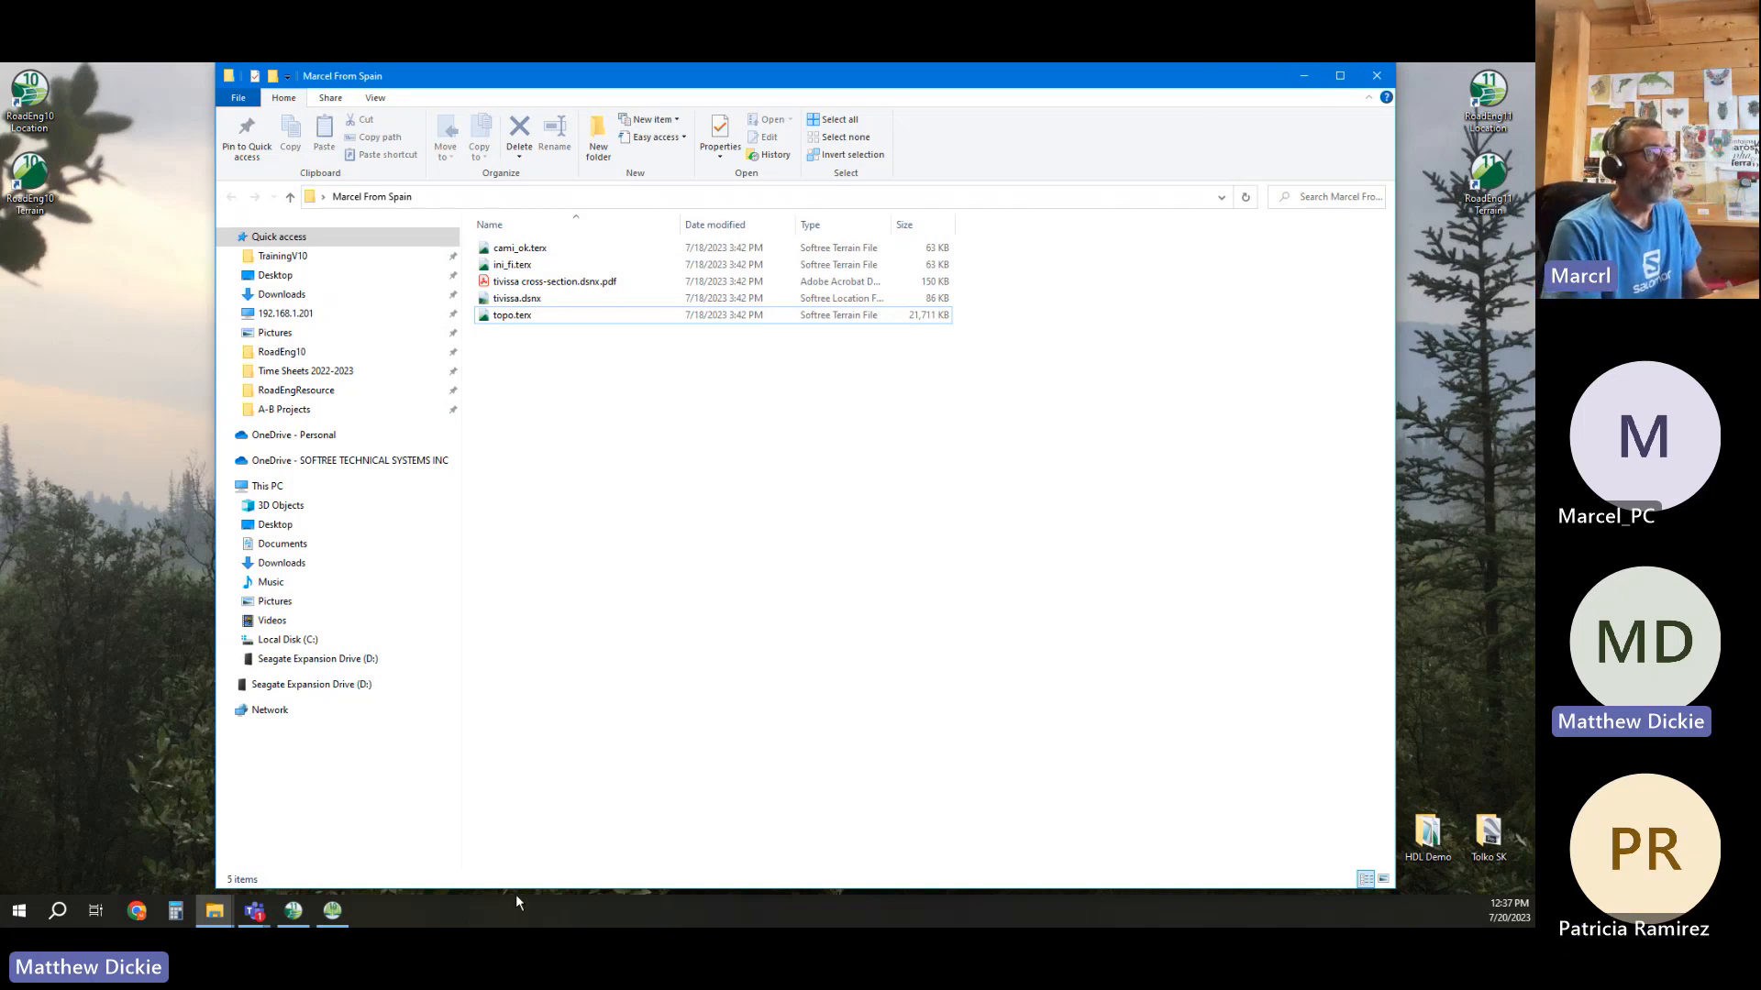
Shrink the folder window, move it lower on the desktop, and open the terrain file topo.terx
{"action": "left_click_drag", "start_coordinate": [534, 888], "coordinate": [551, 417]}
{"action": "left_click_drag", "start_coordinate": [795, 64], "coordinate": [761, 562]}
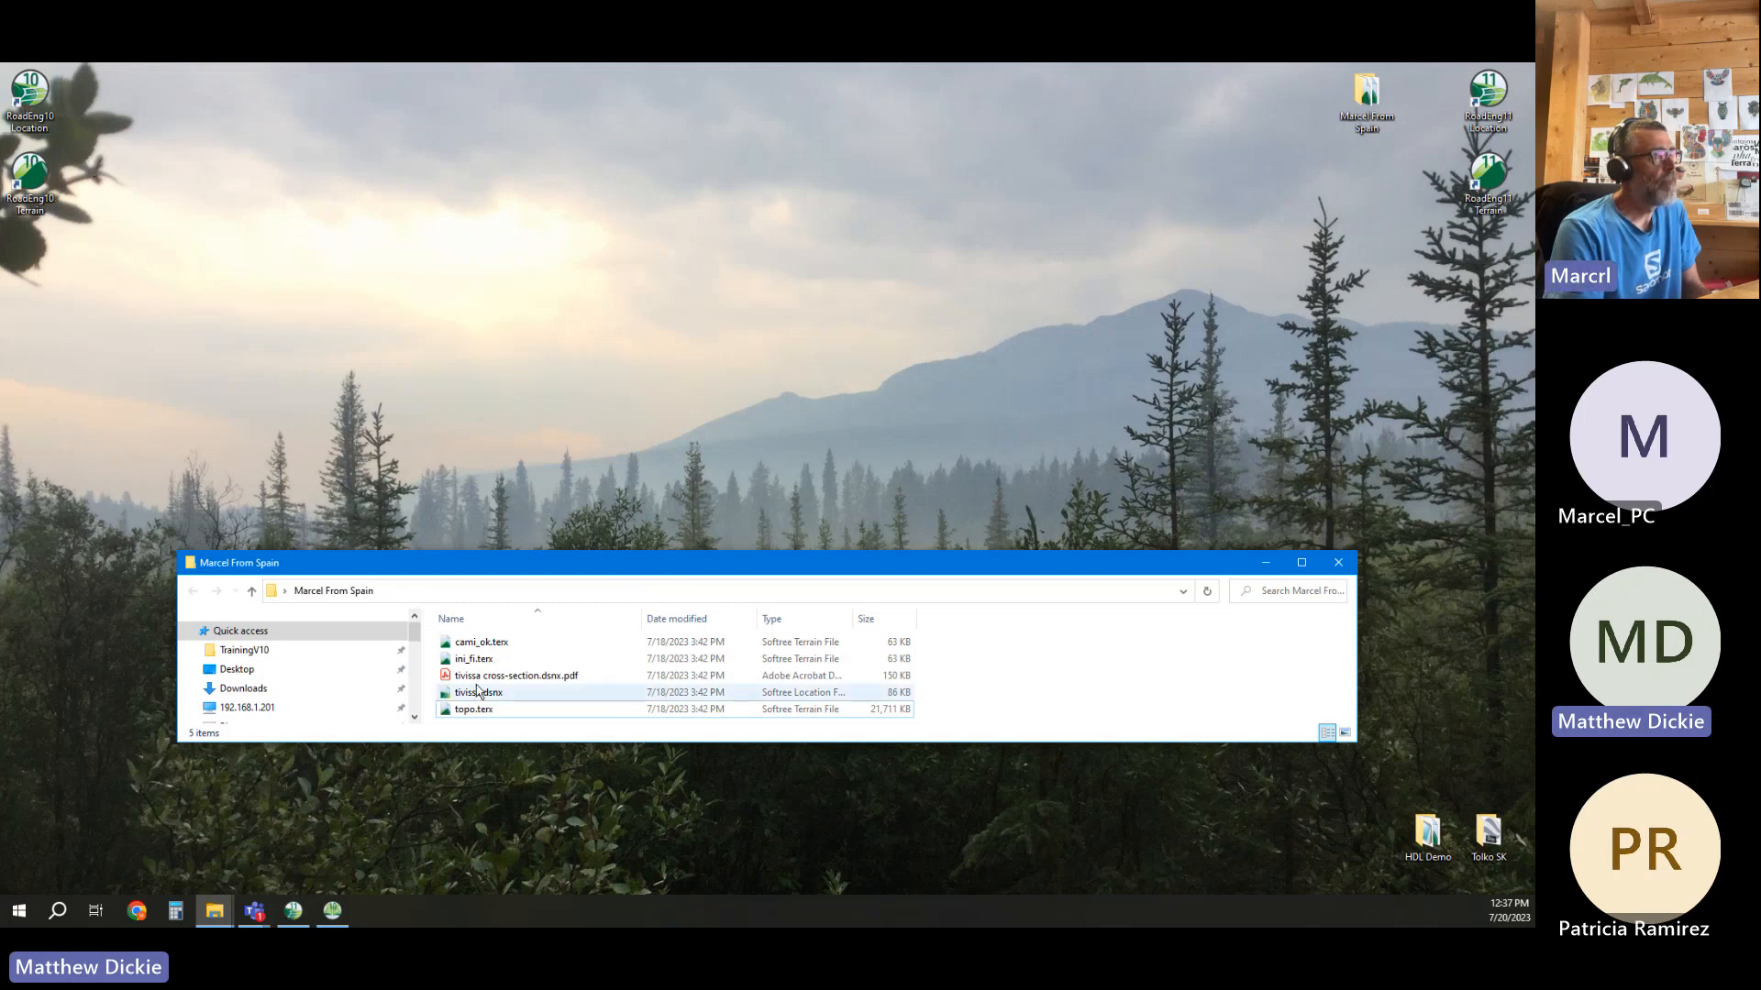
{"action": "left_click", "coordinate": [486, 712]}
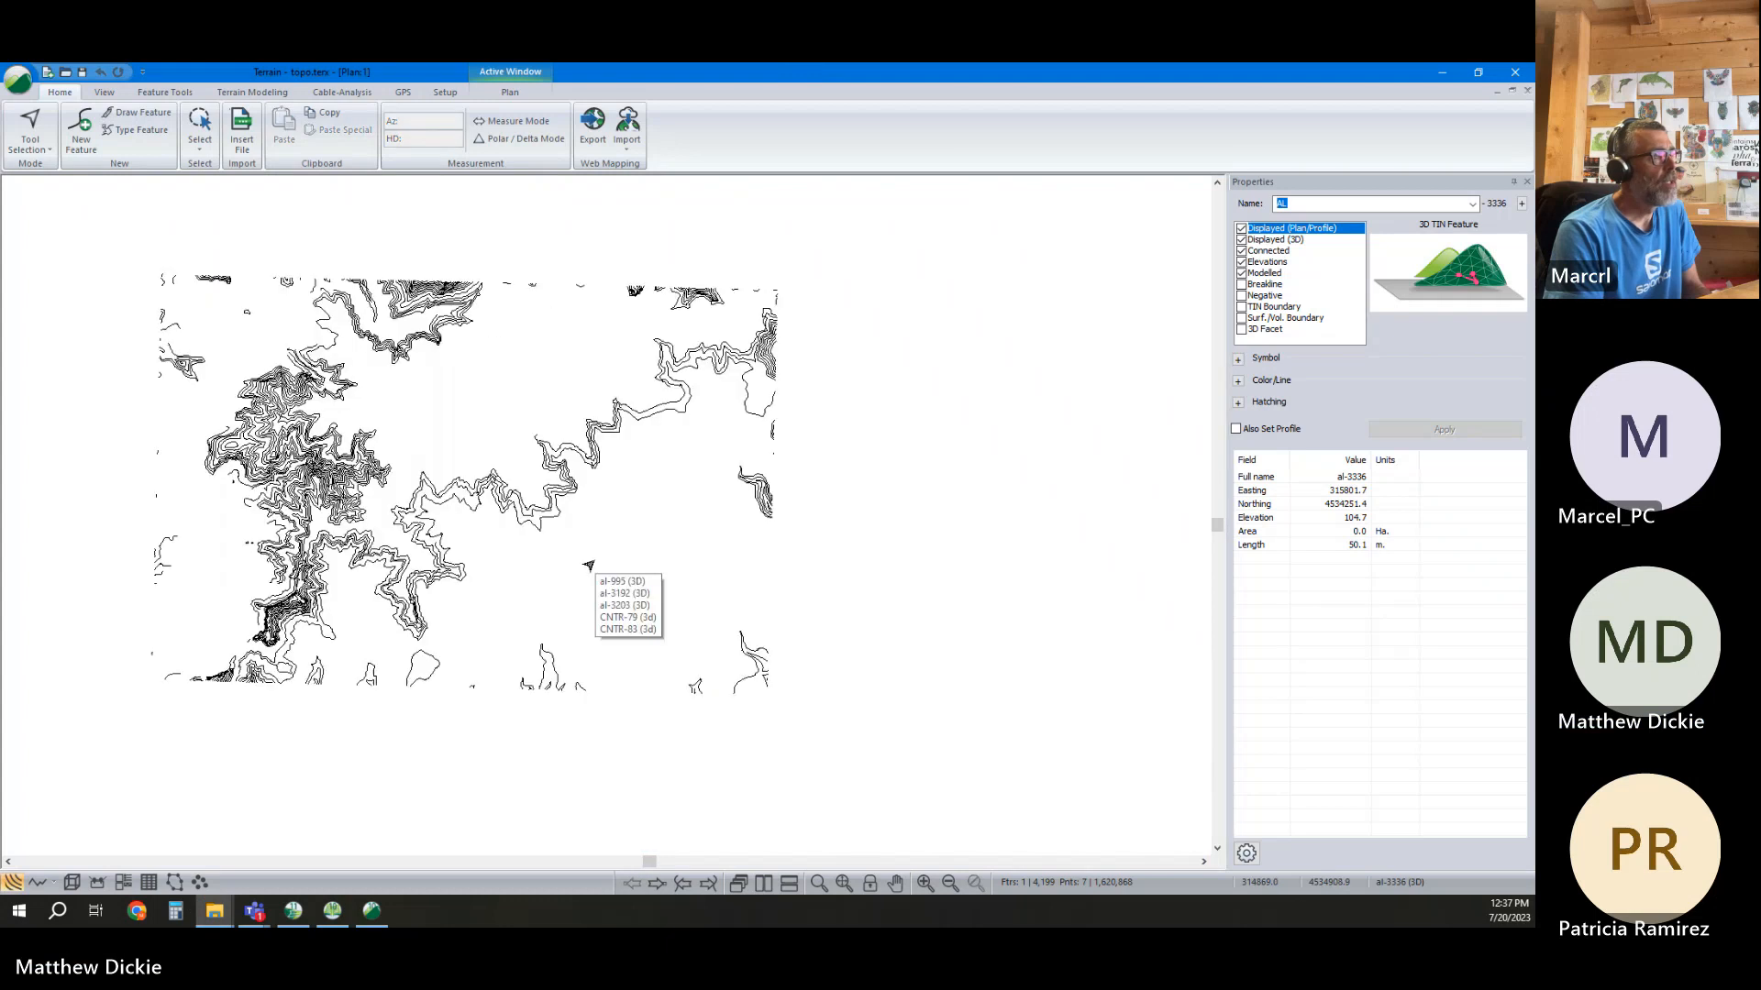
Select all contour features by name with the predefined contour layer, matching CNTR*
{"action": "scroll", "coordinate": [589, 562], "scroll_direction": "up", "scroll_amount": 3}
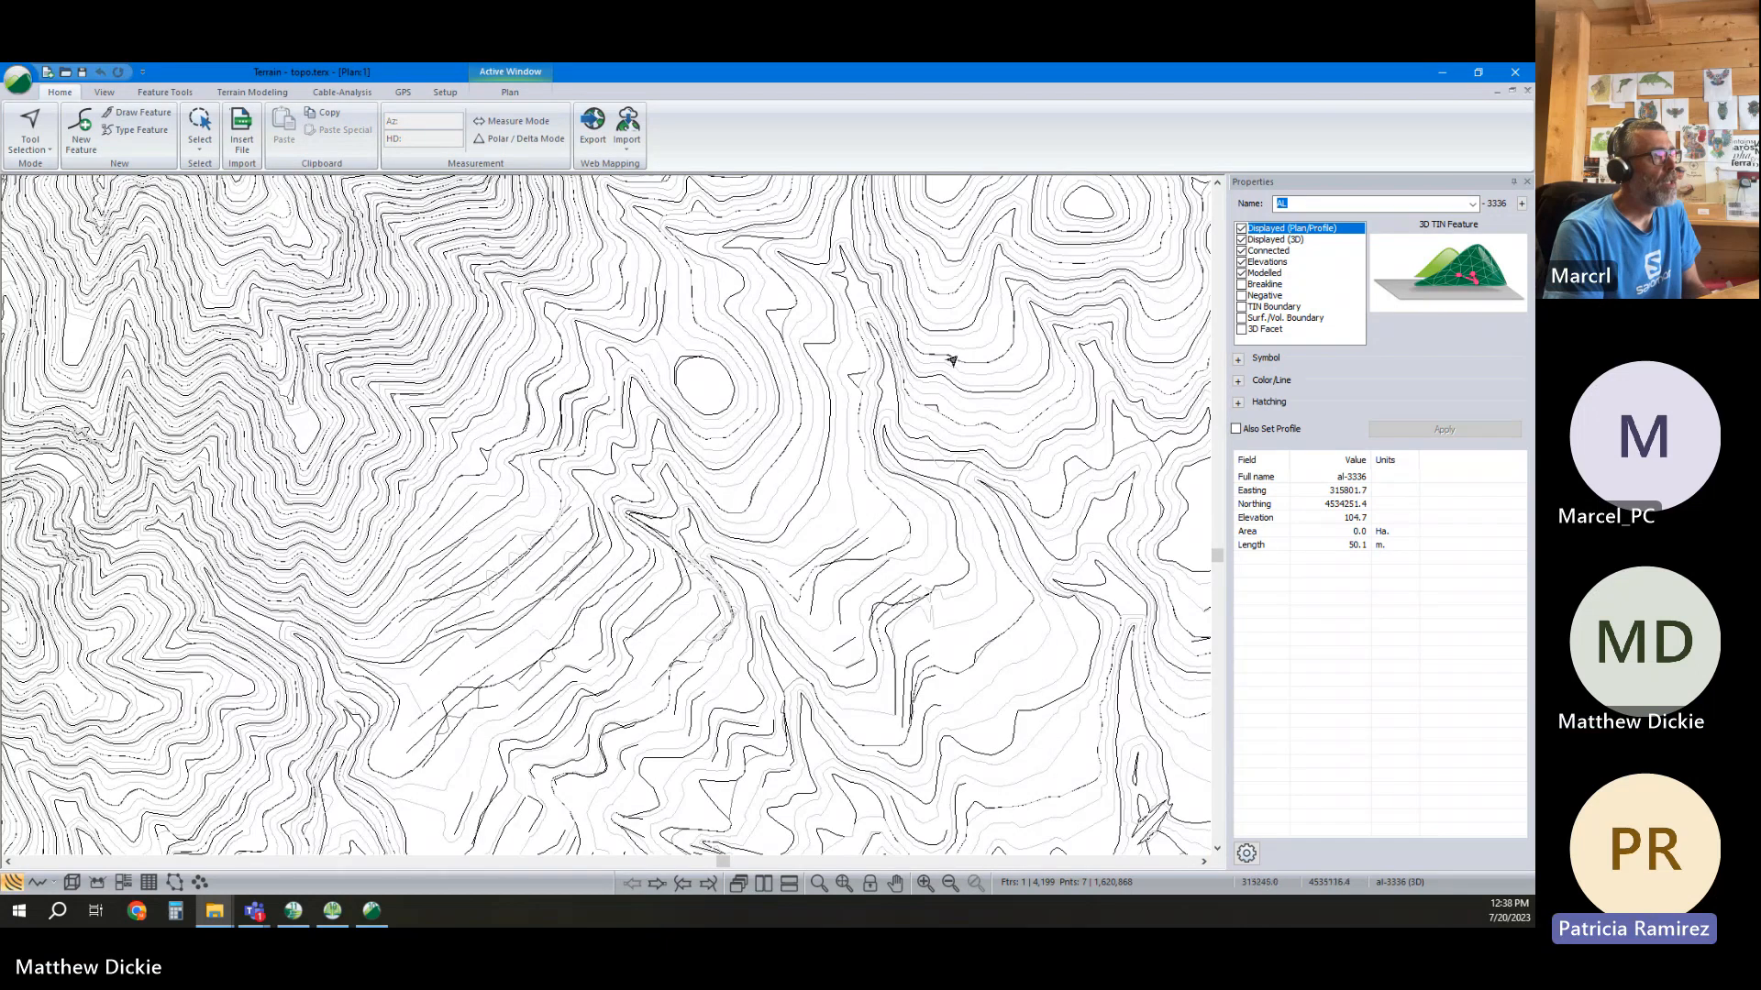
{"action": "left_click", "coordinate": [955, 359]}
{"action": "right_click", "coordinate": [963, 349]}
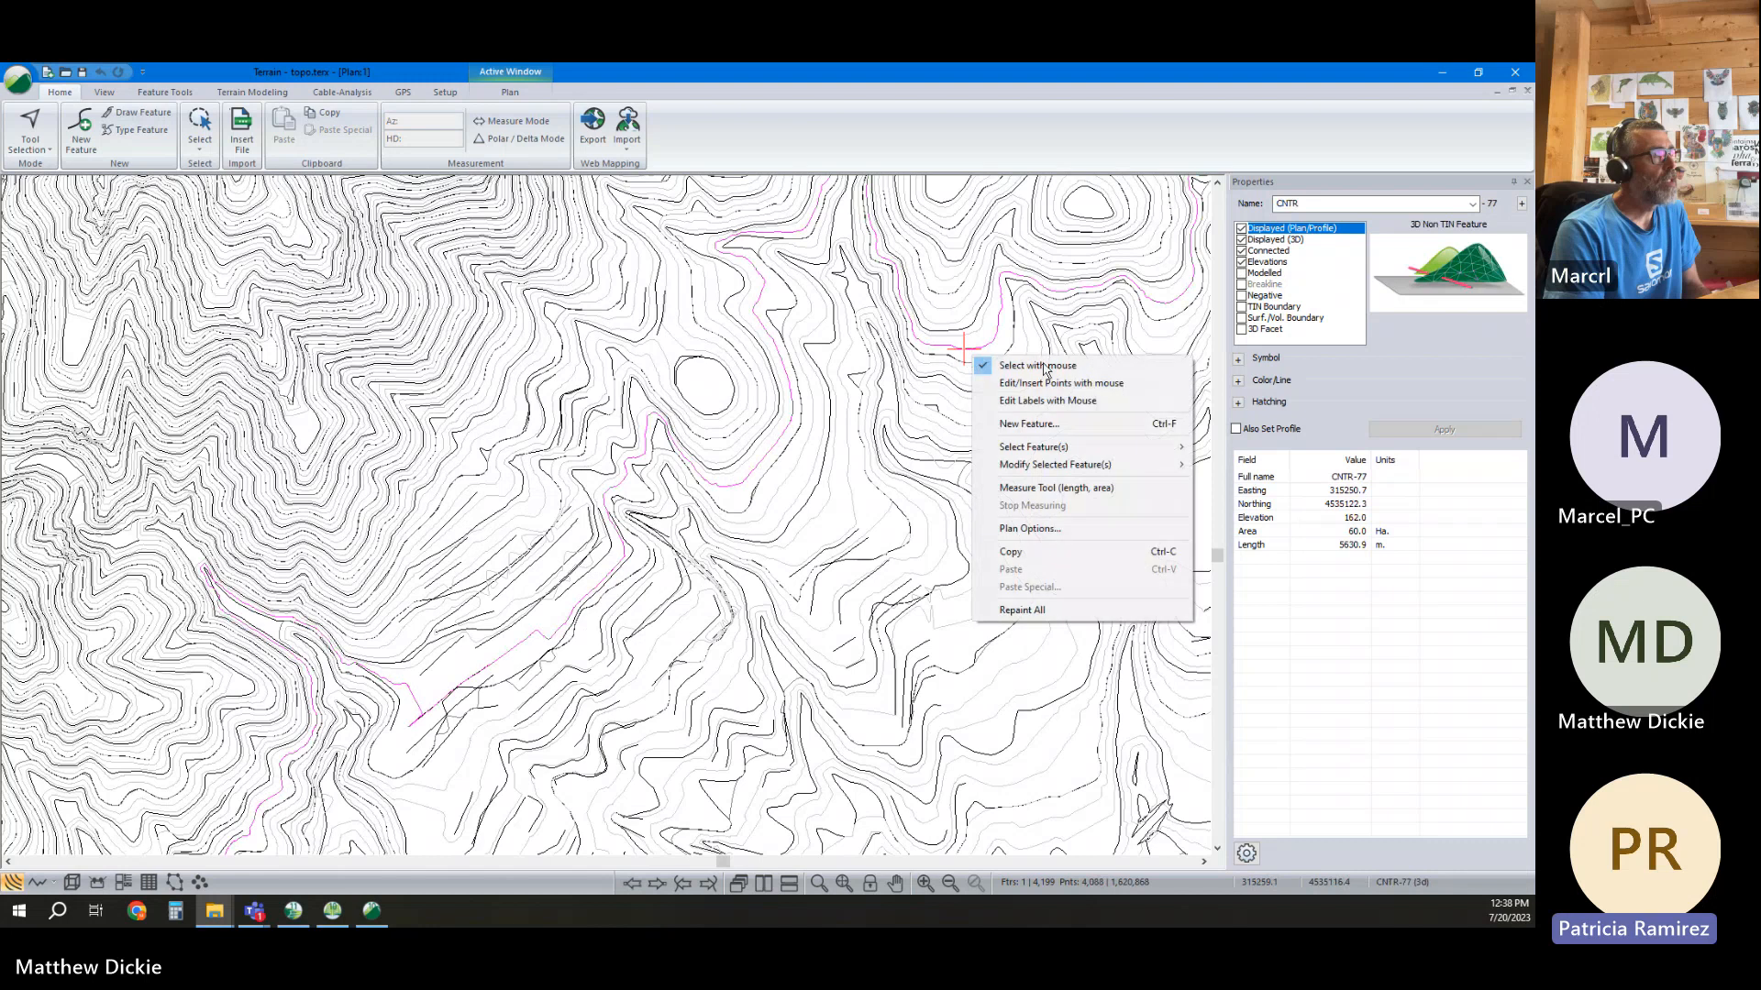
{"action": "mouse_move", "coordinate": [1071, 451]}
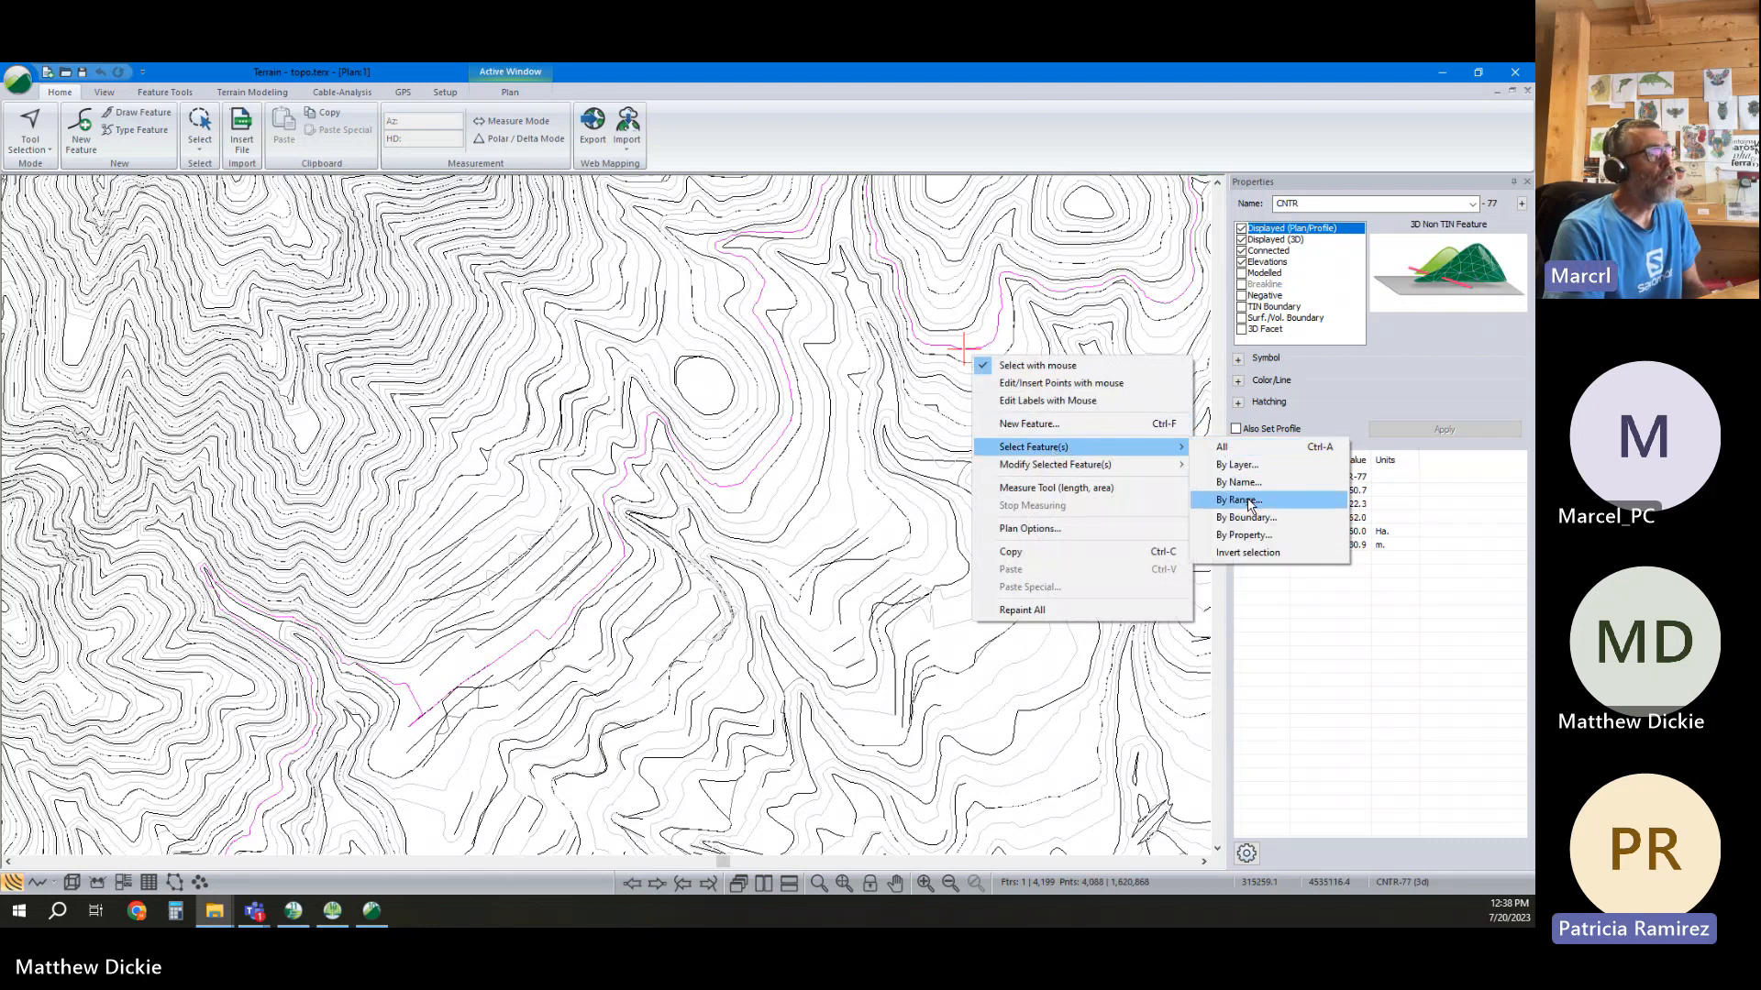
{"action": "left_click", "coordinate": [1227, 488]}
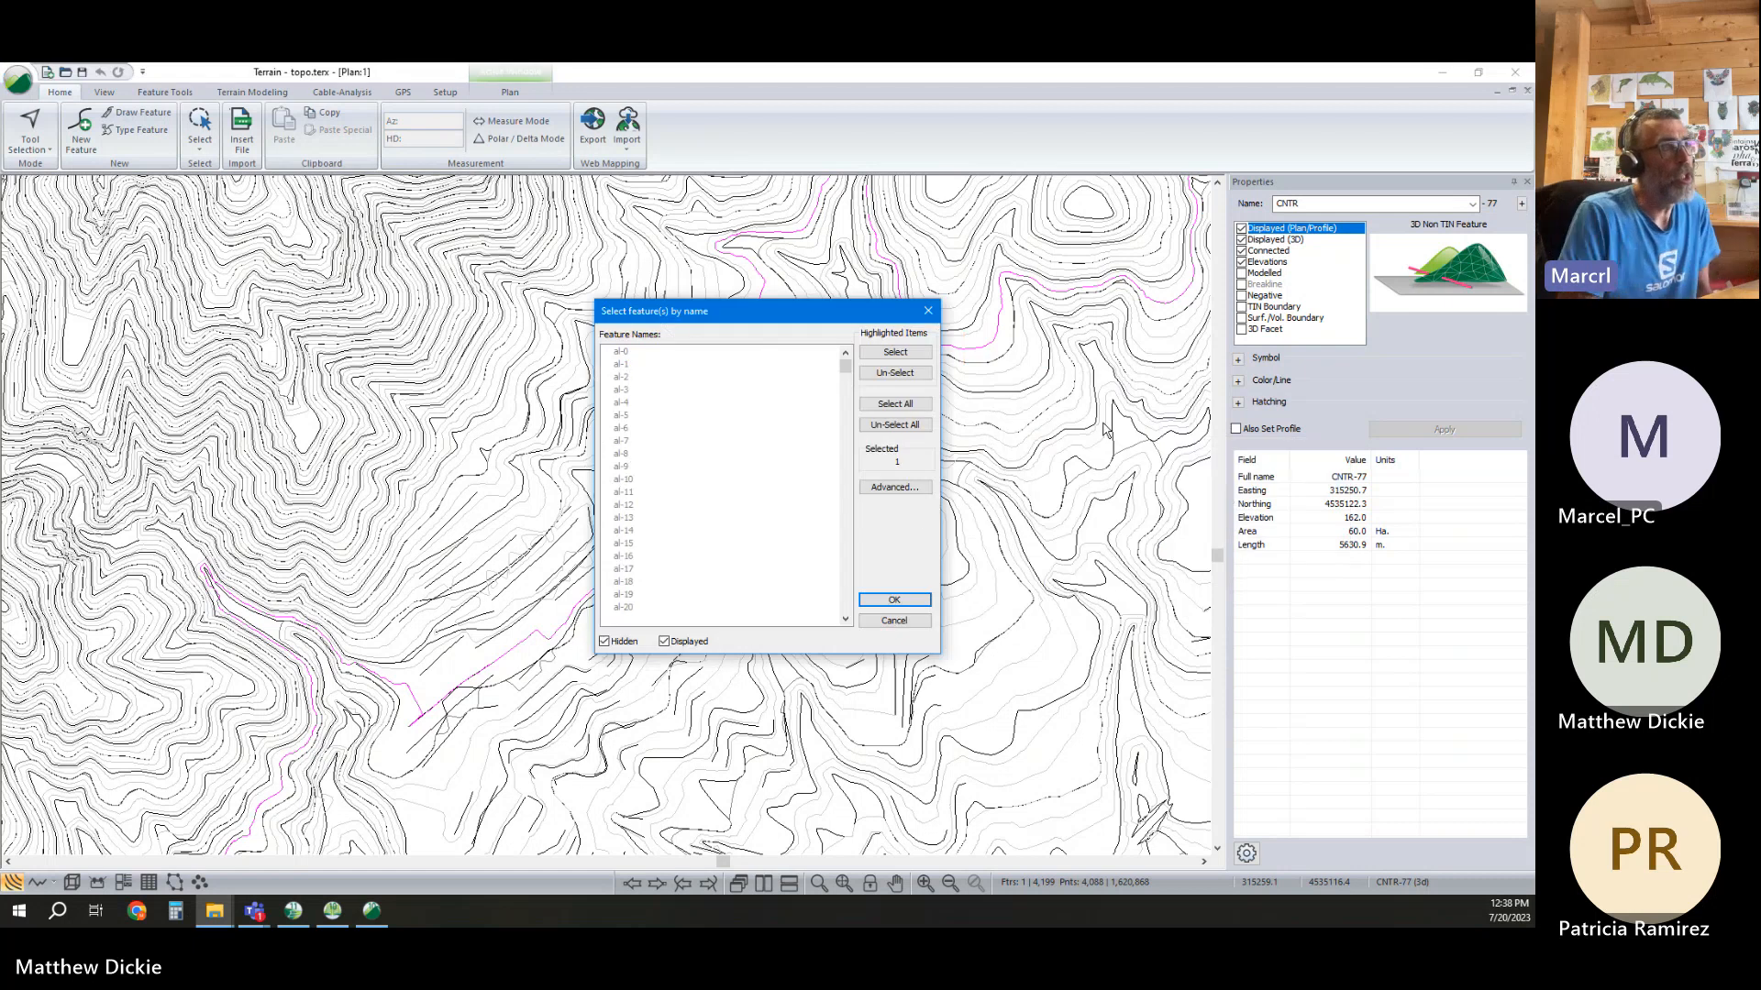
{"action": "left_click", "coordinate": [894, 487]}
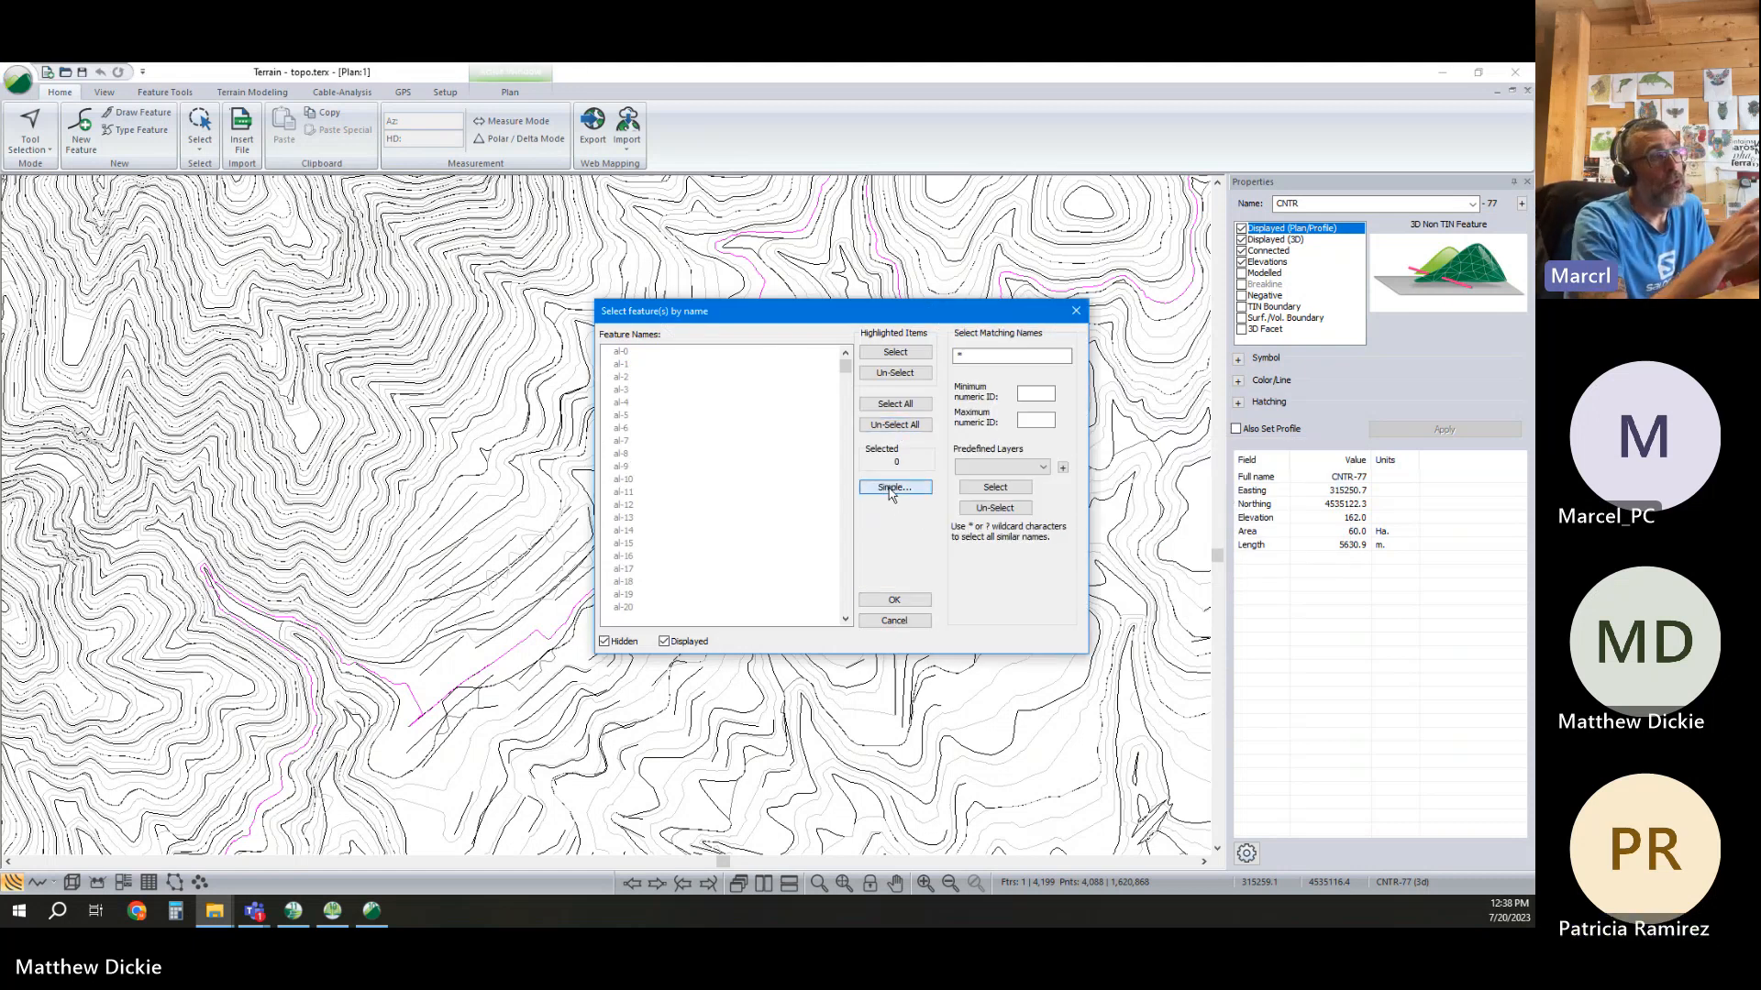
{"action": "left_click", "coordinate": [1022, 467]}
{"action": "left_click", "coordinate": [1000, 482]}
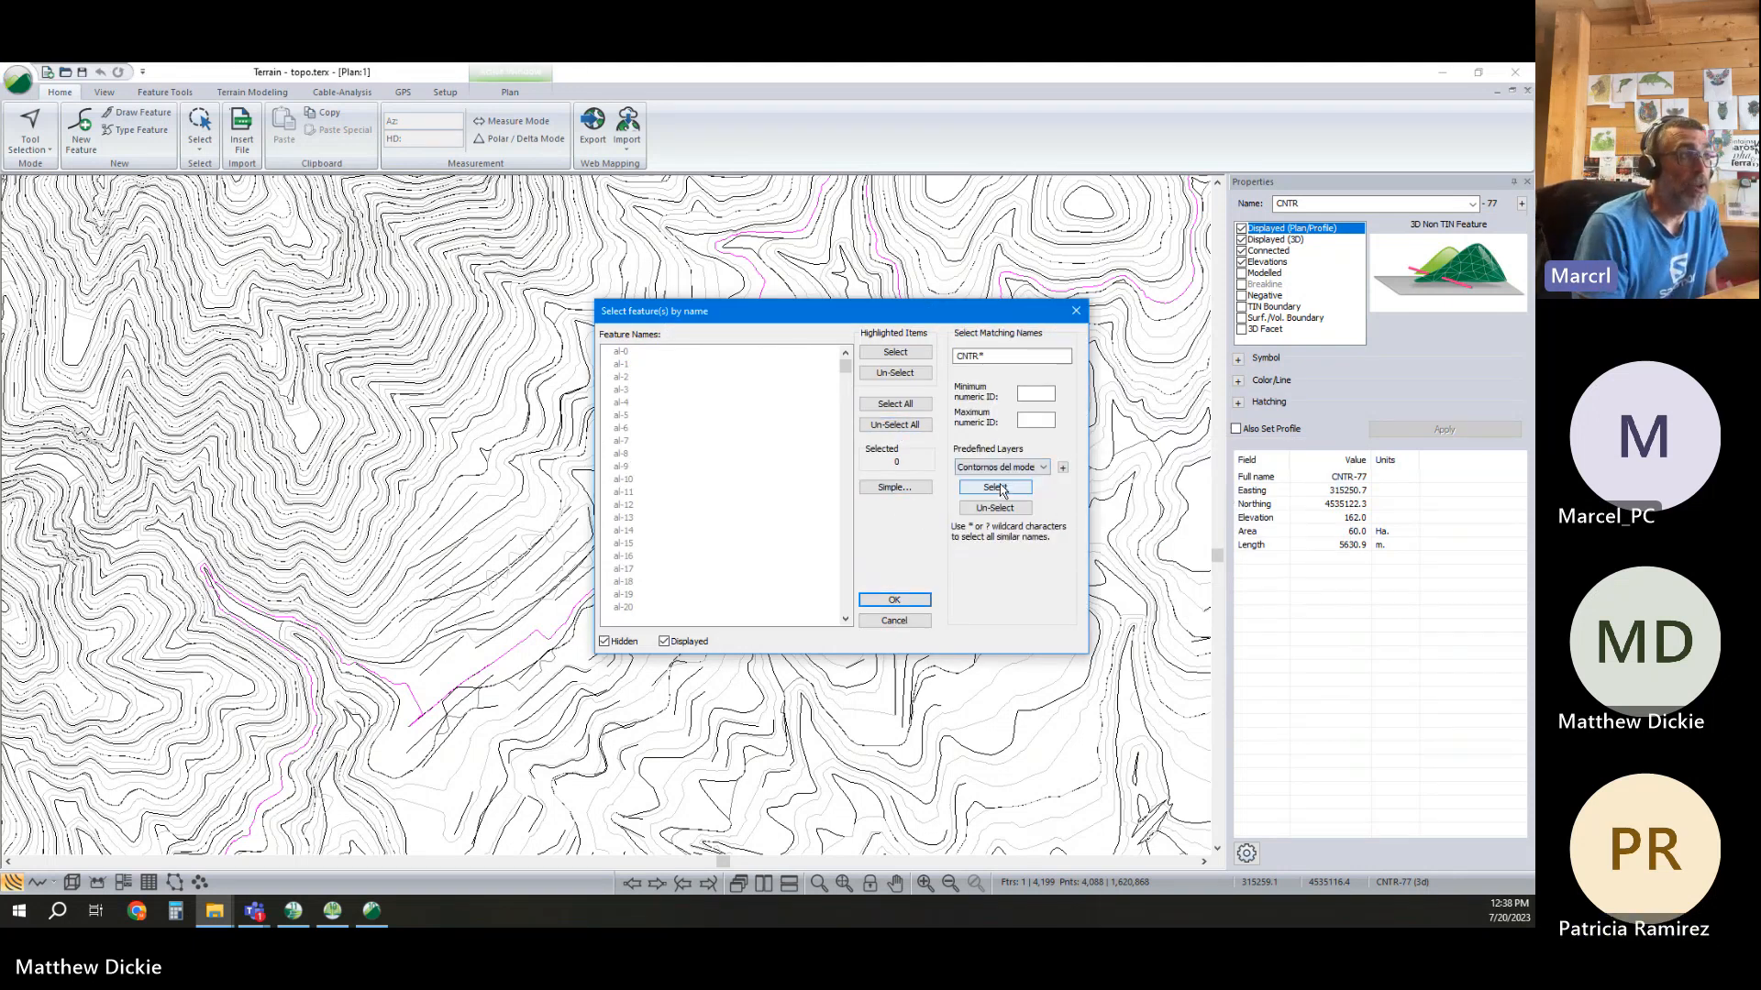
{"action": "left_click", "coordinate": [894, 600]}
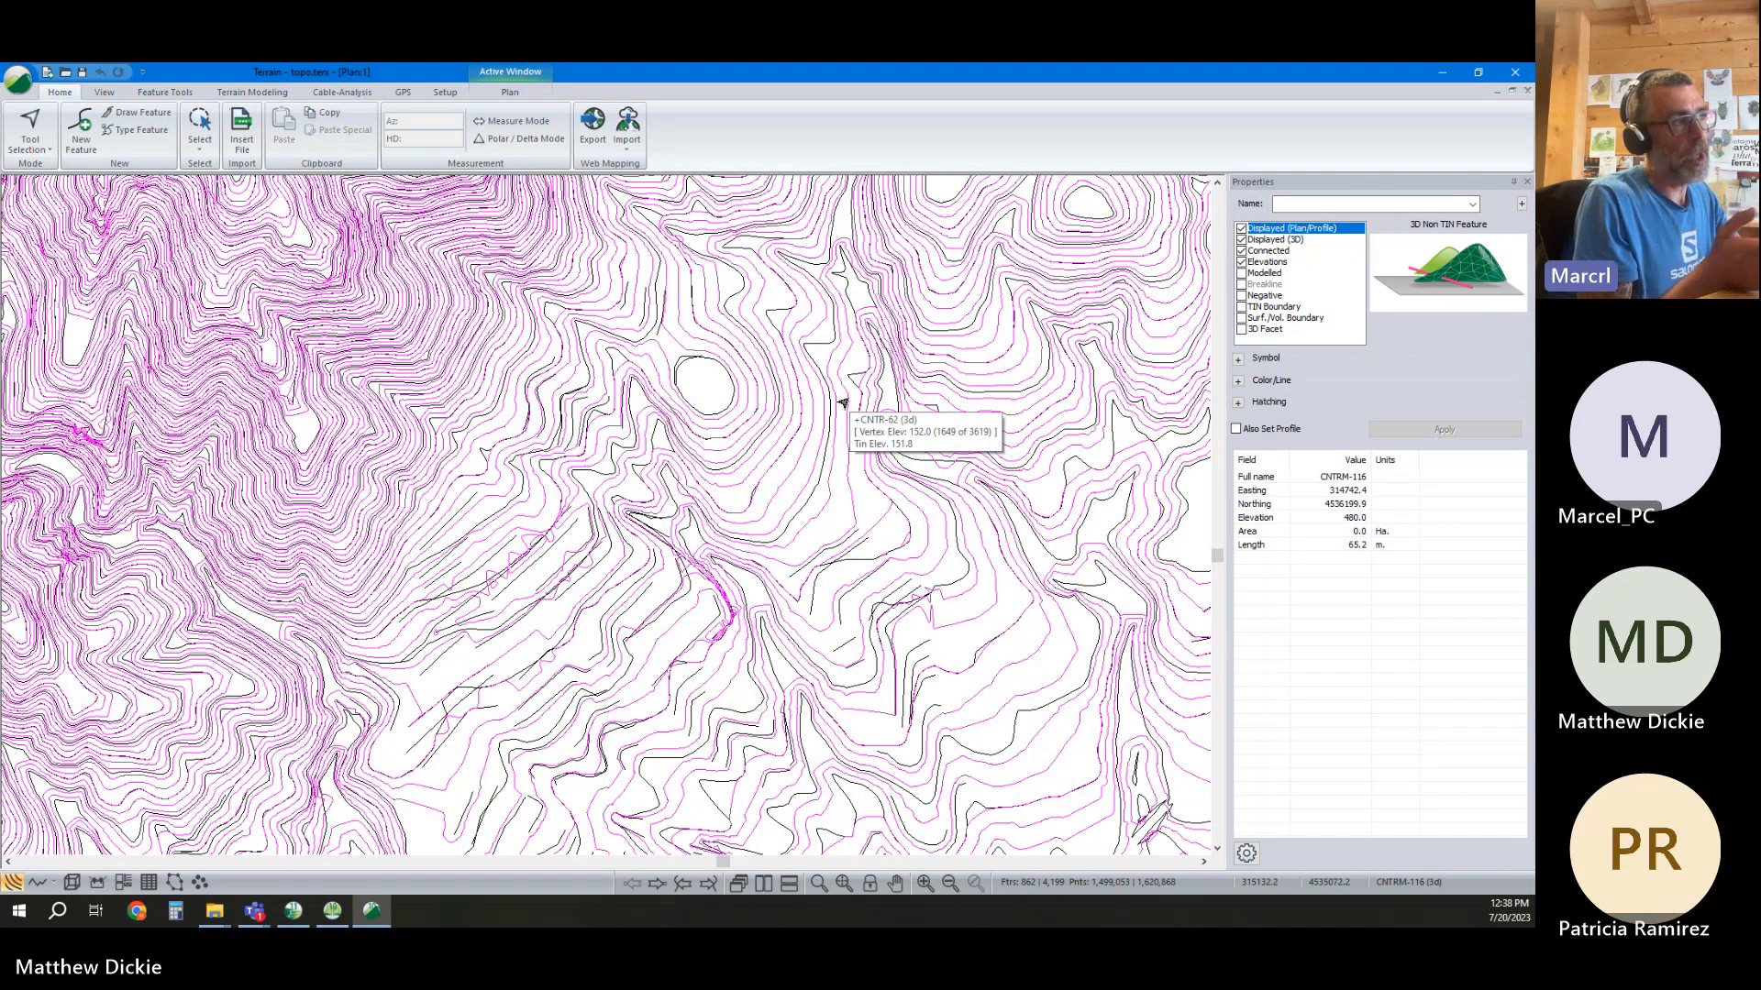
Turn off plan/profile and 3D display for the selected contours, applying the change despite the limited undo space
{"action": "left_click", "coordinate": [1242, 240]}
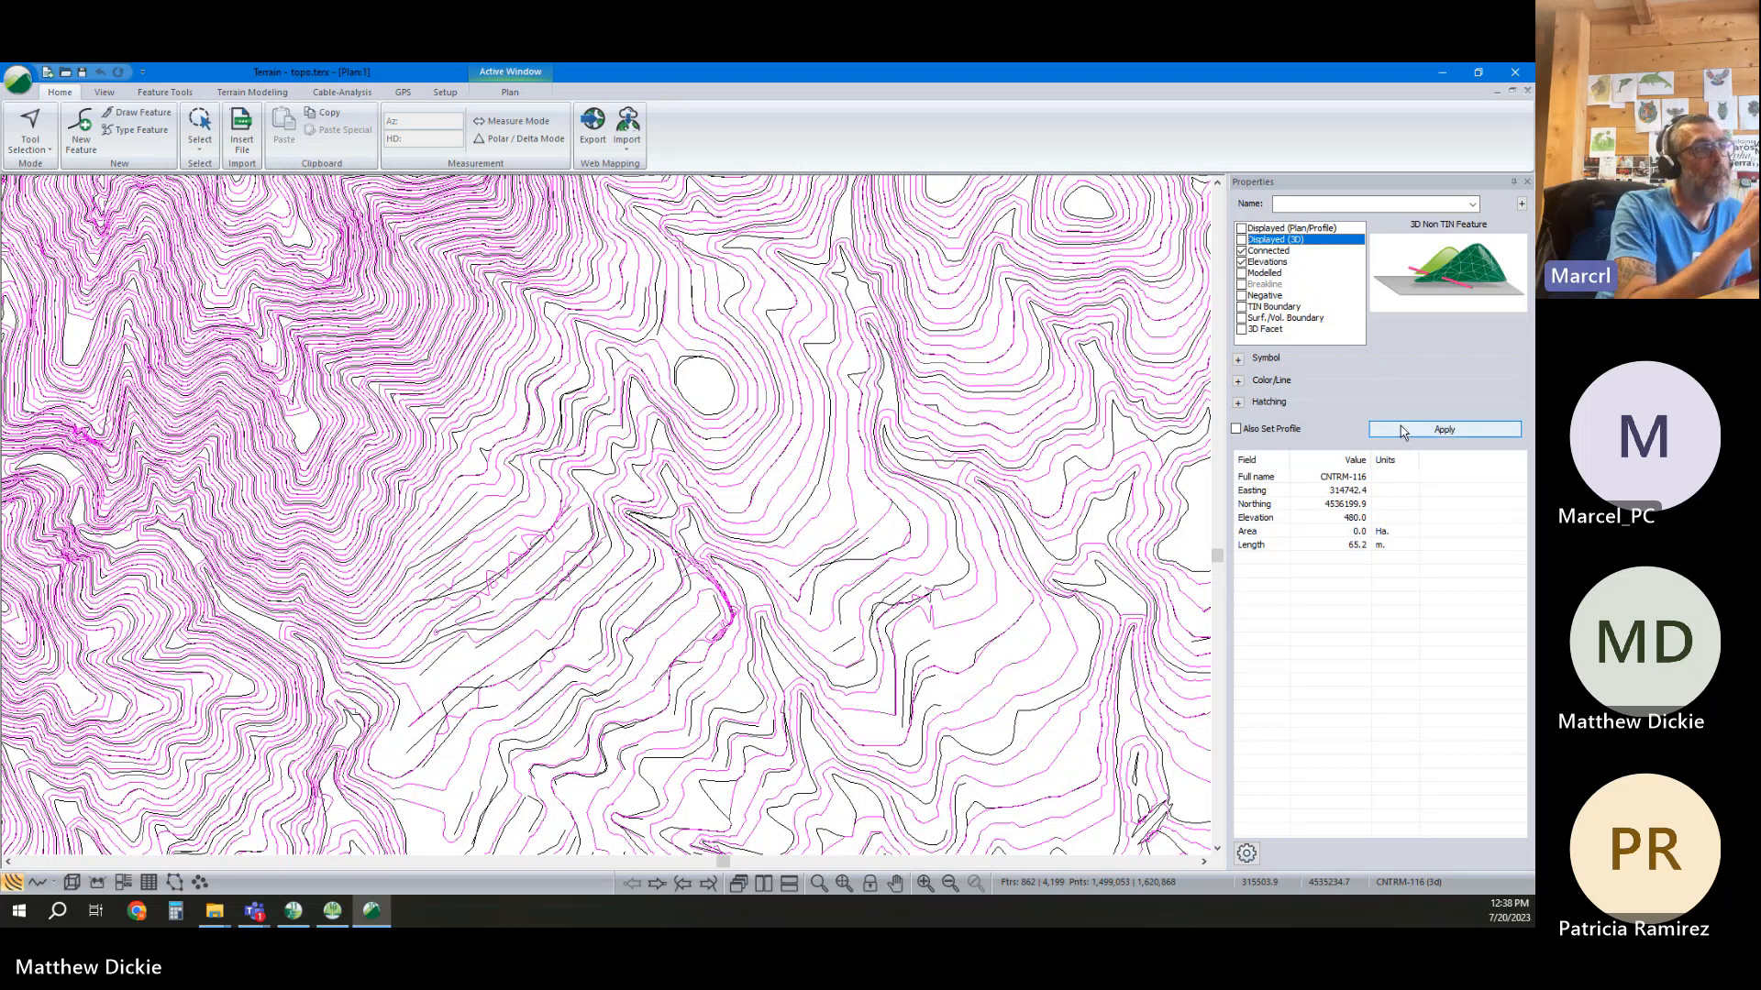
{"action": "left_click", "coordinate": [1401, 432]}
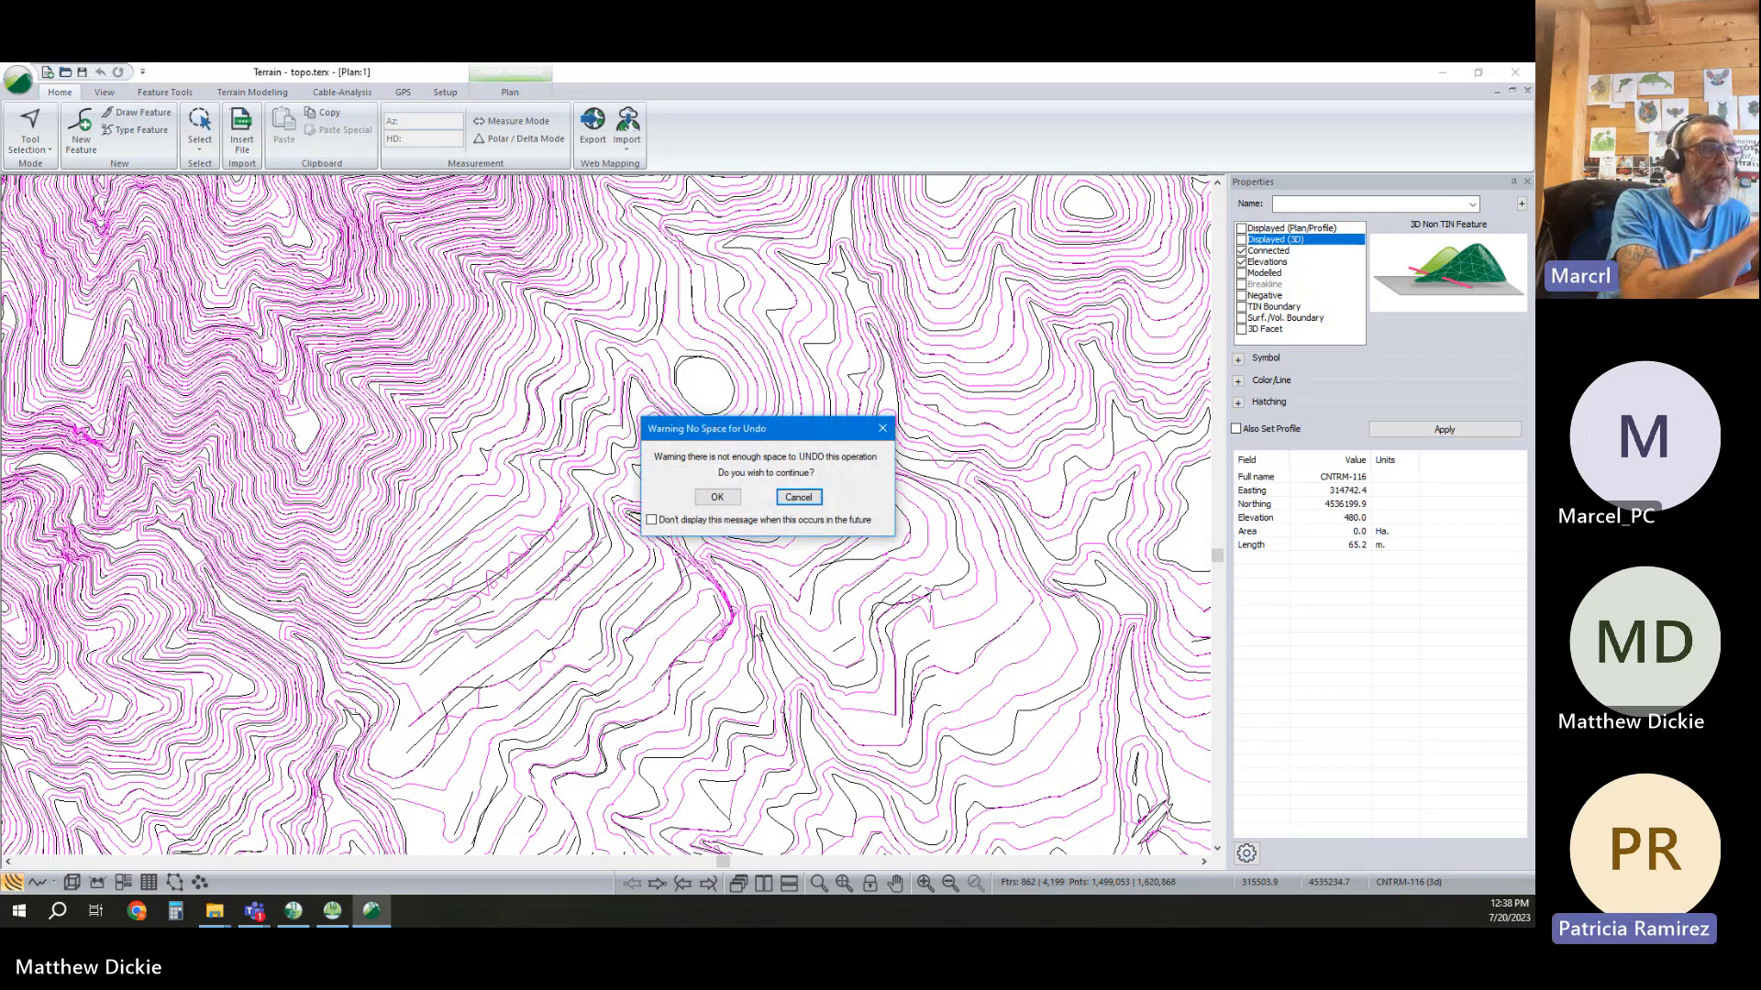
{"action": "left_click", "coordinate": [722, 497]}
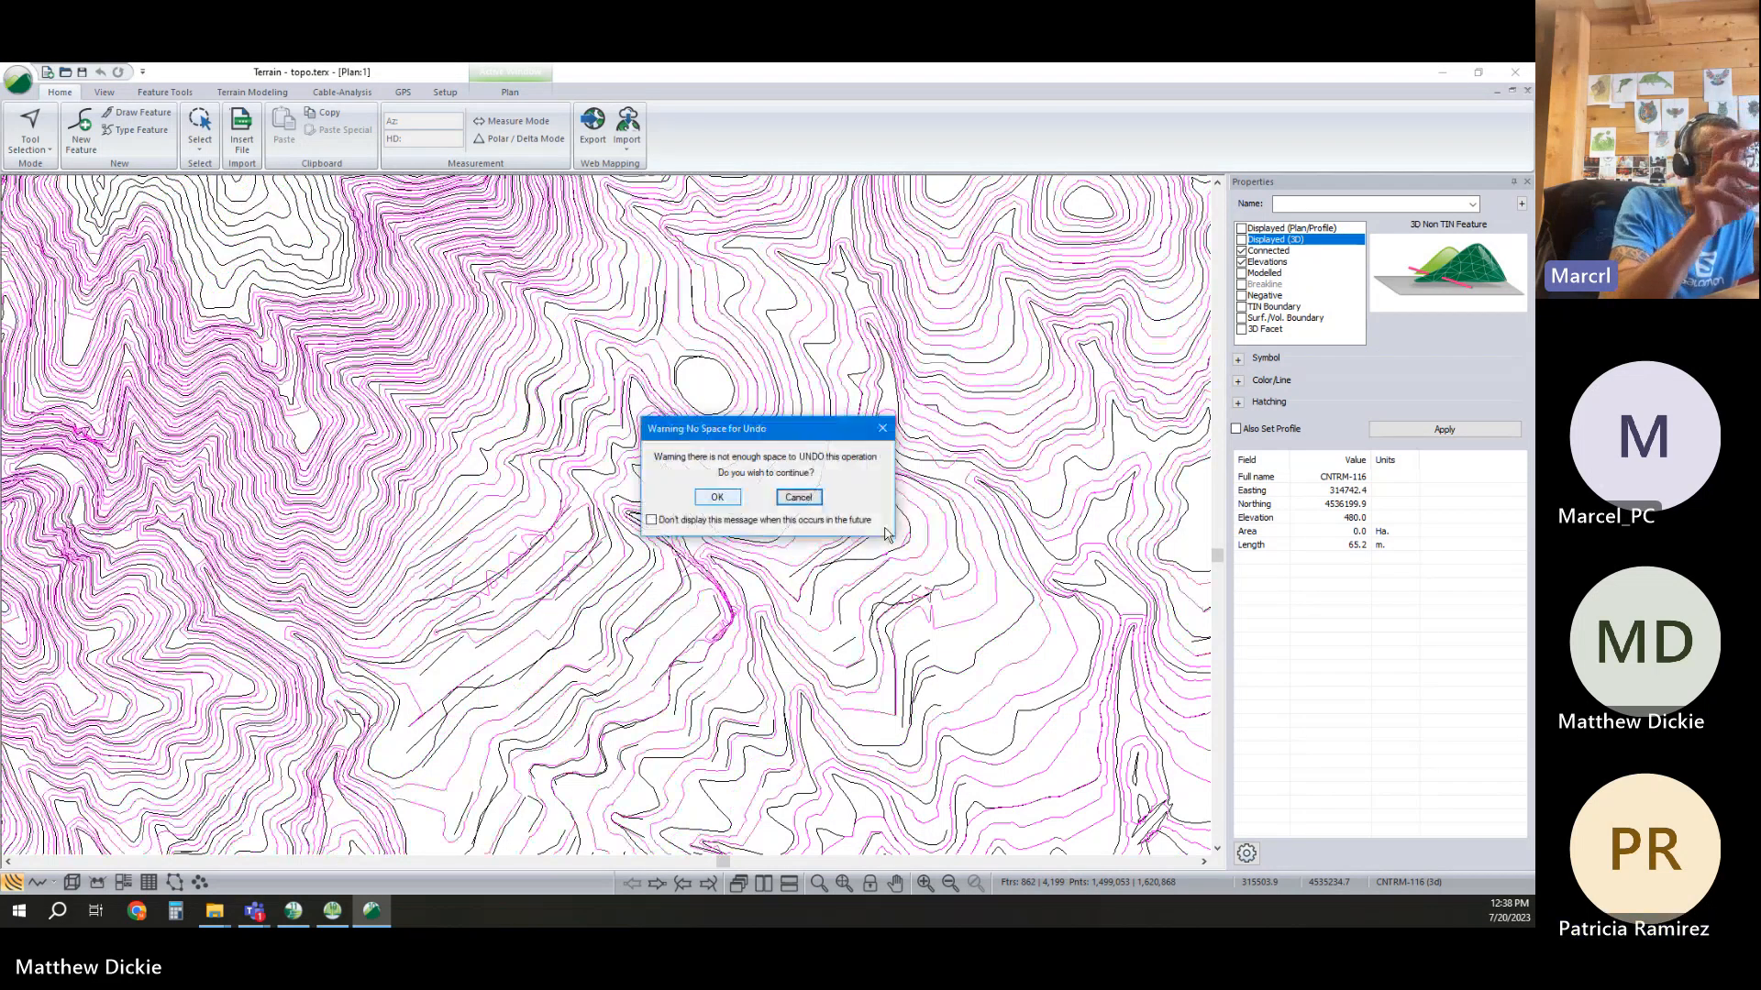
{"action": "left_click", "coordinate": [717, 498]}
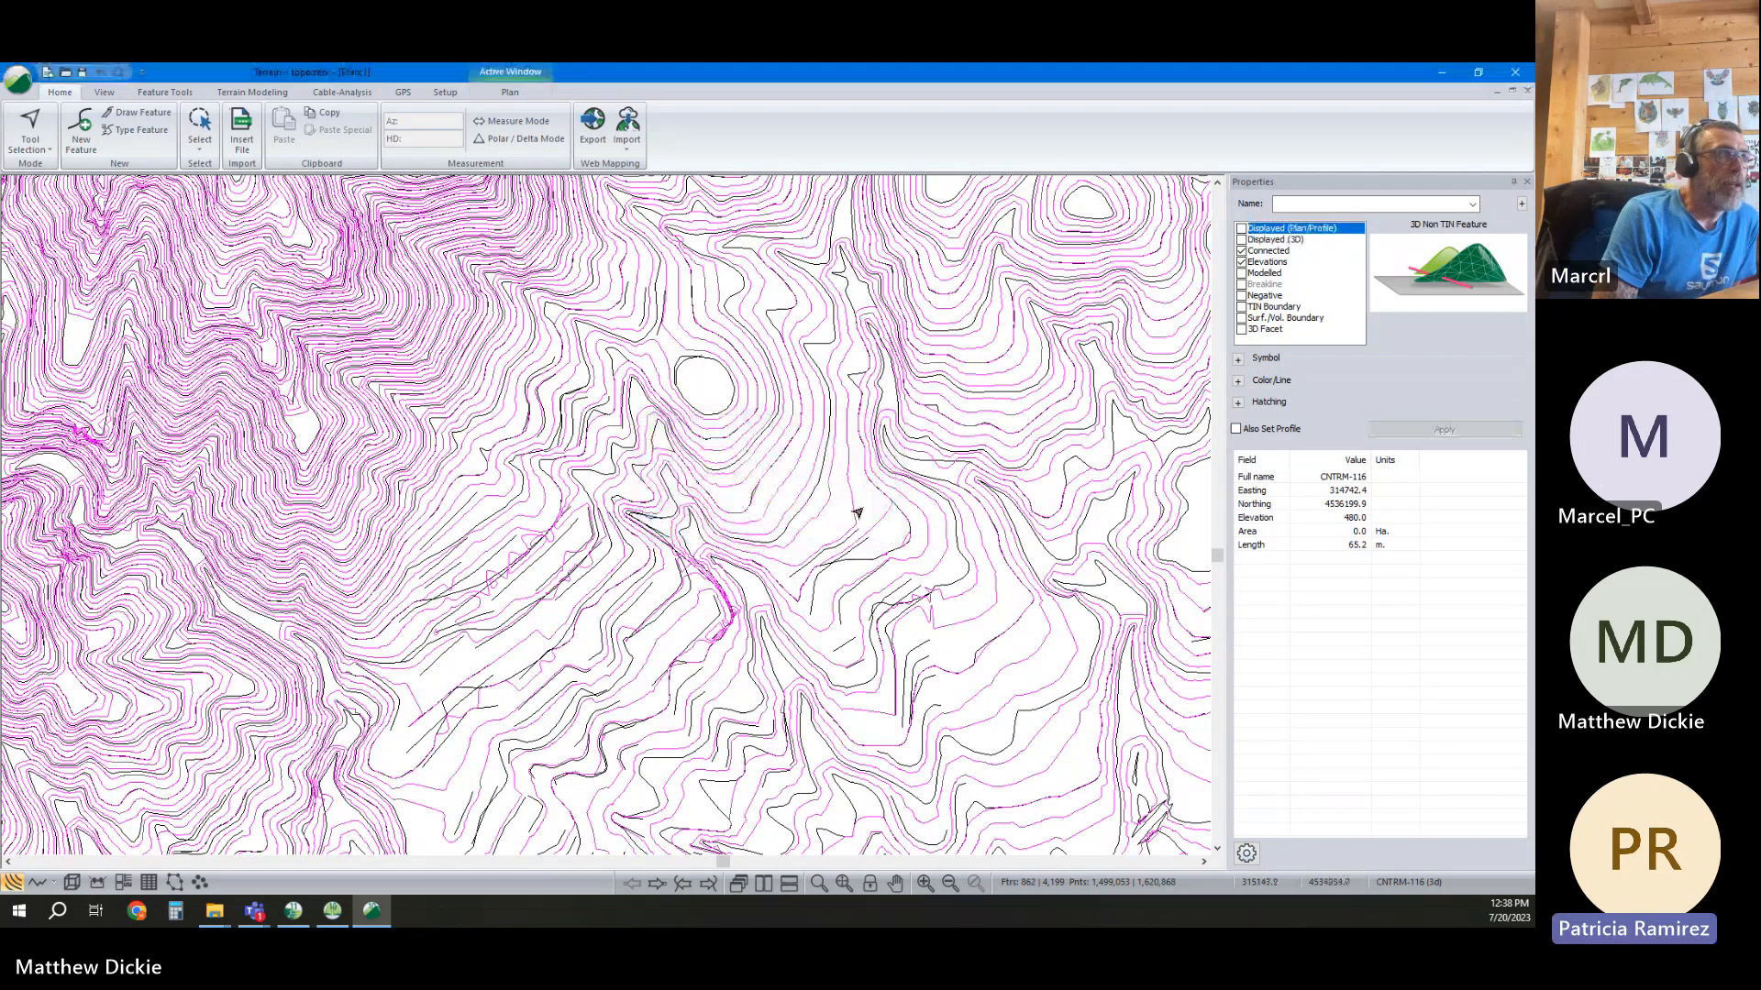
Examine the remaining contour lines around the closed hilltop loops in the plan view
{"action": "scroll", "coordinate": [860, 511], "scroll_direction": "up", "scroll_amount": 4}
{"action": "middle_click_drag", "start_coordinate": [1017, 211], "coordinate": [841, 431]}
{"action": "middle_click_drag", "start_coordinate": [771, 207], "coordinate": [767, 509]}
{"action": "scroll", "coordinate": [766, 507], "scroll_direction": "down", "scroll_amount": 1}
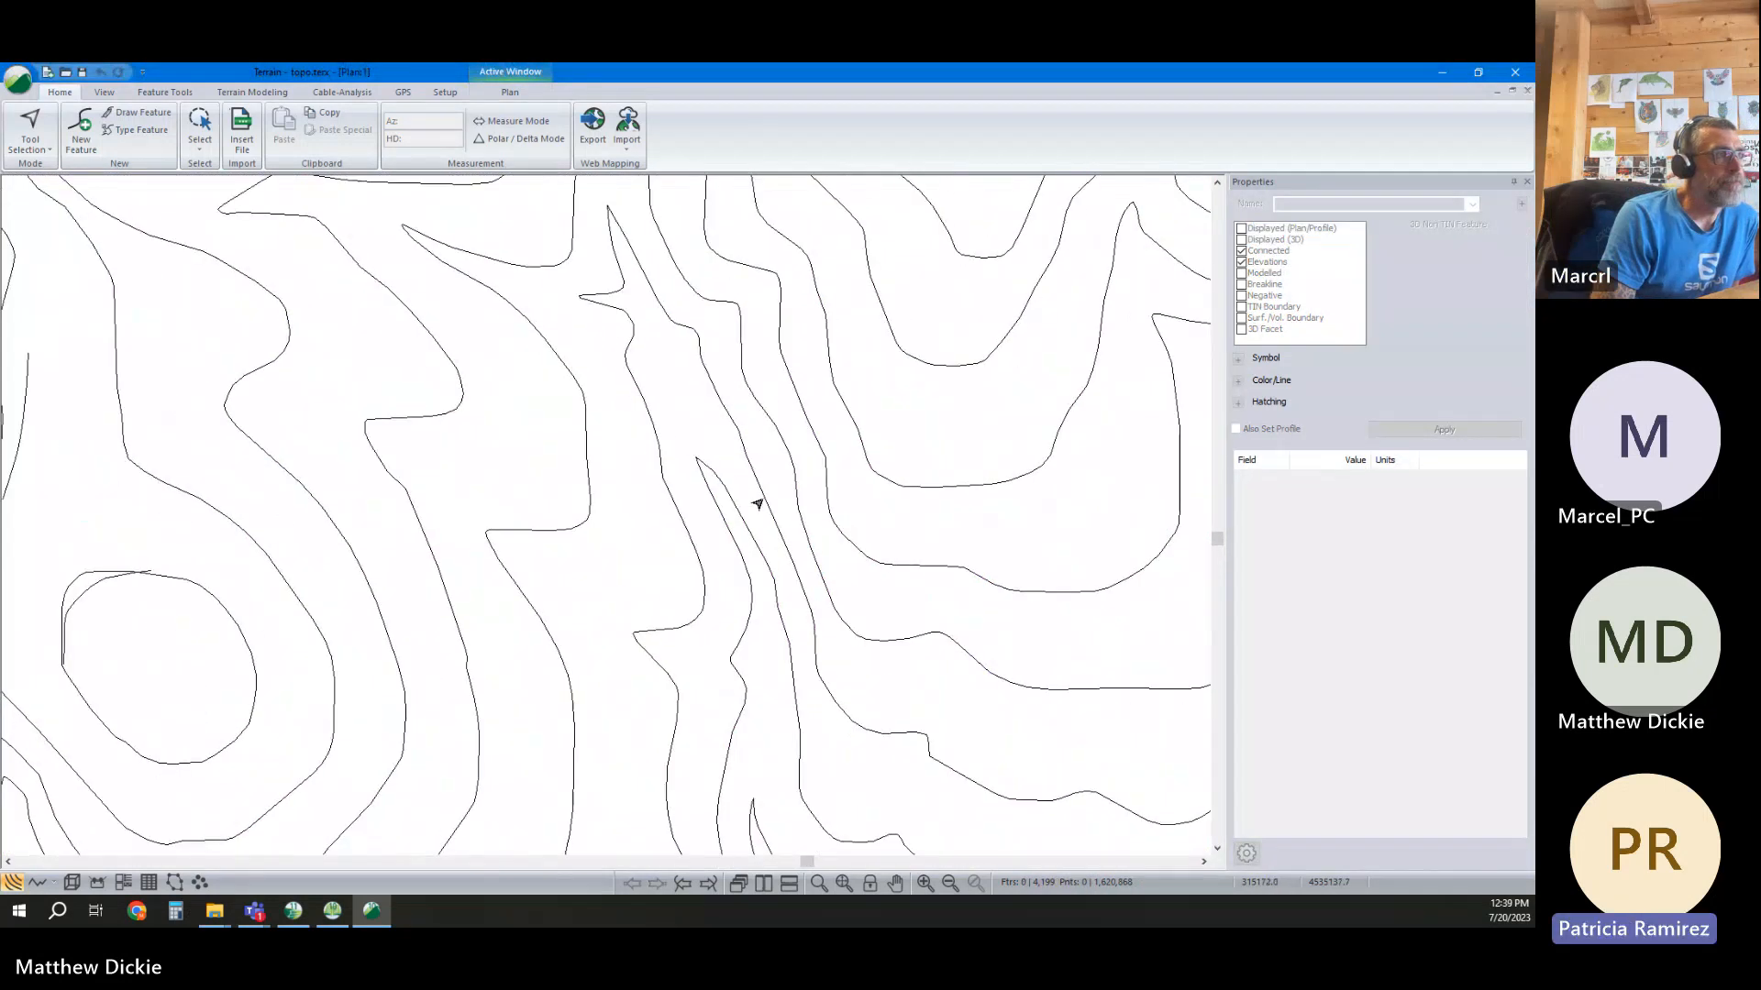
{"action": "mouse_move", "coordinate": [748, 498]}
{"action": "scroll", "coordinate": [748, 498], "scroll_direction": "down", "scroll_amount": 4}
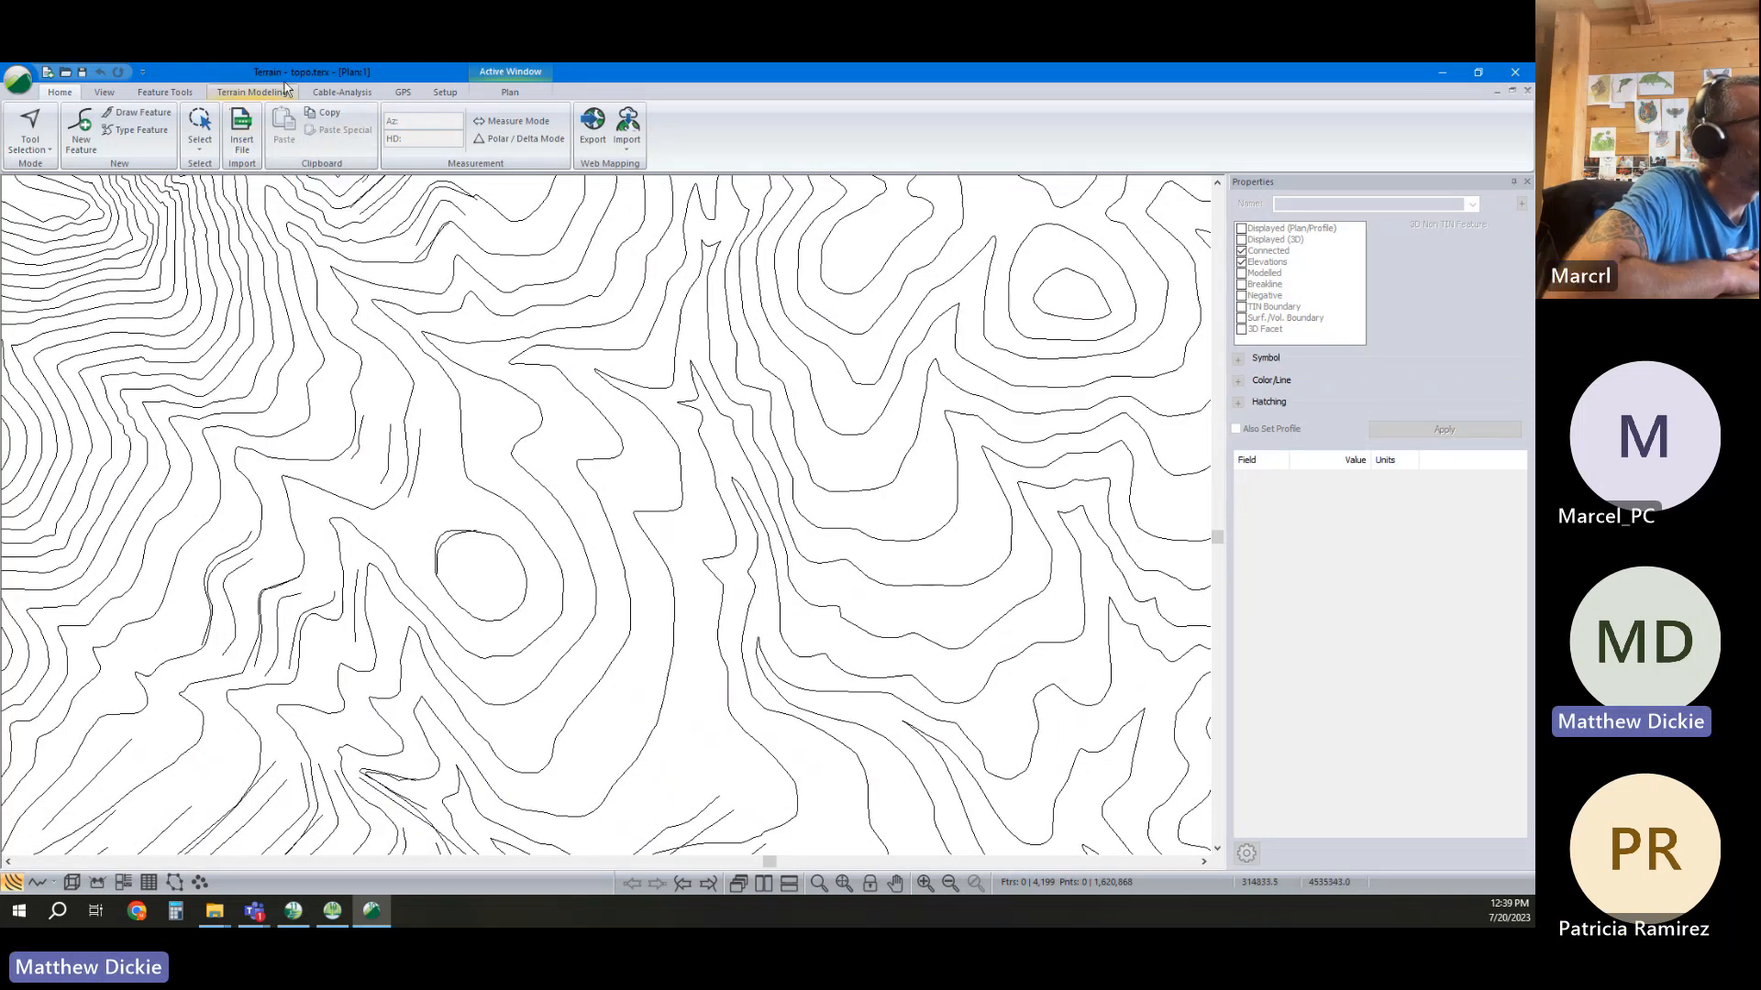
Review the triangle and contour settings of the terrain calculation
{"action": "left_click", "coordinate": [252, 92]}
{"action": "left_click", "coordinate": [27, 128]}
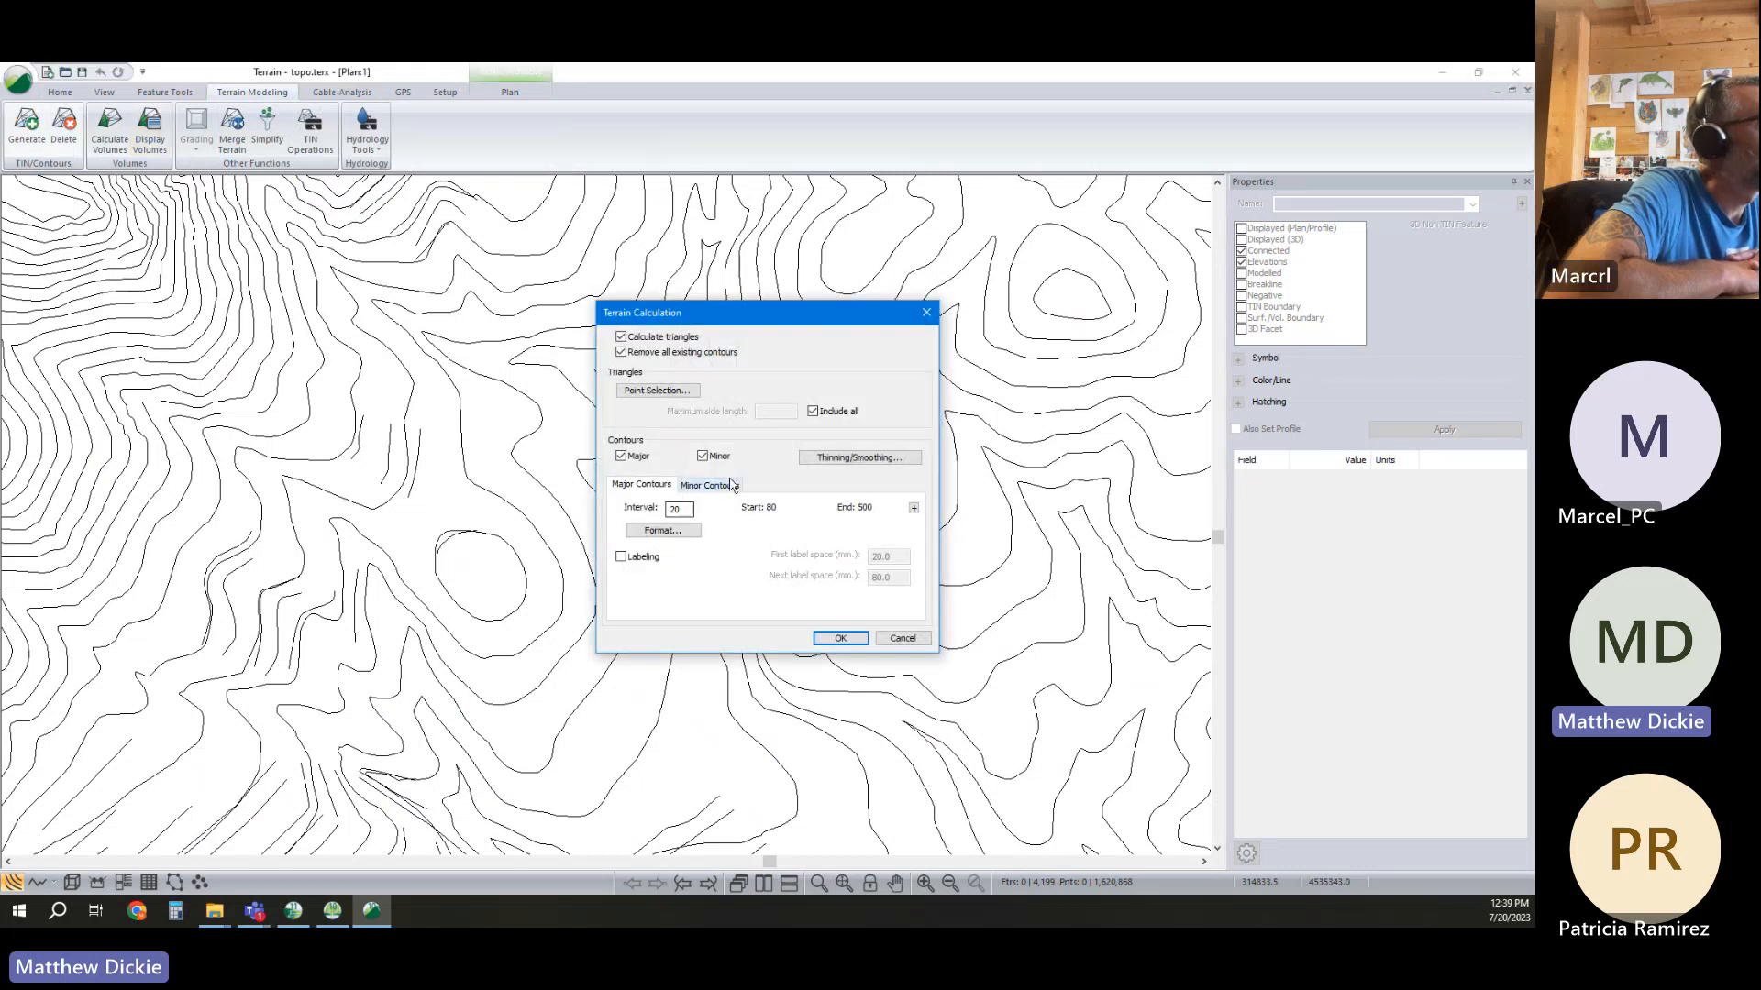
{"action": "left_click", "coordinate": [902, 638]}
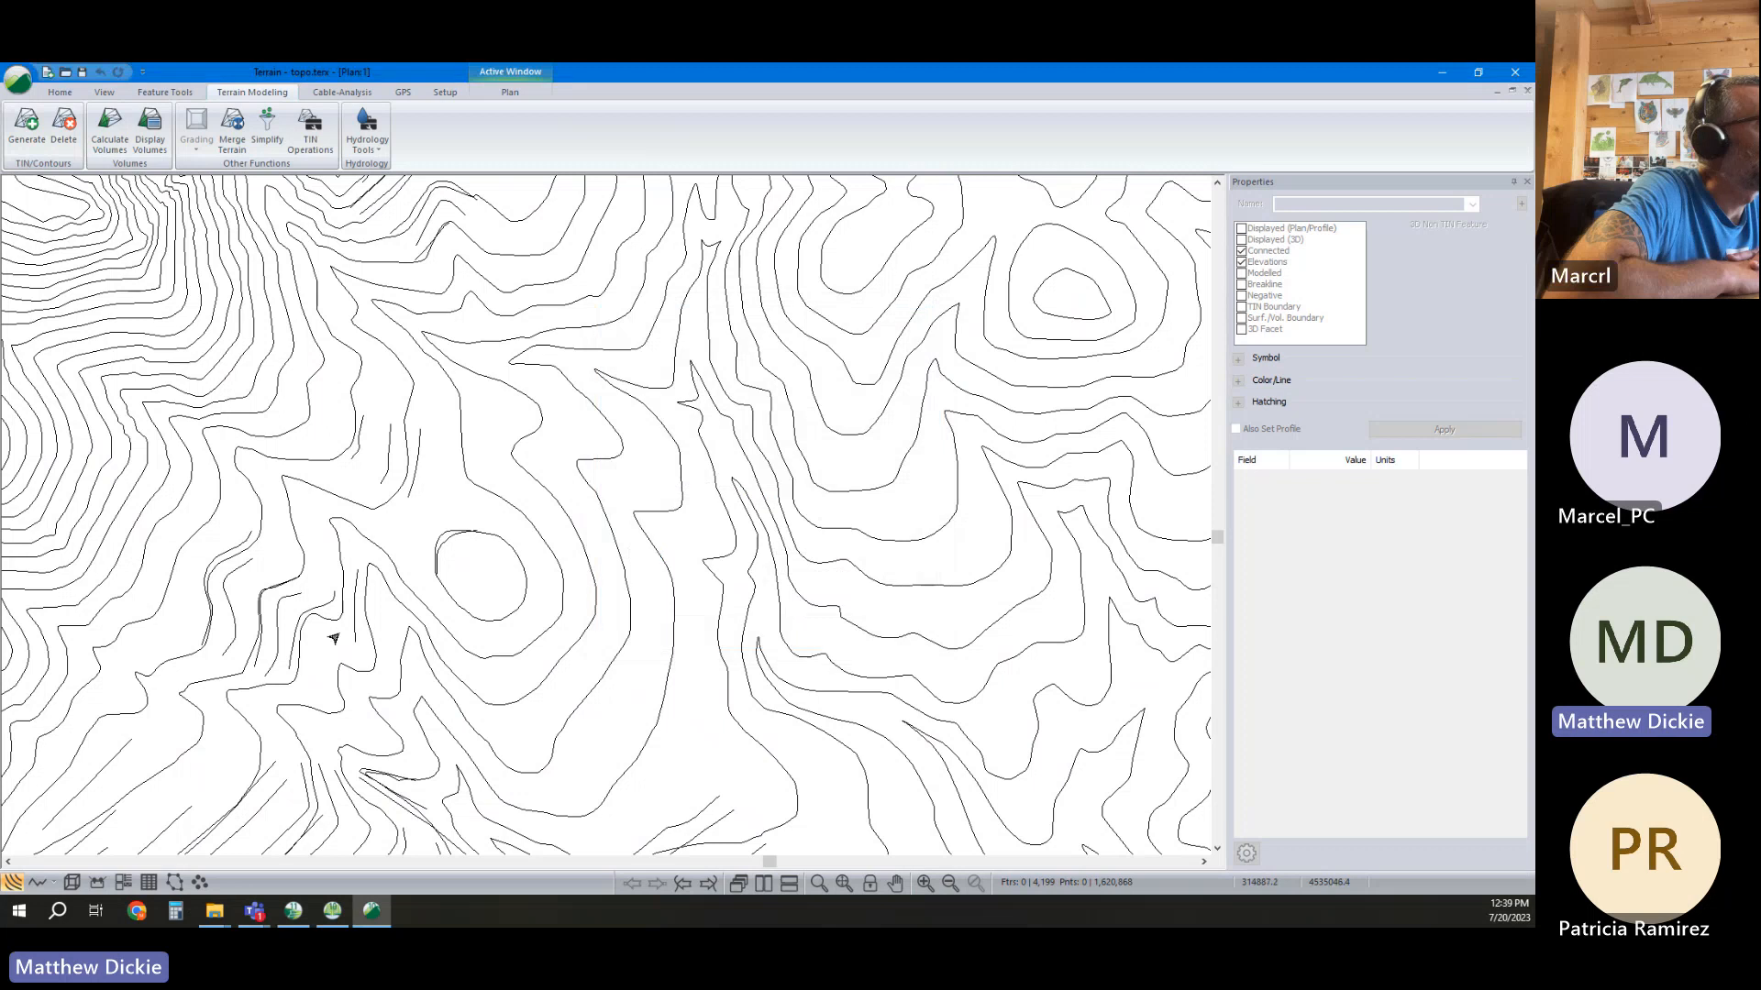
Show the terrain in a 3D view and examine the surface along the ridges and valleys up close
{"action": "left_click", "coordinate": [72, 883]}
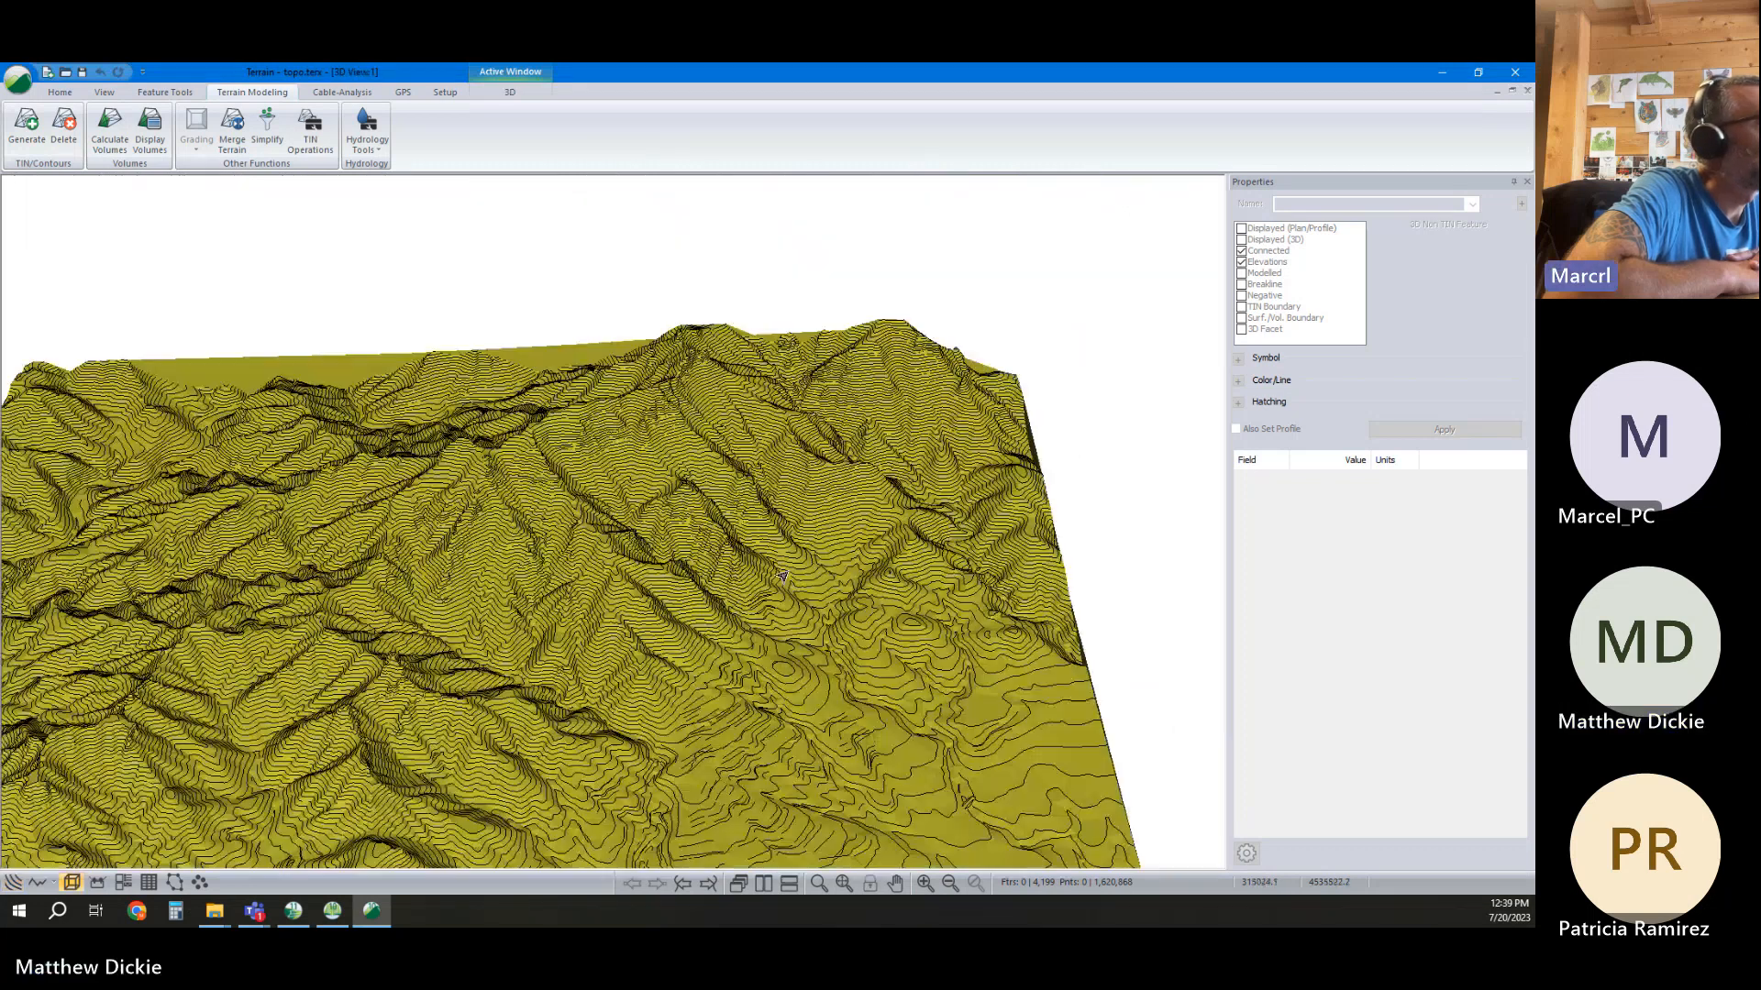
{"action": "scroll", "coordinate": [781, 576], "scroll_direction": "up", "scroll_amount": 5}
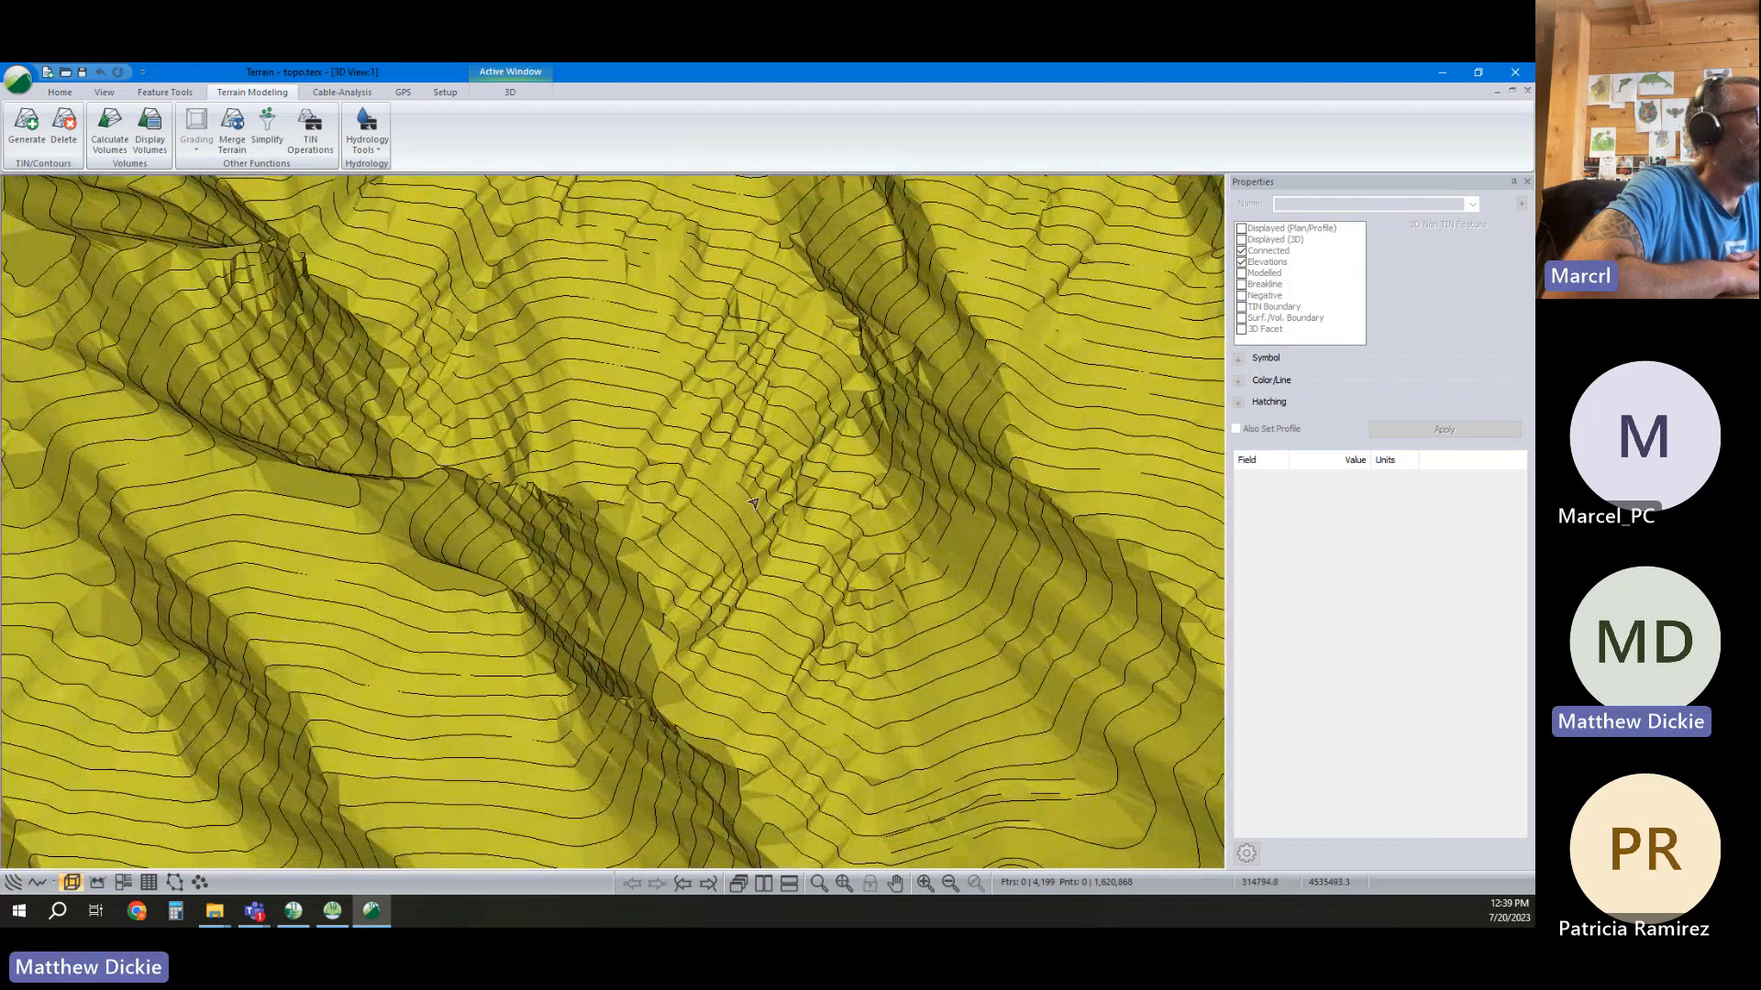
{"action": "middle_click_drag", "start_coordinate": [1163, 459], "coordinate": [832, 430]}
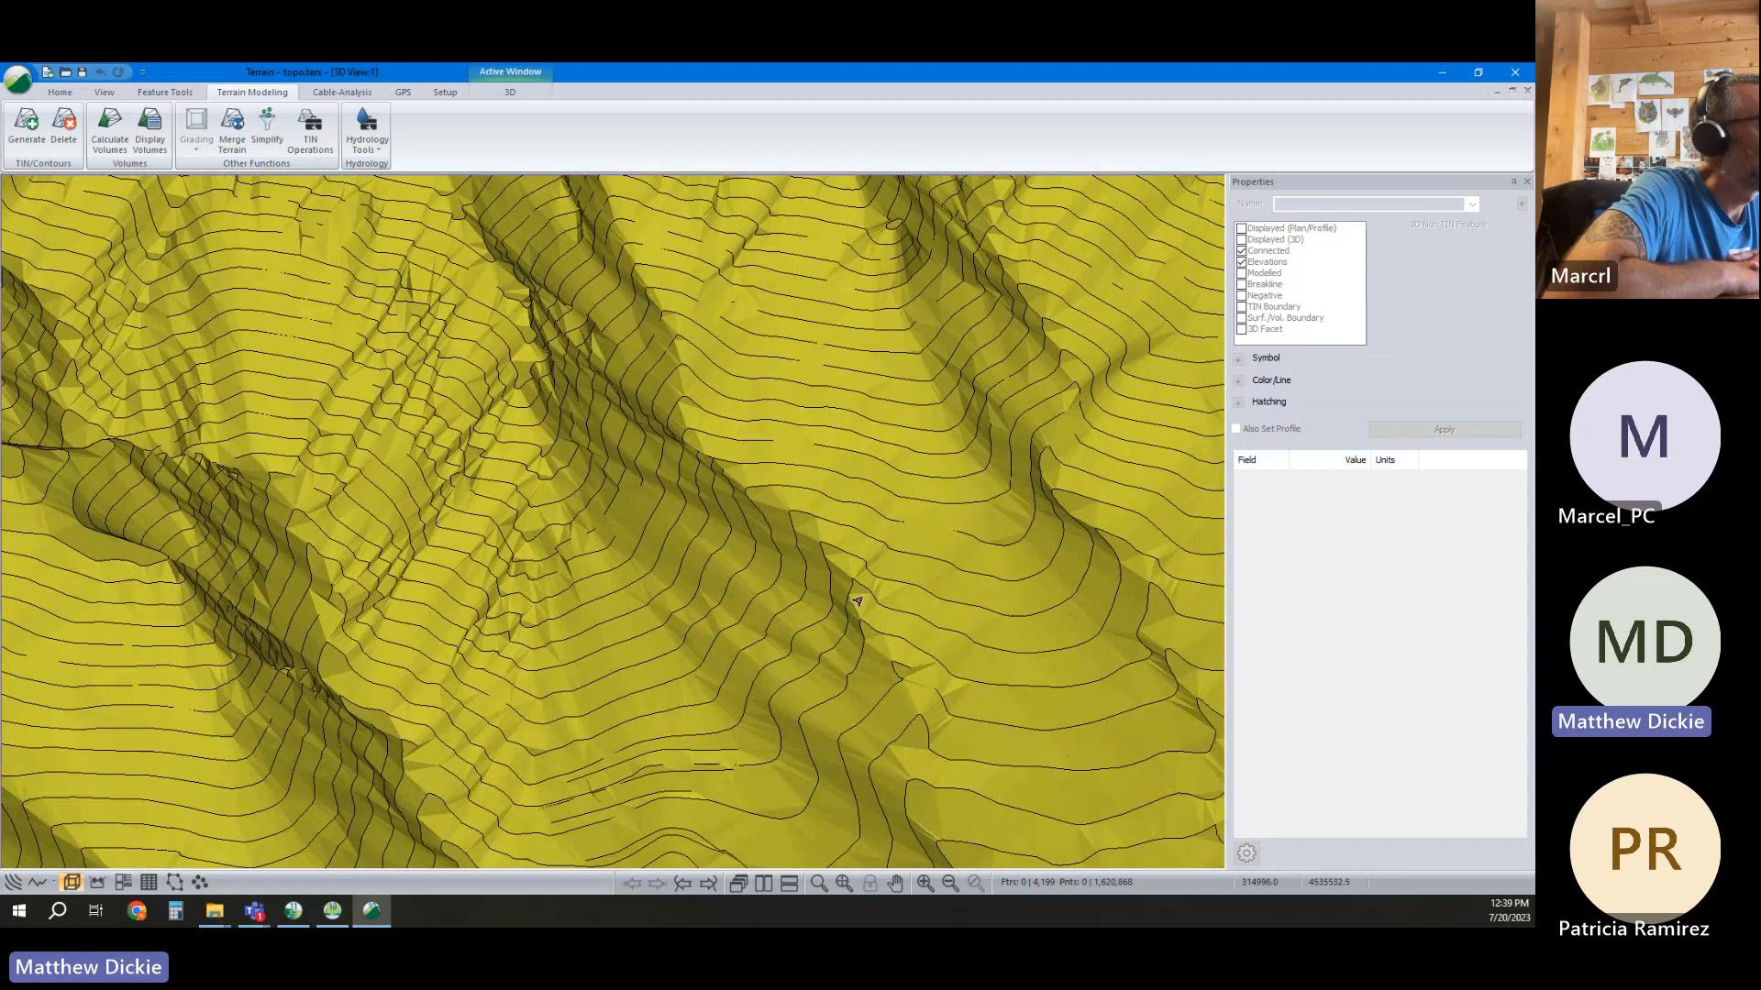
{"action": "mouse_move", "coordinate": [857, 601]}
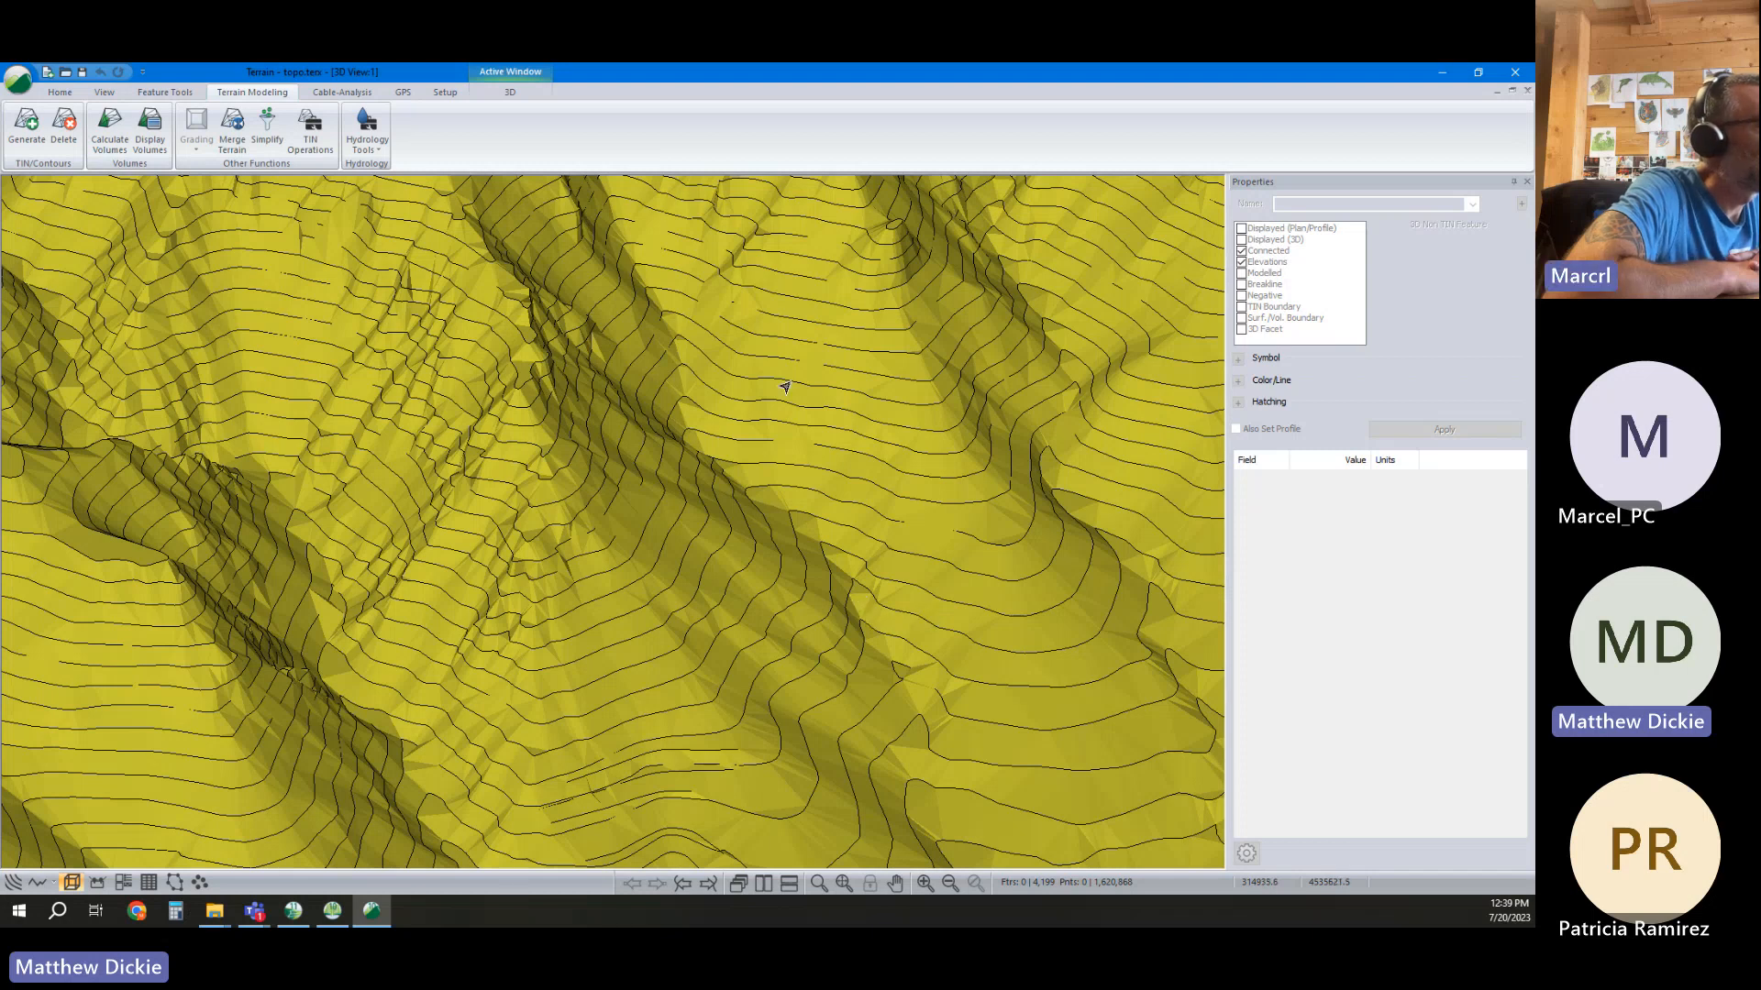
{"action": "mouse_move", "coordinate": [916, 612]}
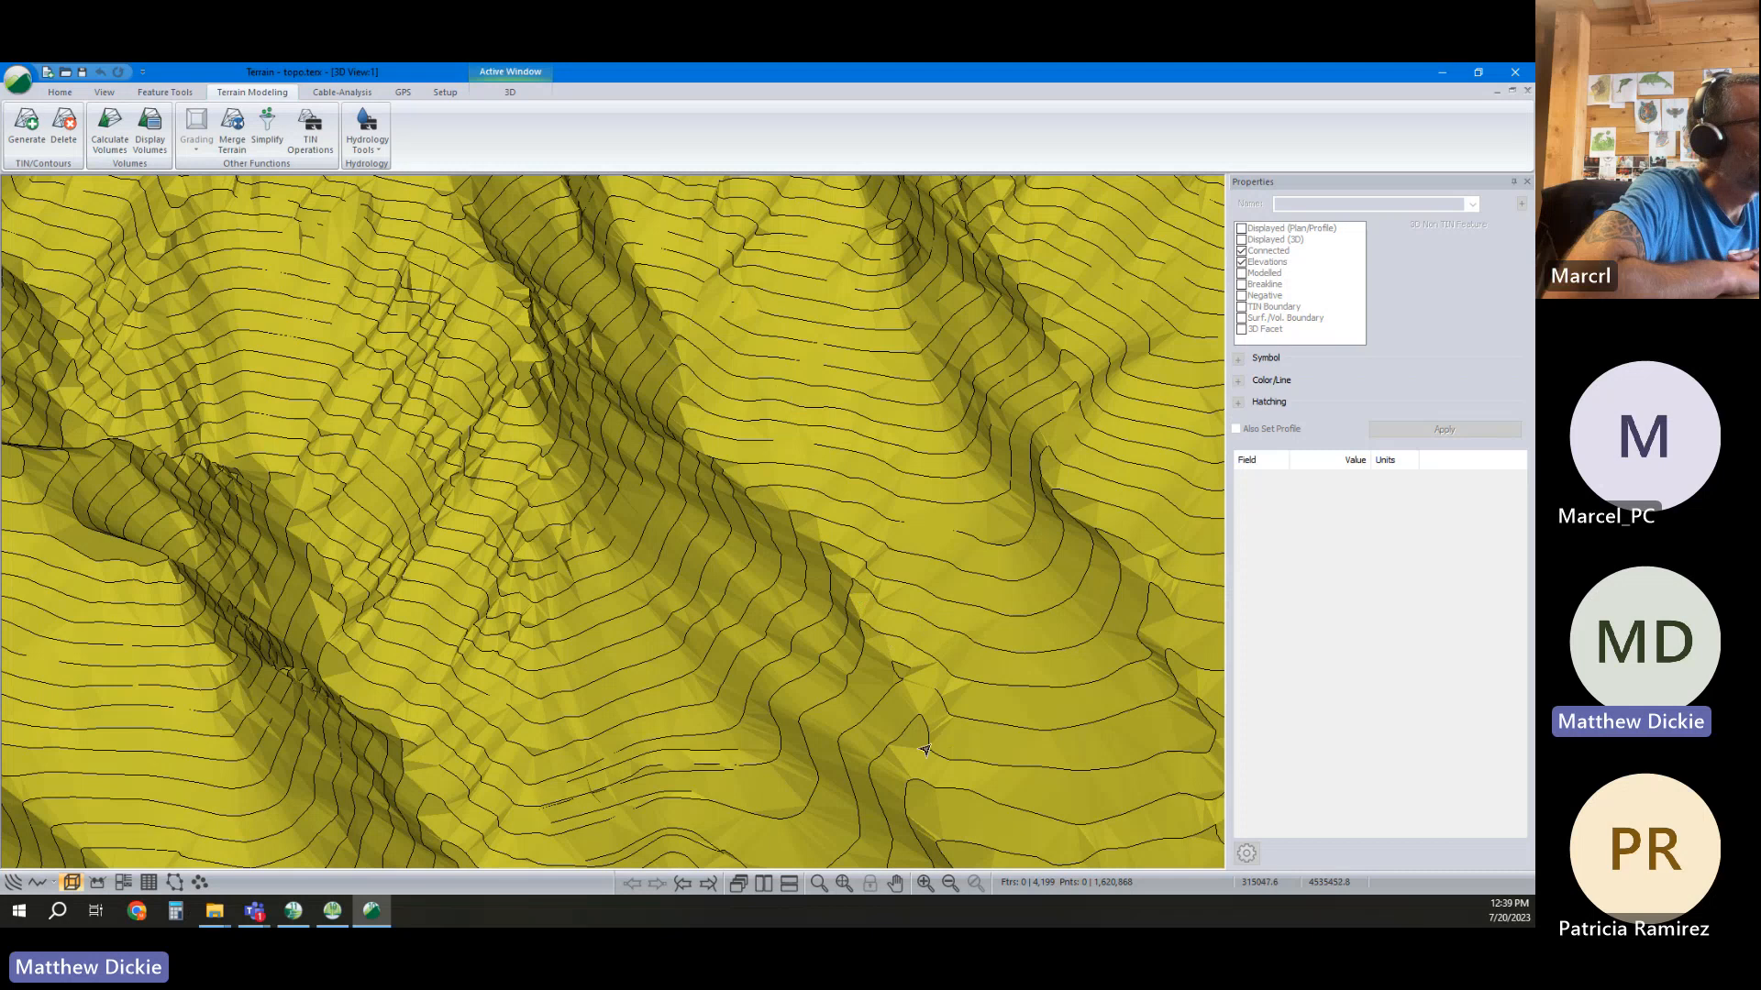
{"action": "left_click_drag", "start_coordinate": [919, 741], "coordinate": [814, 601]}
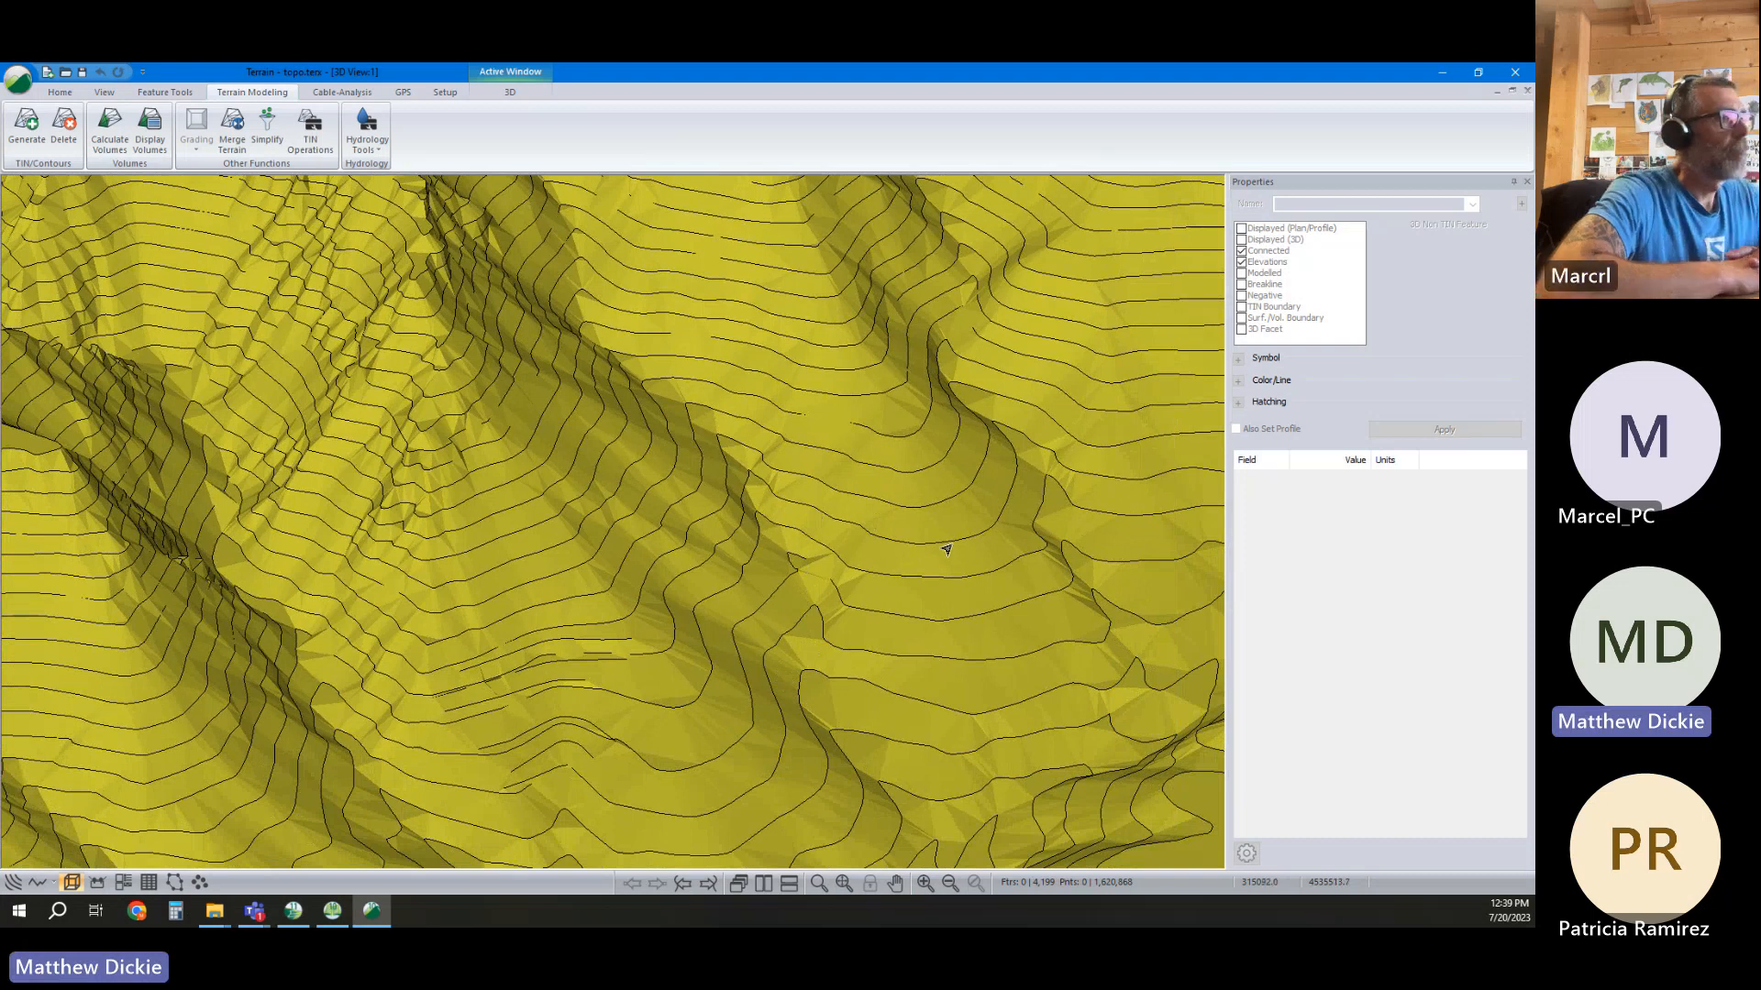
{"action": "mouse_move", "coordinate": [947, 549]}
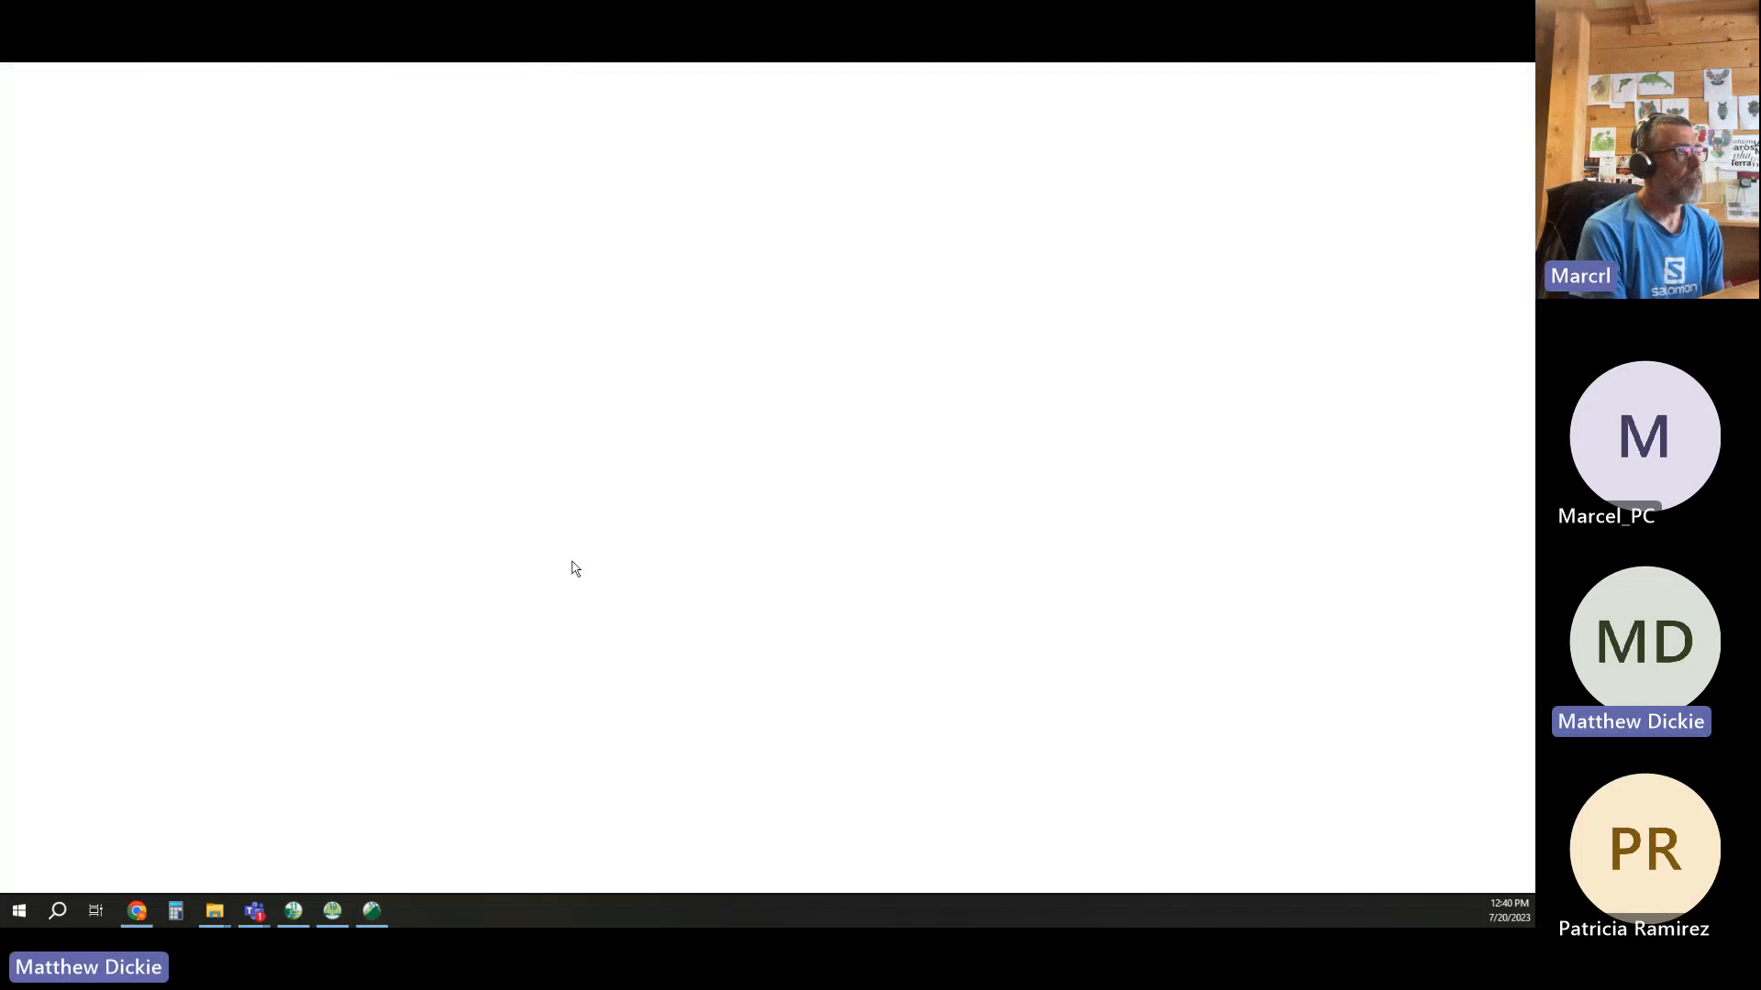
Switch to Chrome, open the bookmarked Spain Lidar download site, and inspect the map along the coast near Tarragona
{"action": "left_click", "coordinate": [229, 130]}
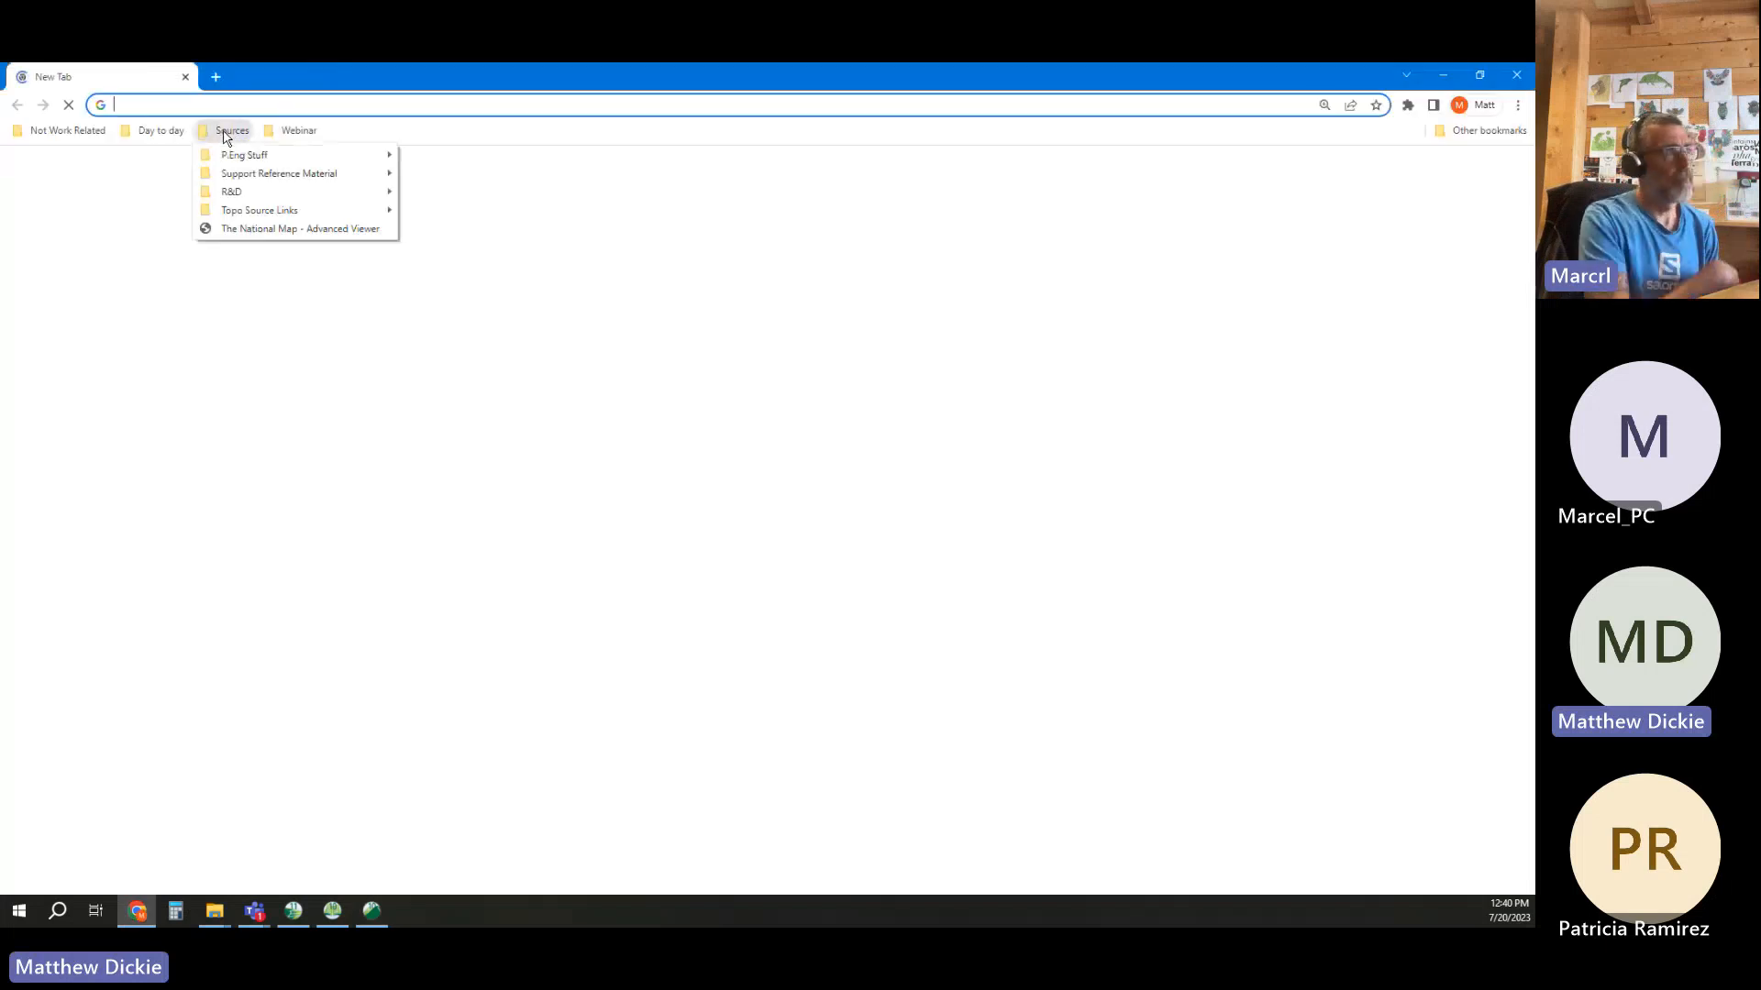
{"action": "mouse_move", "coordinate": [259, 214]}
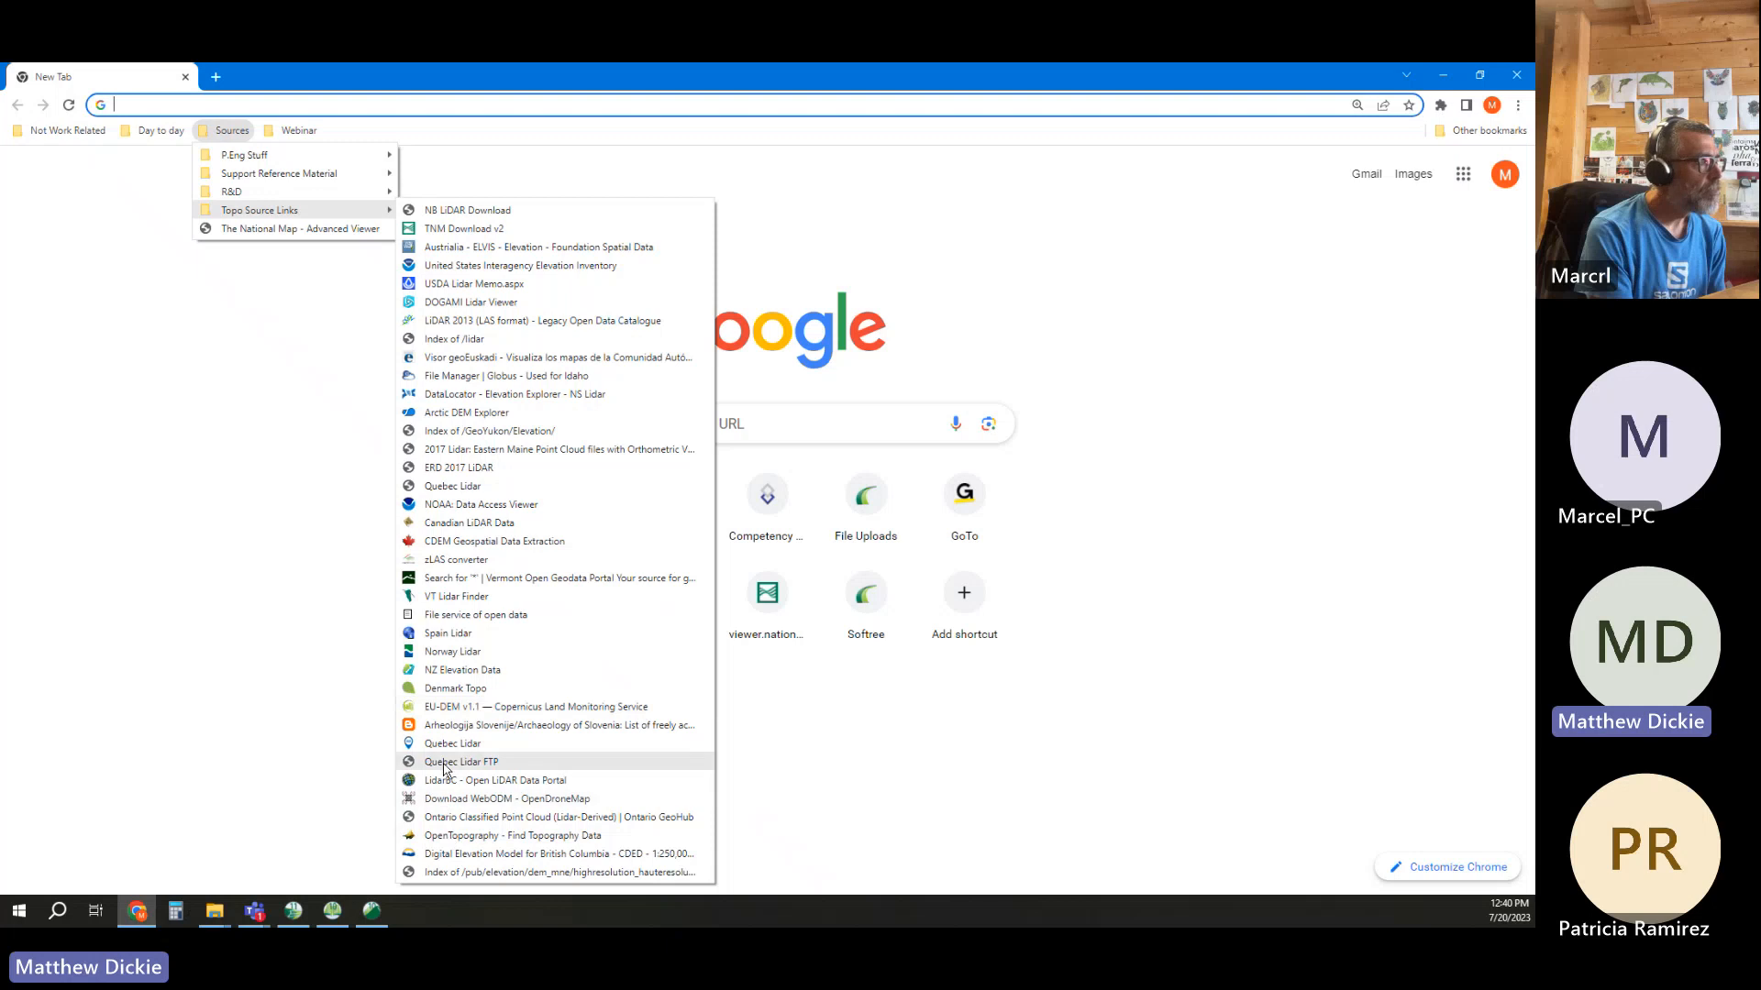
{"action": "left_click", "coordinate": [448, 633]}
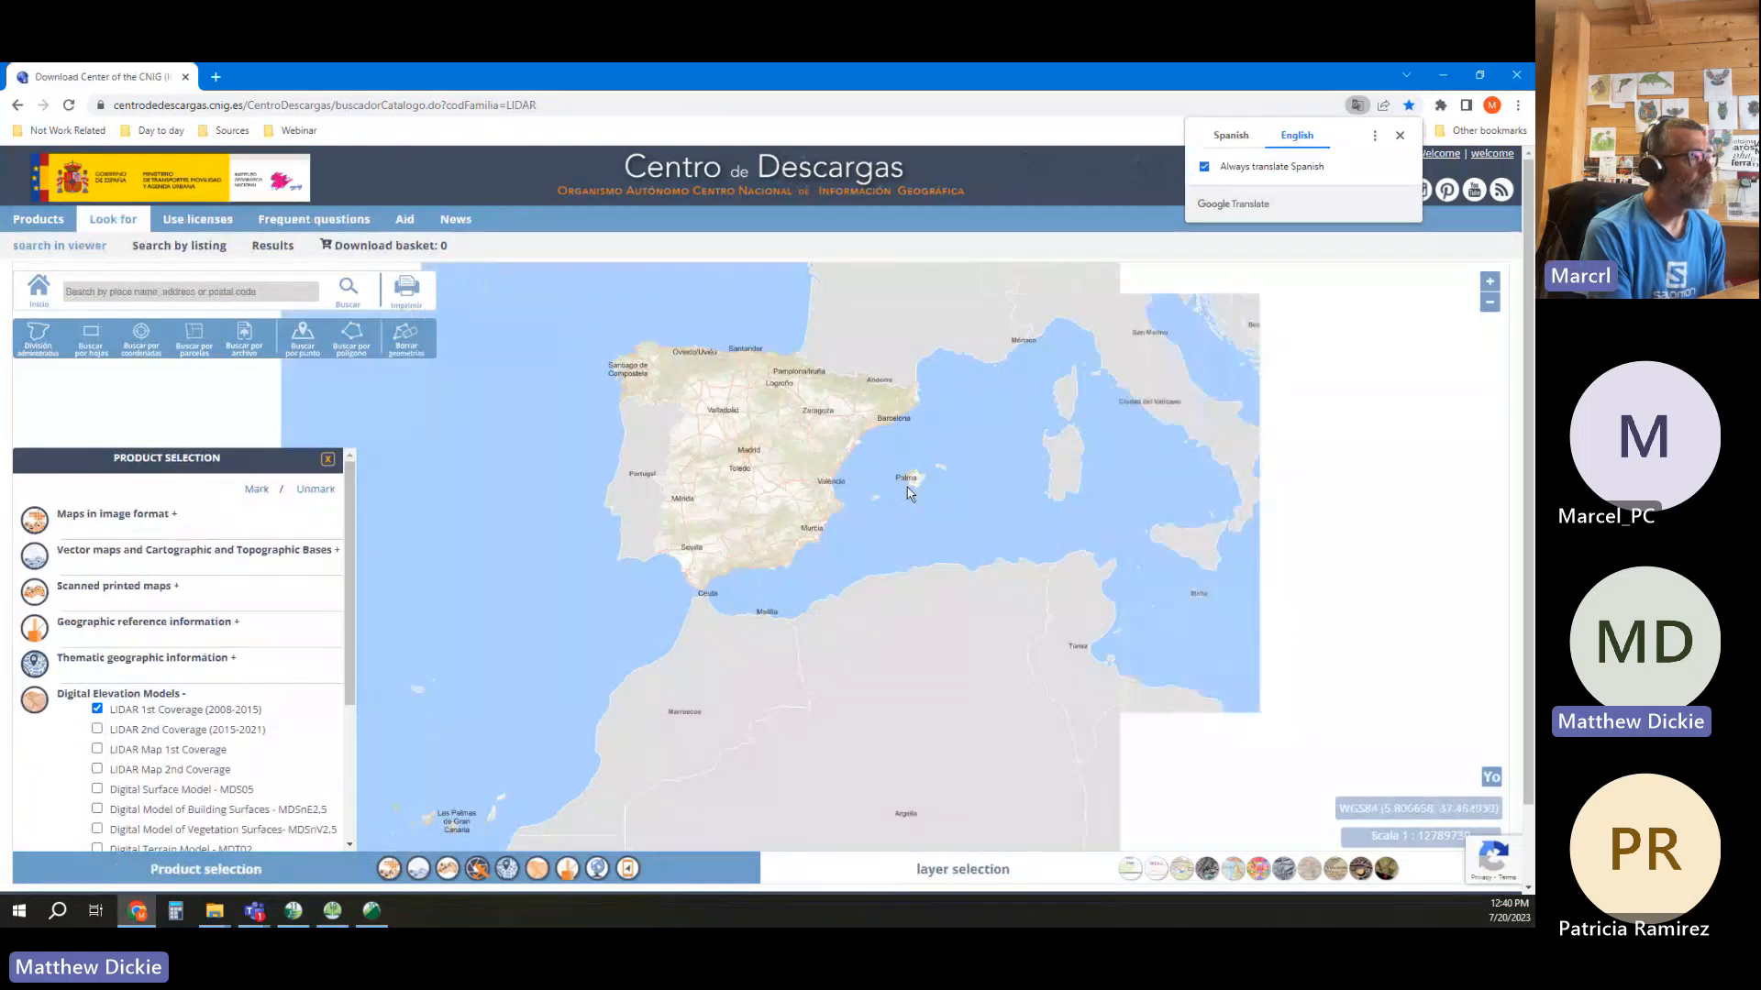
{"action": "scroll", "coordinate": [908, 477], "scroll_direction": "up", "scroll_amount": 1}
{"action": "scroll", "coordinate": [860, 484], "scroll_direction": "up", "scroll_amount": 3}
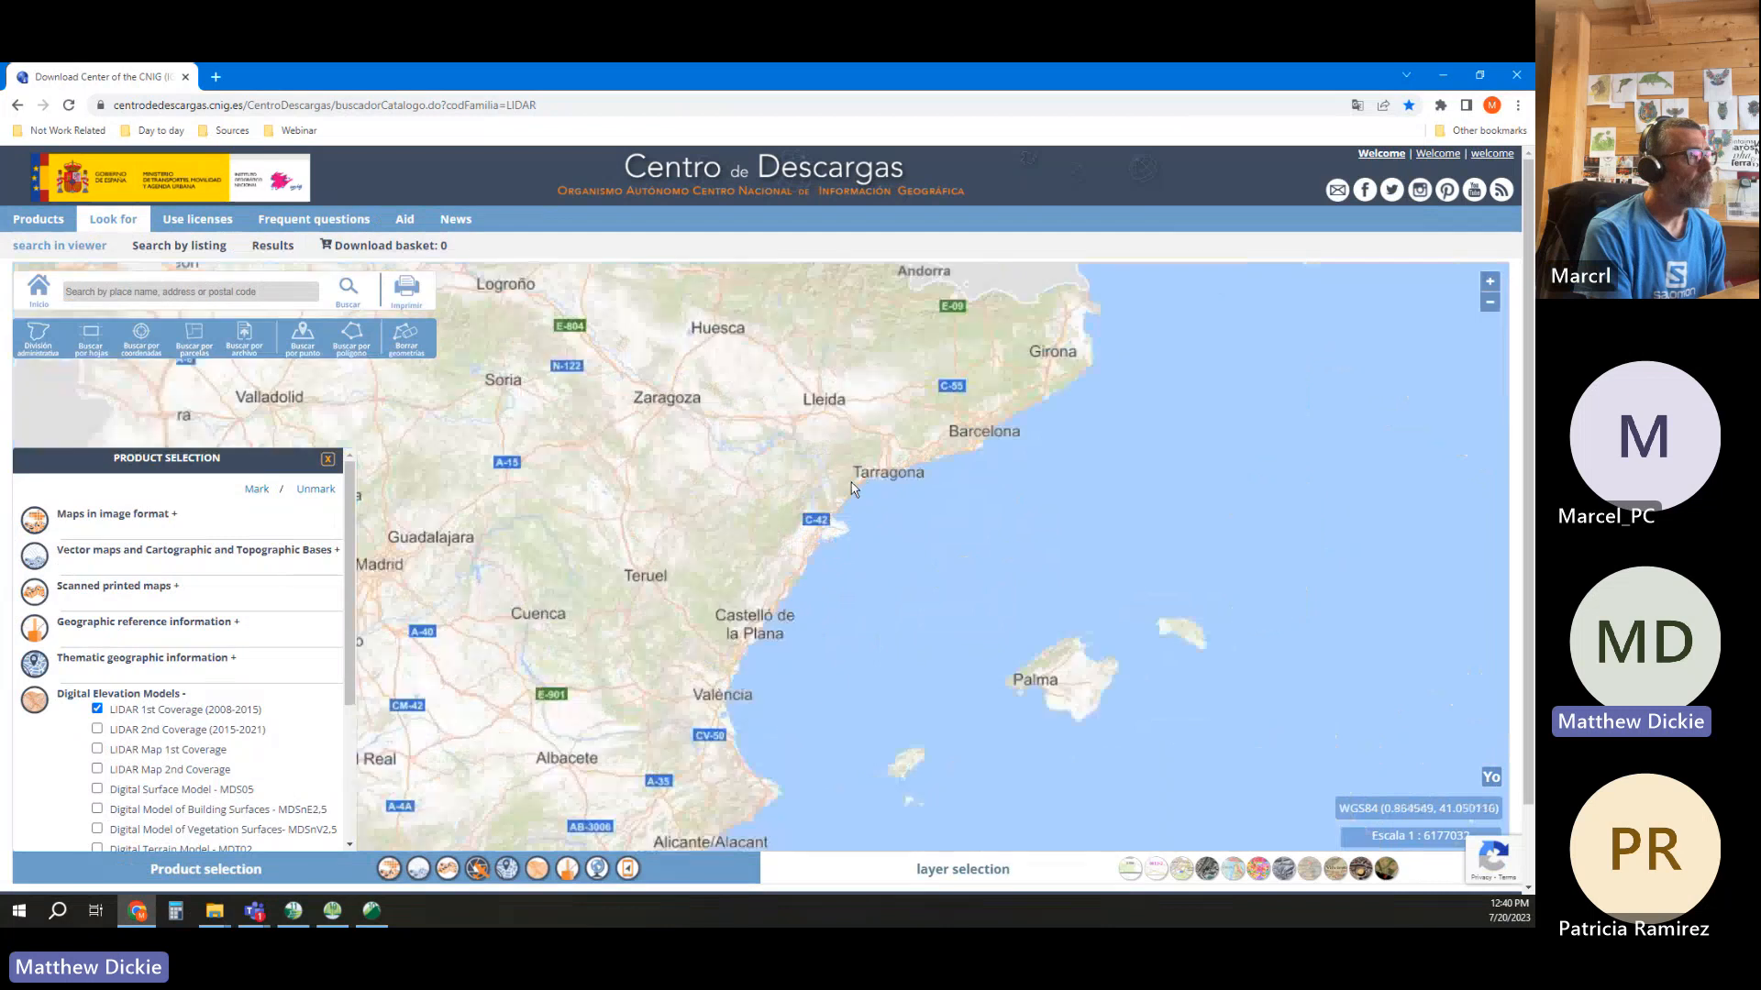
{"action": "scroll", "coordinate": [823, 595], "scroll_direction": "up", "scroll_amount": 1}
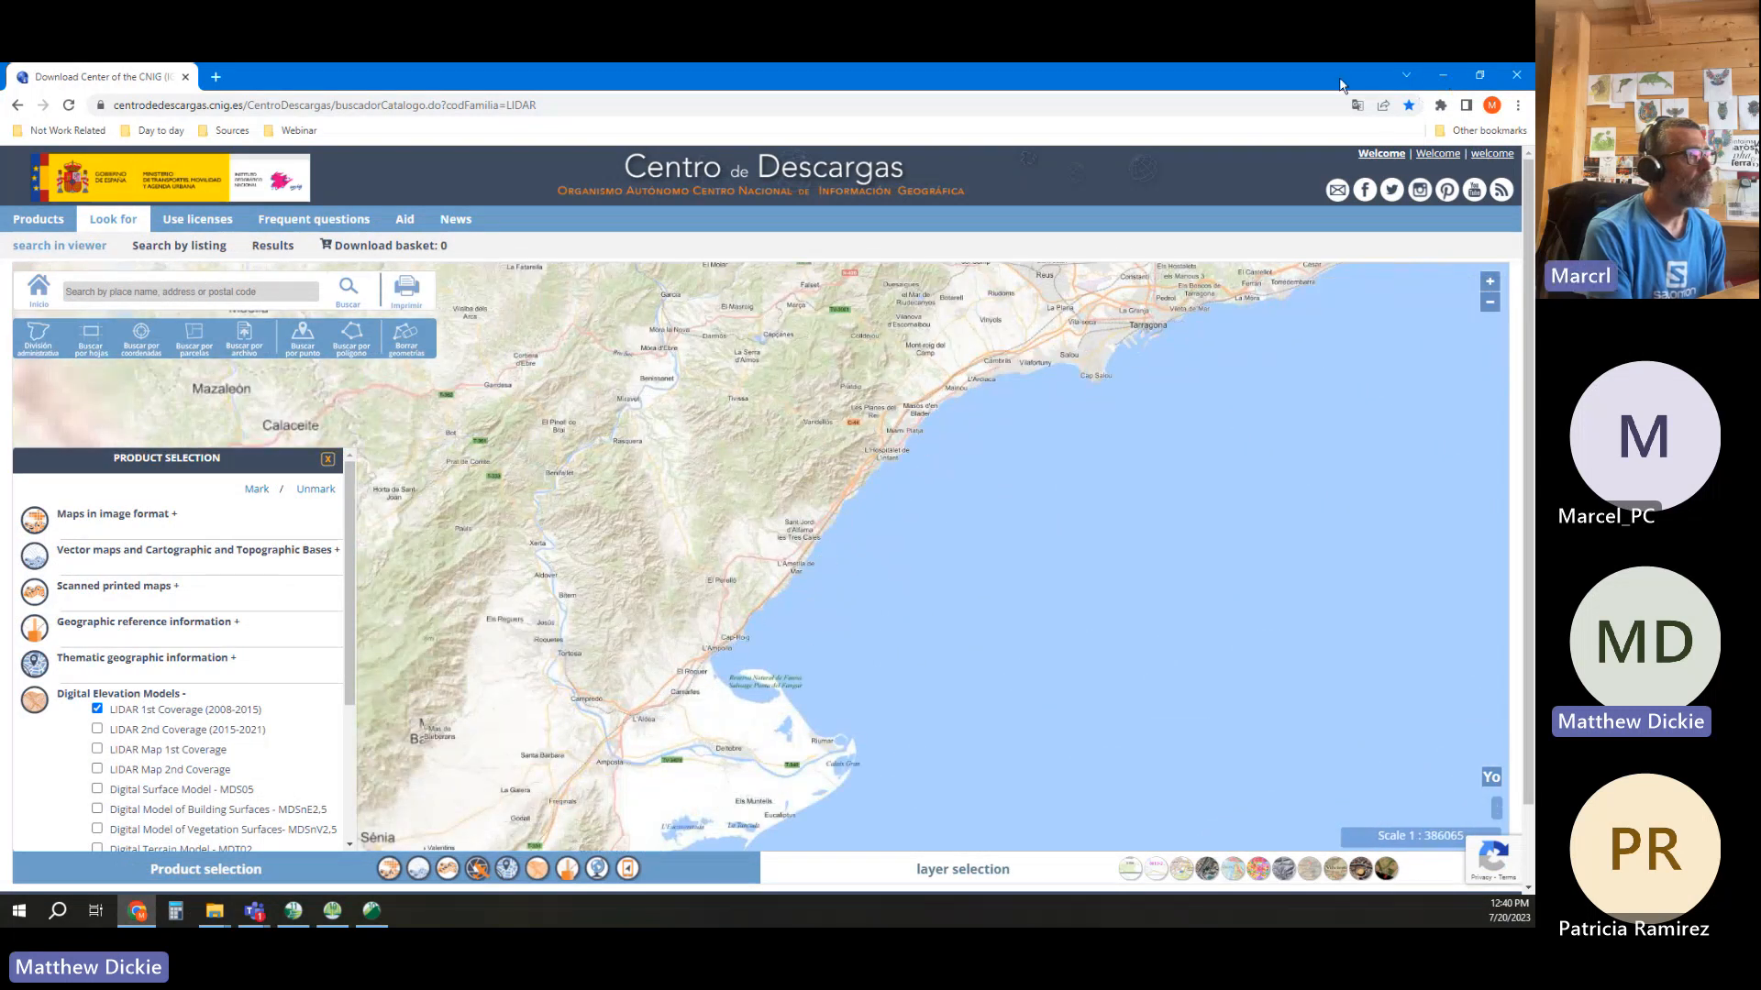
{"action": "left_click", "coordinate": [1440, 77]}
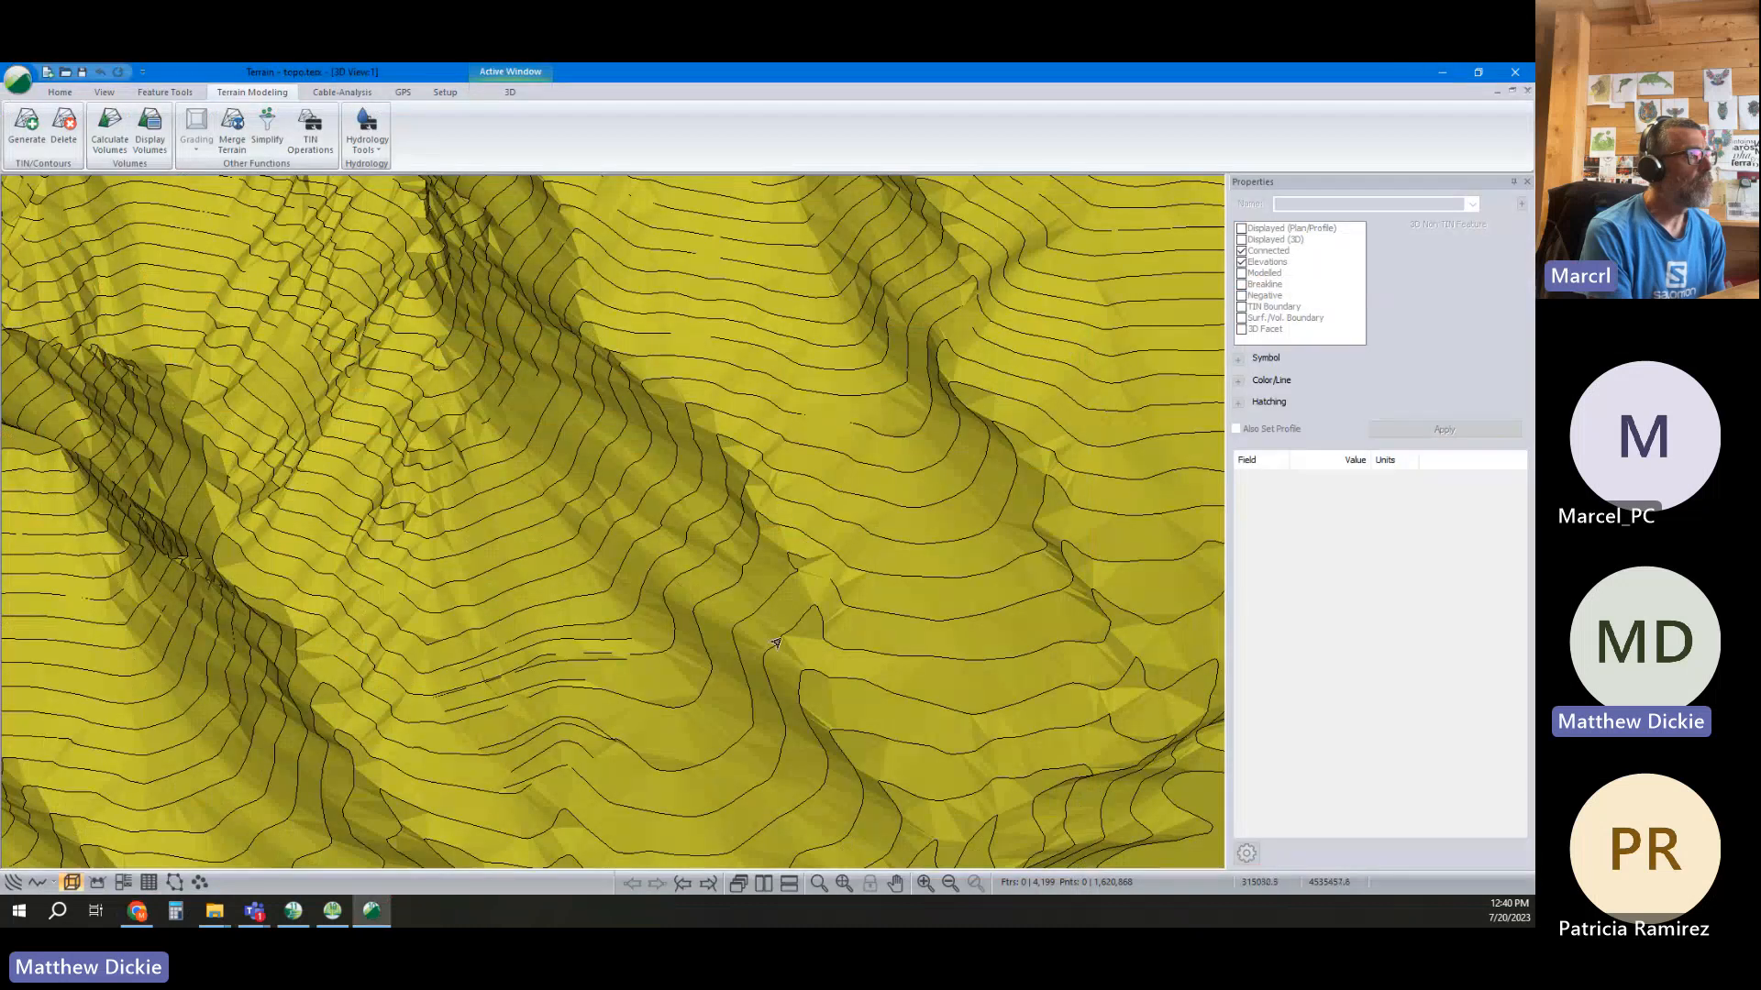
Examine the 3D terrain surface from the flat lower ground near the model edge up to the surrounding ridges
{"action": "left_click_drag", "start_coordinate": [775, 643], "coordinate": [853, 531]}
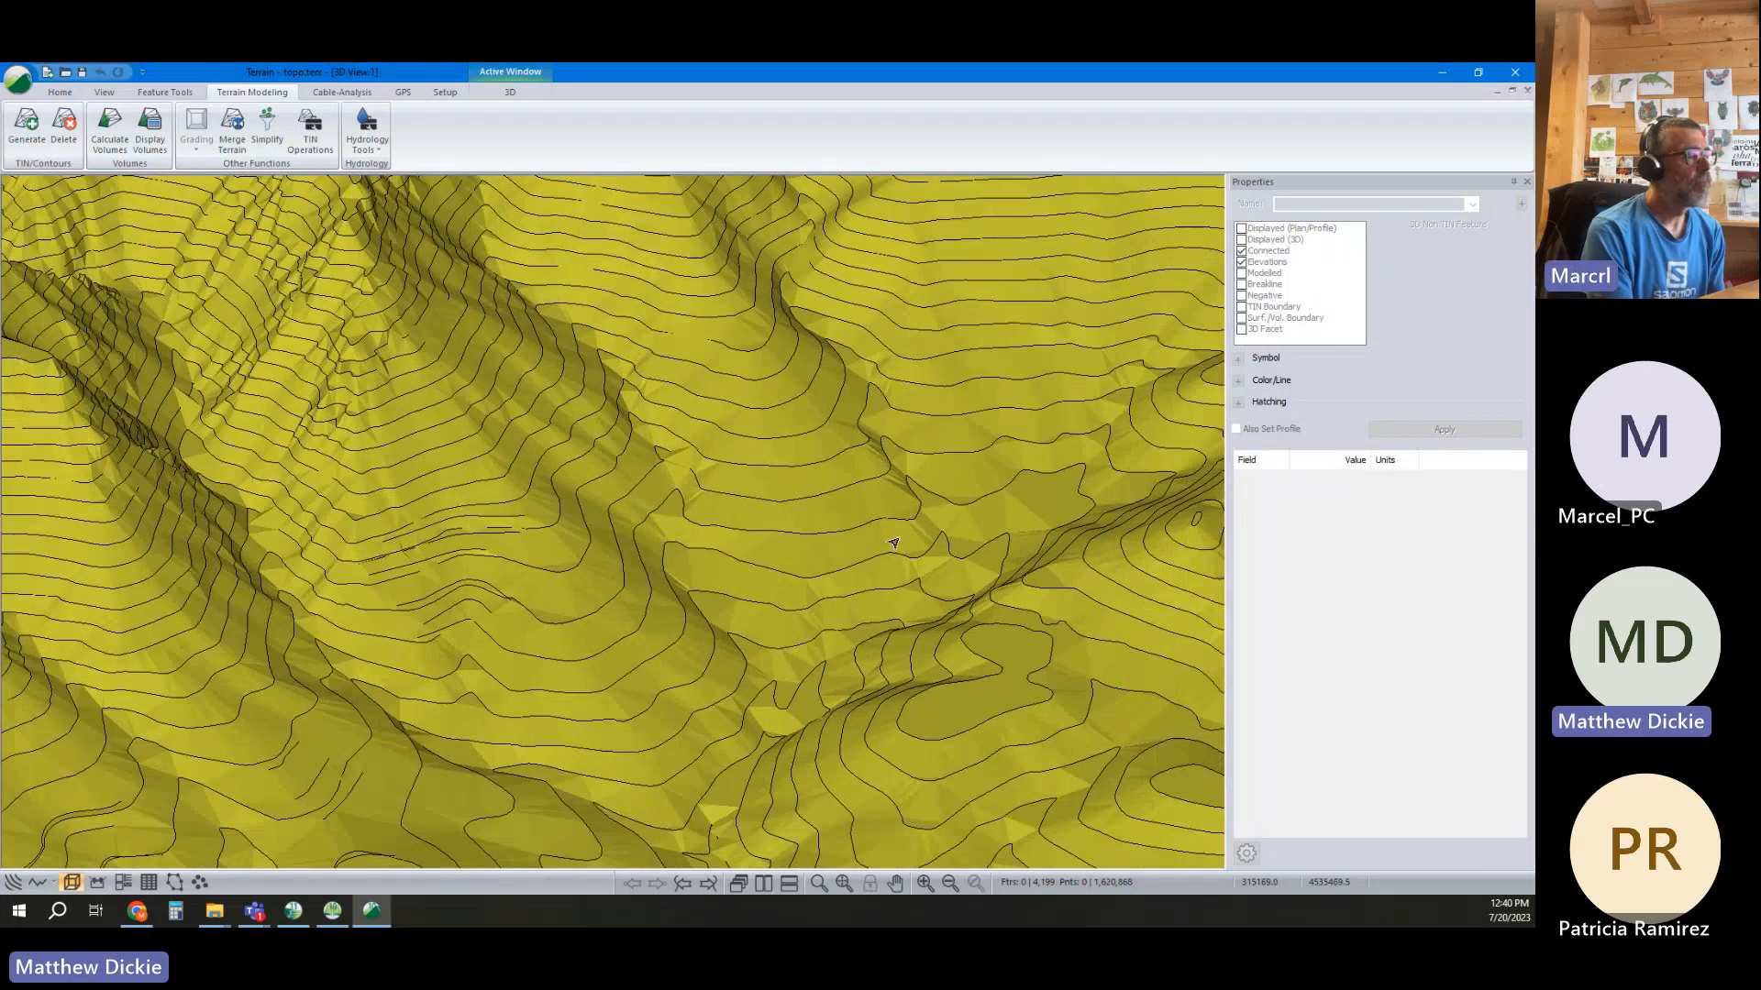
{"action": "left_click_drag", "start_coordinate": [963, 470], "coordinate": [1004, 654]}
{"action": "left_click_drag", "start_coordinate": [859, 683], "coordinate": [545, 660]}
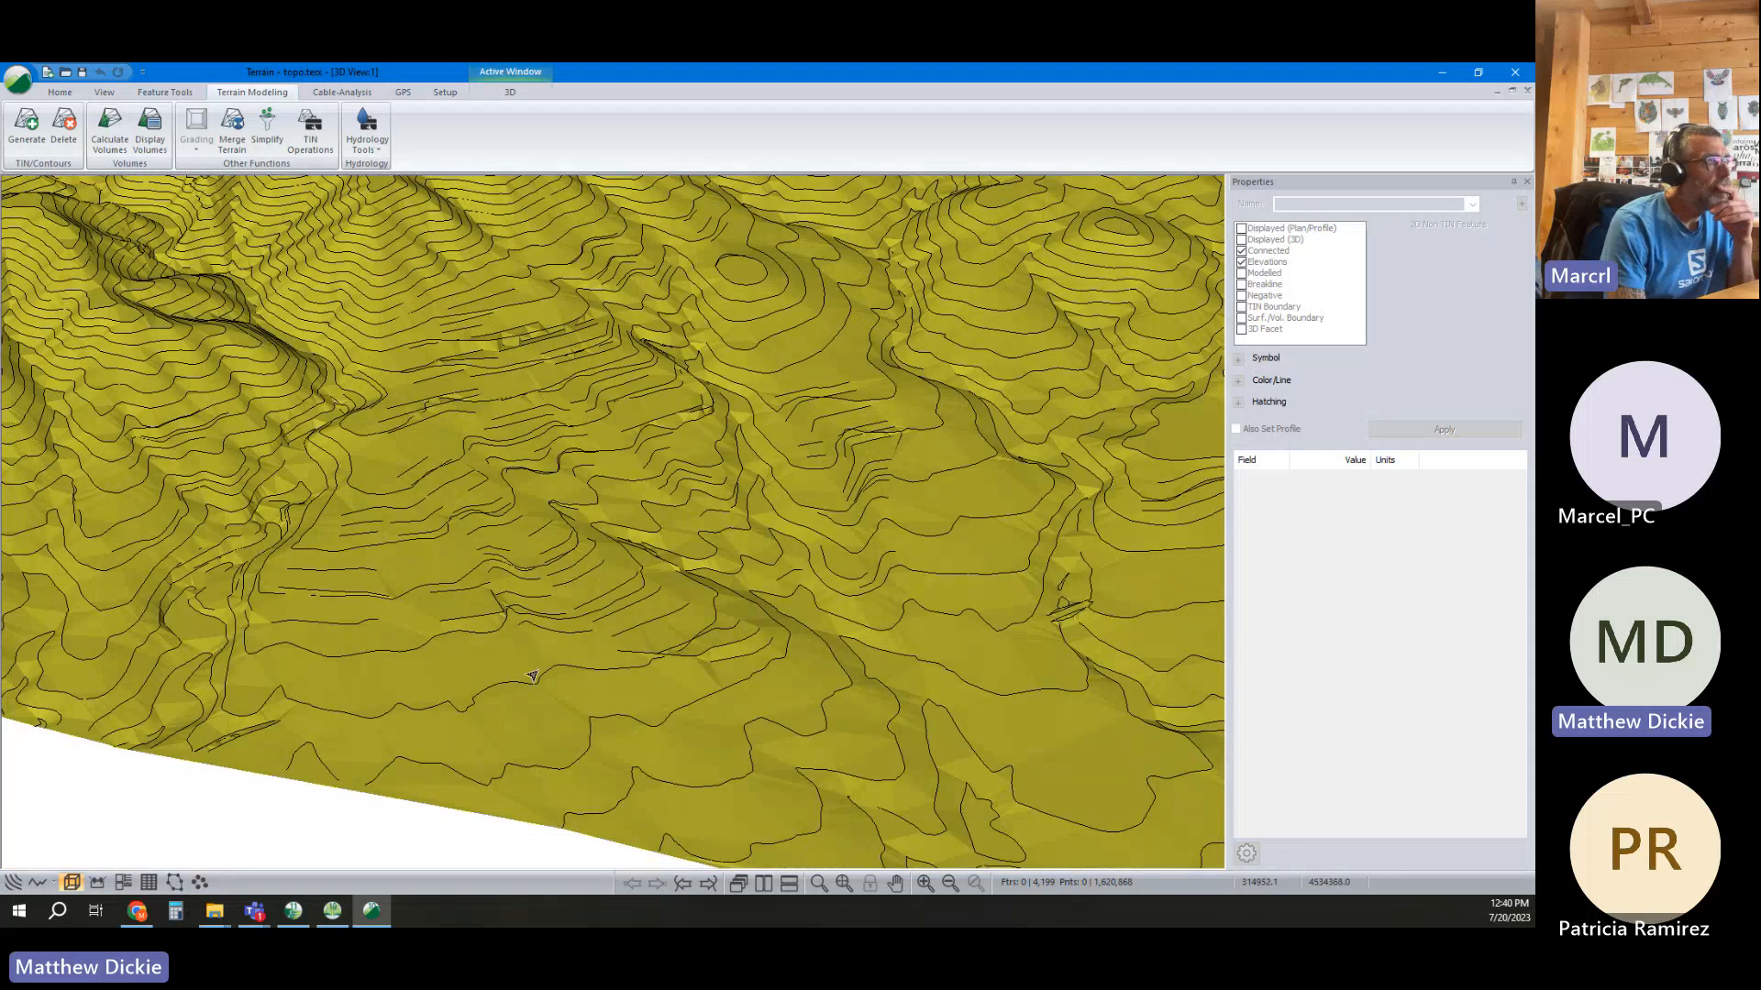
{"action": "mouse_move", "coordinate": [649, 555]}
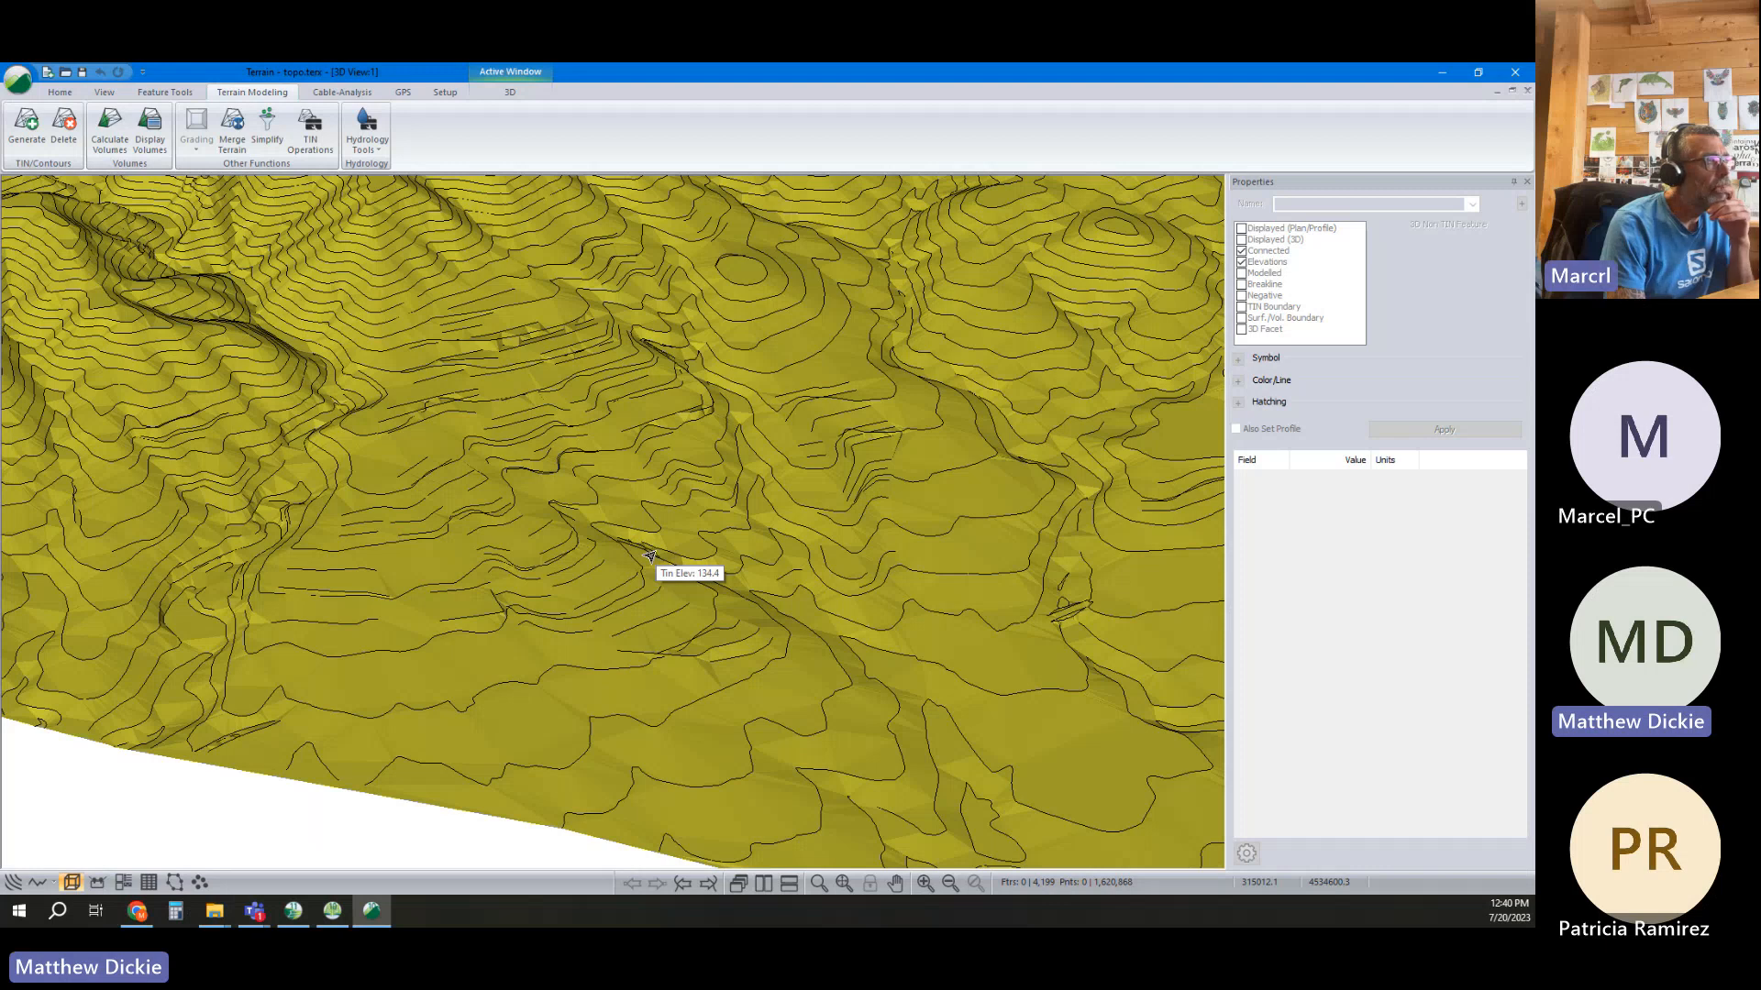
{"action": "middle_click_drag", "start_coordinate": [535, 420], "coordinate": [605, 569]}
{"action": "scroll", "coordinate": [605, 568], "scroll_direction": "down", "scroll_amount": 3}
{"action": "middle_click_drag", "start_coordinate": [666, 514], "coordinate": [709, 683]}
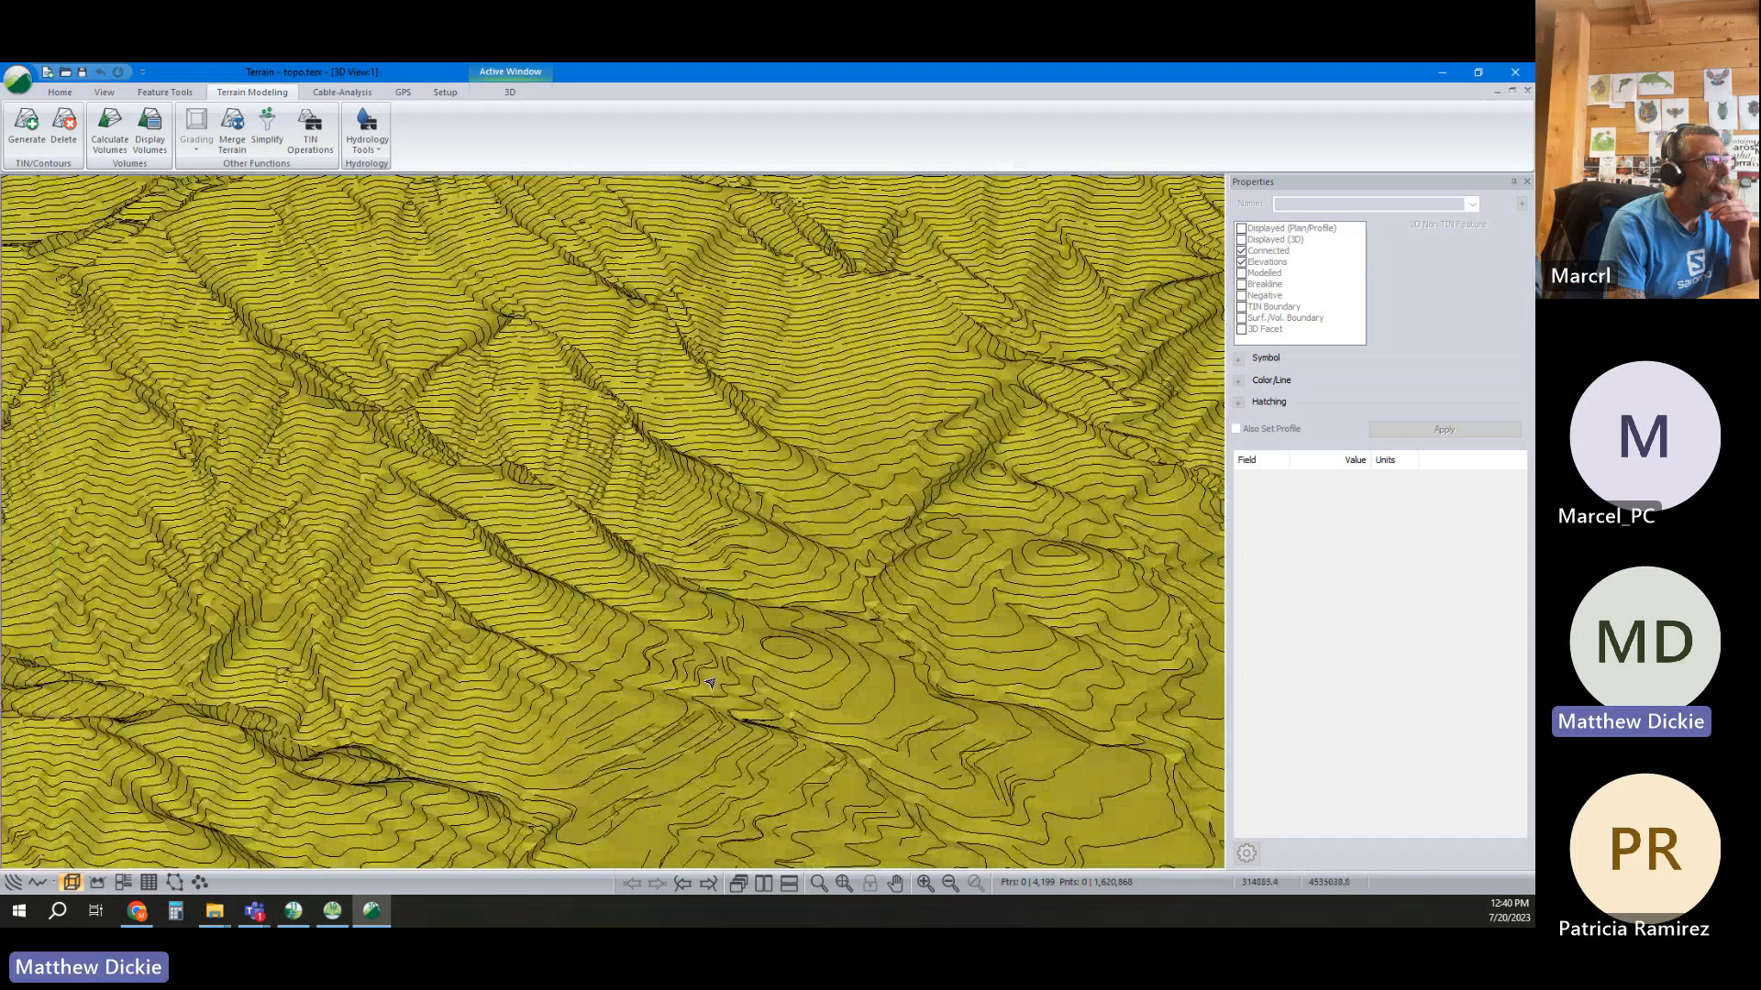
{"action": "mouse_move", "coordinate": [1028, 646]}
{"action": "middle_click_drag", "start_coordinate": [818, 550], "coordinate": [837, 526]}
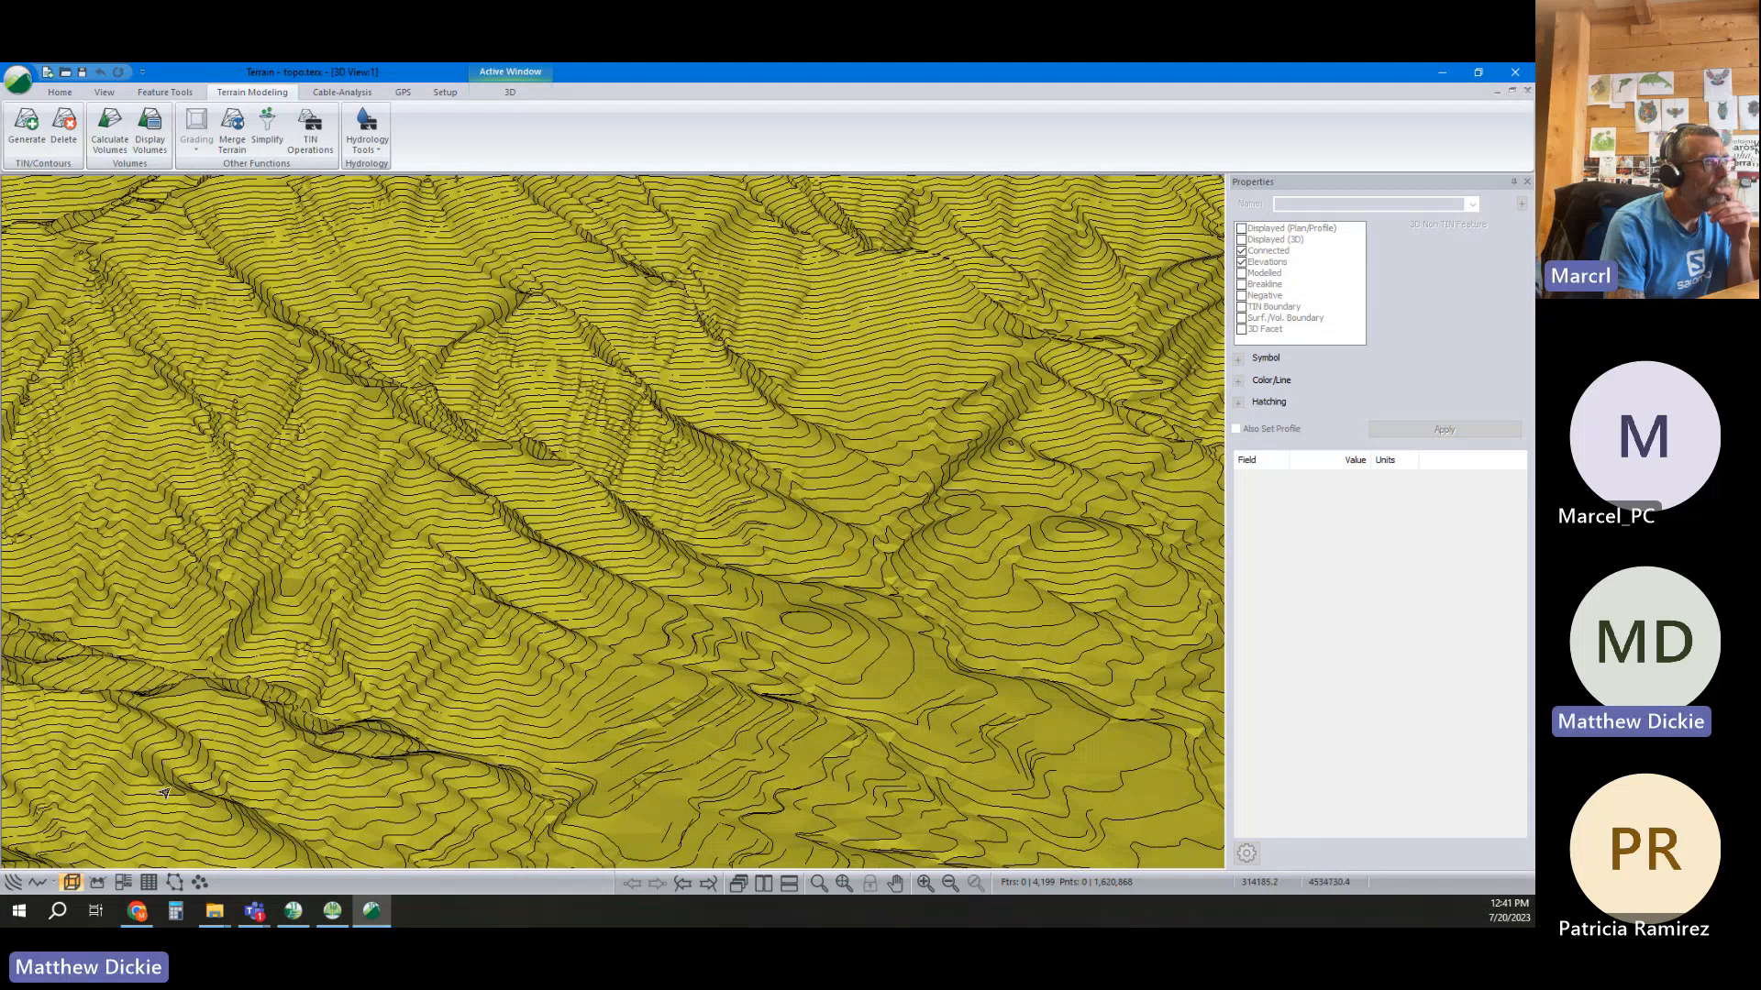
Return to the plan view of the whole terrain and check the projection in the module setup
{"action": "left_click", "coordinate": [12, 882]}
{"action": "scroll", "coordinate": [475, 502], "scroll_direction": "down", "scroll_amount": 5}
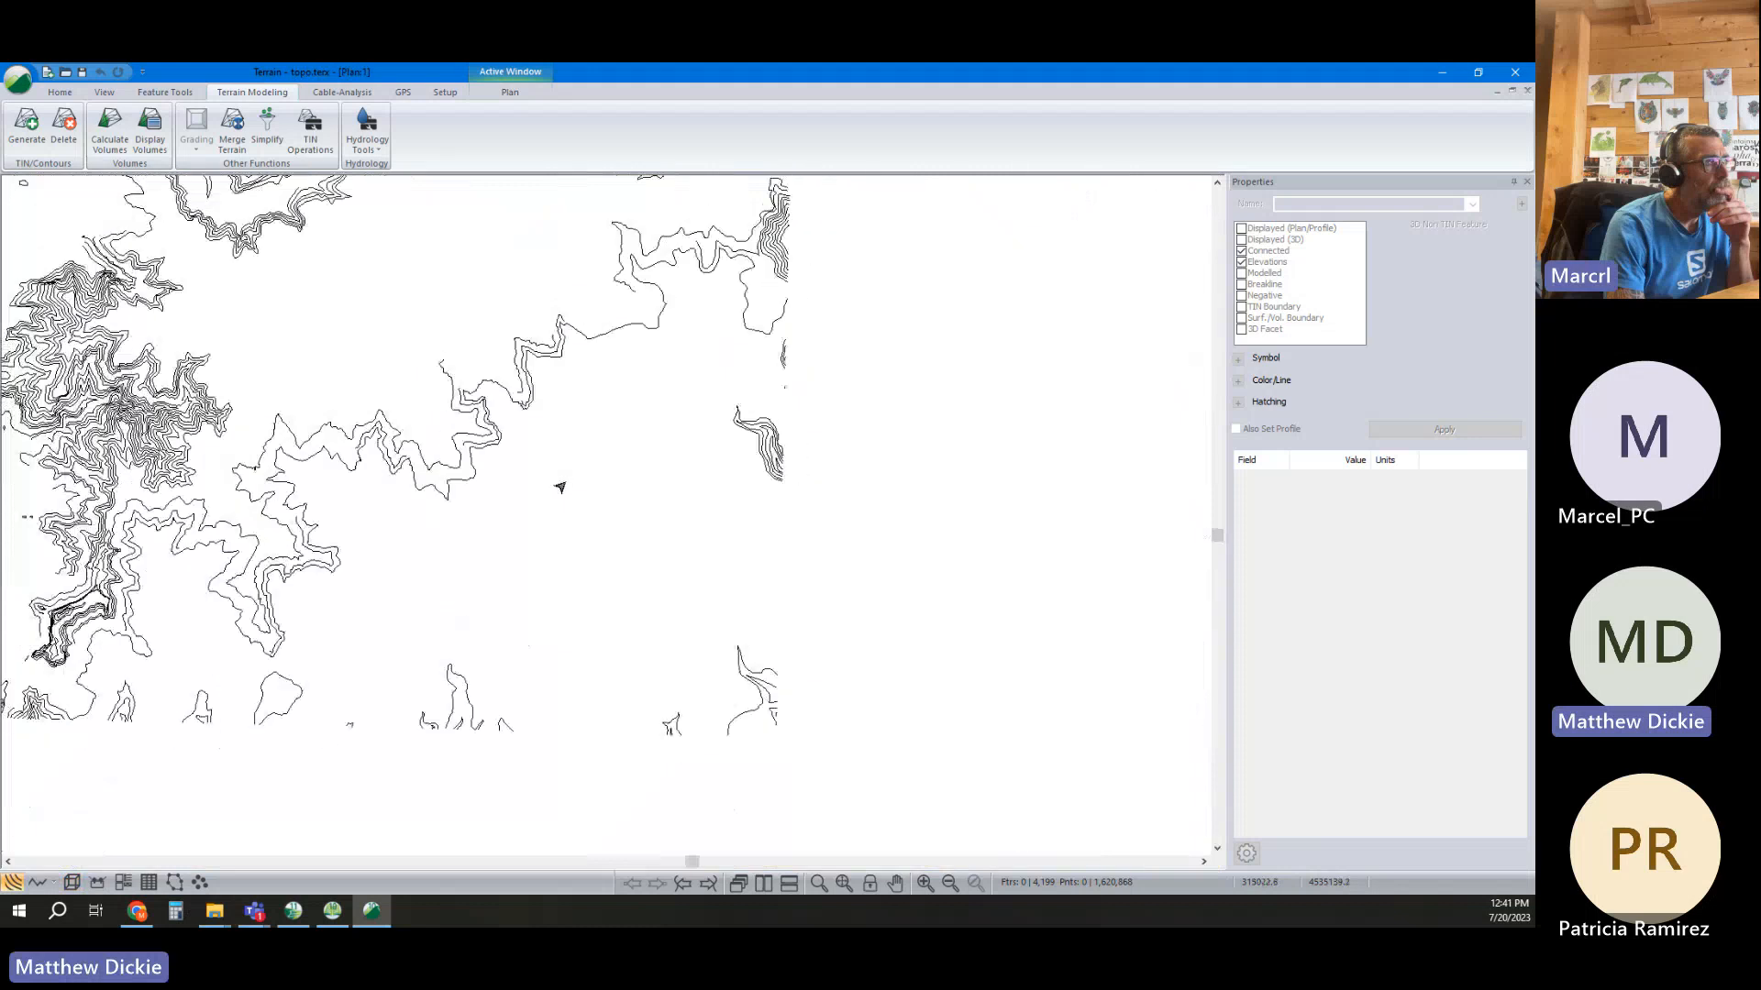
{"action": "left_click", "coordinate": [445, 91]}
{"action": "left_click", "coordinate": [22, 128]}
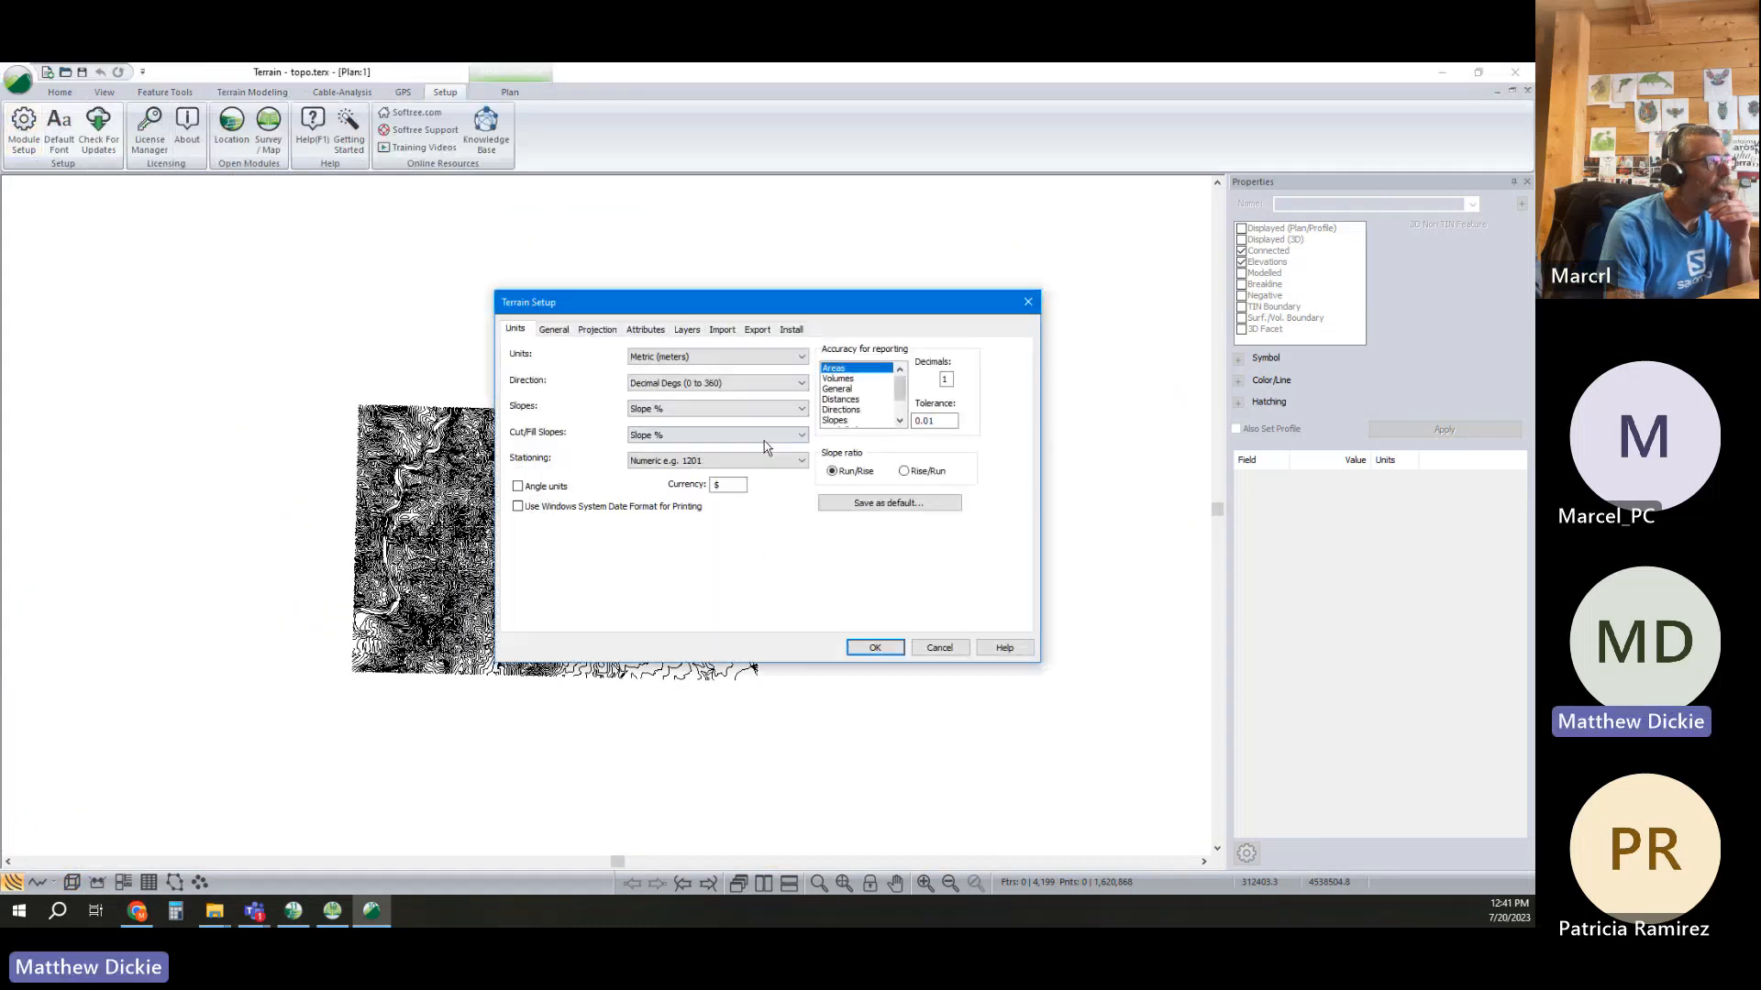
{"action": "left_click", "coordinate": [601, 332]}
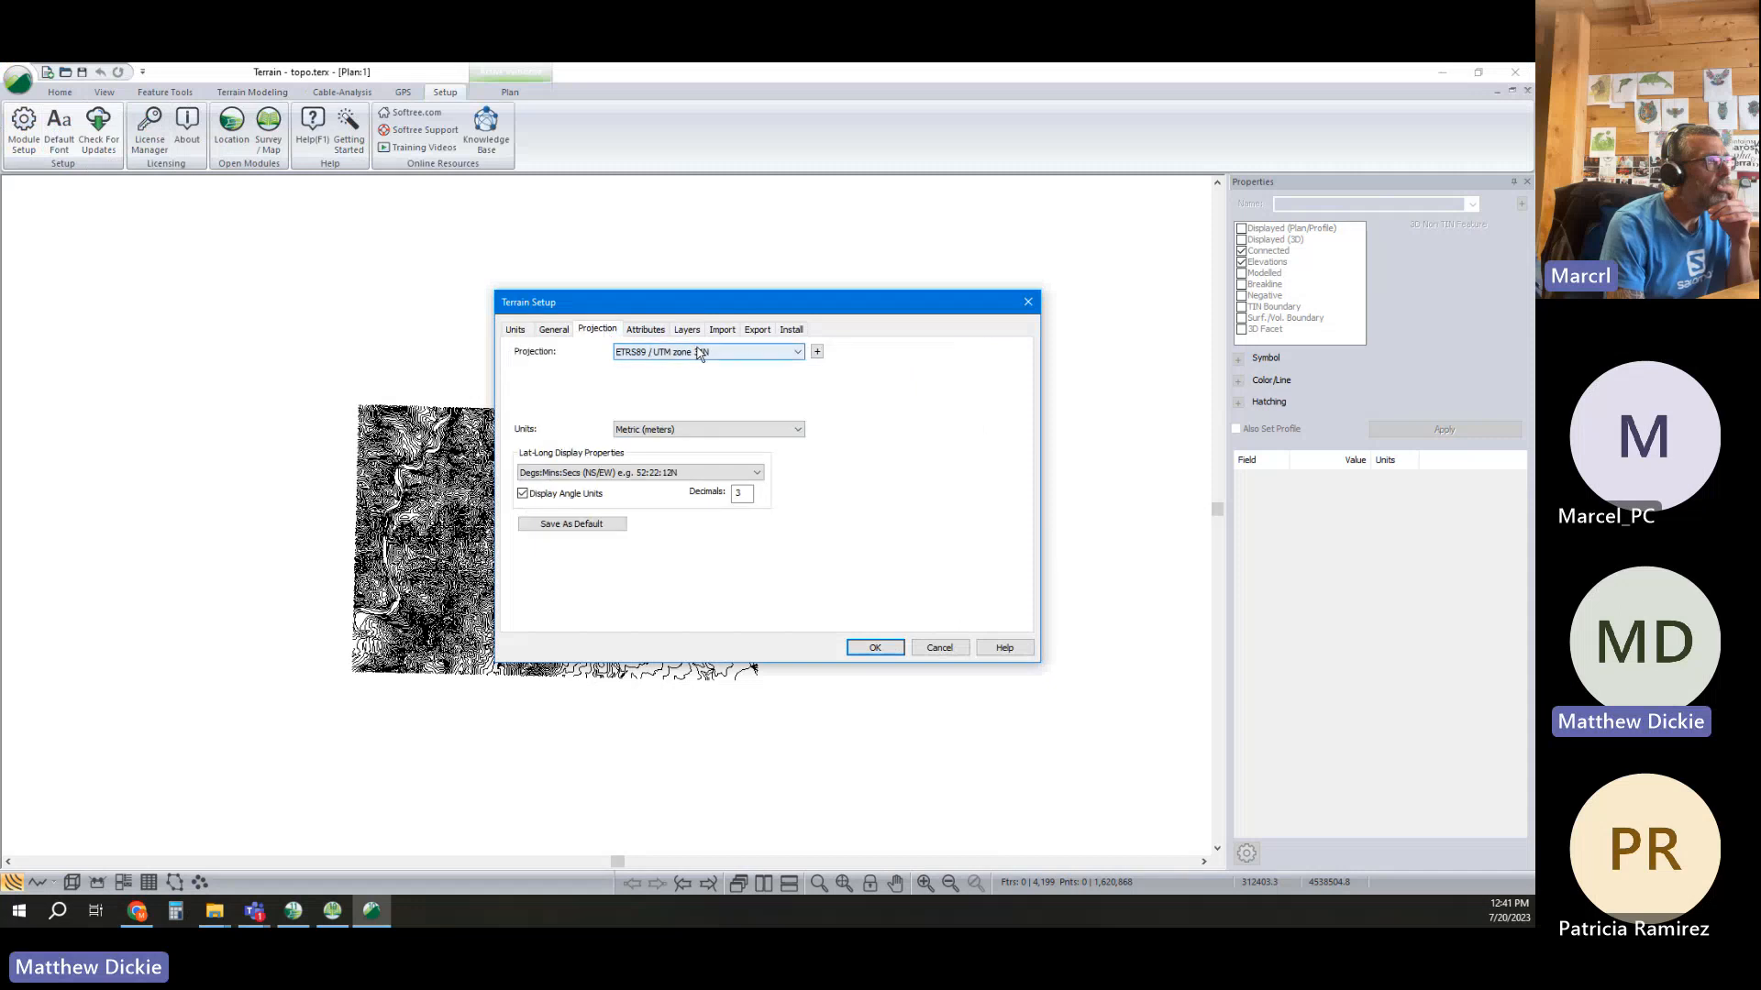
{"action": "left_click", "coordinate": [940, 647]}
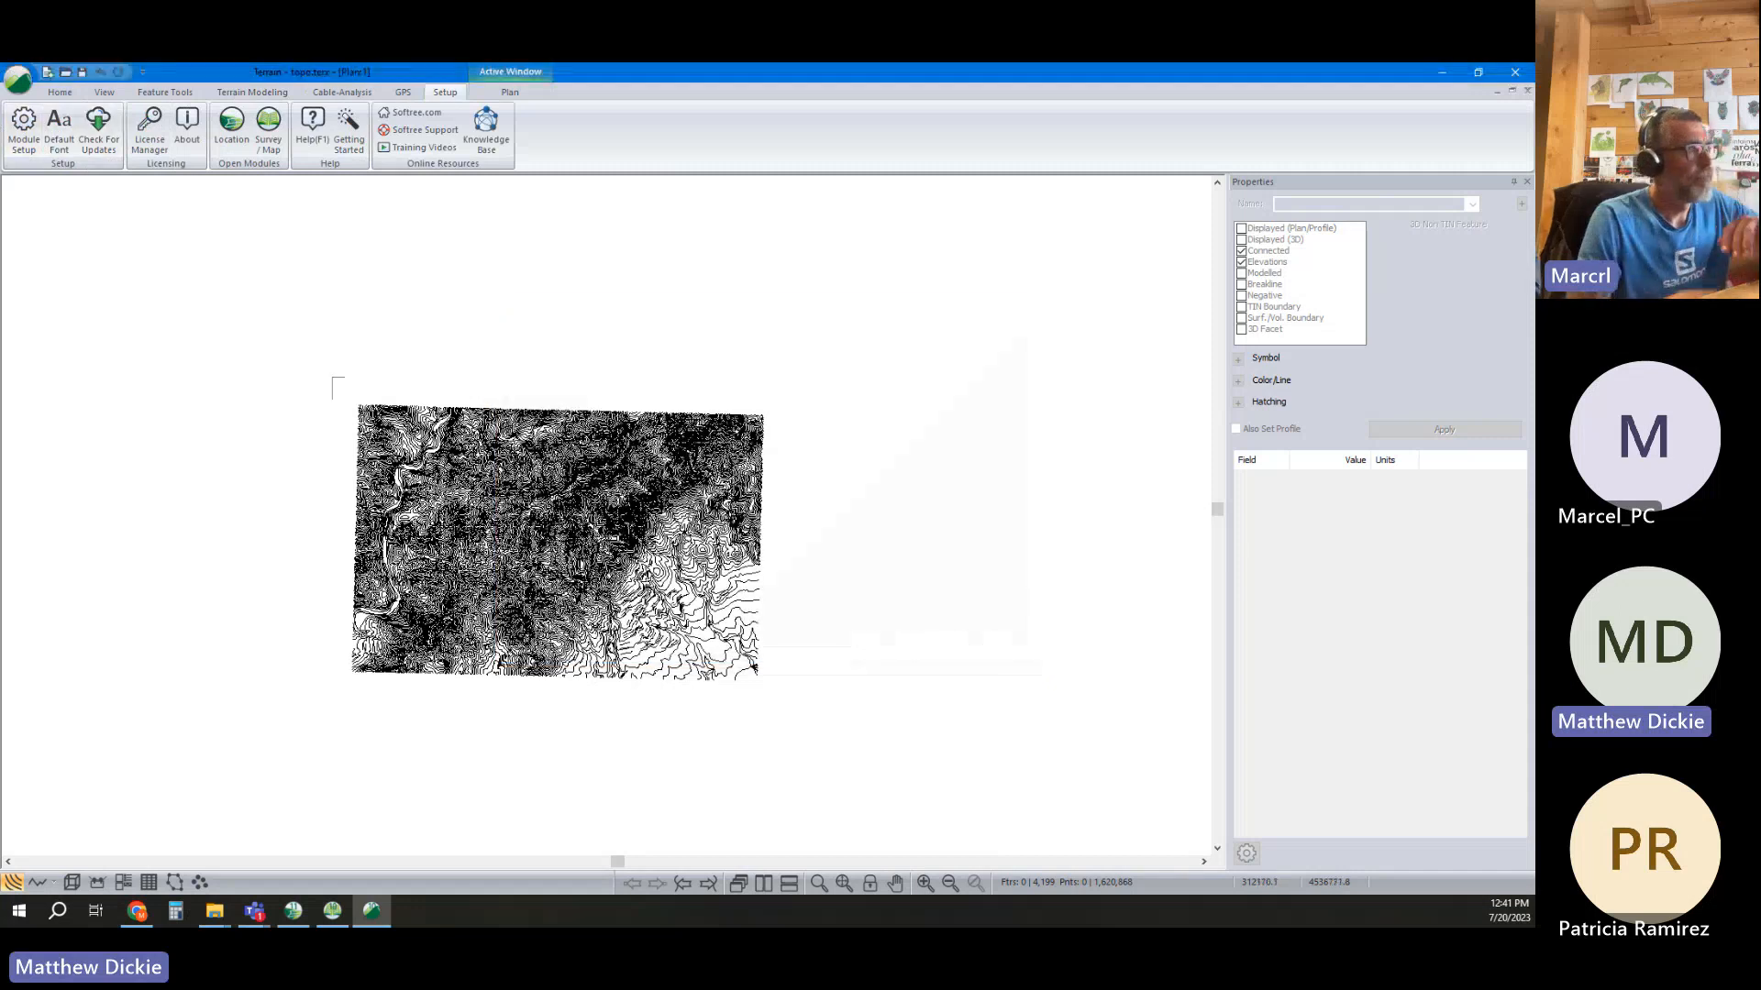
Select all the terrain's contour features and bring up the Livemaps (WMTS) import for their area
{"action": "left_click_drag", "start_coordinate": [334, 380], "coordinate": [798, 719]}
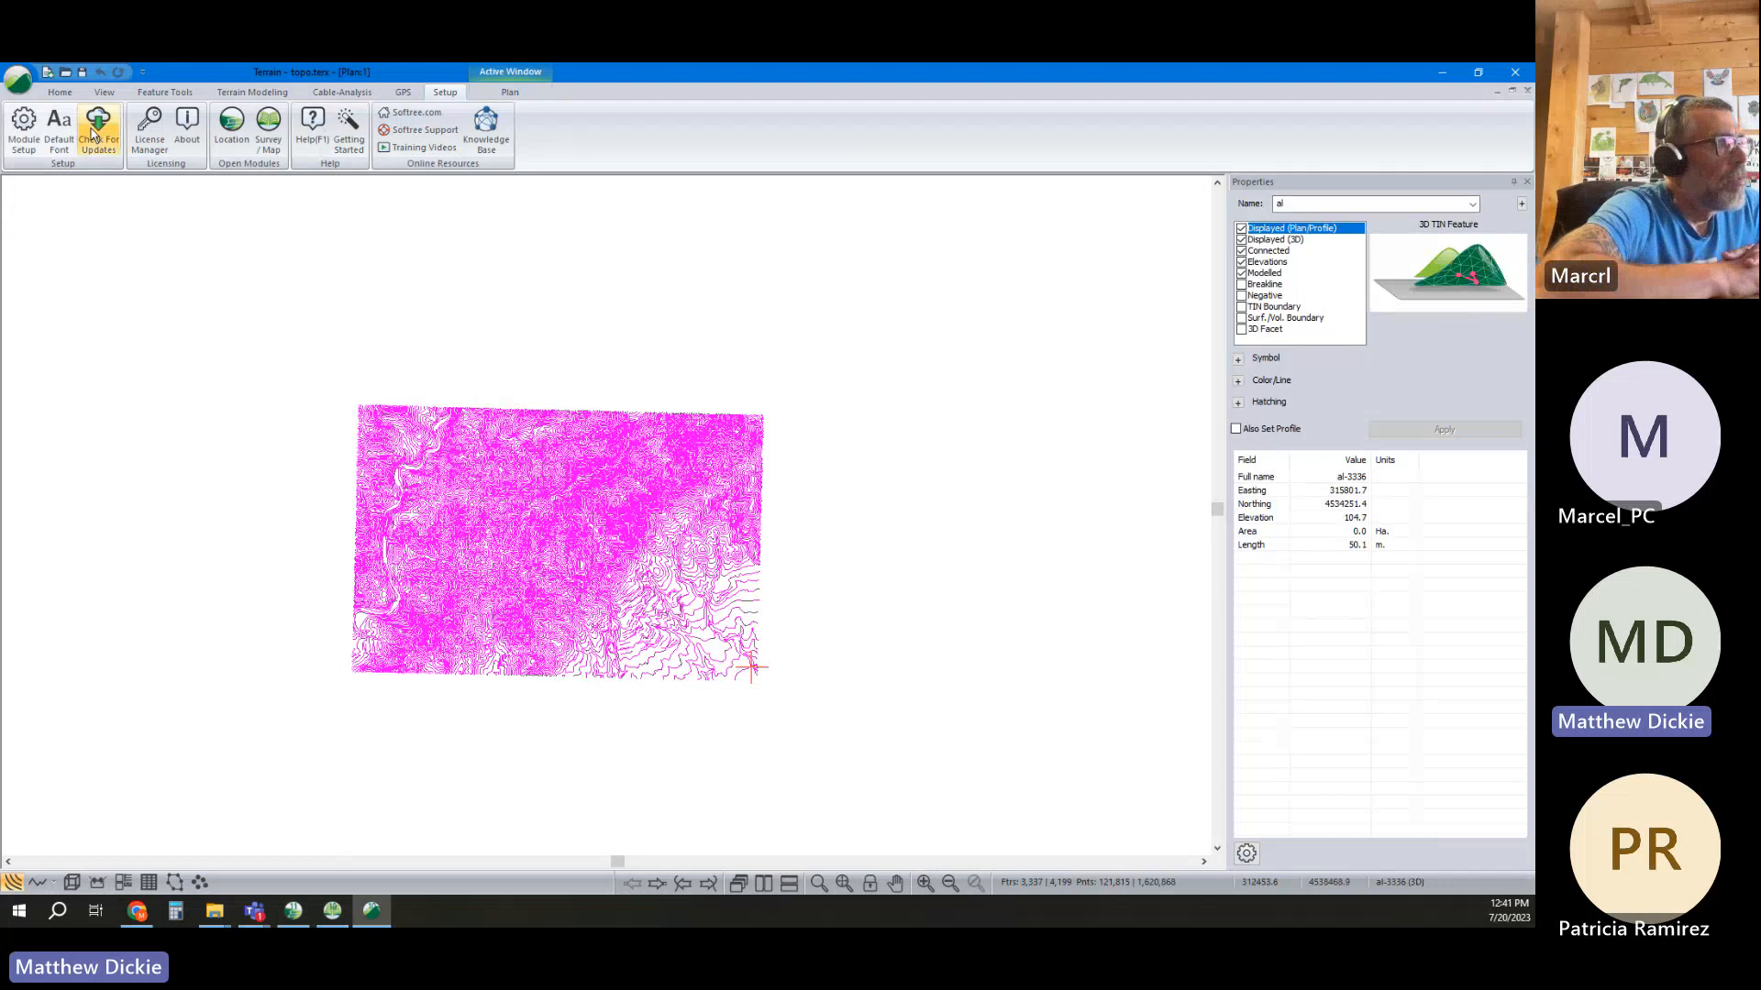
{"action": "left_click", "coordinate": [63, 93]}
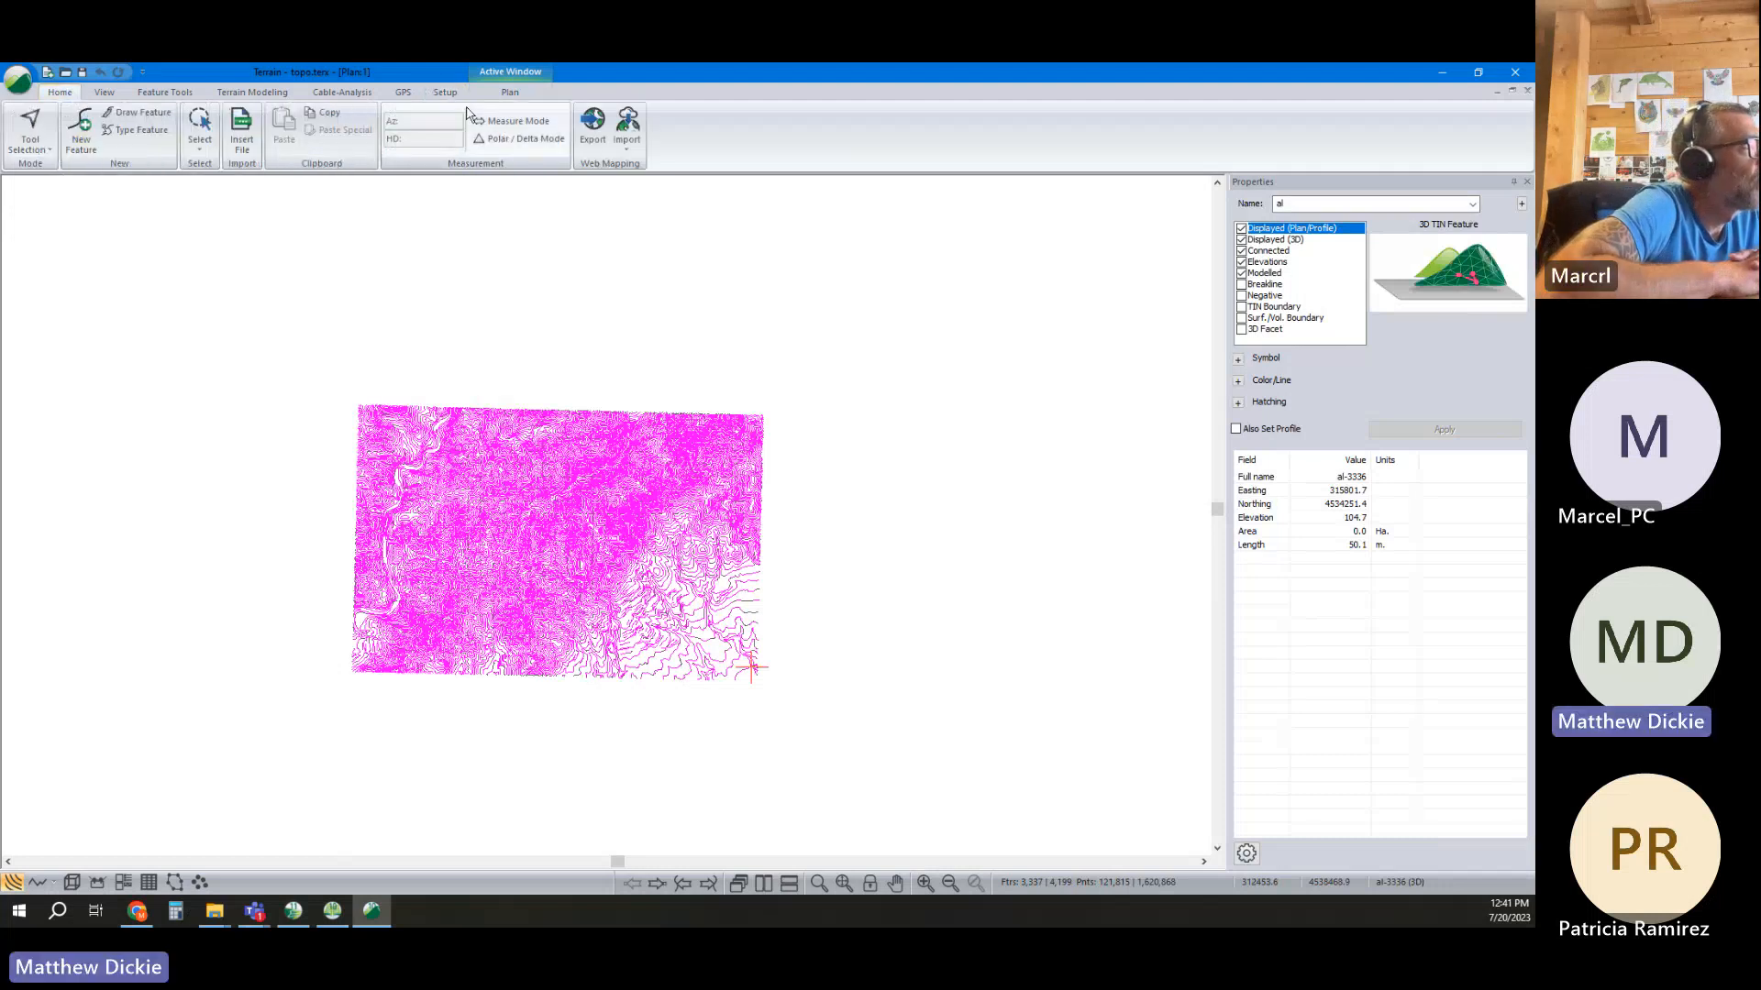
{"action": "left_click", "coordinate": [628, 133]}
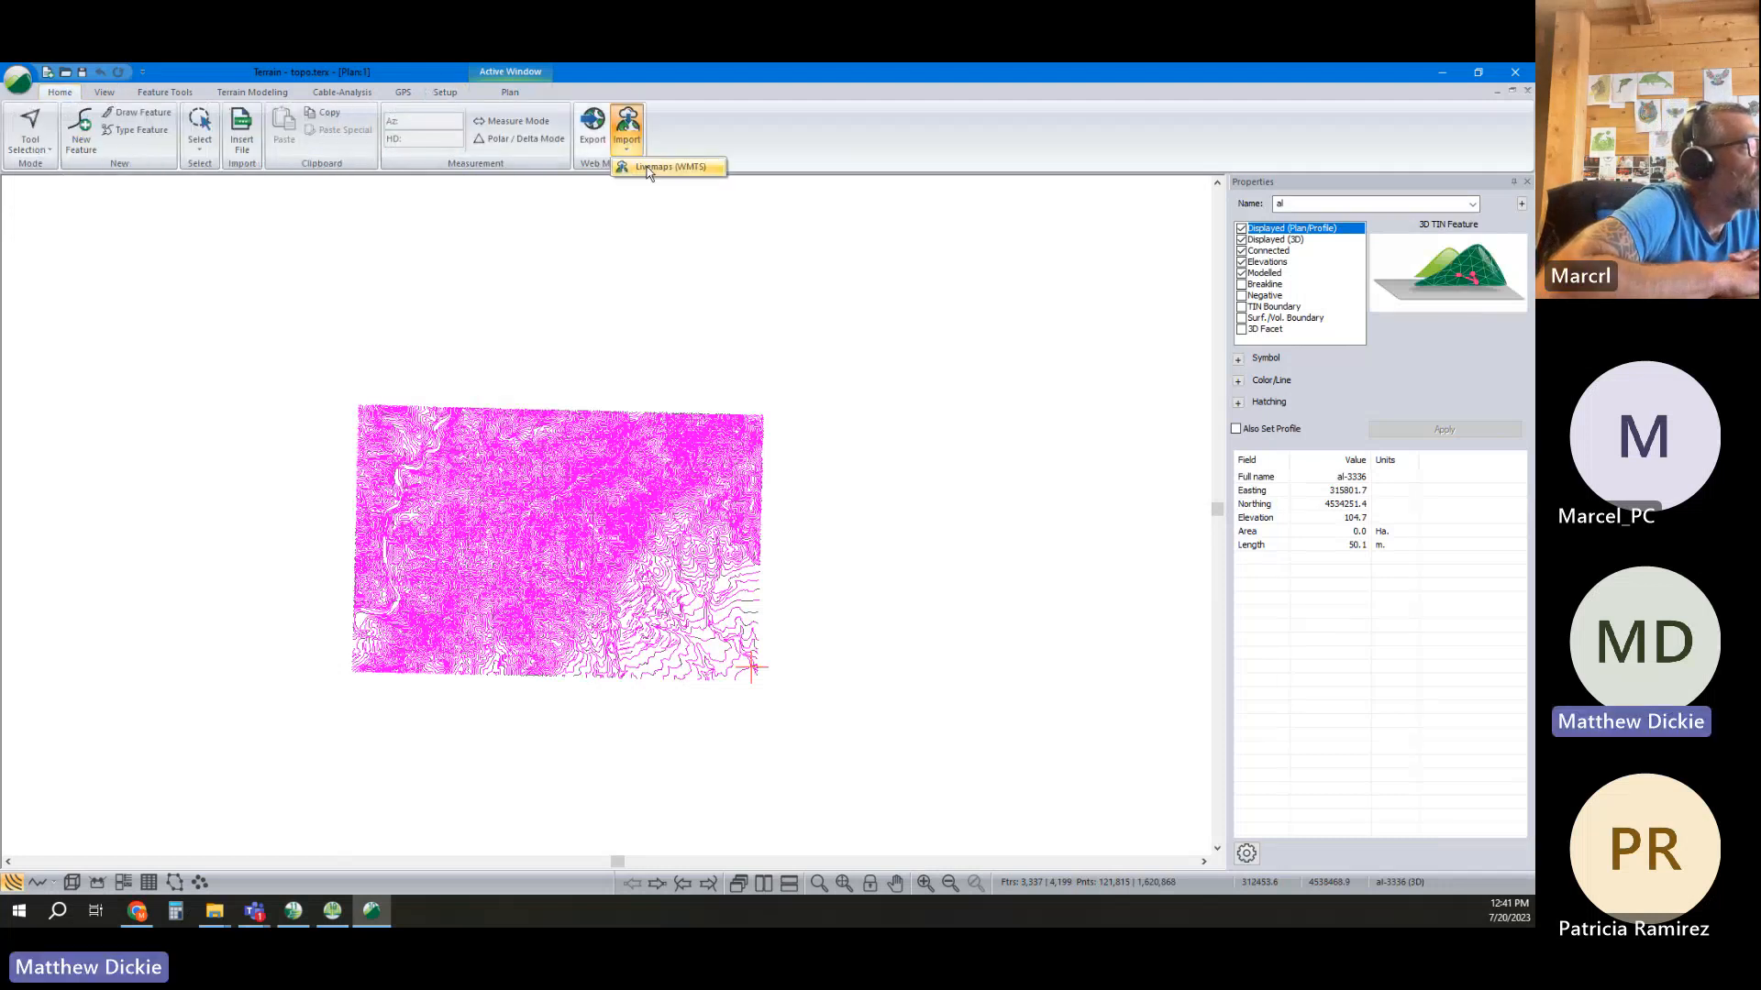
{"action": "left_click", "coordinate": [648, 169]}
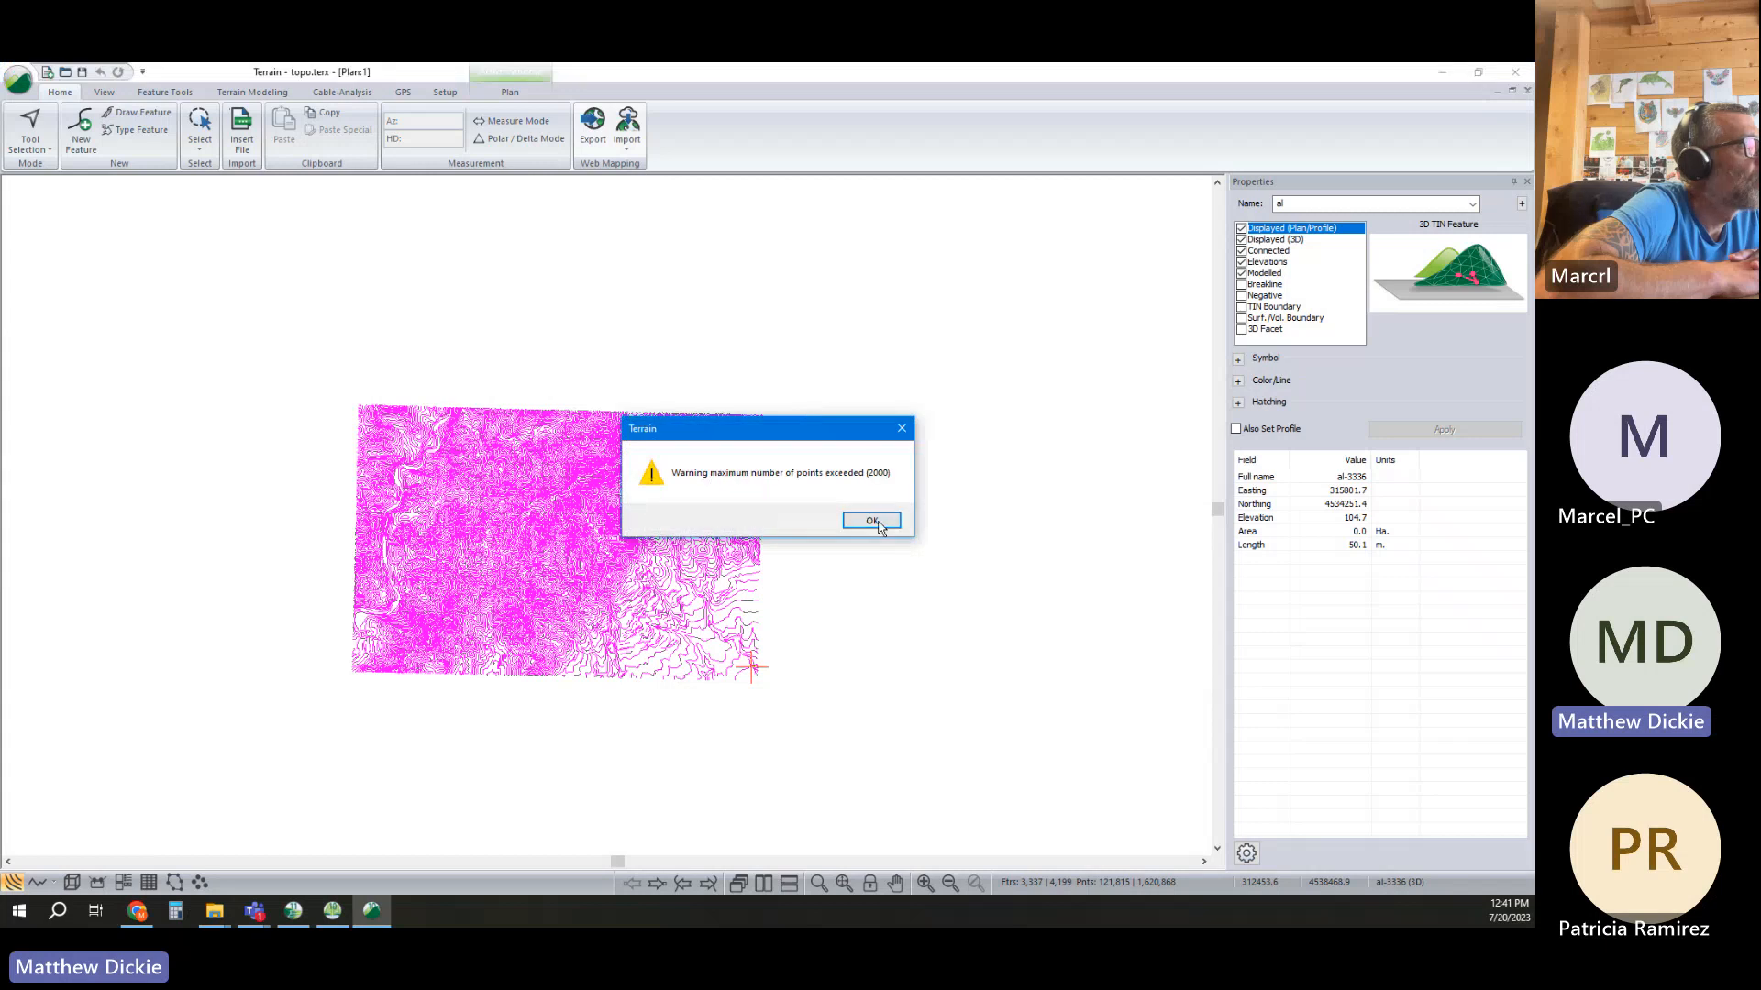
{"action": "left_click", "coordinate": [872, 521]}
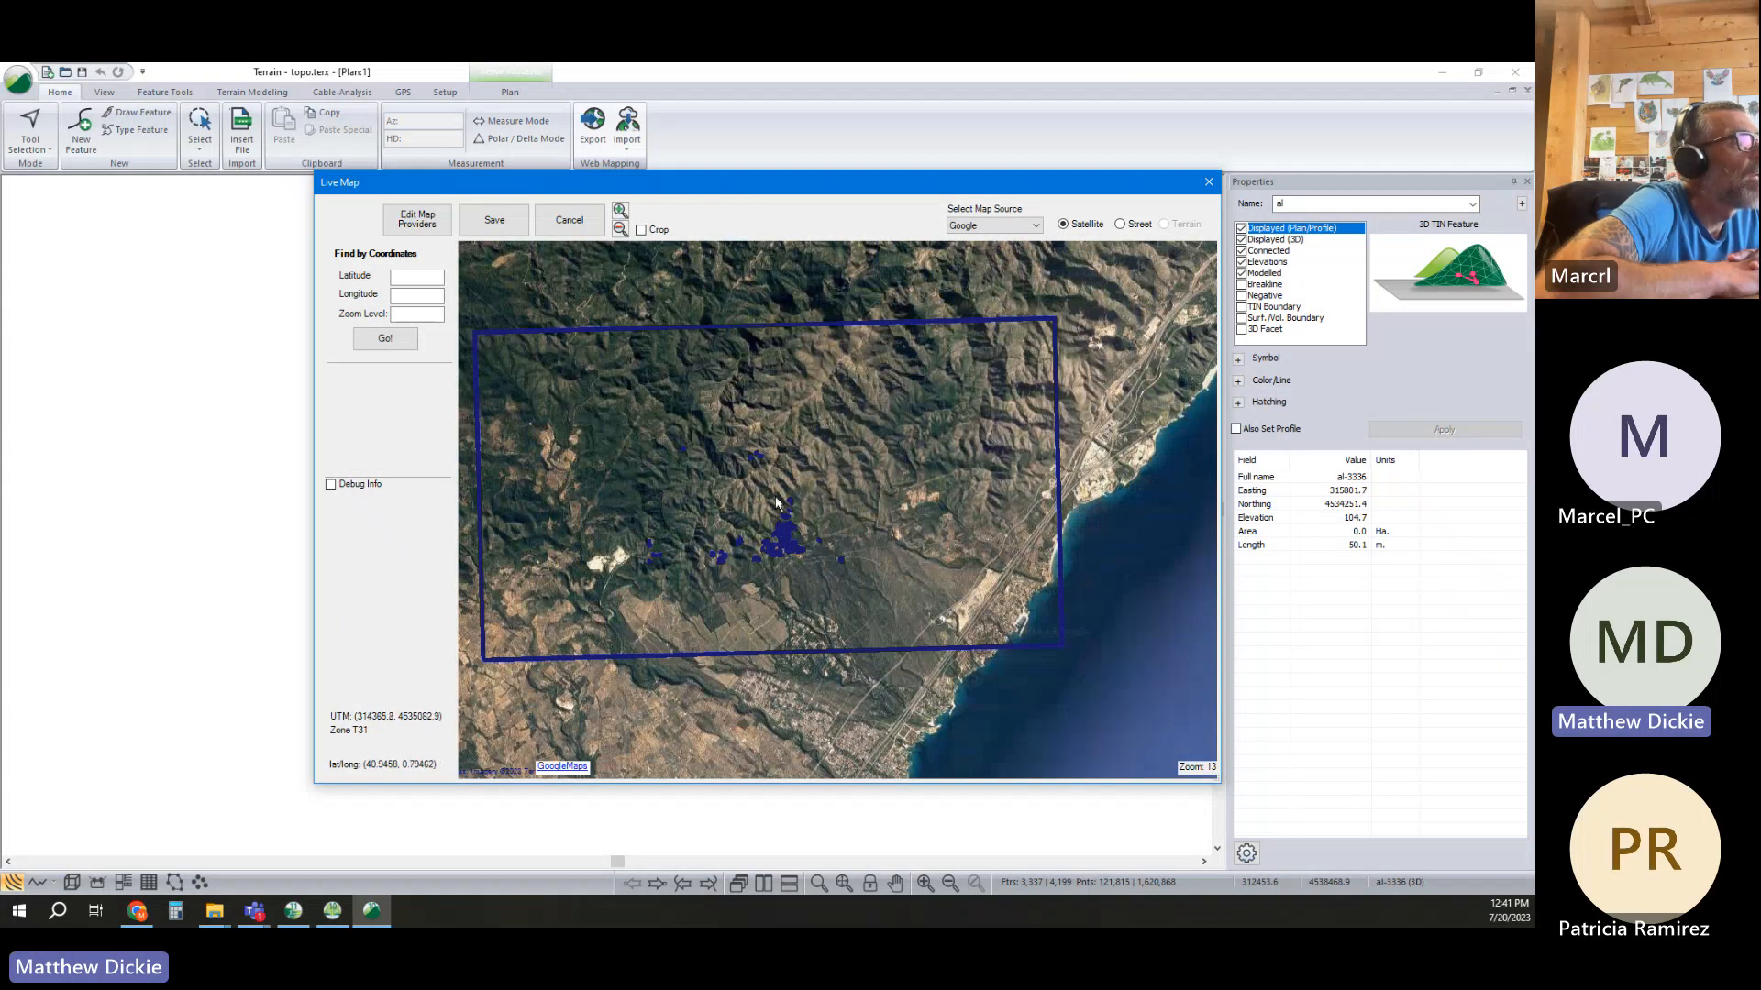
Examine the Google satellite imagery around the marked contours, close the map without importing, and clear the selection
{"action": "scroll", "coordinate": [770, 498], "scroll_direction": "up", "scroll_amount": 1}
{"action": "scroll", "coordinate": [825, 498], "scroll_direction": "up", "scroll_amount": 2}
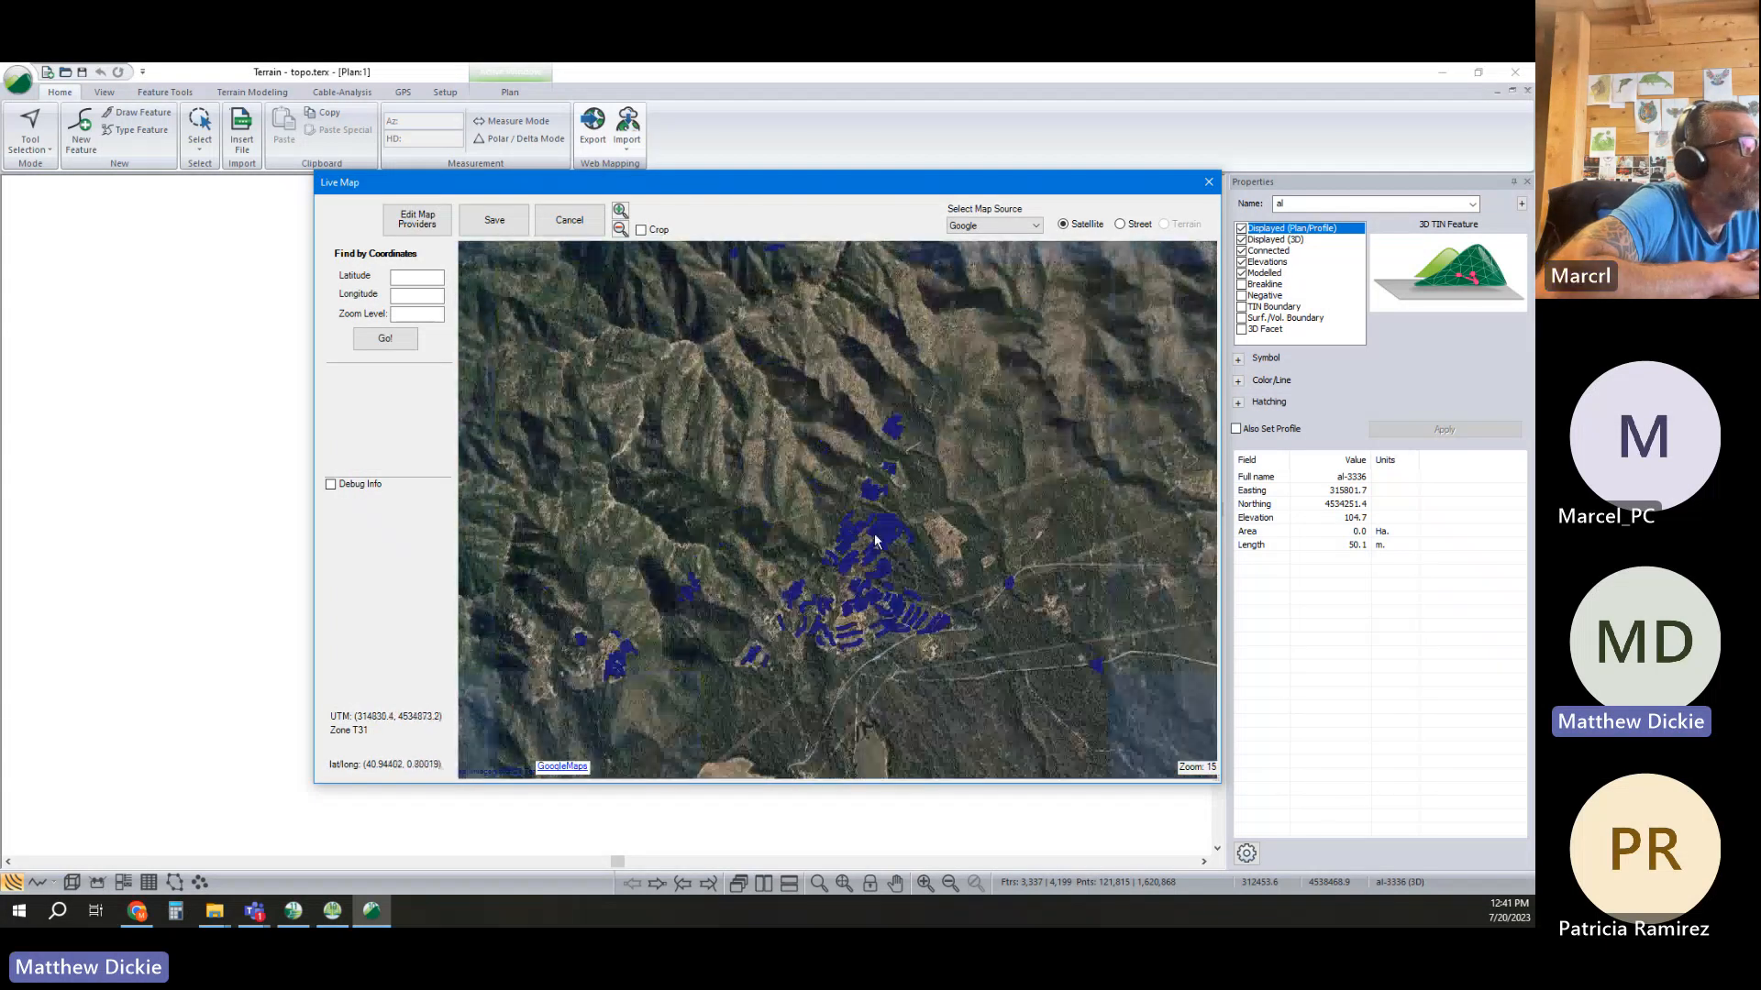
{"action": "left_click_drag", "start_coordinate": [920, 532], "coordinate": [818, 564]}
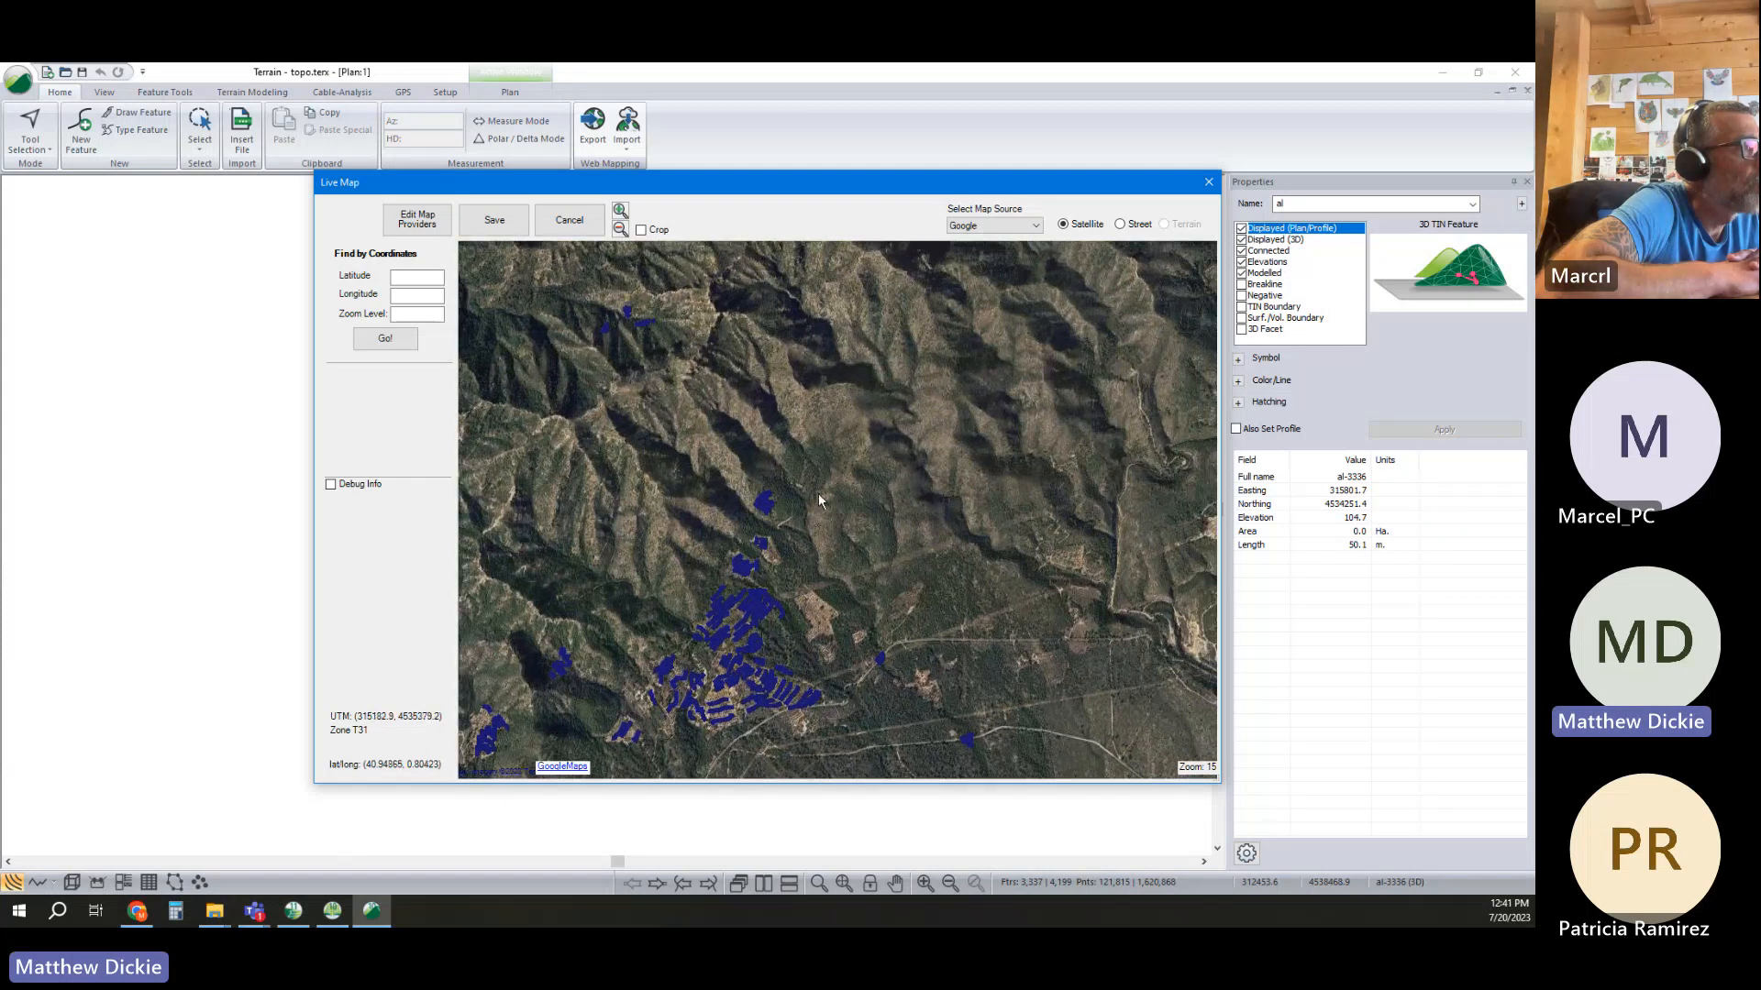
{"action": "scroll", "coordinate": [766, 497], "scroll_direction": "down", "scroll_amount": 2}
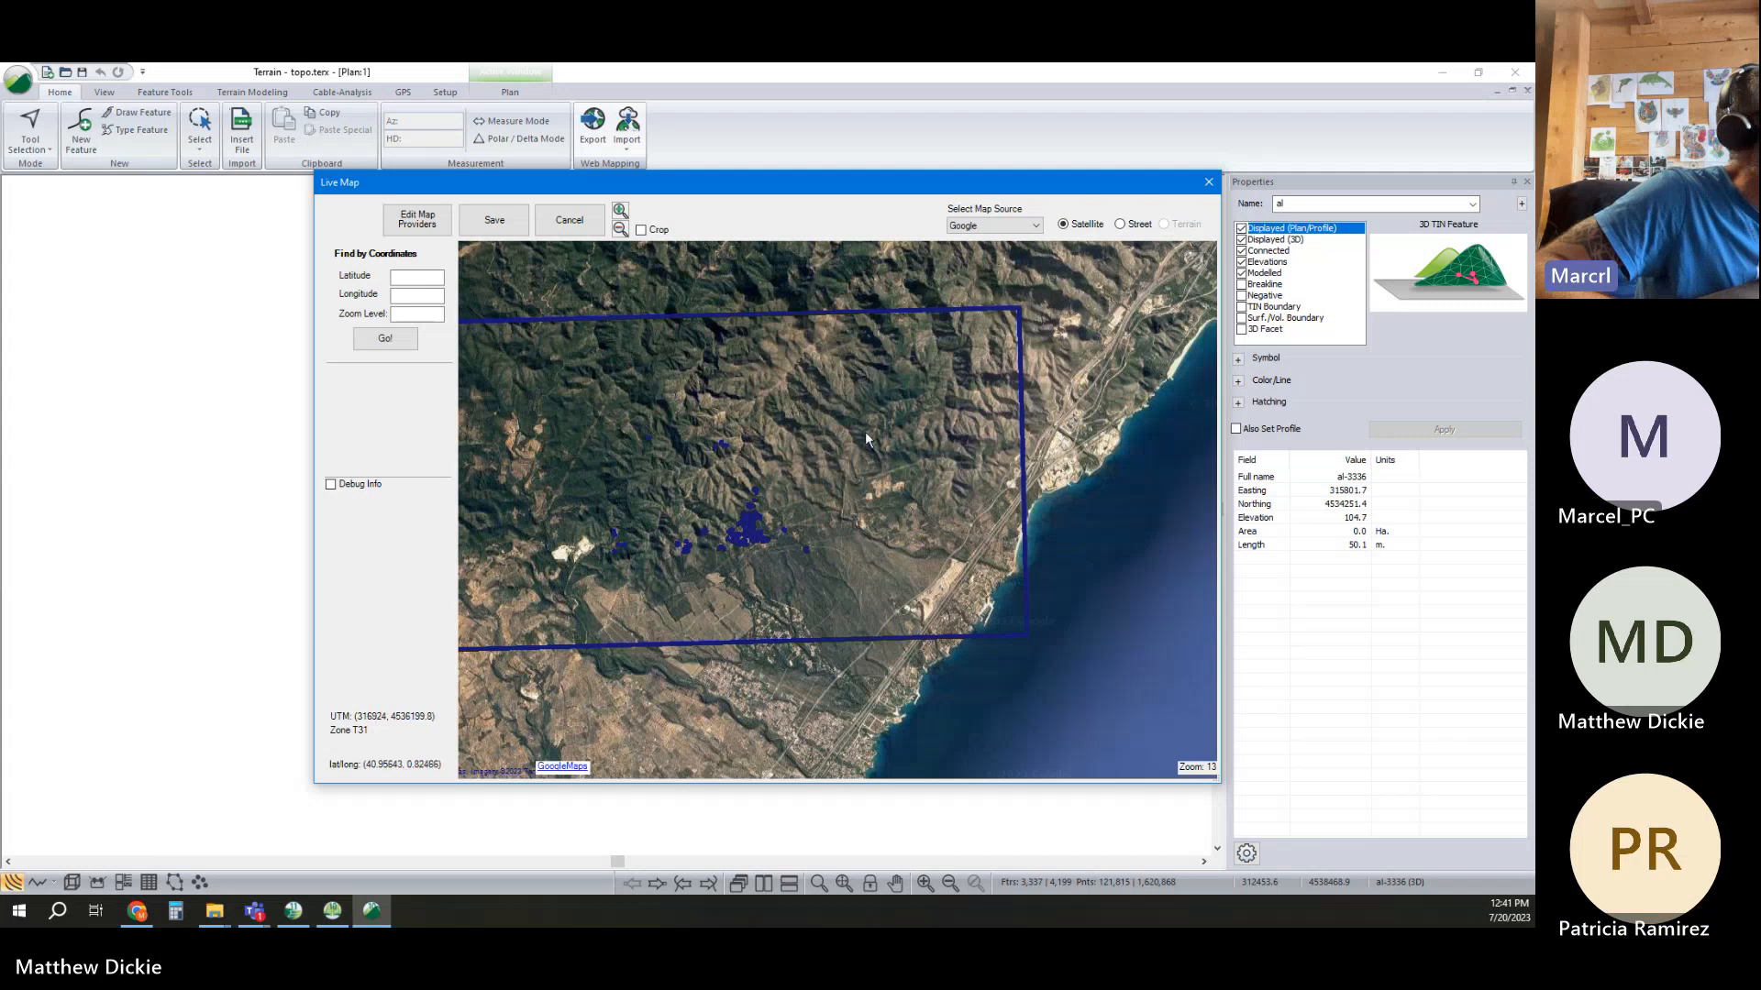
{"action": "left_click", "coordinate": [1209, 185]}
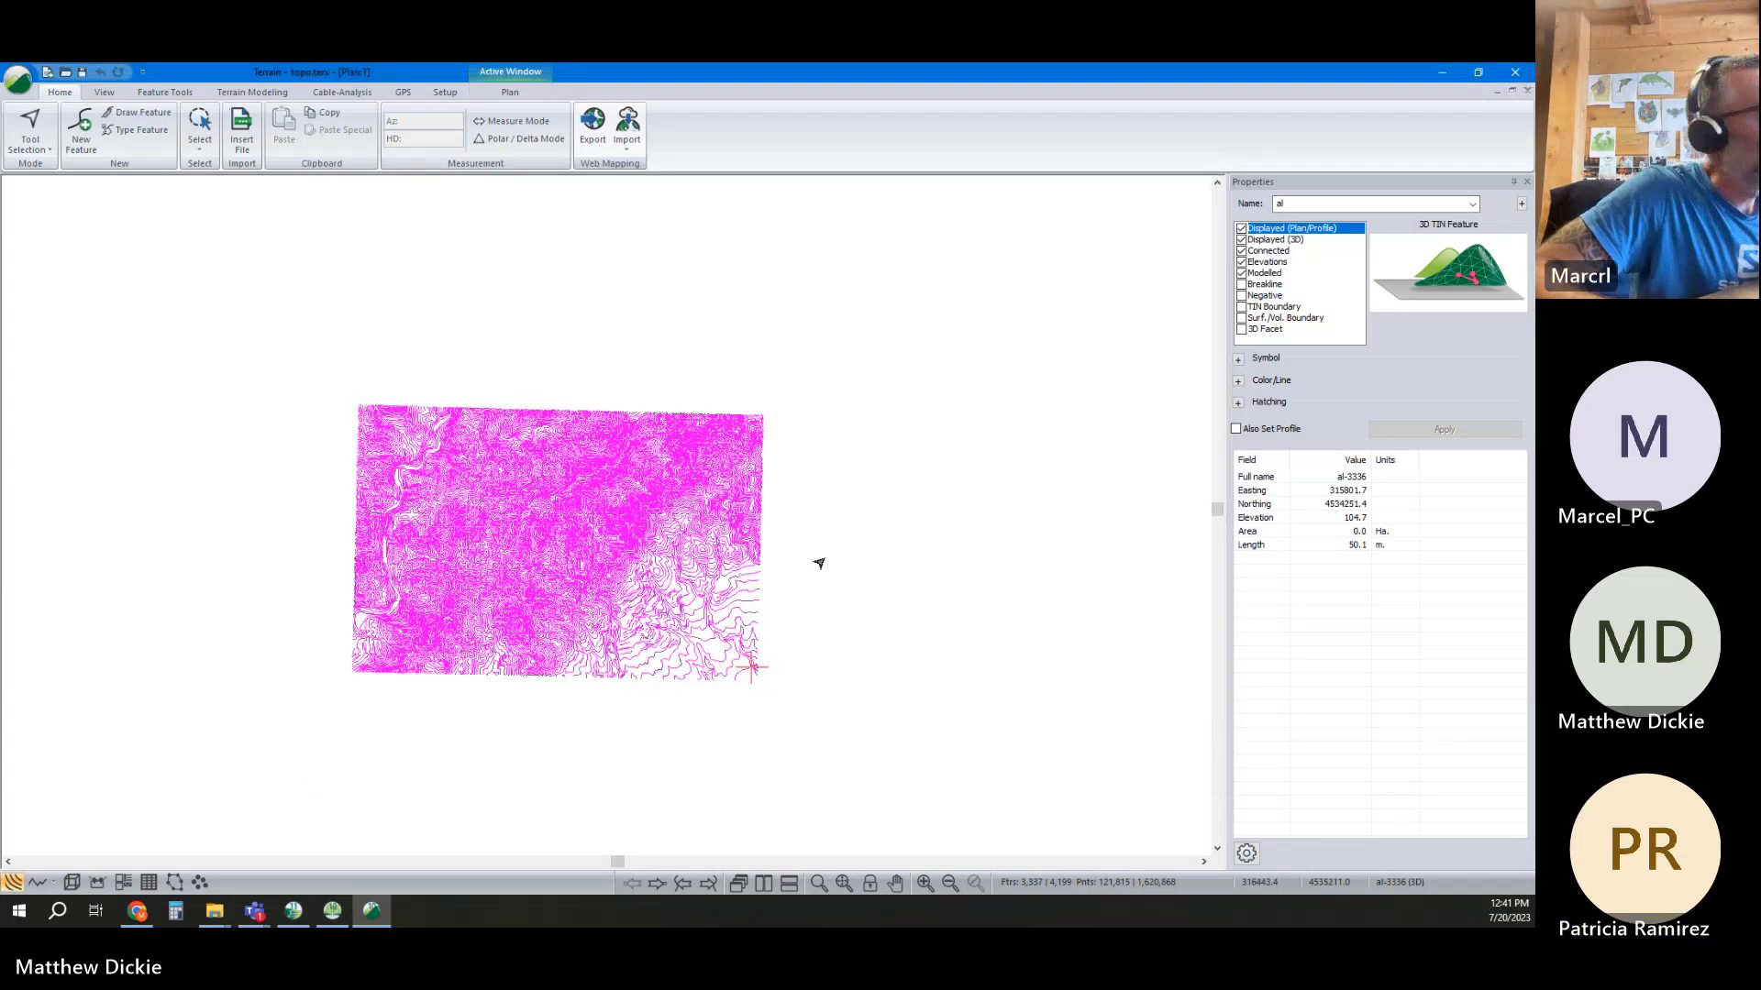
{"action": "left_click", "coordinate": [819, 563]}
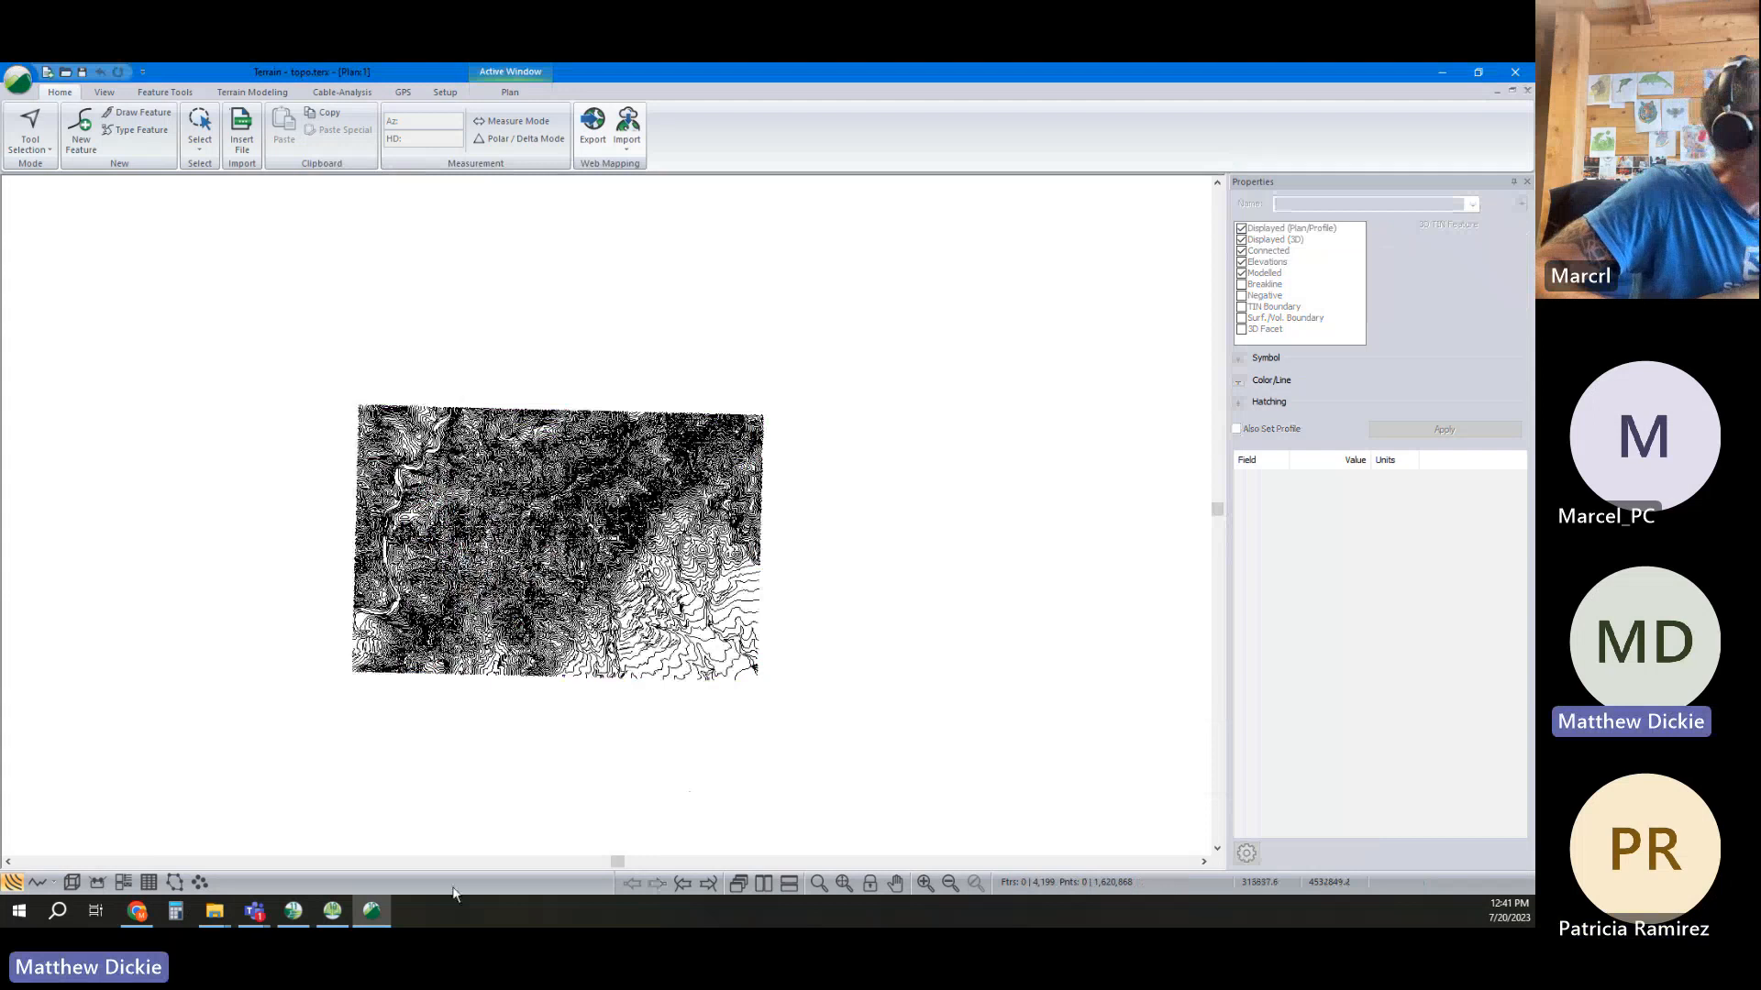
Switch to the open Location windows and close them, discarding the changes to the untitled design
{"action": "left_click", "coordinate": [330, 913]}
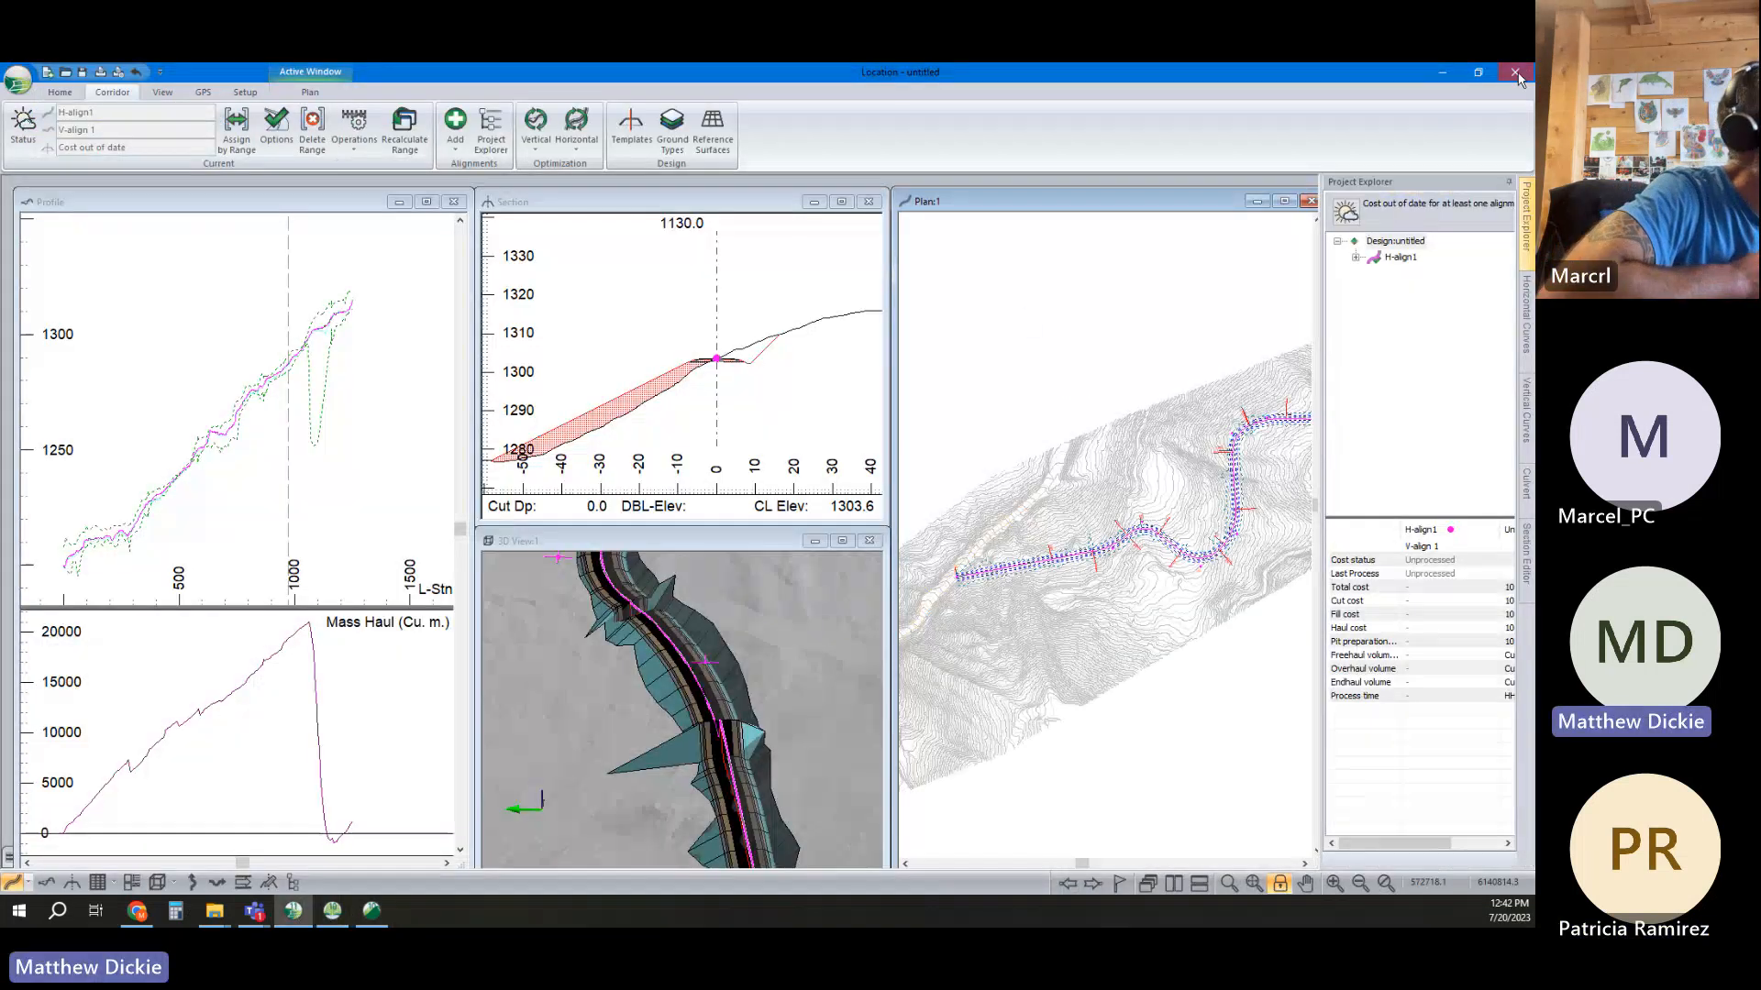
{"action": "left_click", "coordinate": [1516, 73]}
{"action": "key", "text": "Tab"}
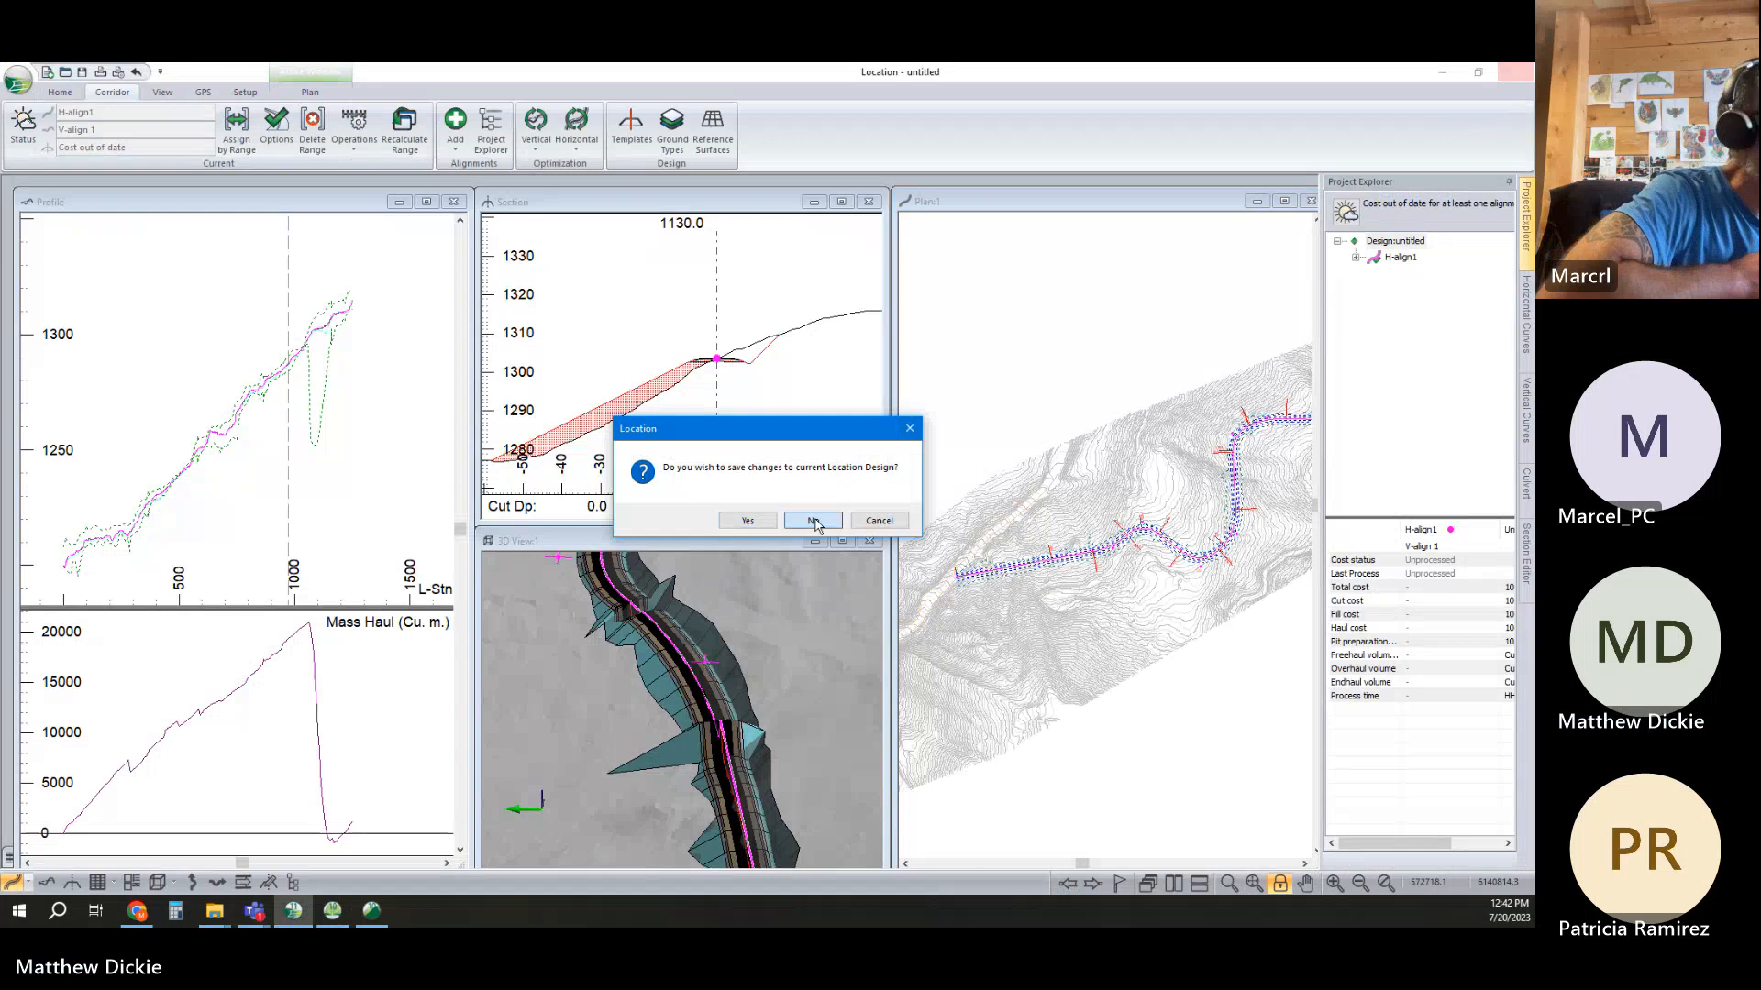
{"action": "key", "text": "Return"}
{"action": "left_click", "coordinate": [1515, 73]}
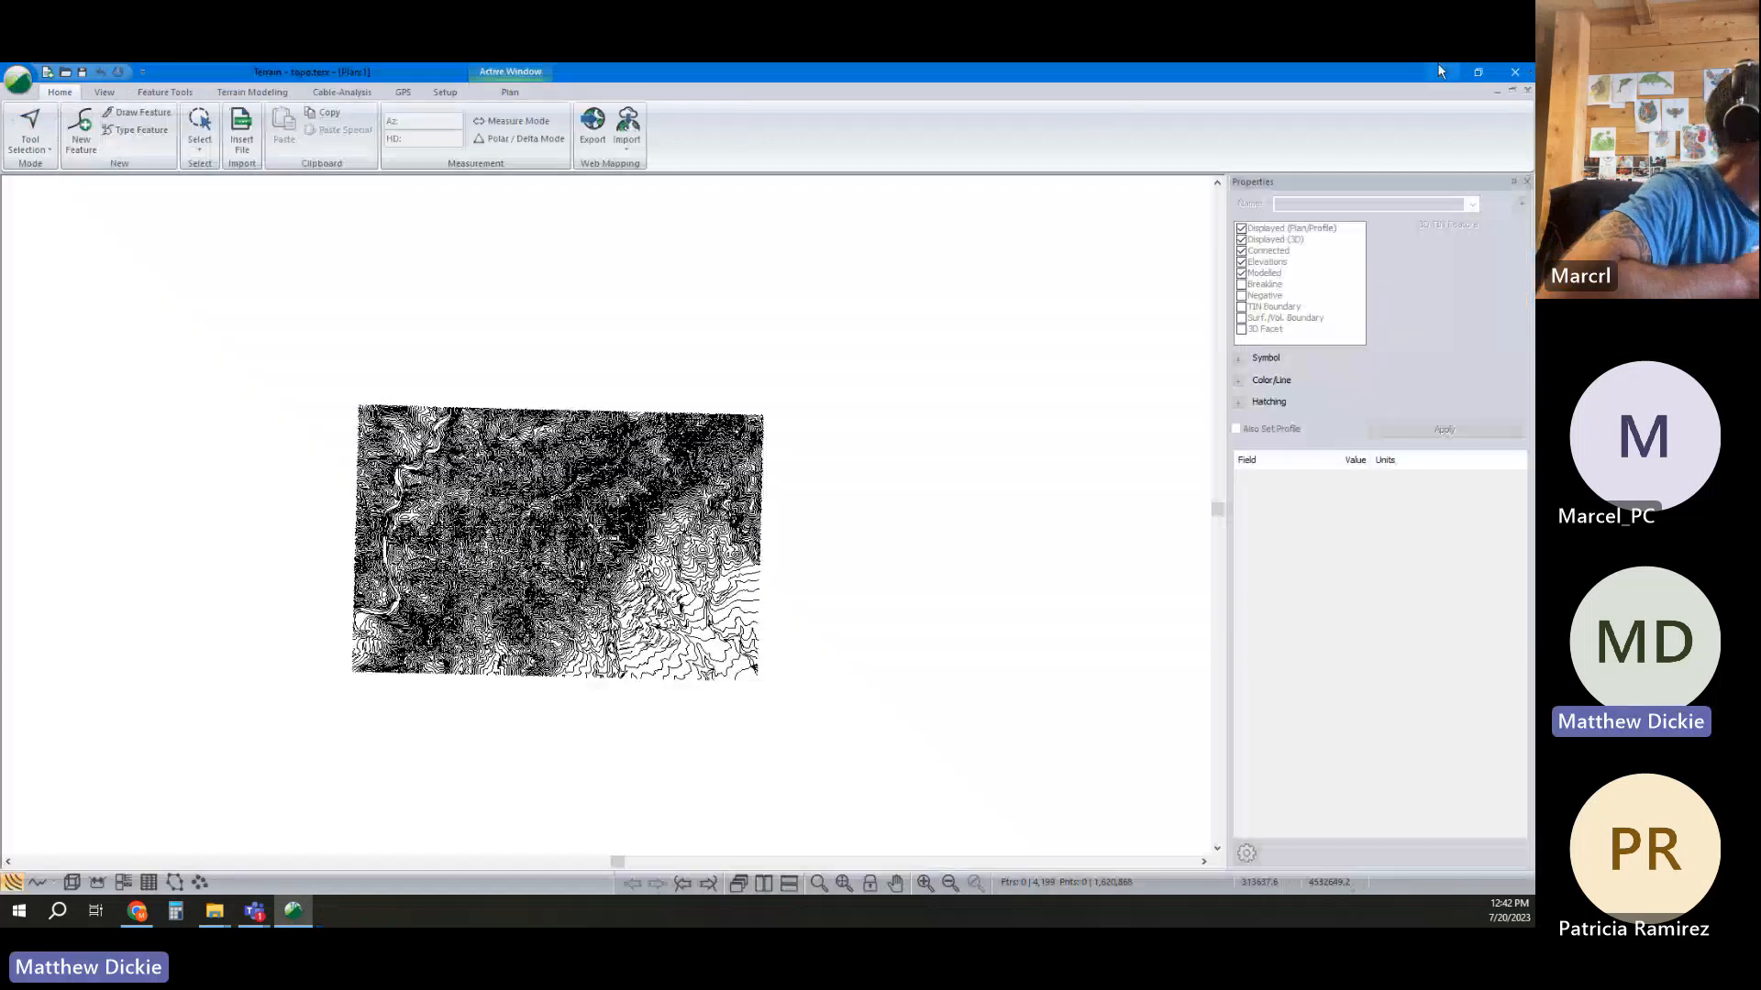
Open tivissa.dsnx from the supplied project folder and bring its plan window into view in place of the multi-plot sheets
{"action": "left_click", "coordinate": [1442, 64]}
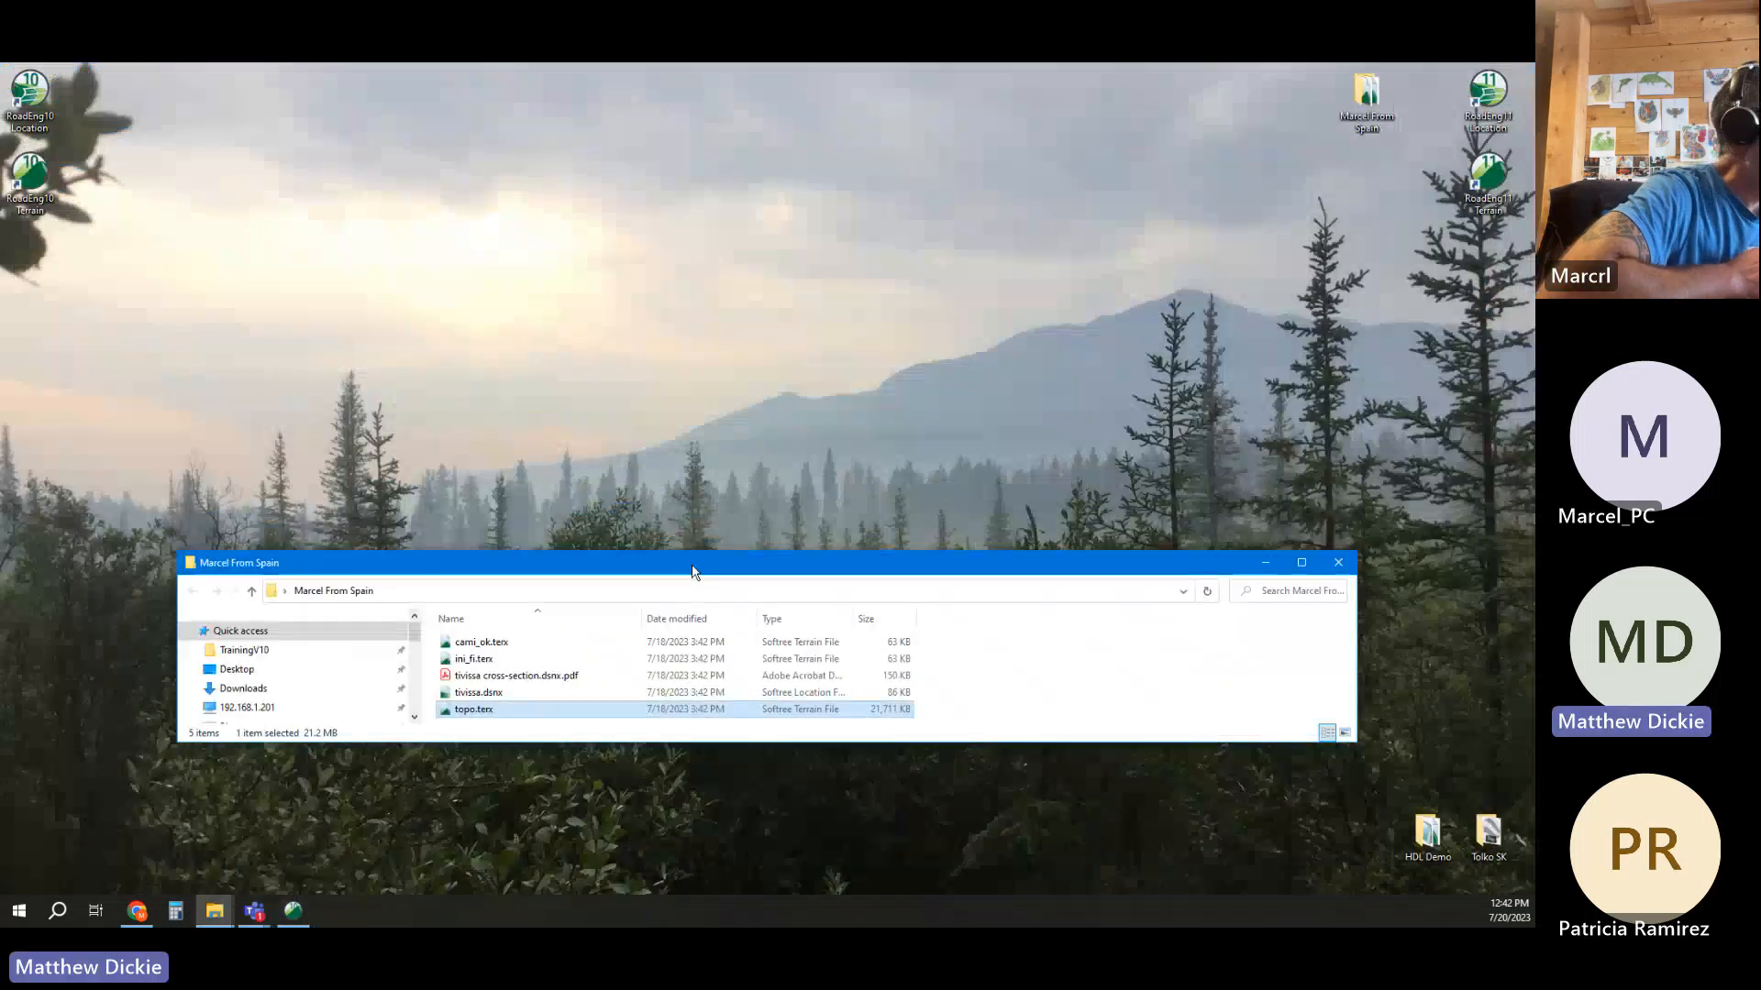
{"action": "left_click", "coordinate": [500, 694]}
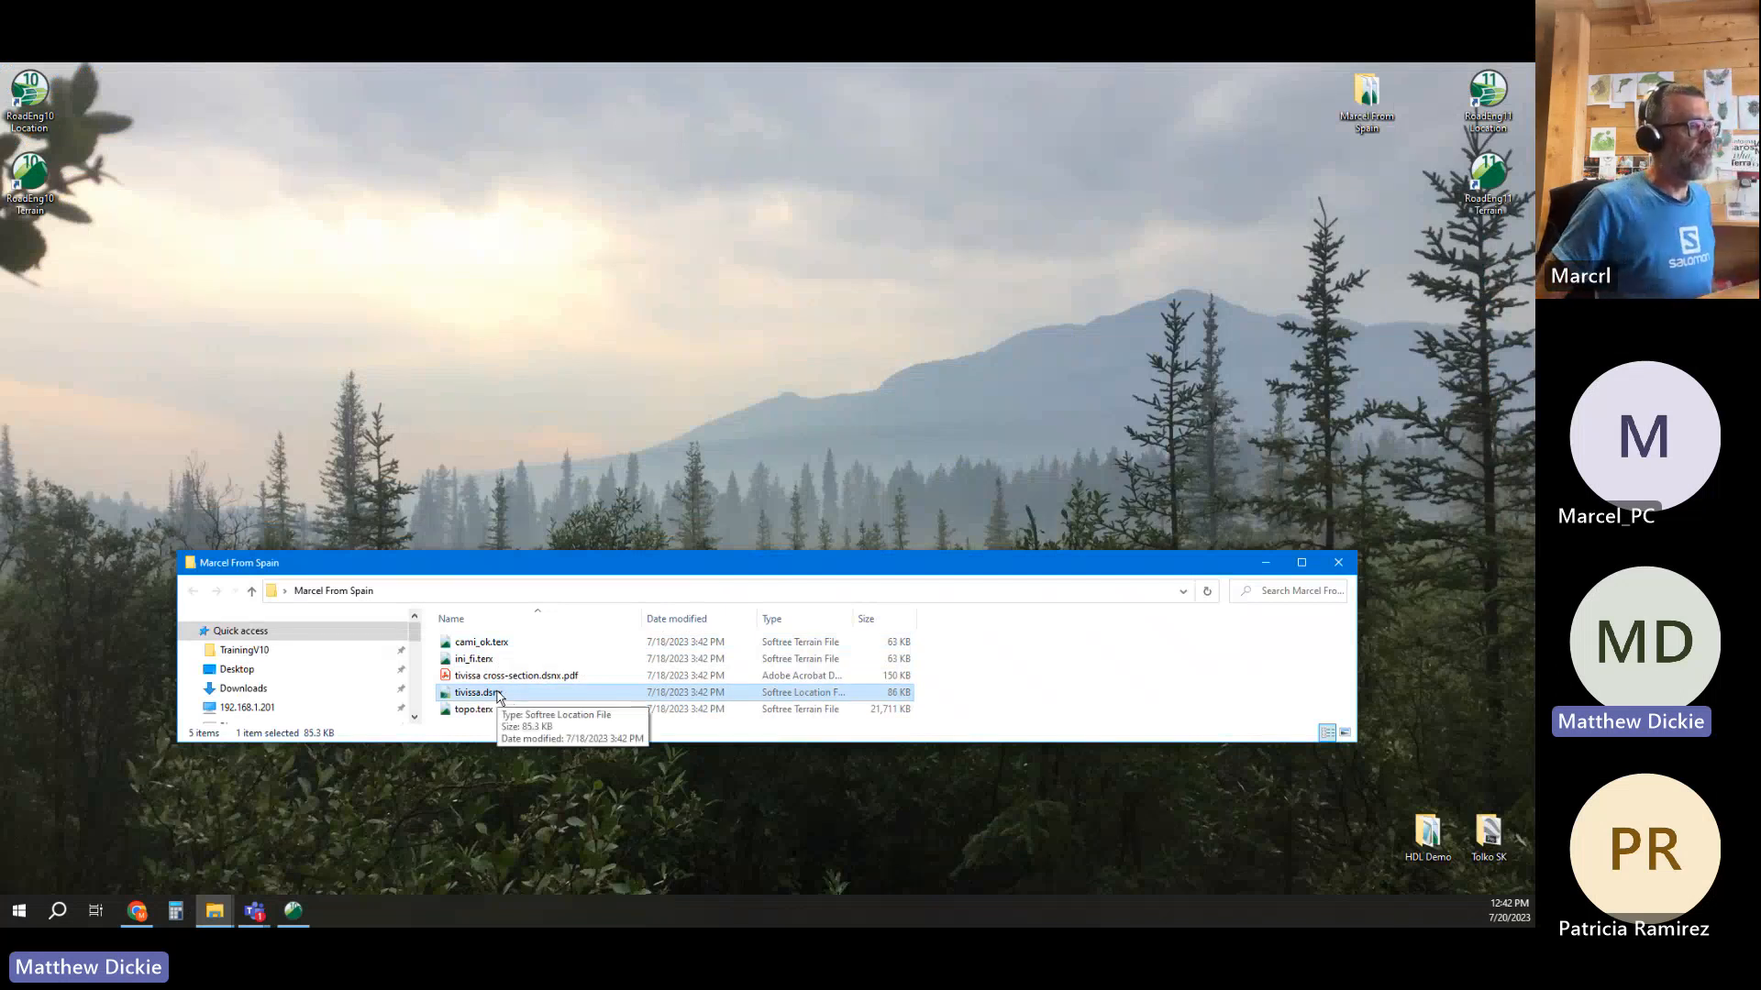
{"action": "double_click", "coordinate": [506, 694]}
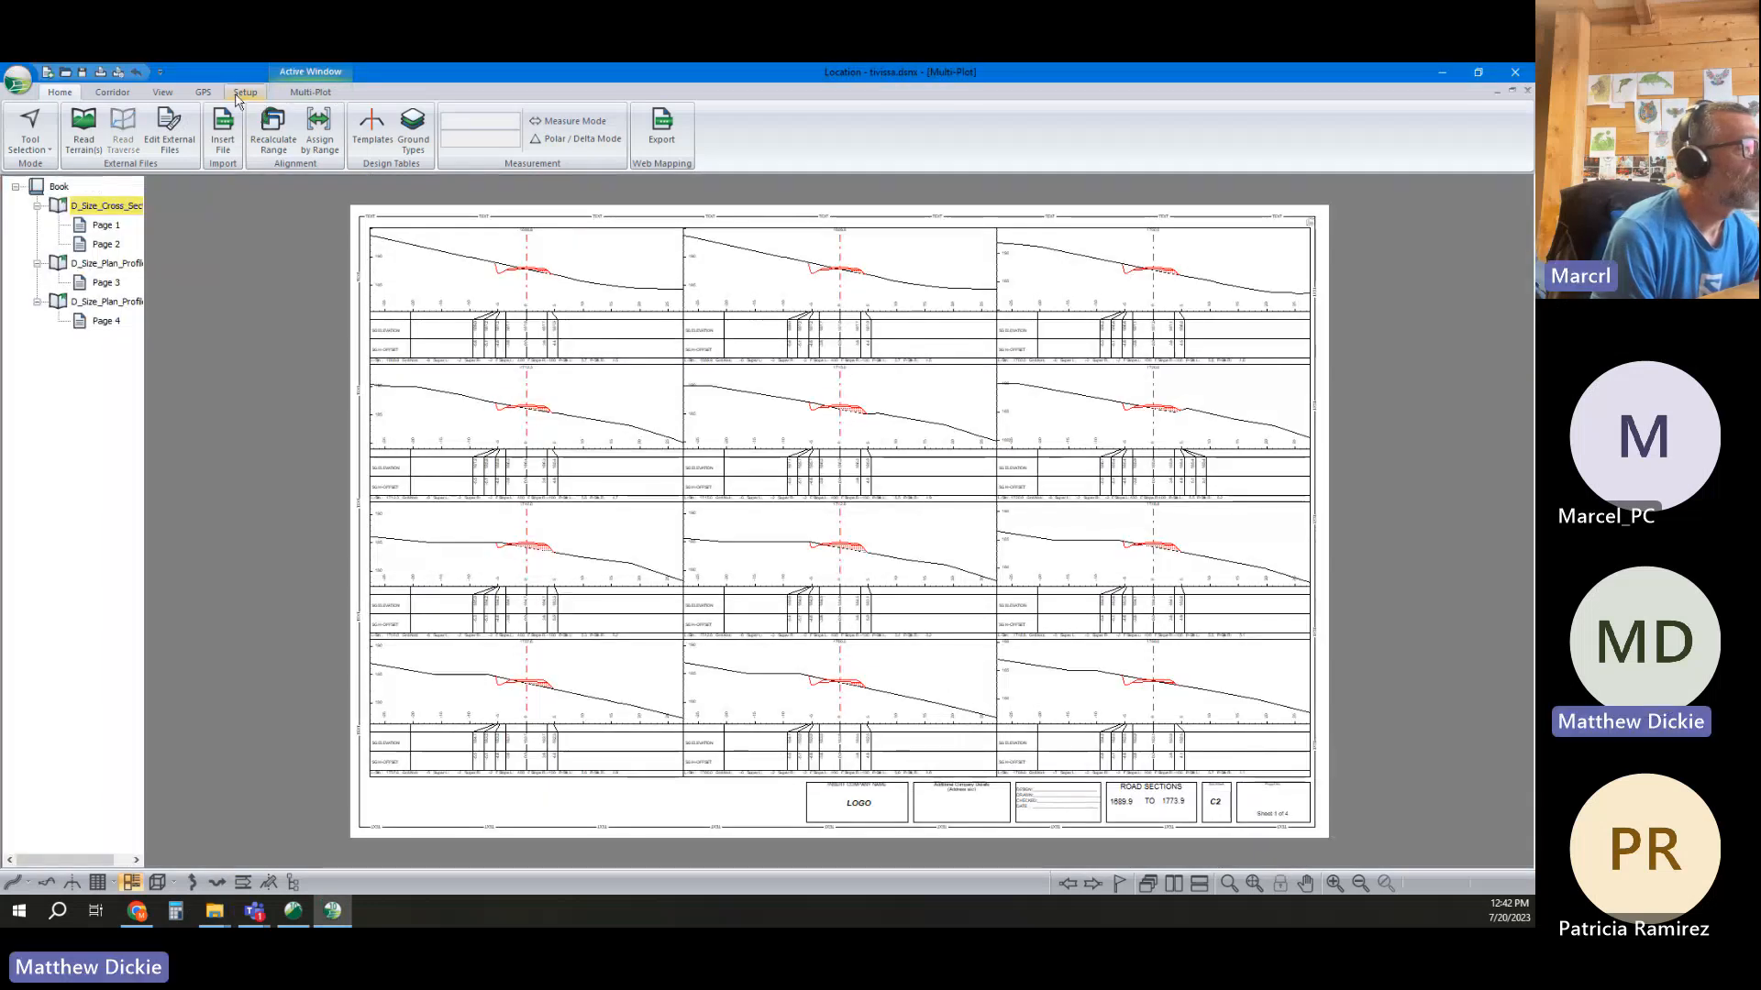
{"action": "left_click", "coordinate": [1496, 91]}
{"action": "left_click", "coordinate": [1221, 240]}
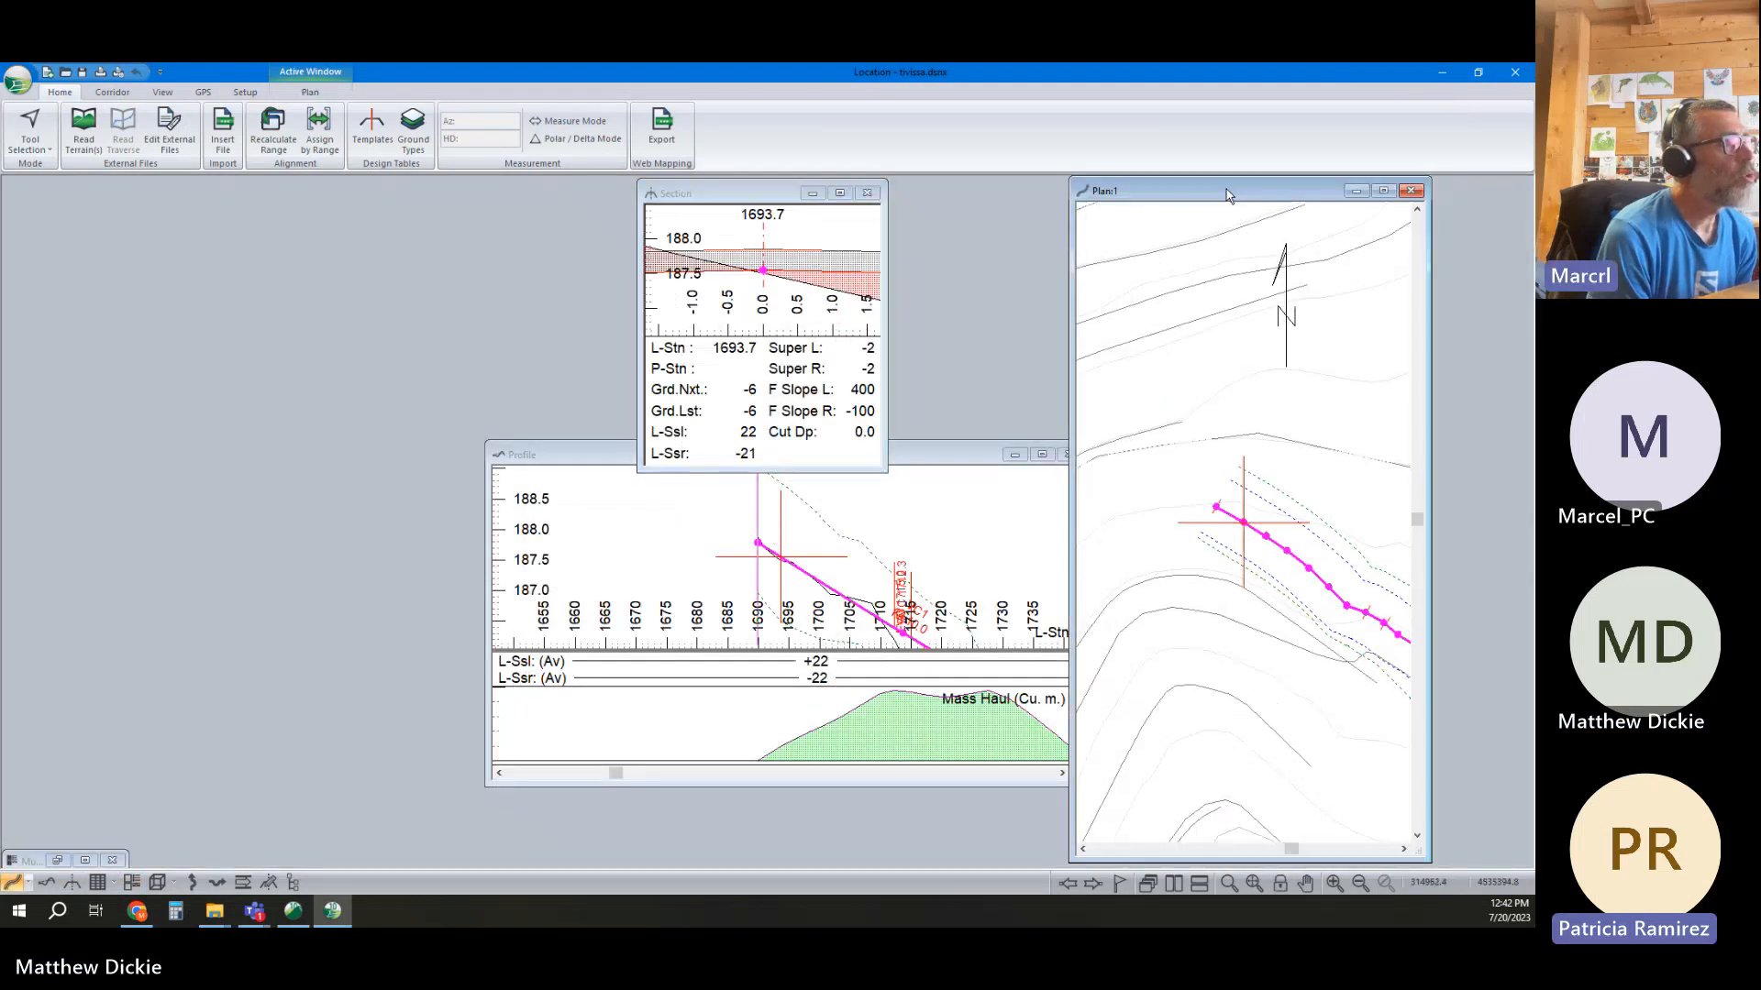
Export the road alignment to Google Earth with its sections, surface limits and centerline, and return to the Location design
{"action": "left_click", "coordinate": [664, 129]}
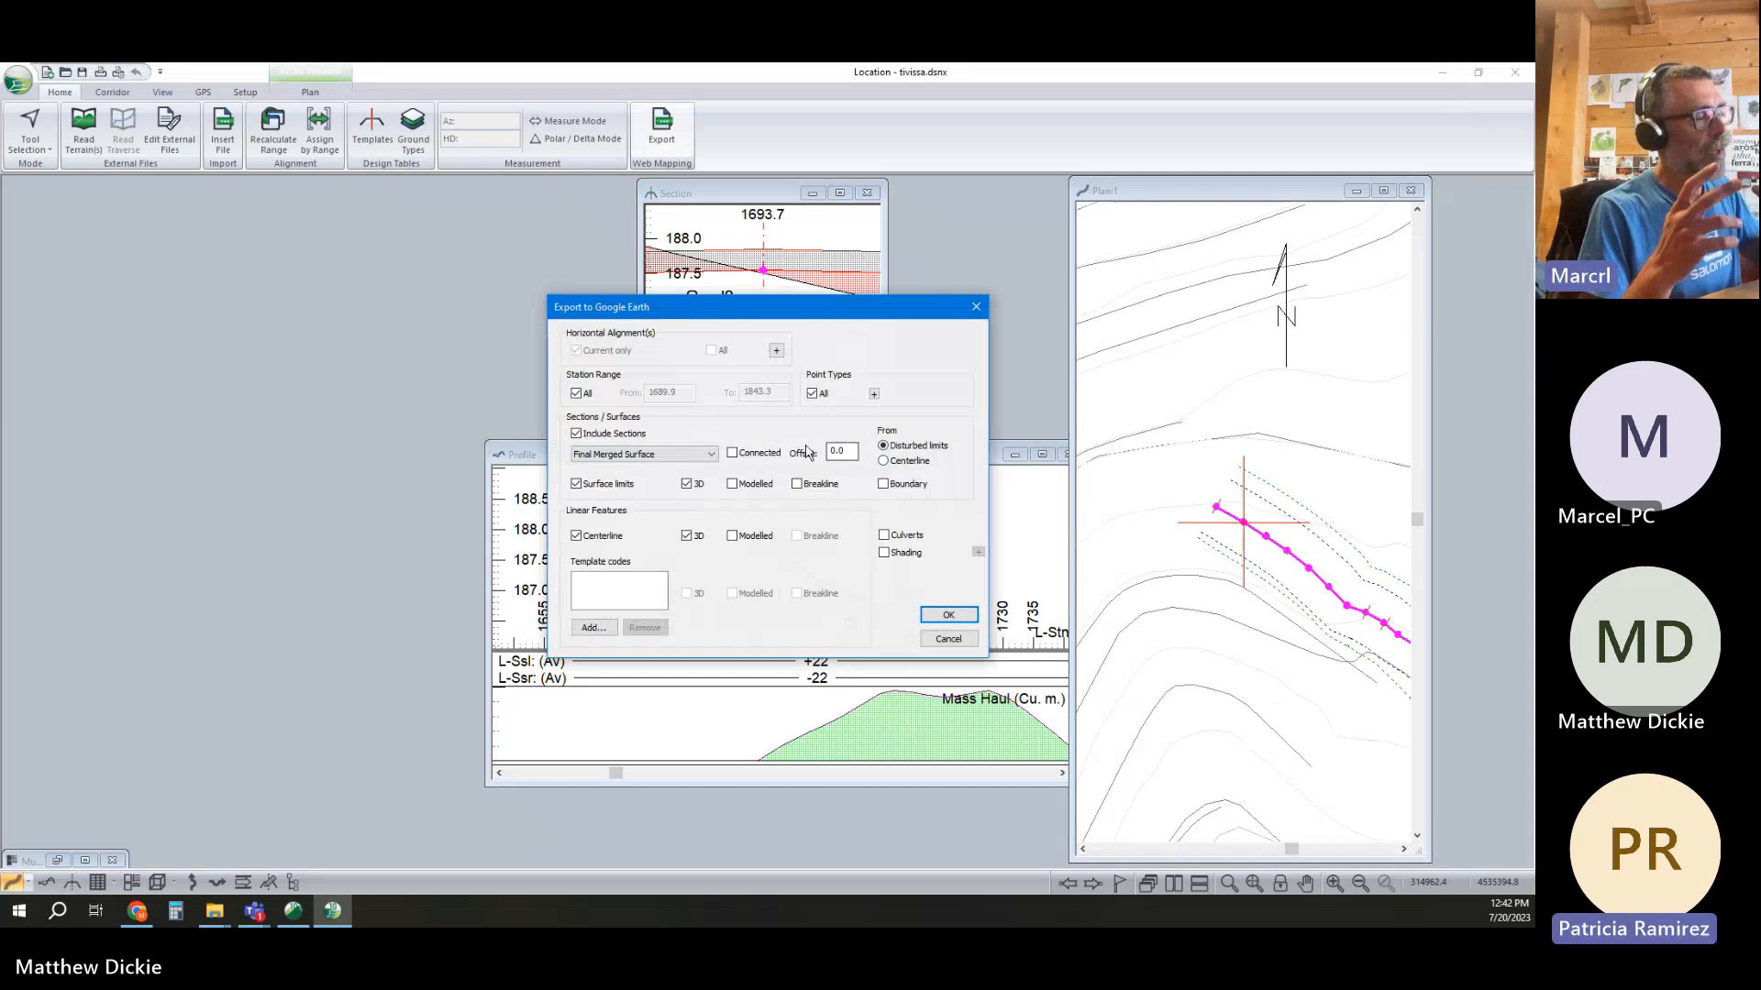
{"action": "left_click", "coordinate": [948, 614]}
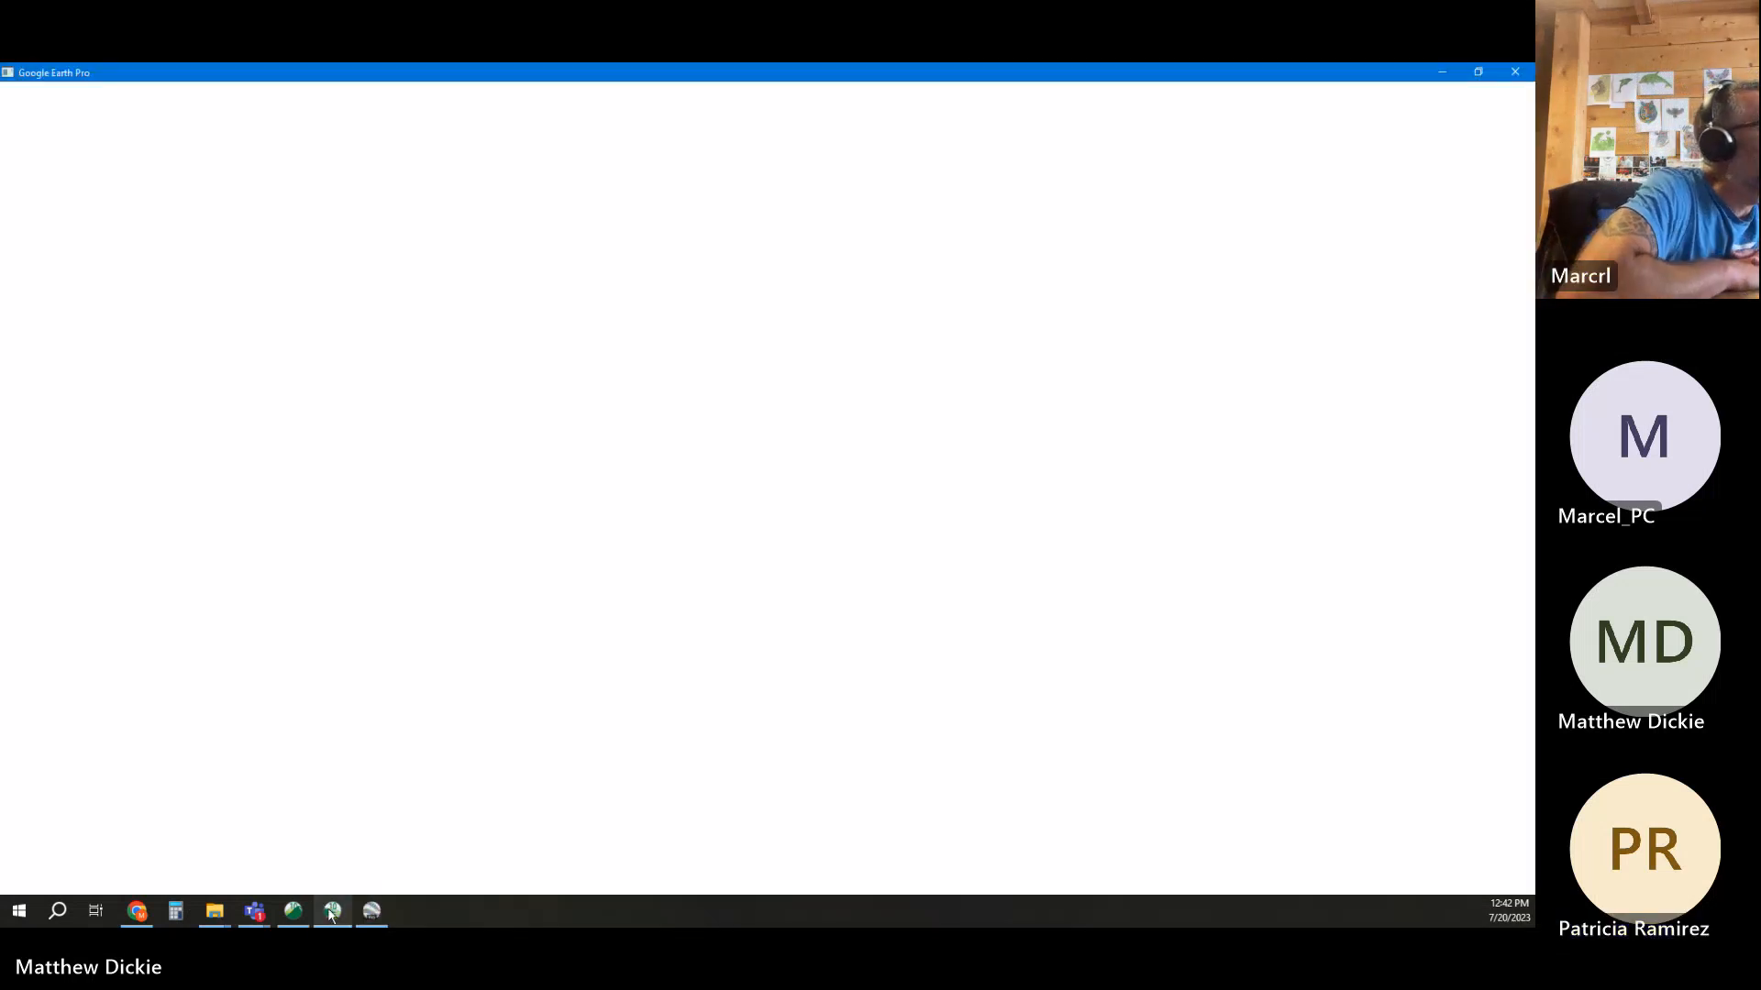
{"action": "left_click", "coordinate": [332, 913]}
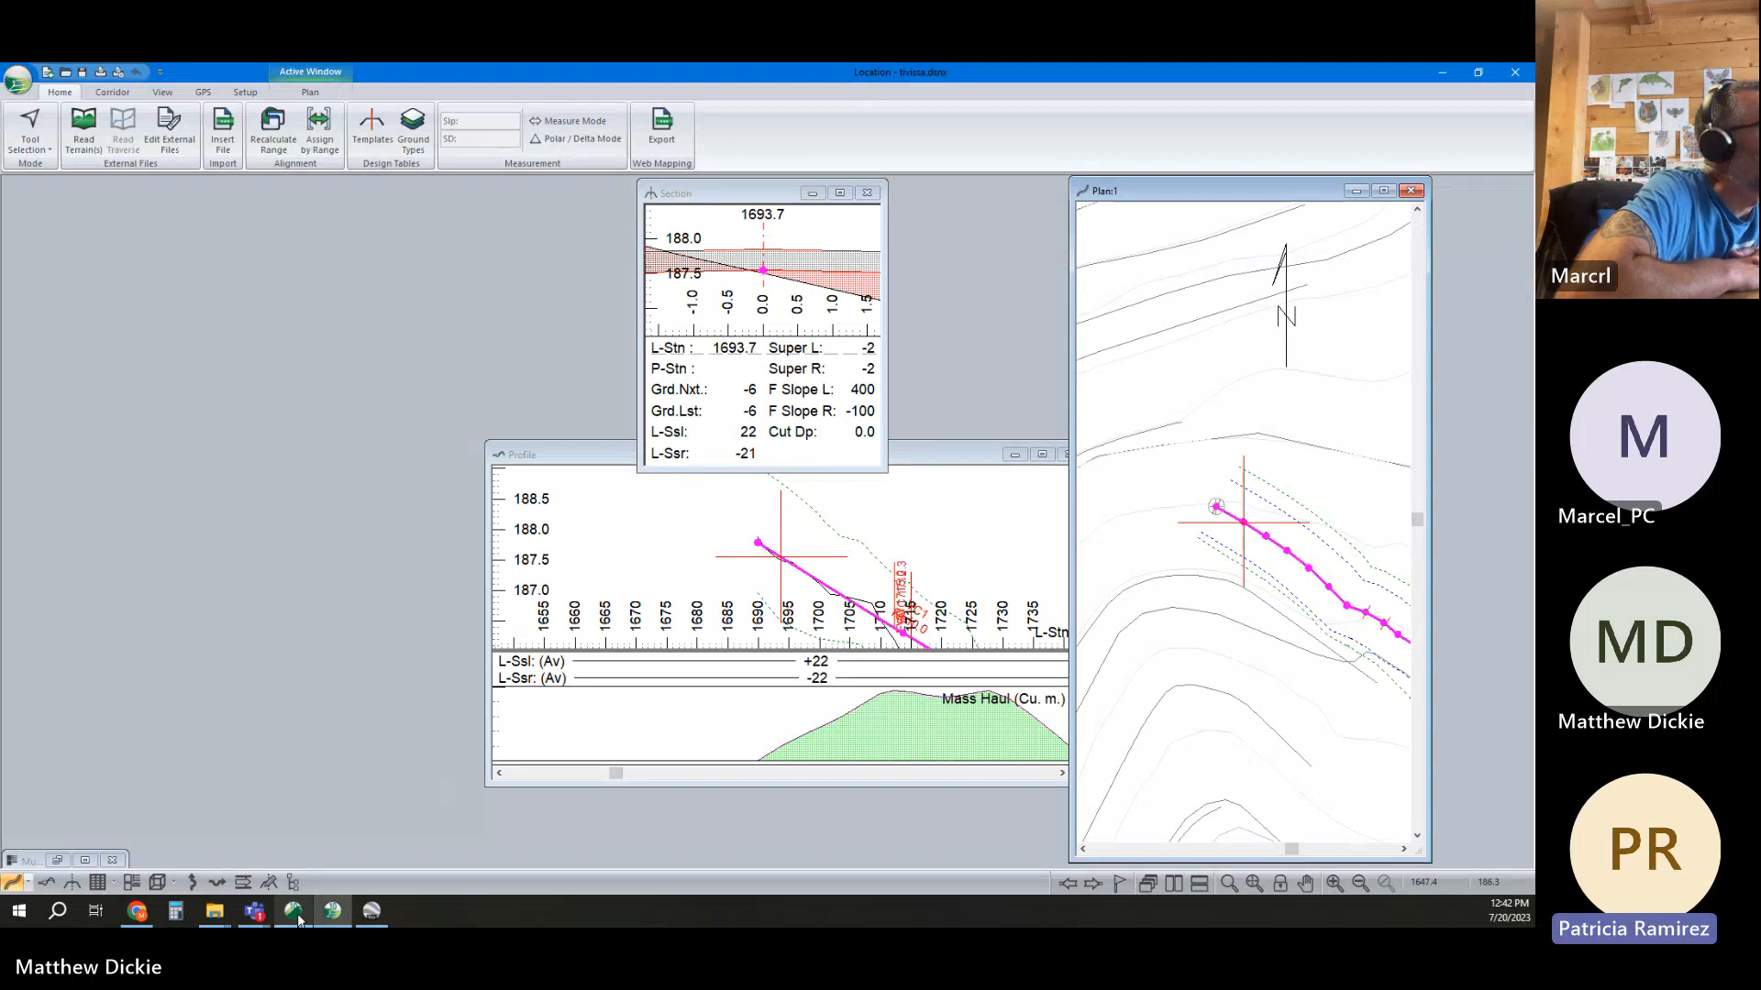
In Terrain, insert tivissa.kmz with its coordinates transformed to the project system, and drape its features by turning off Elevations
{"action": "left_click", "coordinate": [296, 917]}
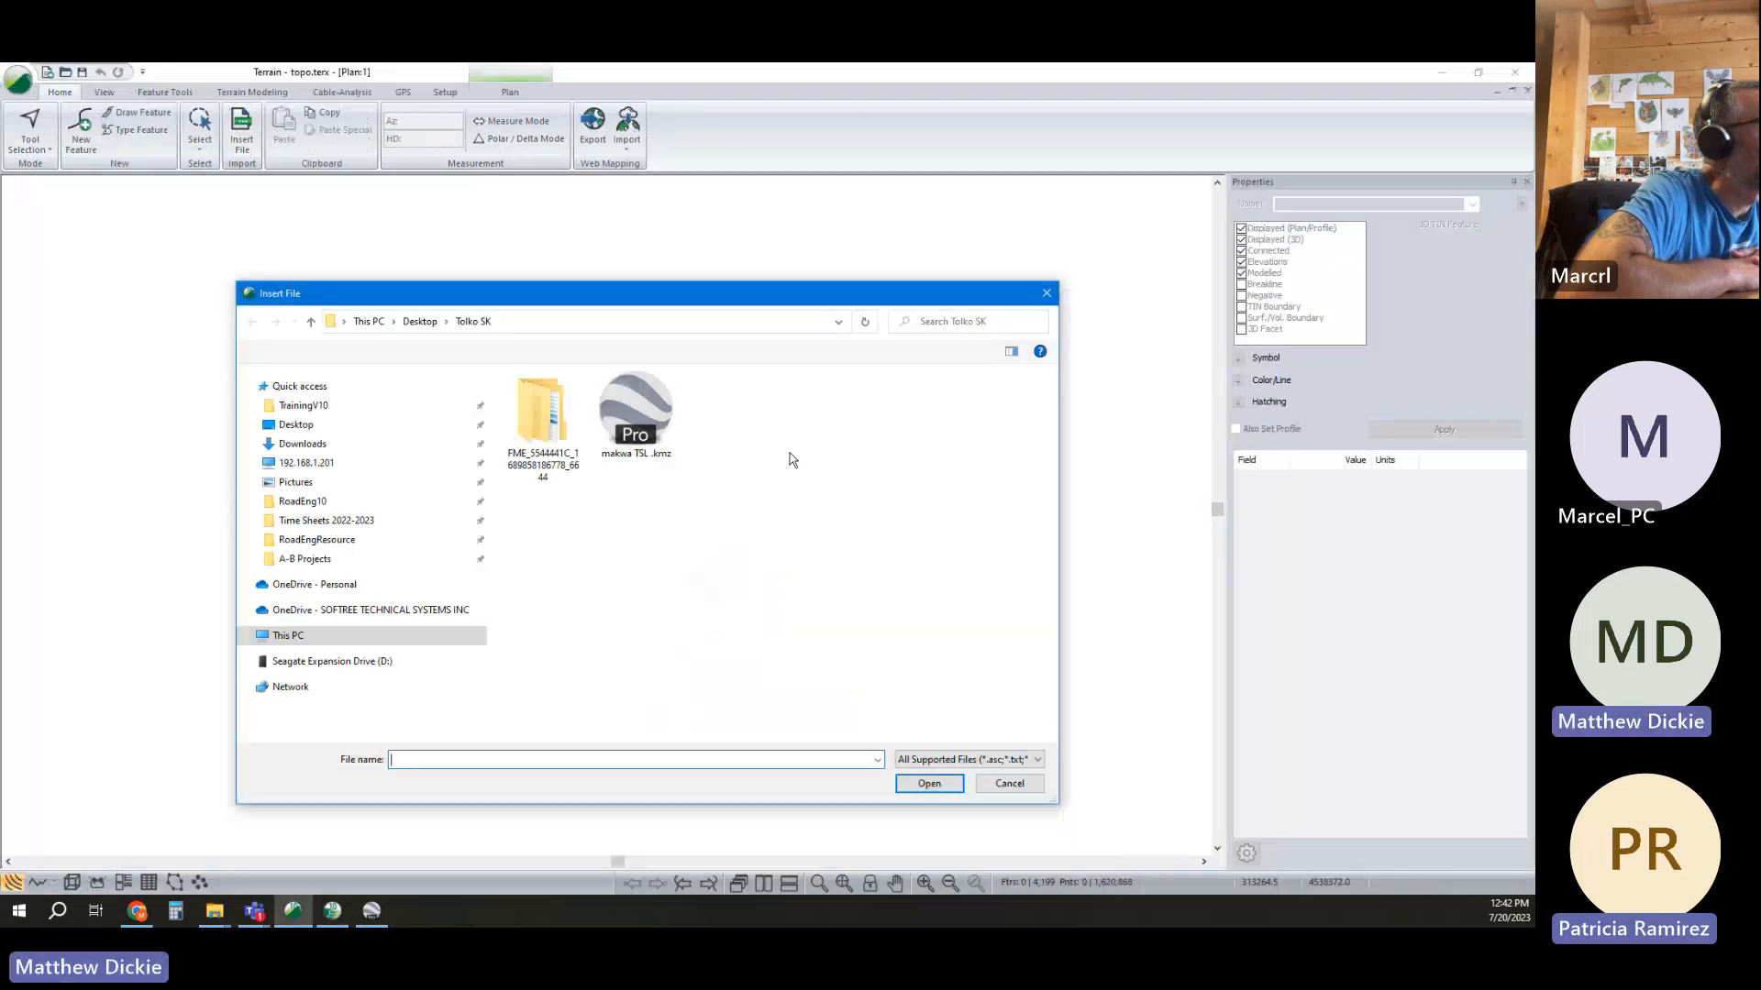
{"action": "left_click", "coordinate": [420, 322]}
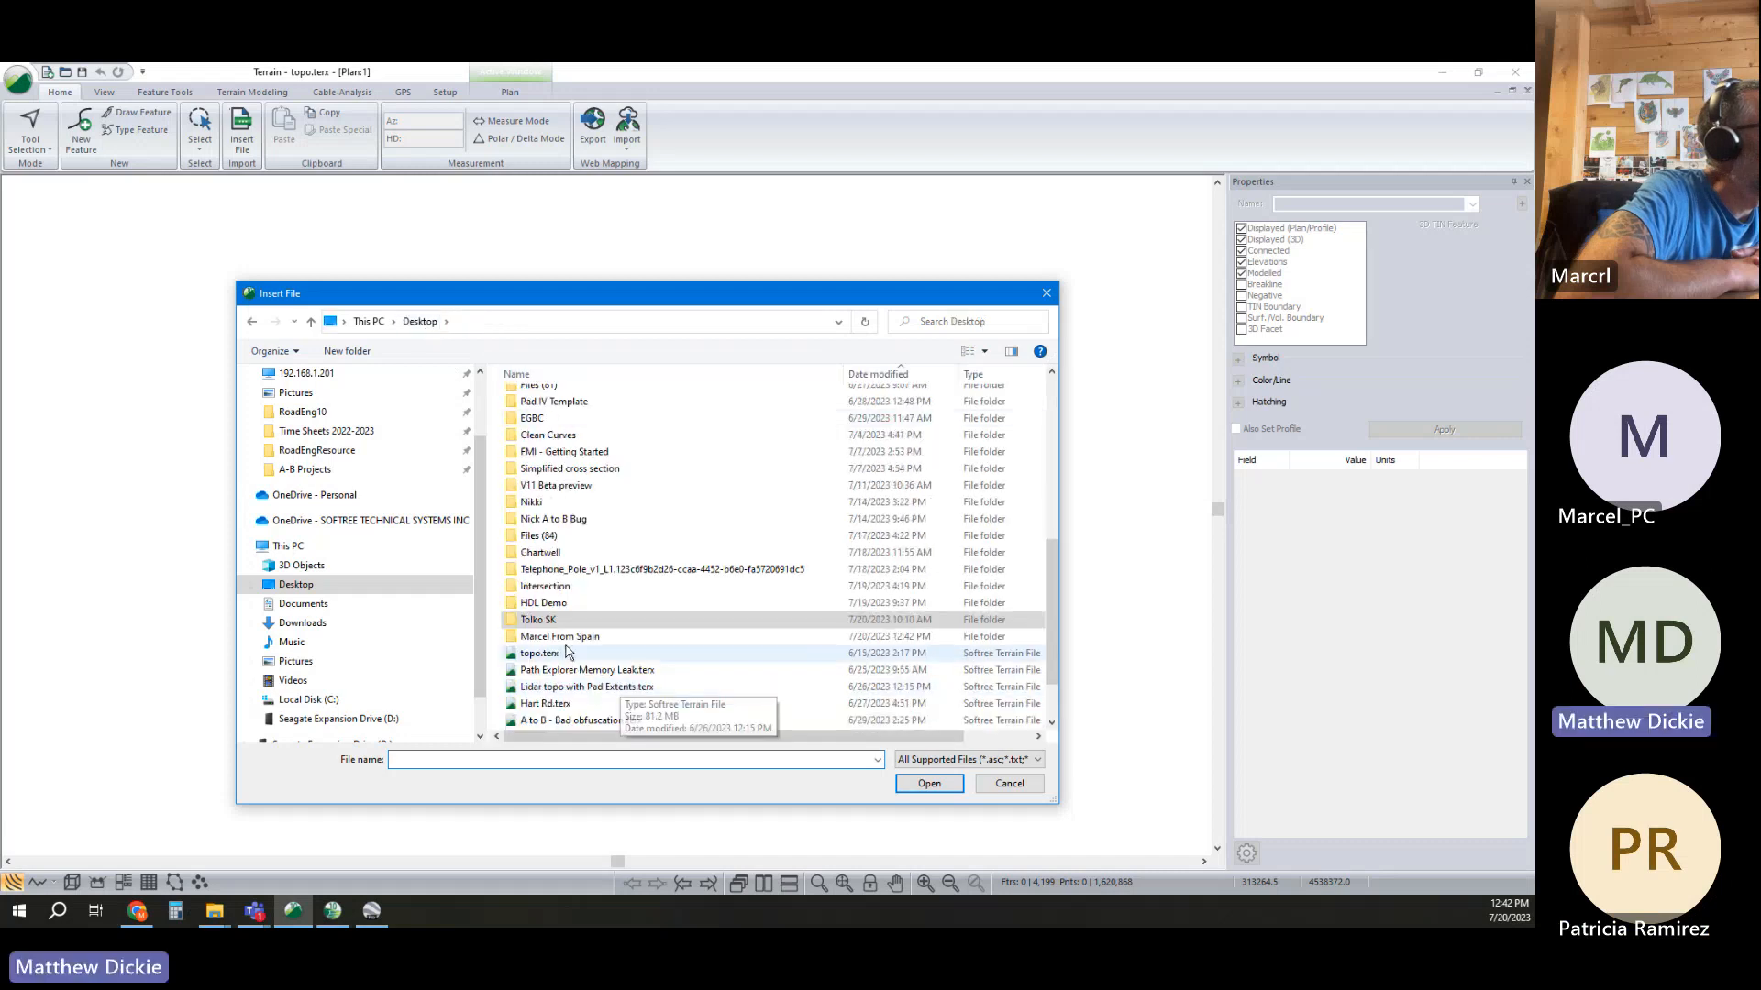
{"action": "double_click", "coordinate": [561, 636]}
{"action": "left_click", "coordinate": [571, 432]}
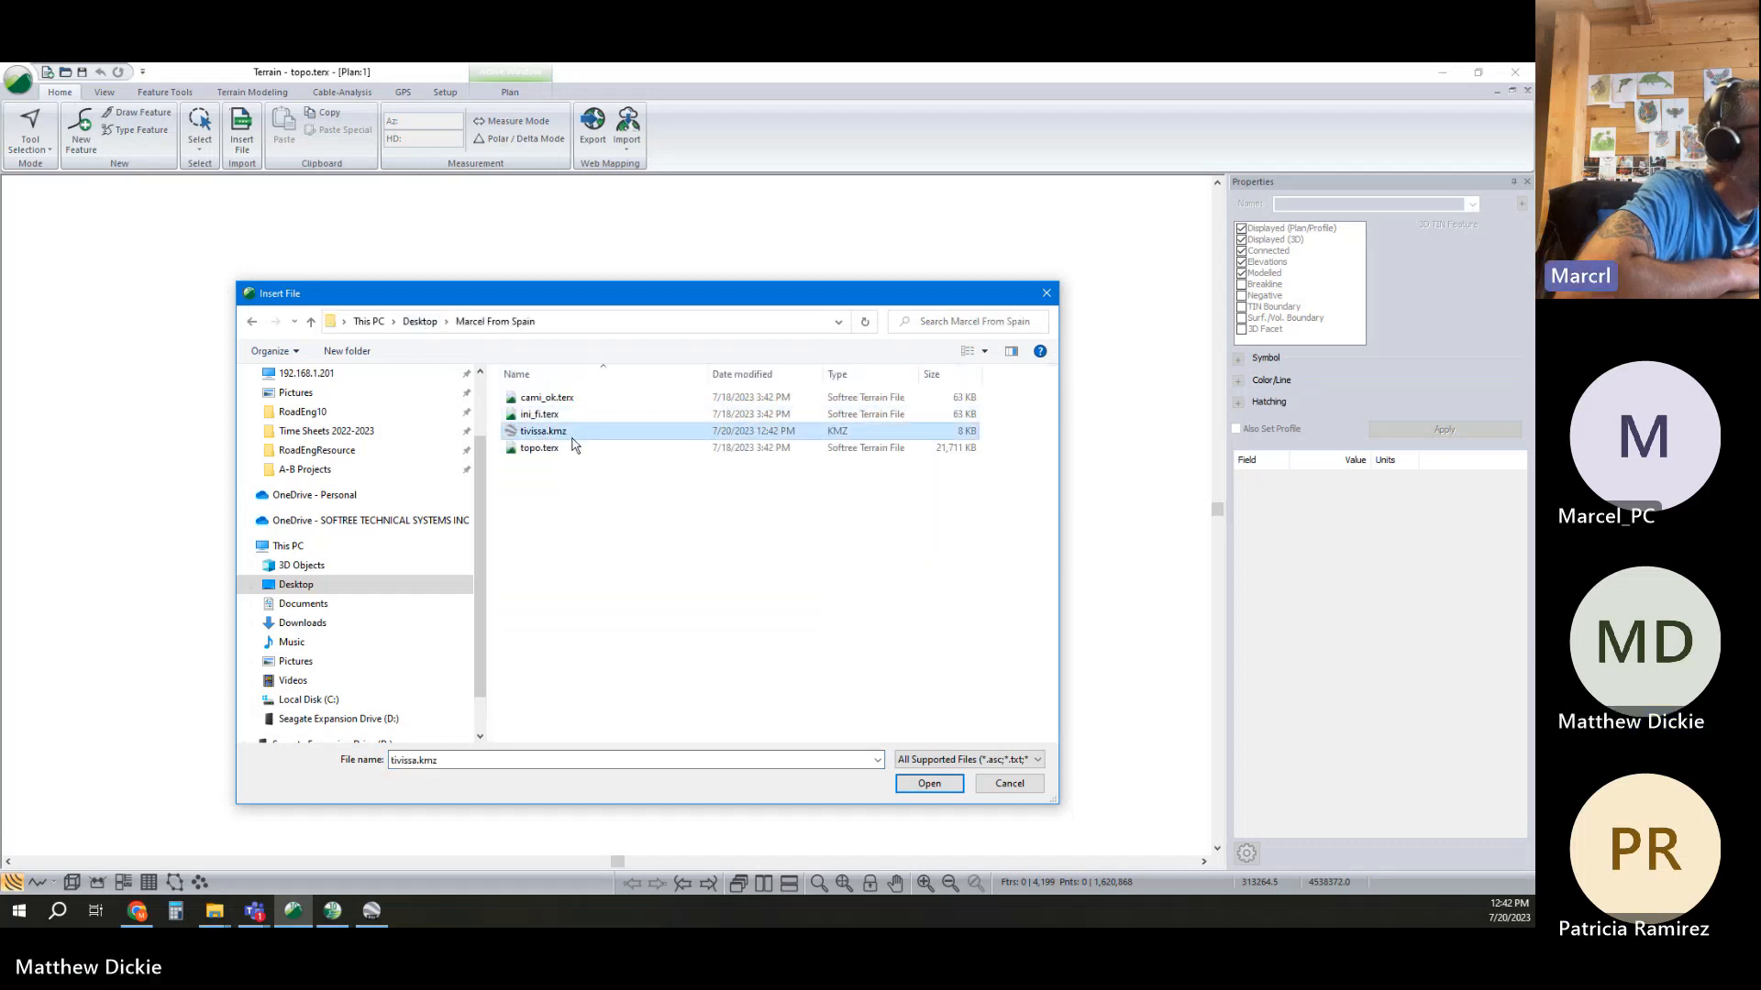
{"action": "left_click", "coordinate": [939, 785]}
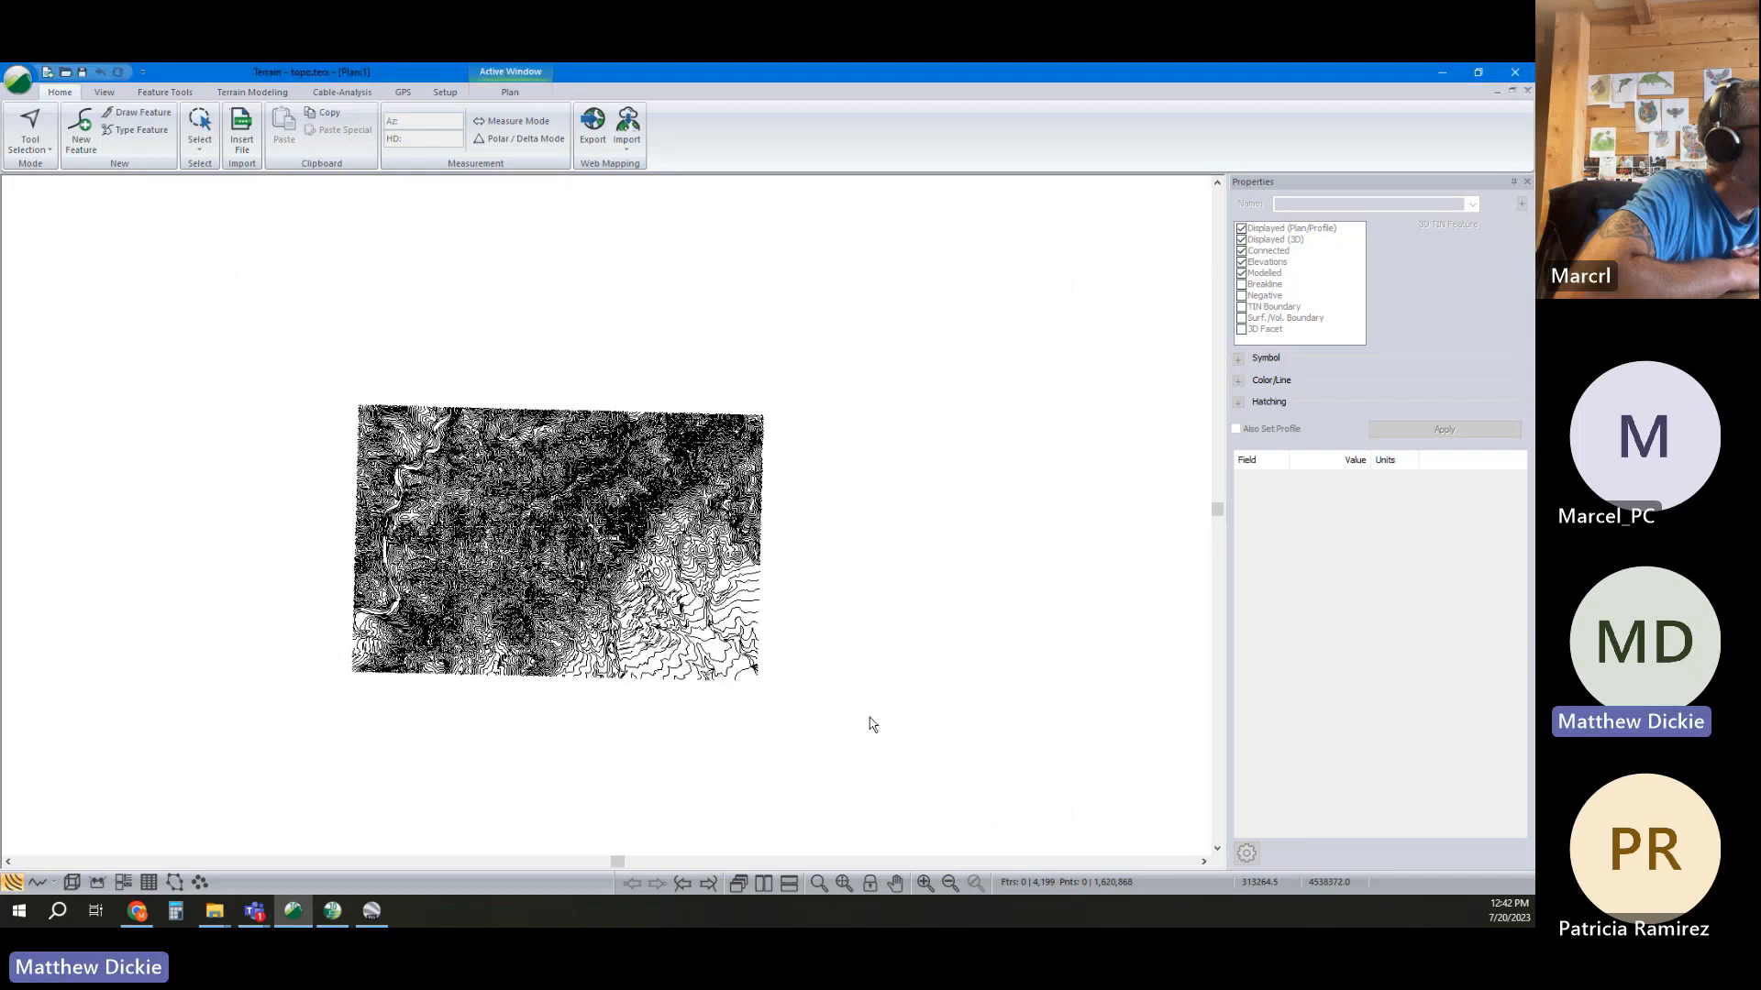
{"action": "left_click", "coordinate": [924, 661]}
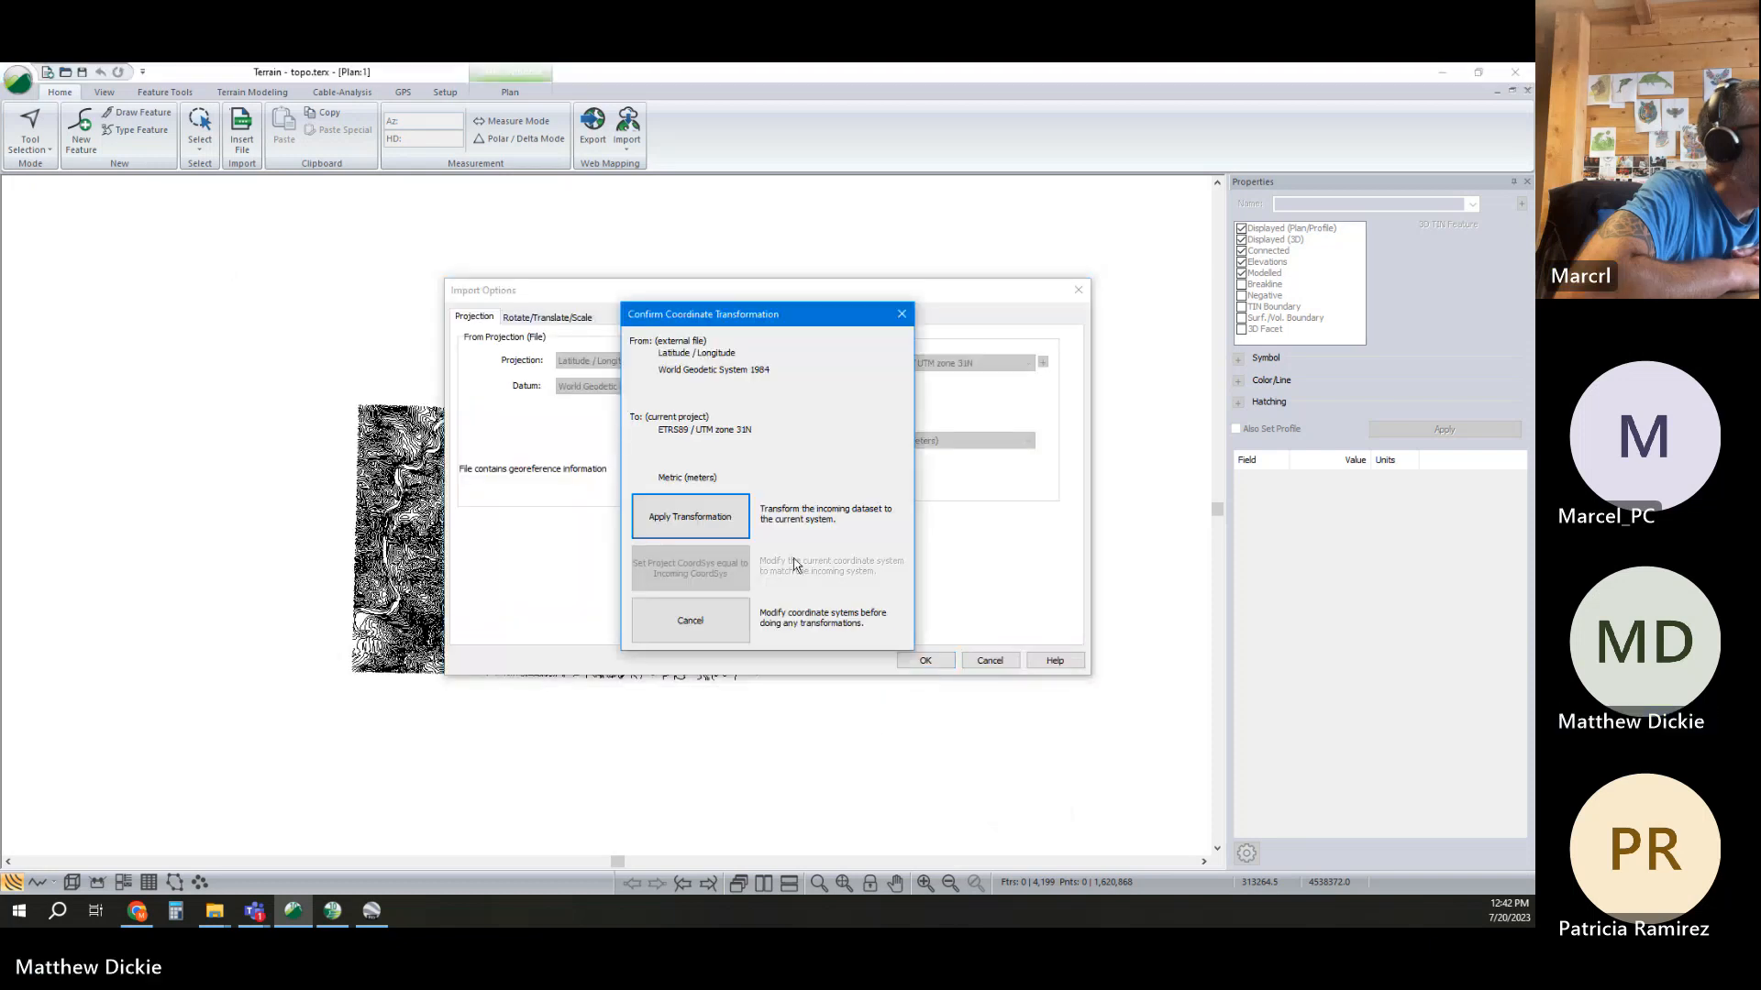
{"action": "left_click", "coordinate": [718, 542]}
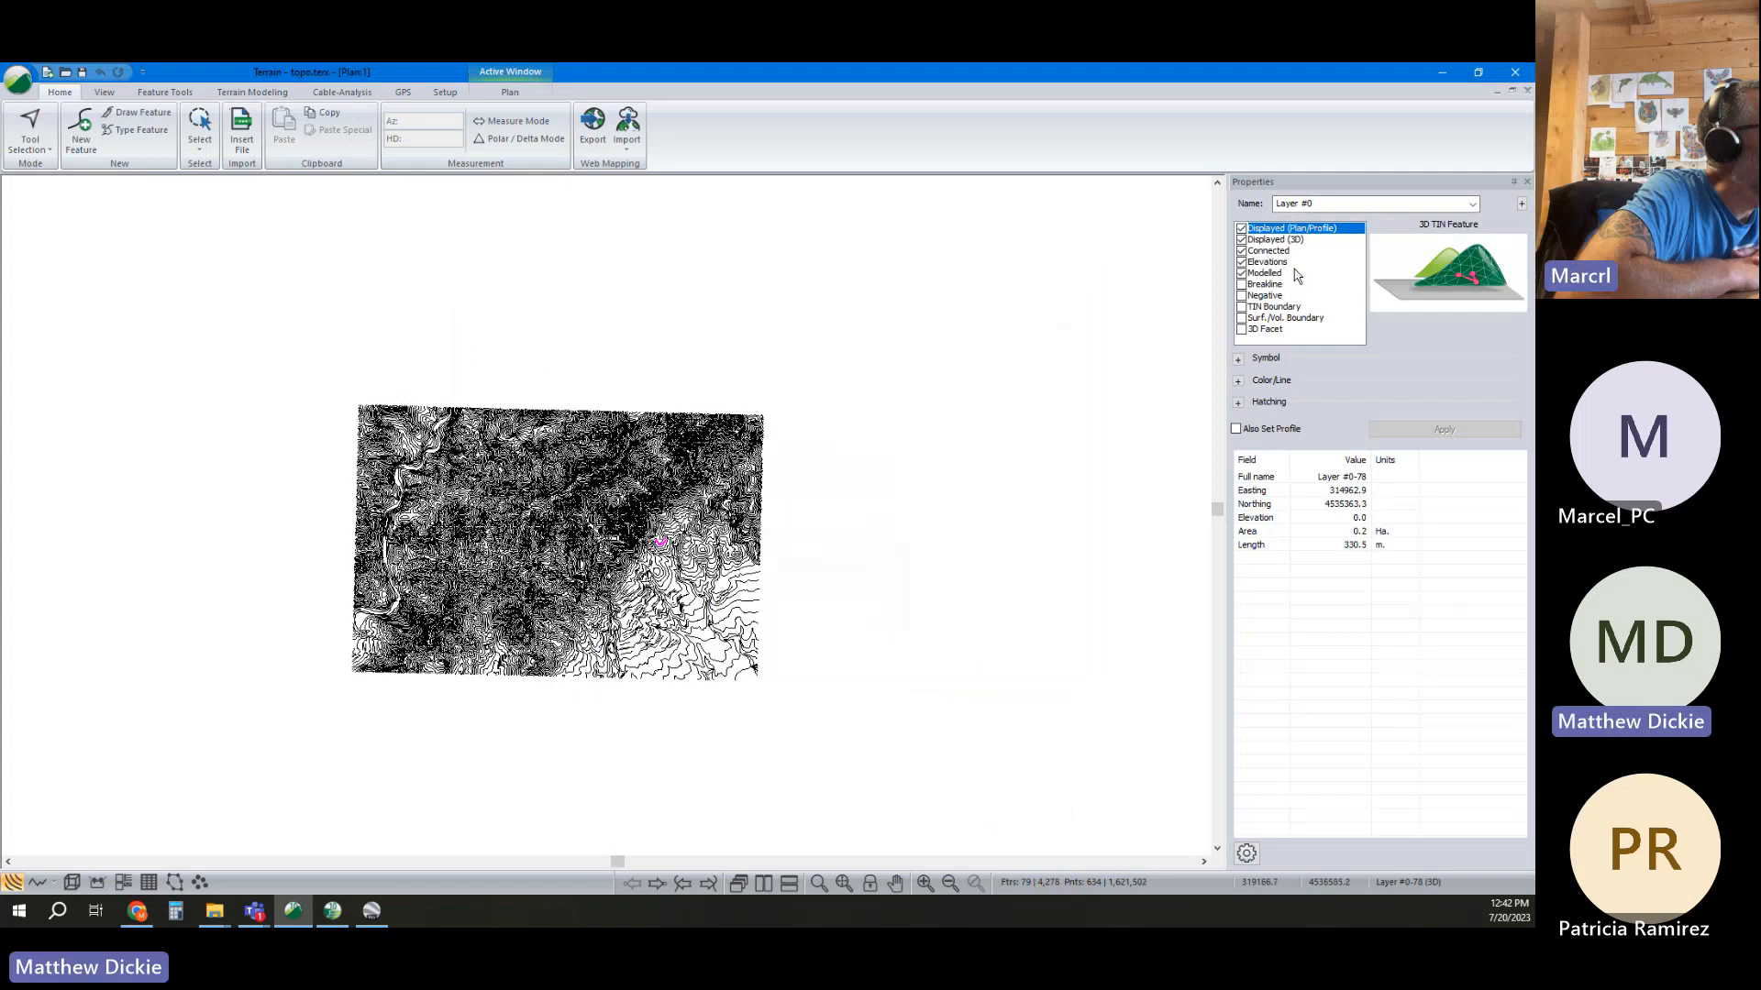
{"action": "left_click", "coordinate": [1243, 263]}
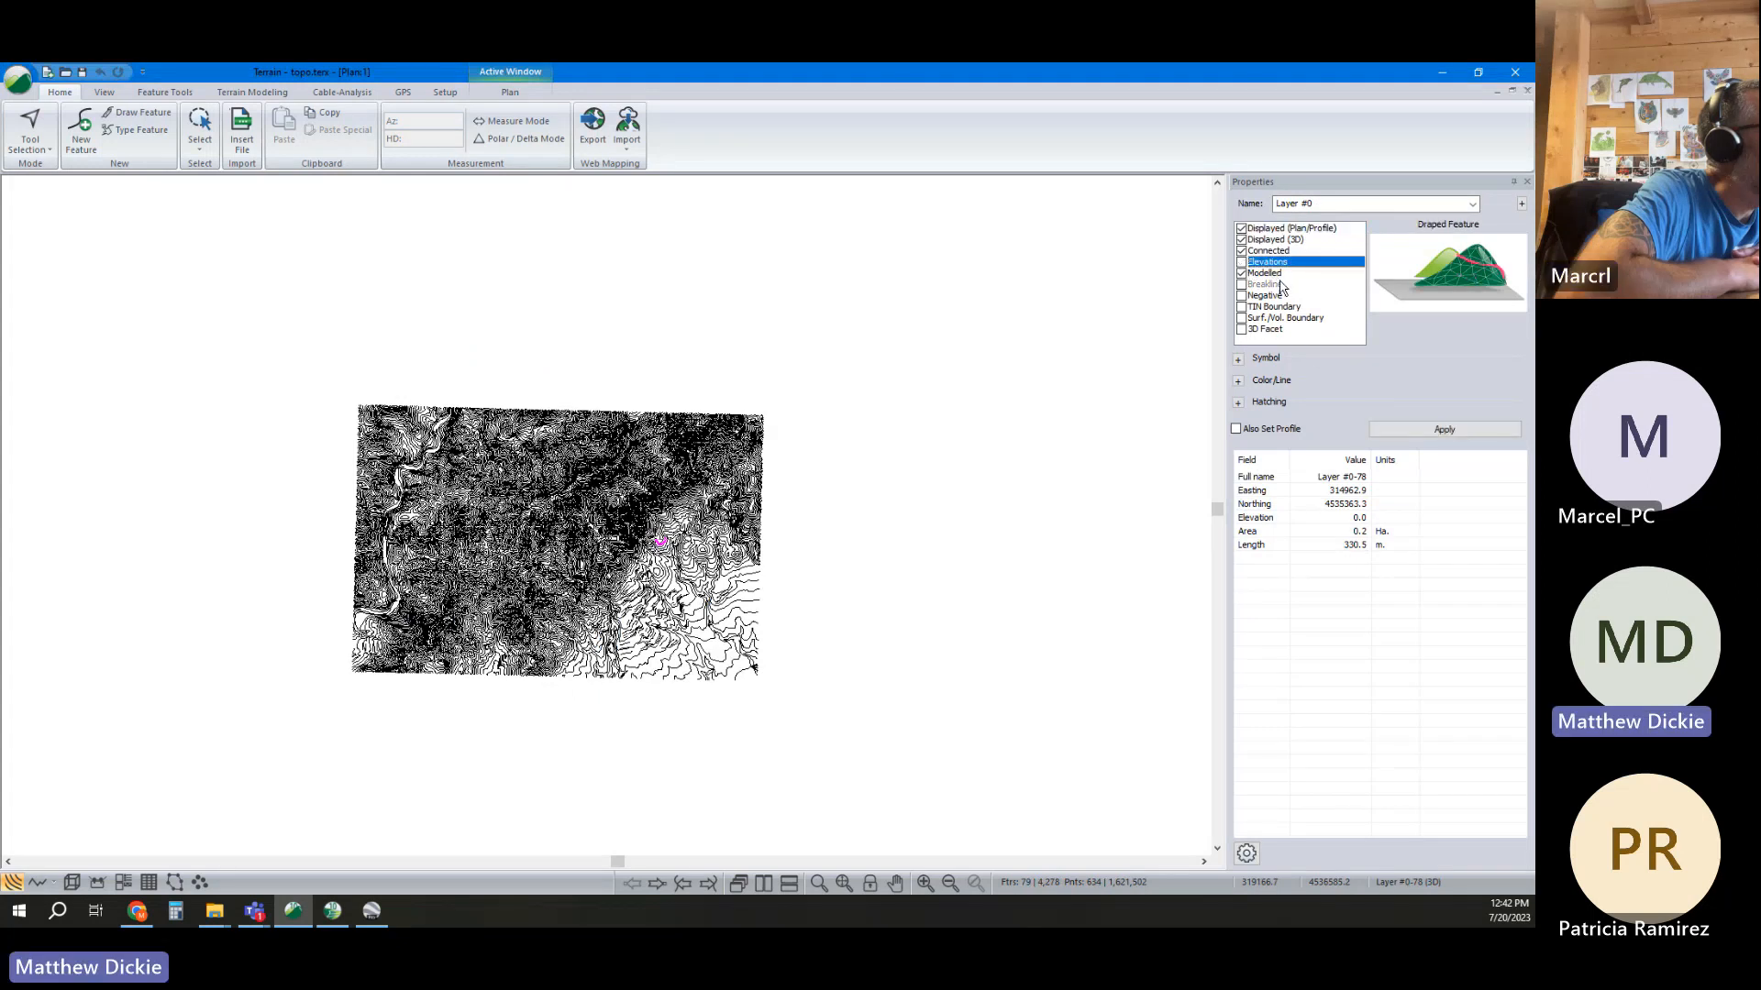
{"action": "left_click", "coordinate": [1426, 434]}
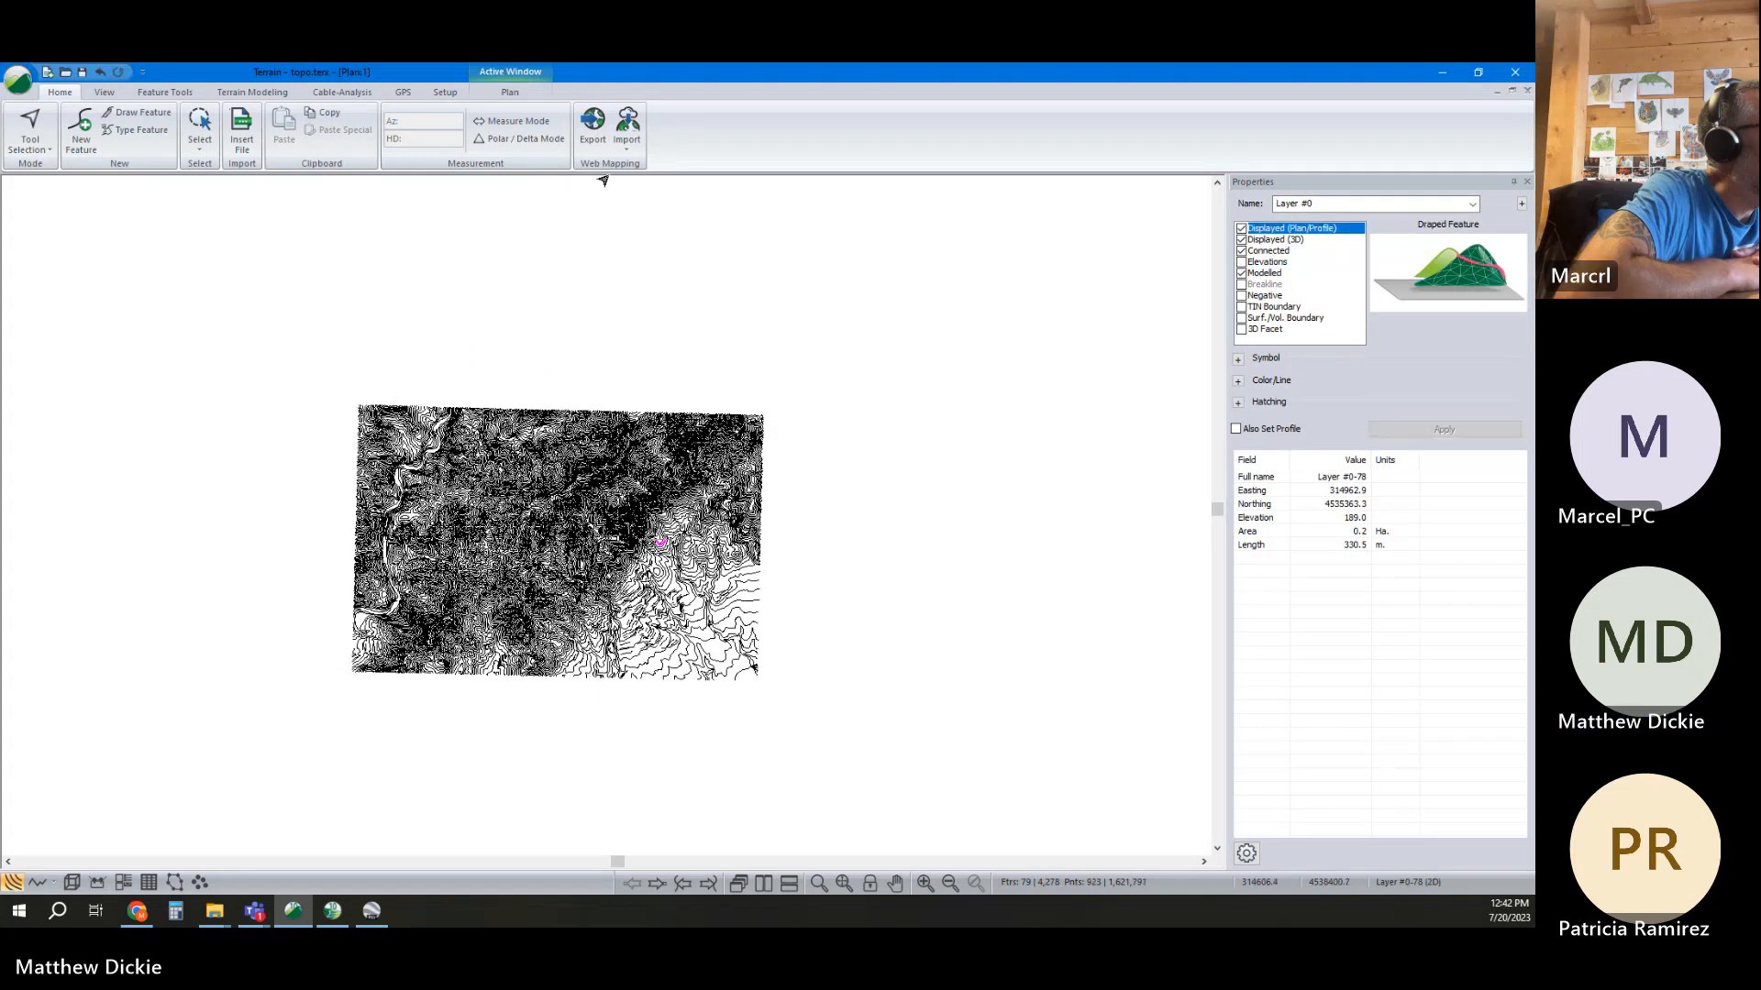
Open the WMTS live map in Terrain and crop the Google satellite imagery to a rectangle around the blue road alignment
{"action": "left_click", "coordinate": [627, 137]}
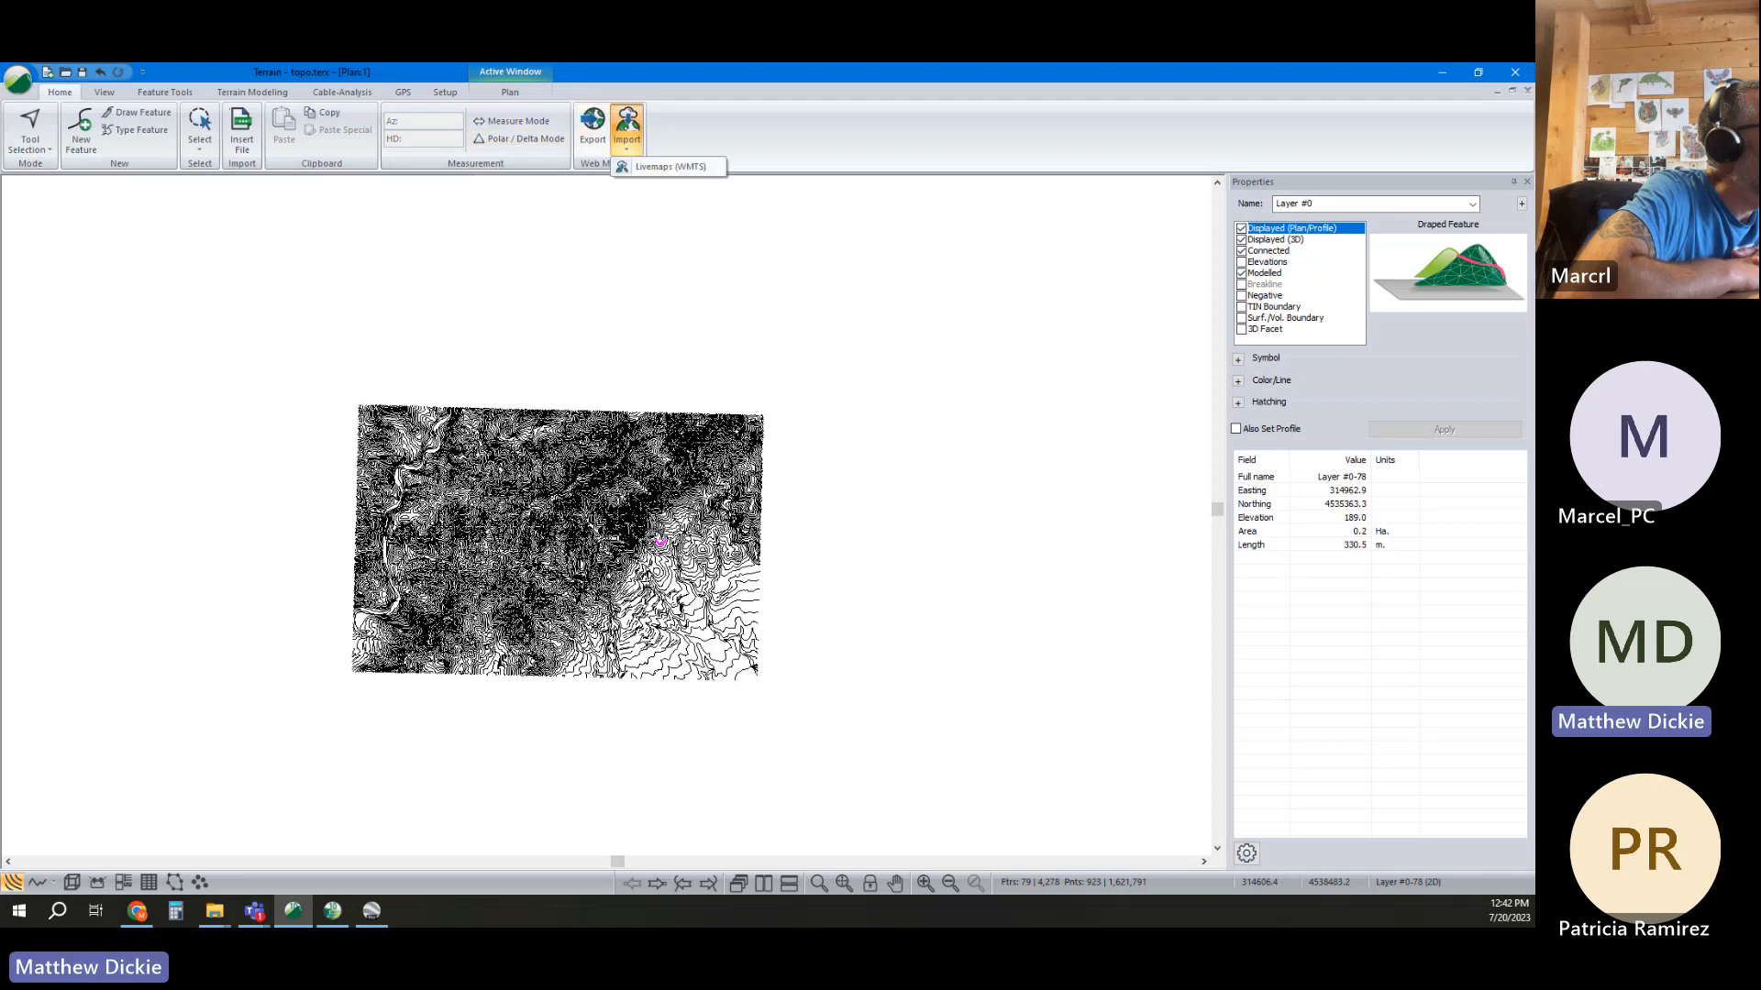
{"action": "left_click", "coordinate": [676, 170]}
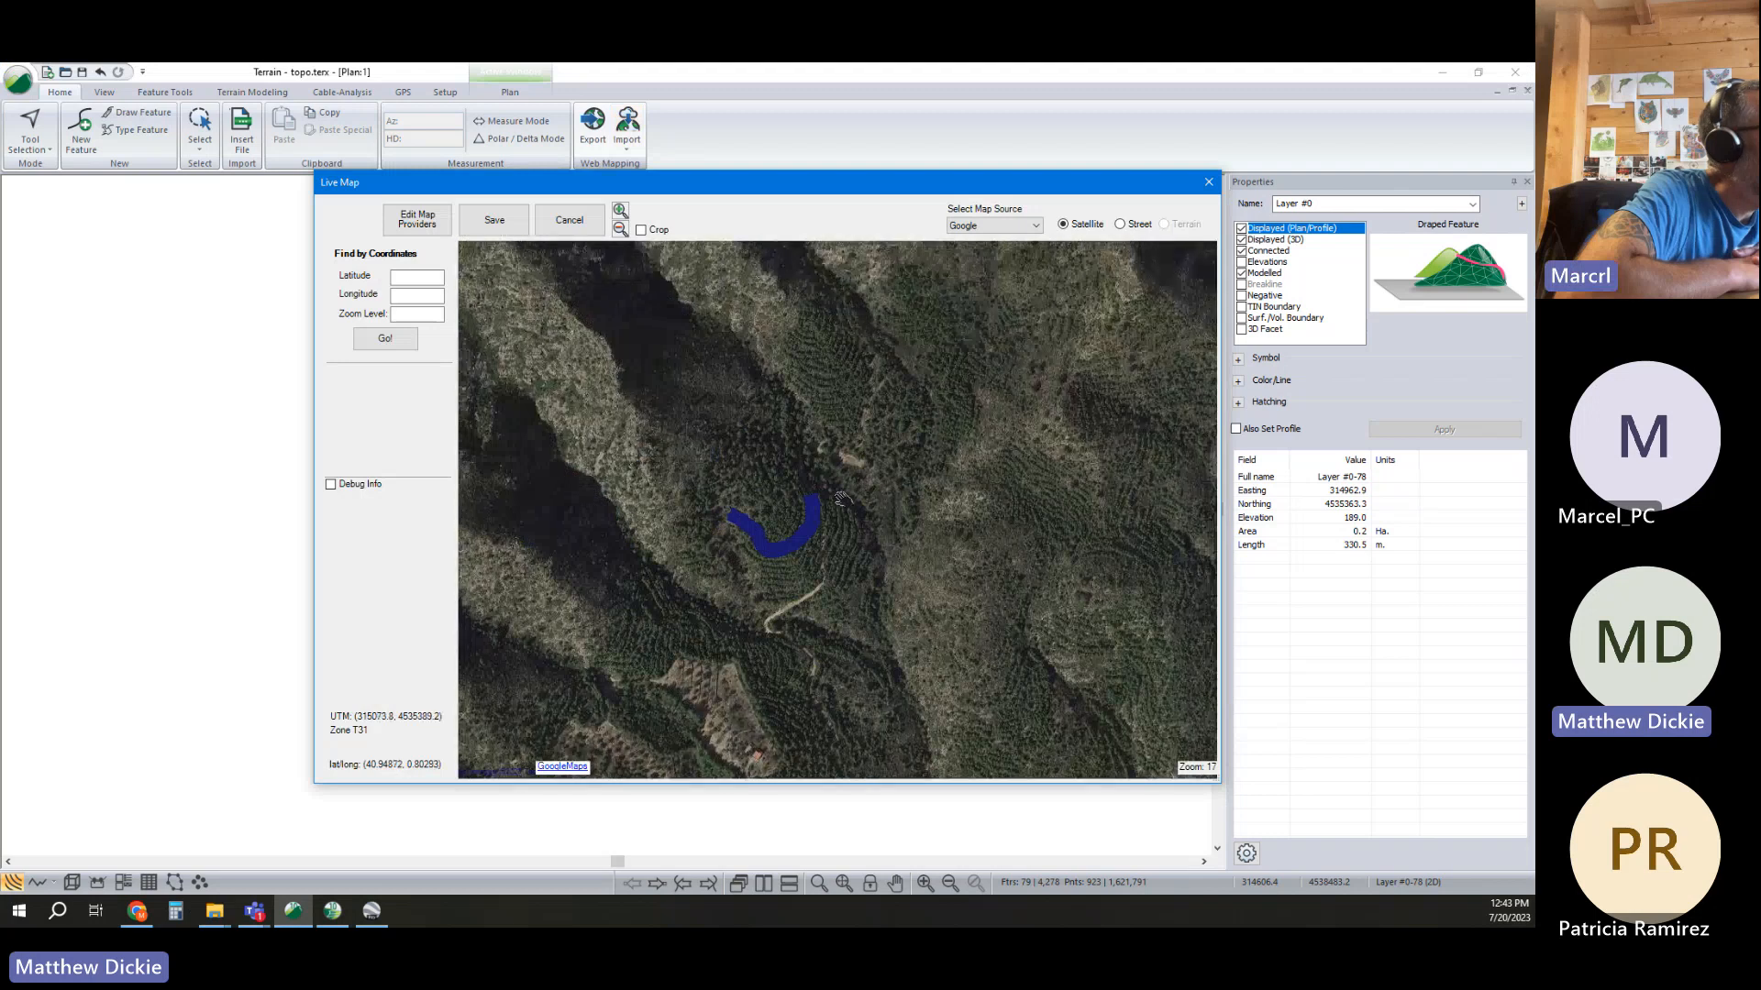
{"action": "left_click_drag", "start_coordinate": [811, 472], "coordinate": [861, 564]}
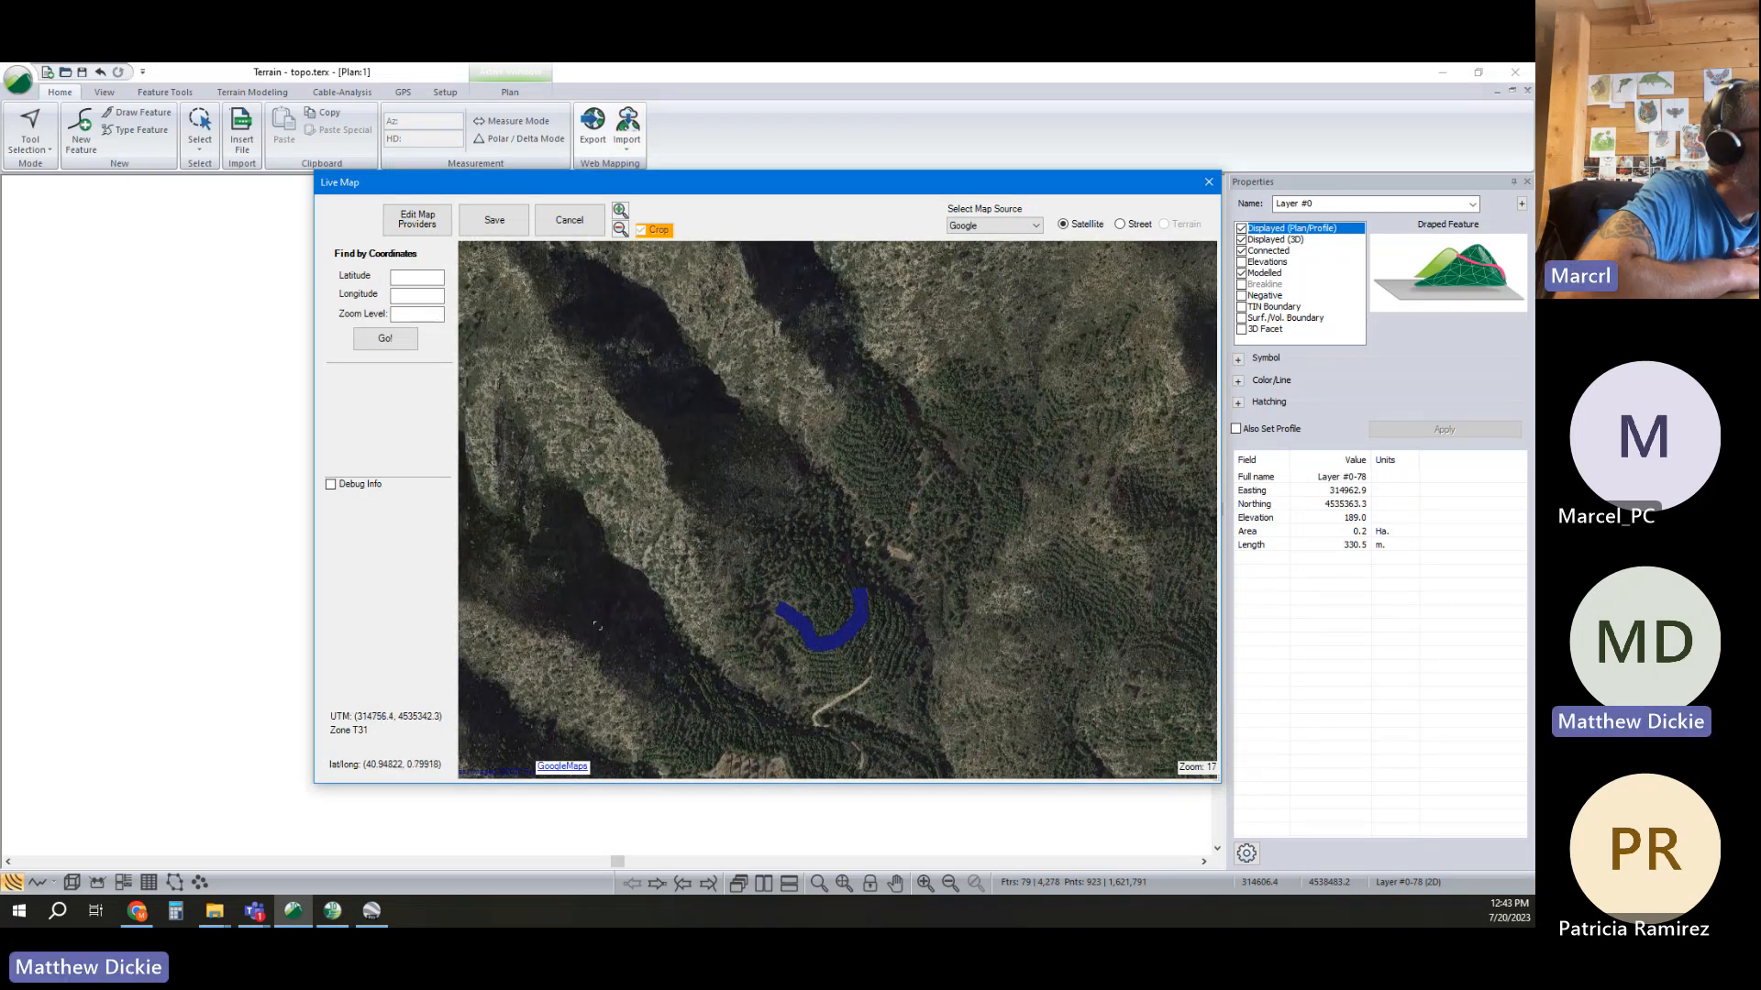
{"action": "left_click_drag", "start_coordinate": [514, 362], "coordinate": [1150, 760]}
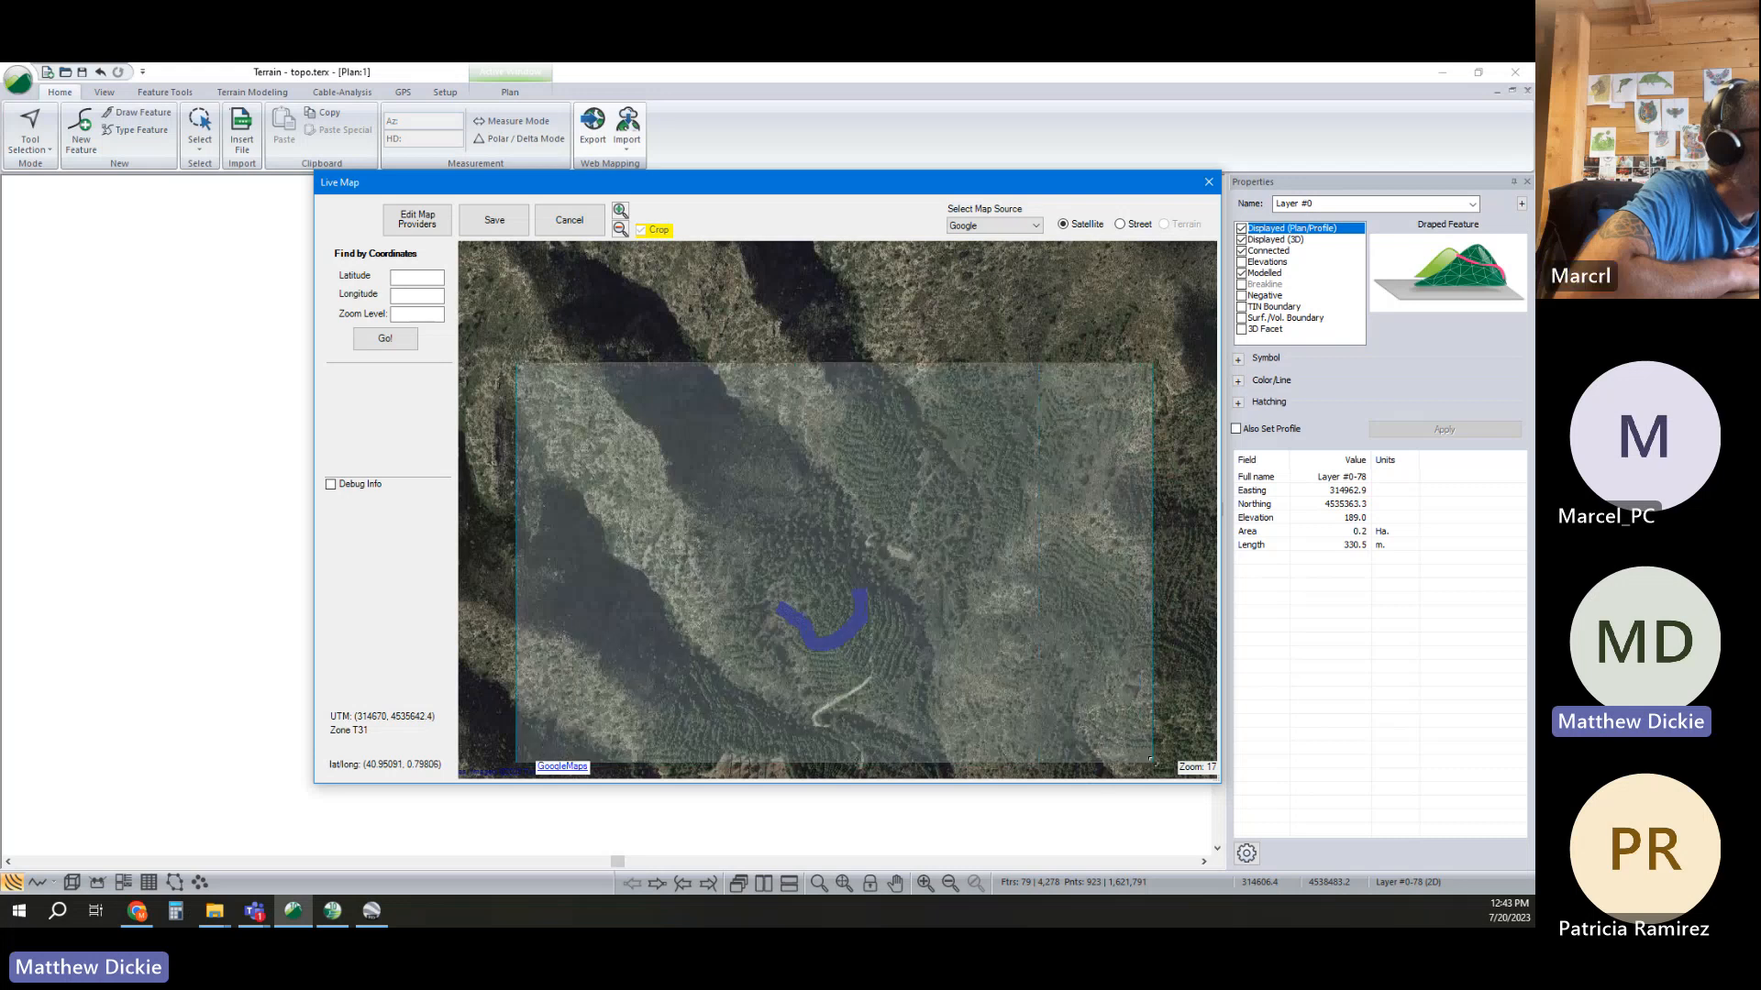
Save the cropped satellite imagery at zoom 18 as image.jpg in the project folder, accepting the tile download
{"action": "left_click", "coordinate": [493, 220]}
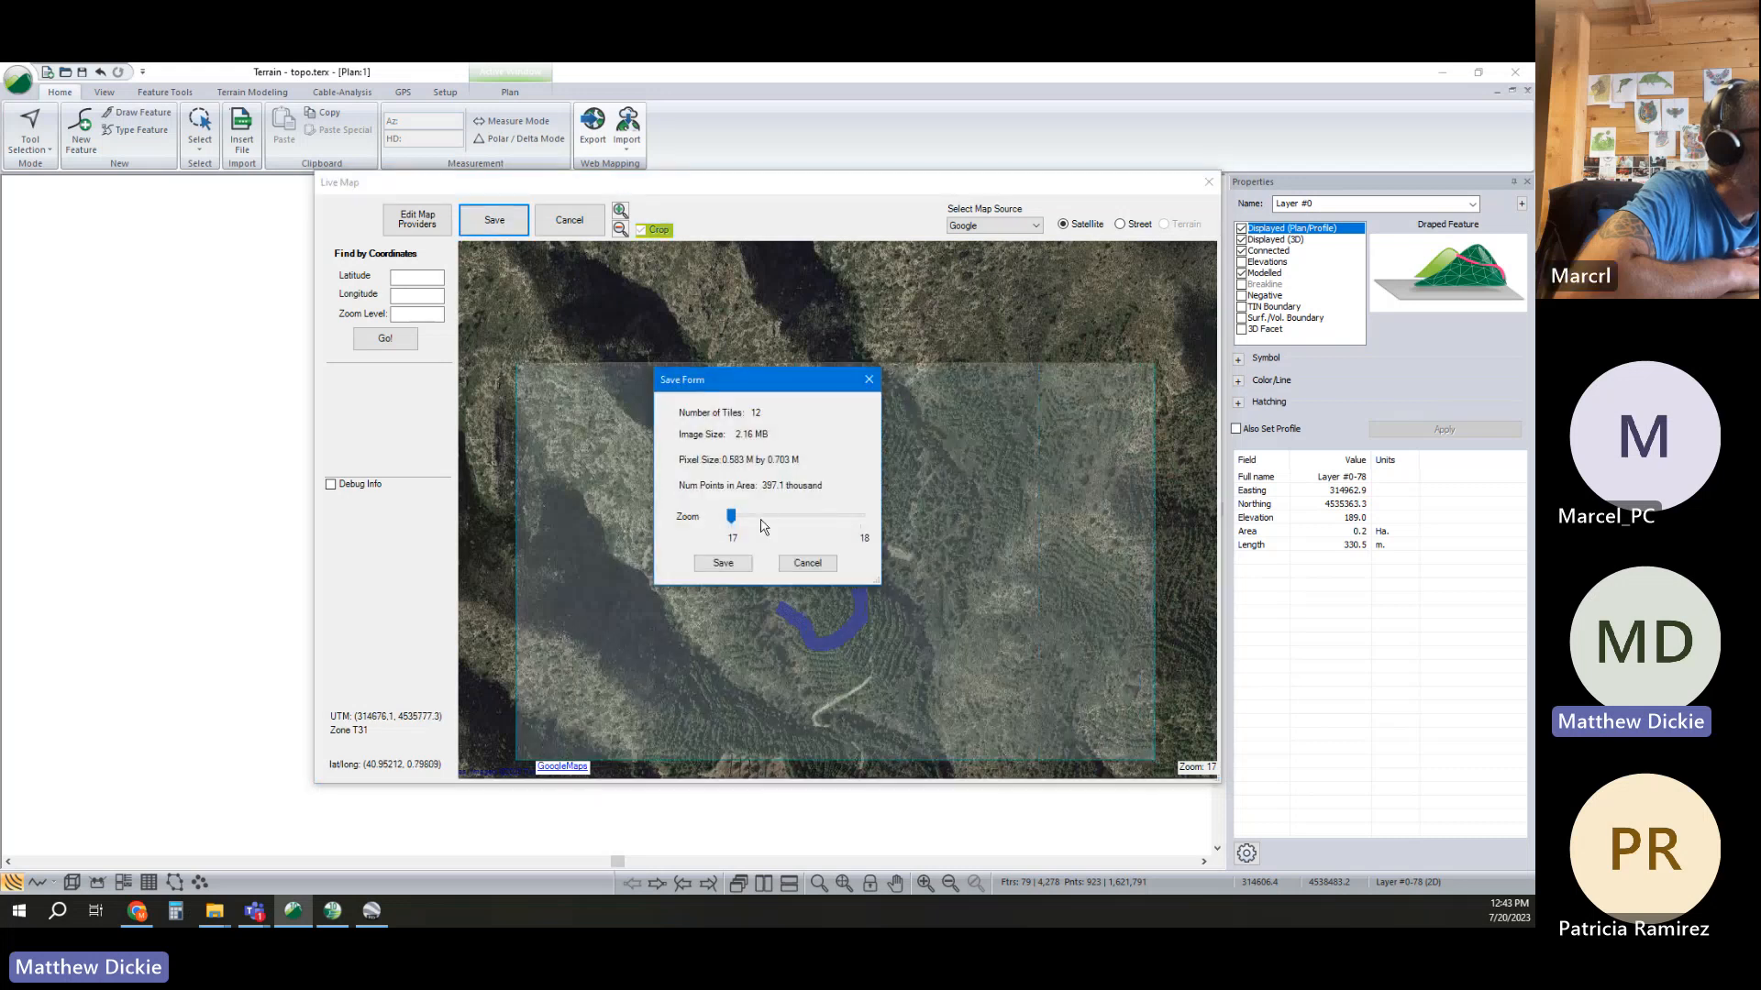
{"action": "left_click_drag", "start_coordinate": [731, 517], "coordinate": [861, 517]}
{"action": "left_click", "coordinate": [723, 563]}
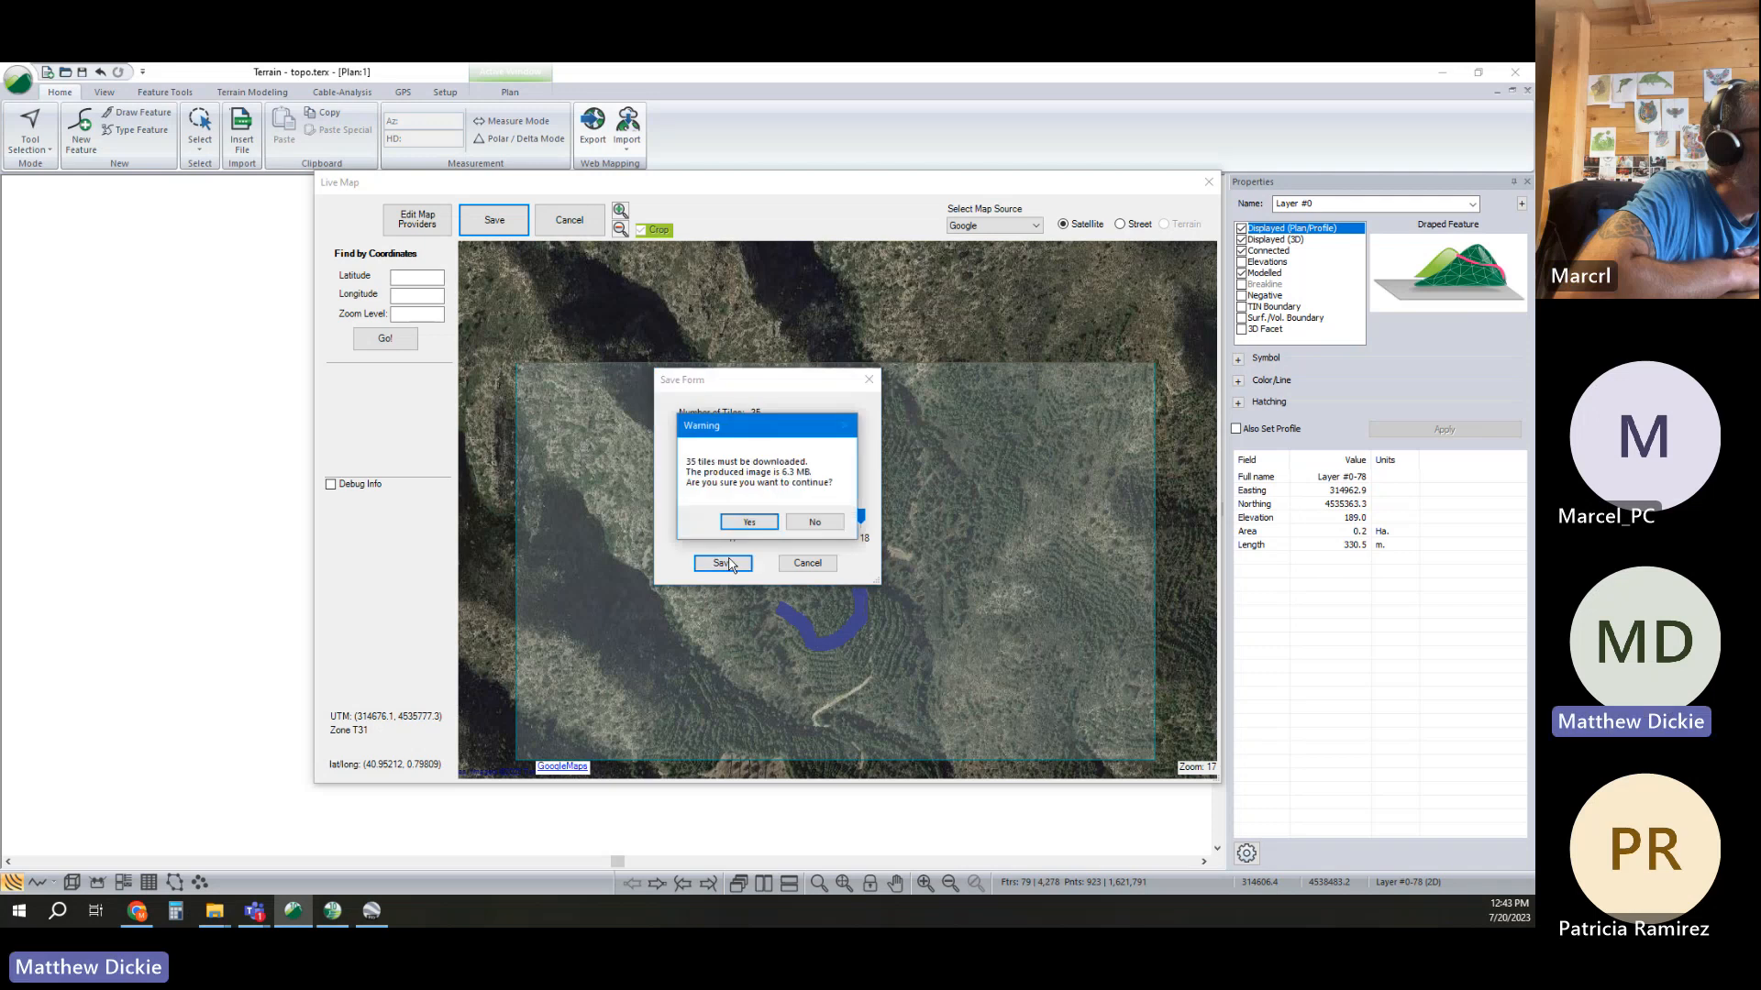
{"action": "left_click", "coordinate": [766, 522]}
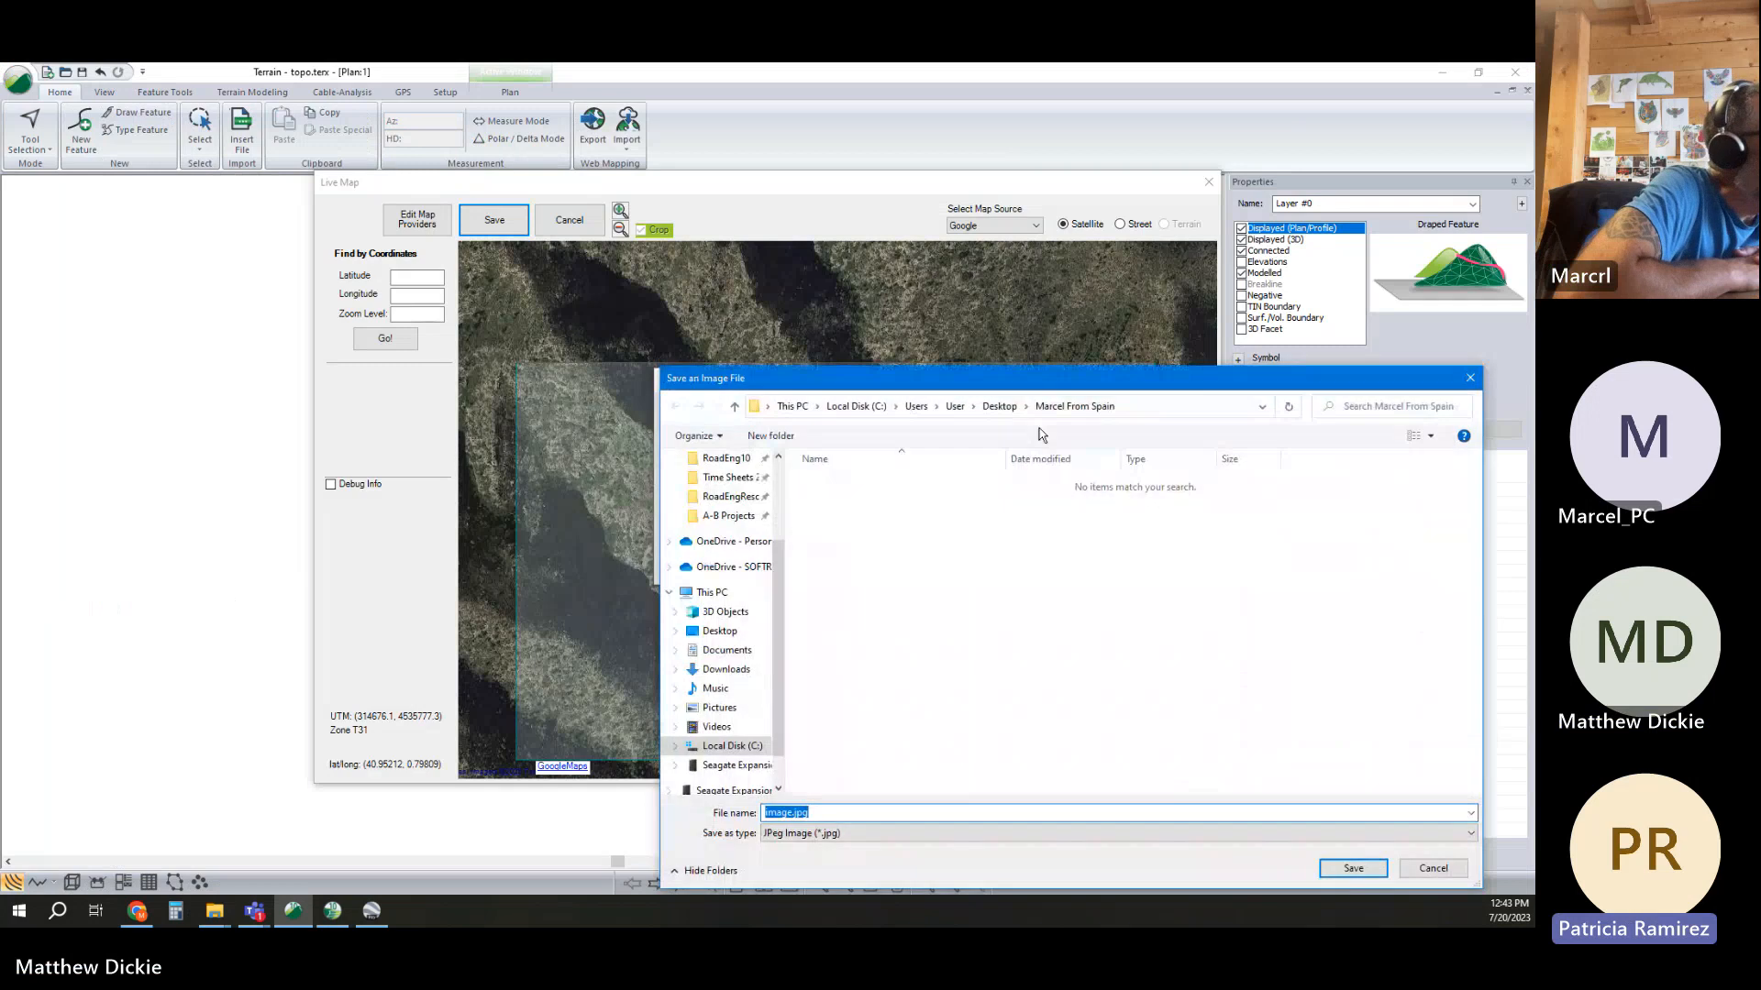
{"action": "left_click", "coordinate": [1352, 865]}
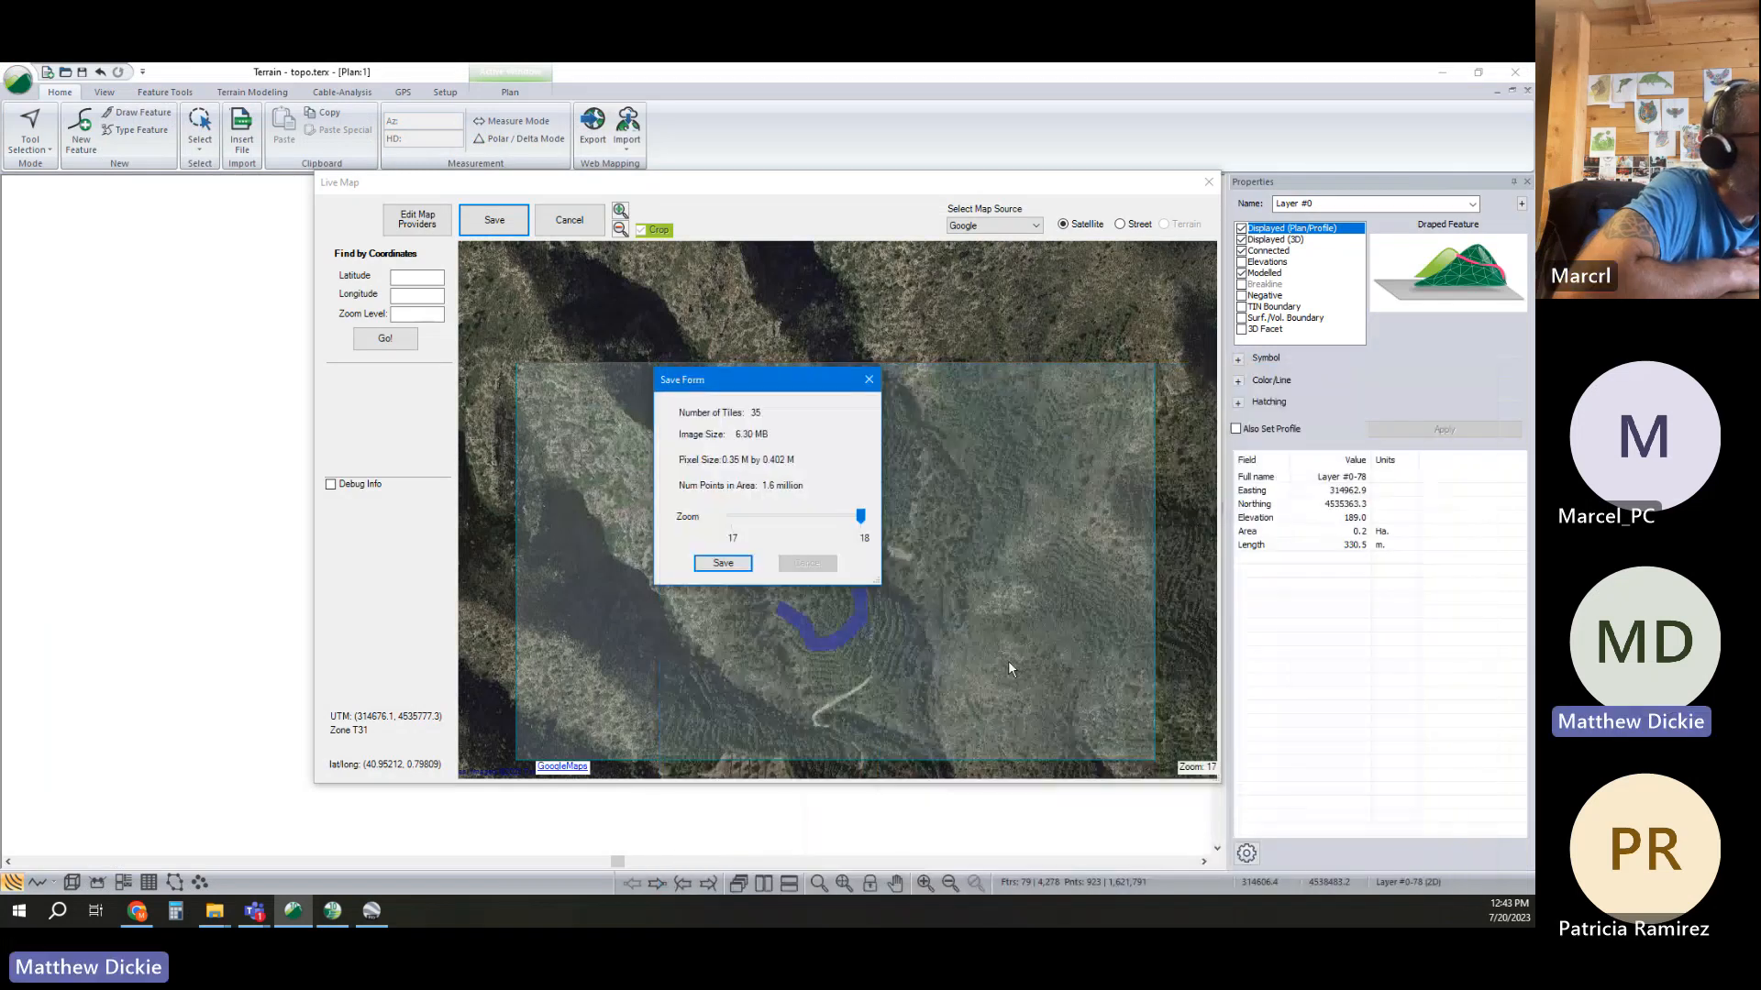
{"action": "left_click", "coordinate": [723, 562]}
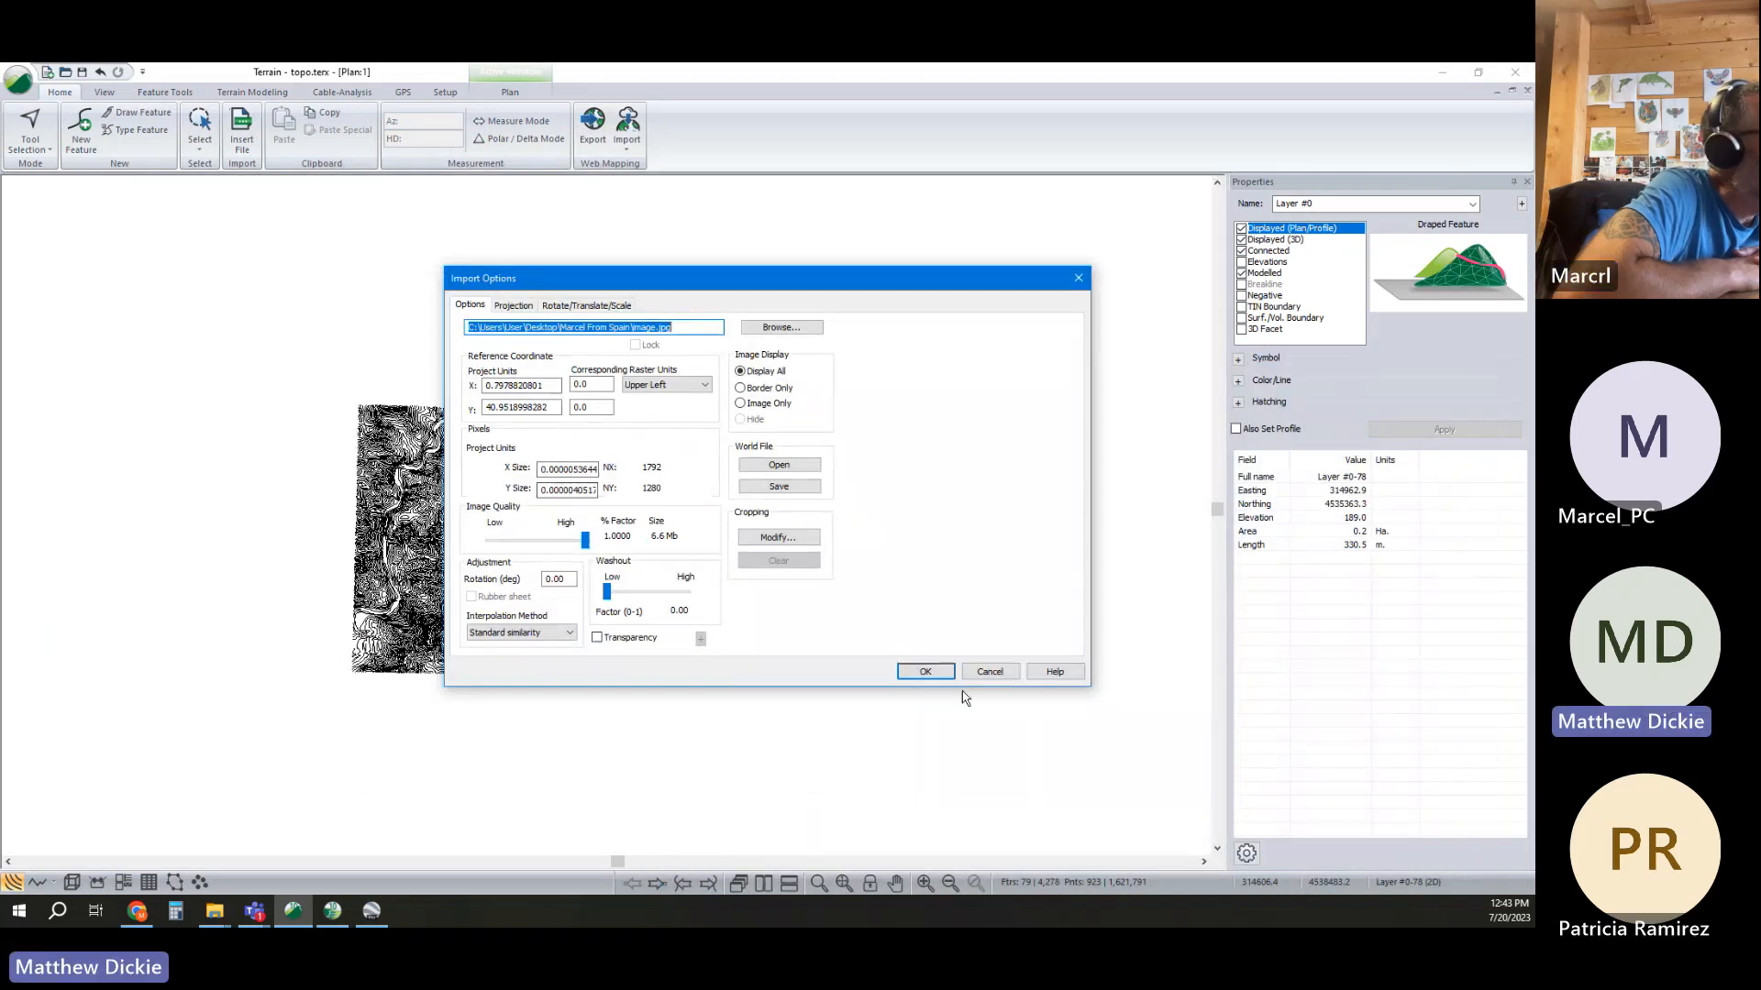
Import image.jpg into the terrain plan with the default import options and inspect the imagery around the road
{"action": "left_click", "coordinate": [938, 672]}
{"action": "left_click", "coordinate": [711, 514]}
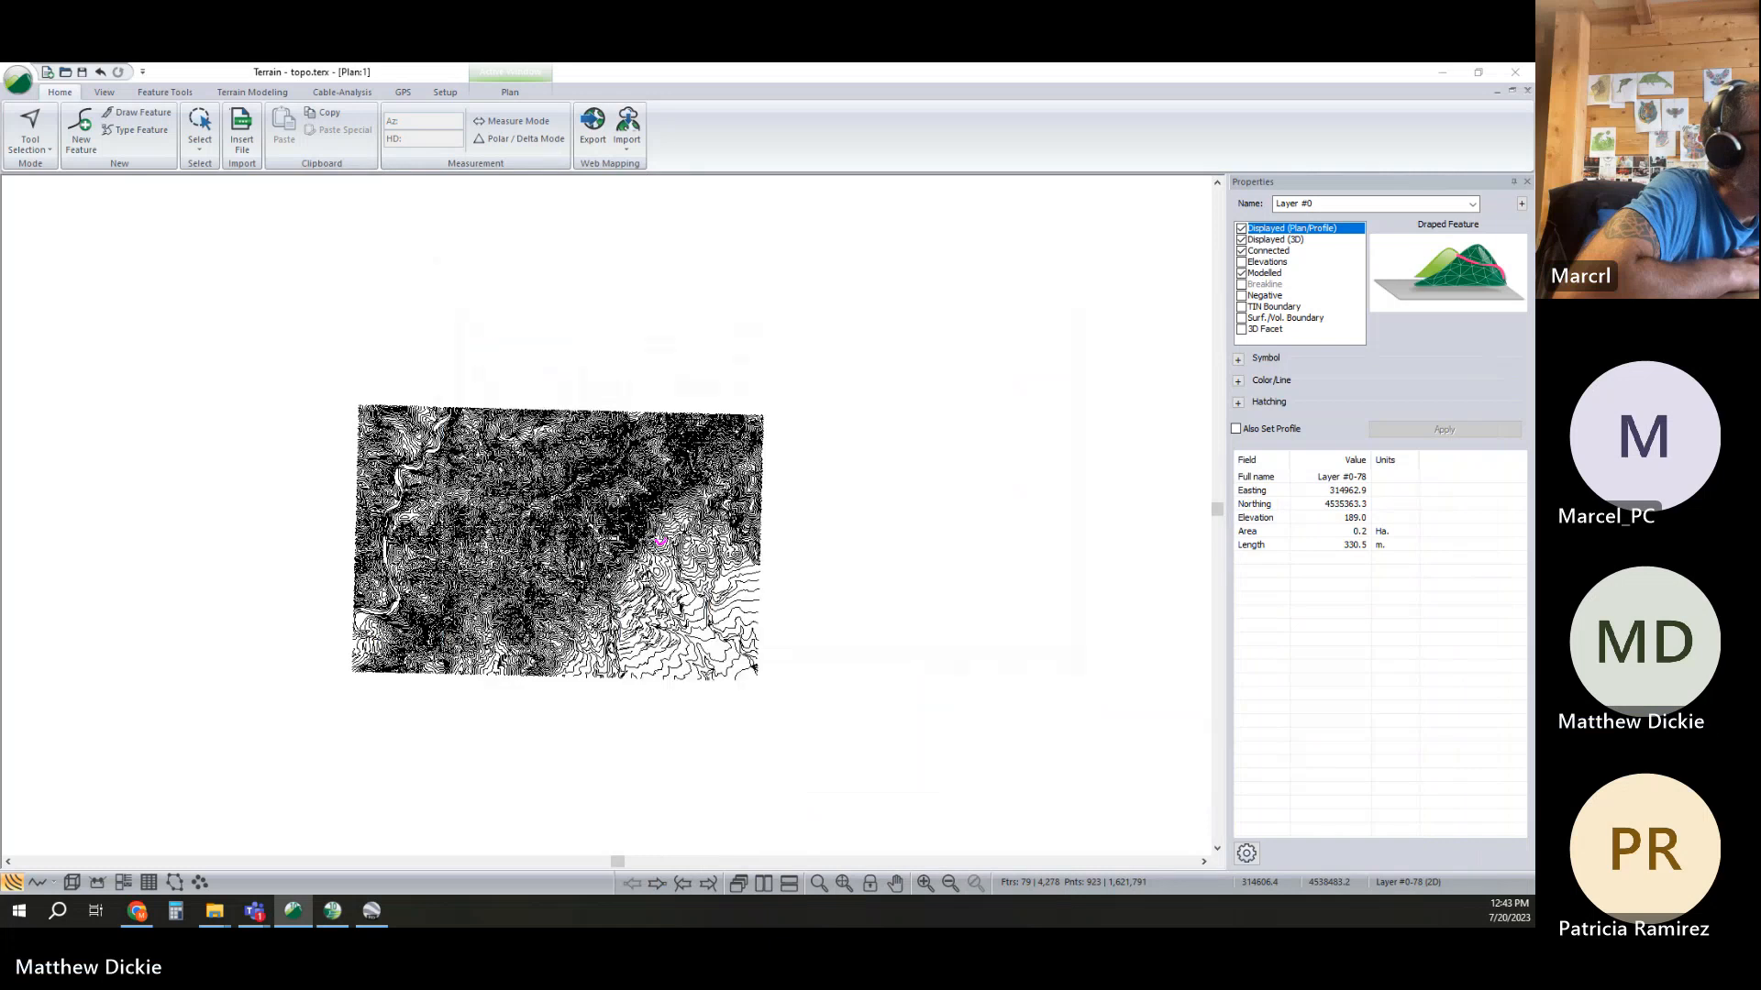
{"action": "left_click", "coordinate": [821, 527]}
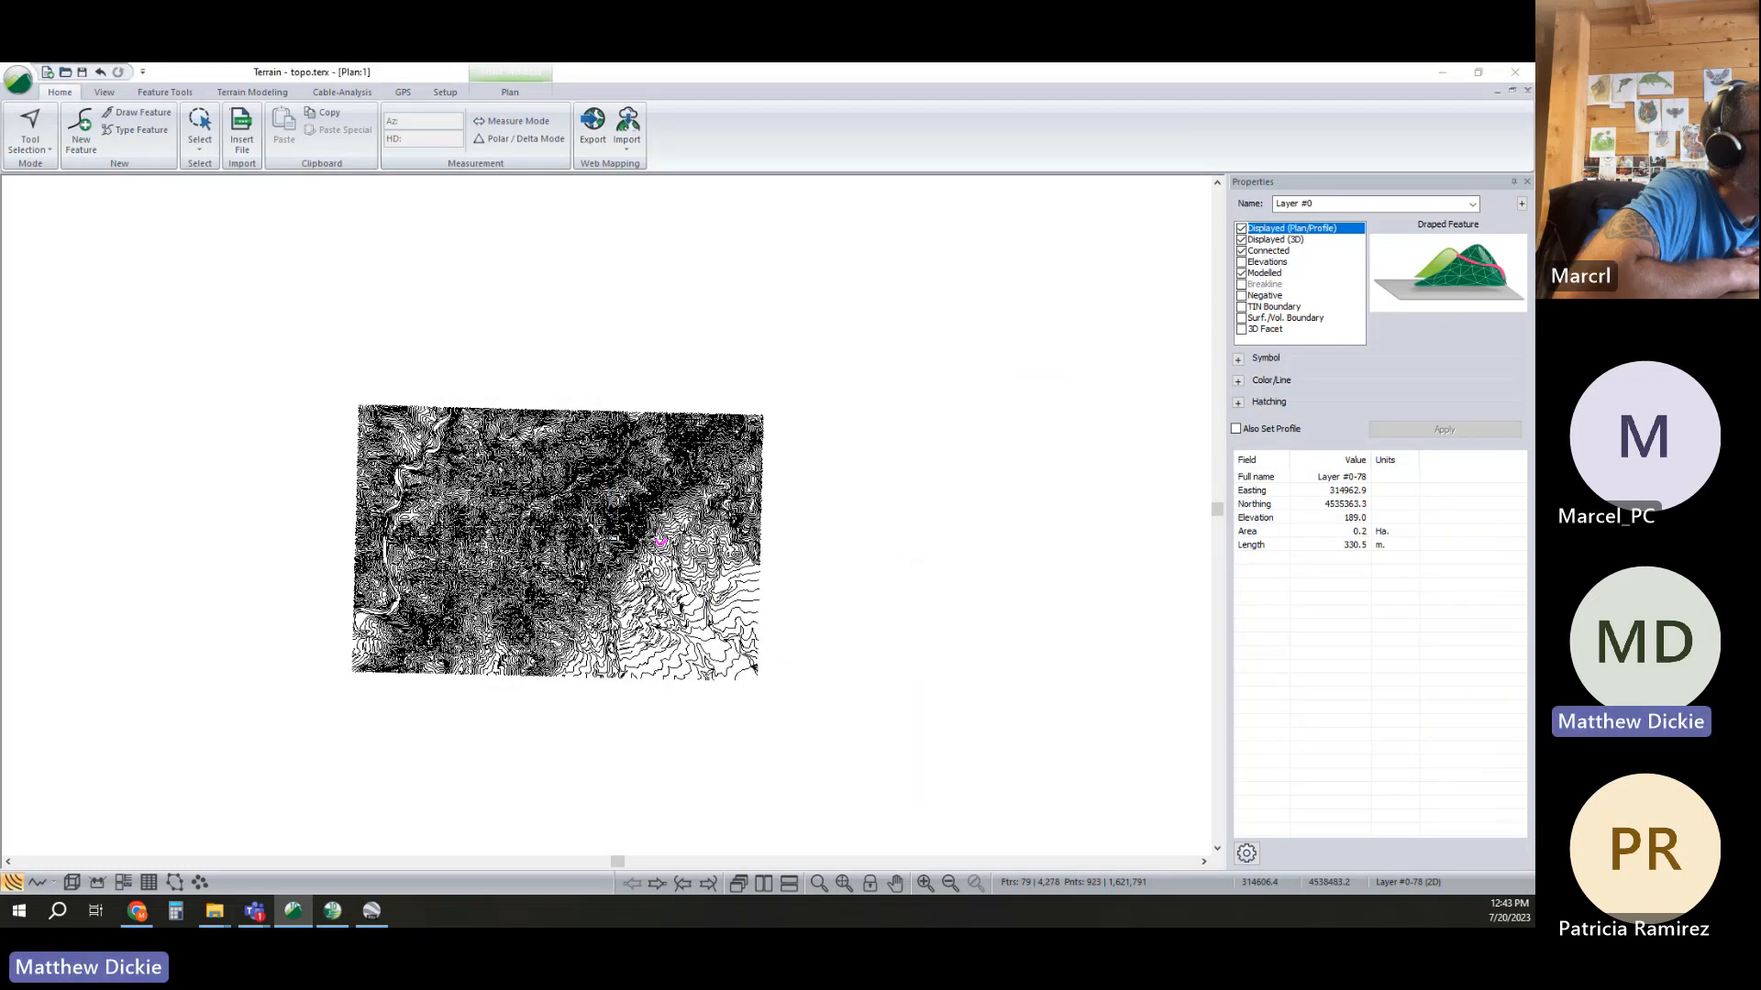
{"action": "left_click", "coordinate": [827, 521]}
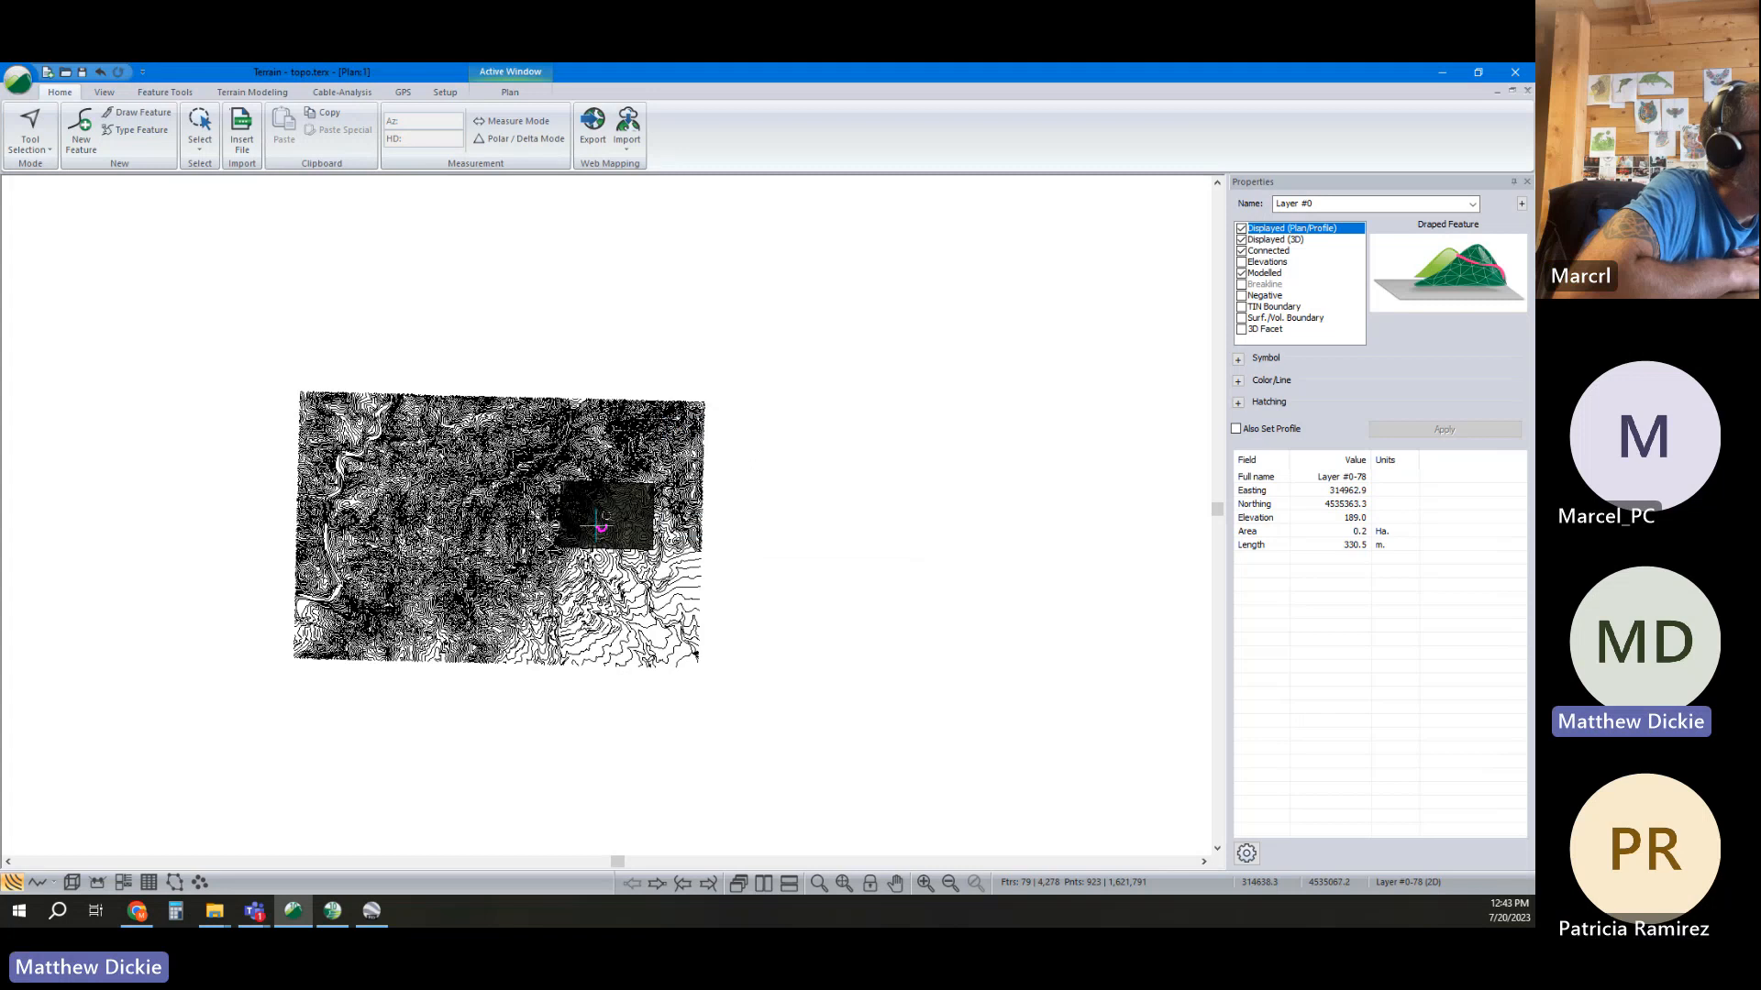
{"action": "scroll", "coordinate": [596, 522], "scroll_direction": "up", "scroll_amount": 1}
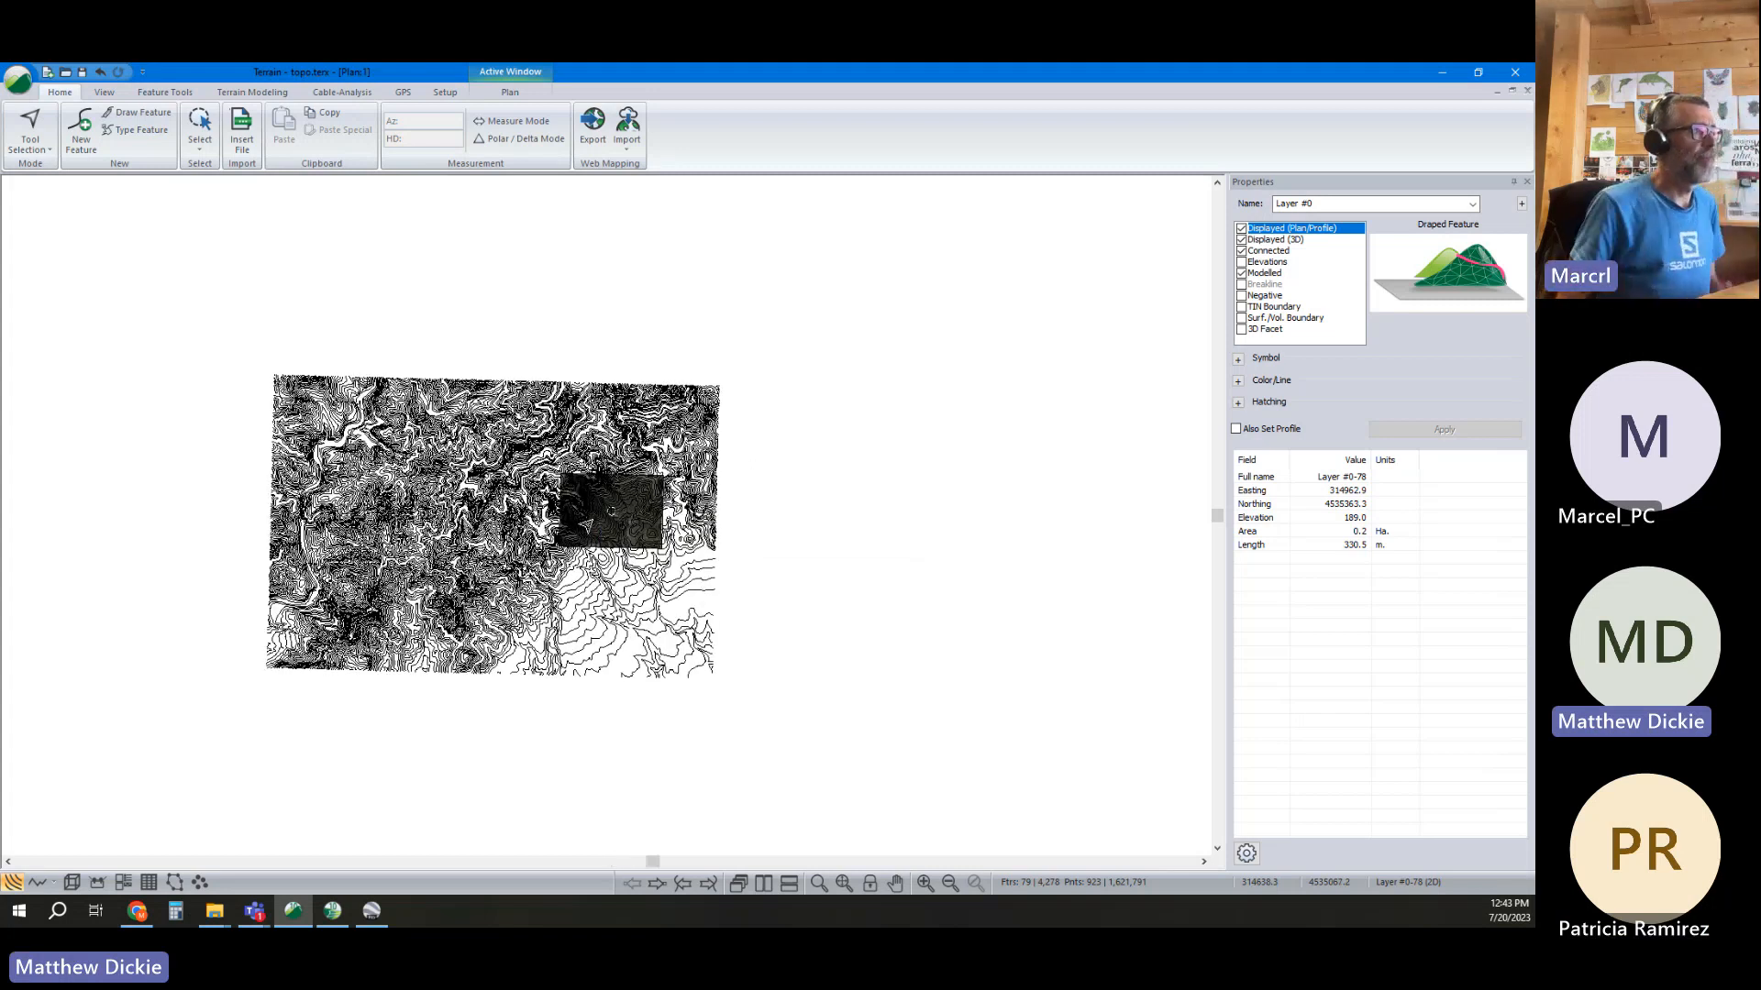
{"action": "scroll", "coordinate": [587, 527], "scroll_direction": "up", "scroll_amount": 5}
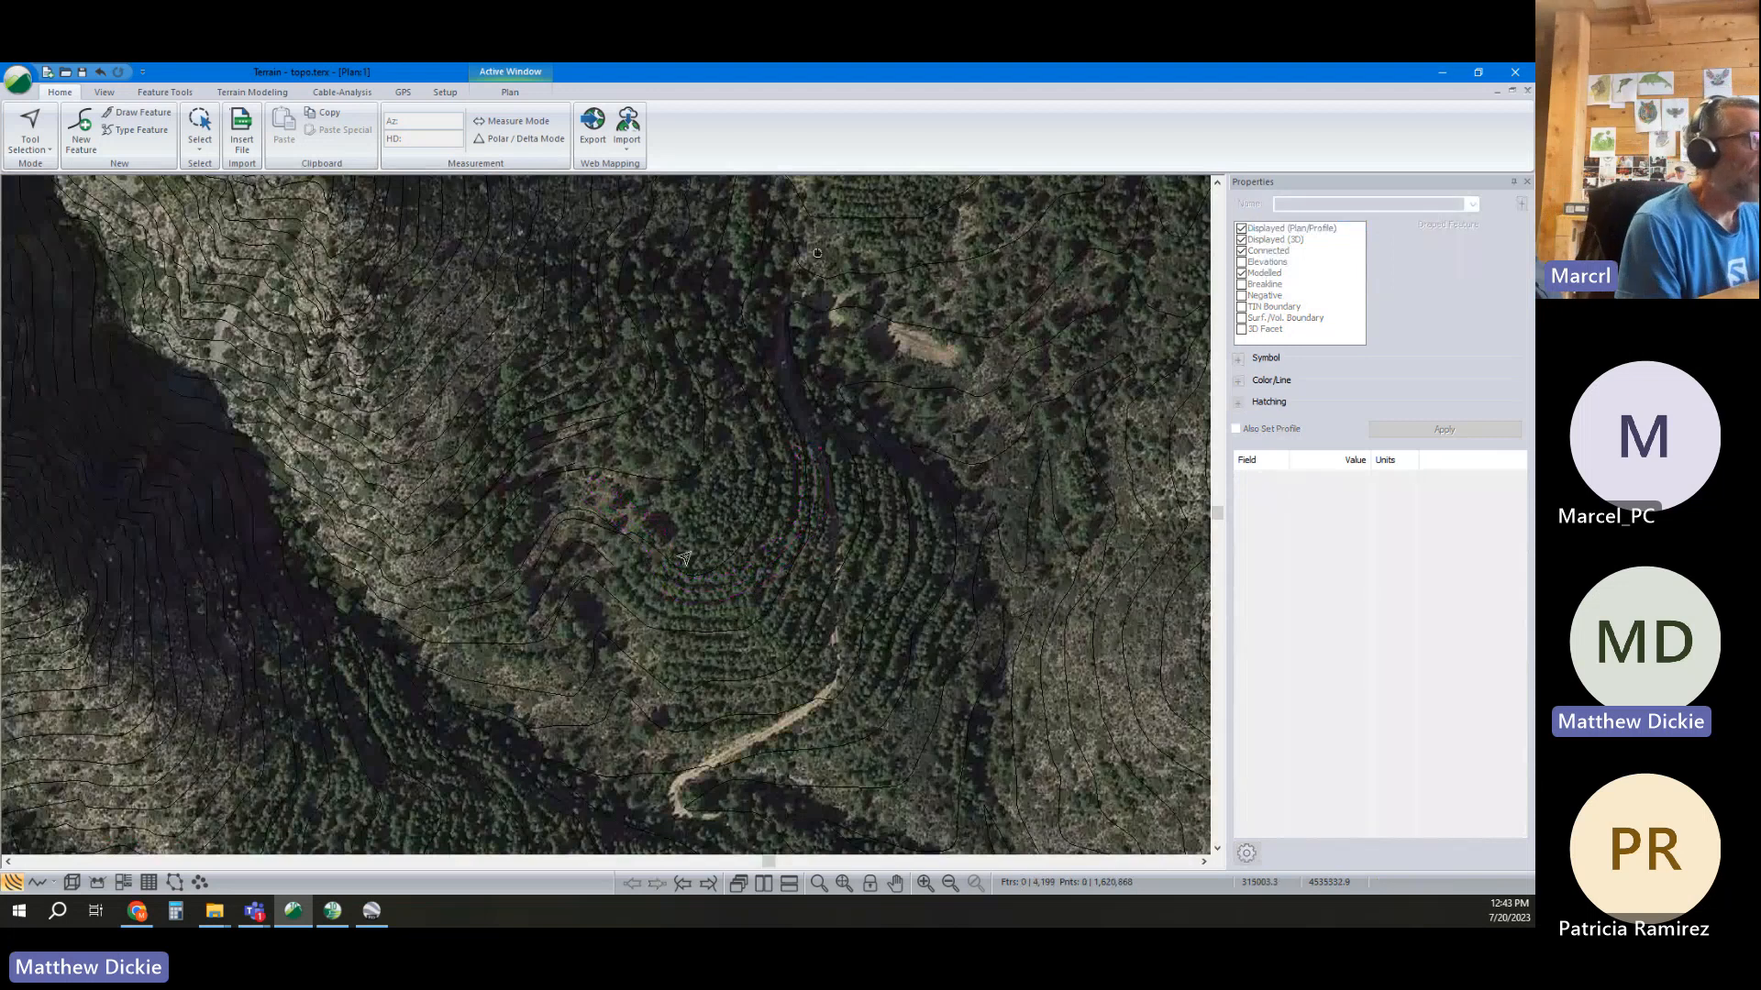
{"action": "mouse_move", "coordinate": [685, 558]}
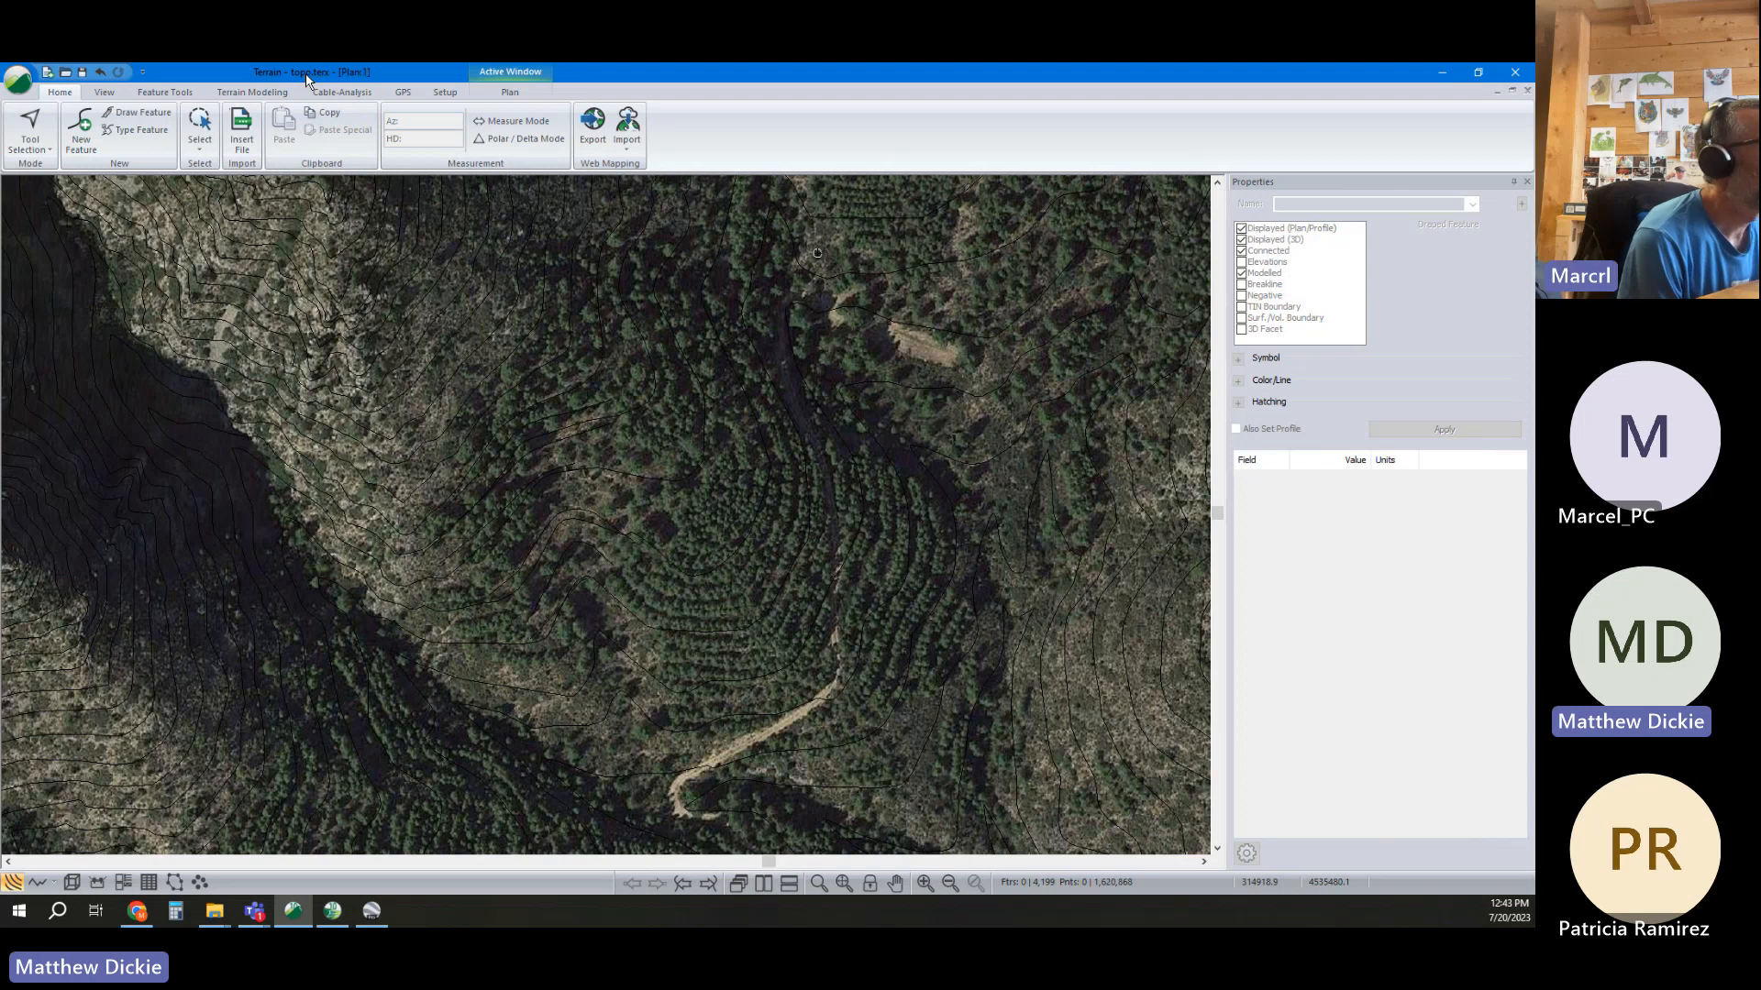
Minimize the open program windows, dismiss the Google Earth start-up tips, and launch another RoadEng10 Location session from the desktop
{"action": "left_click", "coordinate": [1444, 74]}
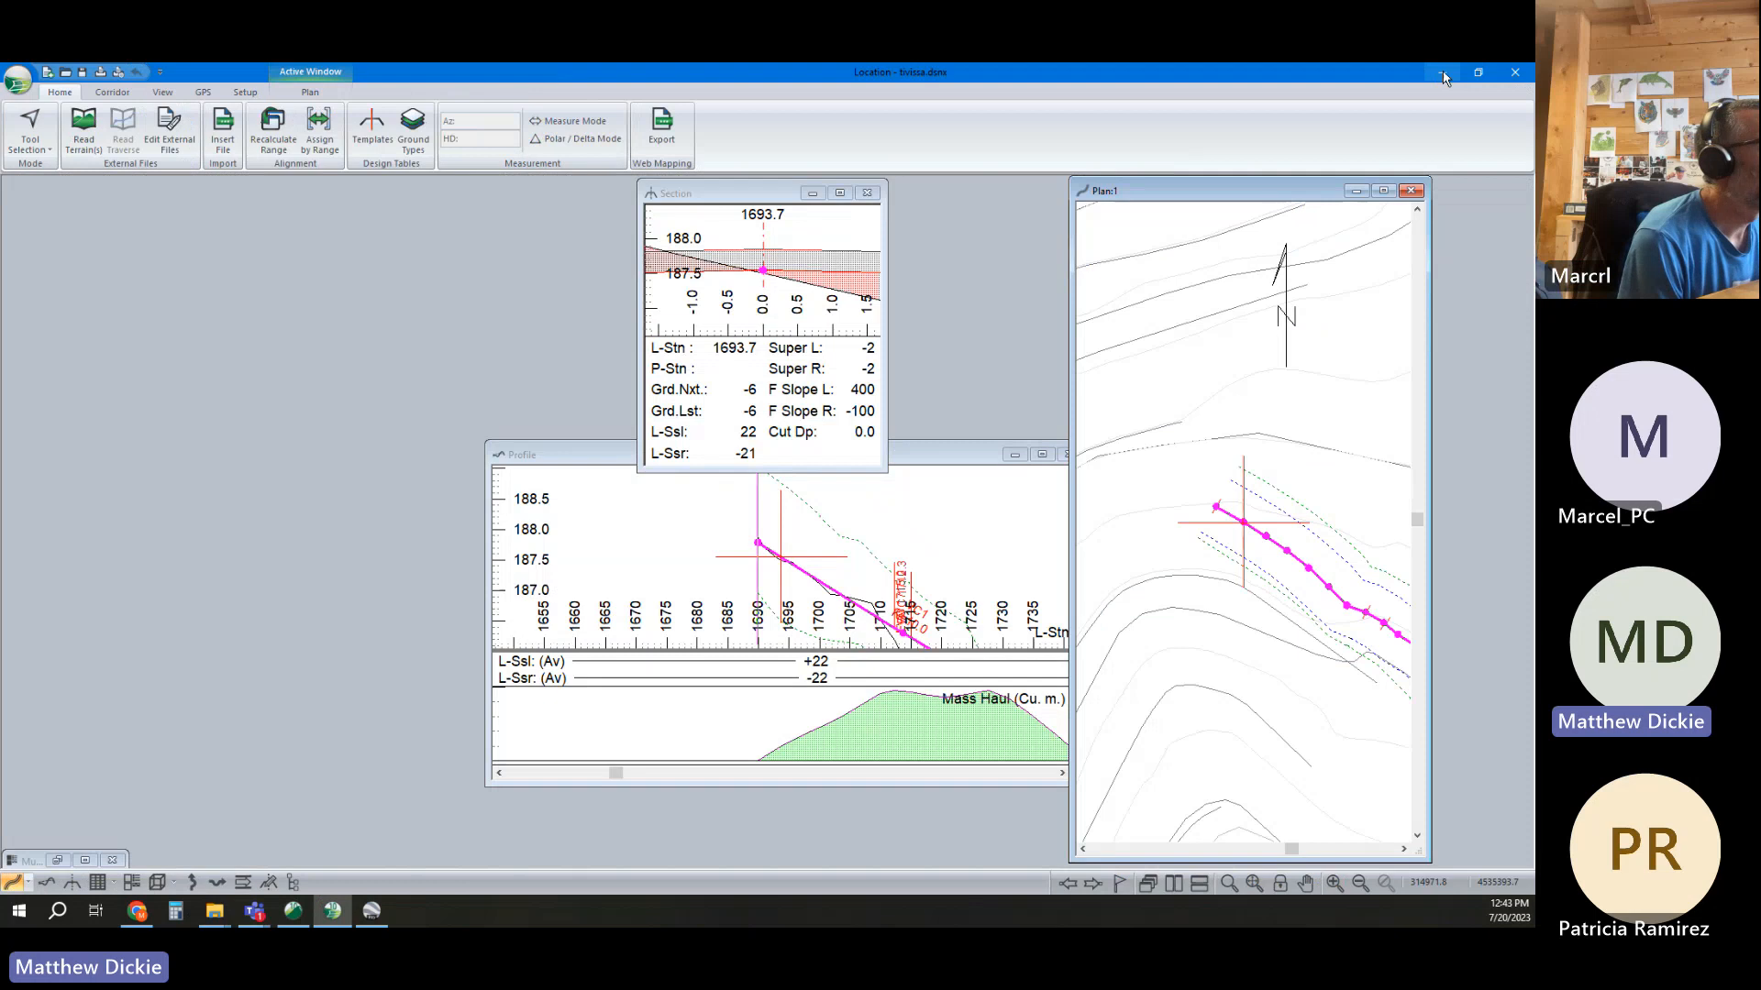
{"action": "left_click", "coordinate": [1442, 73]}
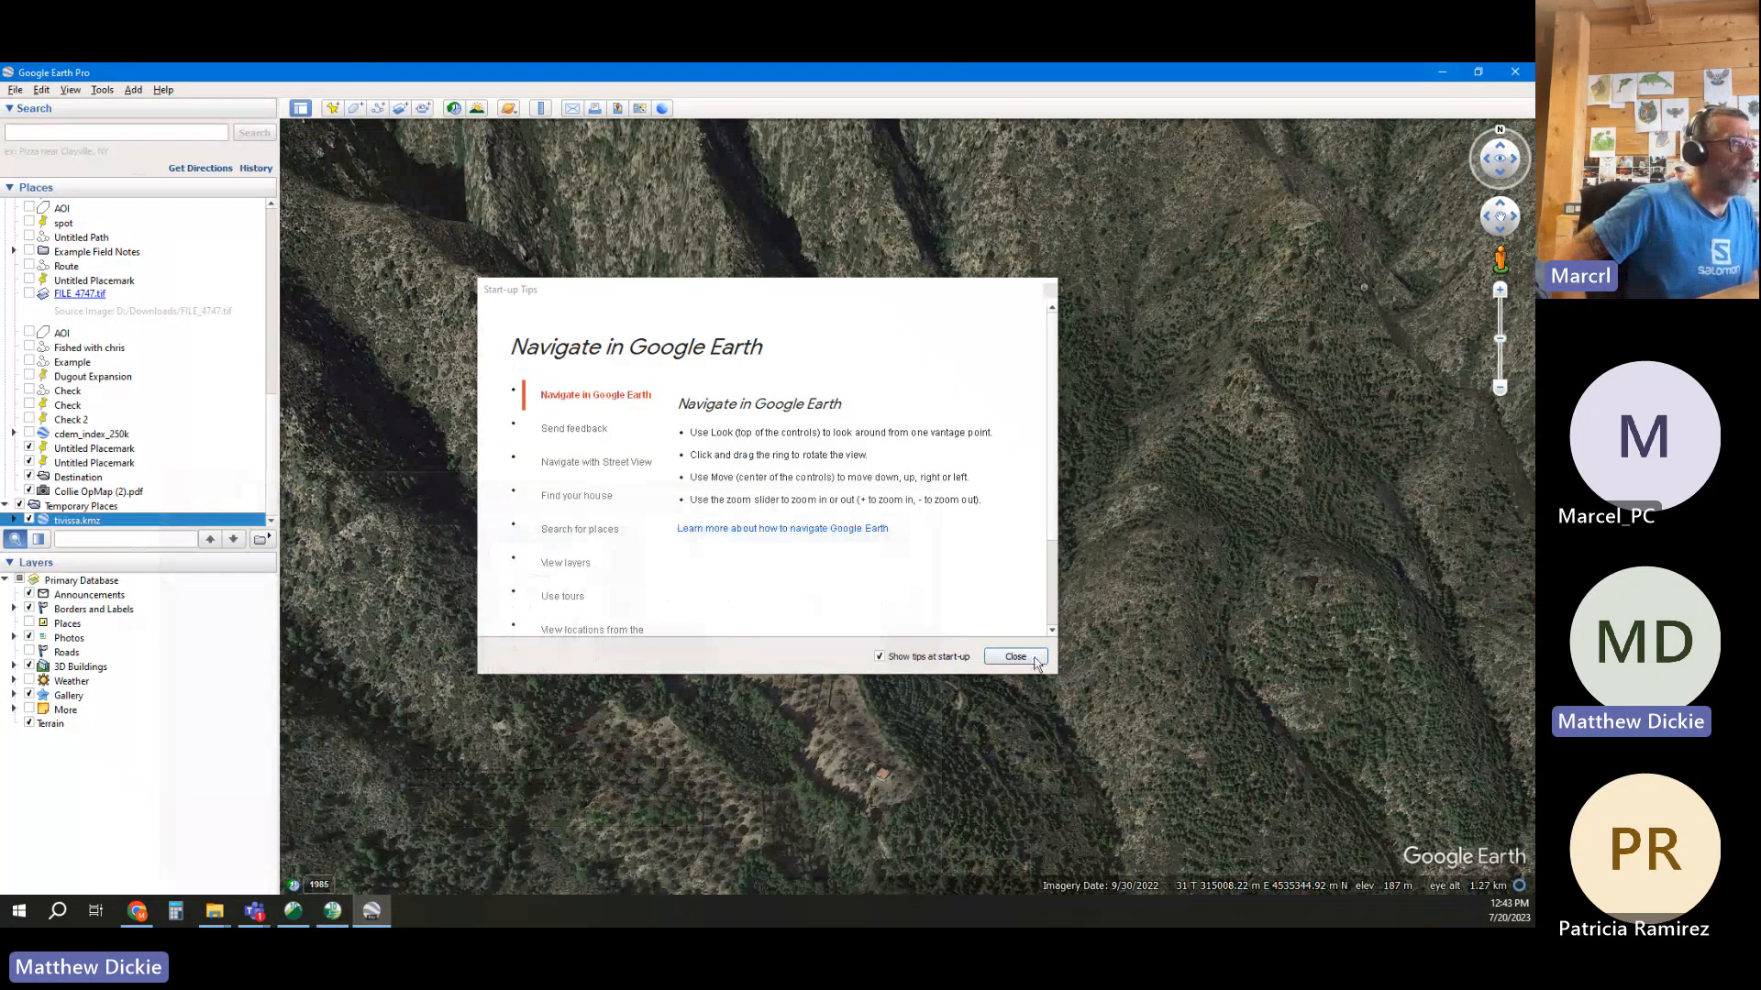
{"action": "left_click", "coordinate": [1034, 664]}
{"action": "left_click", "coordinate": [1442, 72]}
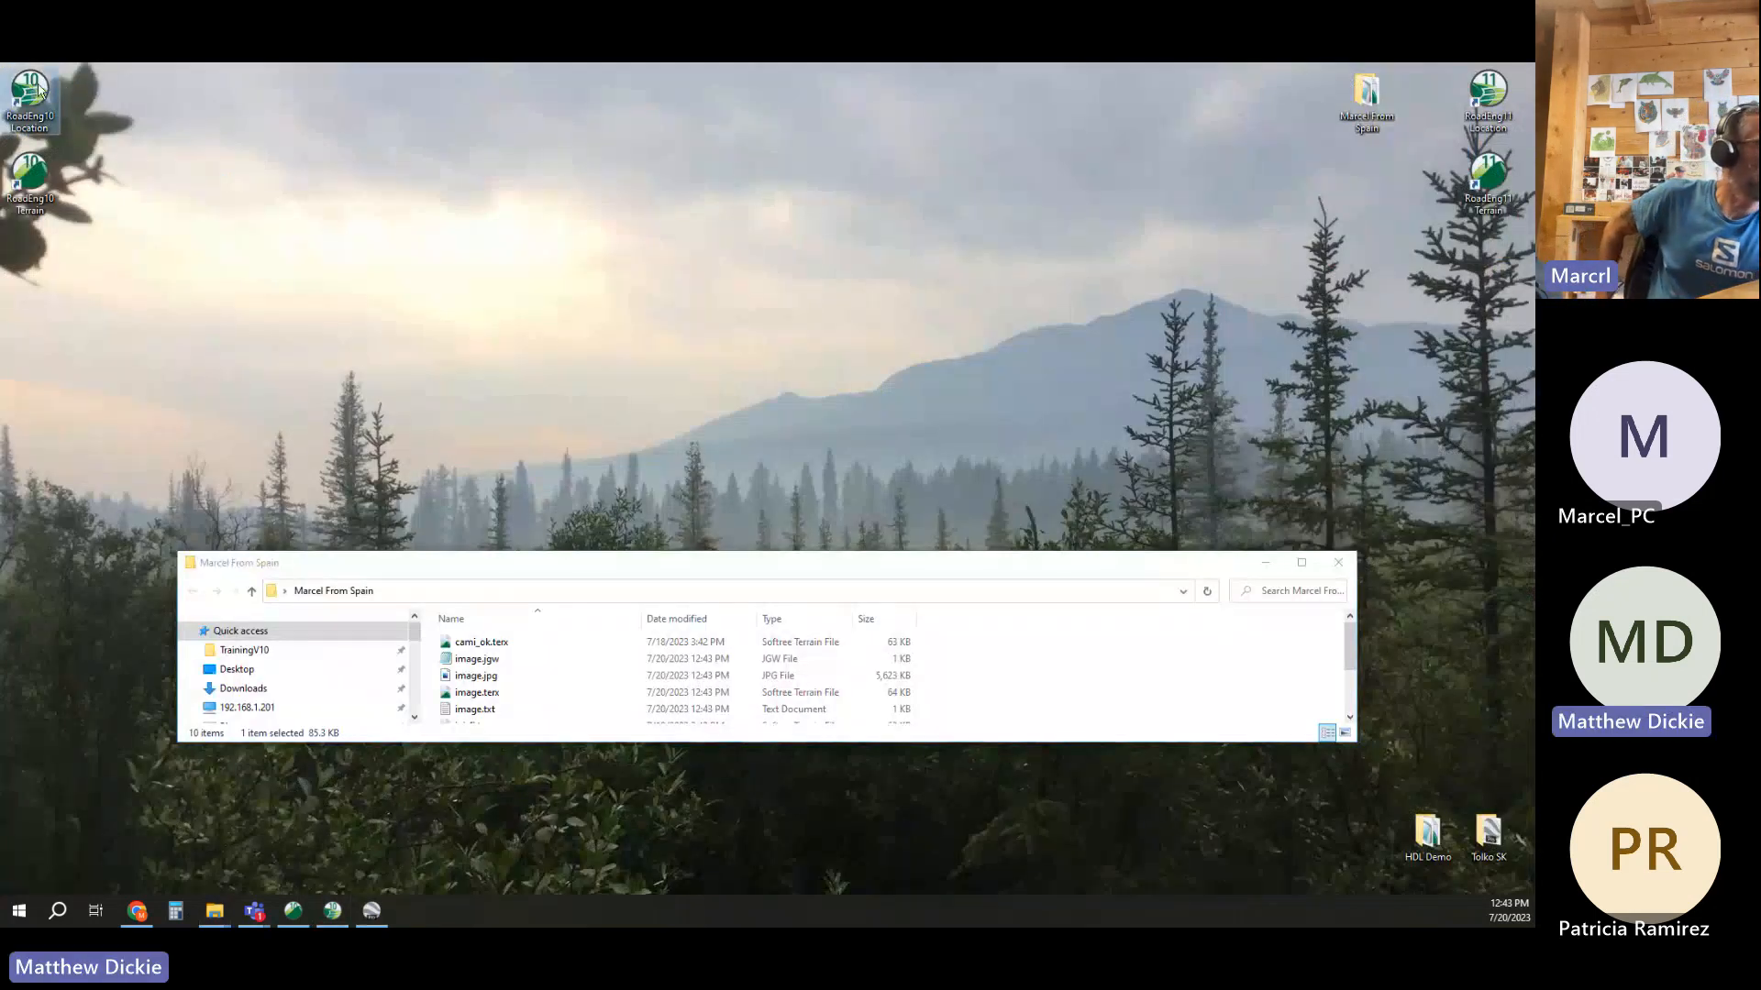
{"action": "double_click", "coordinate": [30, 92]}
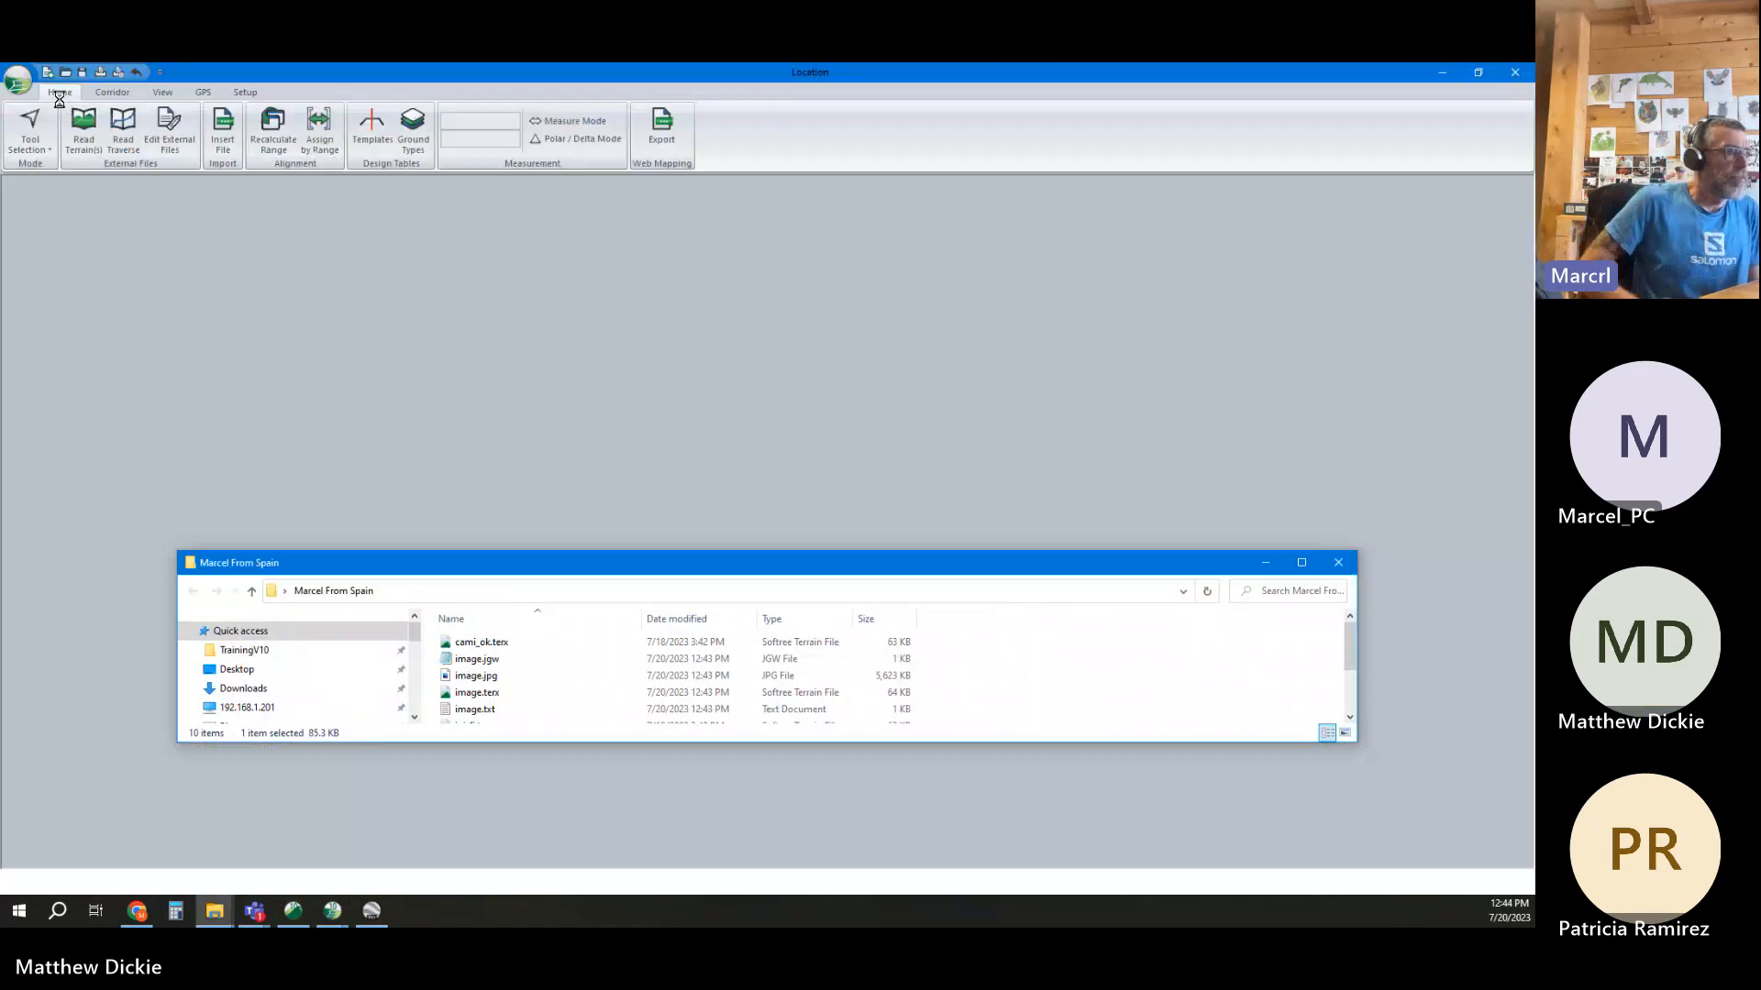
Start a new location design based on the topo.terx terrain from the supplied project folder on the Desktop
{"action": "left_click", "coordinate": [15, 80]}
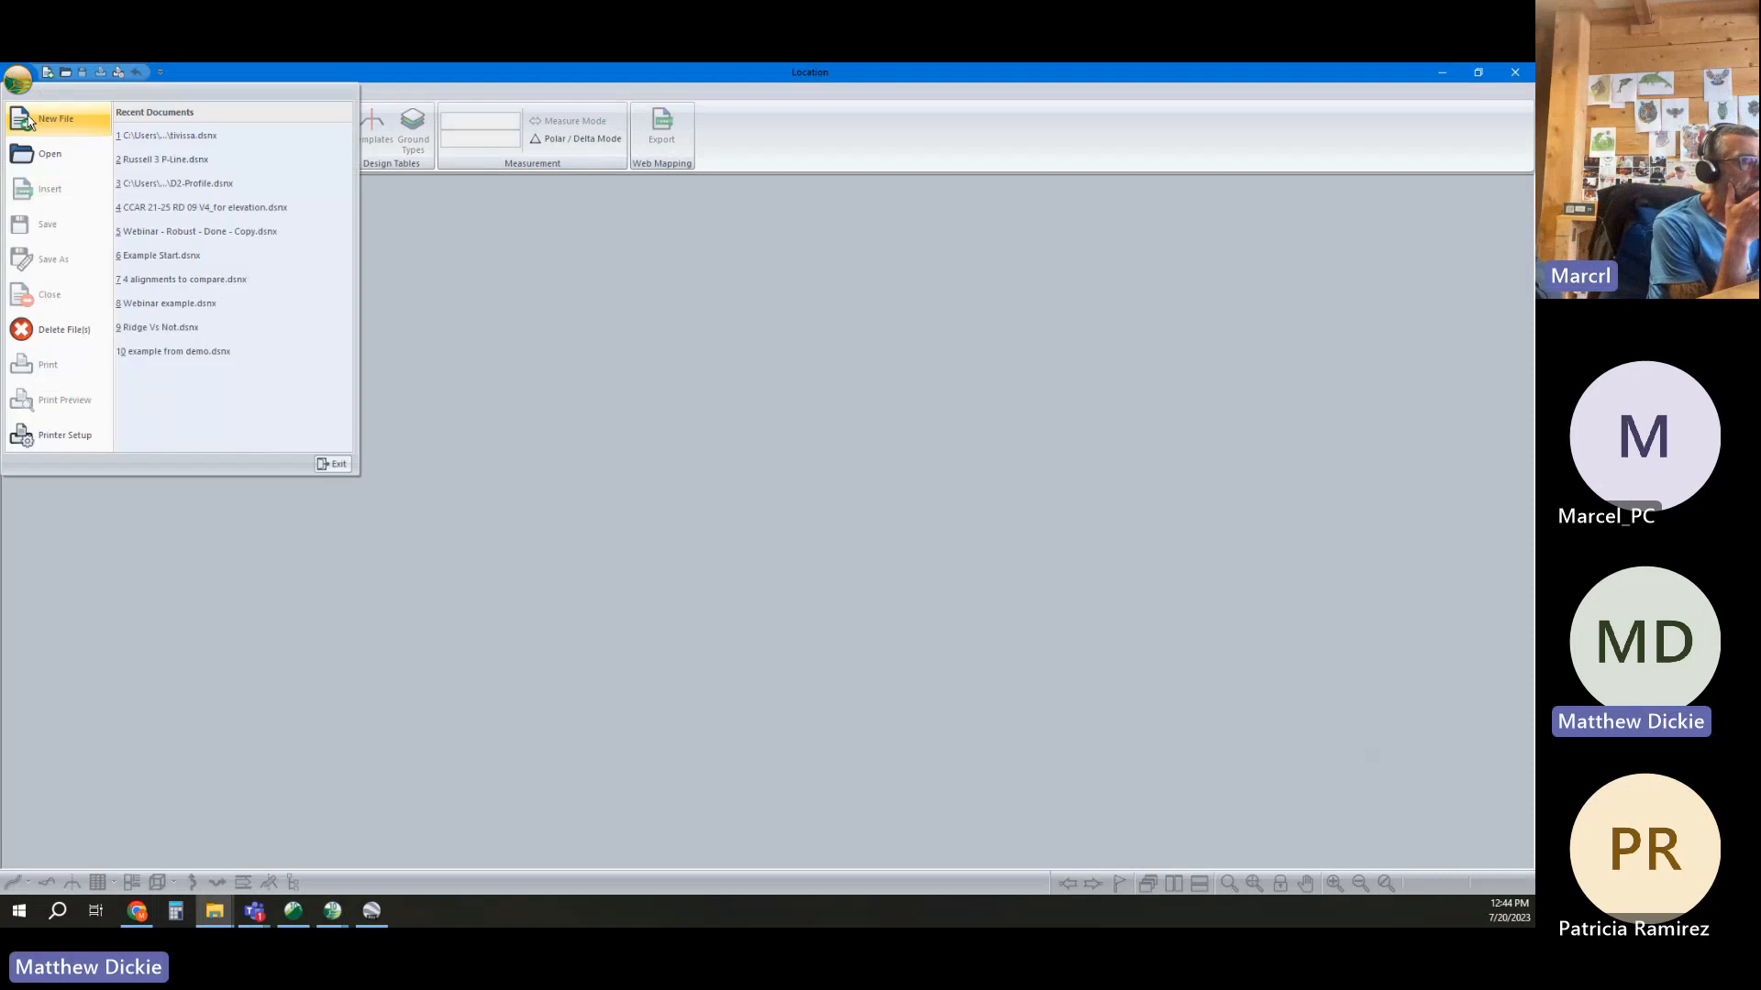
{"action": "left_click", "coordinate": [34, 125]}
{"action": "left_click", "coordinate": [825, 434]}
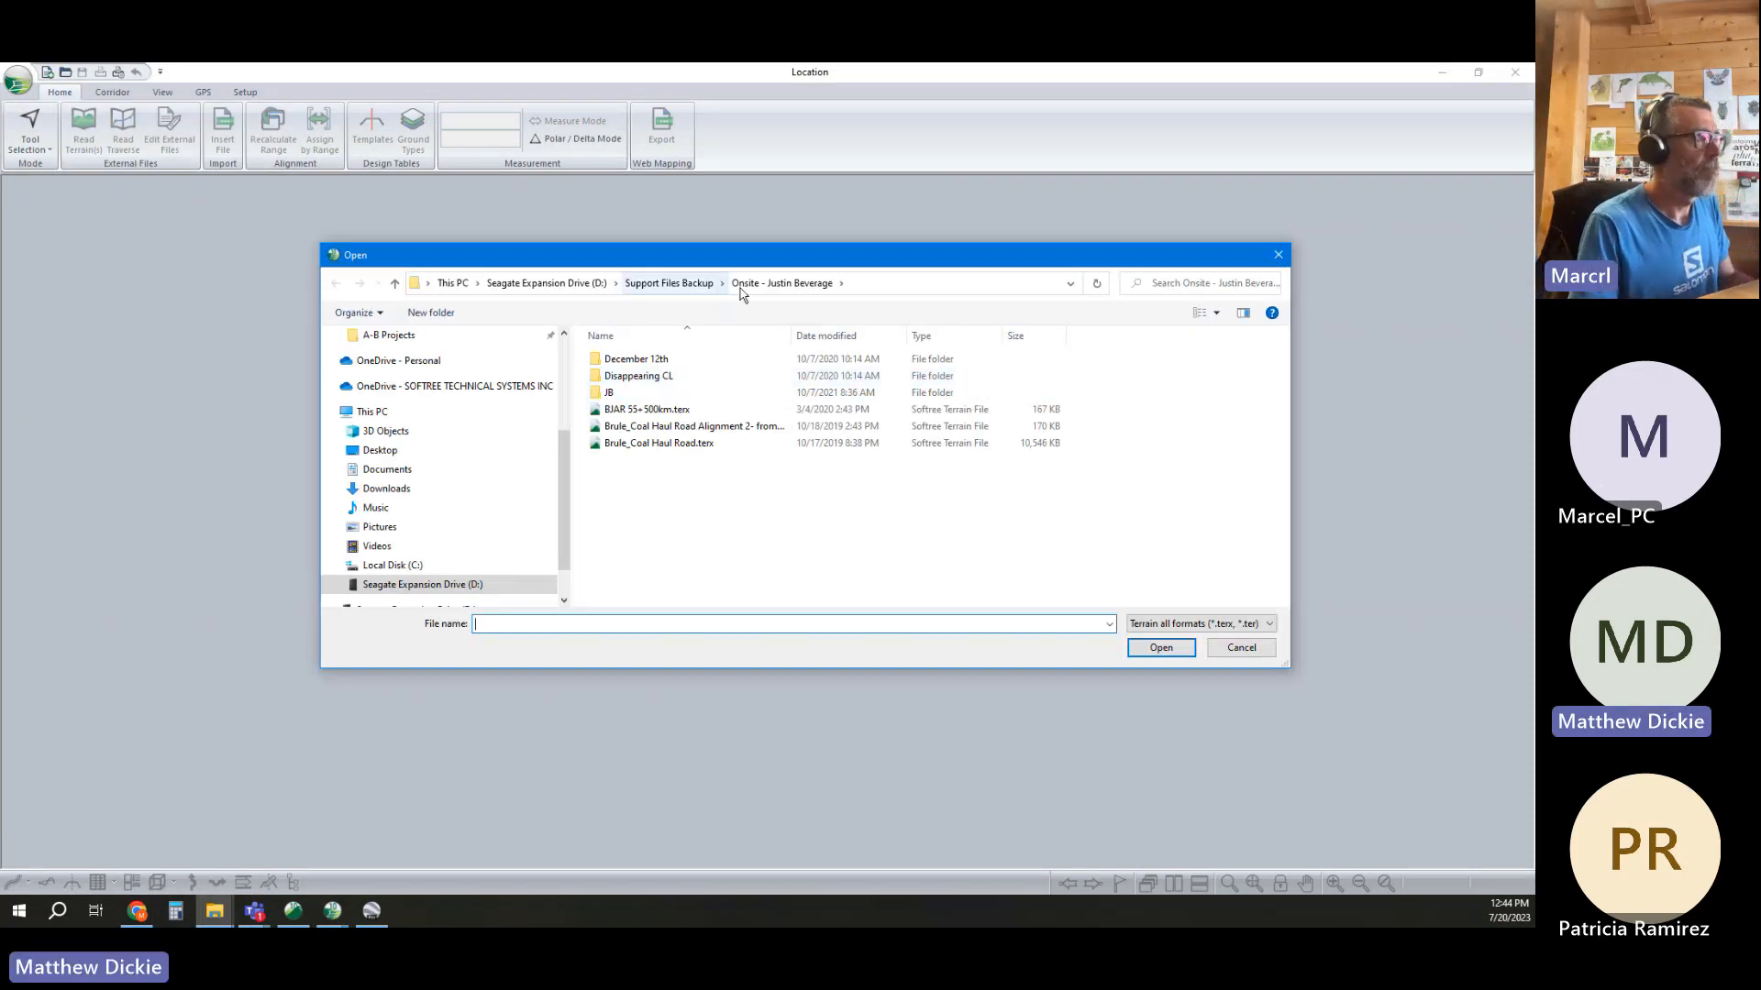
{"action": "left_click", "coordinate": [669, 283]}
{"action": "left_click", "coordinate": [550, 284]}
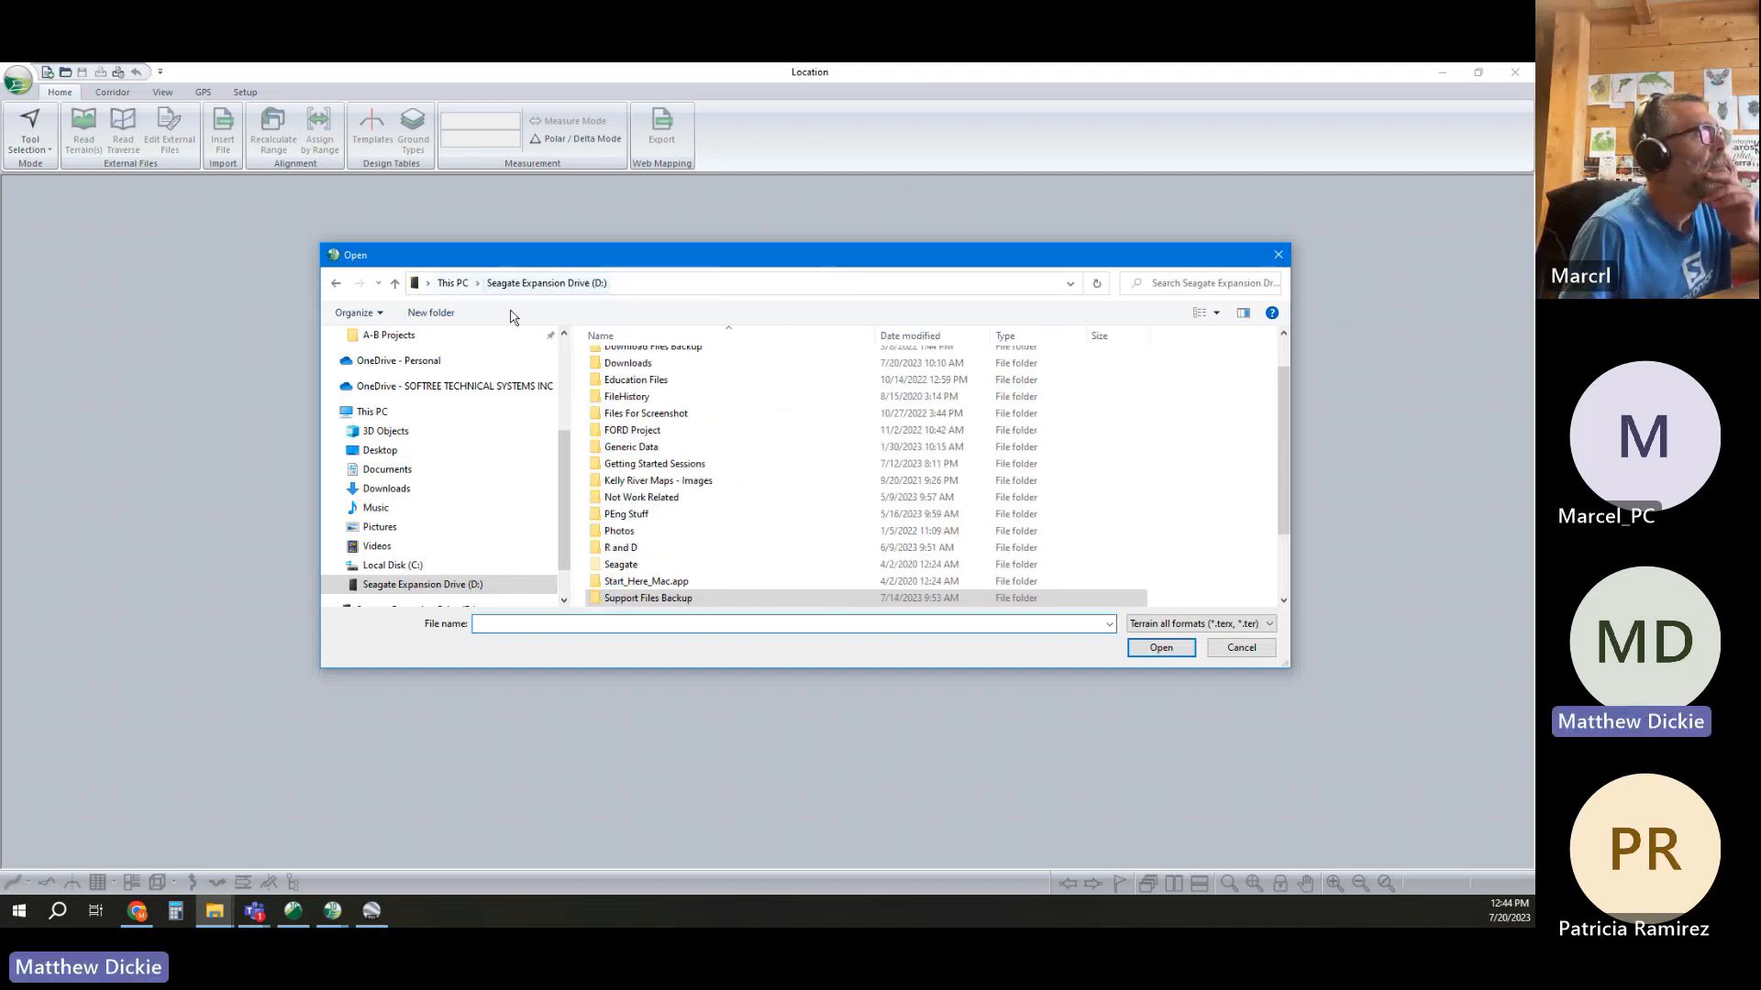
{"action": "left_click", "coordinate": [379, 450]}
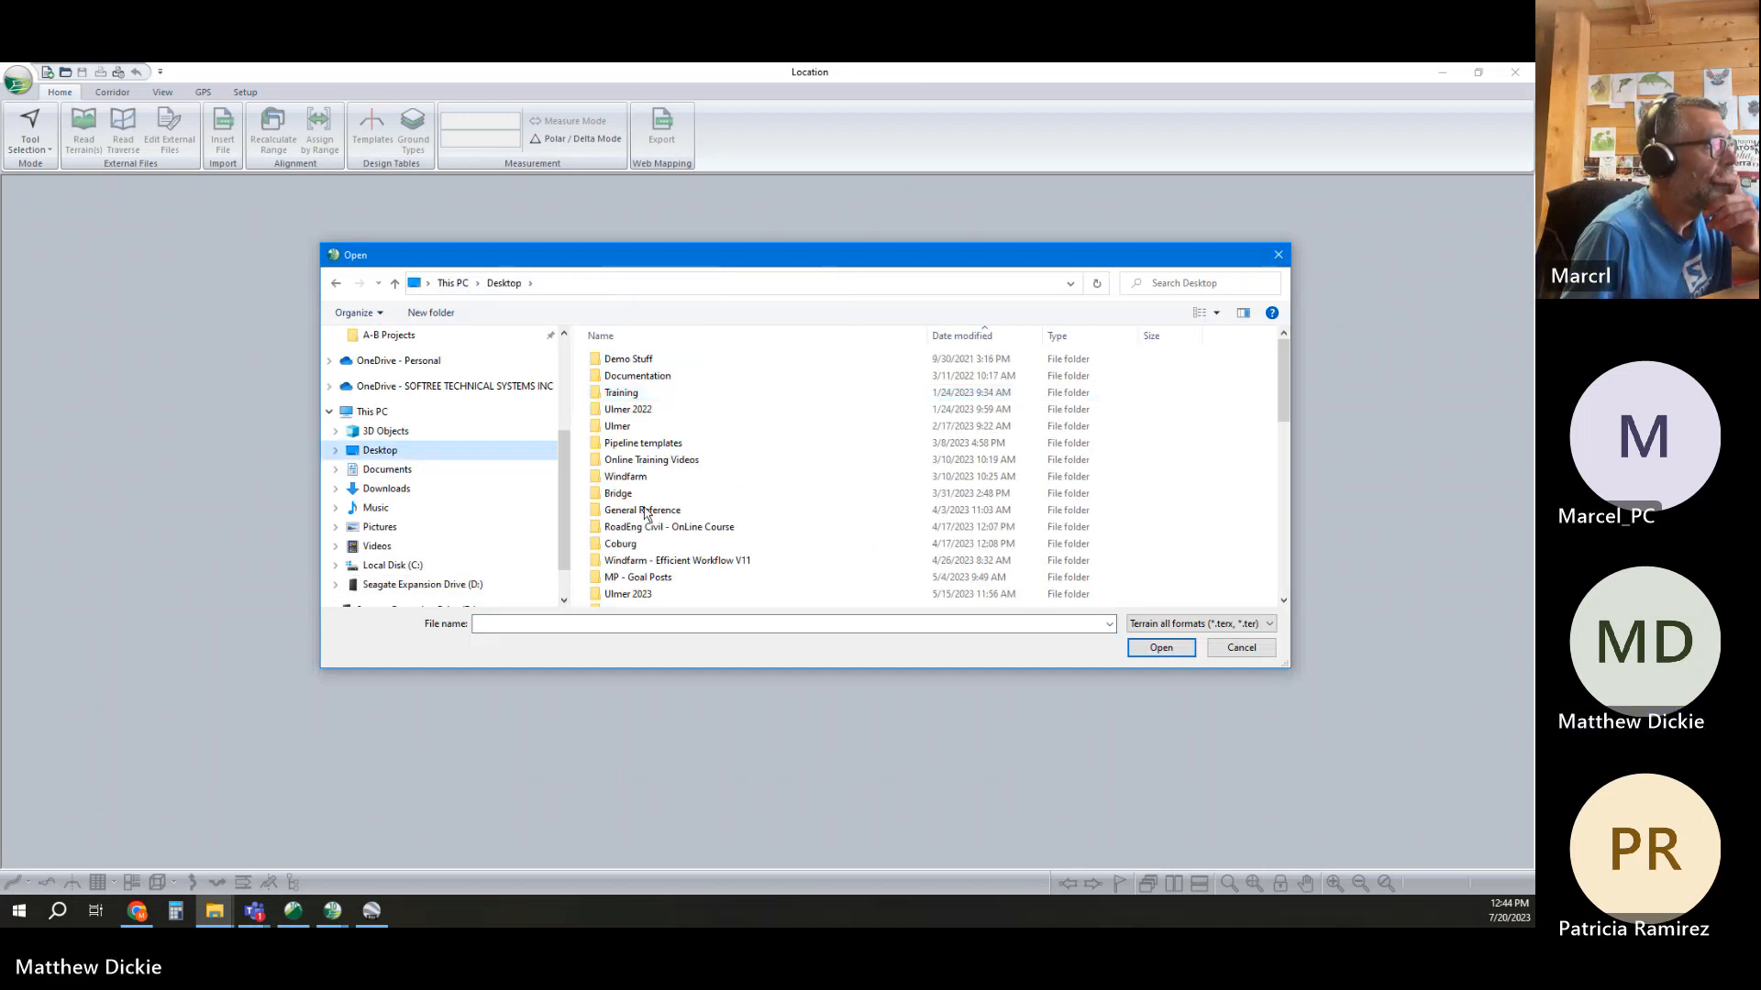
{"action": "scroll", "coordinate": [648, 477], "scroll_direction": "down", "scroll_amount": 10}
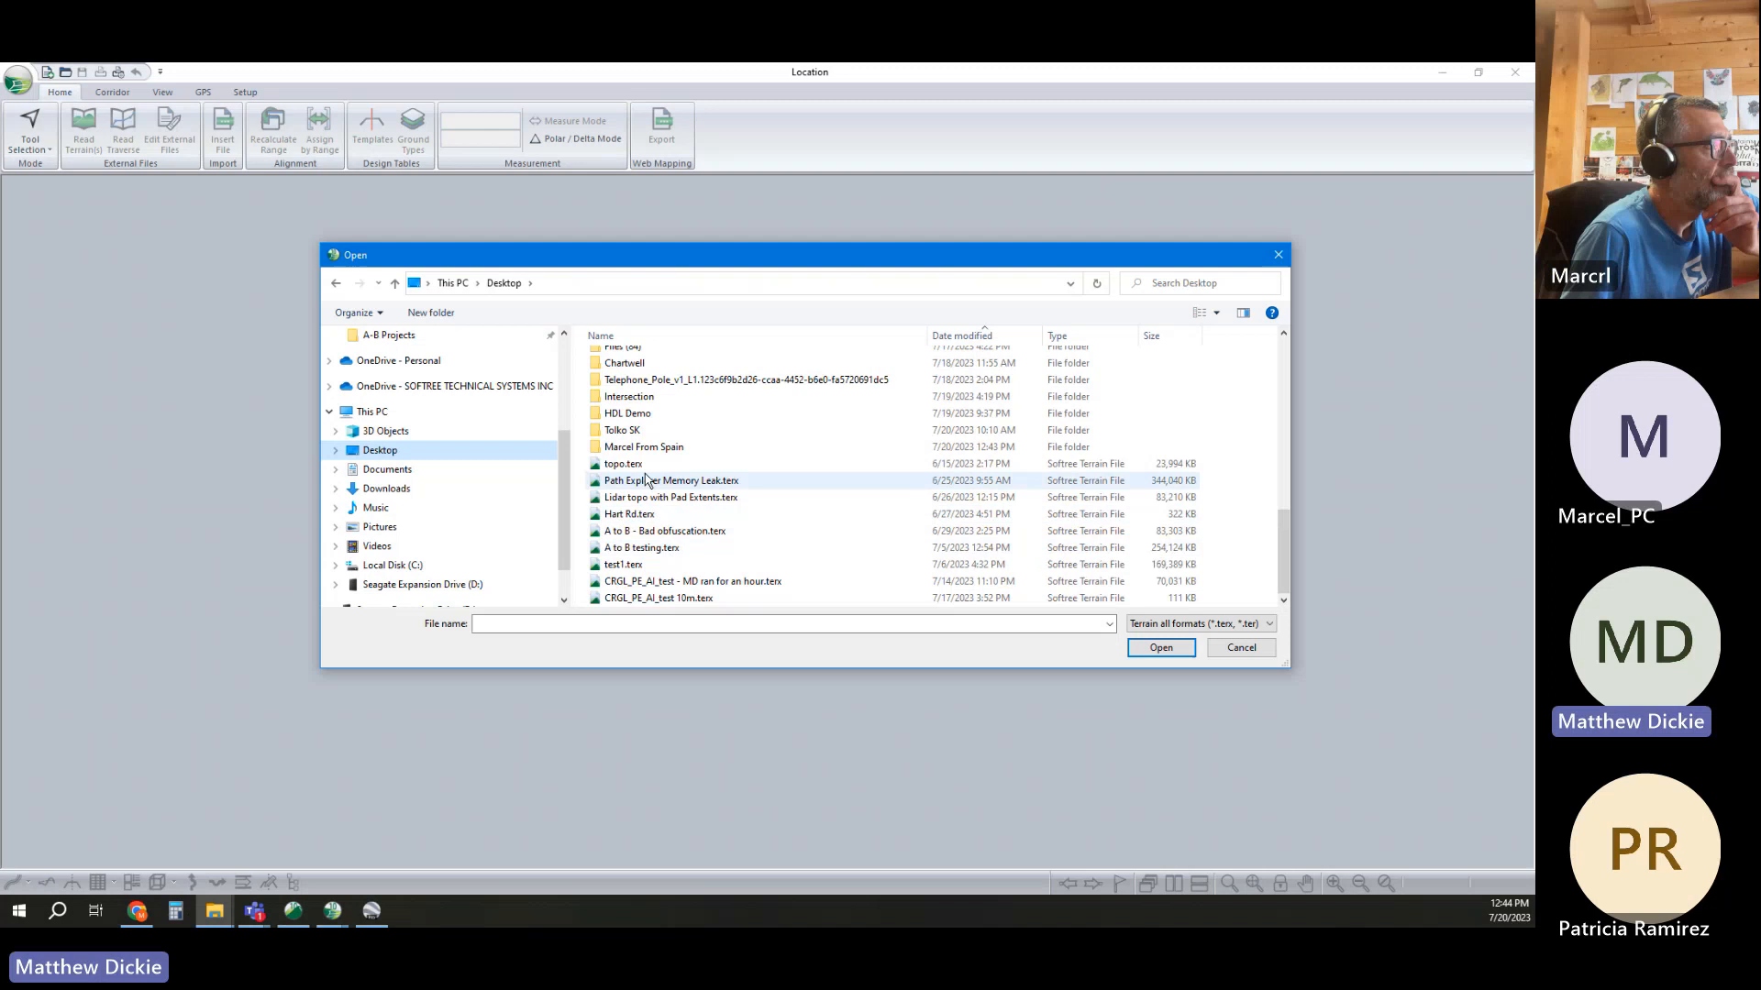
{"action": "double_click", "coordinate": [644, 447]}
{"action": "left_click", "coordinate": [626, 410]}
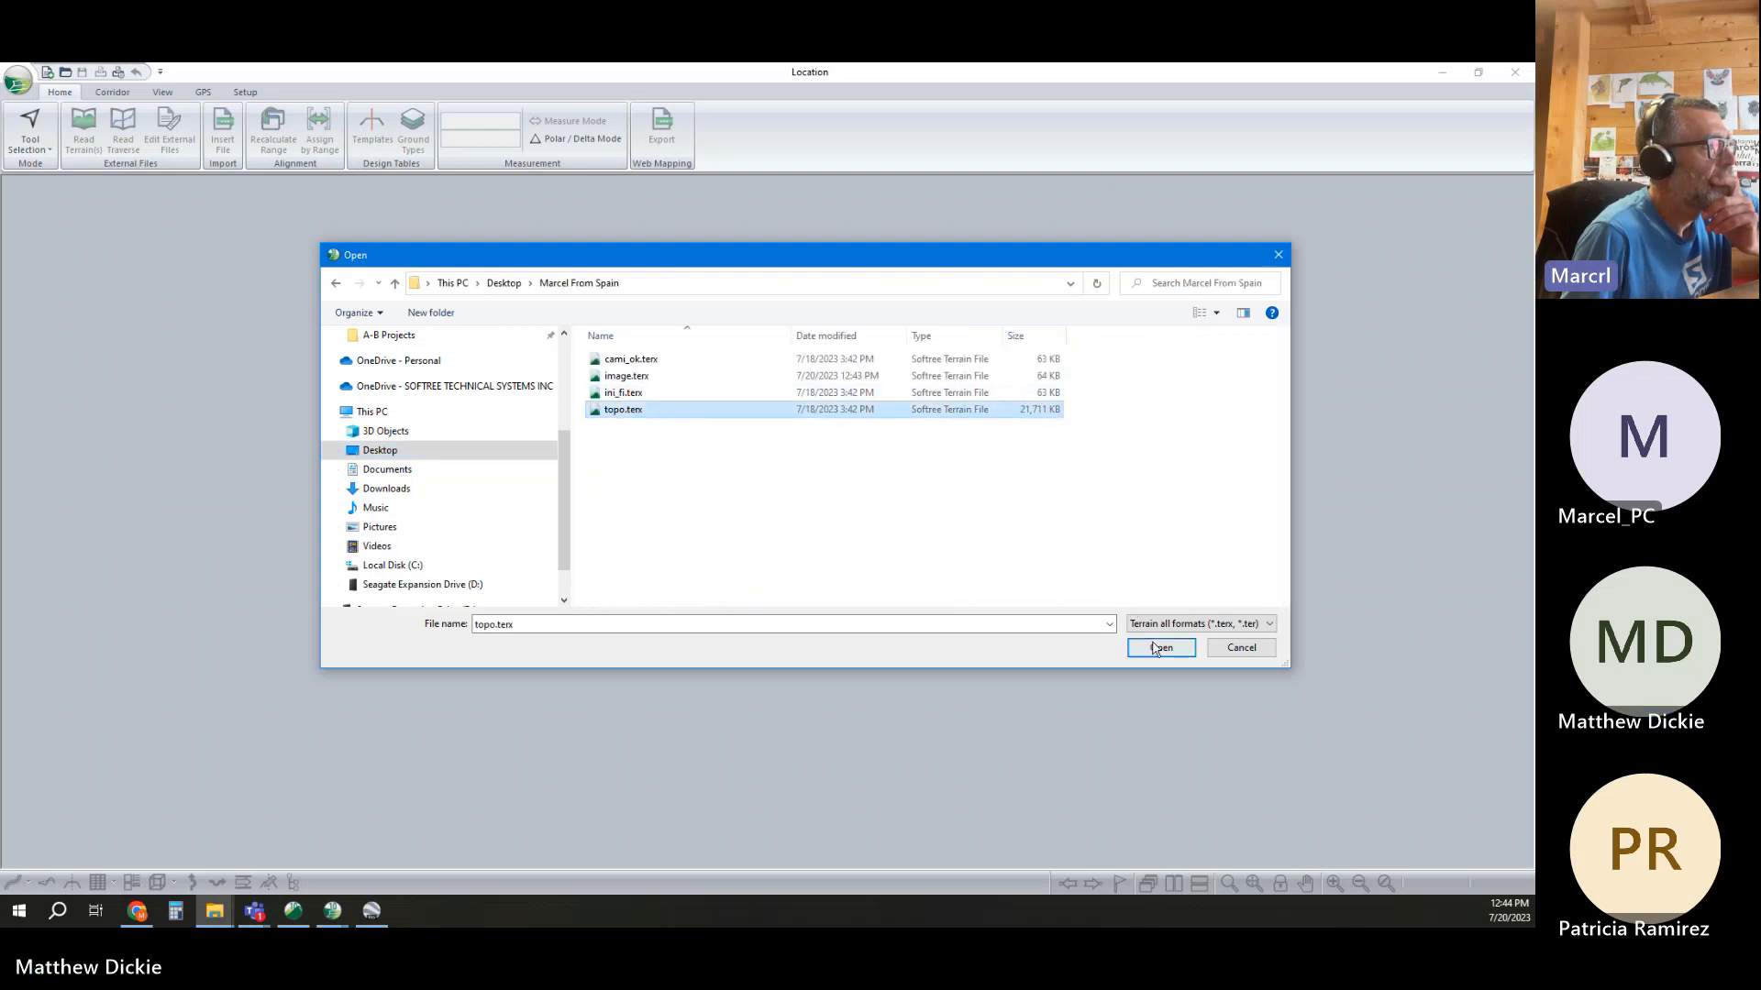
{"action": "left_click", "coordinate": [1157, 648]}
{"action": "left_click", "coordinate": [873, 585]}
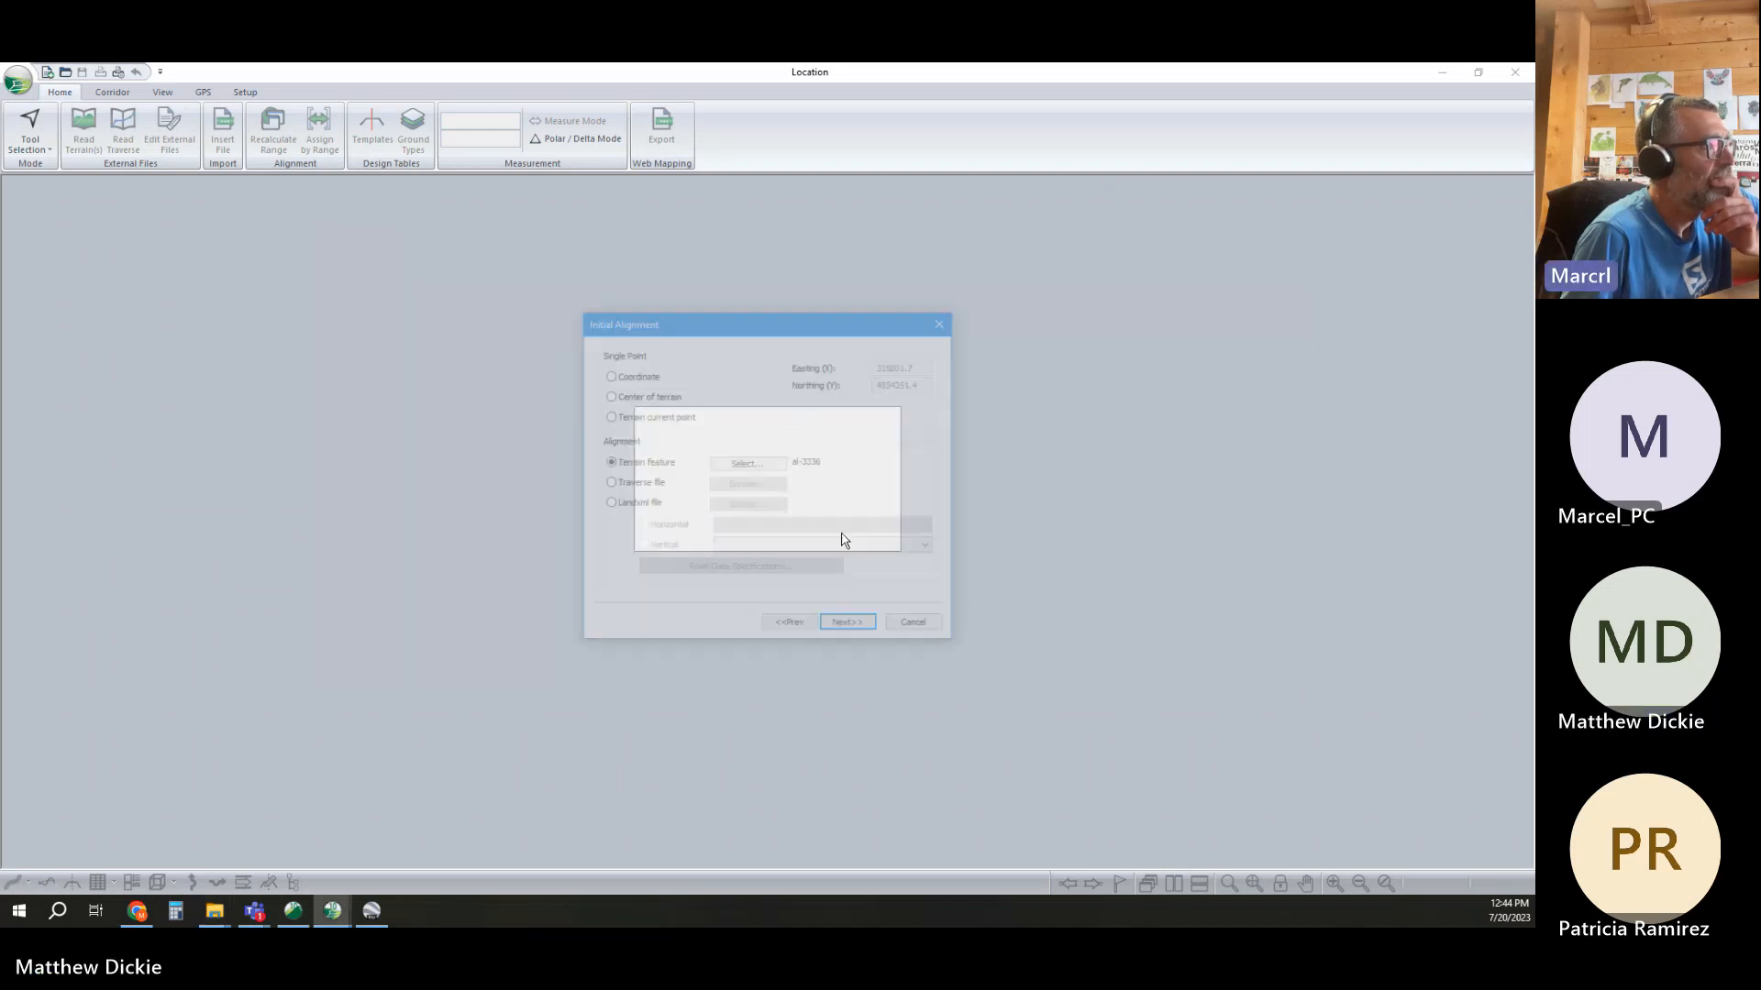
Set the initial alignment to the center of terrain and create the design with the default standard template
{"action": "left_click", "coordinate": [608, 395]}
{"action": "left_click", "coordinate": [868, 629]}
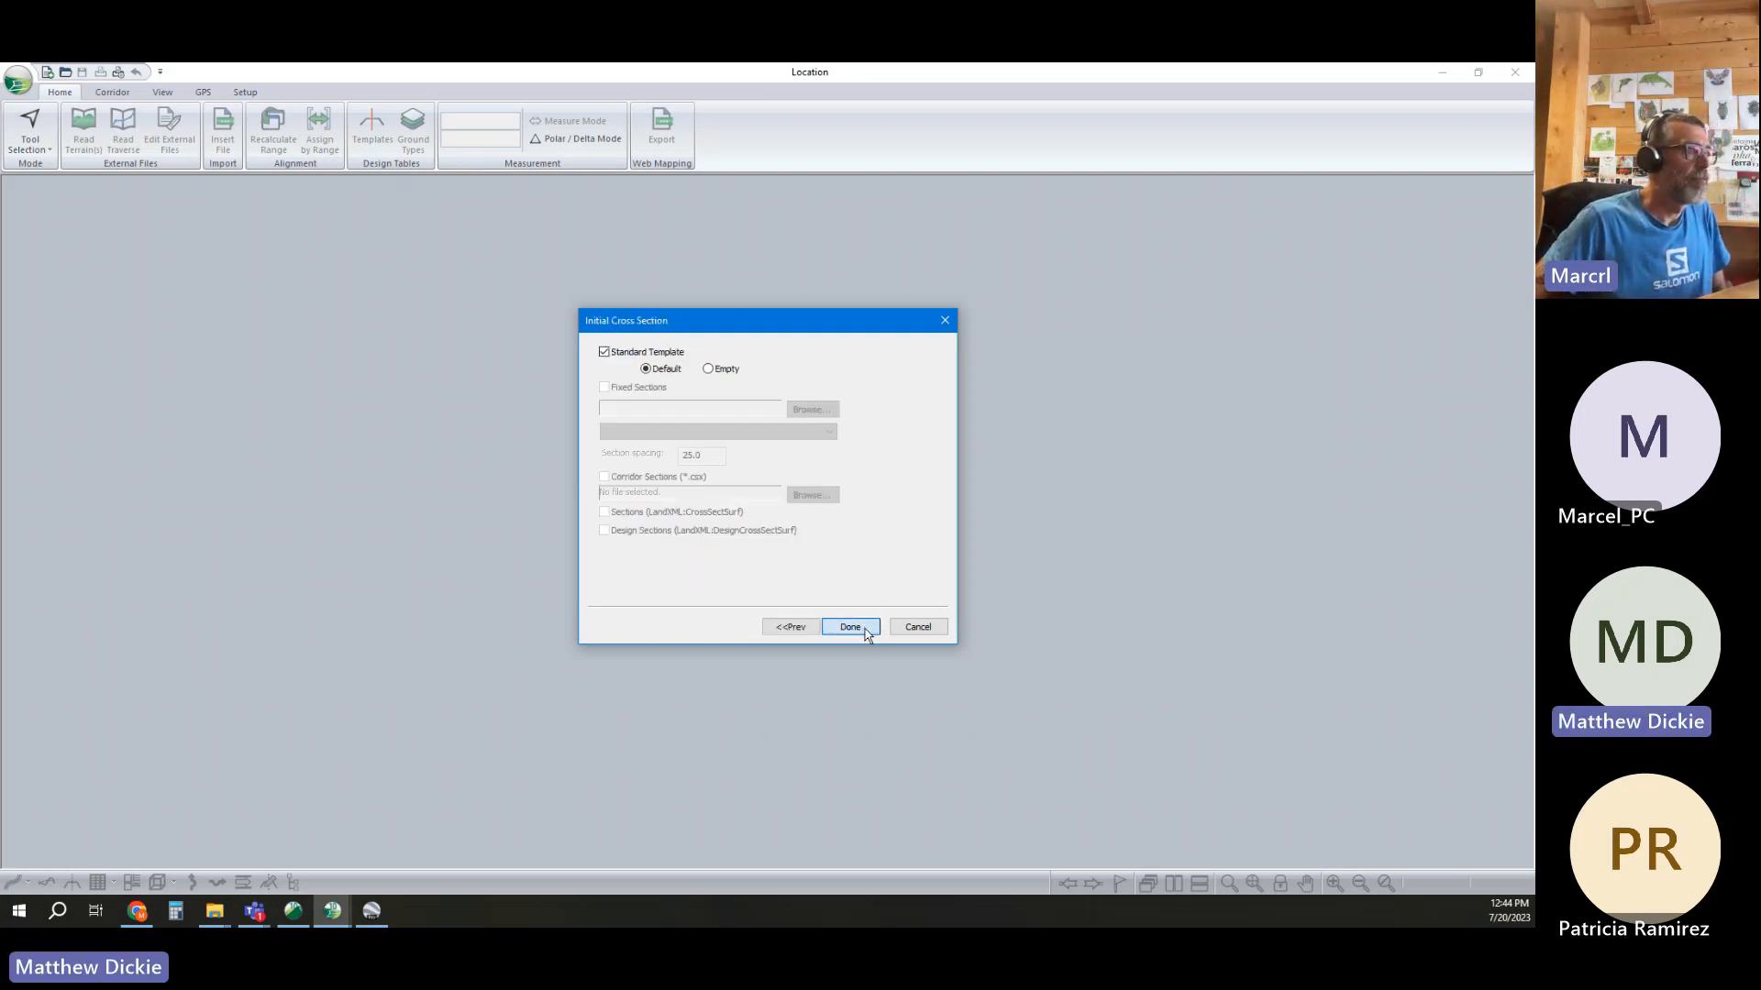
{"action": "left_click", "coordinate": [850, 627]}
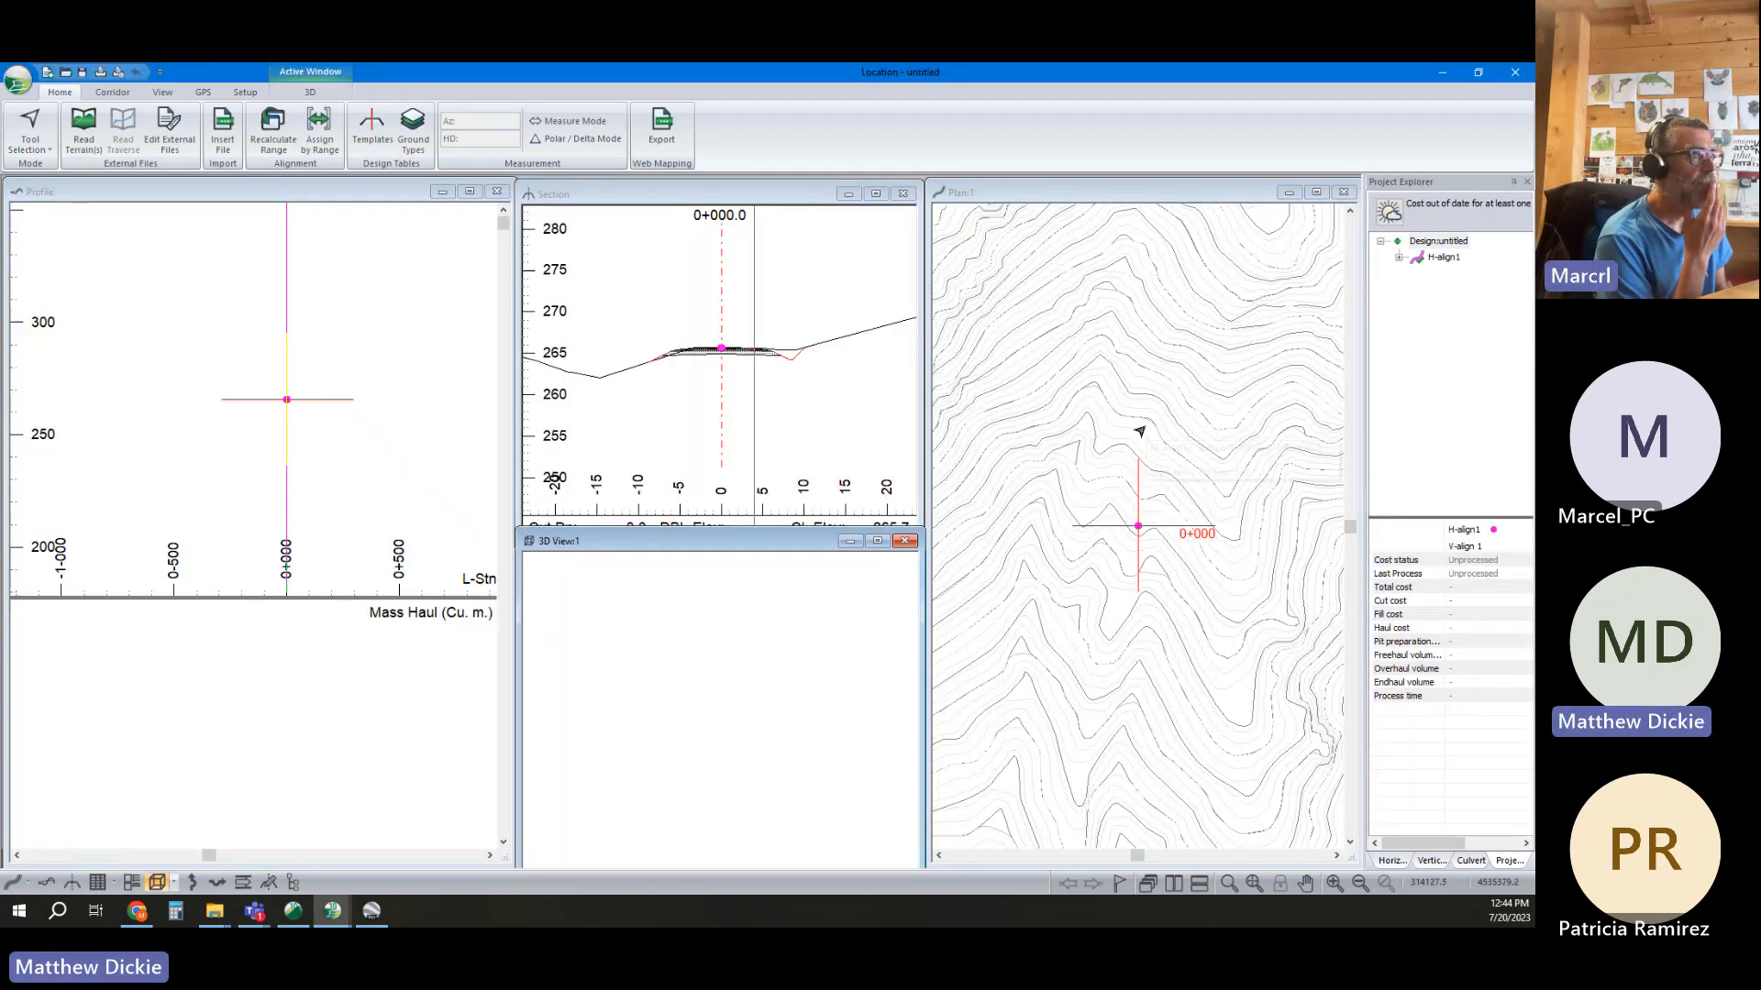
Add image.terx from the Marcel From Spain folder as a plan background file and move it above topo.terx in the display order
{"action": "right_click", "coordinate": [1157, 506]}
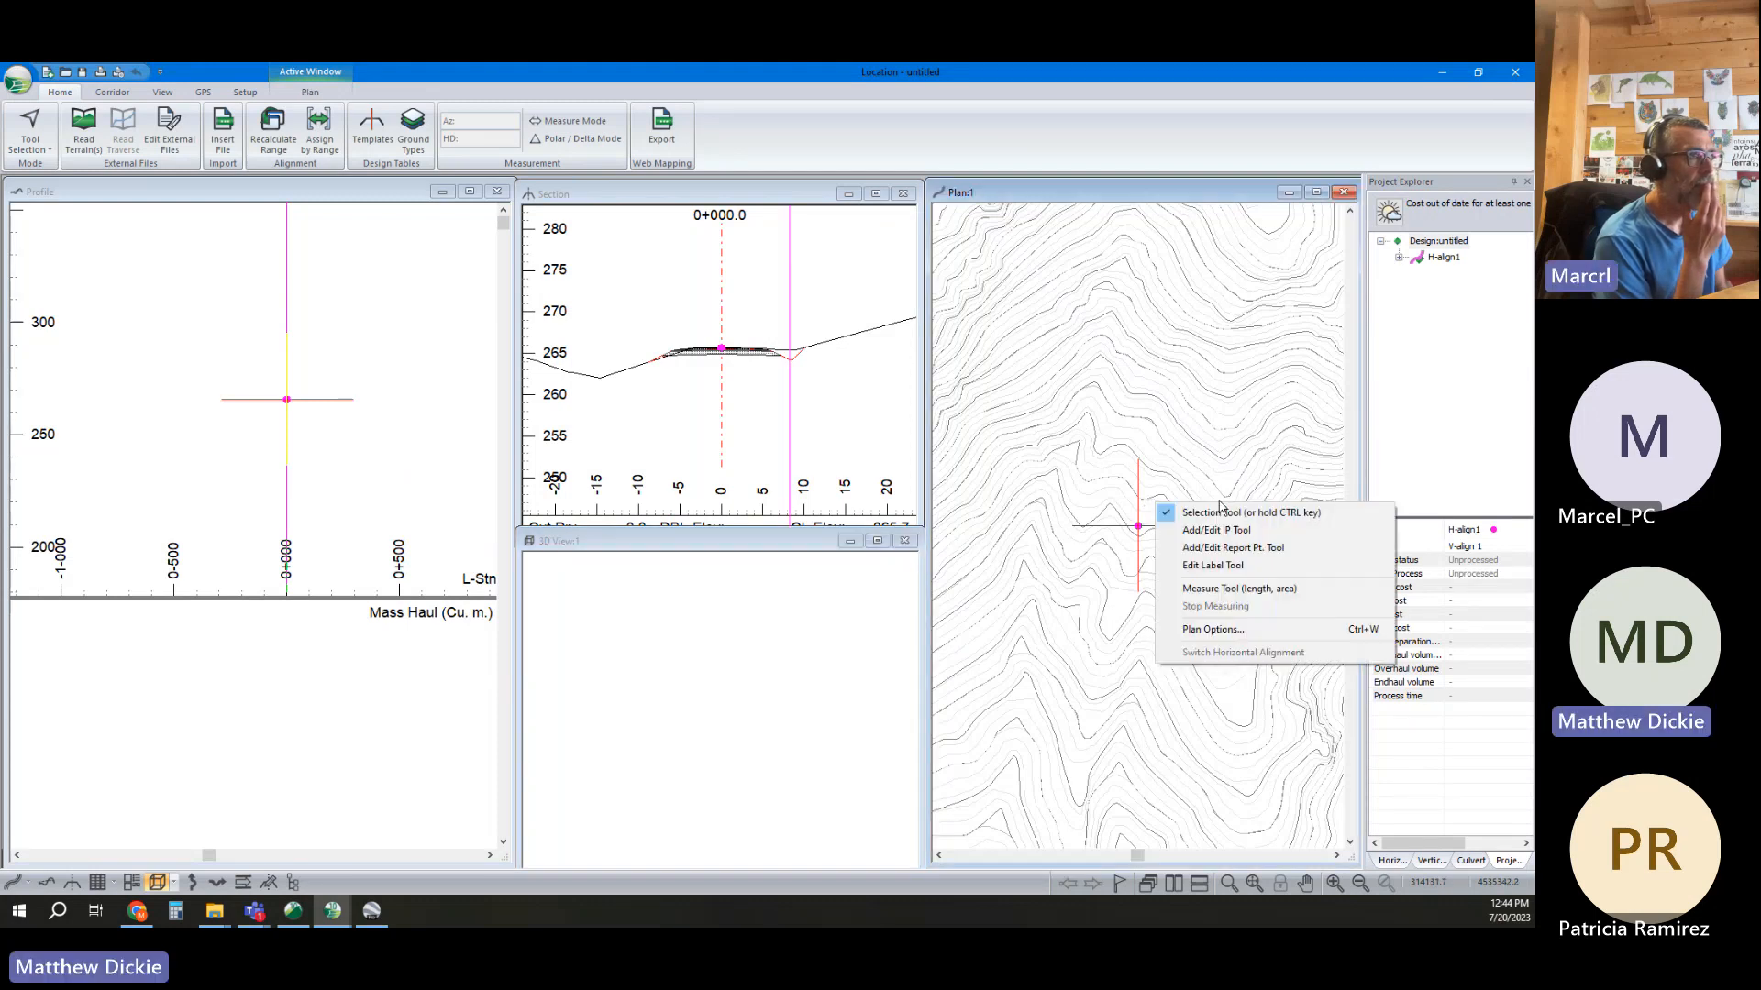
{"action": "left_click", "coordinate": [1240, 630]}
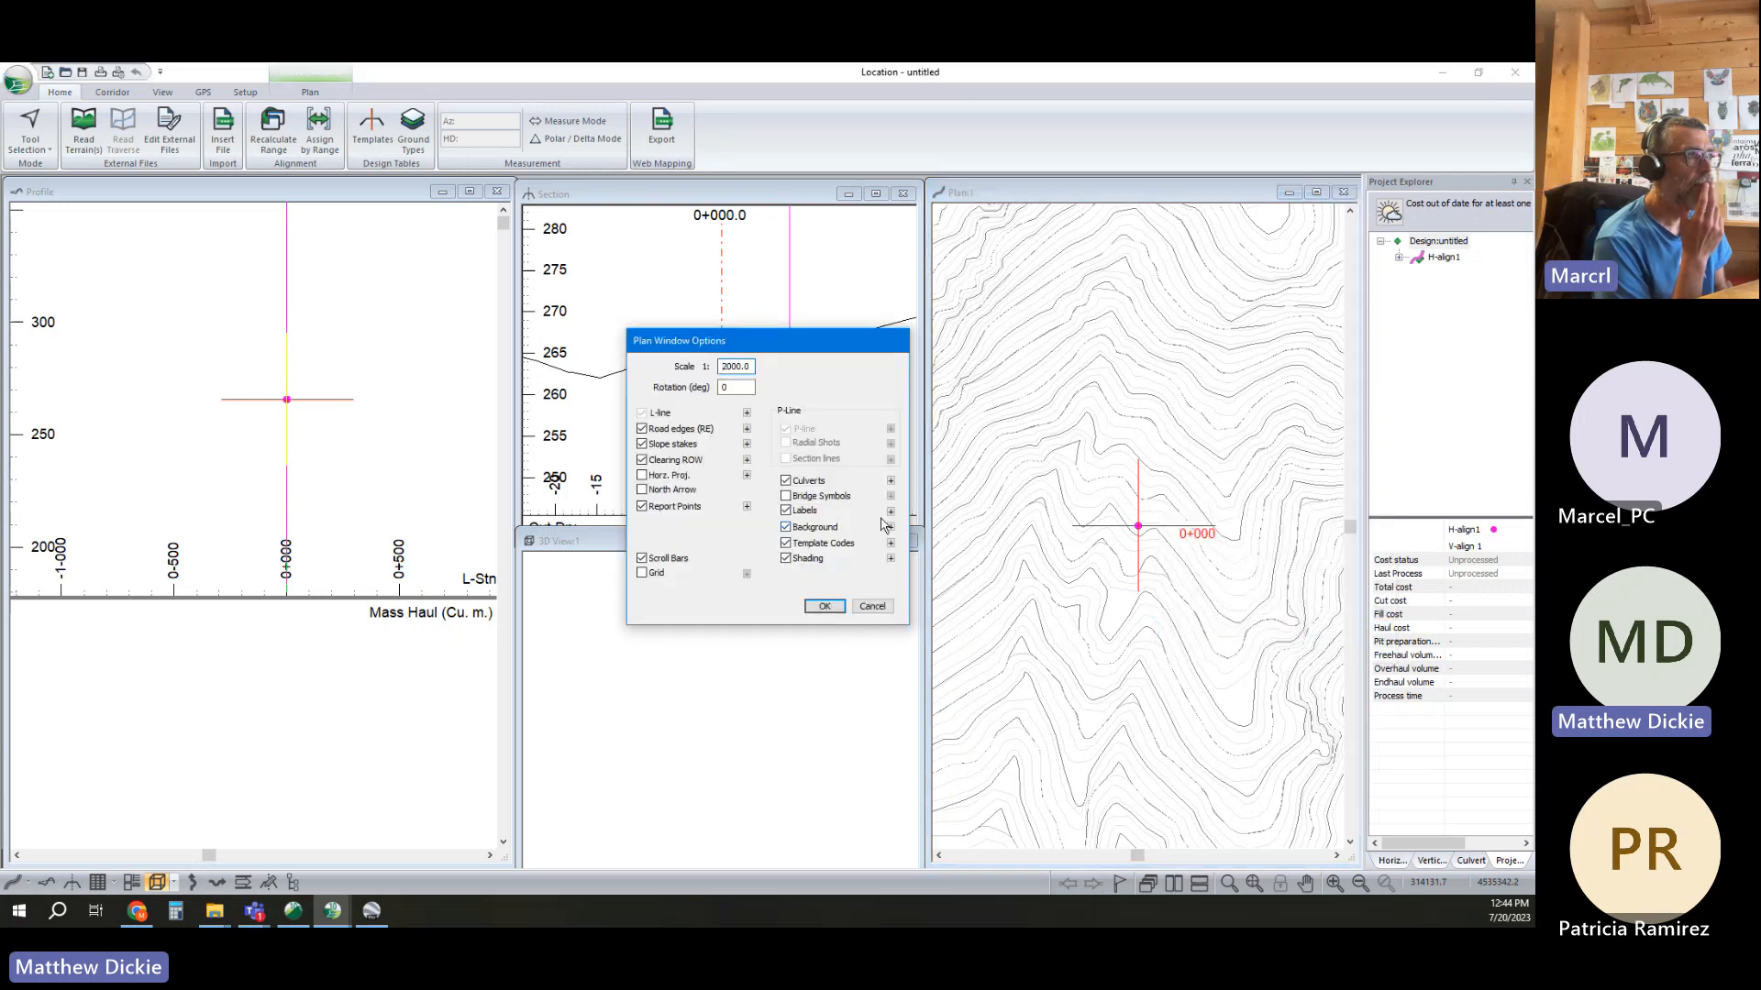
{"action": "left_click", "coordinate": [889, 527]}
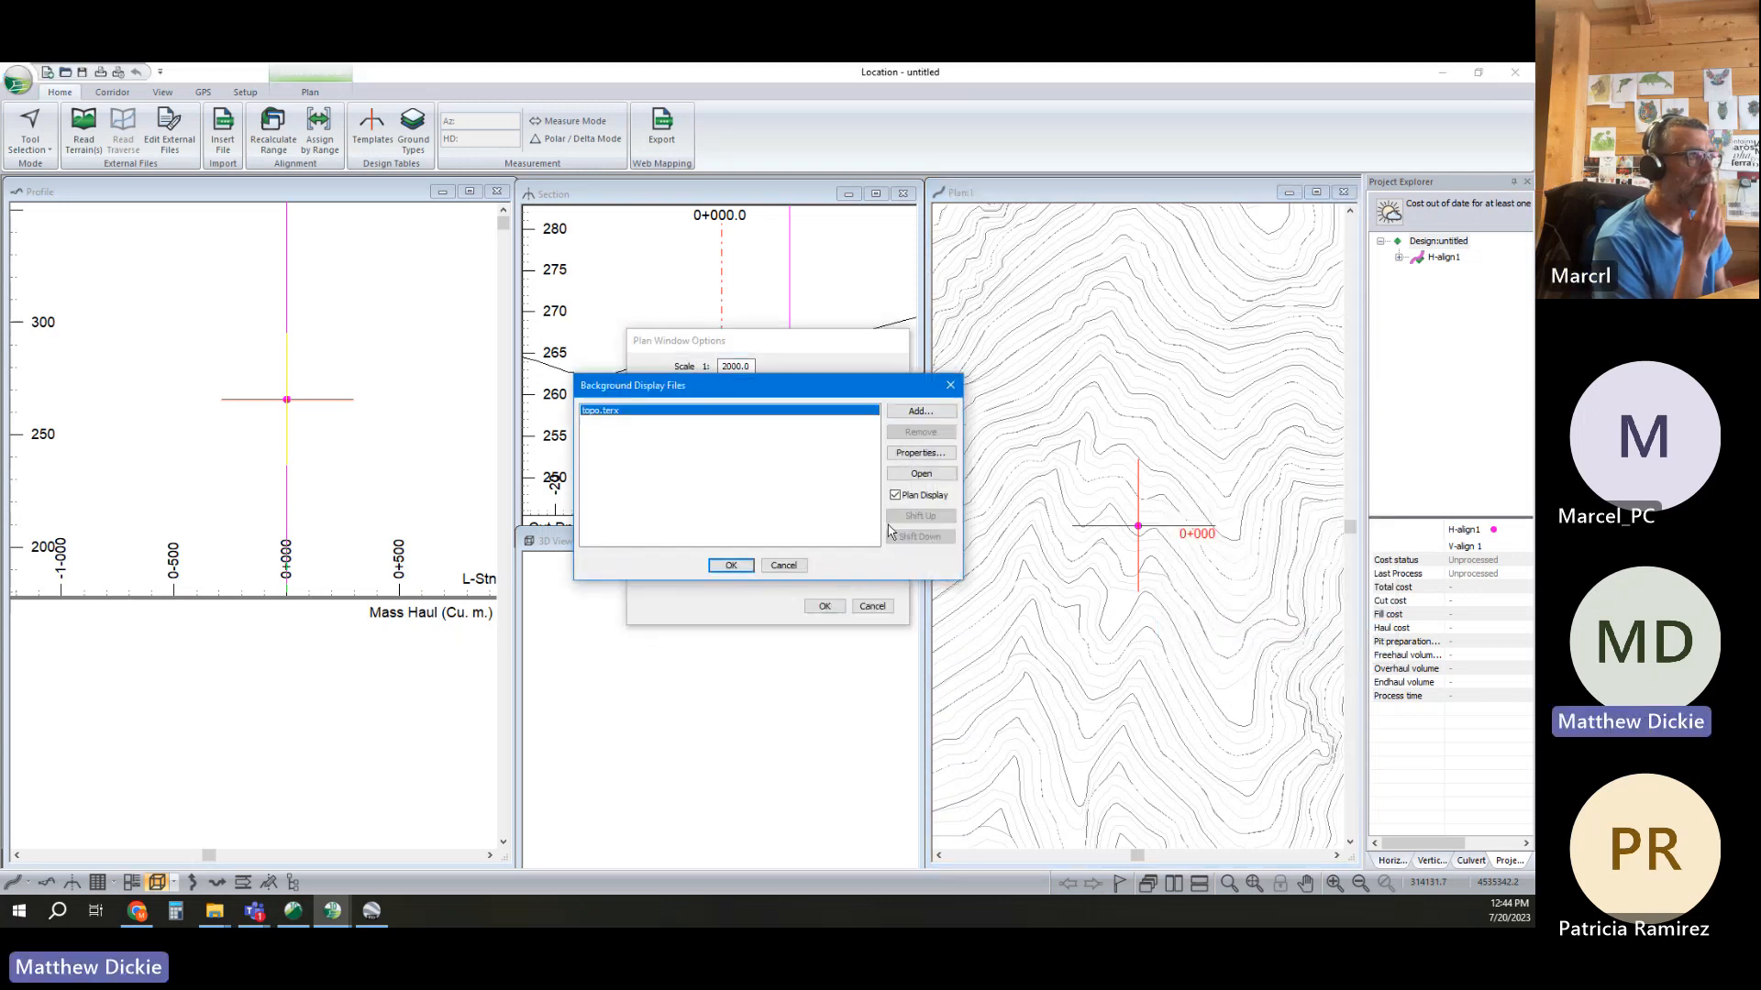
{"action": "left_click", "coordinate": [924, 415]}
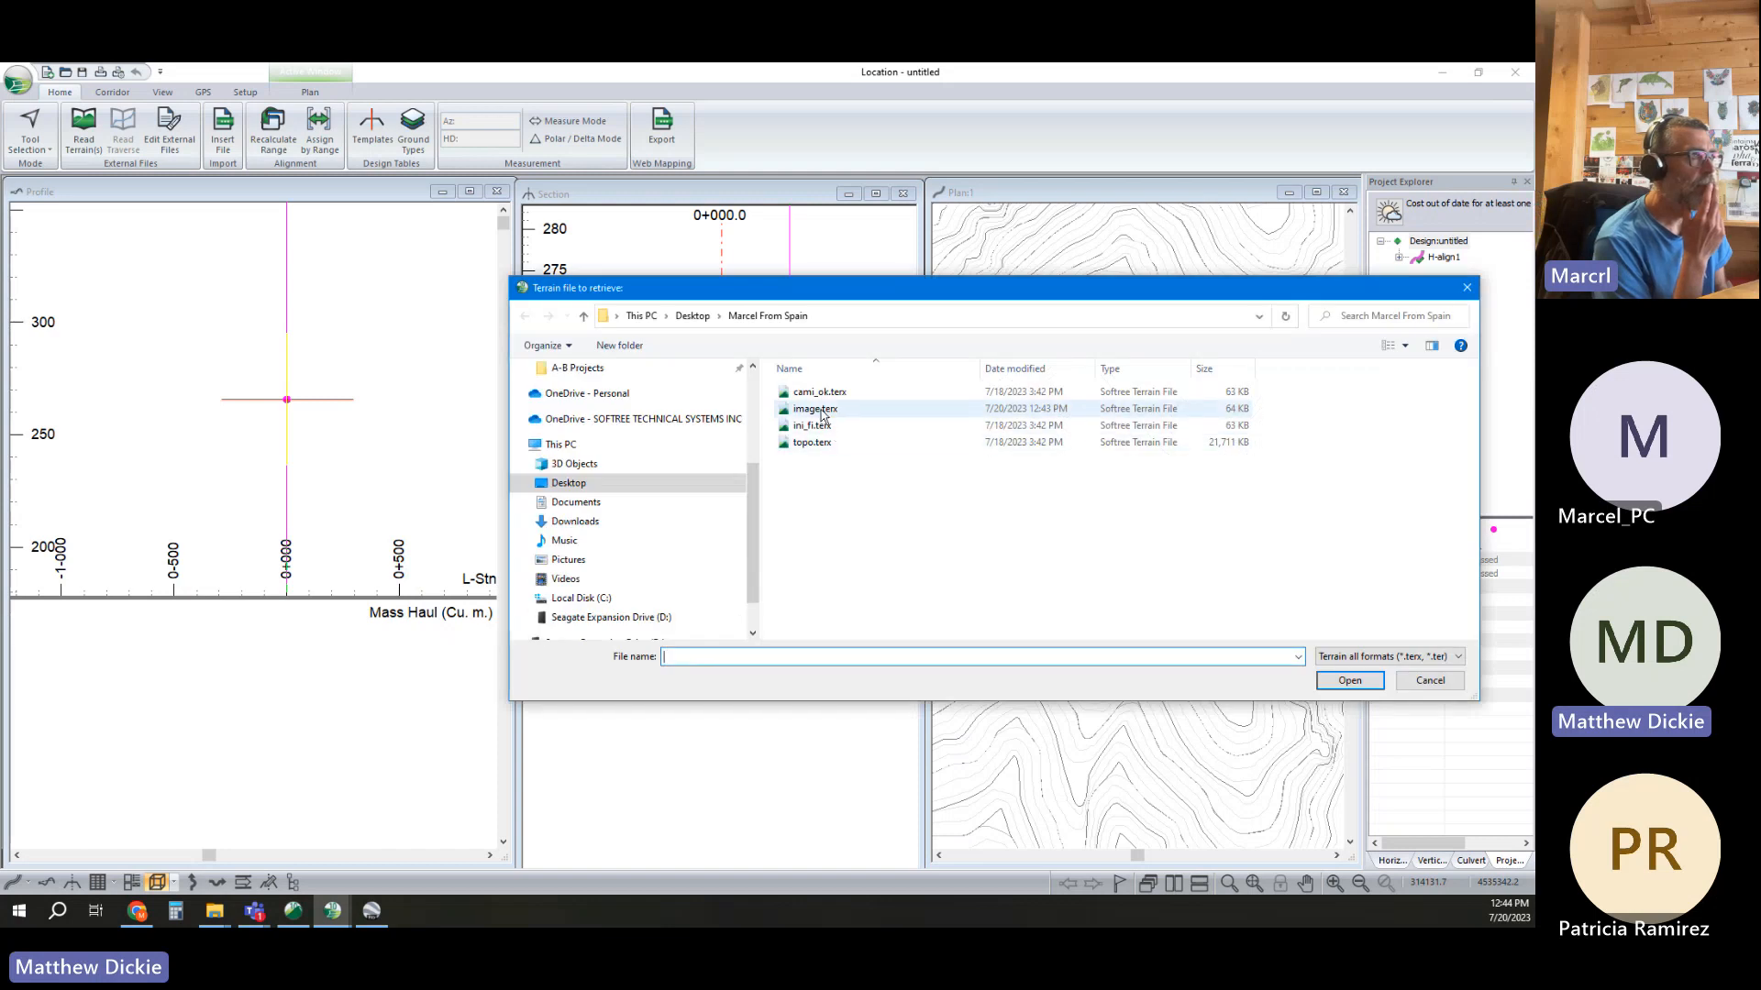
{"action": "left_click", "coordinate": [821, 410]}
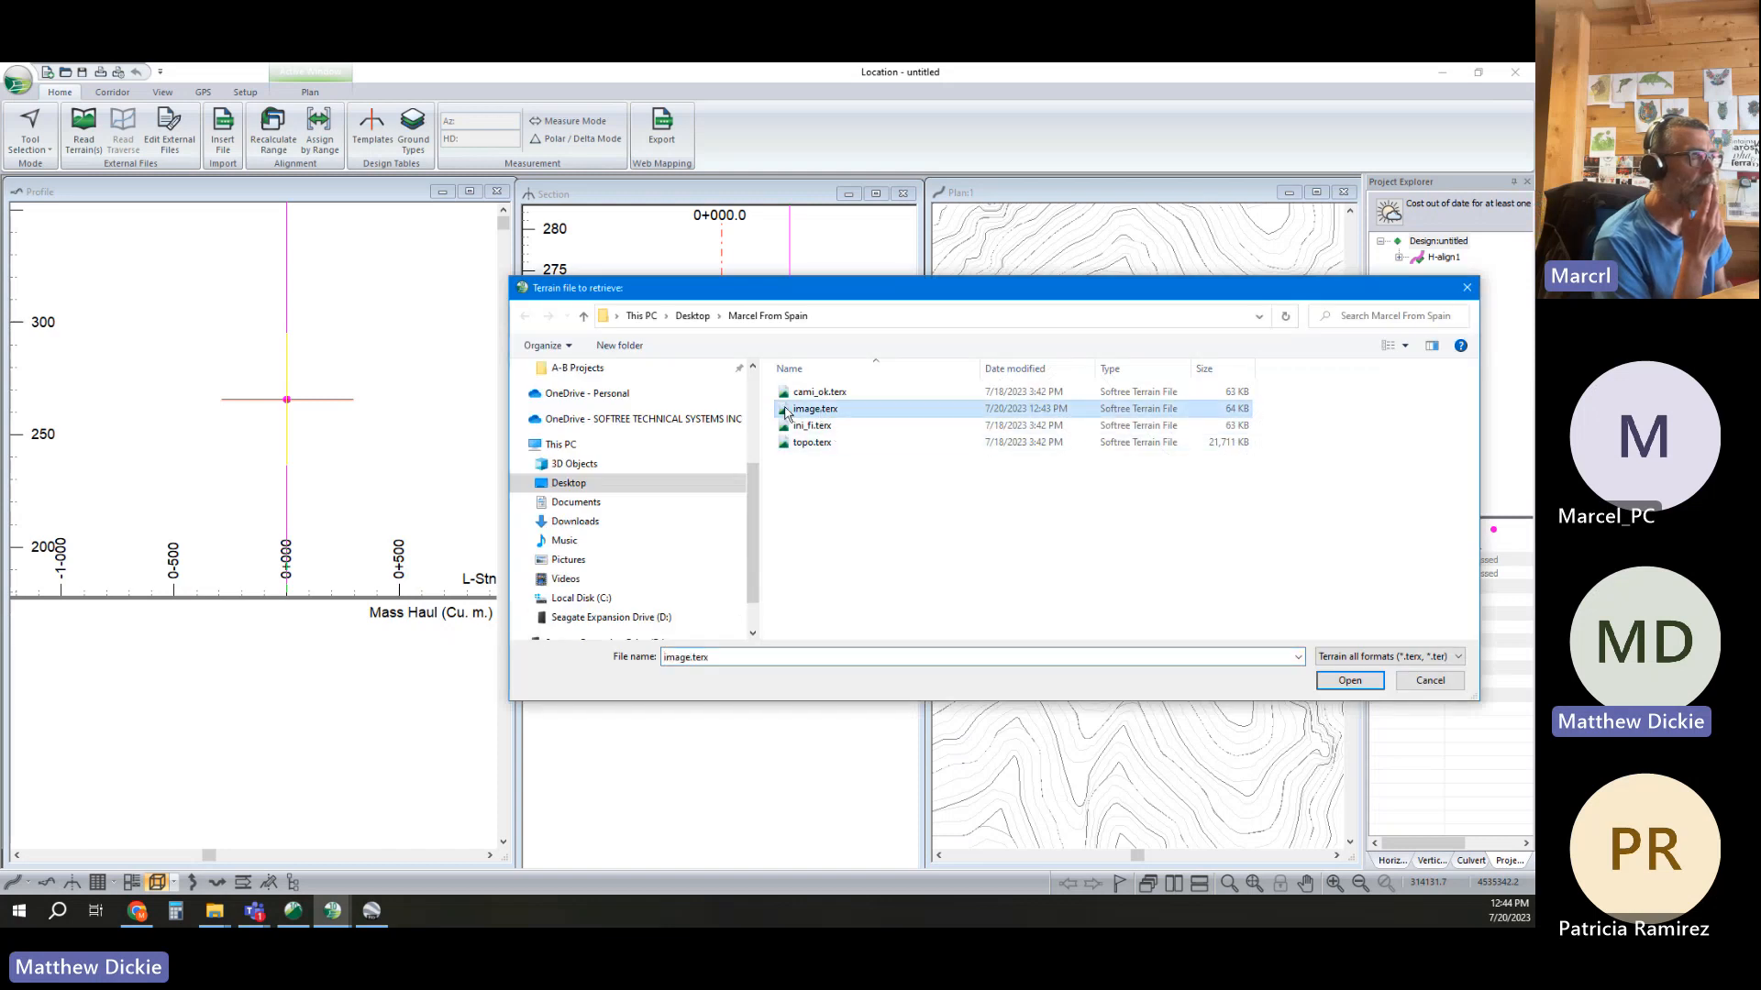
{"action": "left_click", "coordinate": [1330, 683]}
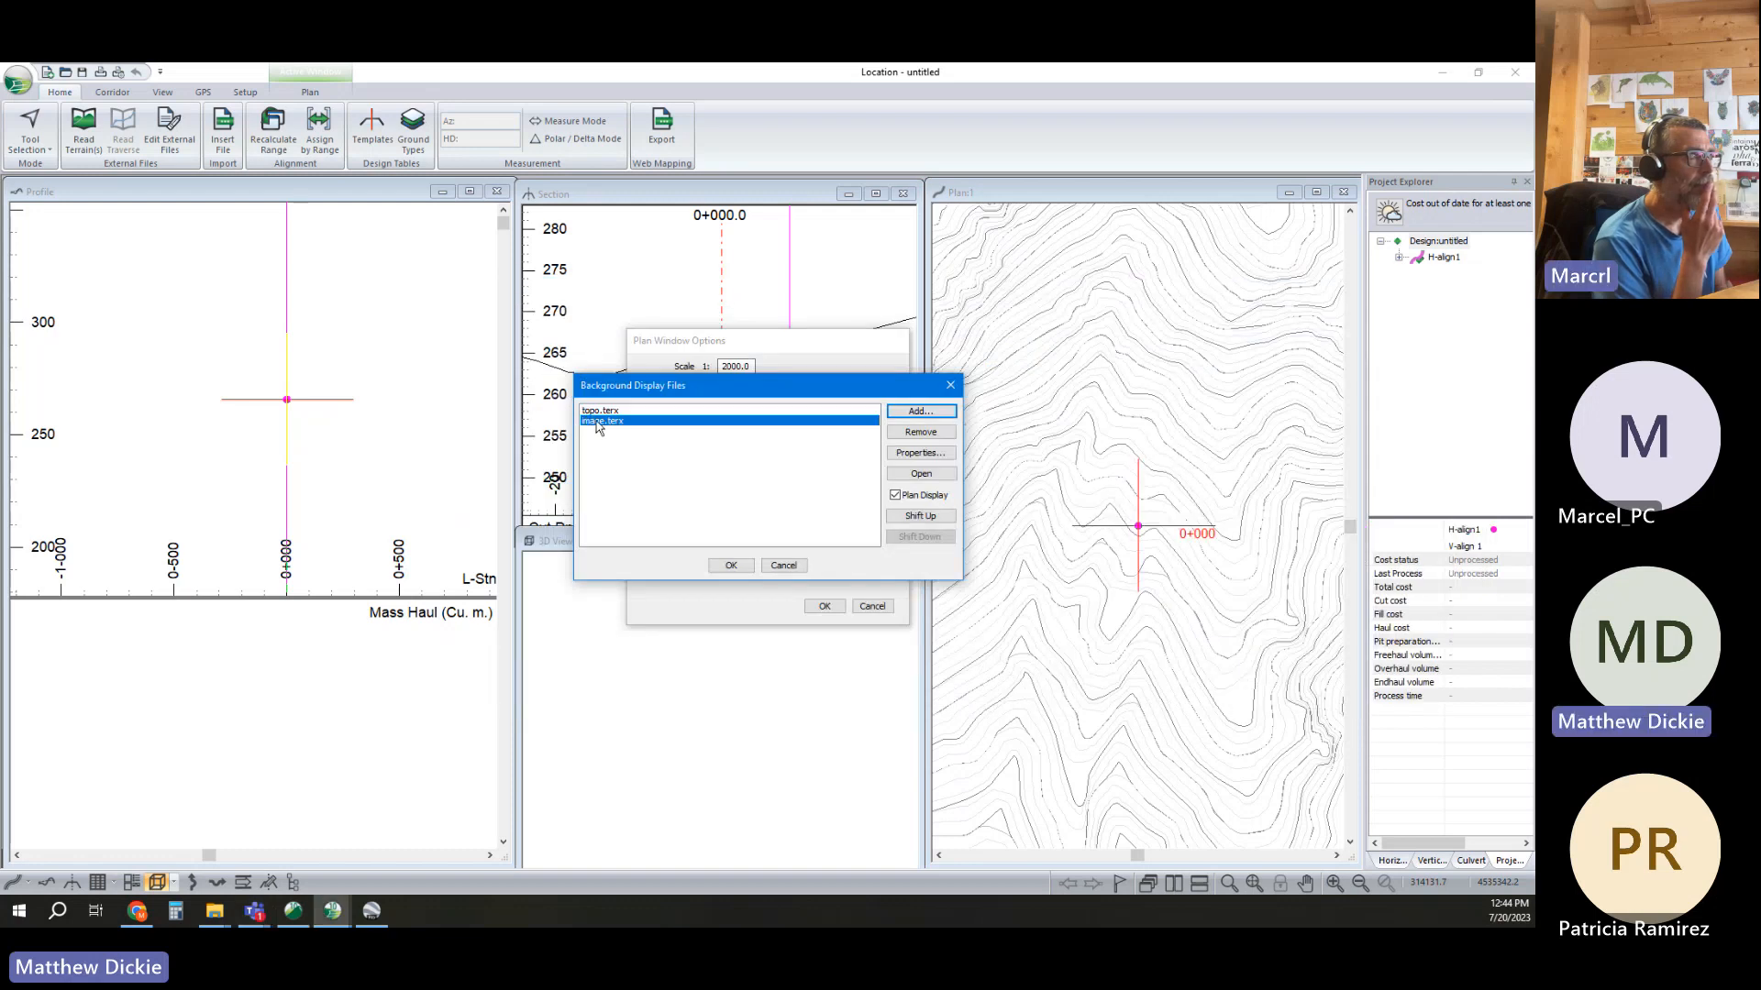
{"action": "left_click", "coordinate": [919, 517]}
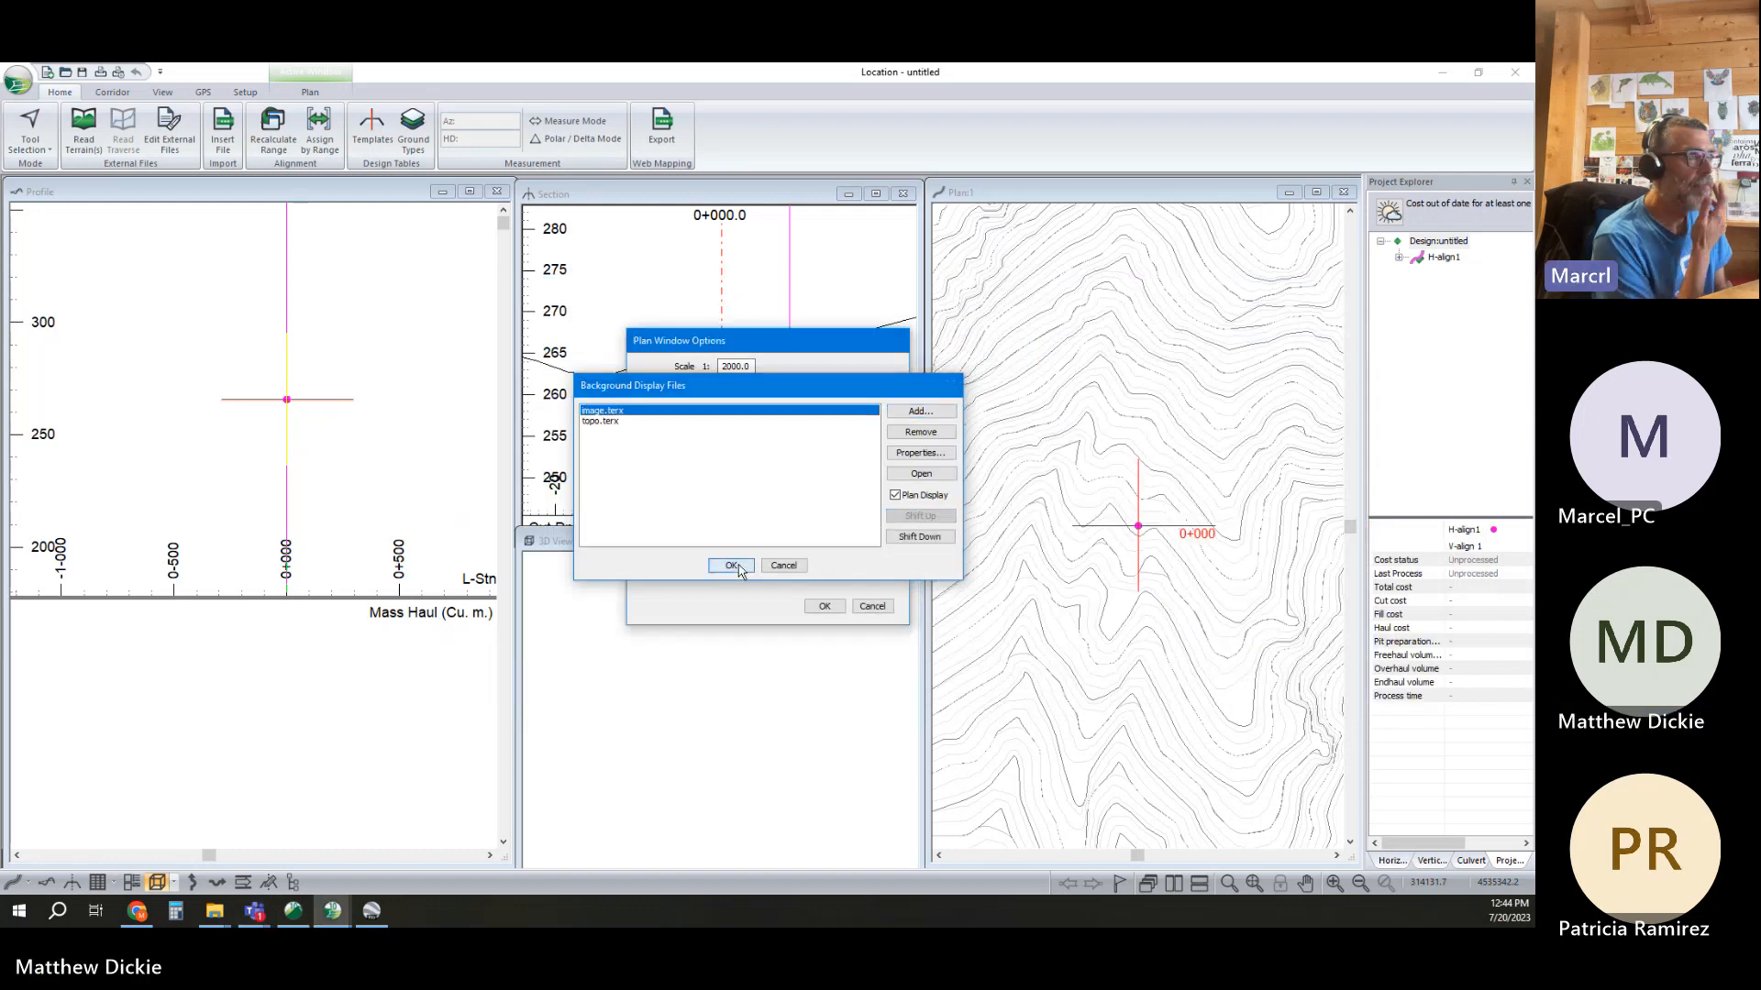
{"action": "left_click", "coordinate": [731, 565]}
{"action": "left_click", "coordinate": [825, 605]}
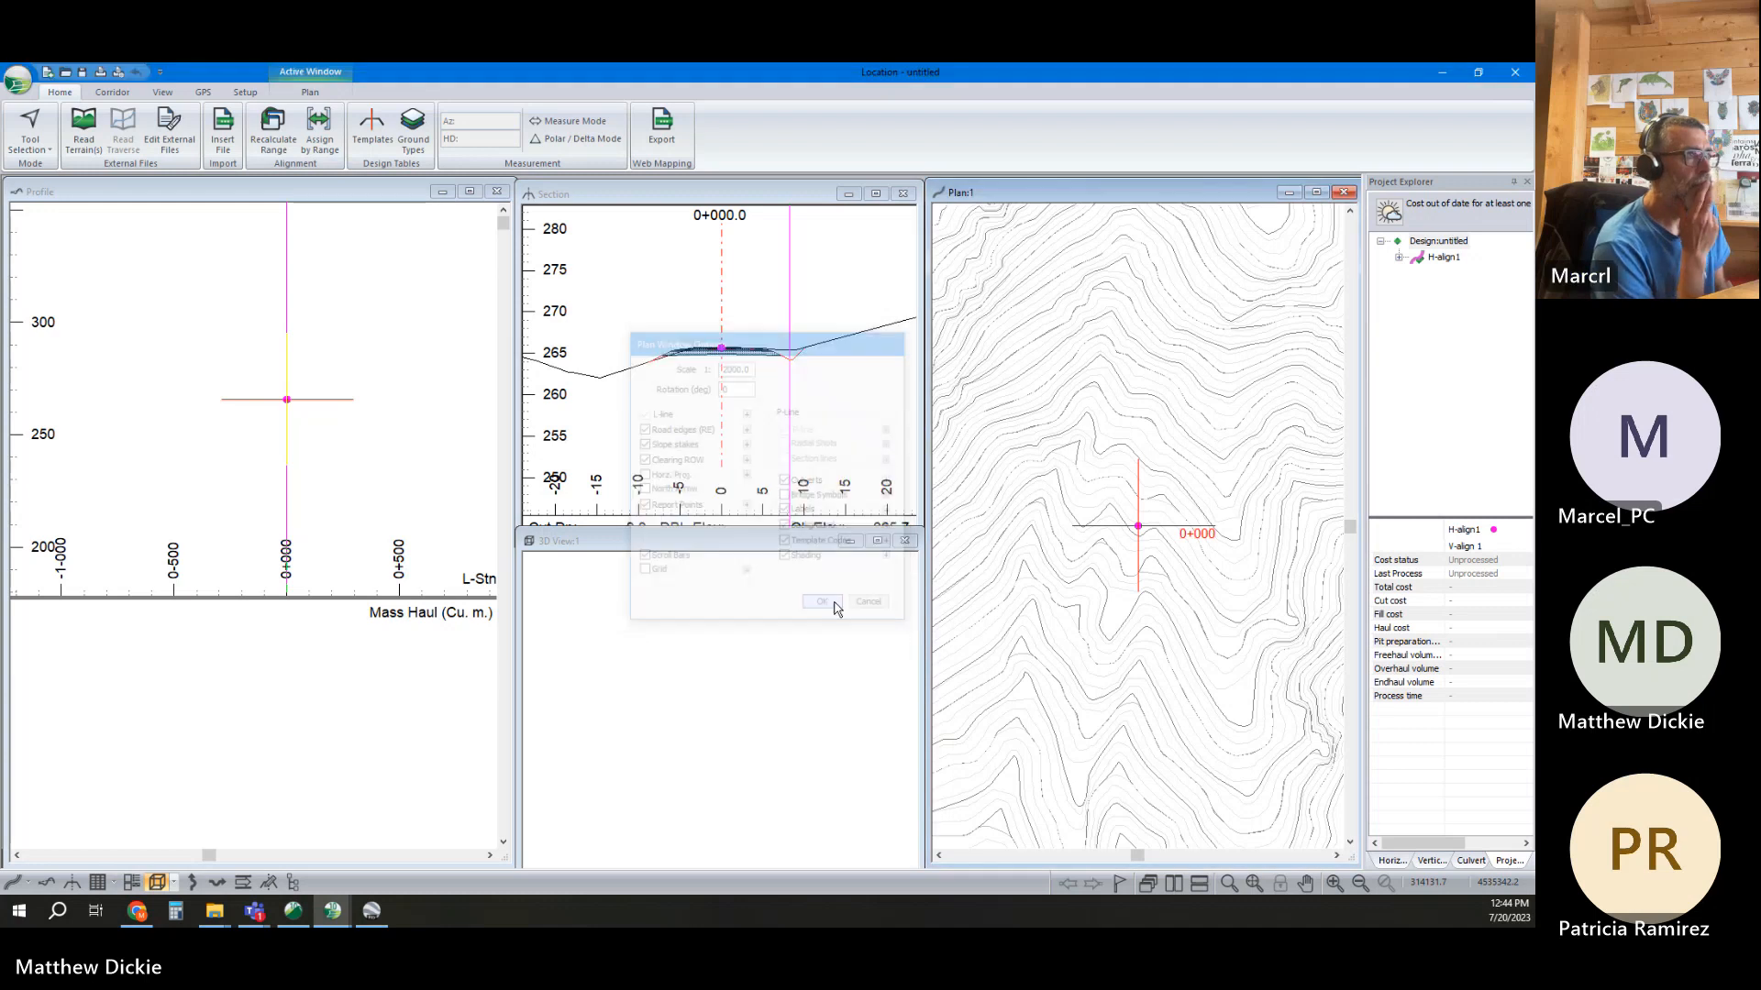
Activate the Add/Edit IP tool and place the alignment's start point inside the area covered by the satellite imagery
{"action": "scroll", "coordinate": [1116, 539], "scroll_direction": "down", "scroll_amount": 3}
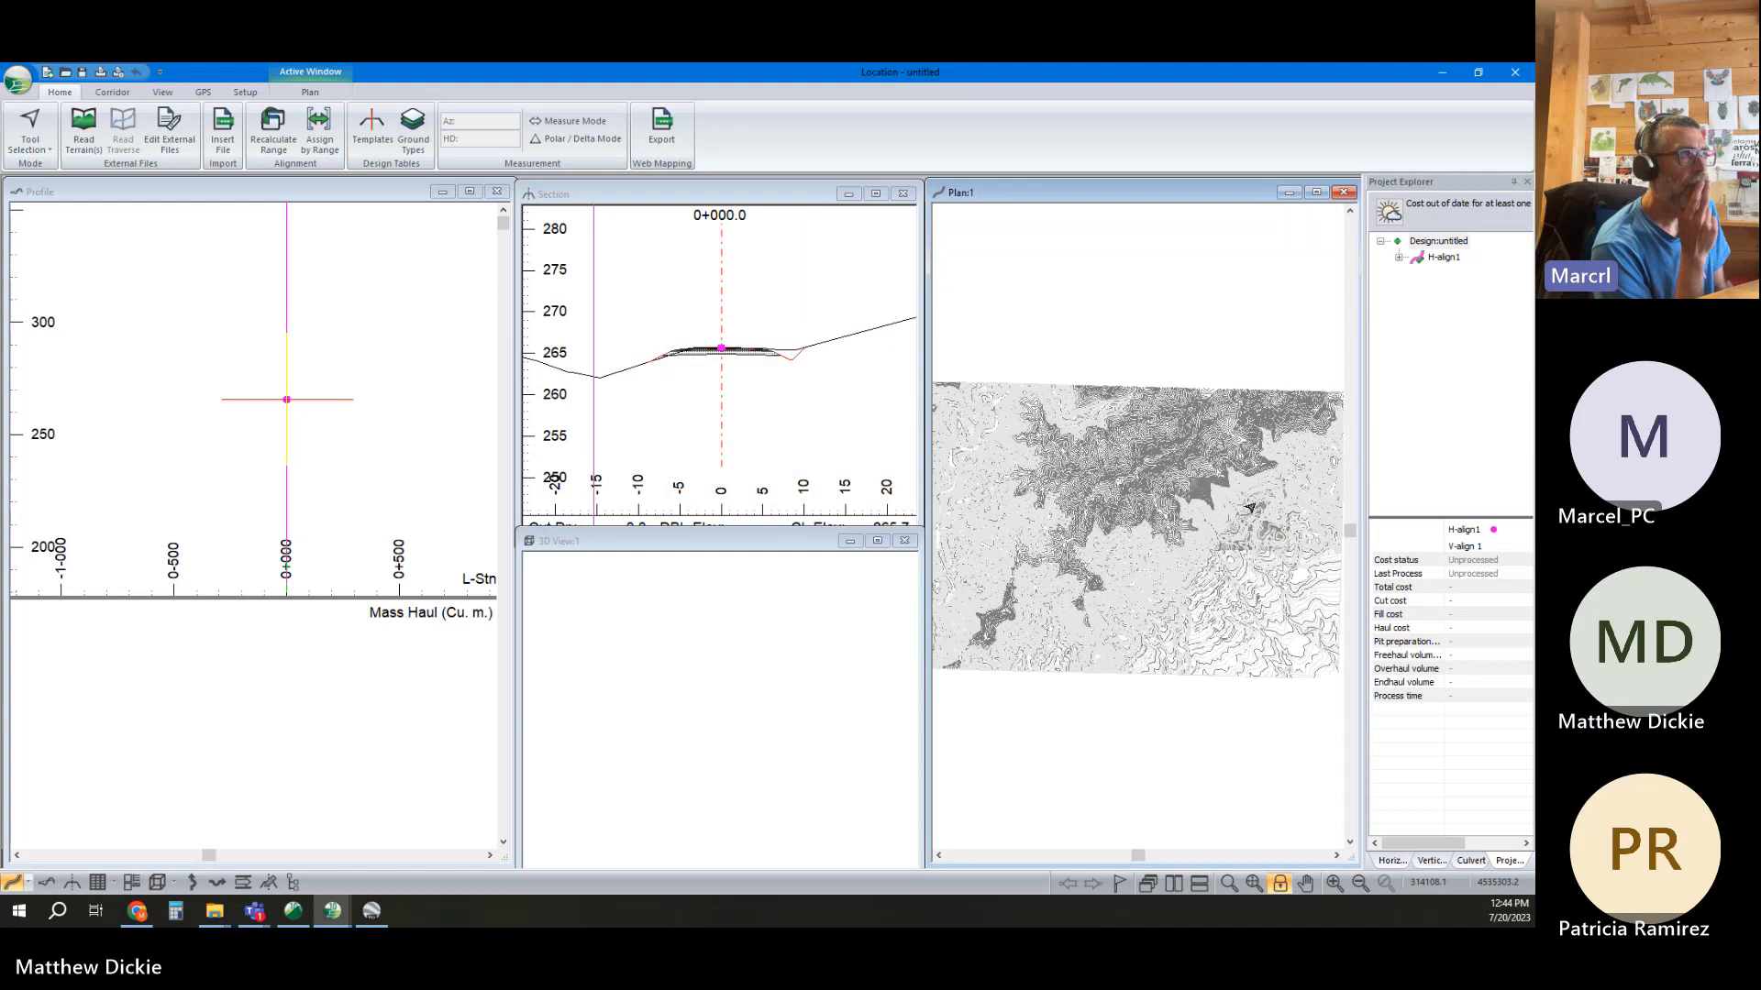
{"action": "right_click", "coordinate": [1108, 471]}
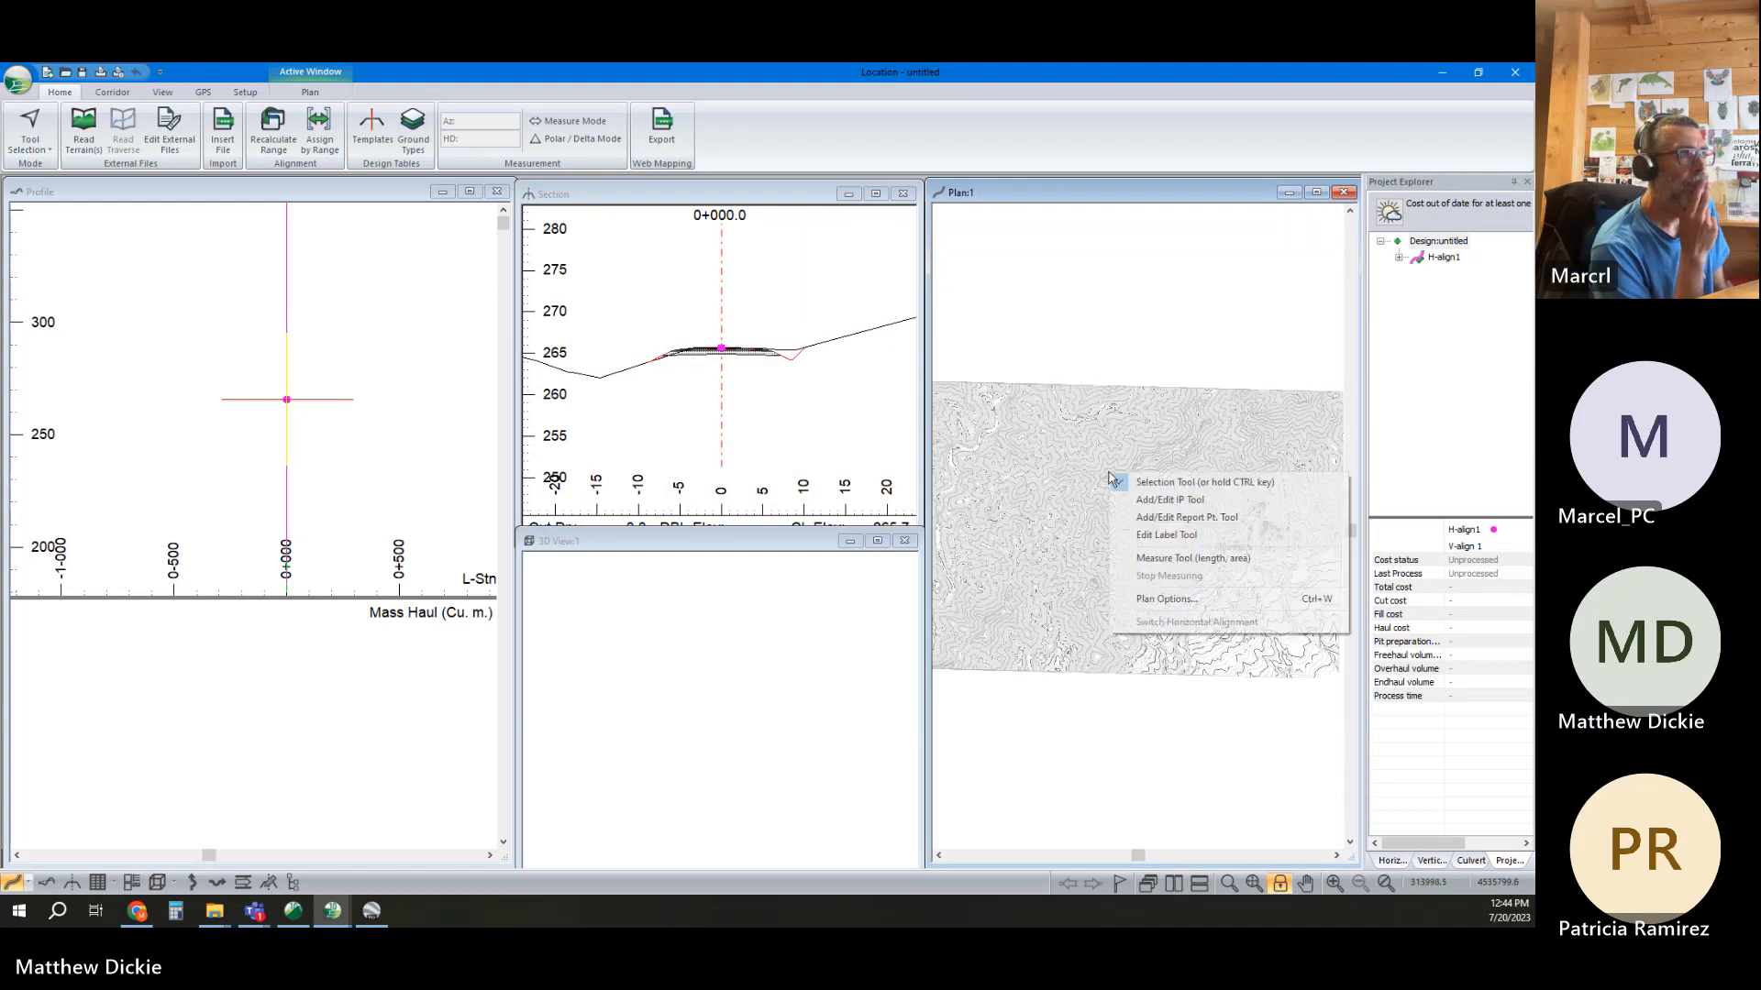
{"action": "left_click", "coordinate": [1151, 499]}
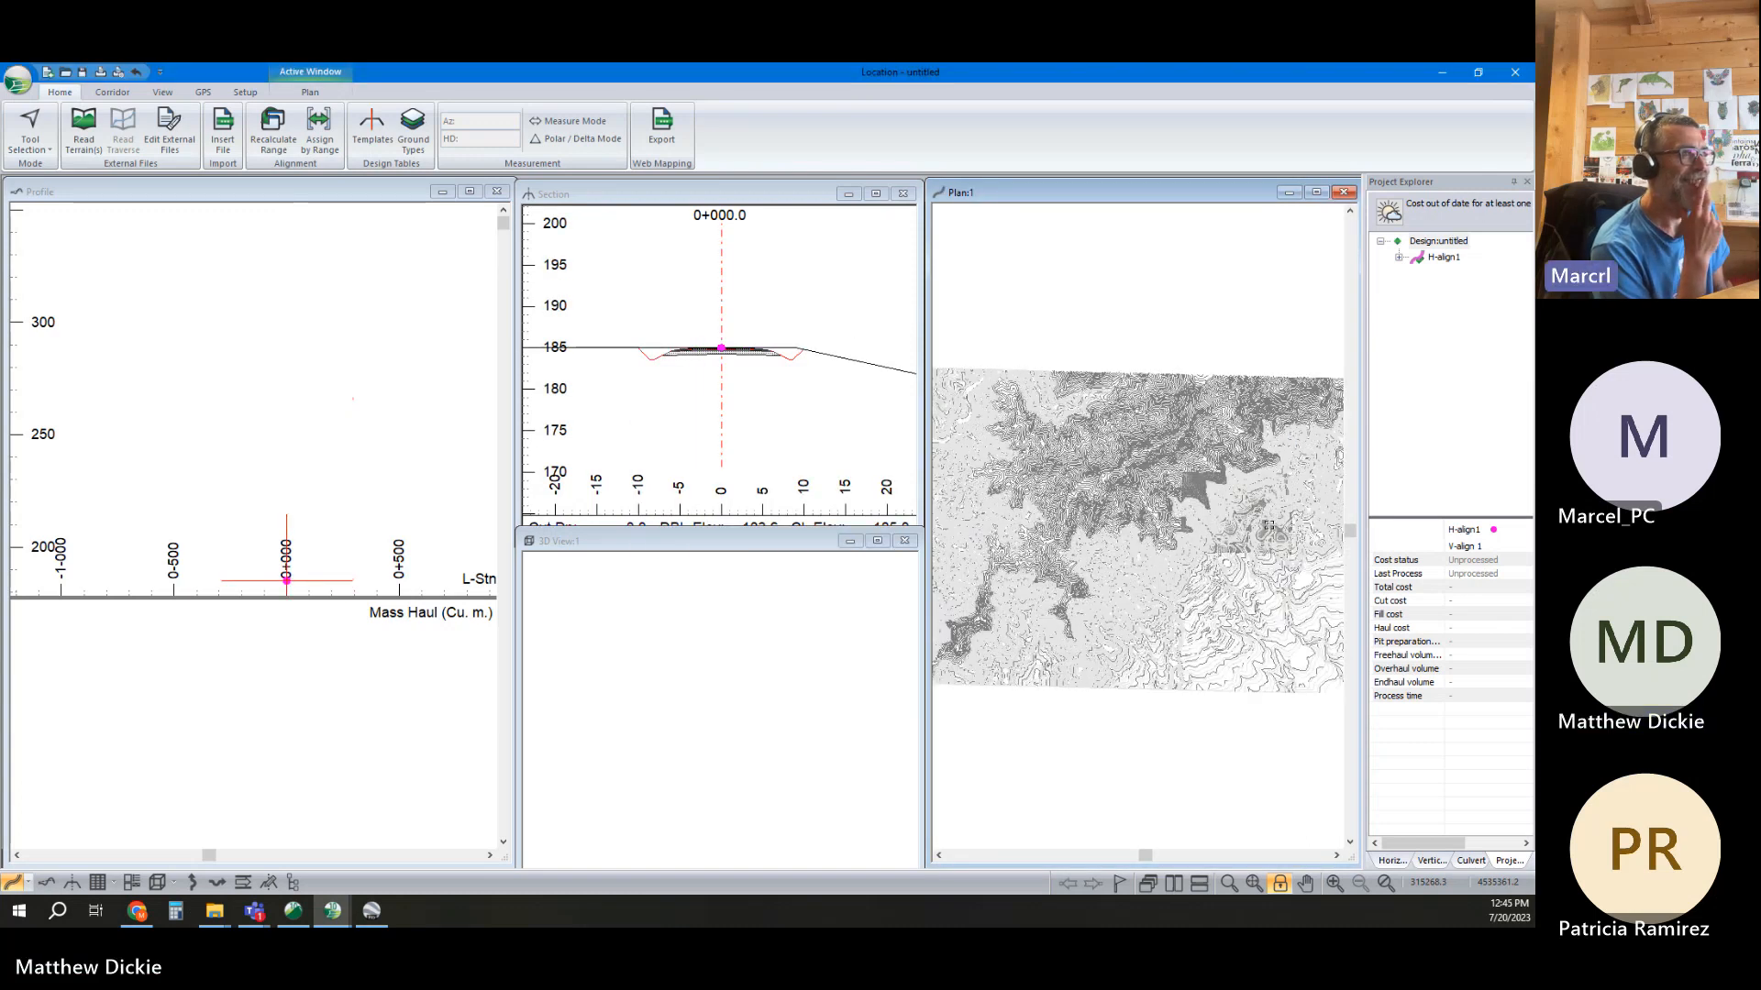
{"action": "scroll", "coordinate": [1268, 524], "scroll_direction": "up", "scroll_amount": 5}
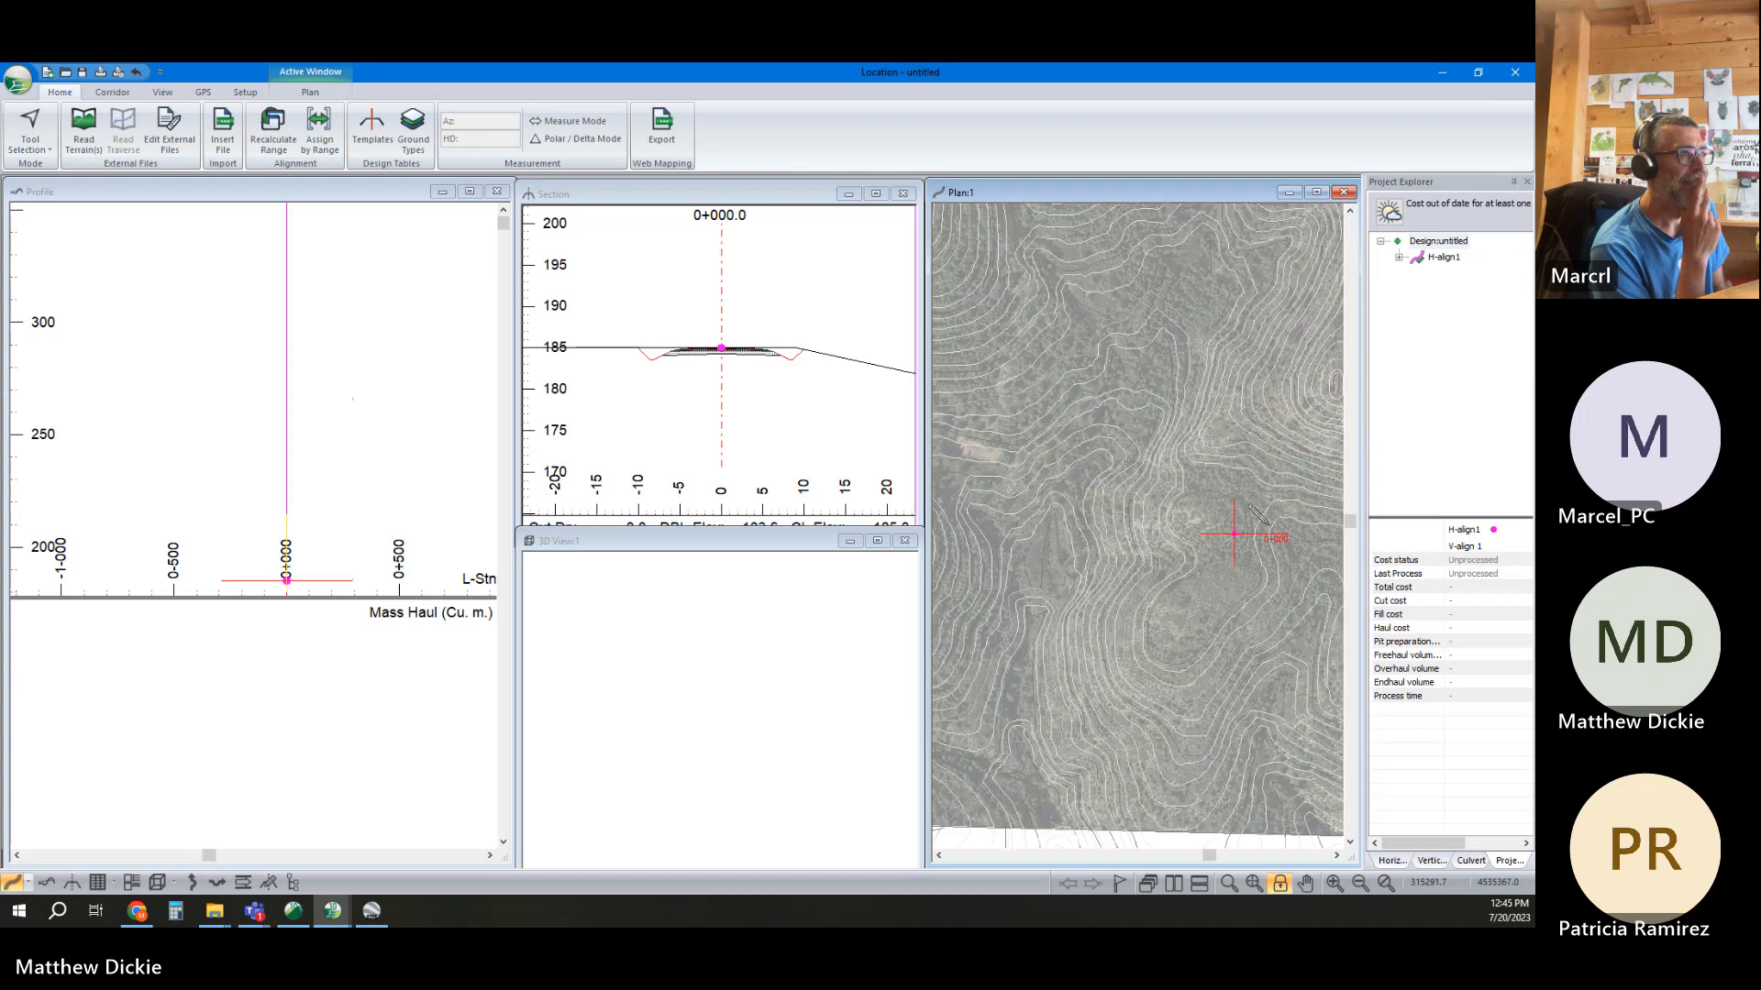
{"action": "scroll", "coordinate": [1146, 551], "scroll_direction": "down", "scroll_amount": 2}
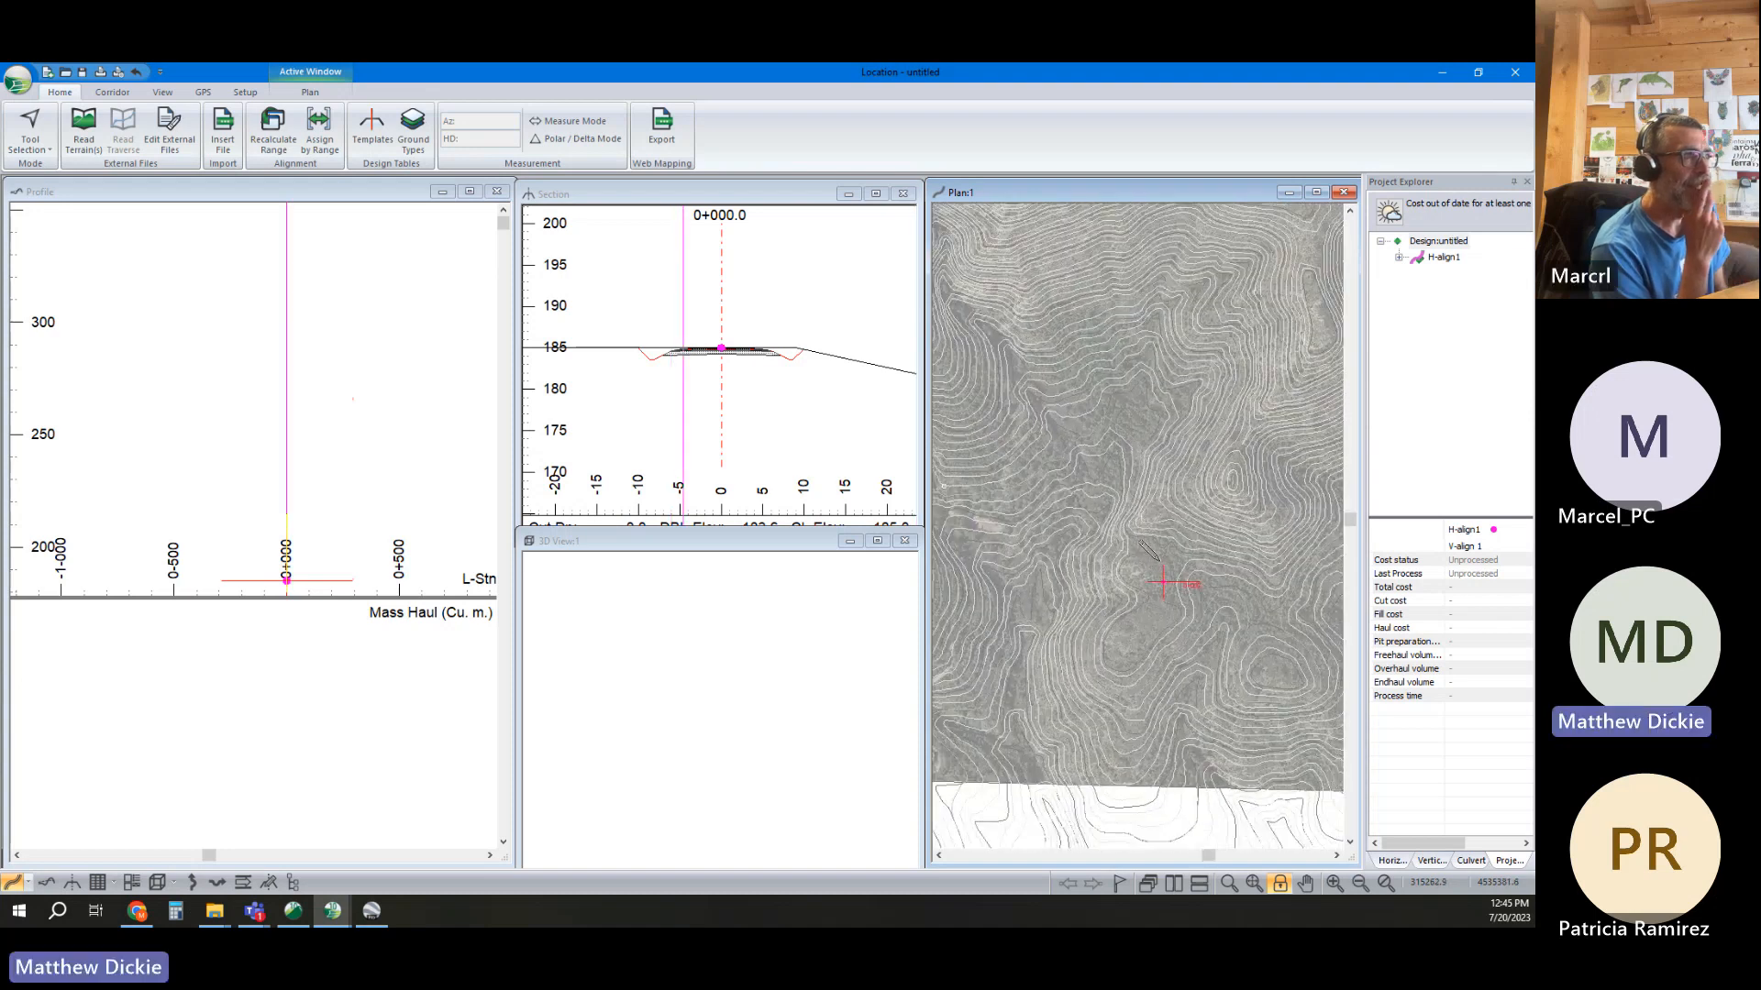
{"action": "scroll", "coordinate": [1143, 421], "scroll_direction": "down", "scroll_amount": 1}
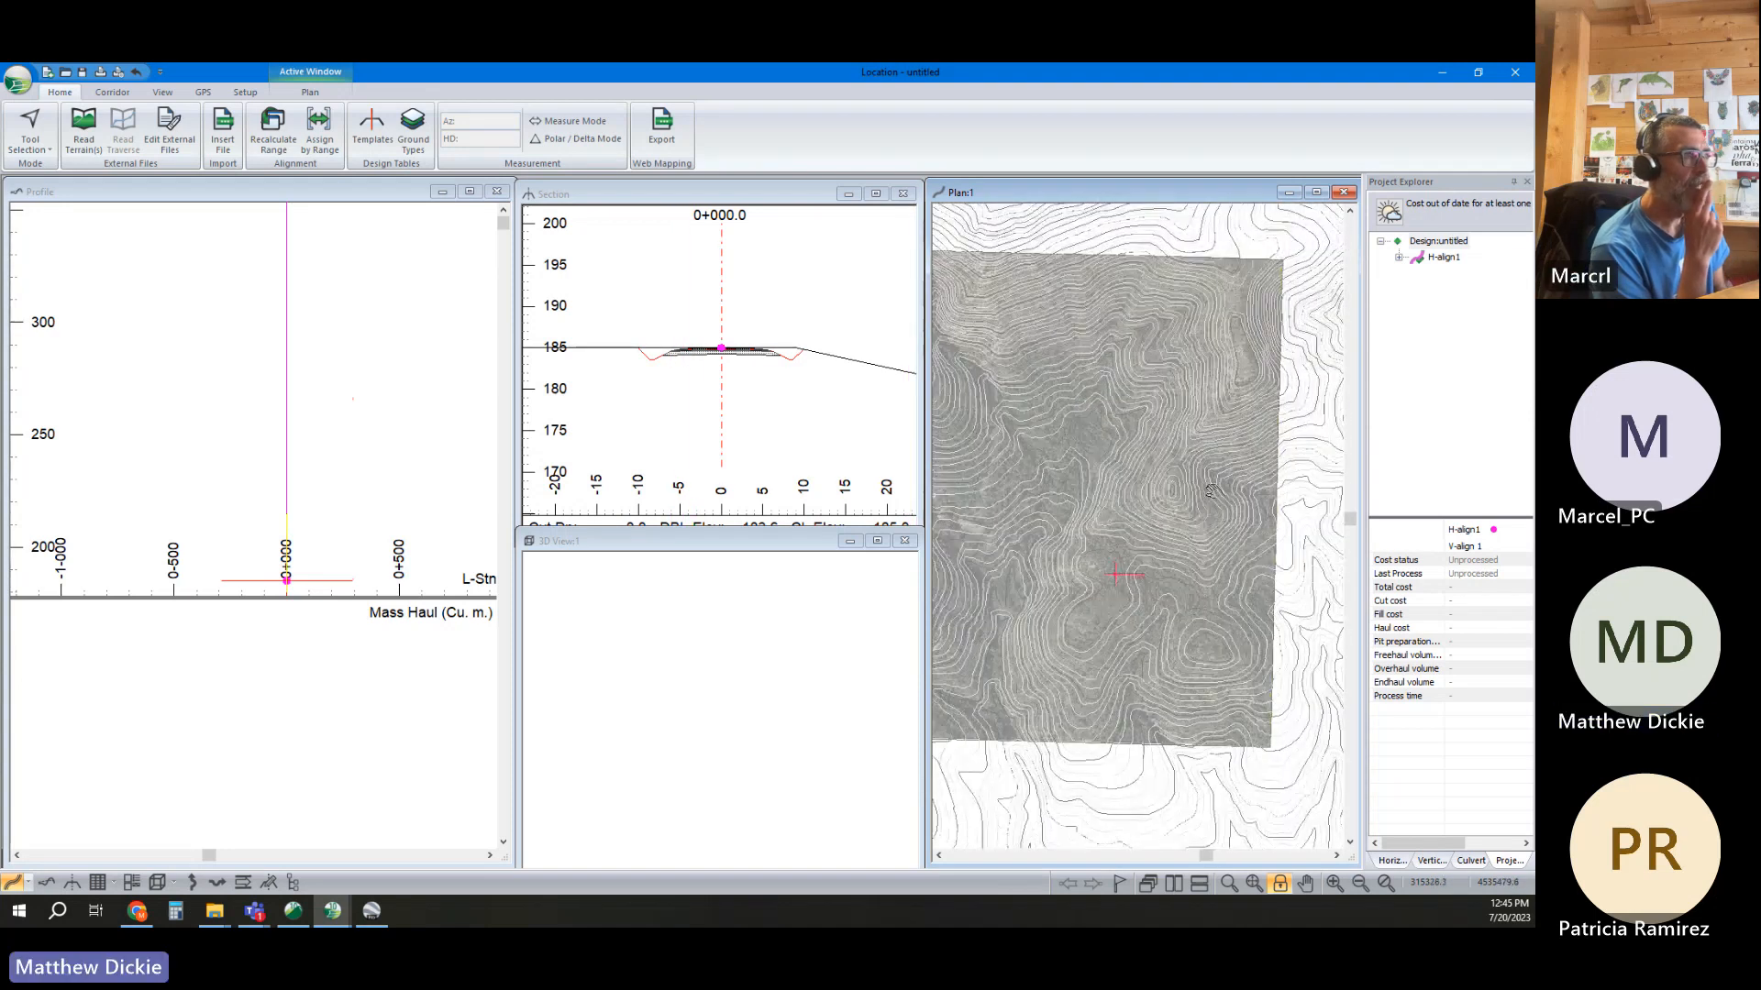
Move the alignment's start point west onto the slope just north of the light-coloured road's end and return to the Selection tool
{"action": "middle_click_drag", "start_coordinate": [1100, 466], "coordinate": [1201, 486]}
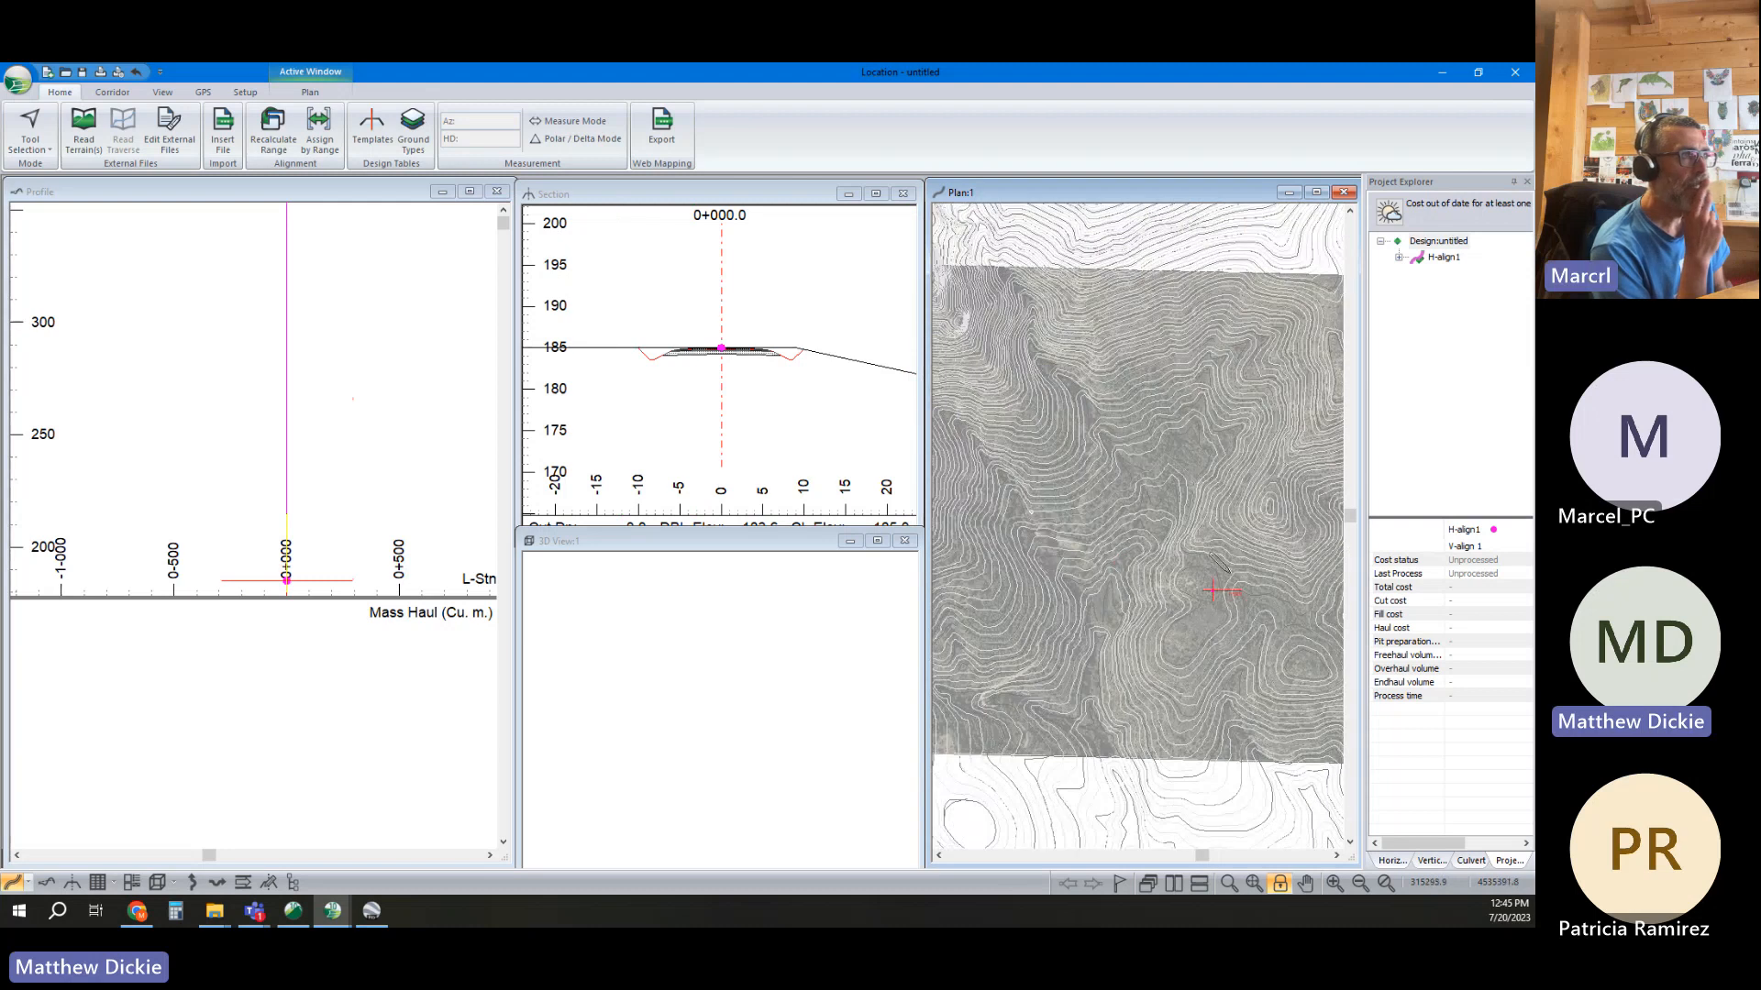
{"action": "middle_click_drag", "start_coordinate": [1210, 553], "coordinate": [1063, 482]}
{"action": "middle_click_drag", "start_coordinate": [1258, 526], "coordinate": [1271, 525]}
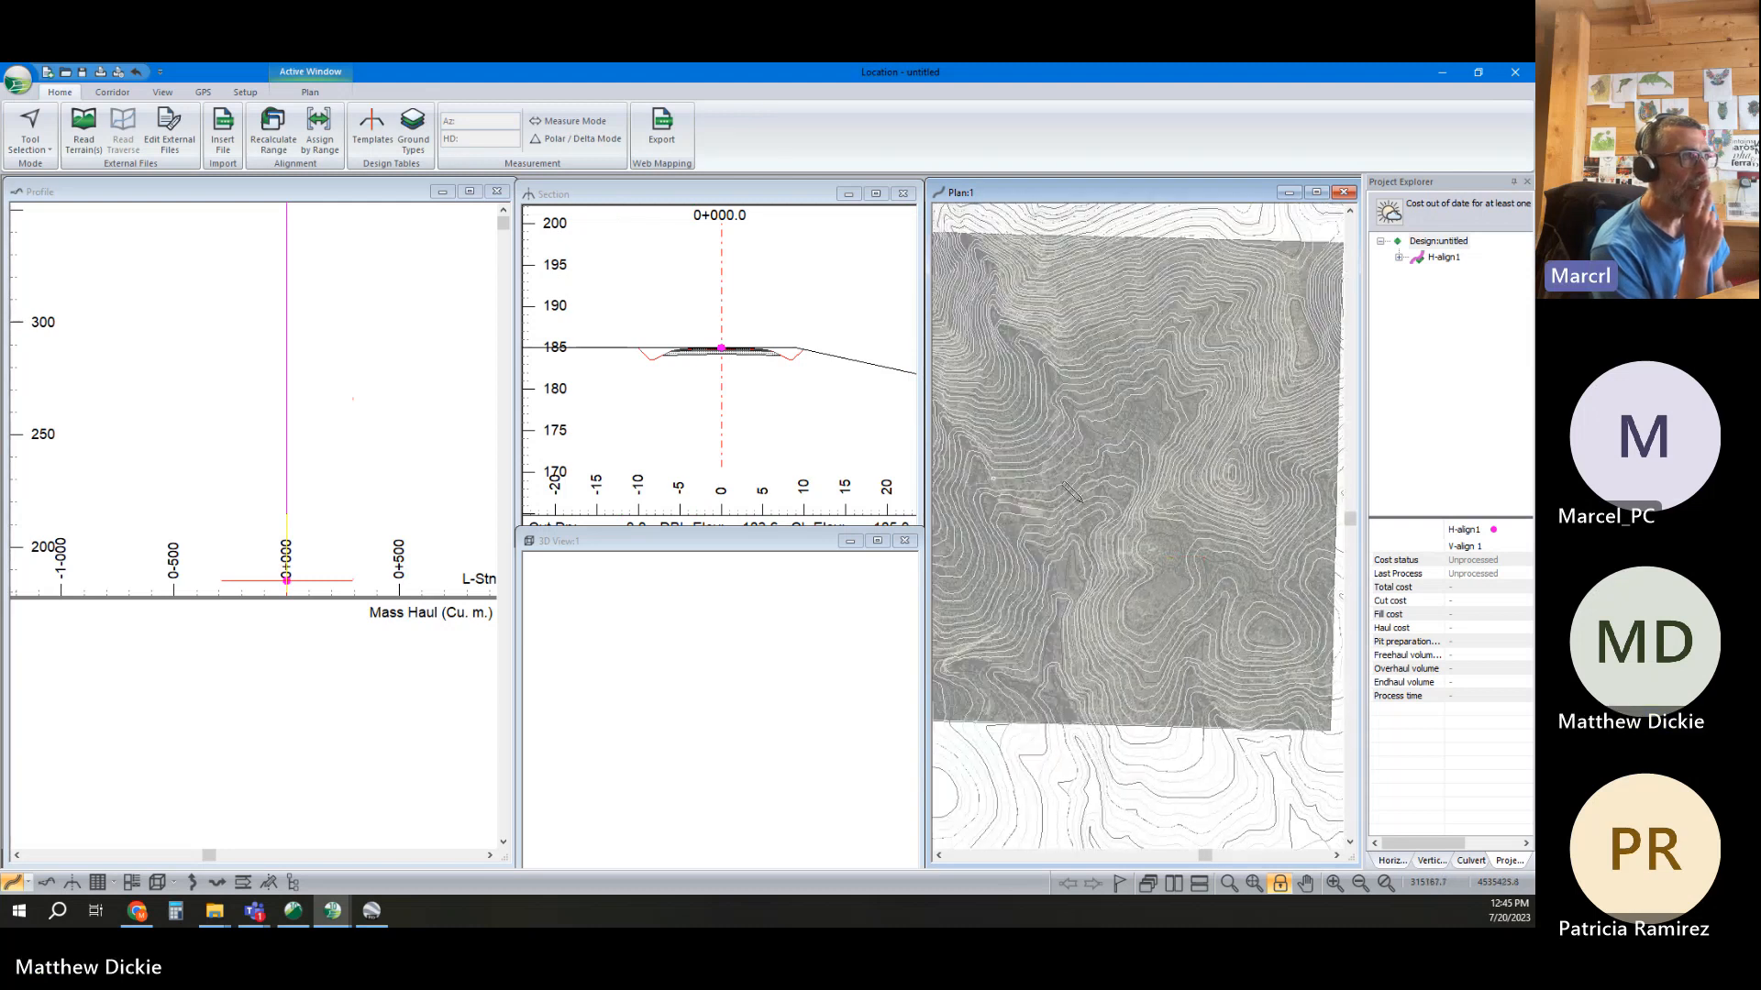
{"action": "middle_click_drag", "start_coordinate": [1036, 552], "coordinate": [1179, 536]}
{"action": "left_click", "coordinate": [1242, 558]}
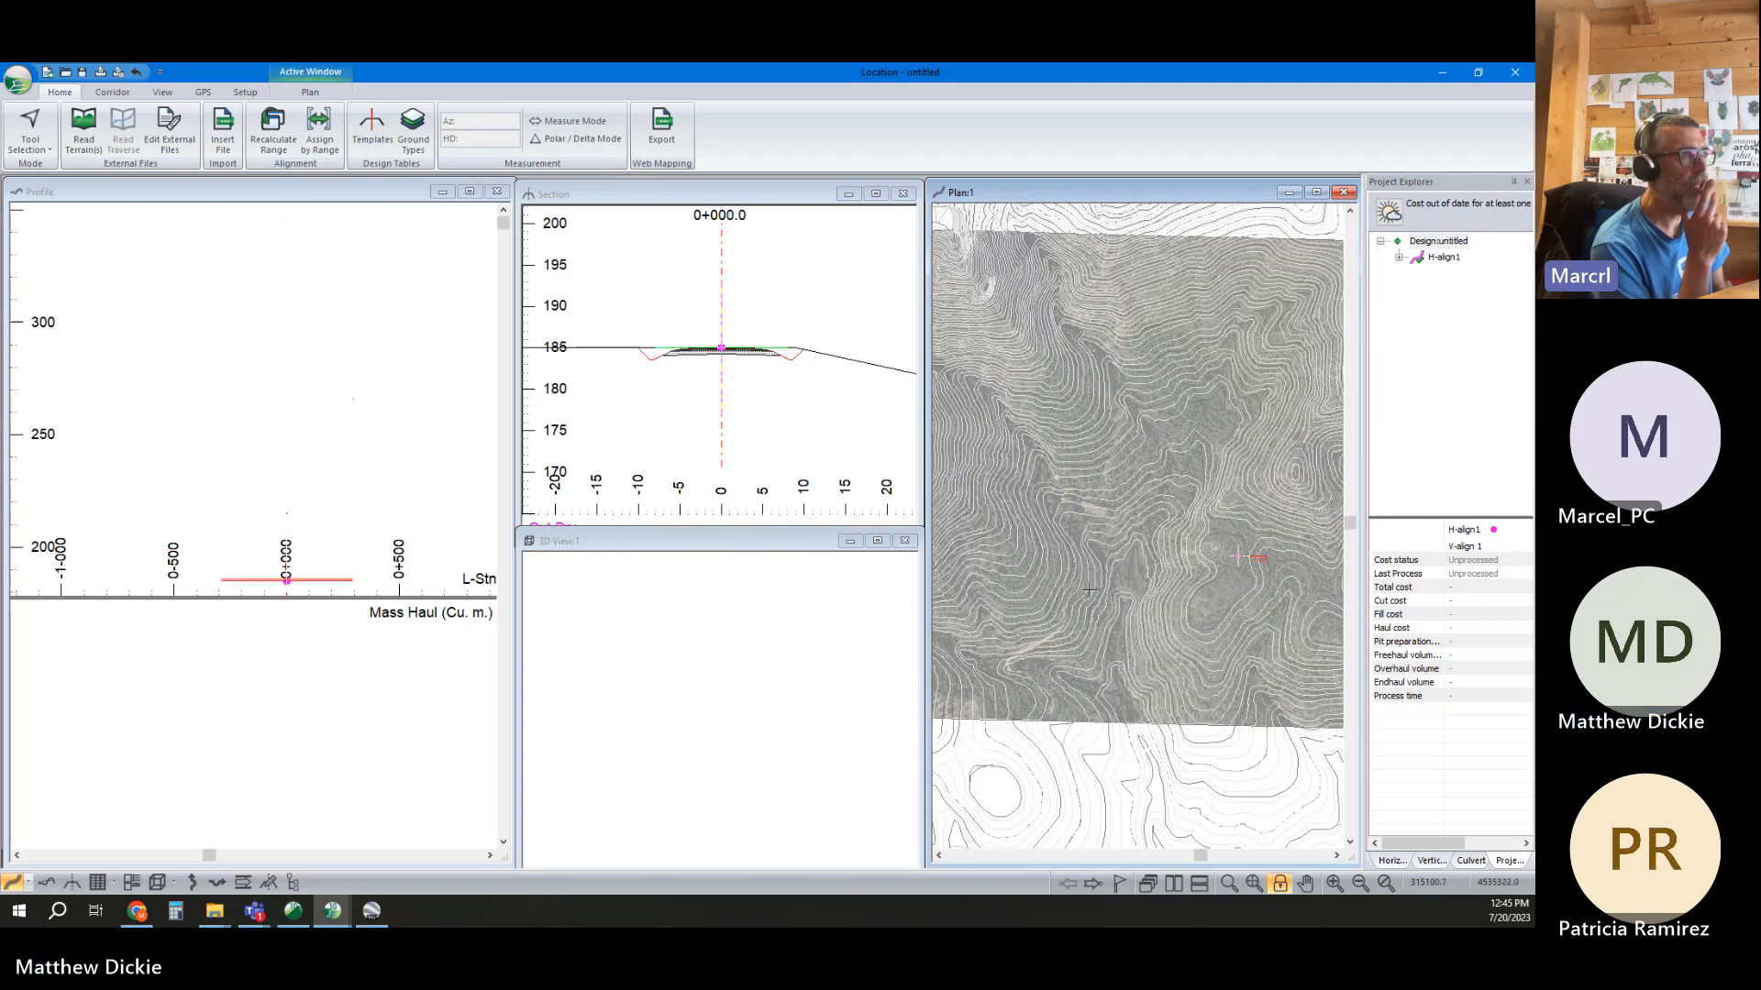
{"action": "left_click", "coordinate": [1064, 579]}
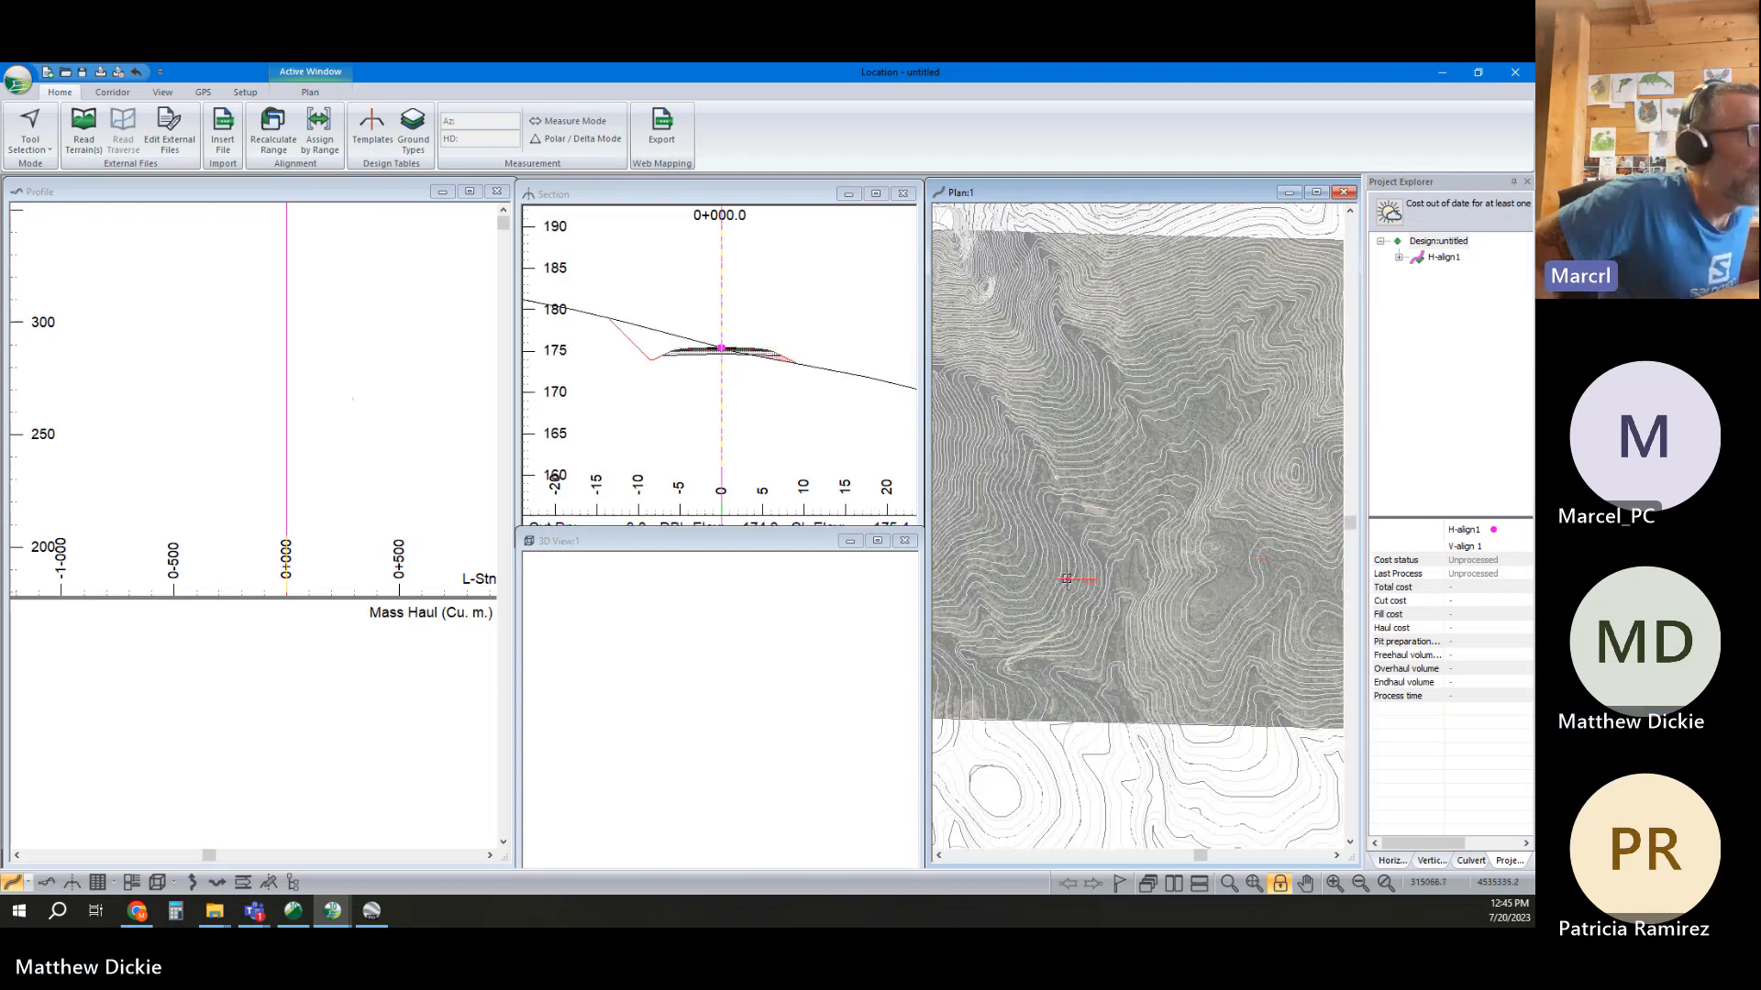
{"action": "scroll", "coordinate": [1066, 579], "scroll_direction": "up", "scroll_amount": 2}
{"action": "scroll", "coordinate": [1067, 579], "scroll_direction": "down", "scroll_amount": 1}
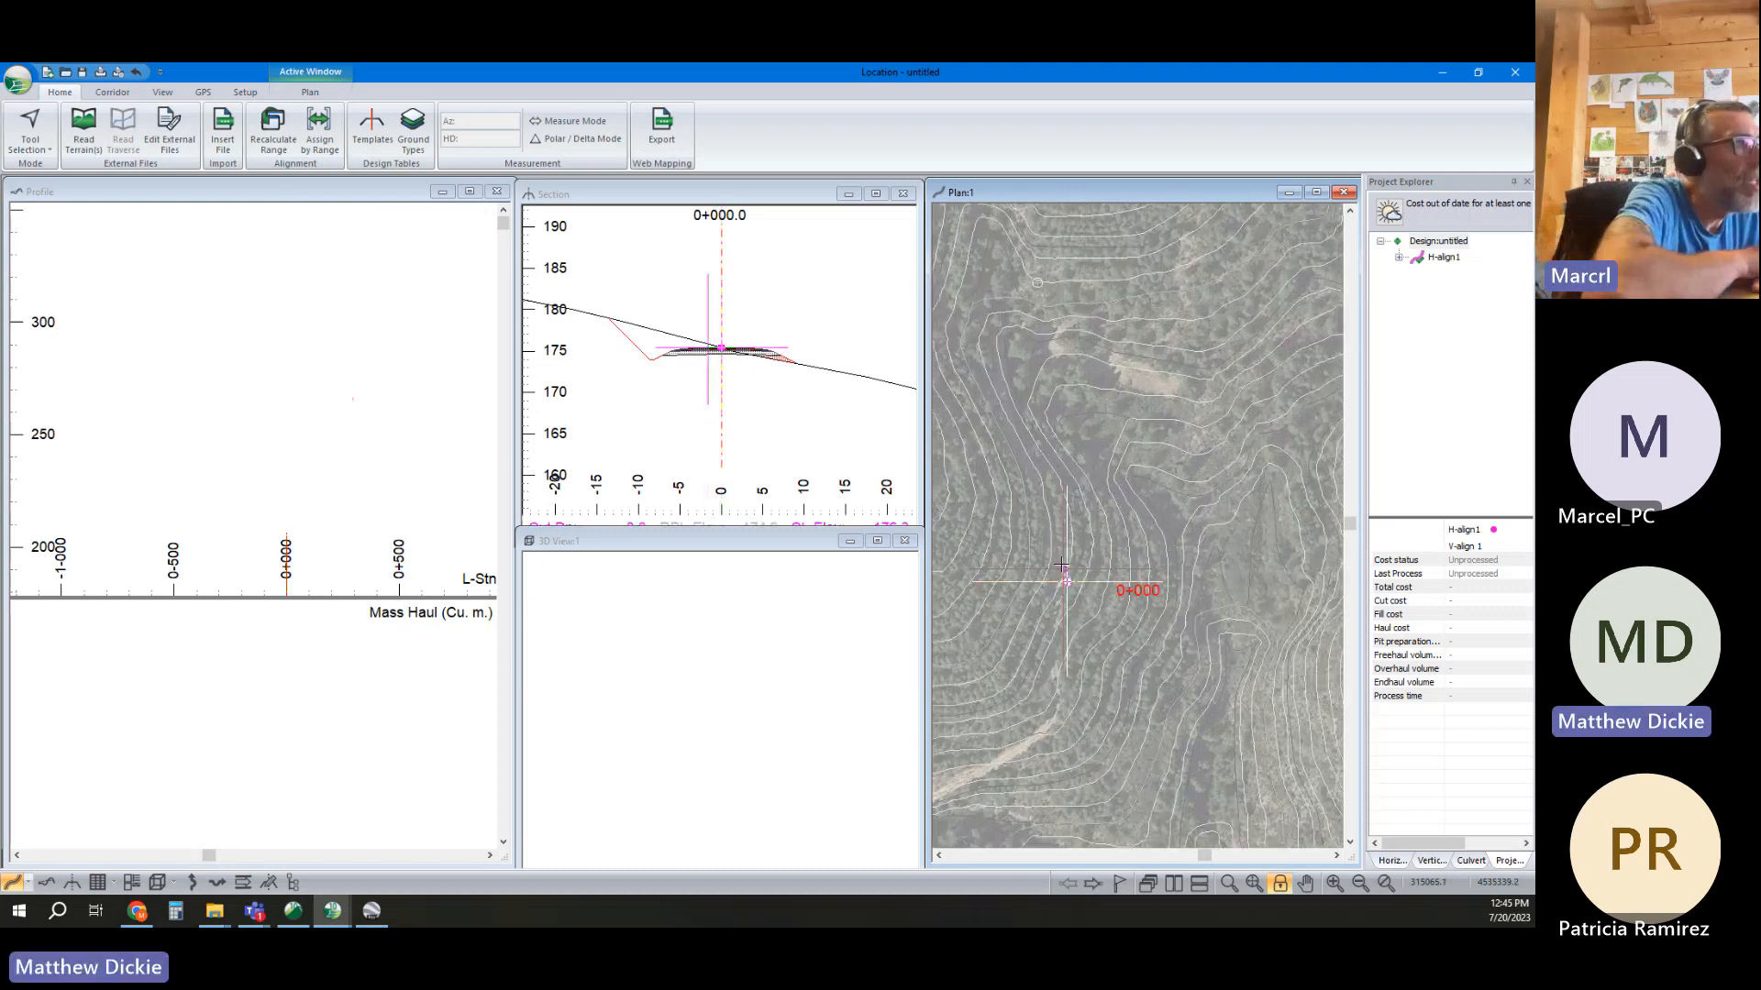
{"action": "left_click_drag", "start_coordinate": [1047, 520], "coordinate": [1051, 576]}
{"action": "middle_click_drag", "start_coordinate": [1002, 542], "coordinate": [1183, 498]}
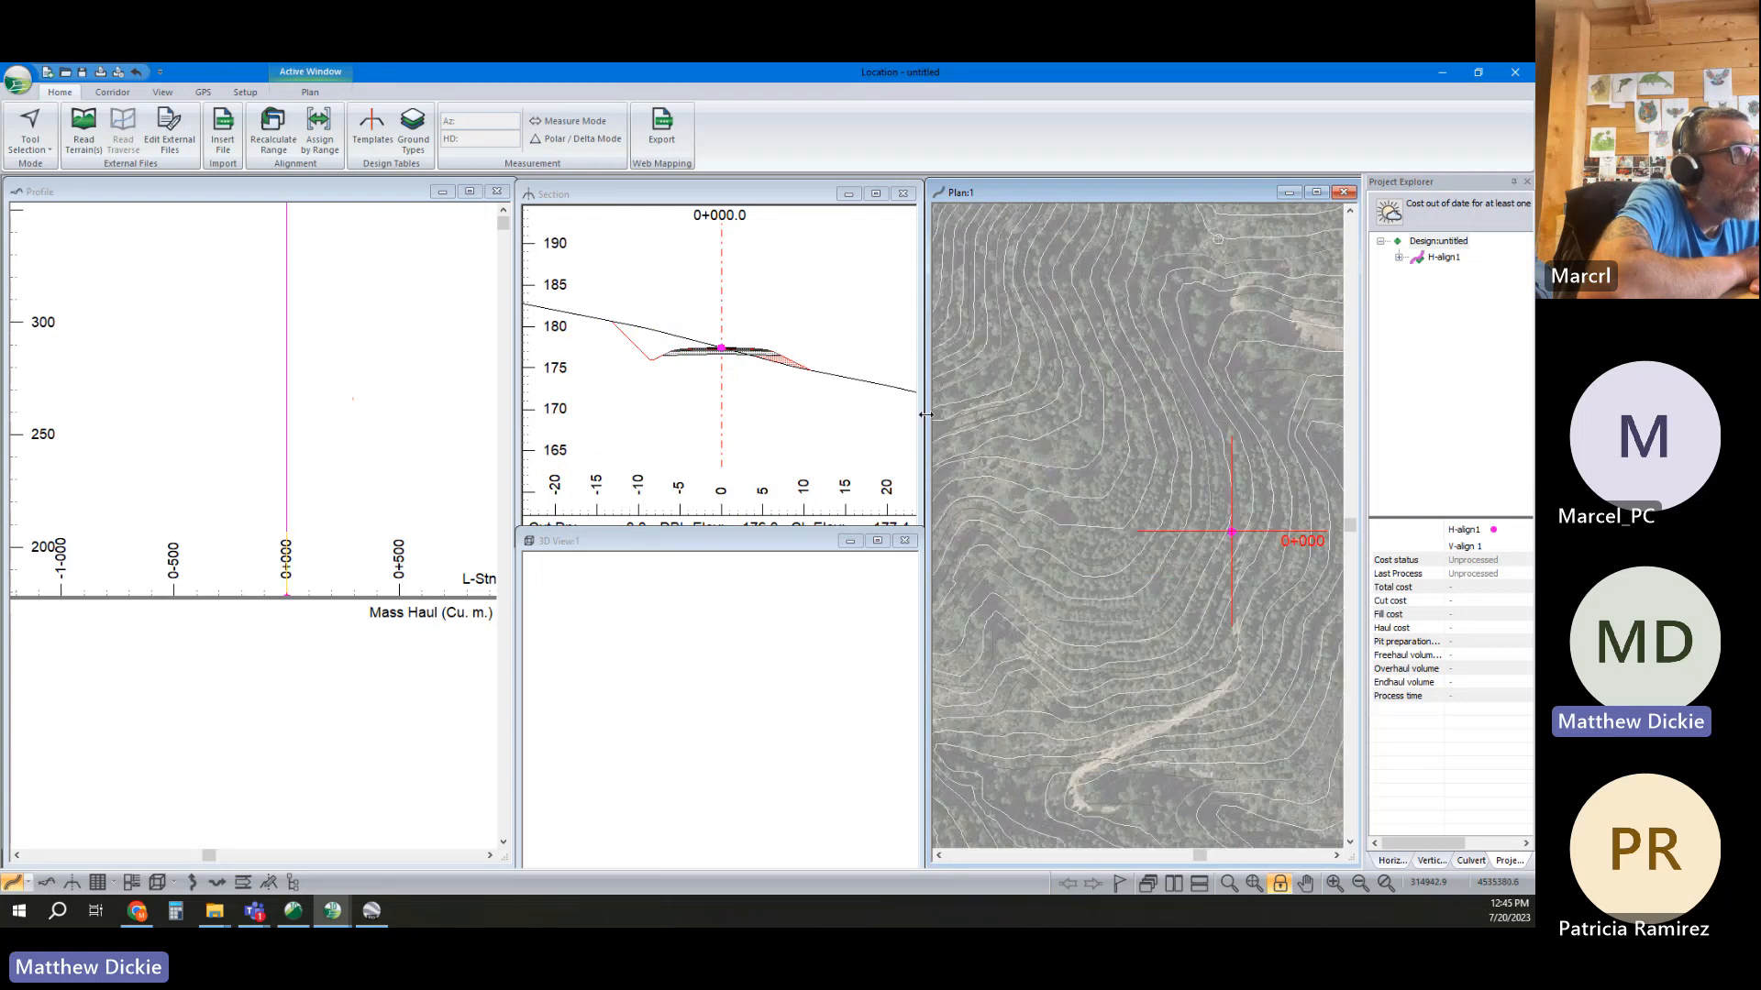
{"action": "right_click", "coordinate": [1148, 525]}
{"action": "left_click", "coordinate": [1183, 538]}
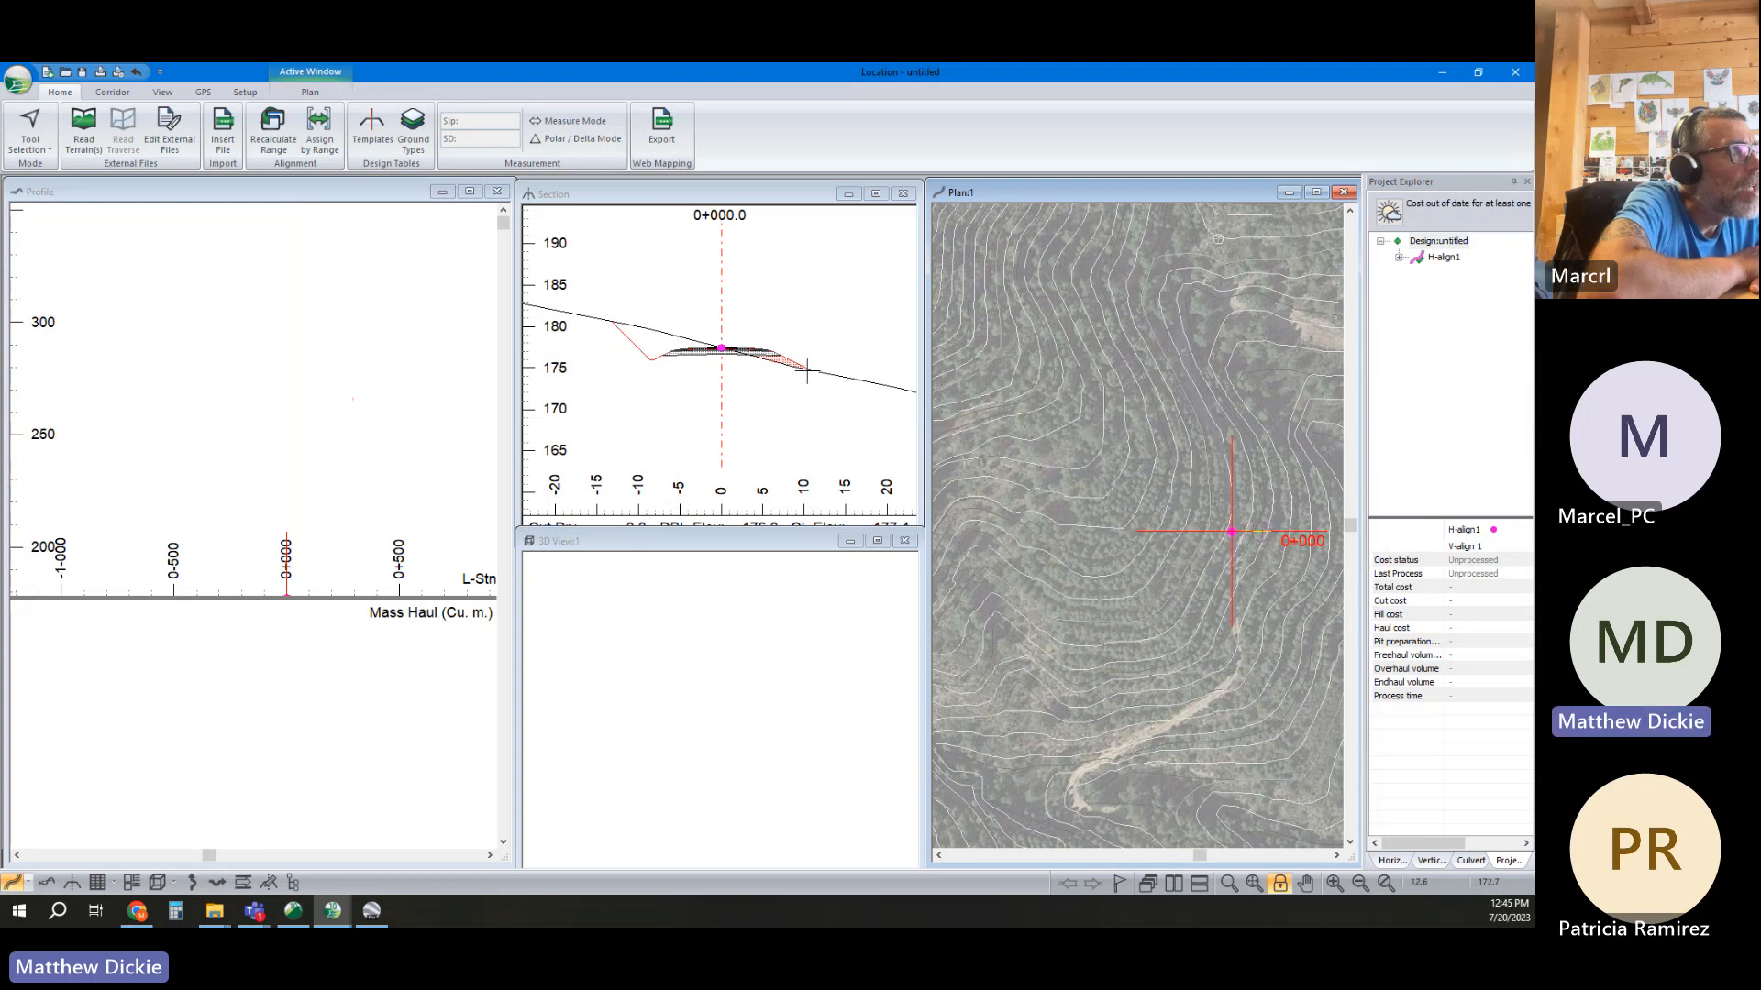
Load the ResourceMetric.tpl template table from the LastInstall folder into the Template Editor
{"action": "left_click", "coordinate": [372, 128]}
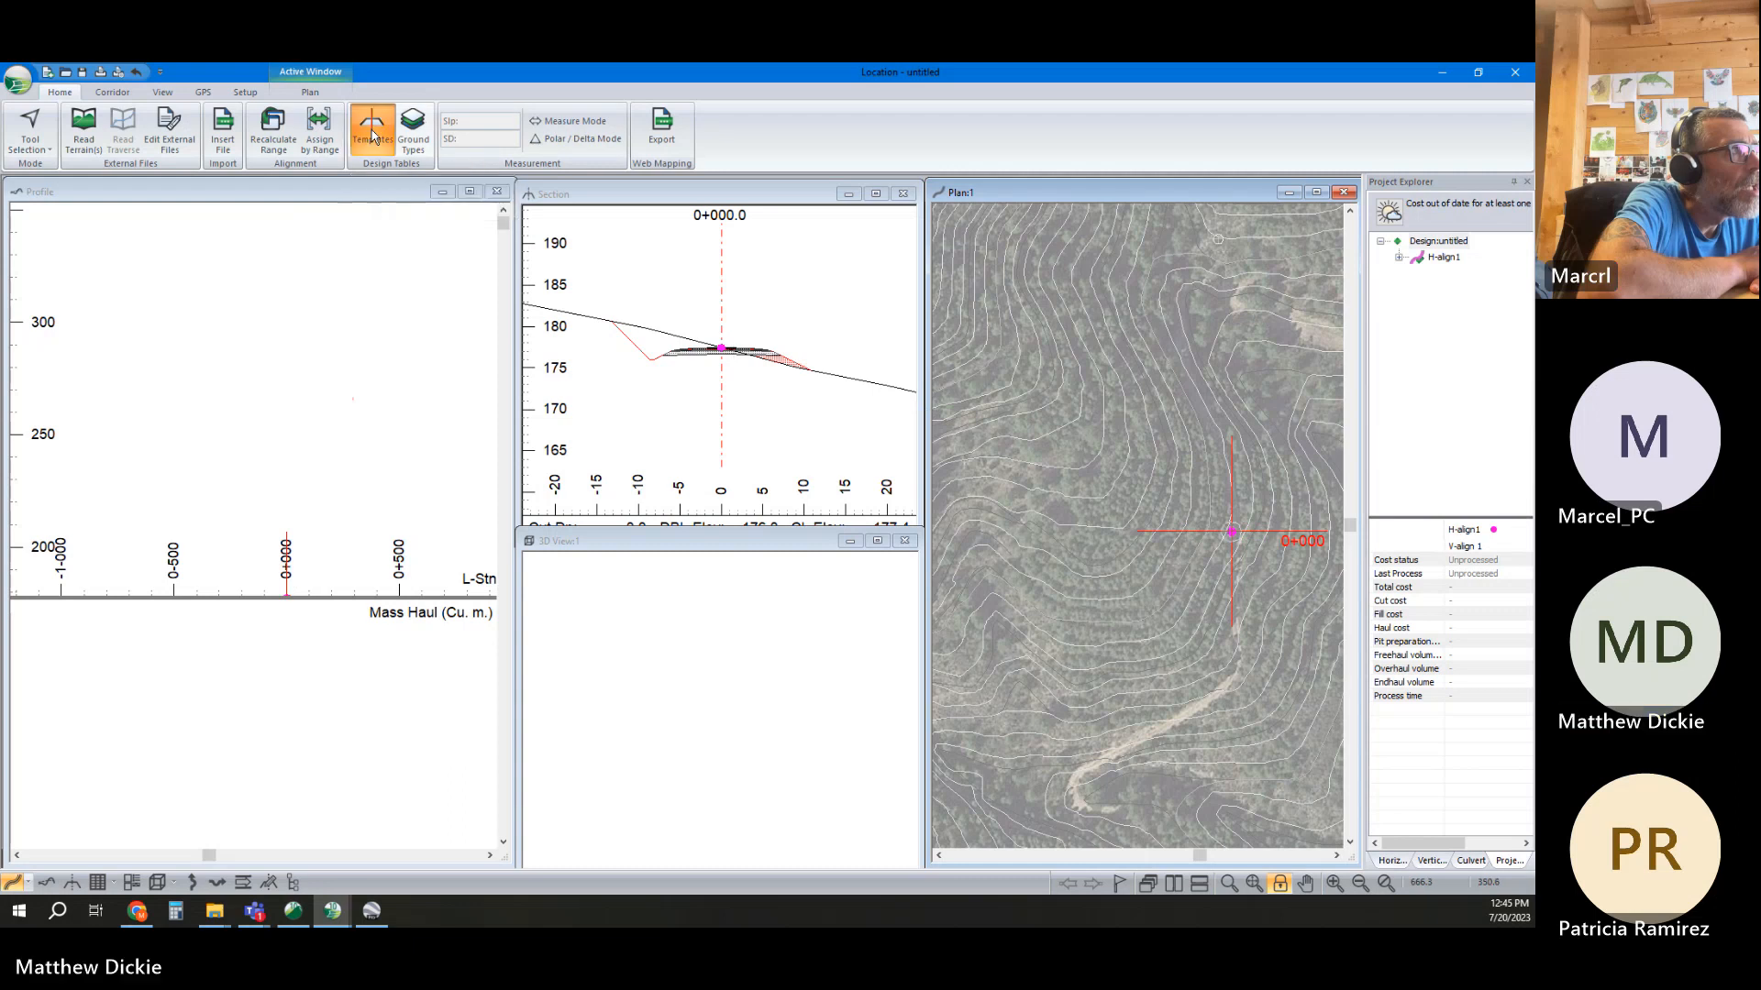
{"action": "left_click", "coordinate": [404, 220]}
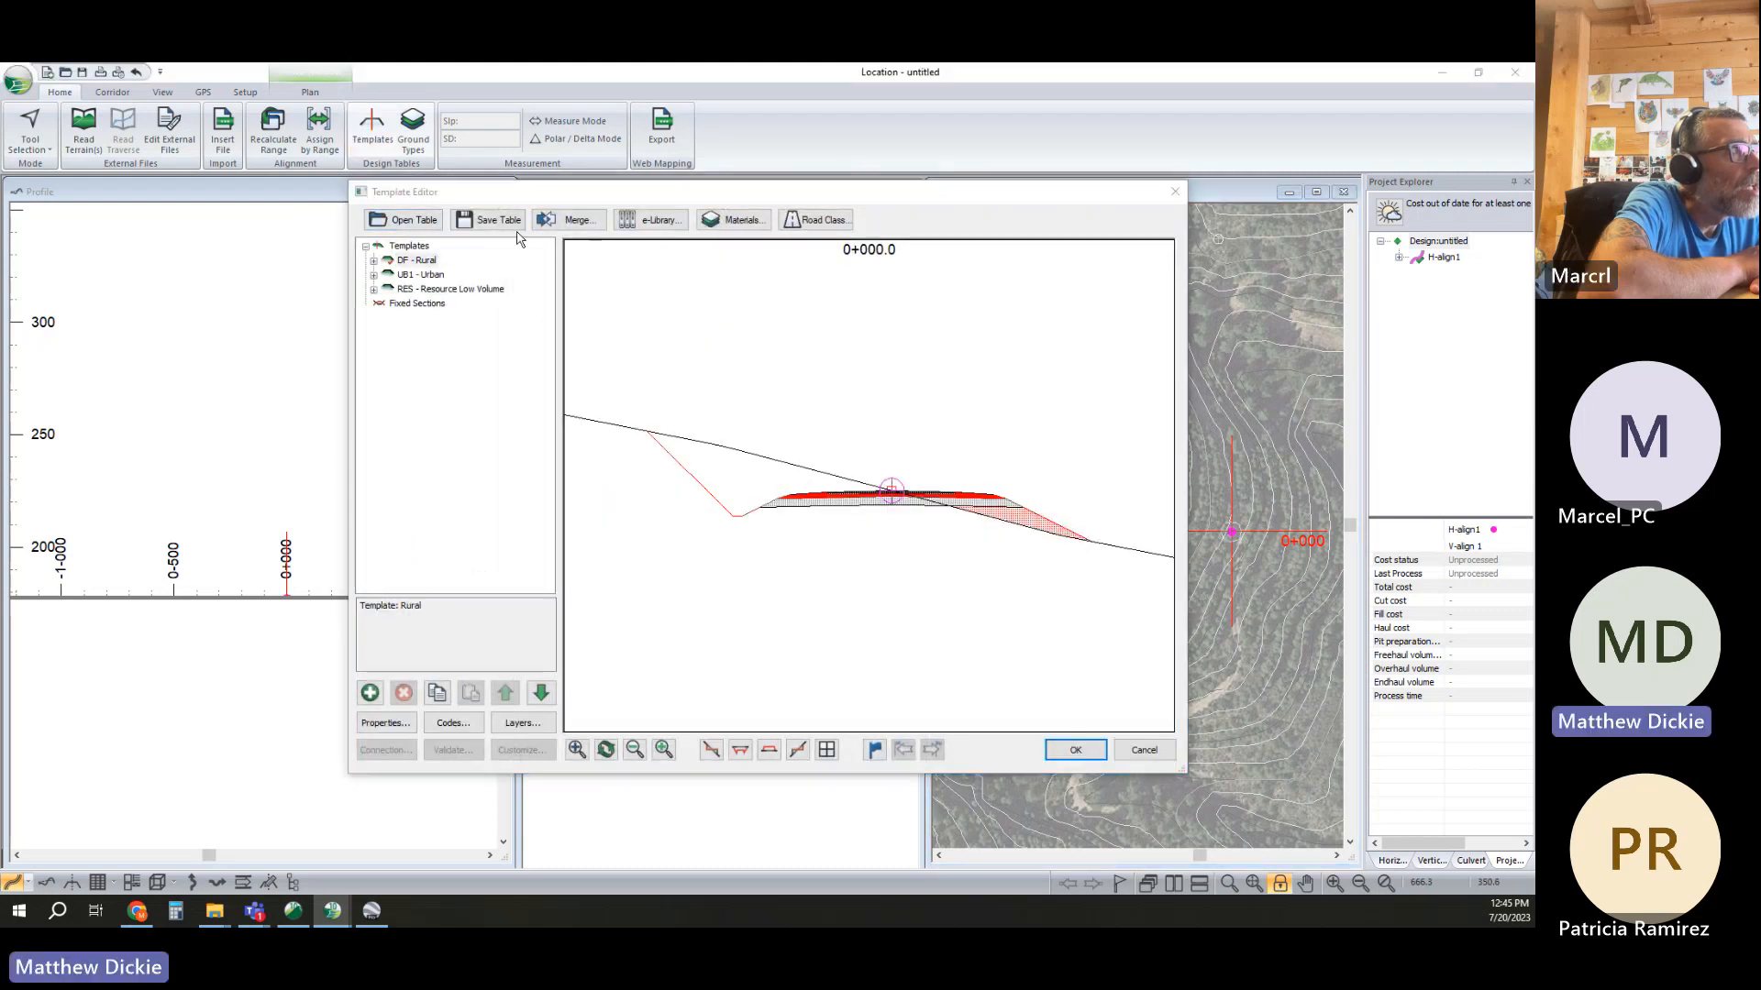
{"action": "double_click", "coordinate": [813, 425]}
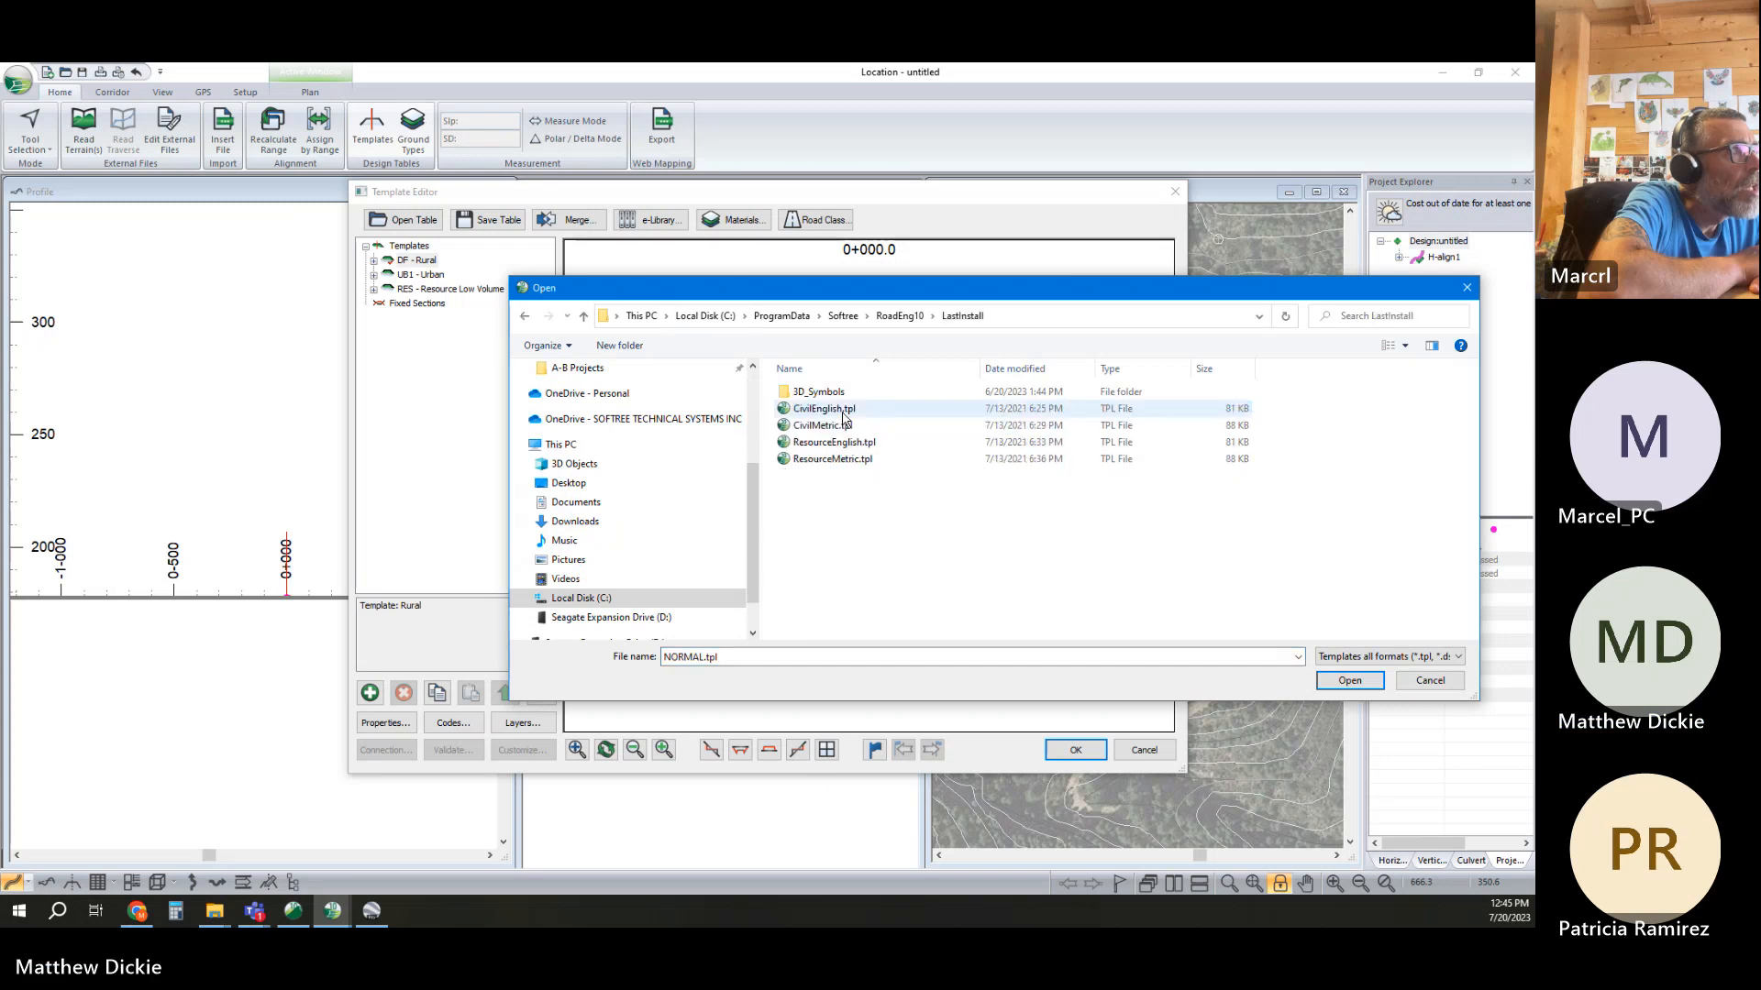
{"action": "left_click", "coordinate": [834, 460]}
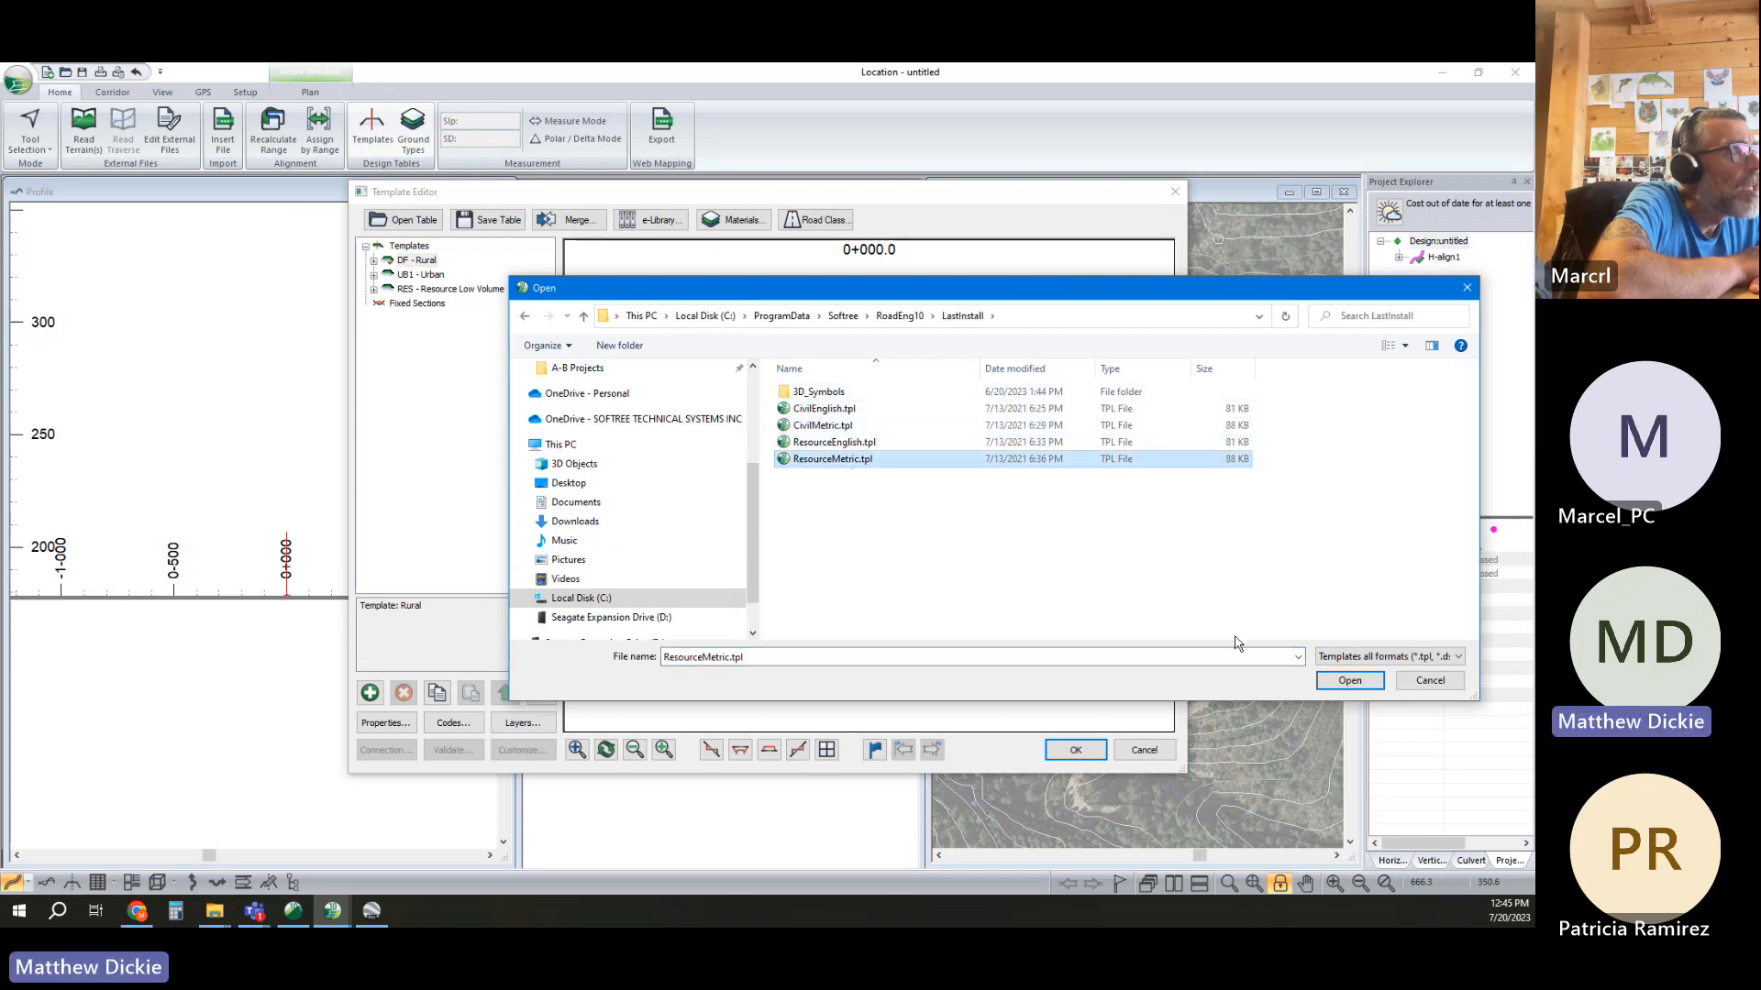
{"action": "left_click", "coordinate": [1349, 681]}
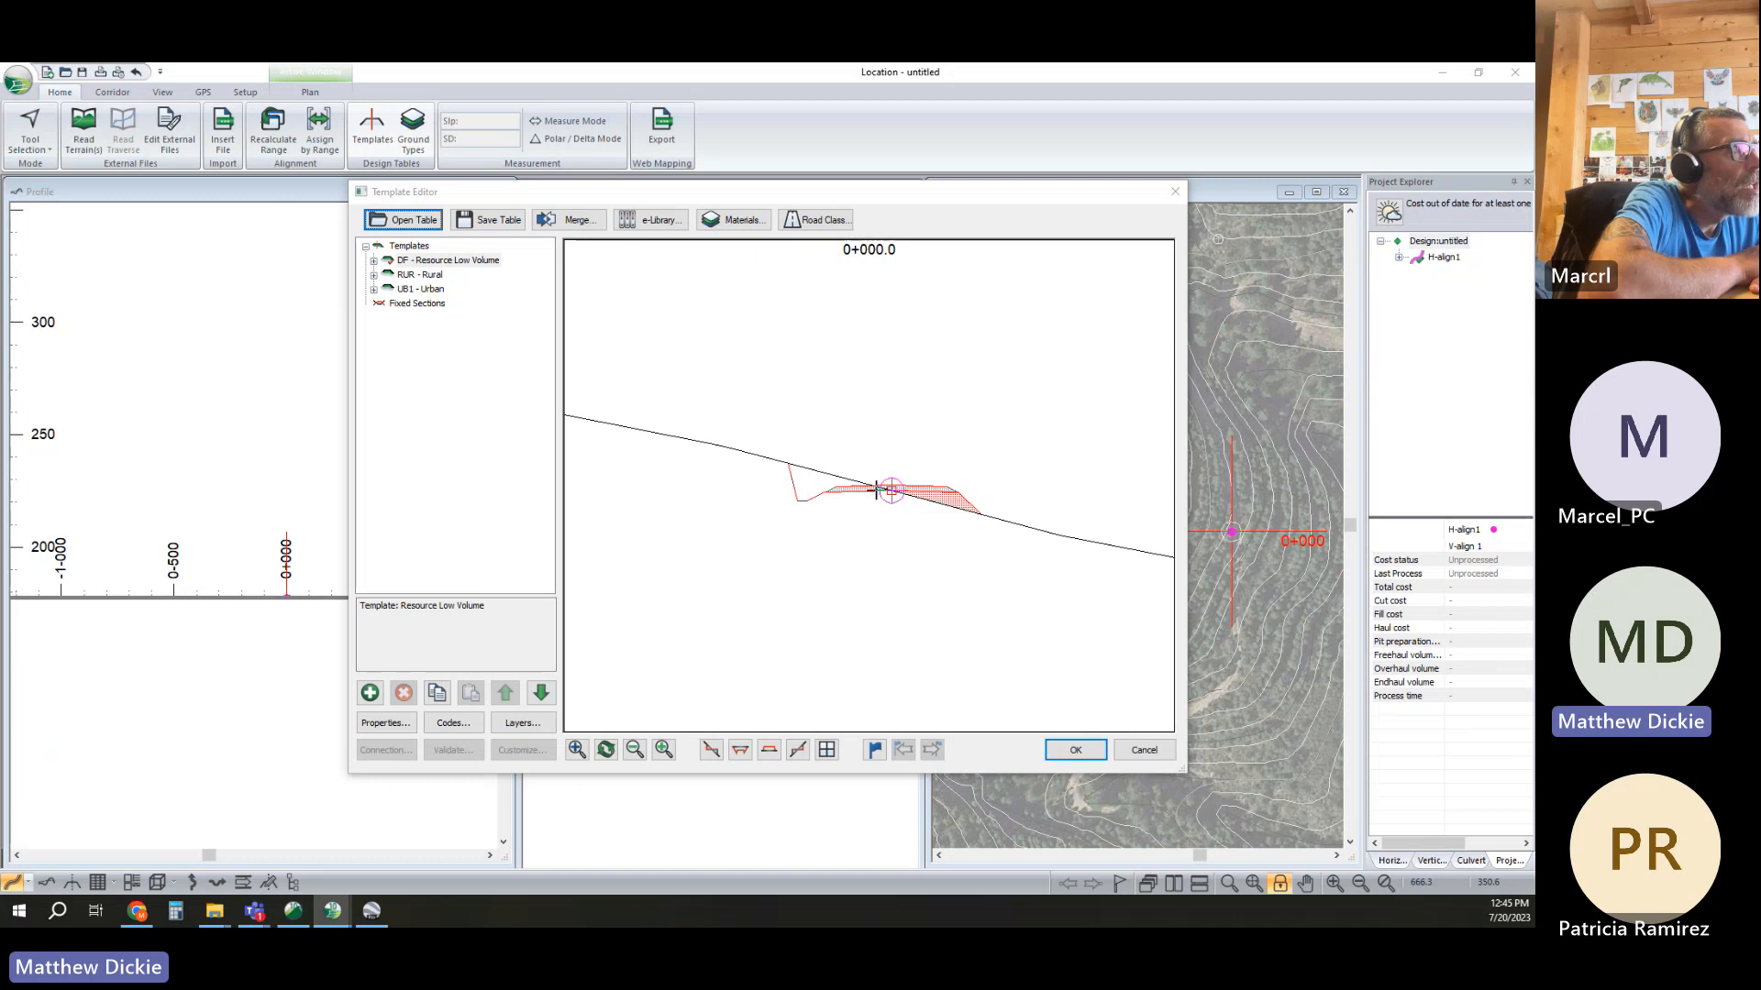
Expand the Resource Low Volume template and review its properties, including the crown slopes, without changing them
{"action": "double_click", "coordinate": [390, 261]}
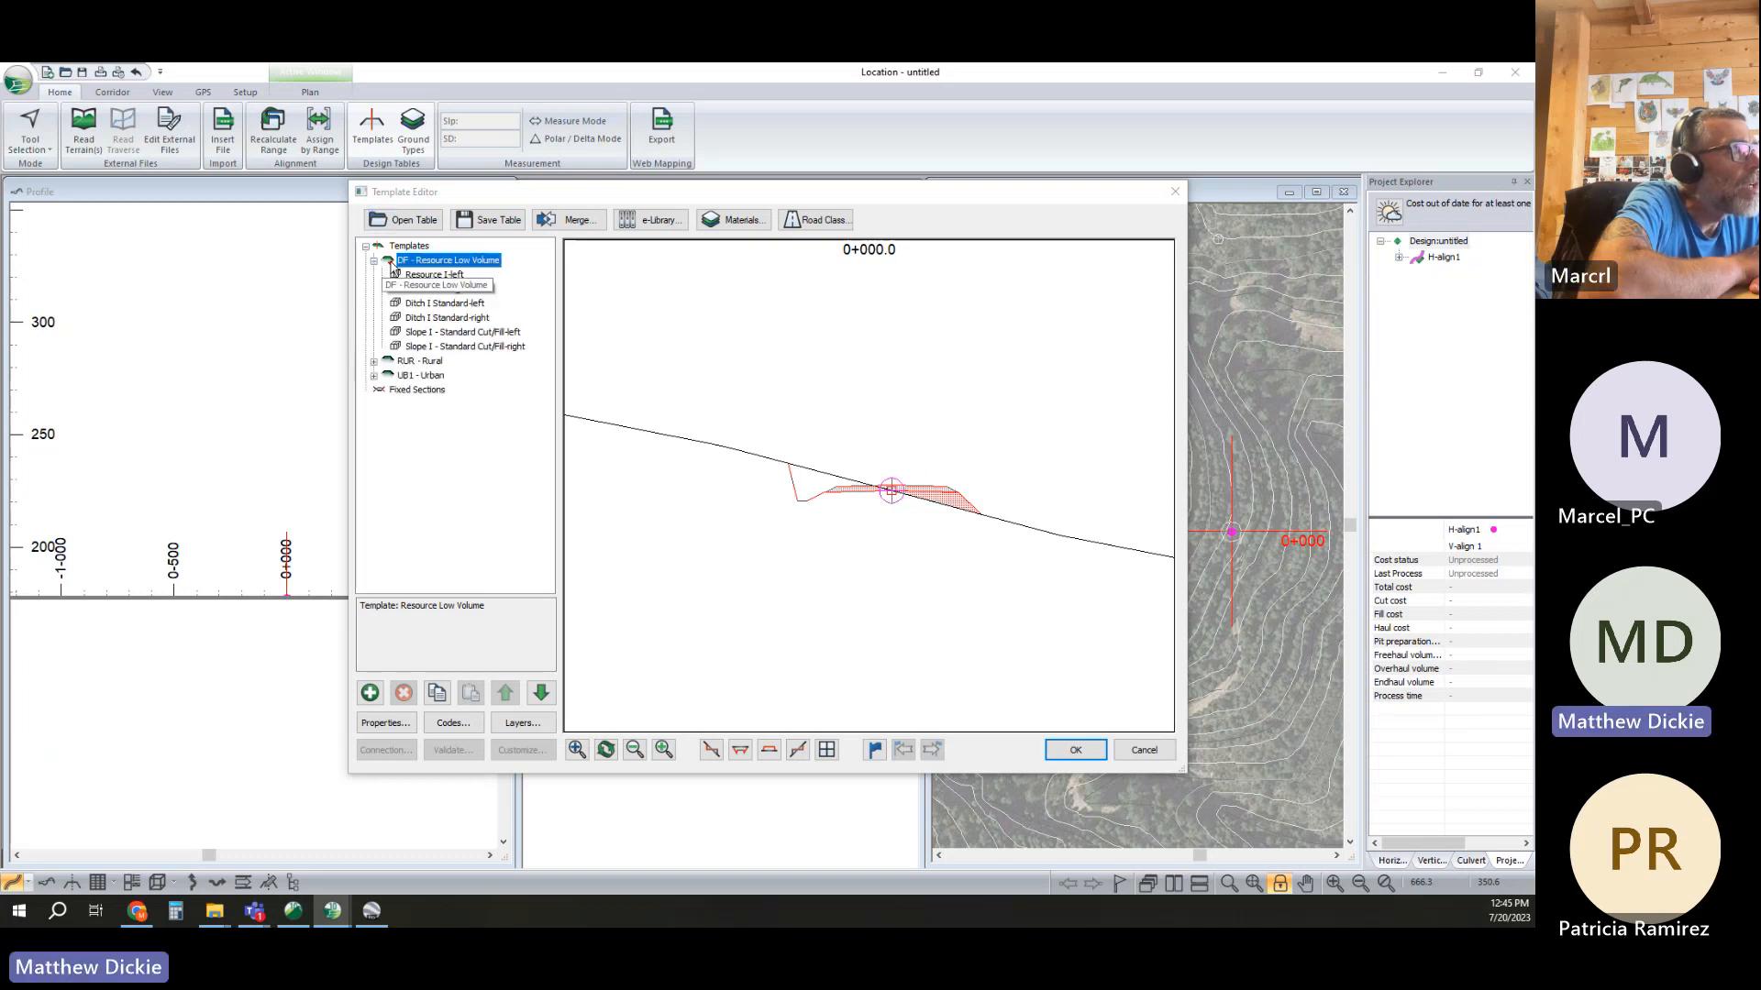
{"action": "right_click", "coordinate": [464, 262]}
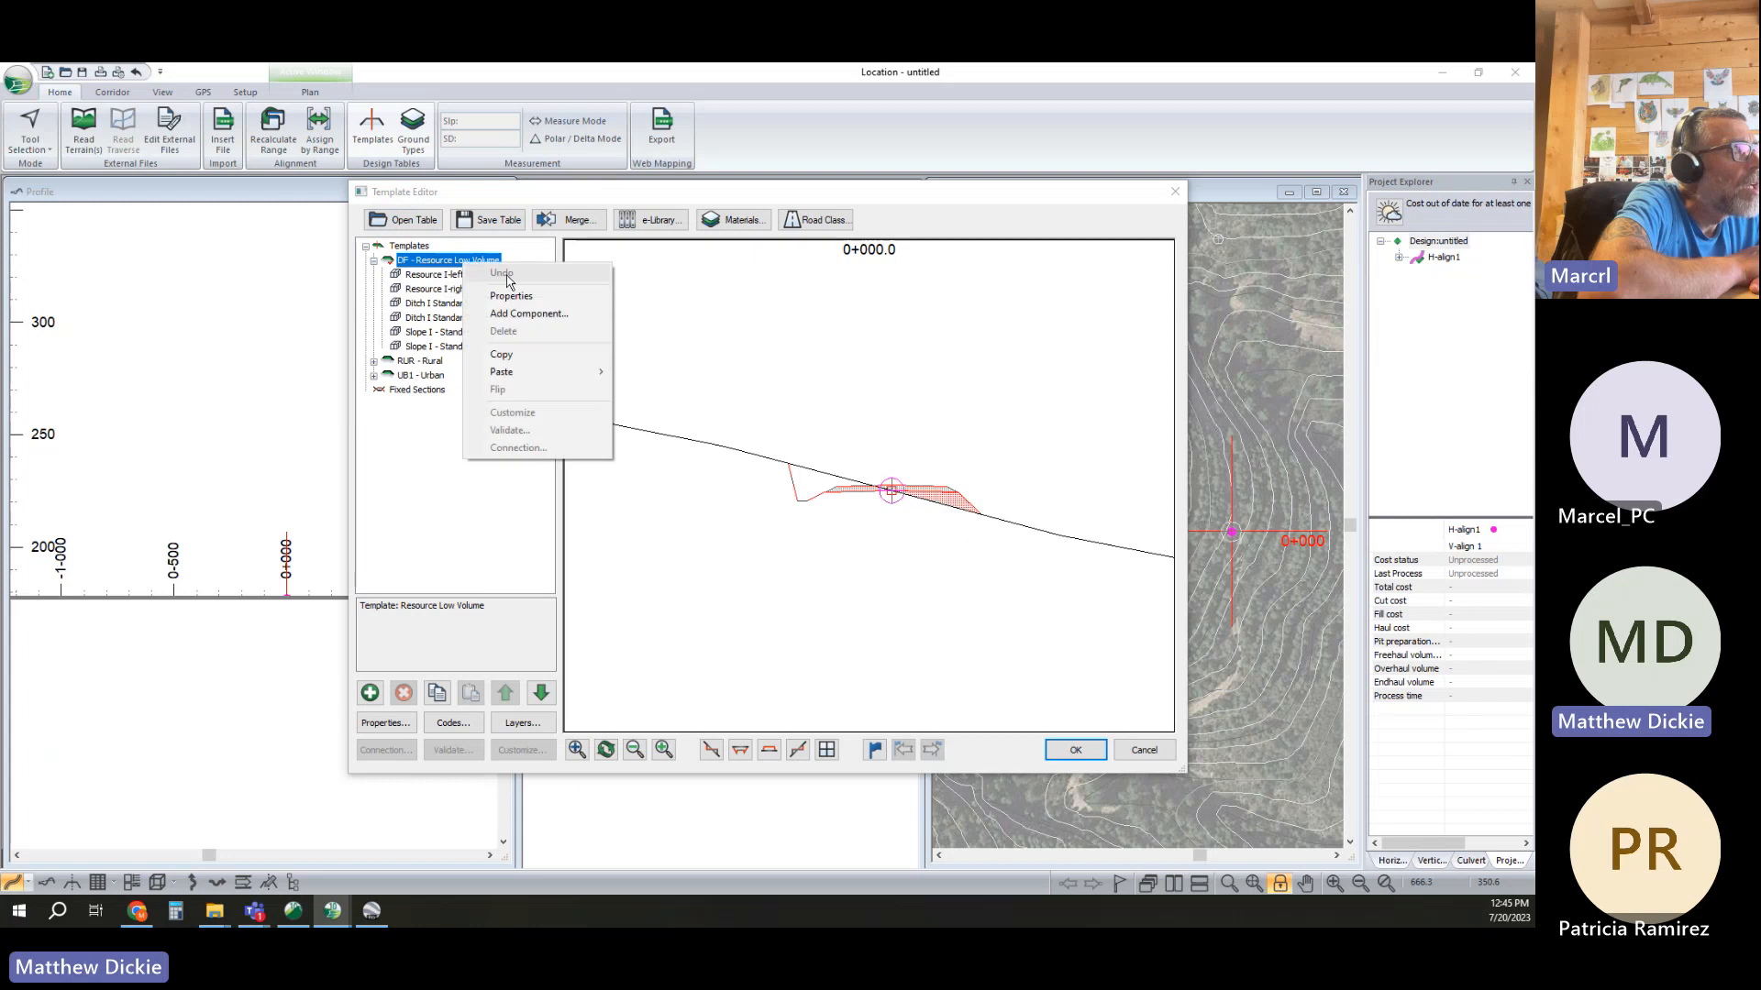
{"action": "left_click", "coordinate": [511, 295]}
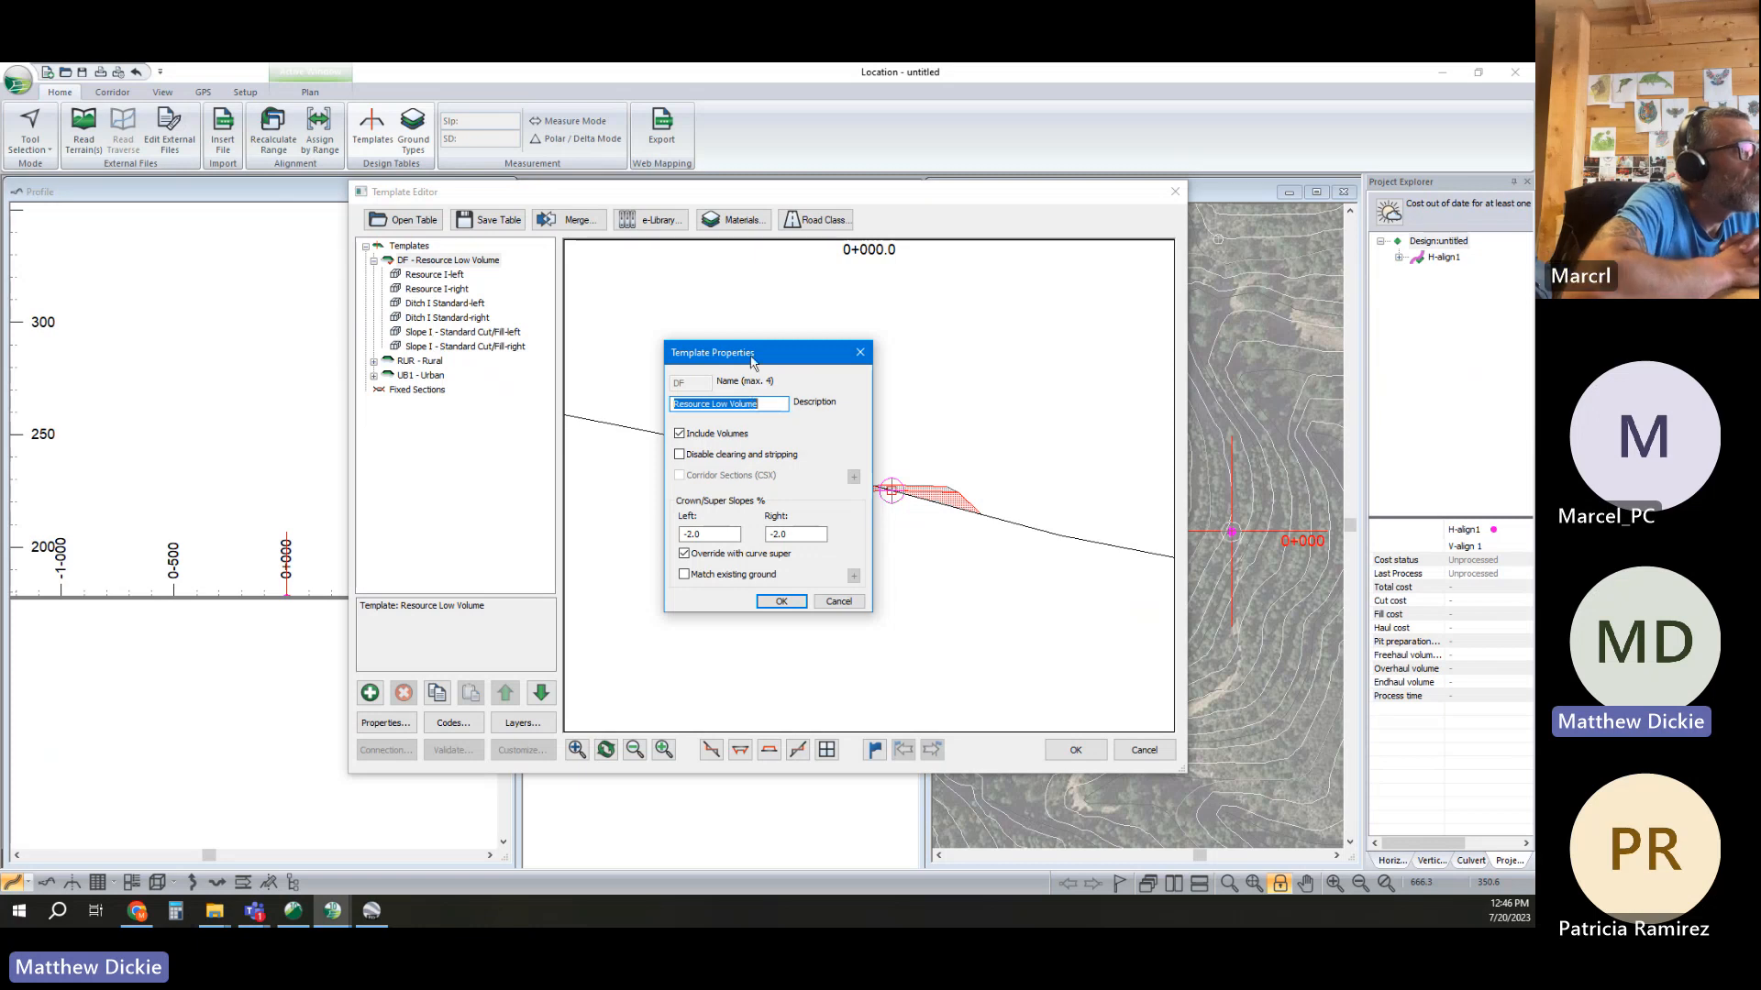
{"action": "double_click", "coordinate": [698, 534]}
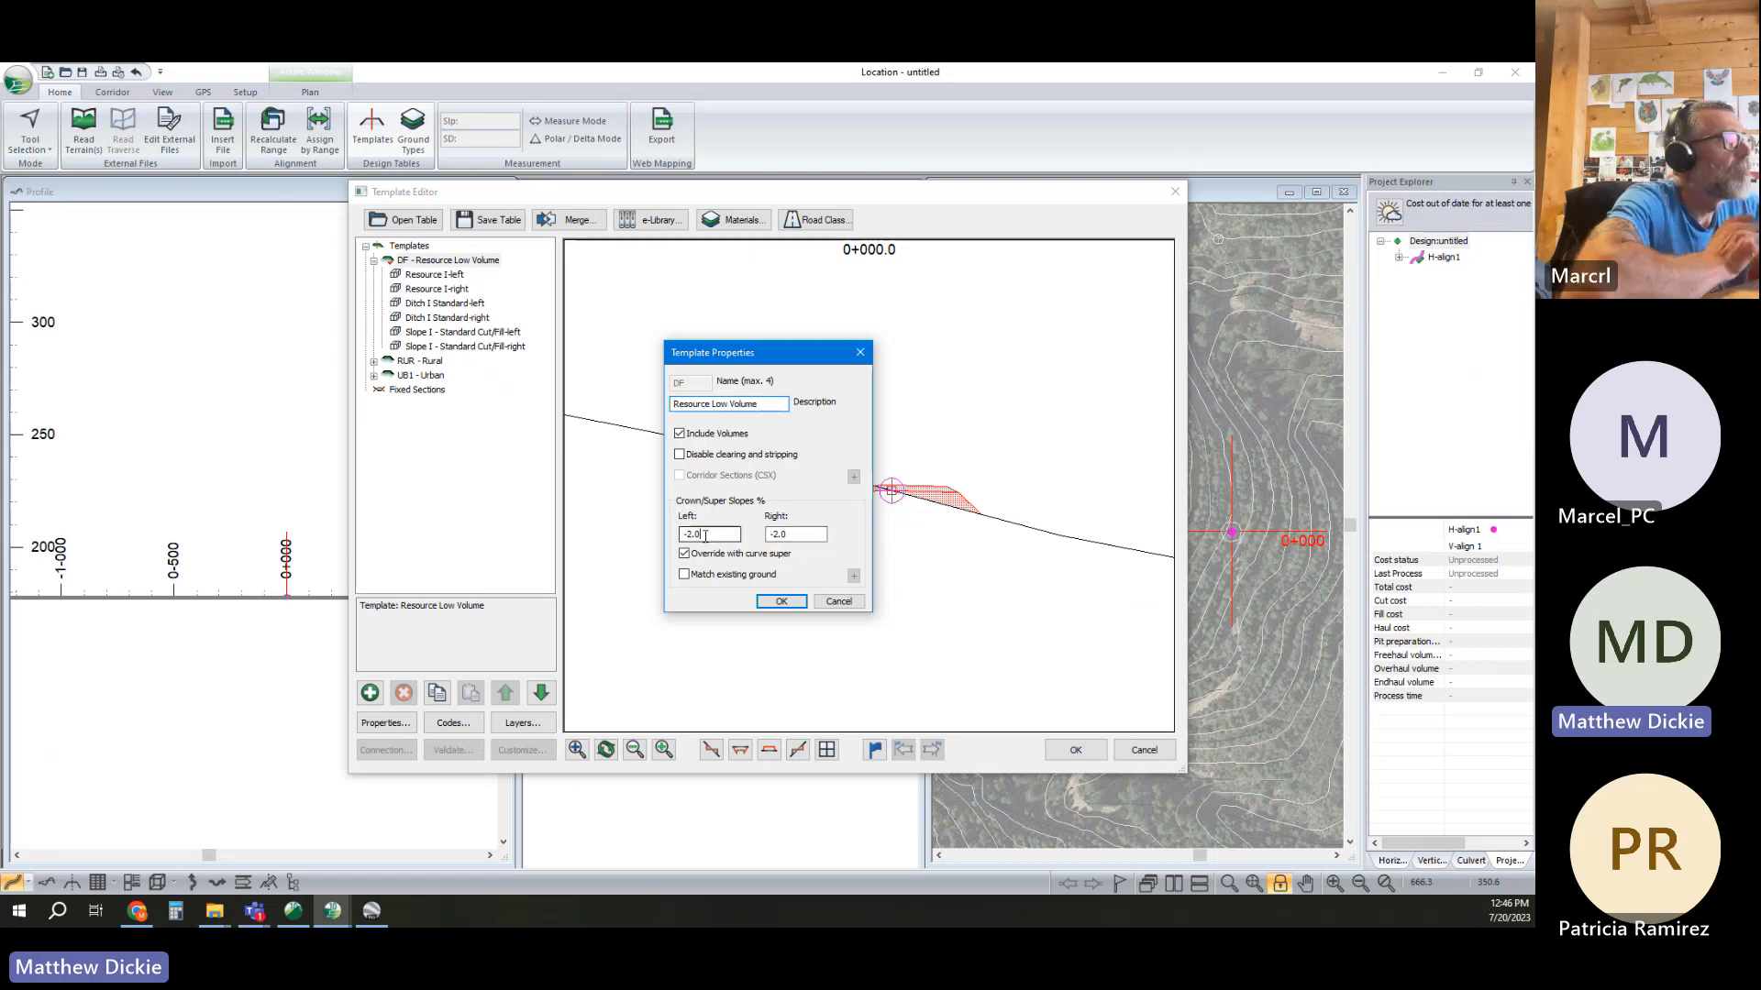
{"action": "left_click", "coordinate": [838, 601]}
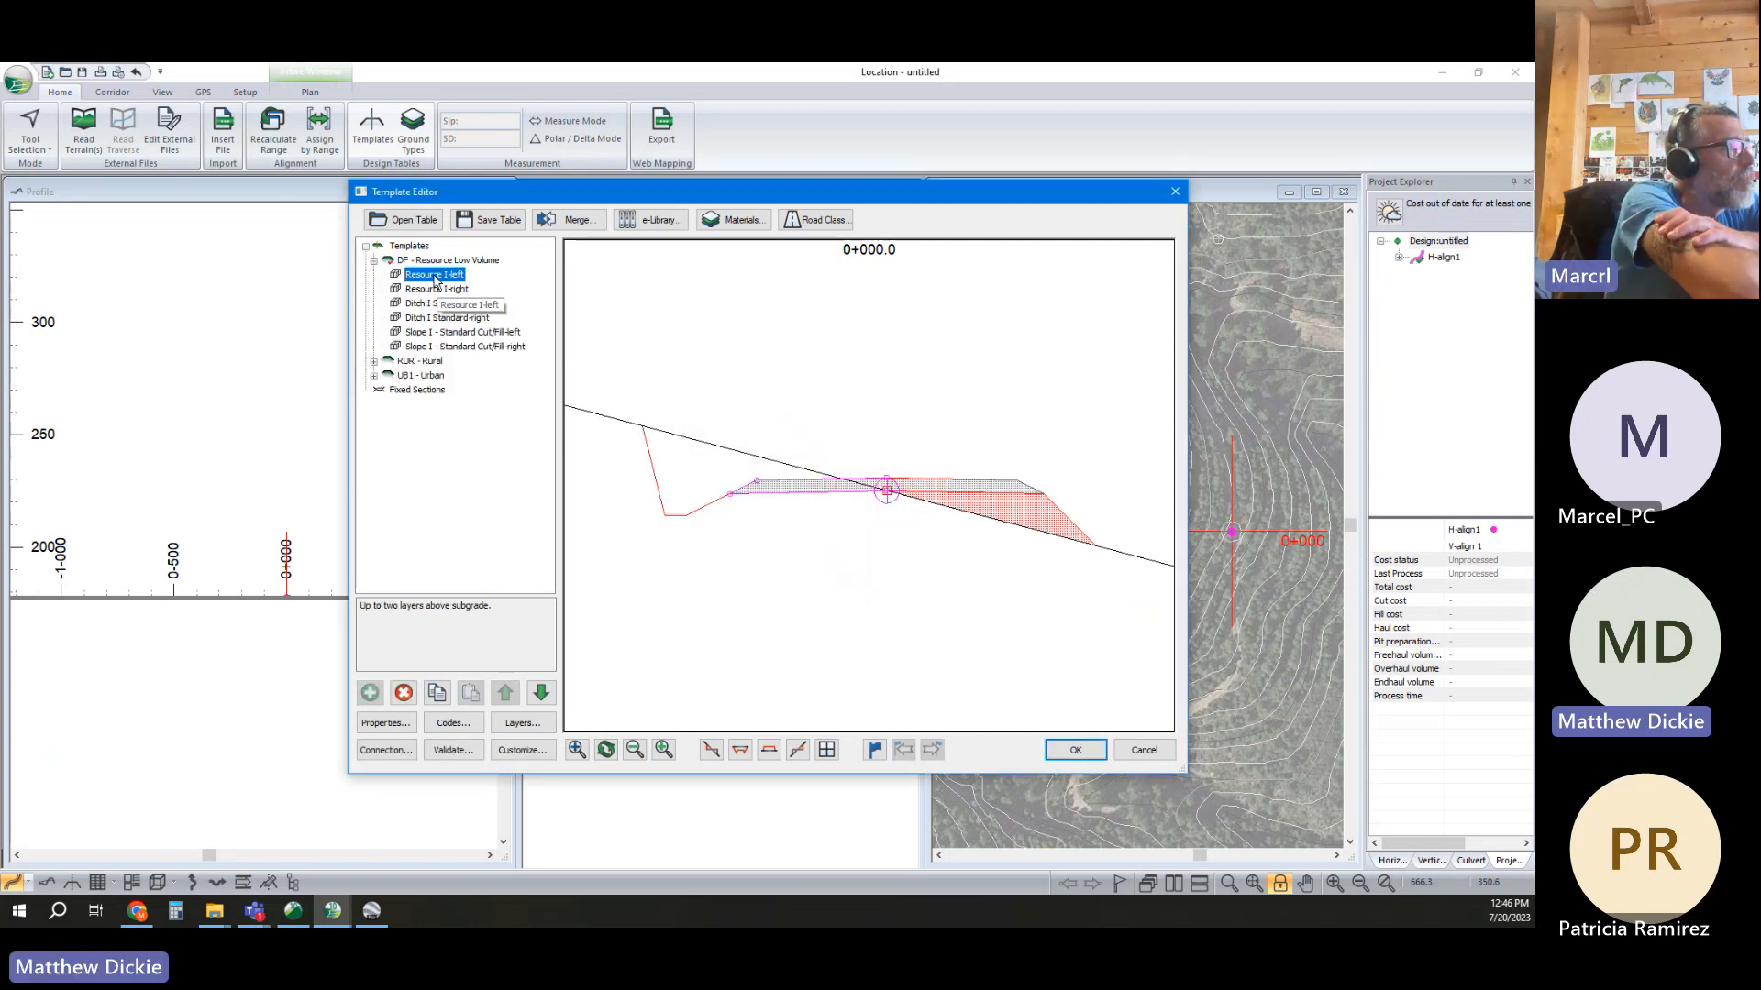
Open the Resource I-left component's properties, set its default width to 2.25 m, and review the surface 1 thickness and fill slope
{"action": "right_click", "coordinate": [437, 275]}
{"action": "left_click", "coordinate": [482, 309]}
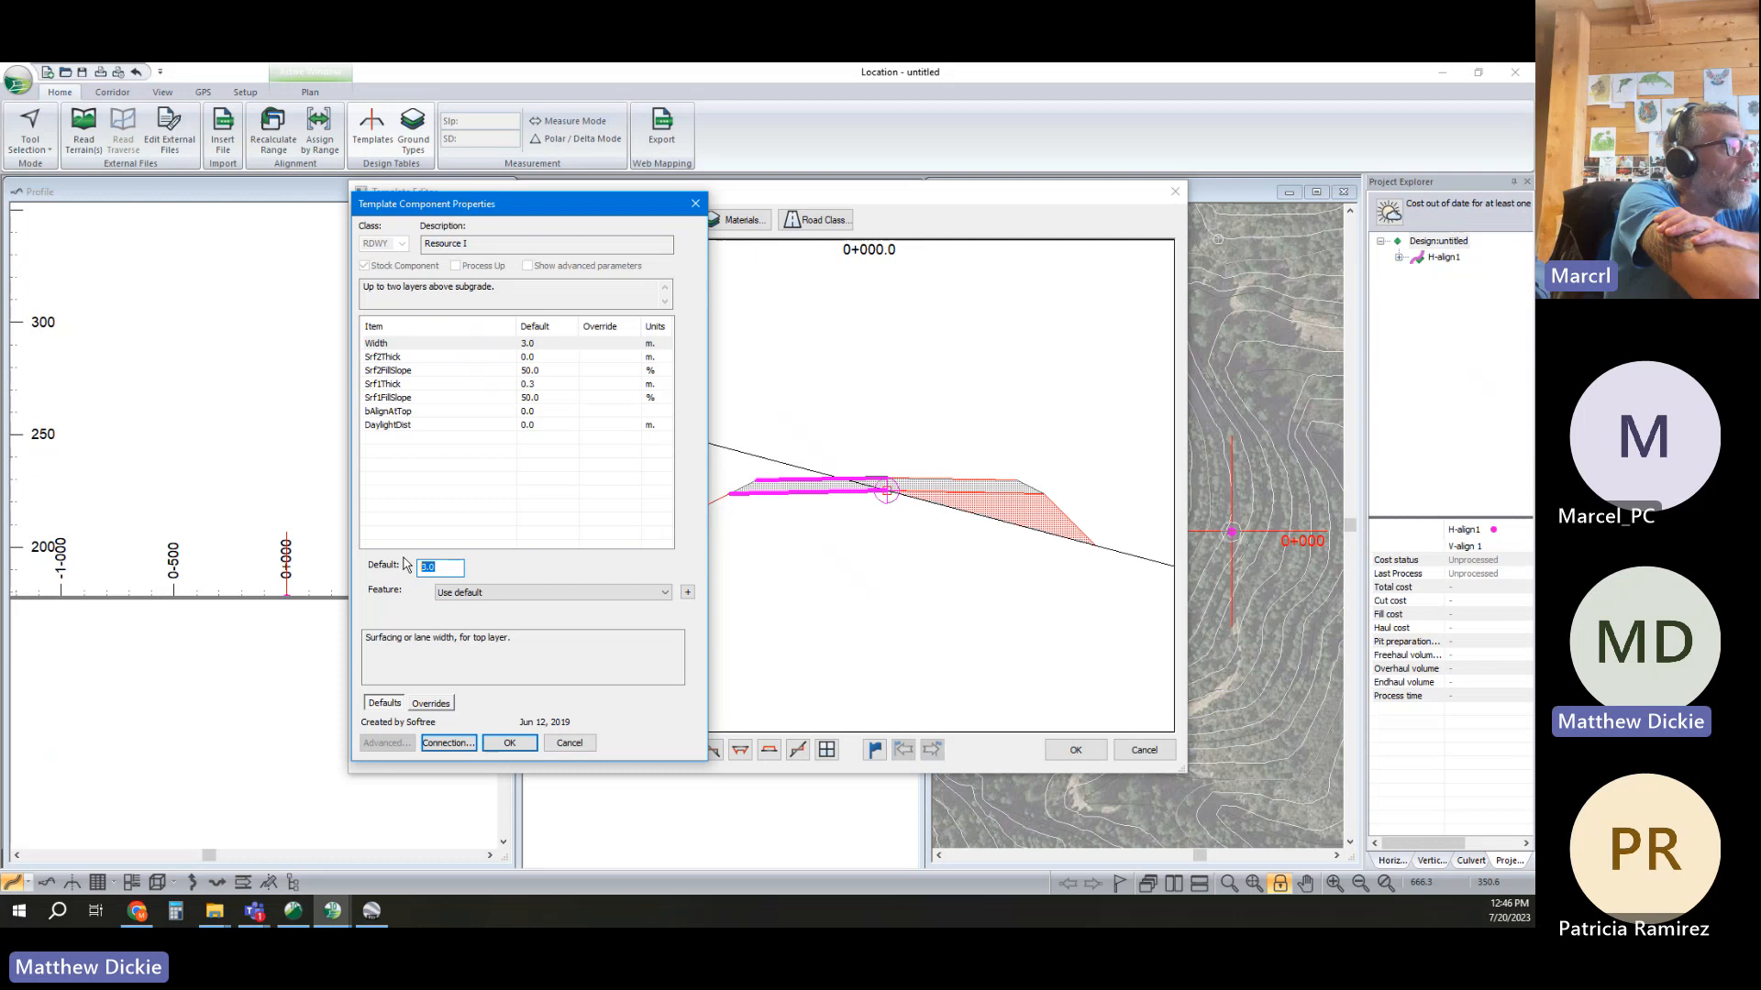
{"action": "type", "text": "2.25"}
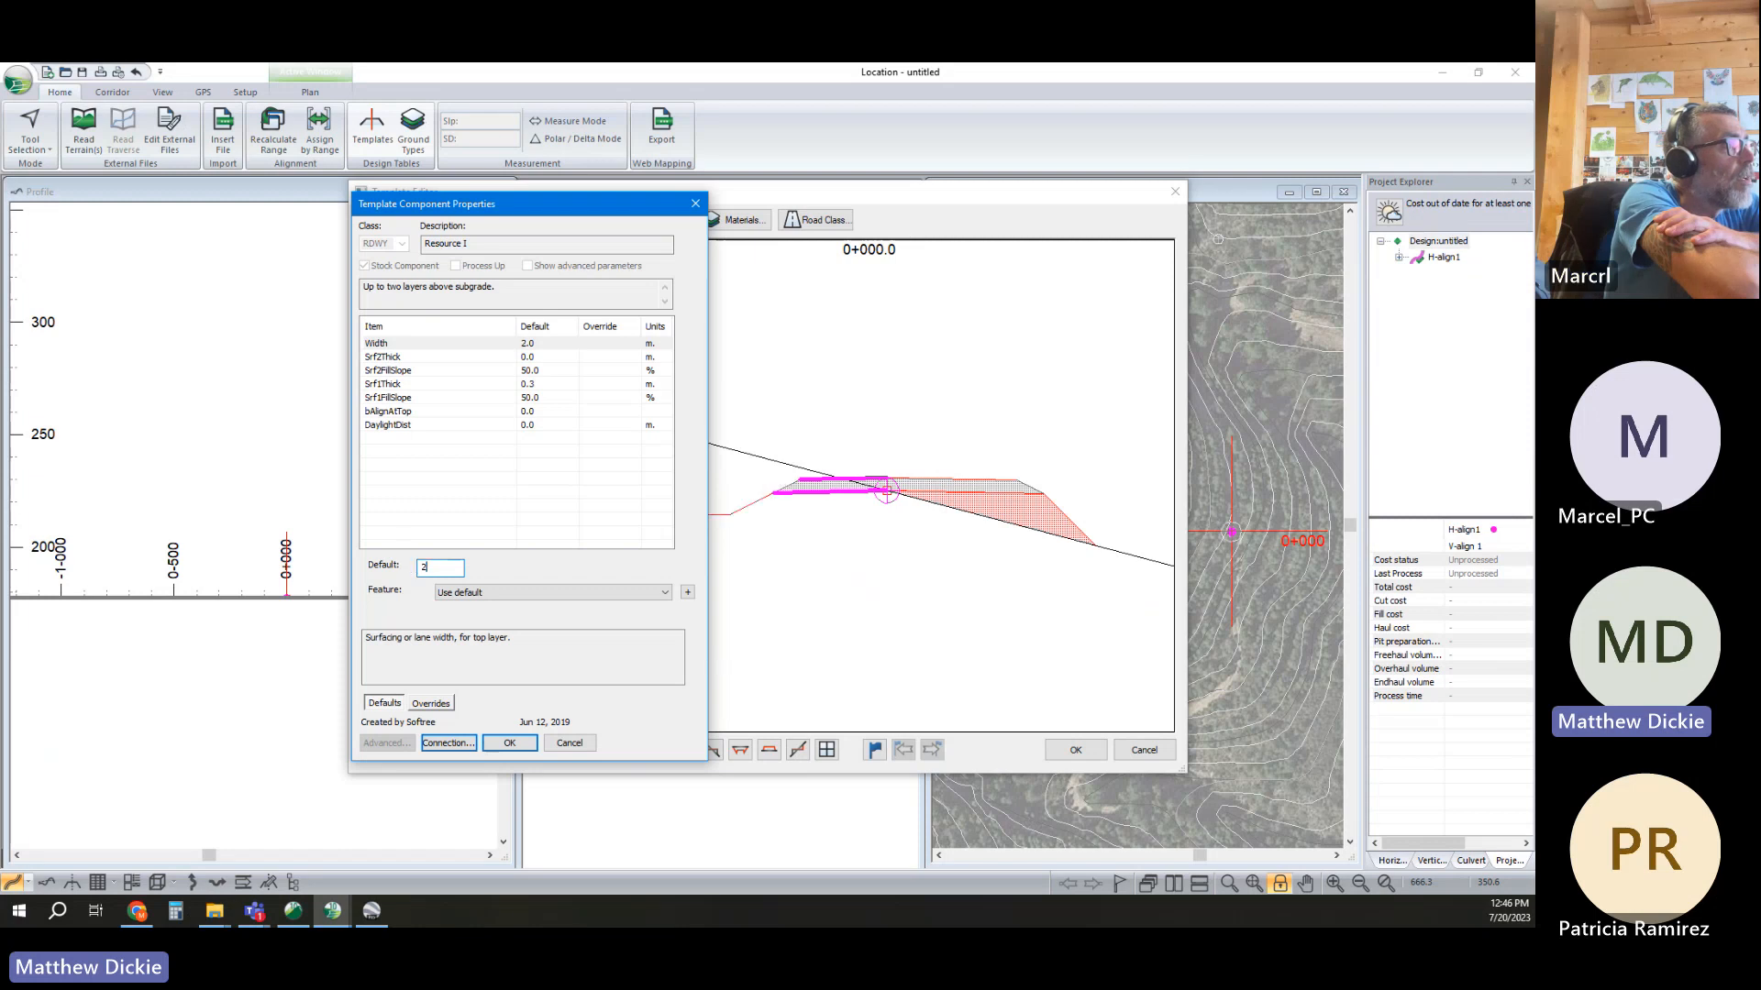
{"action": "left_click", "coordinate": [540, 384]}
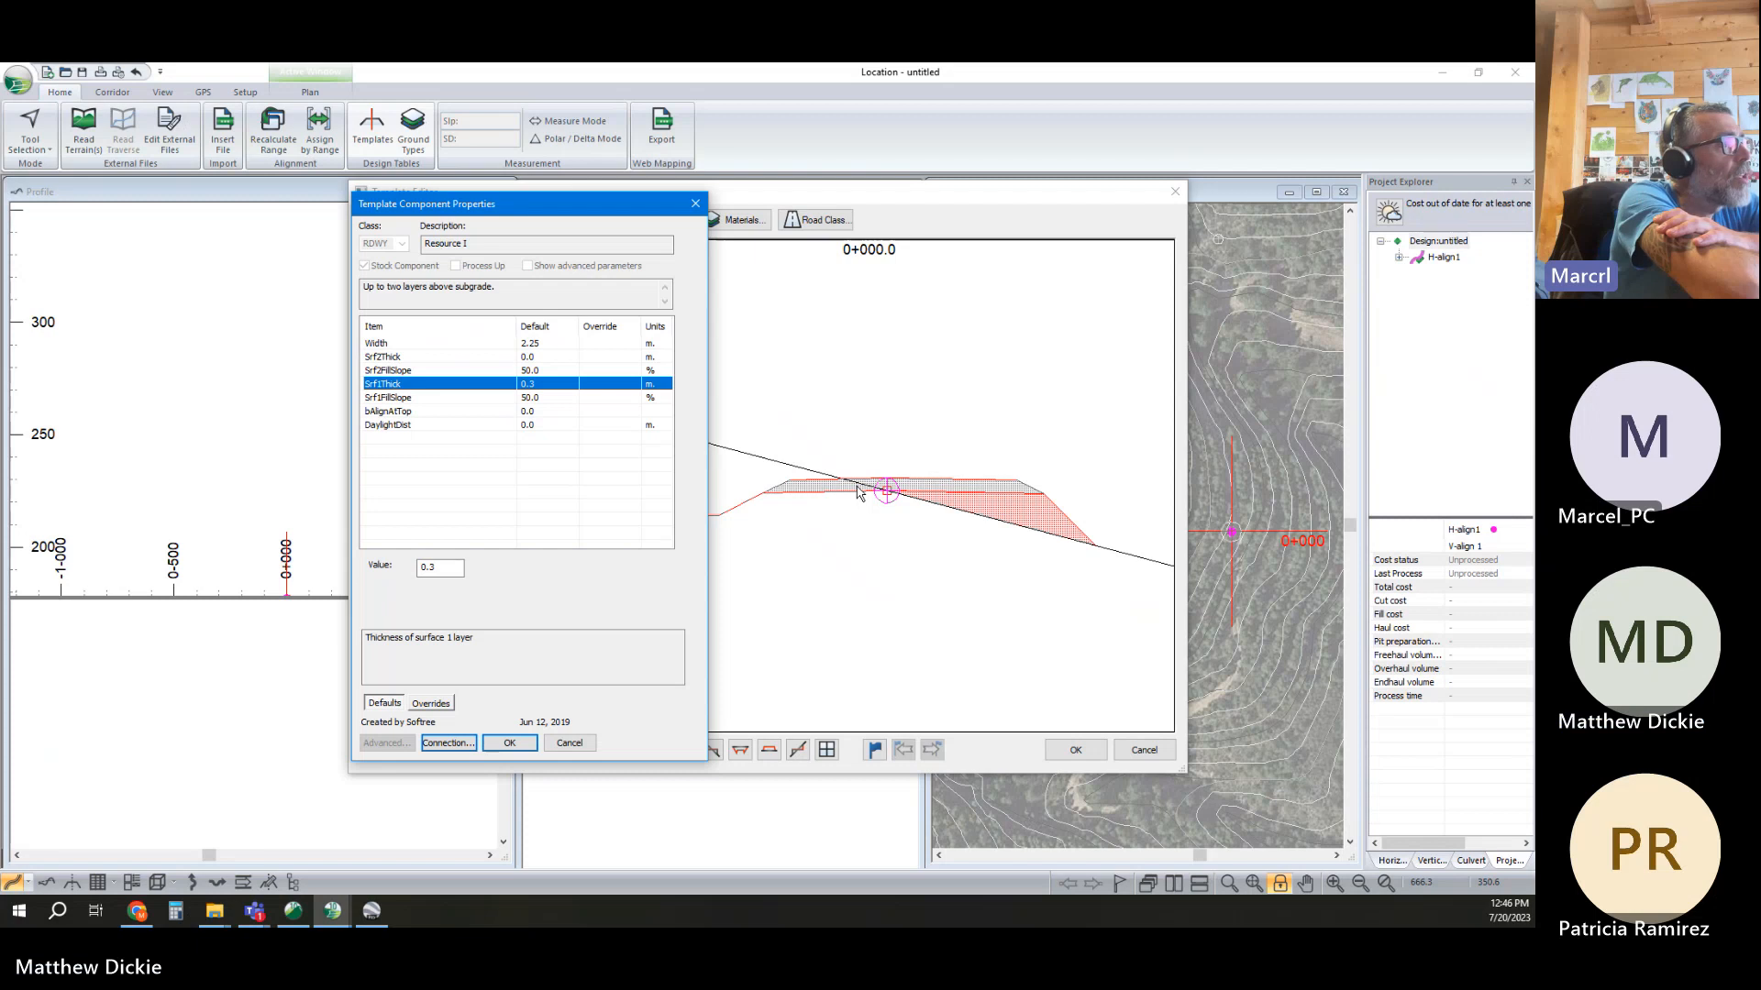
{"action": "left_click", "coordinate": [539, 400]}
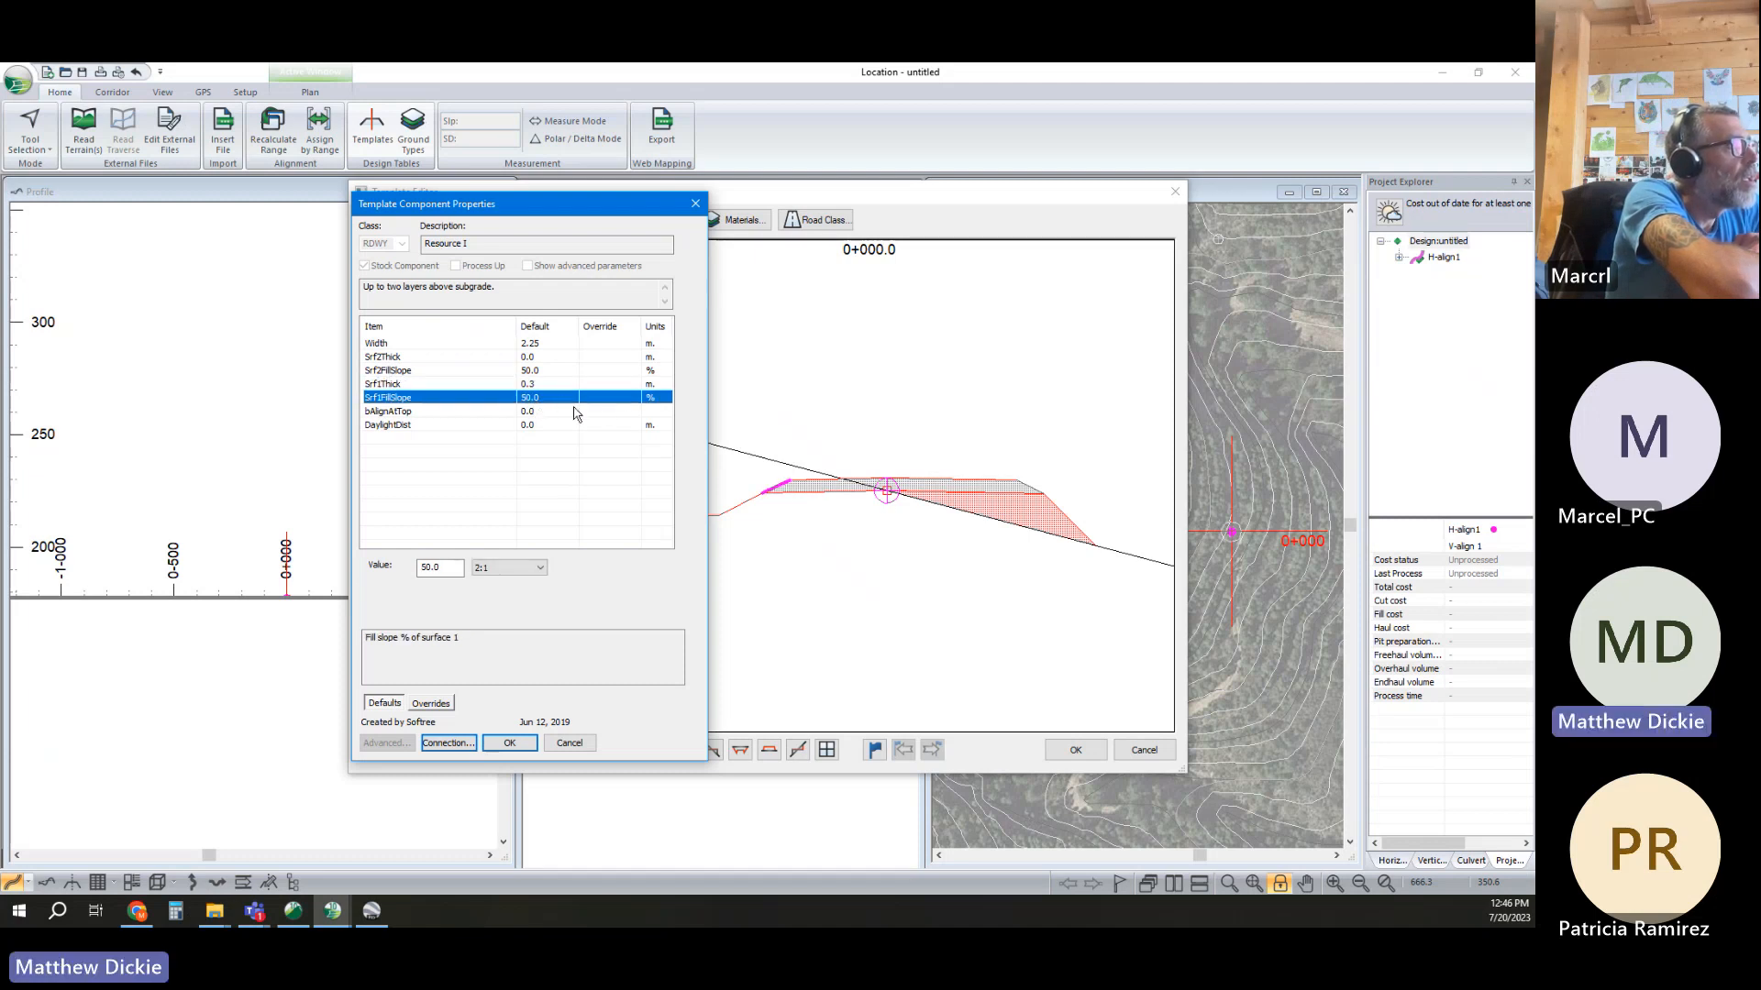
Set bAlignAtTop to 1 for the Resource I-left component so the profile is defined at the top surface, and accept the properties
{"action": "left_click", "coordinate": [525, 413]}
{"action": "left_click_drag", "start_coordinate": [444, 568], "coordinate": [311, 523]}
{"action": "type", "text": "1"}
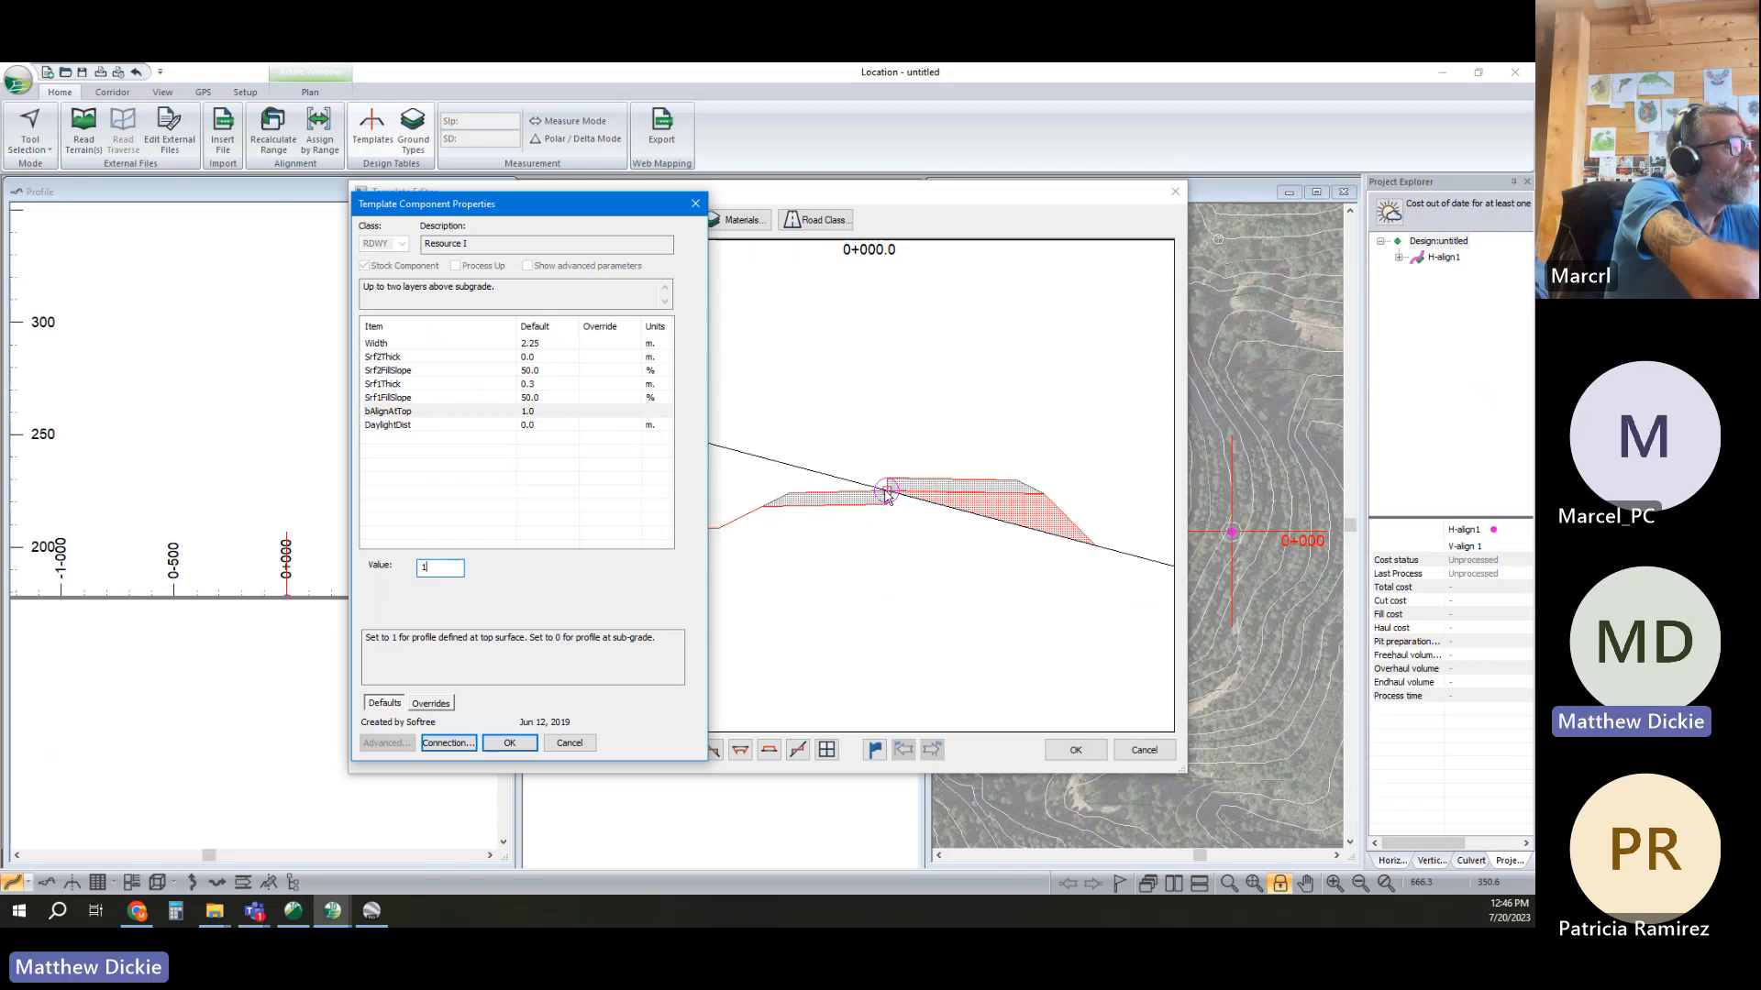
{"action": "left_click", "coordinate": [509, 743]}
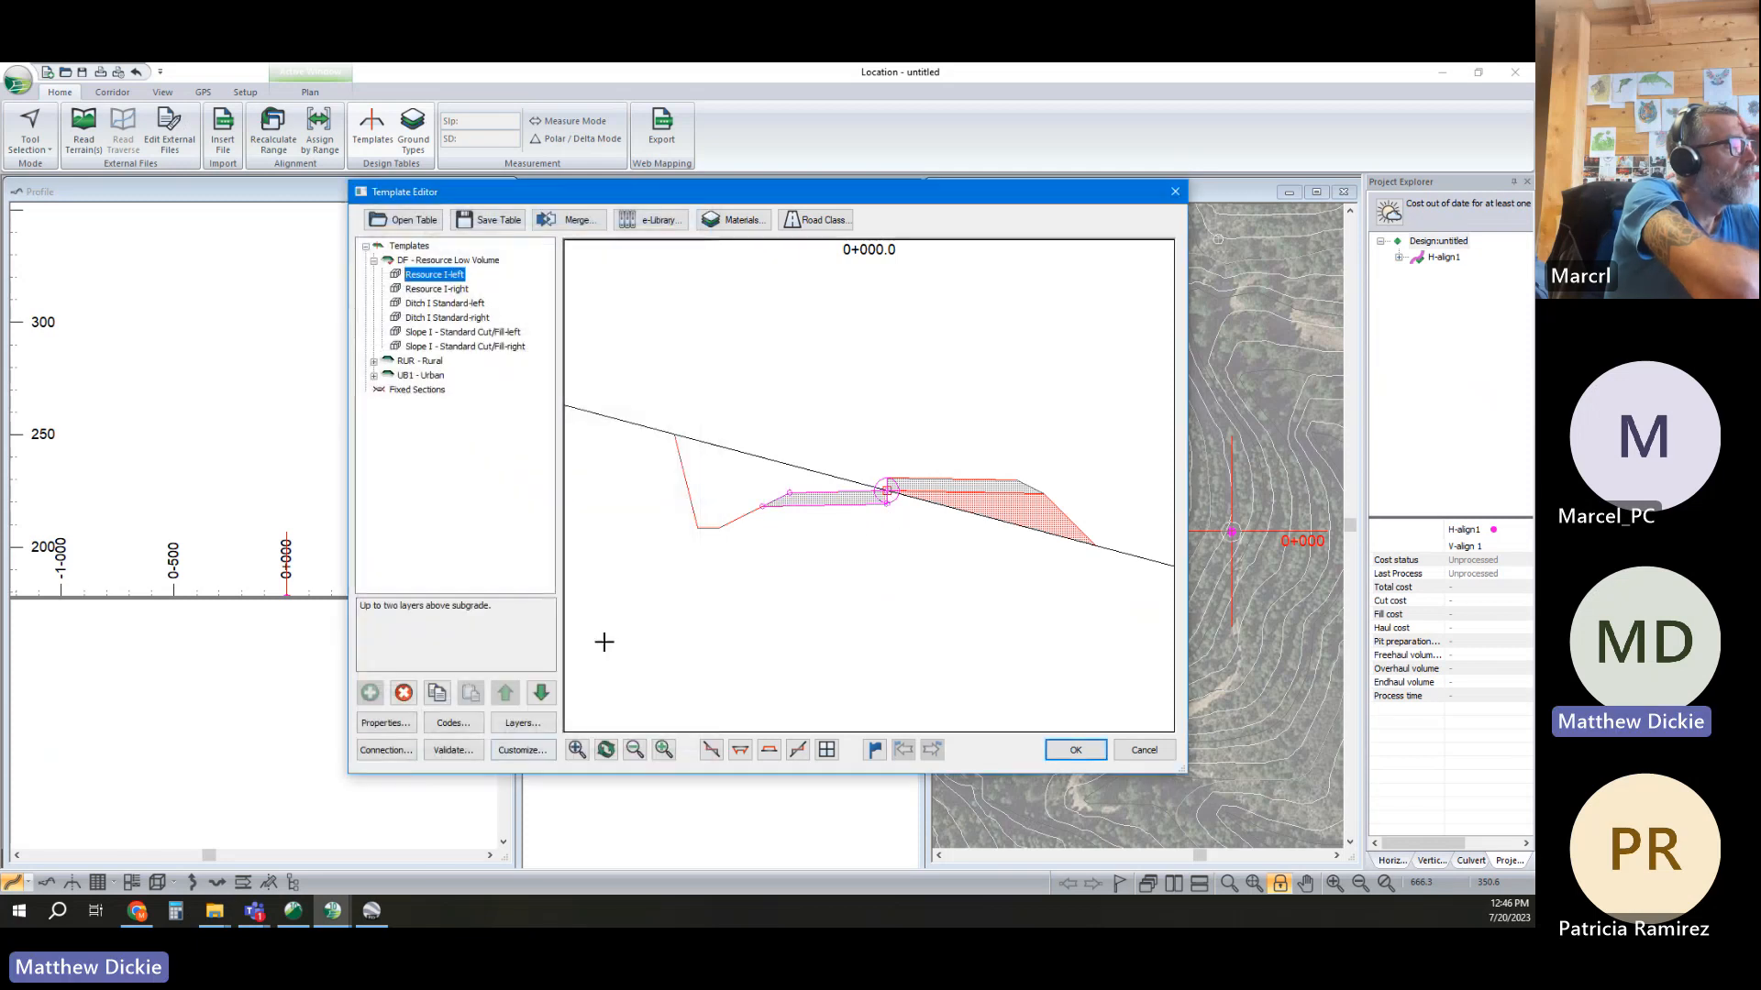
Replace the Resource I-right component of the Resource Low Volume template with a right-side copy of Resource I-left
{"action": "left_click", "coordinate": [435, 290]}
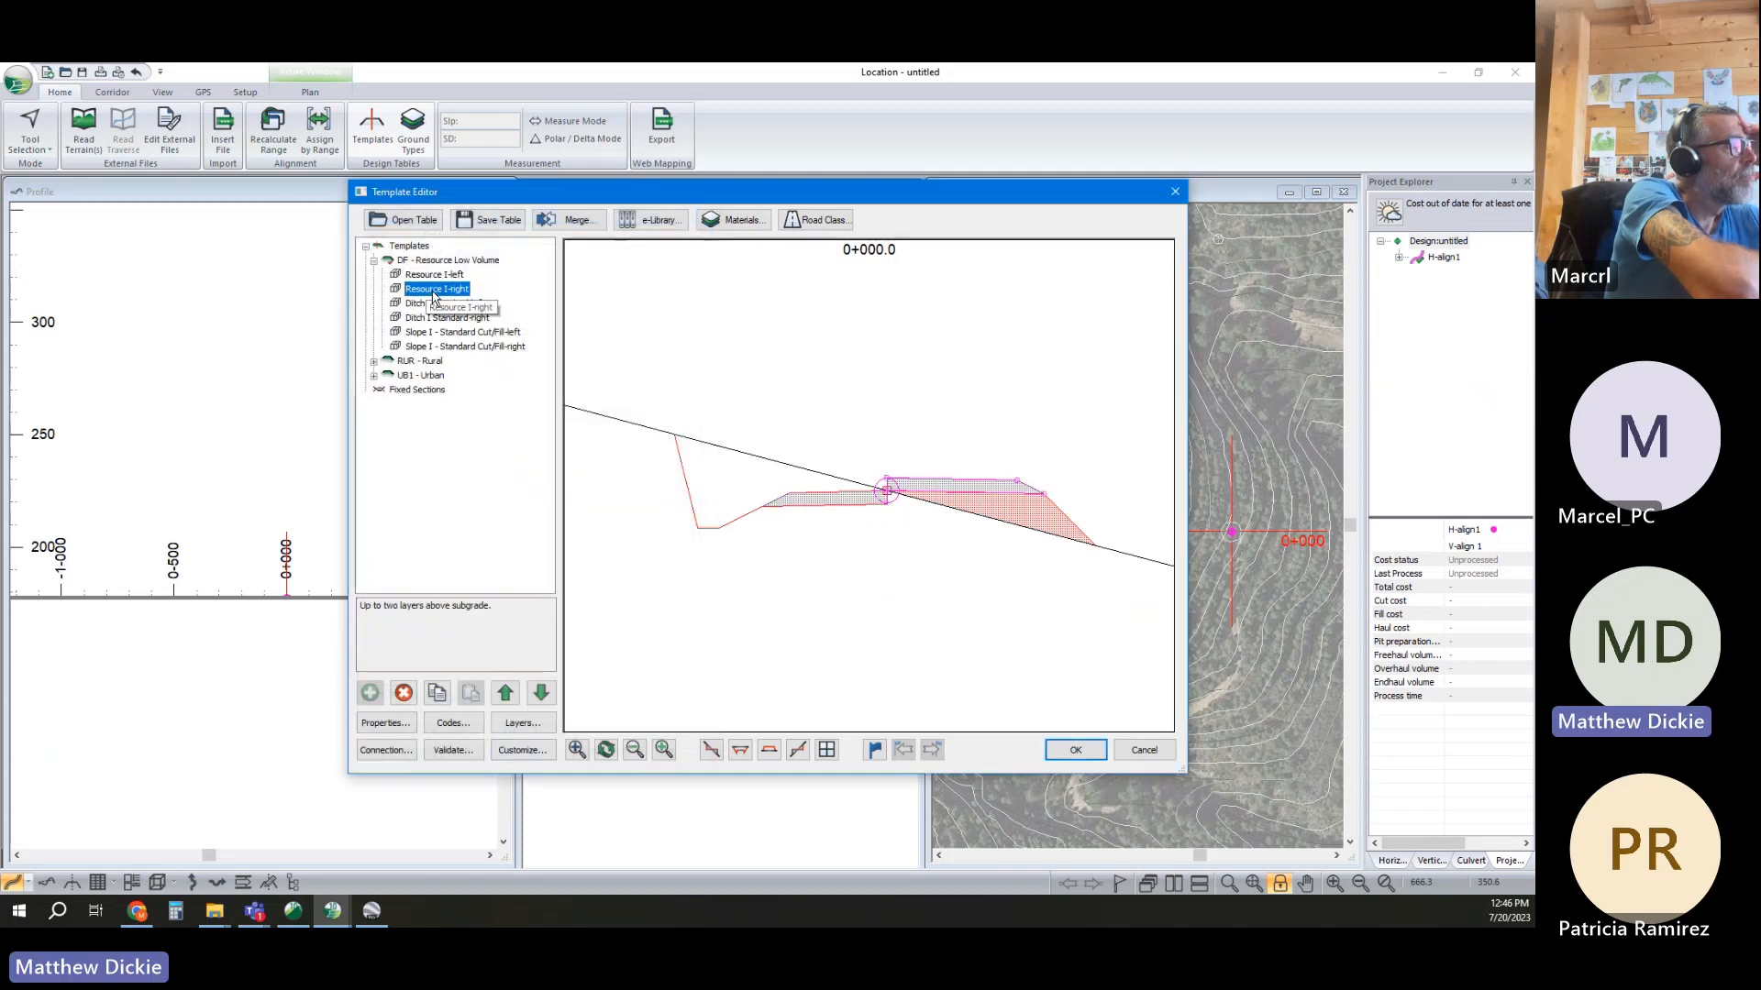
{"action": "left_click", "coordinate": [403, 694]}
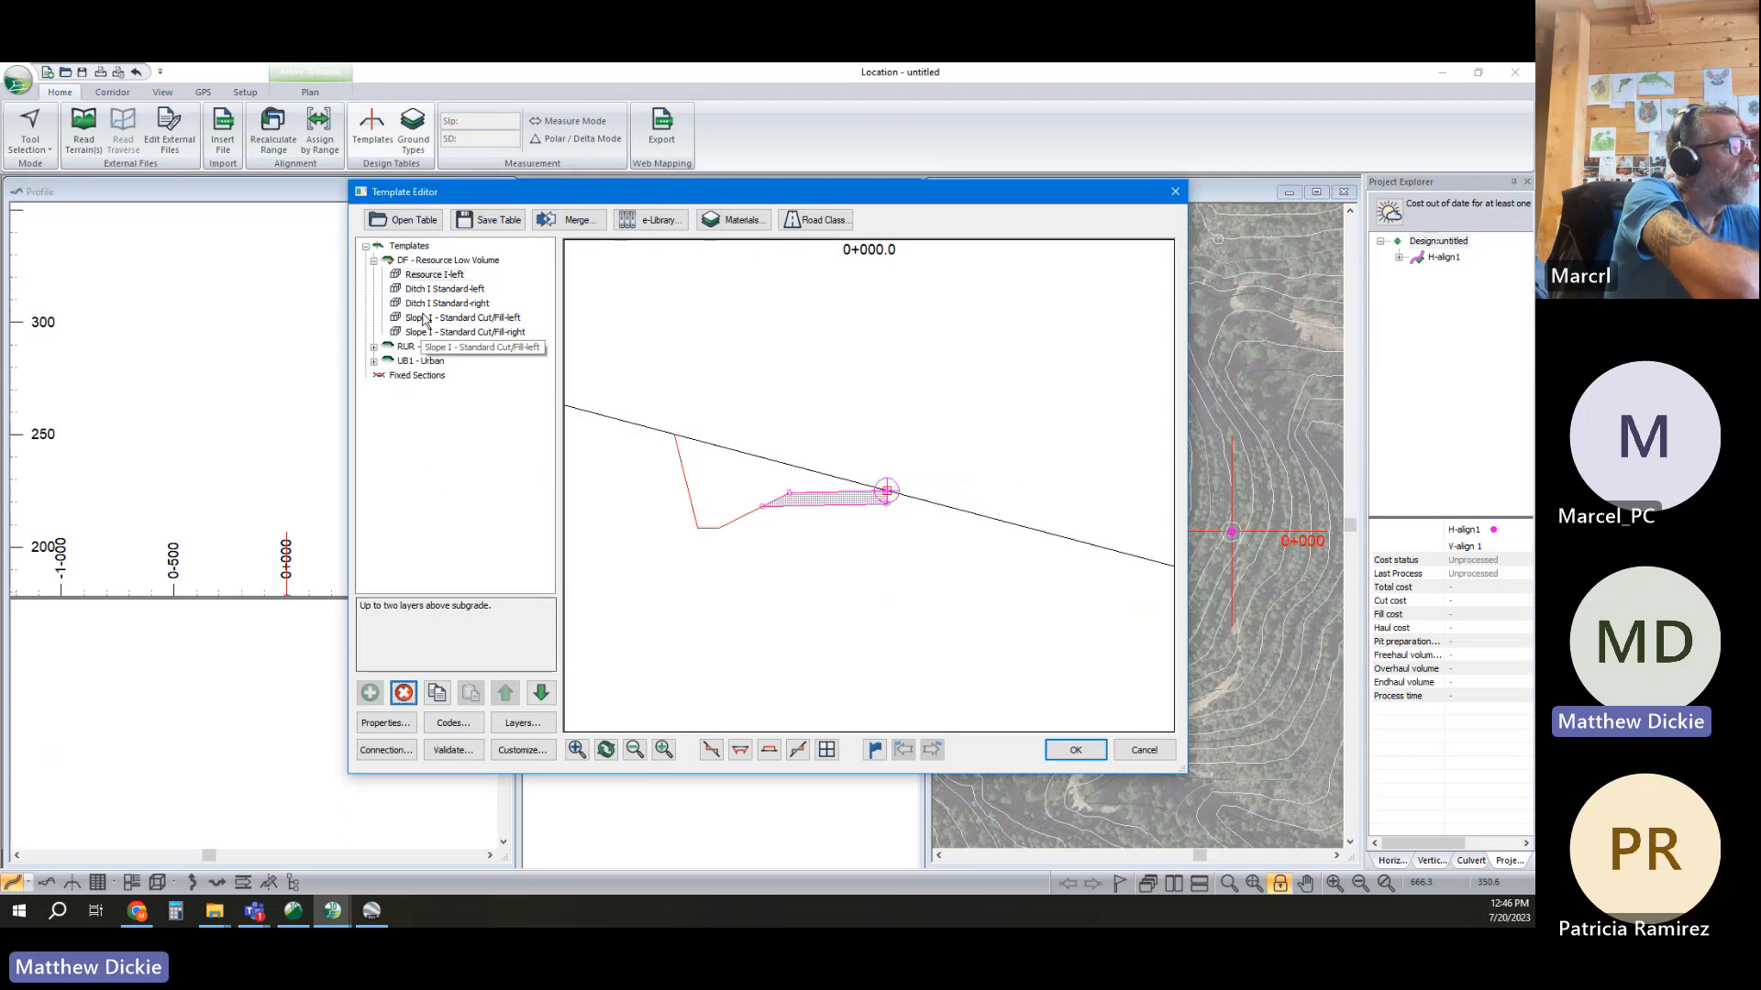
{"action": "right_click", "coordinate": [435, 279]}
{"action": "left_click", "coordinate": [476, 363]}
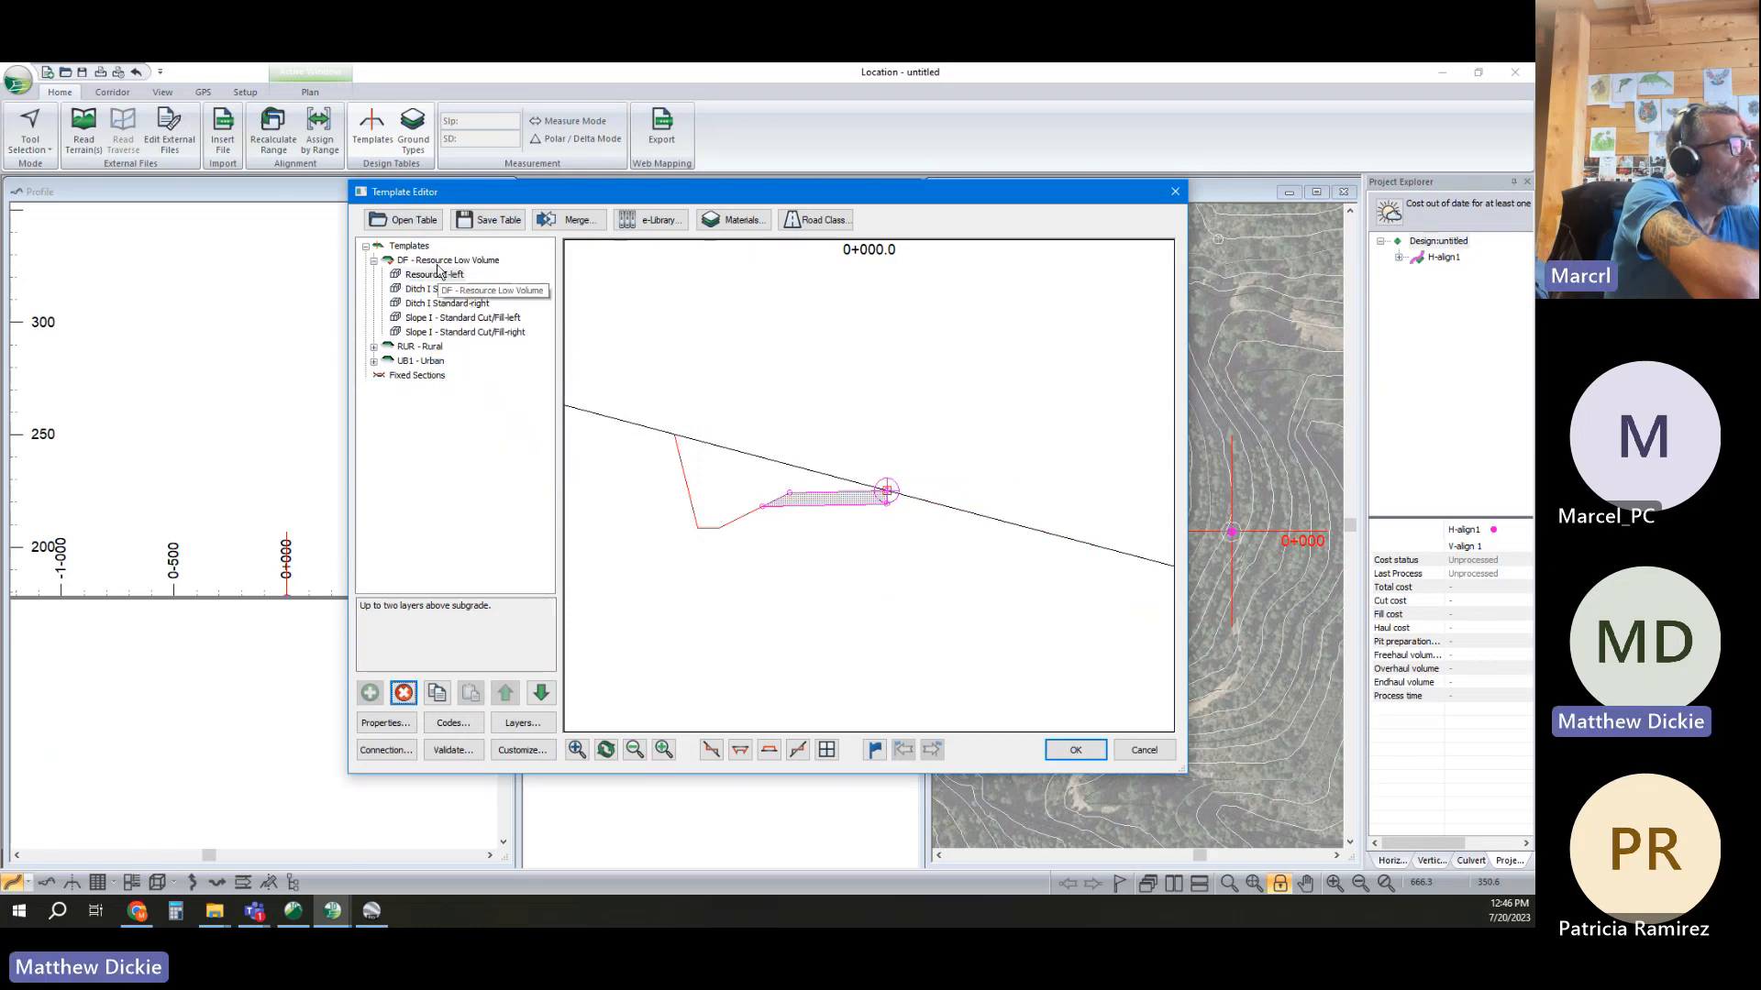
{"action": "right_click", "coordinate": [454, 275]}
{"action": "mouse_move", "coordinate": [550, 380]}
{"action": "left_click", "coordinate": [596, 422]}
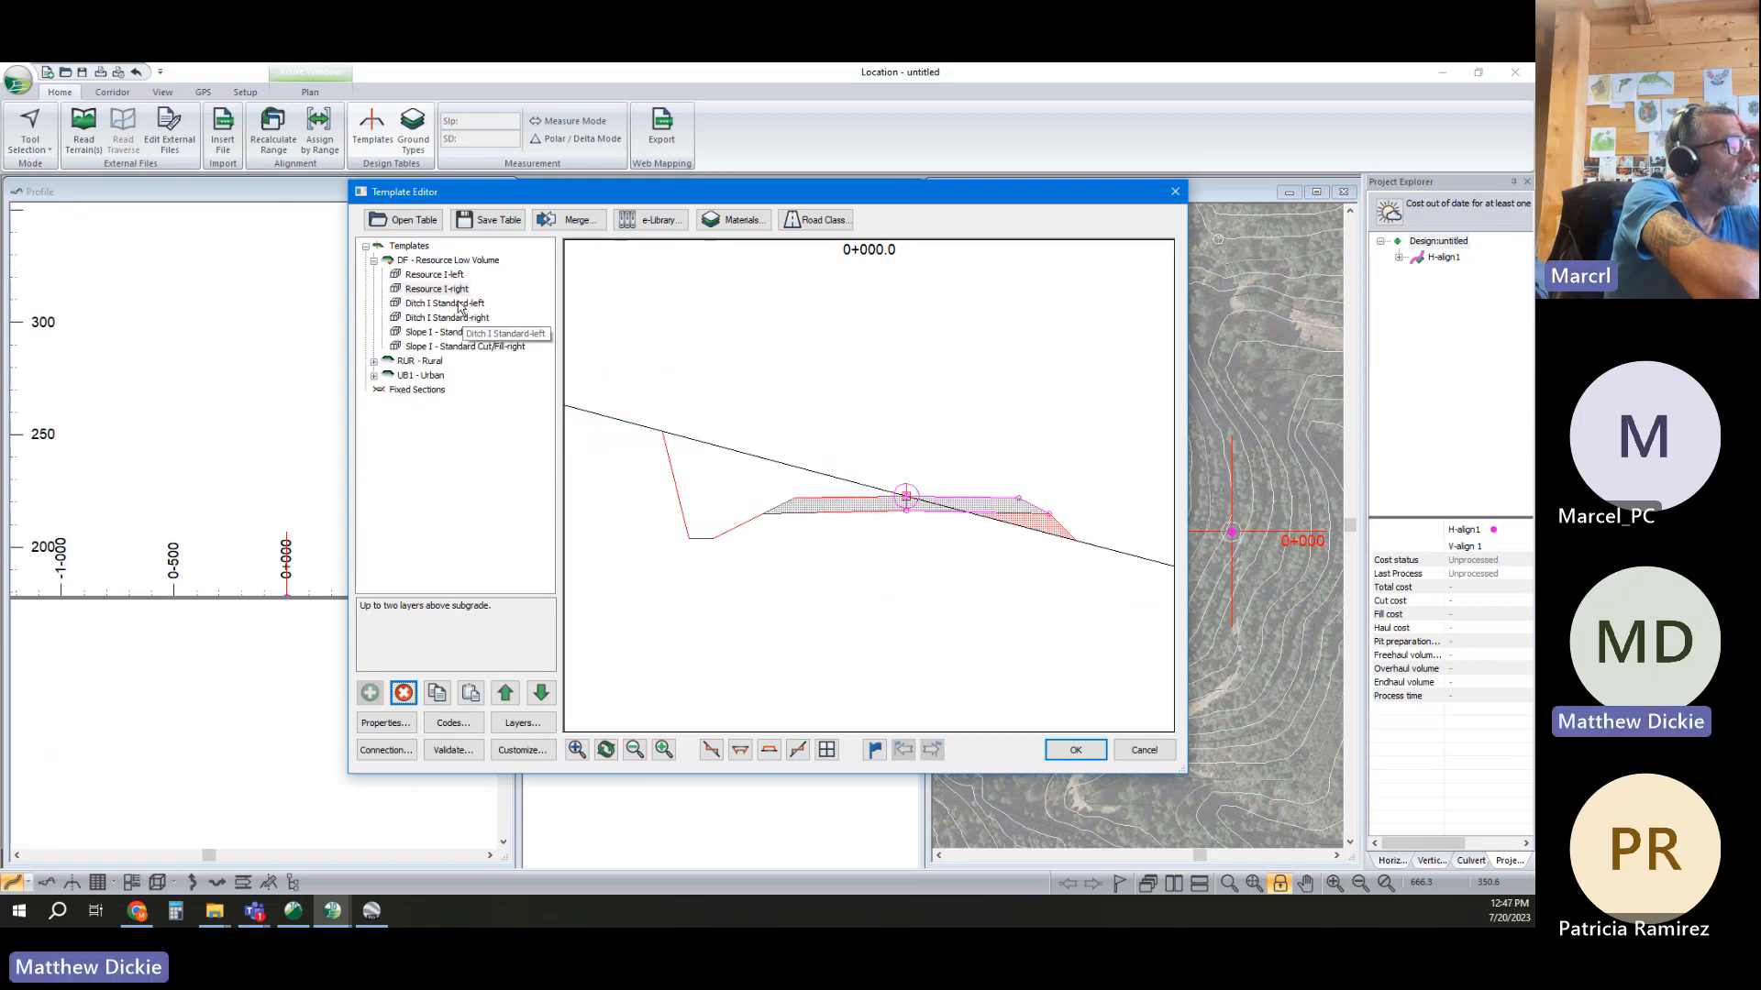
Review the properties of the Ditch I Standard-left and Slope I - Standard Cut/Fill-left components, keeping the cross-section preview in sight
{"action": "double_click", "coordinate": [459, 303]}
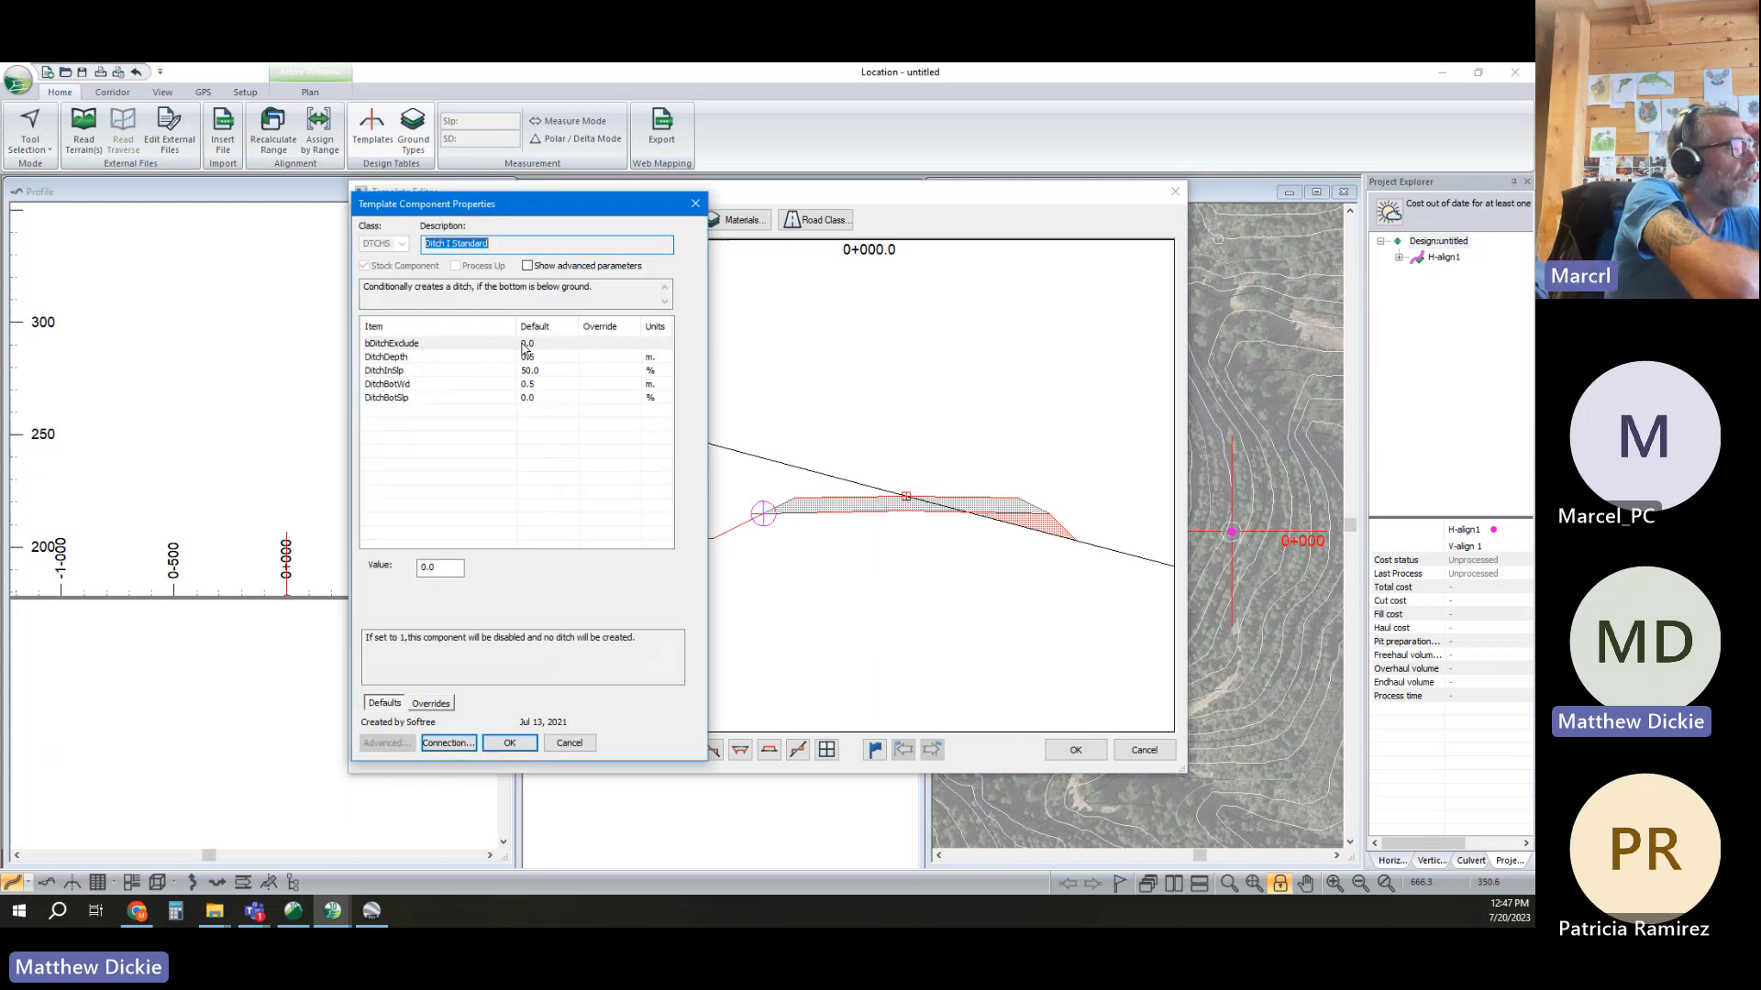
{"action": "left_click", "coordinate": [579, 742]}
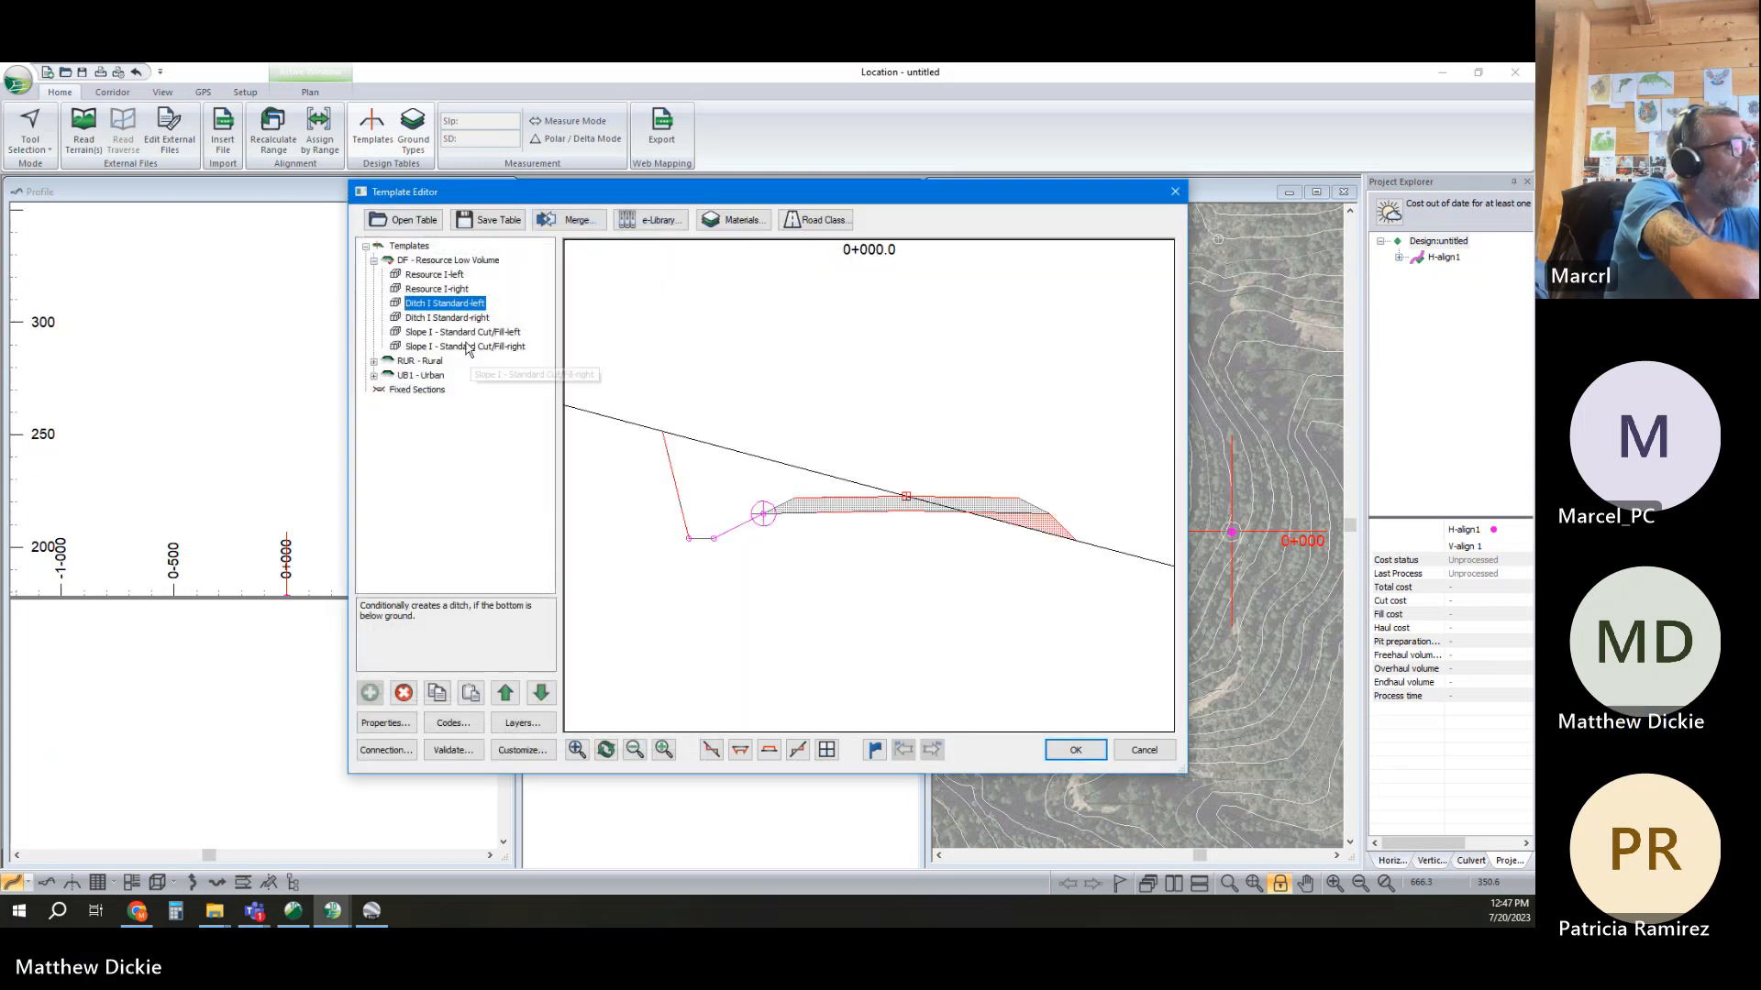
{"action": "left_click", "coordinate": [463, 336]}
{"action": "double_click", "coordinate": [463, 340]}
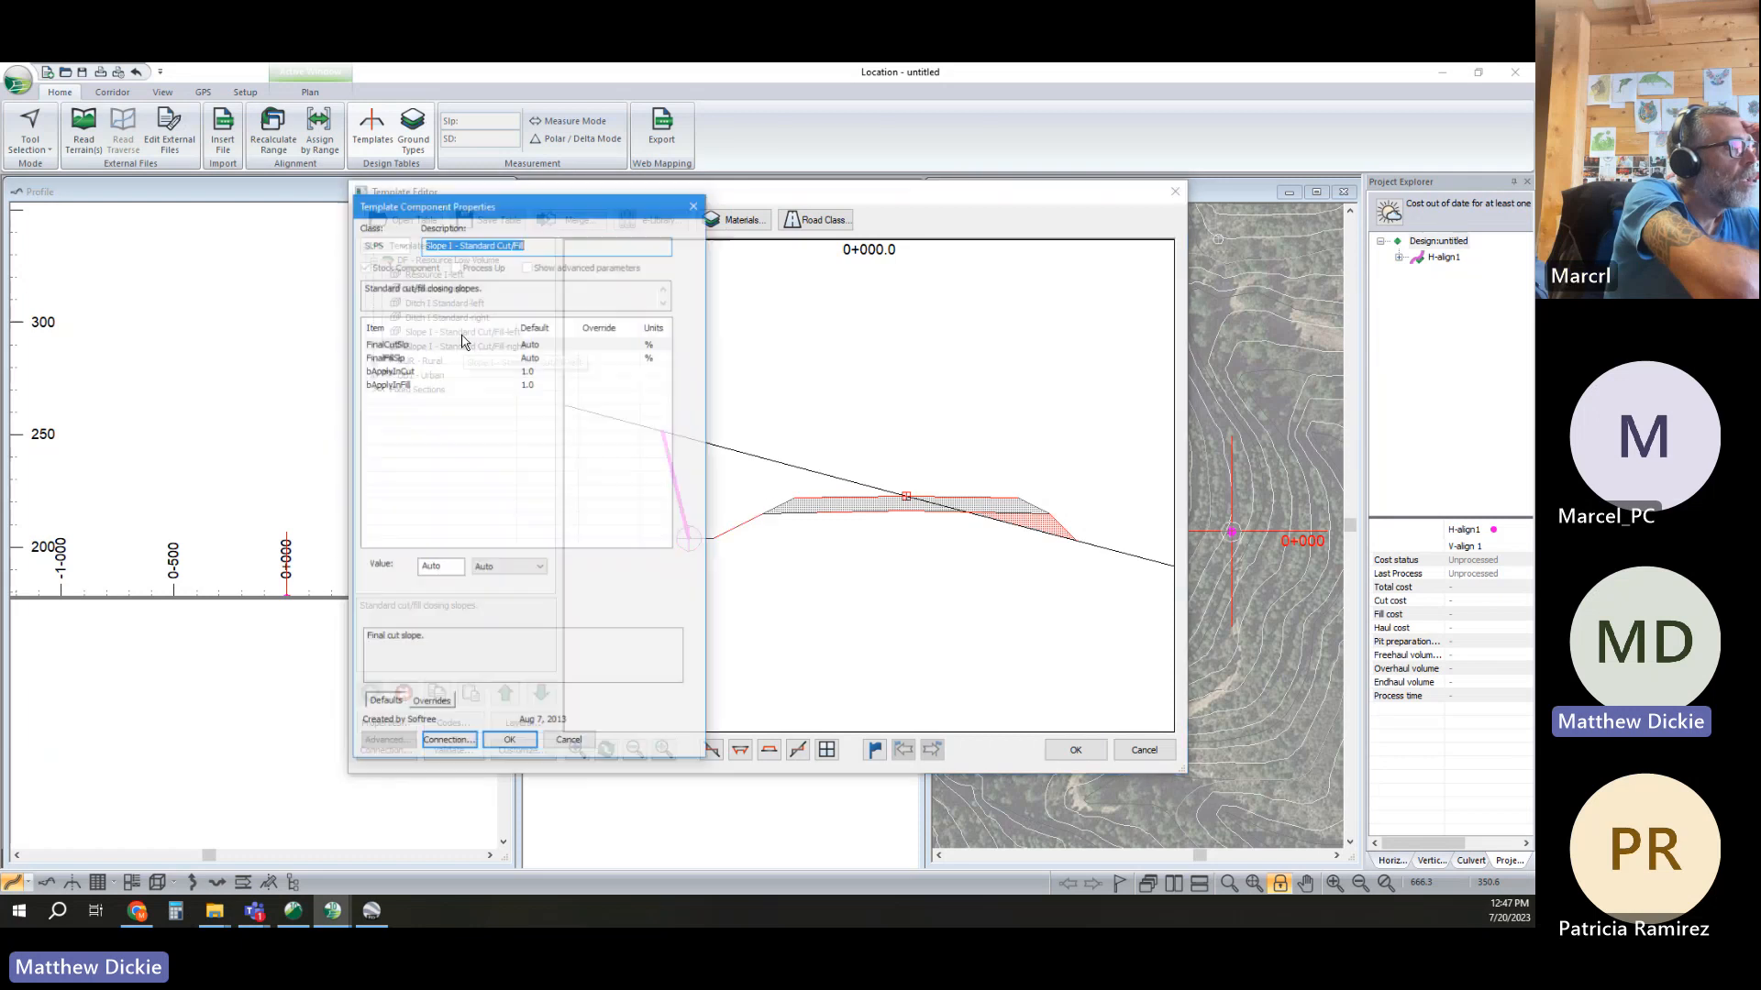
{"action": "left_click_drag", "start_coordinate": [618, 211], "coordinate": [445, 211]}
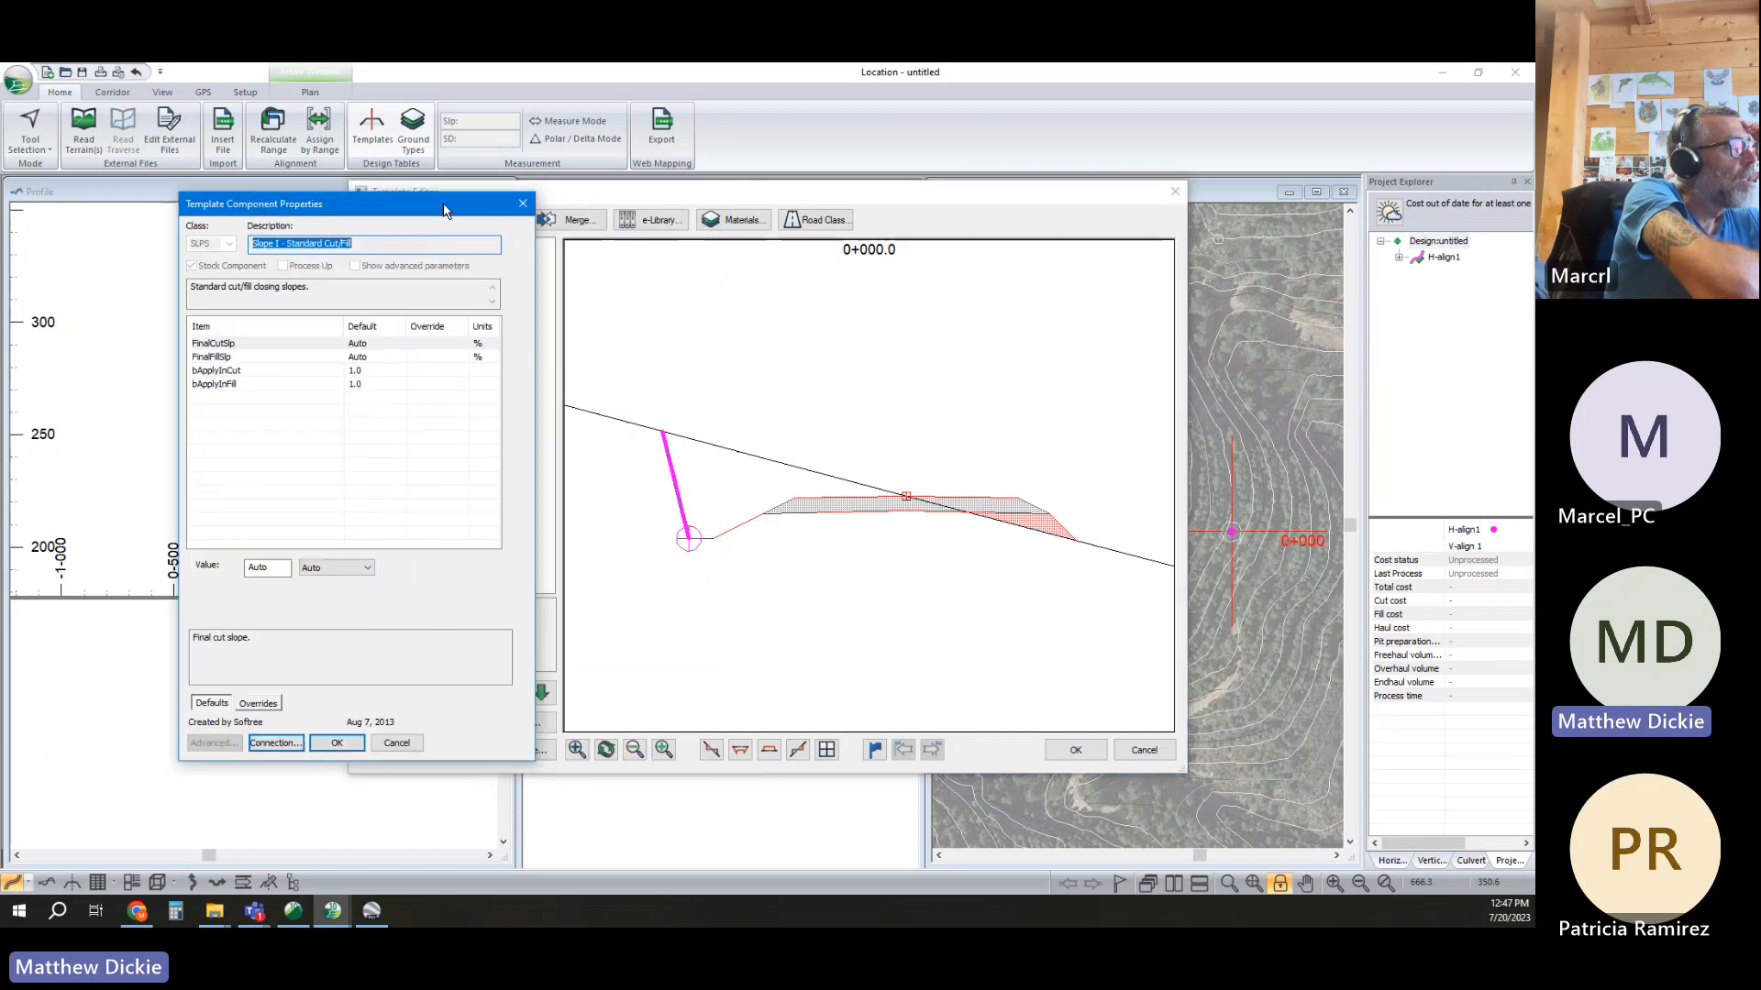
Try a final cut slope of 1 1/2:1 on the Slope I - Standard Cut/Fill-left component, restore Auto and close its properties
{"action": "left_click", "coordinate": [342, 574]}
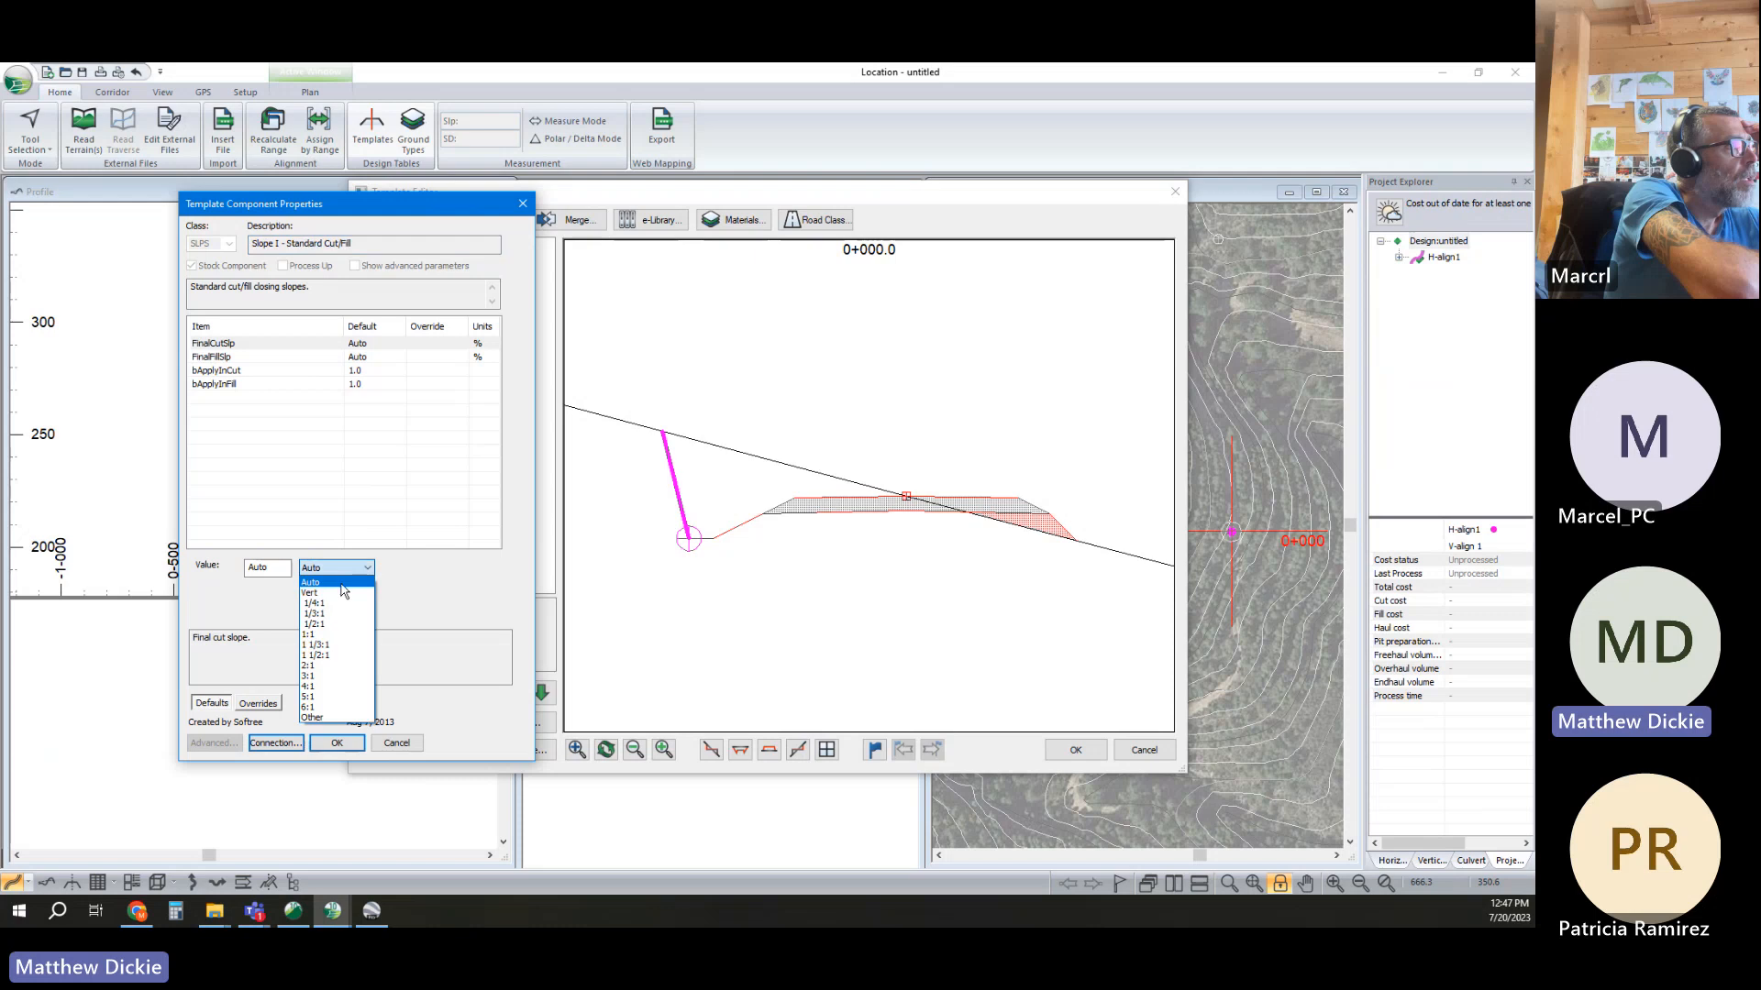
{"action": "left_click", "coordinate": [340, 656]}
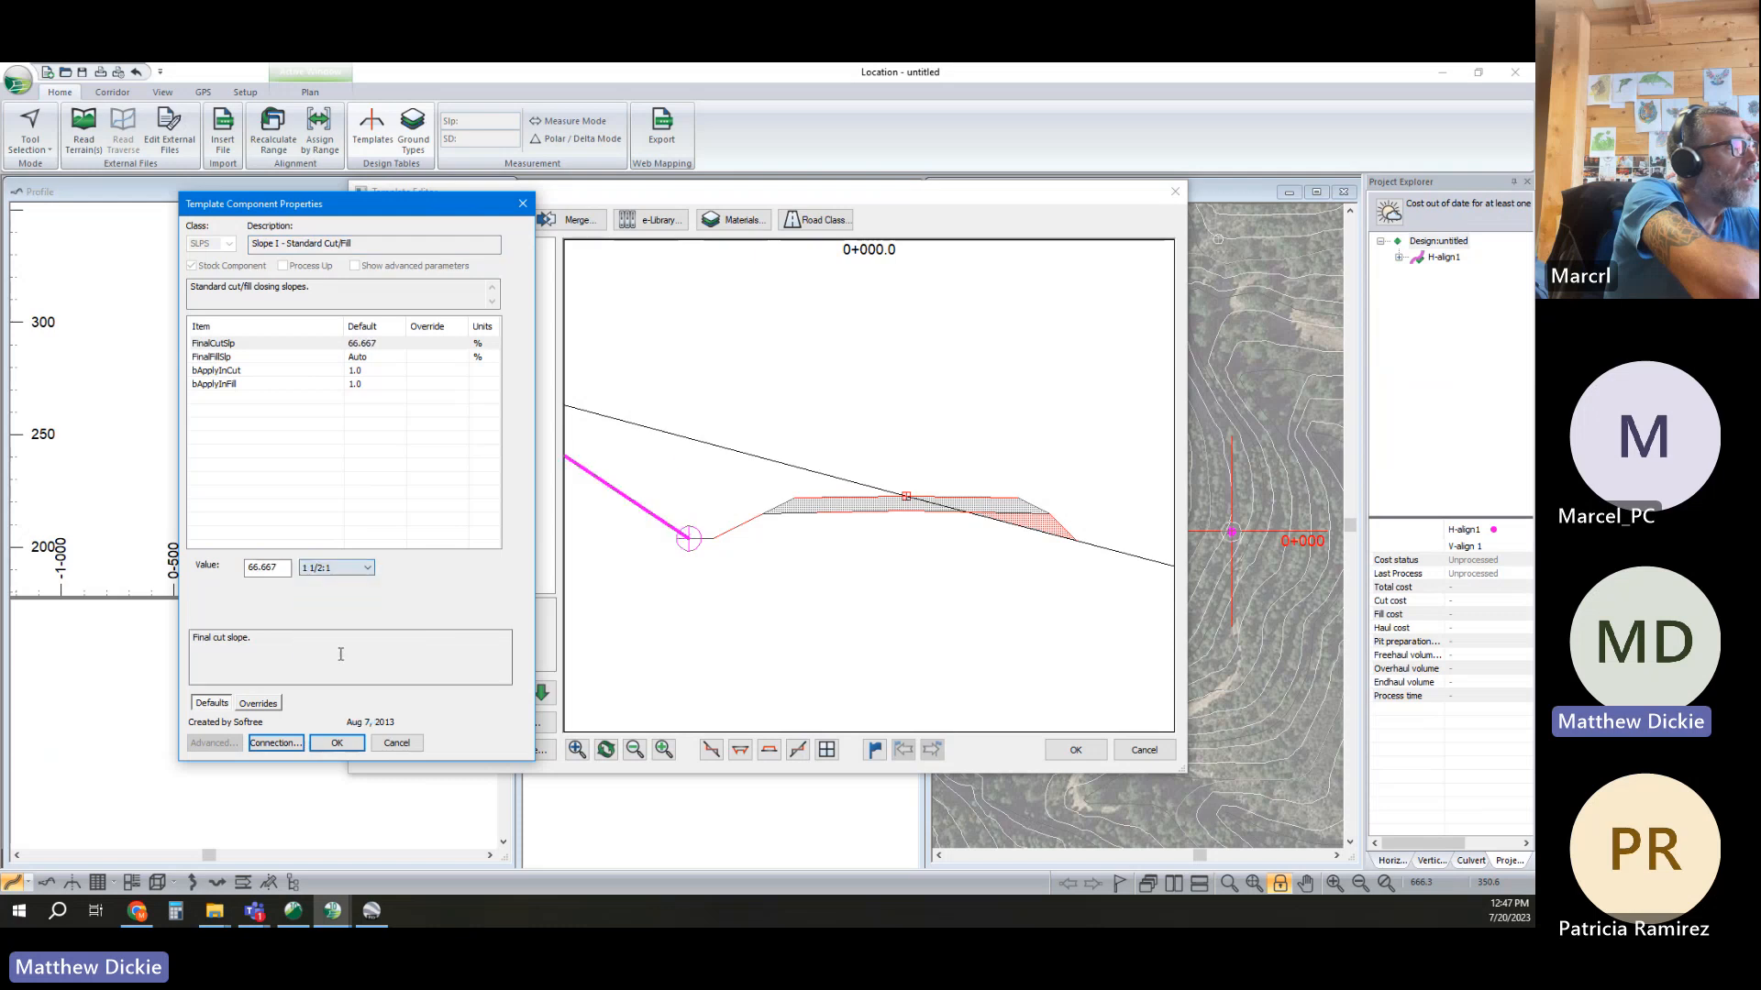
{"action": "left_click", "coordinate": [367, 568]}
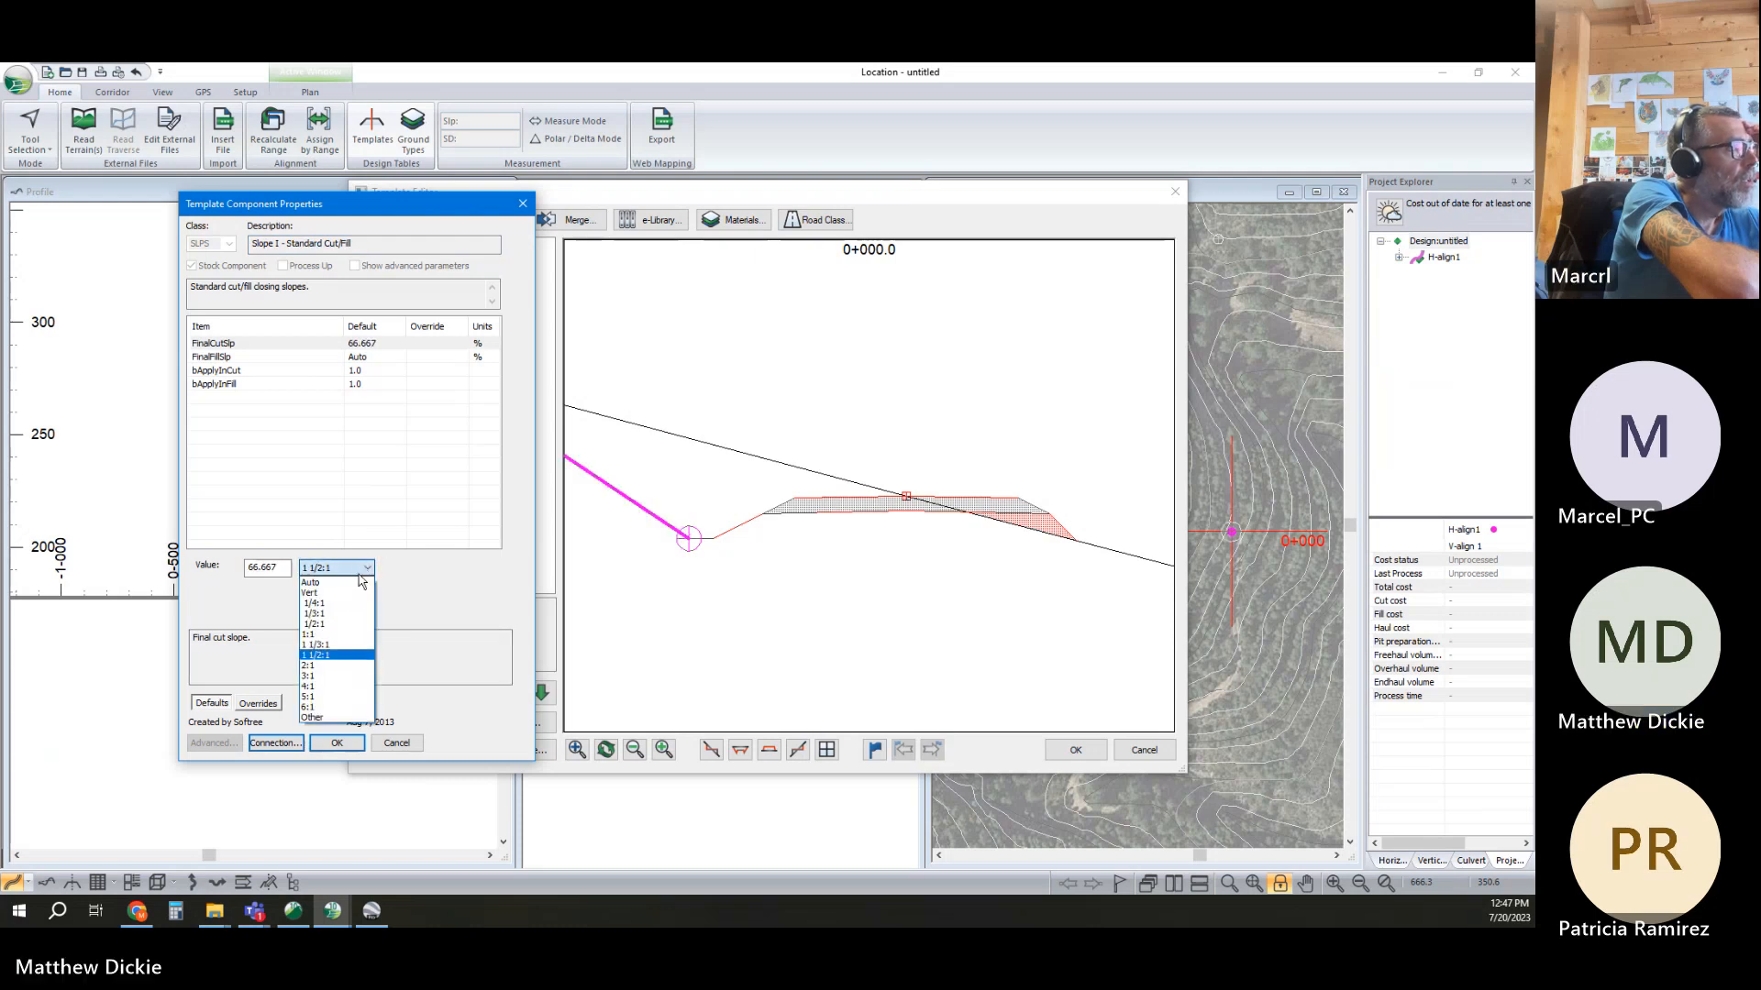
{"action": "left_click", "coordinate": [330, 580]}
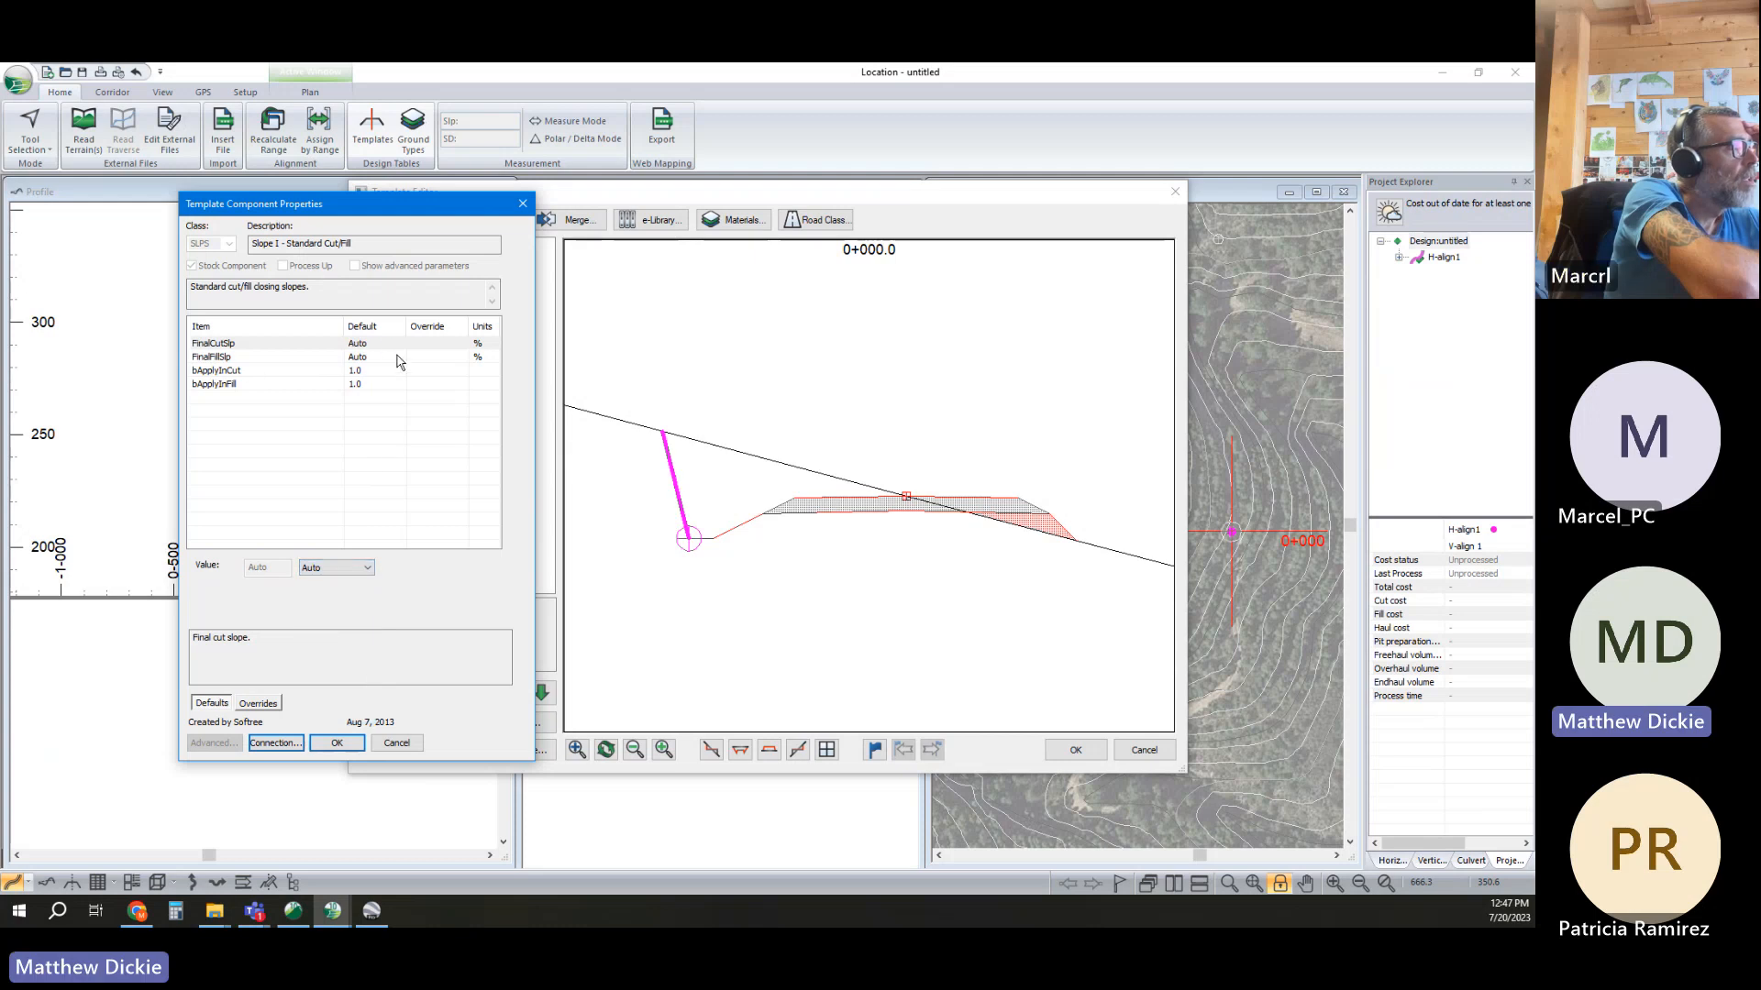
{"action": "left_click", "coordinate": [337, 742]}
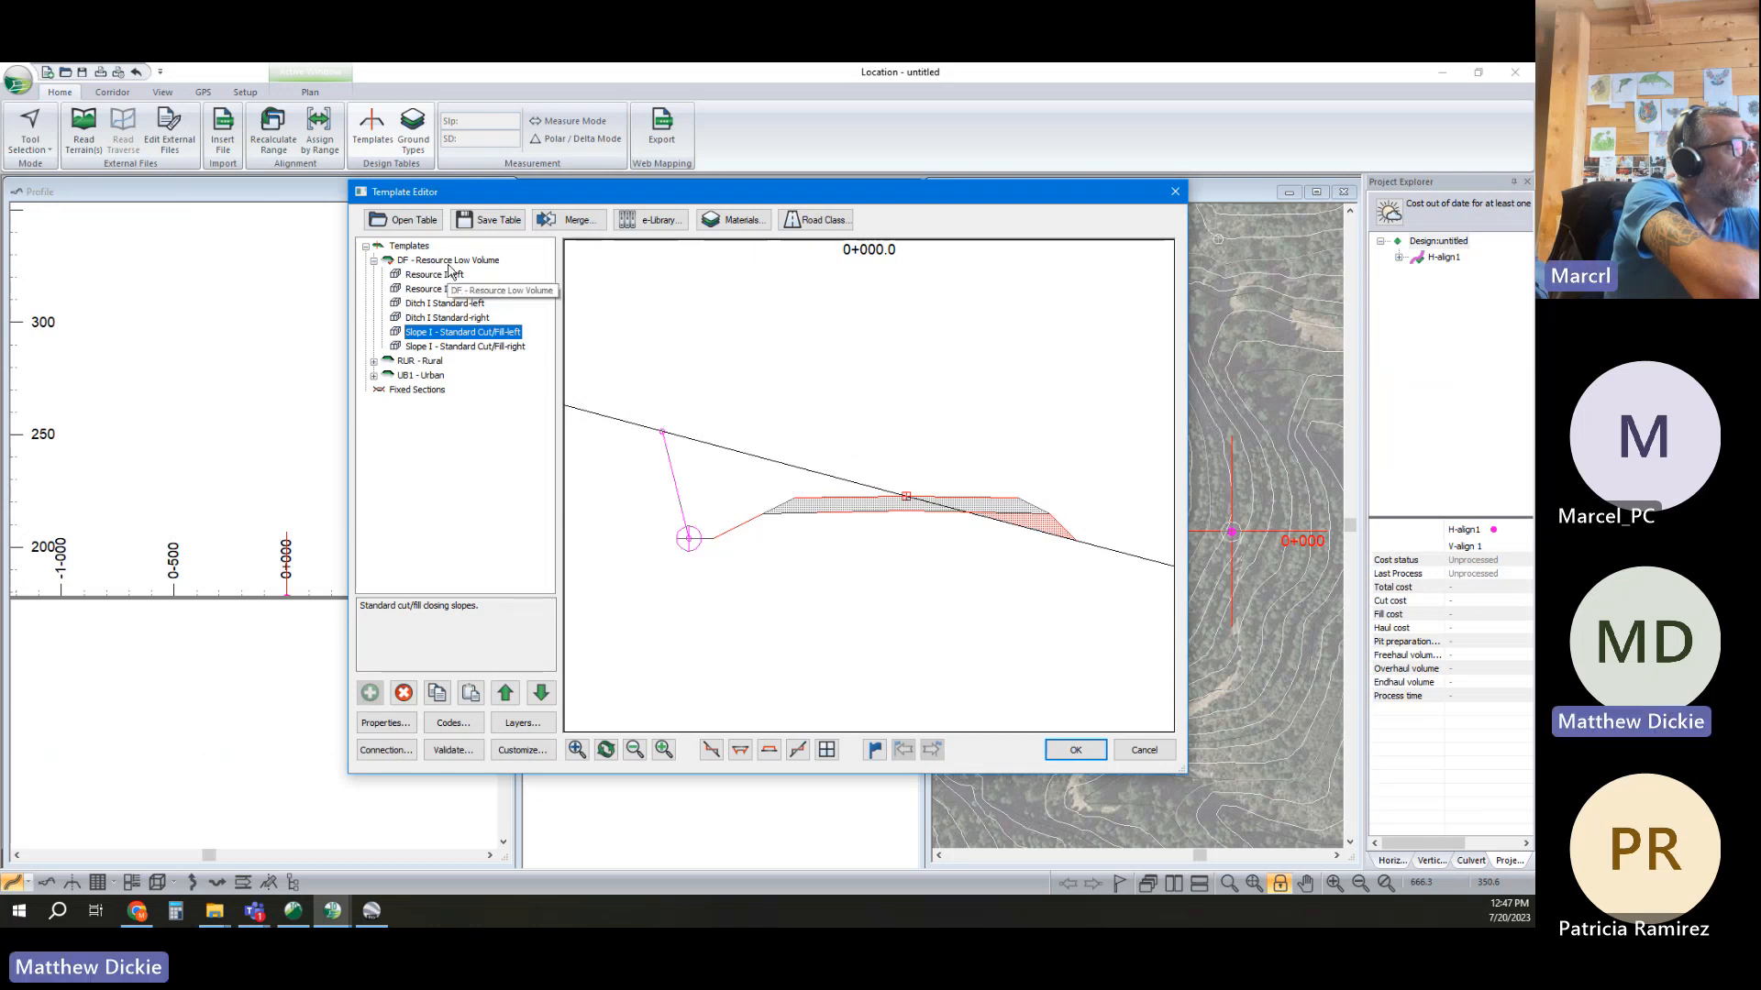
Duplicate the DF - Resource Low Volume template as a new template
{"action": "left_click", "coordinate": [528, 263]}
{"action": "right_click", "coordinate": [528, 263]}
{"action": "left_click", "coordinate": [487, 356]}
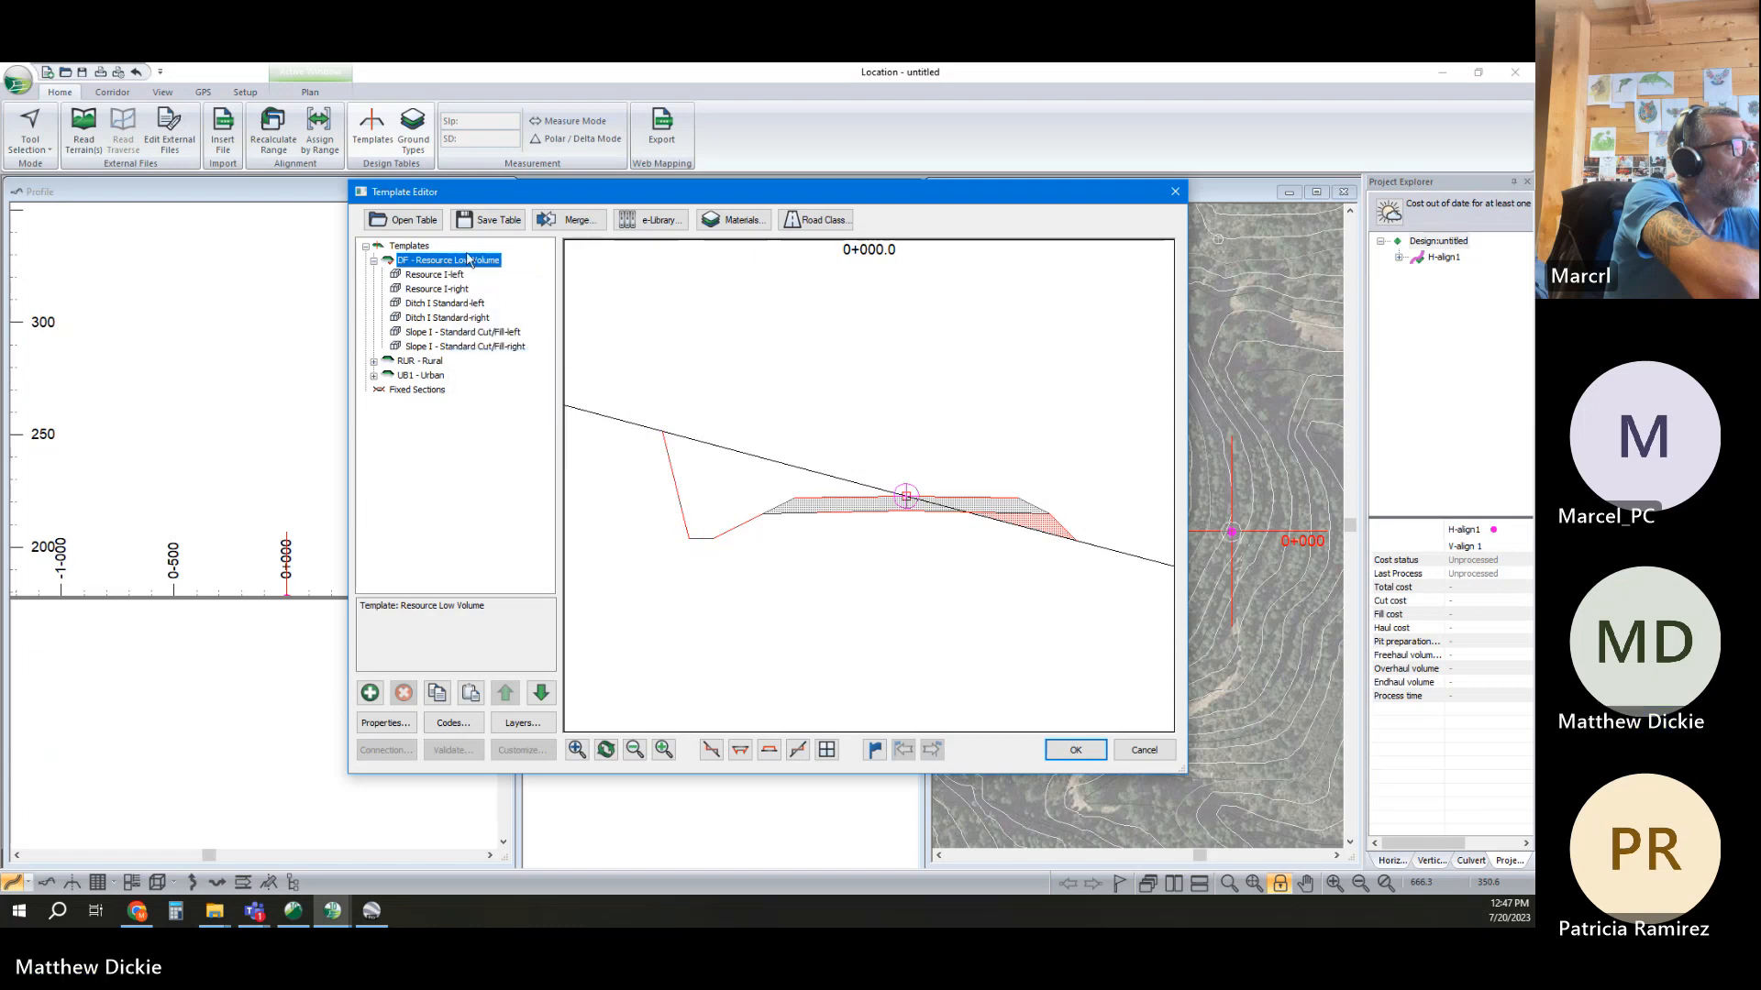
{"action": "right_click", "coordinate": [461, 265]}
{"action": "mouse_move", "coordinate": [532, 366]}
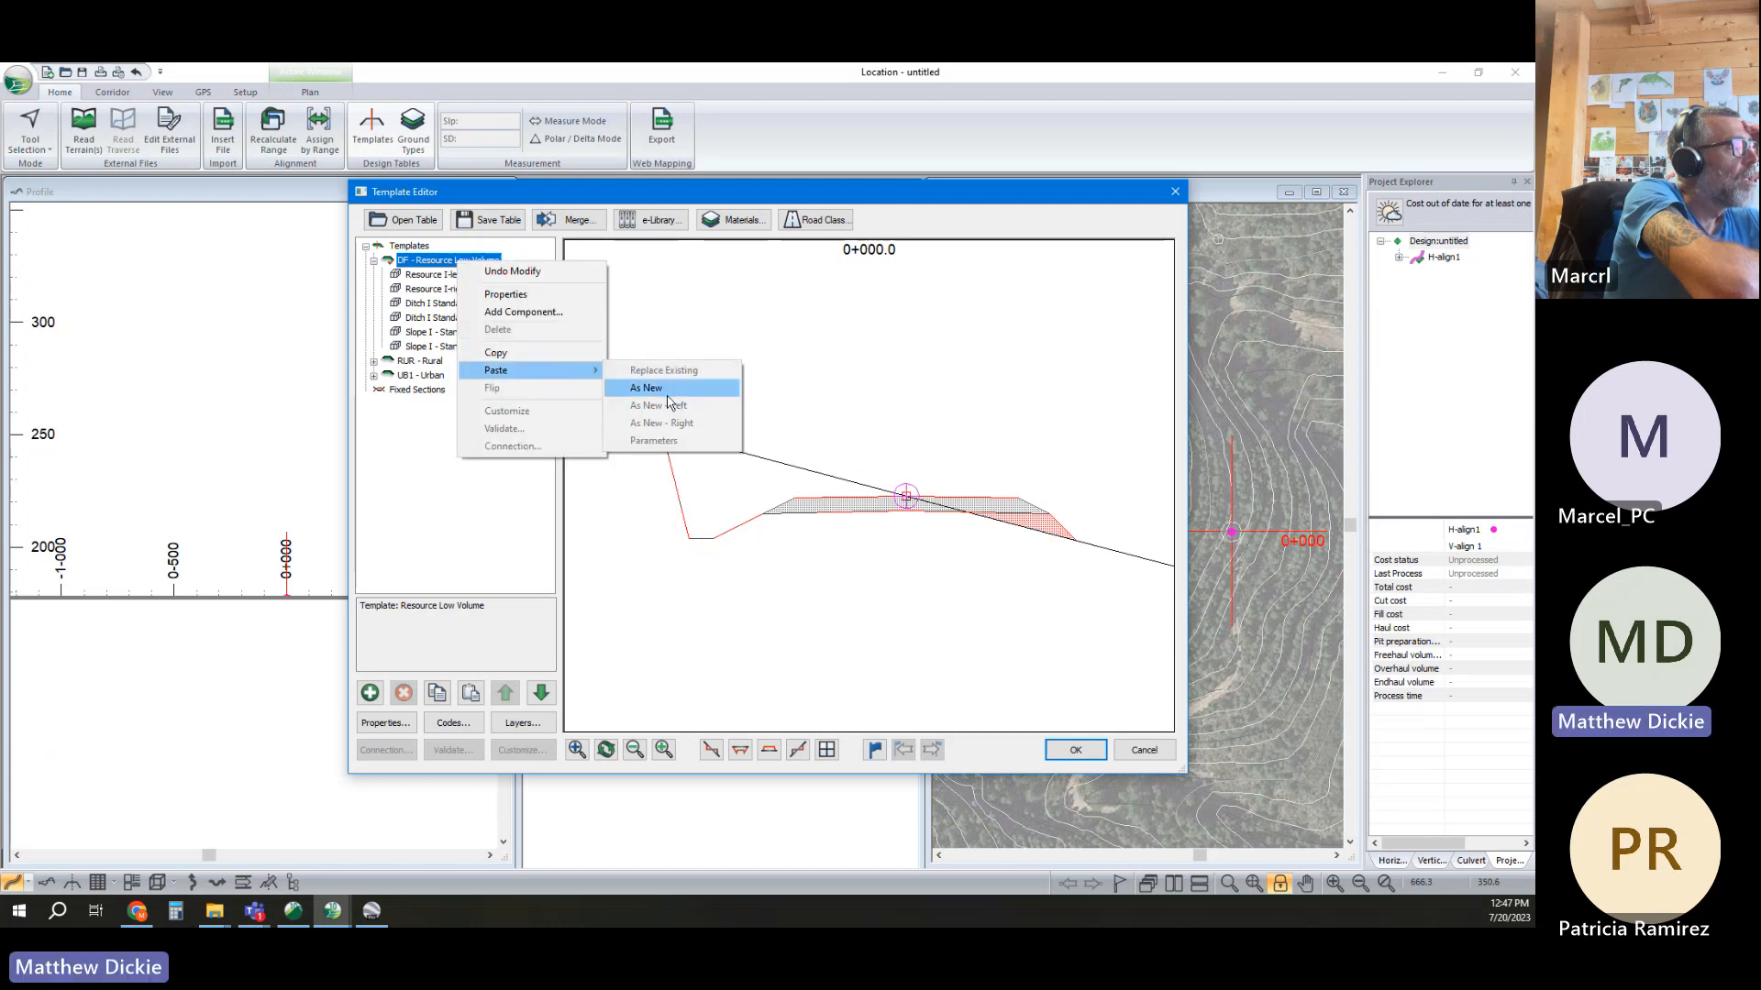
{"action": "left_click", "coordinate": [644, 388]}
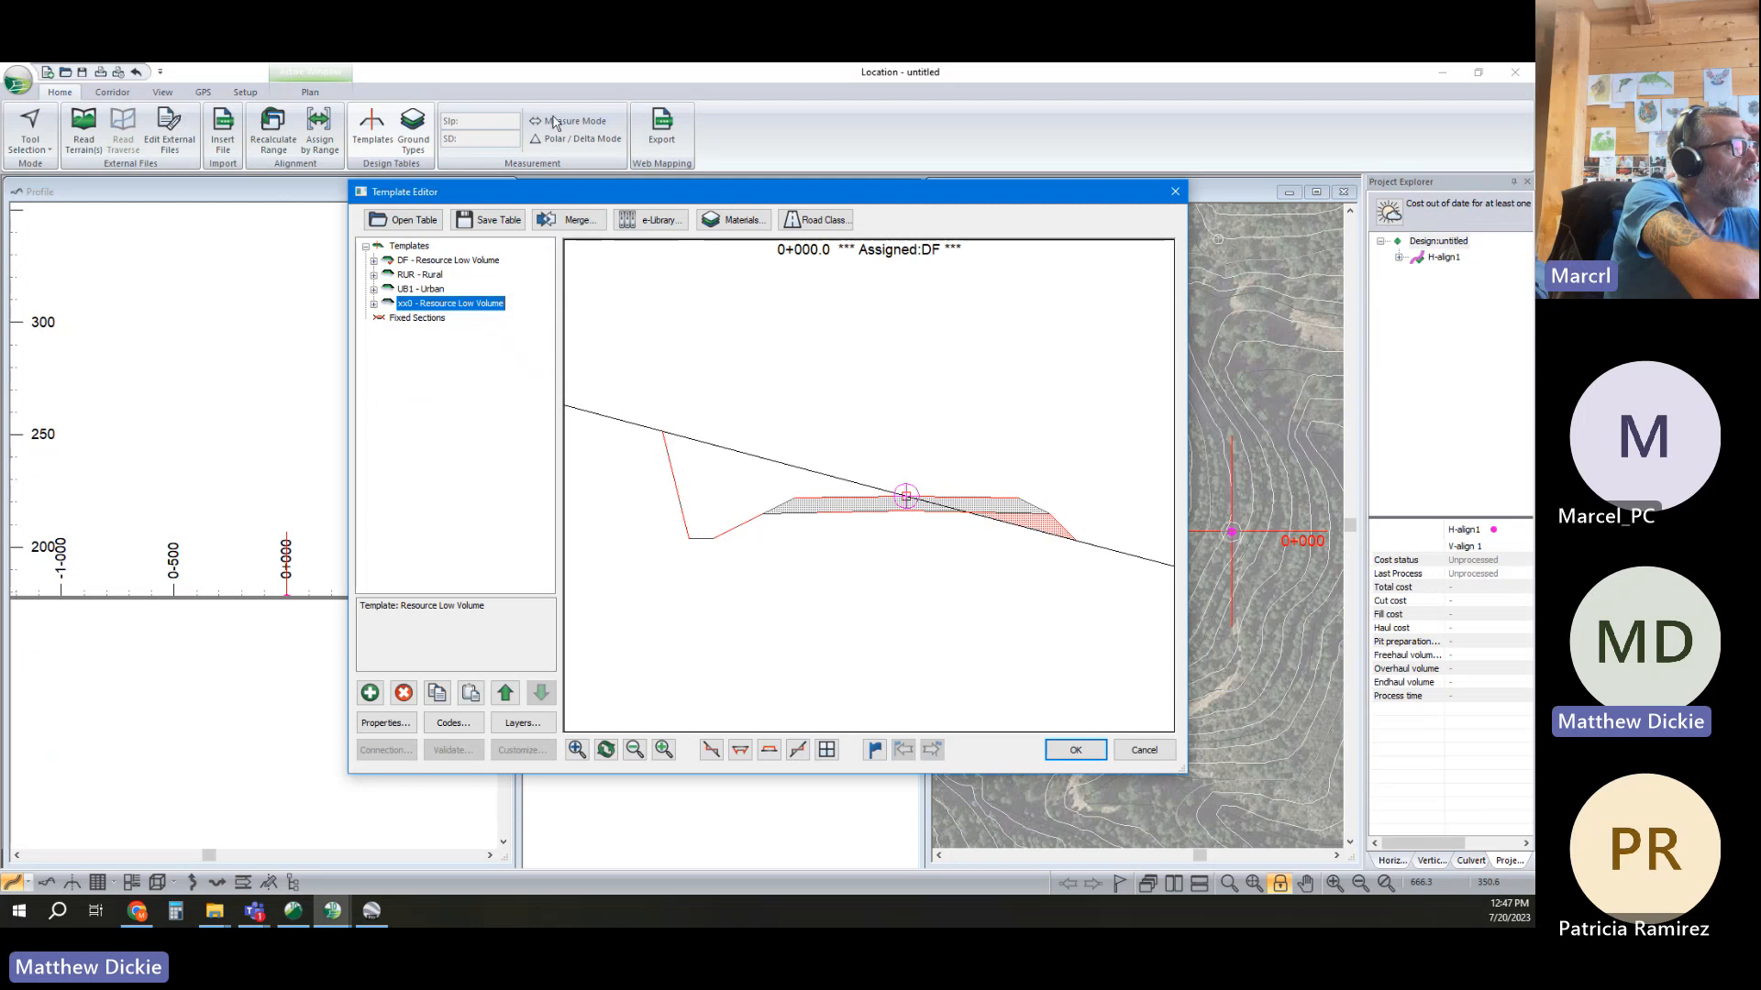
Retrieve all component folders, FF1 Roadway Components through FF9 Misc. Components, from the e-Library
{"action": "left_click", "coordinate": [676, 225]}
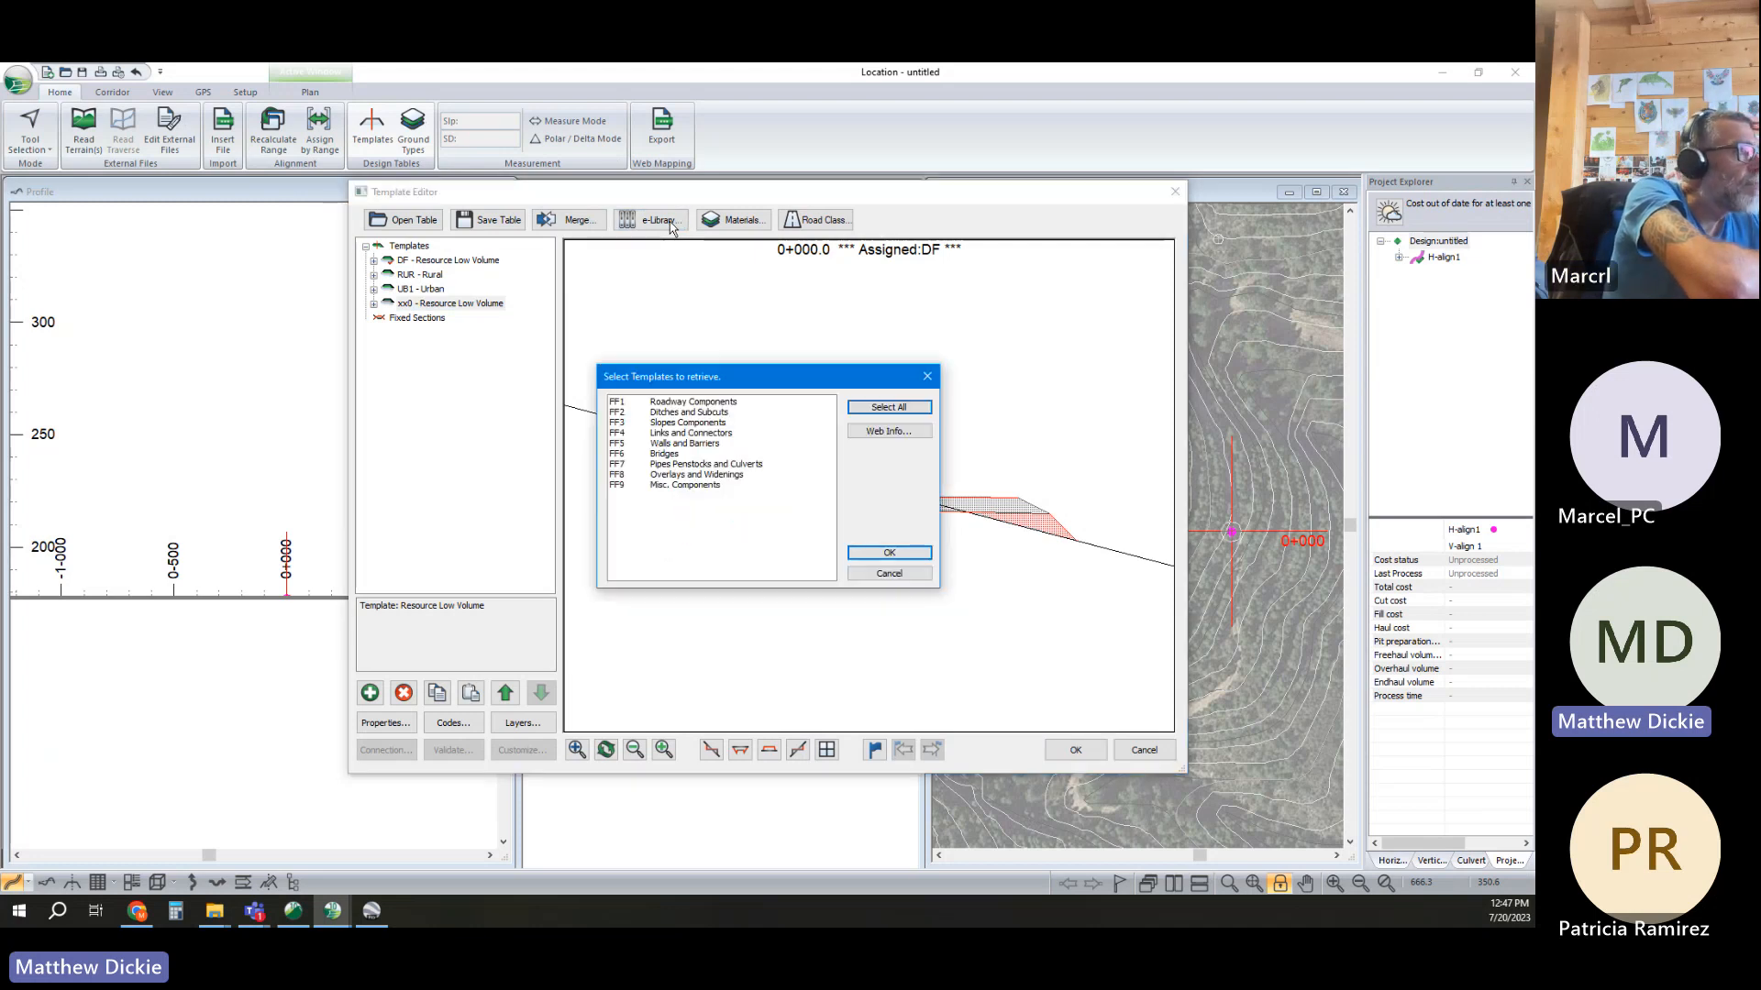
{"action": "left_click_drag", "start_coordinate": [663, 406], "coordinate": [677, 486]}
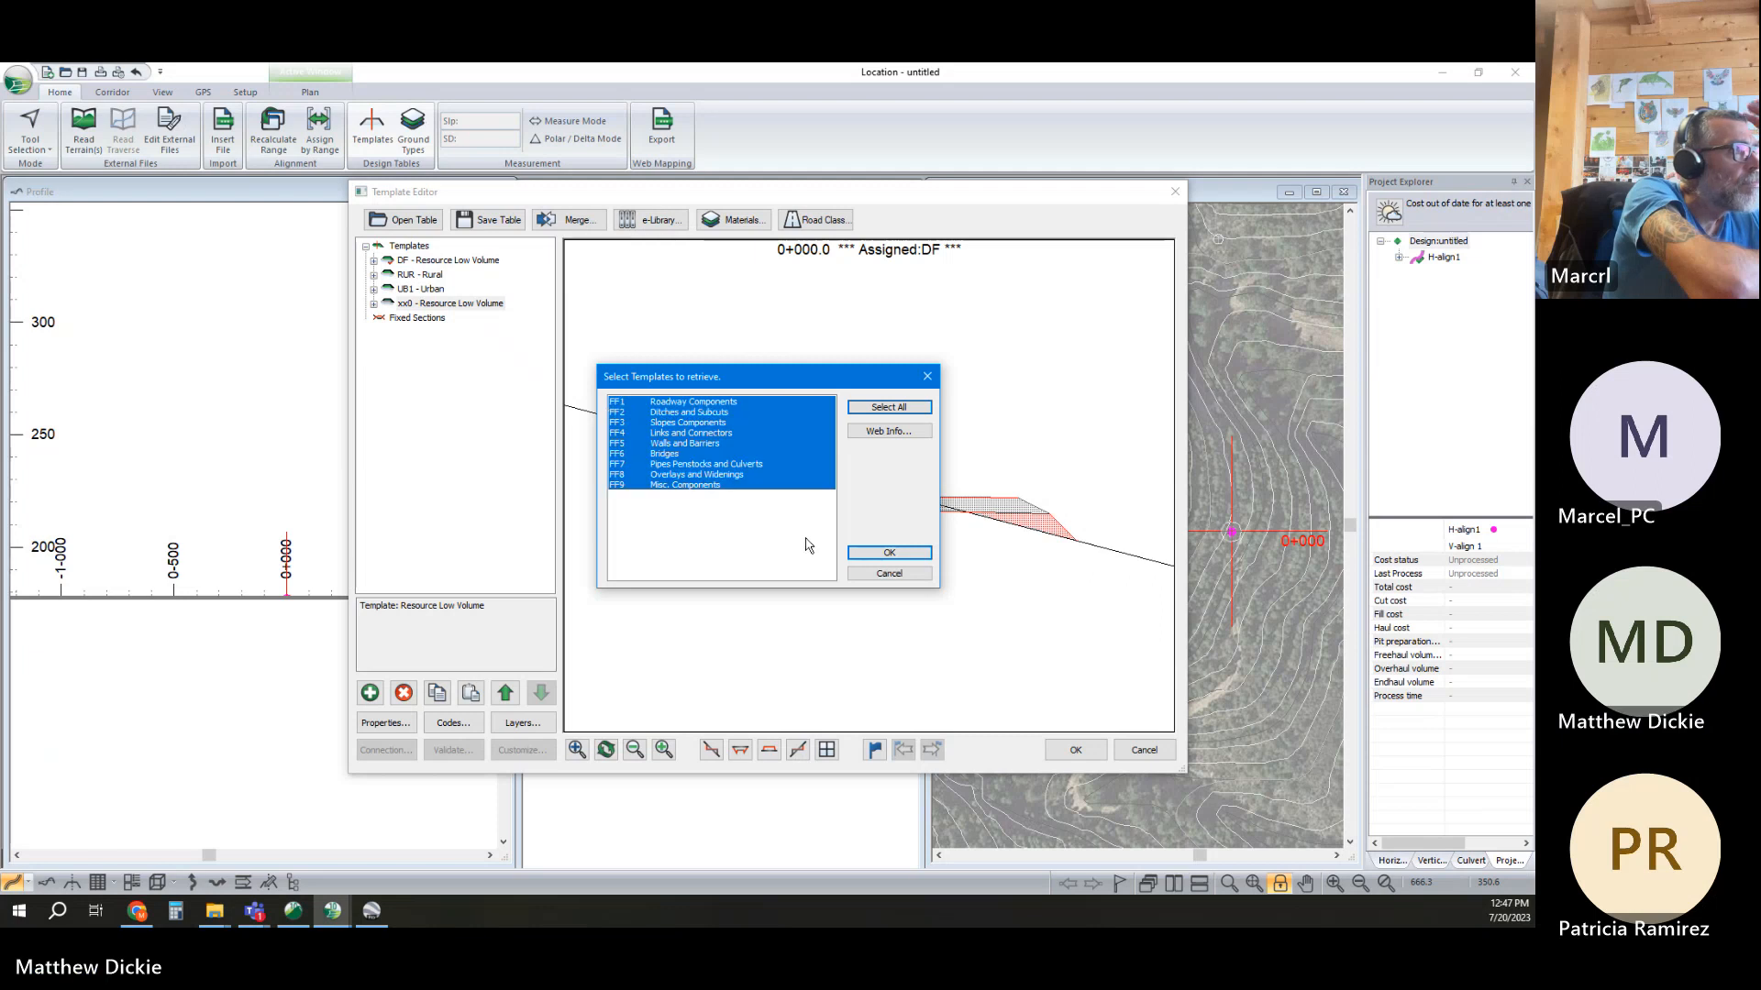
{"action": "left_click", "coordinate": [887, 552]}
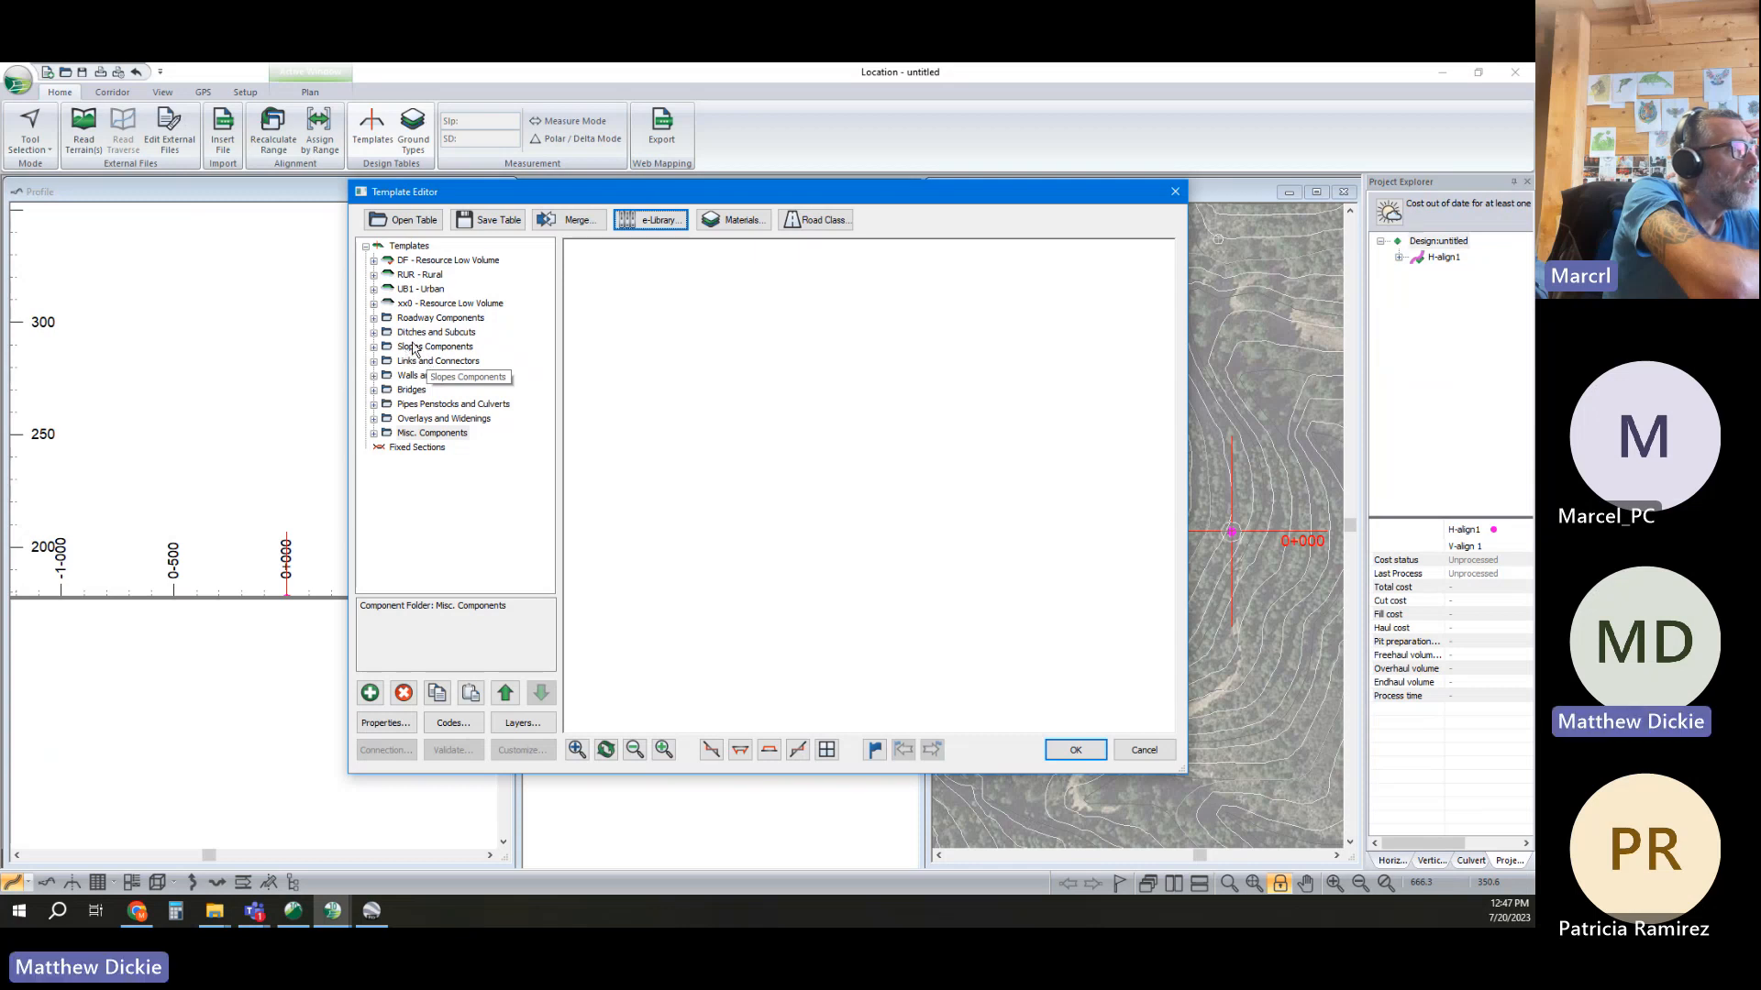
Find Slope VI - Benches-left among the retrieved Slopes Components and copy it
{"action": "left_click", "coordinate": [374, 347]}
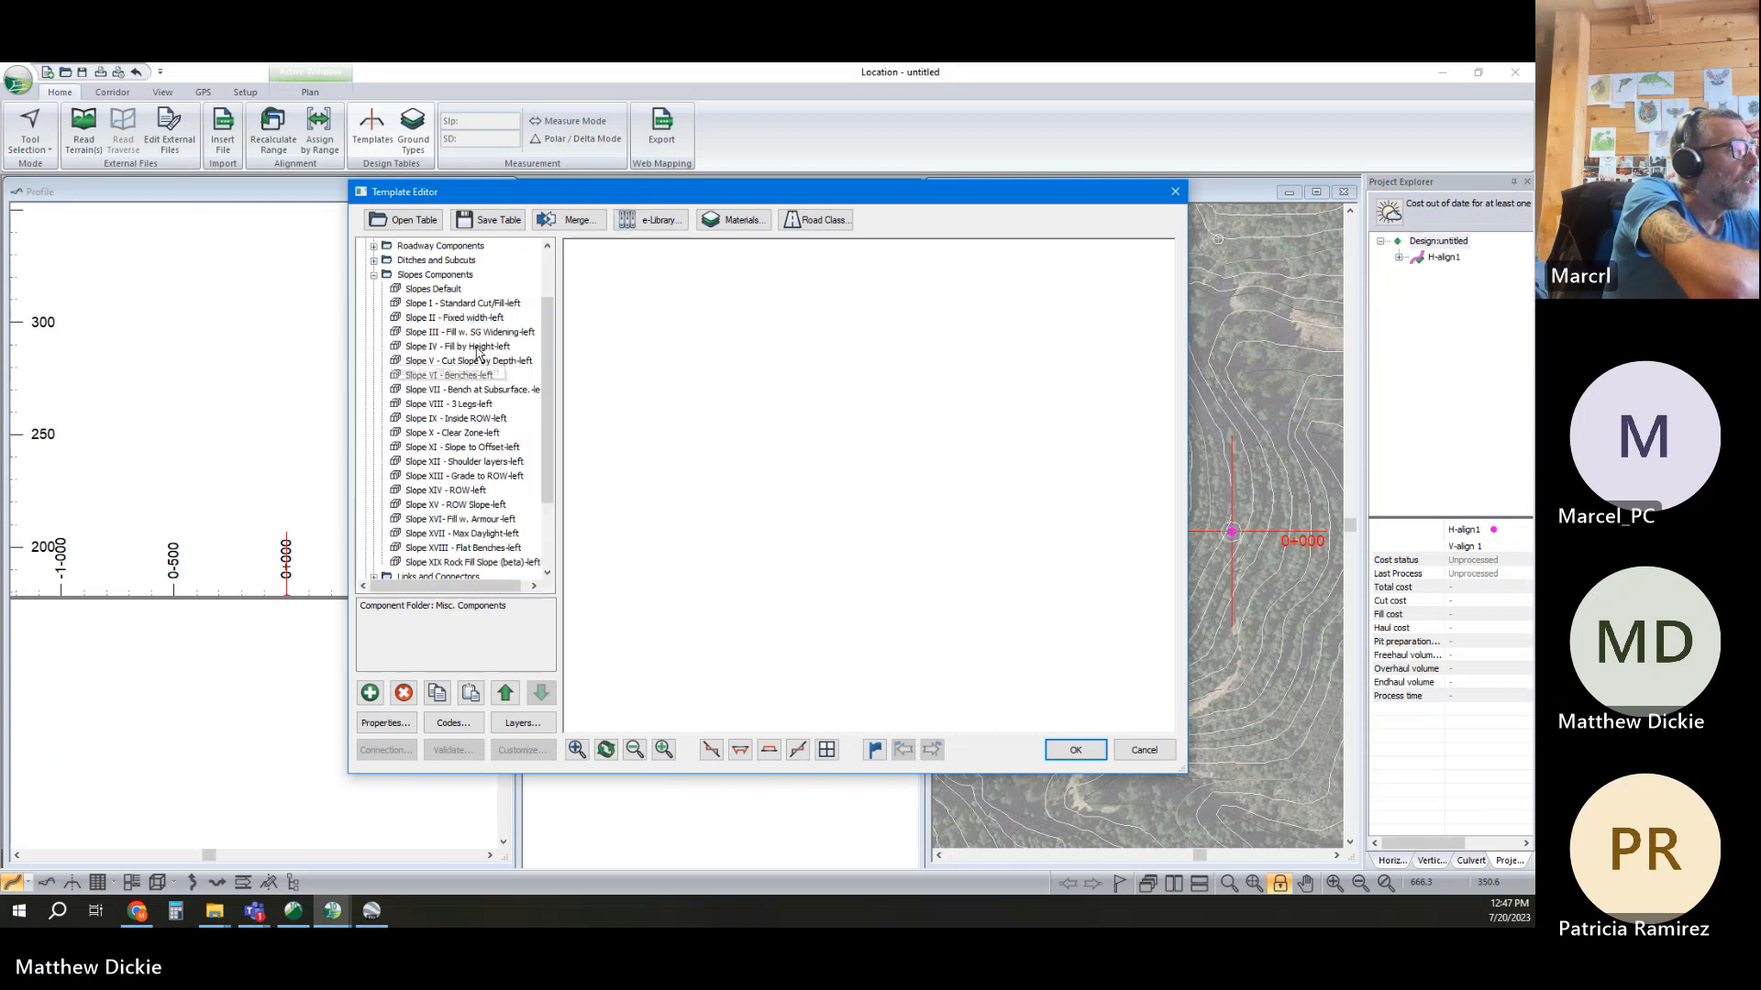
{"action": "scroll", "coordinate": [458, 456], "scroll_direction": "down", "scroll_amount": 4}
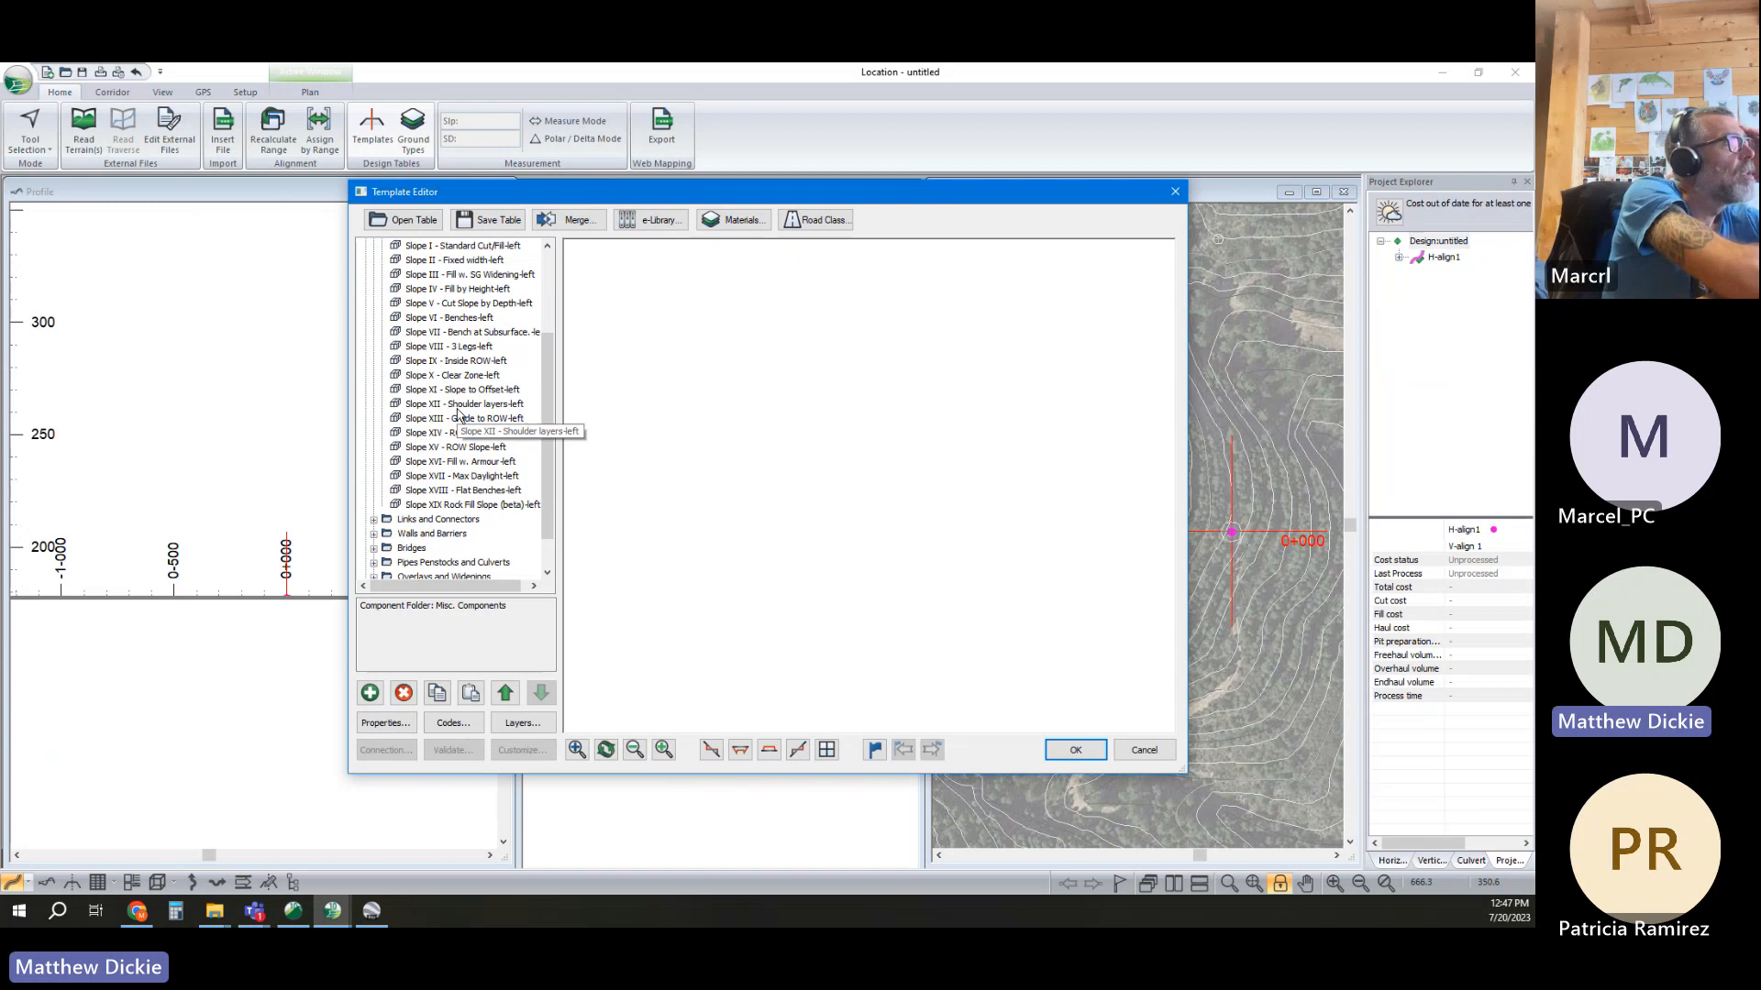
{"action": "scroll", "coordinate": [463, 415], "scroll_direction": "up", "scroll_amount": 4}
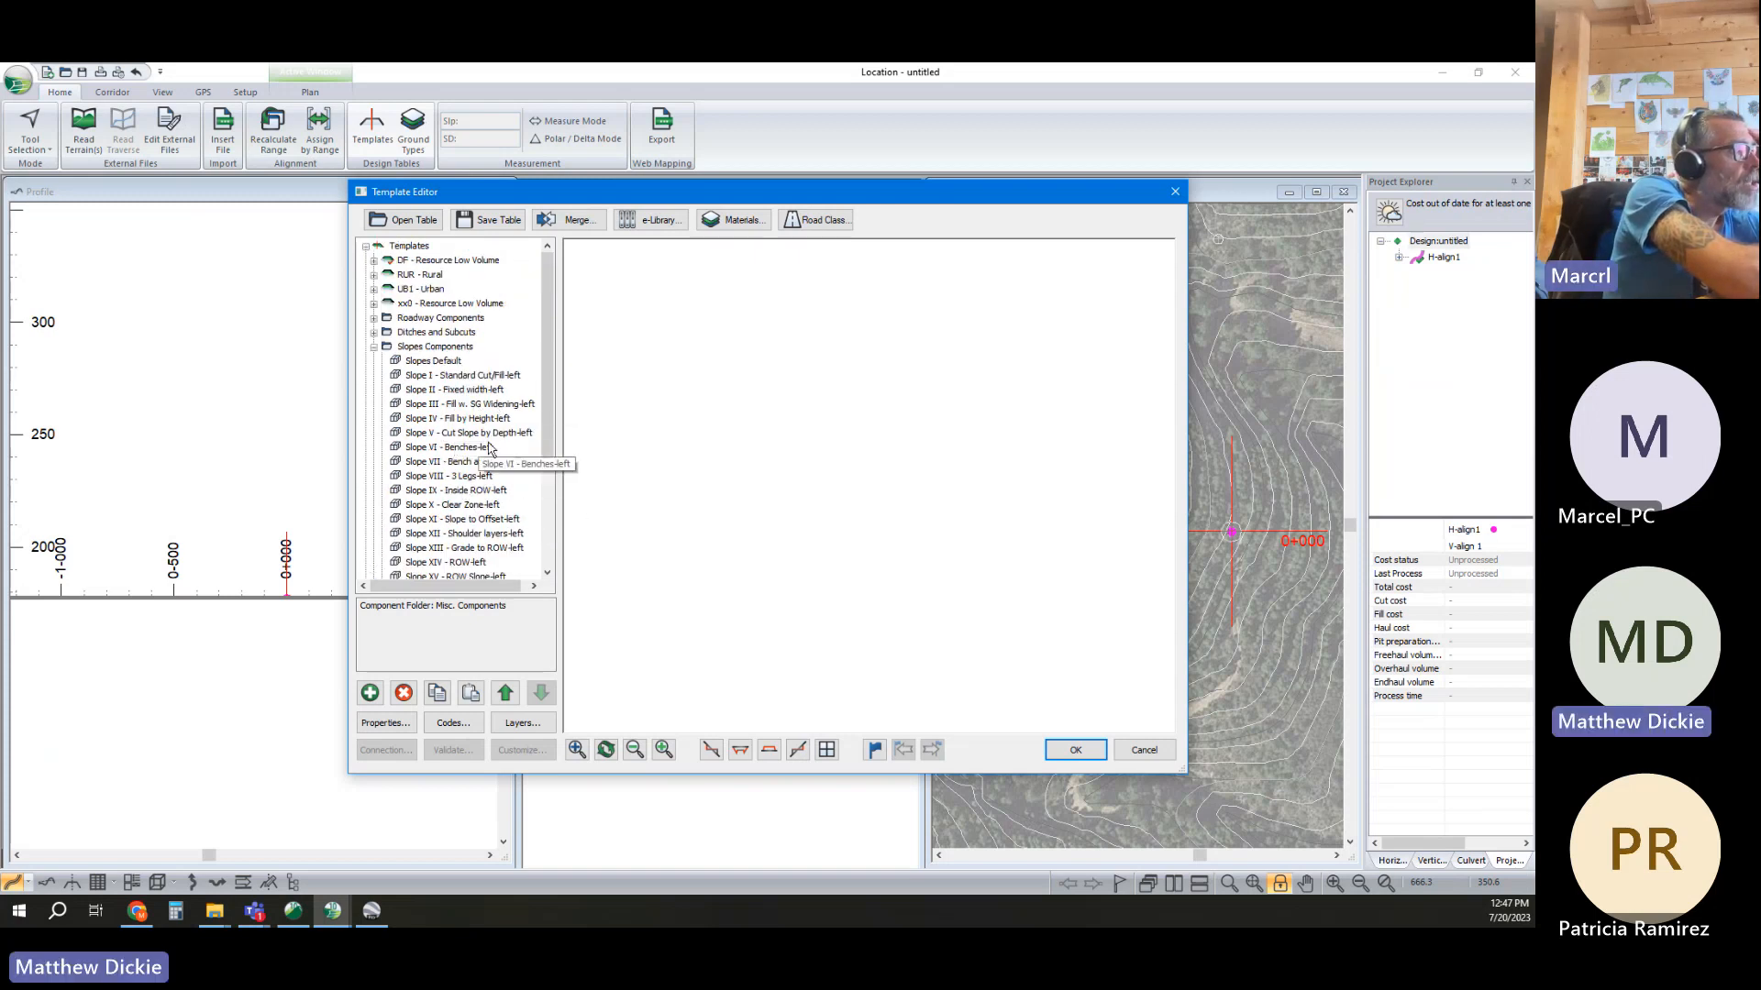
{"action": "scroll", "coordinate": [471, 471], "scroll_direction": "down", "scroll_amount": 1}
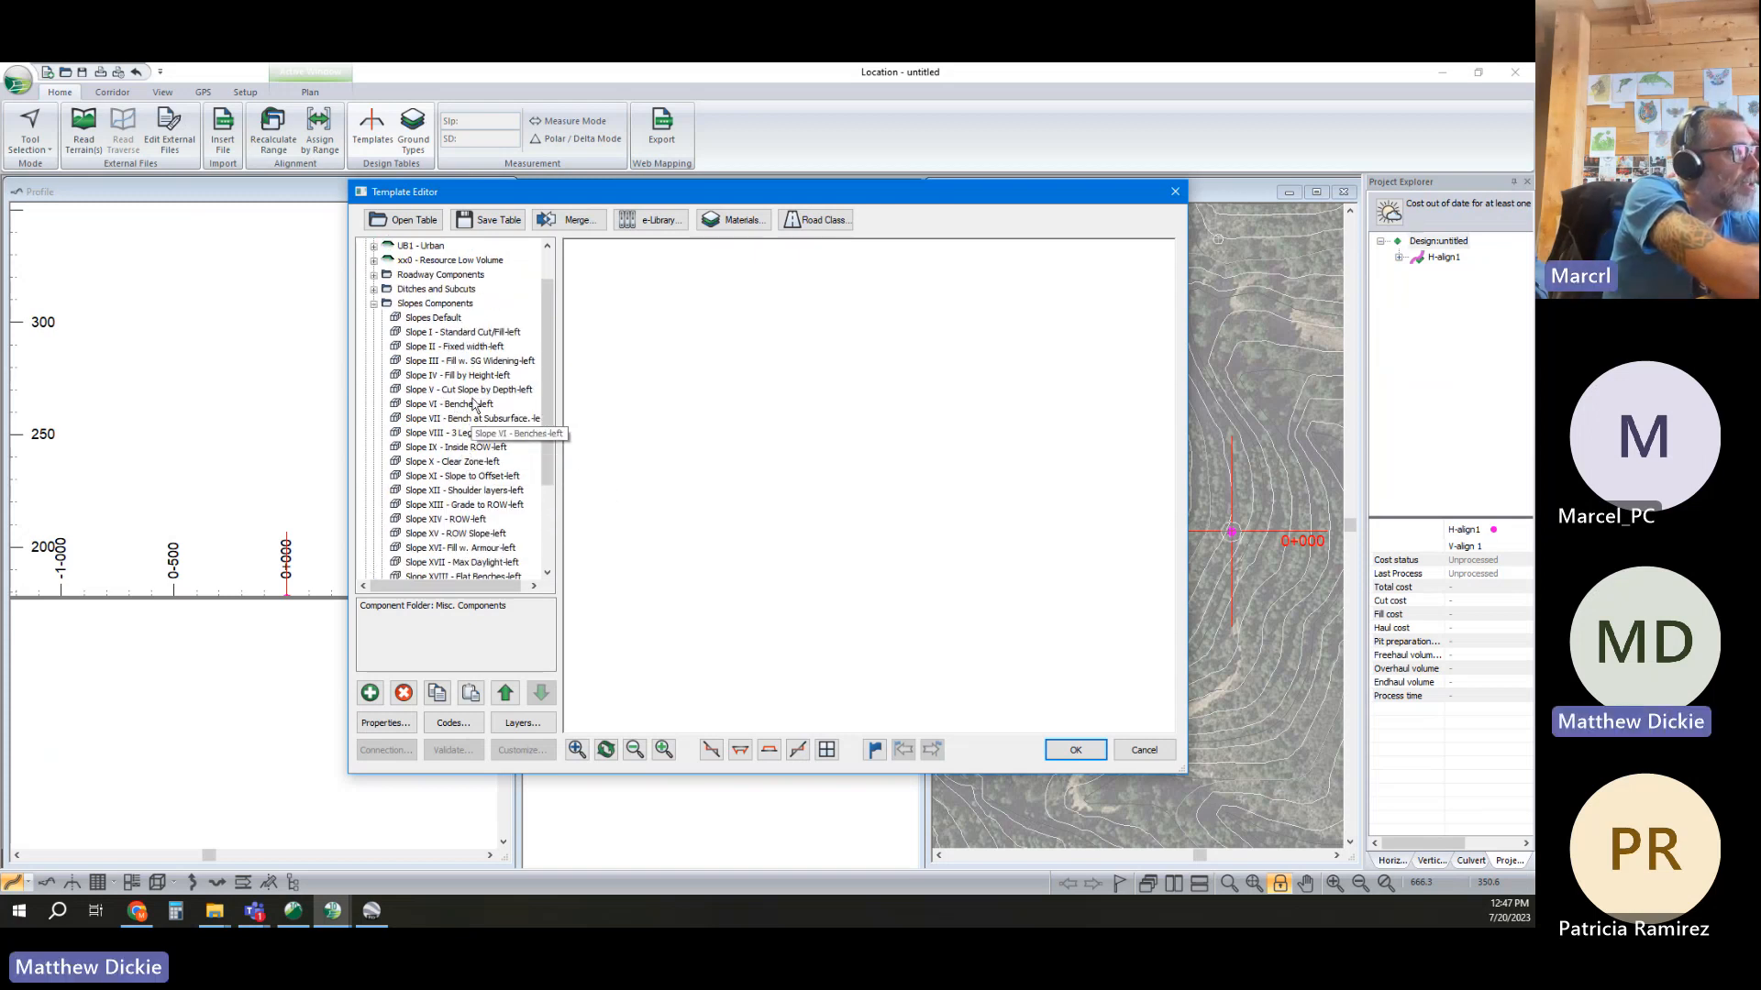
{"action": "left_click", "coordinate": [471, 405]}
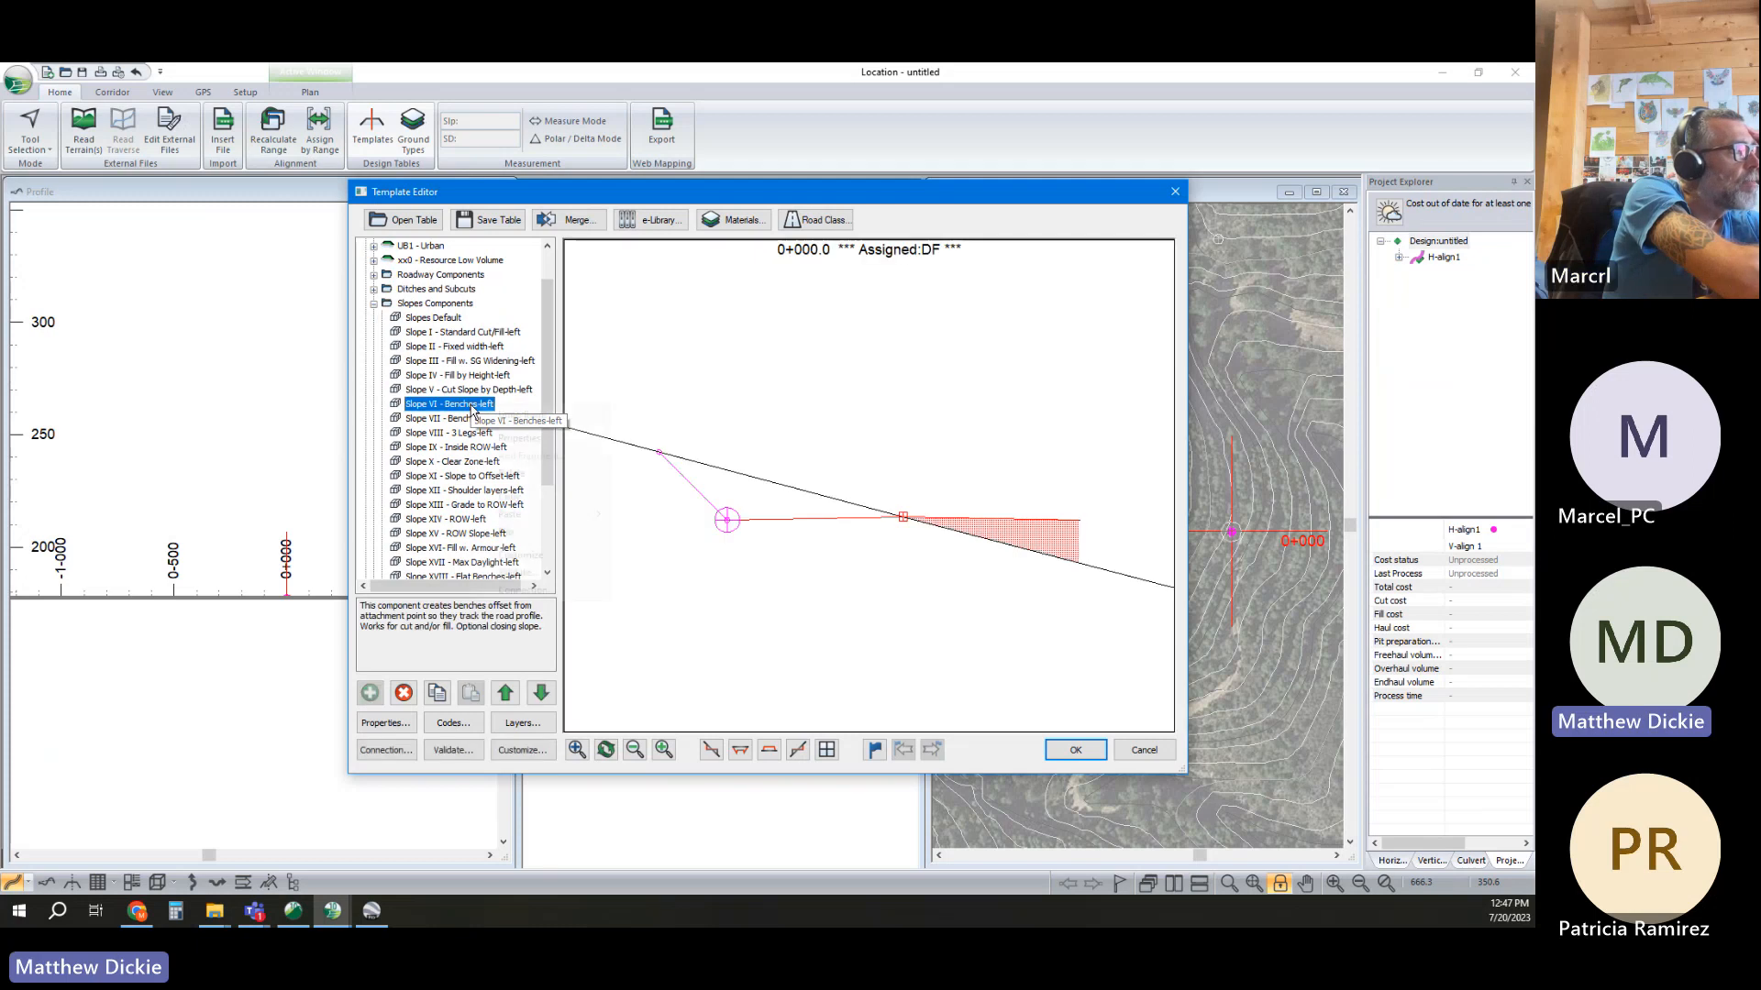
{"action": "right_click", "coordinate": [495, 406]}
{"action": "left_click", "coordinate": [513, 496]}
{"action": "scroll", "coordinate": [510, 429], "scroll_direction": "up", "scroll_amount": 1}
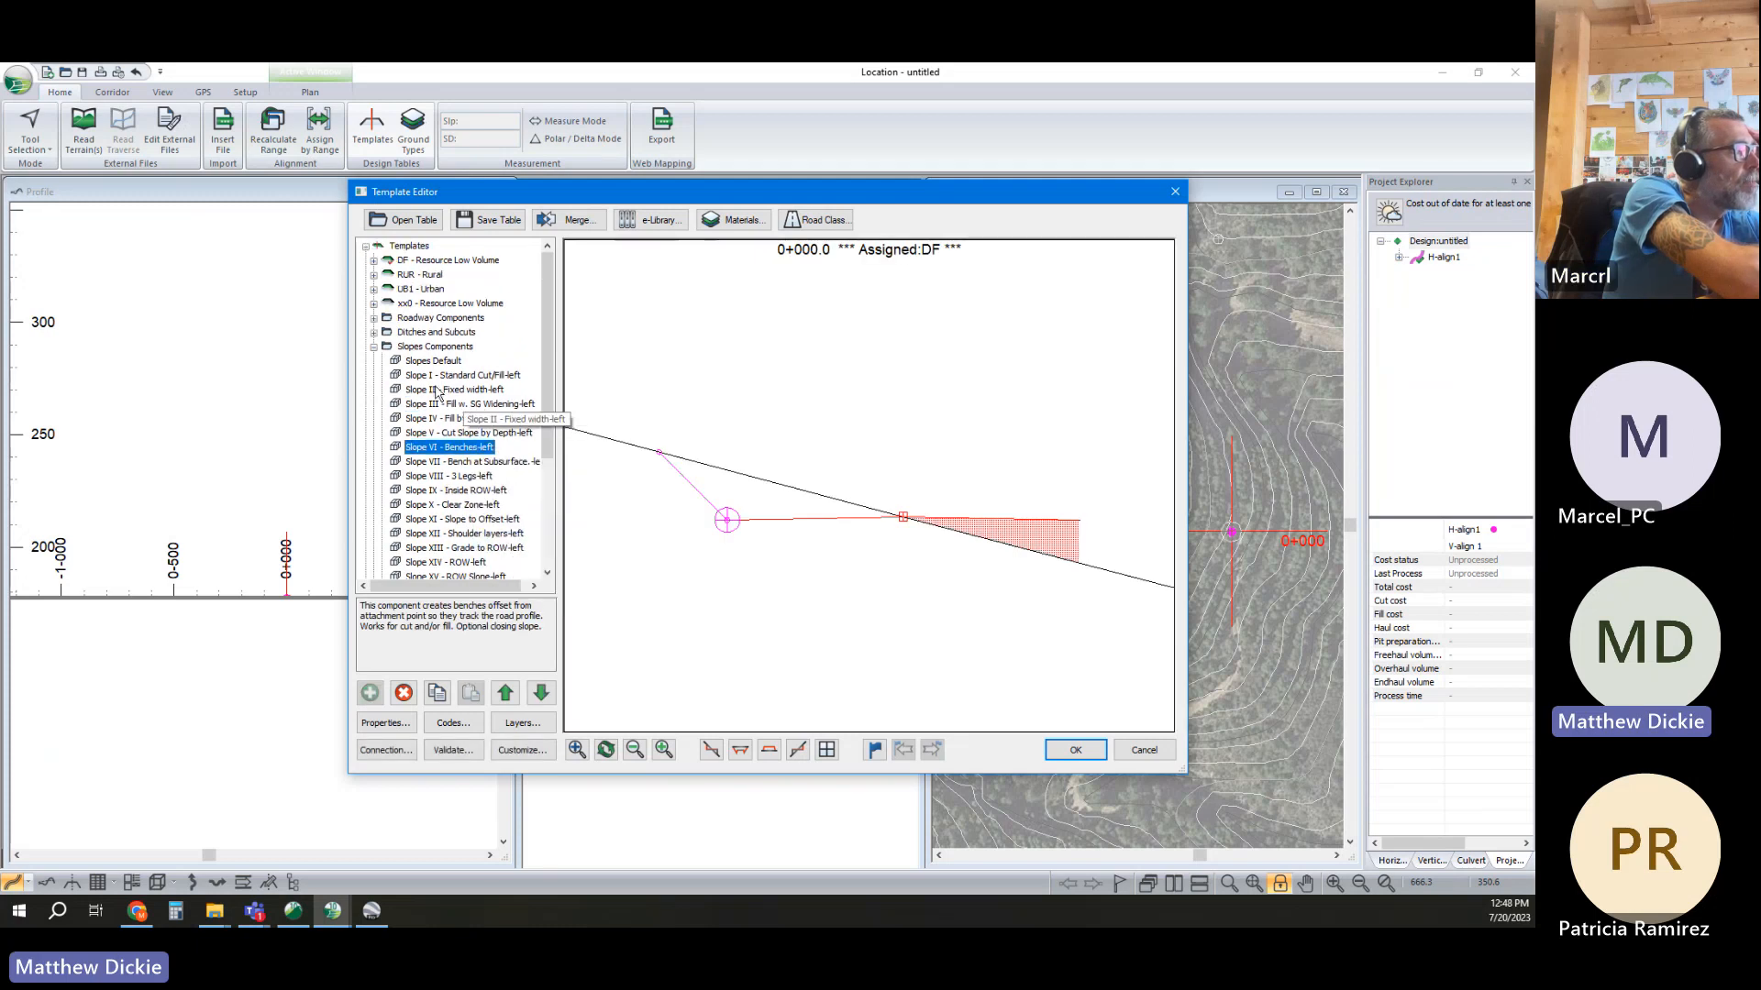
Paste the benches component as a new left component after Ditch I Standard-right in the xx0 - Resource Low Volume template
{"action": "double_click", "coordinate": [408, 303]}
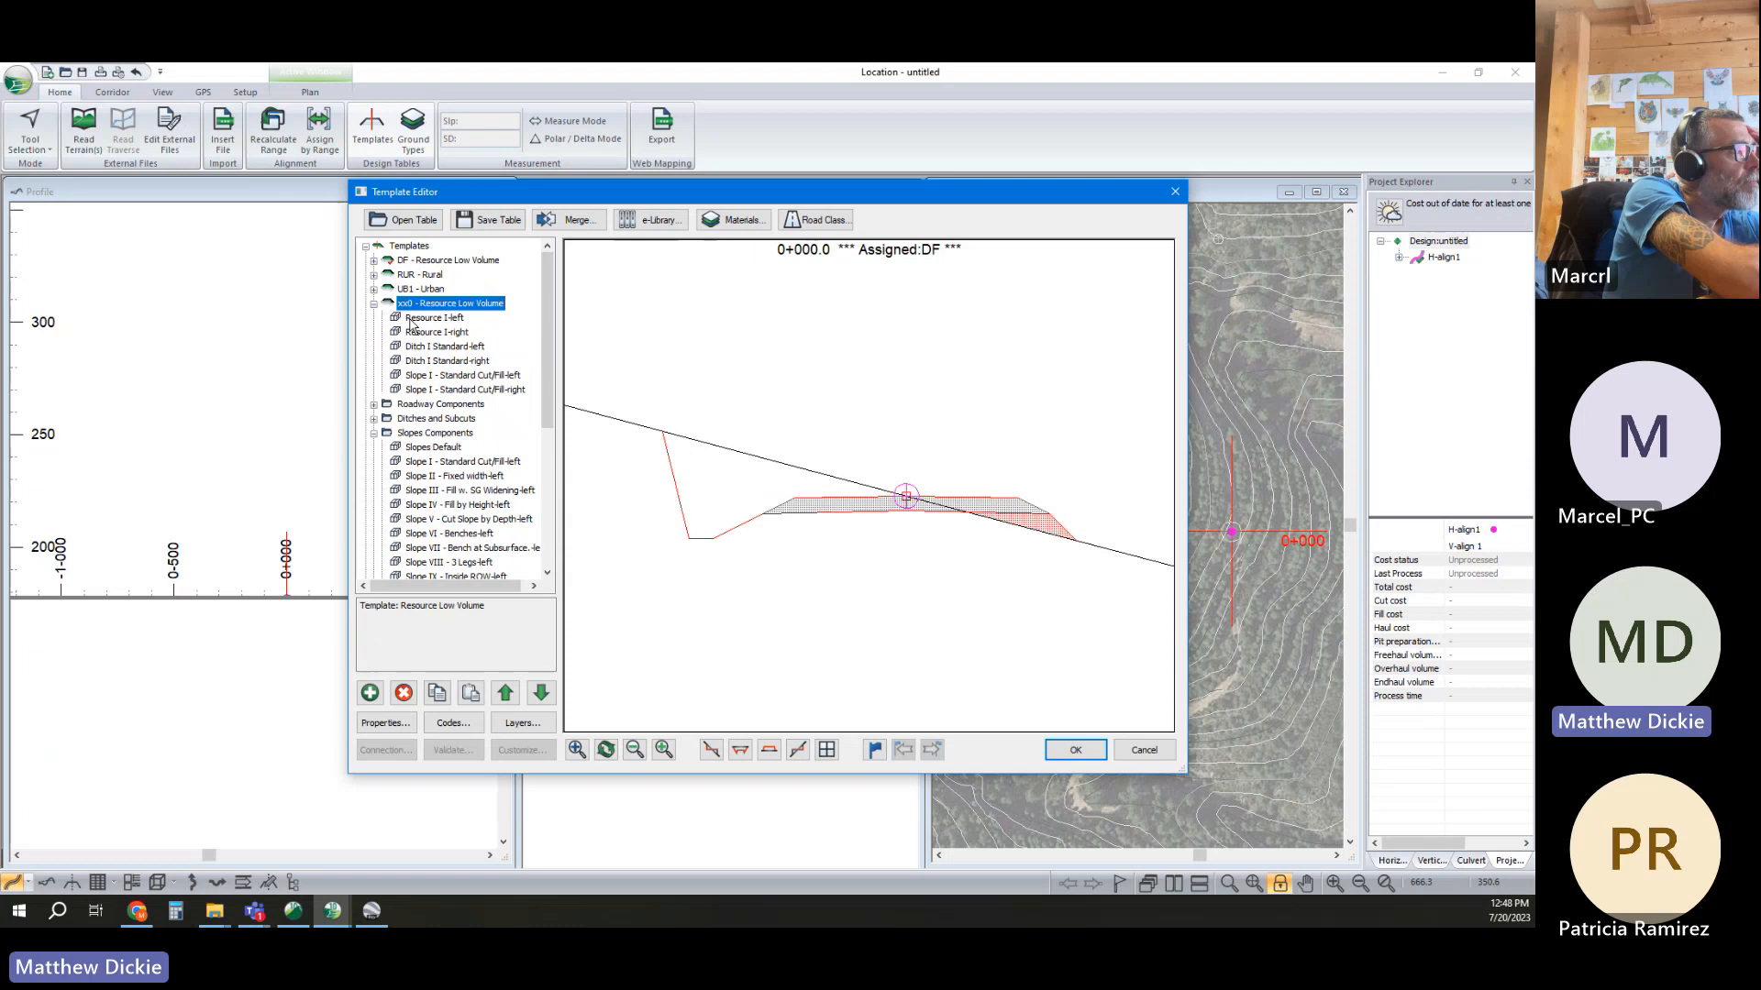
{"action": "left_click", "coordinate": [447, 360]}
{"action": "right_click", "coordinate": [441, 361]}
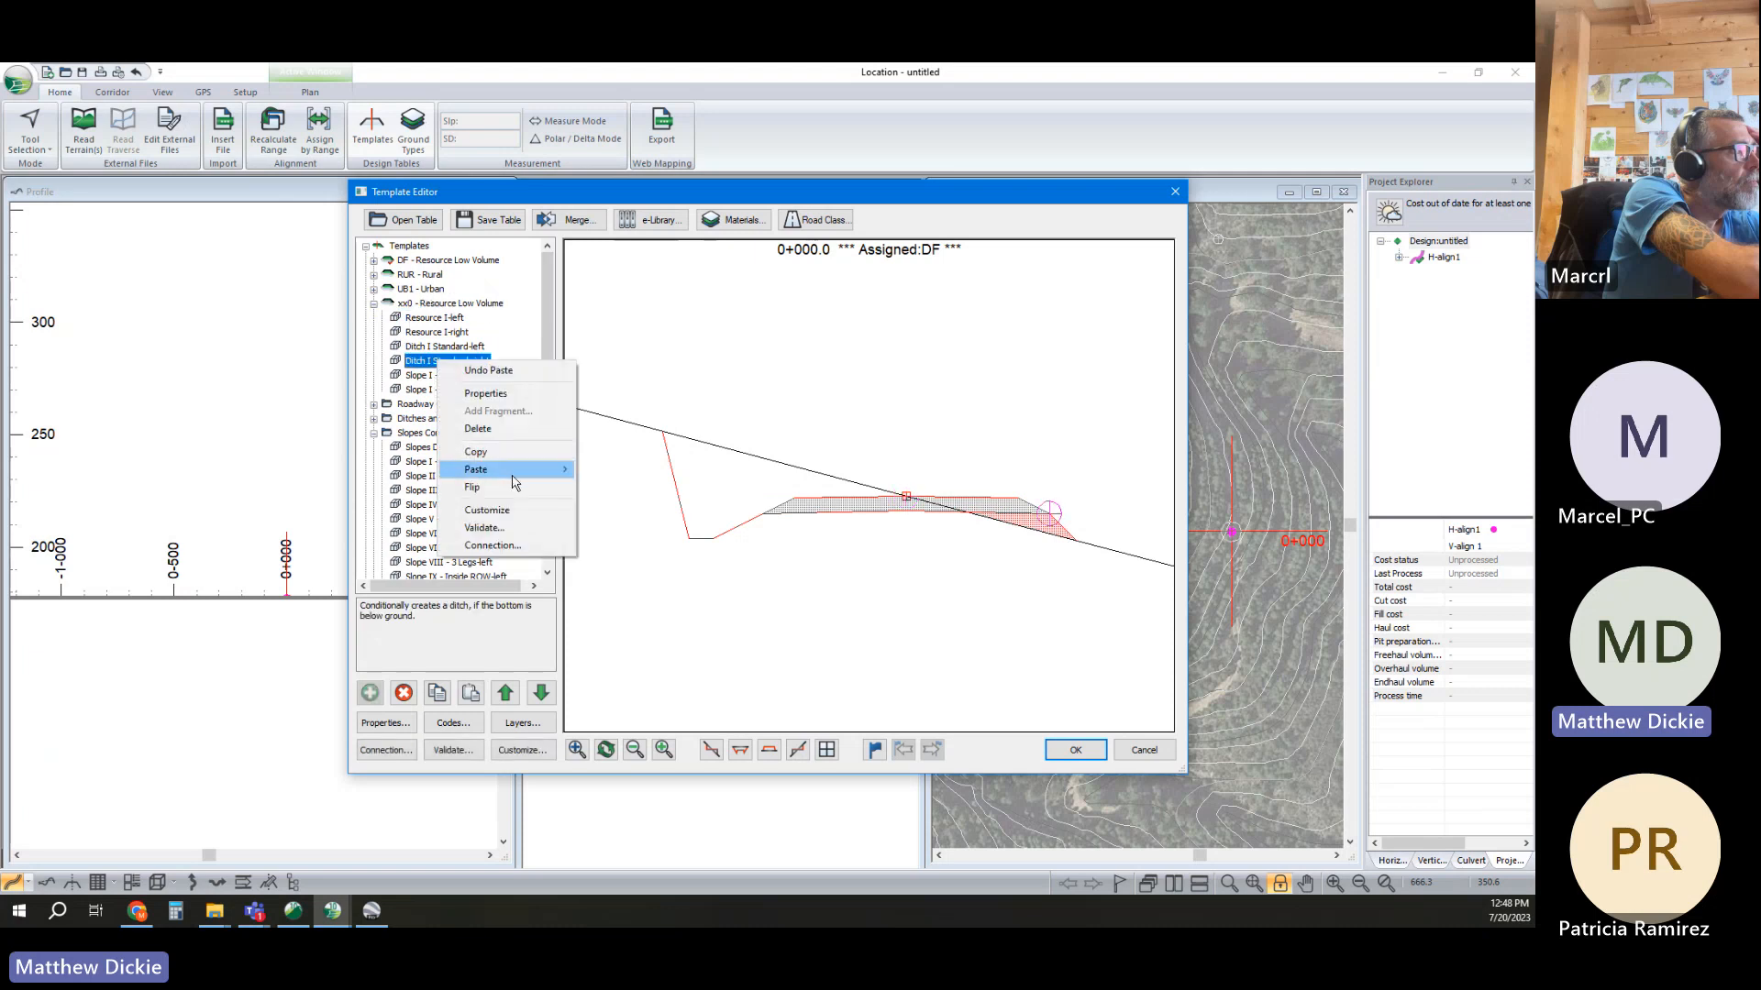
{"action": "mouse_move", "coordinate": [511, 470]}
{"action": "left_click", "coordinate": [628, 504]}
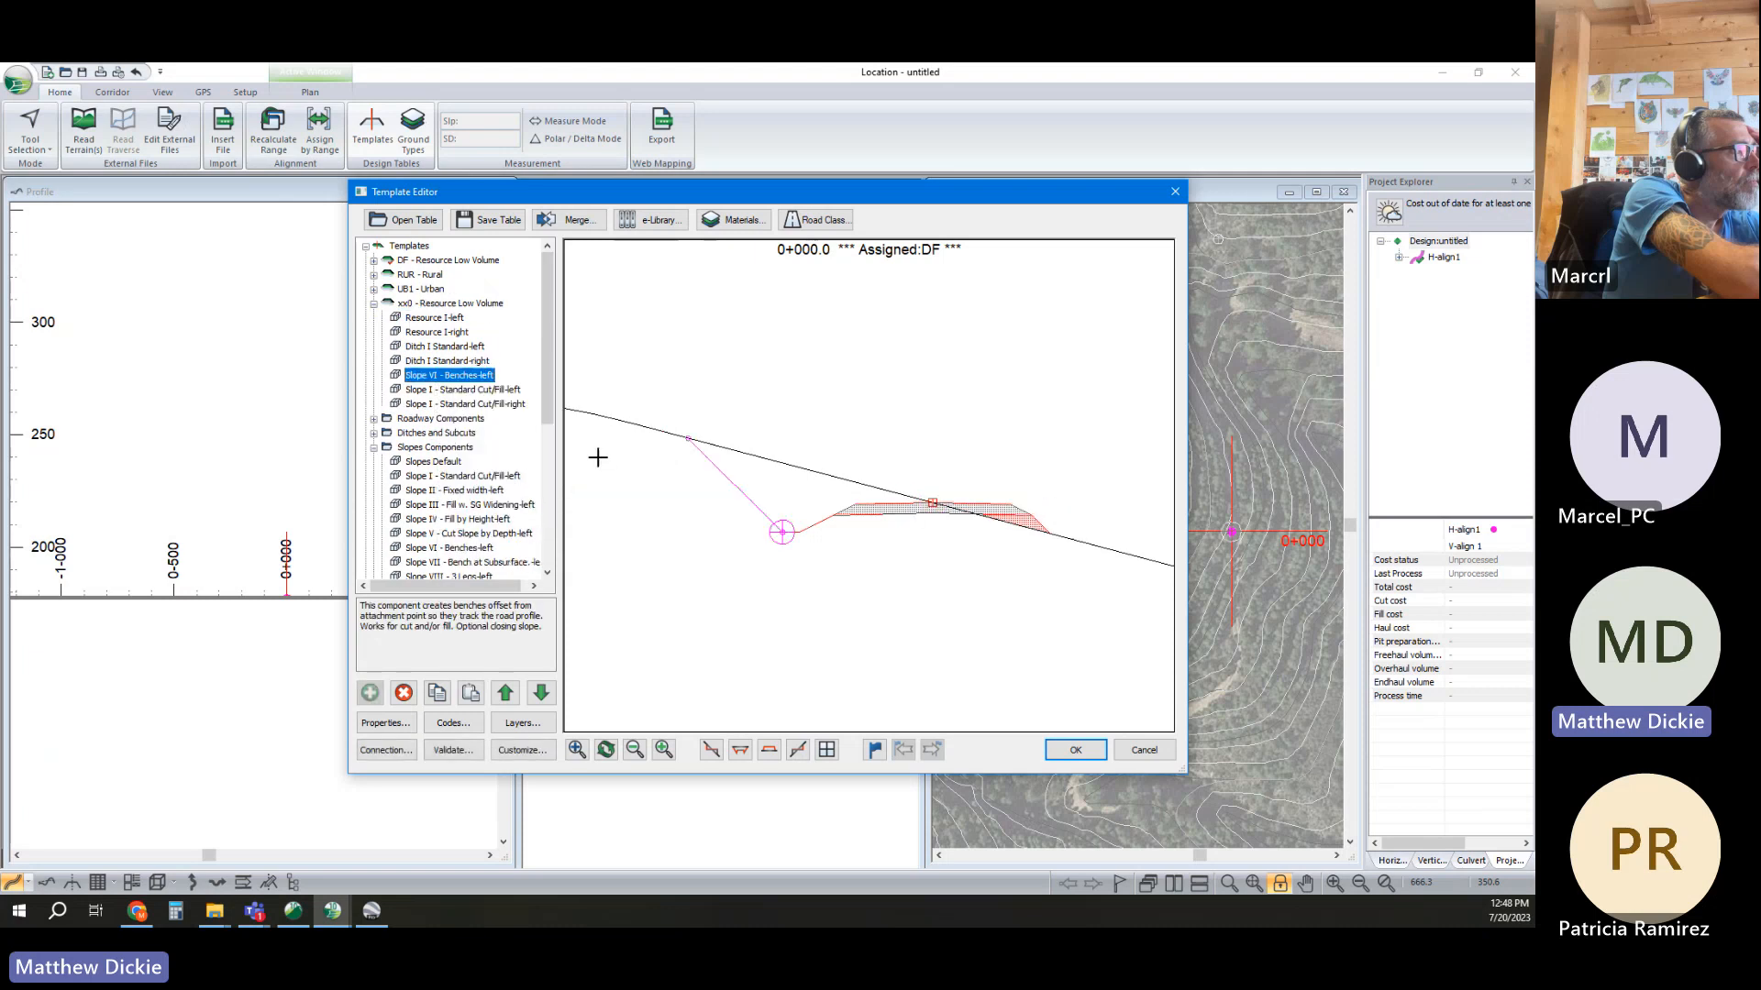
Set bApplyInFill to 0 and BenchBaseWidth to 2 m for Slope VI - Benches-left, and preview its benches in cut
{"action": "double_click", "coordinate": [467, 376]}
{"action": "left_click", "coordinate": [532, 357]}
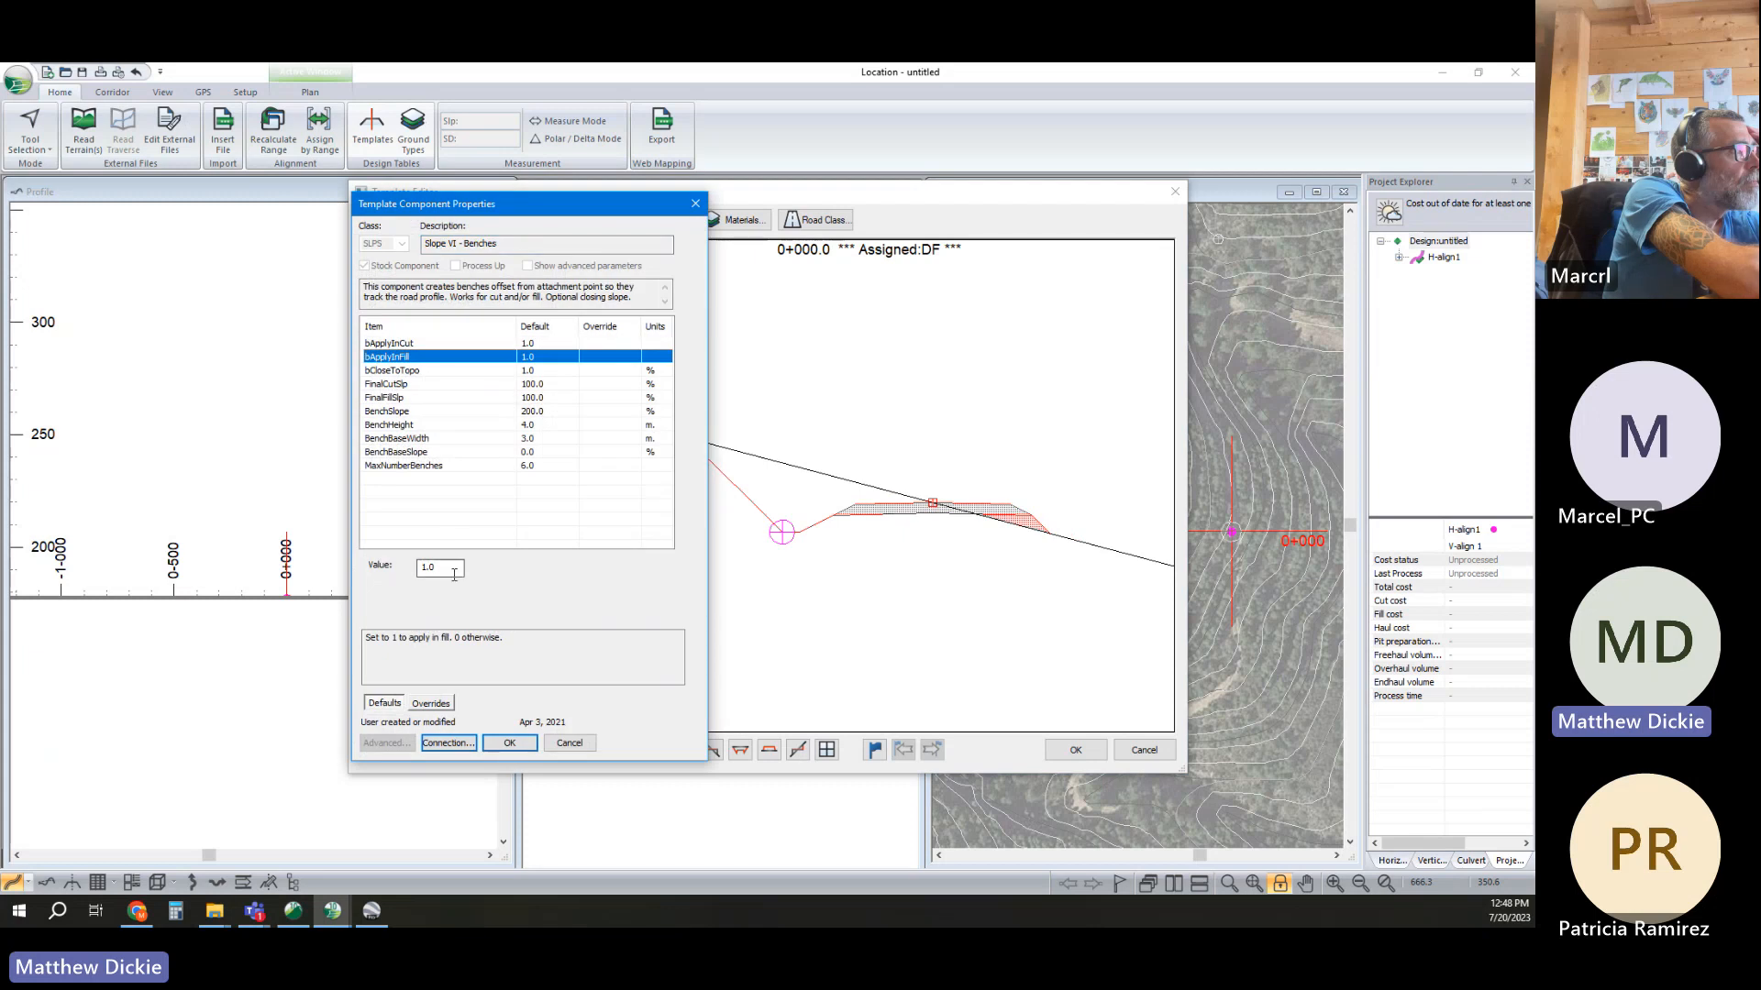
{"action": "double_click", "coordinate": [435, 567]}
{"action": "type", "text": "0"}
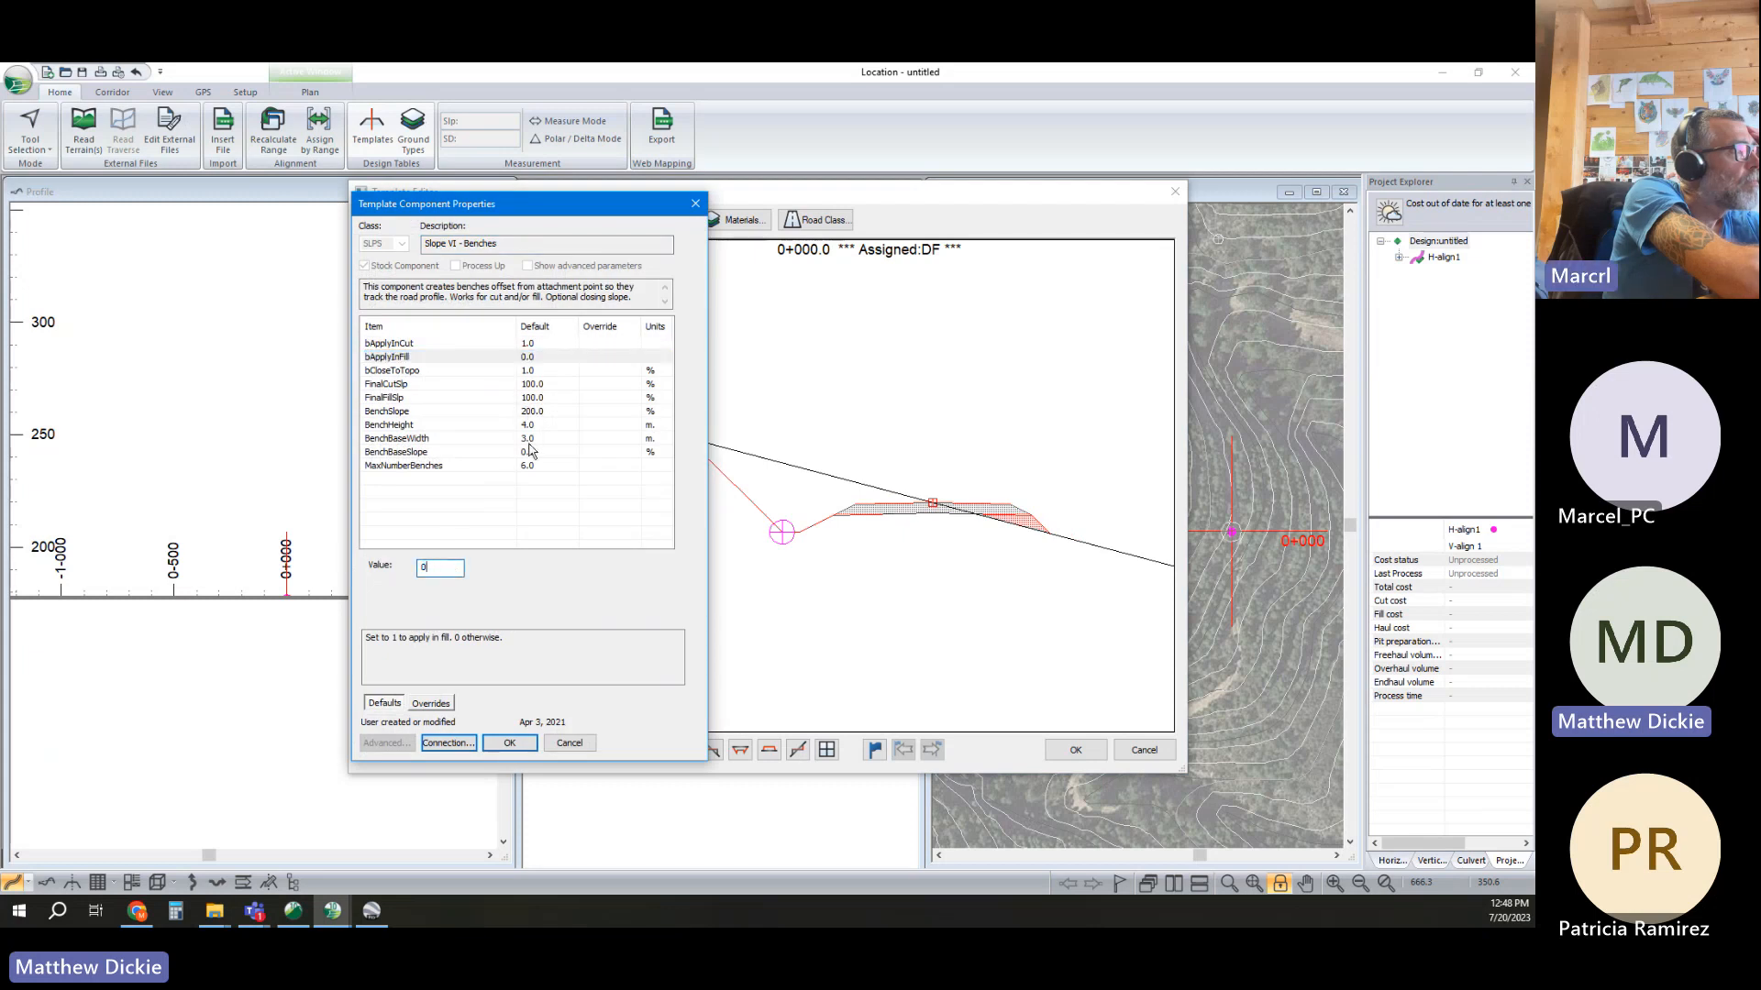
{"action": "left_click", "coordinate": [532, 438]}
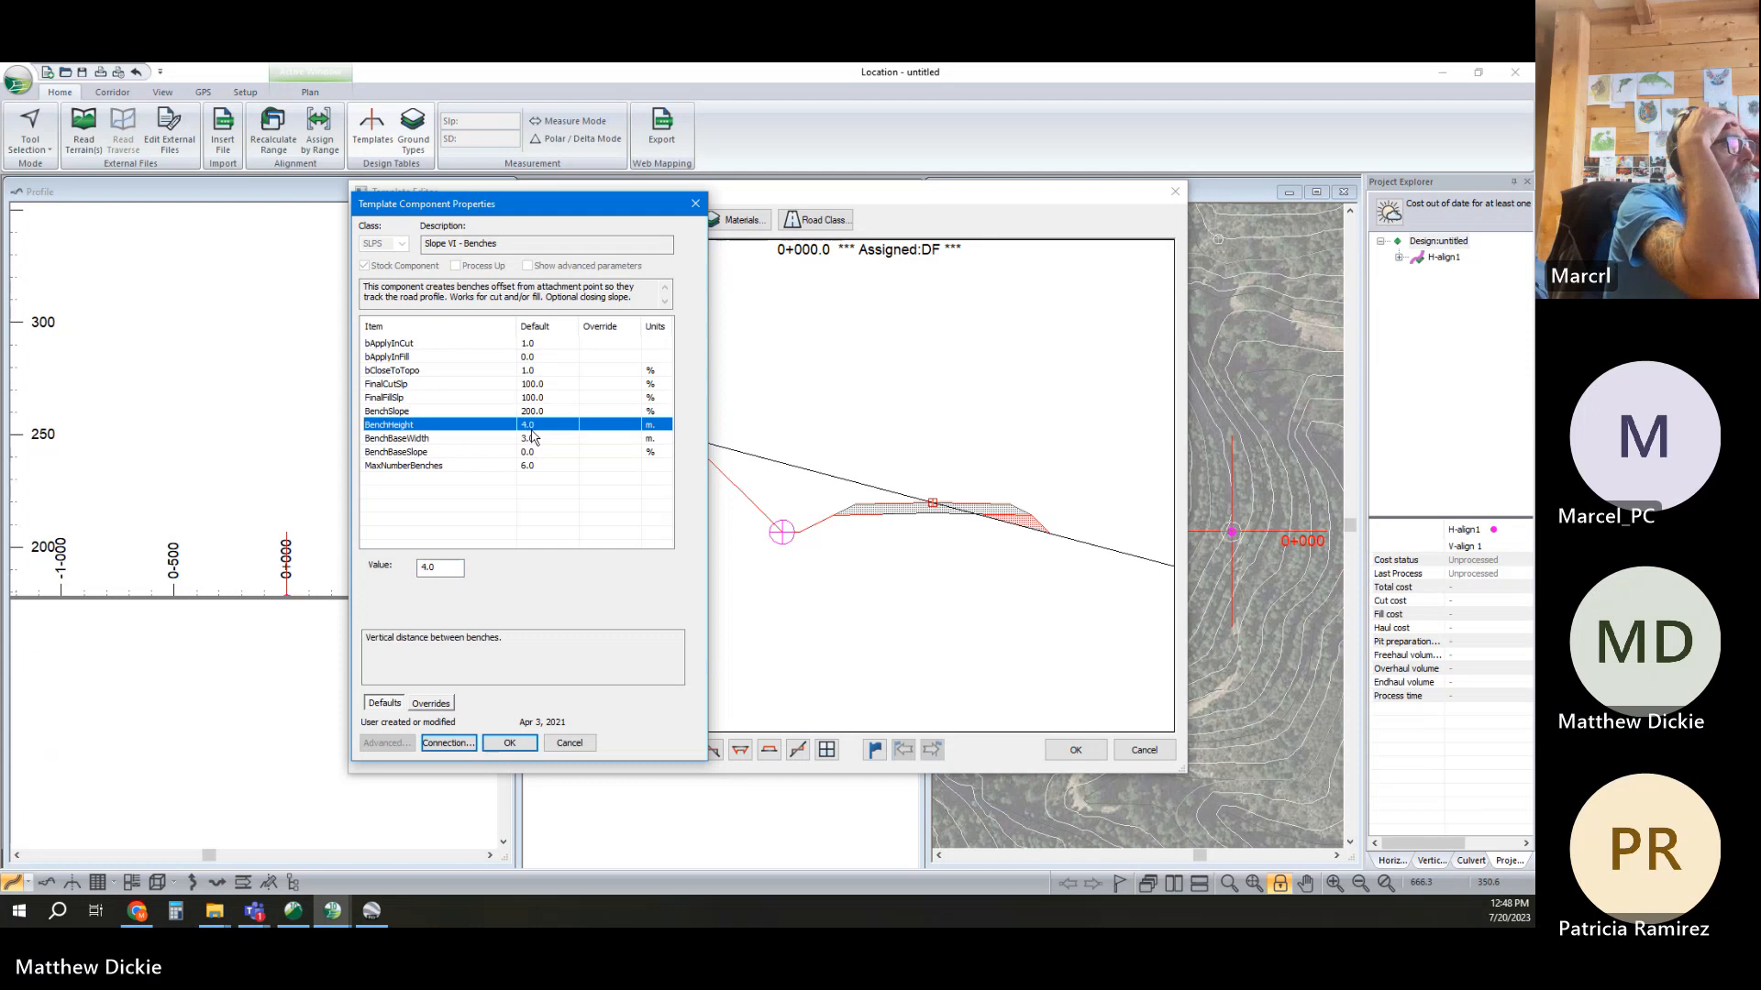
{"action": "left_click_drag", "start_coordinate": [449, 570], "coordinate": [407, 570]}
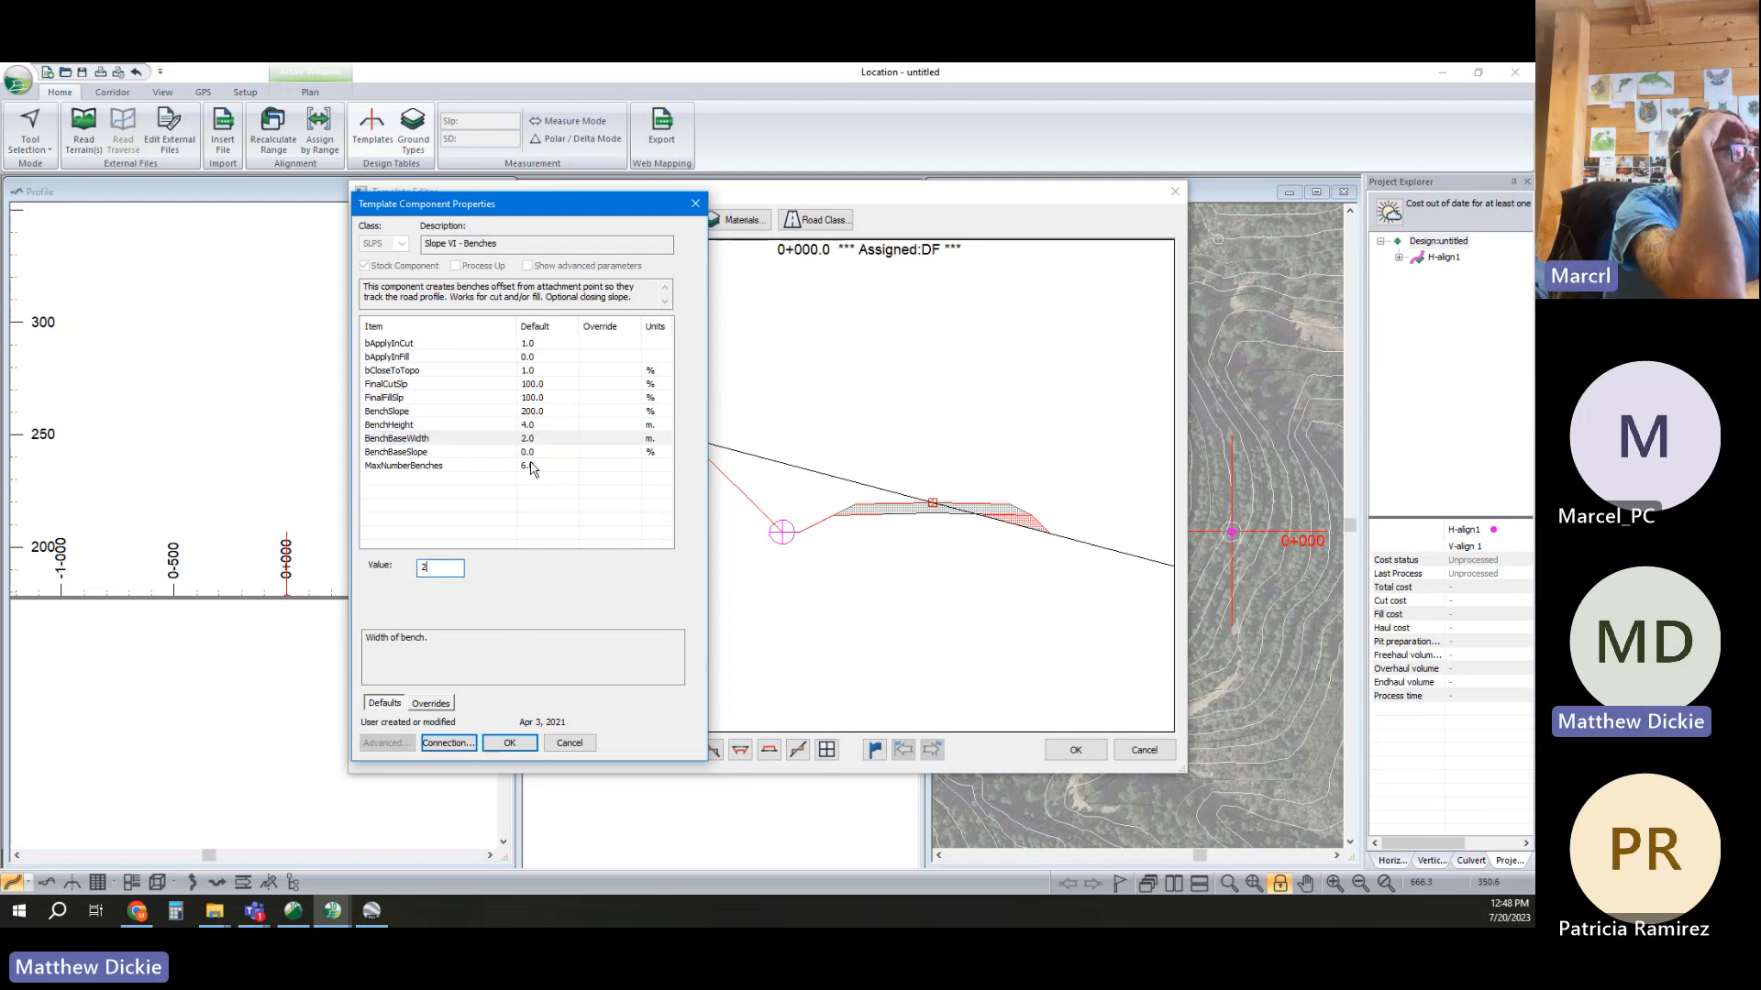
{"action": "left_click", "coordinate": [509, 743]}
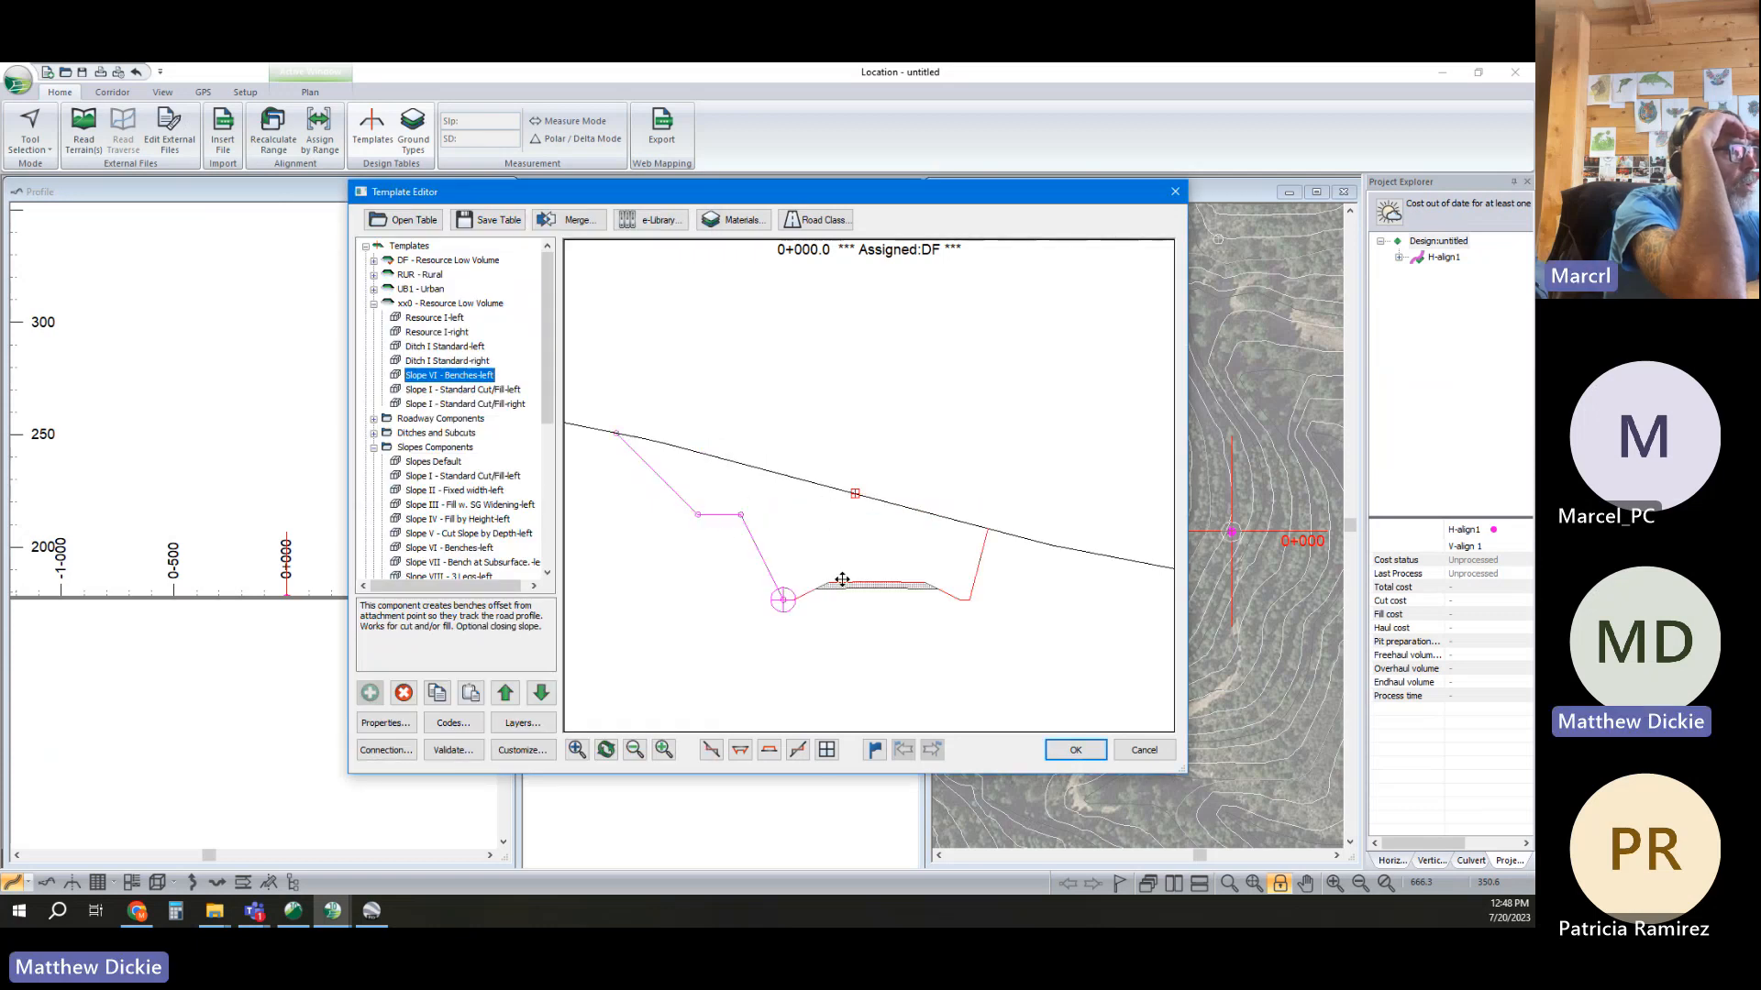
{"action": "left_click_drag", "start_coordinate": [840, 580], "coordinate": [844, 471]}
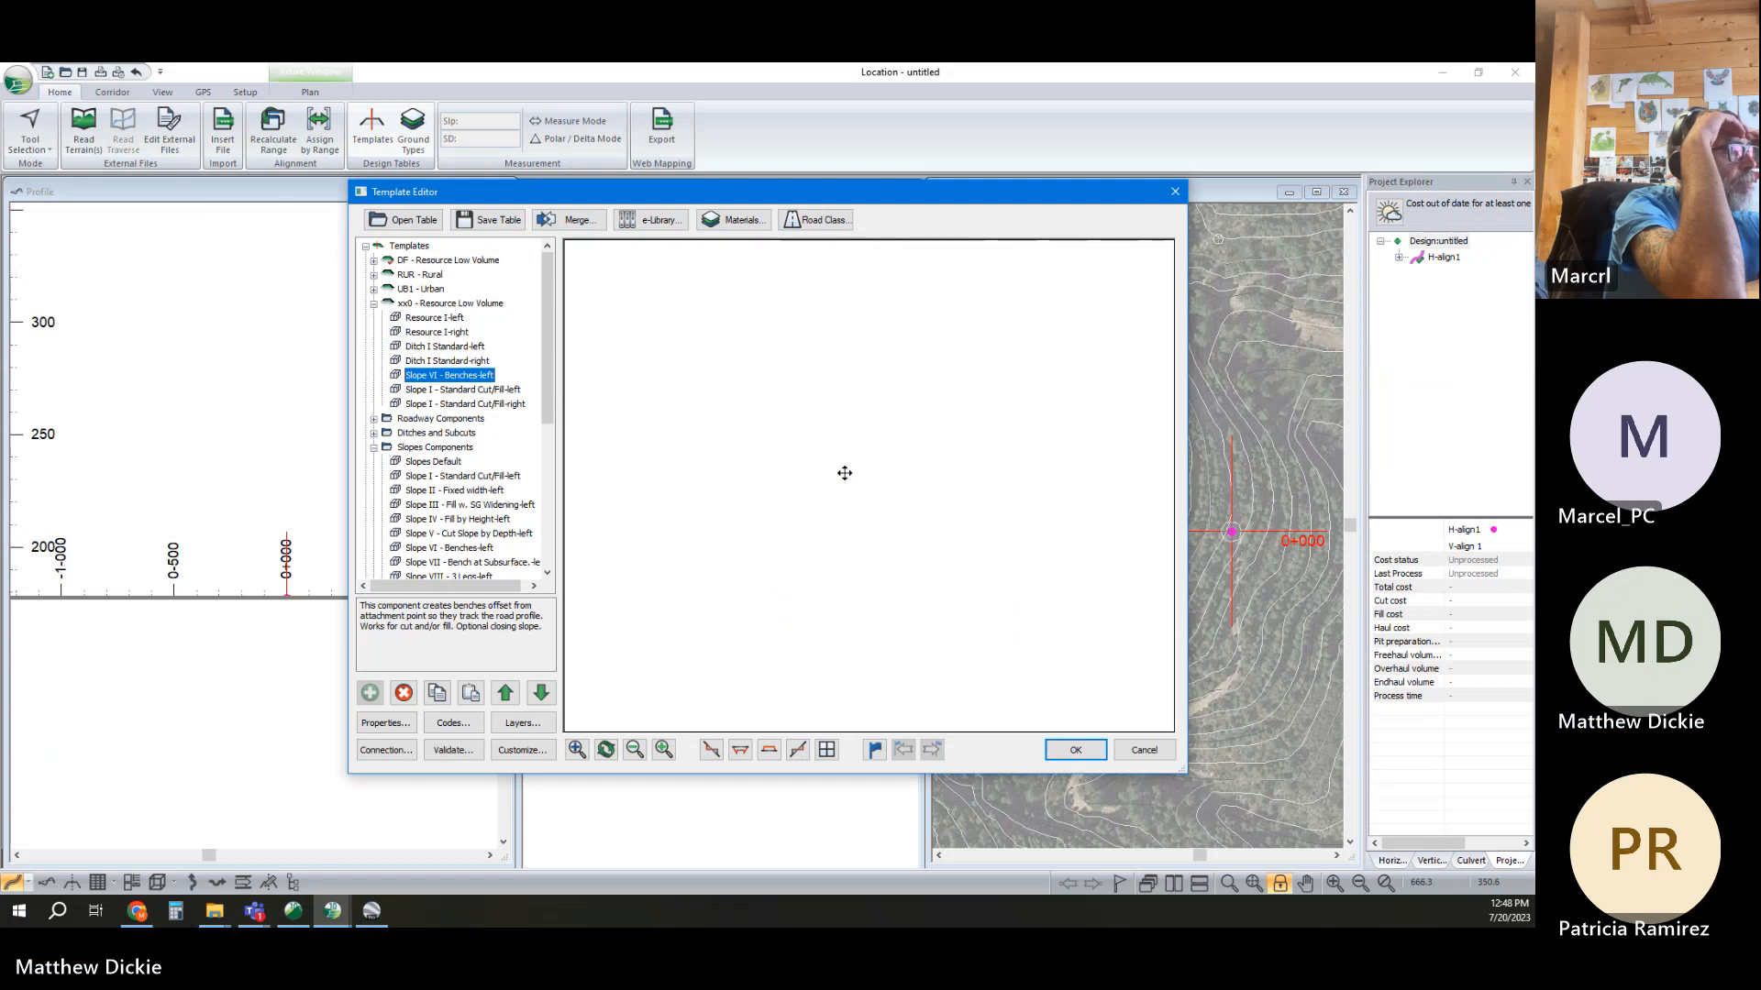
Add a right-side copy of Slope VI - Benches to the xx0 template, and accept the template edits with all cross sections recalculated
{"action": "right_click", "coordinate": [443, 378]}
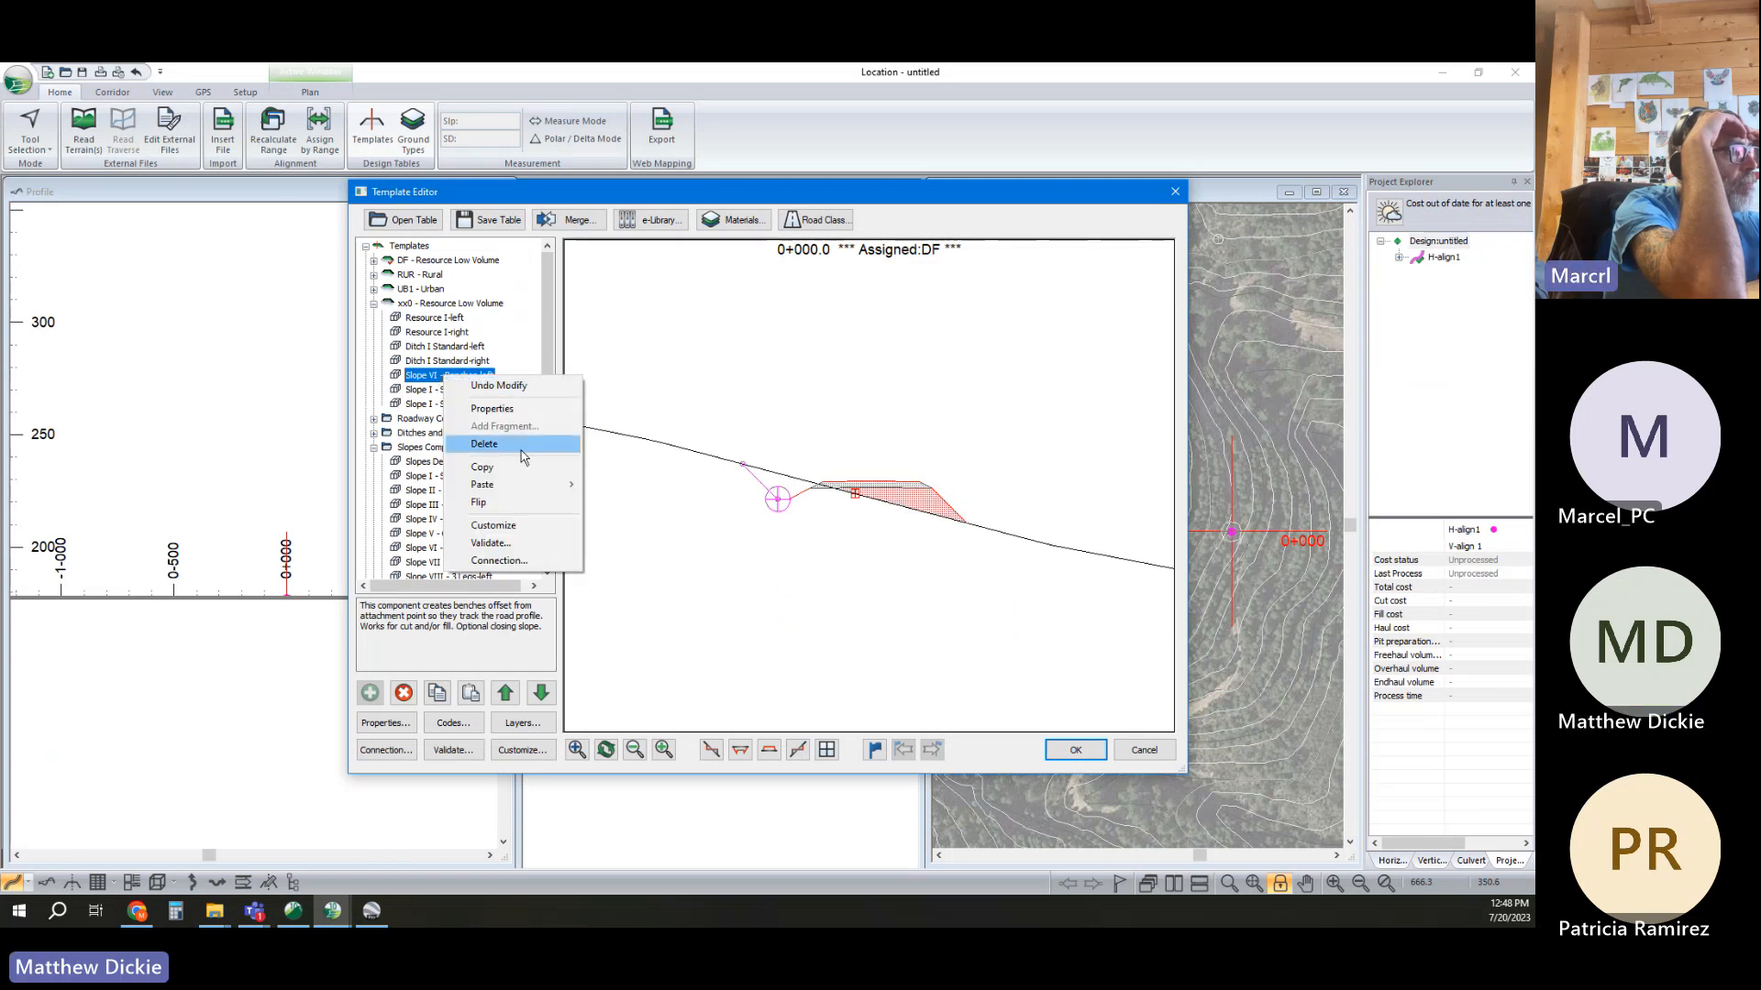
{"action": "left_click", "coordinate": [516, 469]}
{"action": "right_click", "coordinate": [472, 377]}
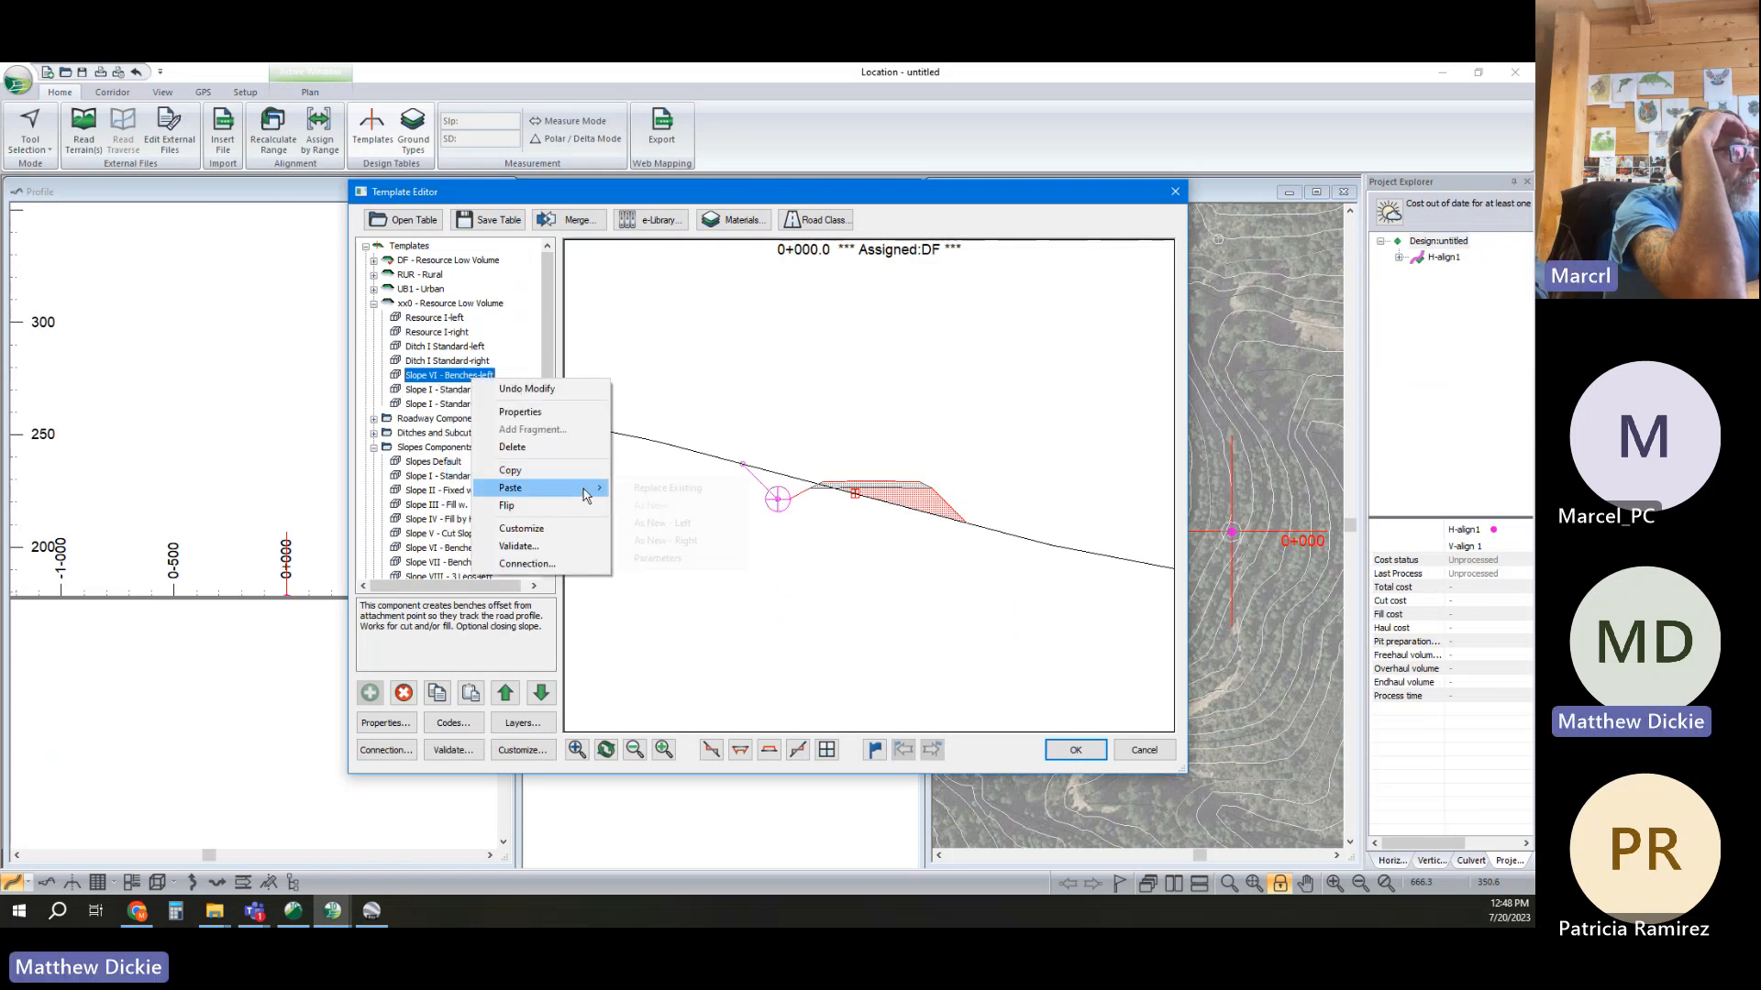
{"action": "mouse_move", "coordinate": [582, 486]}
{"action": "left_click", "coordinate": [679, 542]}
{"action": "left_click", "coordinate": [442, 304]}
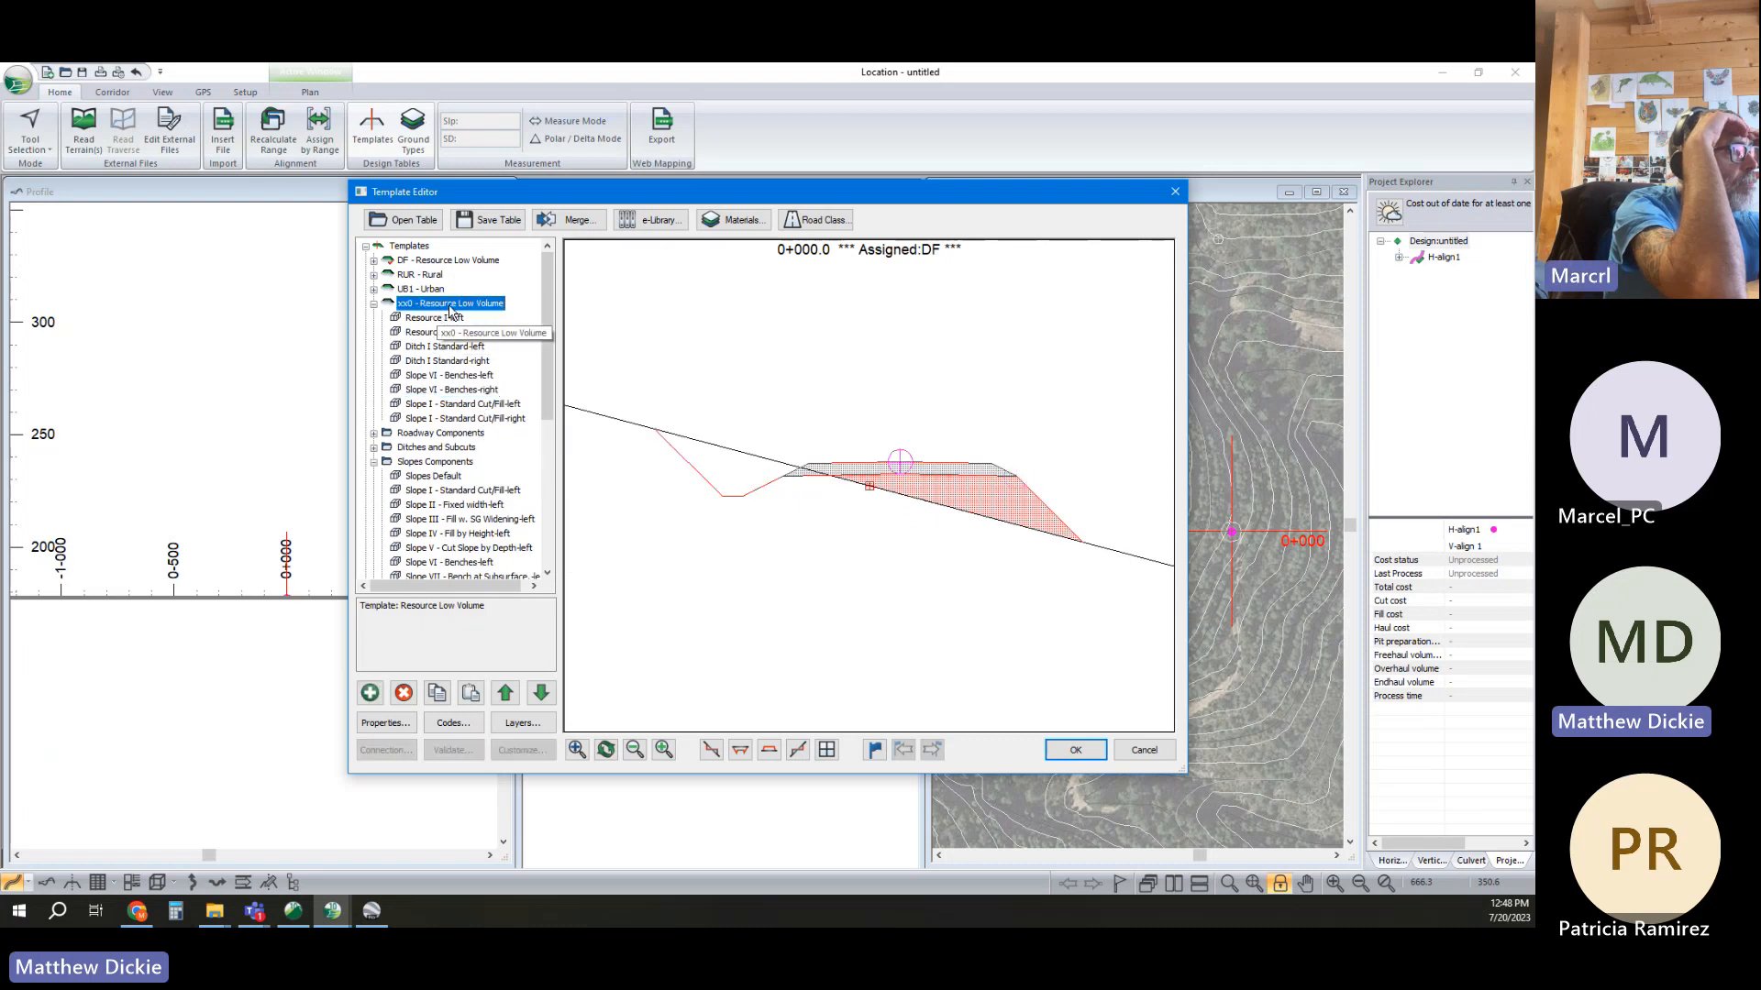
{"action": "left_click", "coordinate": [1076, 750]}
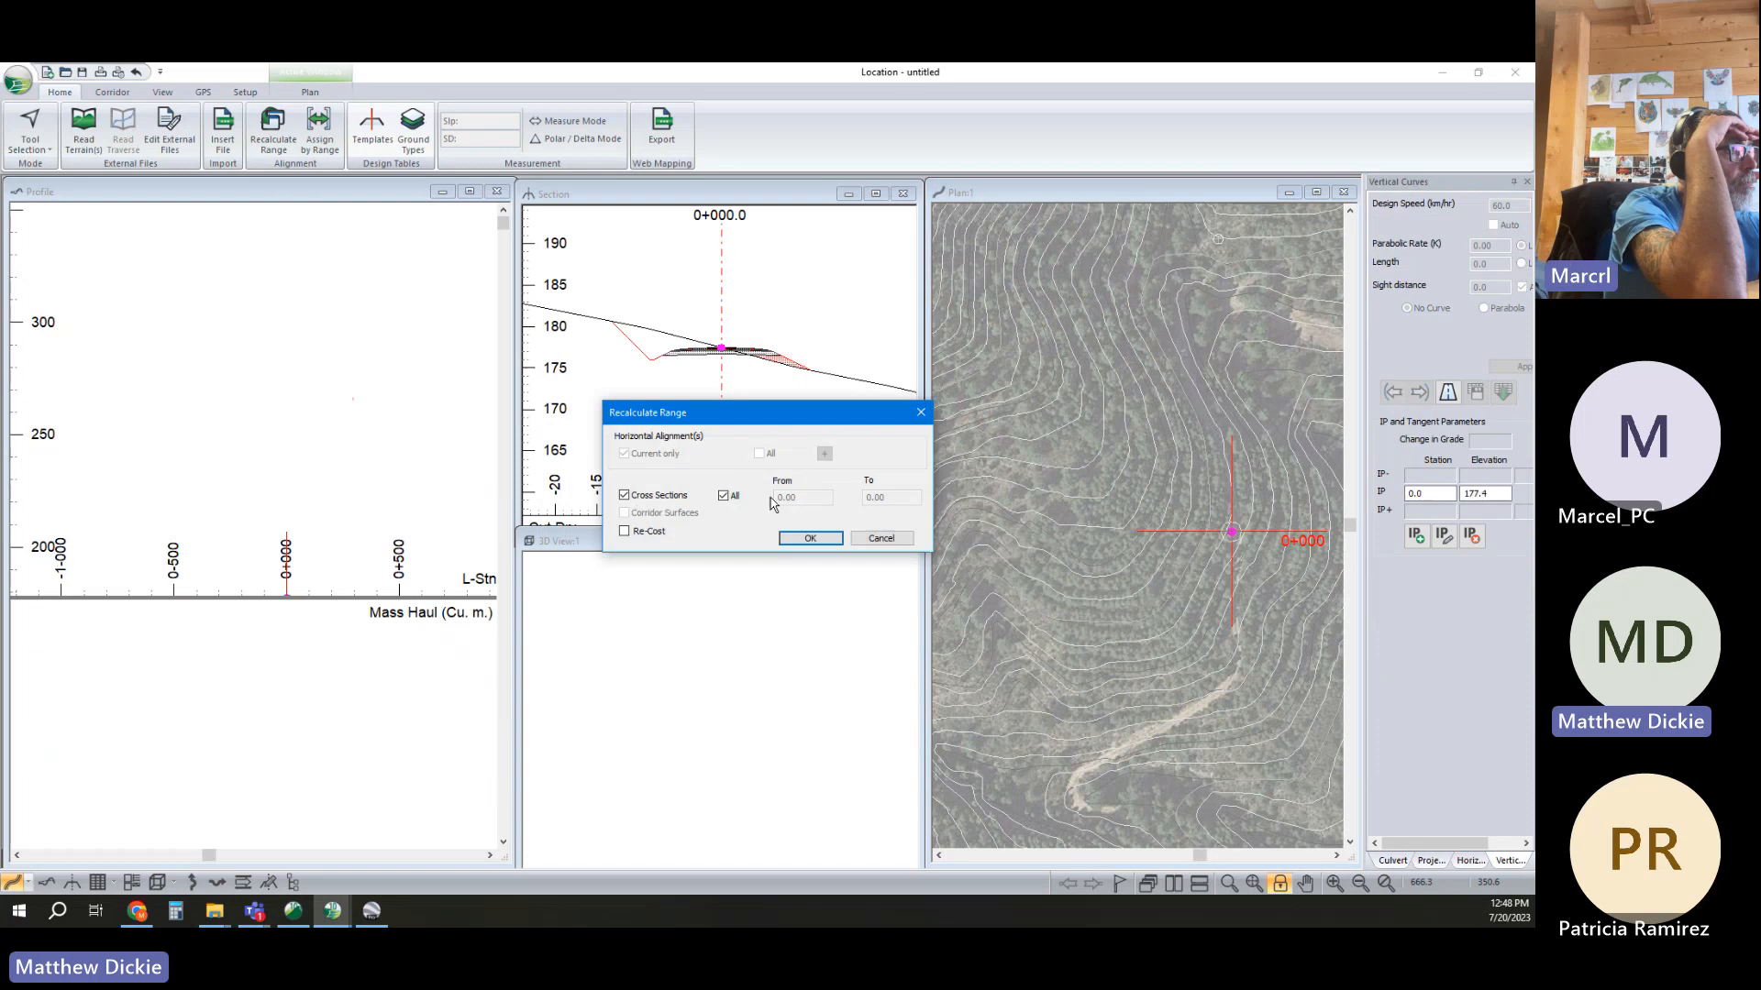
{"action": "left_click", "coordinate": [815, 538]}
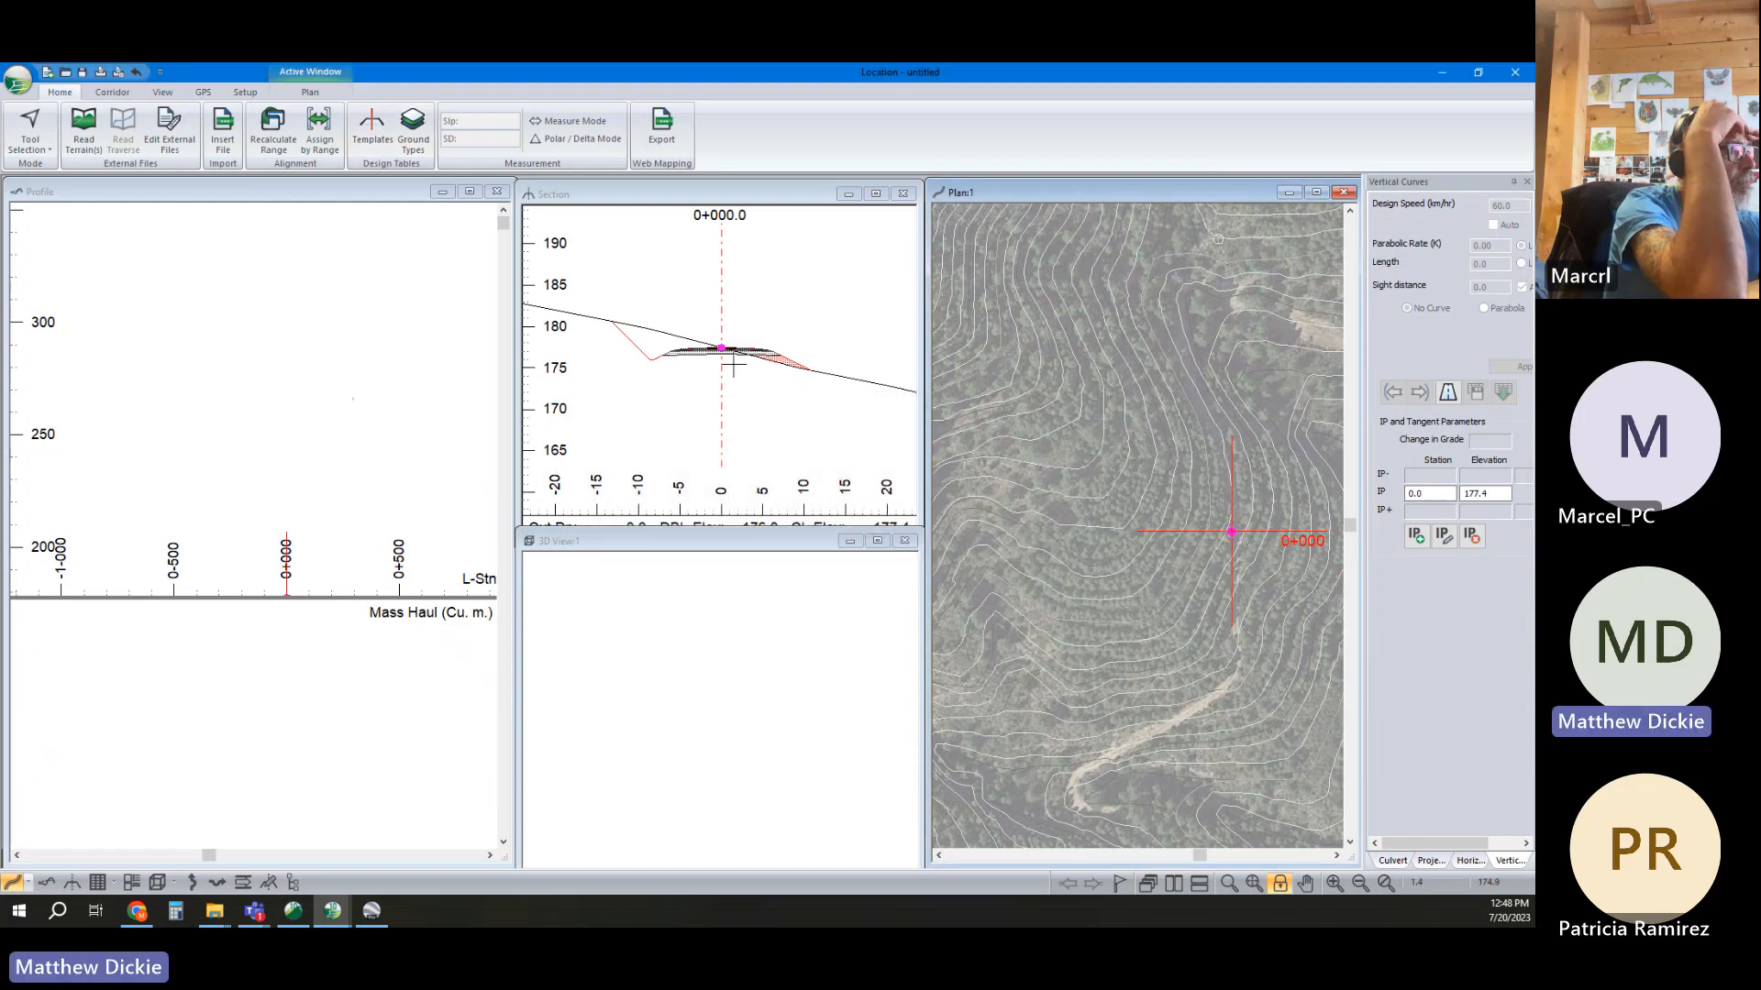
{"action": "left_click", "coordinate": [321, 133]}
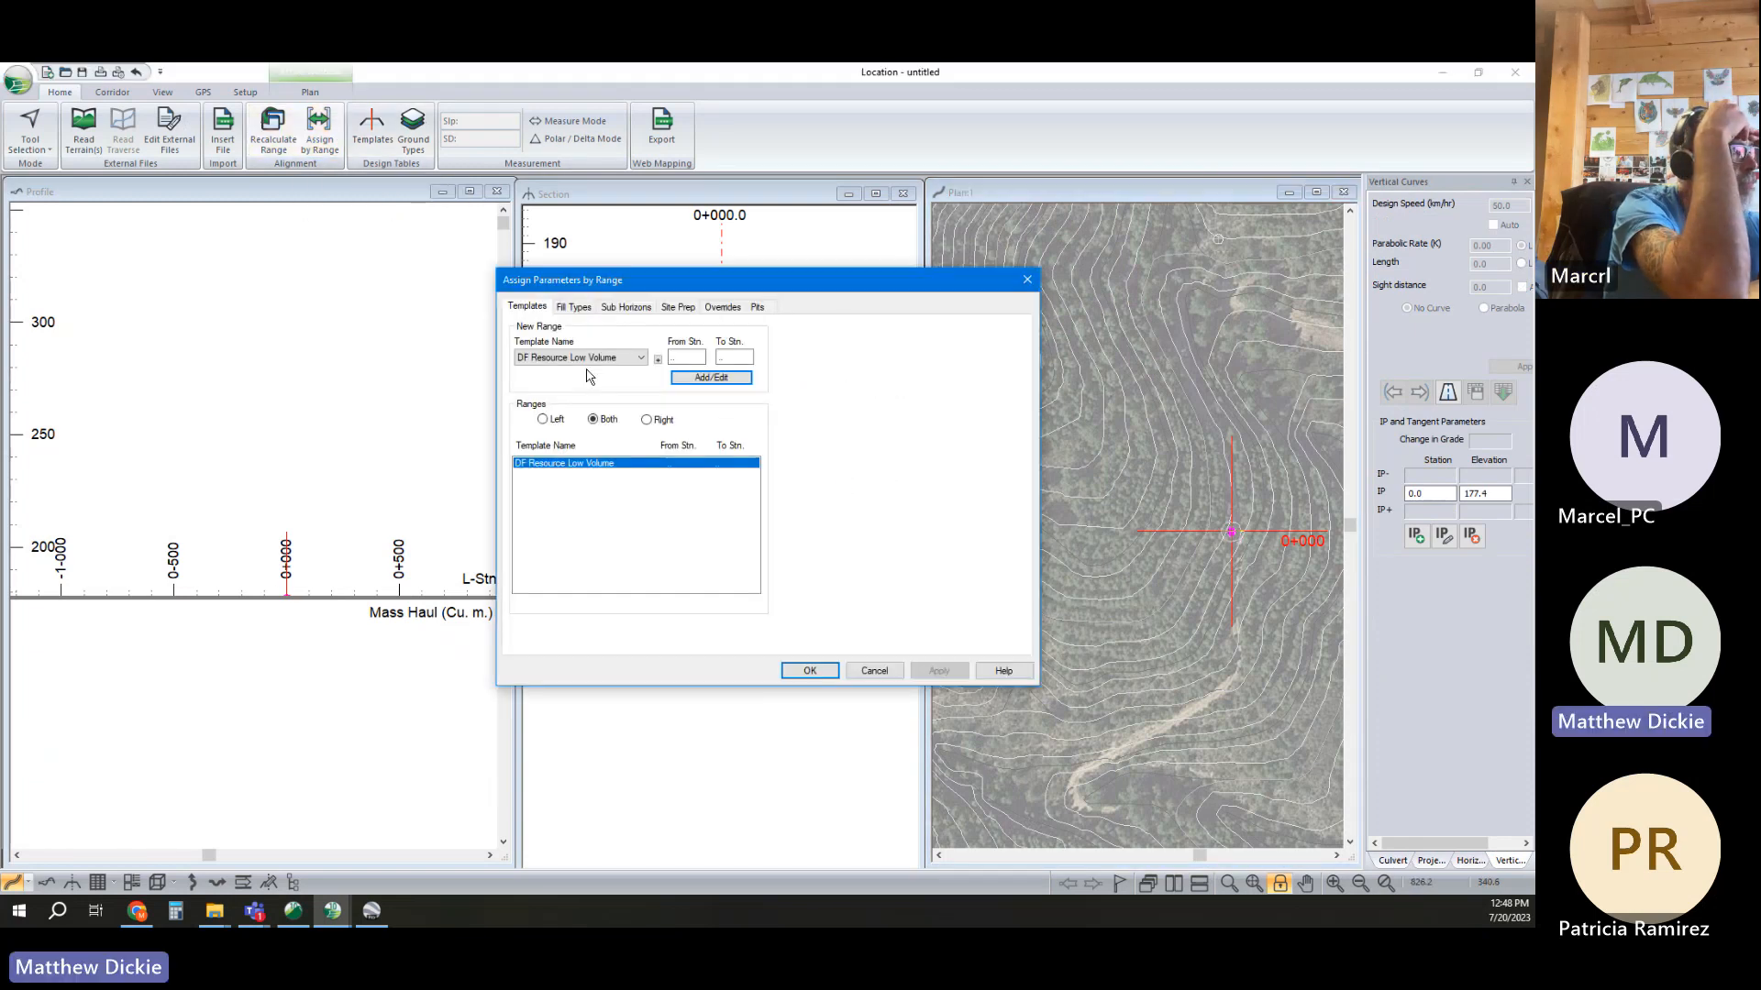
{"action": "left_click", "coordinate": [587, 358]}
{"action": "left_click", "coordinate": [545, 384]}
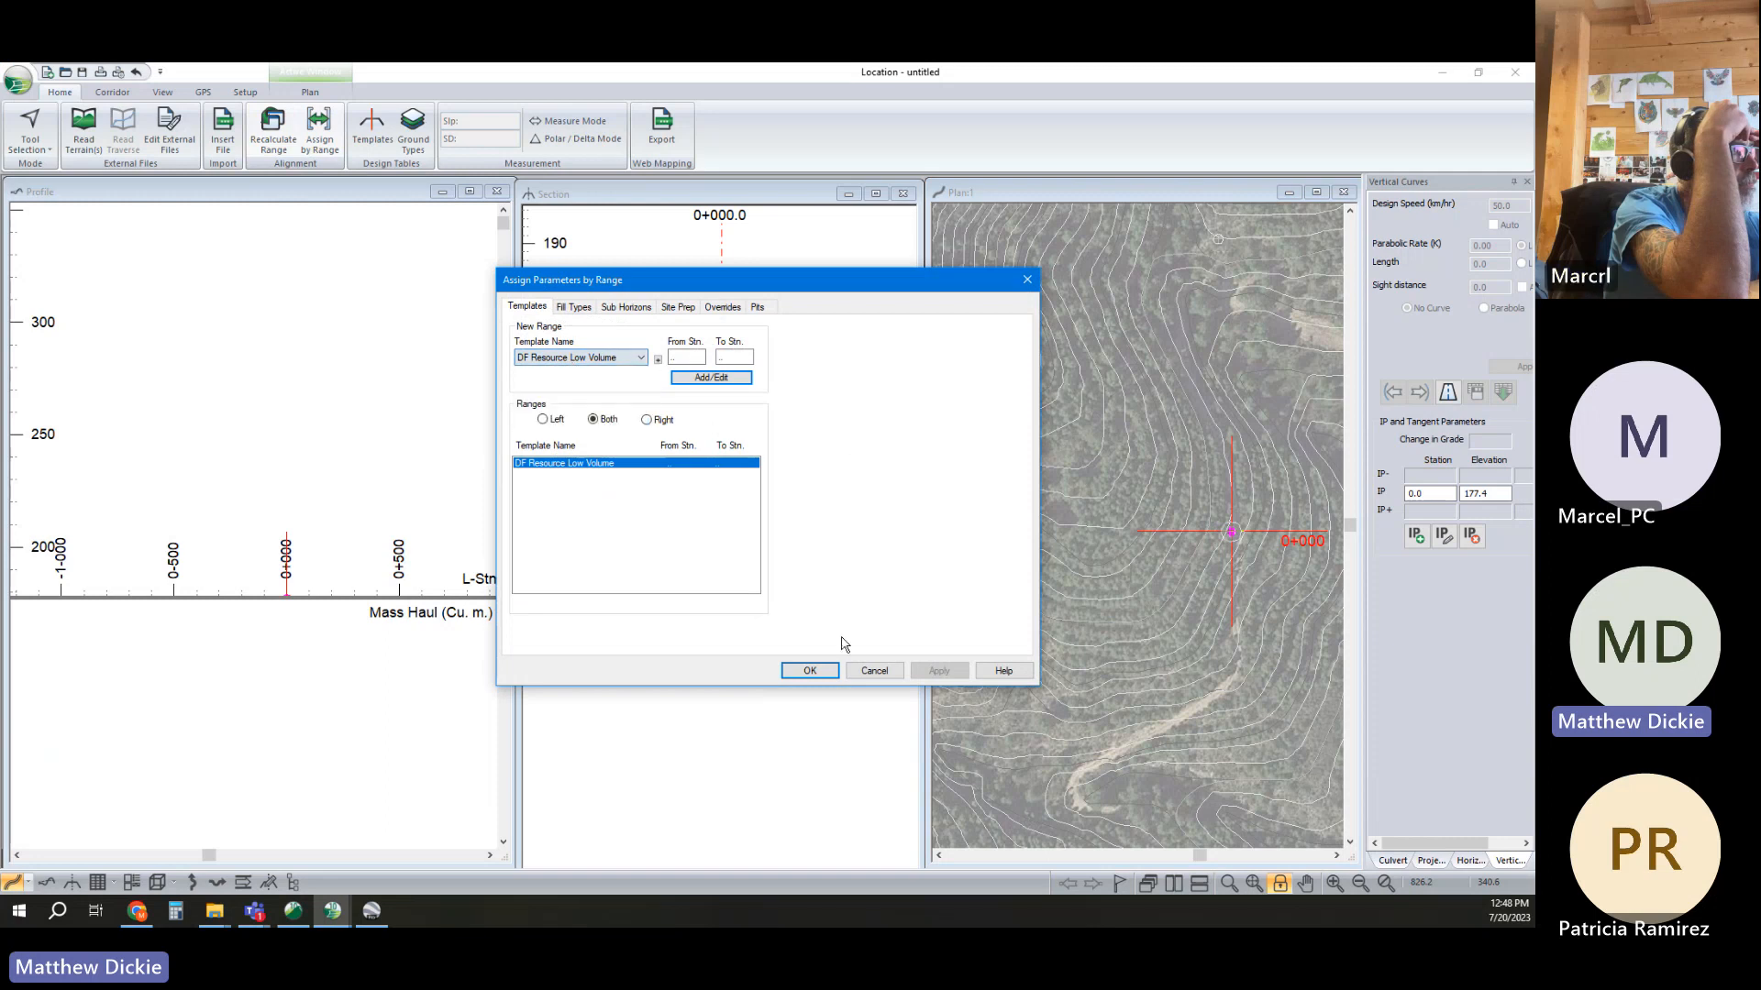
{"action": "left_click", "coordinate": [872, 672]}
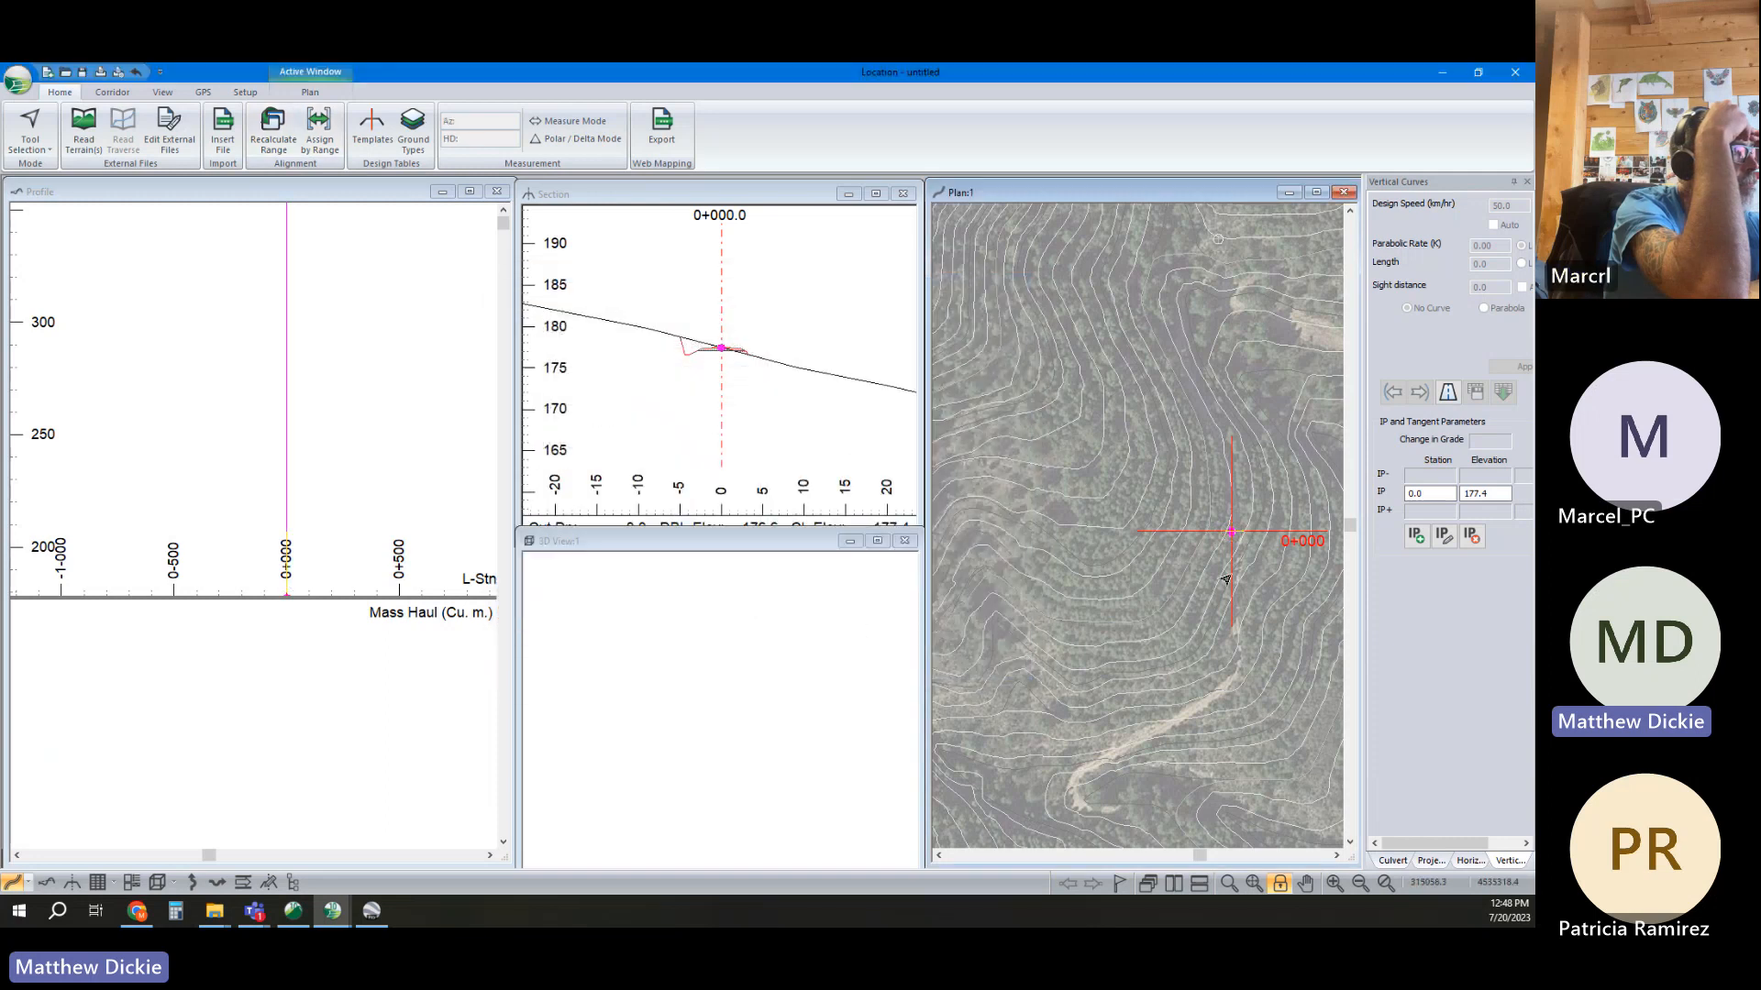
Sketch the horizontal alignment from 0+000 through three new IPs going north, west and southwest, about 78 m in total length
{"action": "right_click", "coordinate": [1216, 500]}
{"action": "left_click", "coordinate": [1238, 502]}
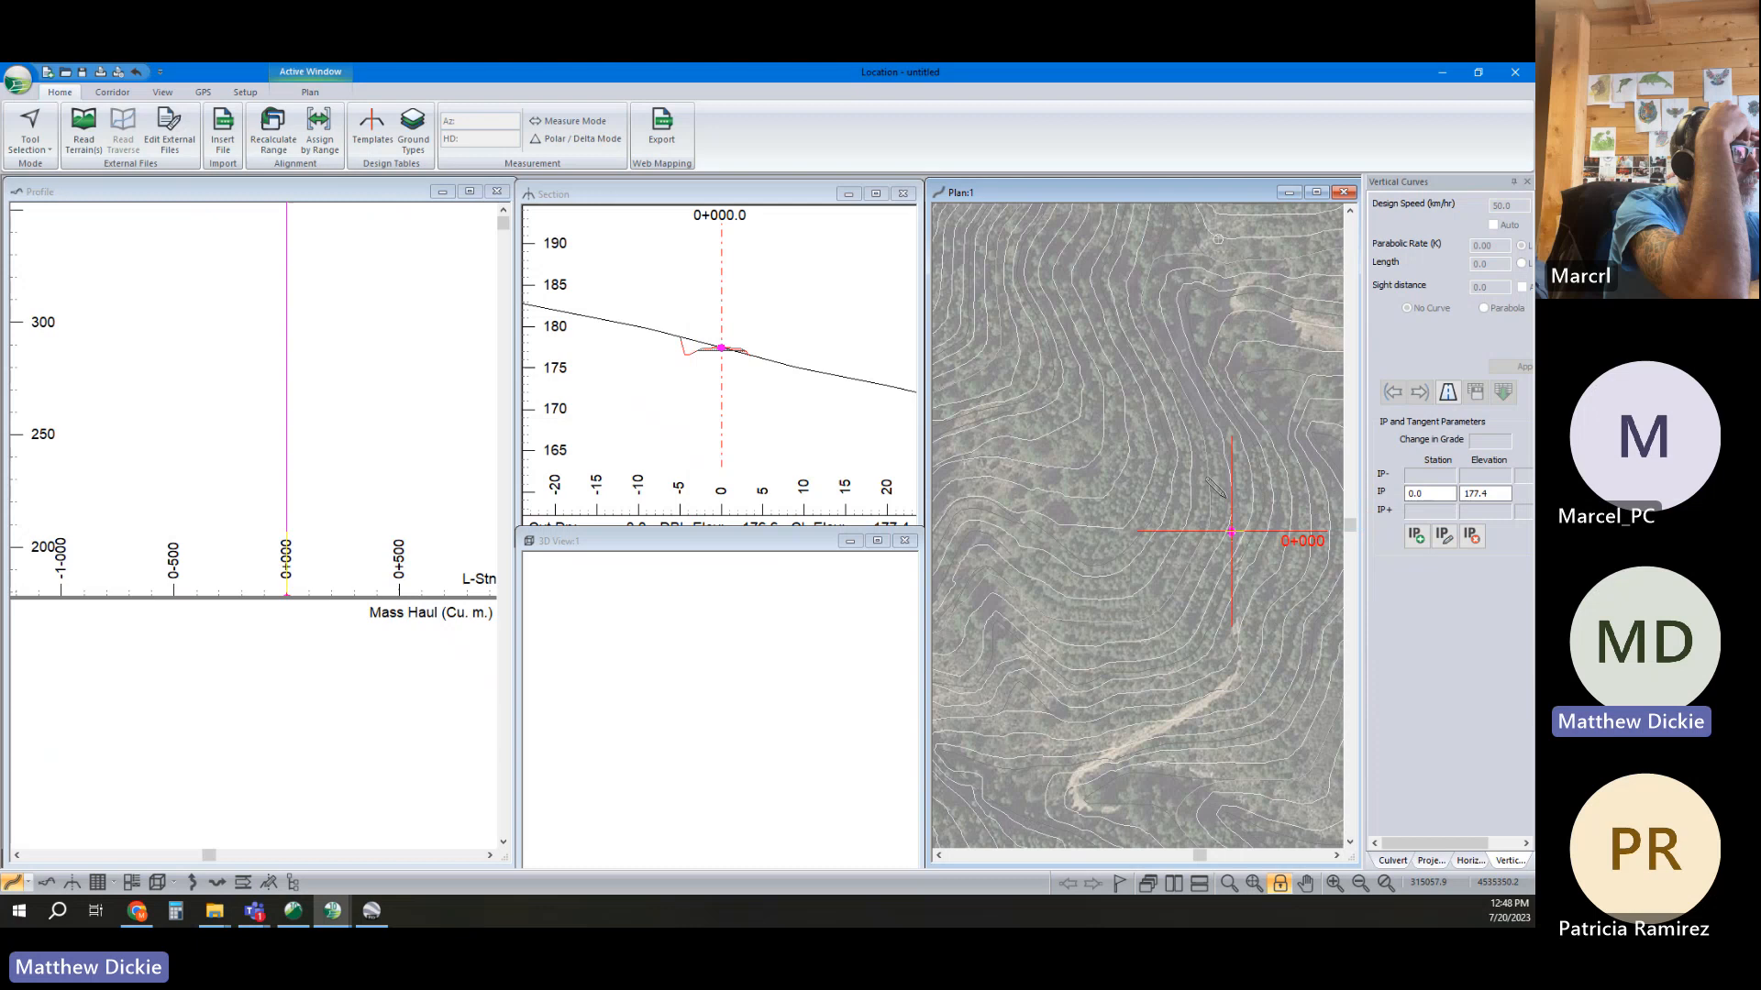
{"action": "left_click", "coordinate": [1231, 482]}
{"action": "left_click", "coordinate": [1187, 485]}
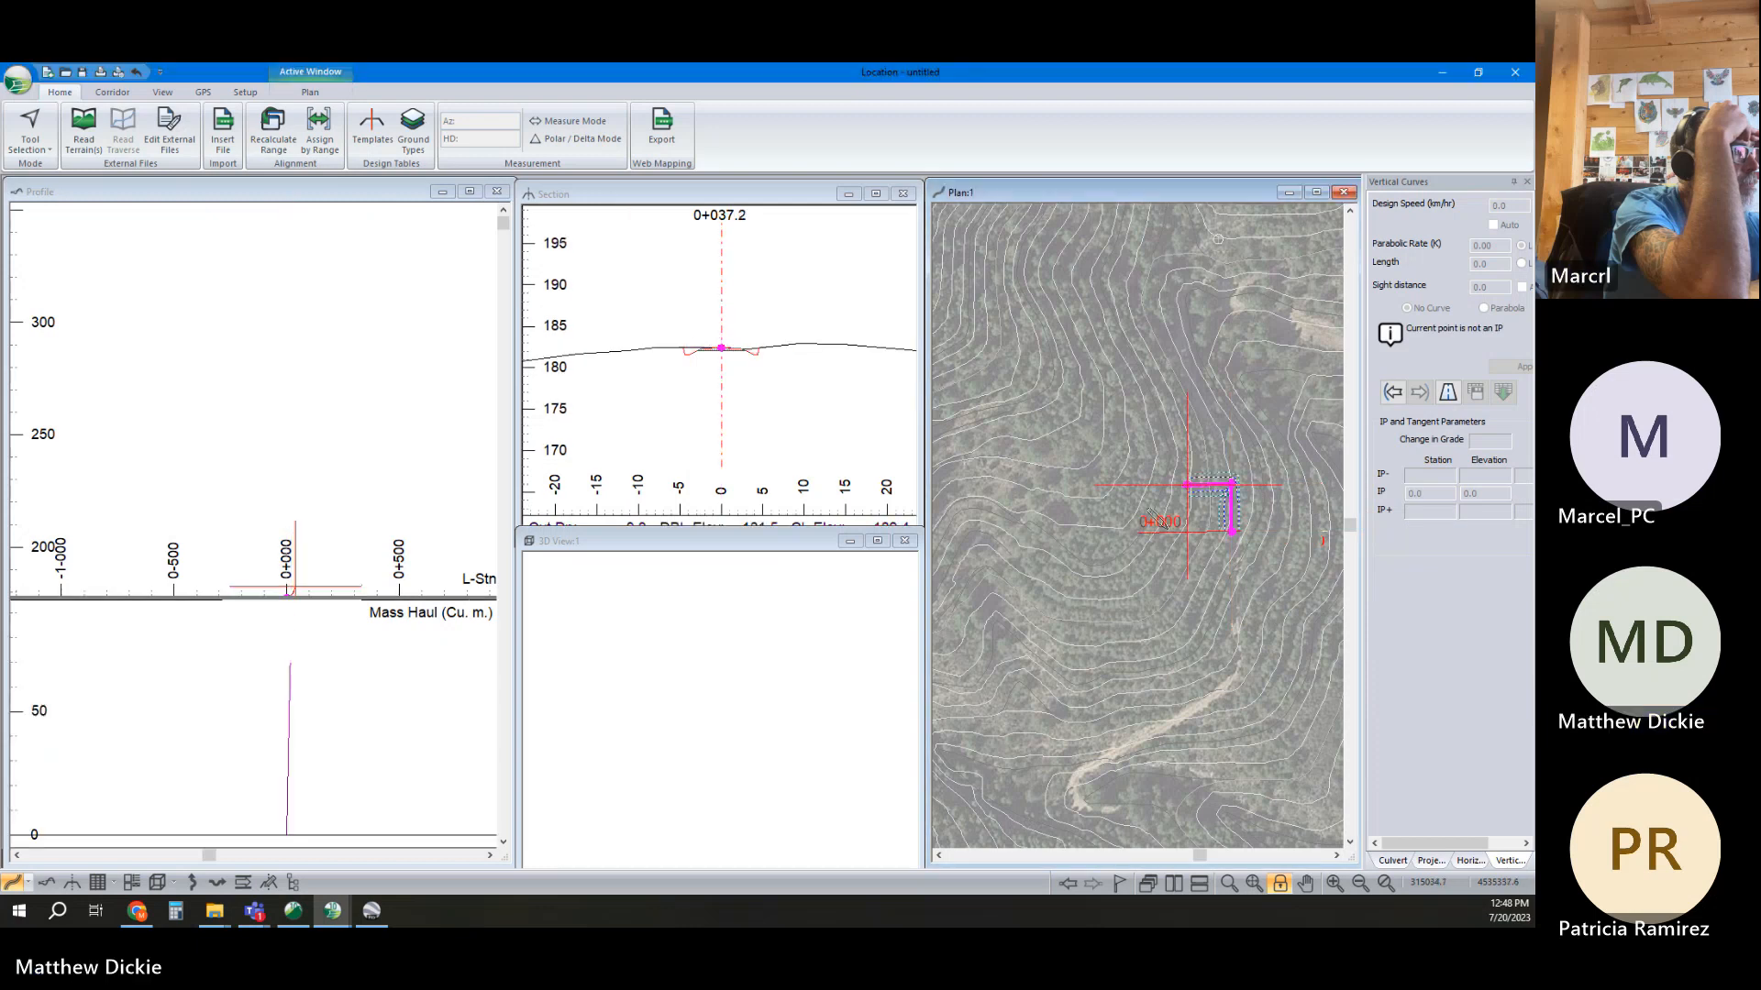
{"action": "left_click", "coordinate": [1159, 582]}
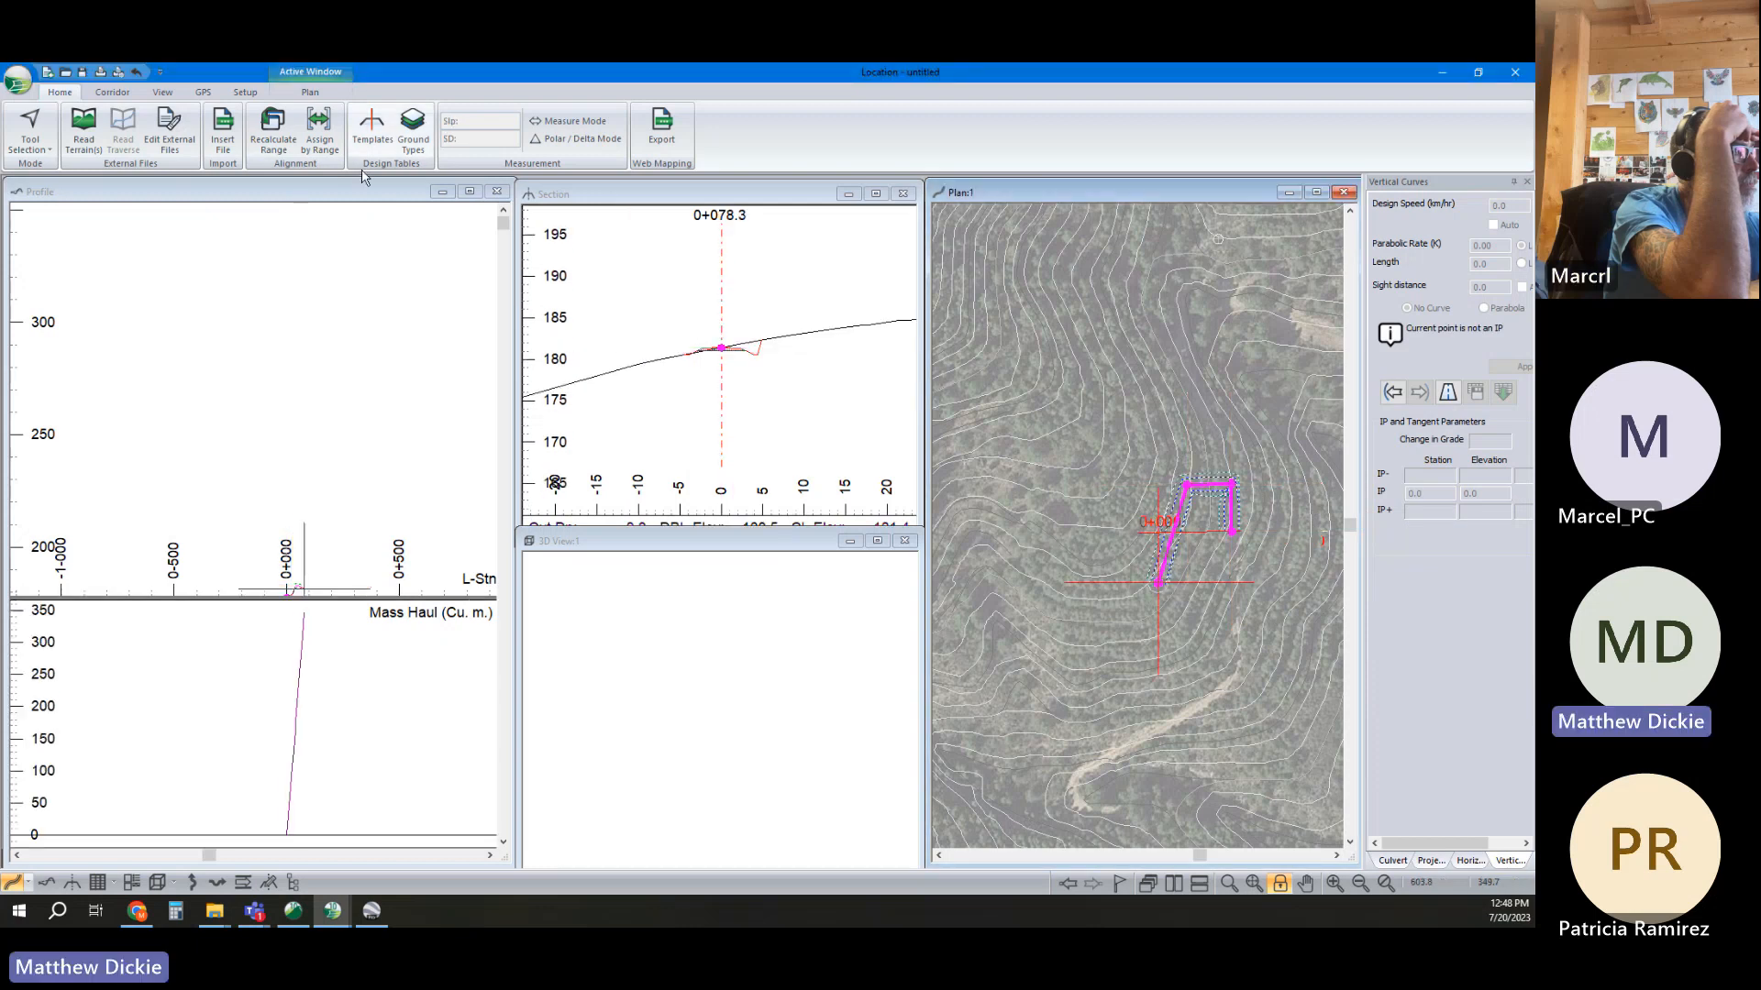
Extend the horizontal alignment with two more IPs, heading west and northwest up to about station 0+168
{"action": "left_click", "coordinate": [335, 186]}
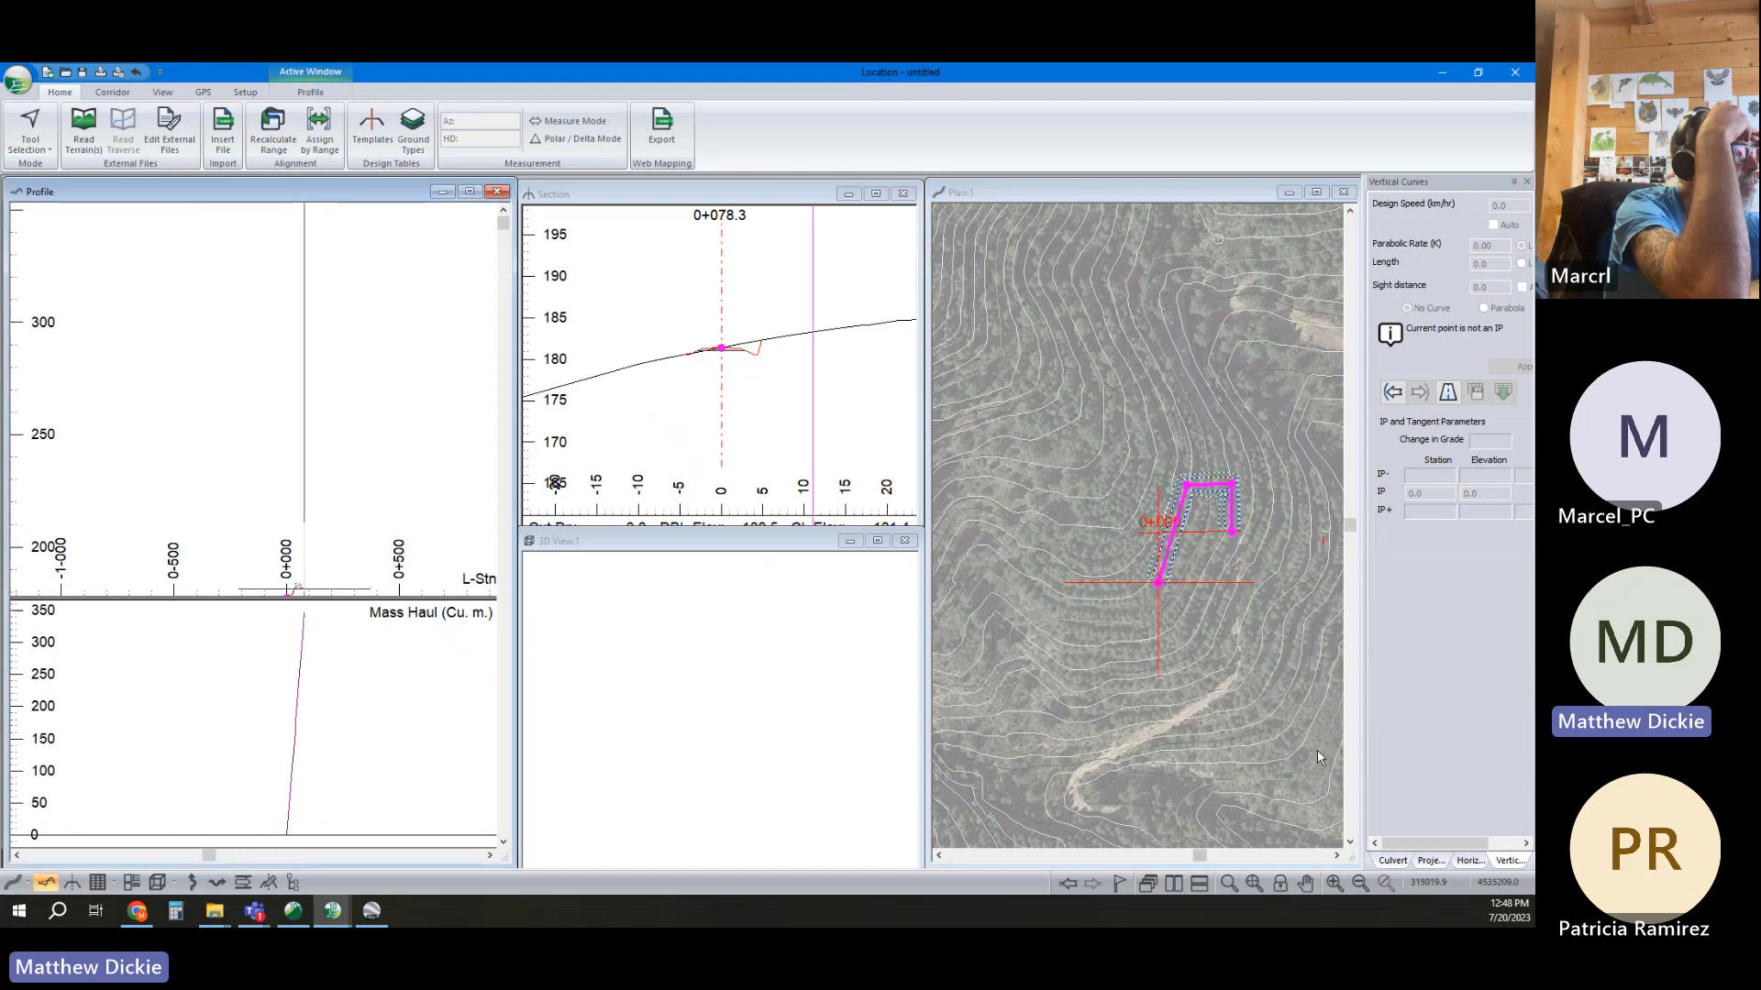
{"action": "left_click", "coordinate": [1335, 735]}
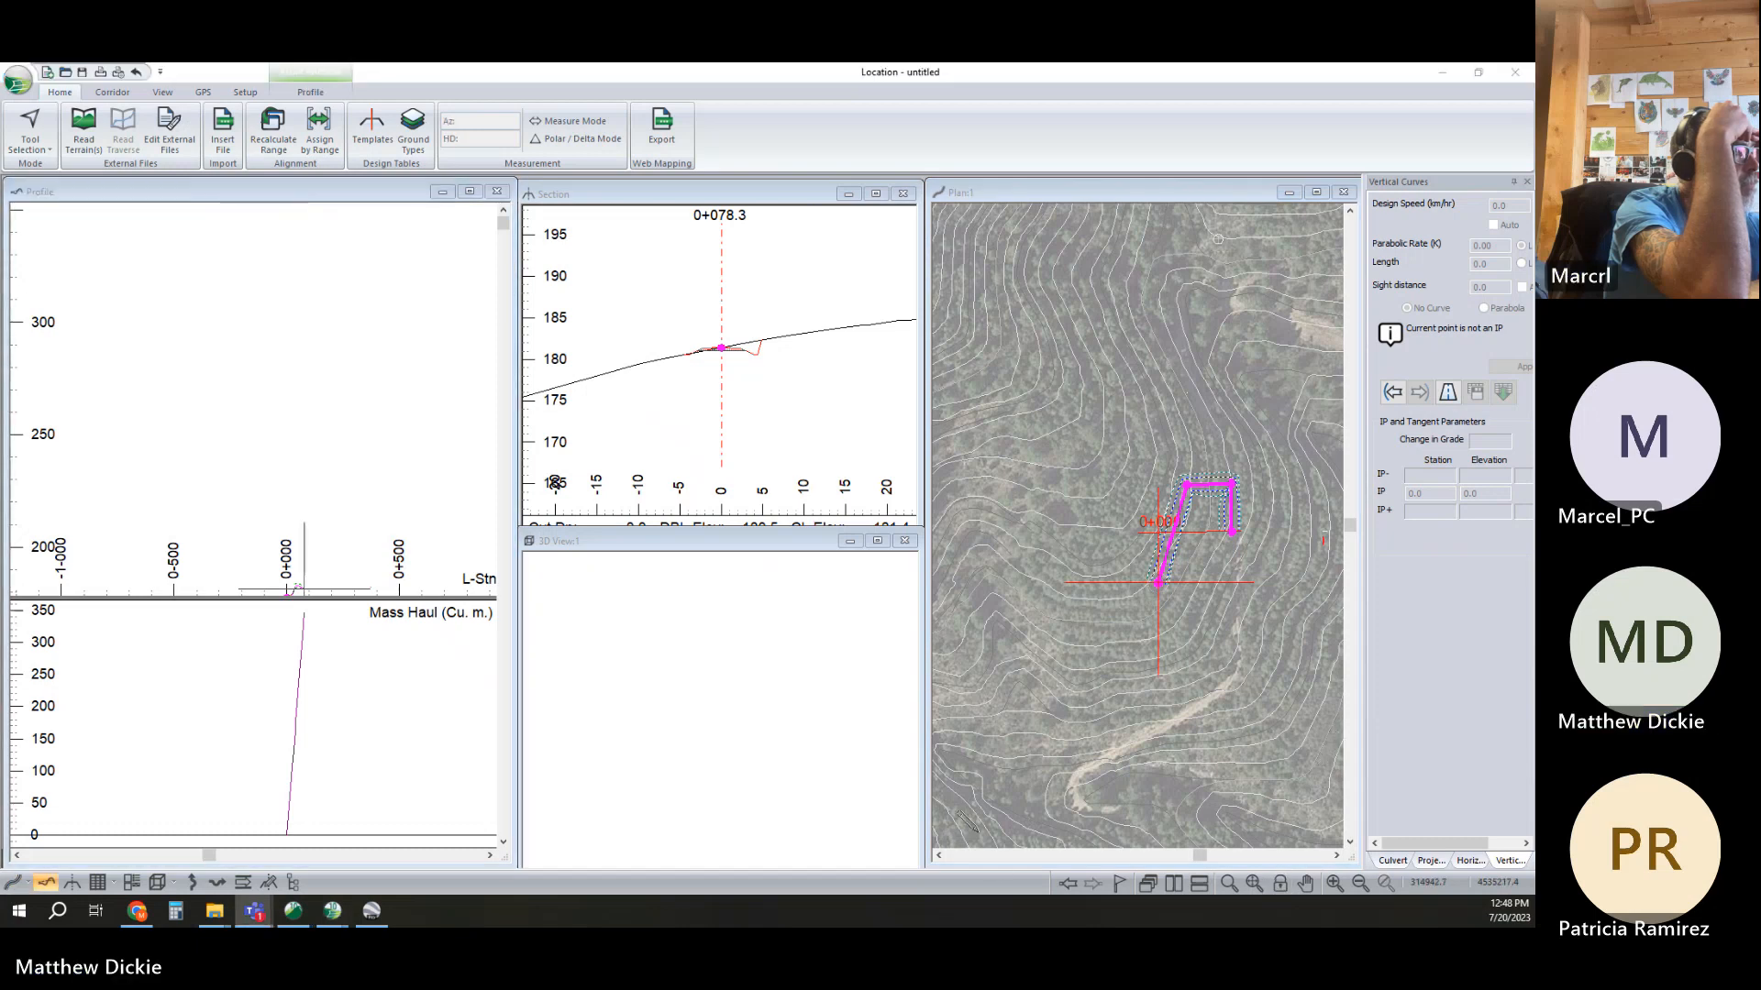
{"action": "left_click", "coordinate": [1253, 887]}
{"action": "middle_click_drag", "start_coordinate": [254, 402], "coordinate": [267, 324]}
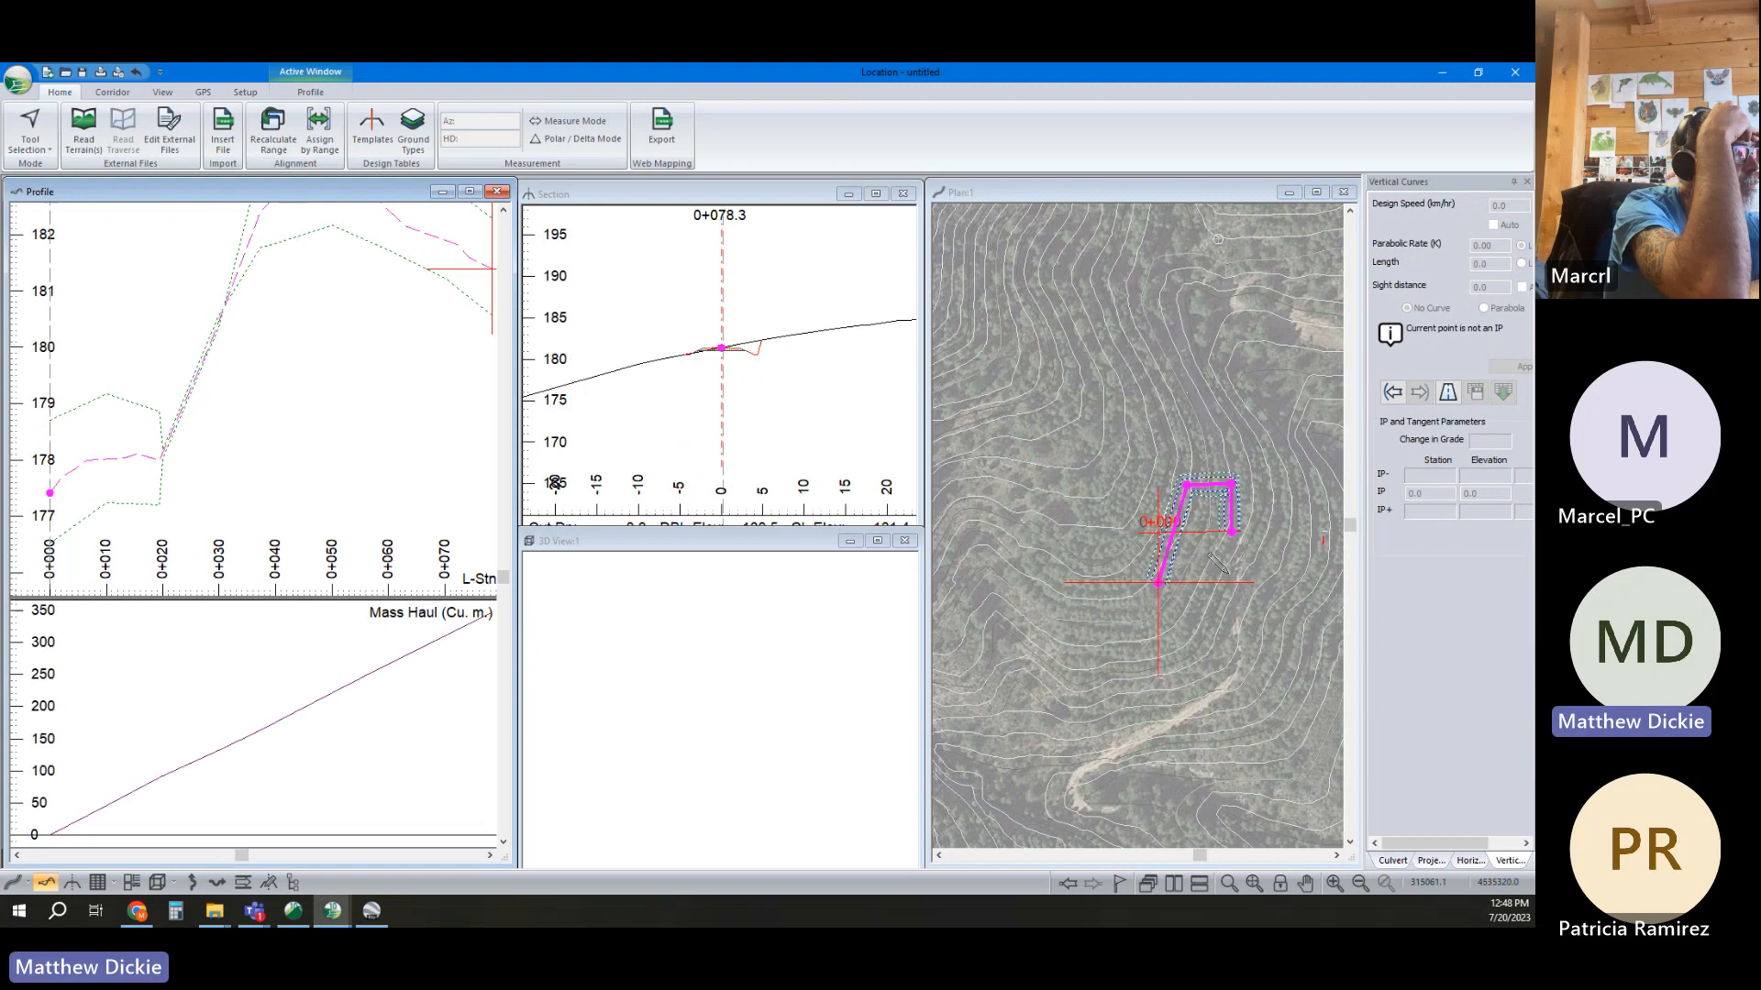
{"action": "left_click", "coordinate": [1068, 597]}
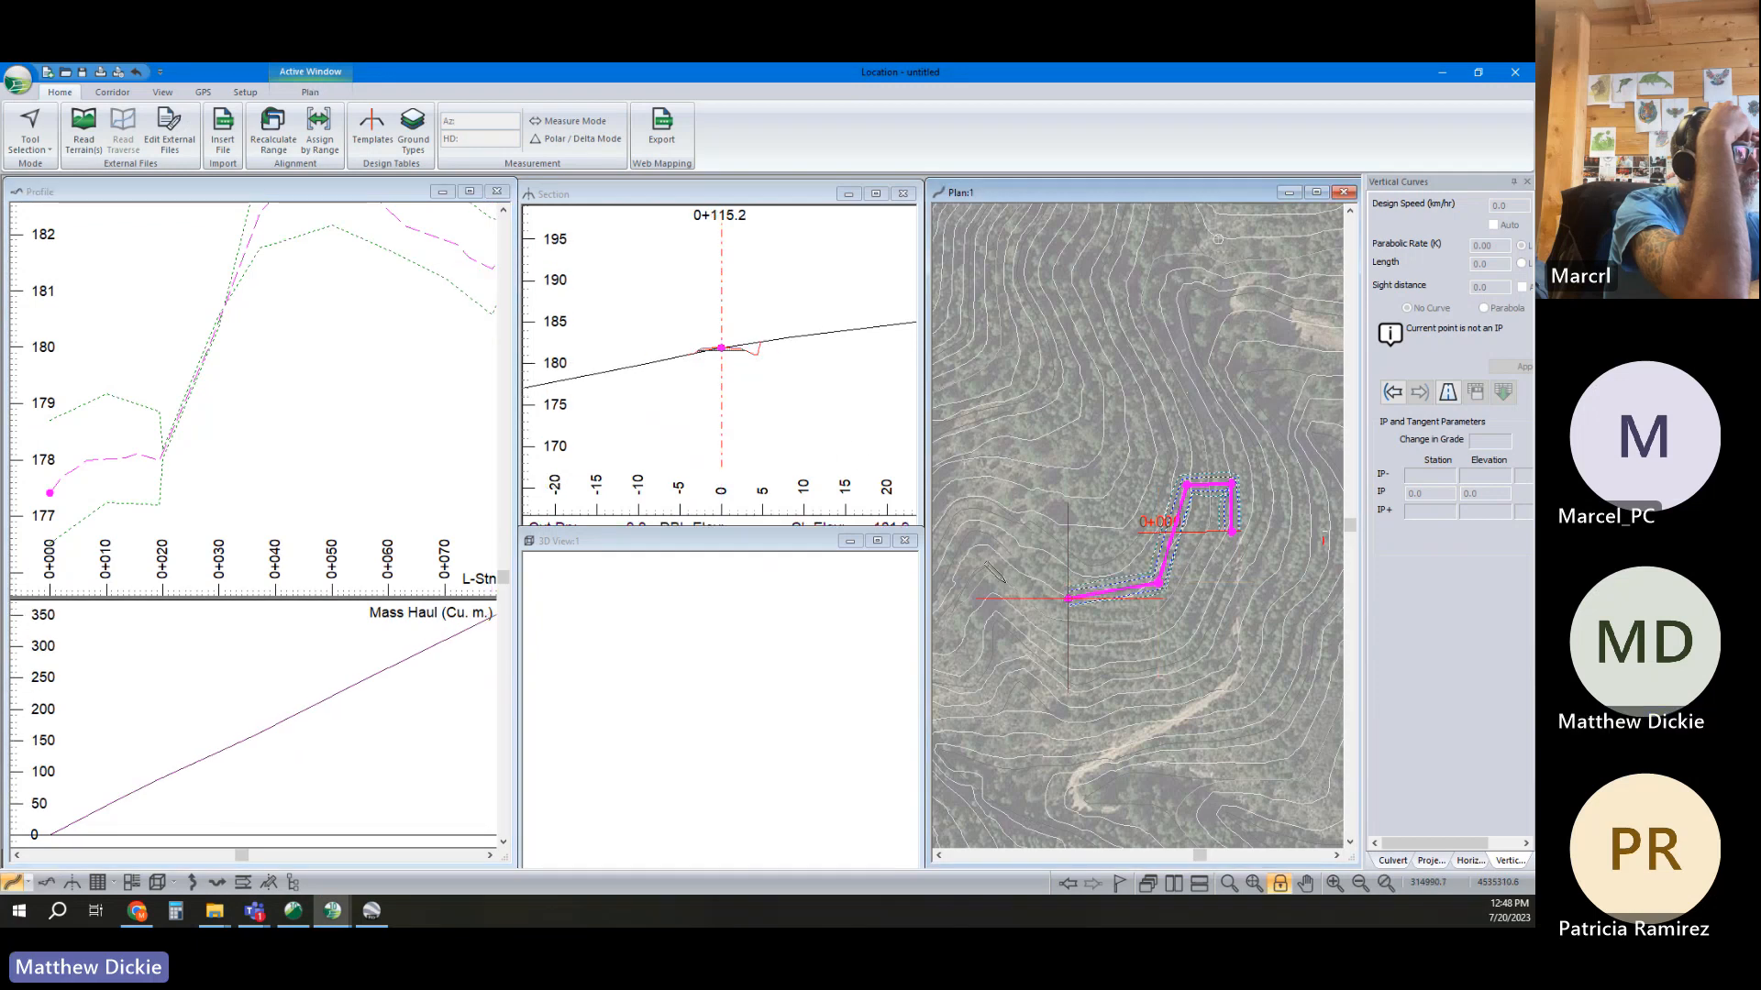
{"action": "scroll", "coordinate": [264, 402], "scroll_direction": "down", "scroll_amount": 3}
{"action": "middle_click_drag", "start_coordinate": [1009, 529], "coordinate": [1034, 543]}
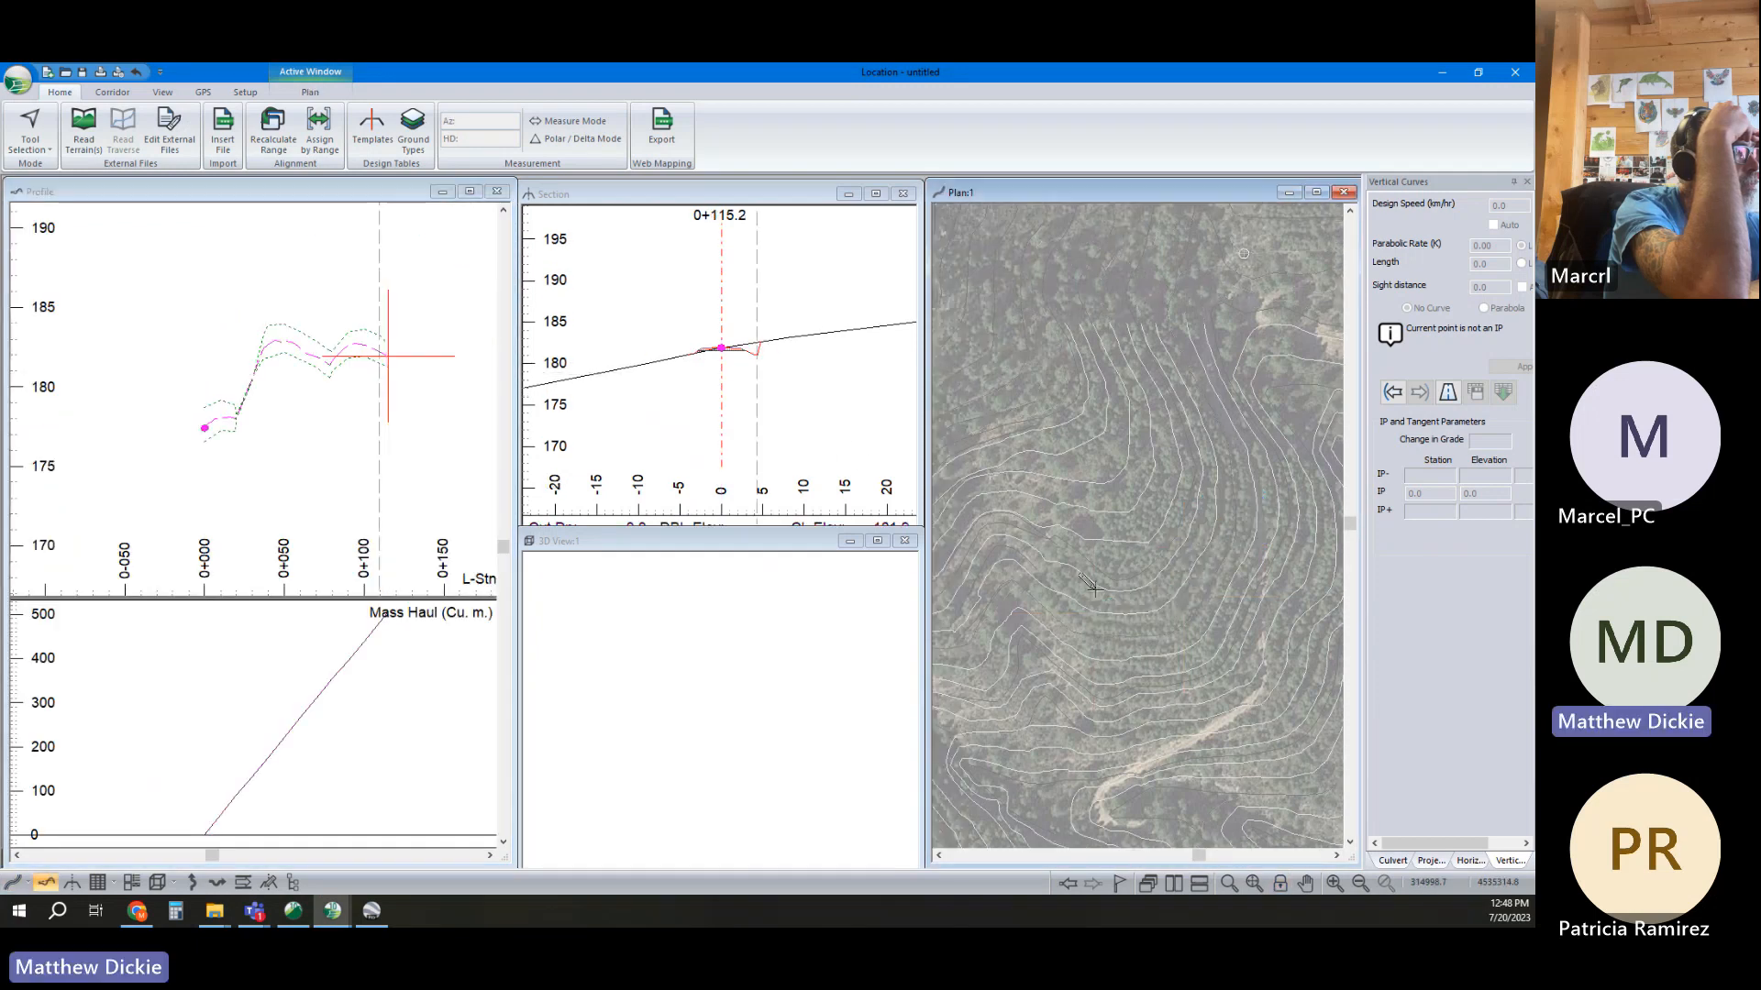
{"action": "left_click", "coordinate": [1017, 505]}
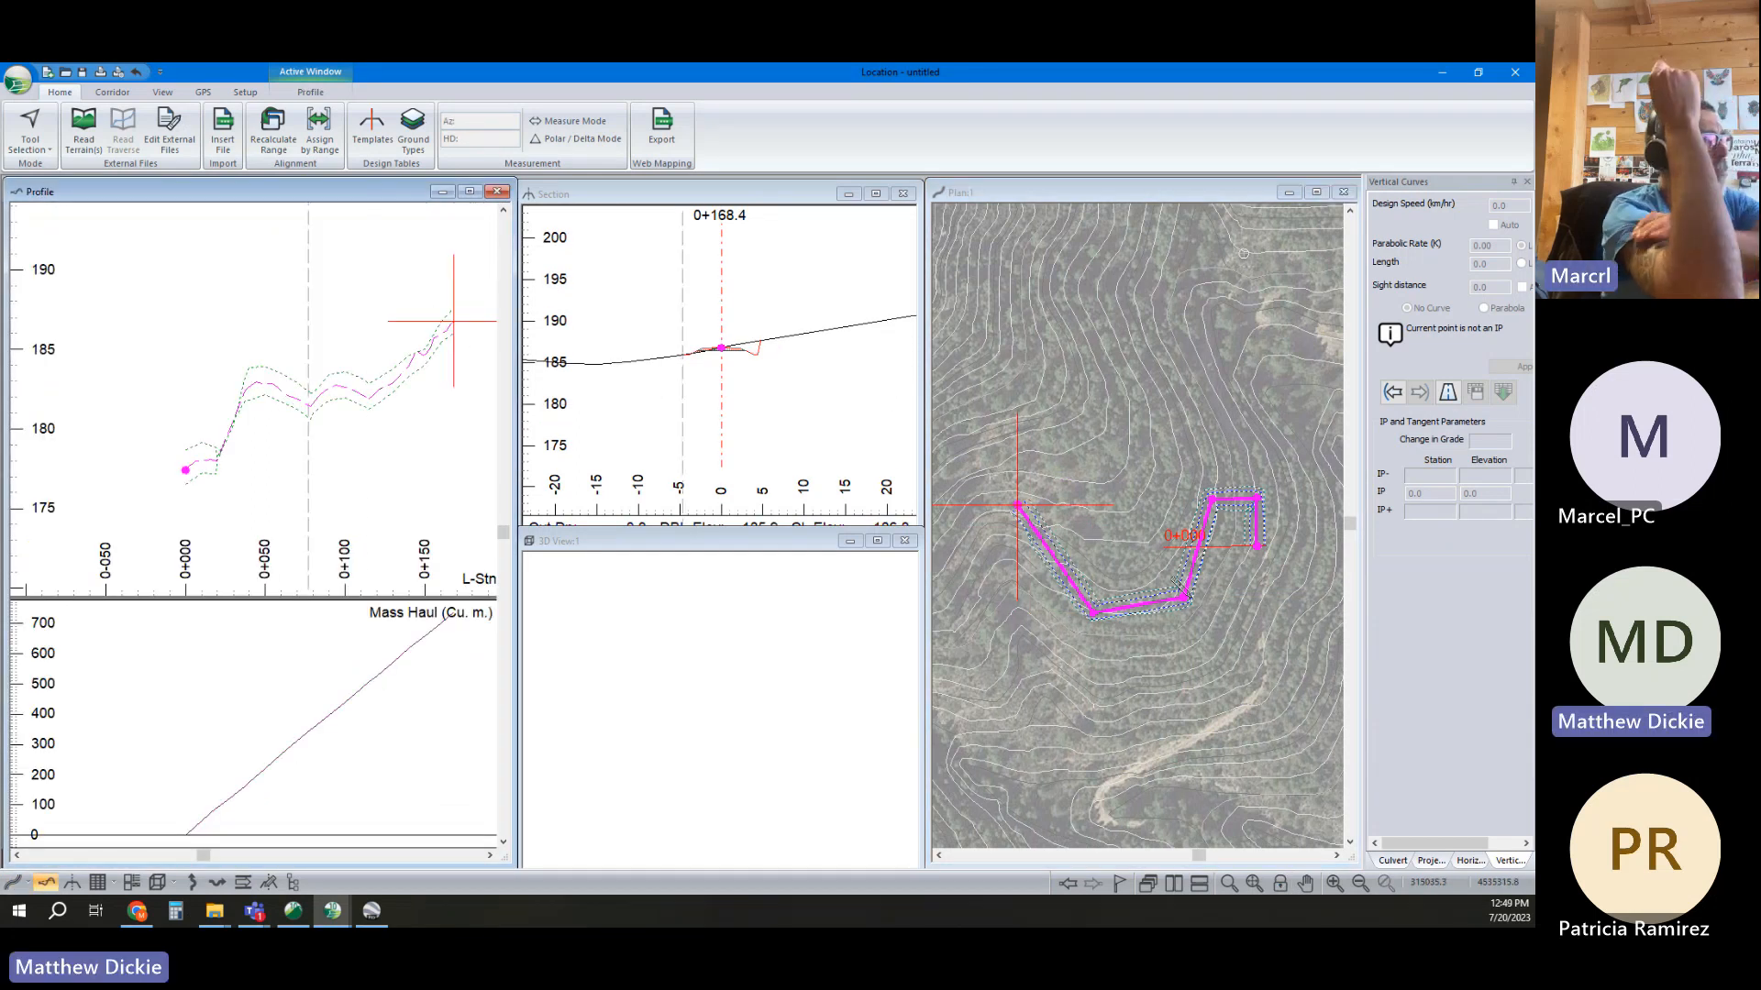
Reshape the alignment by moving its intermediate IPs and its end point, giving a total length of about 165 m
{"action": "left_click", "coordinate": [1166, 575]}
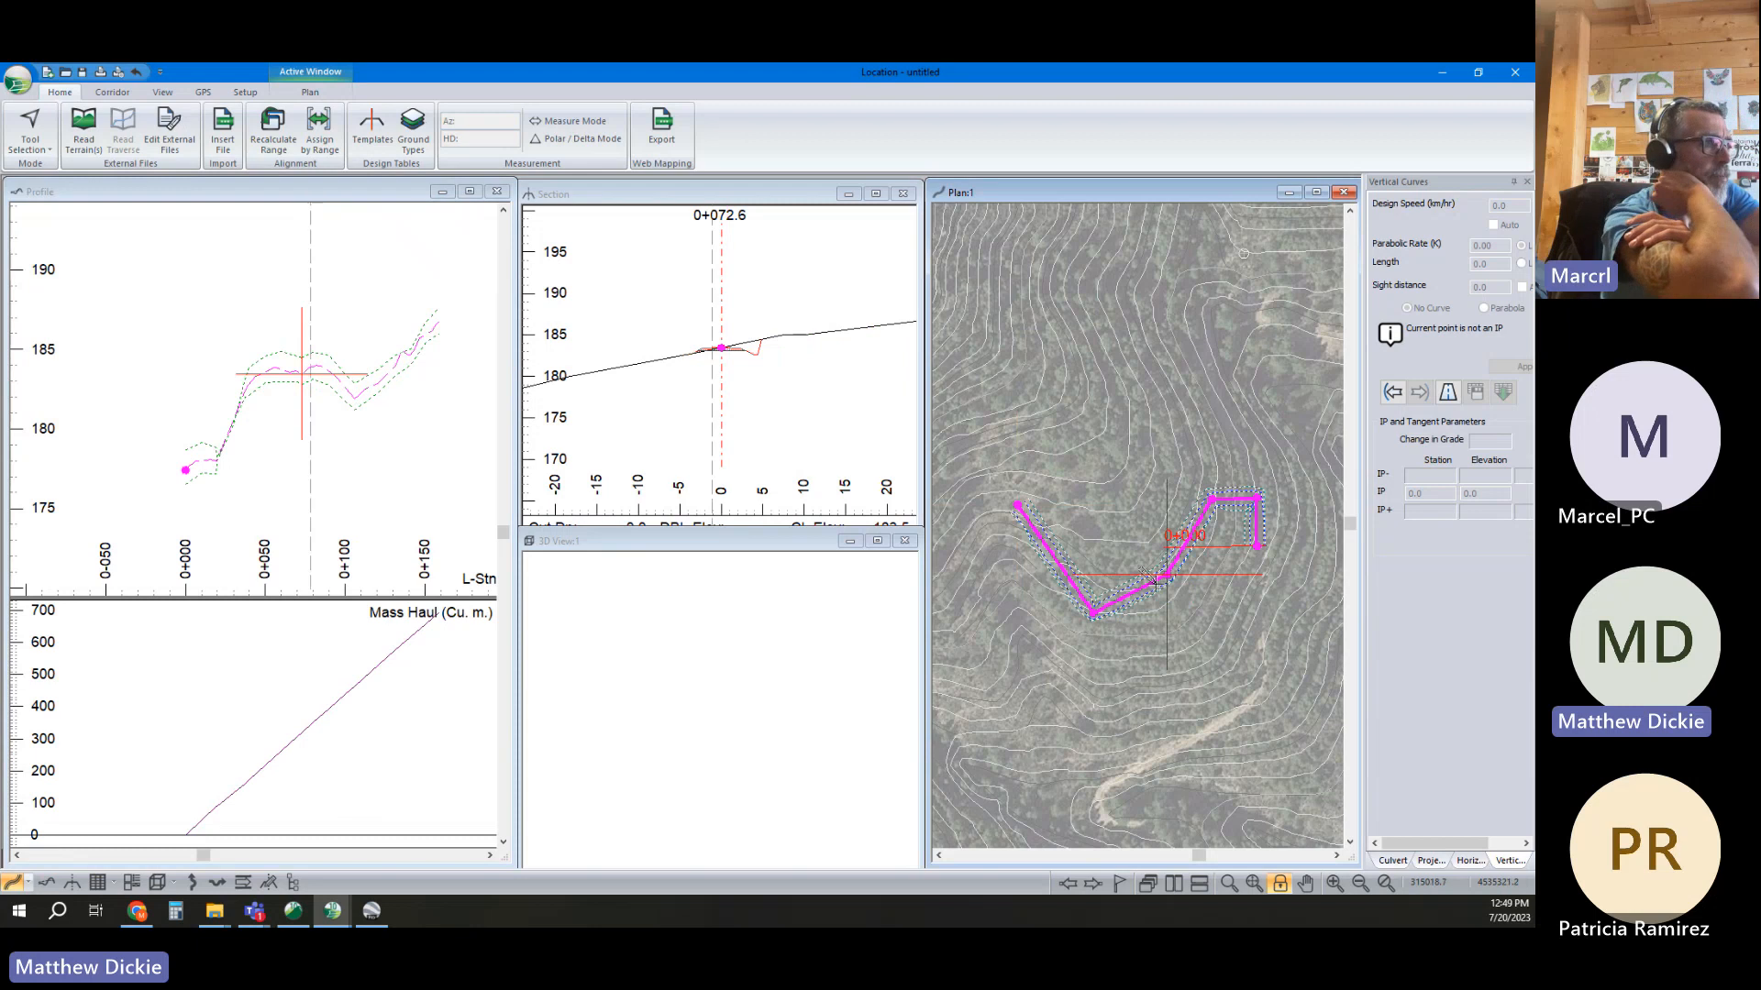
{"action": "left_click_drag", "start_coordinate": [1166, 575], "coordinate": [1173, 579]}
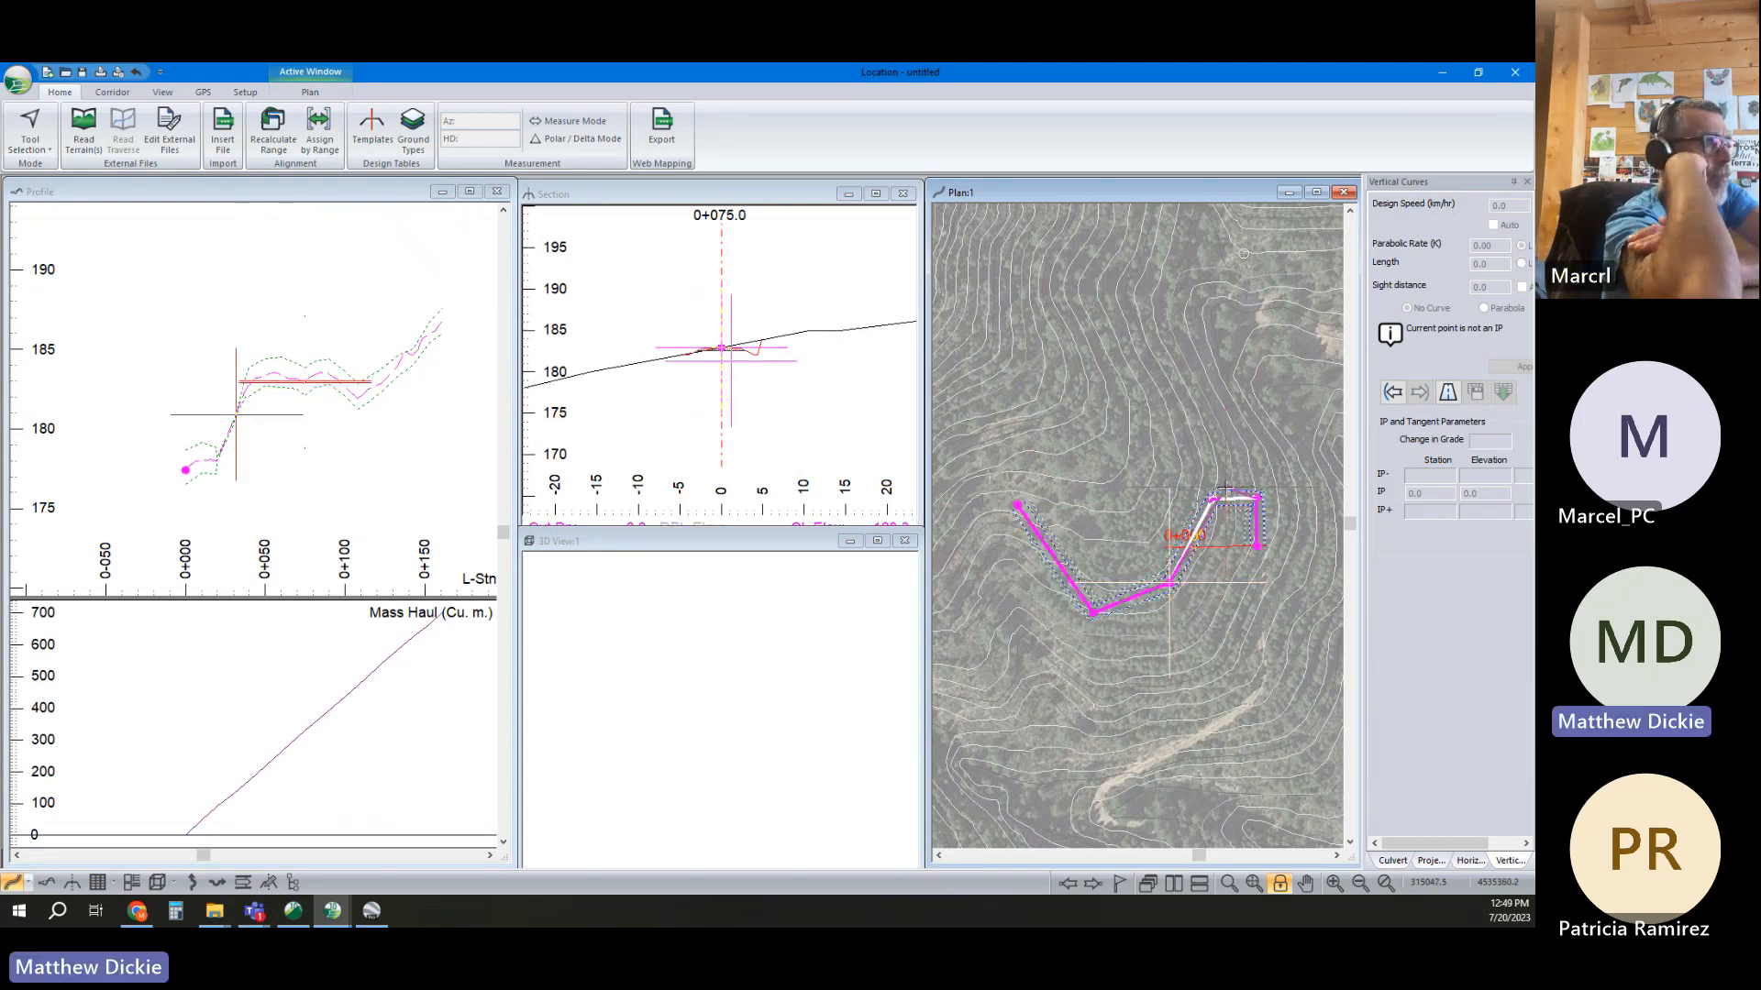
{"action": "left_click_drag", "start_coordinate": [1092, 610], "coordinate": [1066, 576]}
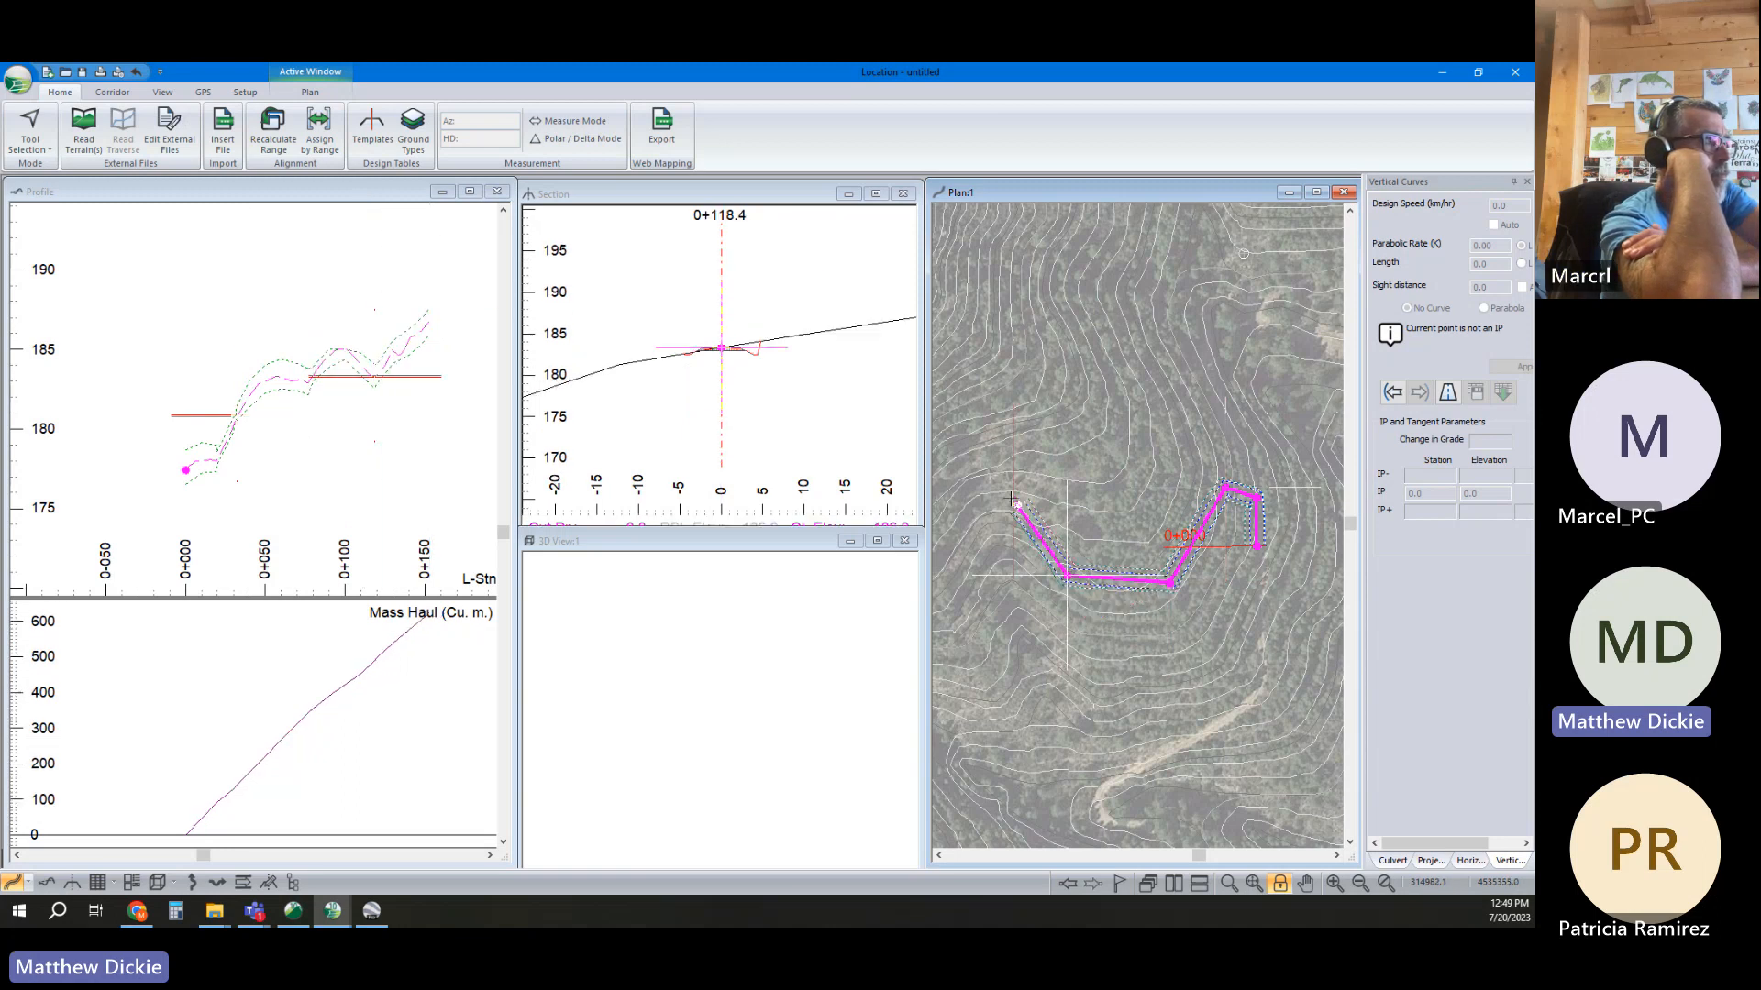
{"action": "left_click_drag", "start_coordinate": [1018, 504], "coordinate": [999, 483]}
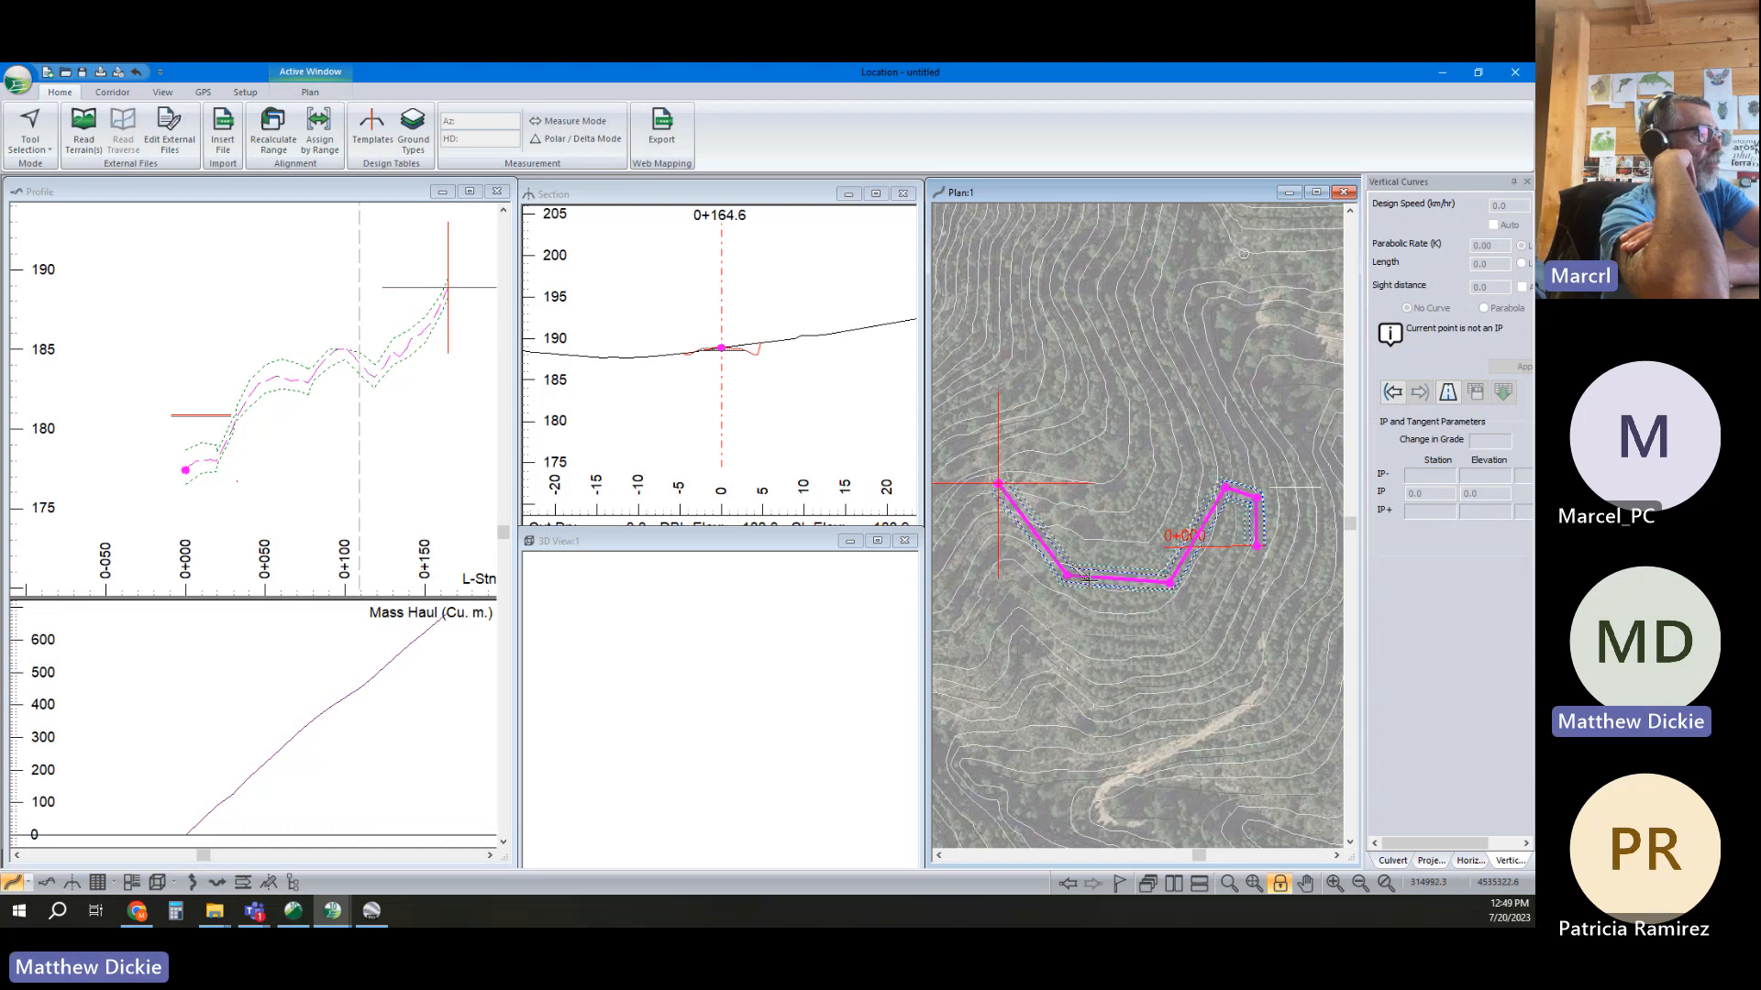
{"action": "right_click", "coordinate": [1138, 469]}
{"action": "left_click", "coordinate": [1284, 478]}
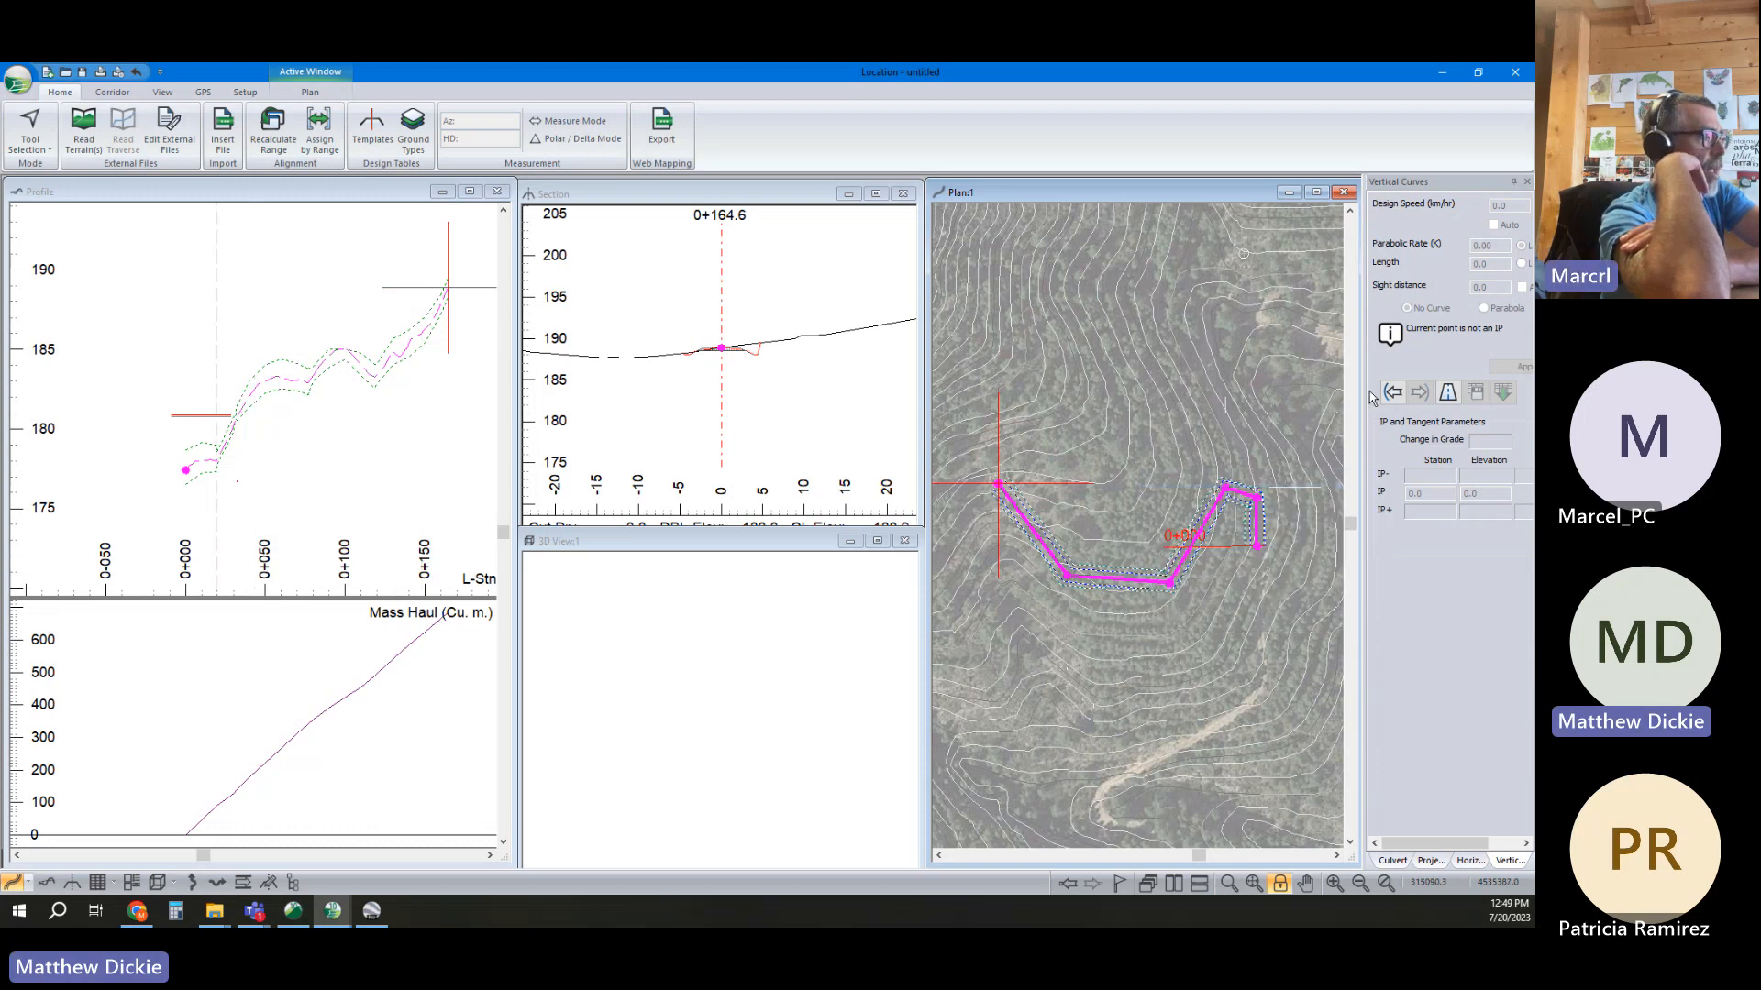
Bring up the horizontal curve parameters for the alignment's start IP at 0+000 and widen their display to fit all fields
{"action": "left_click", "coordinate": [1394, 394]}
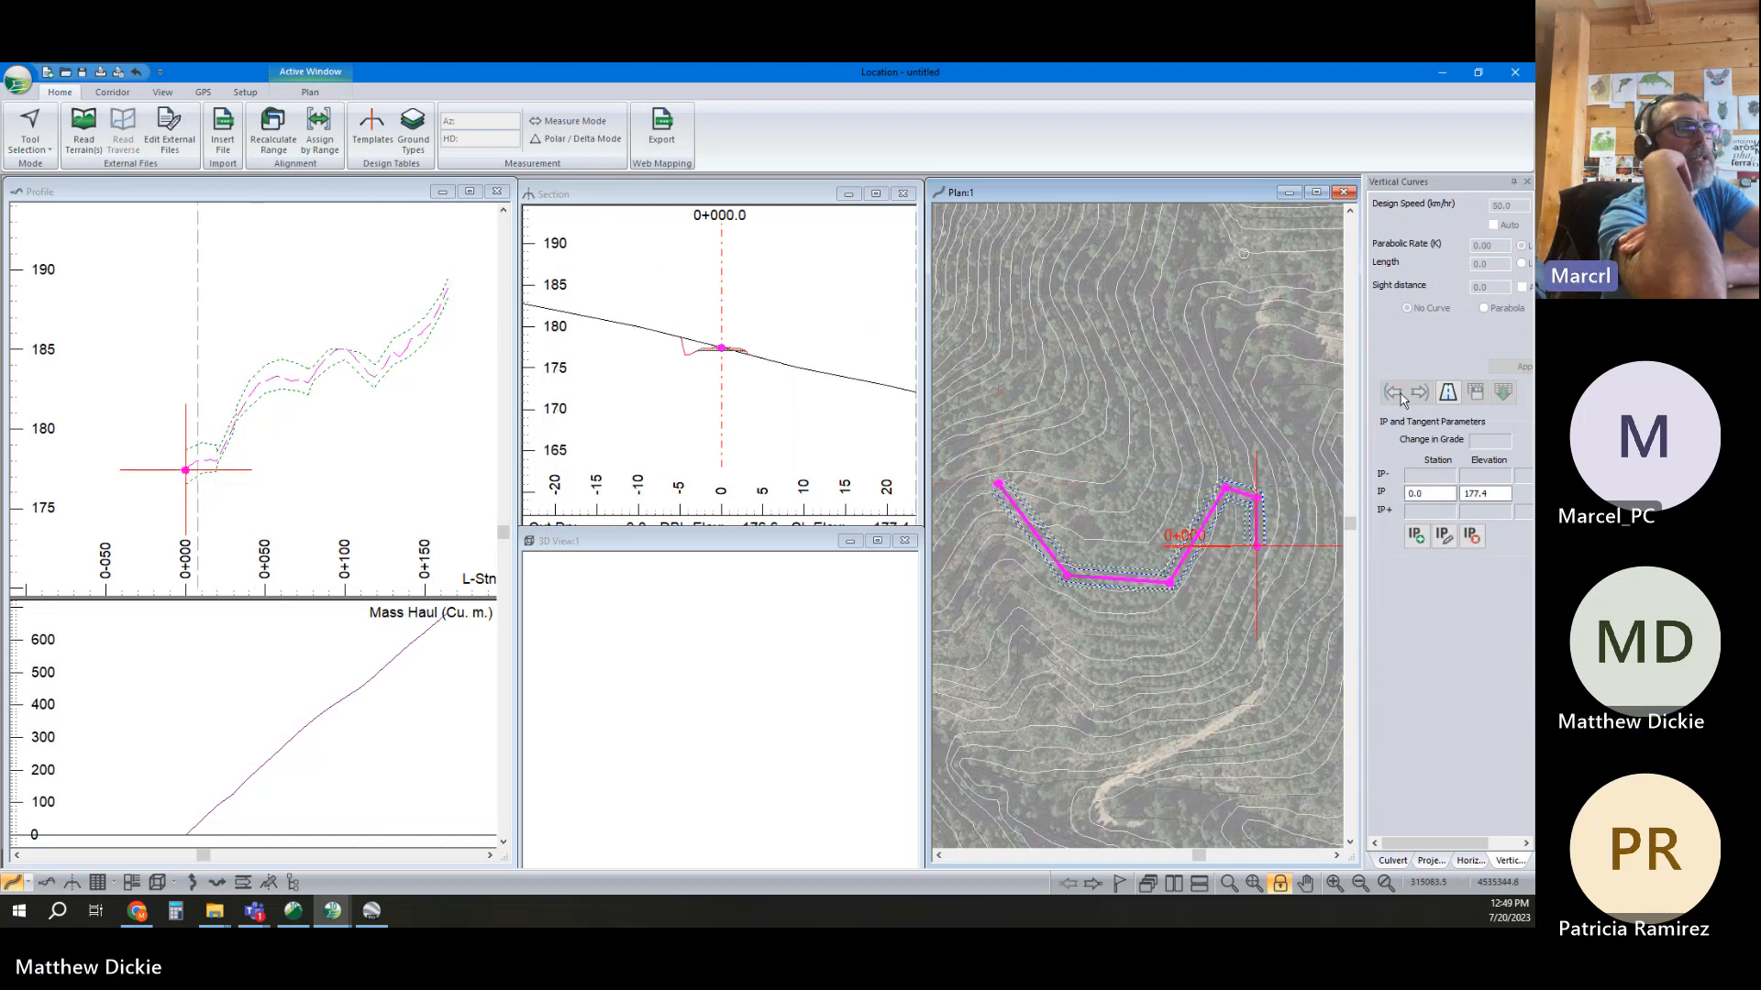
{"action": "left_click", "coordinate": [1468, 862]}
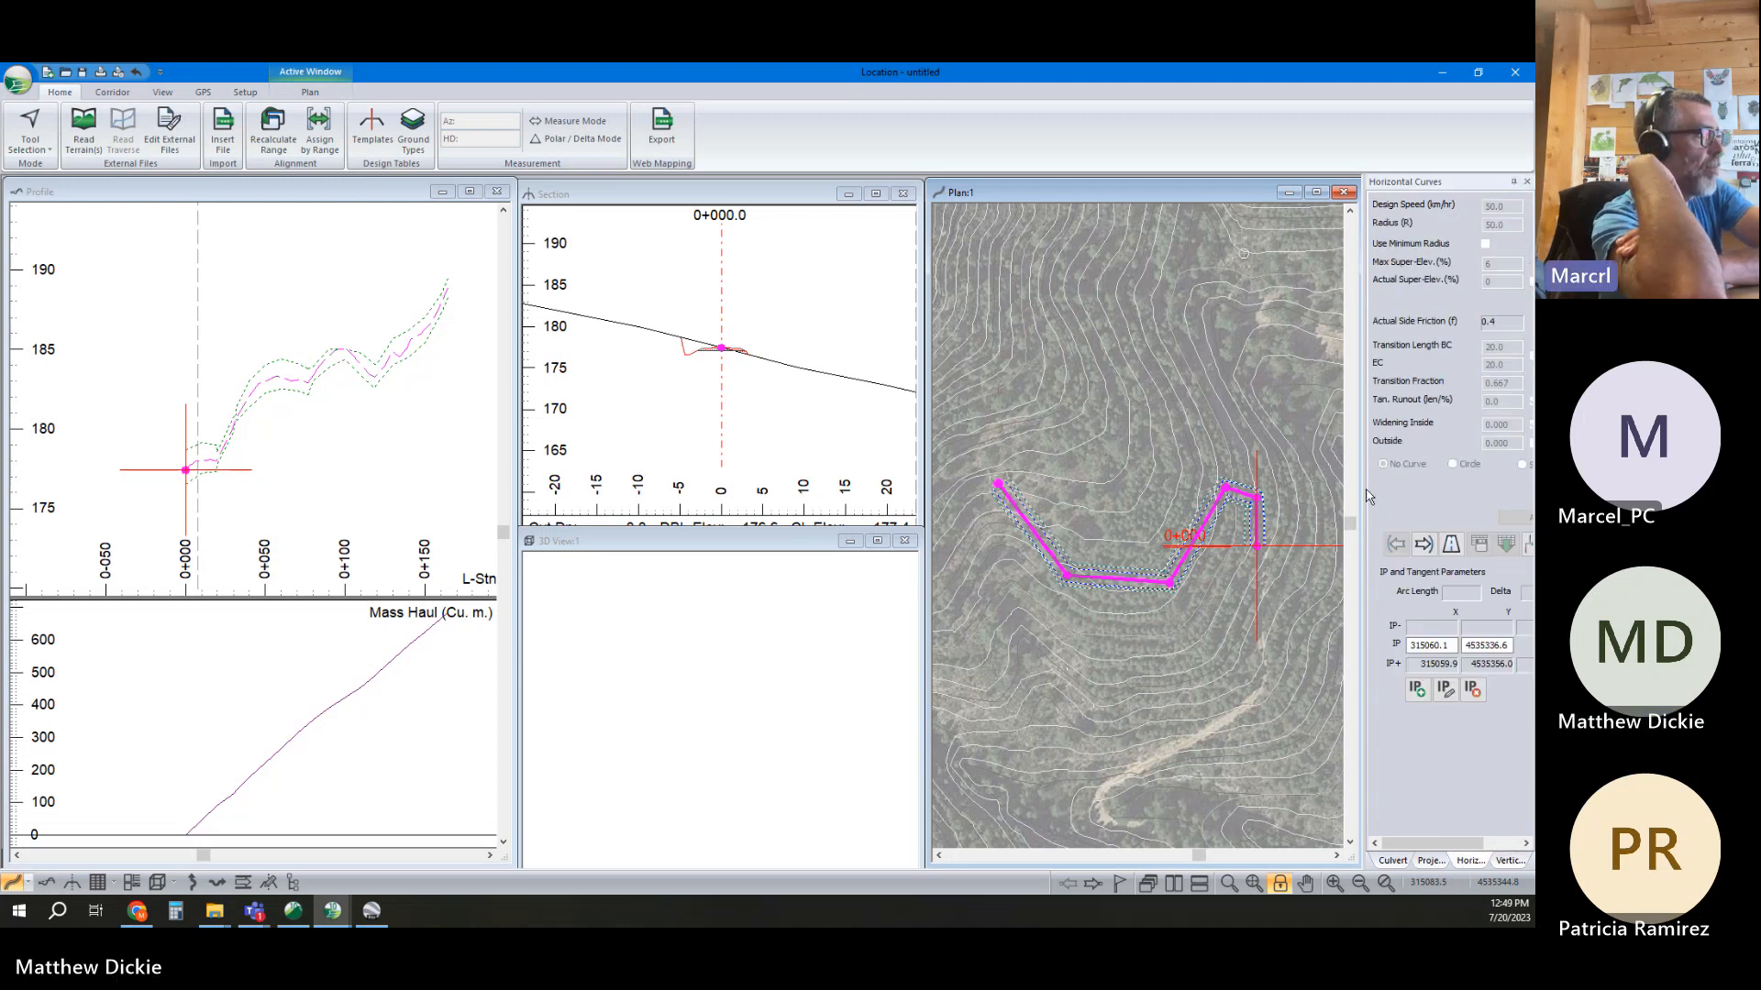
{"action": "left_click_drag", "start_coordinate": [1363, 491], "coordinate": [1299, 491]}
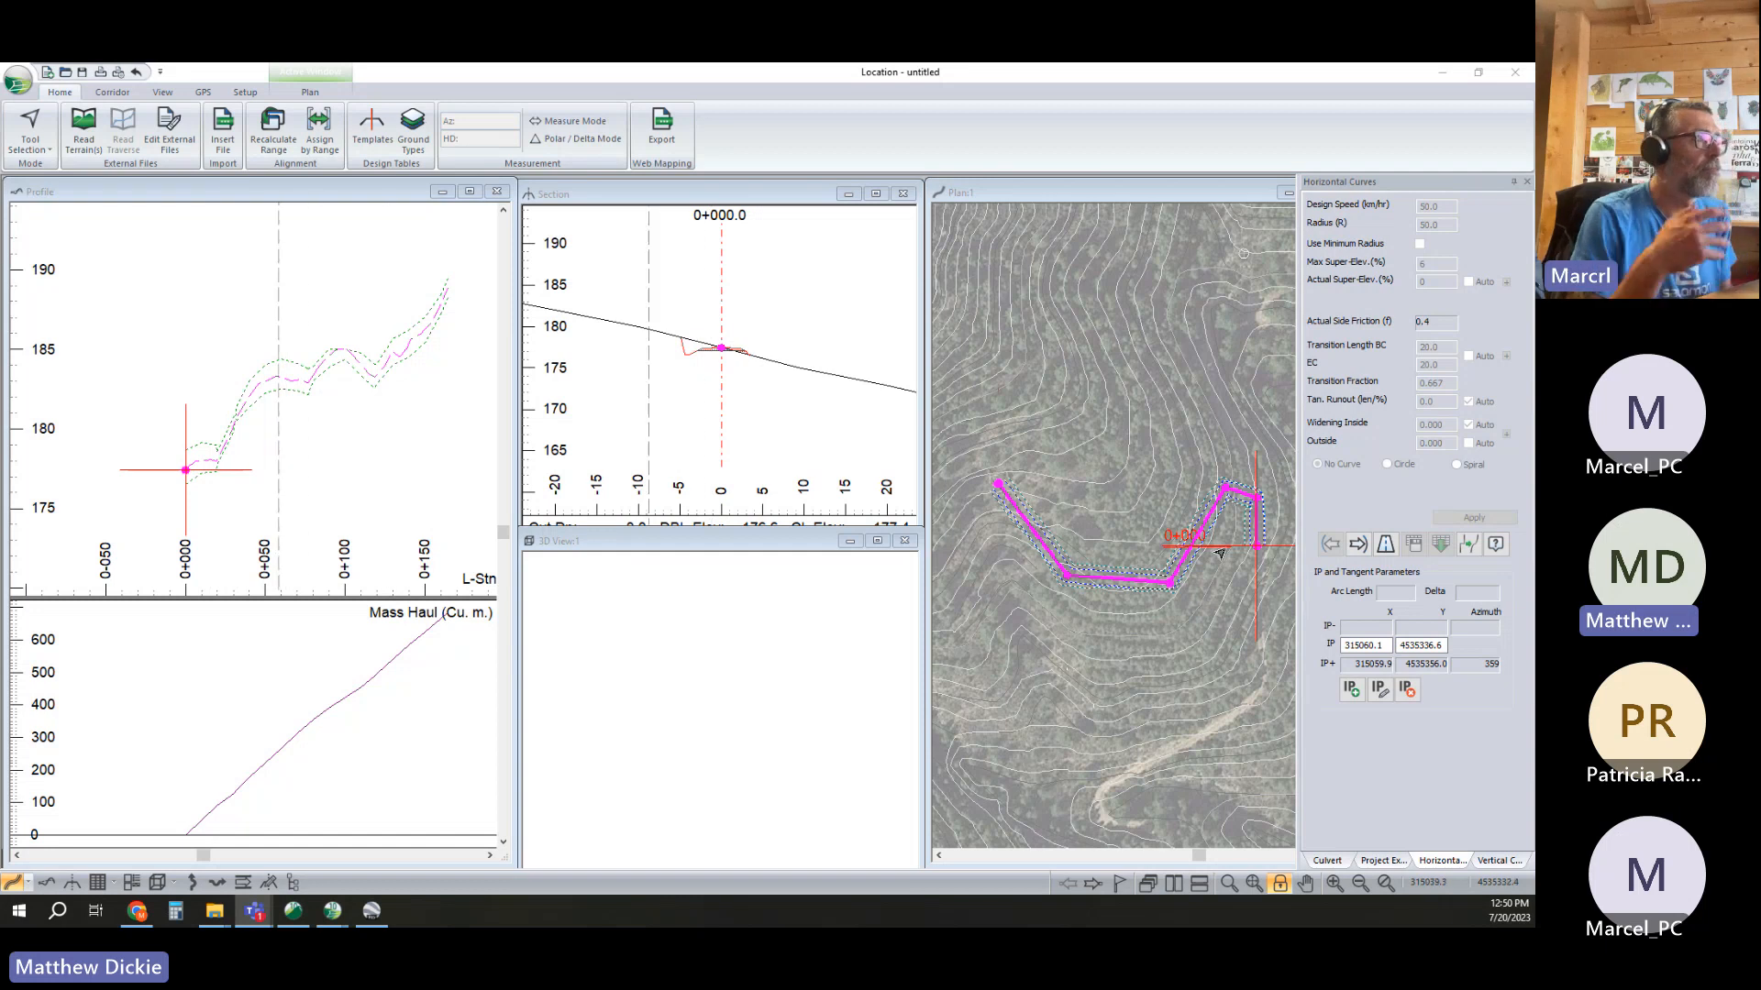
Select the second IP, reduce the horizontal curve parameters to the basic set, and try a circular curve of radius 20
{"action": "left_click", "coordinate": [1357, 544]}
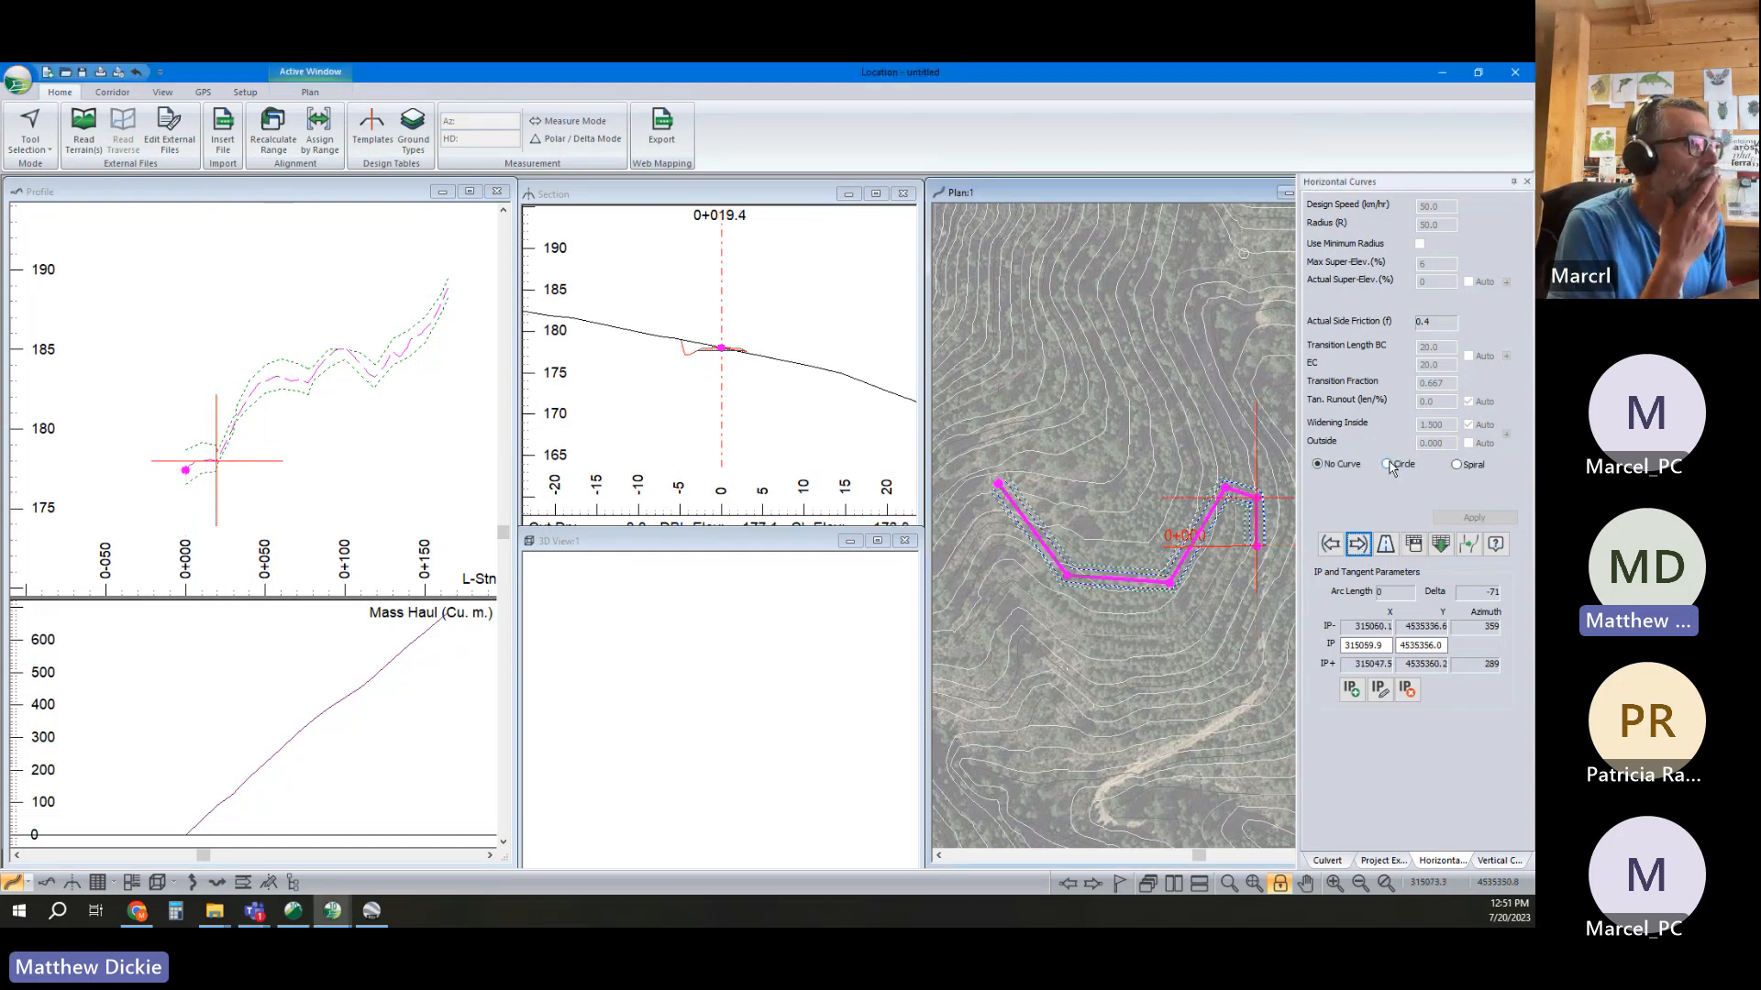
{"action": "left_click", "coordinate": [1387, 465]}
{"action": "key", "text": "Return"}
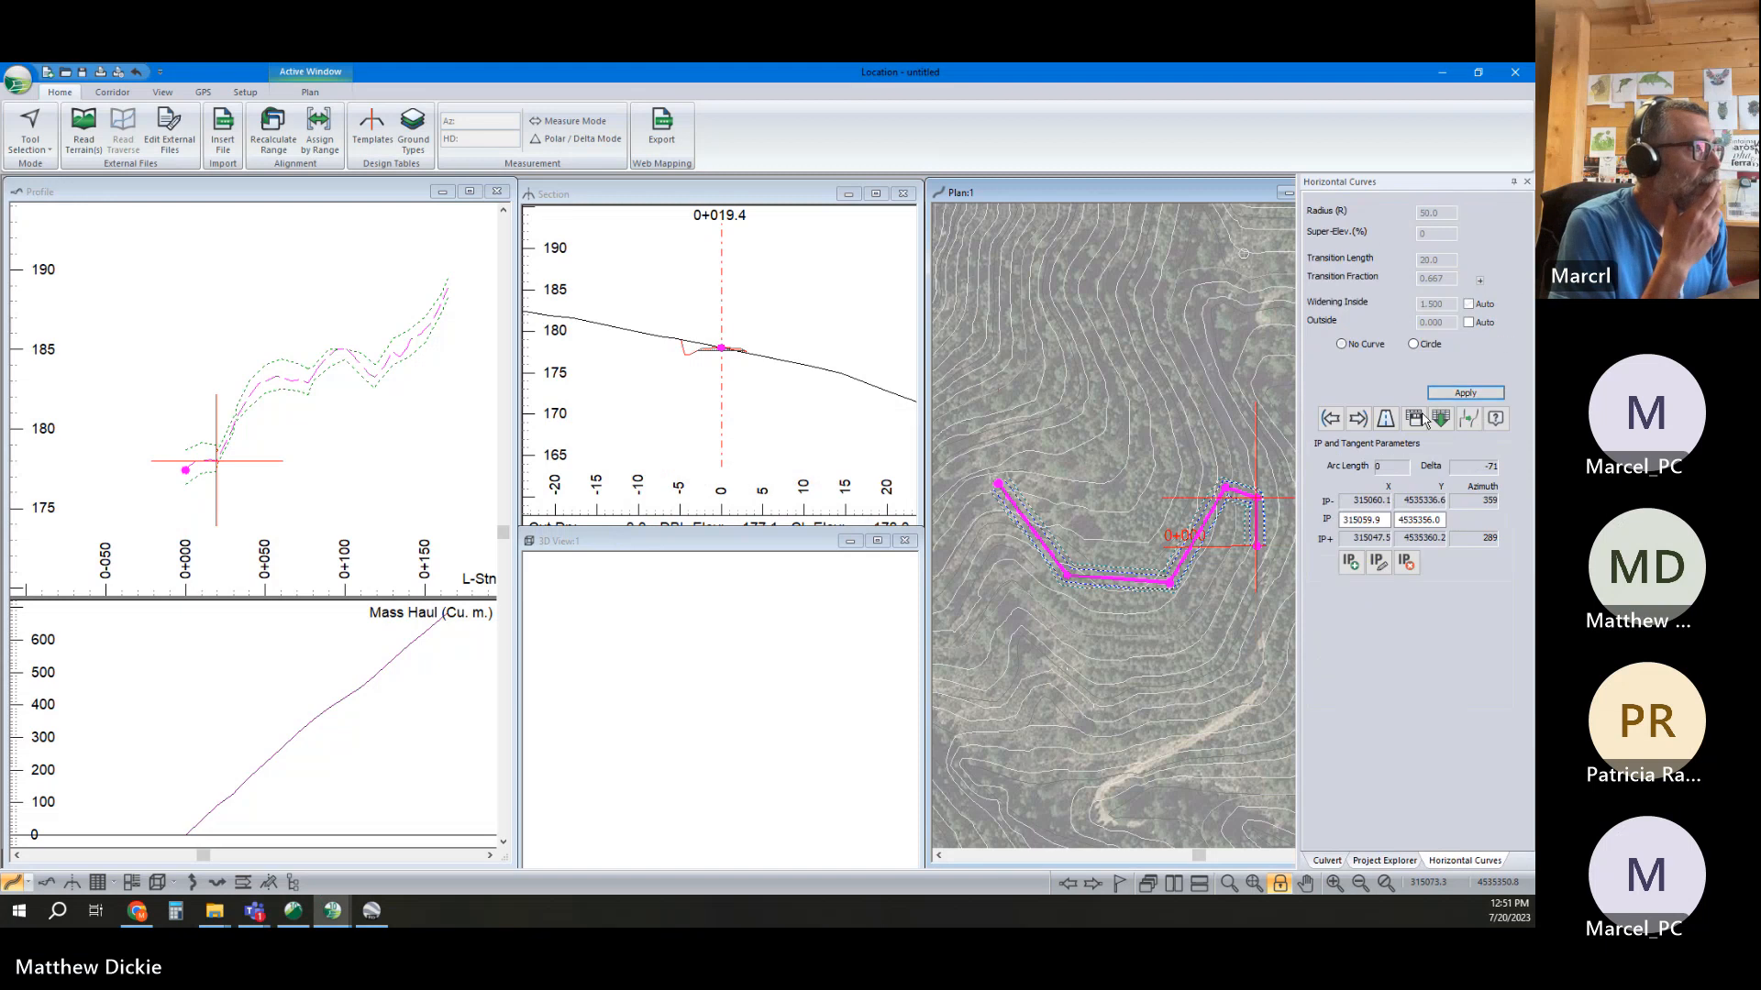
{"action": "left_click", "coordinate": [1421, 420]}
{"action": "left_click", "coordinate": [1444, 862]}
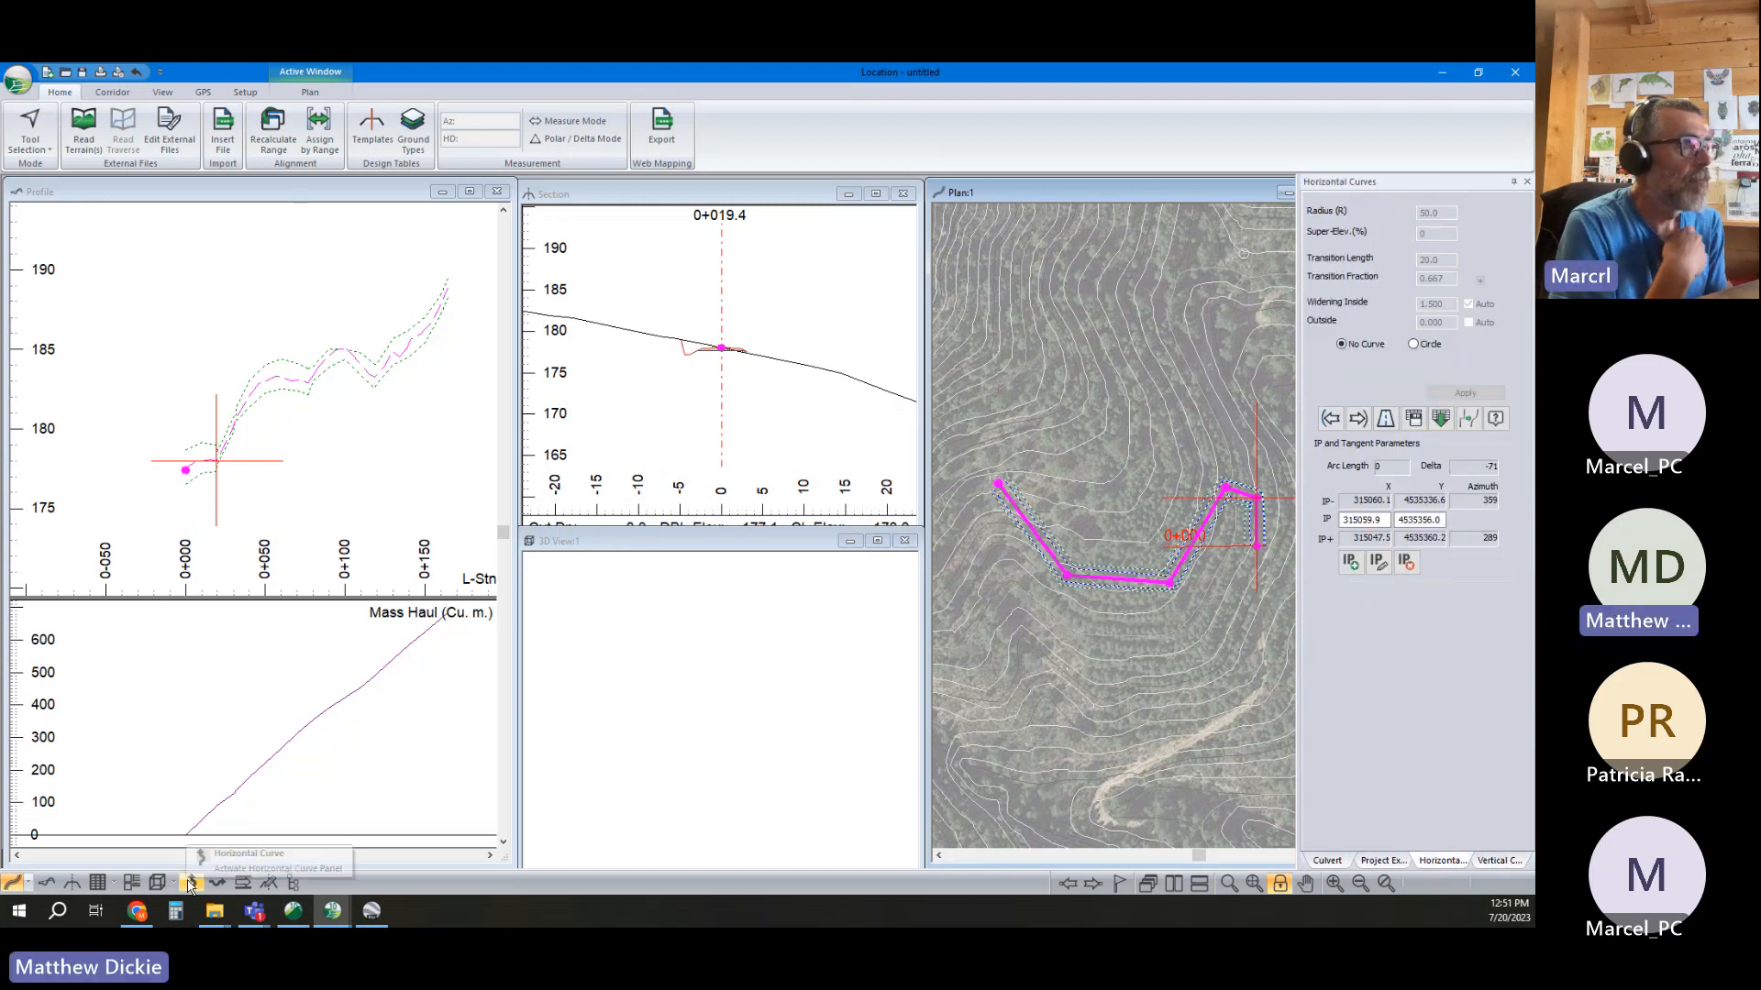
{"action": "left_click", "coordinate": [1413, 345]}
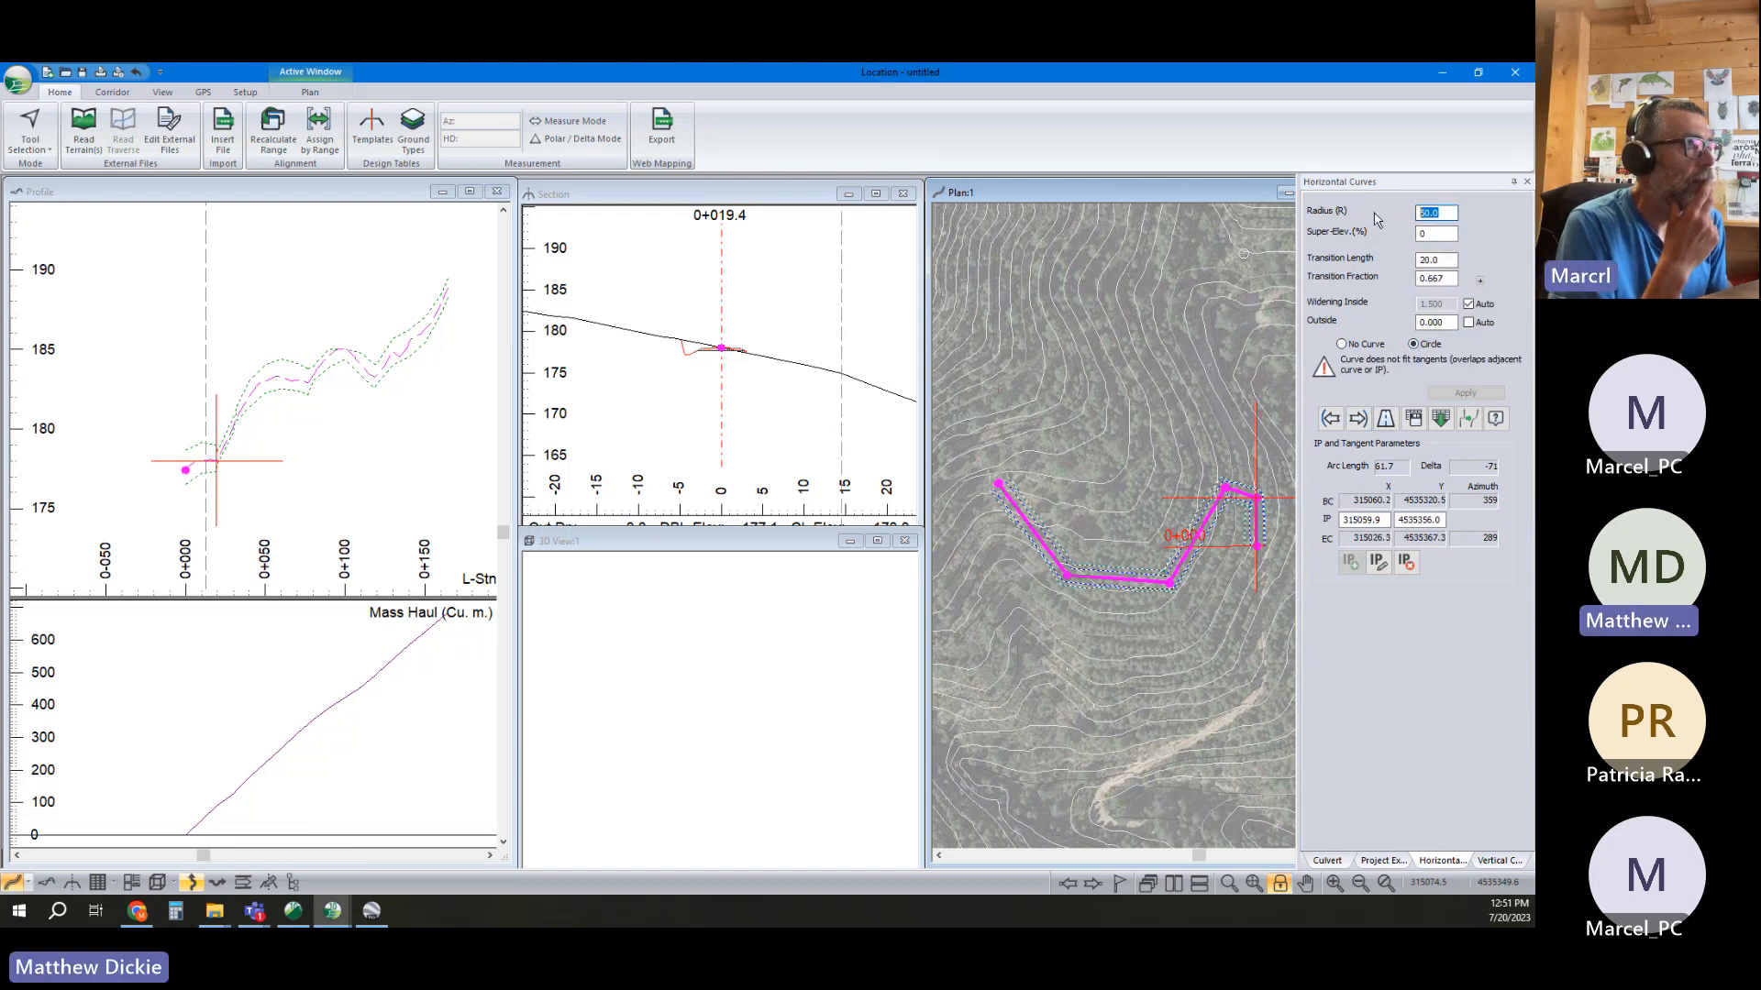
{"action": "type", "text": "20"}
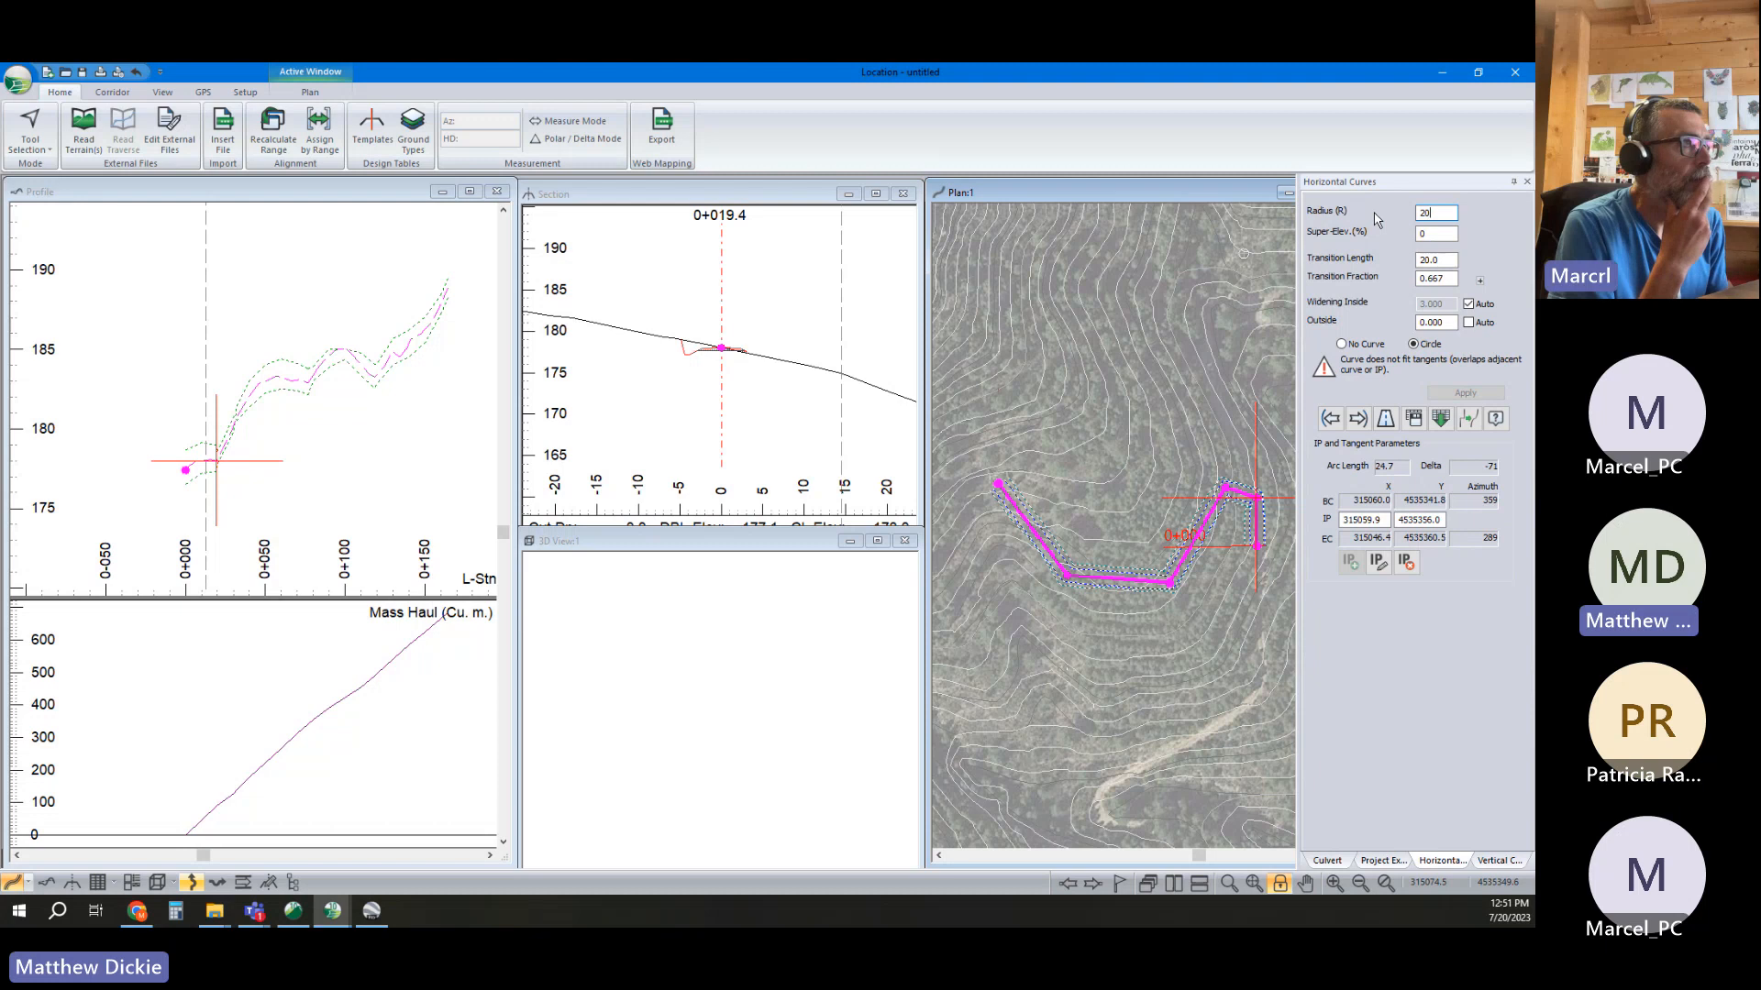
Move the third IP northwest and the second IP north so the tangents between them lengthen
{"action": "right_click", "coordinate": [1229, 483]}
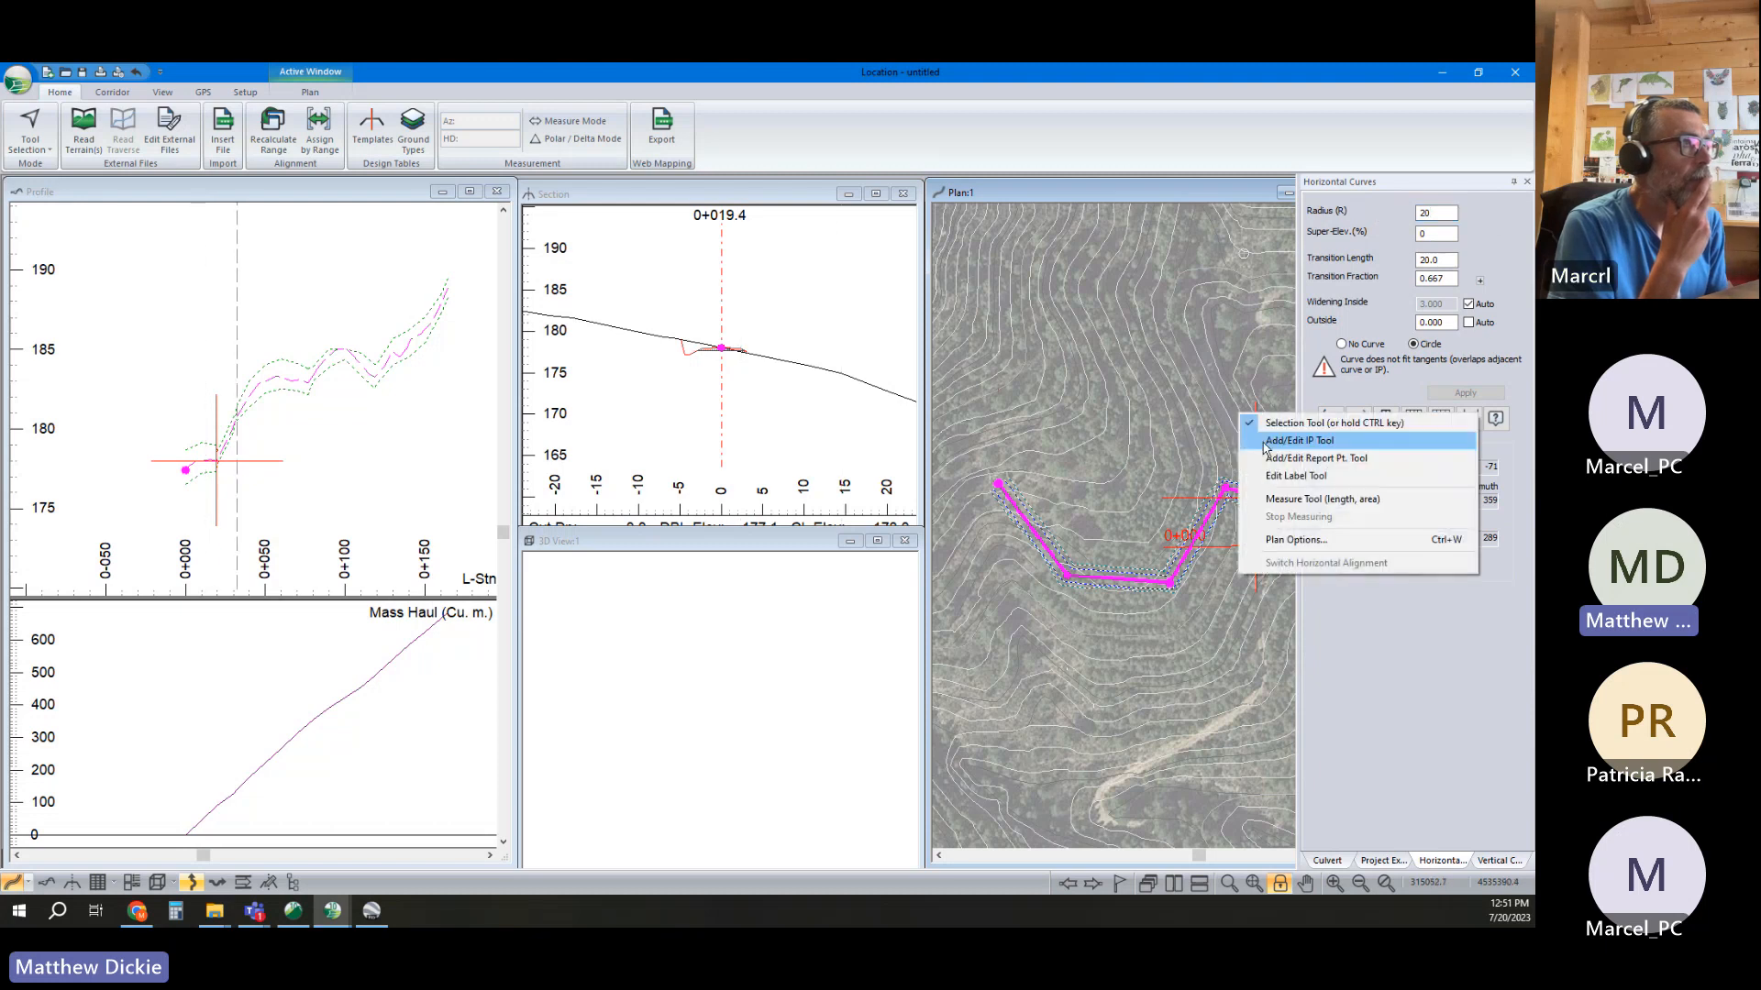
{"action": "left_click", "coordinate": [1261, 442]}
{"action": "left_click", "coordinate": [1227, 487]}
{"action": "left_click", "coordinate": [1206, 474]}
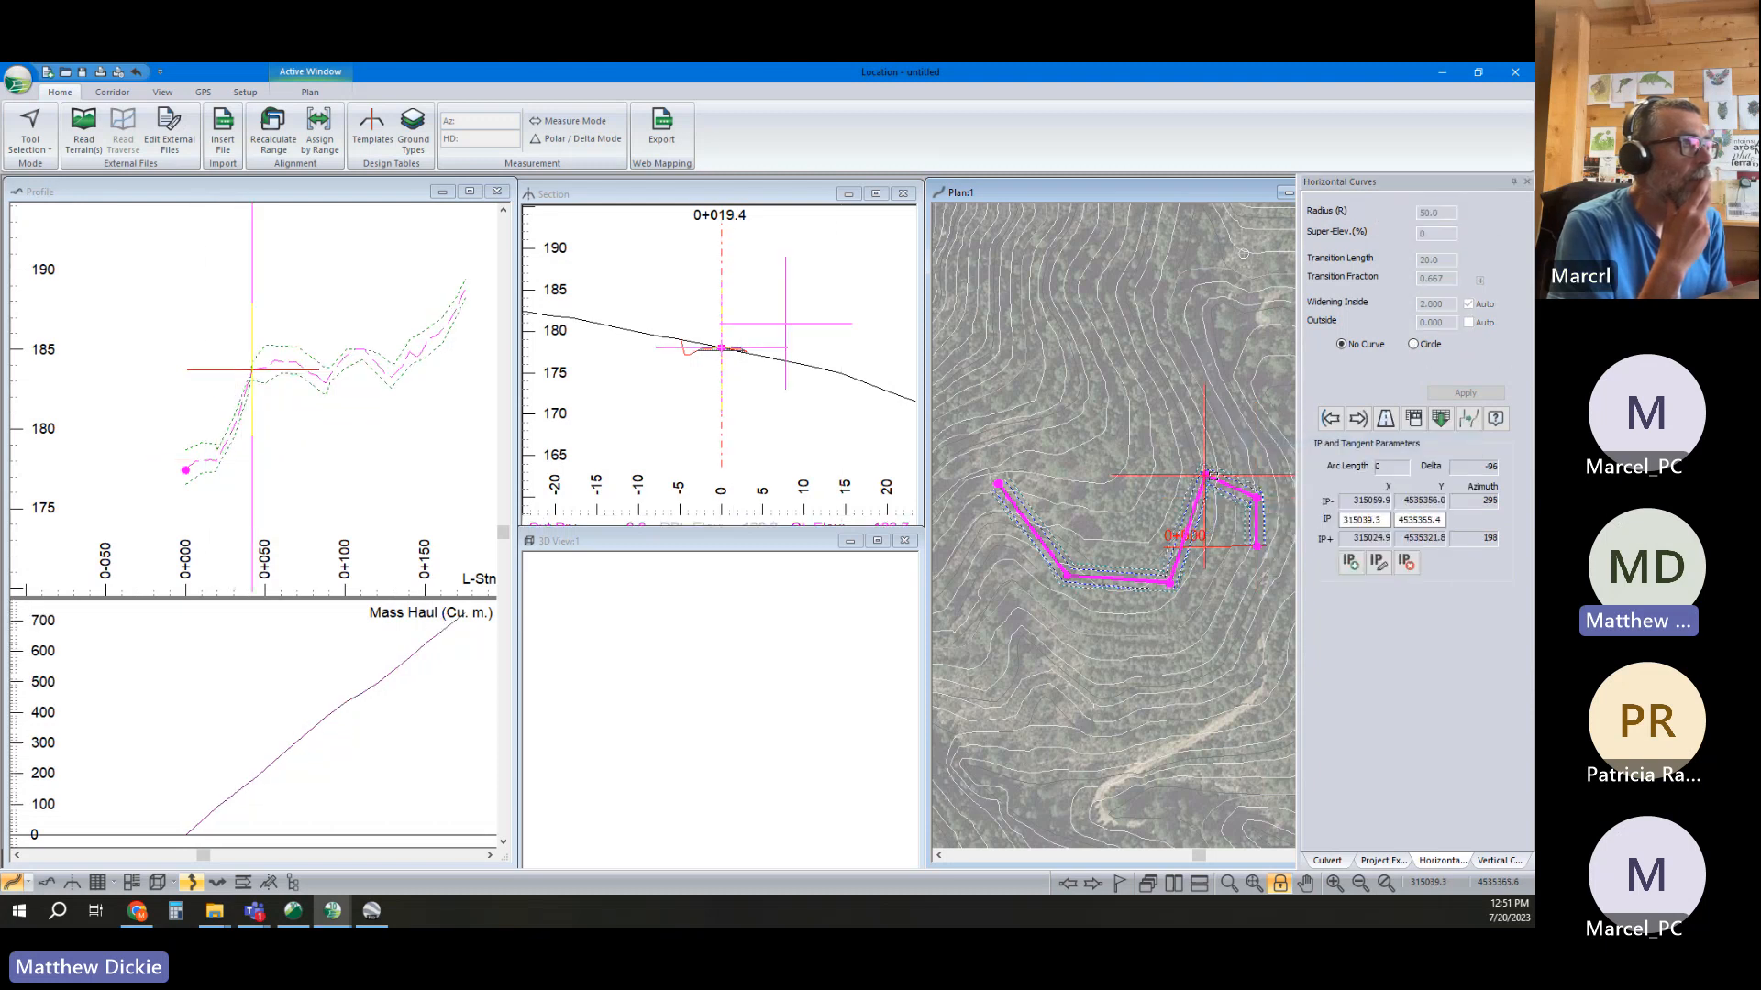
{"action": "left_click", "coordinate": [1357, 417]}
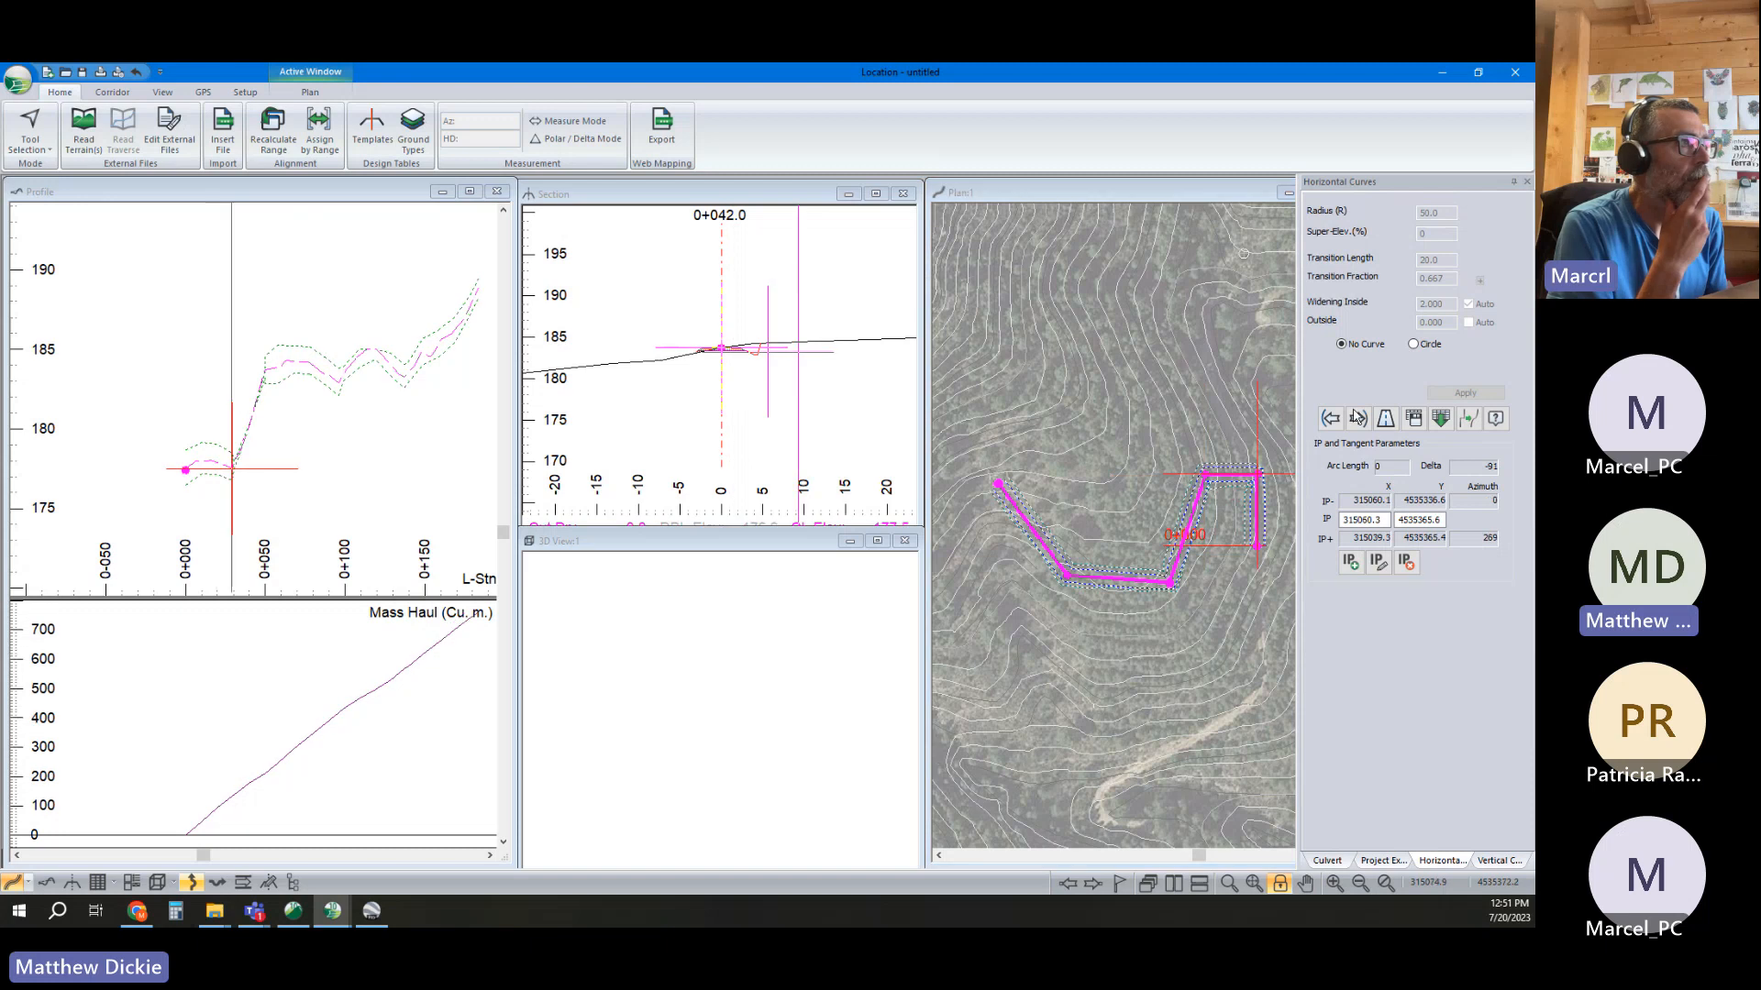
Apply a circular curve of radius 18 at the alignment's second IP
{"action": "left_click", "coordinate": [1413, 344]}
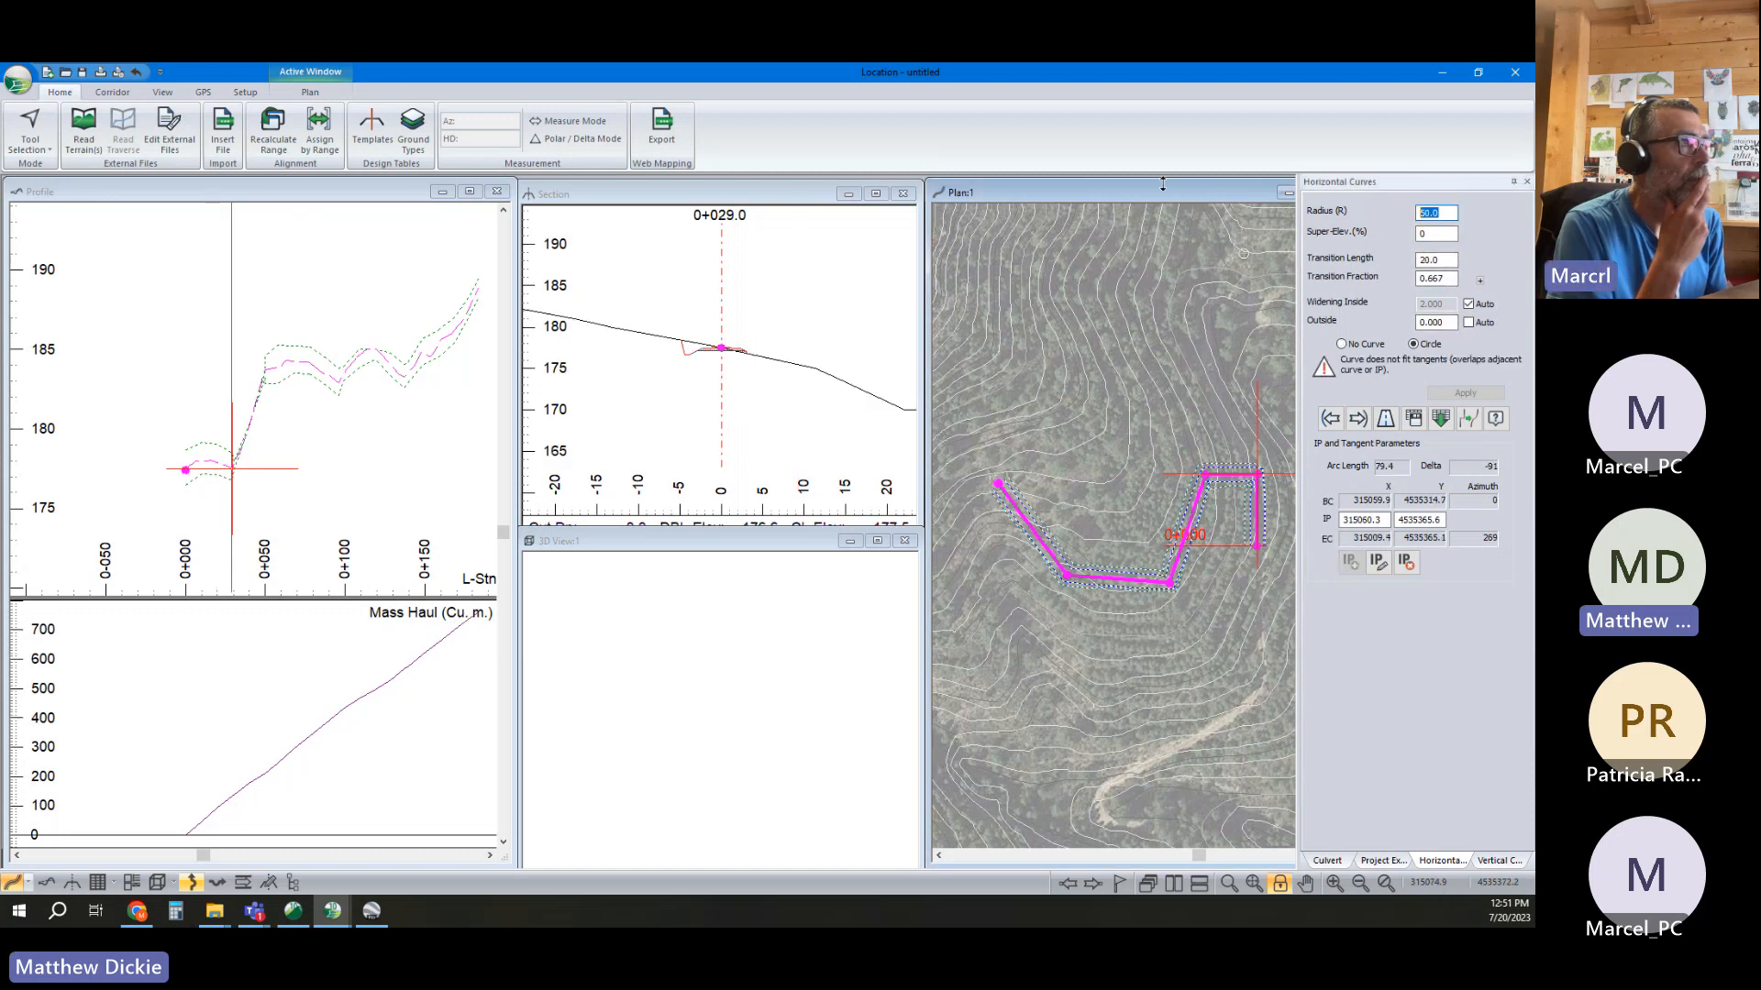
{"action": "type", "text": "18"}
{"action": "key", "text": "Return"}
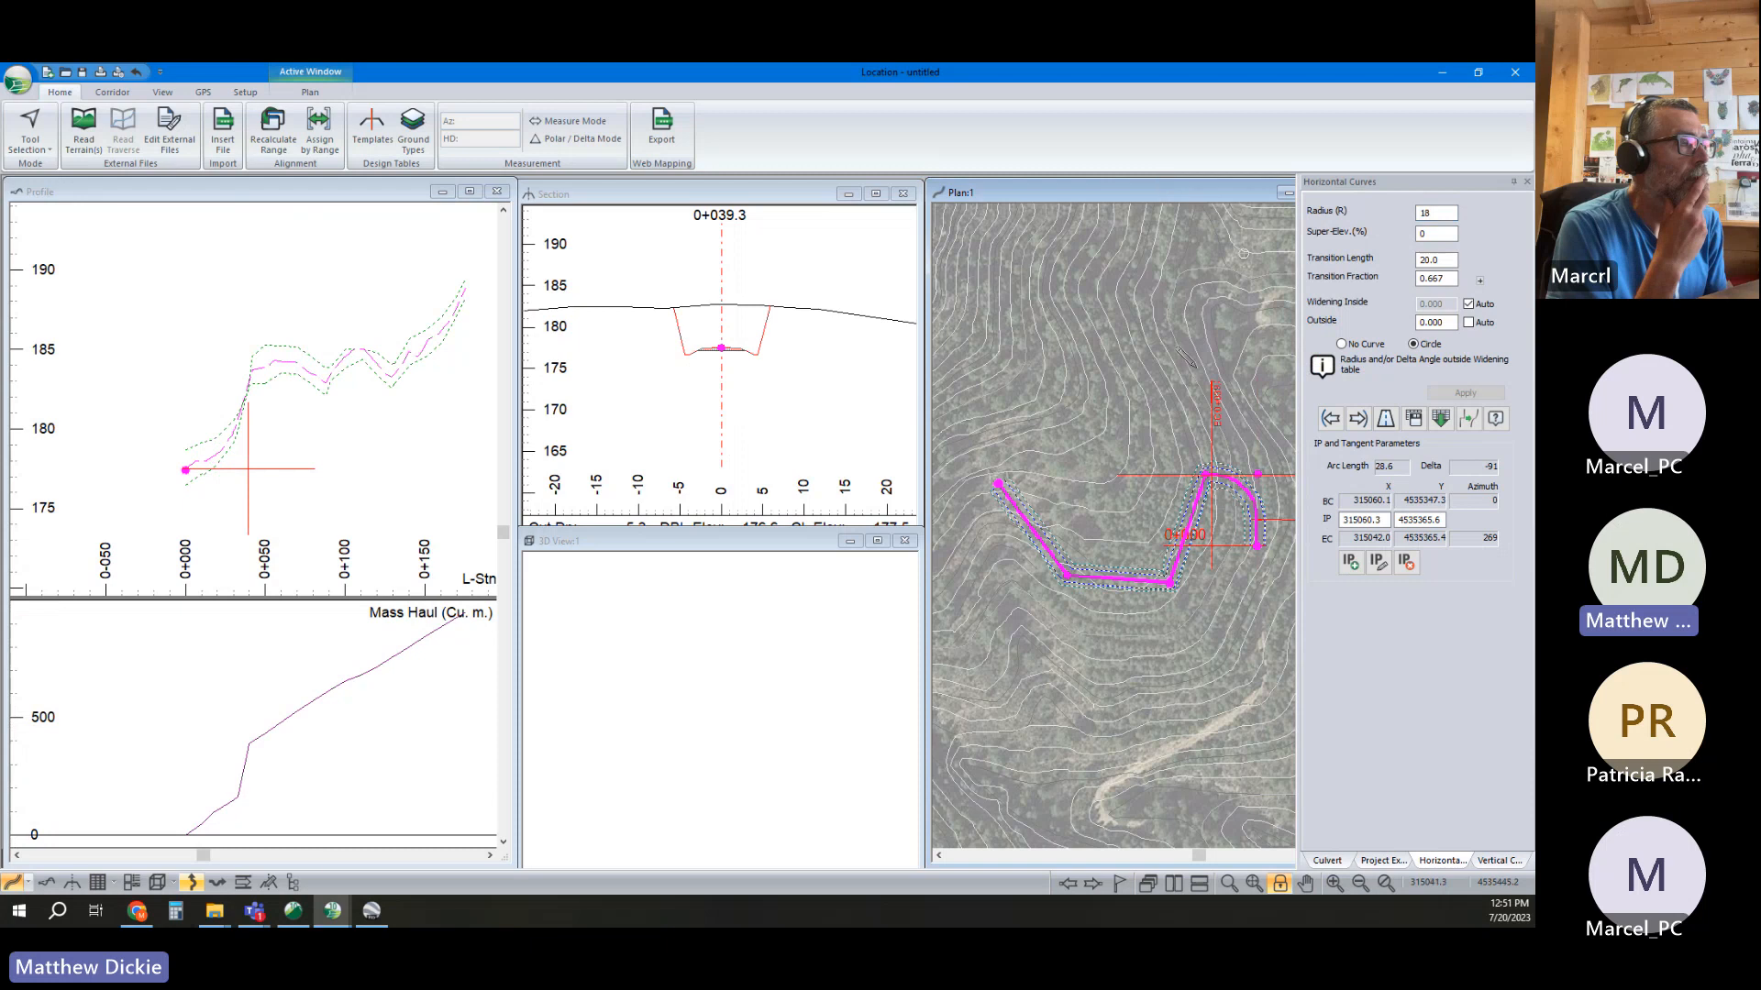
Shift the second IP north and the third IP northwest, apply a circular curve of radius 18 to the third, and fine-tune its position
{"action": "left_click_drag", "start_coordinate": [1207, 474], "coordinate": [1155, 445]}
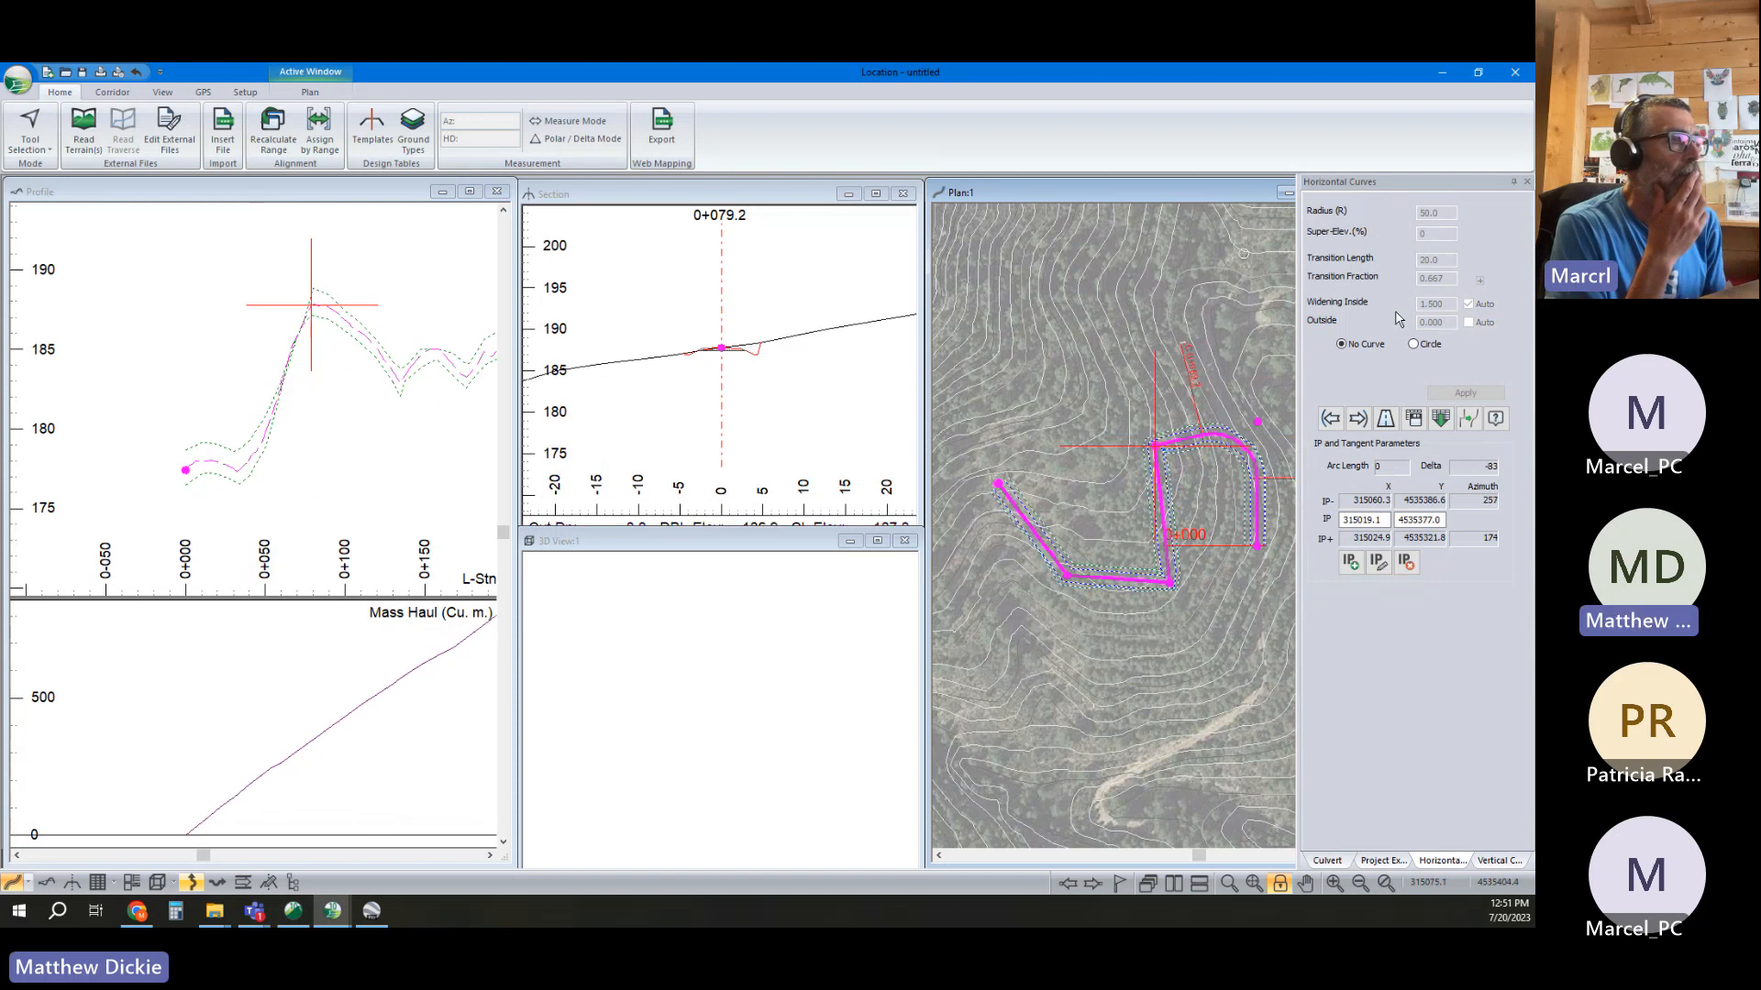
{"action": "left_click", "coordinate": [1414, 345]}
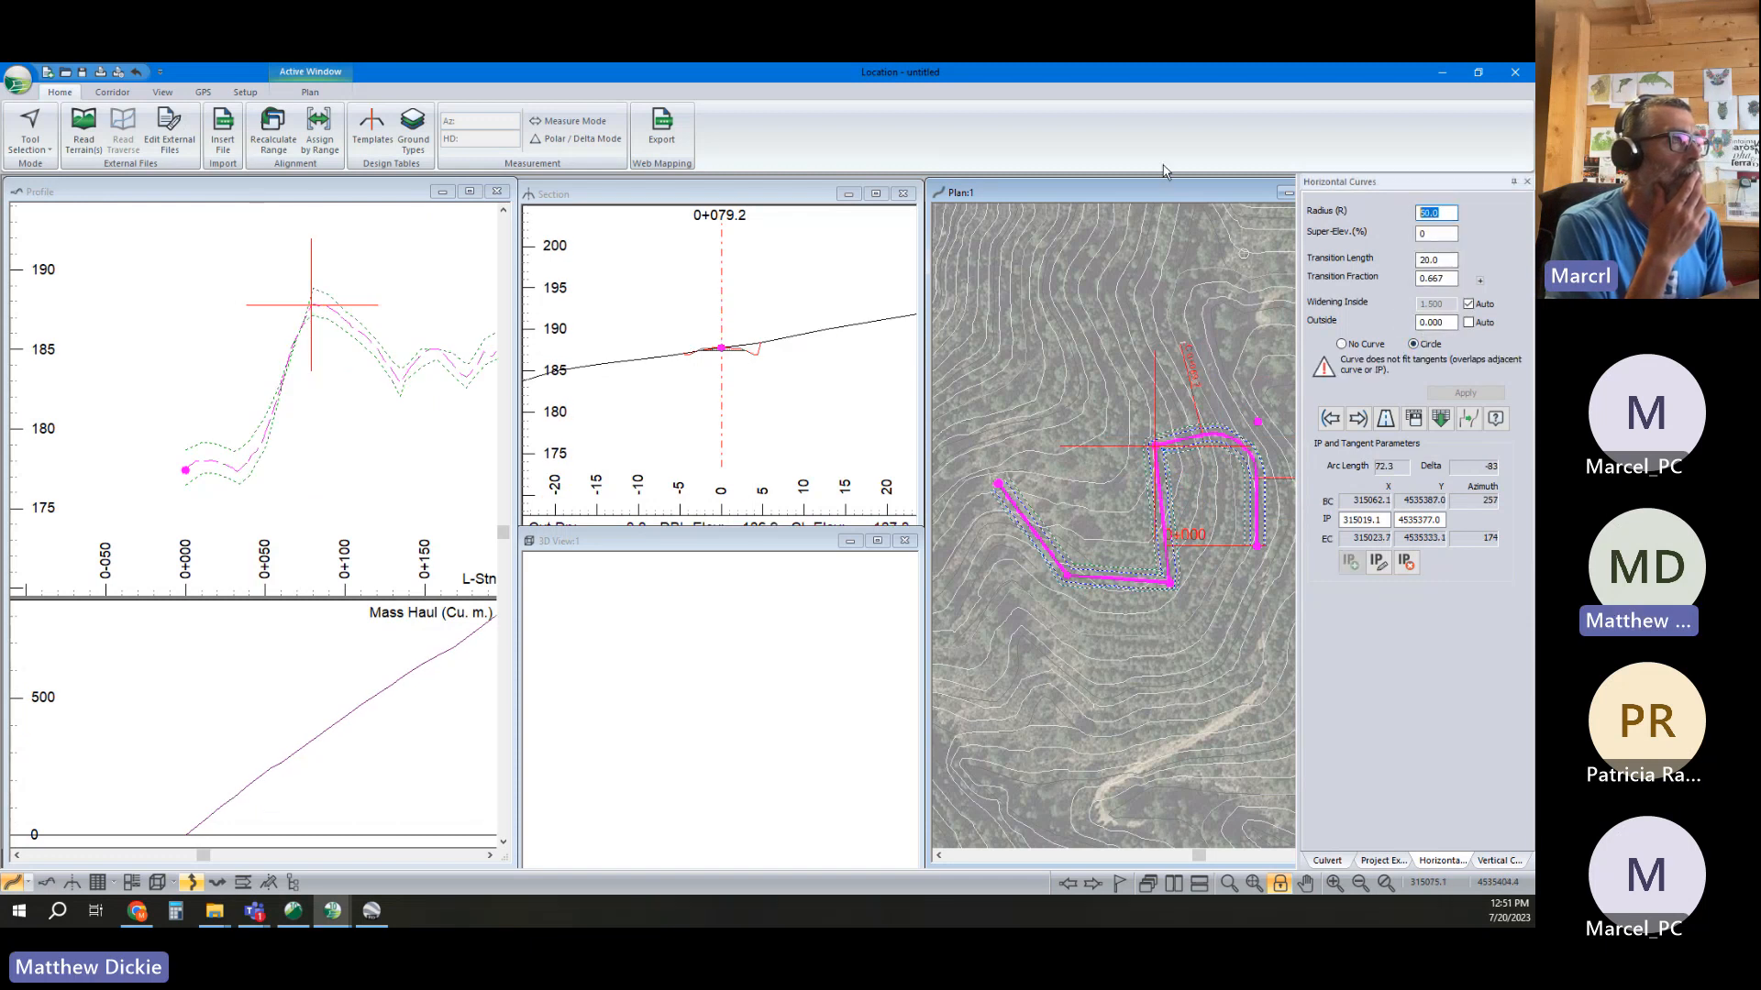
{"action": "type", "text": "18"}
{"action": "key", "text": "Return"}
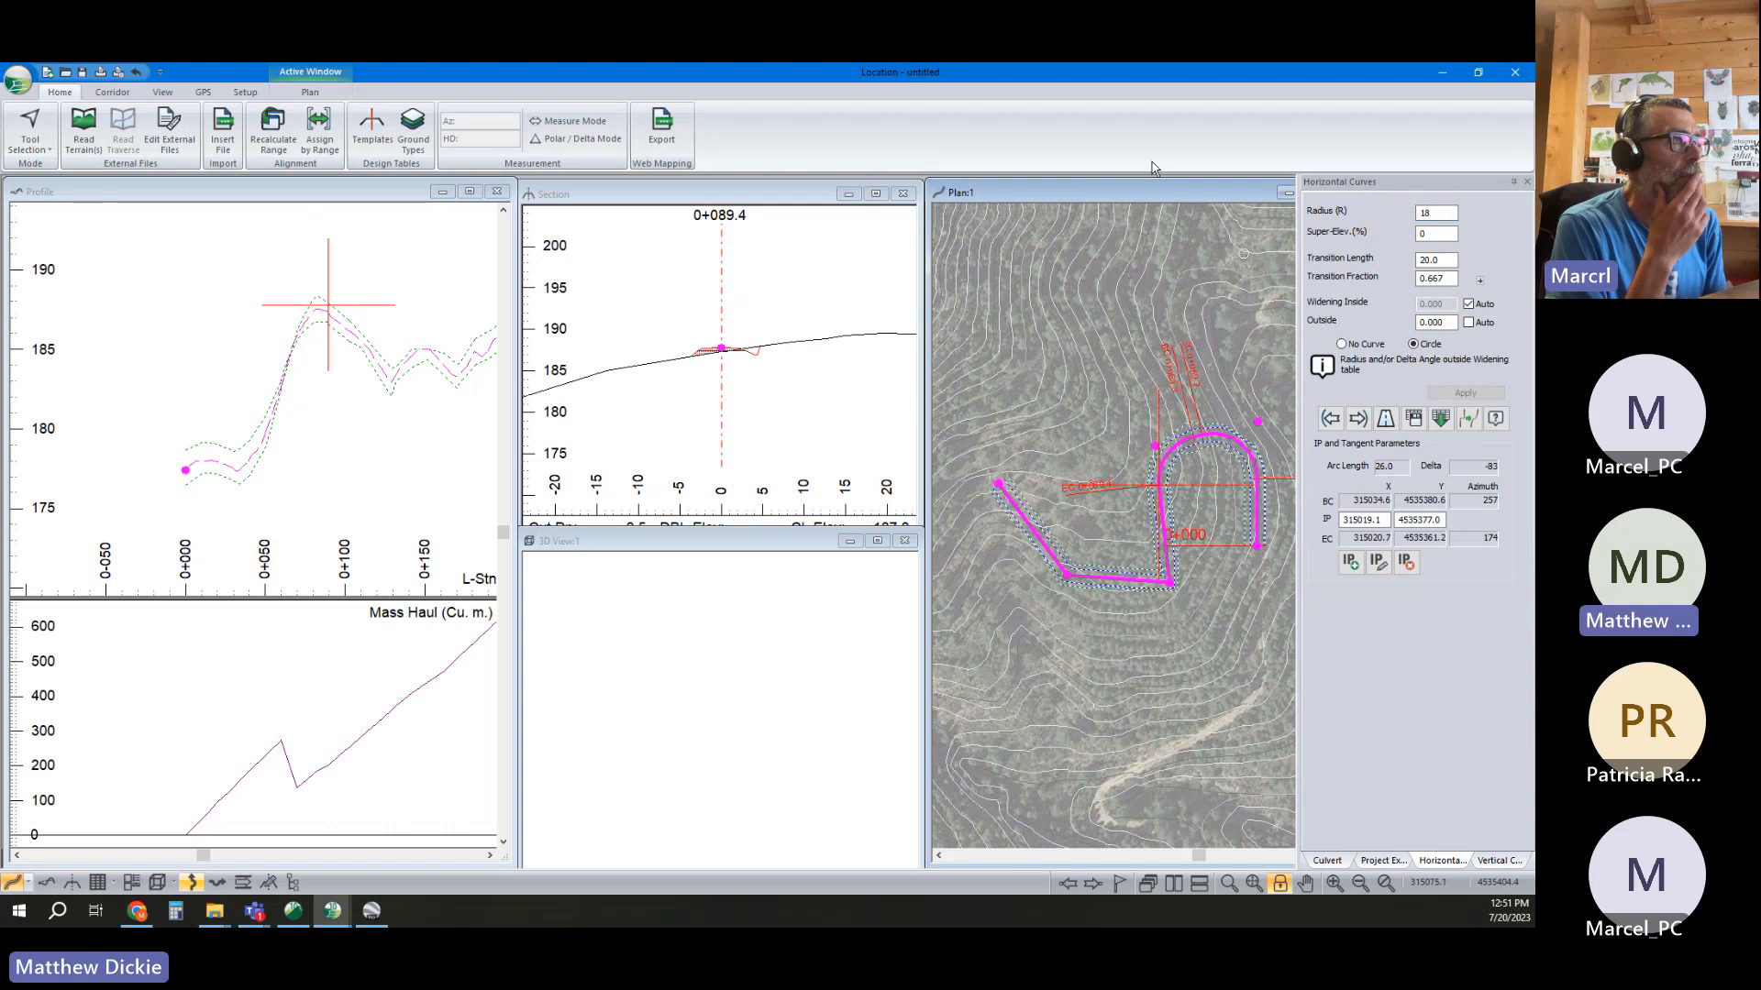
{"action": "left_click_drag", "start_coordinate": [1148, 445], "coordinate": [1168, 435]}
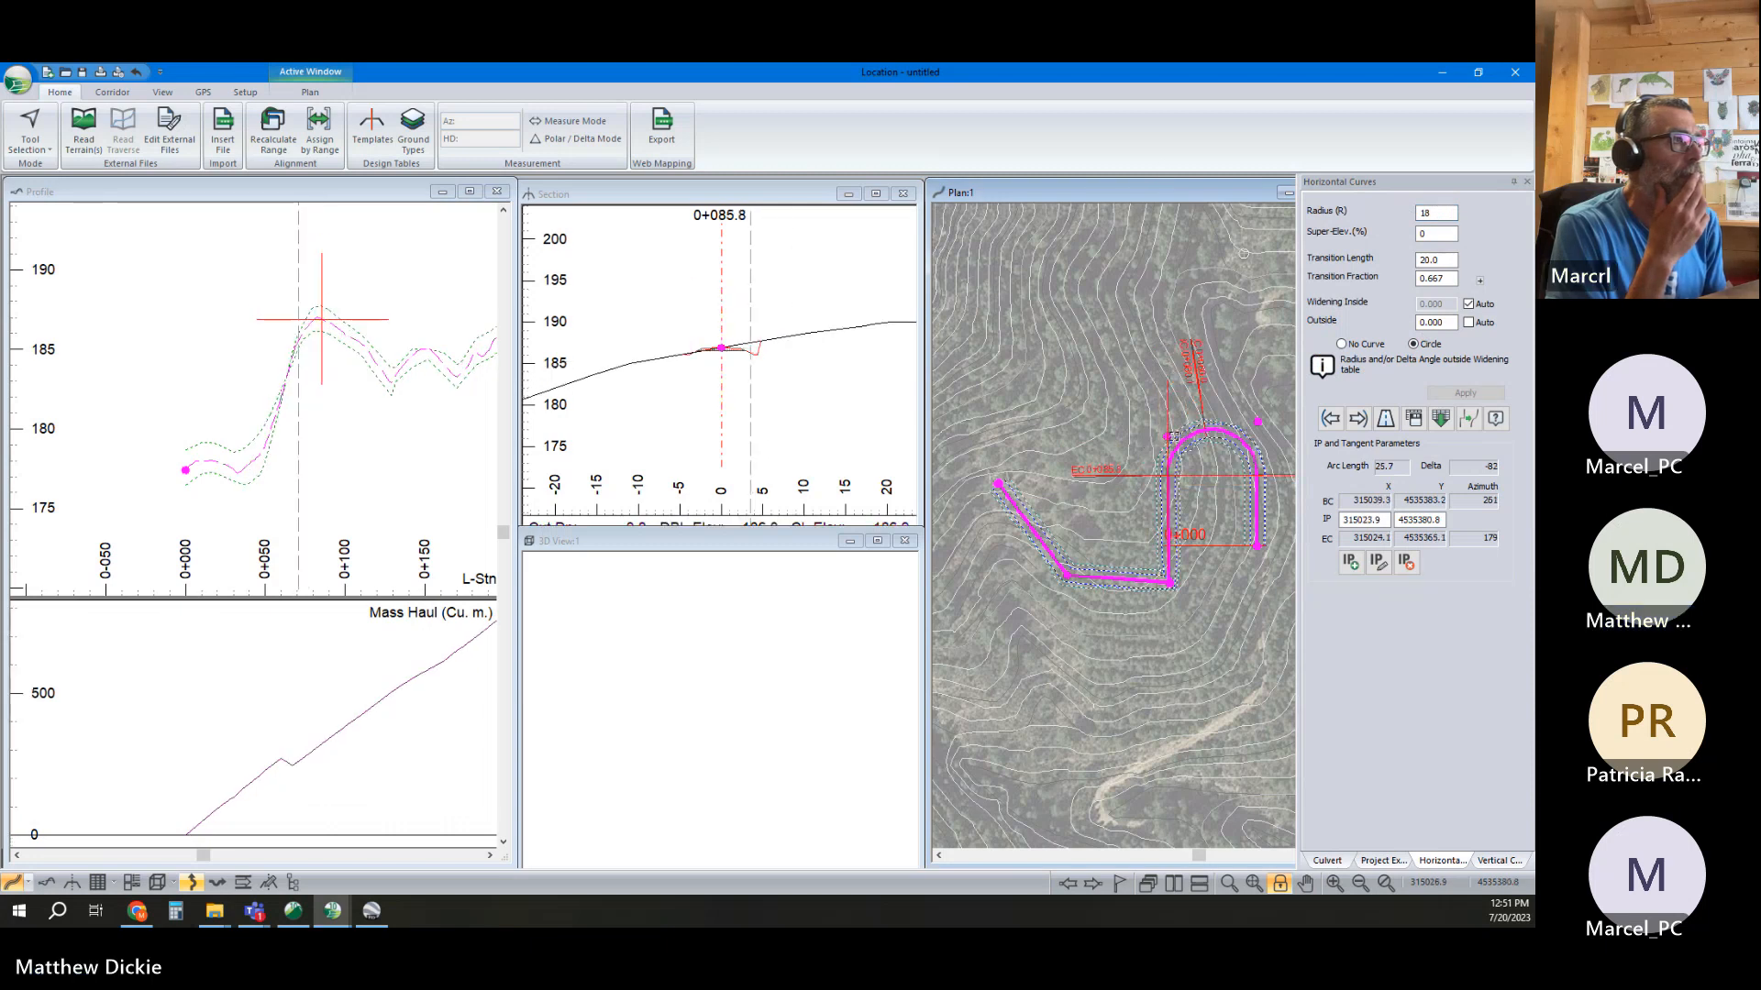
Apply a circular curve of radius 35 at the fourth IP, where the alignment turns west
{"action": "left_click", "coordinate": [1358, 417]}
{"action": "left_click", "coordinate": [1423, 350]}
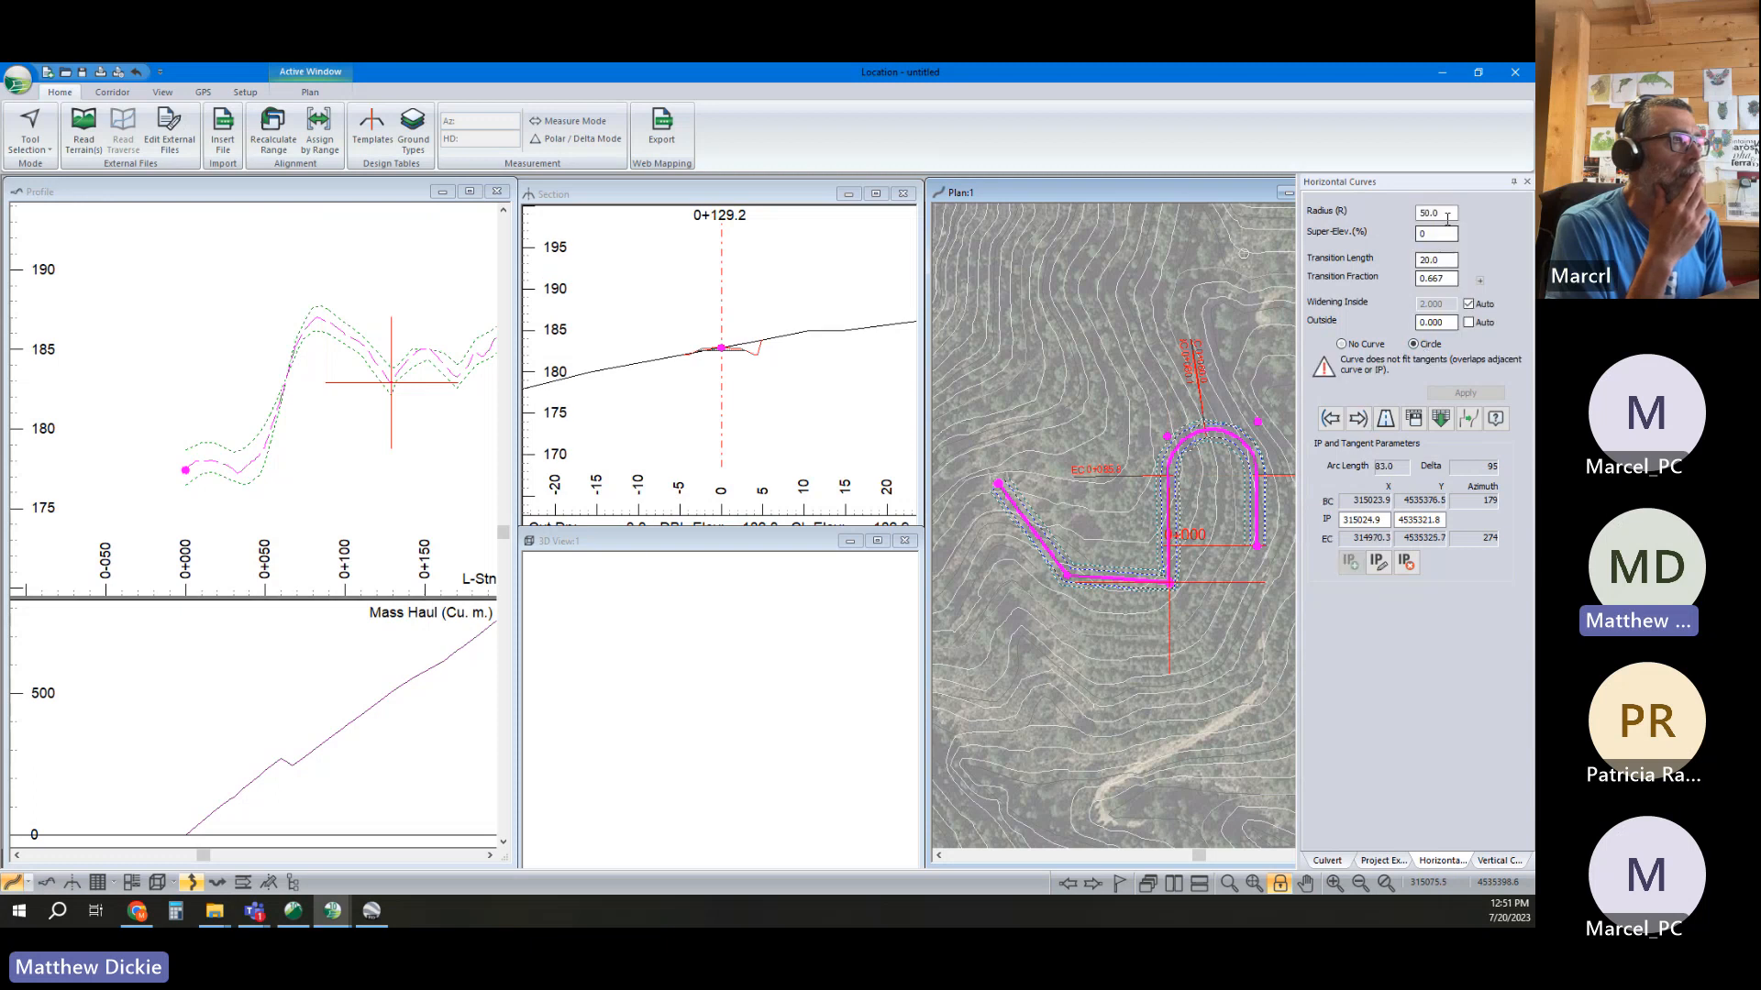
{"action": "type", "text": "35"}
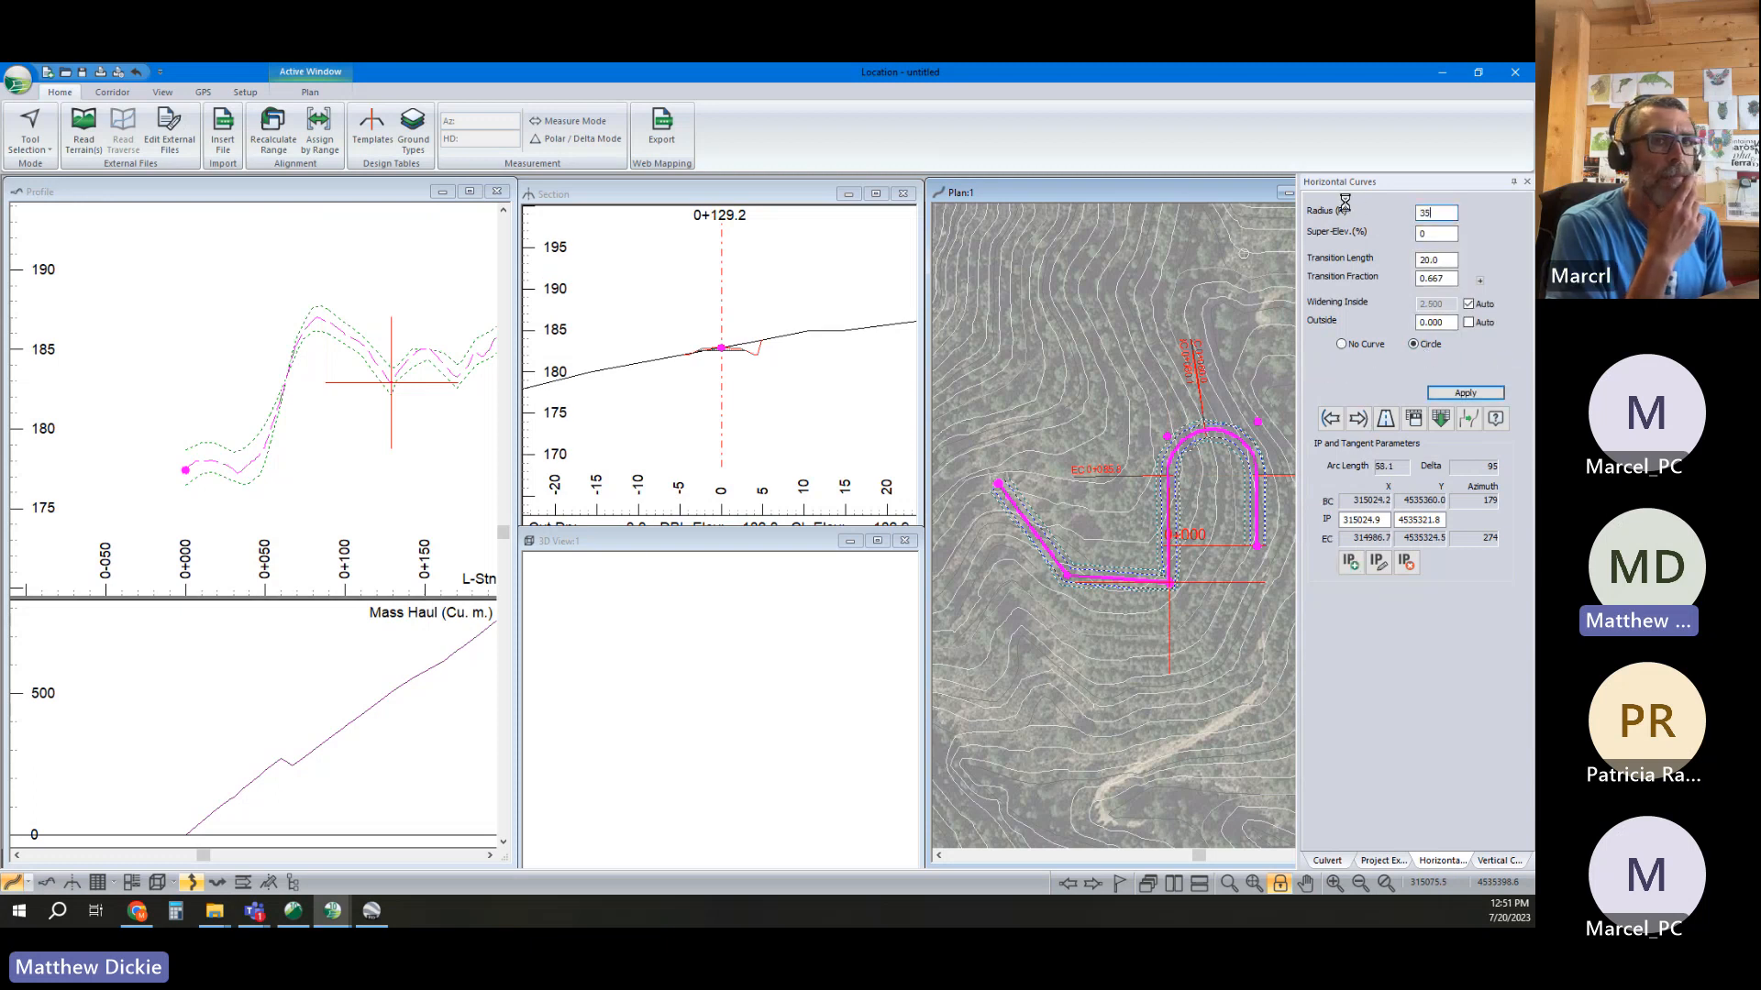
{"action": "key", "text": "Return"}
Move the fifth IP northwest and shift the alignment's end point to the northwest
{"action": "middle_click_drag", "start_coordinate": [1194, 552], "coordinate": [1189, 588]}
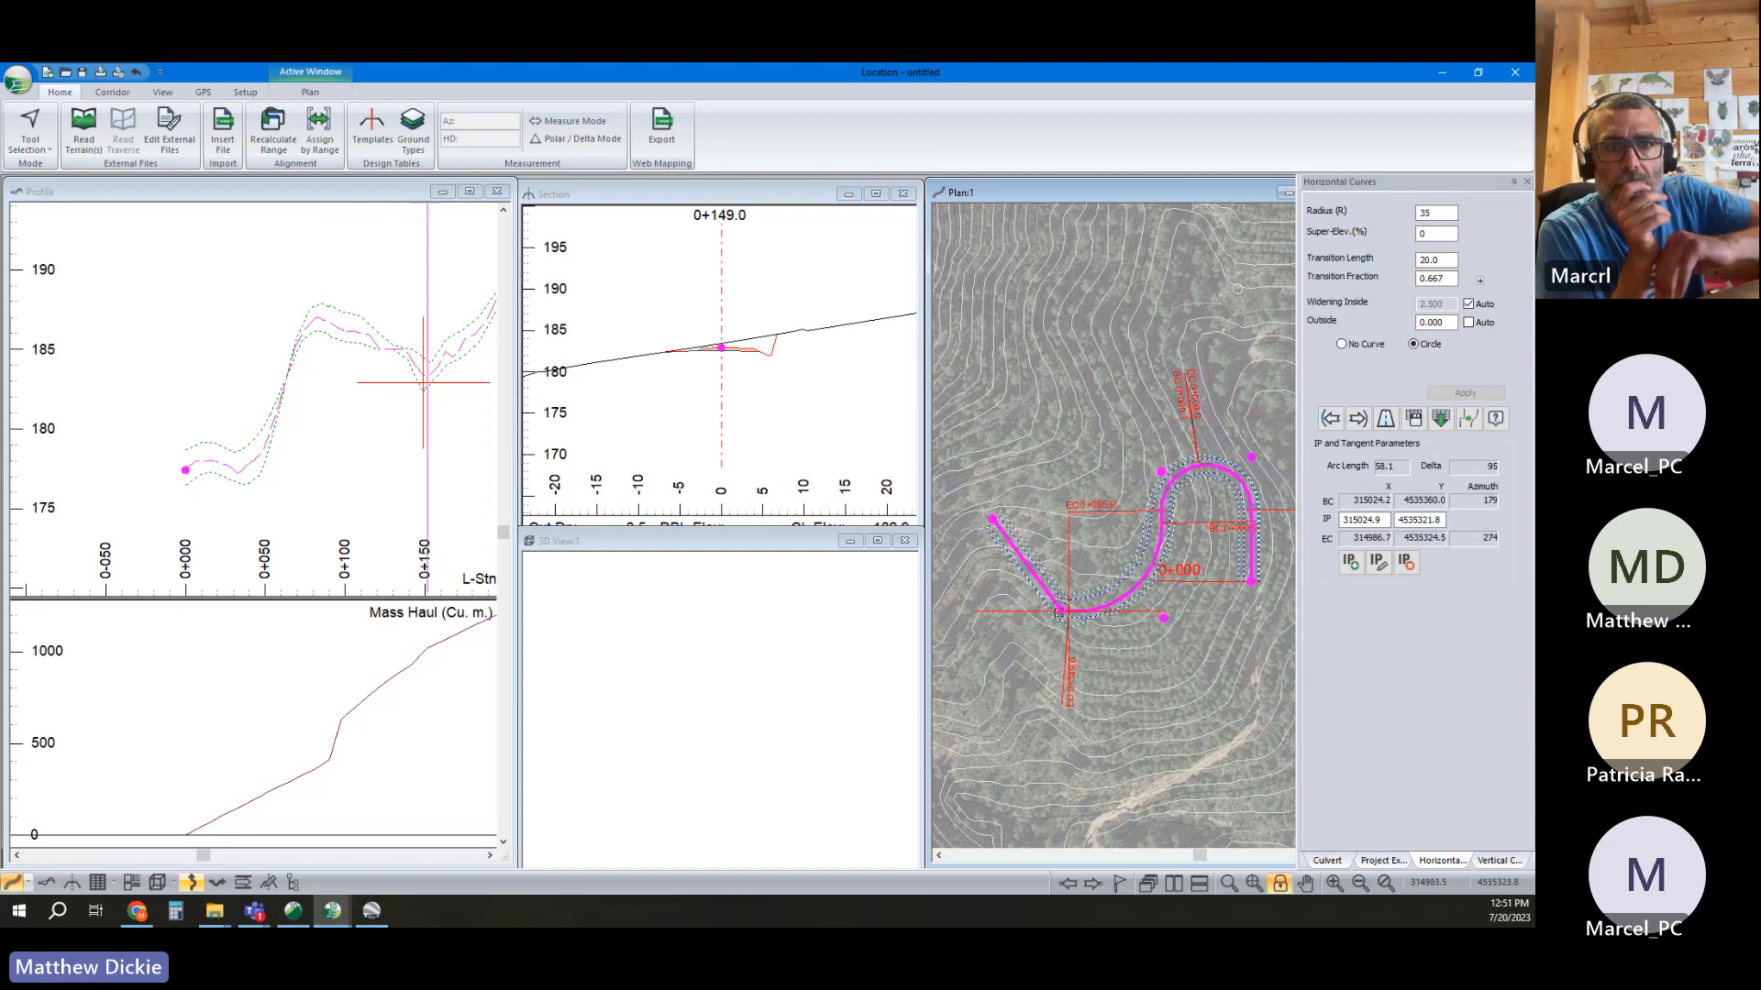
{"action": "left_click_drag", "start_coordinate": [1062, 612], "coordinate": [1000, 586]}
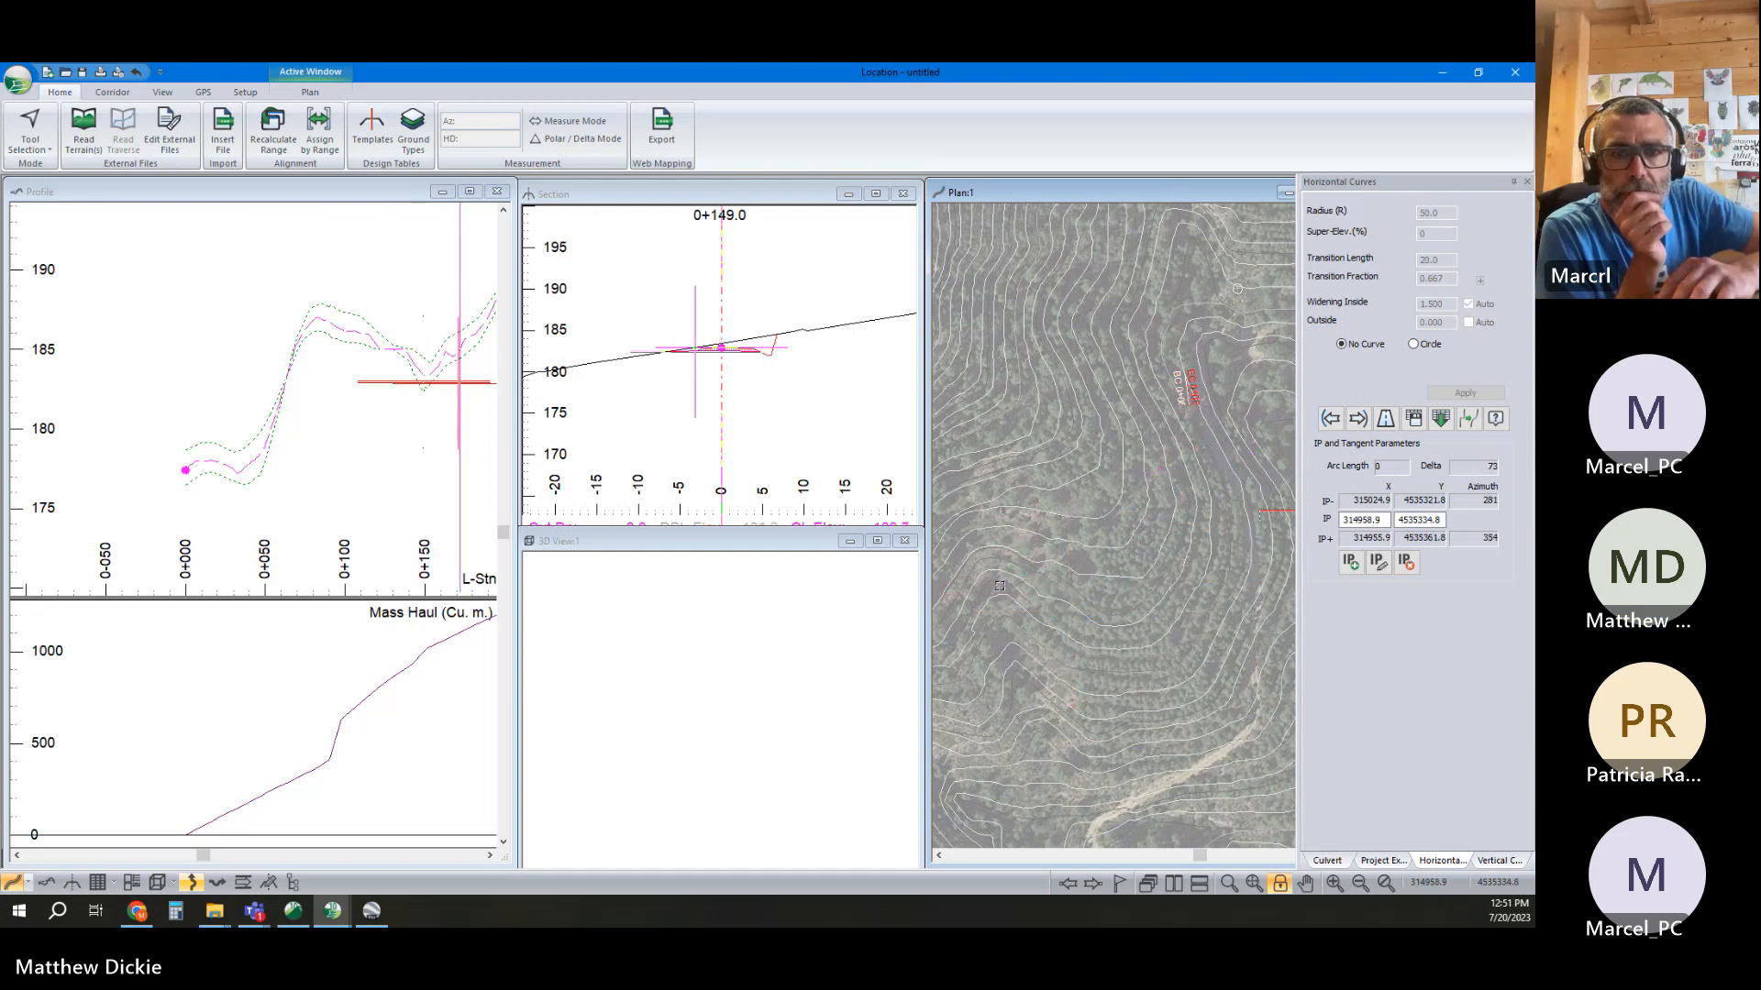
{"action": "middle_click_drag", "start_coordinate": [978, 521], "coordinate": [1062, 559]}
{"action": "left_click_drag", "start_coordinate": [1079, 557], "coordinate": [1054, 527]}
Apply a circular curve of radius 35 at the fifth IP, just before the alignment's end
{"action": "left_click", "coordinate": [1331, 419]}
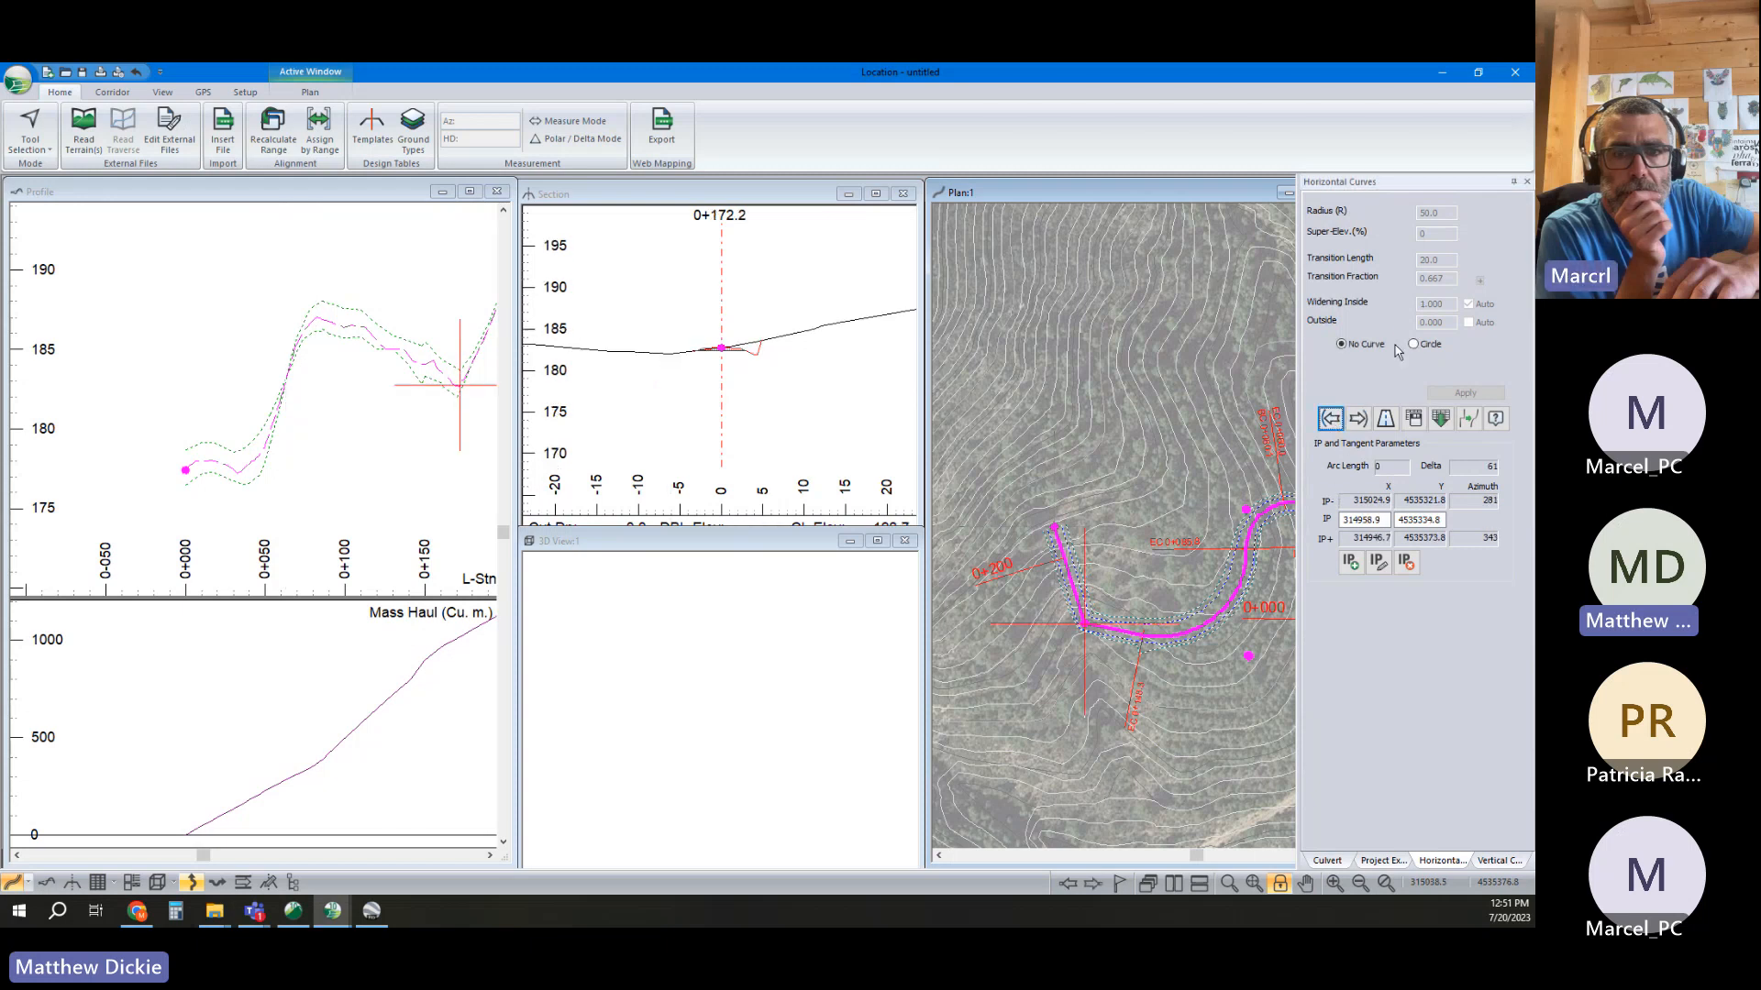
{"action": "left_click", "coordinate": [1412, 345]}
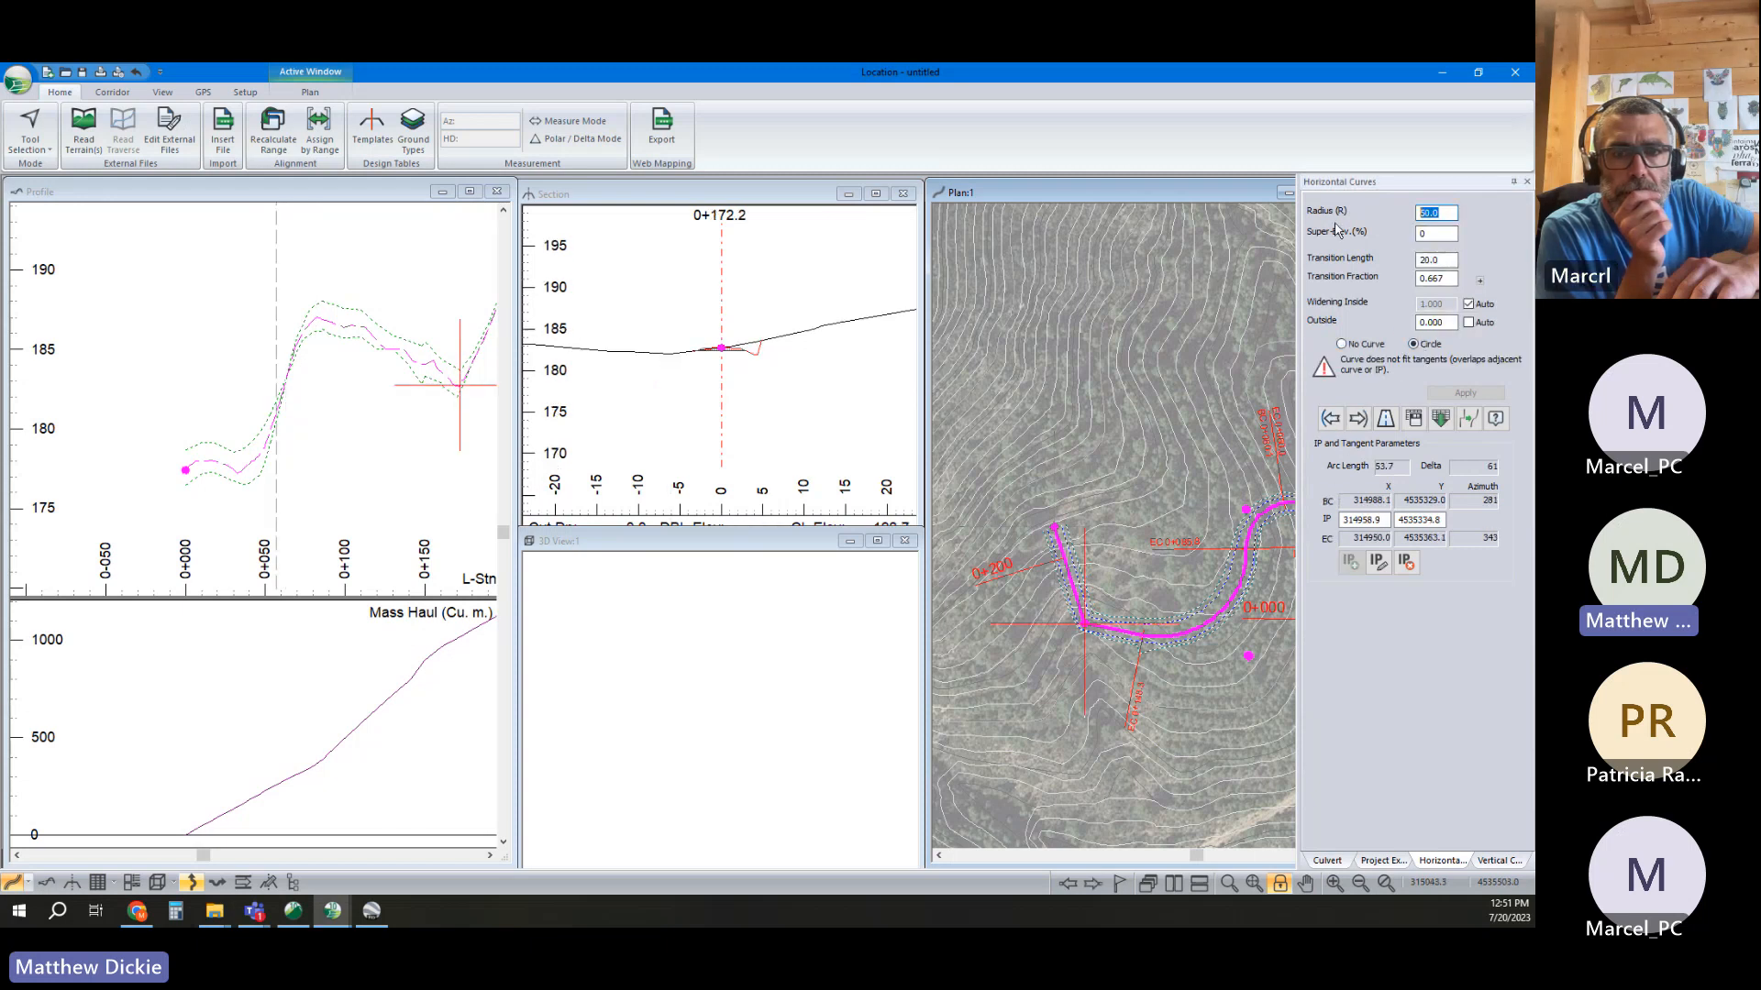
{"action": "type", "text": "35"}
{"action": "key", "text": "Return"}
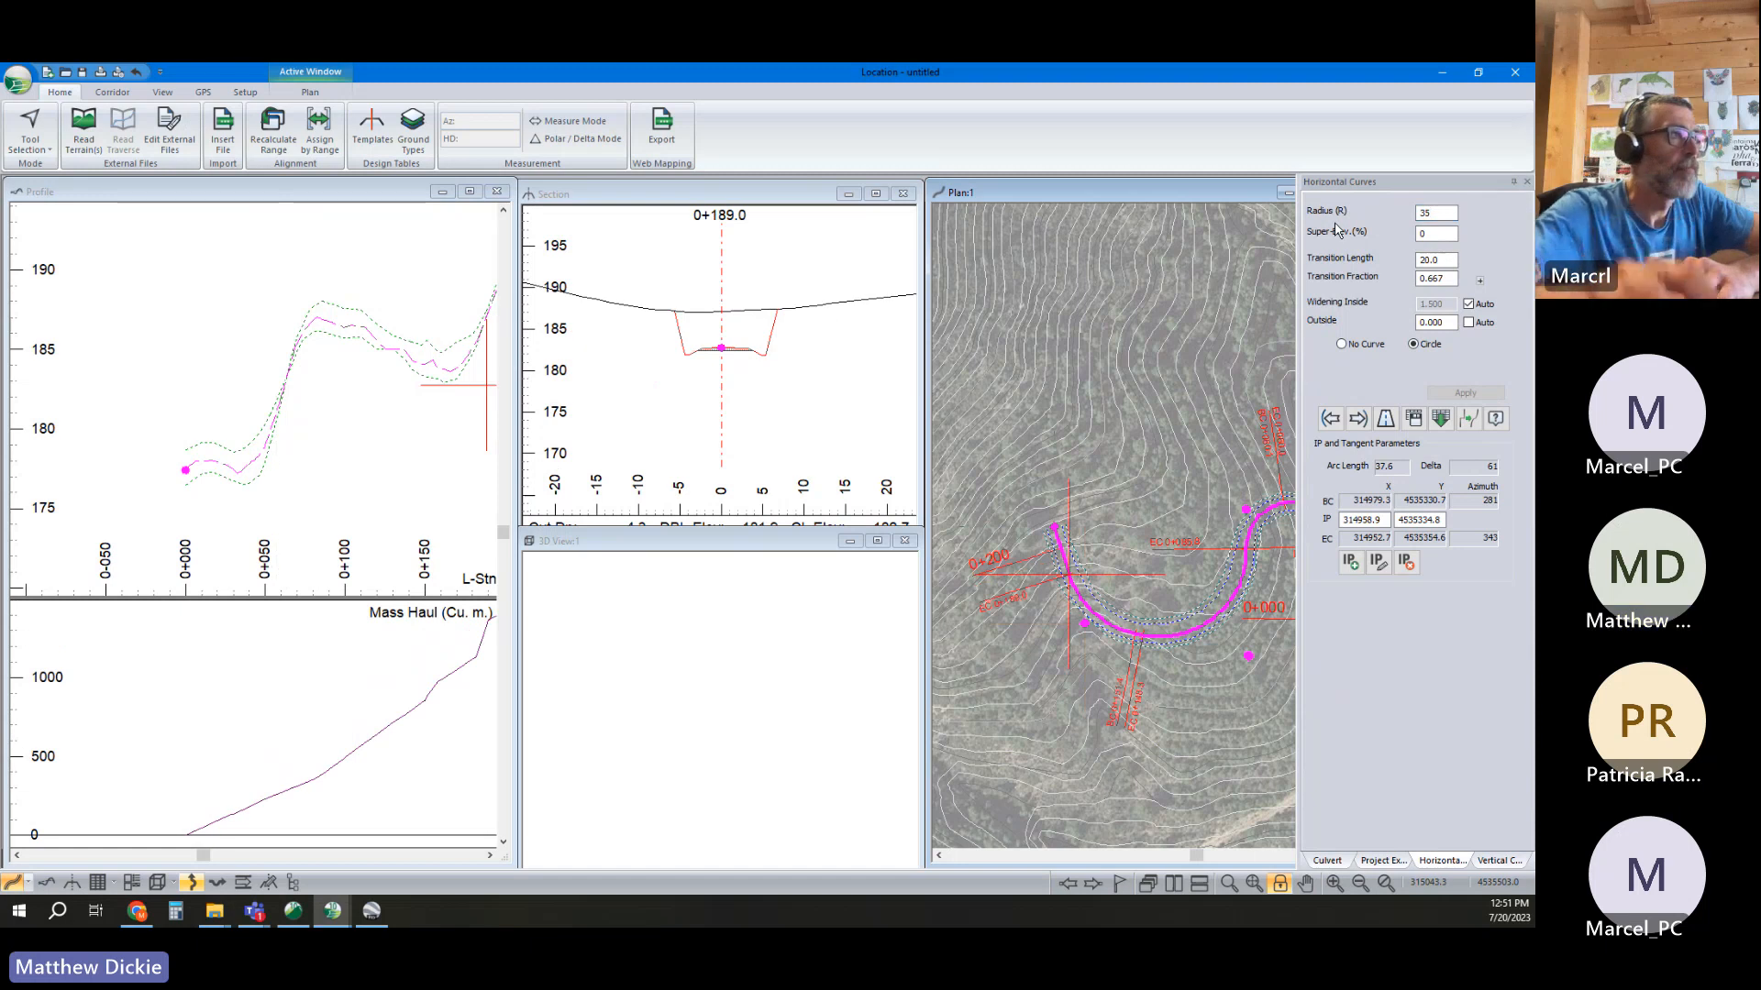
Bring the road terrain into the 3D view and display topo.terx as shaded triangles with its features hidden
{"action": "left_click", "coordinate": [349, 385]}
{"action": "scroll", "coordinate": [350, 385], "scroll_direction": "down", "scroll_amount": 1}
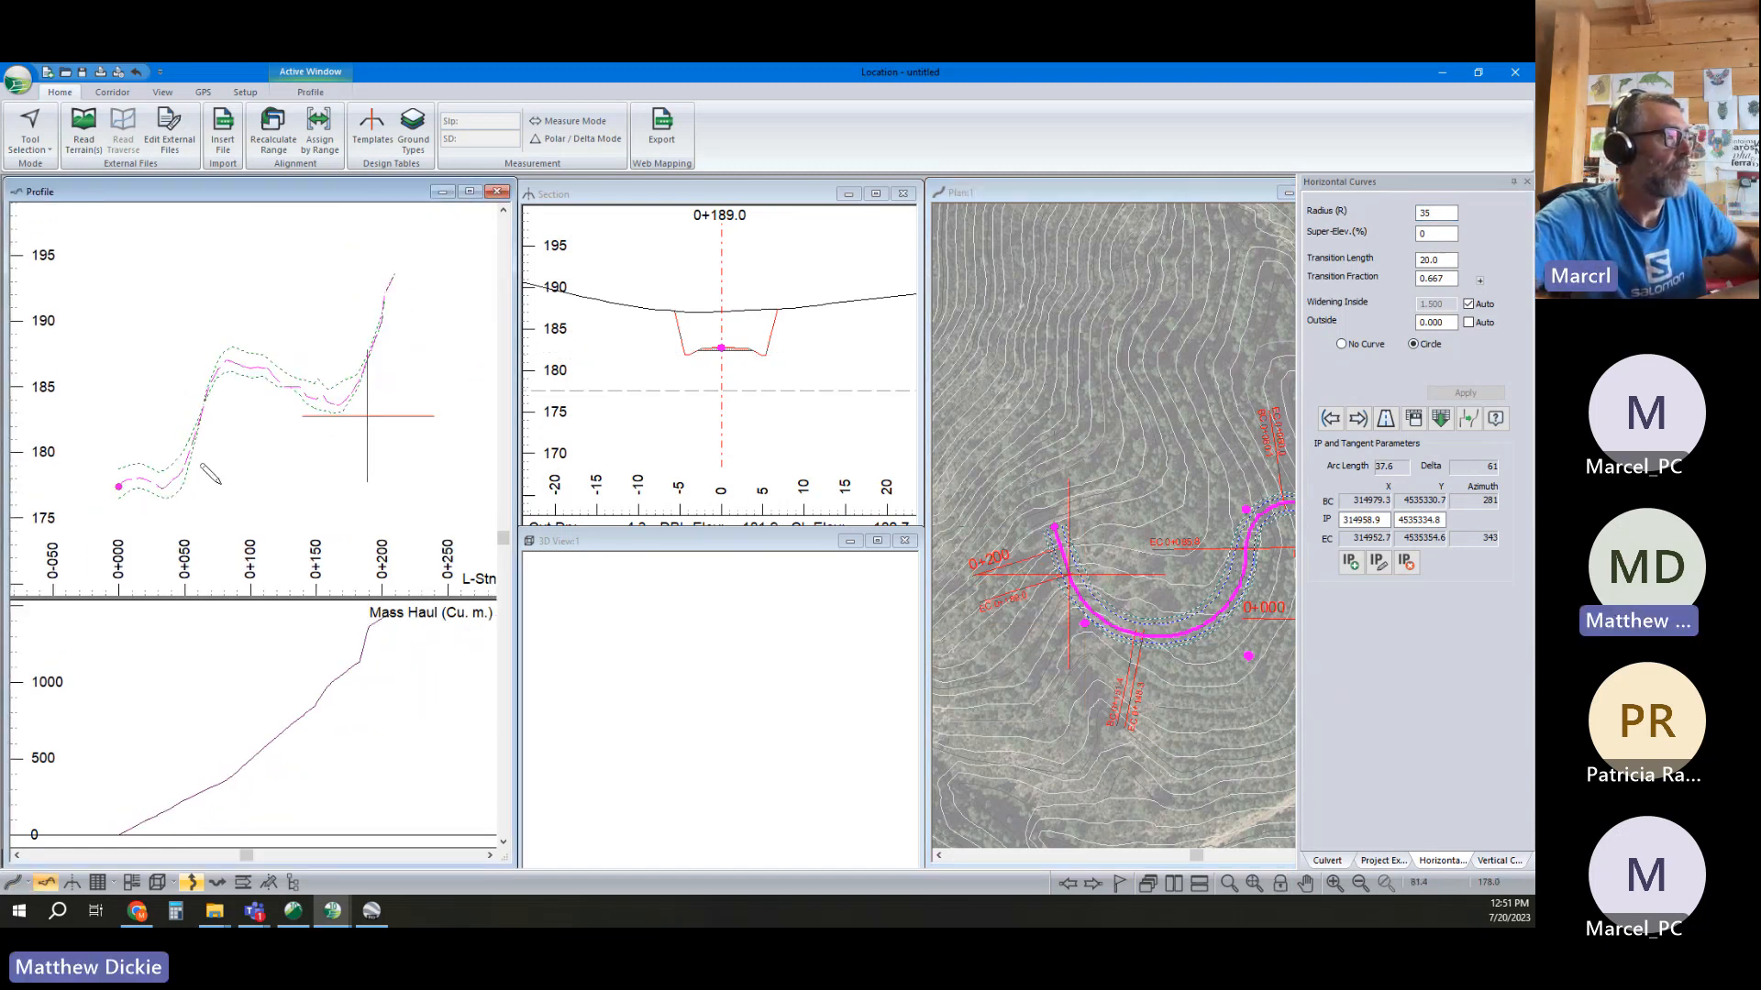
{"action": "left_click", "coordinate": [622, 550]}
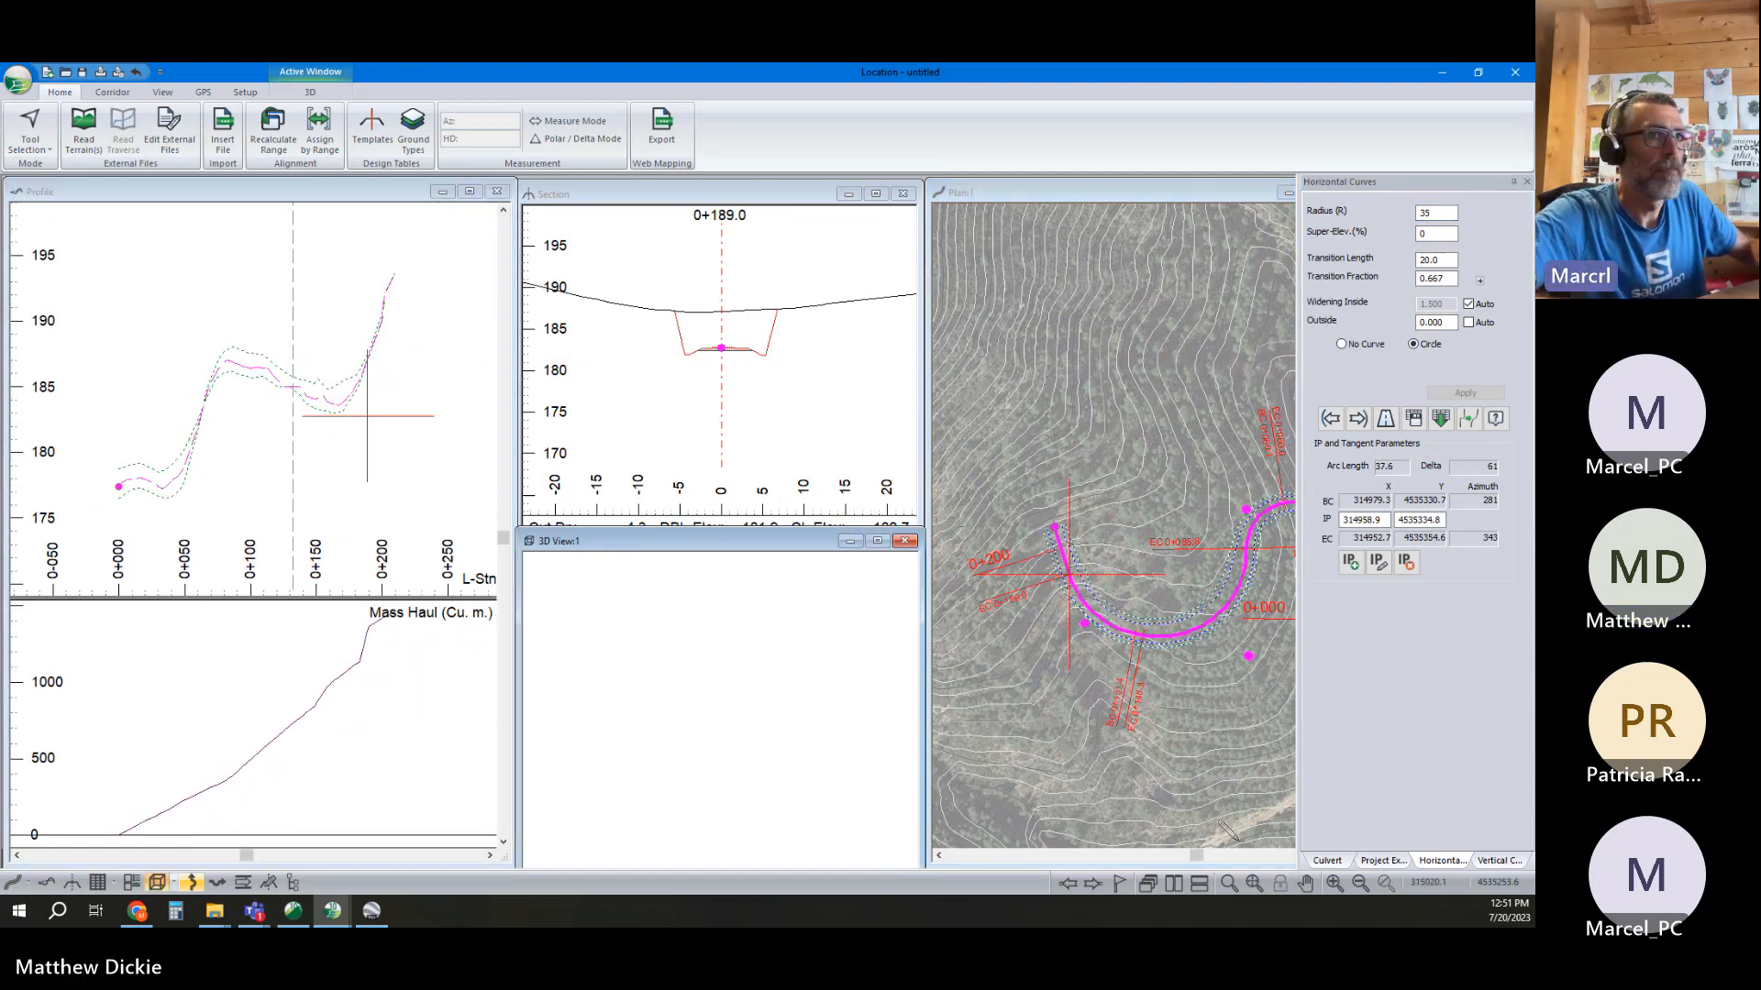
{"action": "left_click", "coordinate": [1254, 884]}
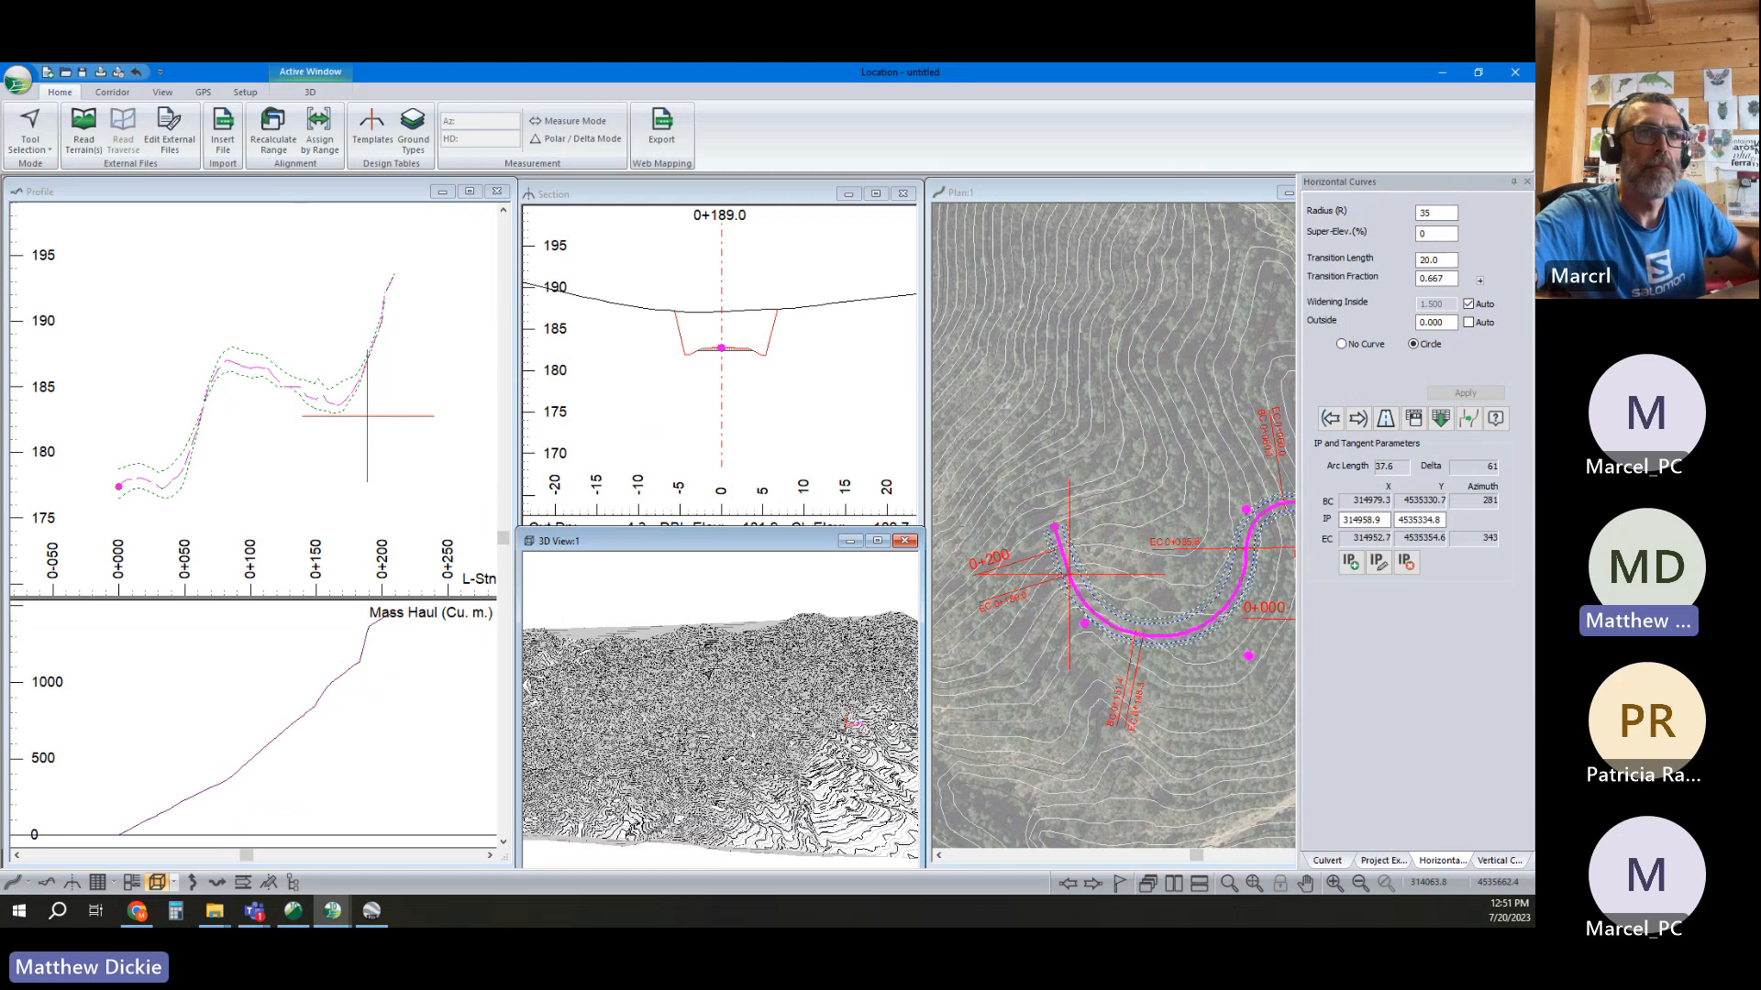
{"action": "right_click", "coordinate": [712, 663]}
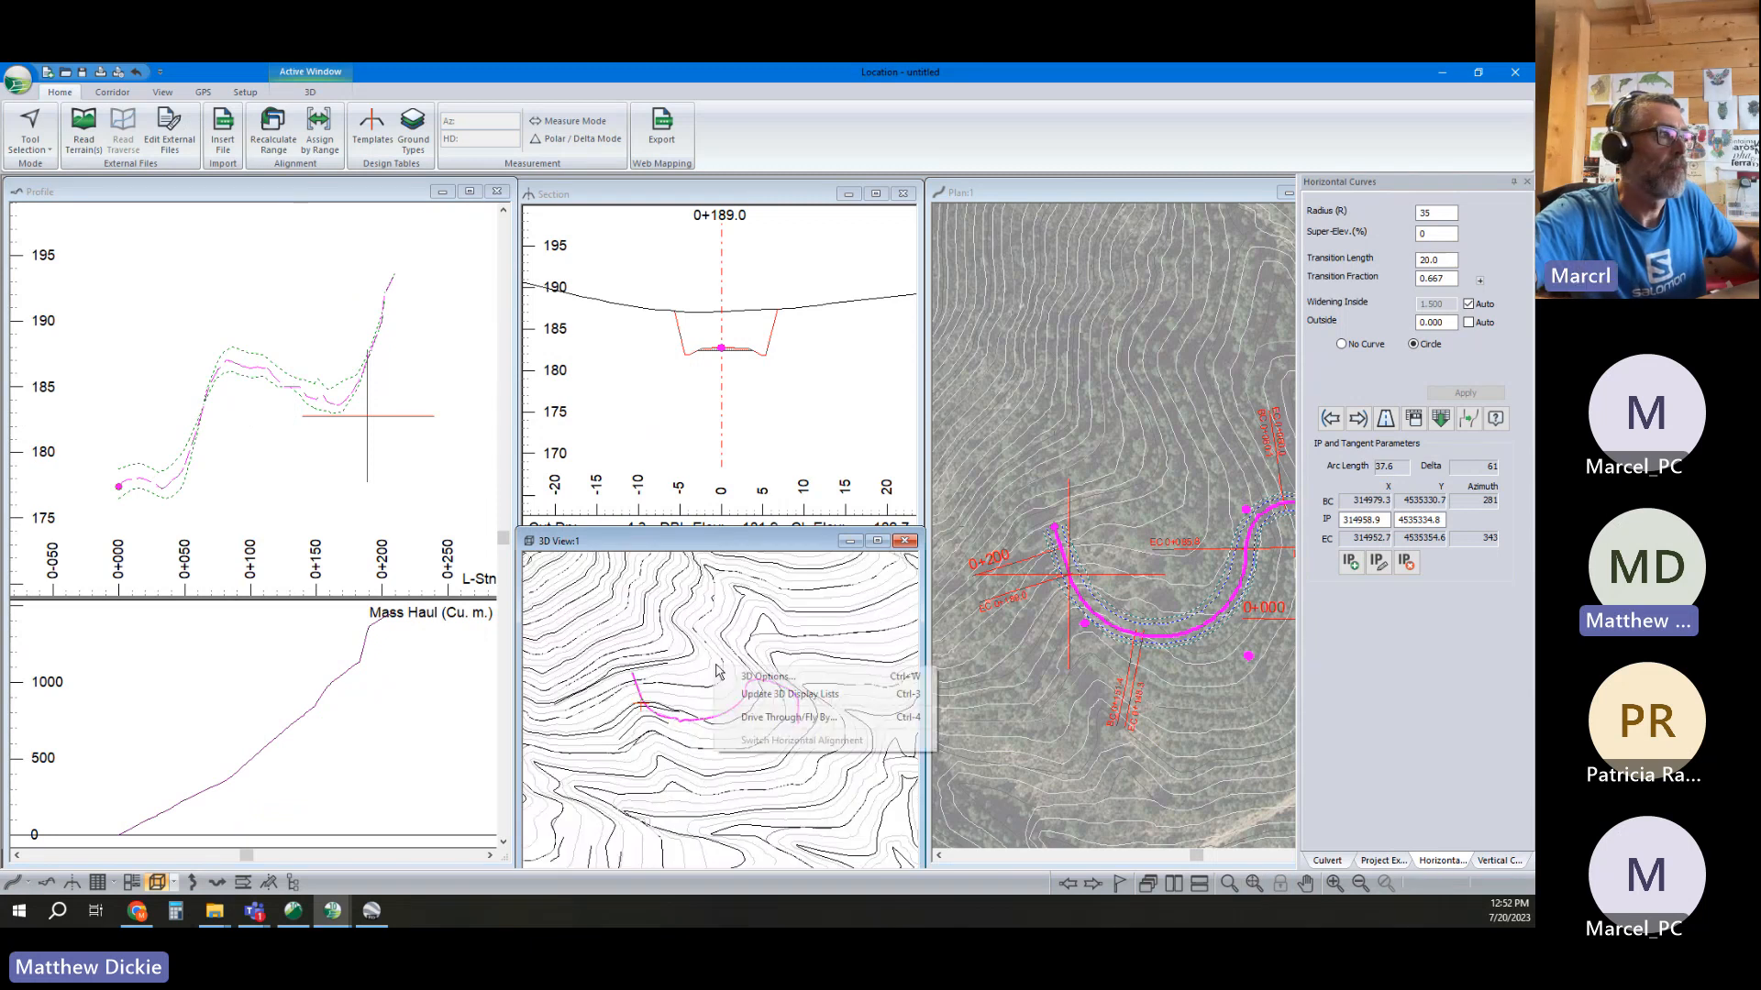
{"action": "left_click", "coordinate": [775, 676]}
{"action": "left_click", "coordinate": [605, 379]}
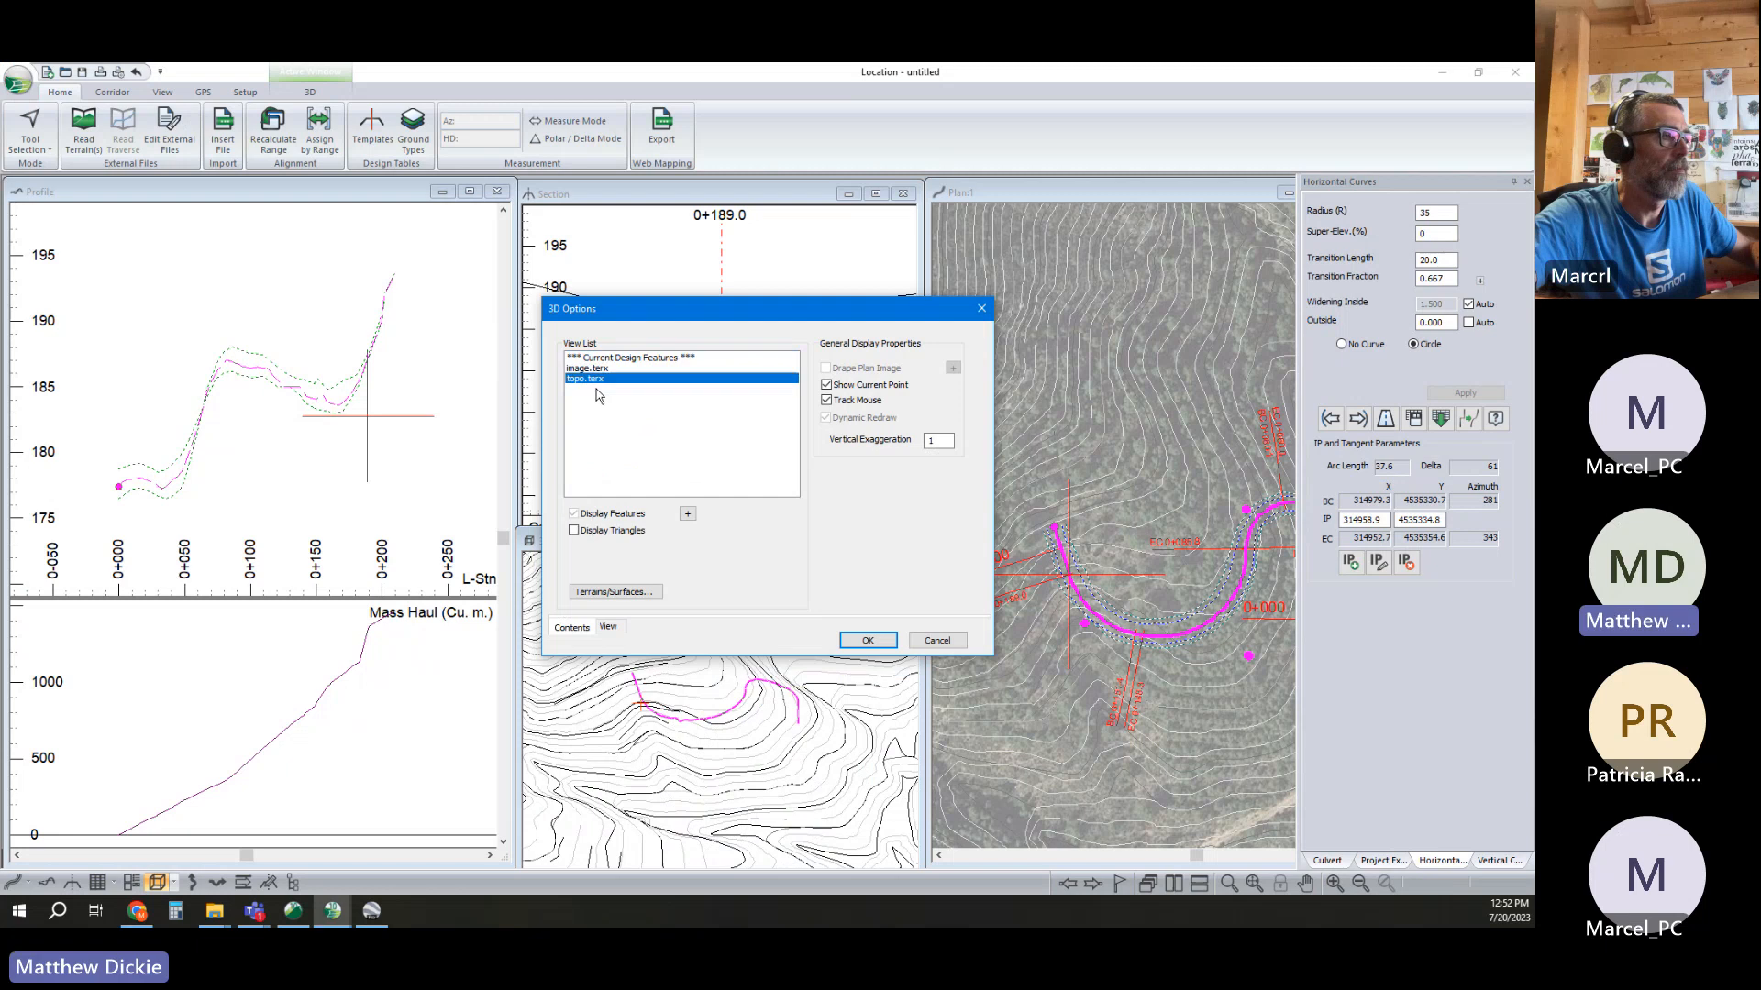
{"action": "left_click", "coordinate": [574, 532]}
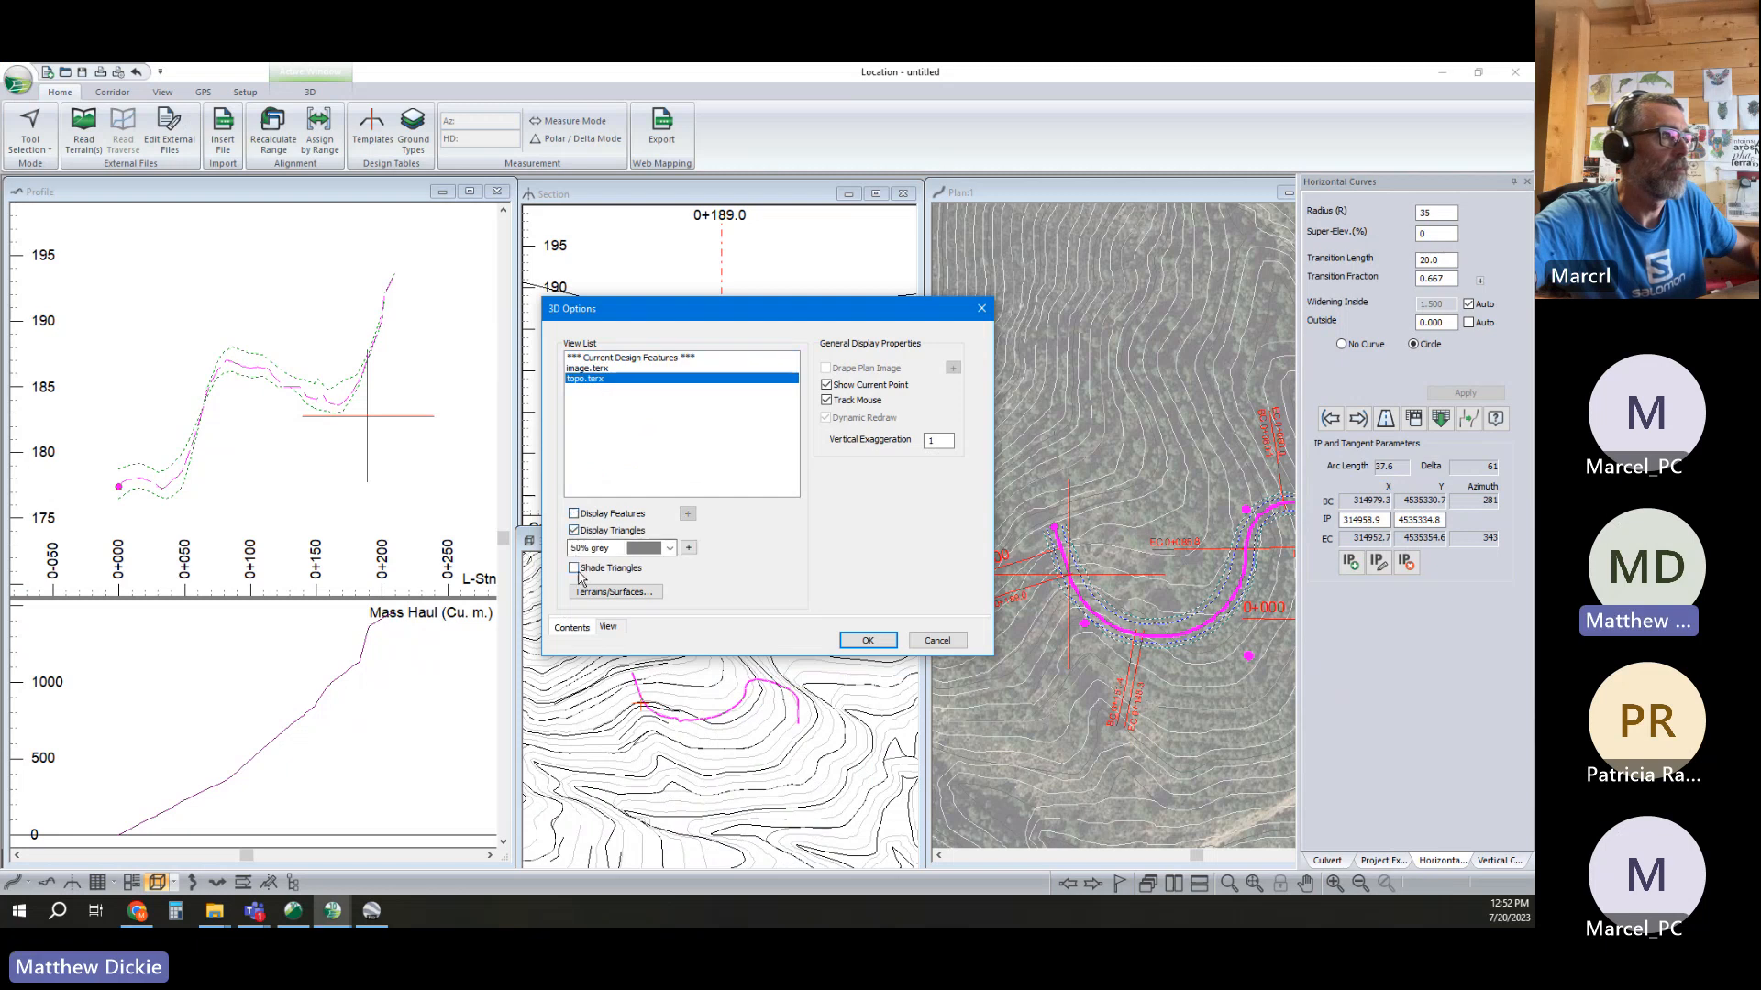
Add the H-align1 Final Merged Surface as a corridor reference surface coloured (128,255,255)
{"action": "left_click", "coordinate": [613, 591]}
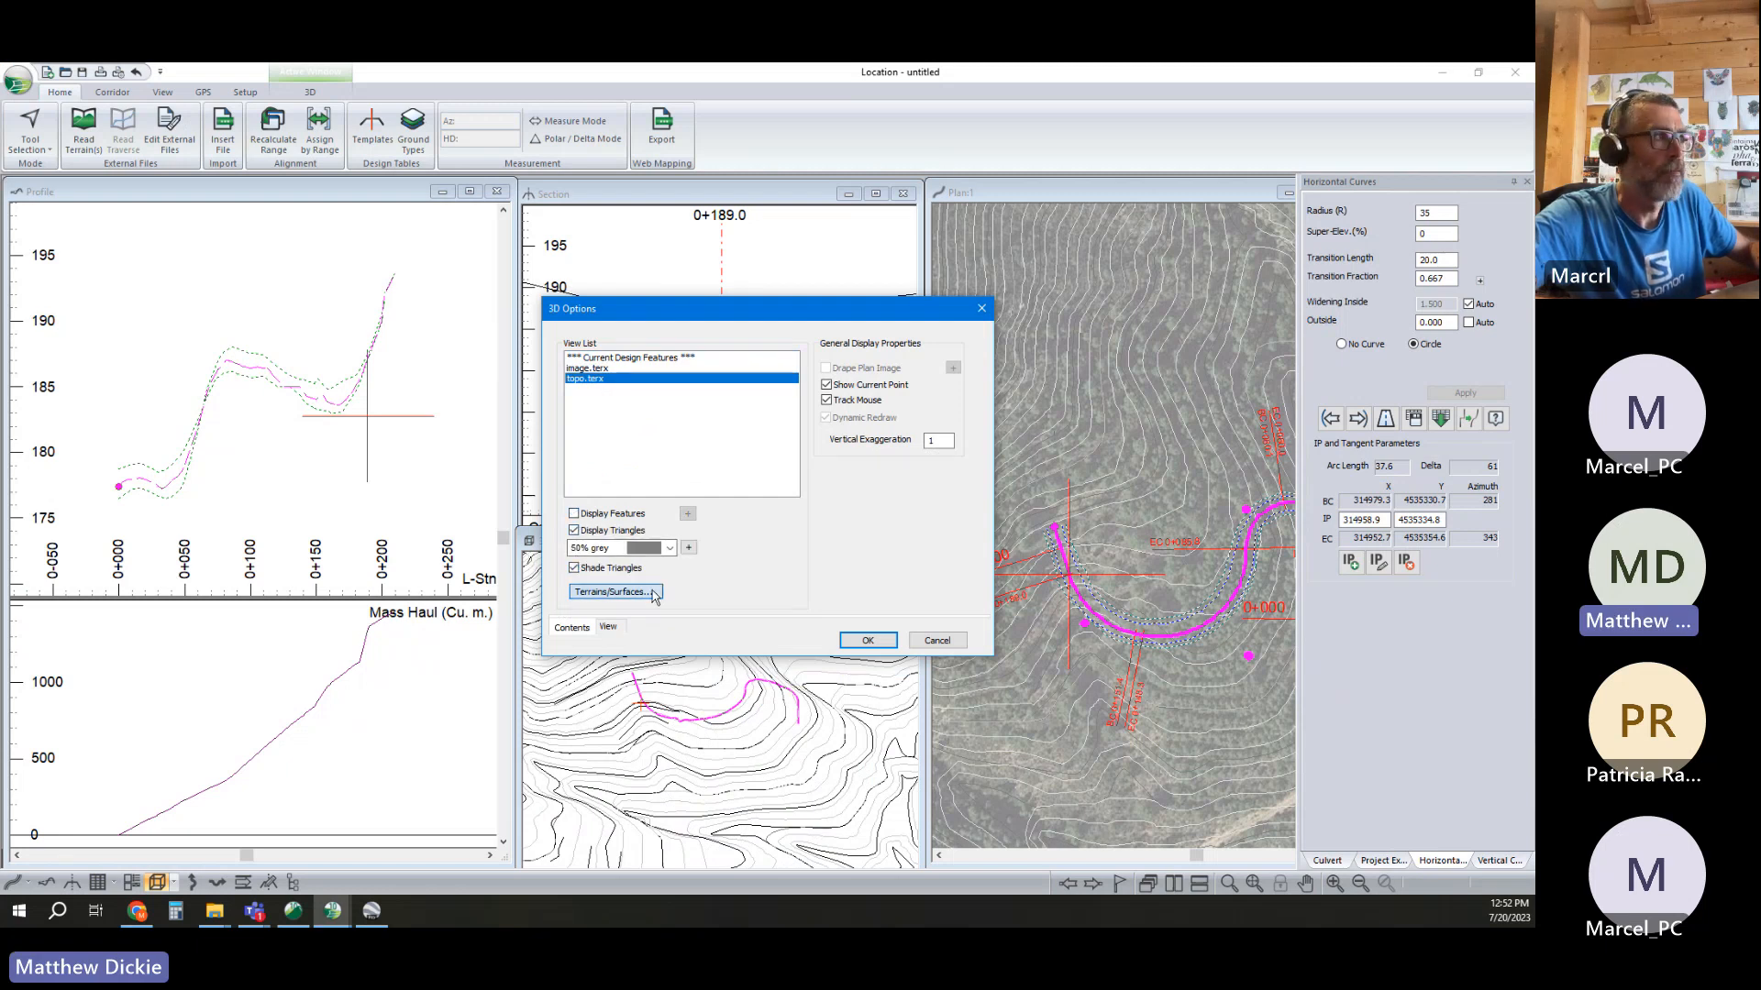
{"action": "left_click", "coordinate": [939, 357]}
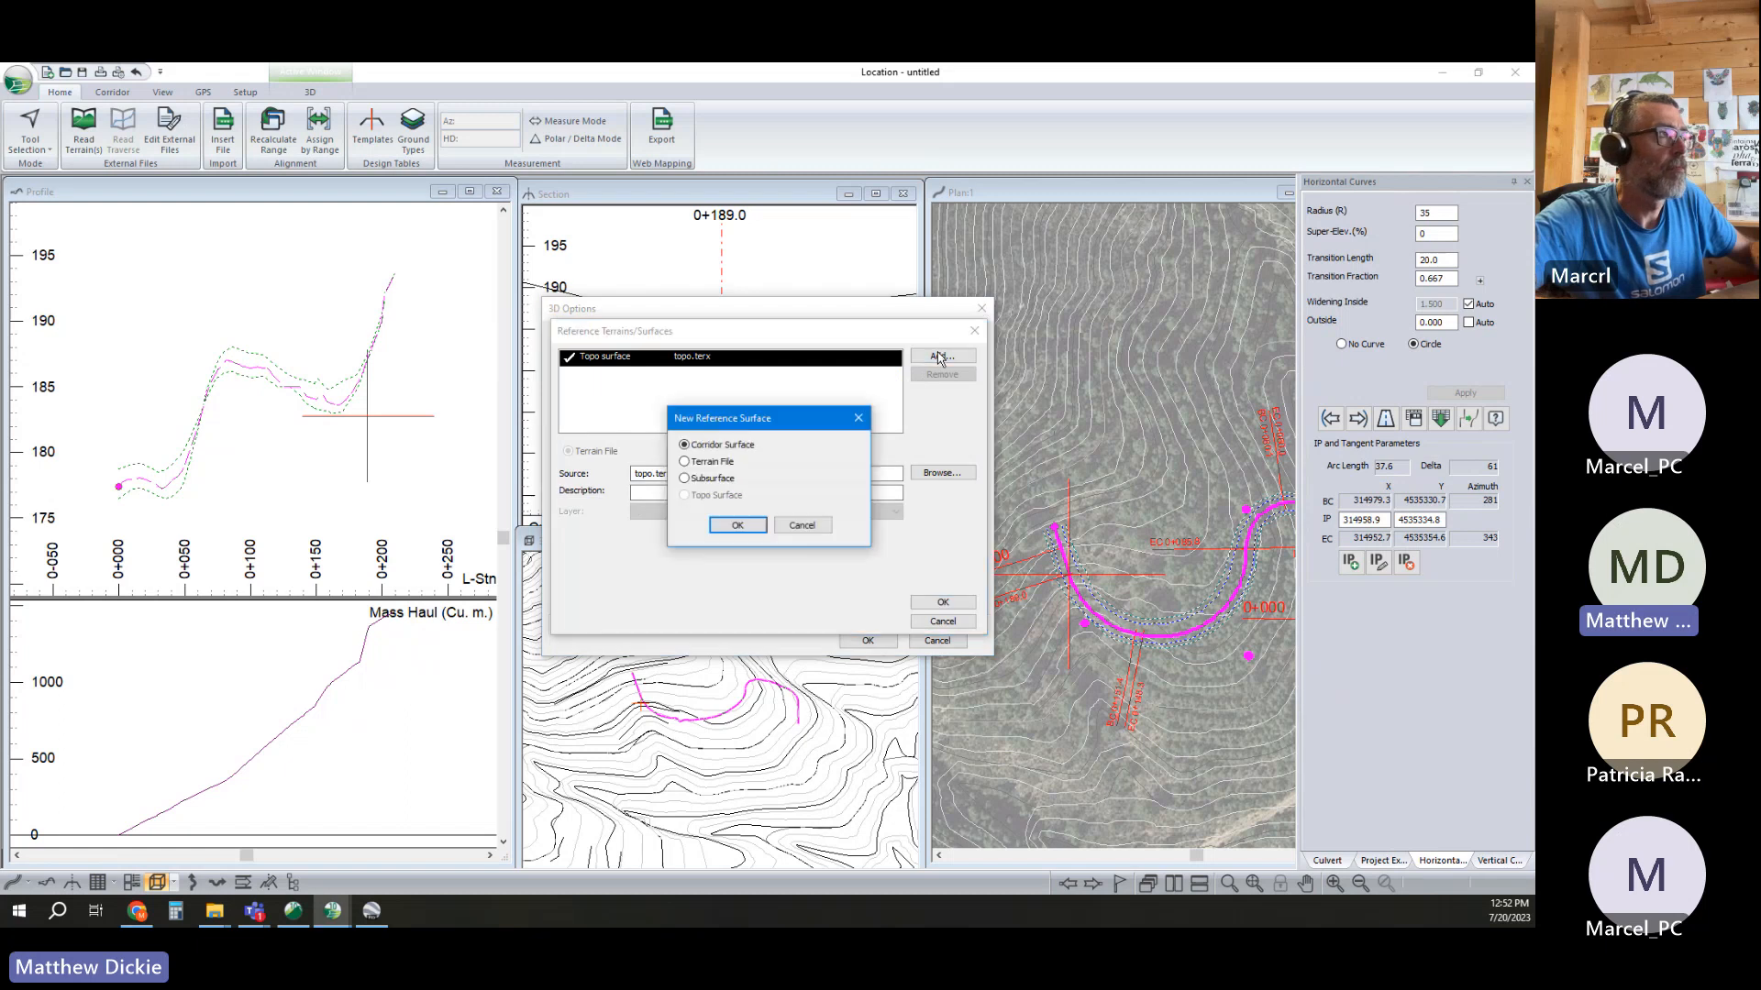
{"action": "left_click", "coordinate": [745, 527]}
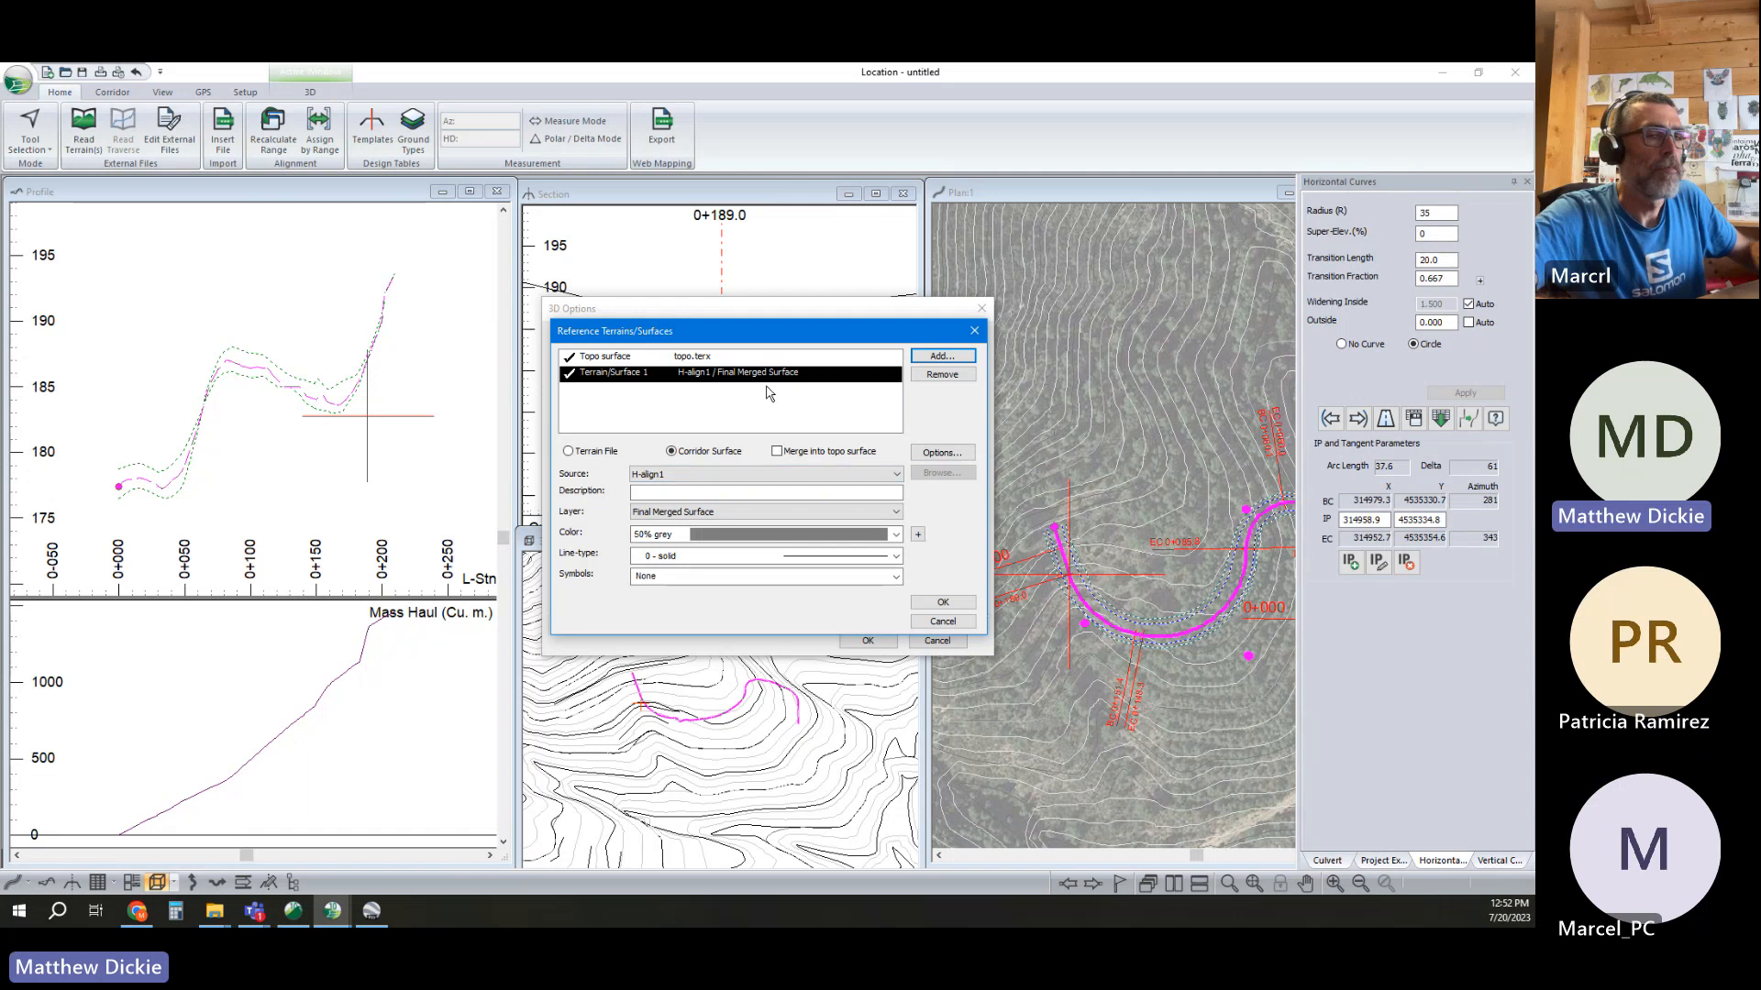
{"action": "left_click", "coordinate": [729, 535]}
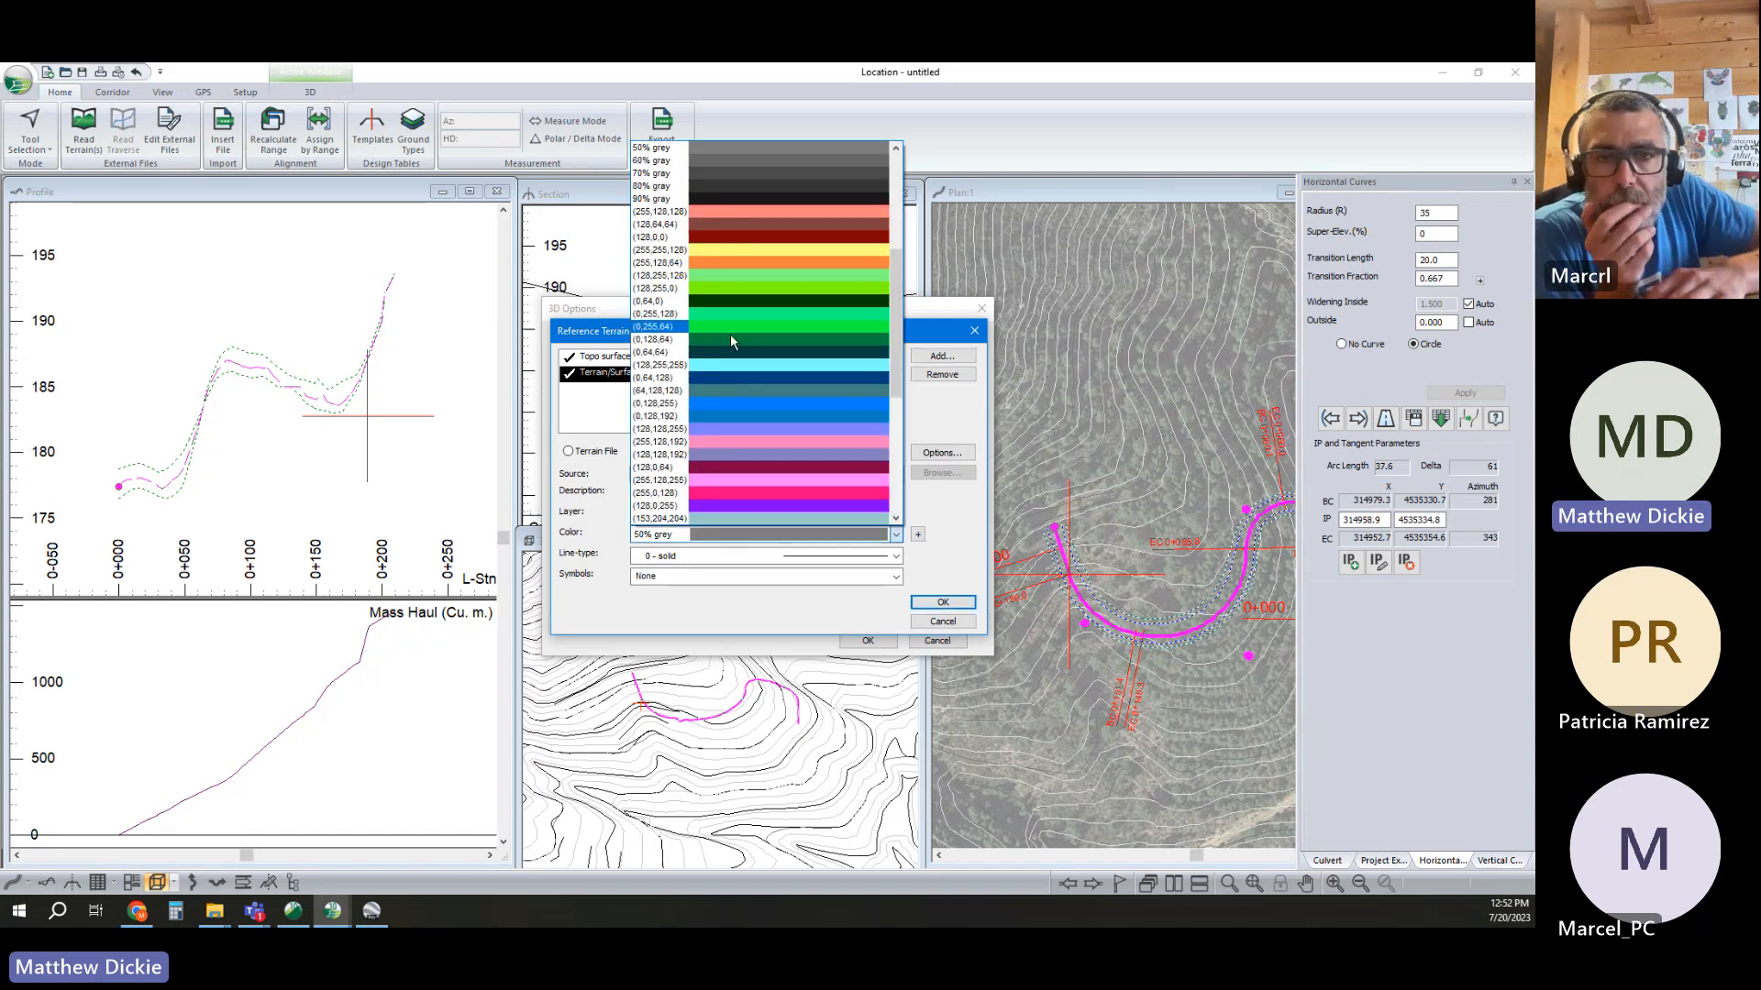
{"action": "left_click", "coordinate": [732, 364]}
{"action": "left_click", "coordinate": [942, 604]}
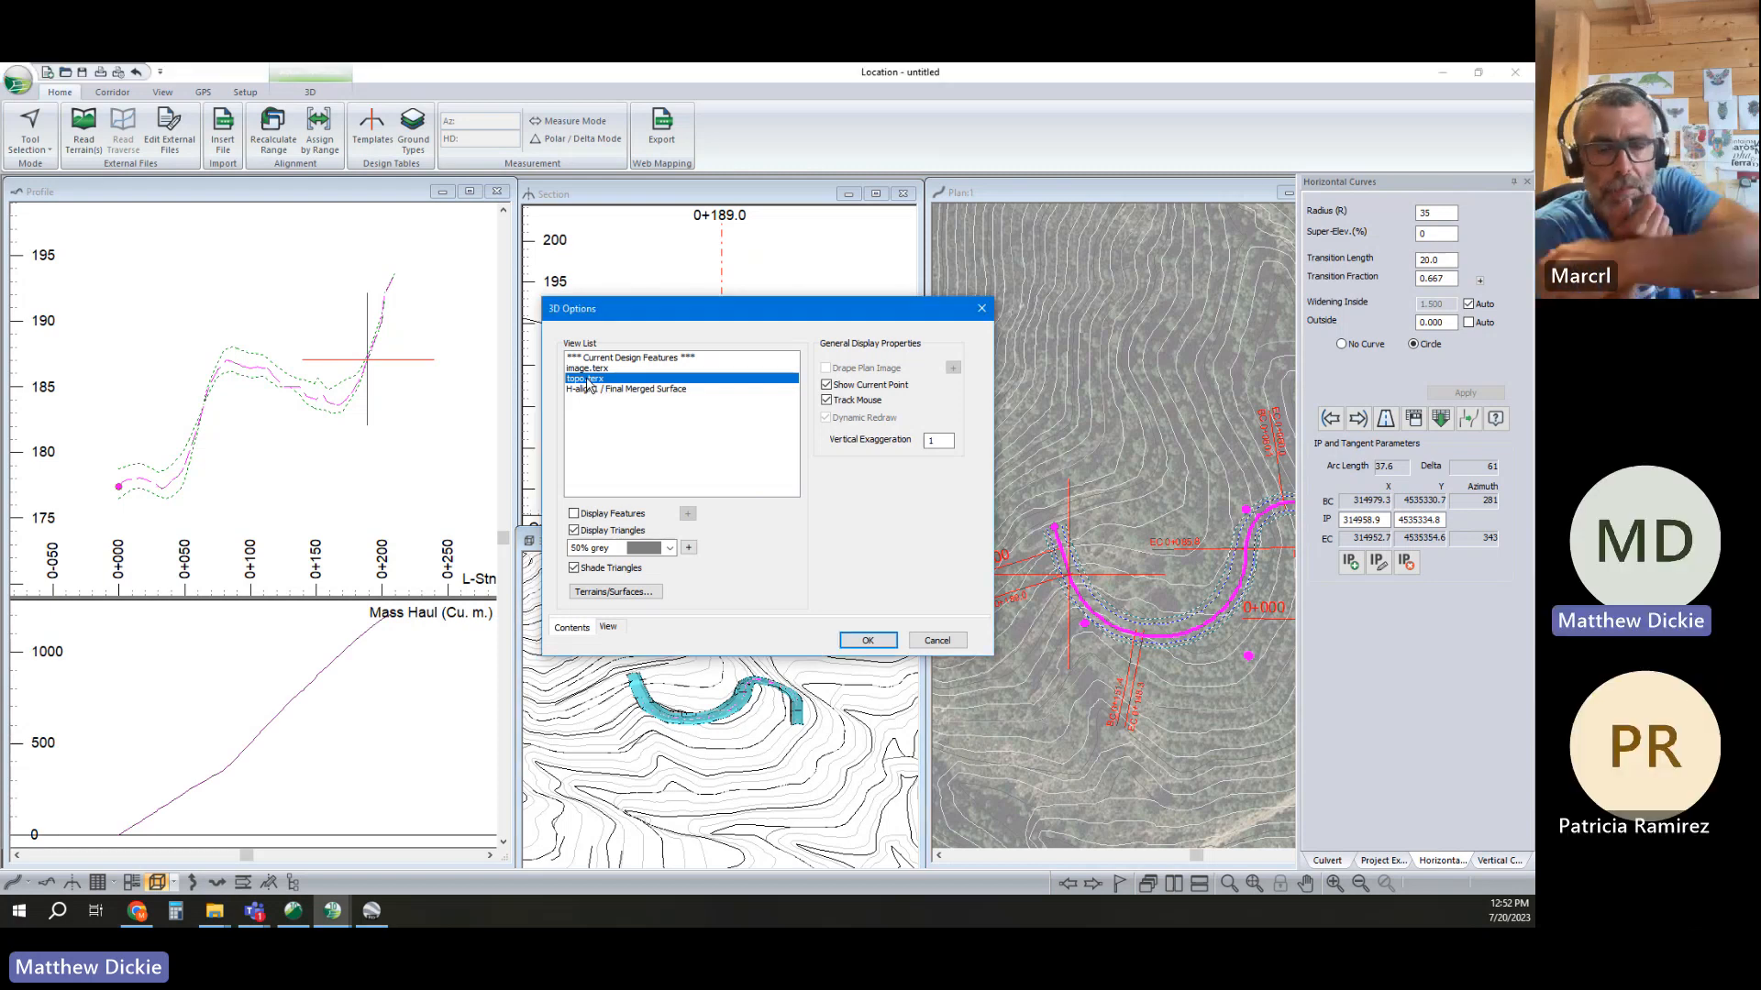
Set the alpha channel of the topo.terx triangle colour to 200 and apply the 3D options
{"action": "left_click", "coordinate": [688, 548]}
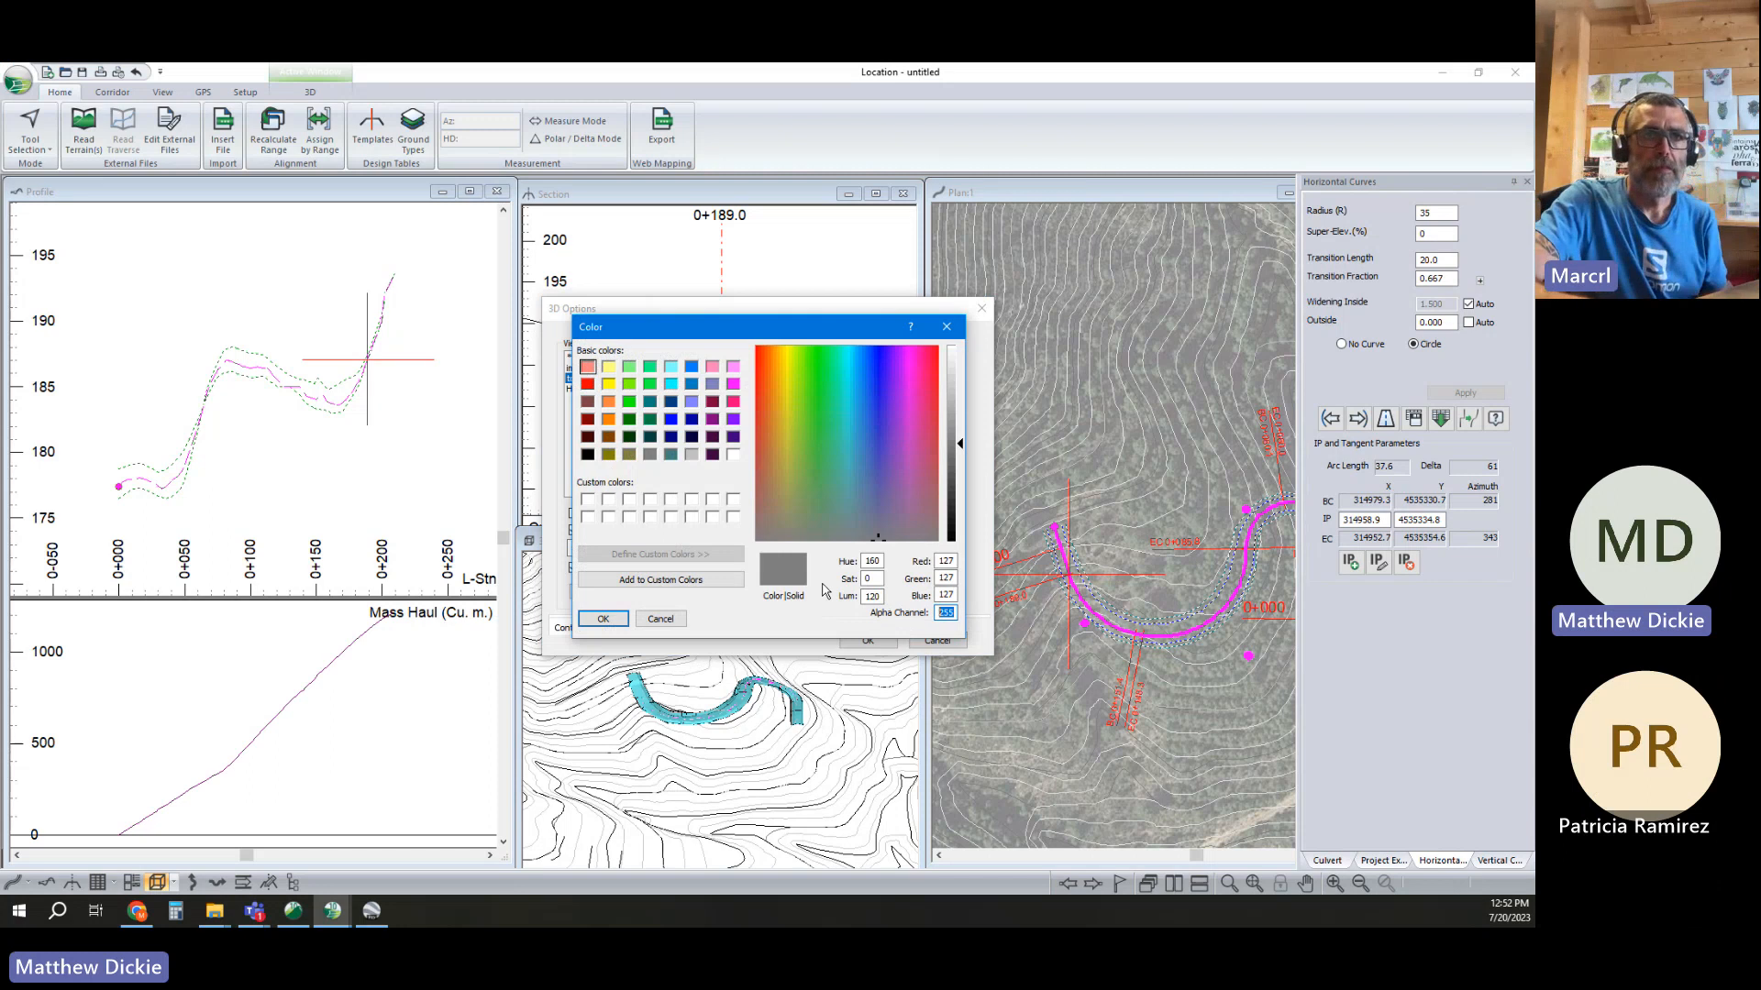
{"action": "type", "text": "200"}
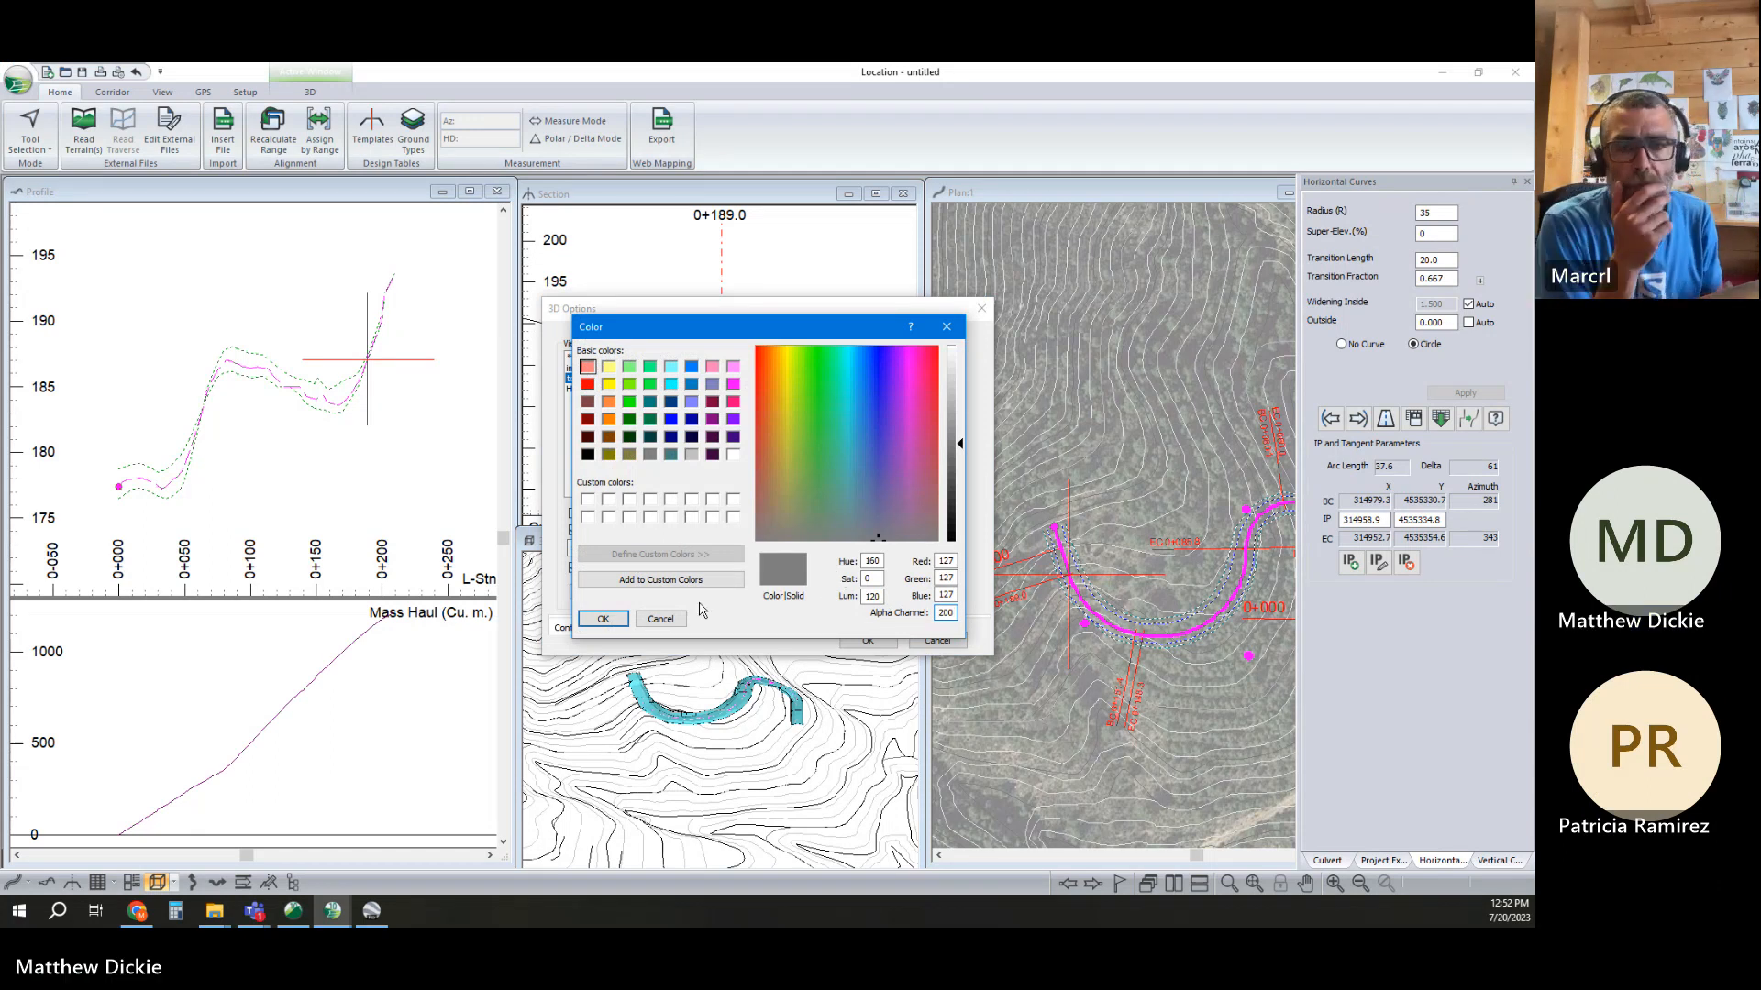
{"action": "left_click", "coordinate": [603, 619]}
{"action": "left_click", "coordinate": [868, 641]}
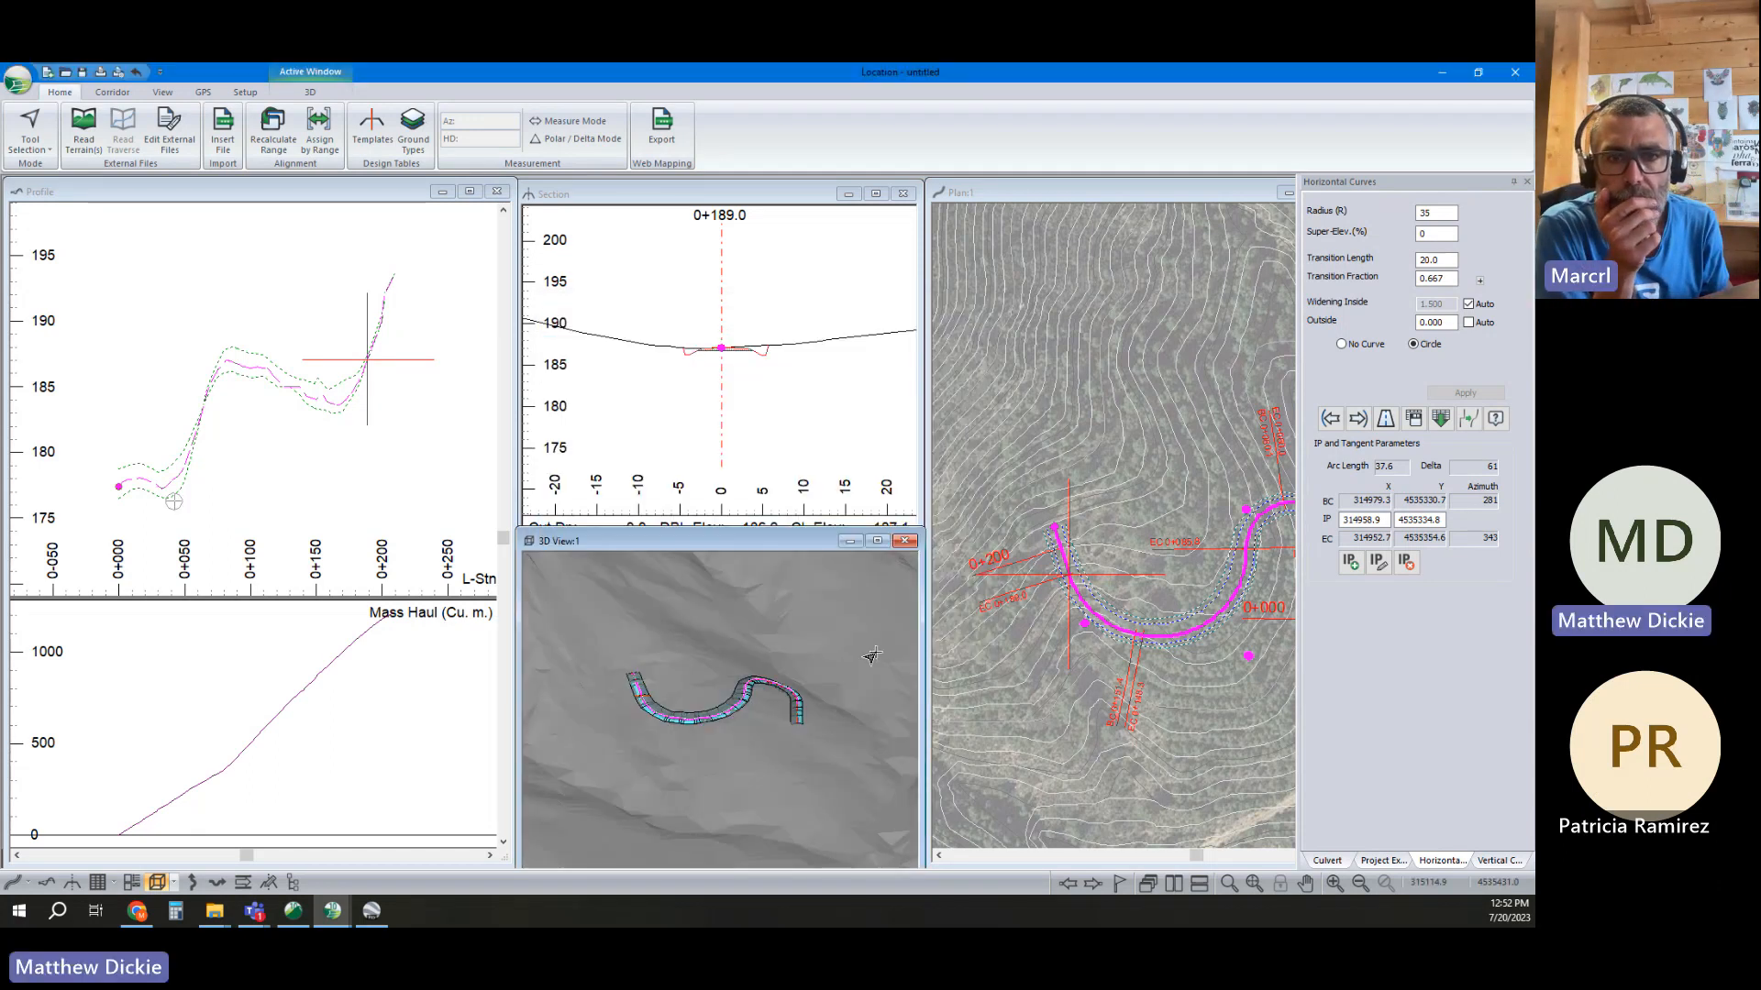
Draw a vertical alignment tangent in the profile from the start station to the end of the ground line at 0+209
{"action": "left_click_drag", "start_coordinate": [765, 736], "coordinate": [792, 770]}
{"action": "right_click", "coordinate": [244, 414]}
{"action": "left_click", "coordinate": [279, 441]}
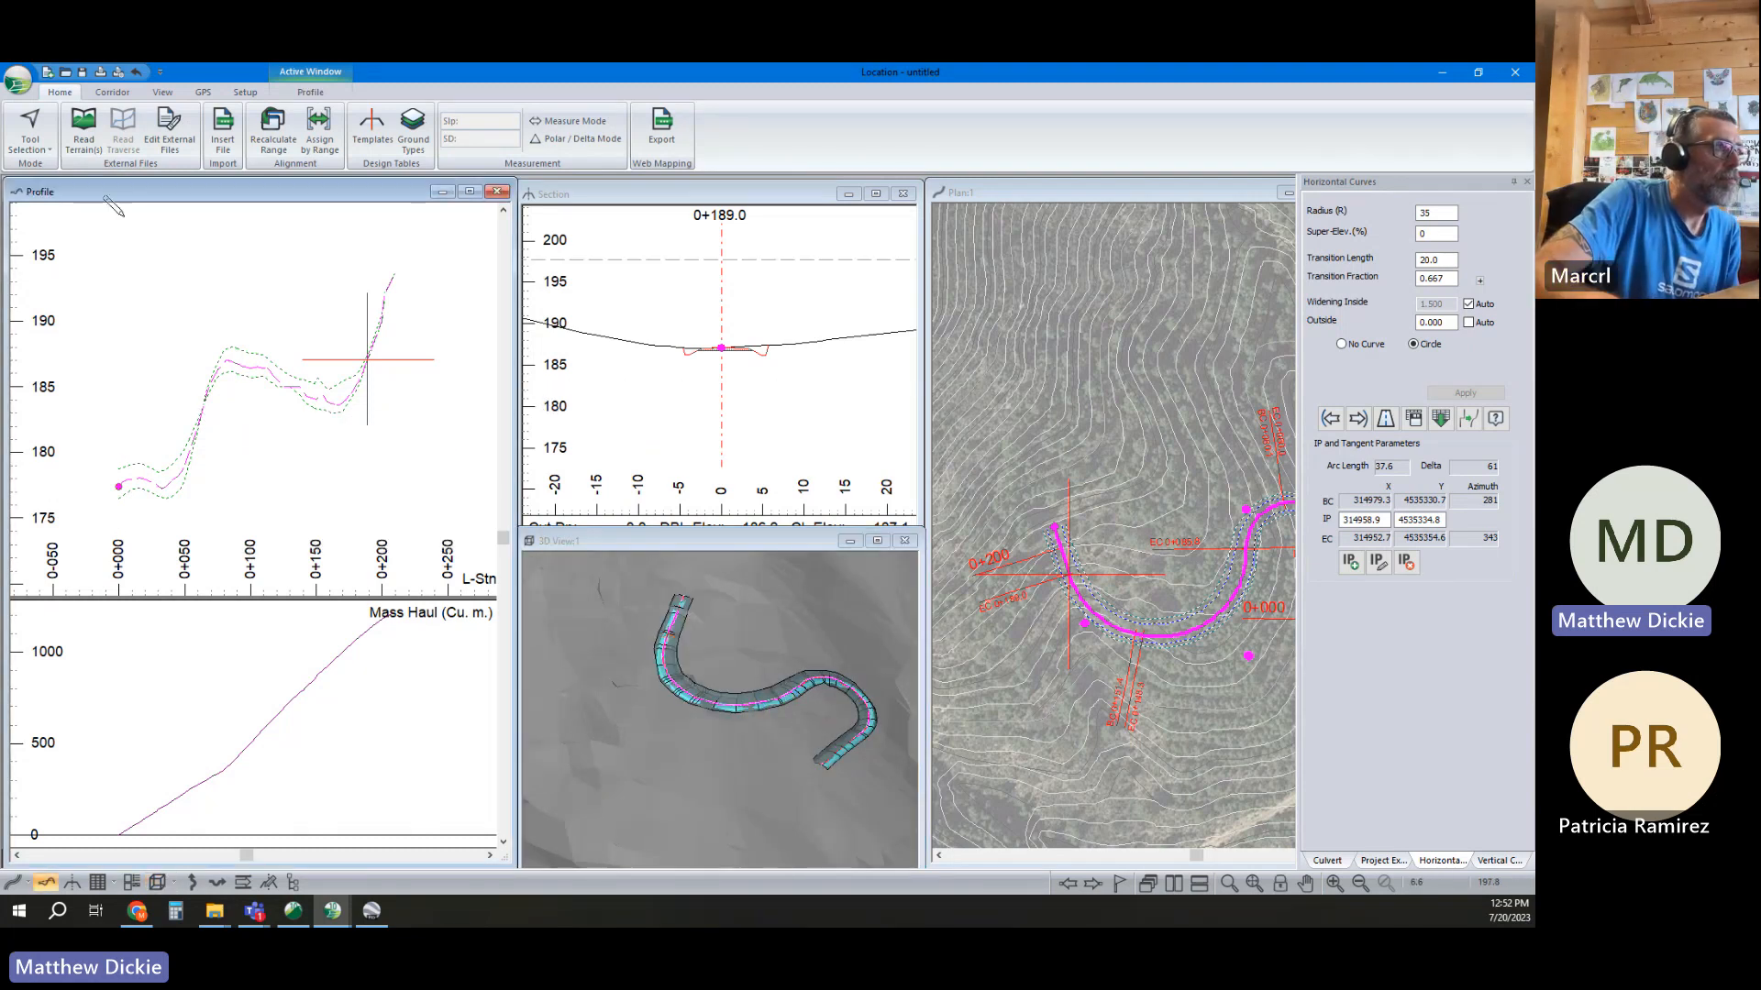
{"action": "left_click", "coordinate": [394, 280]}
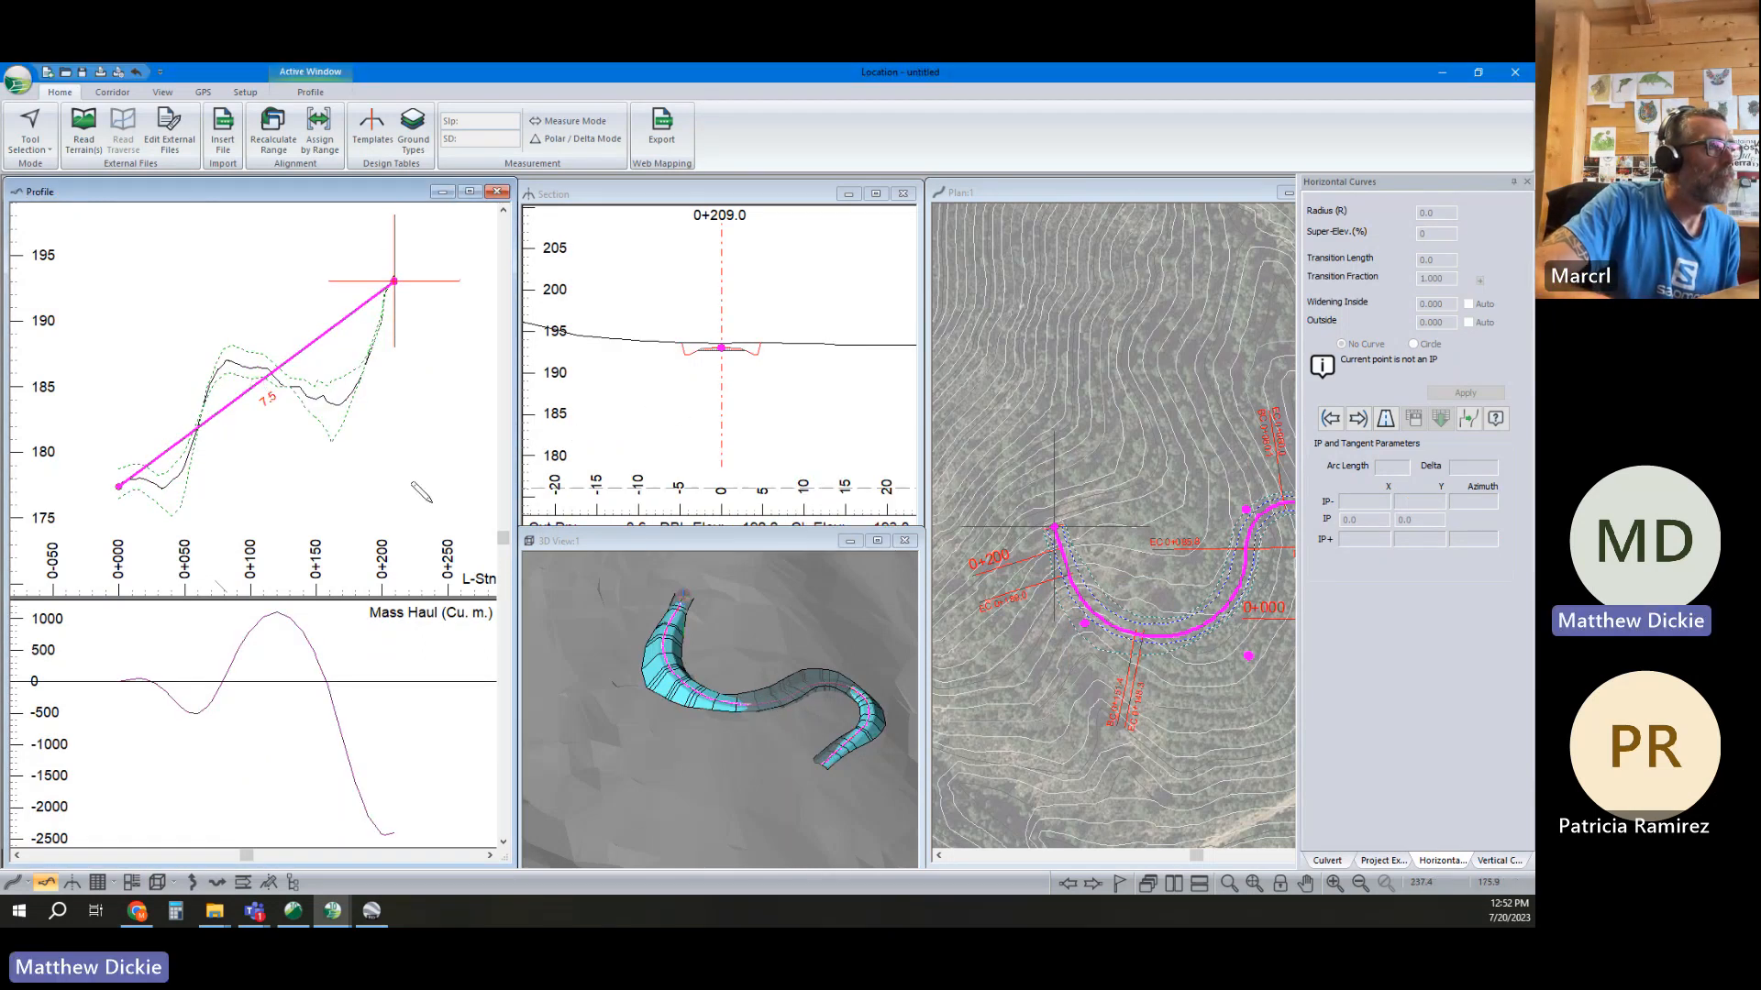
Insert three intermediate vertical IPs along the grade line at about 0+160, 0+091 and 0+037, following the ground profile
{"action": "left_click", "coordinate": [799, 732]}
{"action": "left_click_drag", "start_coordinate": [311, 345], "coordinate": [330, 373]}
{"action": "left_click_drag", "start_coordinate": [243, 419], "coordinate": [236, 384]}
{"action": "left_click_drag", "start_coordinate": [168, 443], "coordinate": [167, 457]}
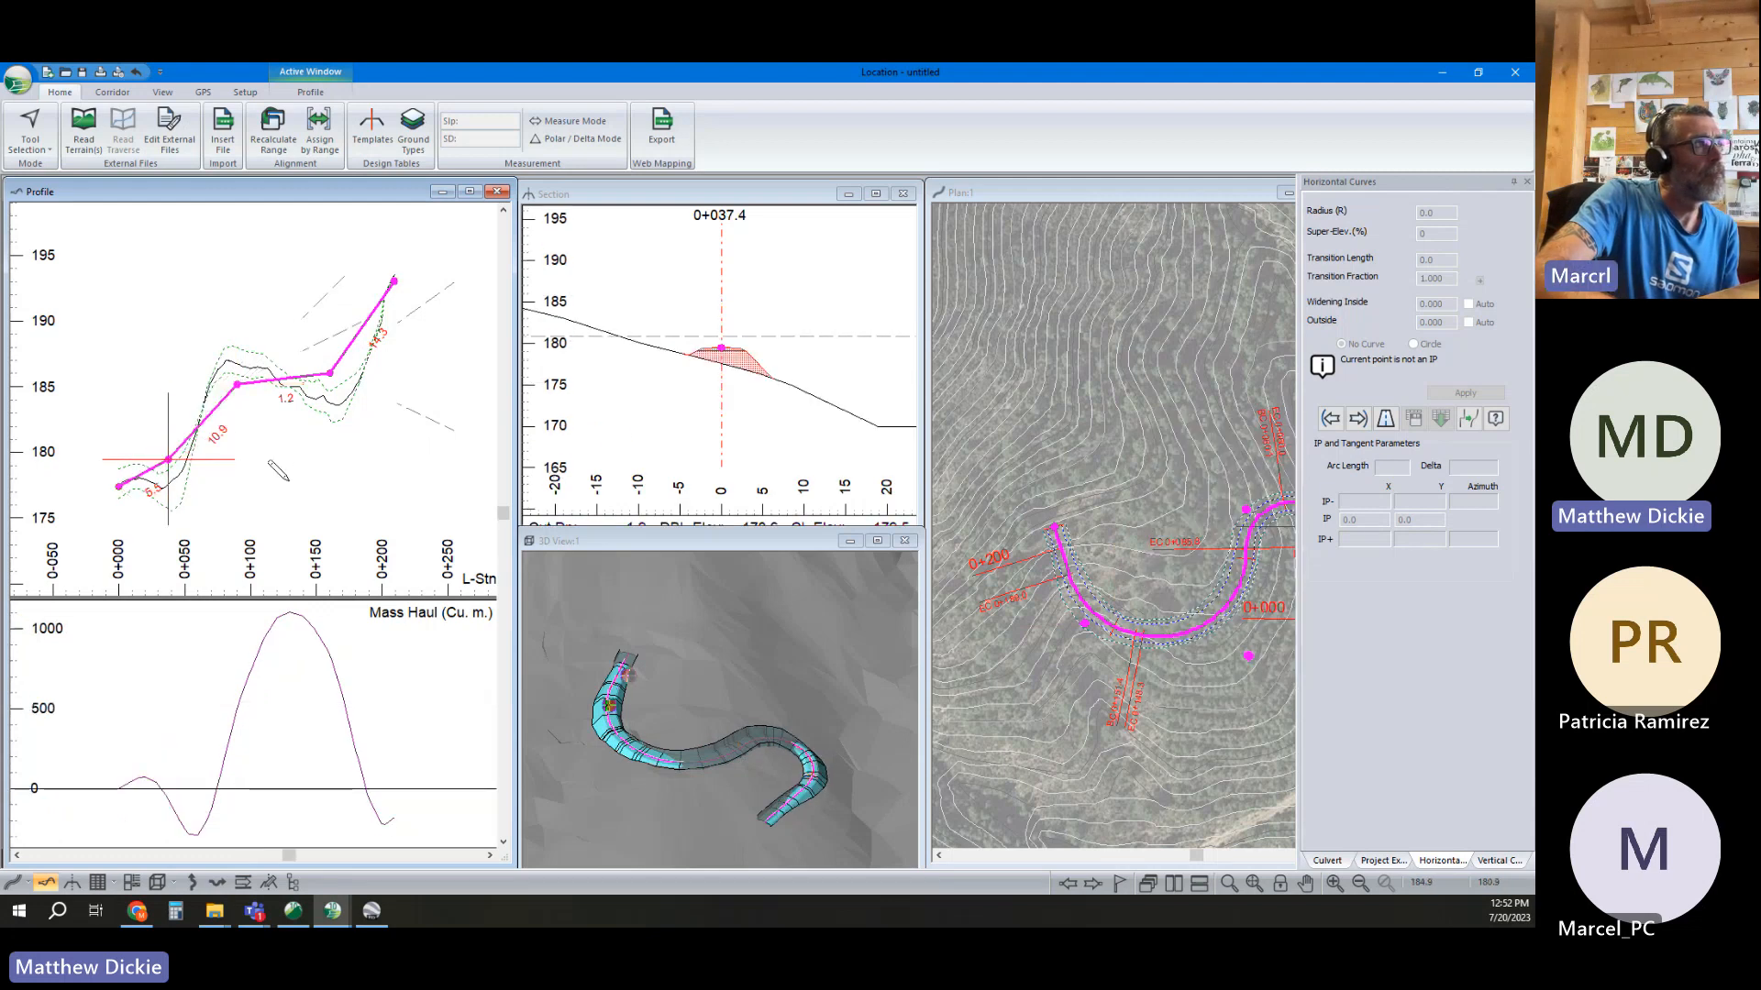
Raise the IP near 0+091 to about 186.1 and lower the 0+160 and final IPs to about 185.4 and 192.0, finishing profile editing
{"action": "middle_click_drag", "start_coordinate": [289, 368], "coordinate": [220, 413]}
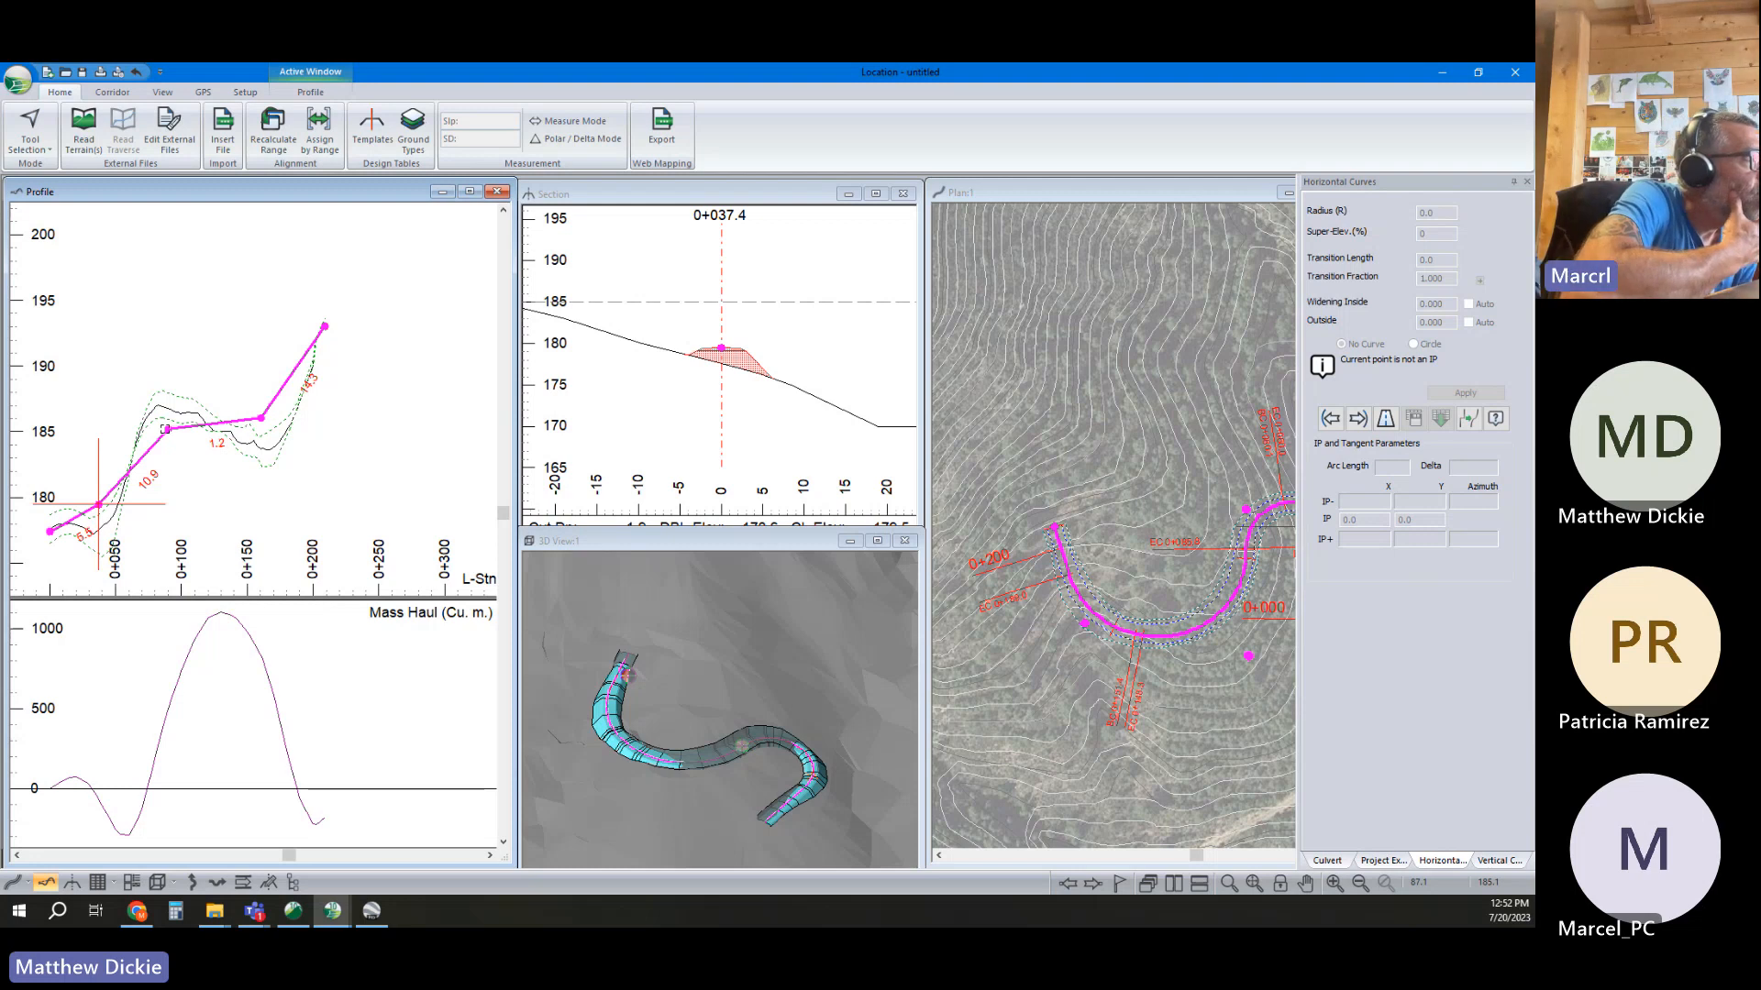
{"action": "left_click_drag", "start_coordinate": [261, 418], "coordinate": [261, 426]}
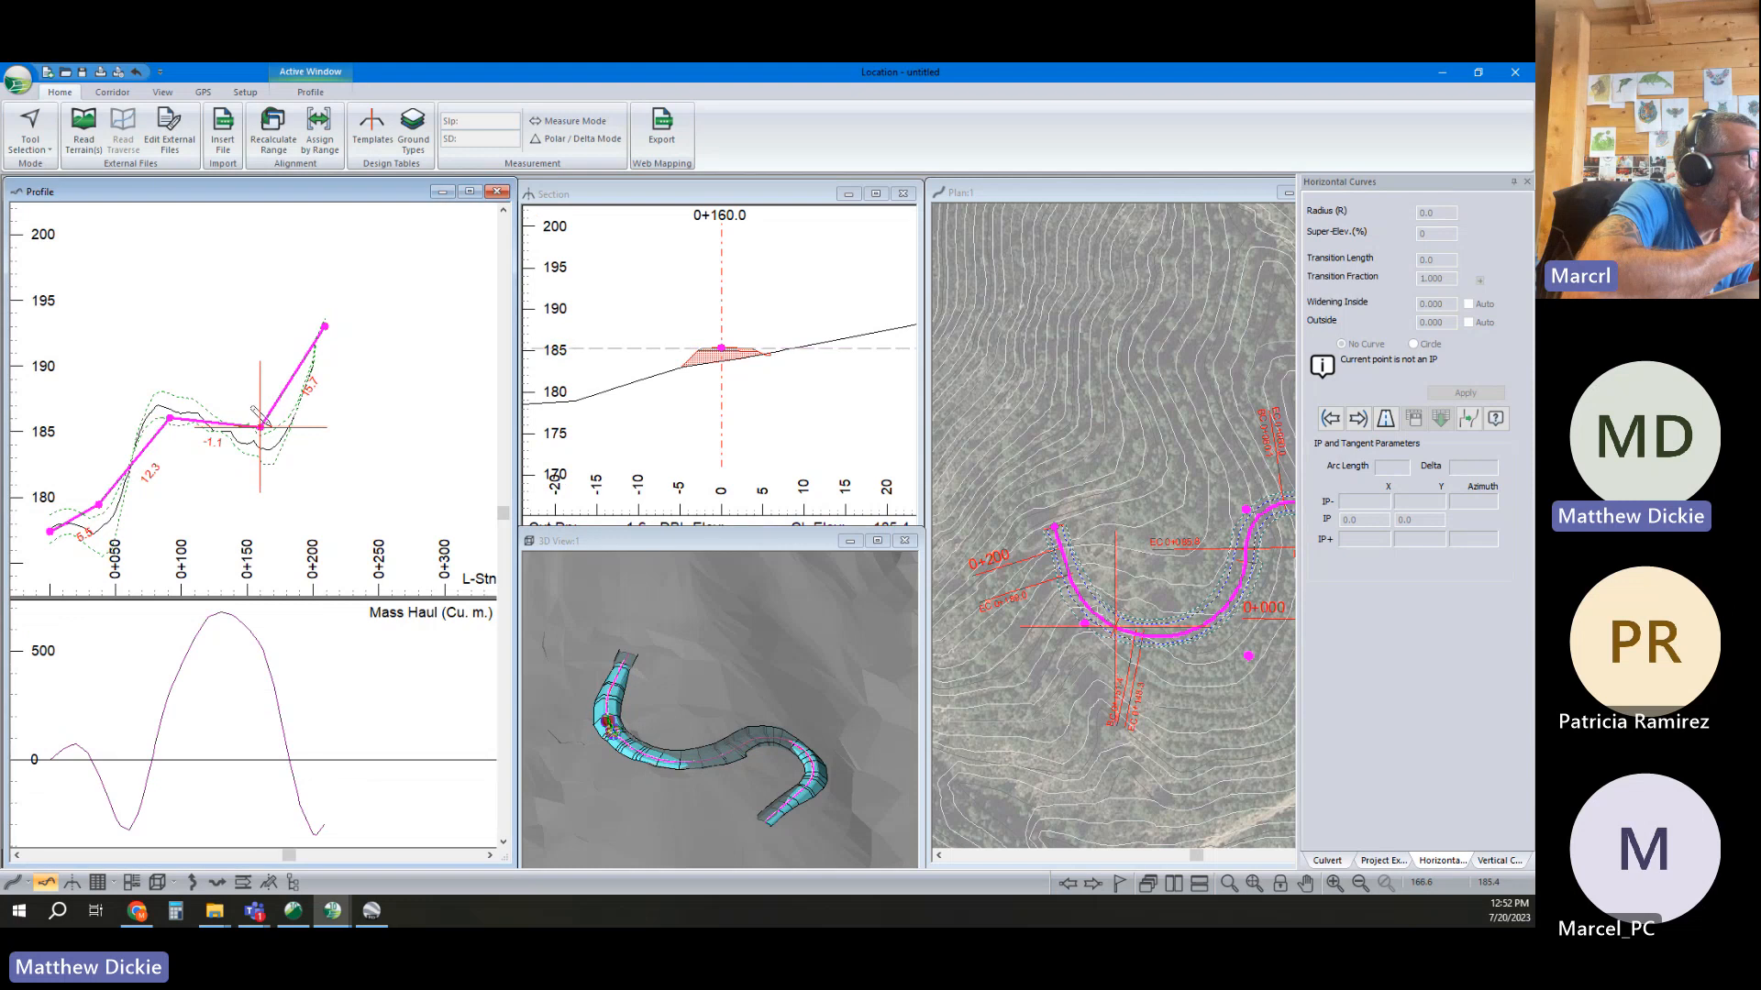
{"action": "left_click_drag", "start_coordinate": [327, 324], "coordinate": [331, 340]}
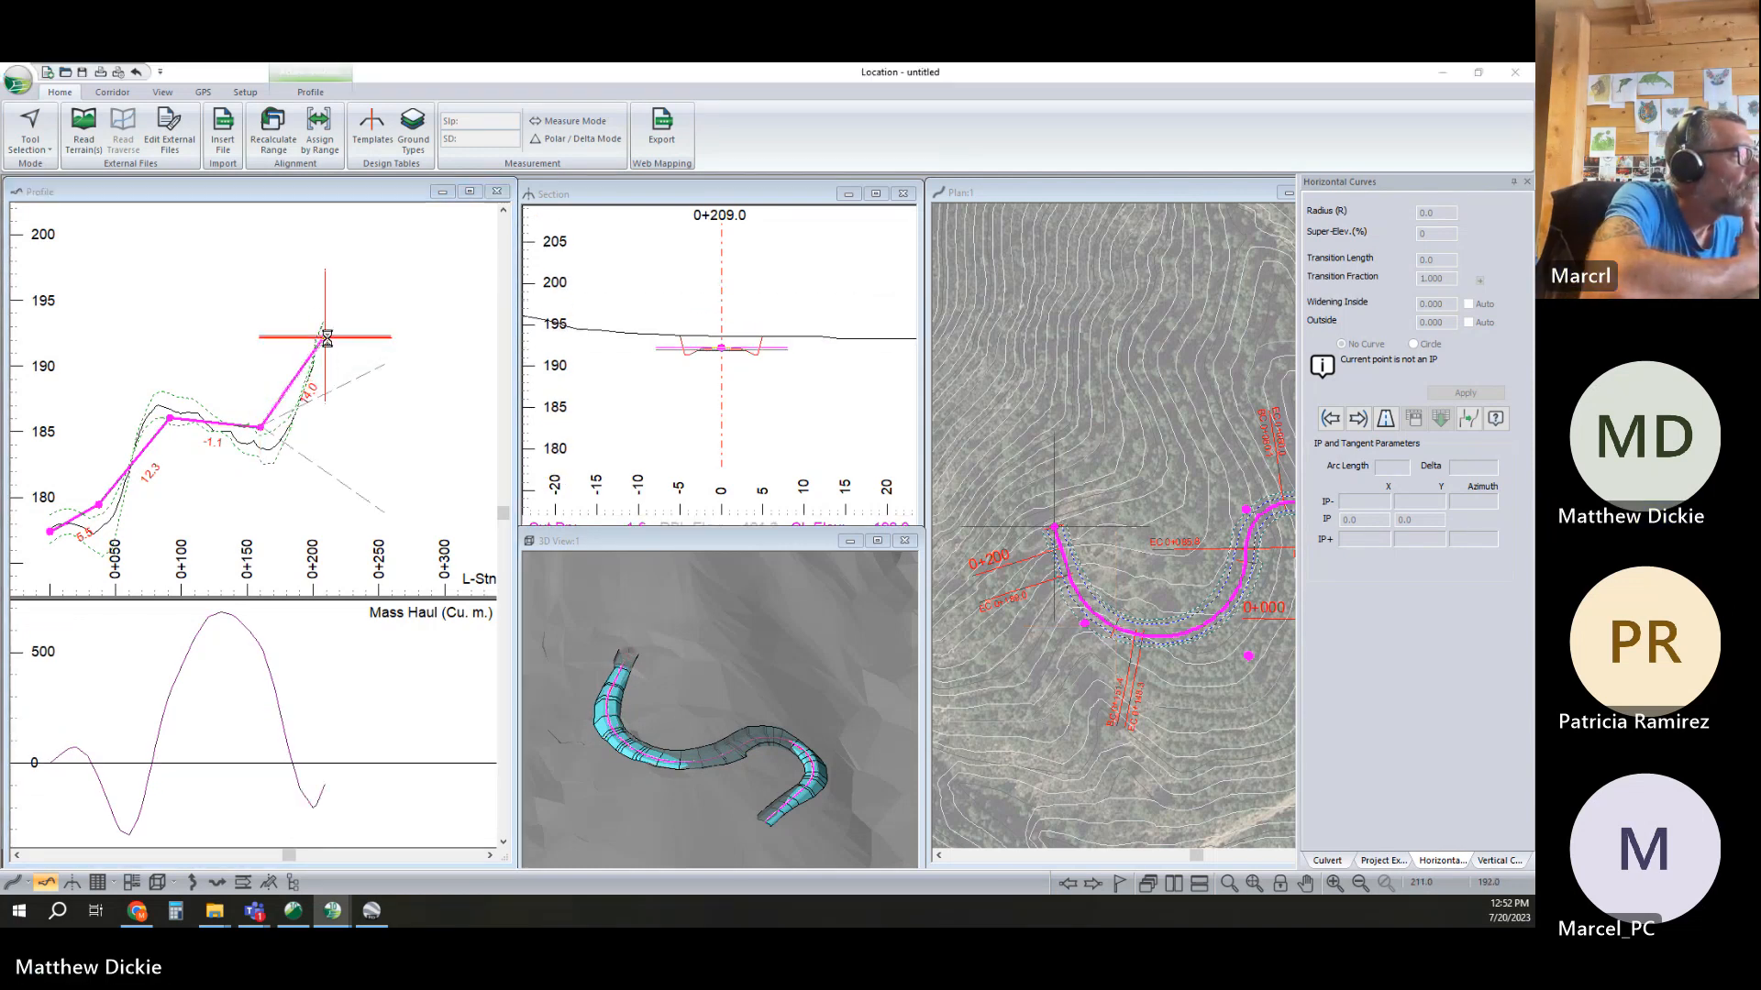
{"action": "right_click", "coordinate": [372, 336]}
{"action": "left_click", "coordinate": [401, 343]}
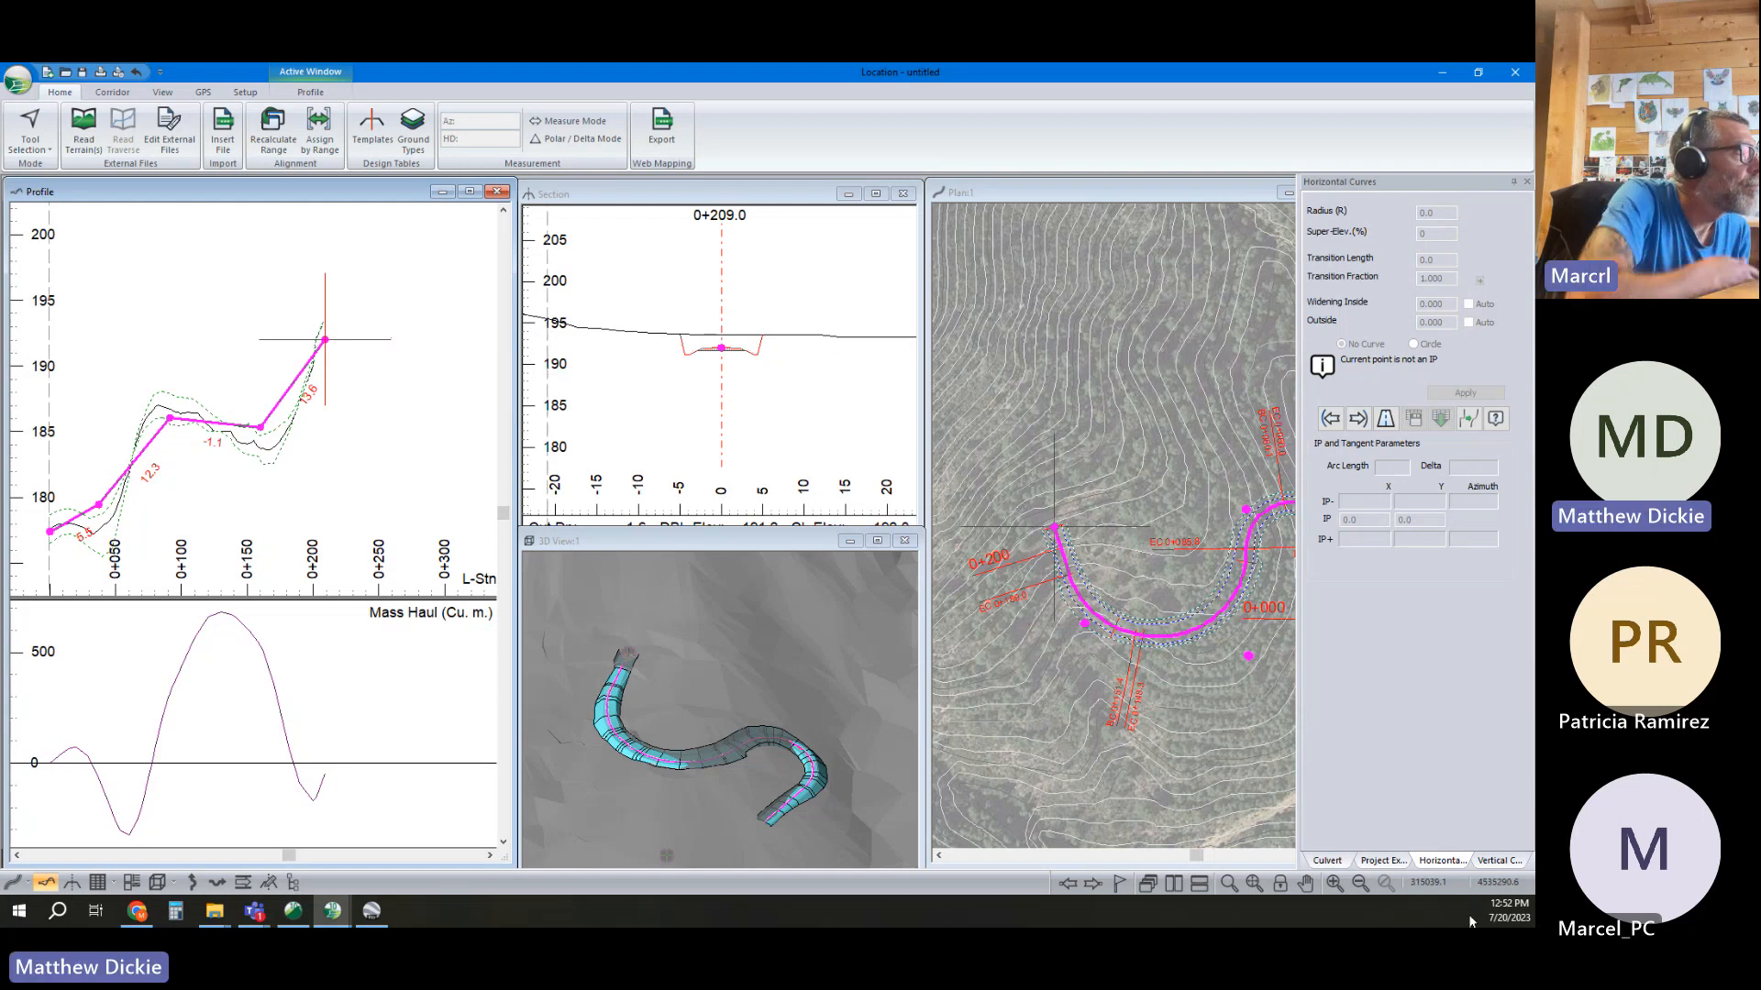
Apply a parabolic vertical curve with a K value of 4 at the IP at station 160.0
{"action": "left_click", "coordinate": [1383, 860]}
{"action": "left_click", "coordinate": [1498, 860]}
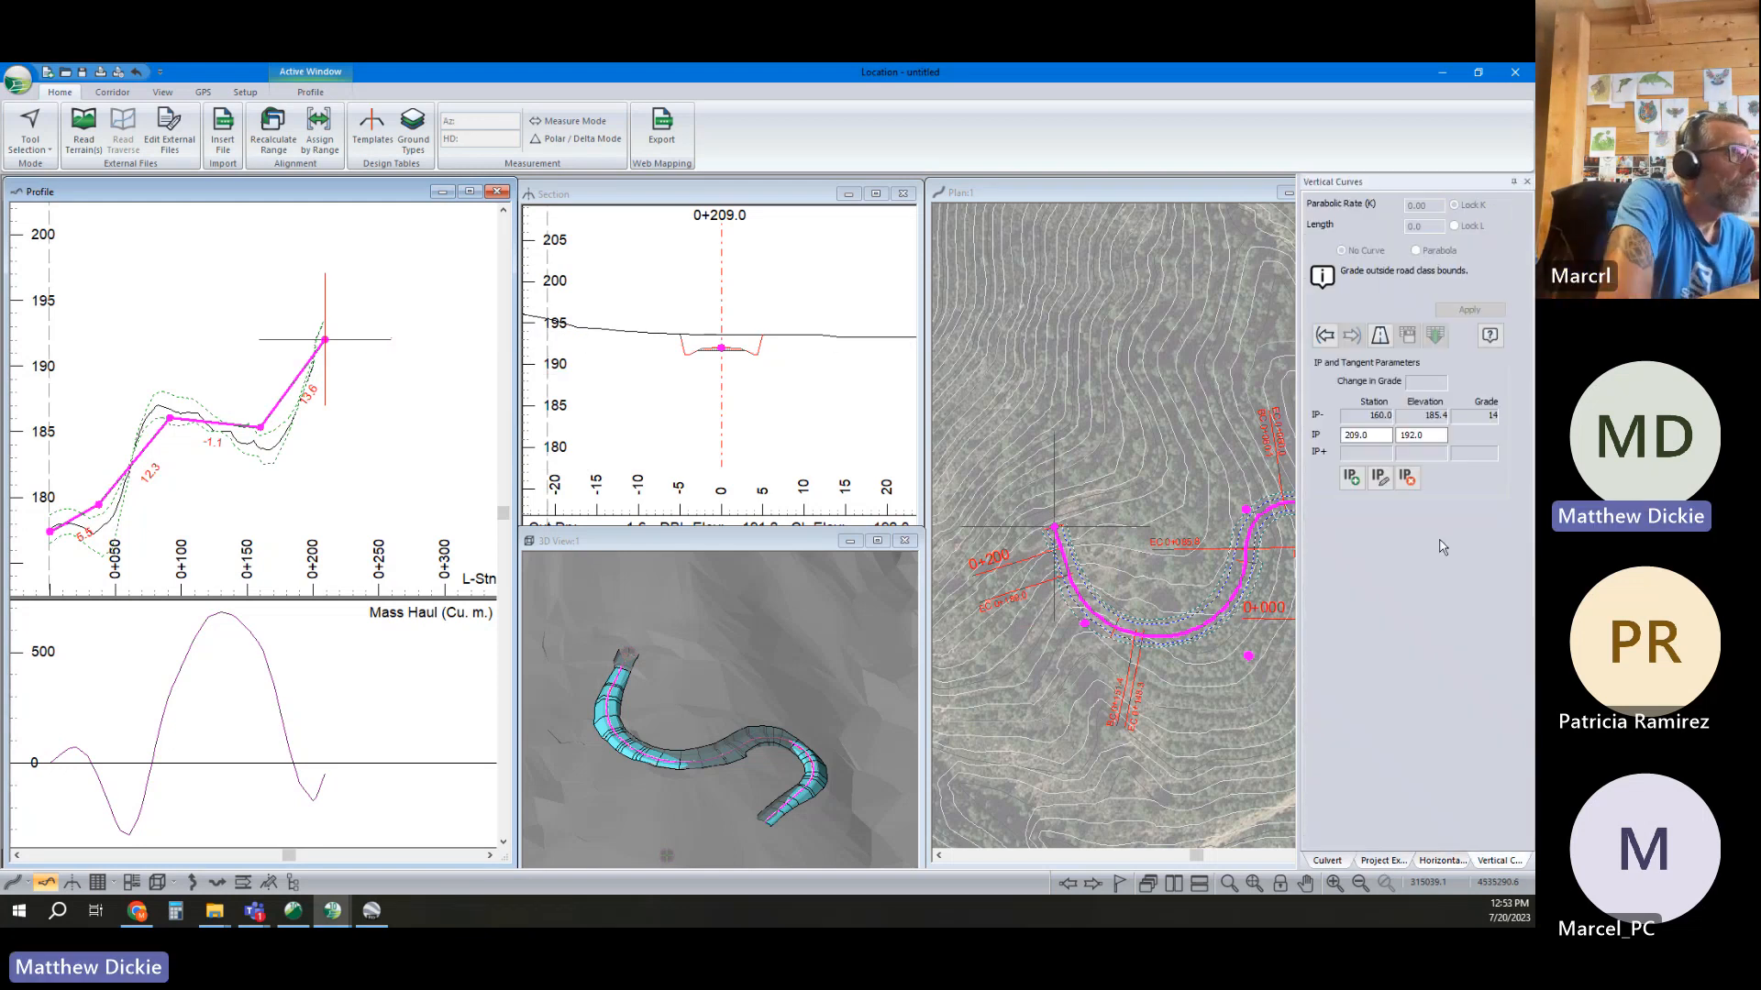
{"action": "left_click", "coordinate": [1324, 336]}
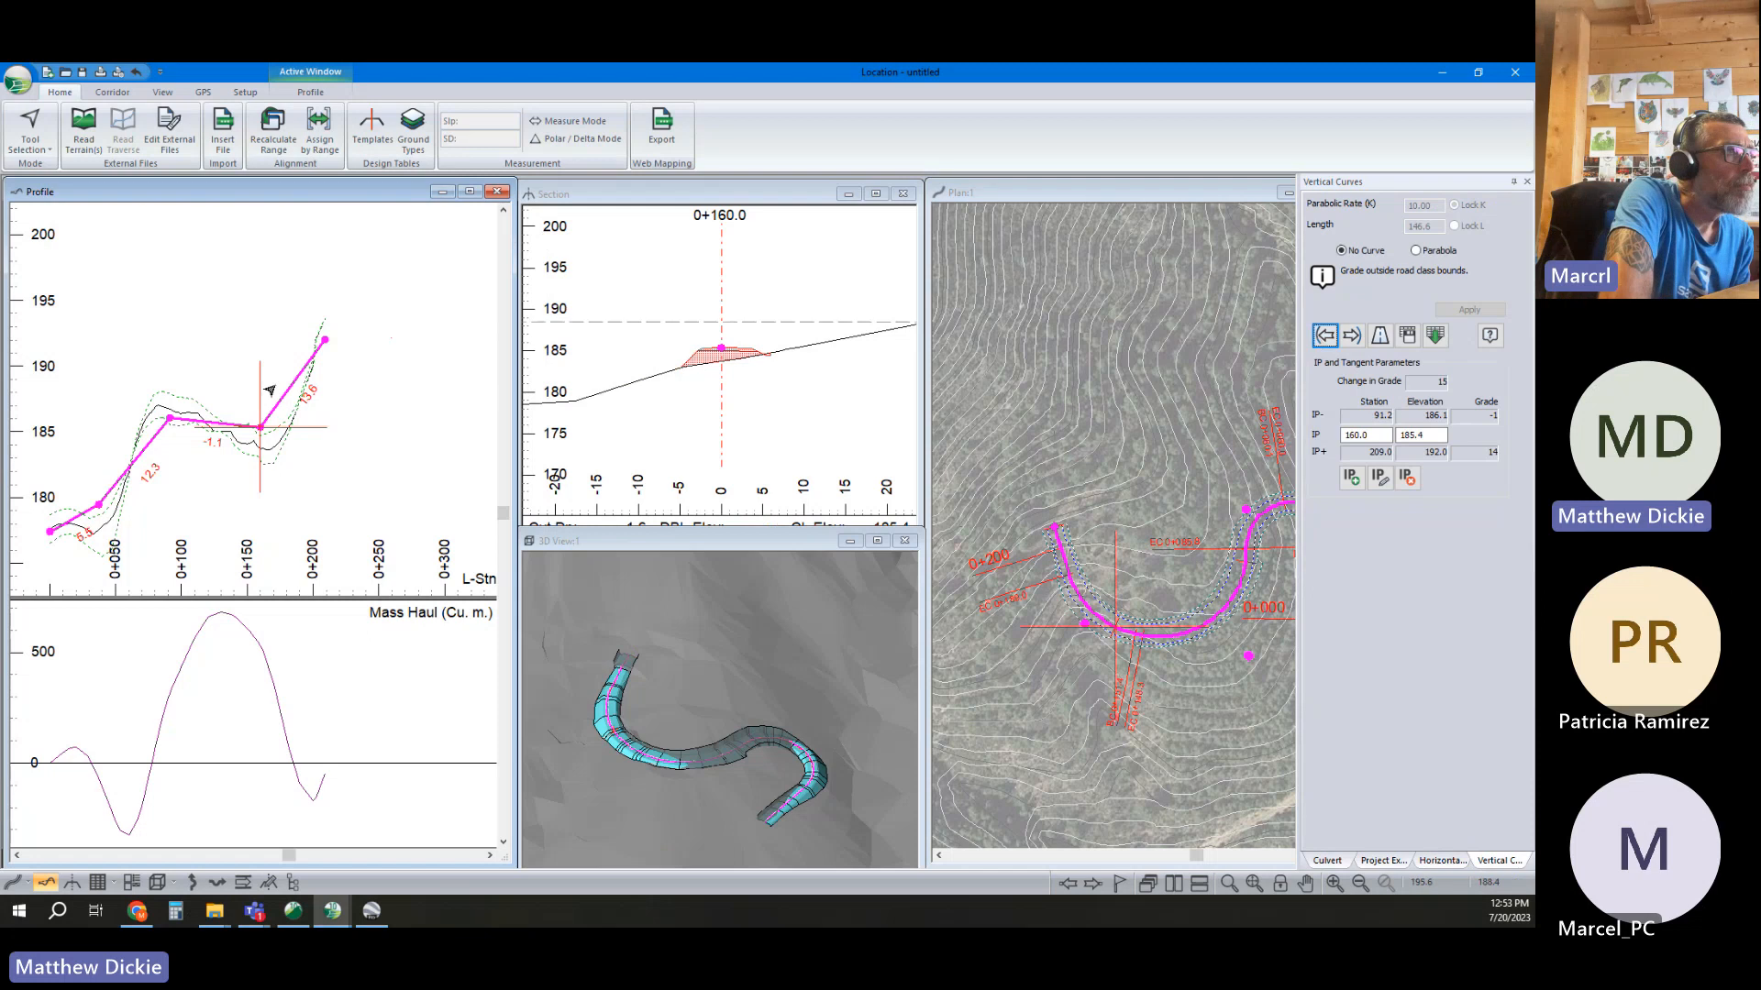
{"action": "left_click", "coordinate": [1417, 250]}
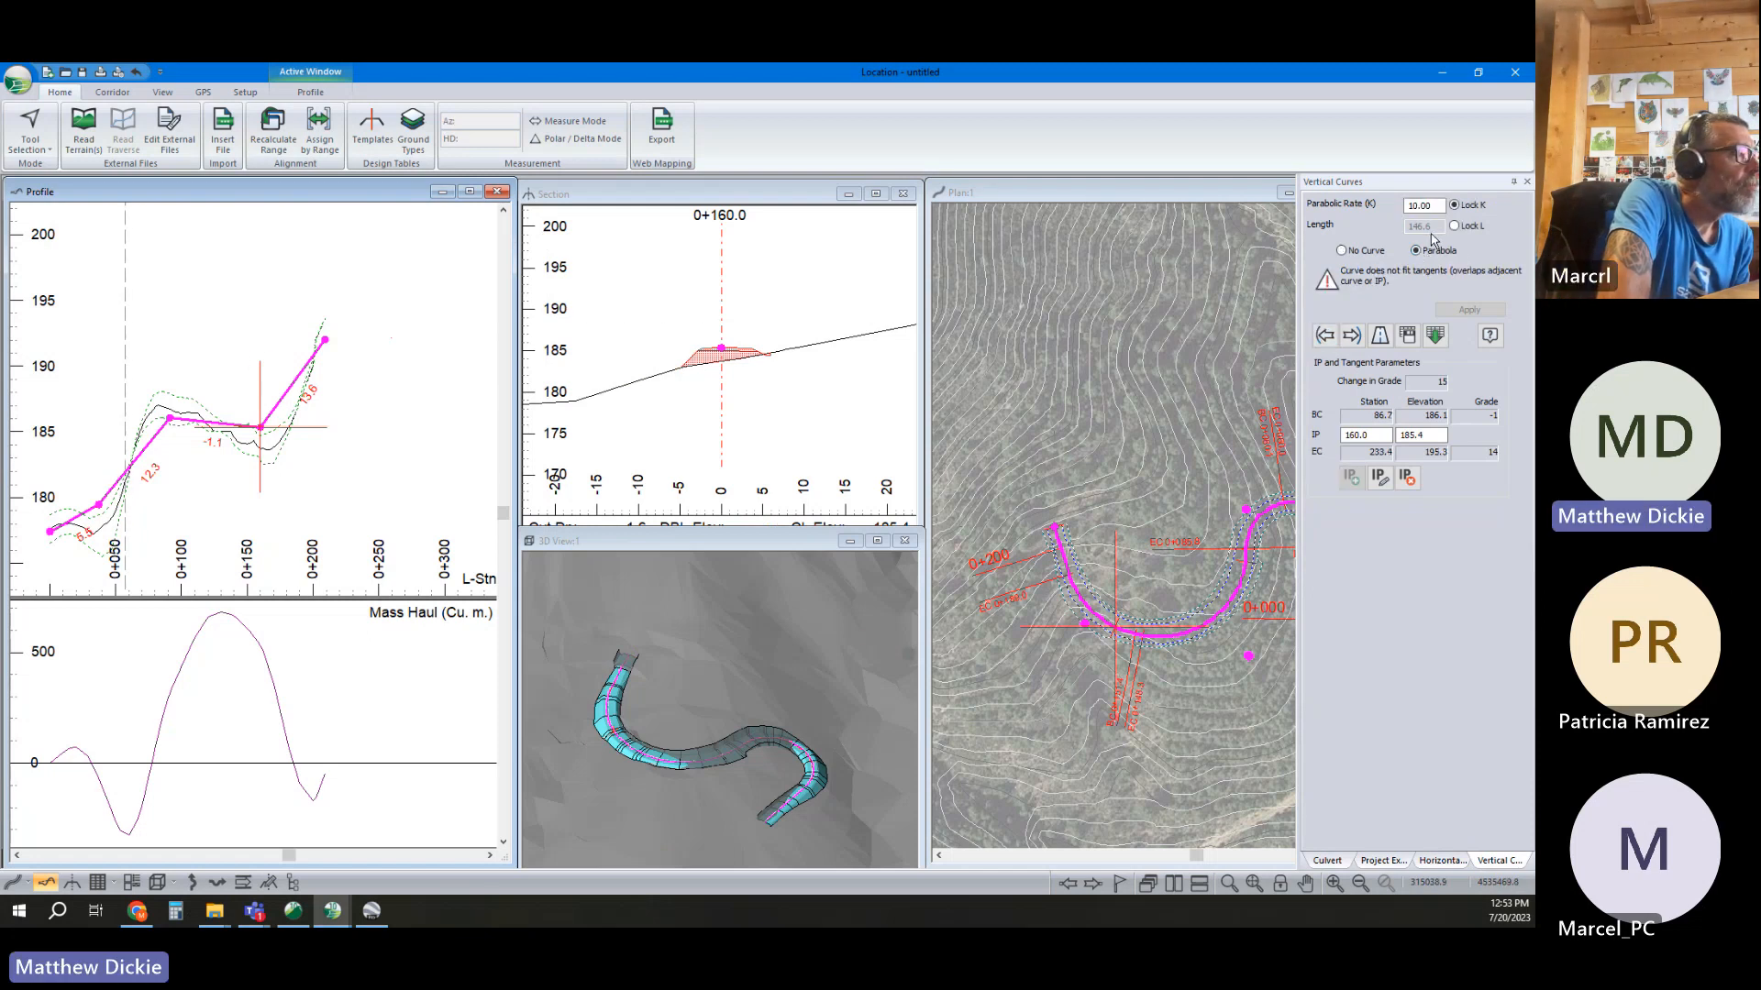
{"action": "type", "text": "4"}
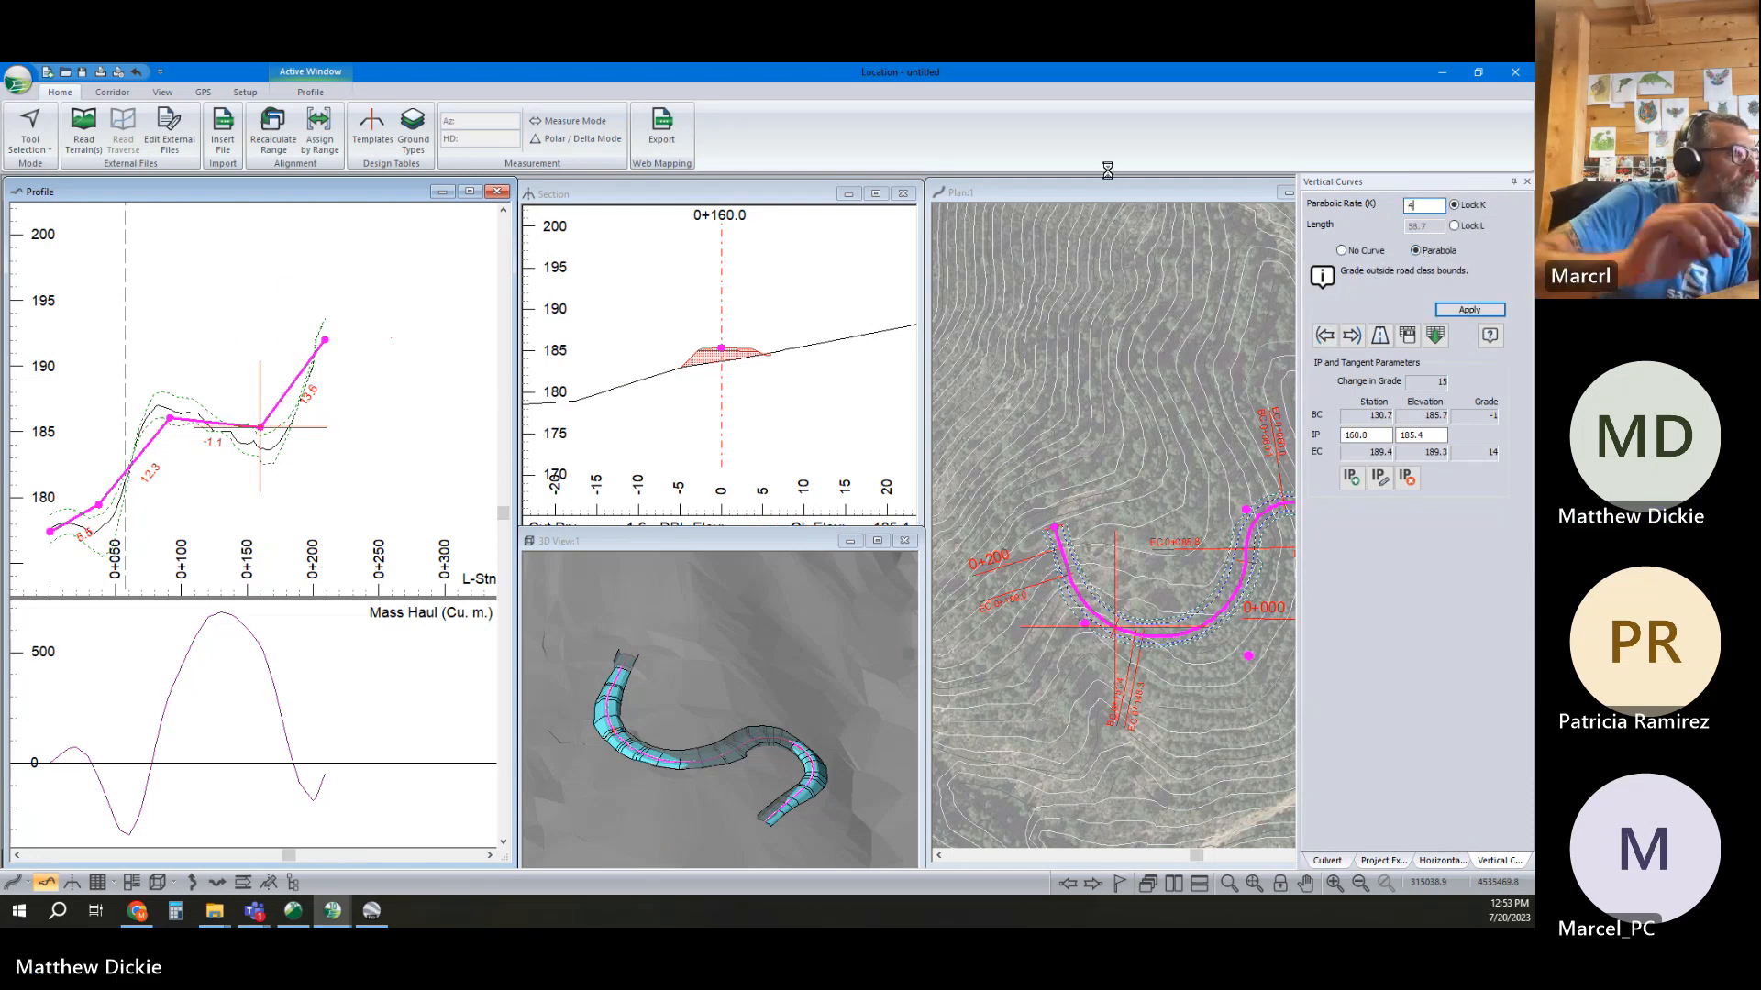
{"action": "key", "text": "Return"}
Select the preceding vertical IP at station 91.2 for vertical curve editing
{"action": "left_click", "coordinate": [1326, 336]}
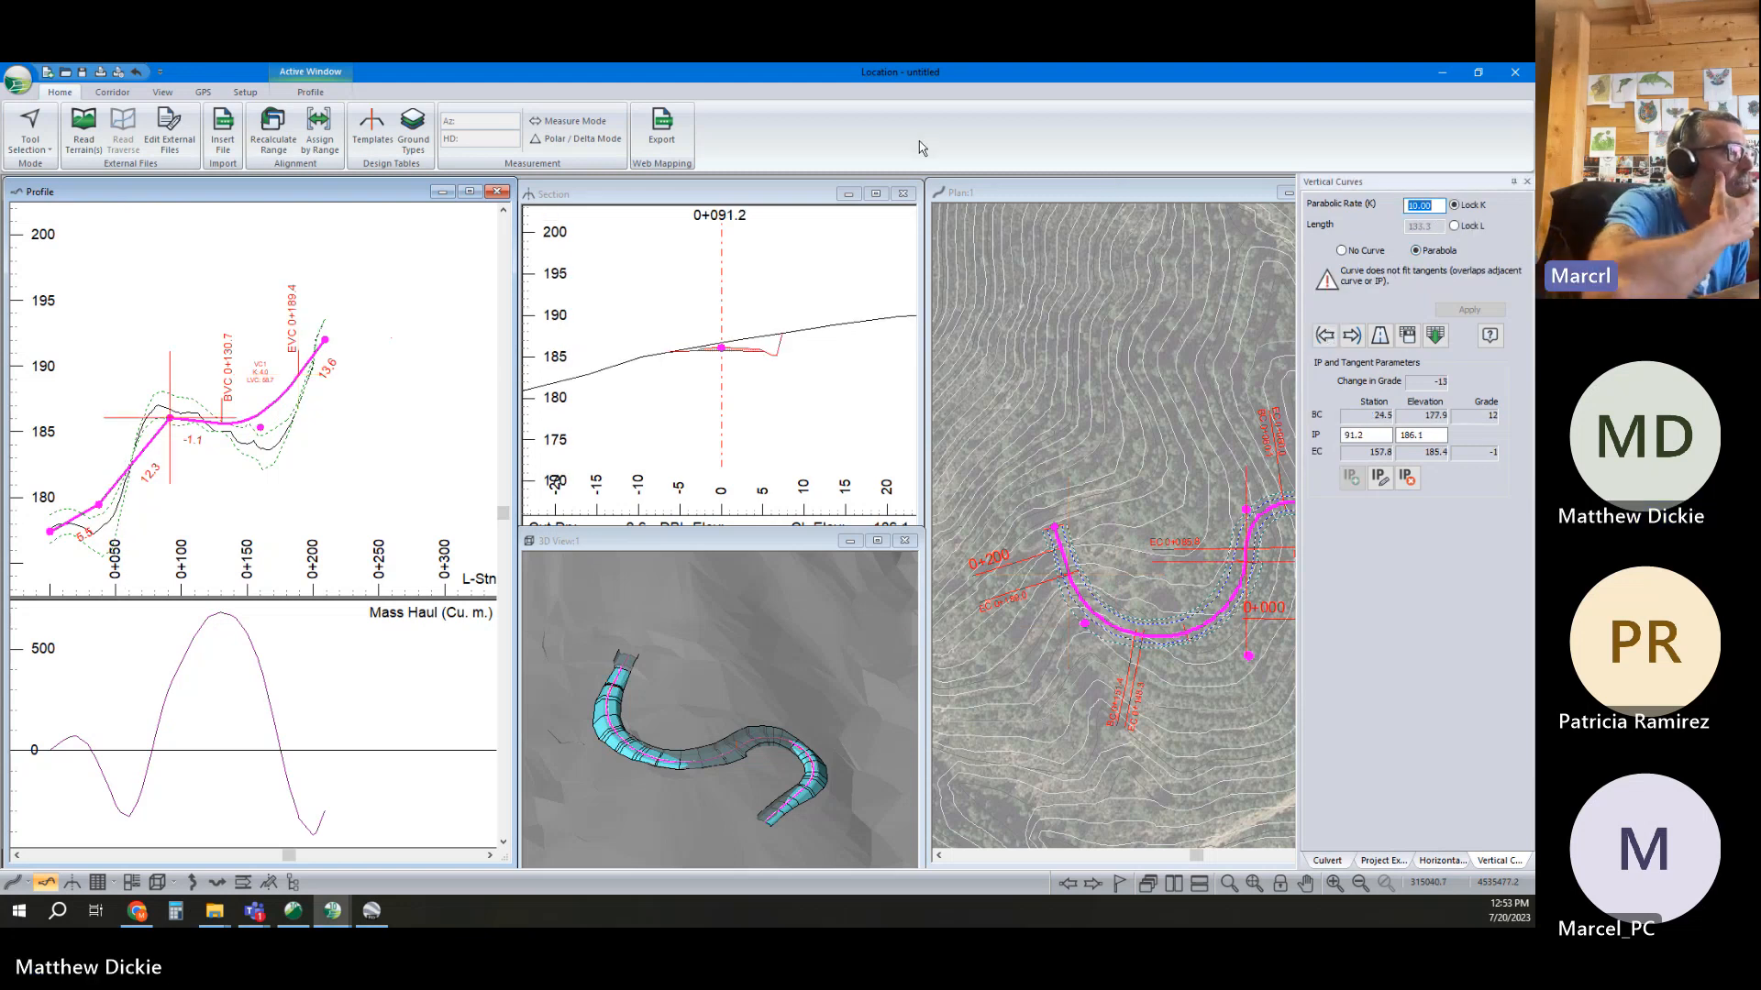
Set the parabolic rate K to 3 at the vertical IP at station 91.2 and to 4 at the IP at 37.4
{"action": "type", "text": "3"}
{"action": "key", "text": "Return"}
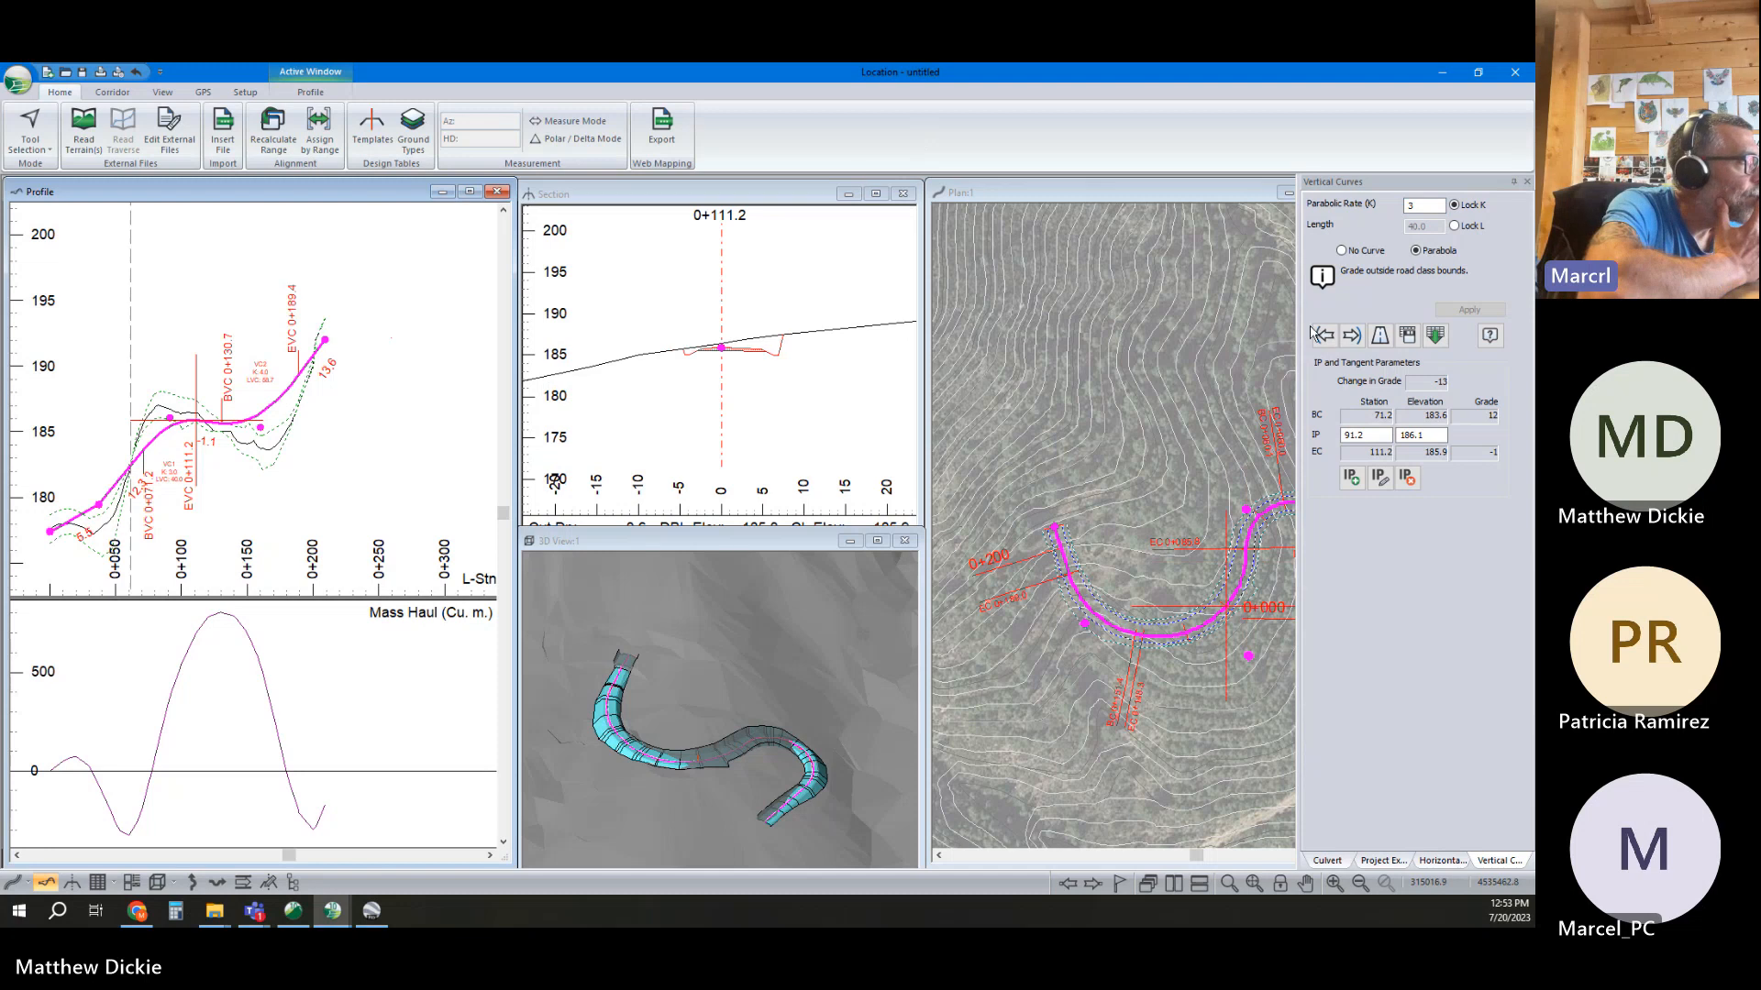
{"action": "left_click", "coordinate": [1321, 335]}
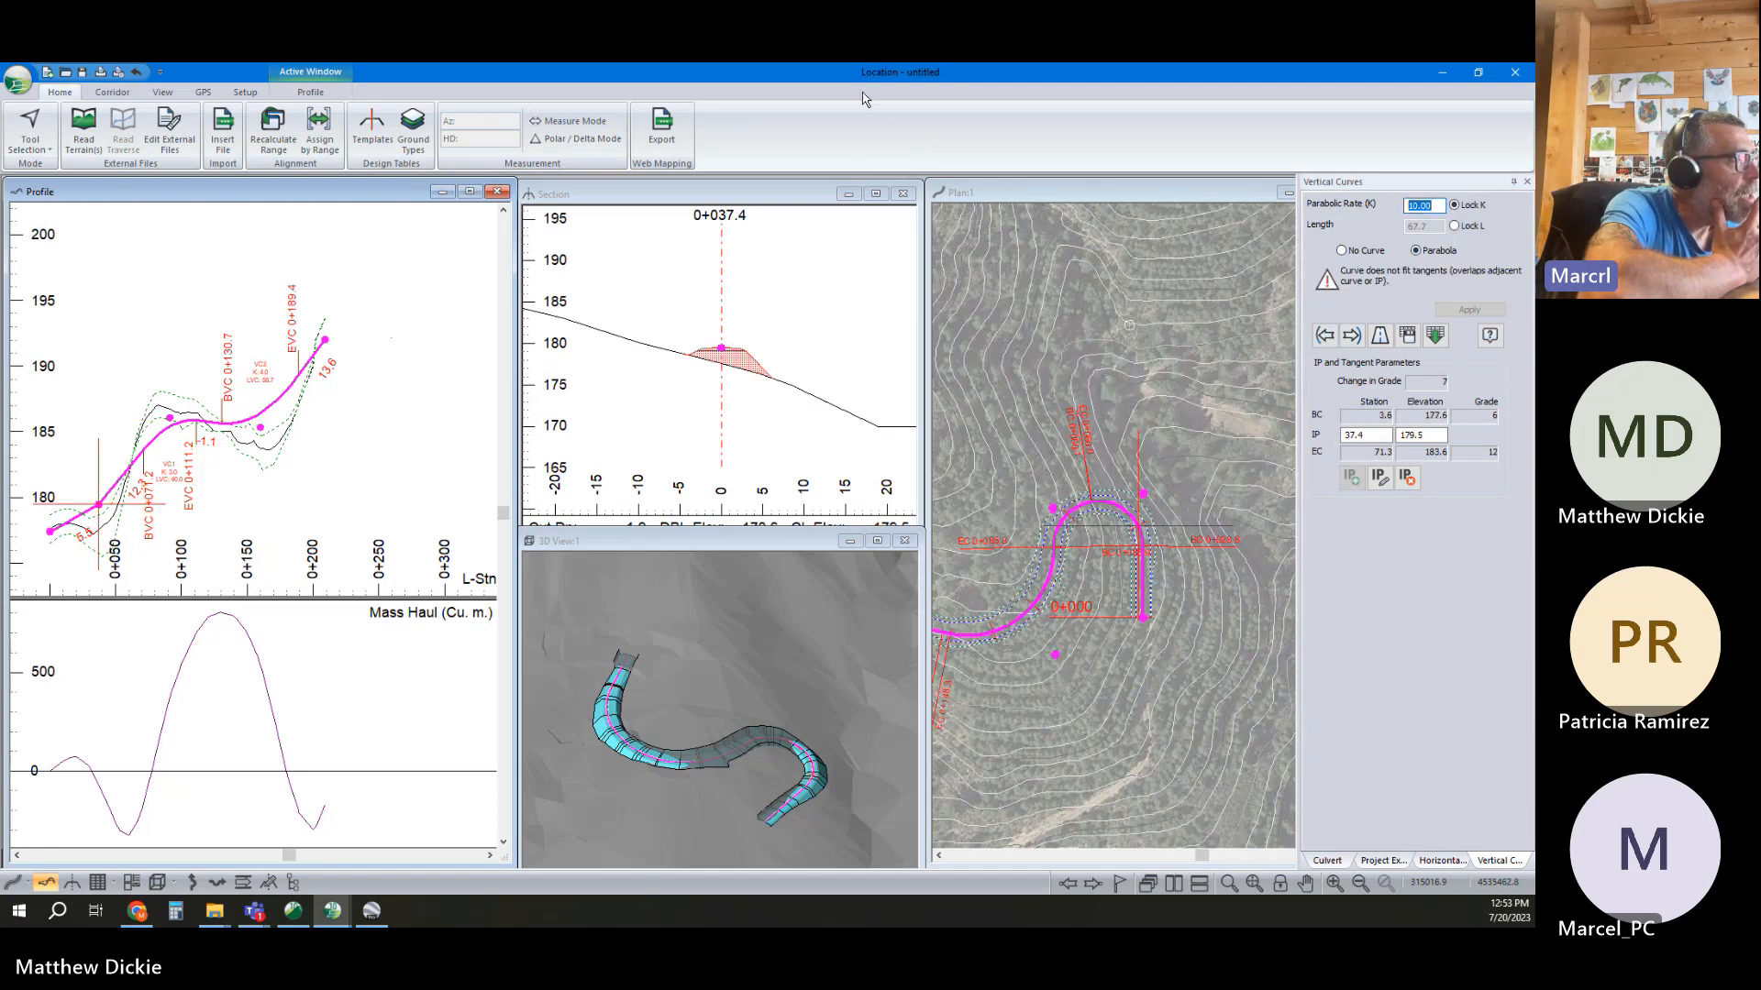
{"action": "type", "text": "4"}
{"action": "key", "text": "Return"}
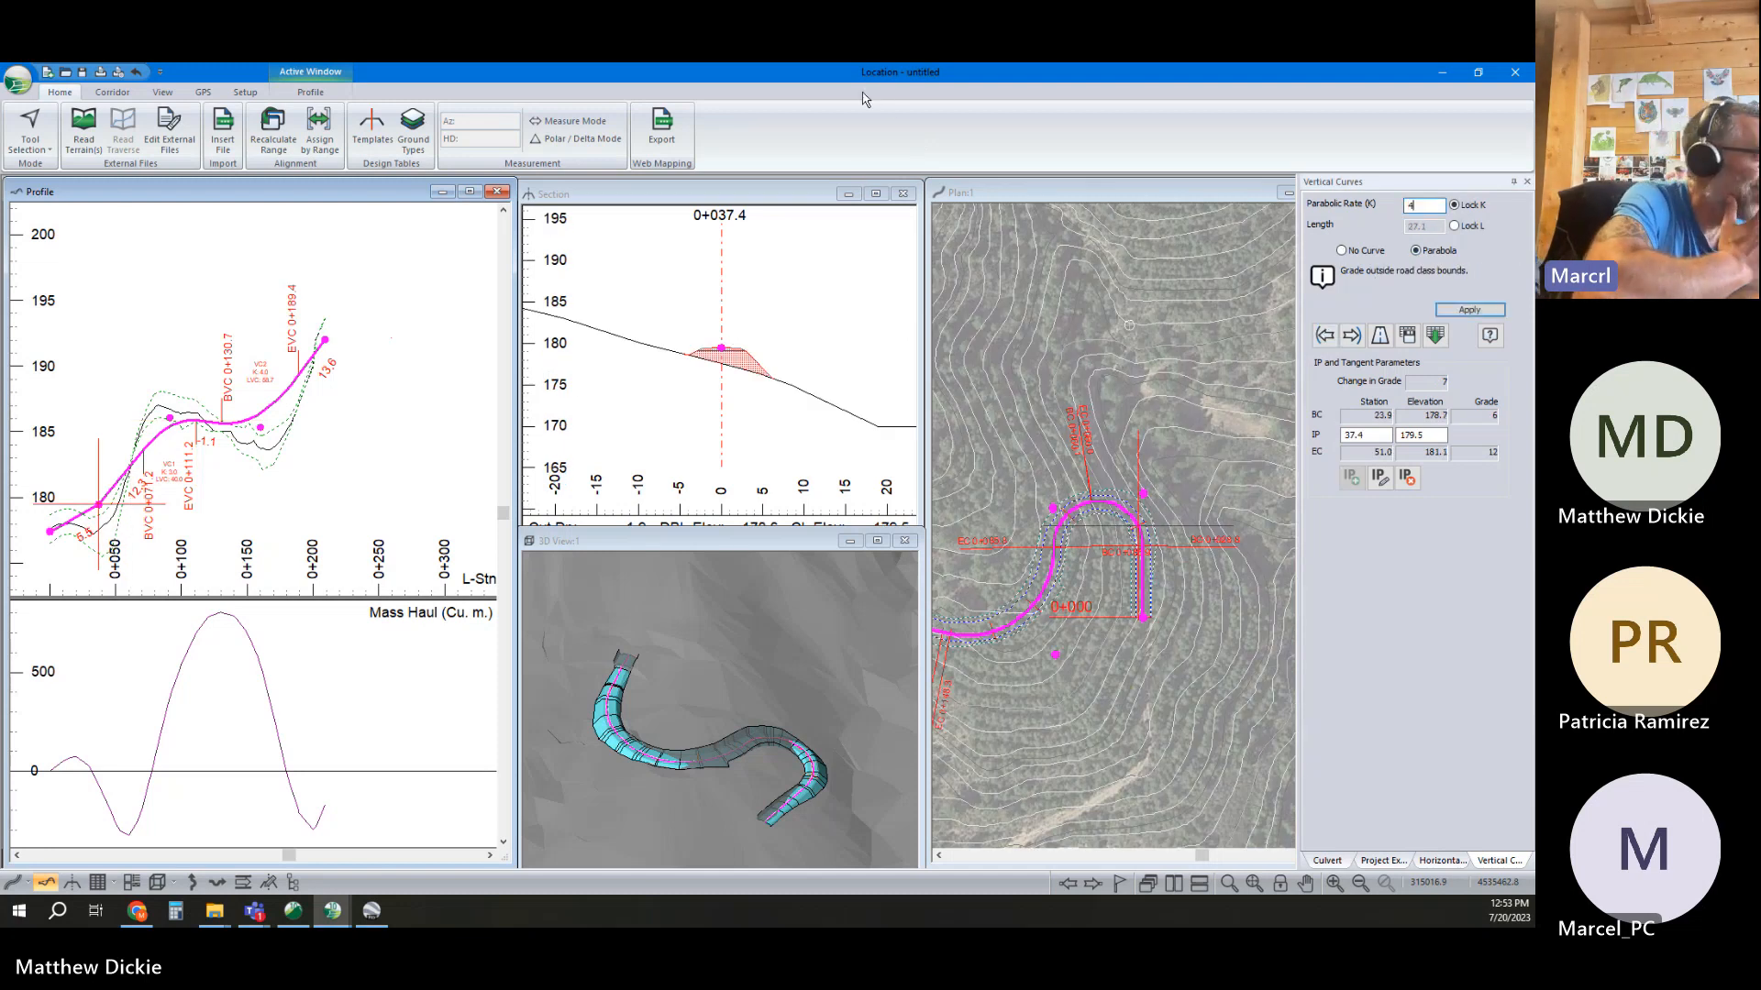
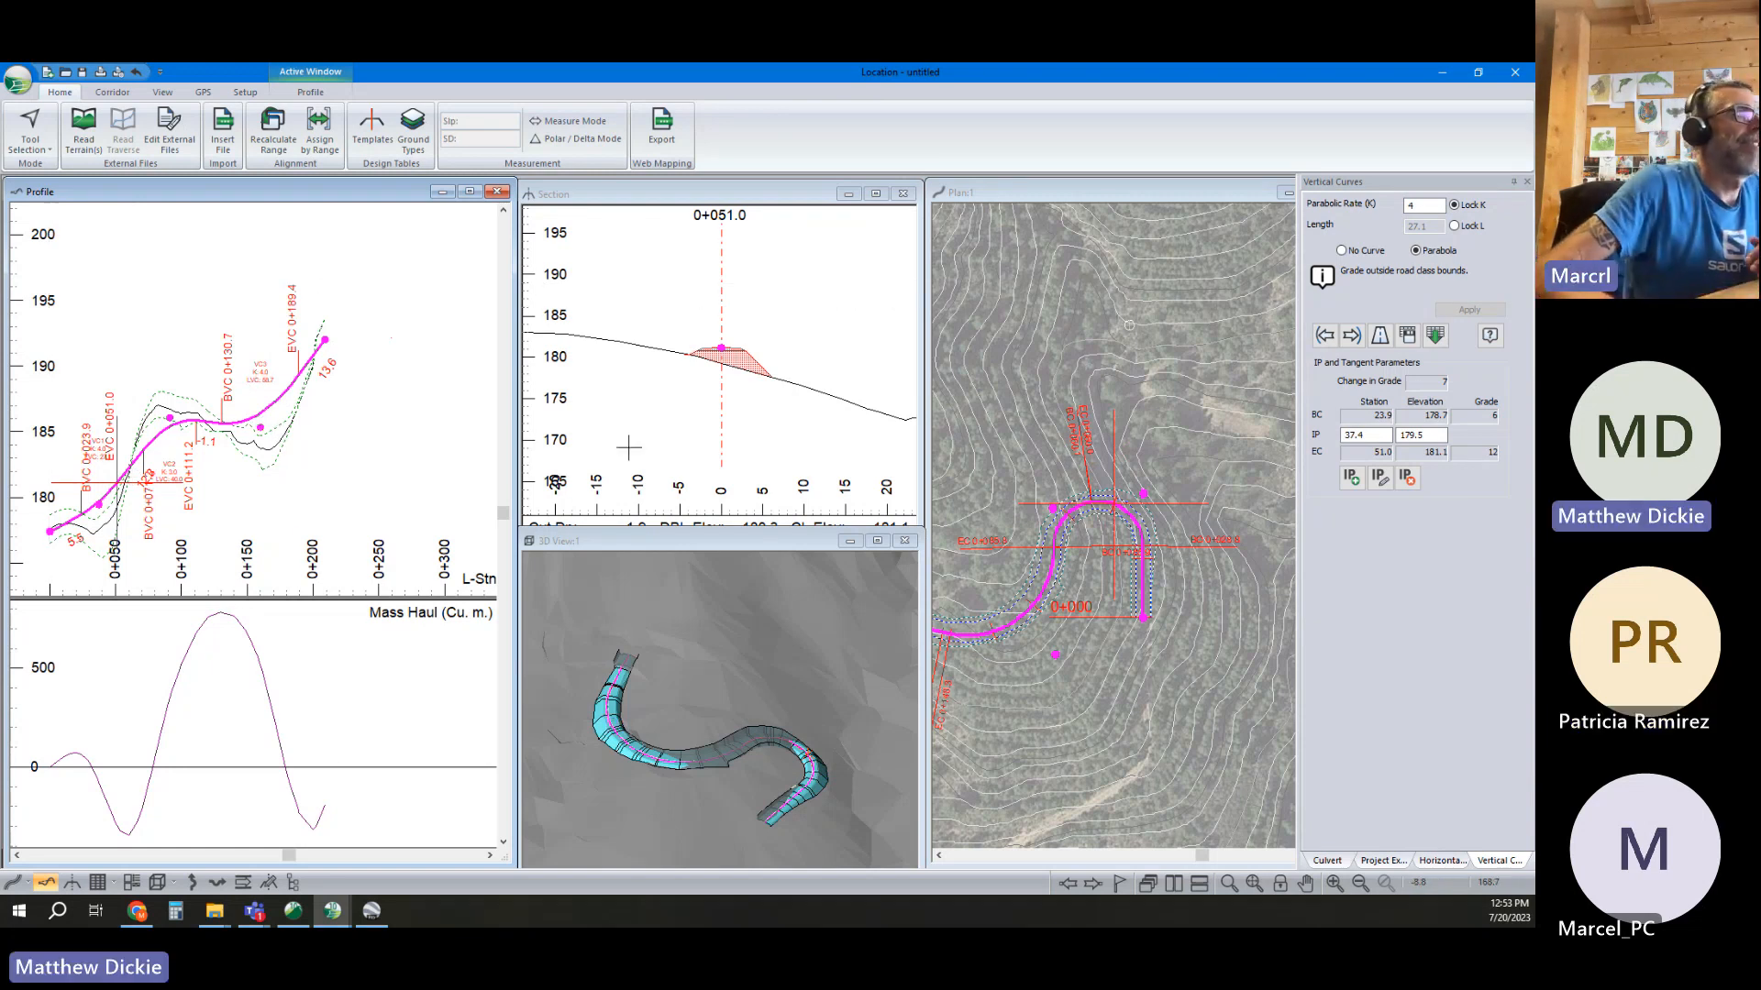
Move the horizontal IP south of the alignment's S-bend slightly southwest in the plan with the Add/Edit IP tool
{"action": "right_click", "coordinate": [1135, 484]}
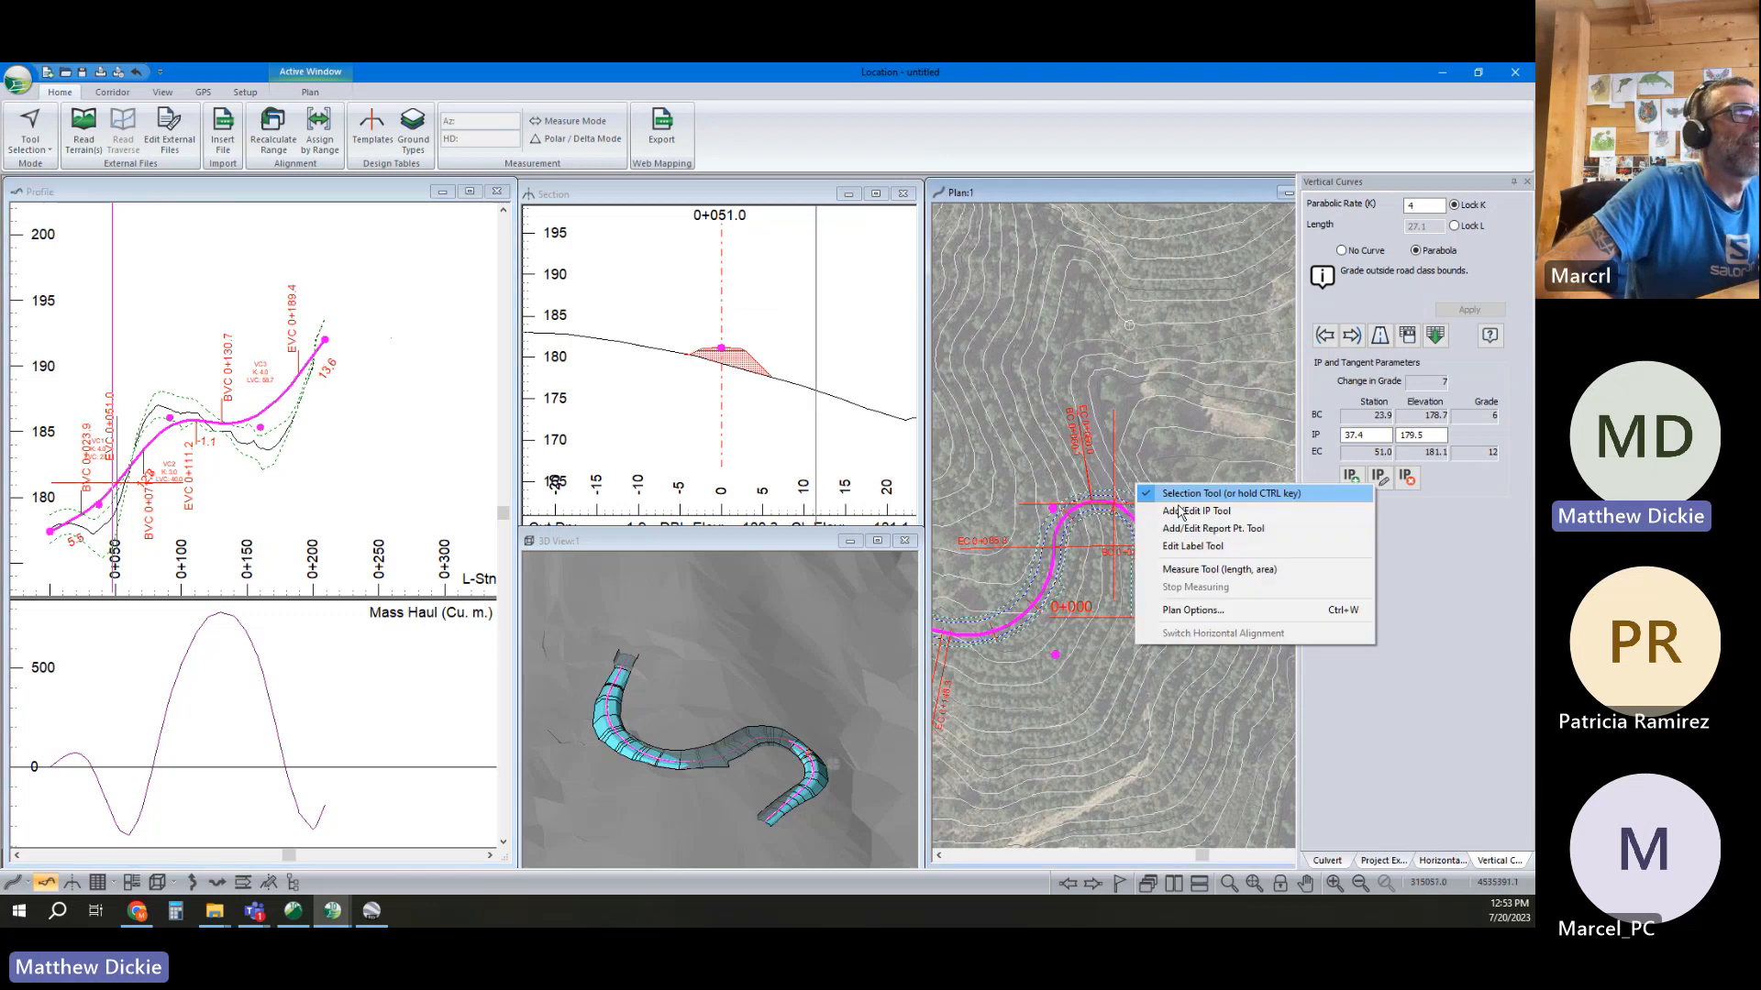
{"action": "left_click", "coordinate": [1192, 510]}
{"action": "middle_click_drag", "start_coordinate": [969, 574], "coordinate": [1161, 556]}
{"action": "middle_click_drag", "start_coordinate": [1167, 474], "coordinate": [1143, 474]}
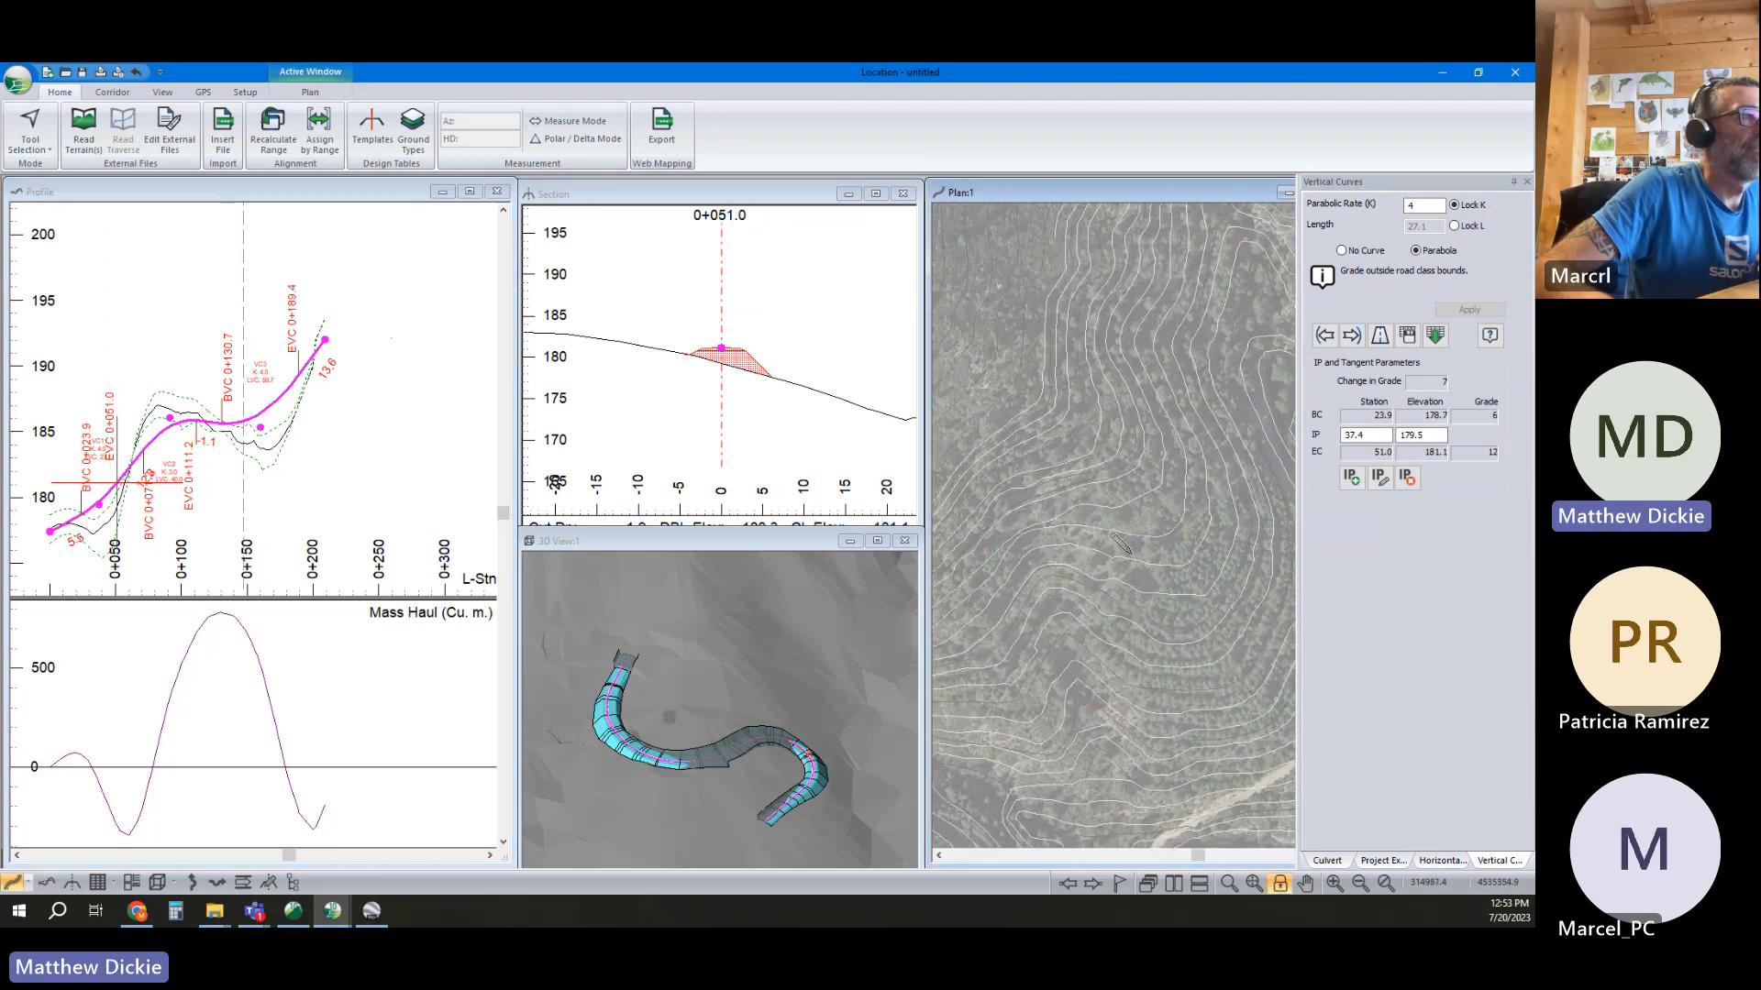
{"action": "middle_click_drag", "start_coordinate": [1142, 592], "coordinate": [1107, 576]}
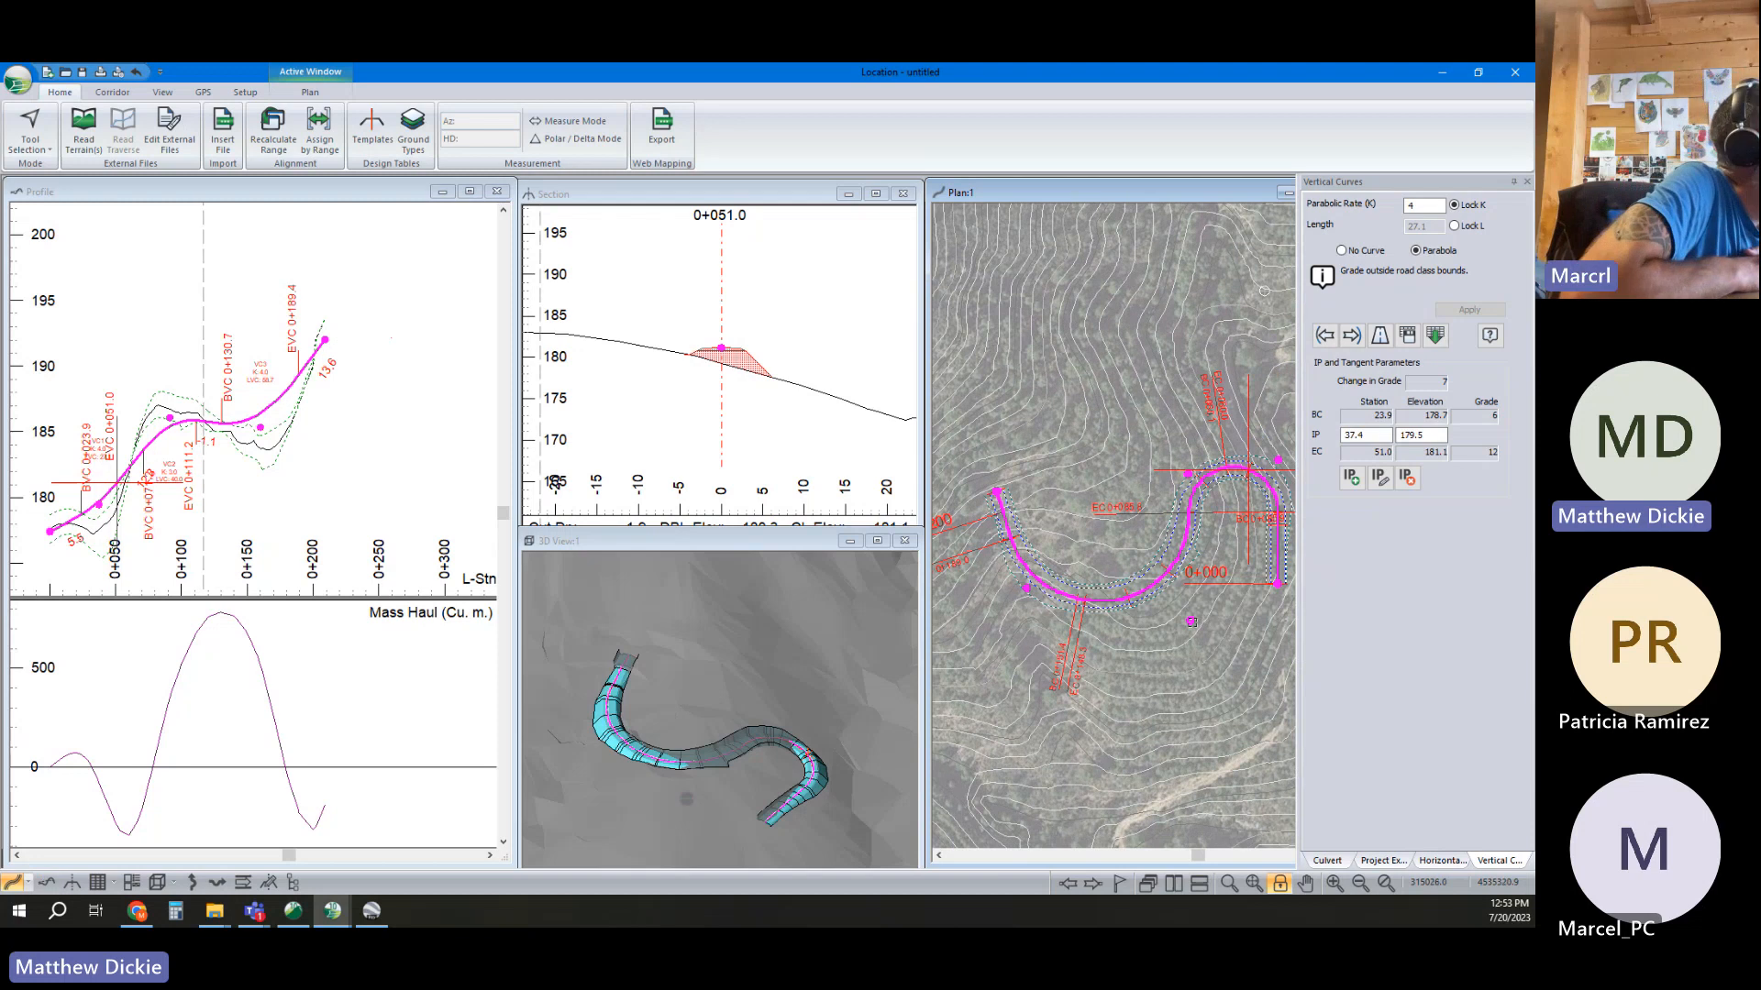
{"action": "mouse_move", "coordinate": [1191, 621]}
{"action": "left_mouse_down"}
{"action": "mouse_move", "coordinate": [1210, 641]}
{"action": "mouse_move", "coordinate": [1176, 642]}
{"action": "left_mouse_up"}
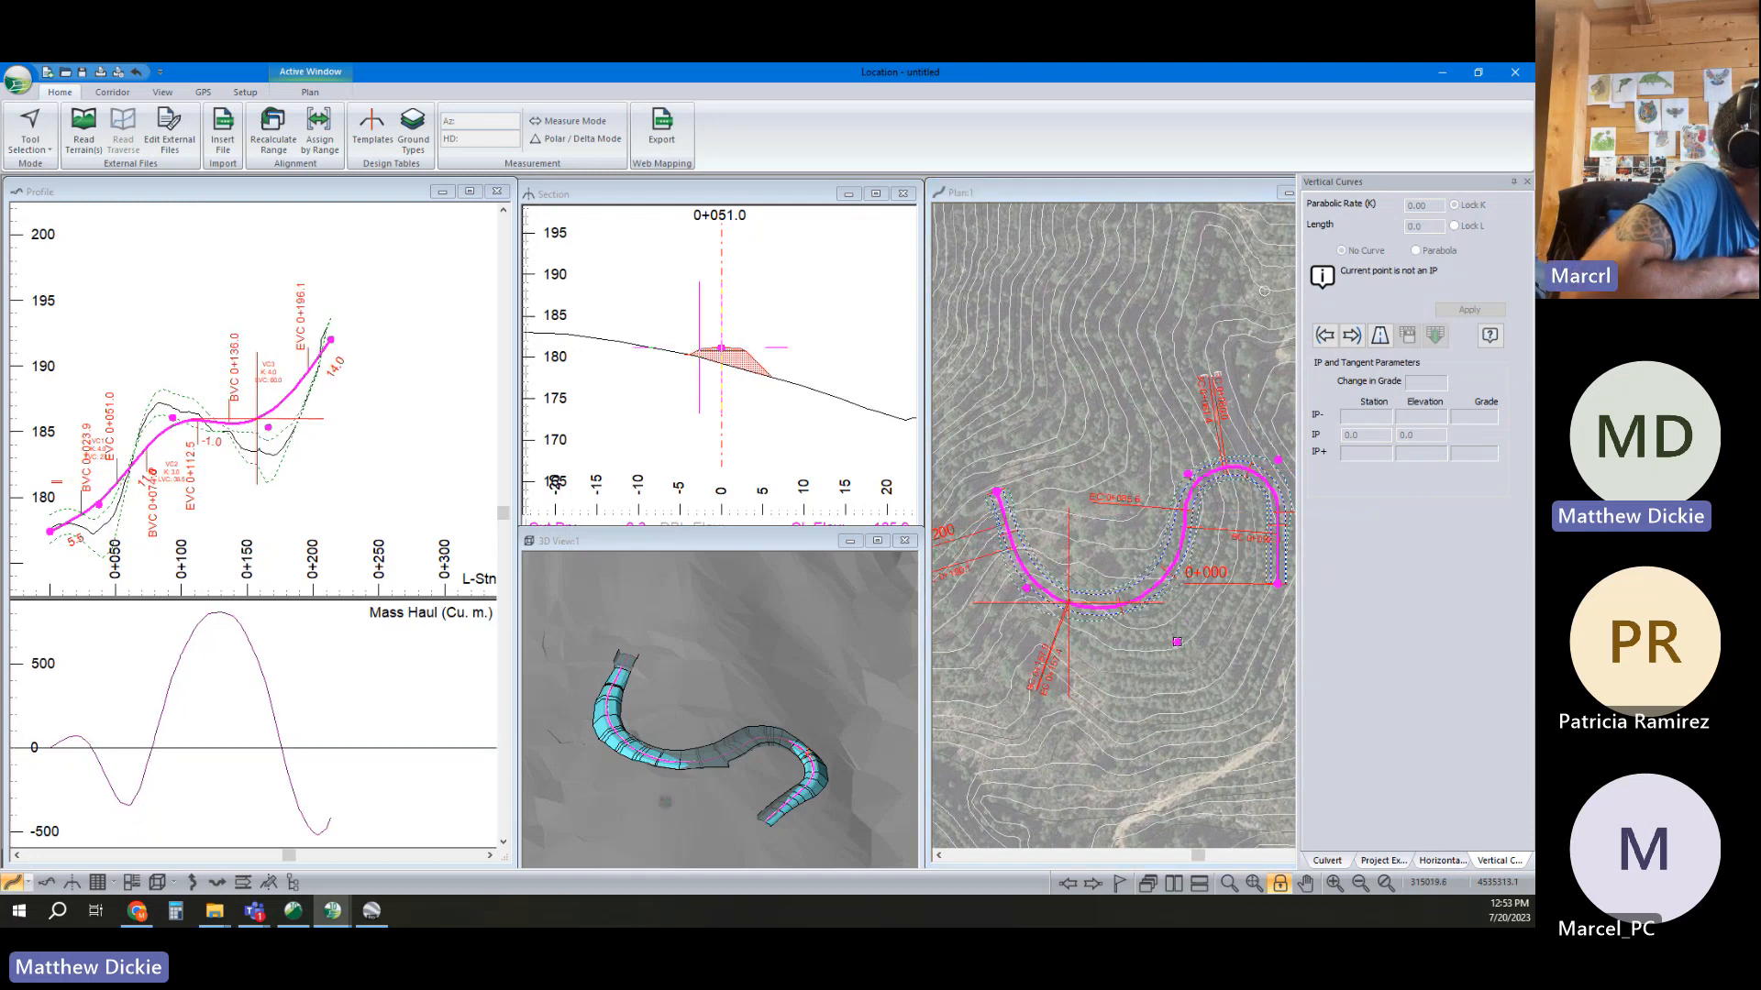
{"action": "middle_click_drag", "start_coordinate": [1264, 292], "coordinate": [1201, 384]}
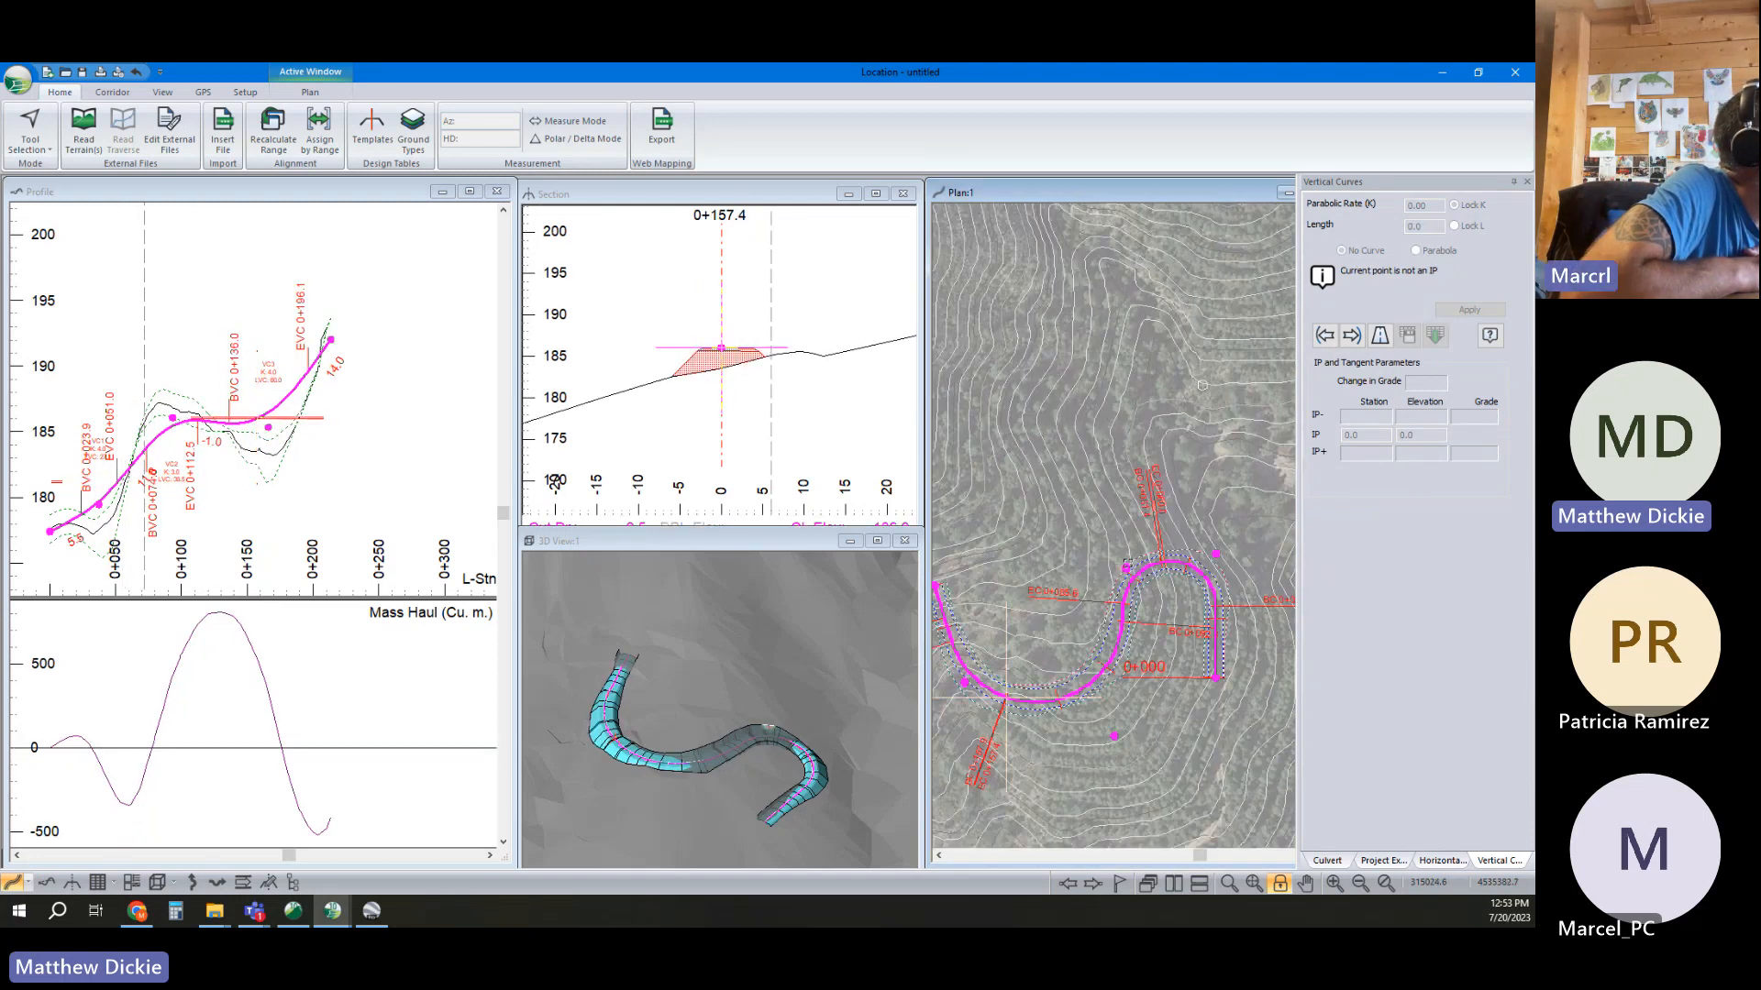
Try moving the northeastern horizontal IP farther north with a road recalculation, and undo that move
{"action": "left_click_drag", "start_coordinate": [1126, 519], "coordinate": [1221, 520]}
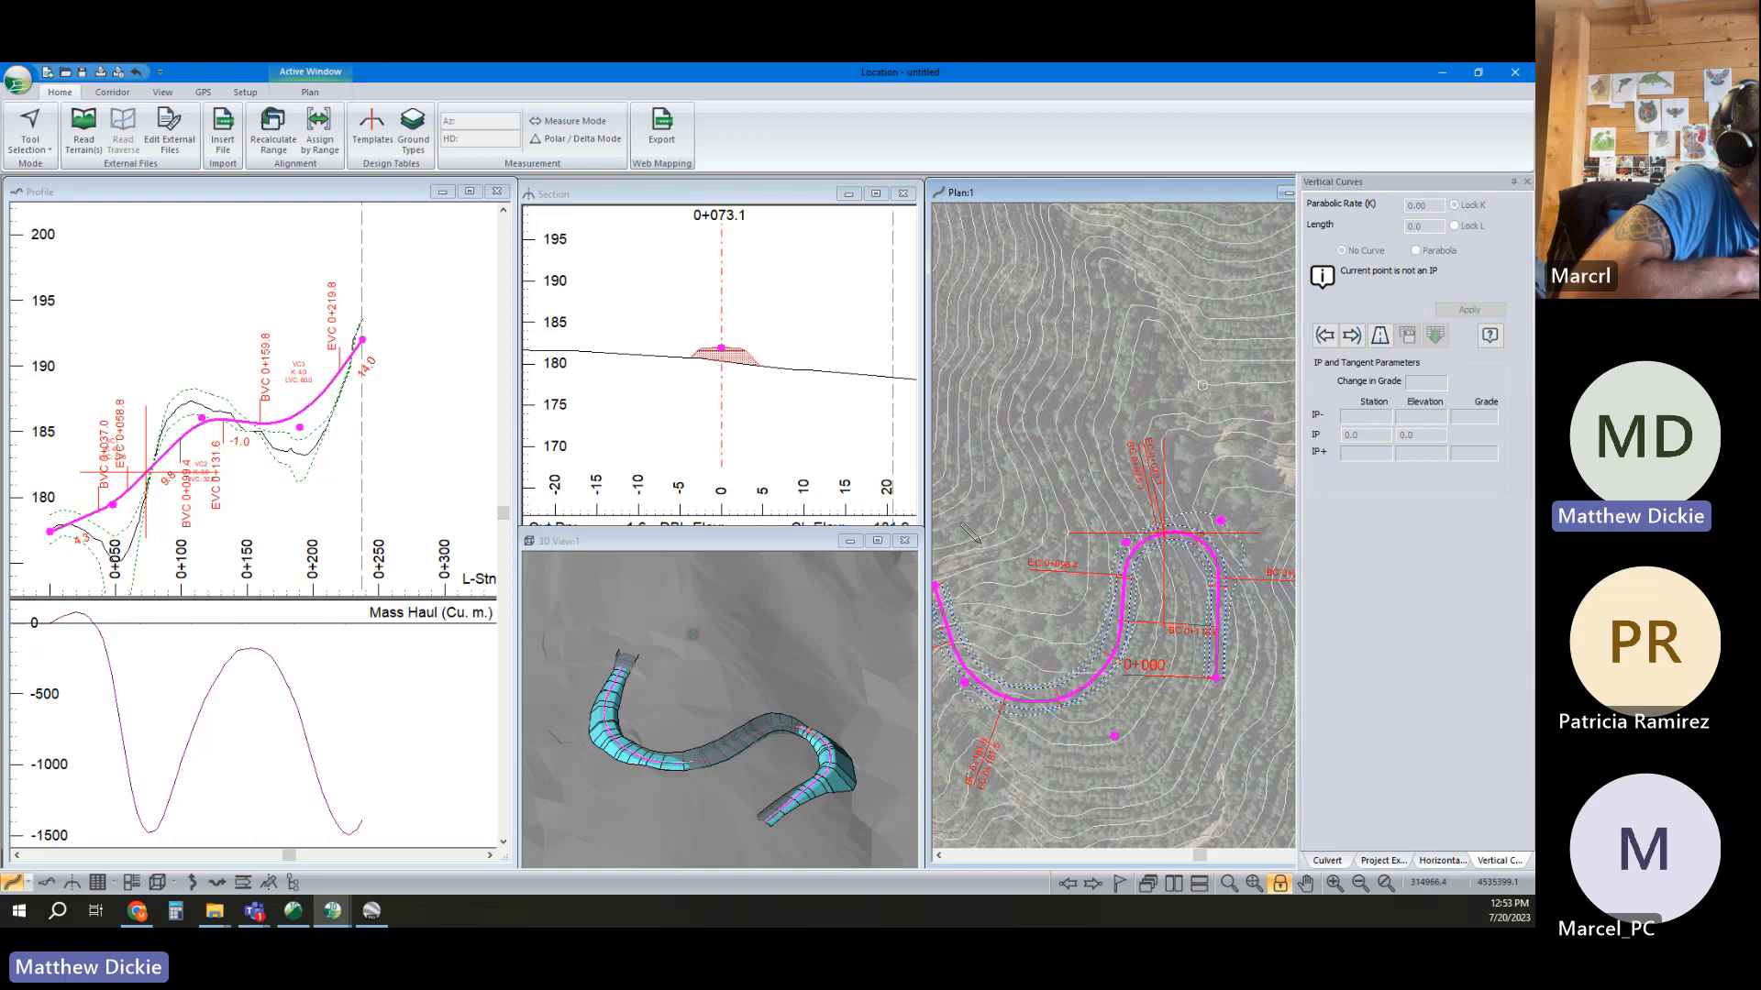
{"action": "left_click", "coordinate": [947, 567]}
{"action": "left_click", "coordinate": [760, 524]}
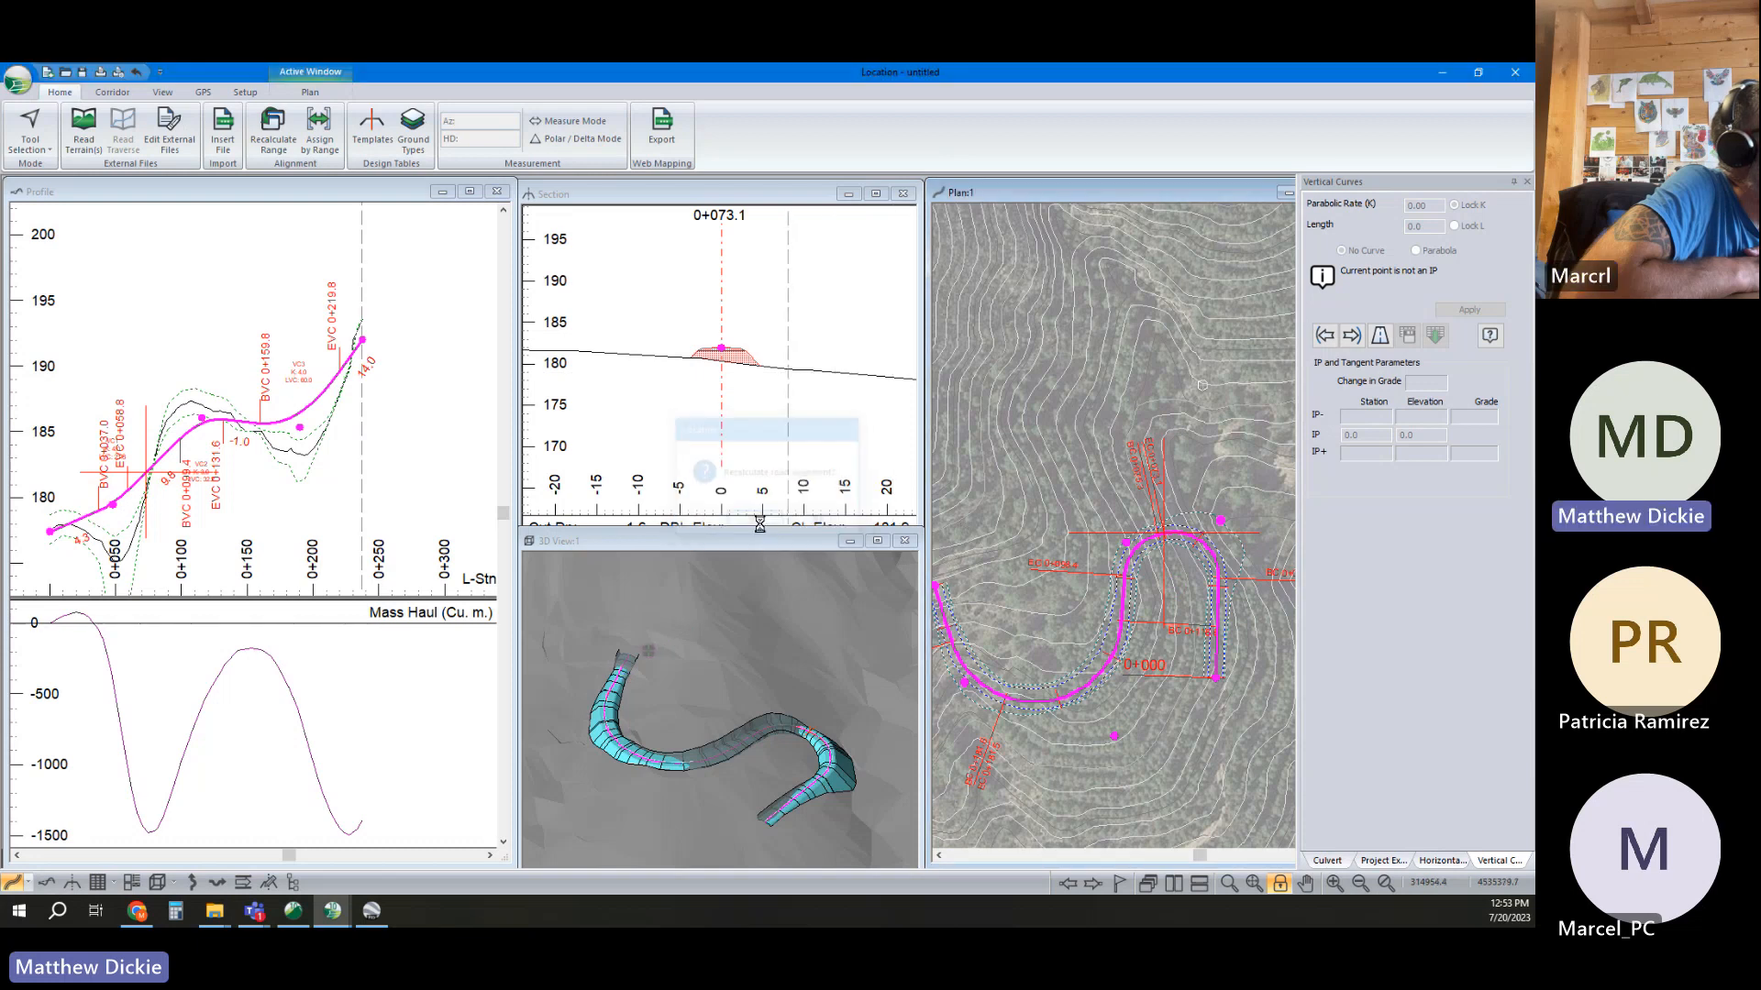
{"action": "key", "text": "ctrl+z"}
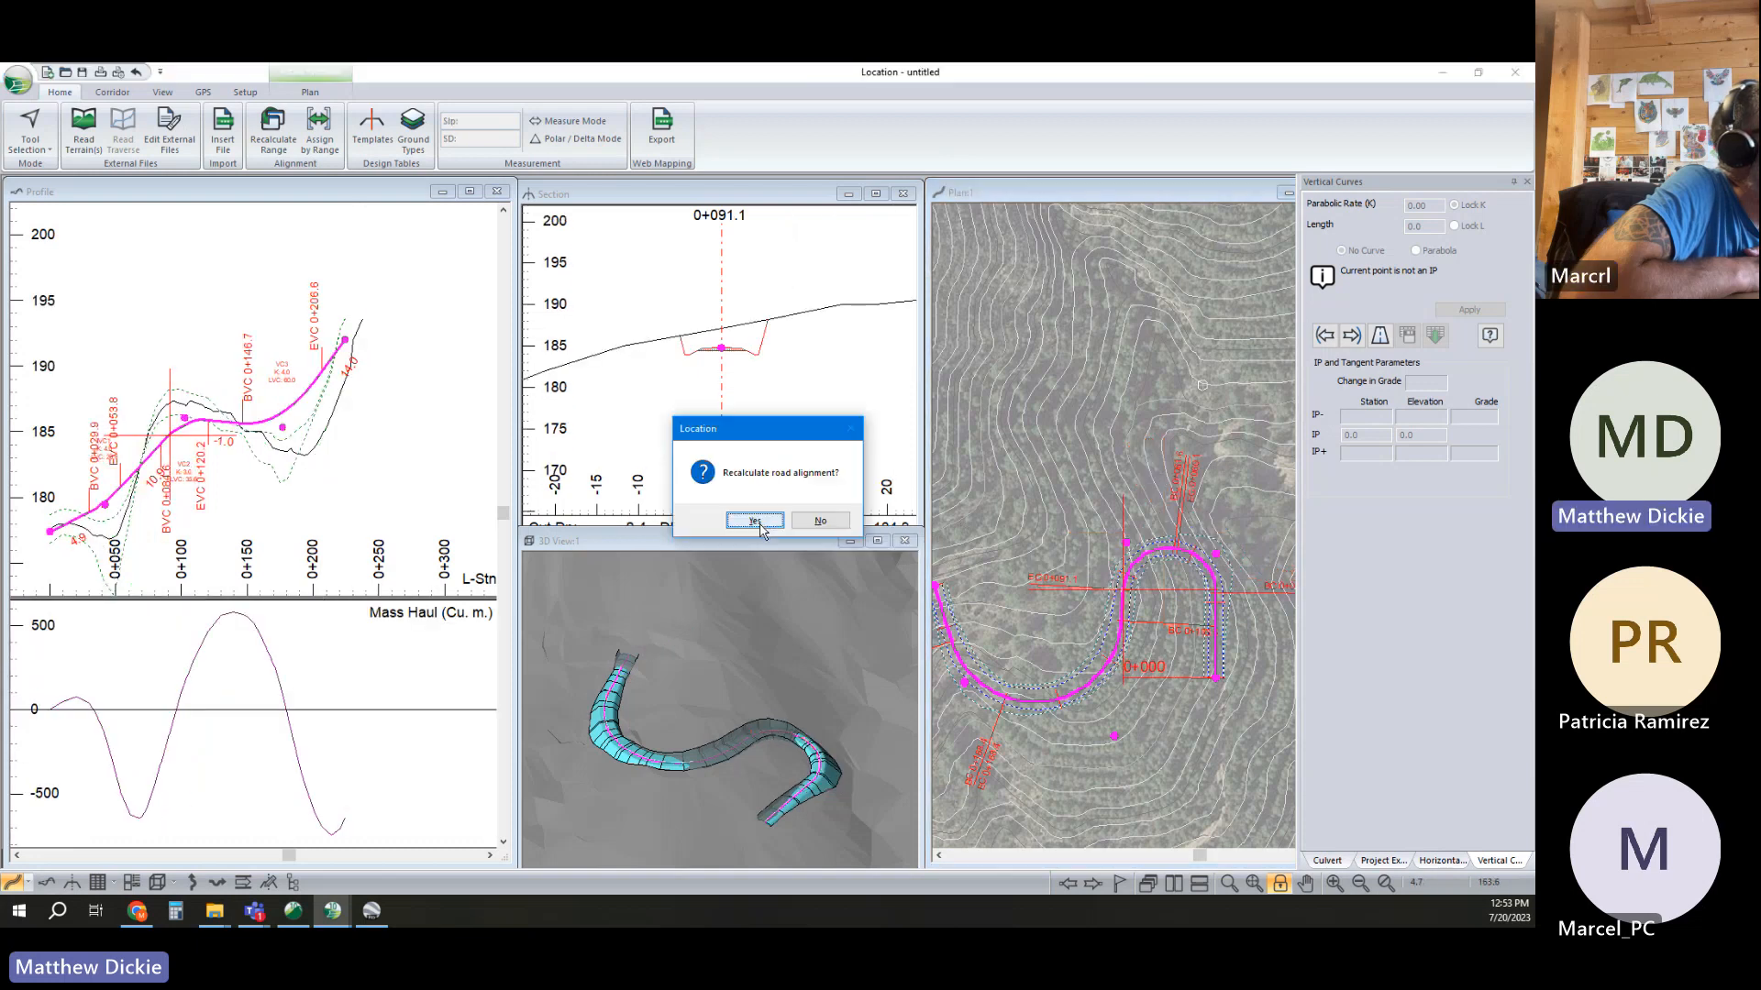
{"action": "left_click", "coordinate": [760, 524]}
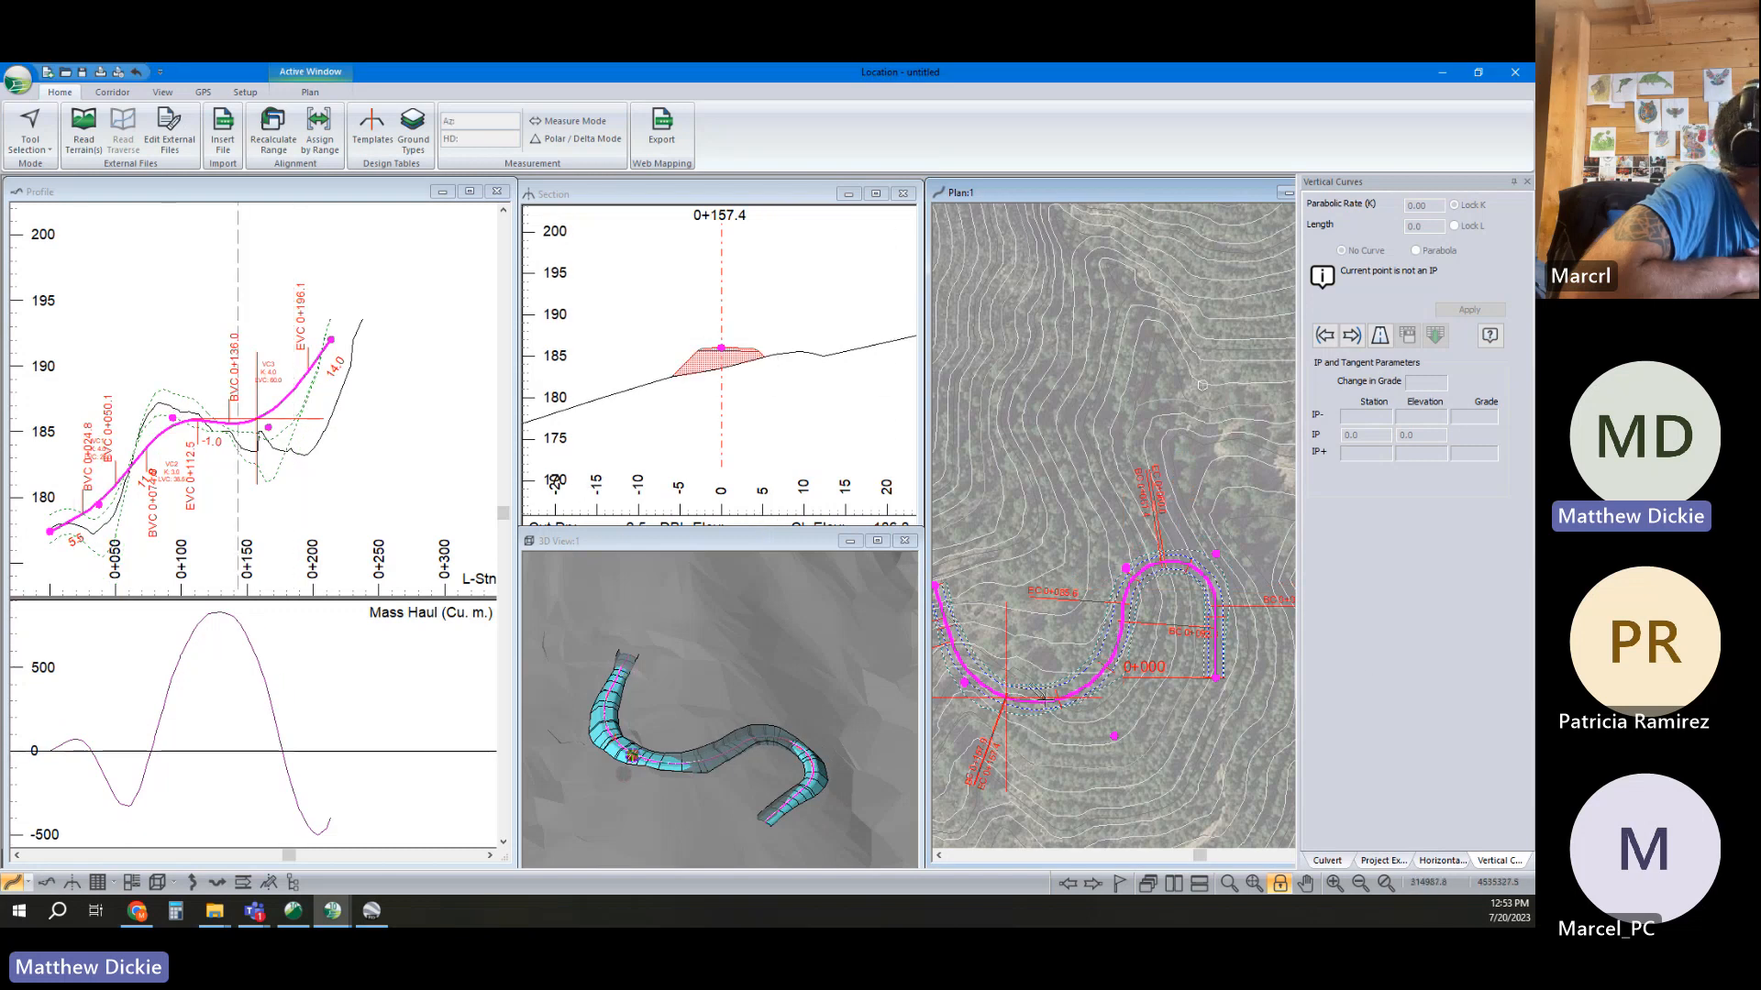
Shift the profile's sag IP to about station 172.0, elevation 185.2, and raise the end IP to about elevation 193.0 at station 213.6
{"action": "scroll", "coordinate": [1069, 705], "scroll_direction": "up", "scroll_amount": 3}
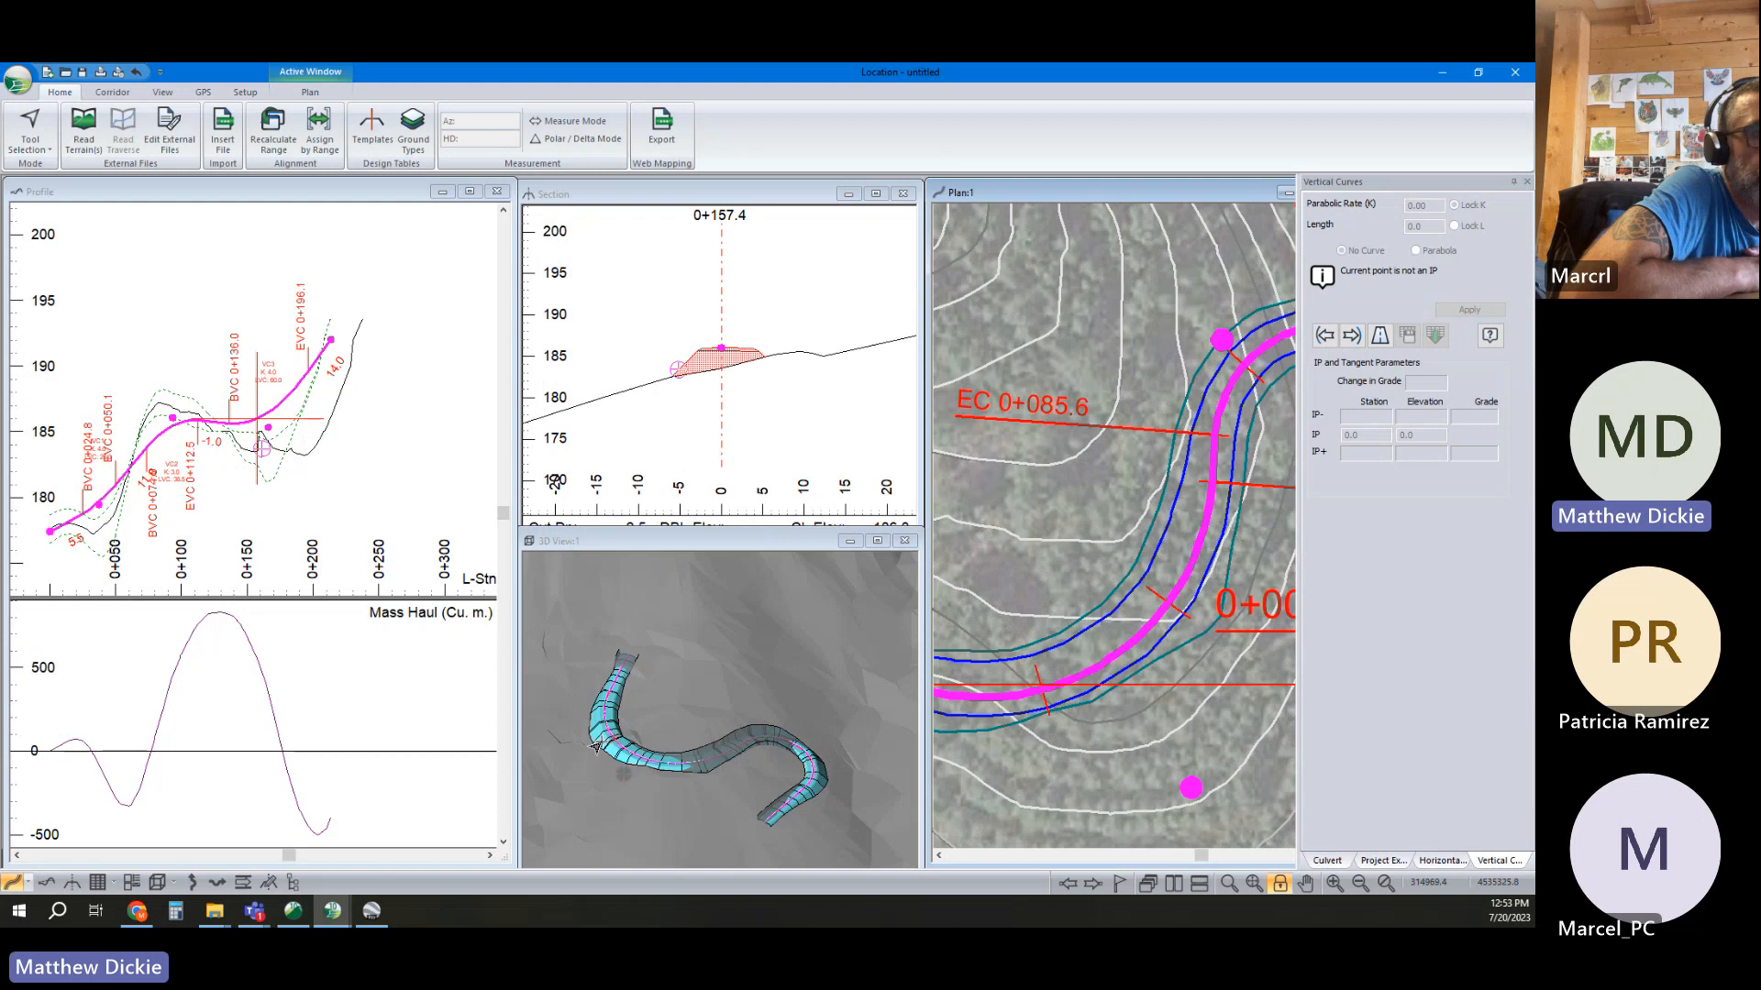
{"action": "left_click_drag", "start_coordinate": [268, 430], "coordinate": [272, 445]}
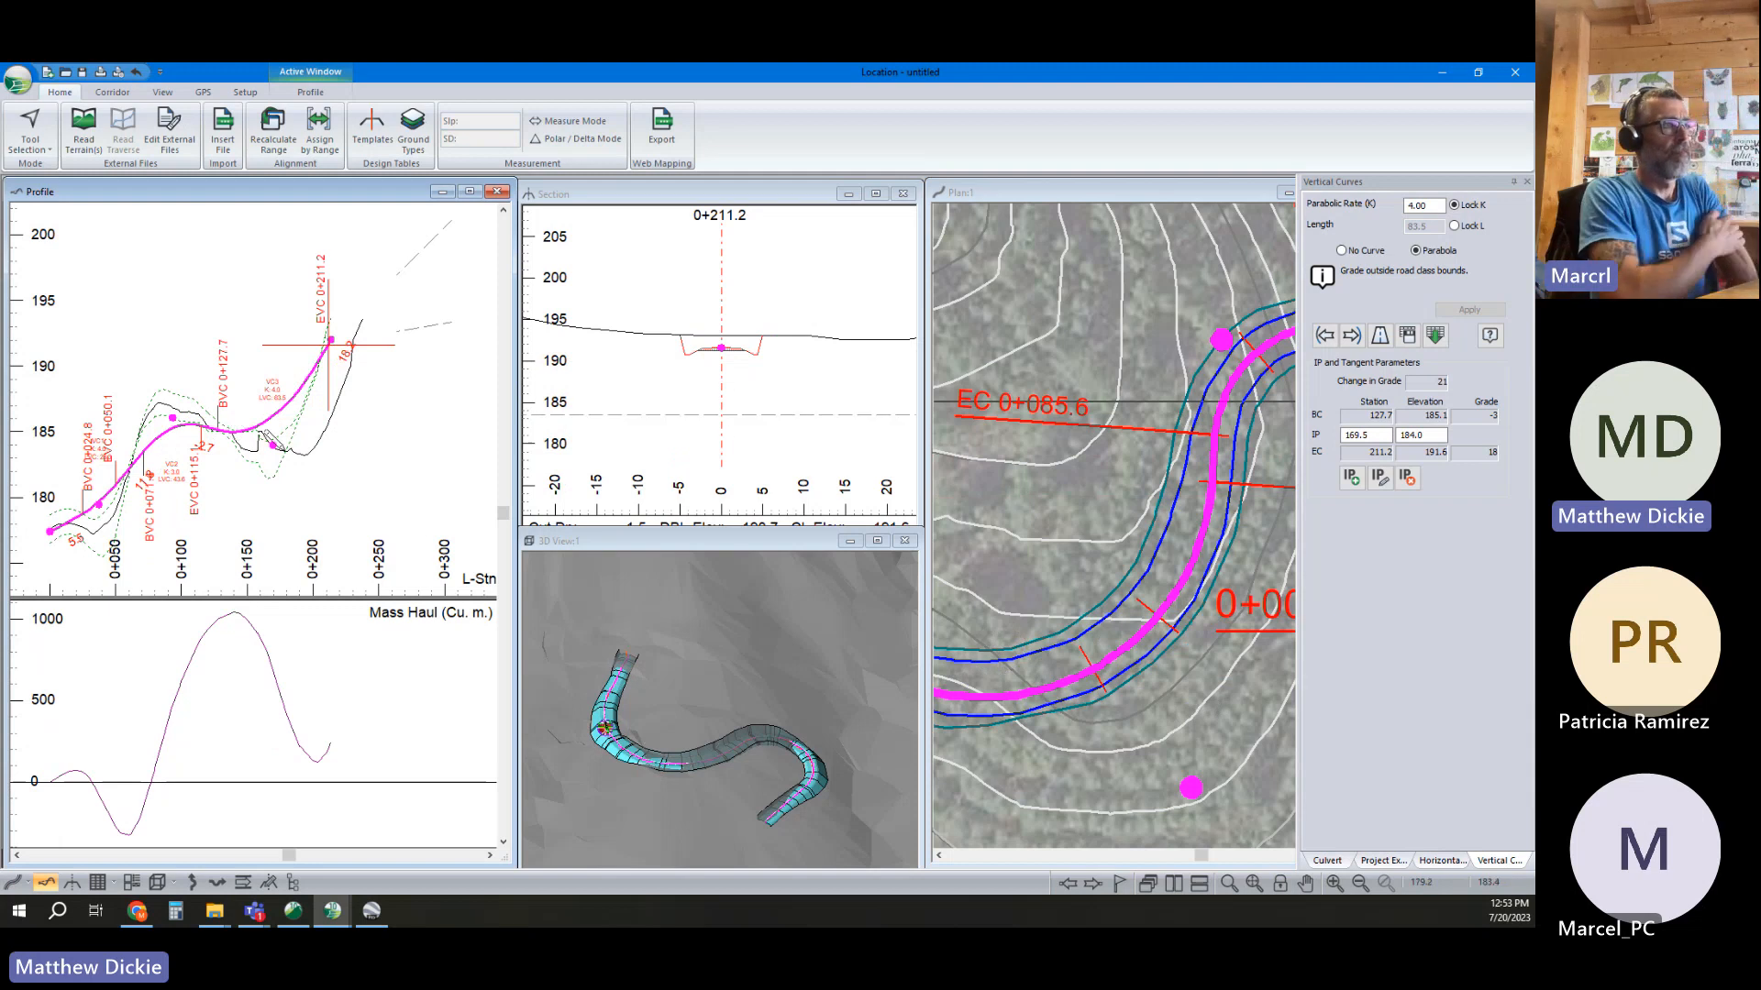
{"action": "left_click_drag", "start_coordinate": [274, 447], "coordinate": [276, 430]}
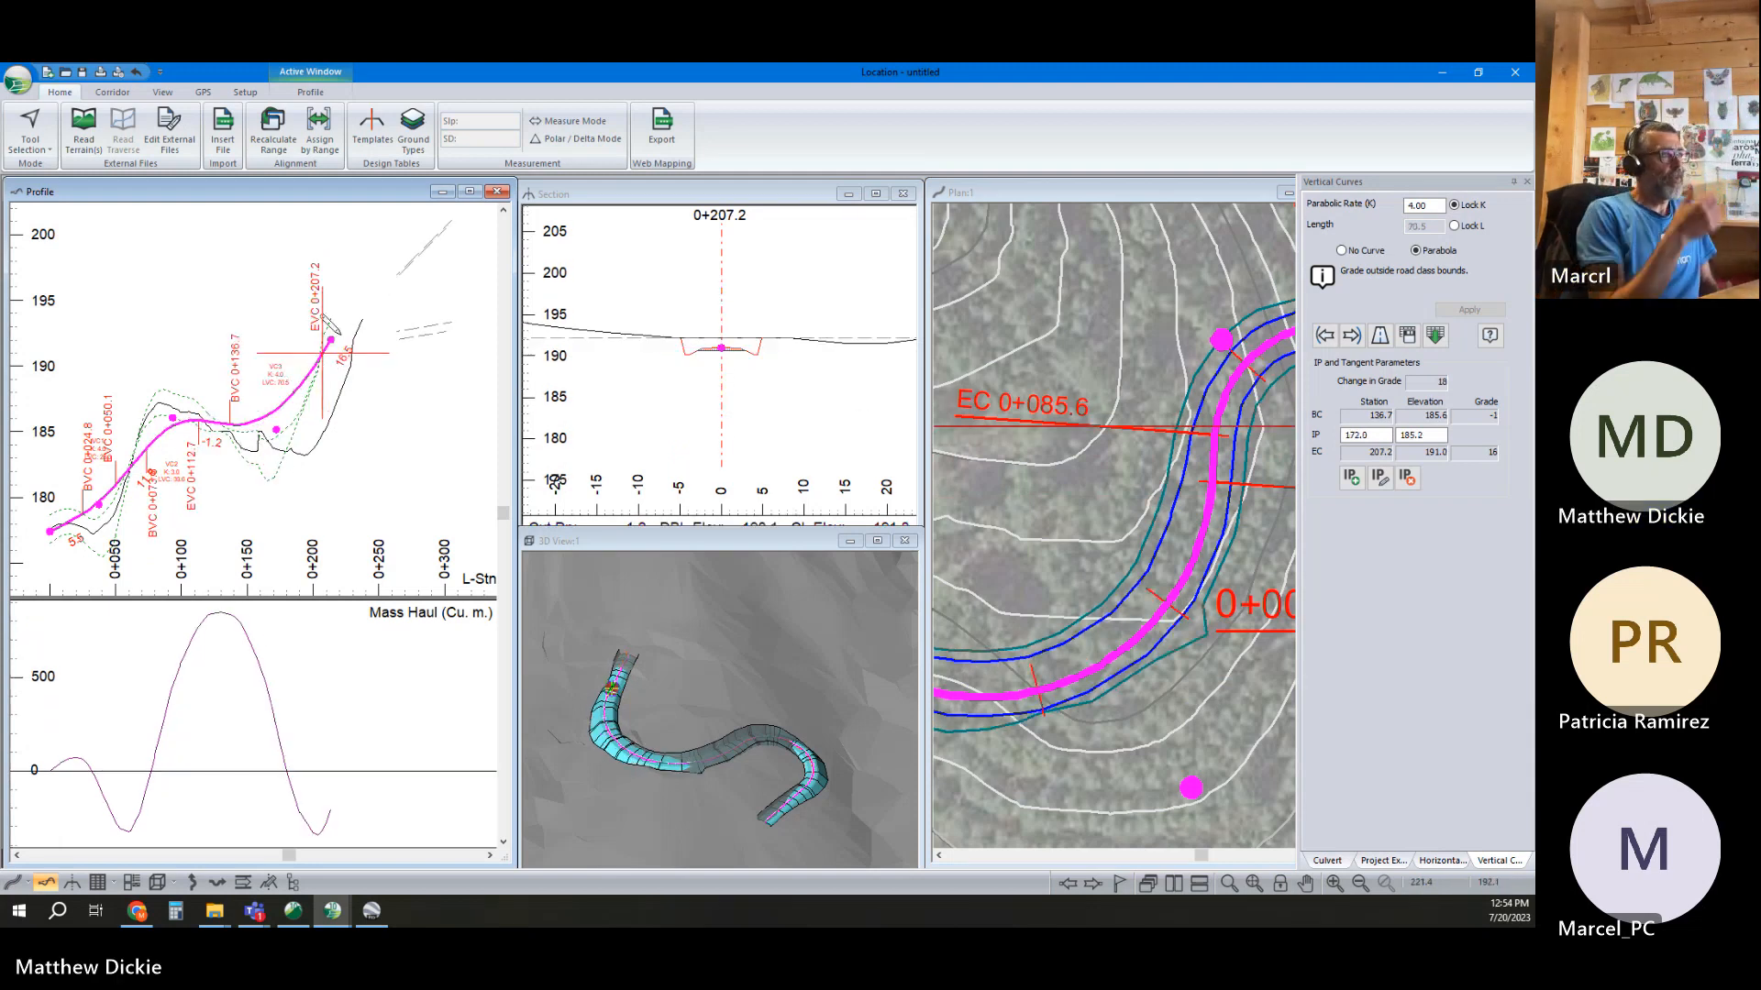
{"action": "left_click_drag", "start_coordinate": [332, 338], "coordinate": [331, 326]}
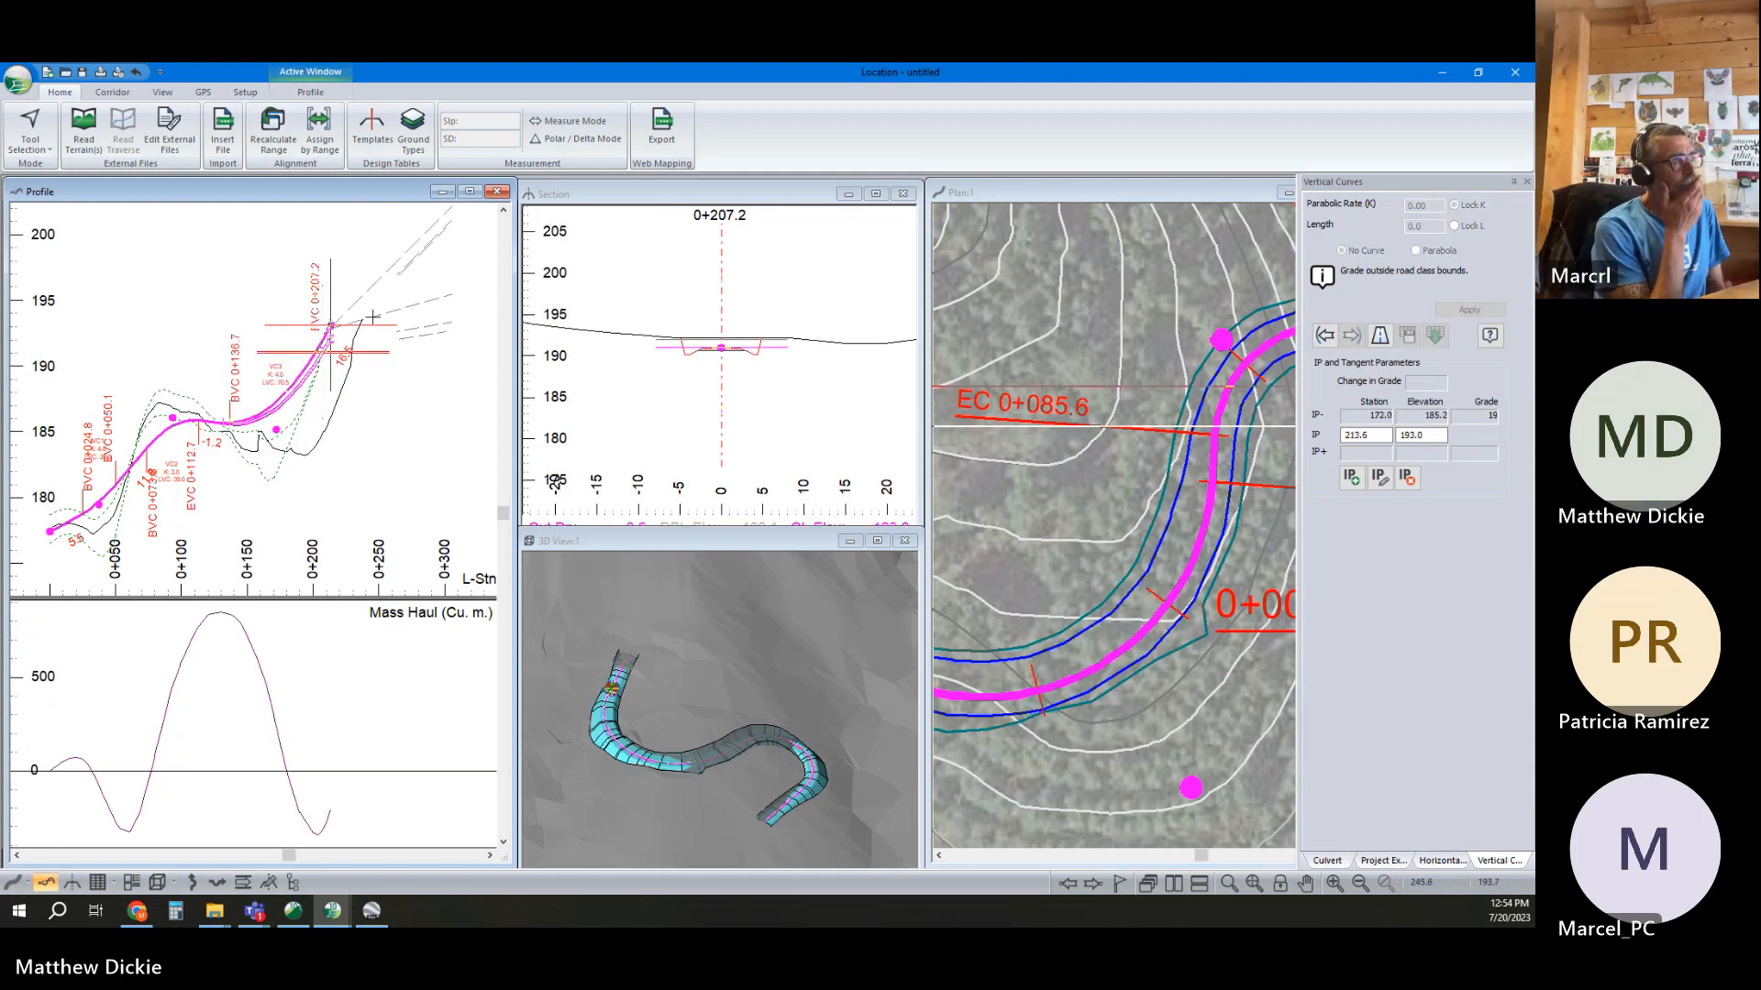
{"action": "right_click", "coordinate": [410, 410]}
{"action": "left_click", "coordinate": [436, 433]}
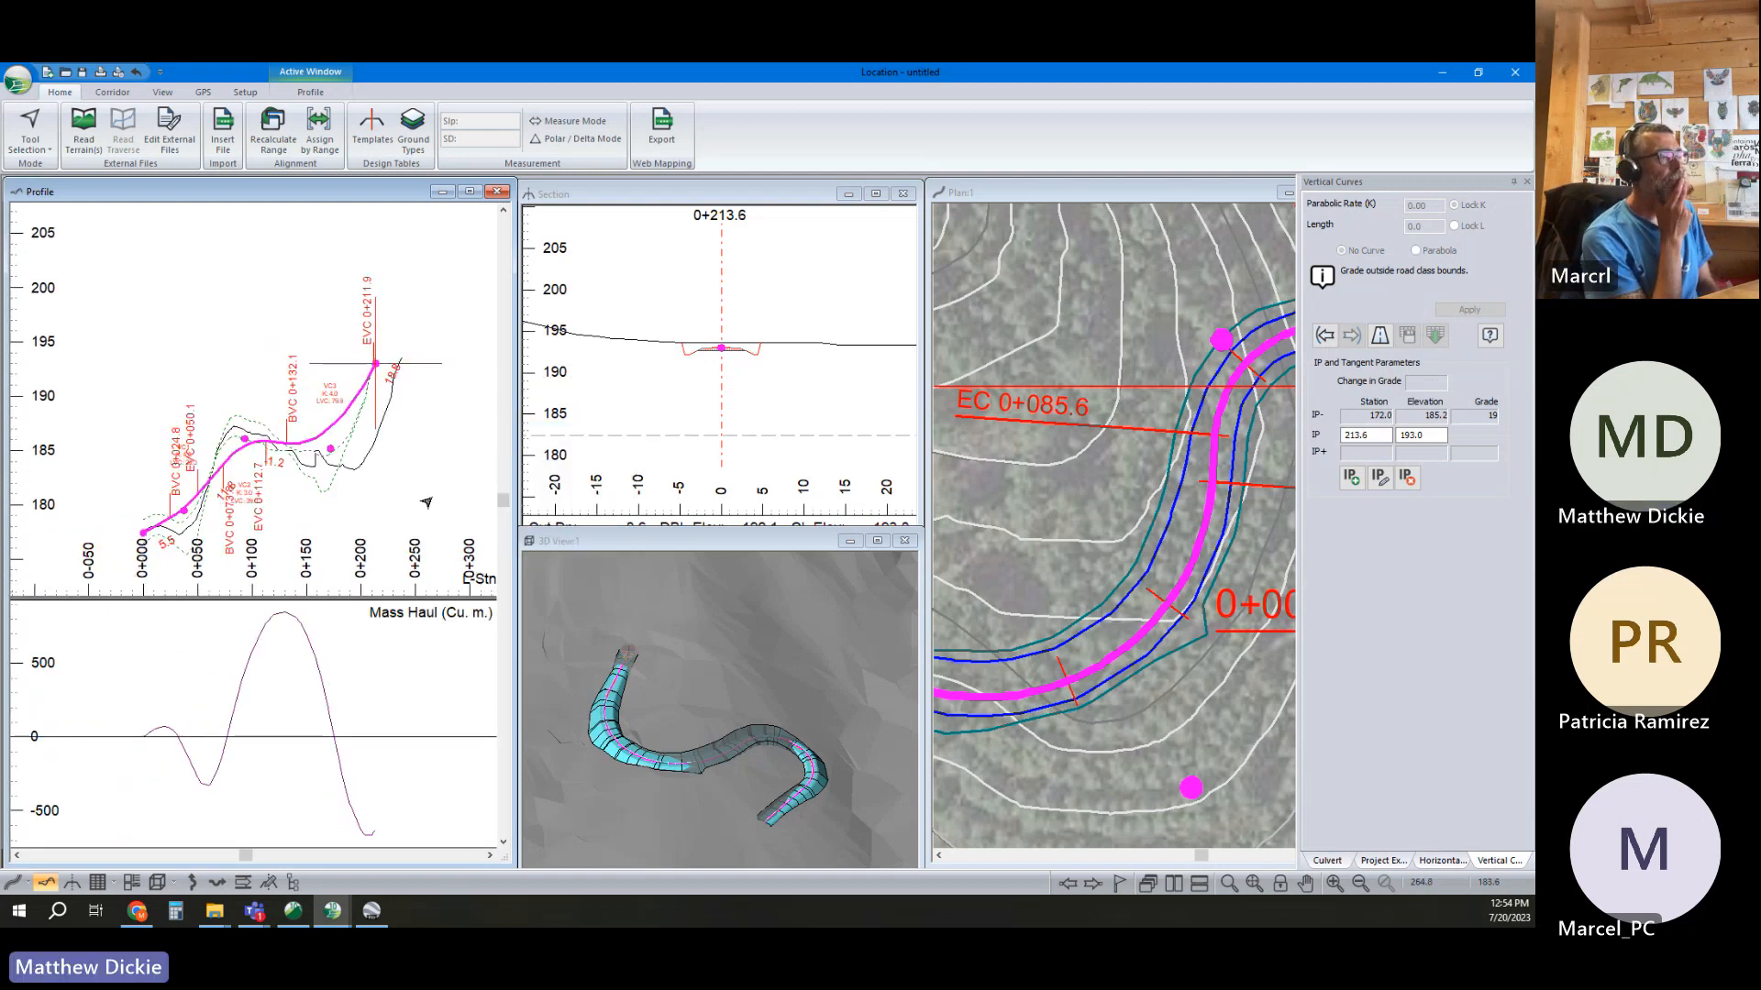
Lower the profile's sag IP to about station 170.1, elevation 184.5, with the Add/Edit IP tool and return to the Selection Tool
{"action": "right_click", "coordinate": [337, 422]}
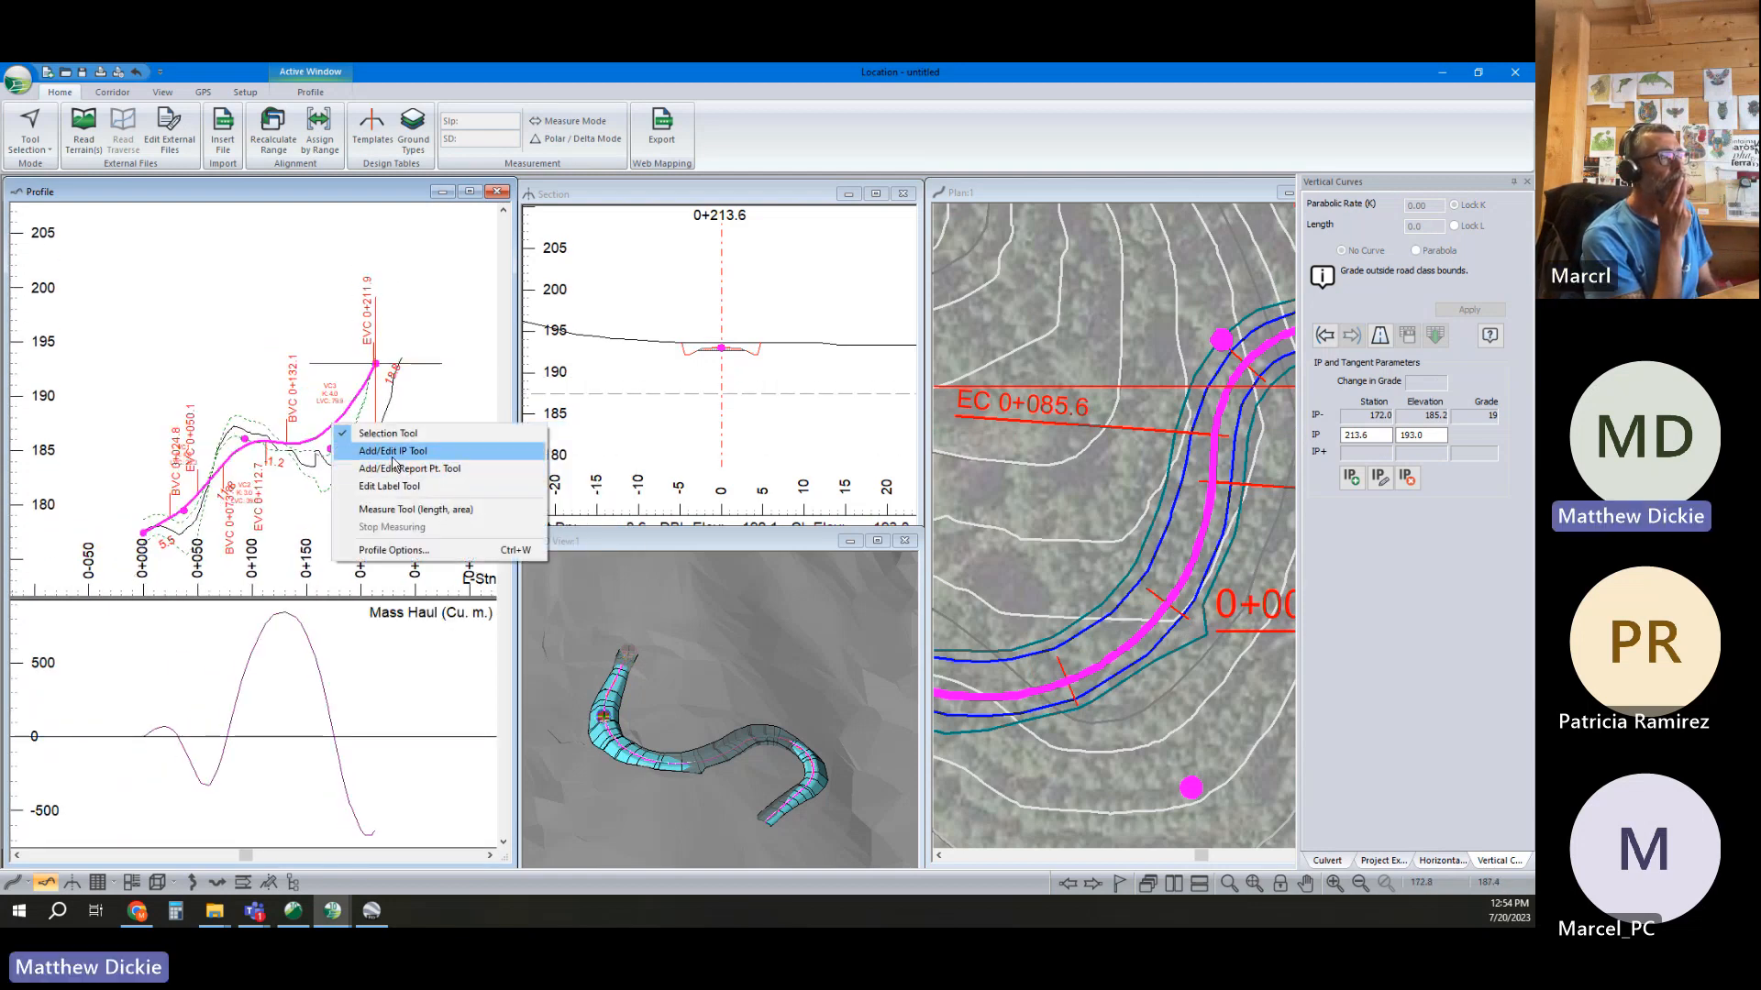
{"action": "left_click", "coordinate": [392, 455]}
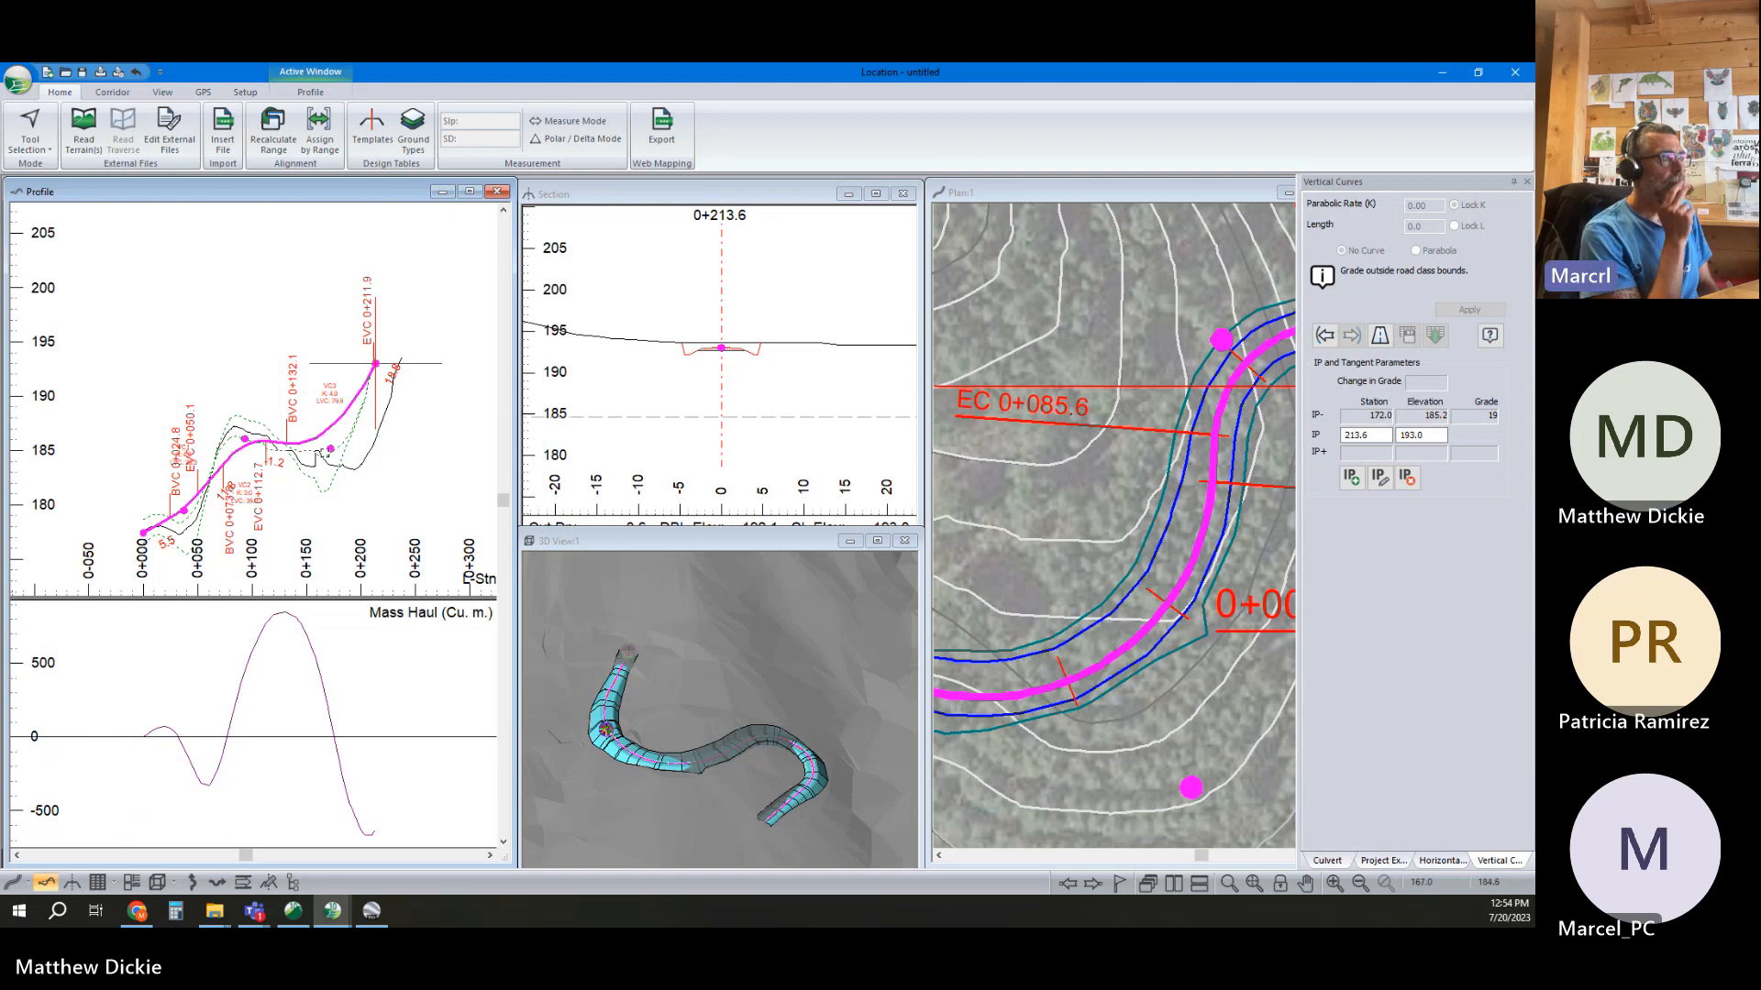
{"action": "left_click", "coordinate": [331, 447]}
{"action": "left_click_drag", "start_coordinate": [330, 448], "coordinate": [327, 456]}
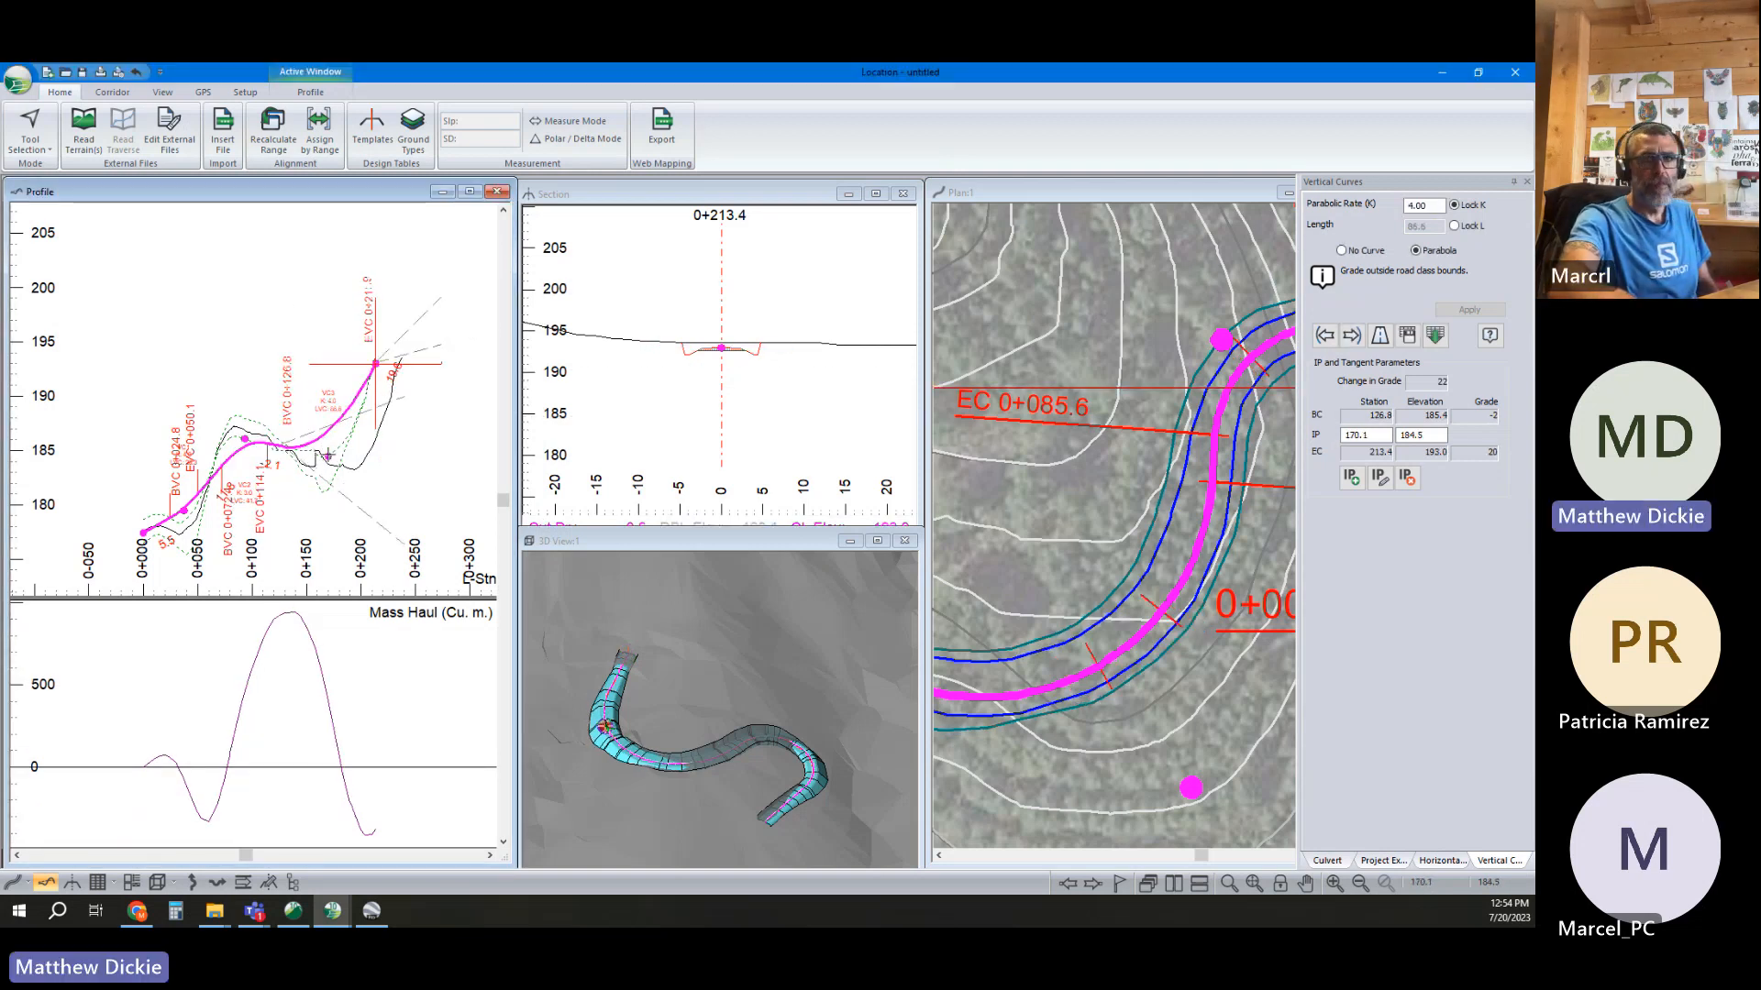
{"action": "right_click", "coordinate": [370, 439]}
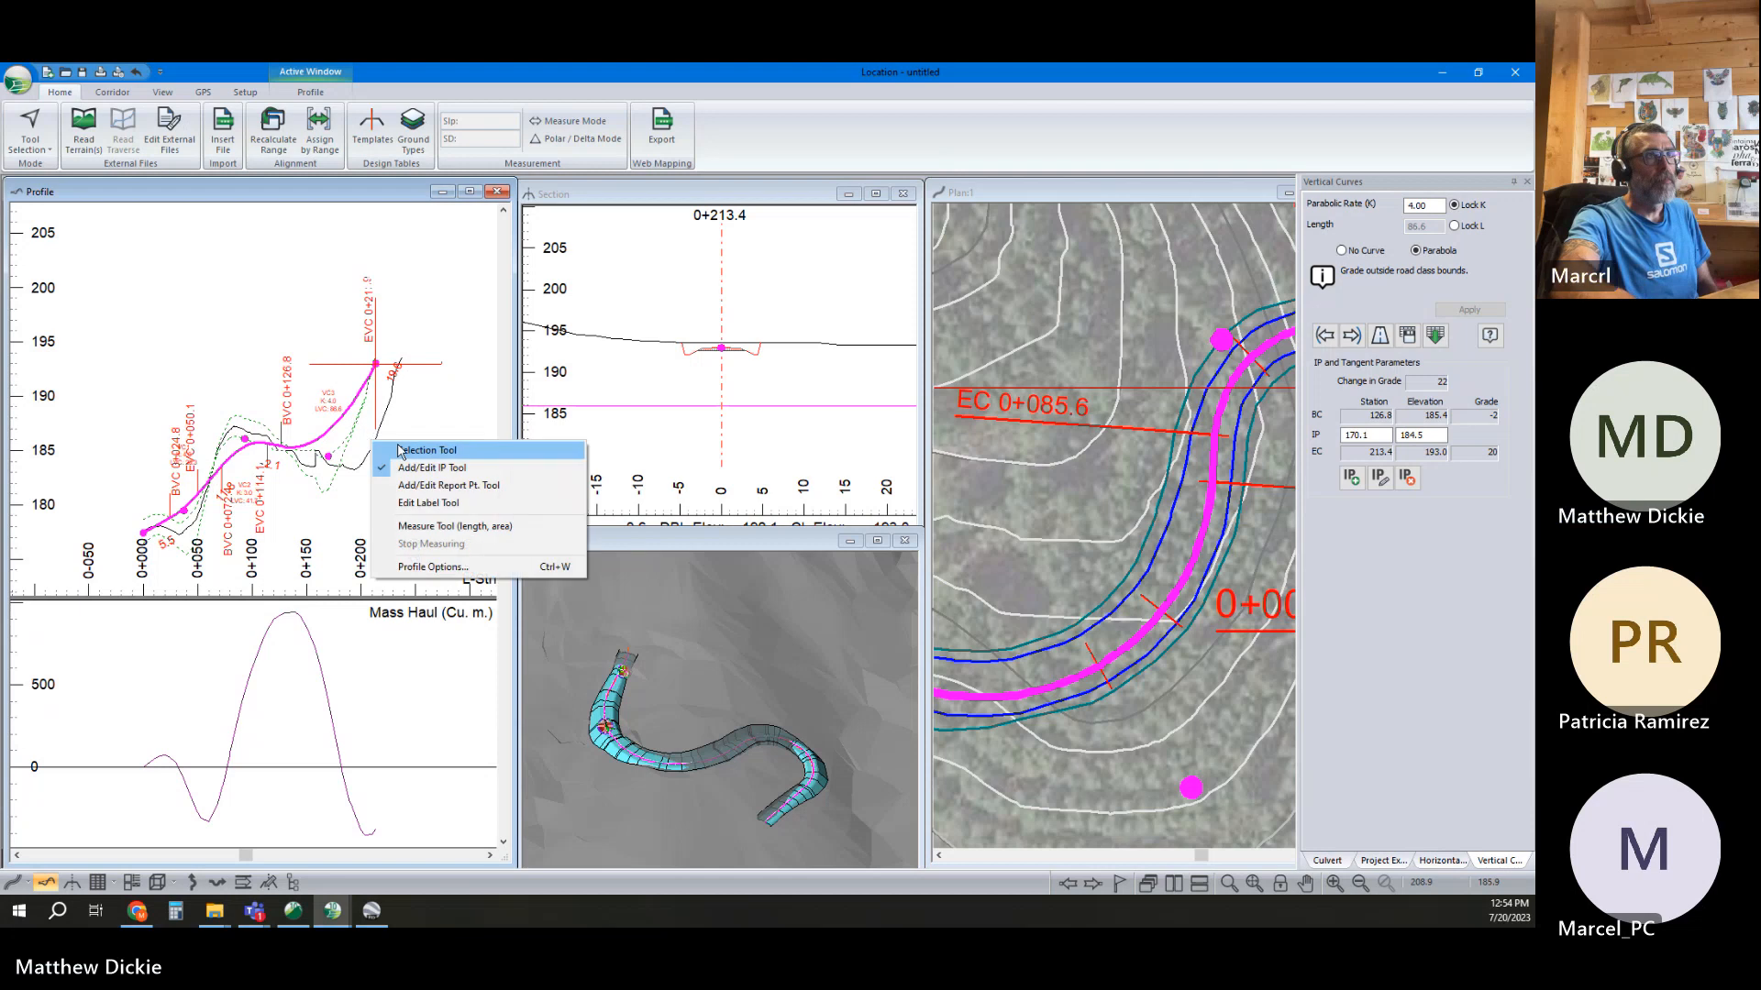
{"action": "left_click", "coordinate": [483, 433]}
{"action": "left_click", "coordinate": [1145, 587]}
{"action": "scroll", "coordinate": [1144, 587], "scroll_direction": "down", "scroll_amount": 5}
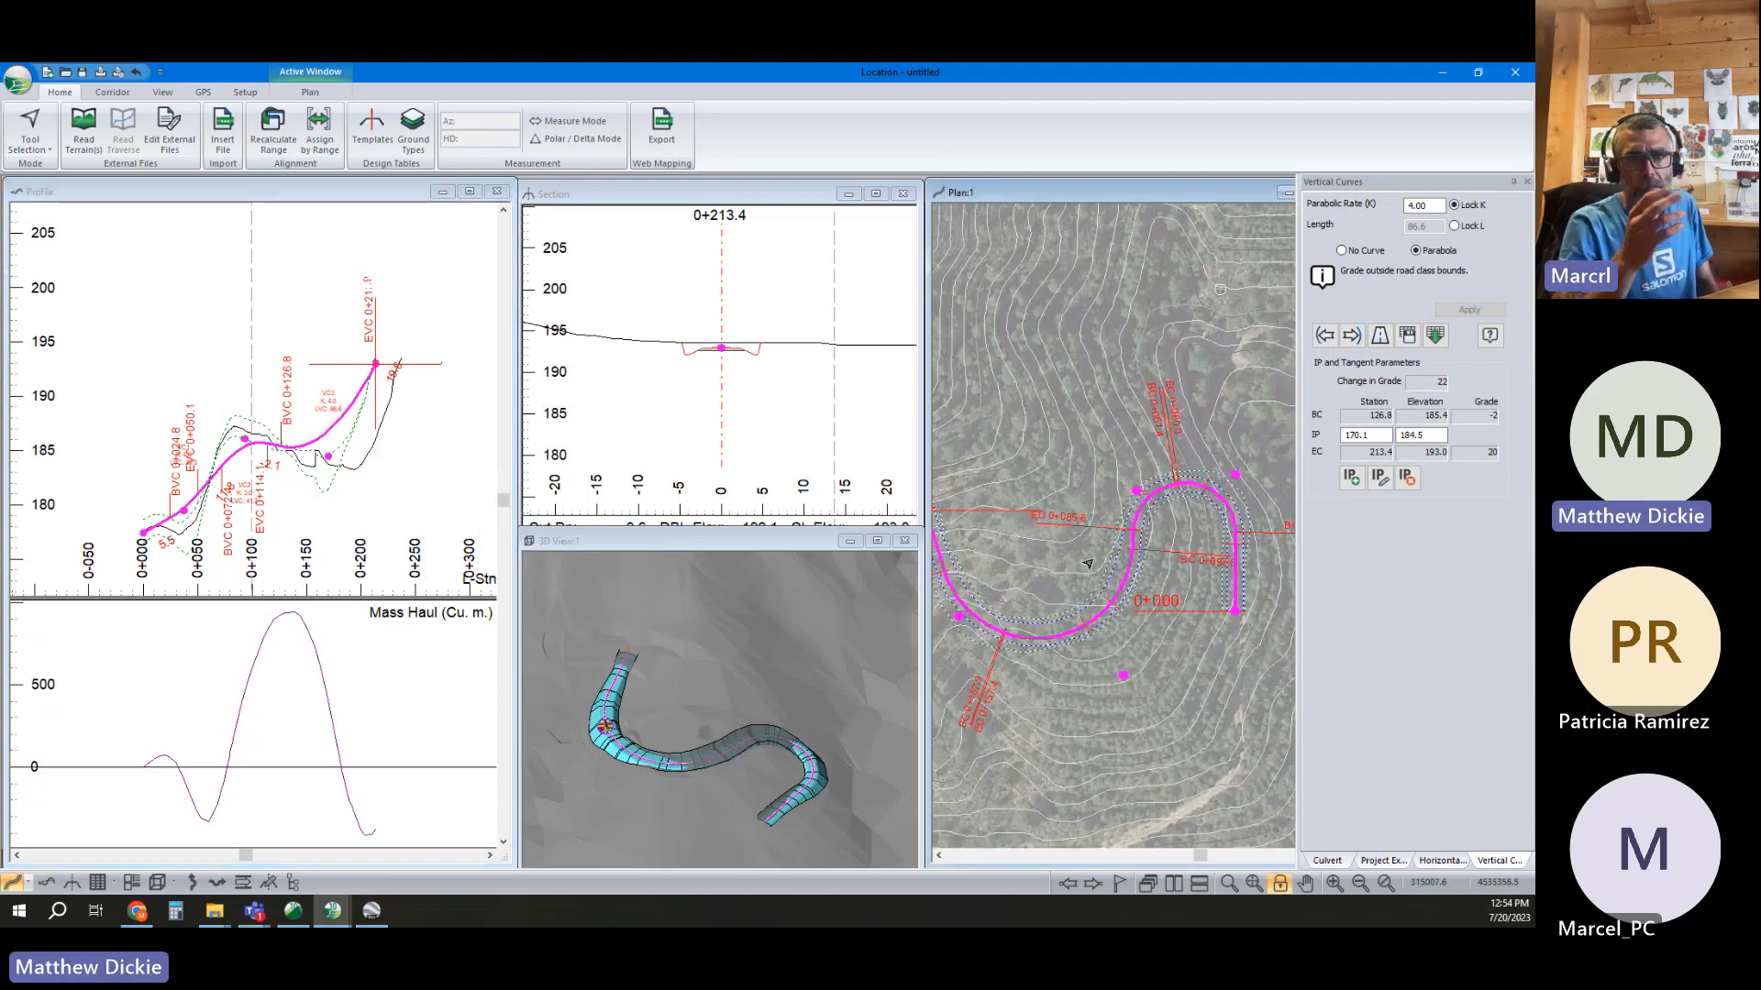
{"action": "scroll", "coordinate": [1144, 587], "scroll_direction": "down", "scroll_amount": 1}
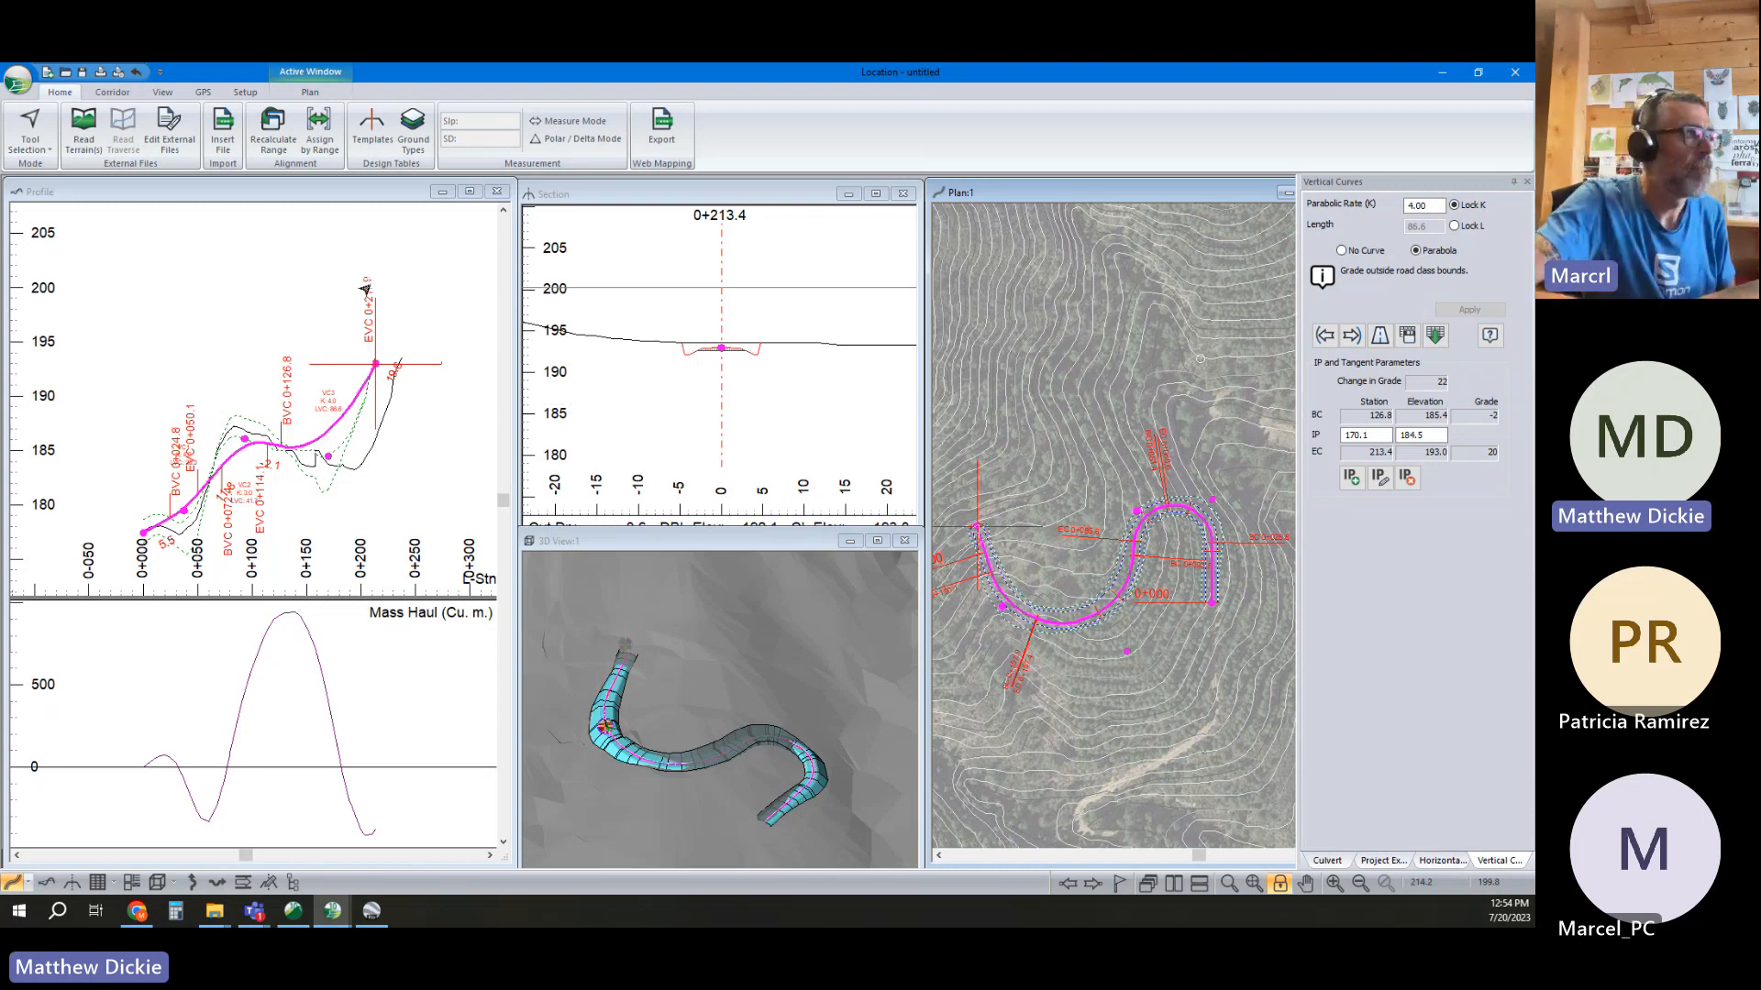
Review the default properties of the left Slope I - Standard Cut/Fill template component and leave the Template Editor without changes
{"action": "left_click", "coordinate": [371, 129]}
{"action": "double_click", "coordinate": [438, 341]}
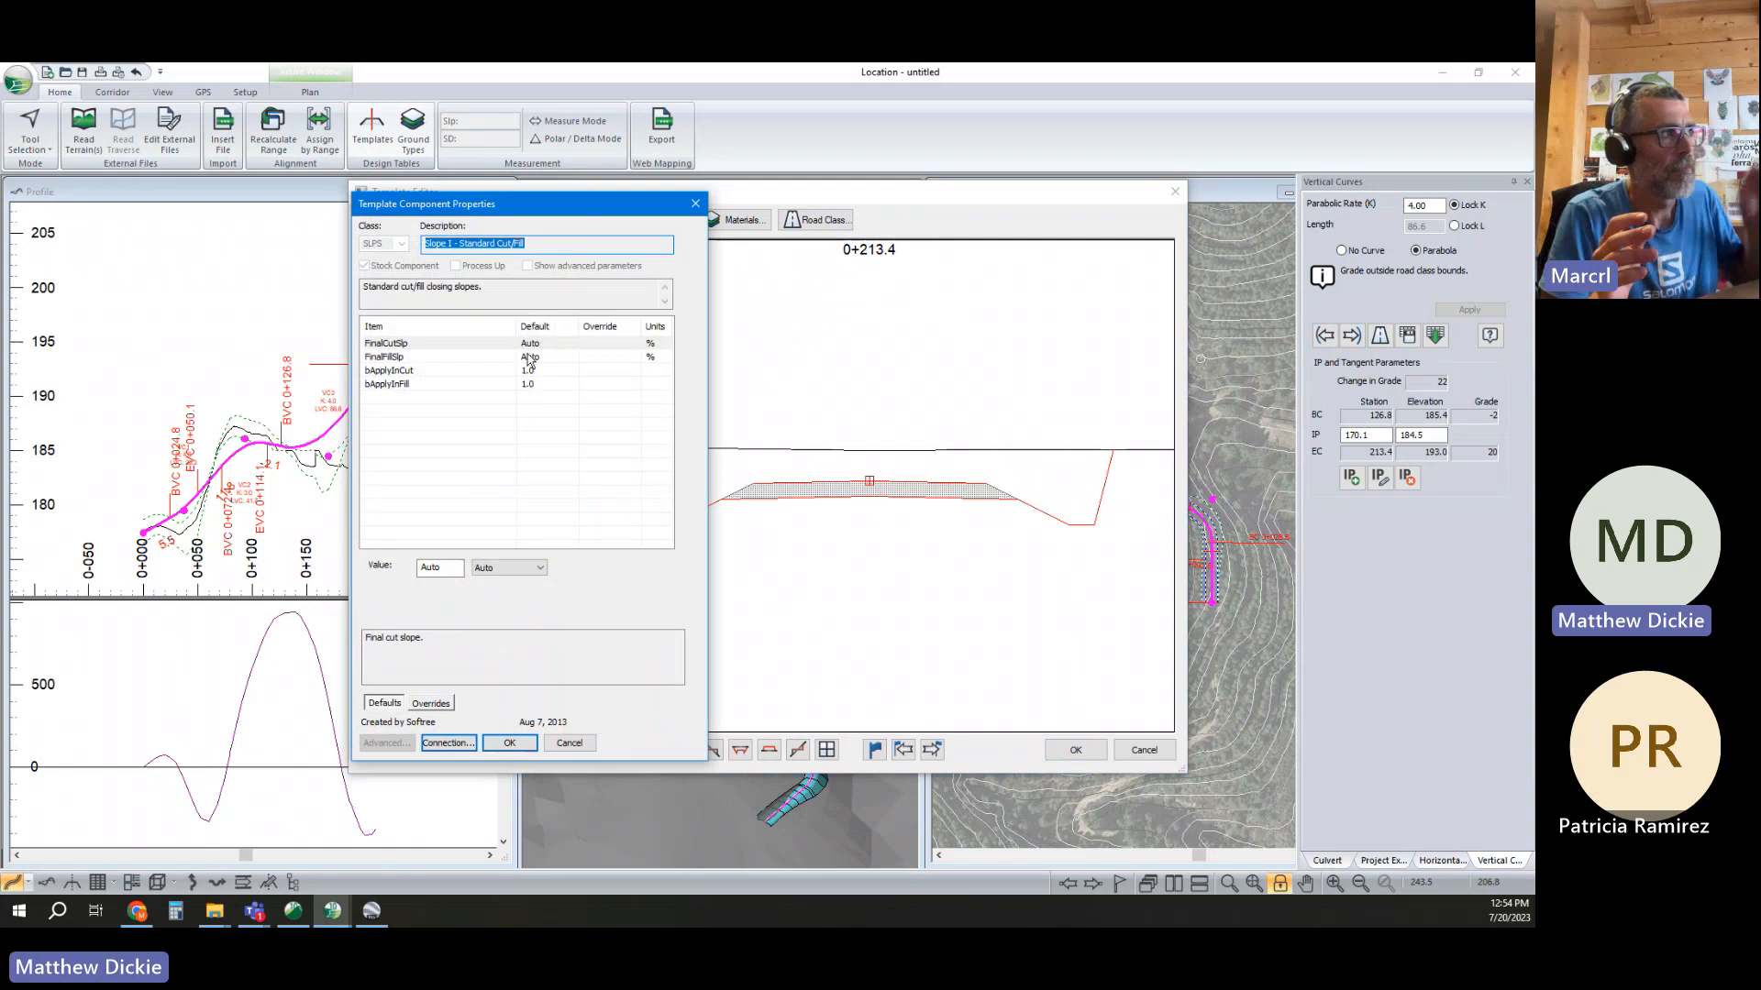
{"action": "left_click", "coordinate": [570, 744]}
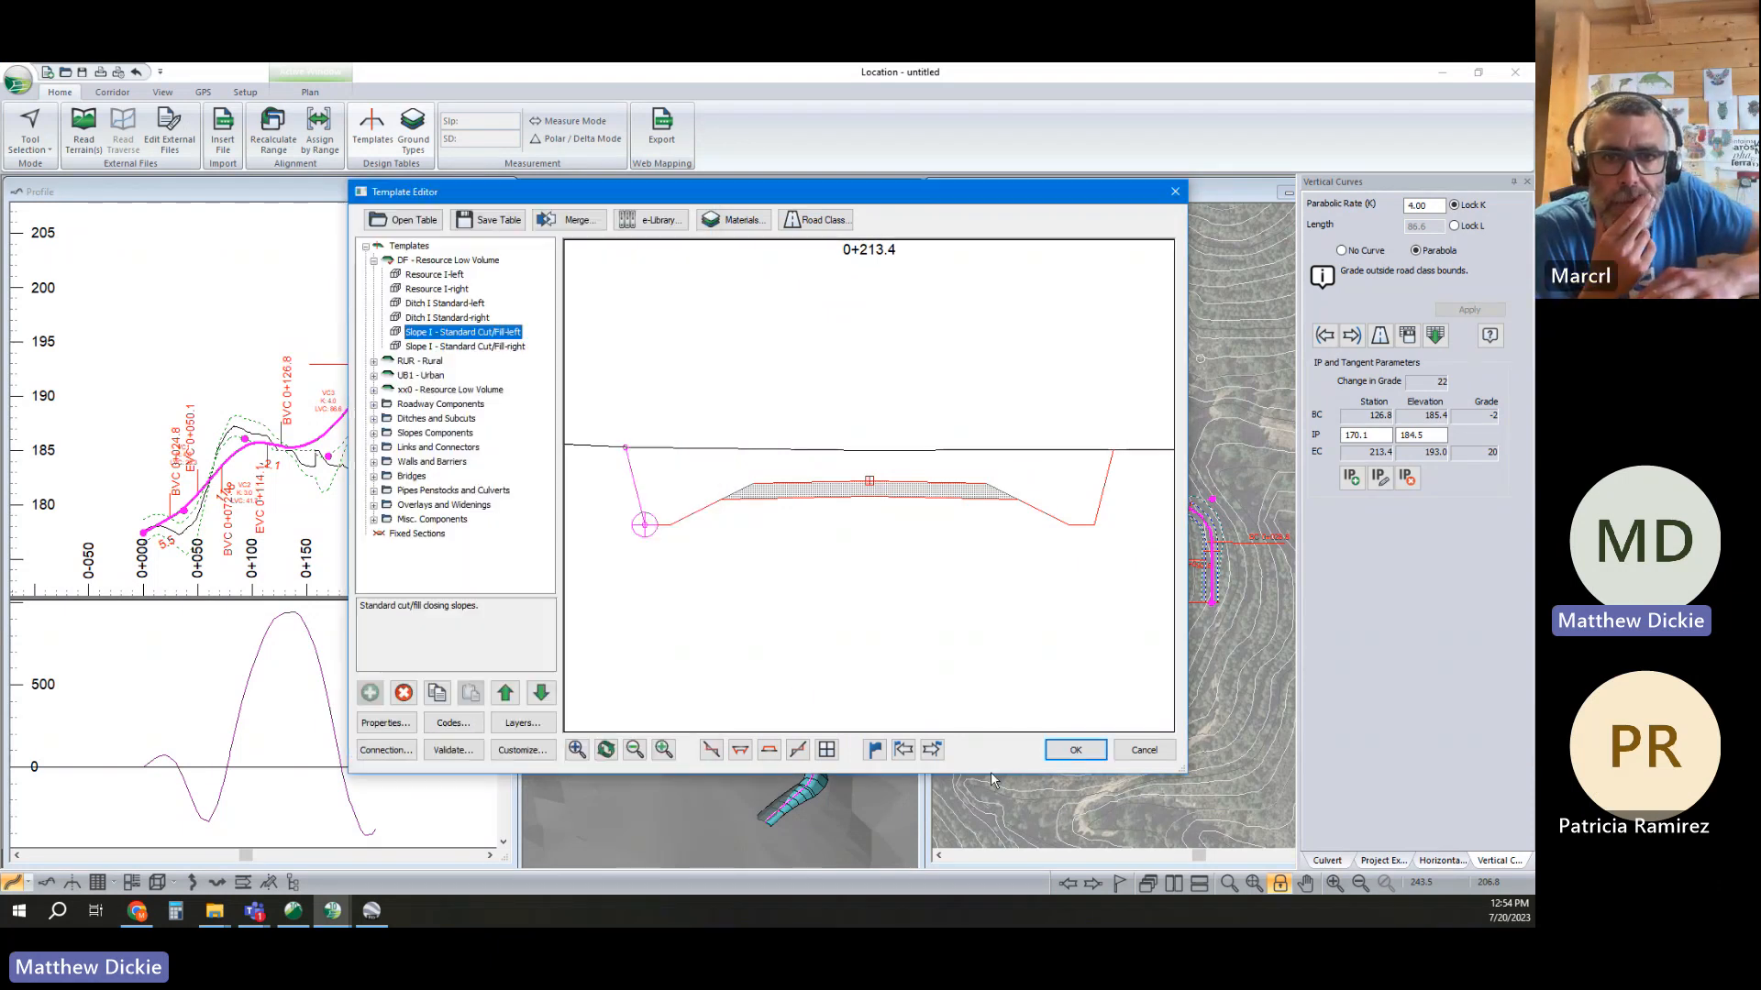
{"action": "left_click", "coordinate": [1143, 750]}
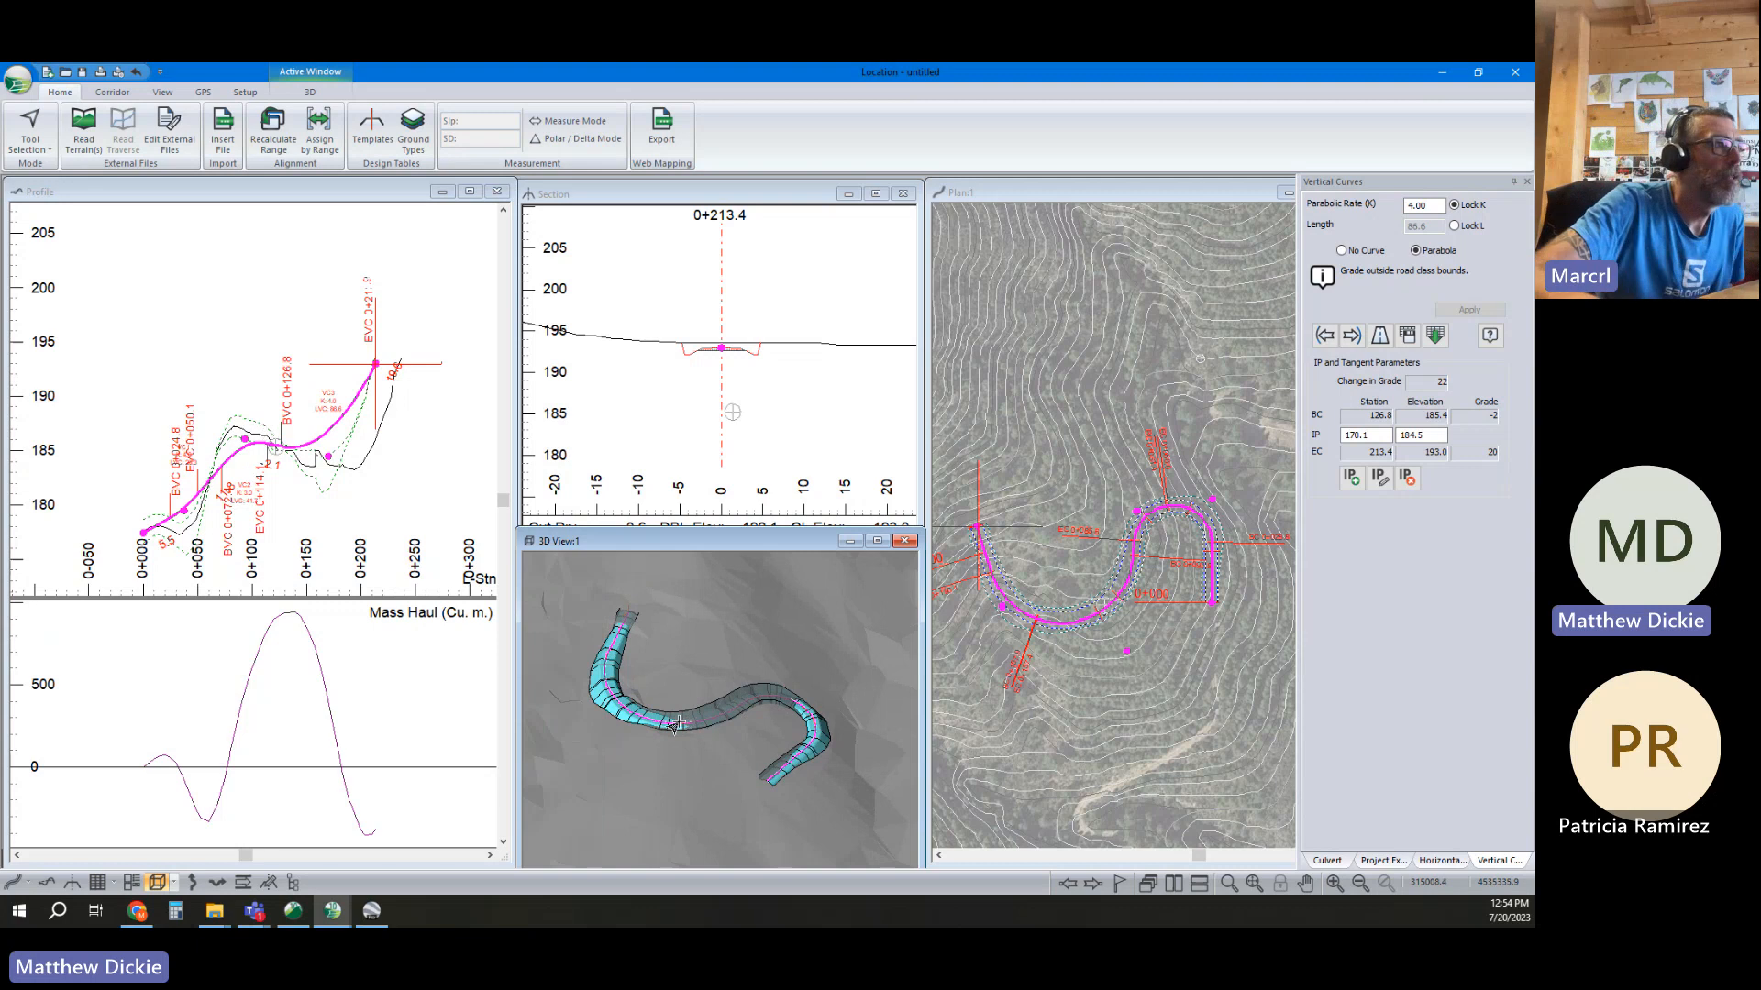
Inspect the road cross-sections at stations 0+120.0, 0+053.4 and 0+126.8 along the profile
{"action": "mouse_move", "coordinate": [672, 727]}
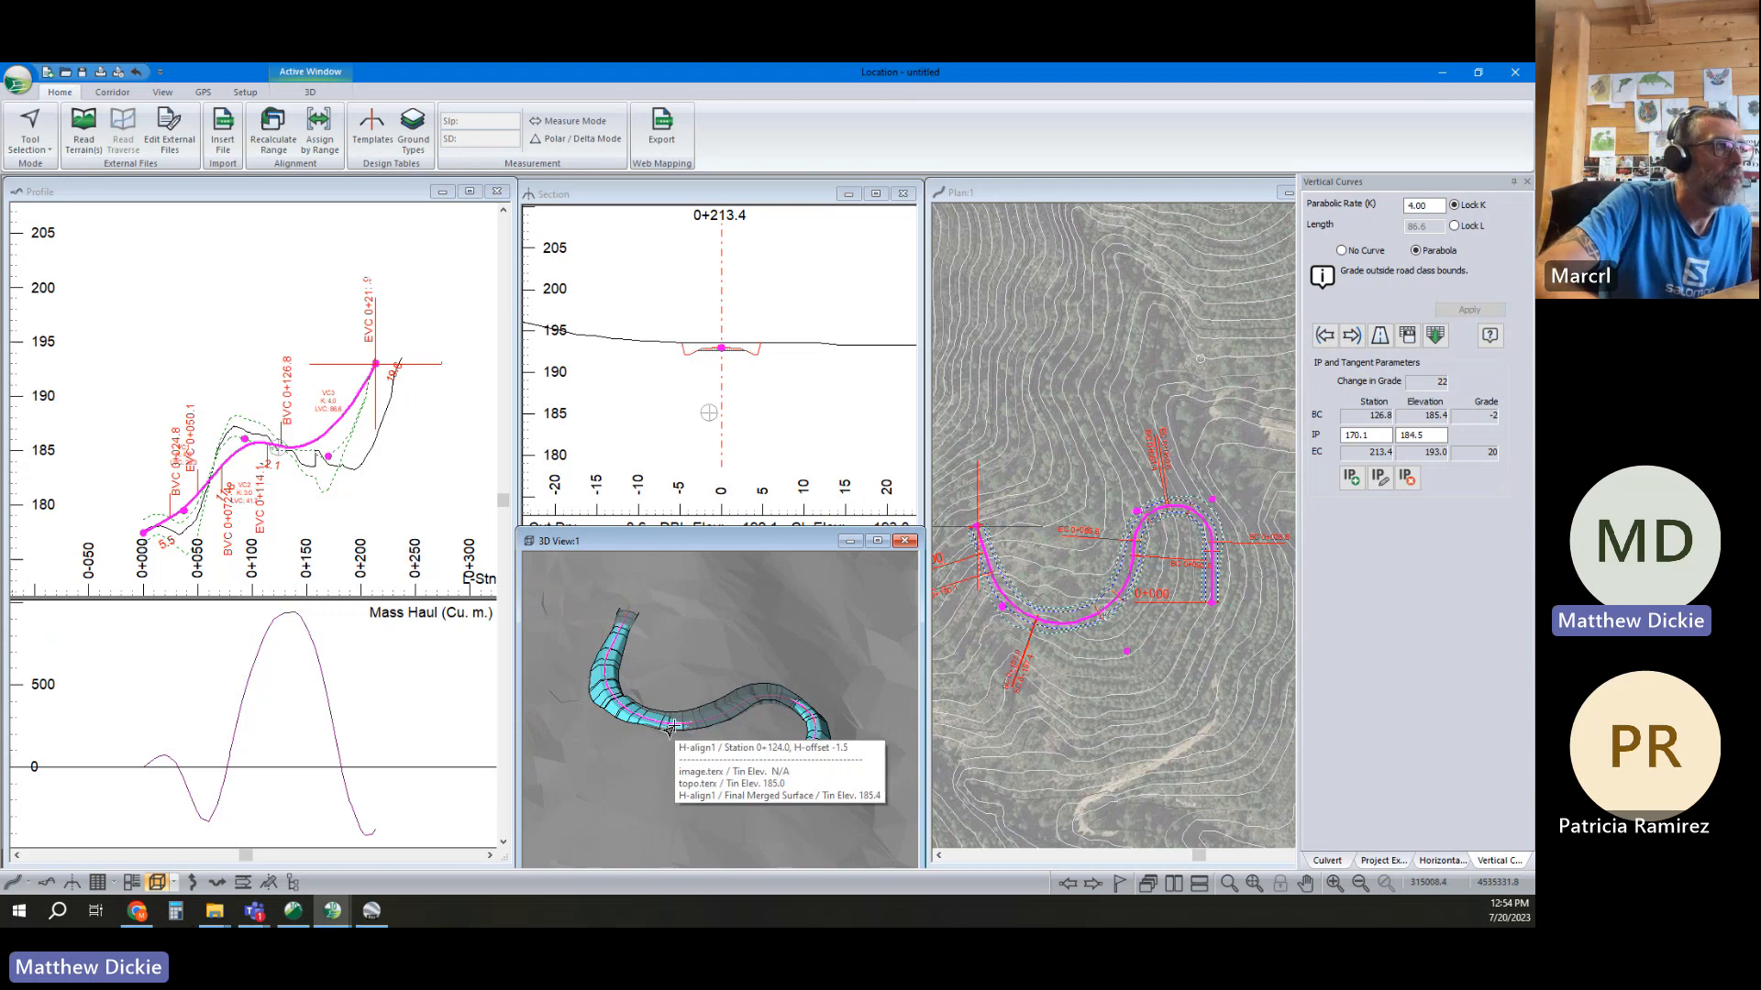
{"action": "left_click", "coordinate": [271, 447]}
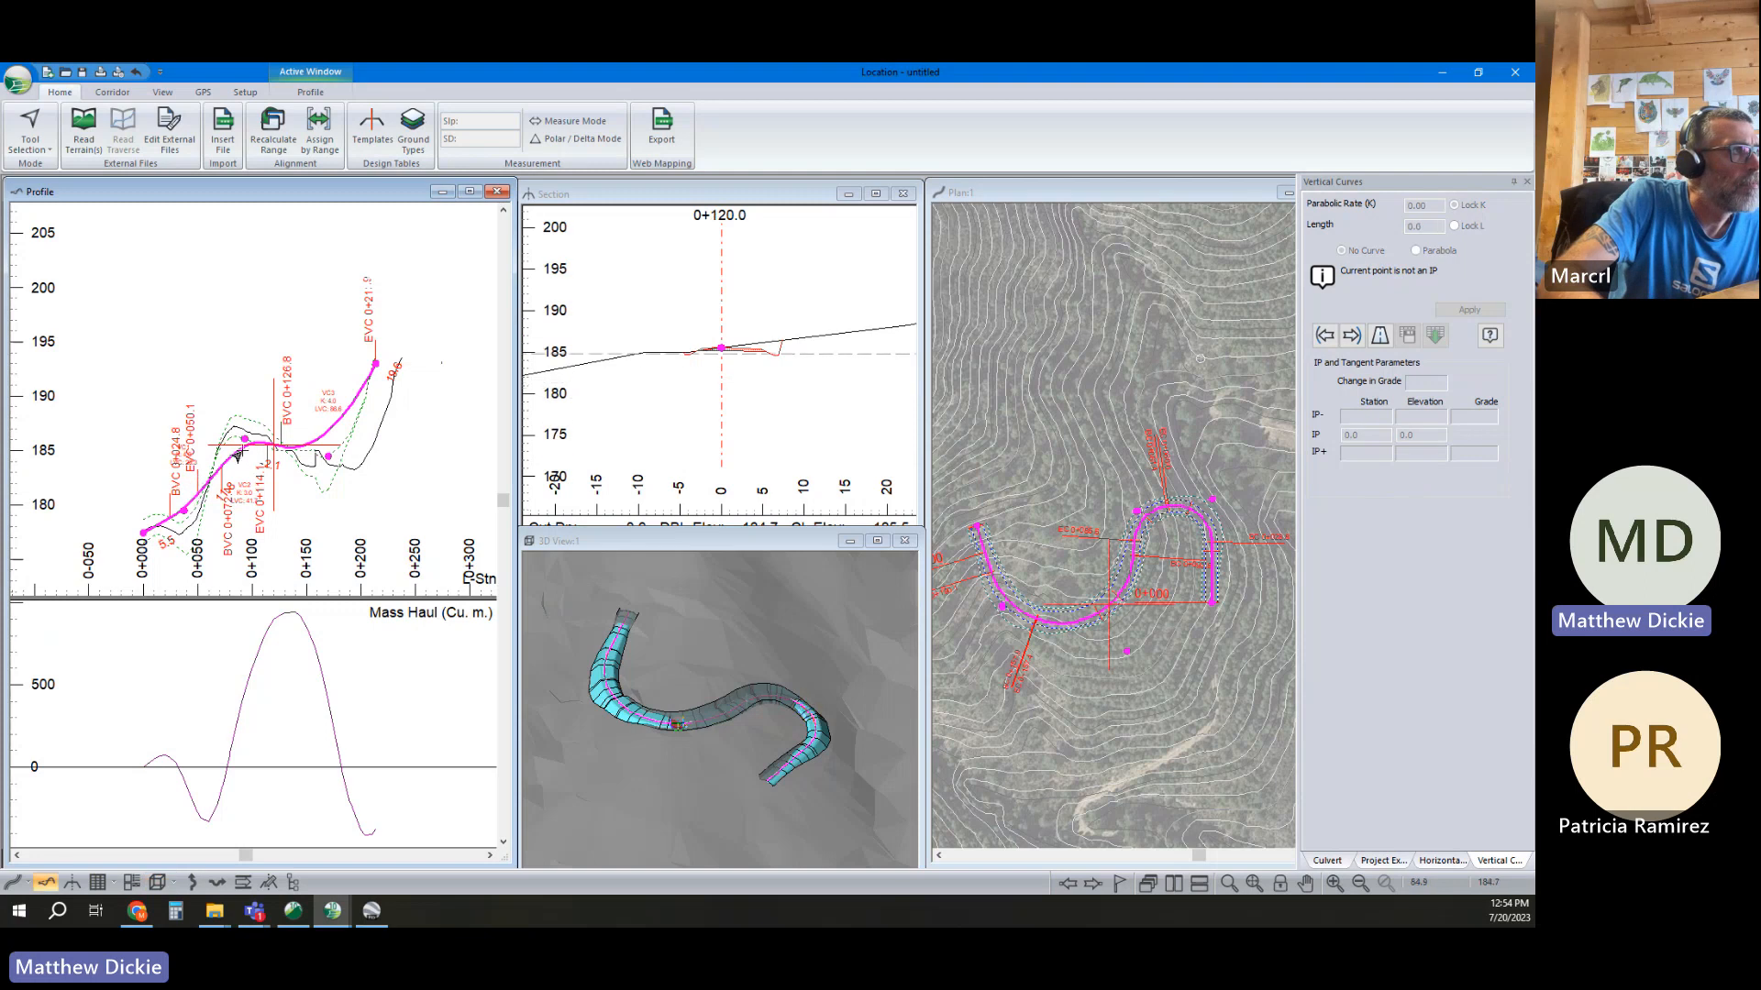
{"action": "left_click", "coordinate": [204, 491]}
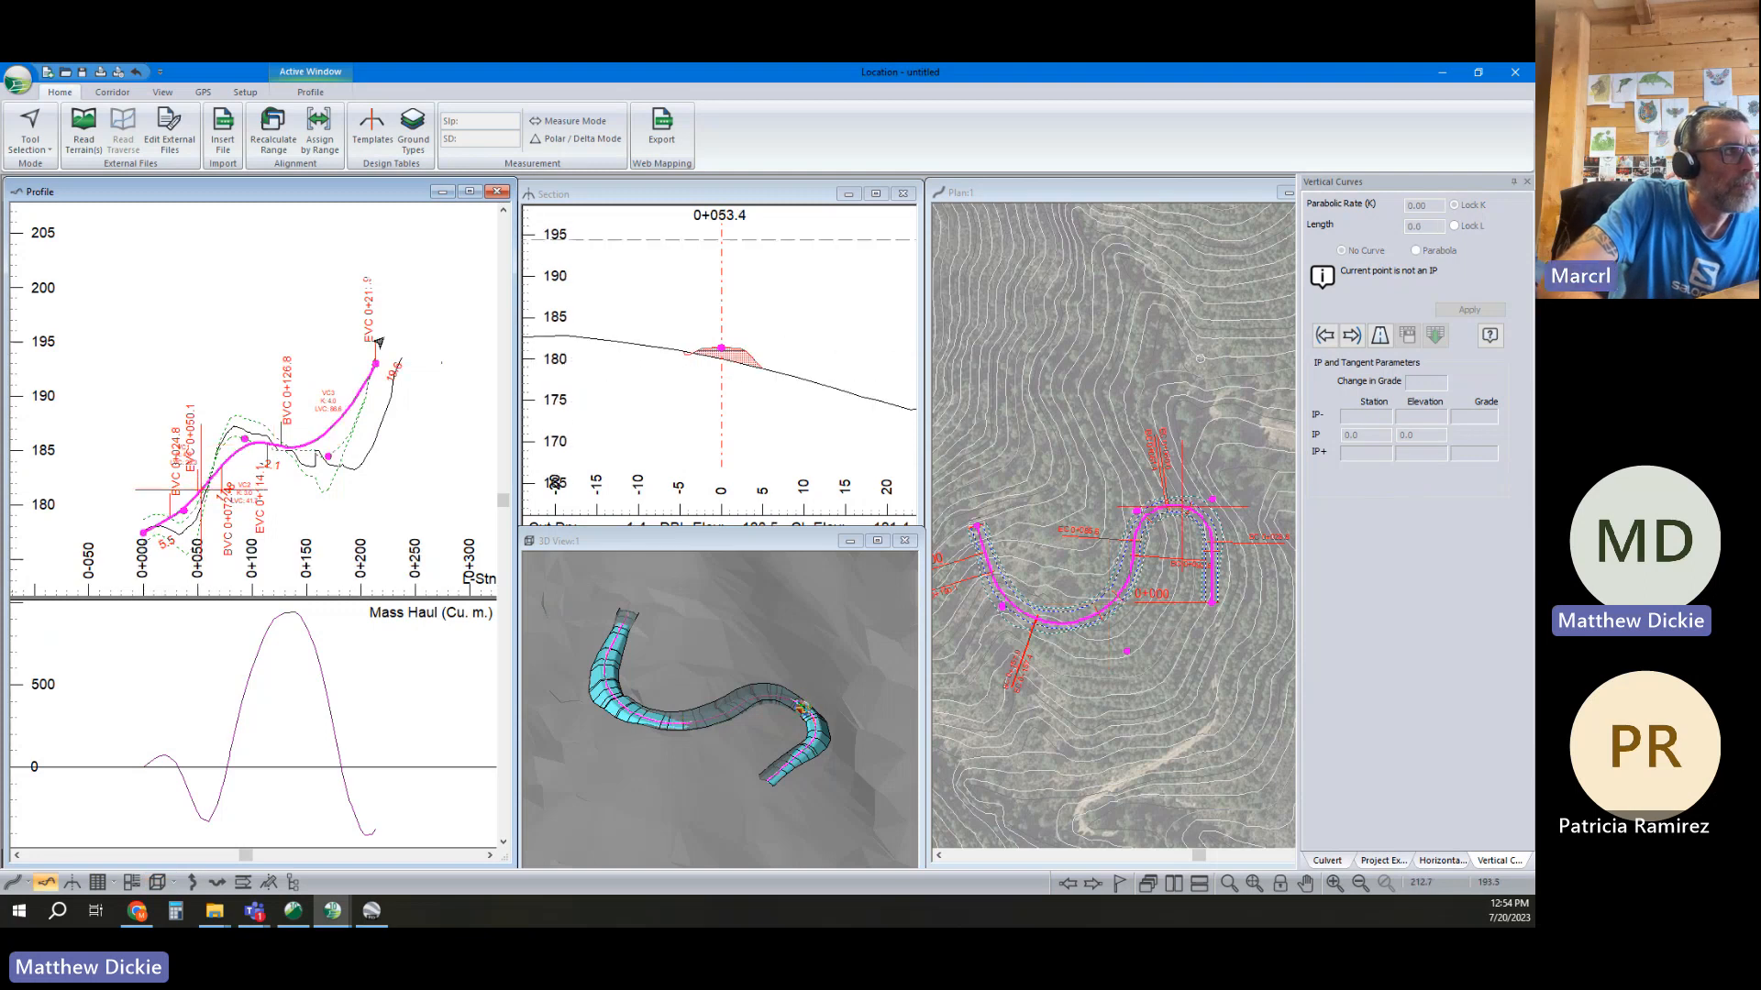
{"action": "left_click", "coordinate": [281, 446]}
Assign Hard Pan as the first sub-horizon ground layer over the whole alignment in the range parameters
{"action": "left_click", "coordinate": [323, 127]}
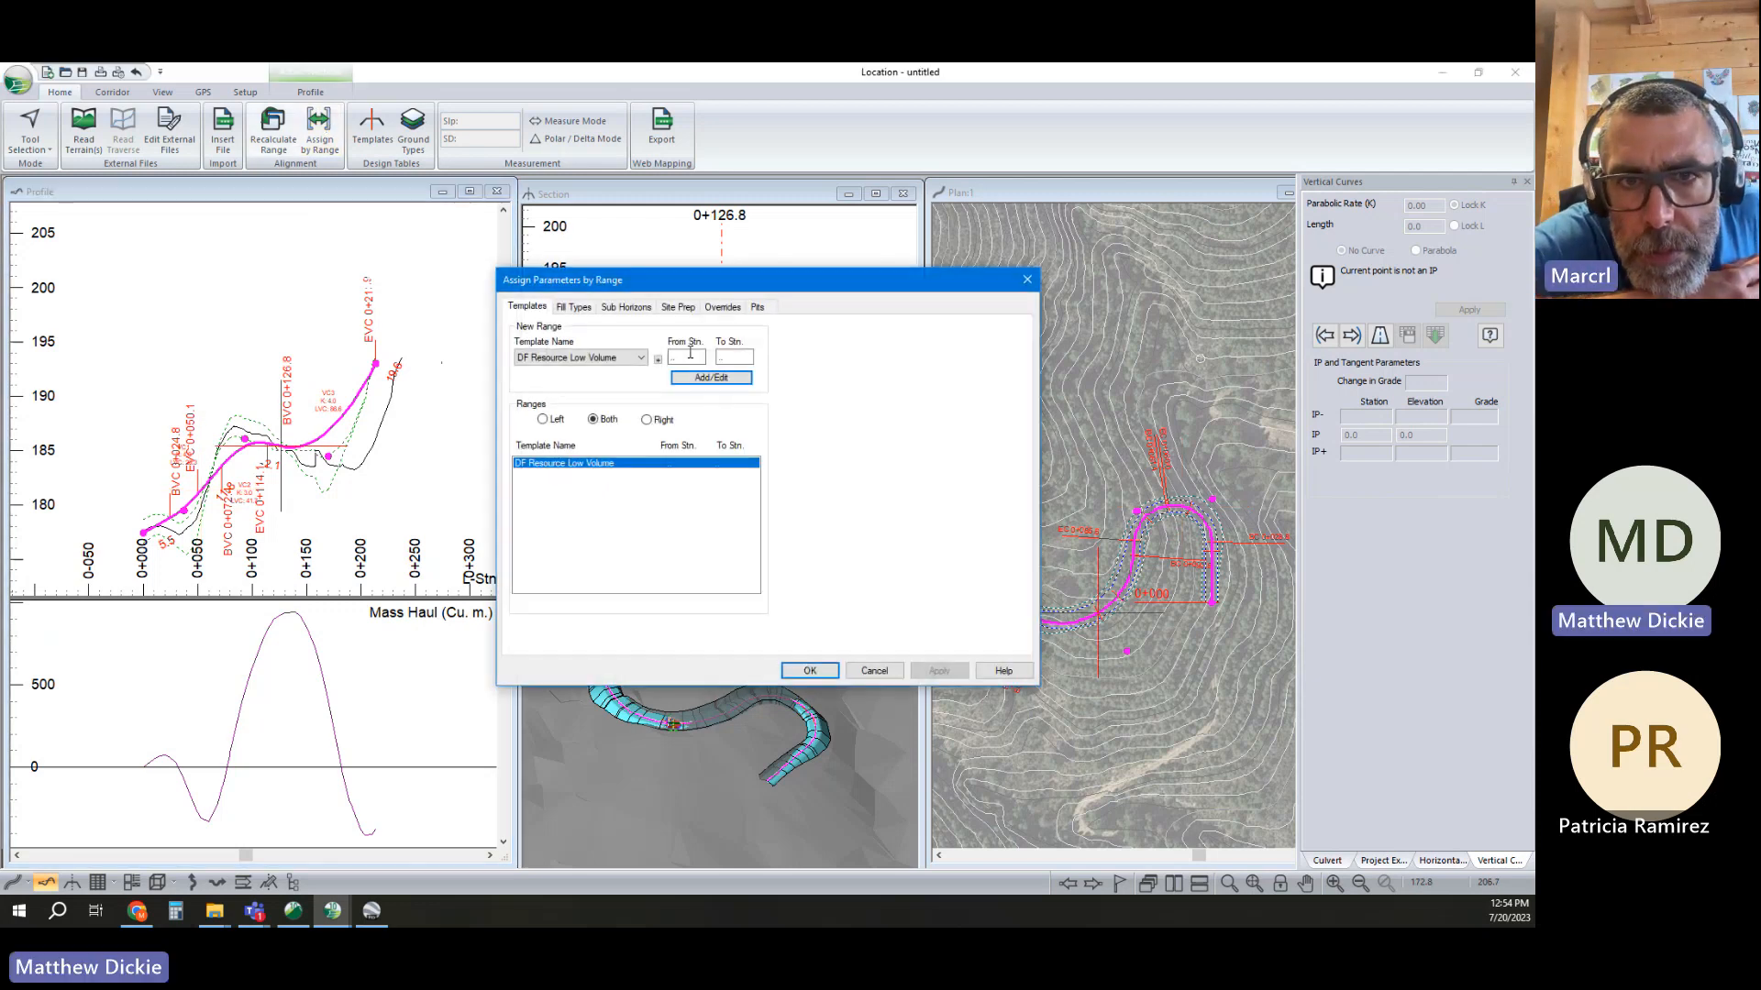
{"action": "left_click", "coordinate": [628, 307]}
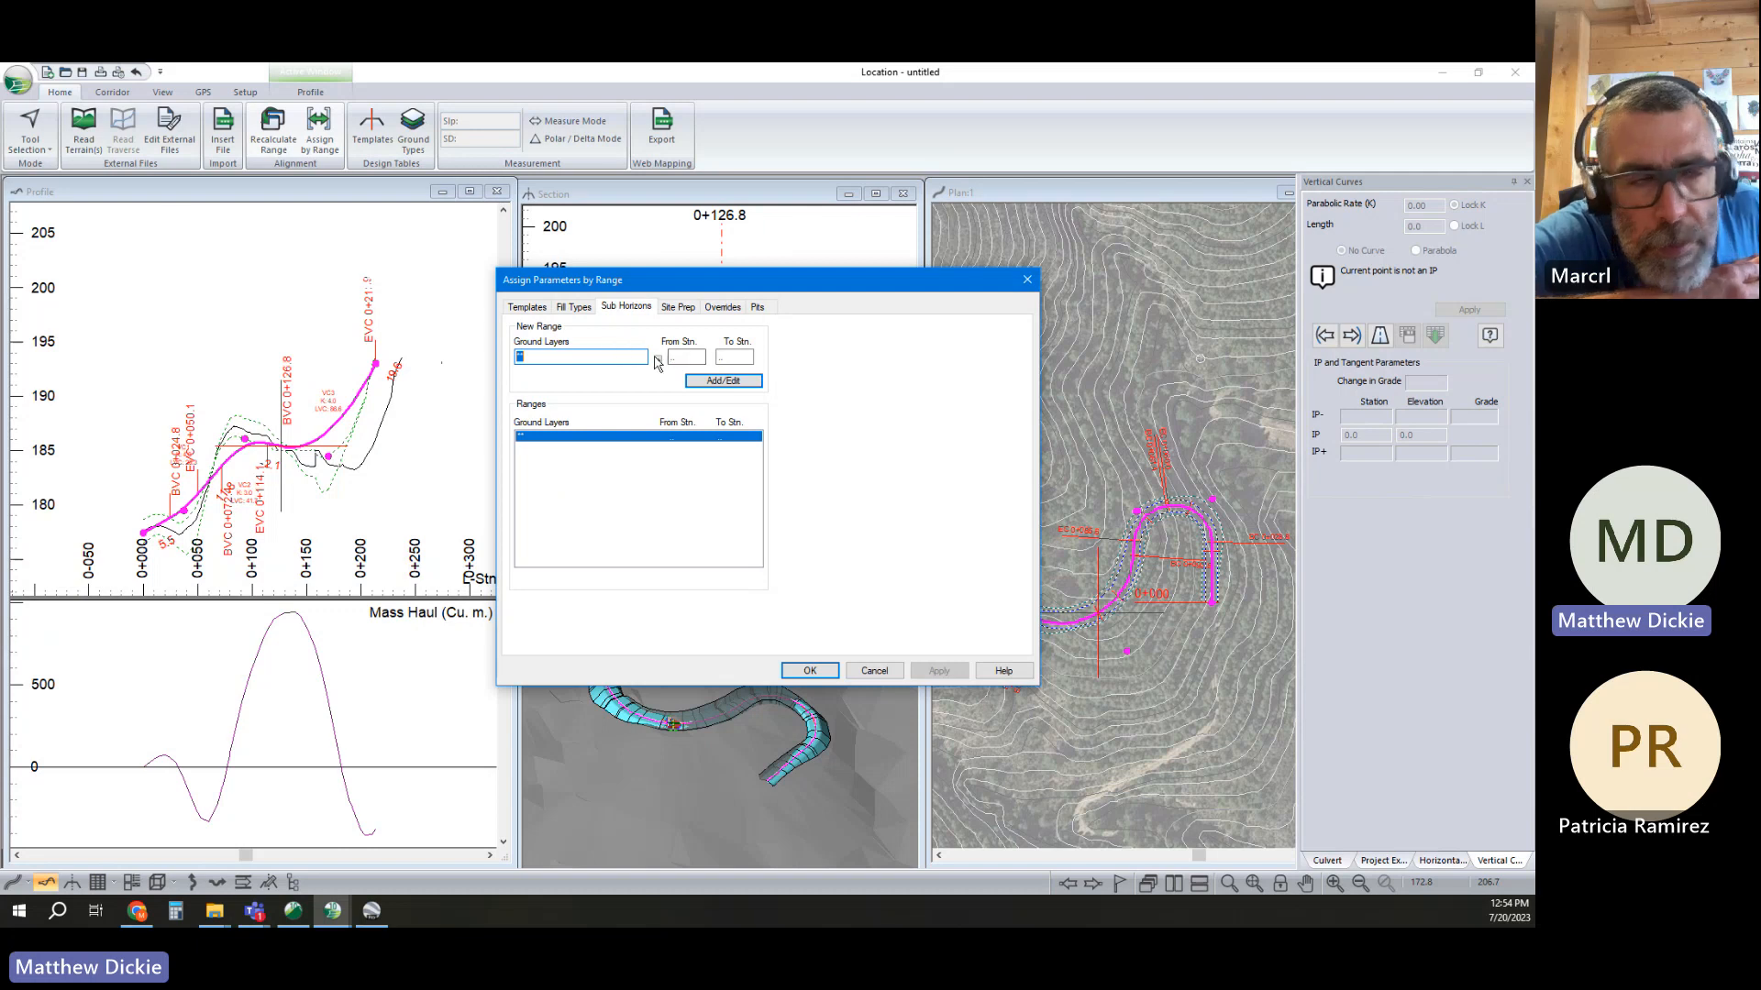
{"action": "left_click", "coordinate": [657, 362]}
{"action": "left_click", "coordinate": [687, 438]}
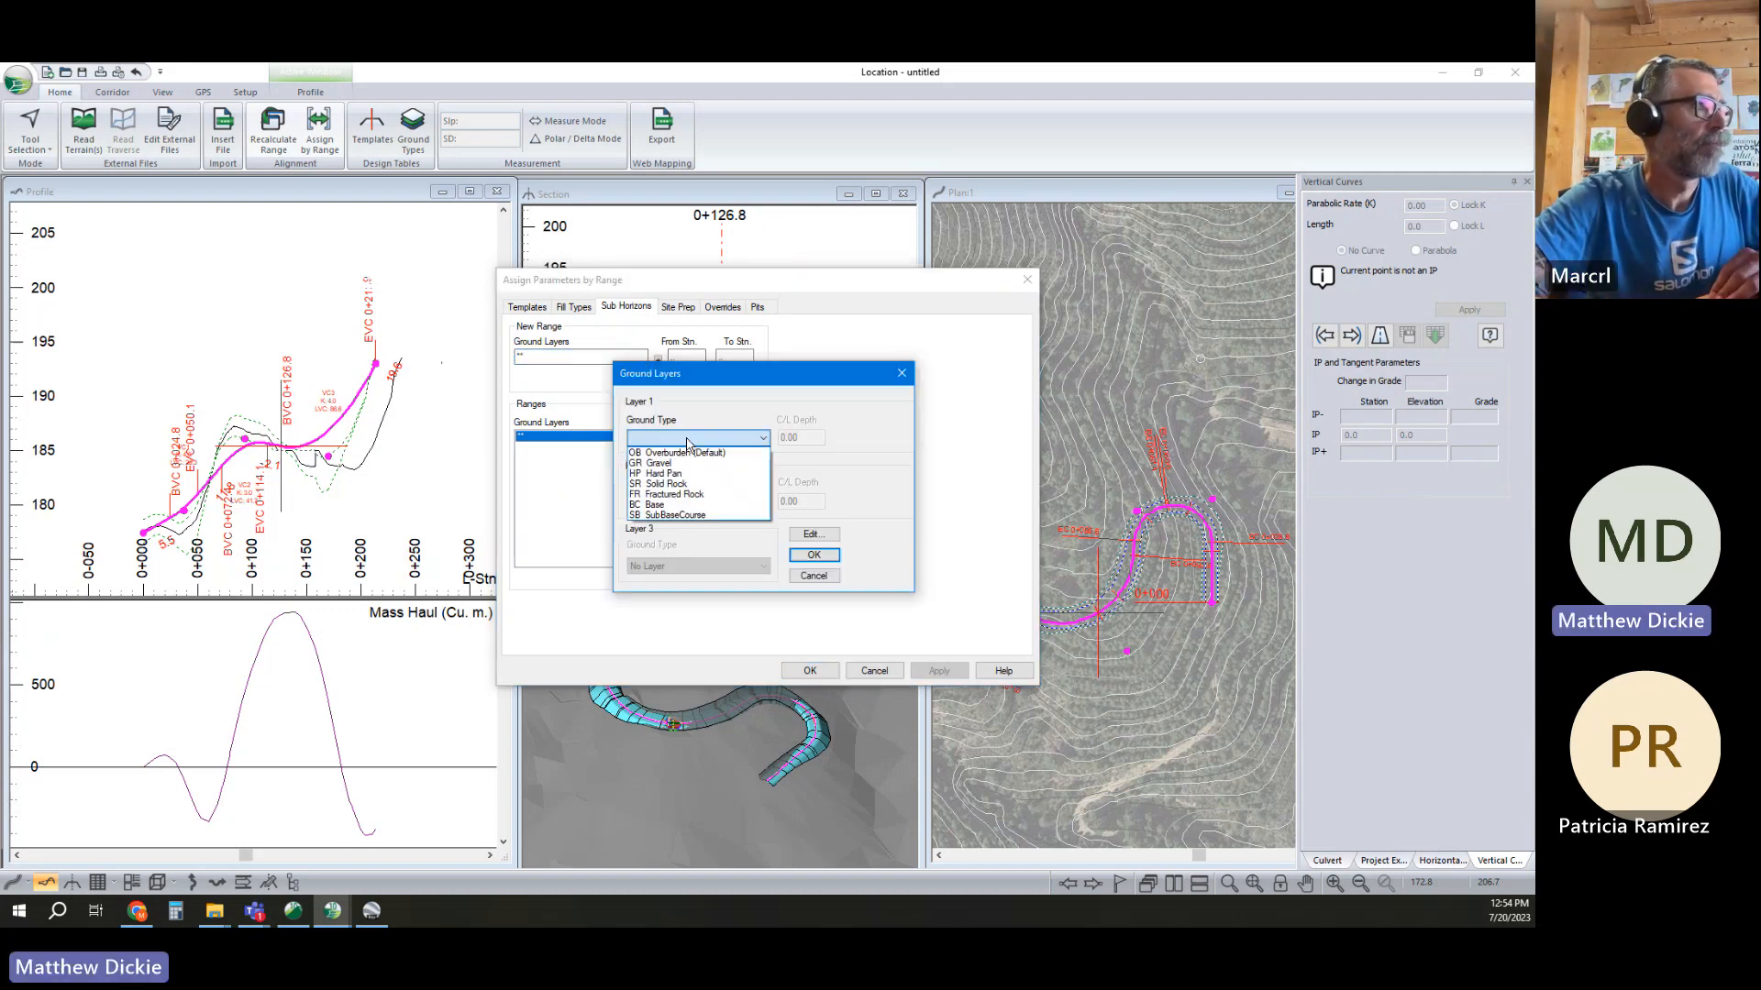
{"action": "left_click", "coordinate": [702, 473]}
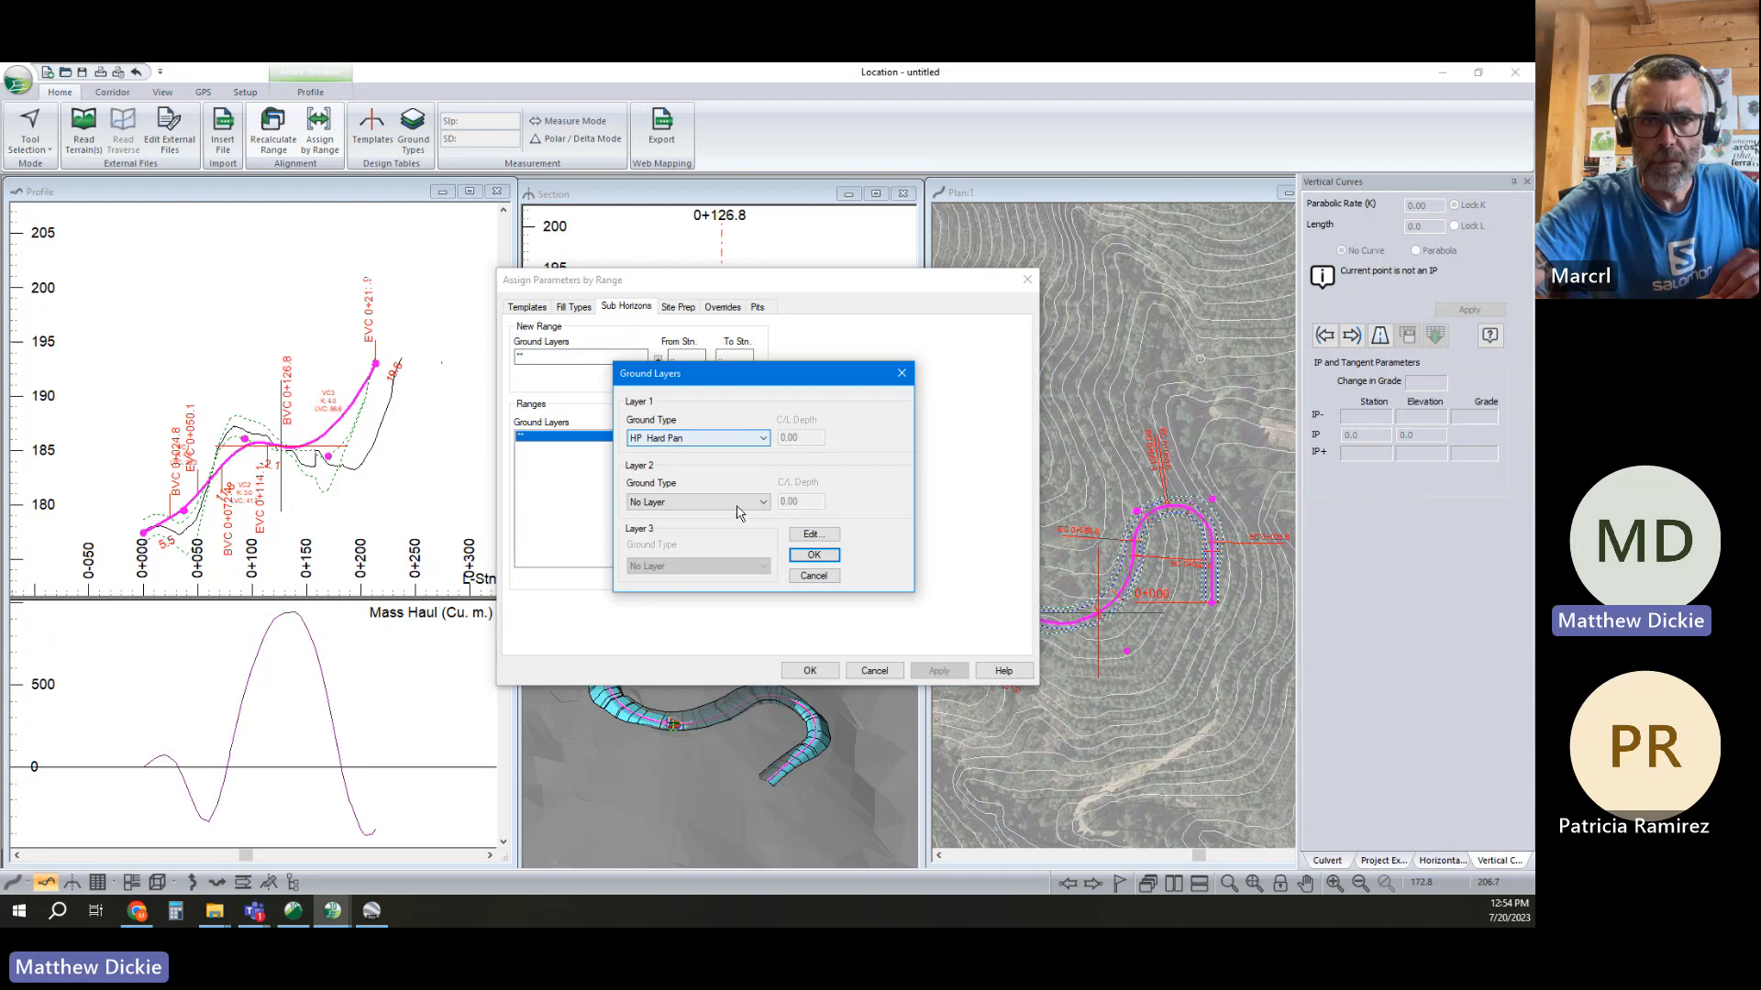
{"action": "left_click", "coordinate": [813, 554]}
{"action": "left_click", "coordinate": [718, 381]}
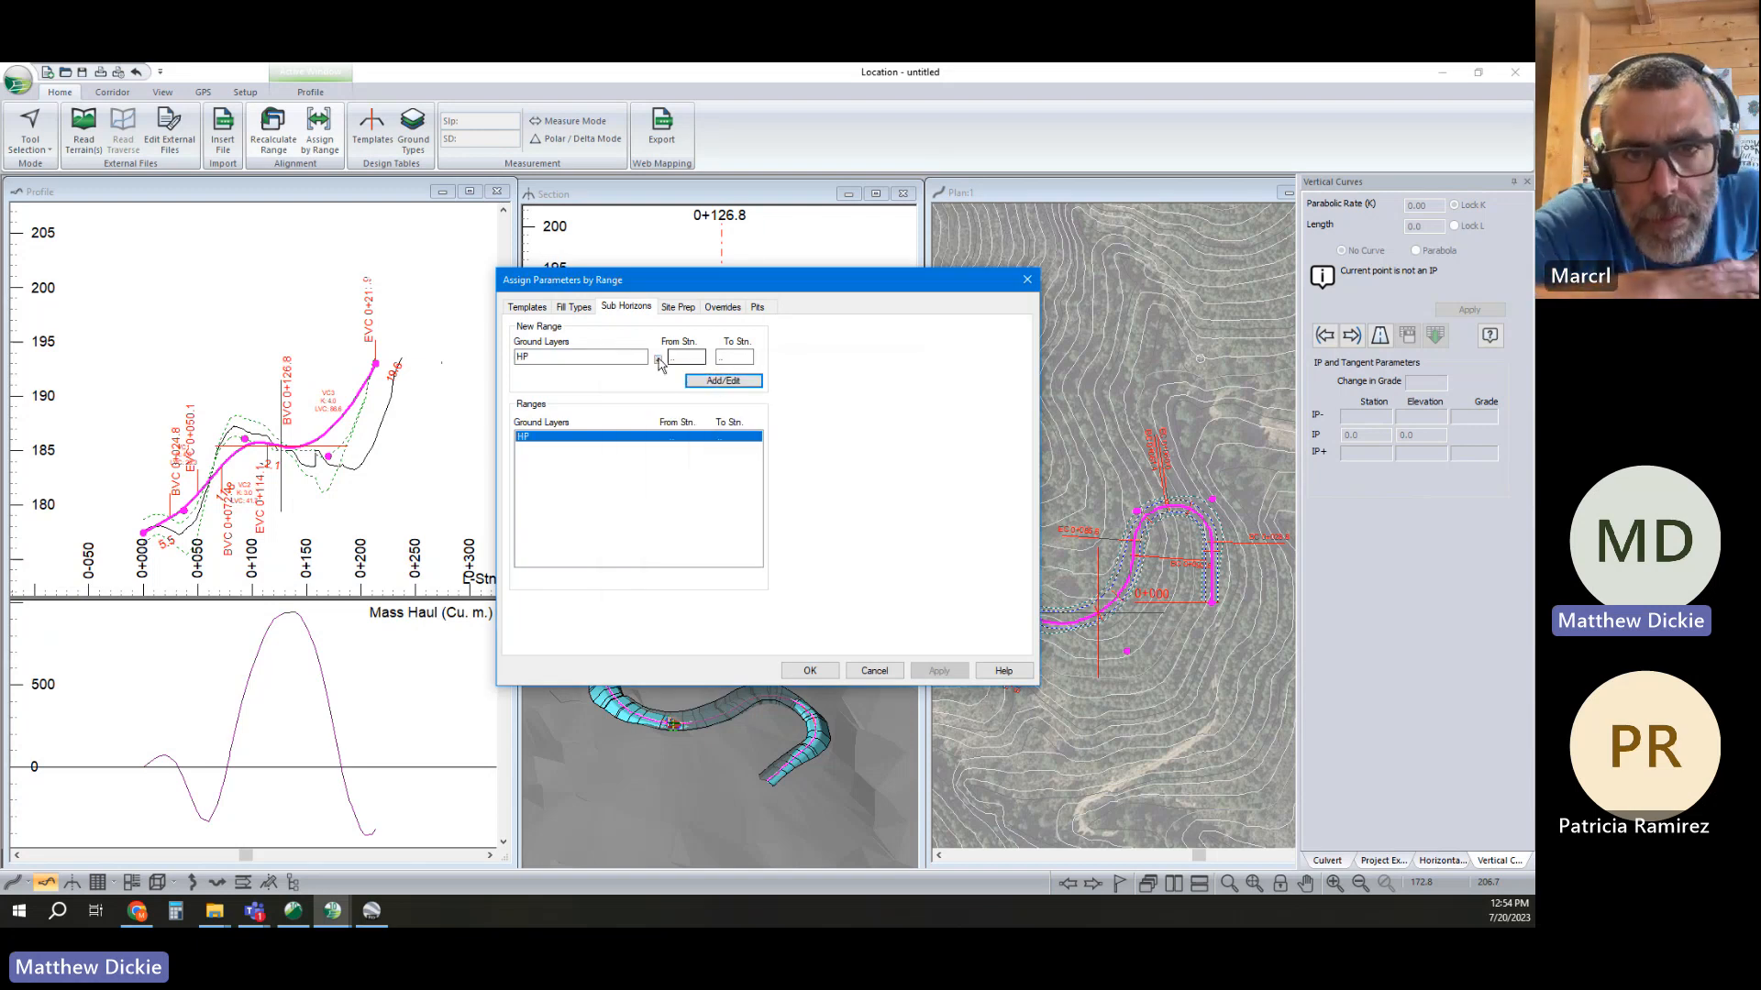
Define the ground layers for a new sub-horizon range as Hard Pan with 0.5 m centreline depth over Solid Rock
{"action": "left_click", "coordinate": [658, 359]}
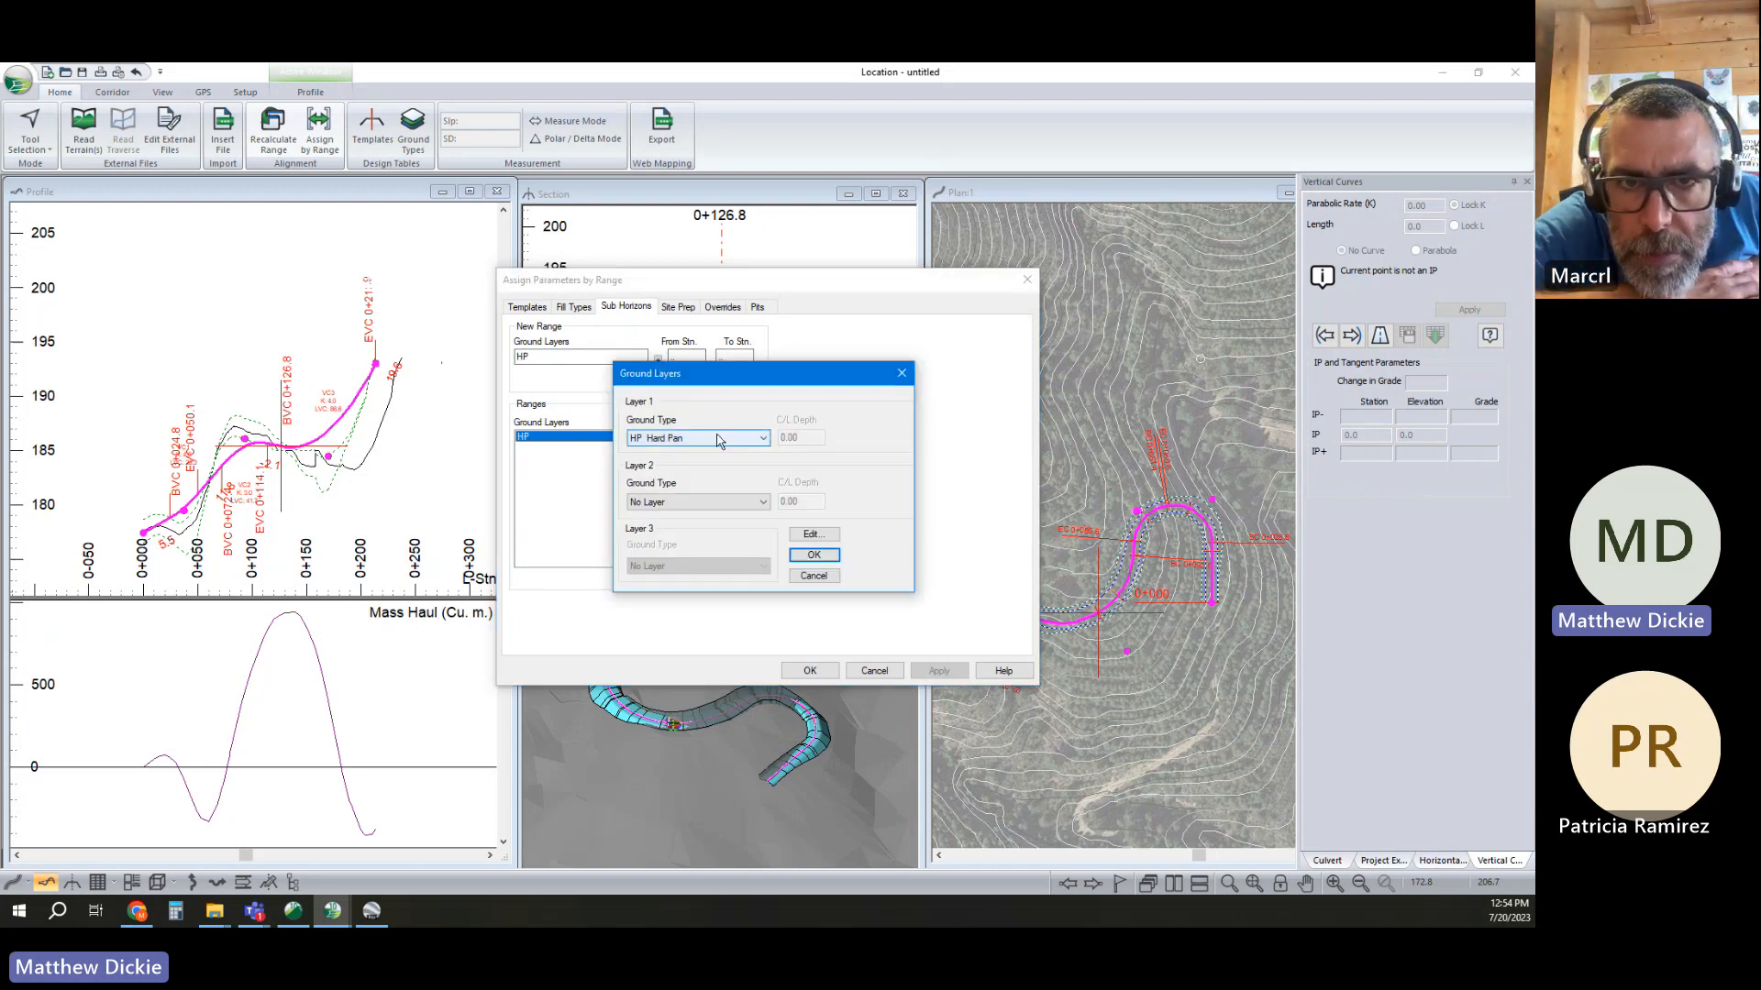
{"action": "left_click", "coordinate": [724, 438]}
{"action": "left_click", "coordinate": [731, 473]}
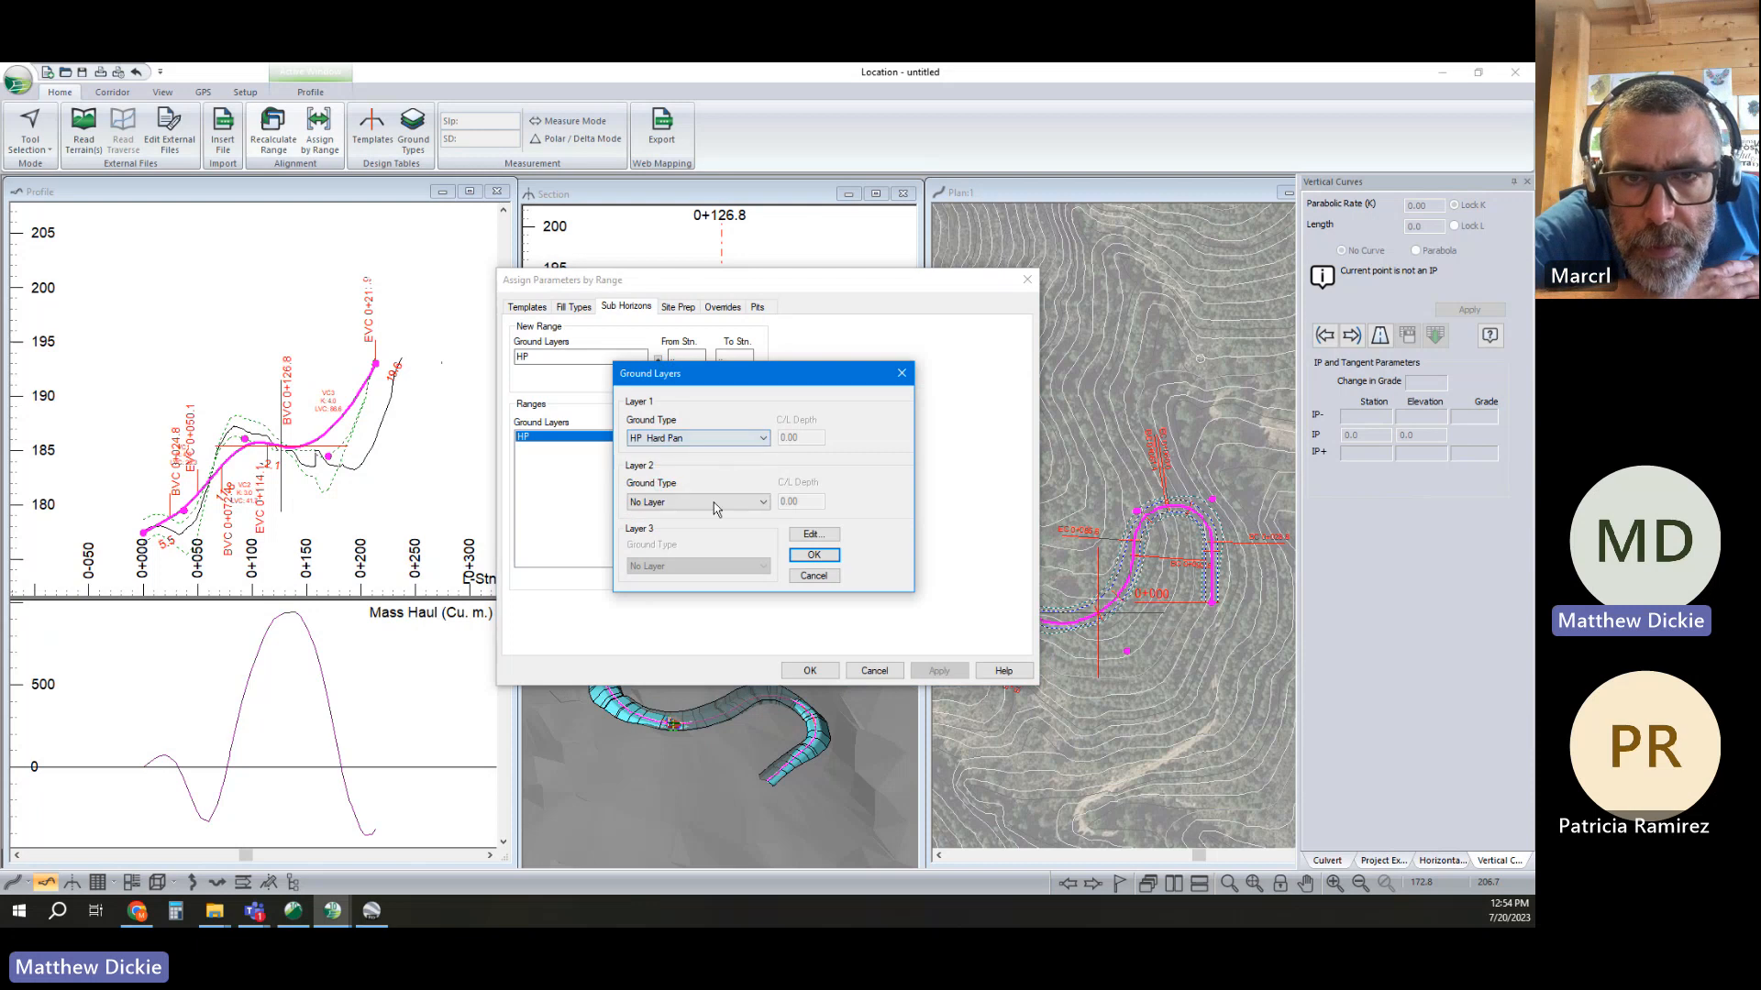
{"action": "left_click", "coordinate": [713, 502]}
{"action": "left_click", "coordinate": [747, 555]}
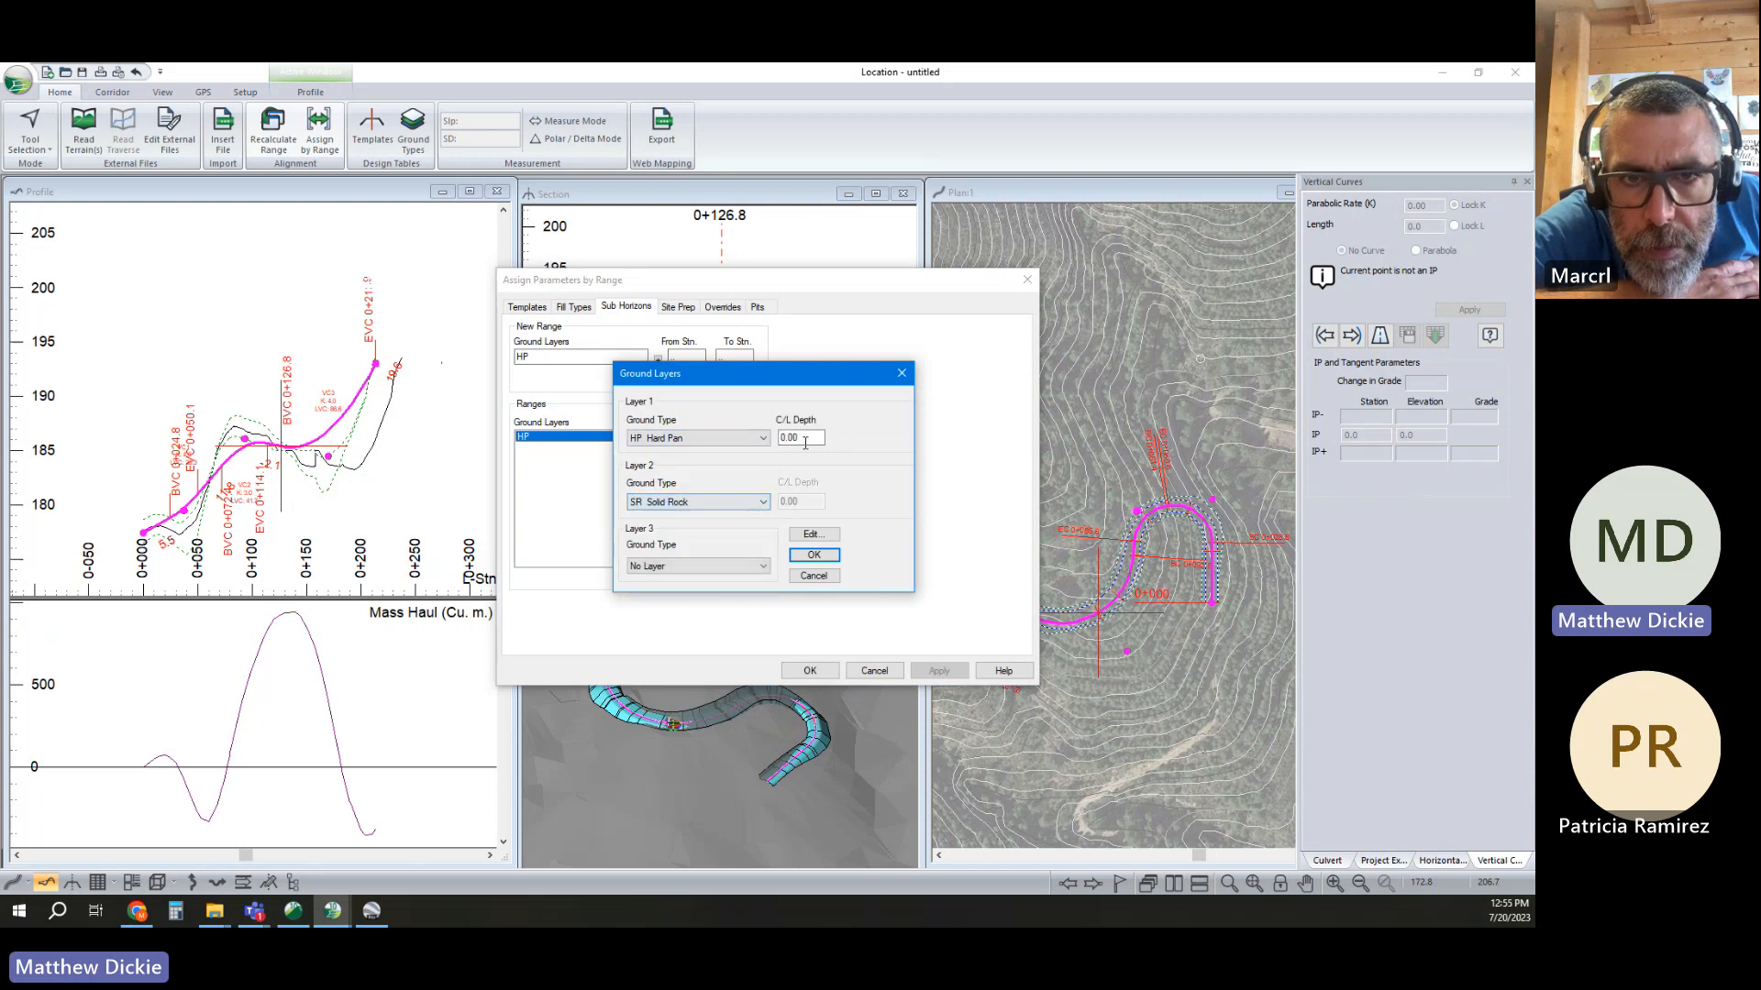
{"action": "left_click_drag", "start_coordinate": [802, 439], "coordinate": [789, 439]}
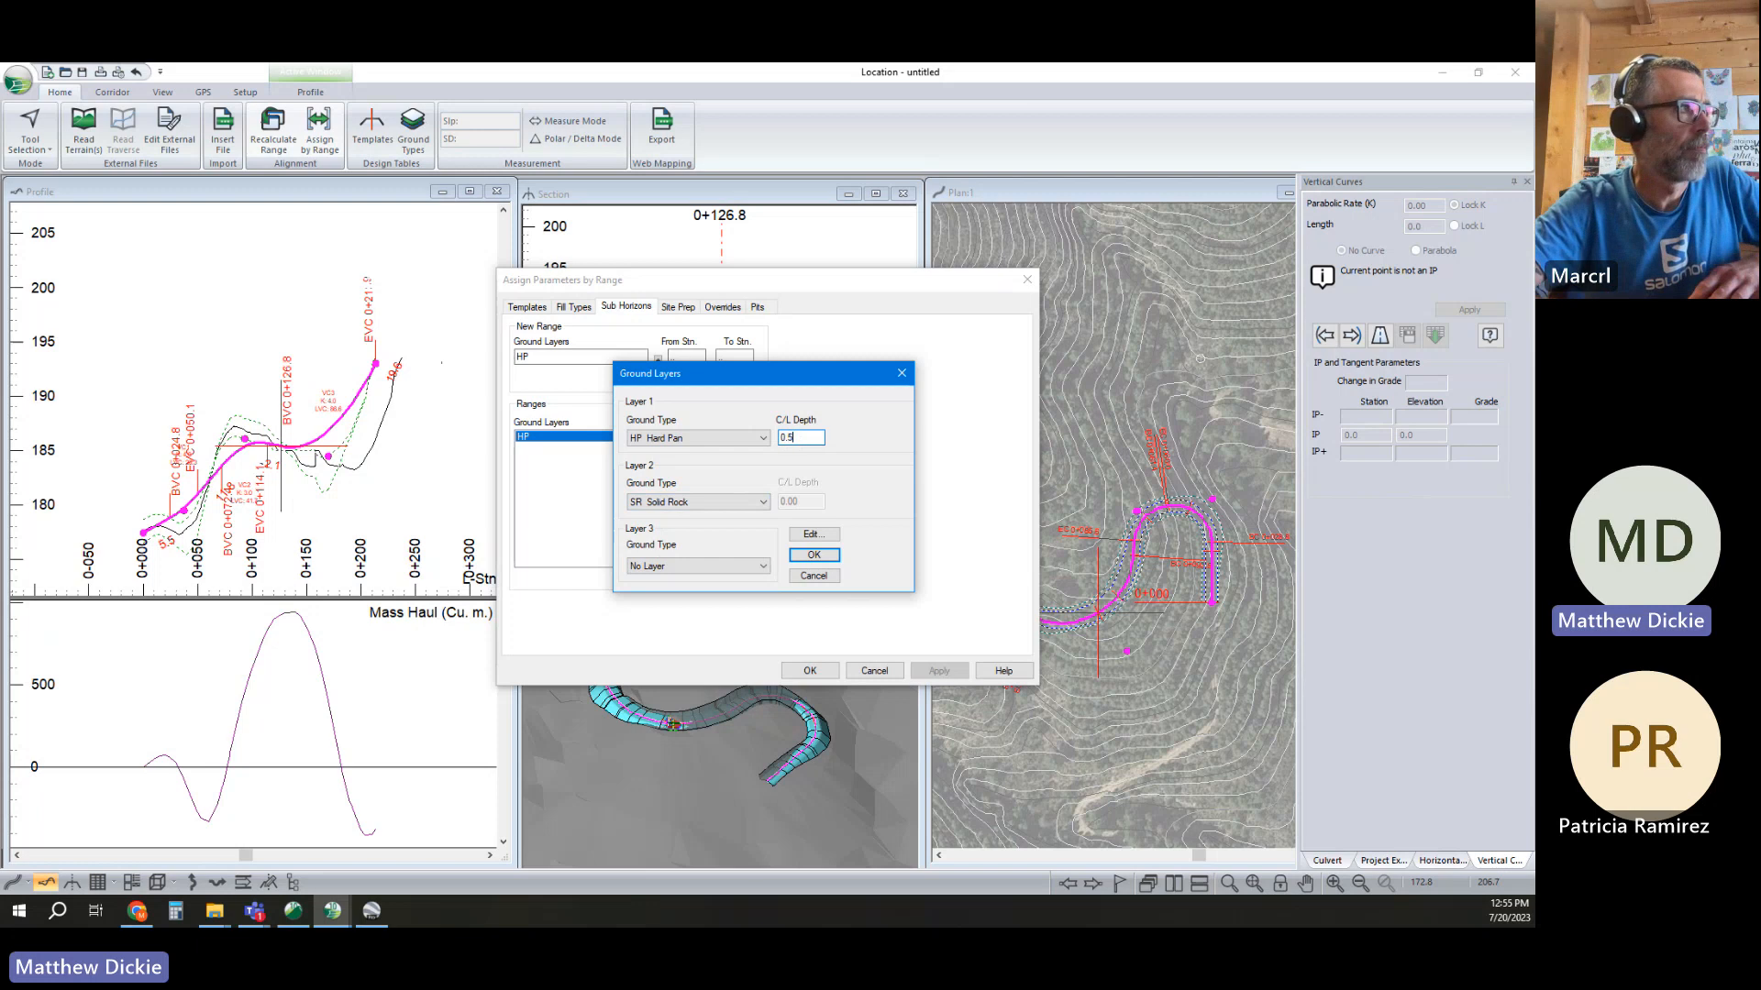
{"action": "left_click", "coordinate": [814, 554]}
Add the layered ground range from station 50 to 120, accept the range parameters and recalculate the alignment
{"action": "left_click", "coordinate": [686, 356]}
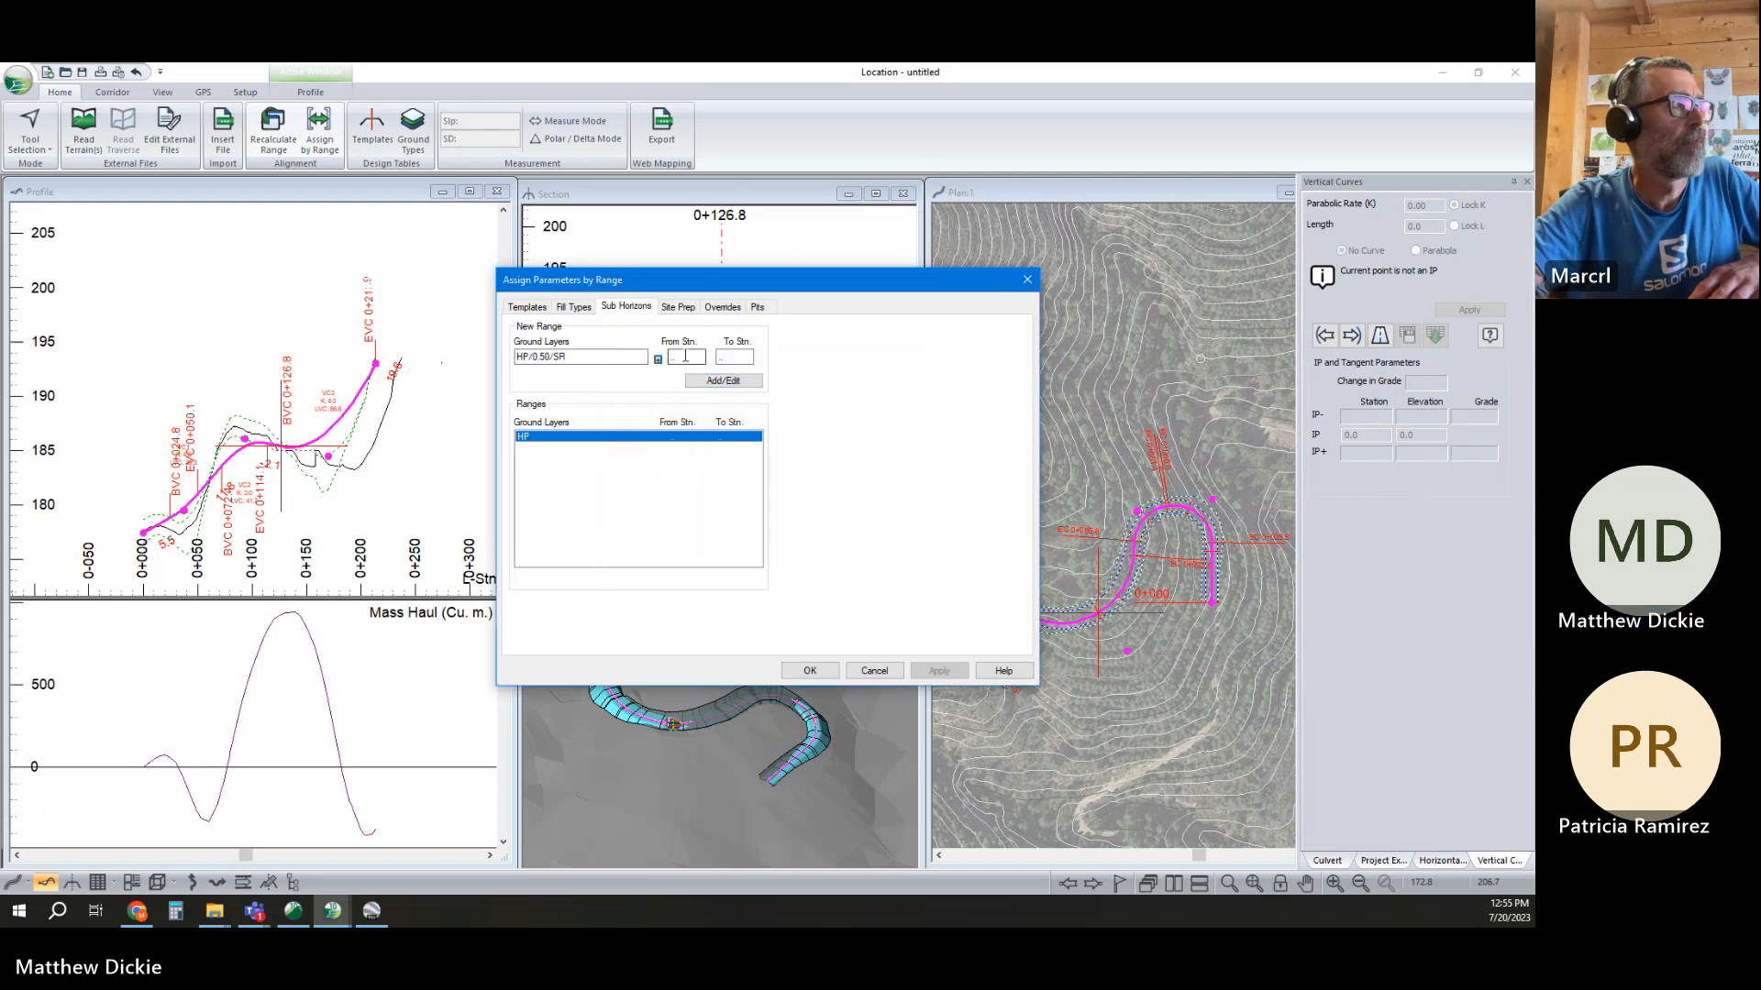
{"action": "type", "text": "50"}
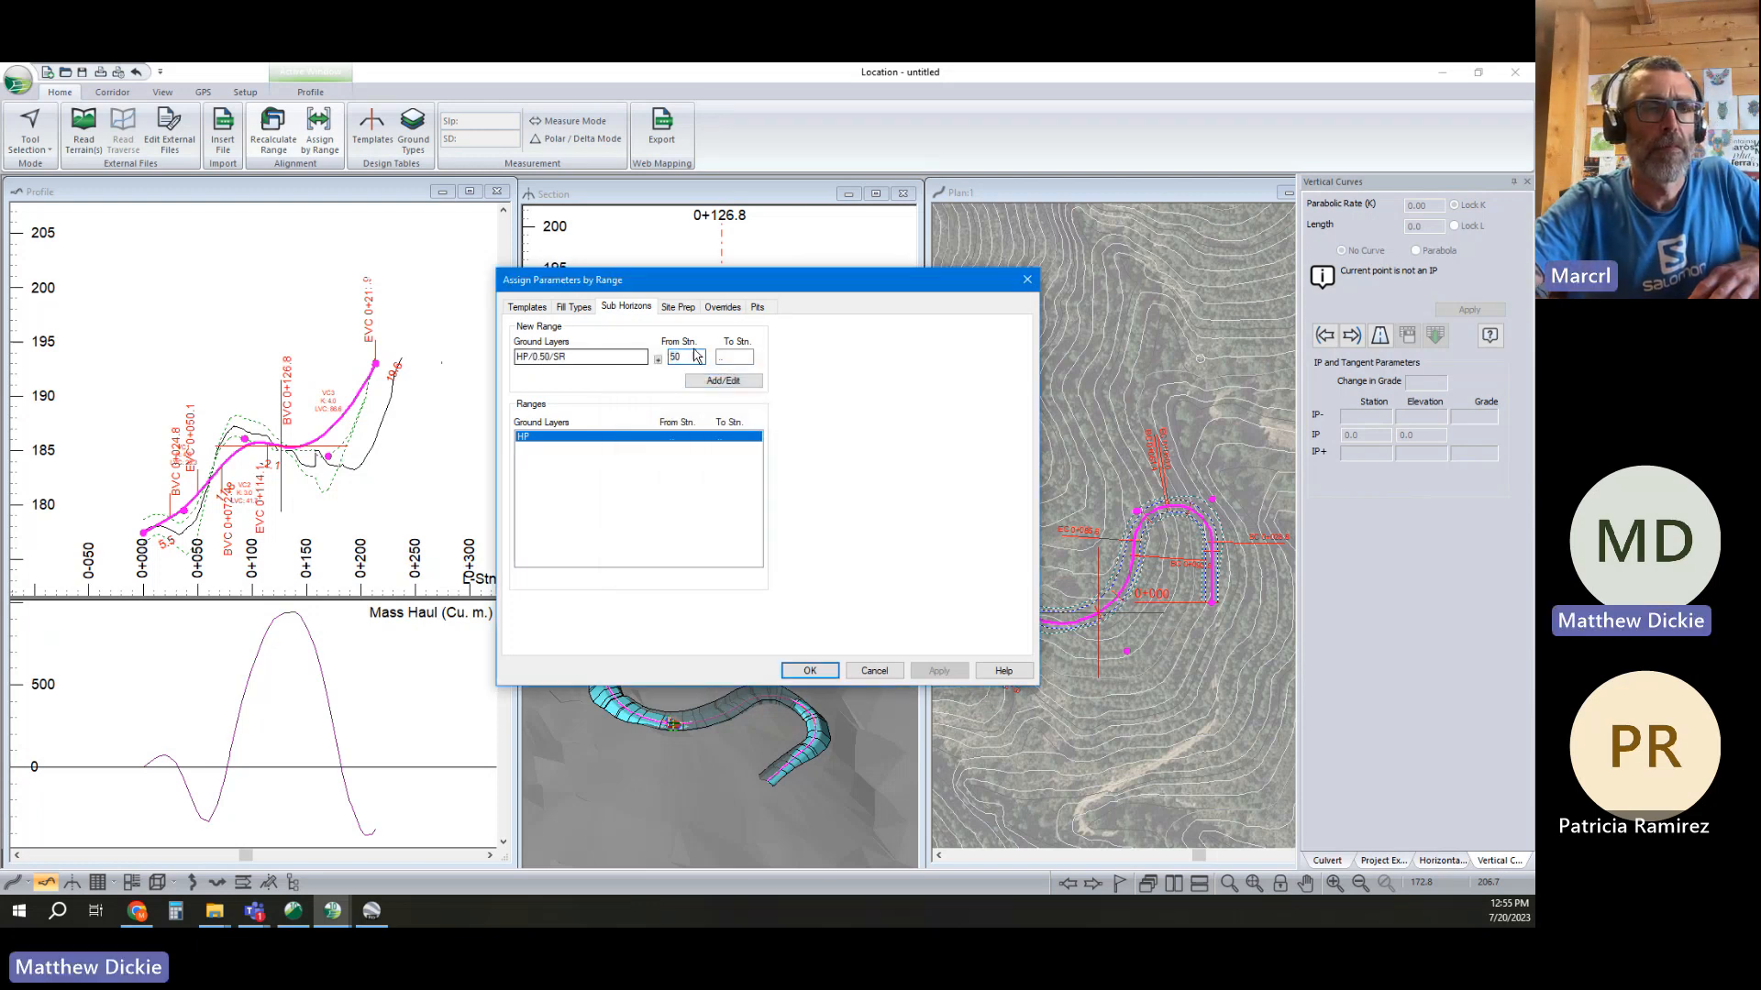
{"action": "key", "text": "Tab"}
{"action": "type", "text": "120"}
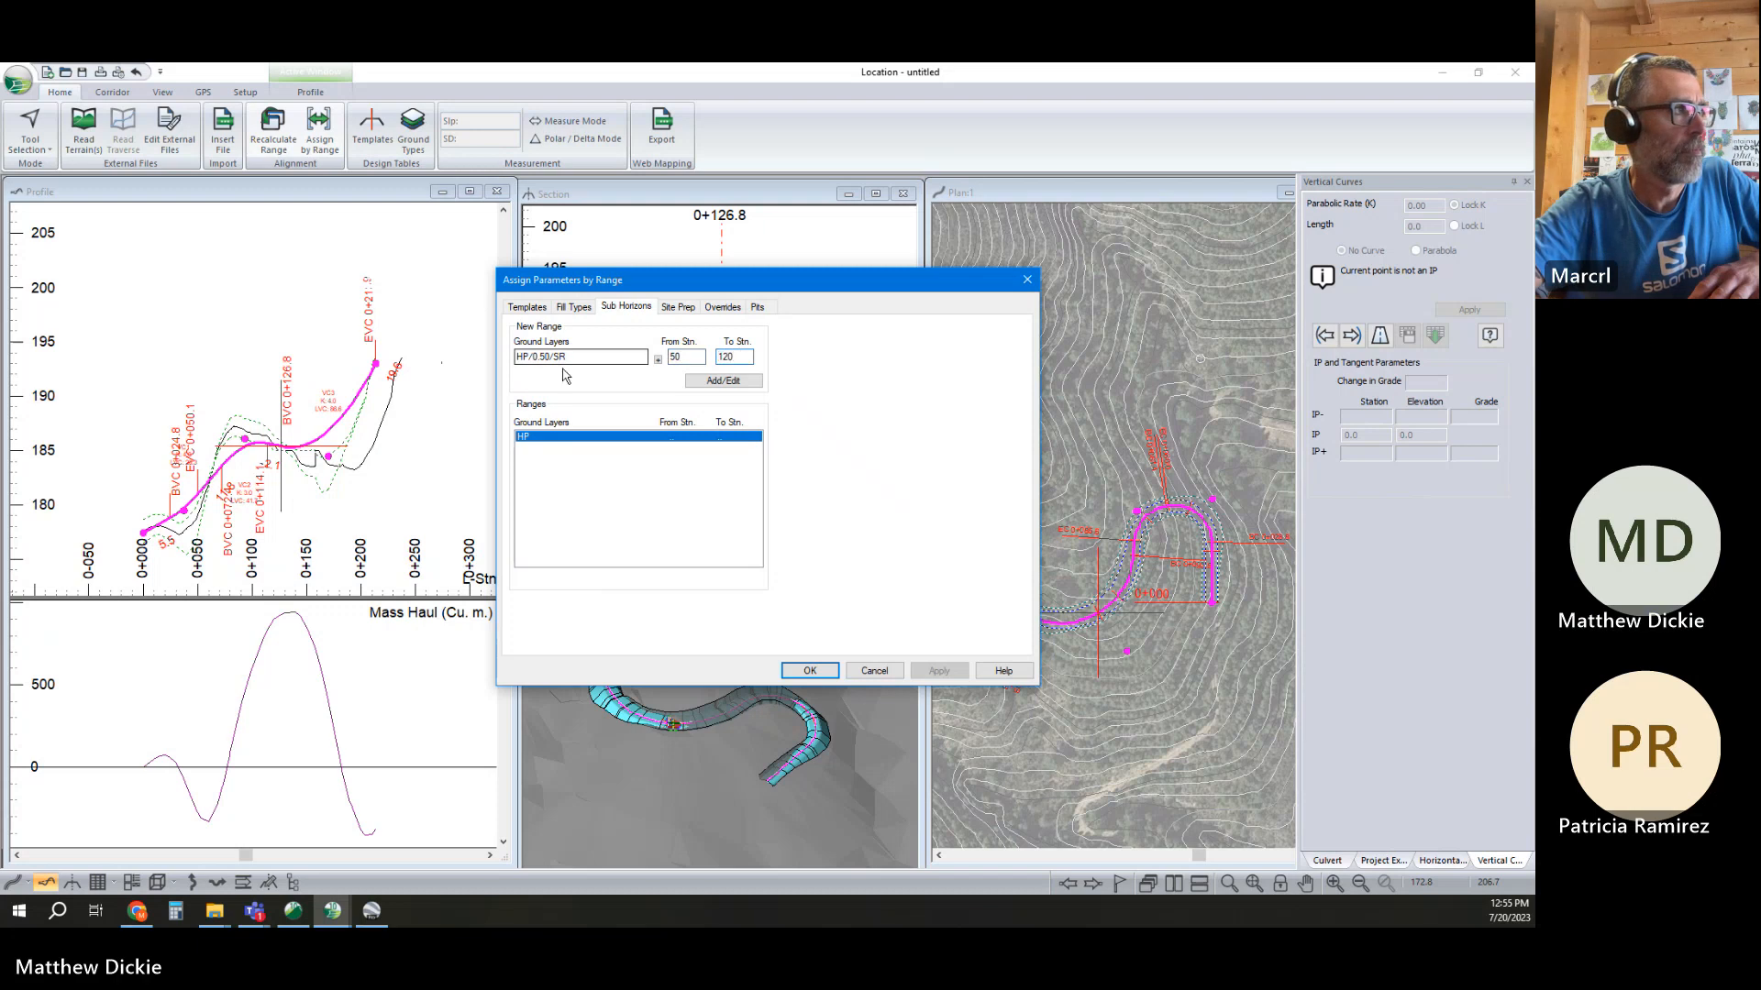
{"action": "left_click", "coordinate": [723, 380]}
{"action": "left_click", "coordinate": [816, 670]}
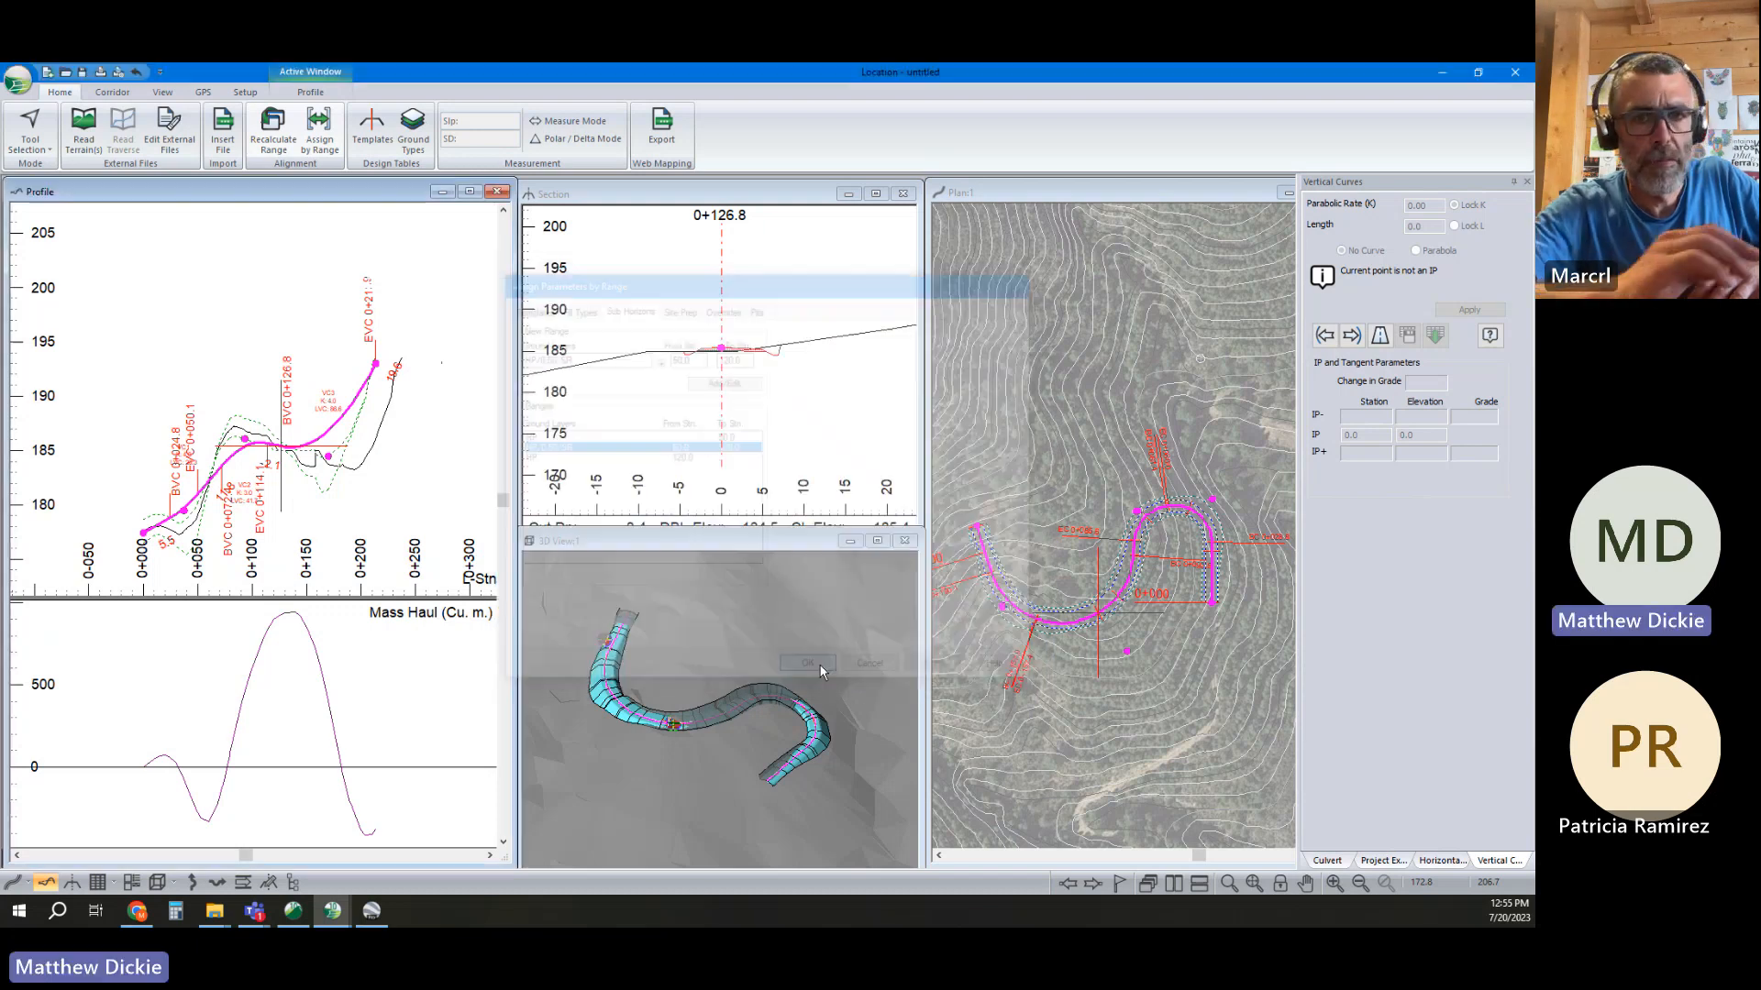
{"action": "left_click", "coordinate": [807, 542]}
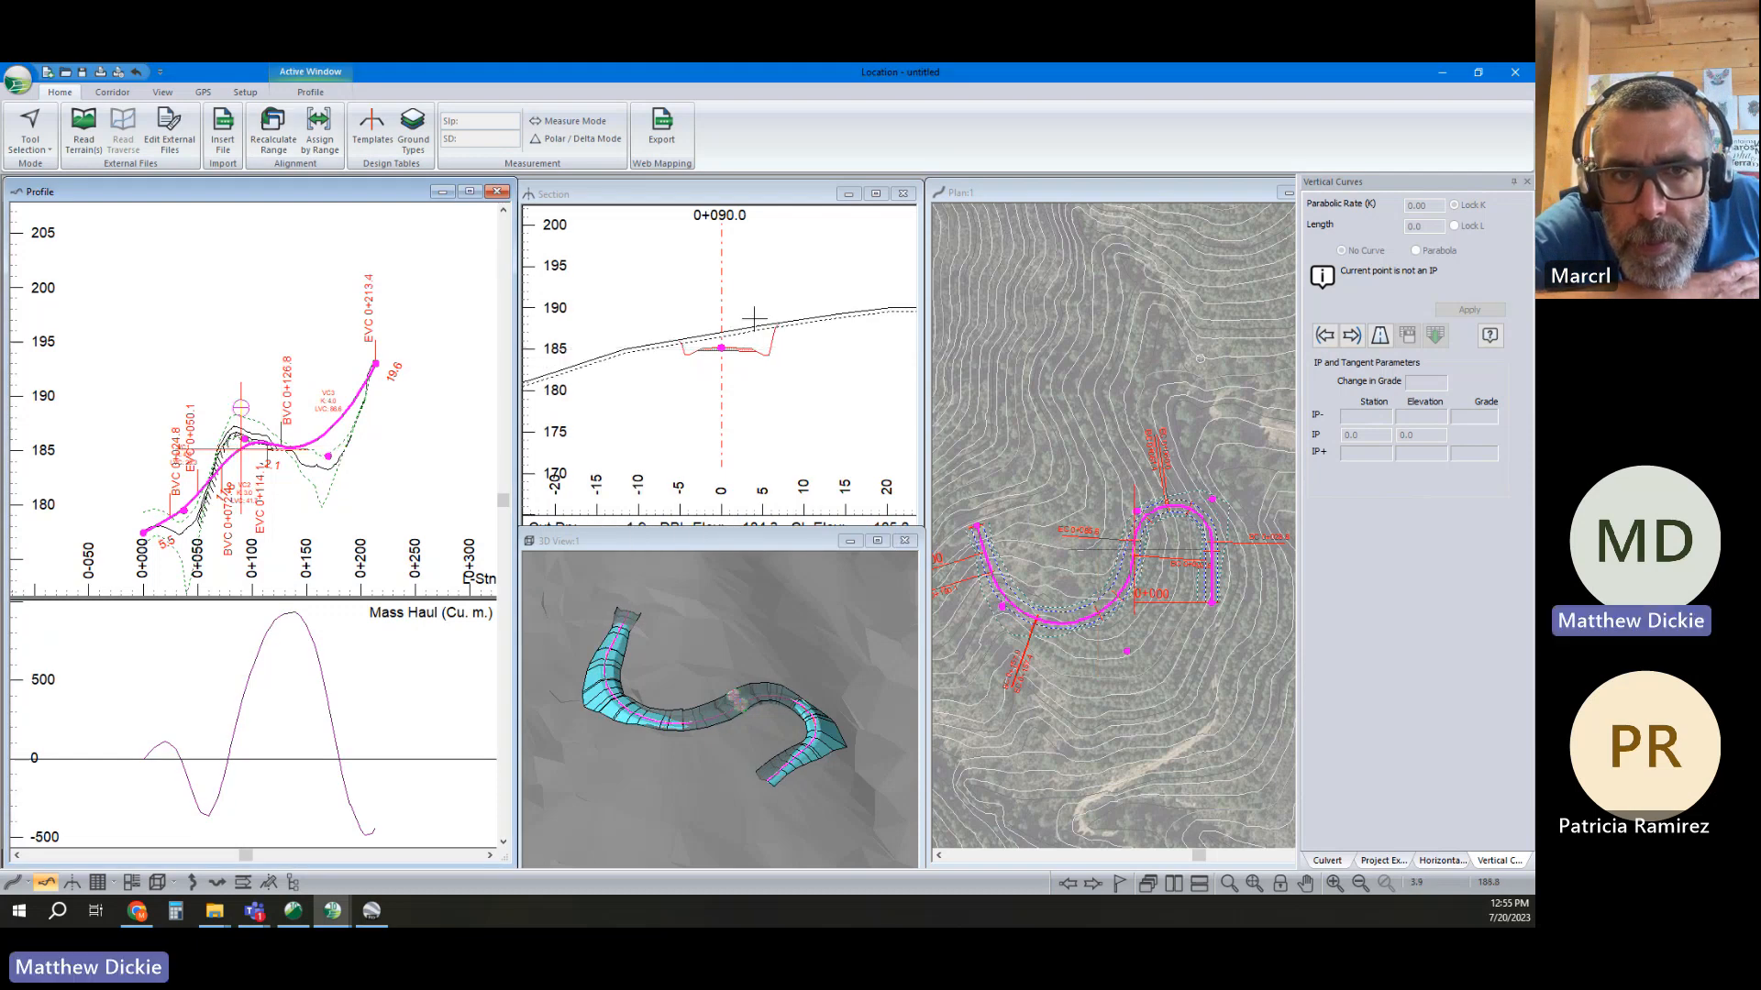
Inspect the road cross-sections at stations 0+090.0 and 0+210.0
{"action": "scroll", "coordinate": [753, 318], "scroll_direction": "up", "scroll_amount": 3}
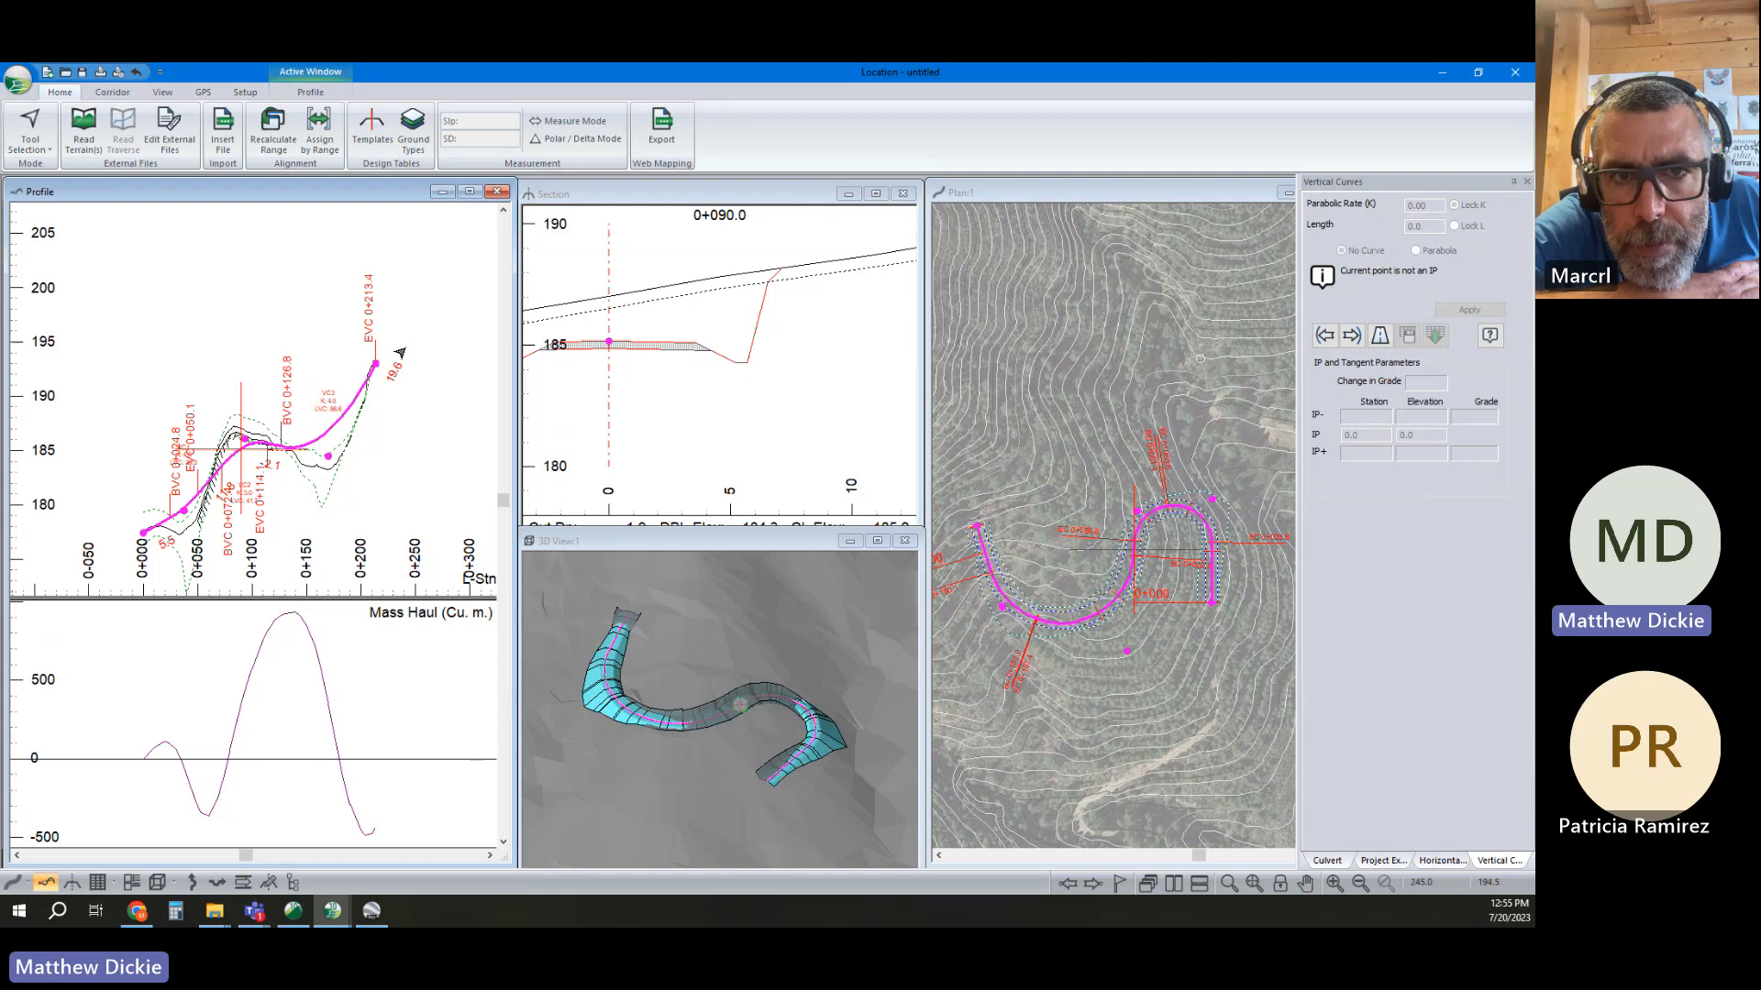
{"action": "left_click", "coordinate": [370, 376]}
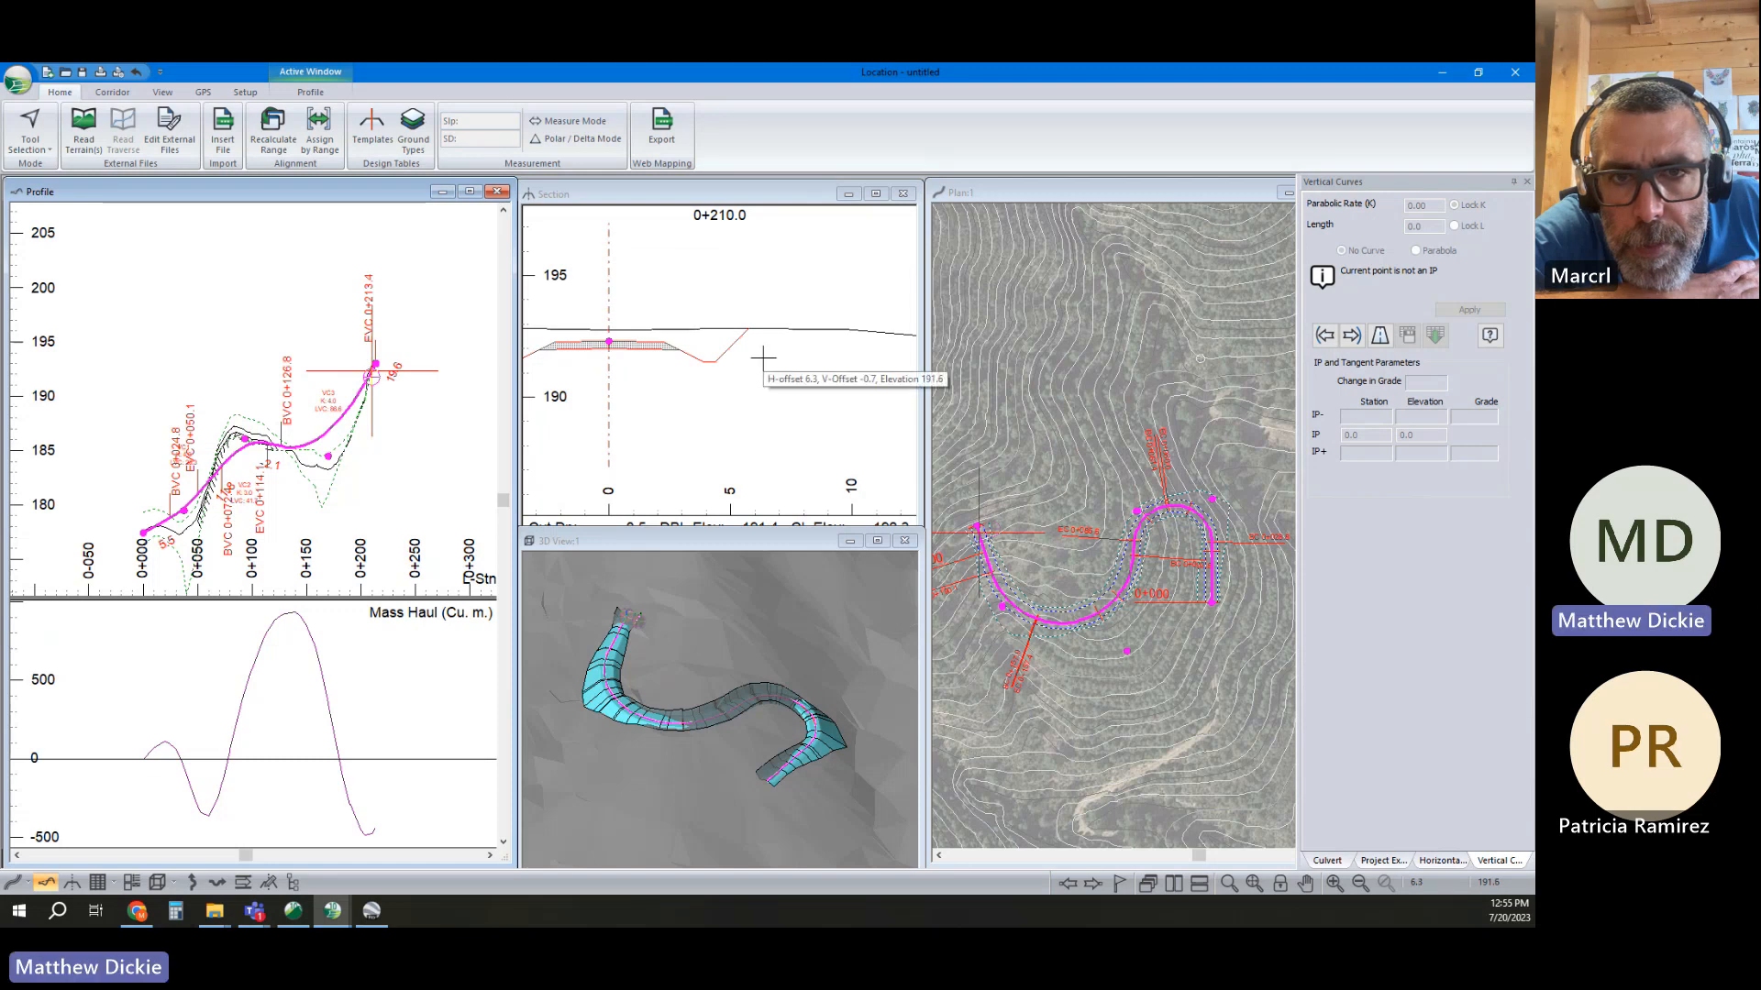
Review the cut and fill slopes of the Hard Pan and Solid Rock ground types without adding a new type
{"action": "left_click", "coordinate": [412, 129]}
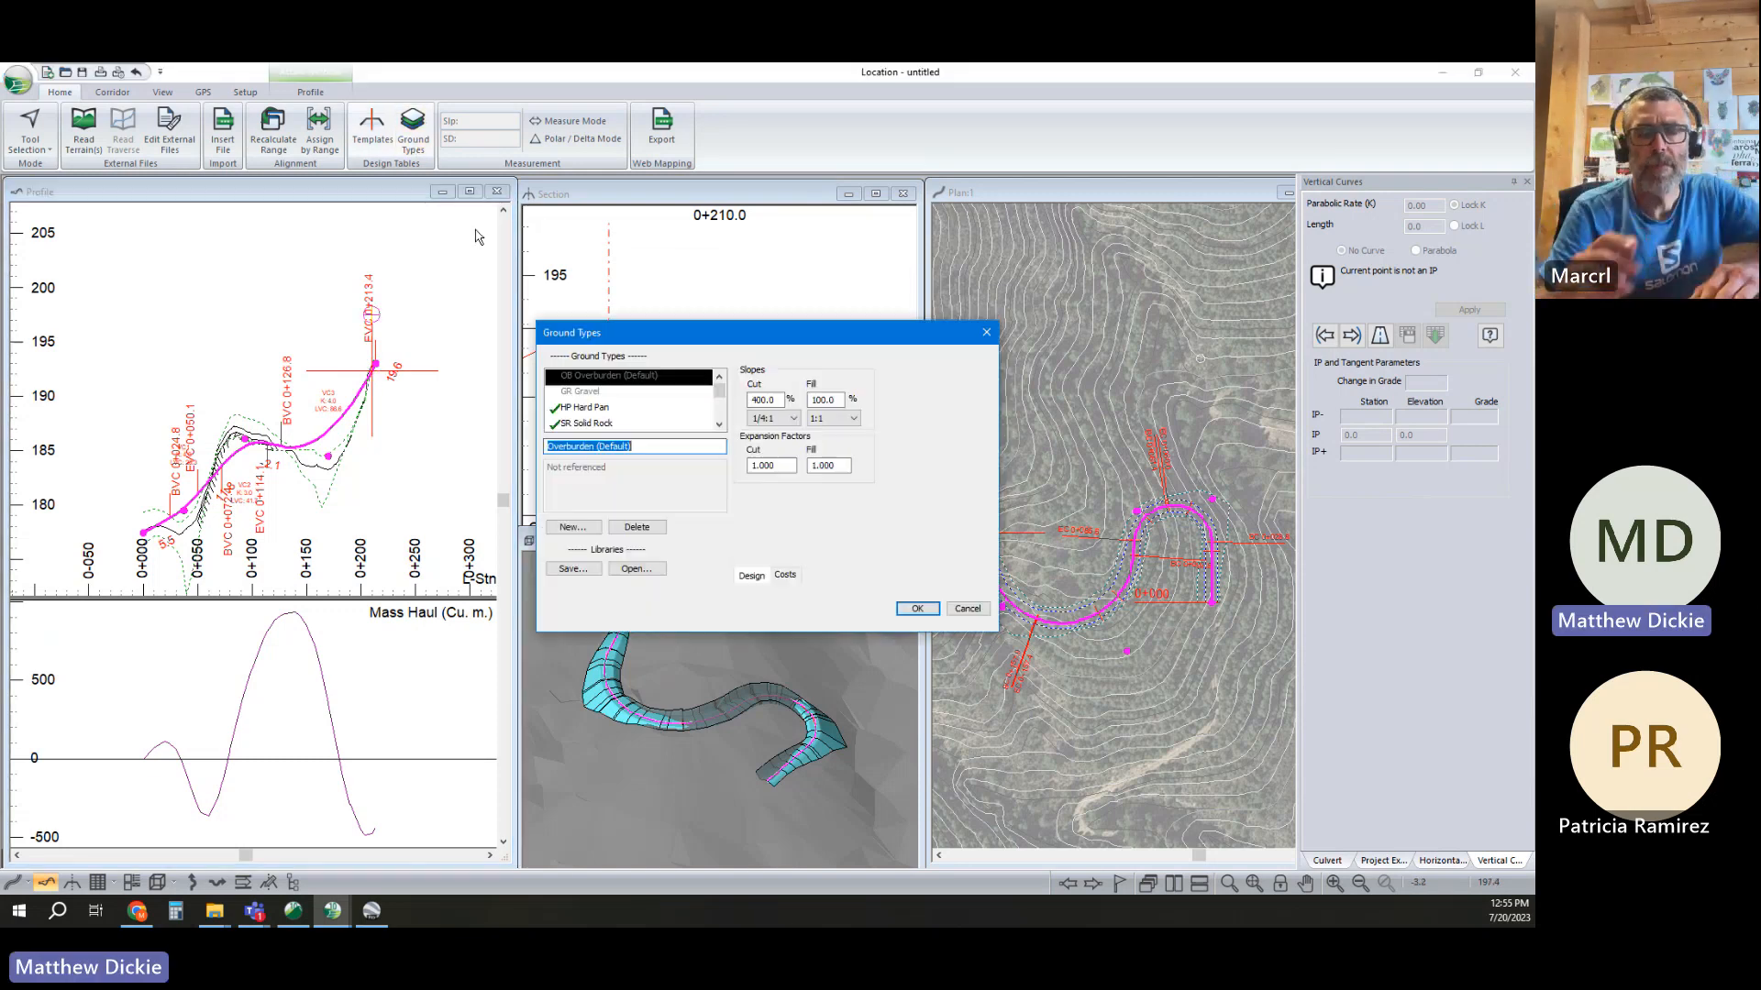
{"action": "left_click", "coordinate": [584, 407]}
{"action": "double_click", "coordinate": [761, 400]}
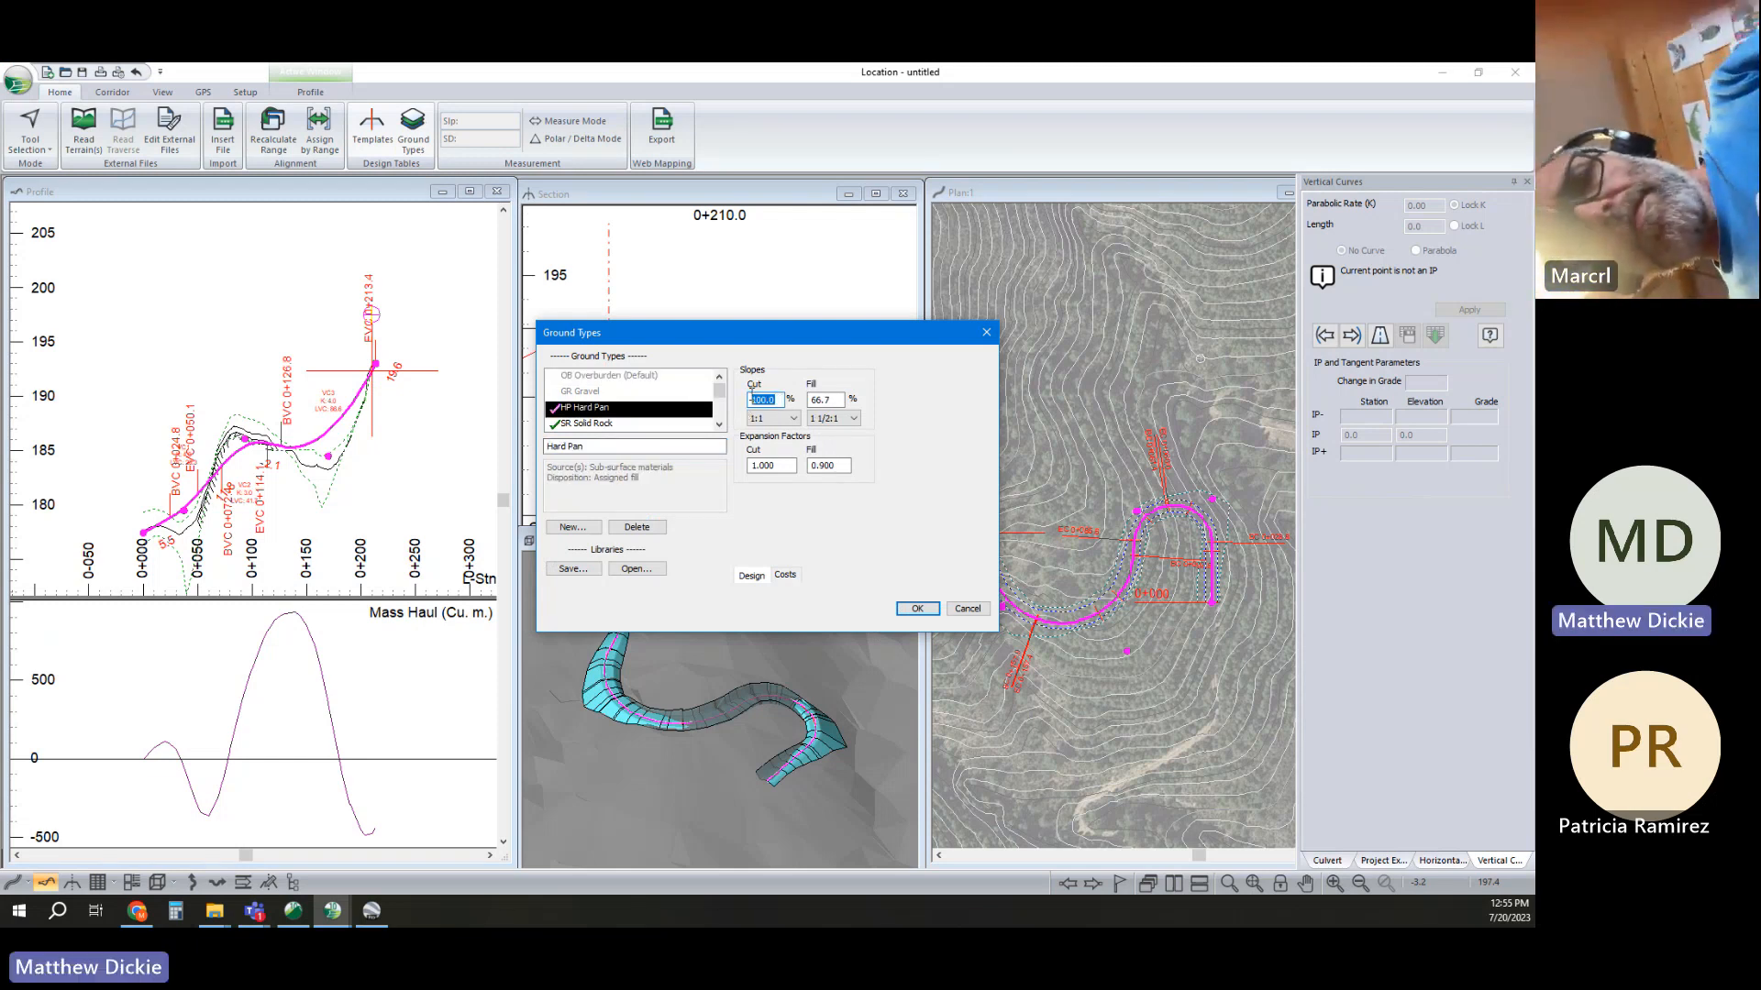
{"action": "double_click", "coordinate": [820, 400]}
{"action": "scroll", "coordinate": [647, 418], "scroll_direction": "down", "scroll_amount": 1}
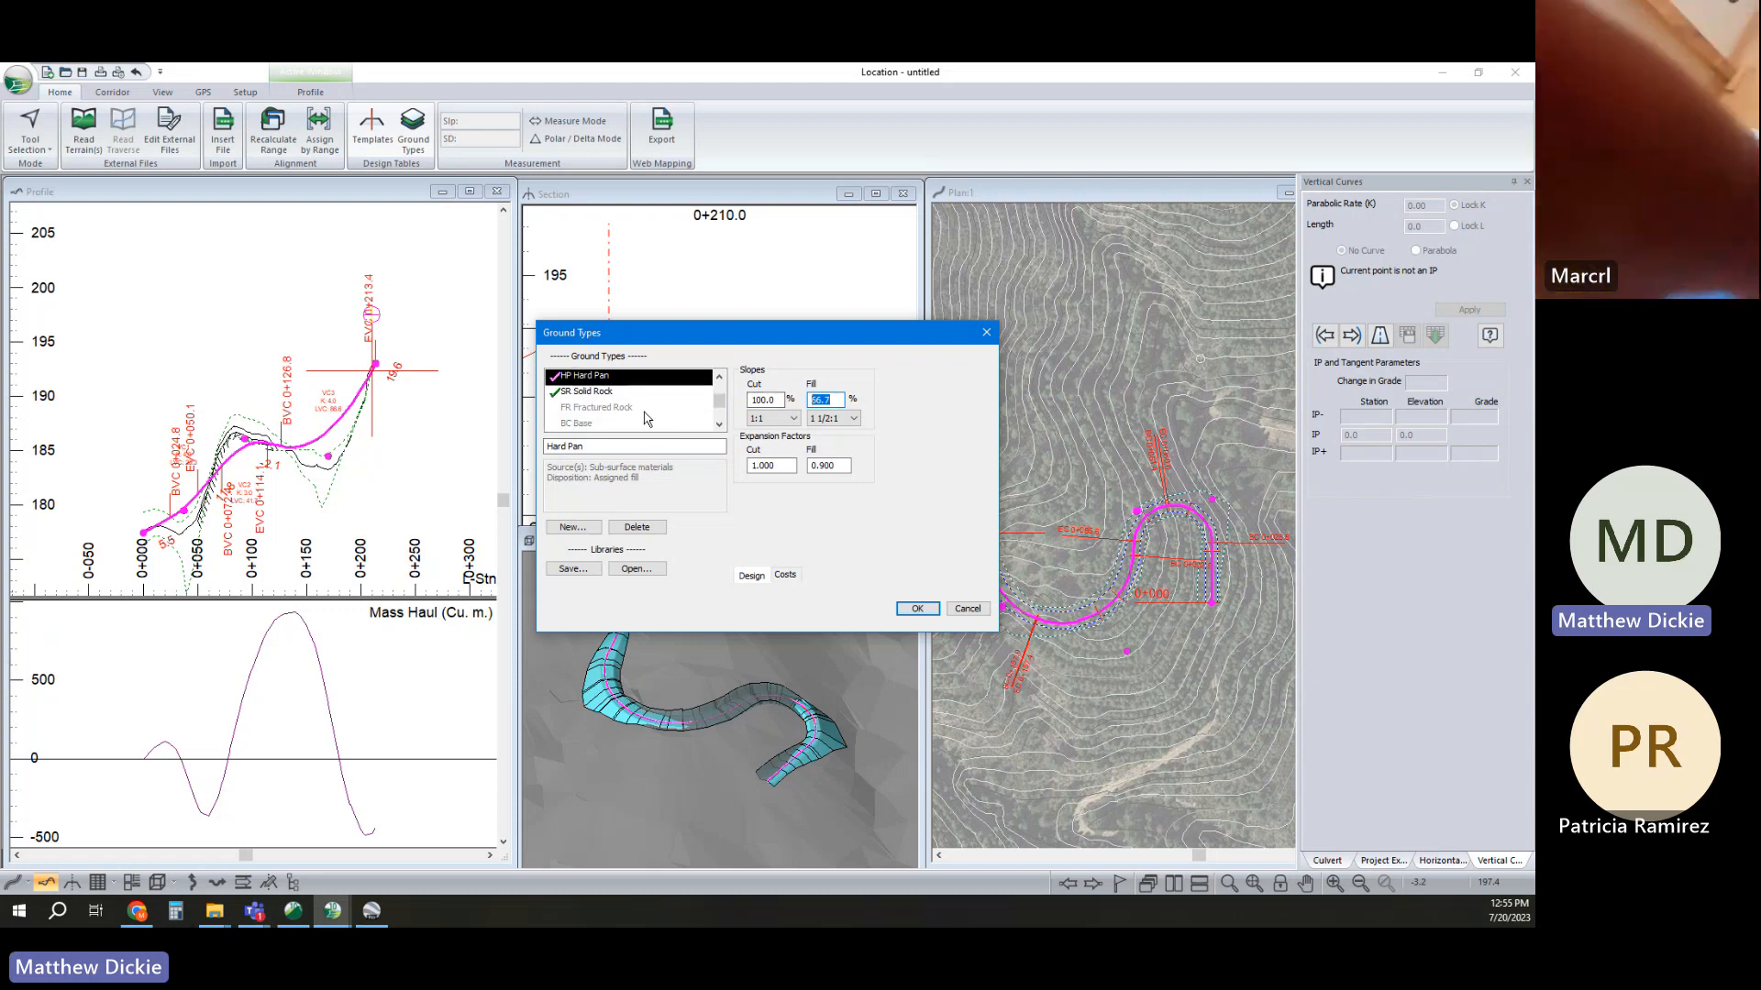
{"action": "left_click", "coordinate": [648, 393]}
{"action": "left_click", "coordinate": [572, 528]}
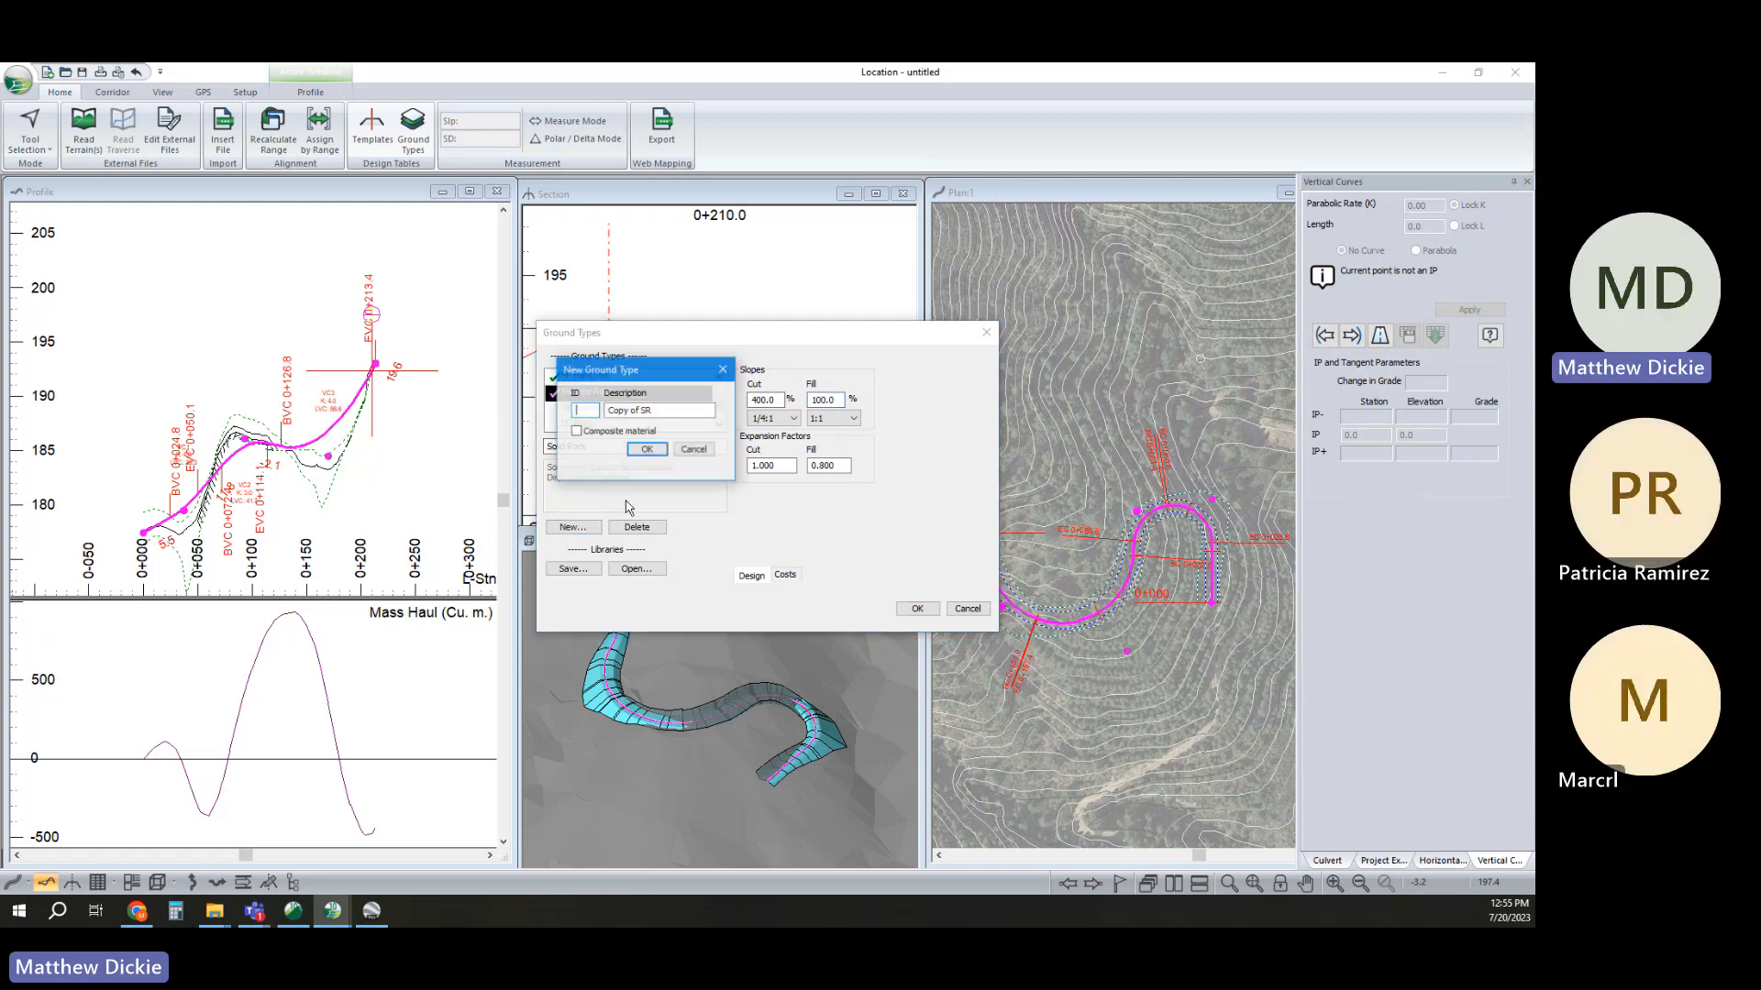
{"action": "left_click", "coordinate": [694, 450]}
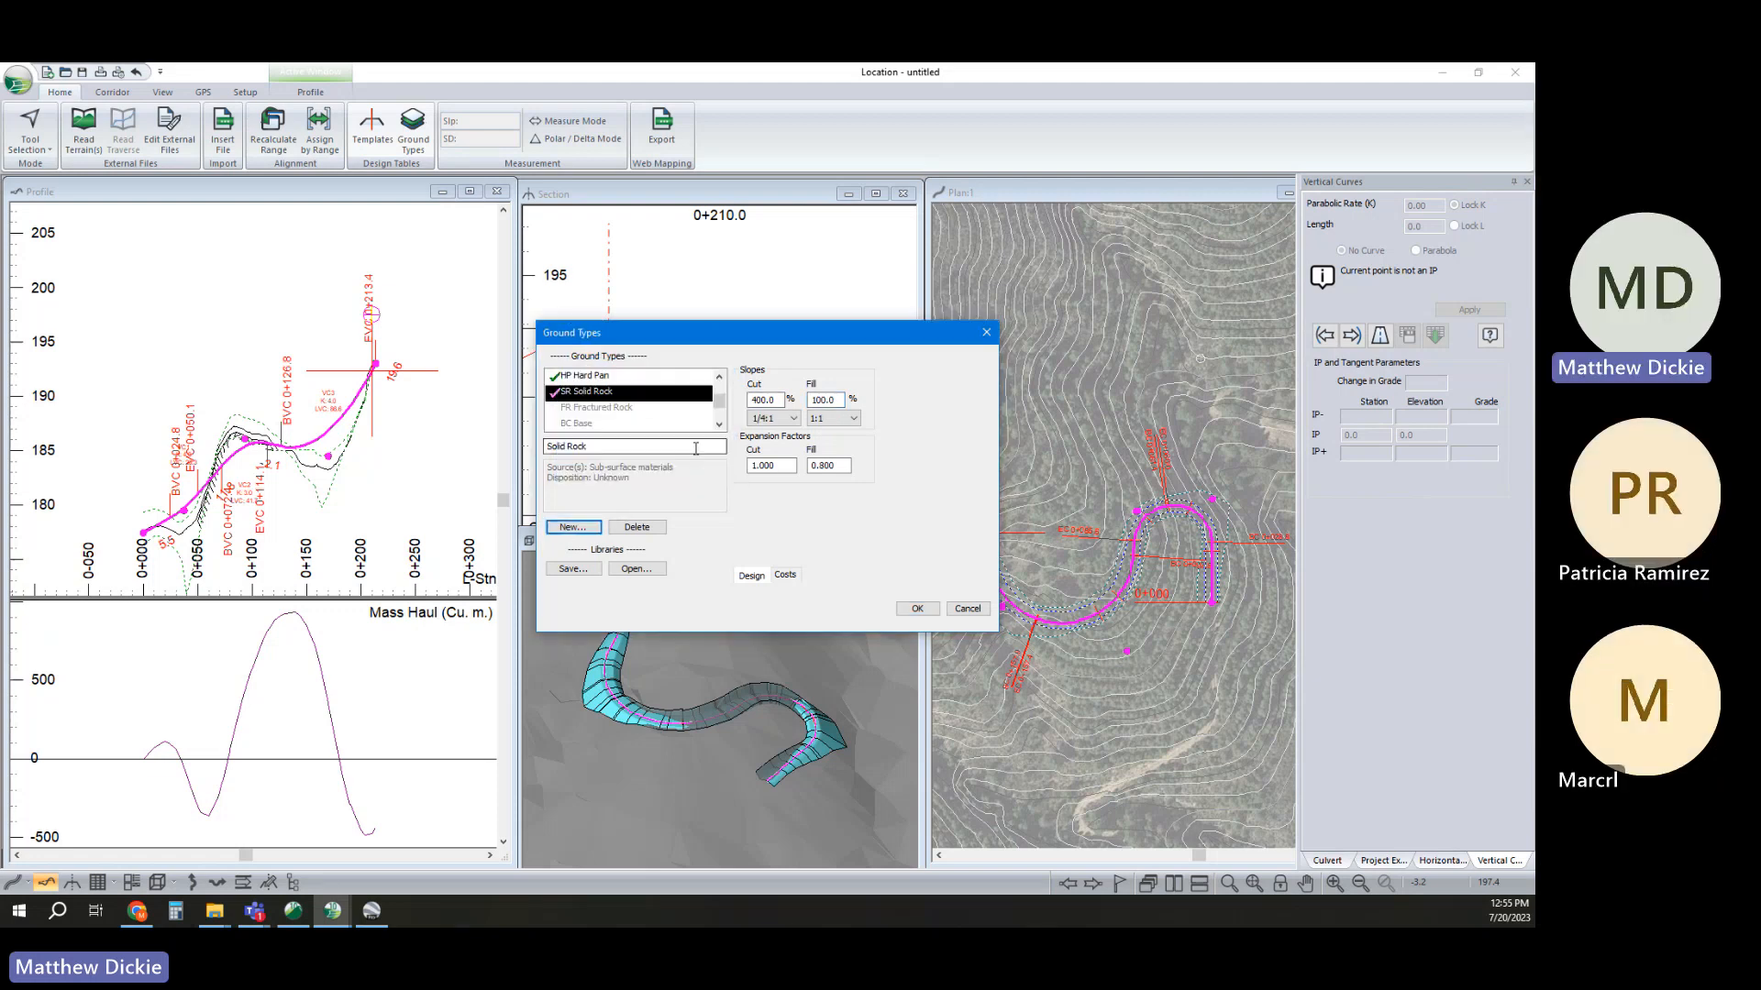
Set Solid Rock's excavation handling cost to 24 $/Cu. m., review the haul costs without editing them, and accept the ground types
{"action": "left_click", "coordinate": [785, 575]}
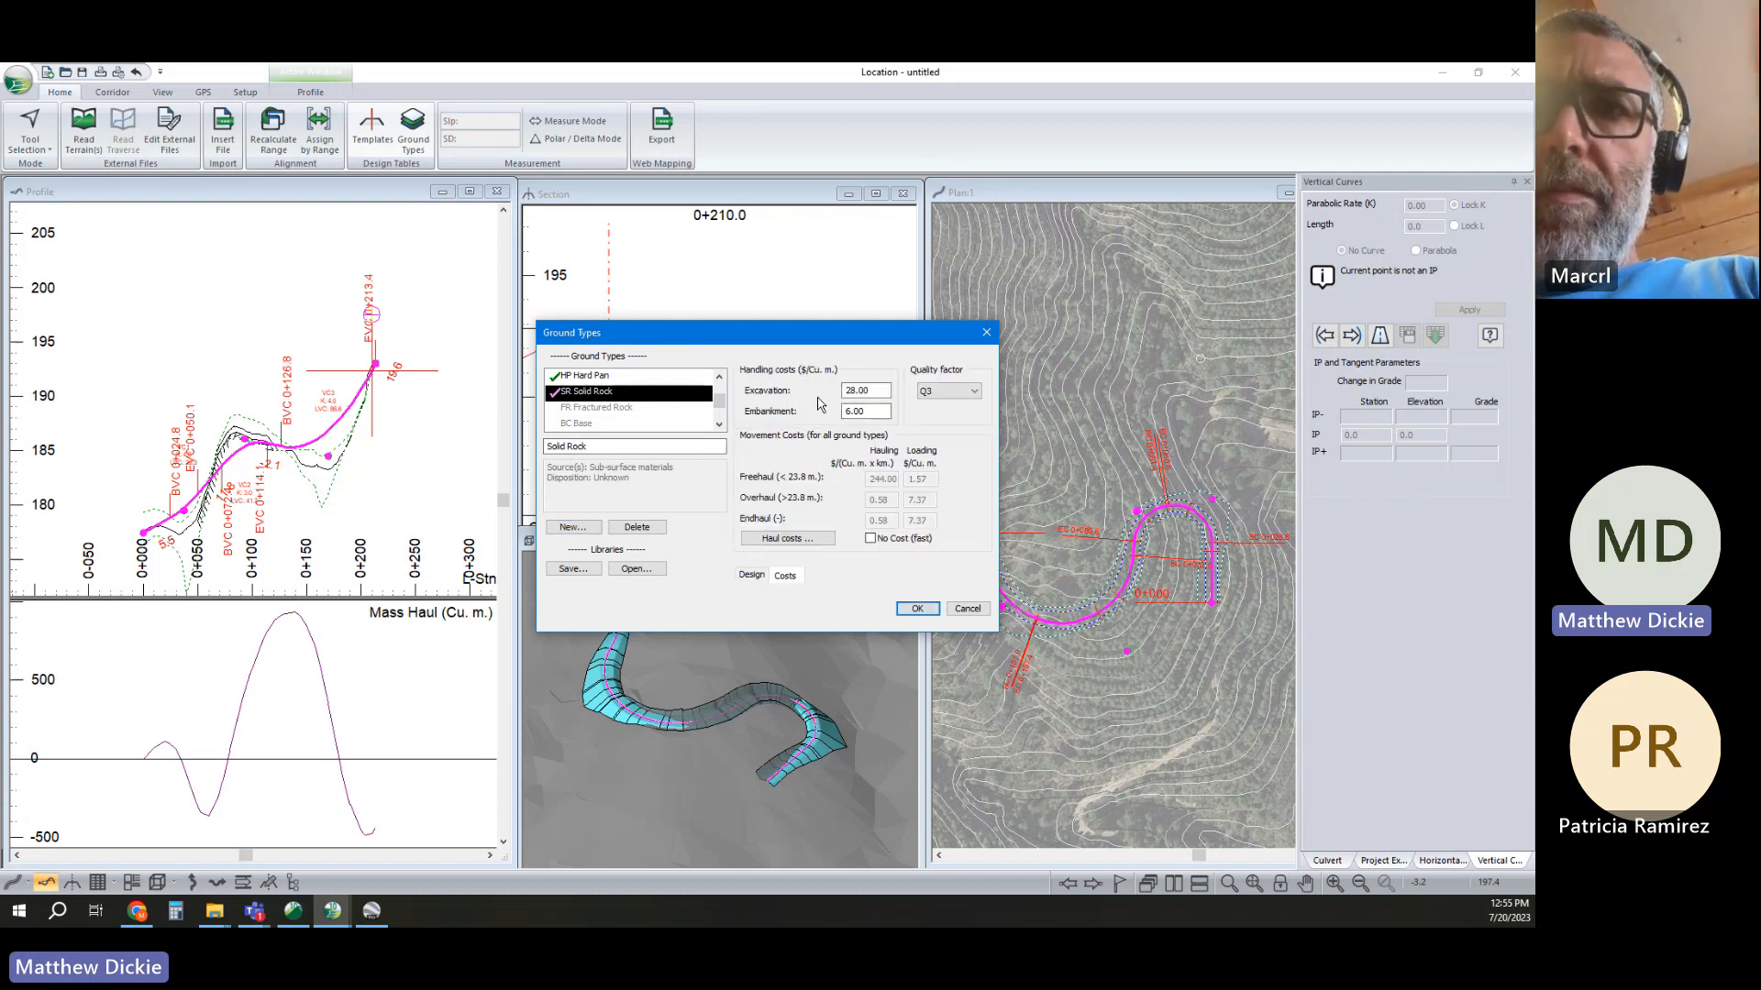
{"action": "double_click", "coordinate": [877, 394]}
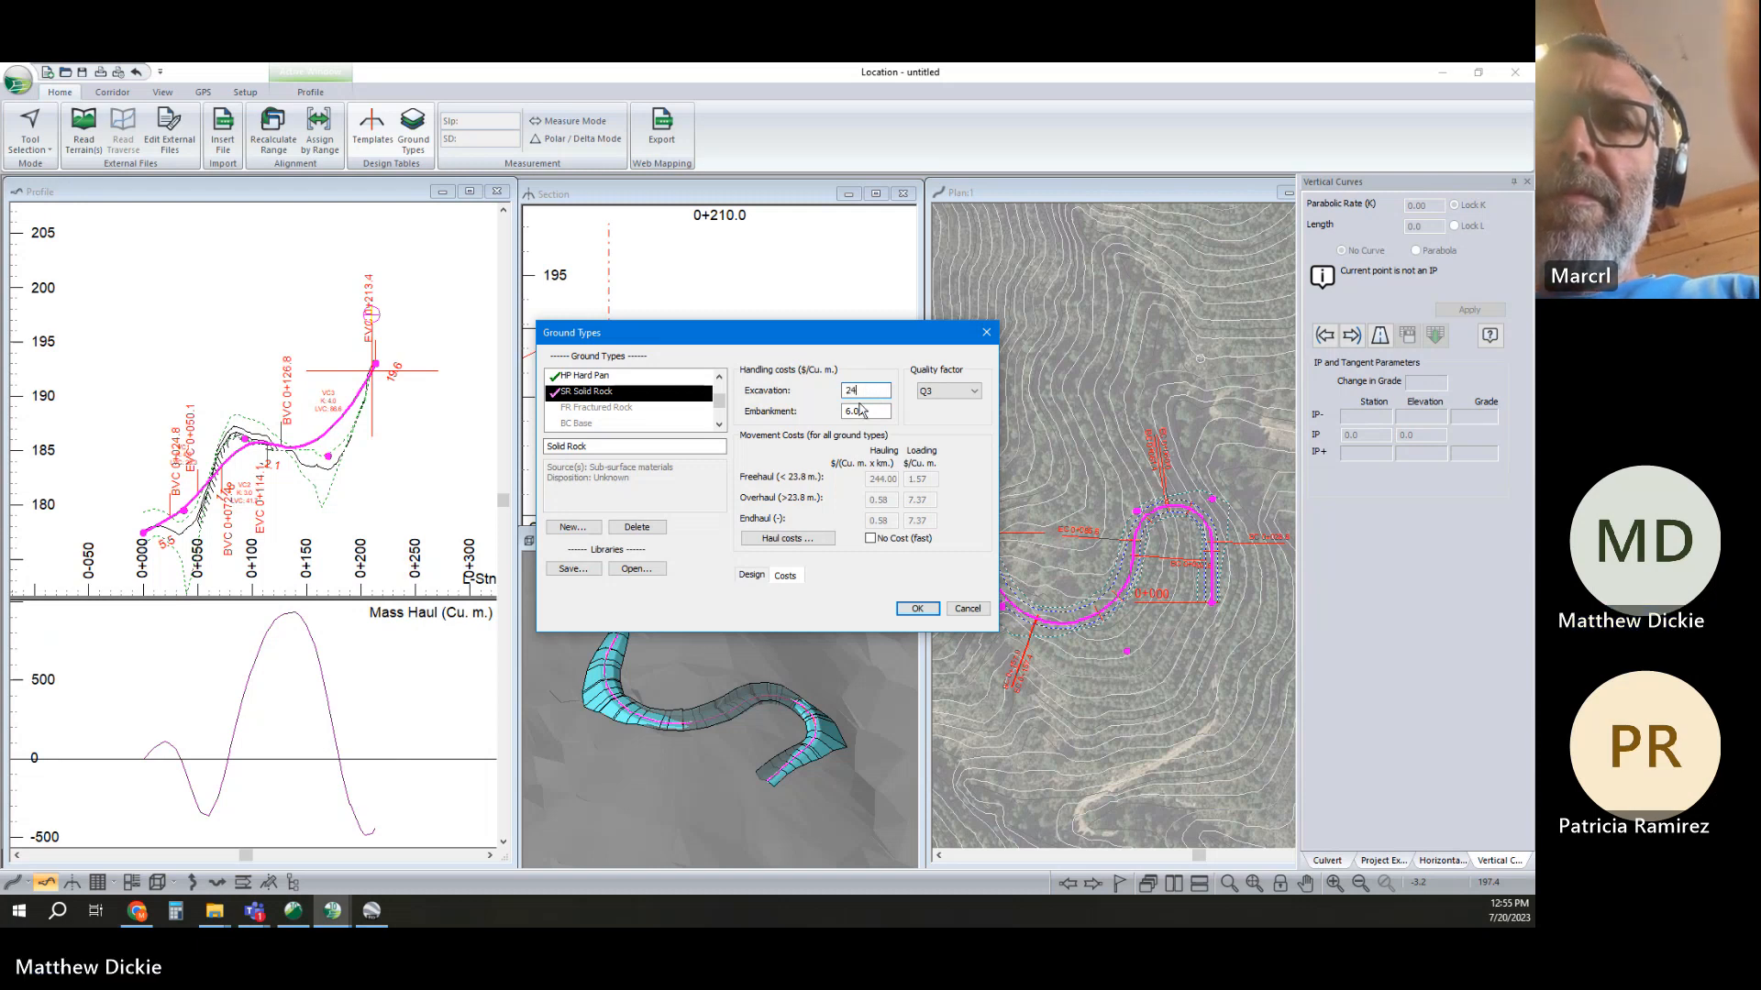
{"action": "left_click_drag", "start_coordinate": [862, 411], "coordinate": [848, 415]}
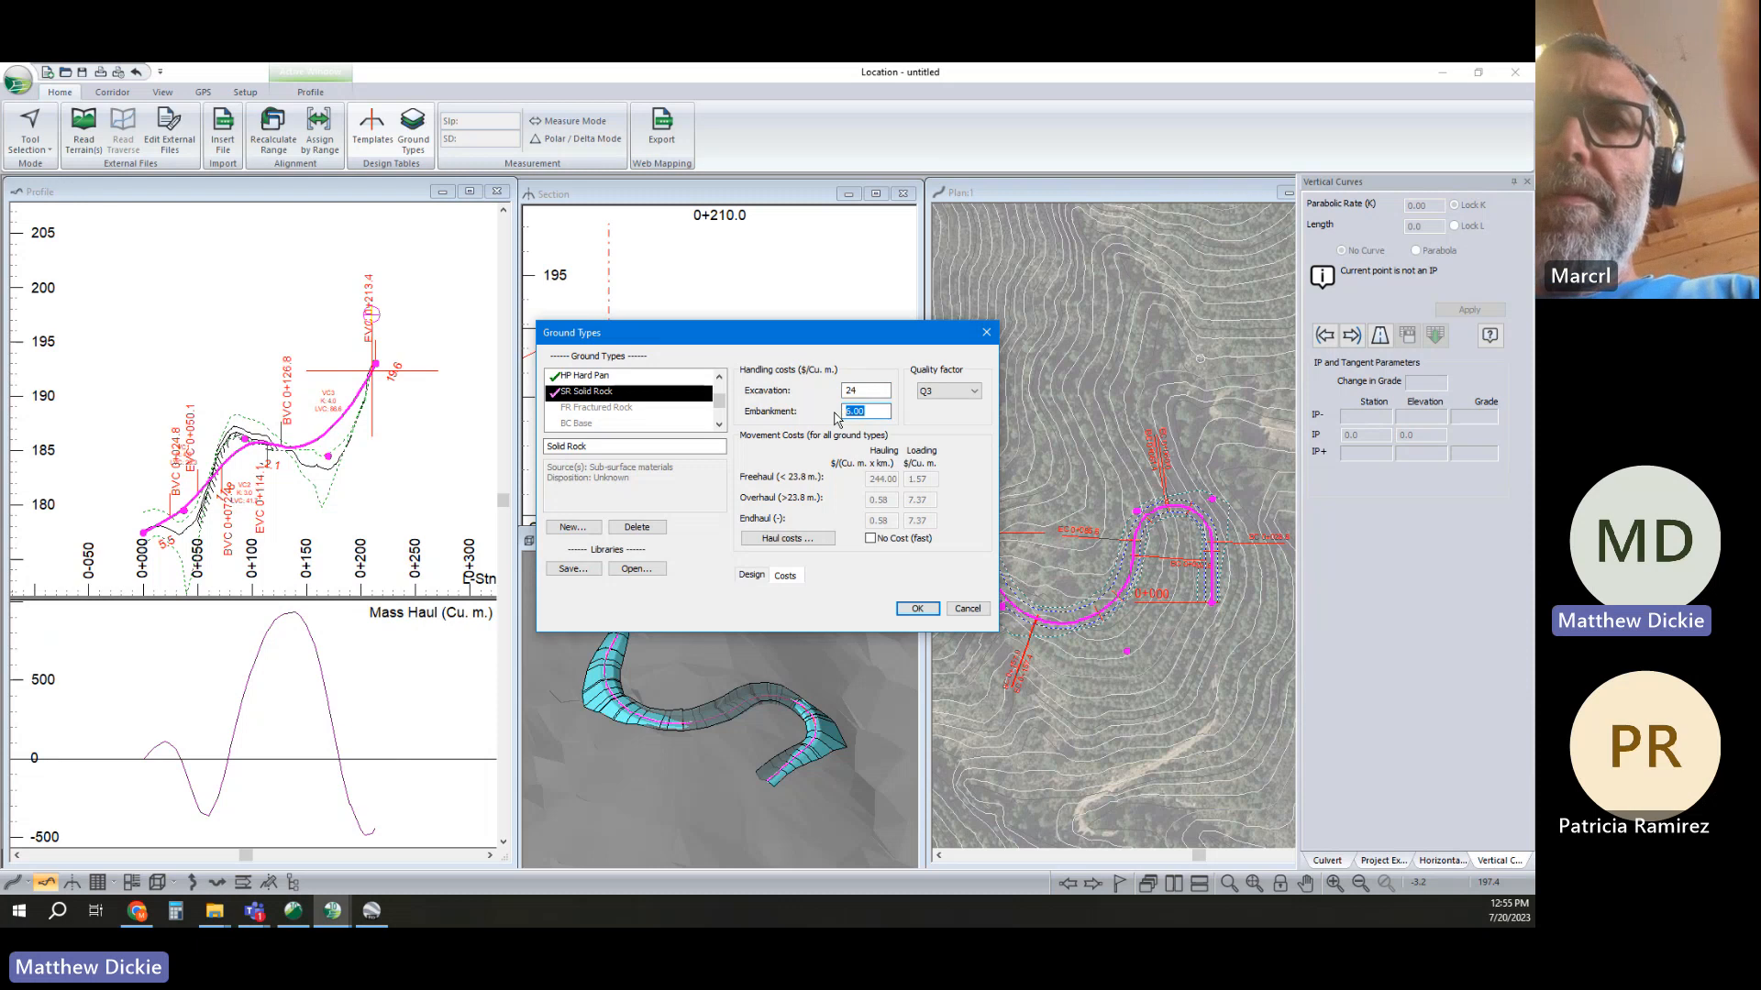
{"action": "left_click", "coordinate": [807, 539]}
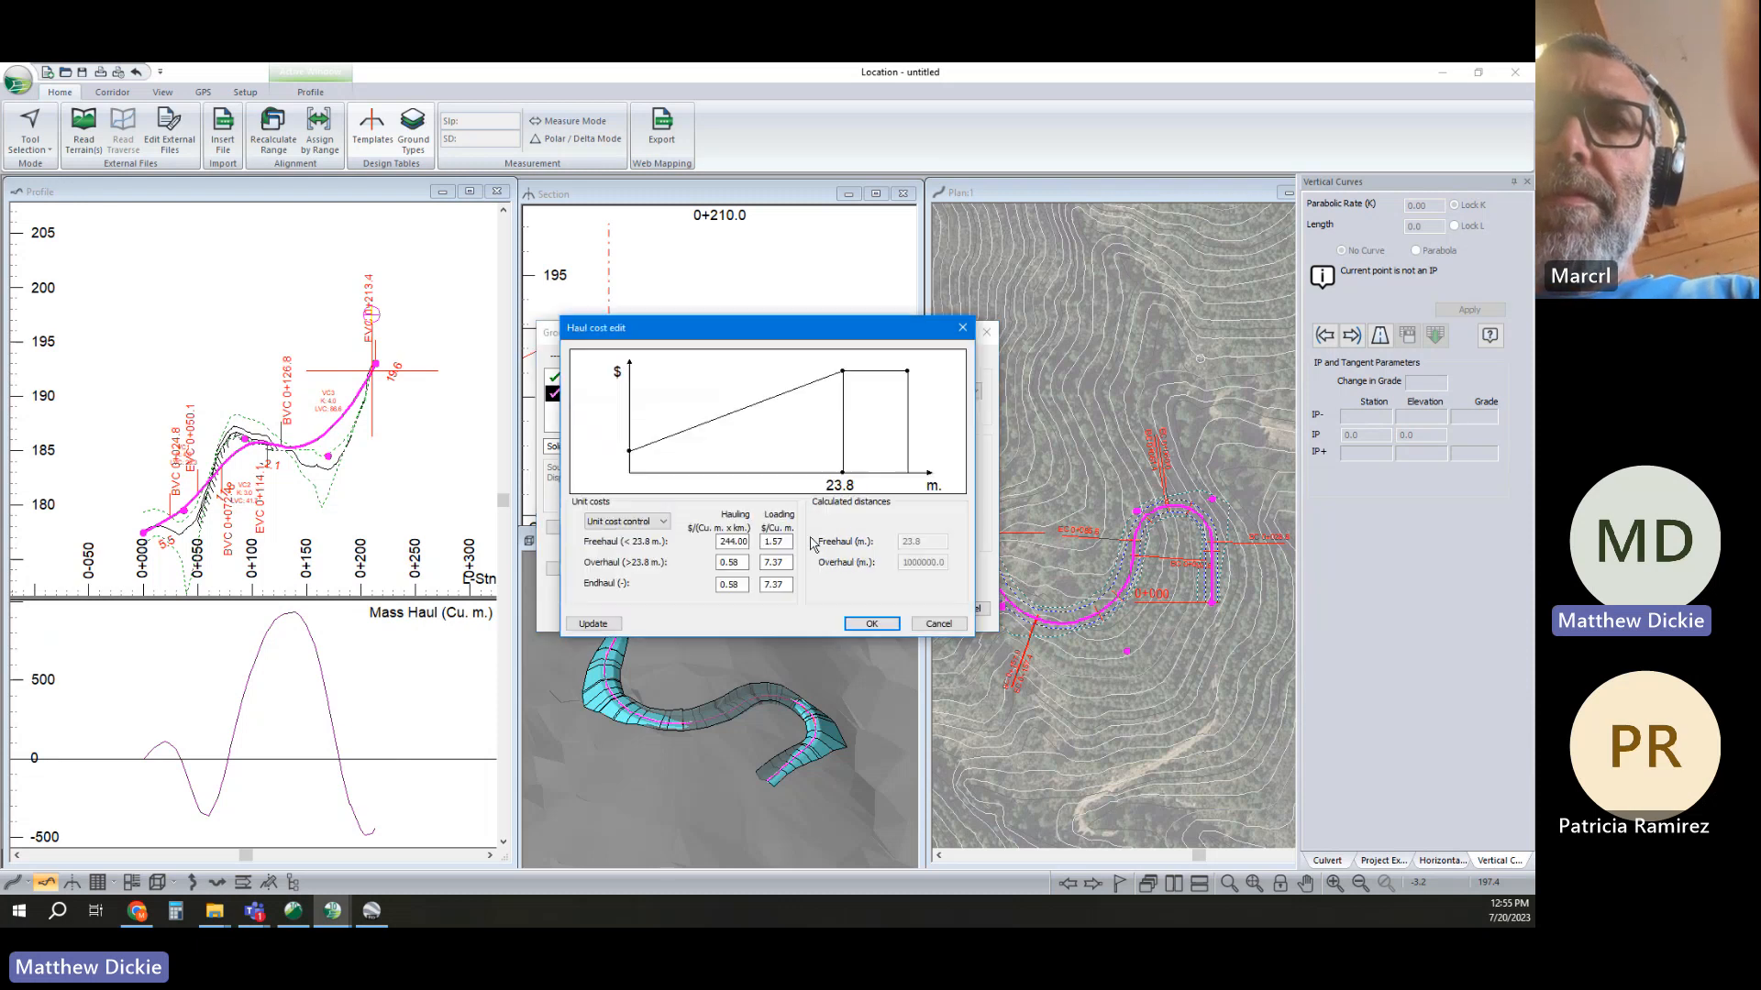
{"action": "left_click", "coordinate": [939, 623]}
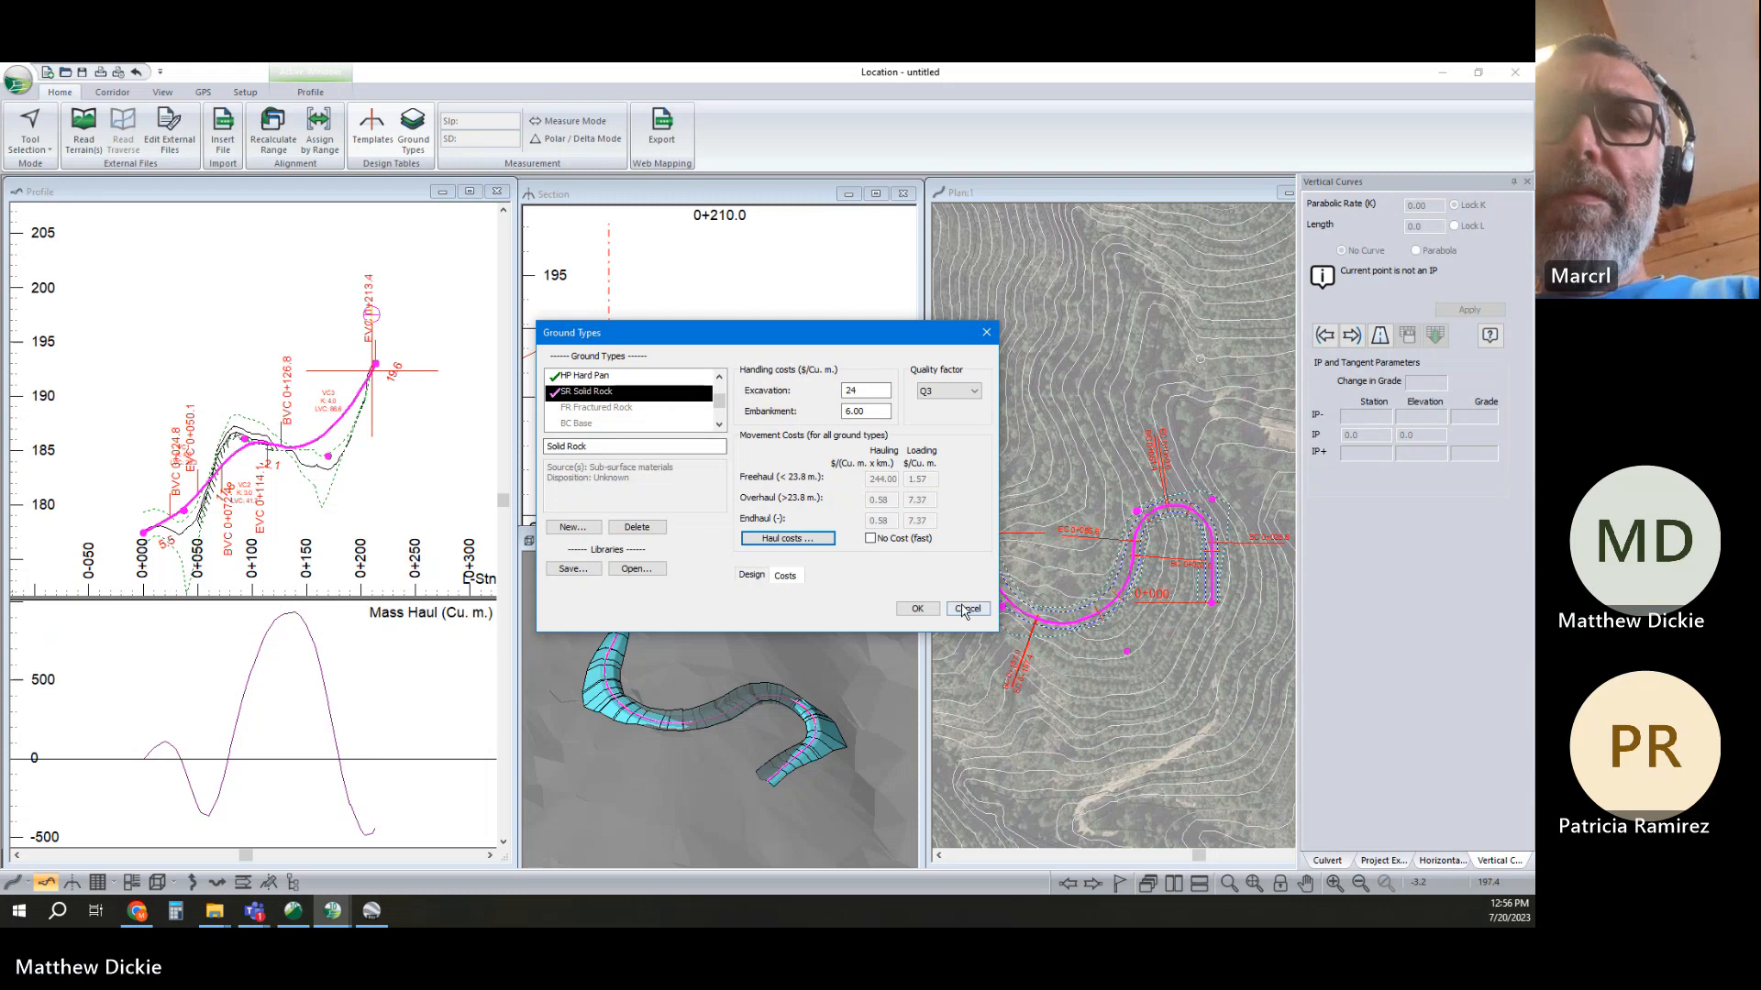
{"action": "left_click", "coordinate": [917, 608]}
Recalculate the alignment with Re-Cost enabled and check its total cost in the Project Explorer
{"action": "left_click", "coordinate": [1384, 860]}
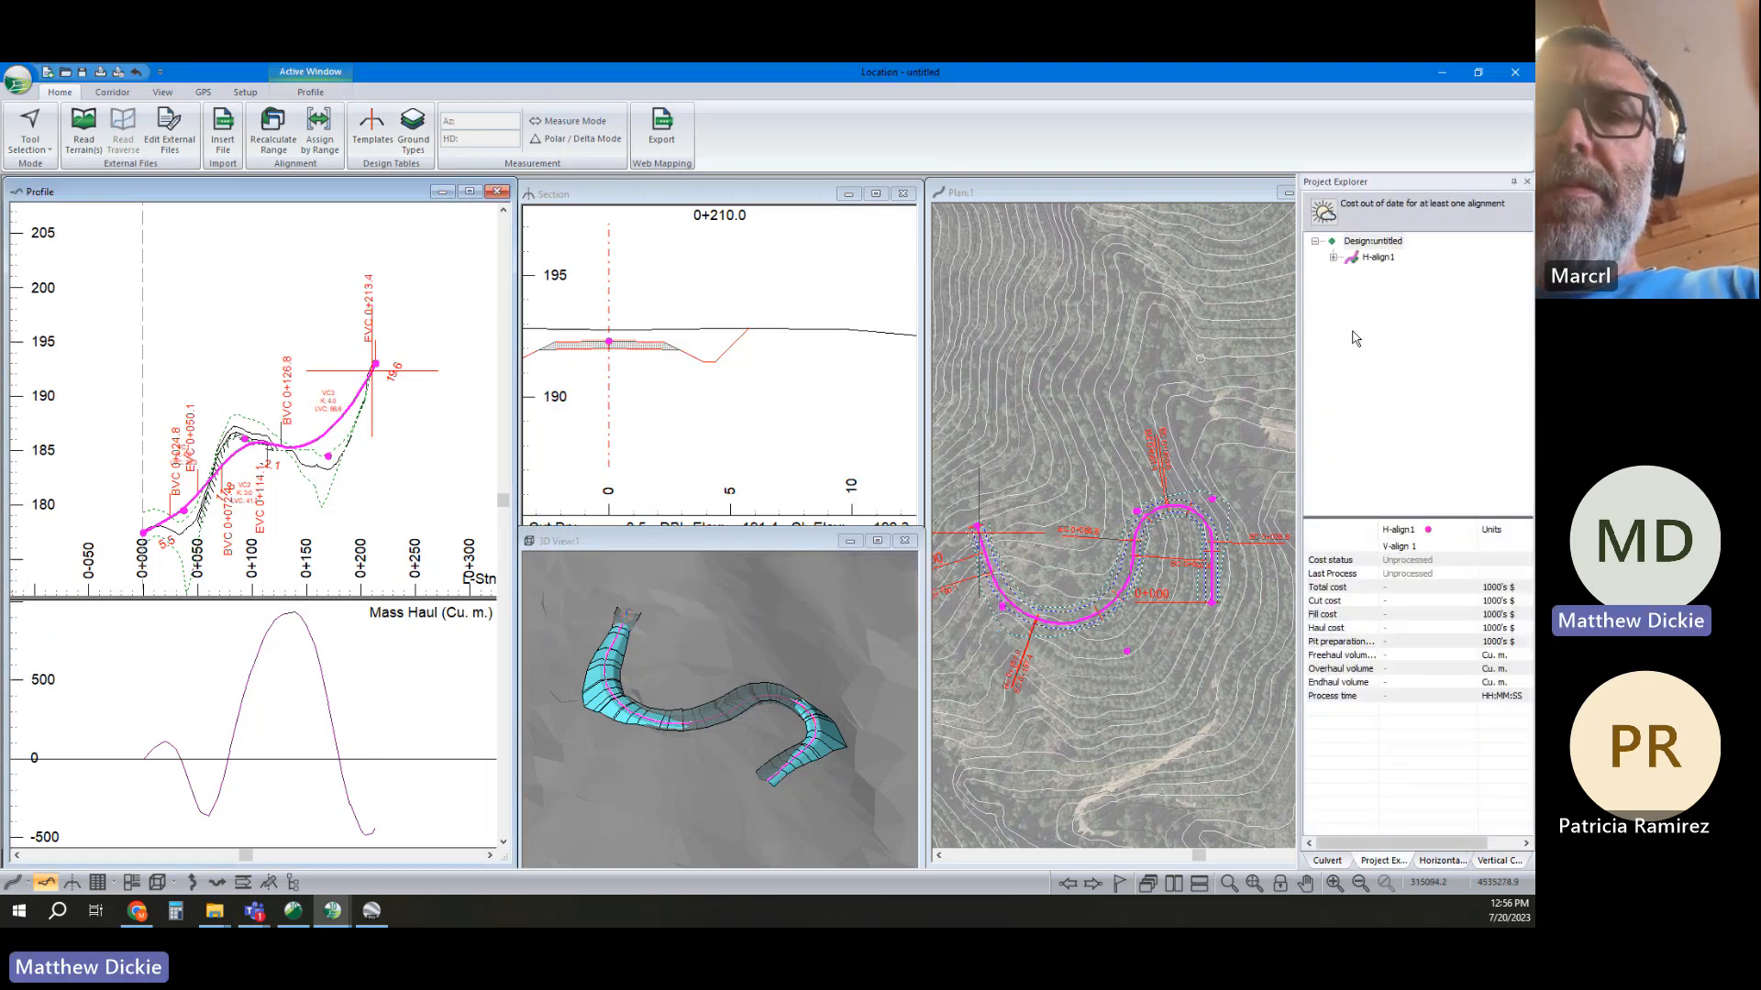
{"action": "left_click", "coordinate": [273, 128]}
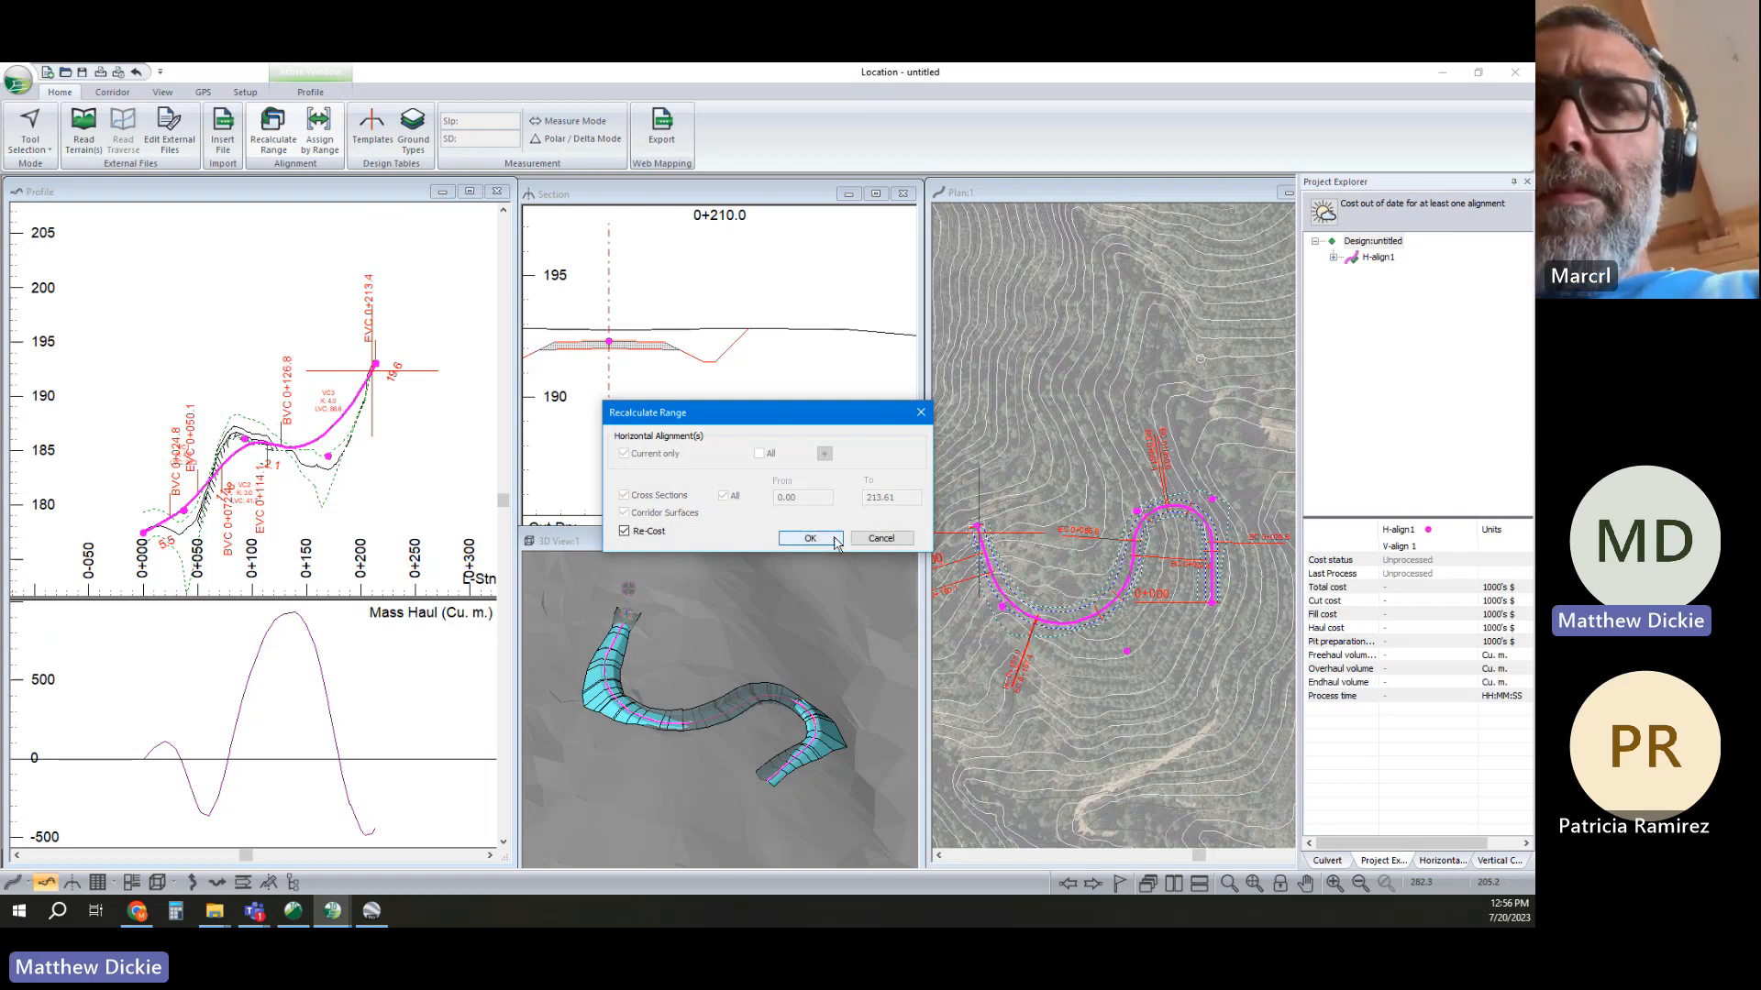
{"action": "left_click", "coordinate": [809, 539]}
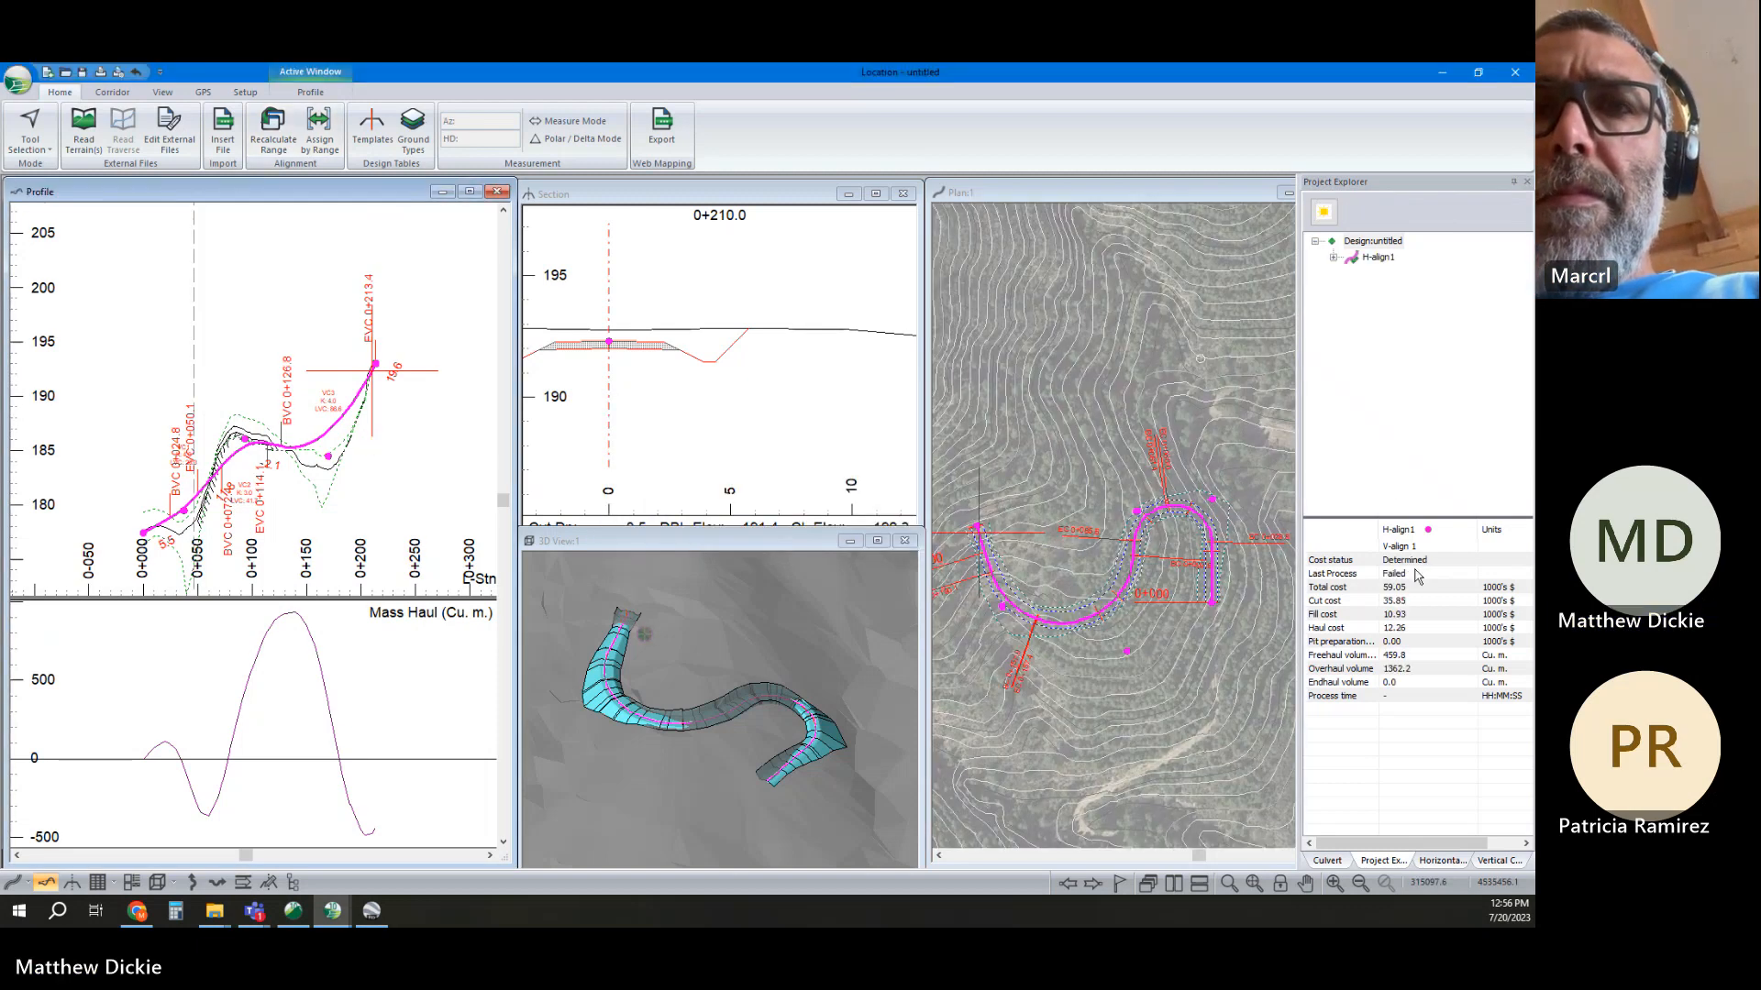
{"action": "left_click", "coordinate": [1397, 589]}
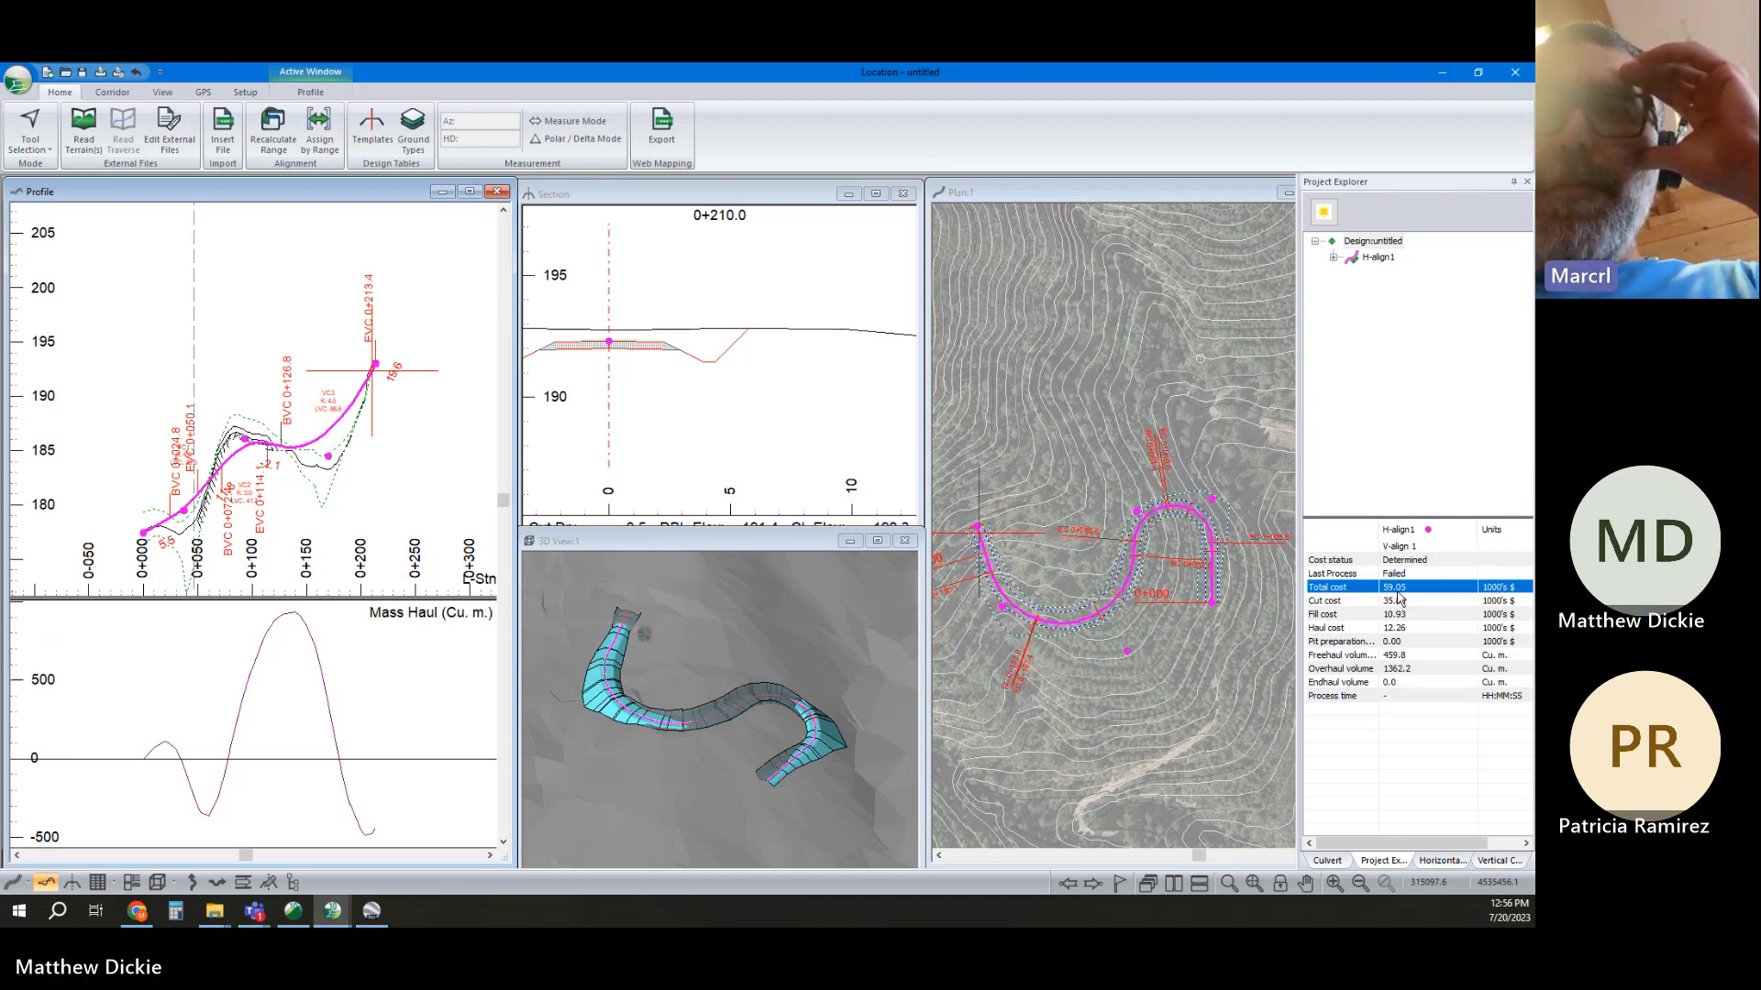
Start a new vertical alignment, V-align 2, under H-align1 and sample its sections by a fixed spacing instead of using all
{"action": "left_click", "coordinate": [1333, 257]}
{"action": "left_click", "coordinate": [1378, 257]}
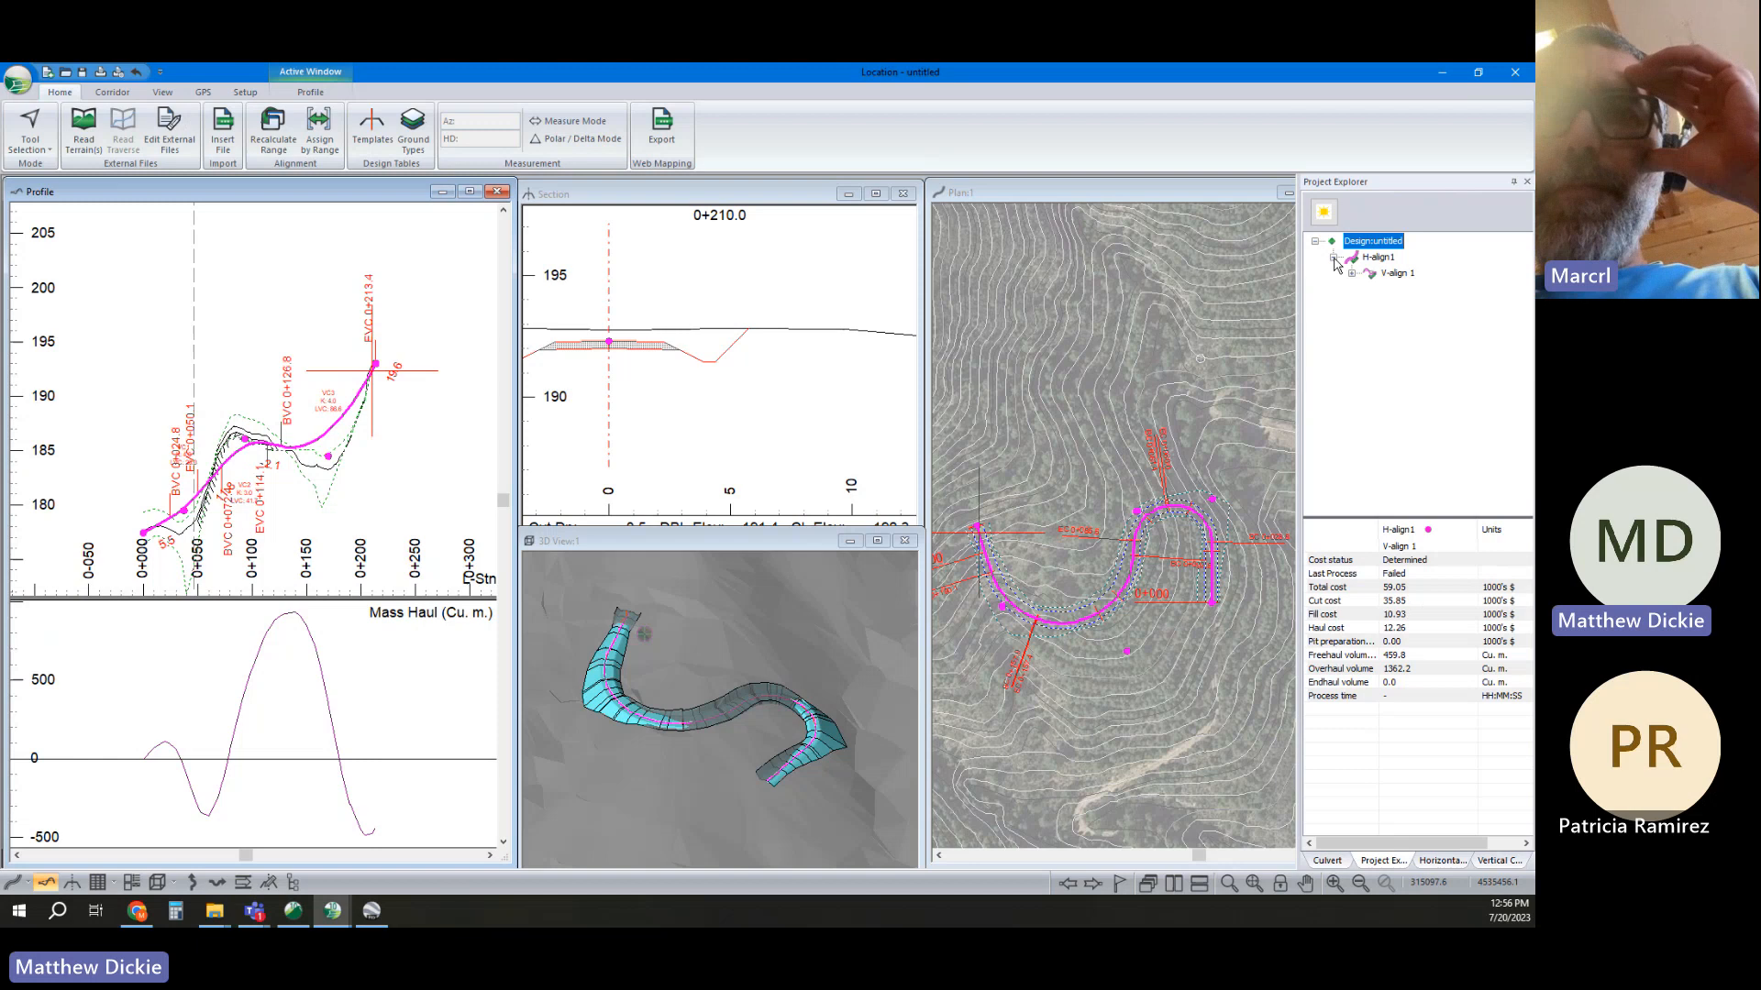
{"action": "right_click", "coordinate": [1390, 274]}
{"action": "mouse_move", "coordinate": [1394, 279]}
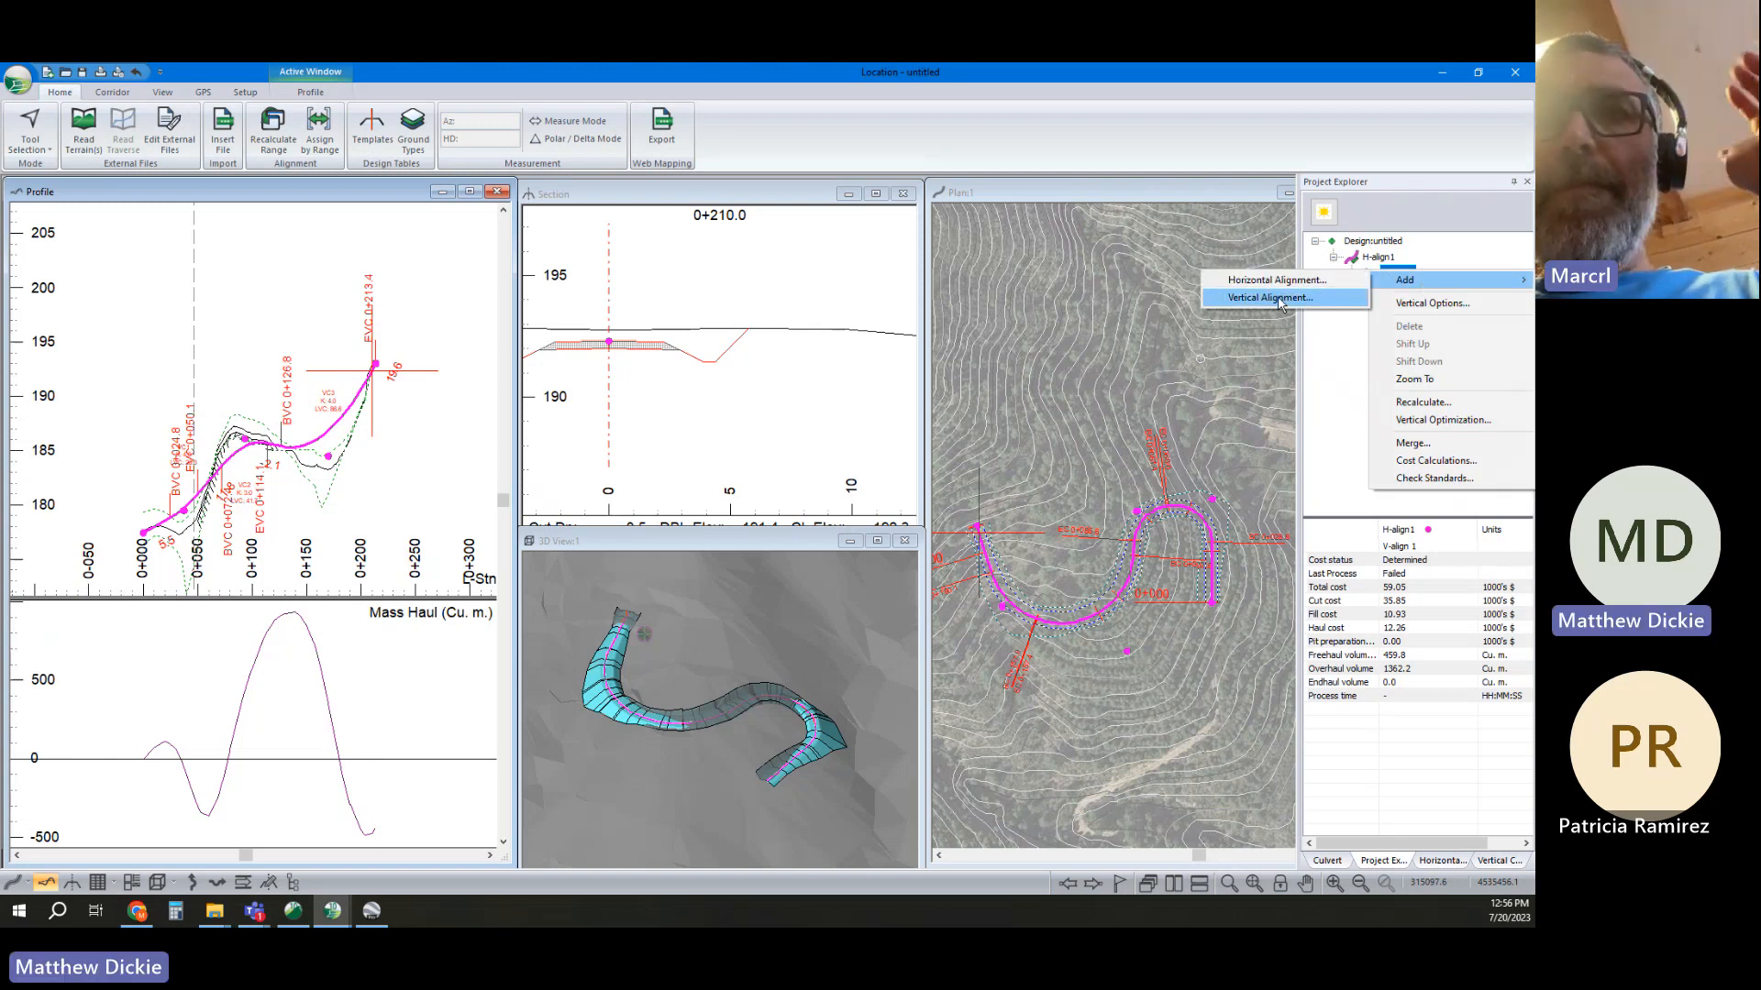
{"action": "left_click", "coordinate": [1278, 298]}
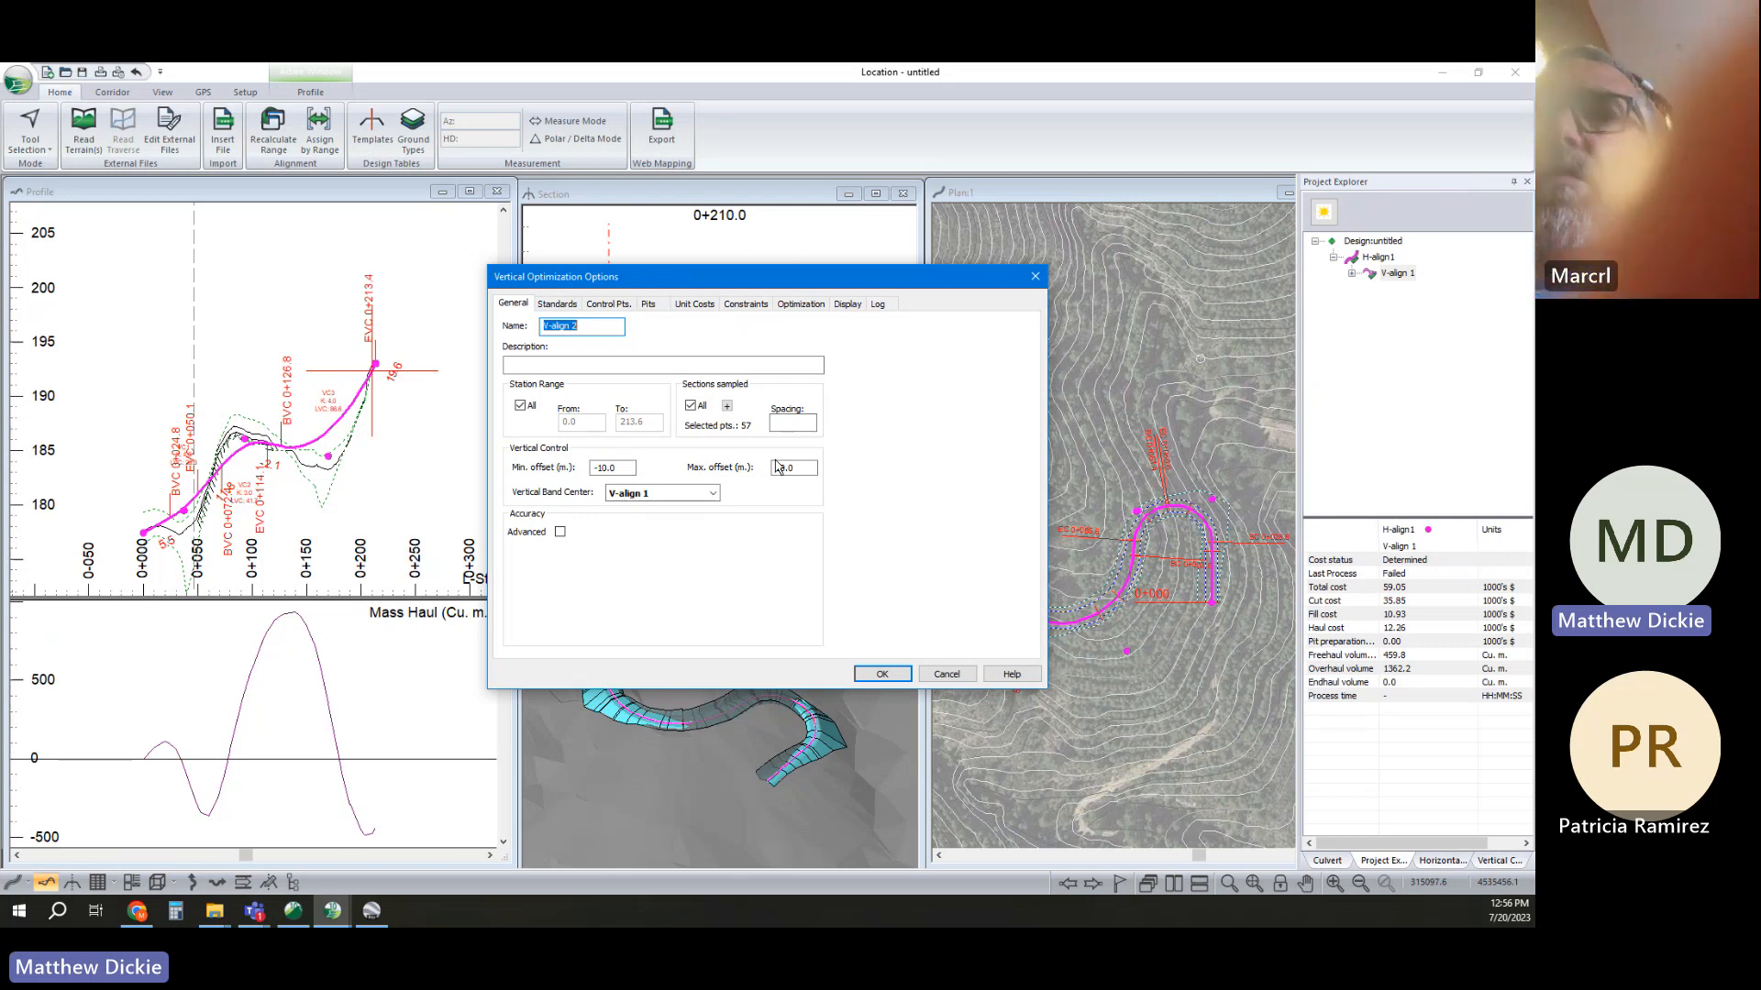
{"action": "left_click", "coordinate": [689, 408]}
{"action": "left_click", "coordinate": [795, 424]}
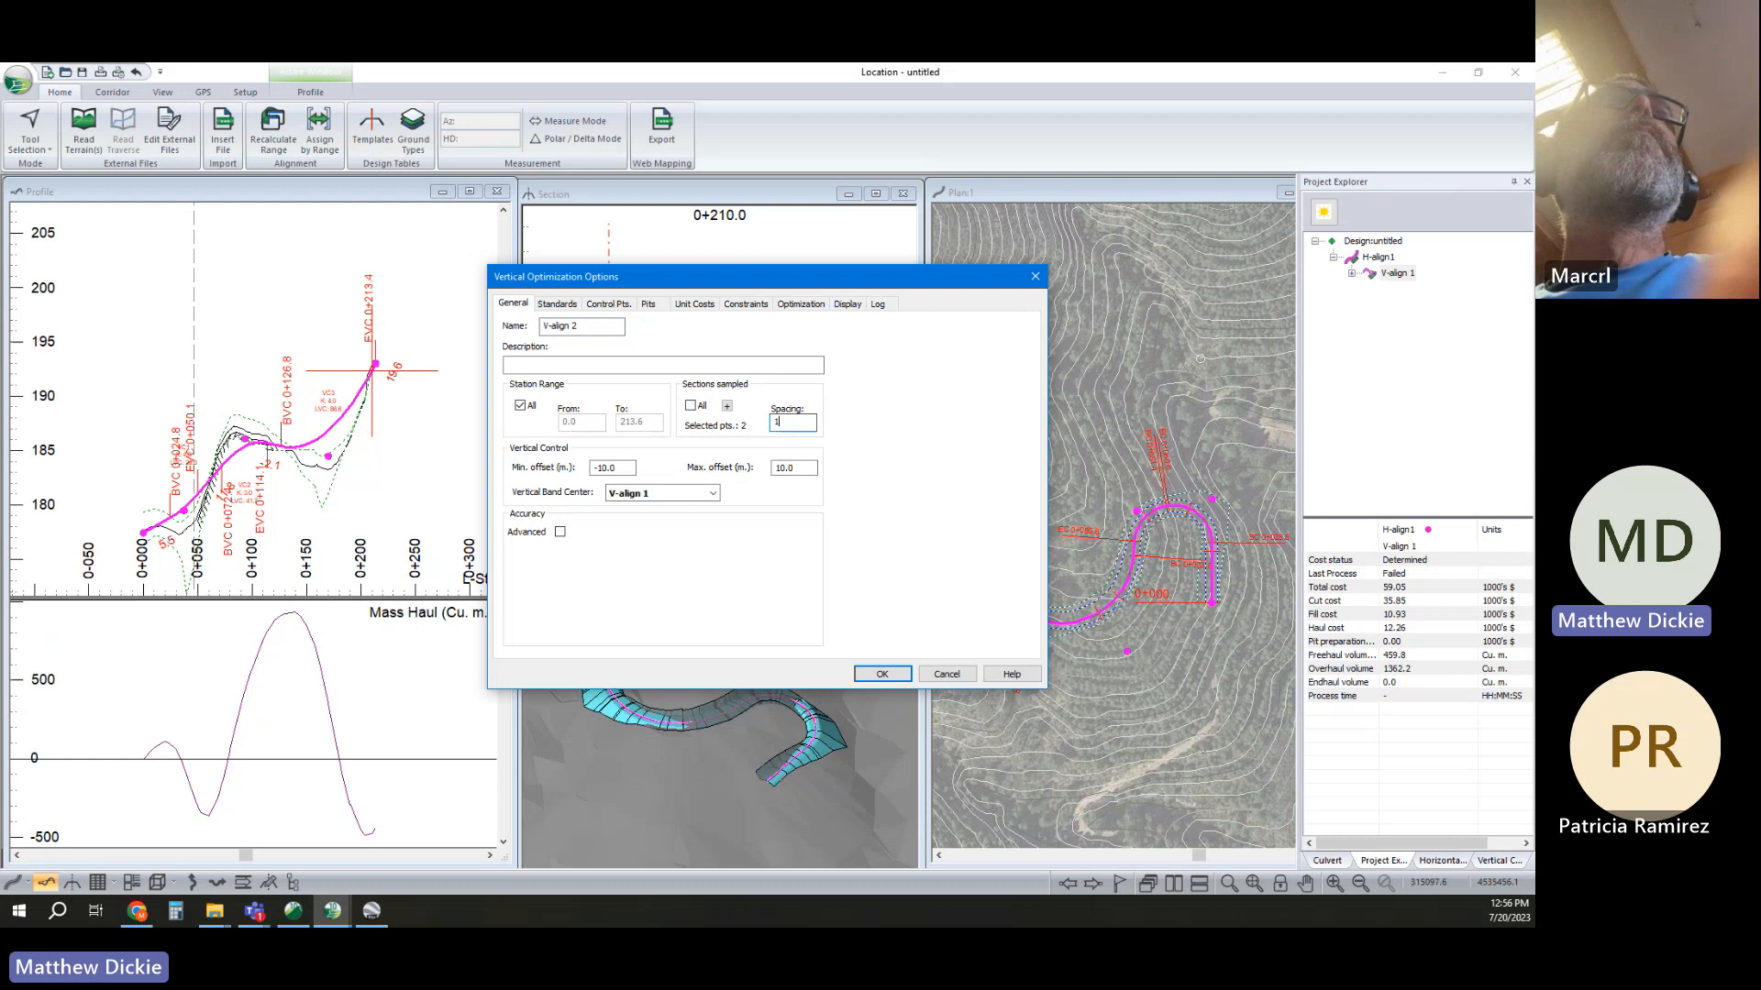
Set the optimization standards to a grade range of -12 to 20 % with minimum K values of 4 for sag and 3 for crest
{"action": "left_click", "coordinate": [569, 306]}
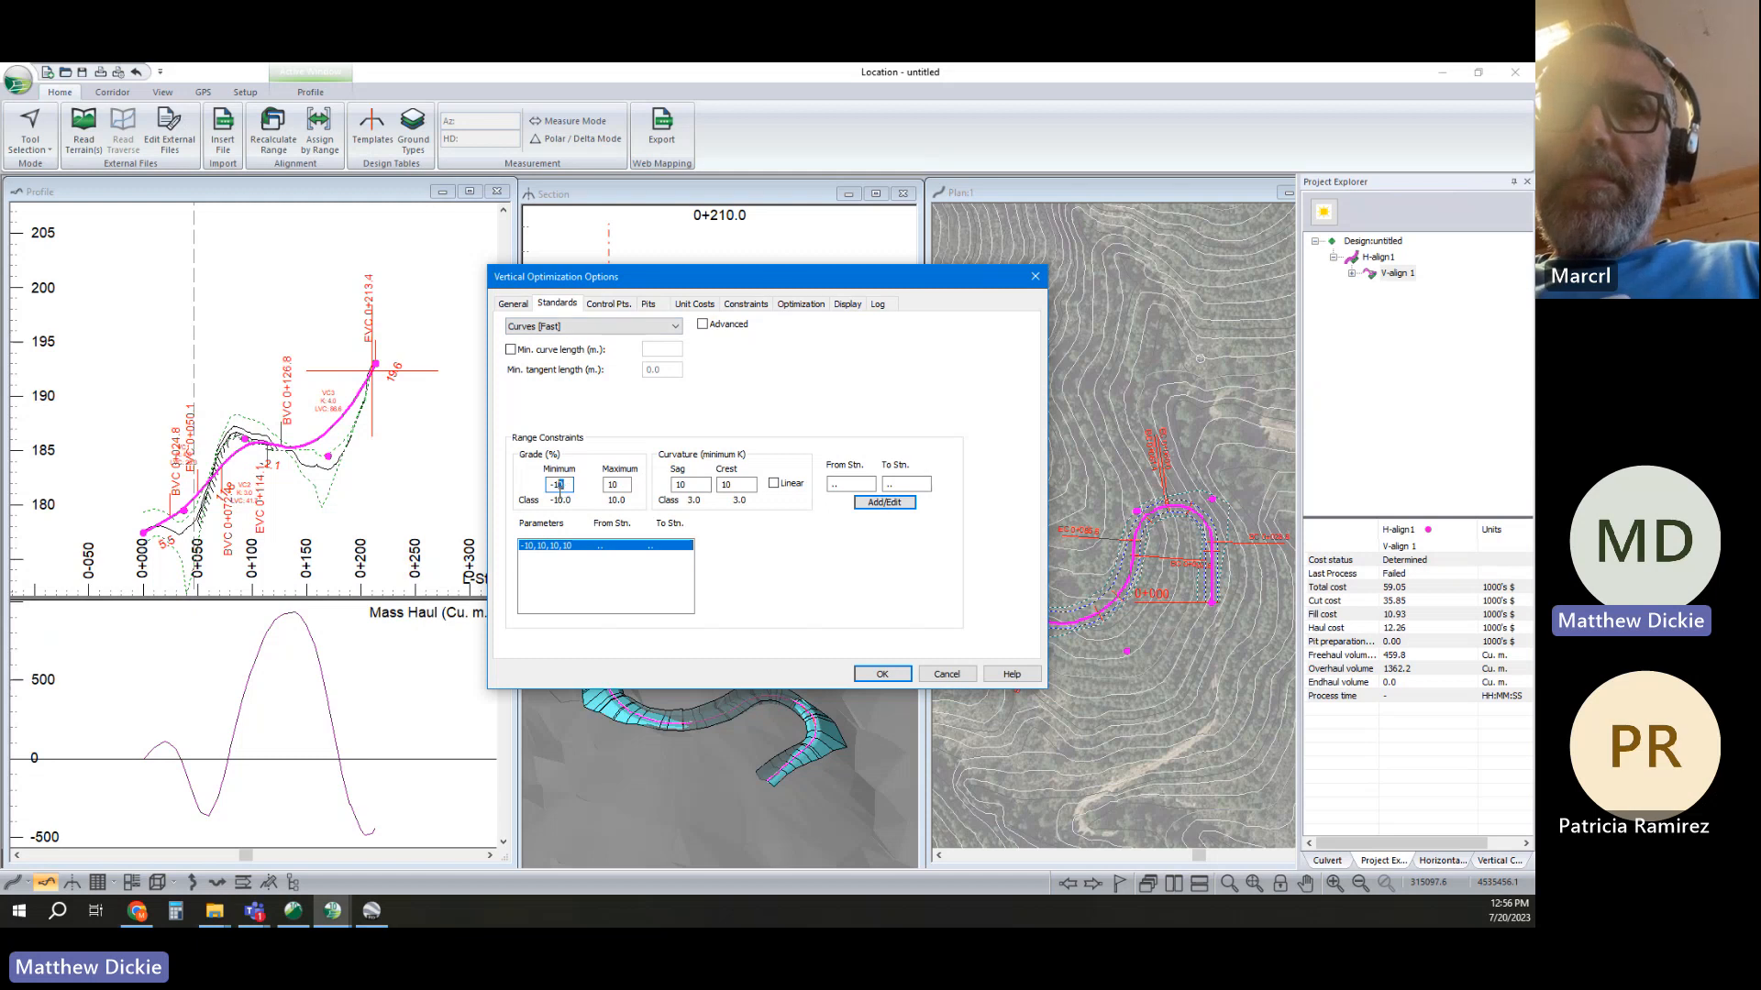
{"action": "type", "text": "12"}
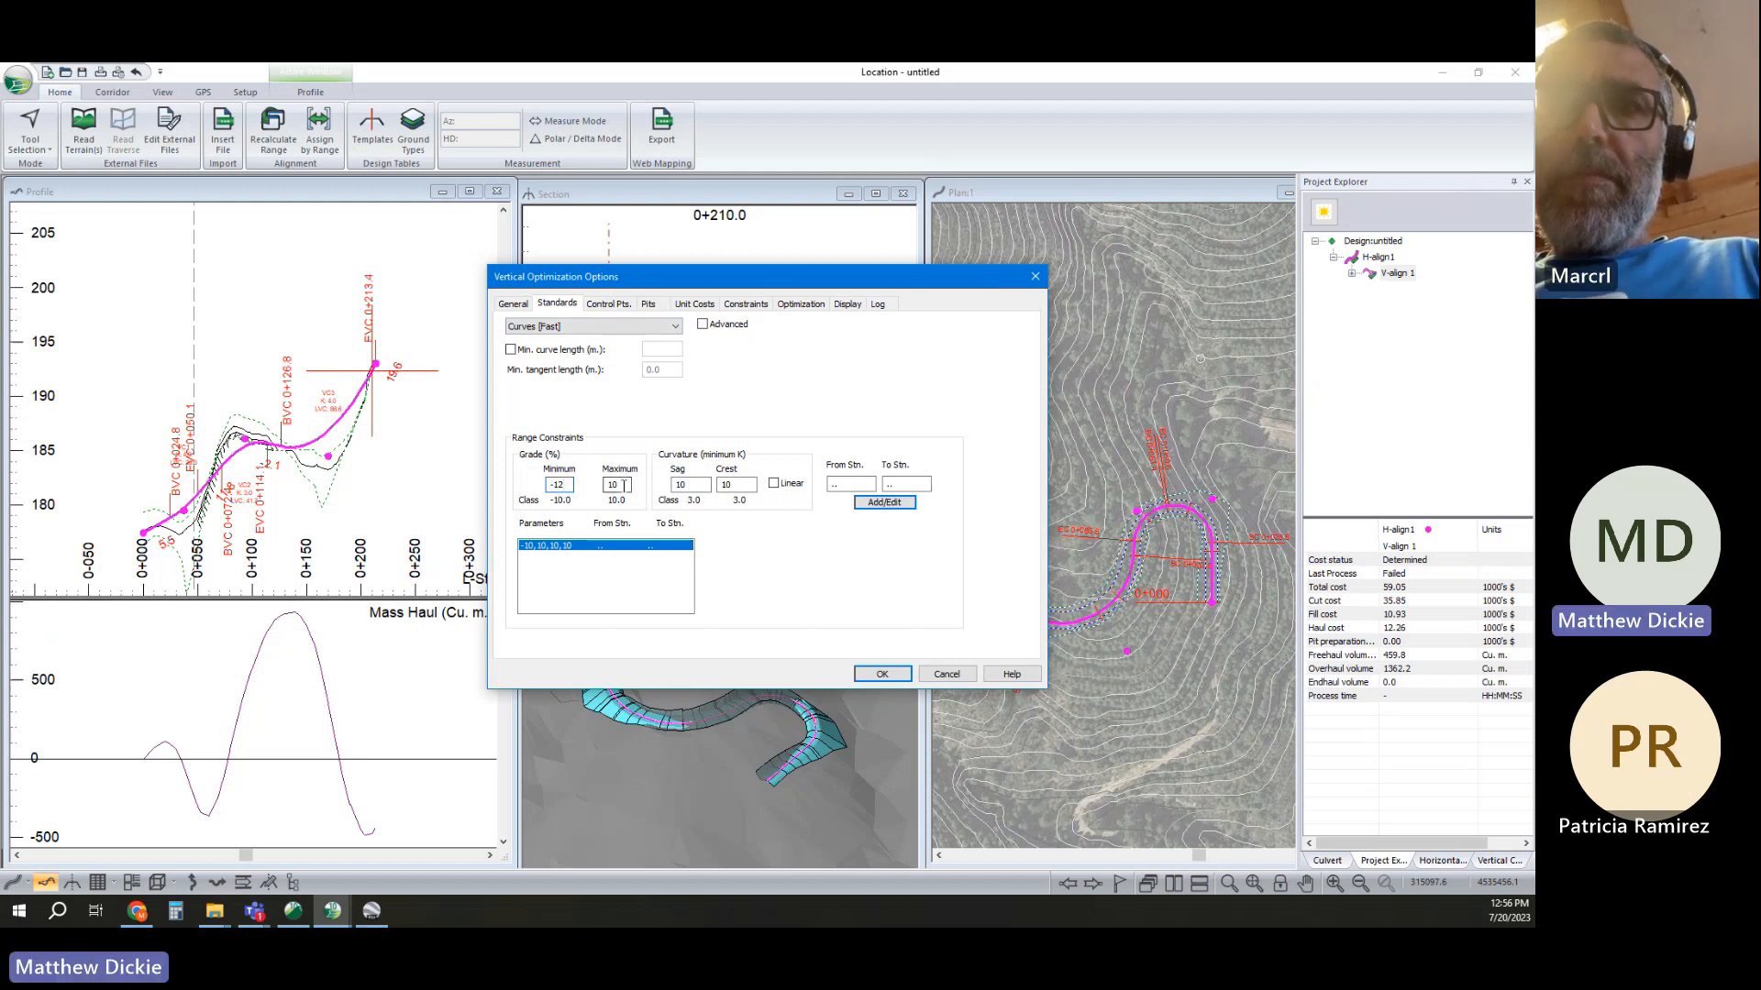
{"action": "type", "text": "12"}
{"action": "key", "text": "Tab"}
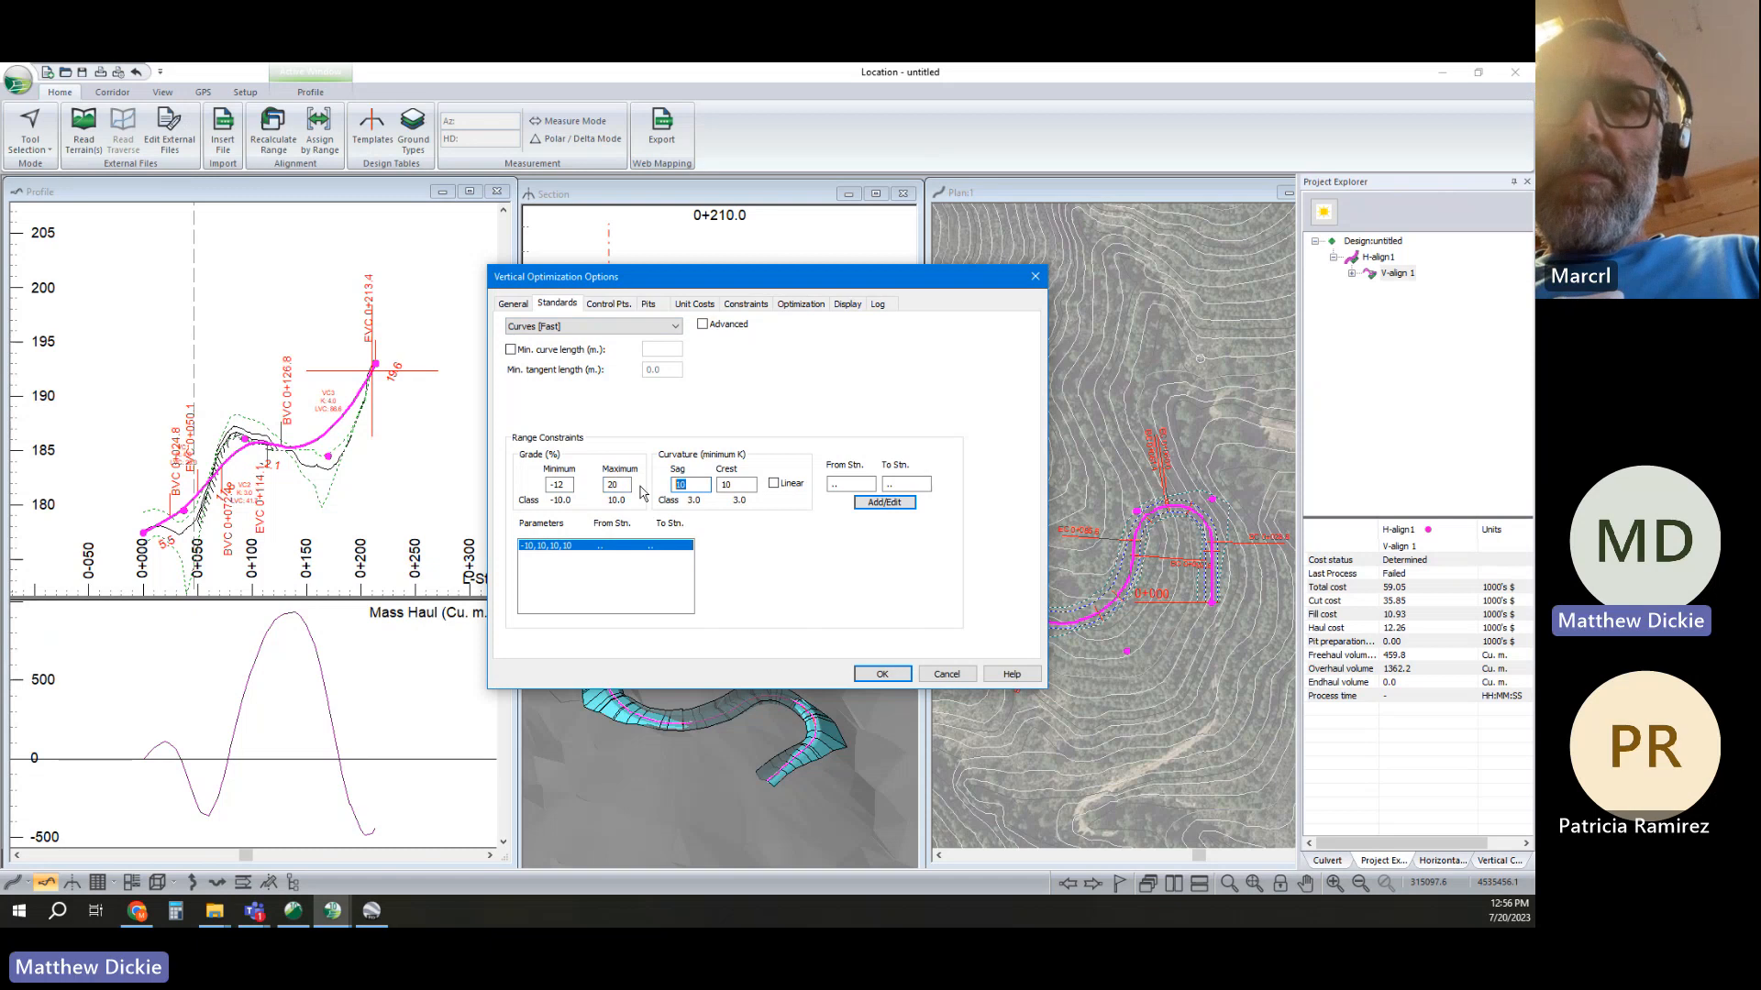
{"action": "type", "text": "4"}
{"action": "key", "text": "Tab"}
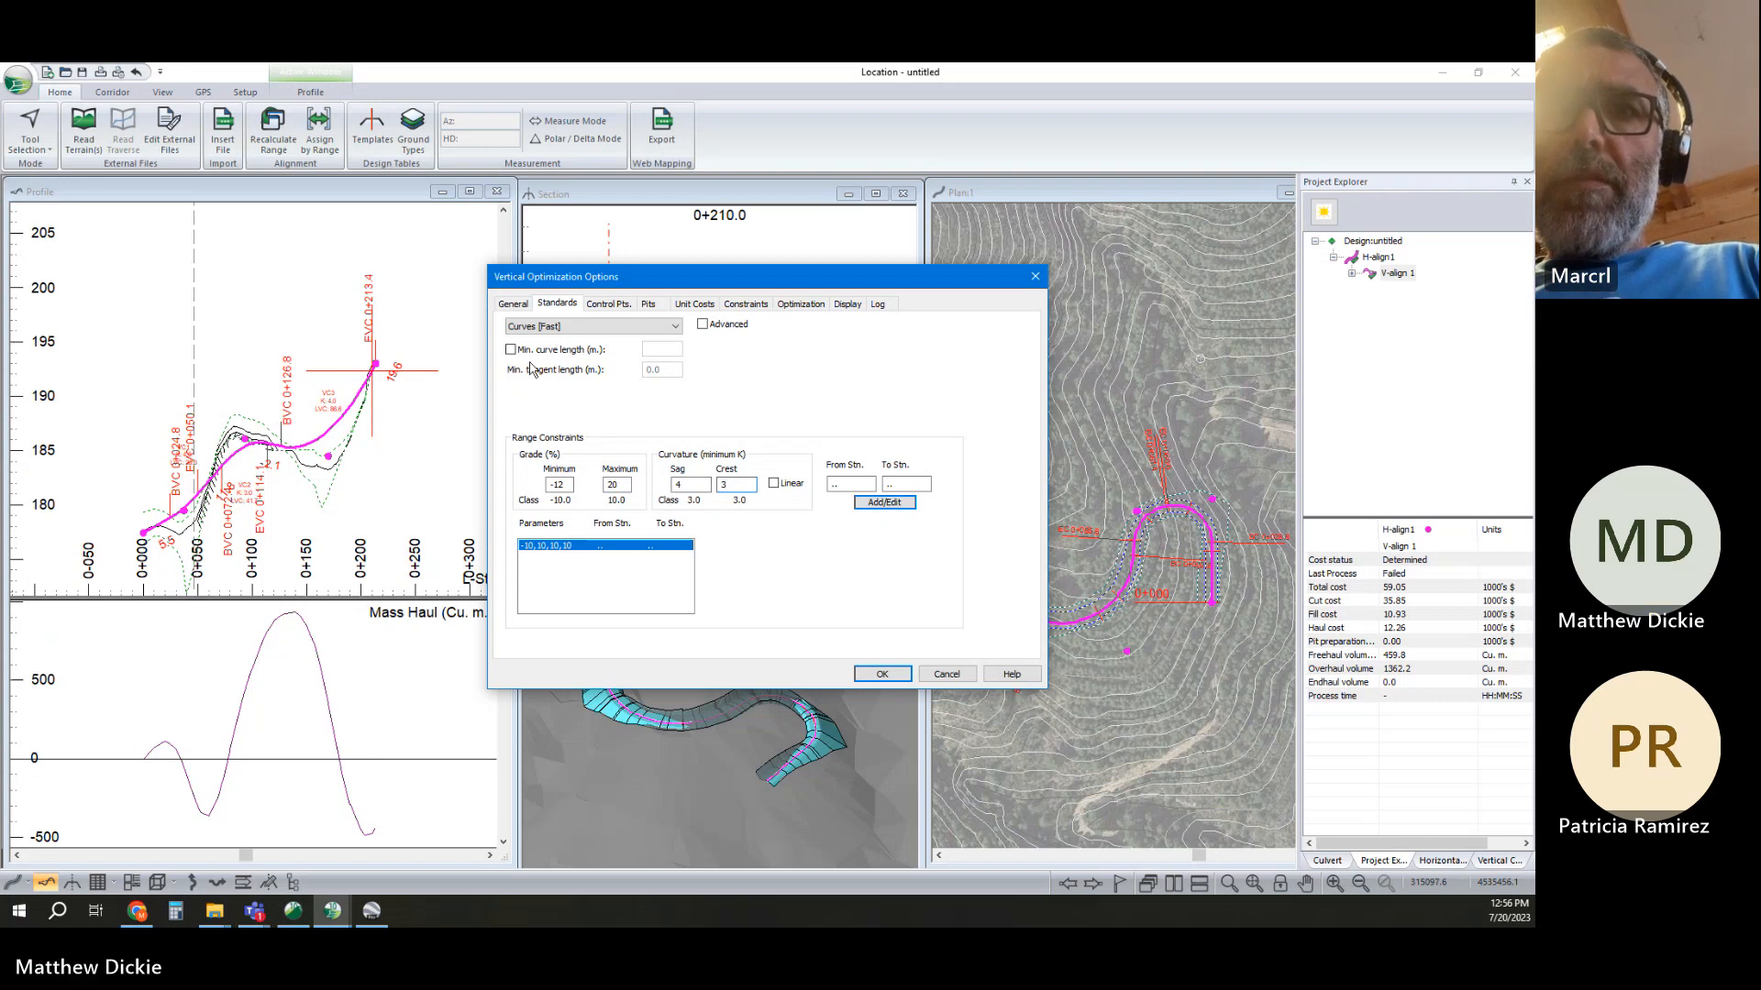
Enforce a minimum curve length of 30 m and apply the entered grade and curvature limits to the range constraints
{"action": "left_click", "coordinate": [511, 349]}
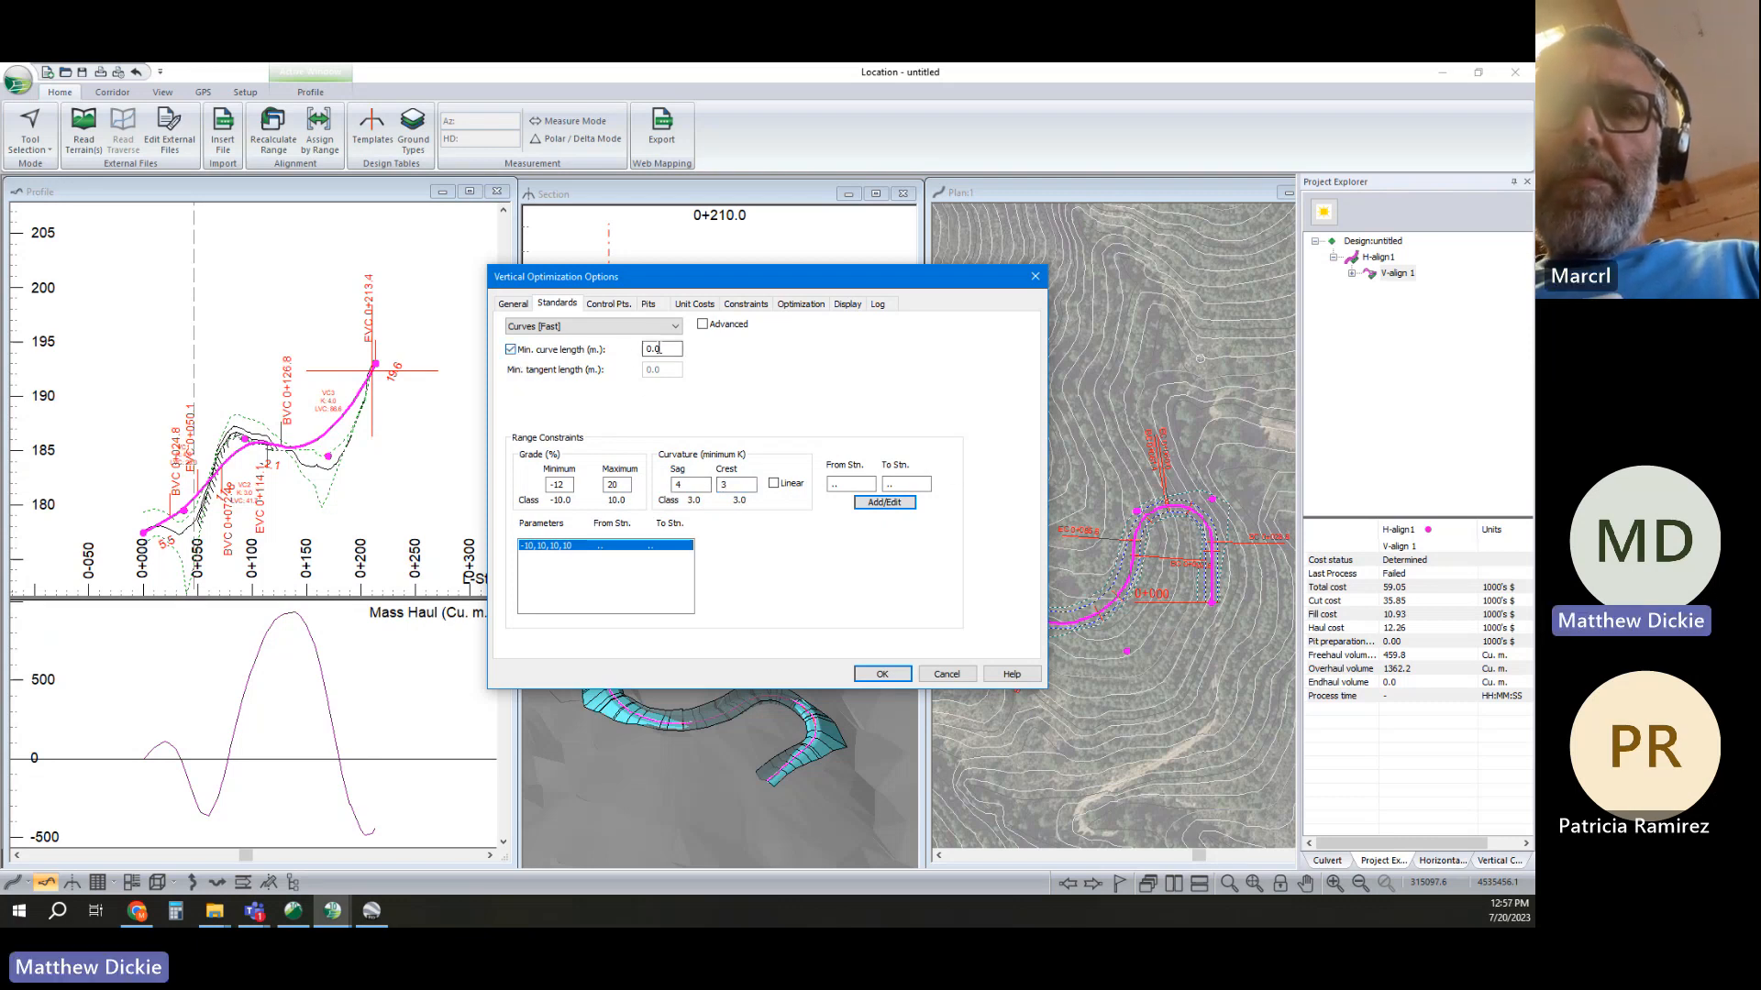
{"action": "left_click_drag", "start_coordinate": [662, 354], "coordinate": [570, 359]}
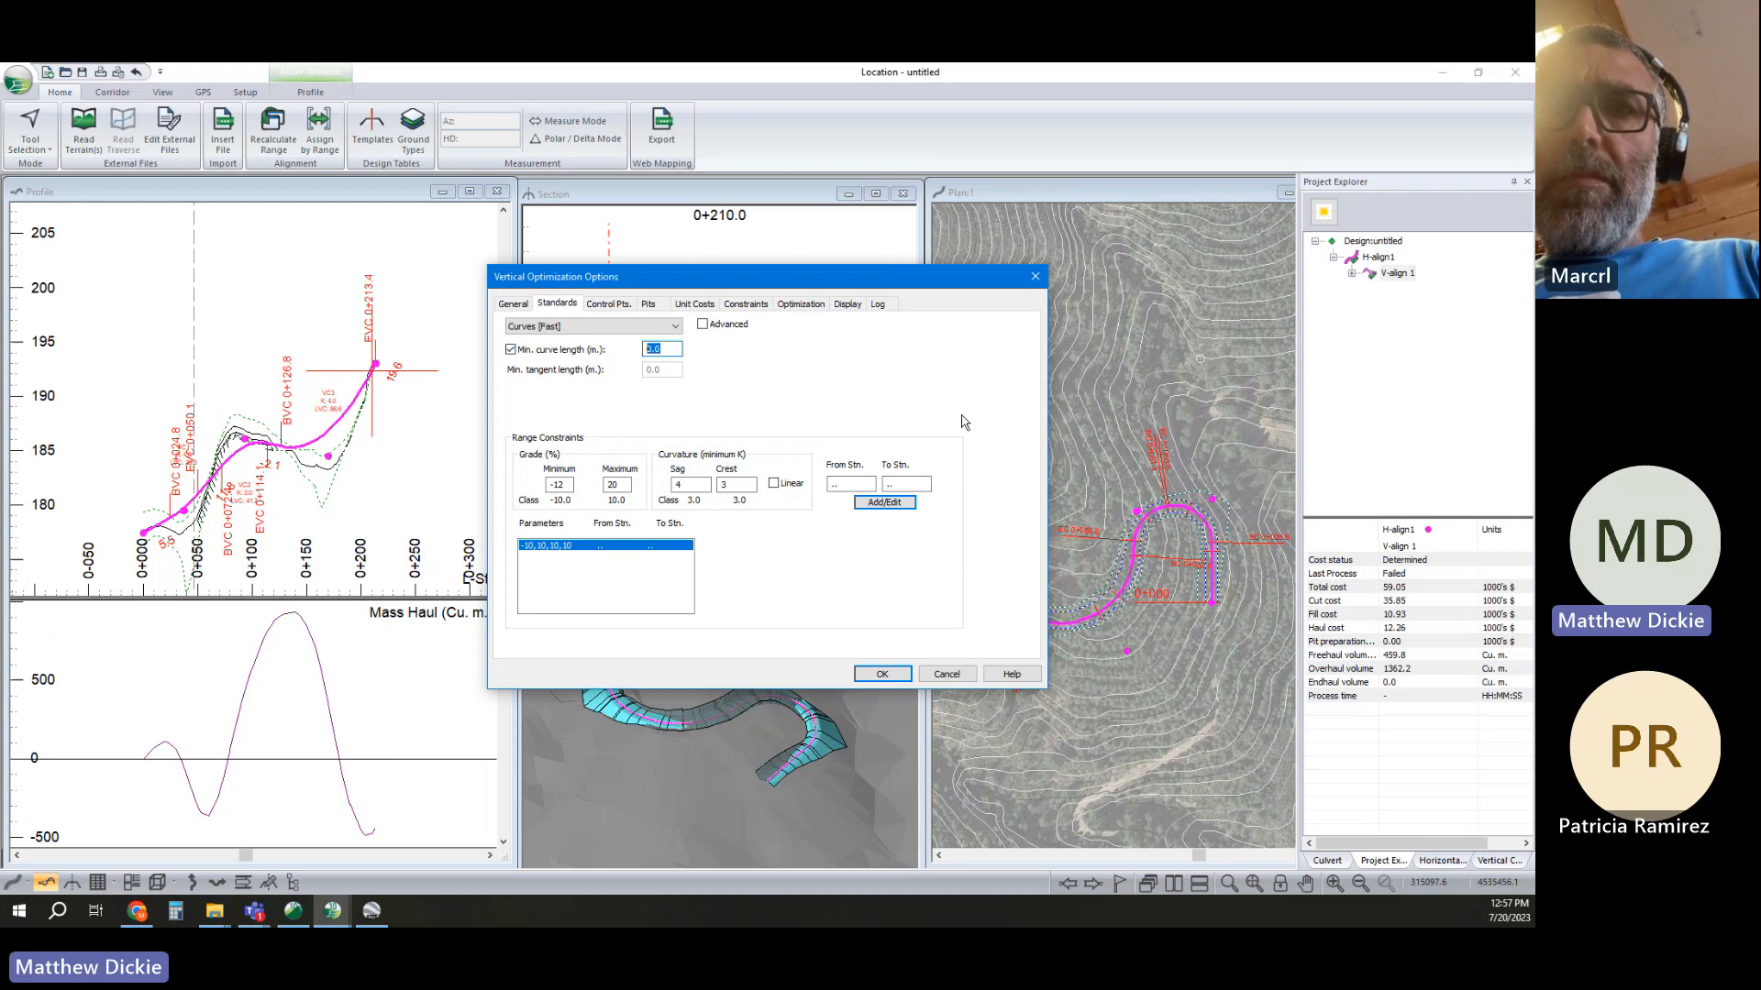
{"action": "type", "text": "30"}
{"action": "left_click", "coordinate": [886, 503]}
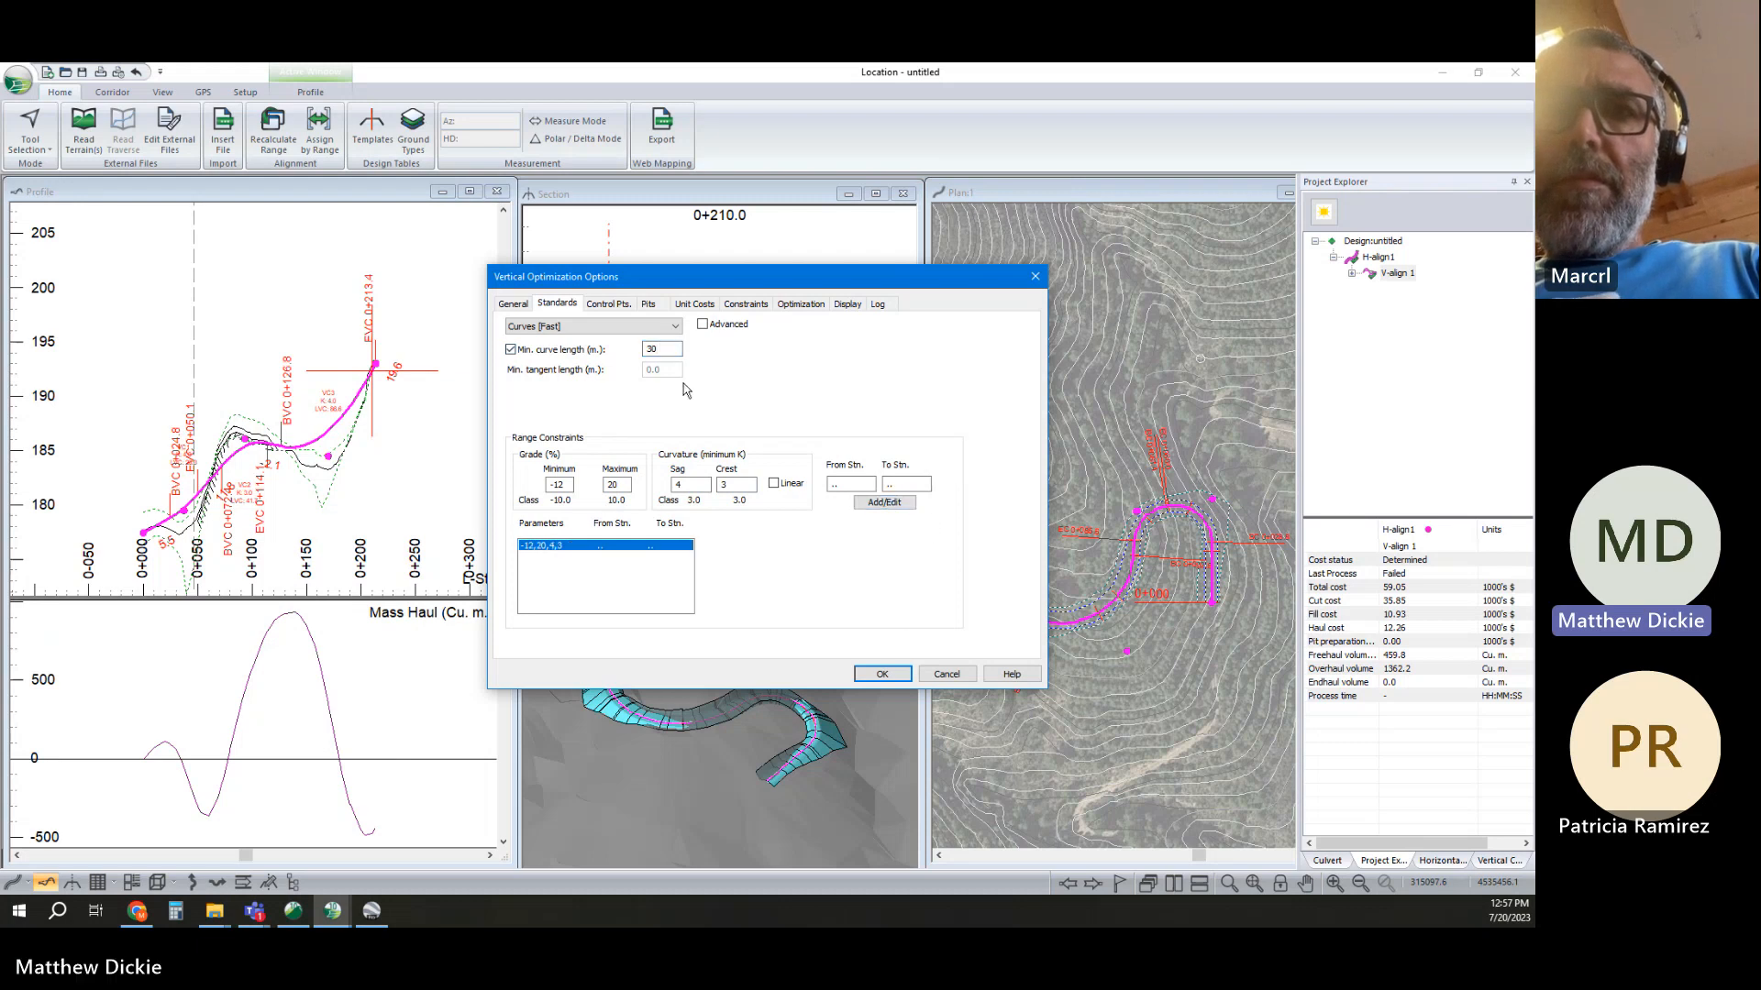
Add a vertical control point at the start of the alignment and accept the vertical optimization options
{"action": "left_click", "coordinate": [609, 304]}
{"action": "left_click", "coordinate": [747, 520]}
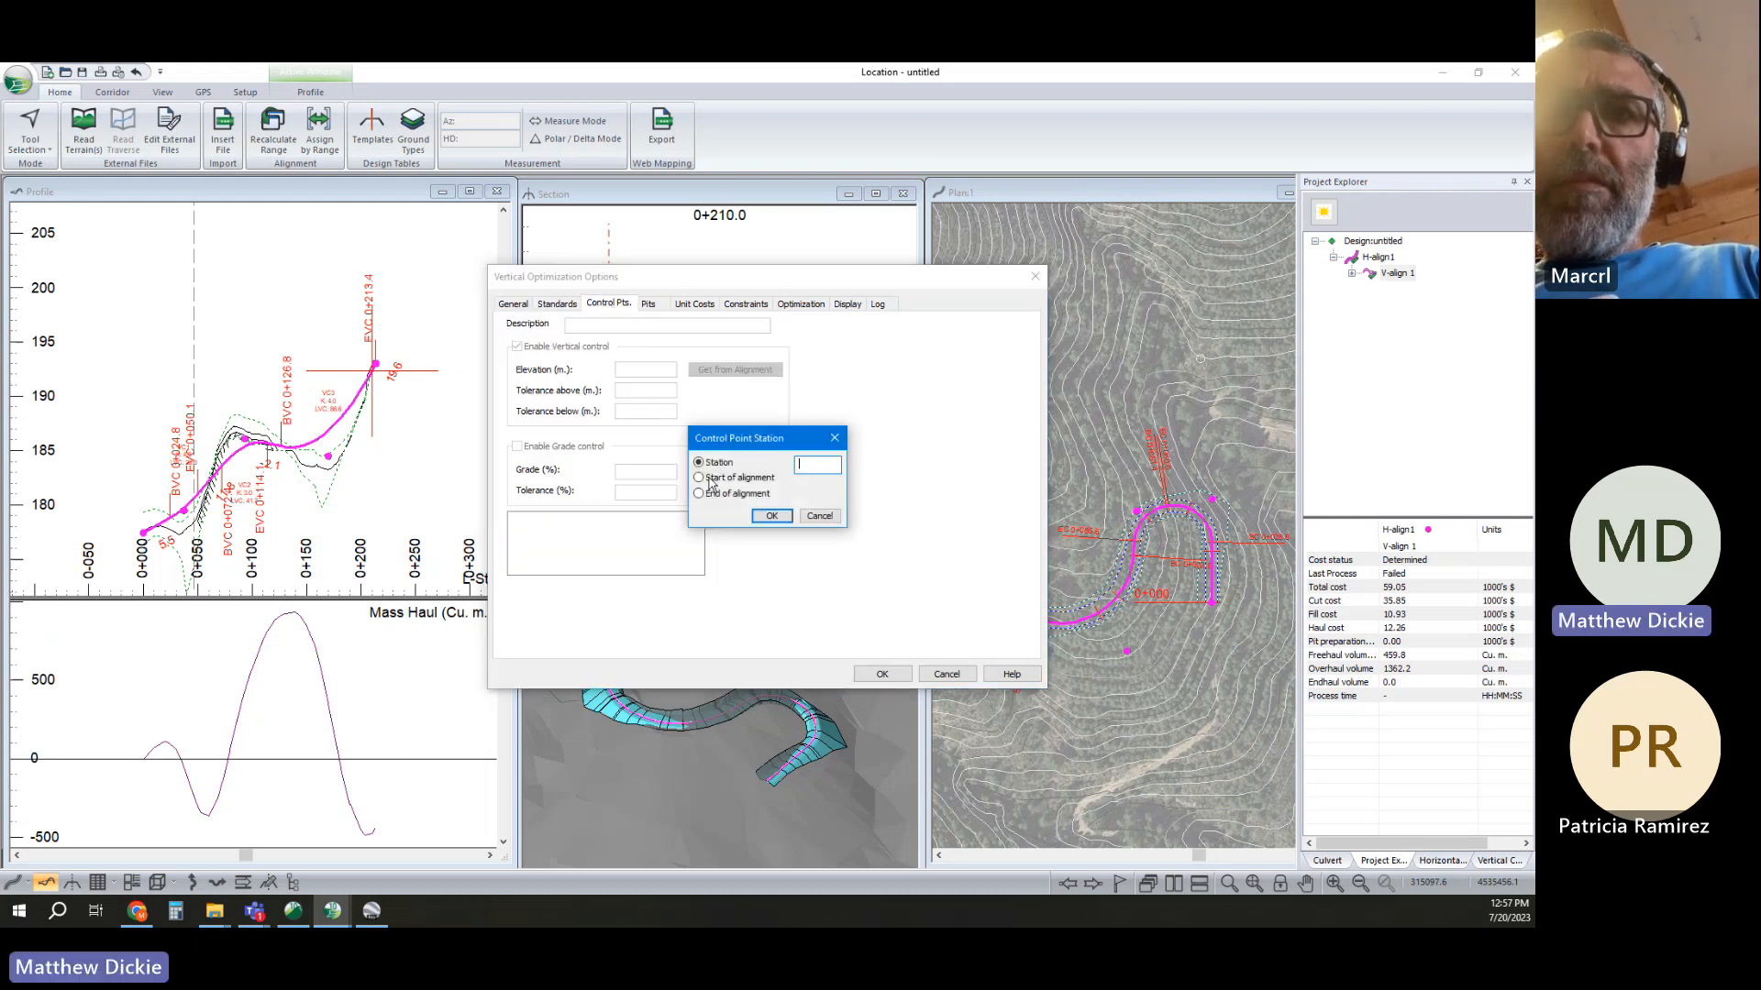
{"action": "left_click", "coordinate": [698, 477]}
{"action": "left_click", "coordinate": [772, 515]}
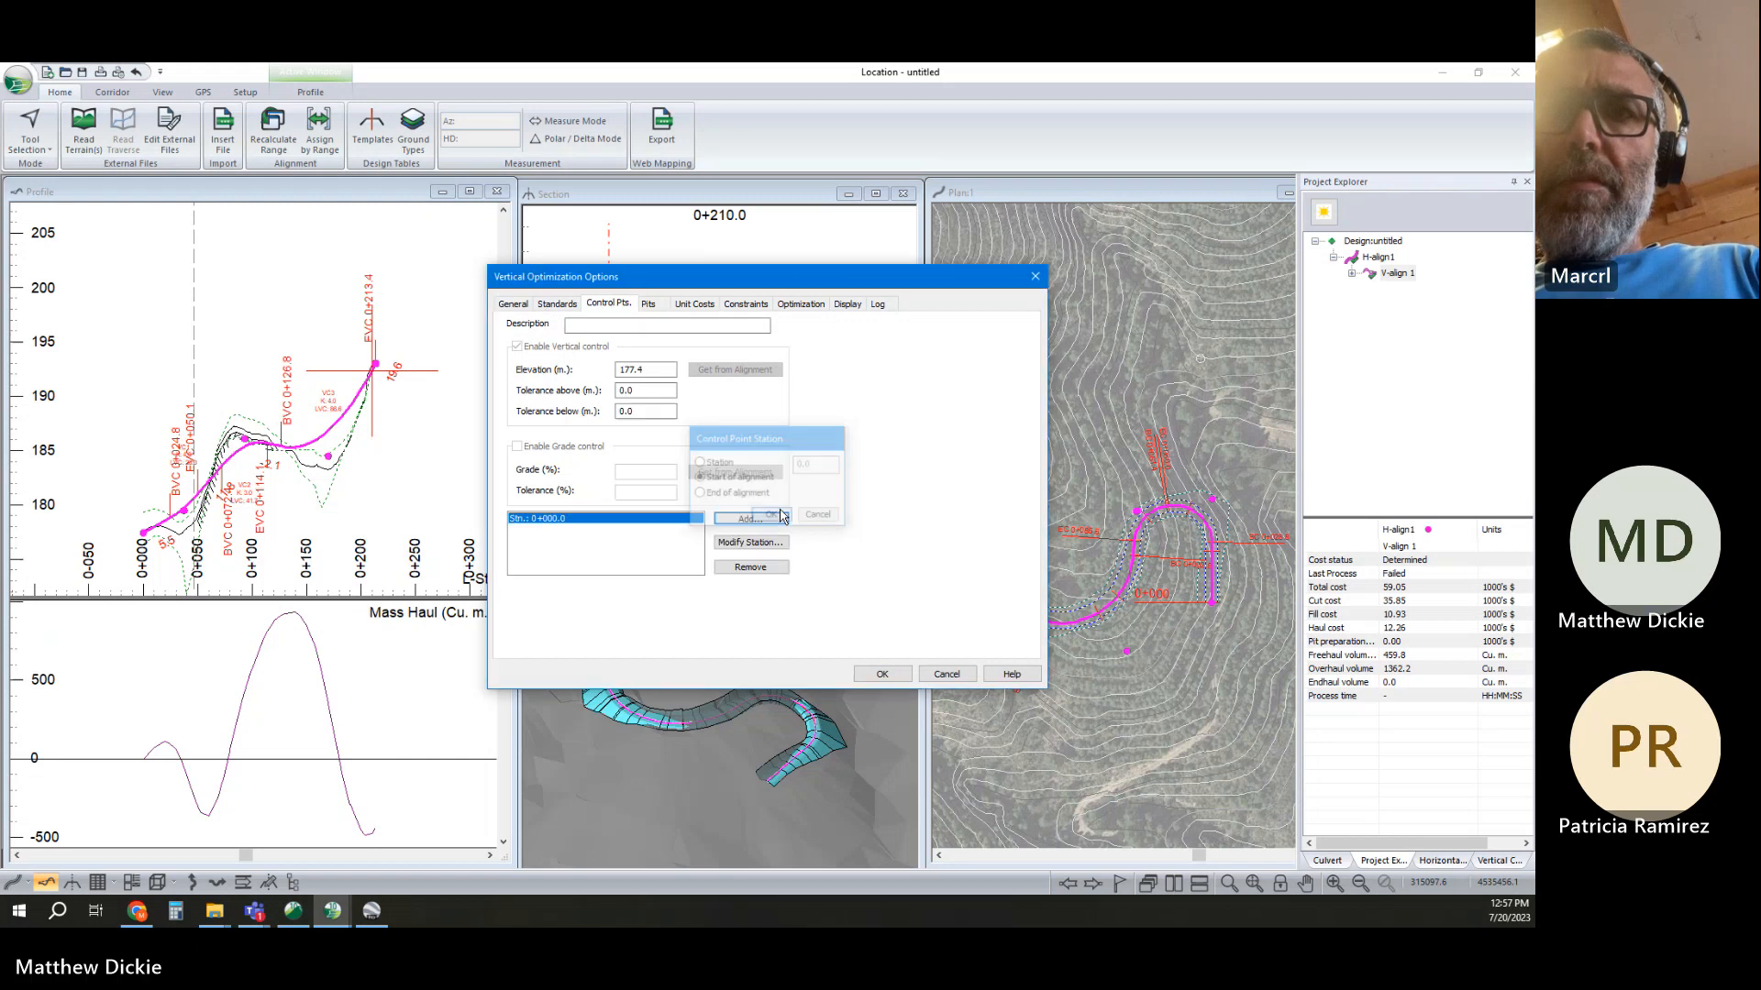
{"action": "left_click", "coordinate": [882, 674]}
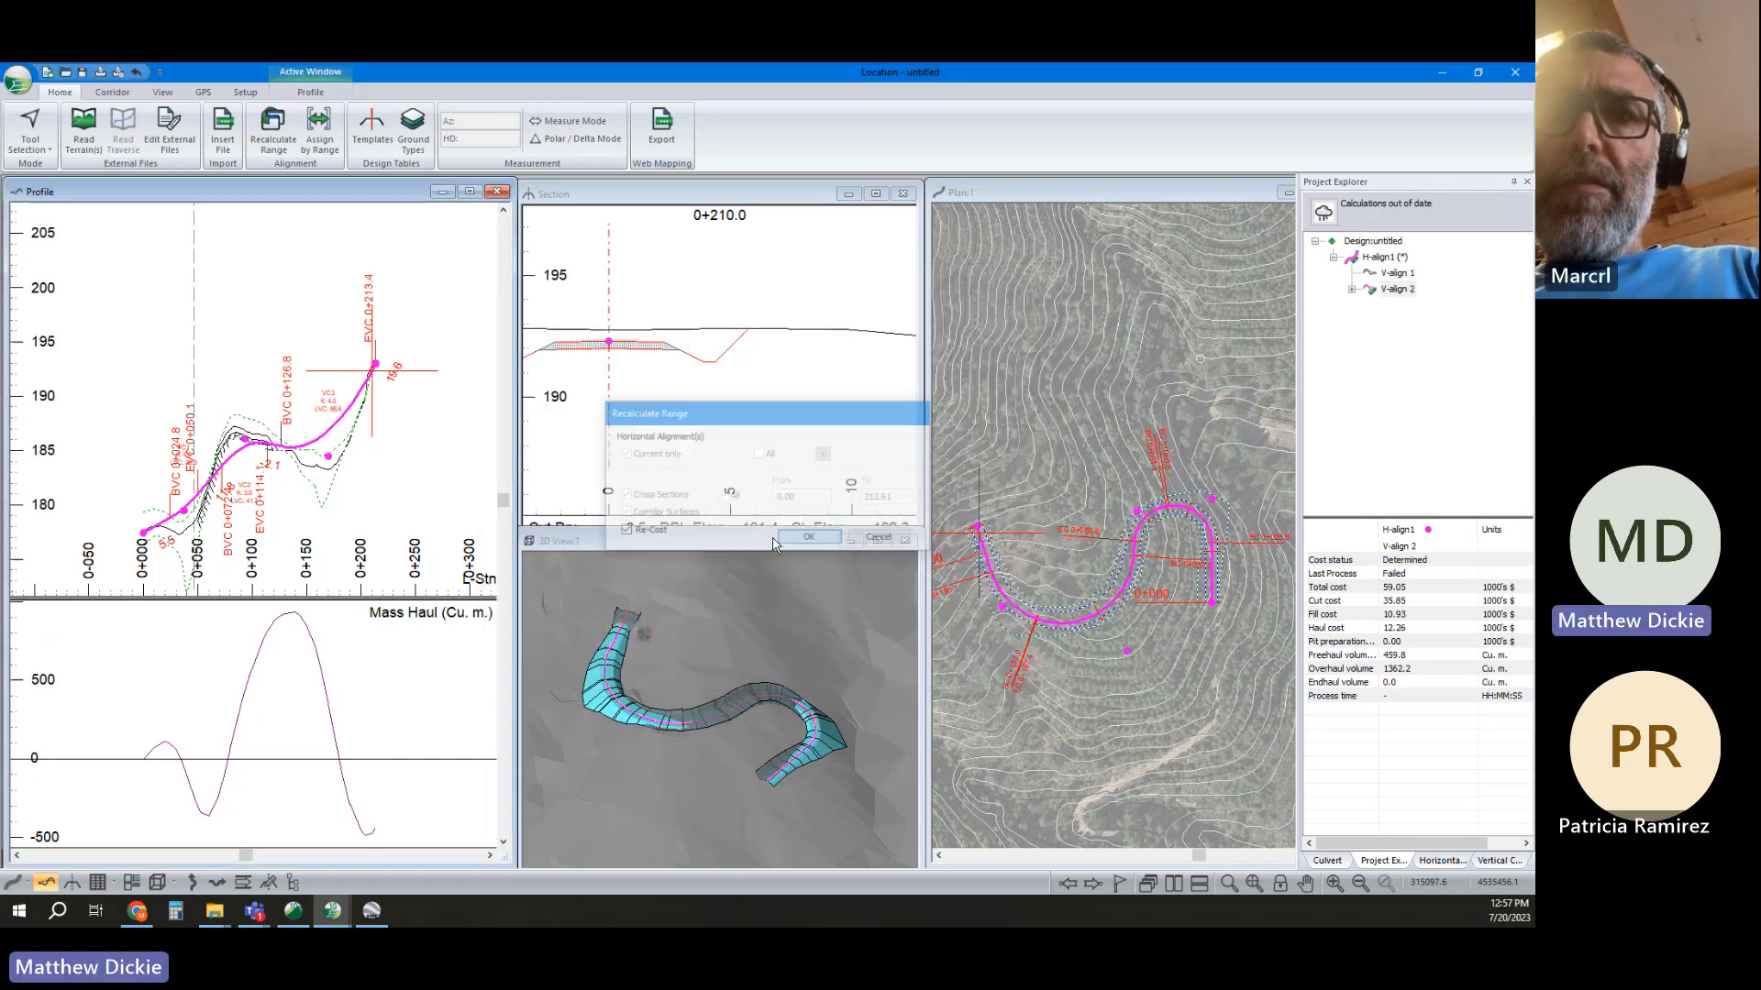
Run the vertical optimization on V-align 2 with the Optimal Profile option
{"action": "right_click", "coordinate": [1392, 288]}
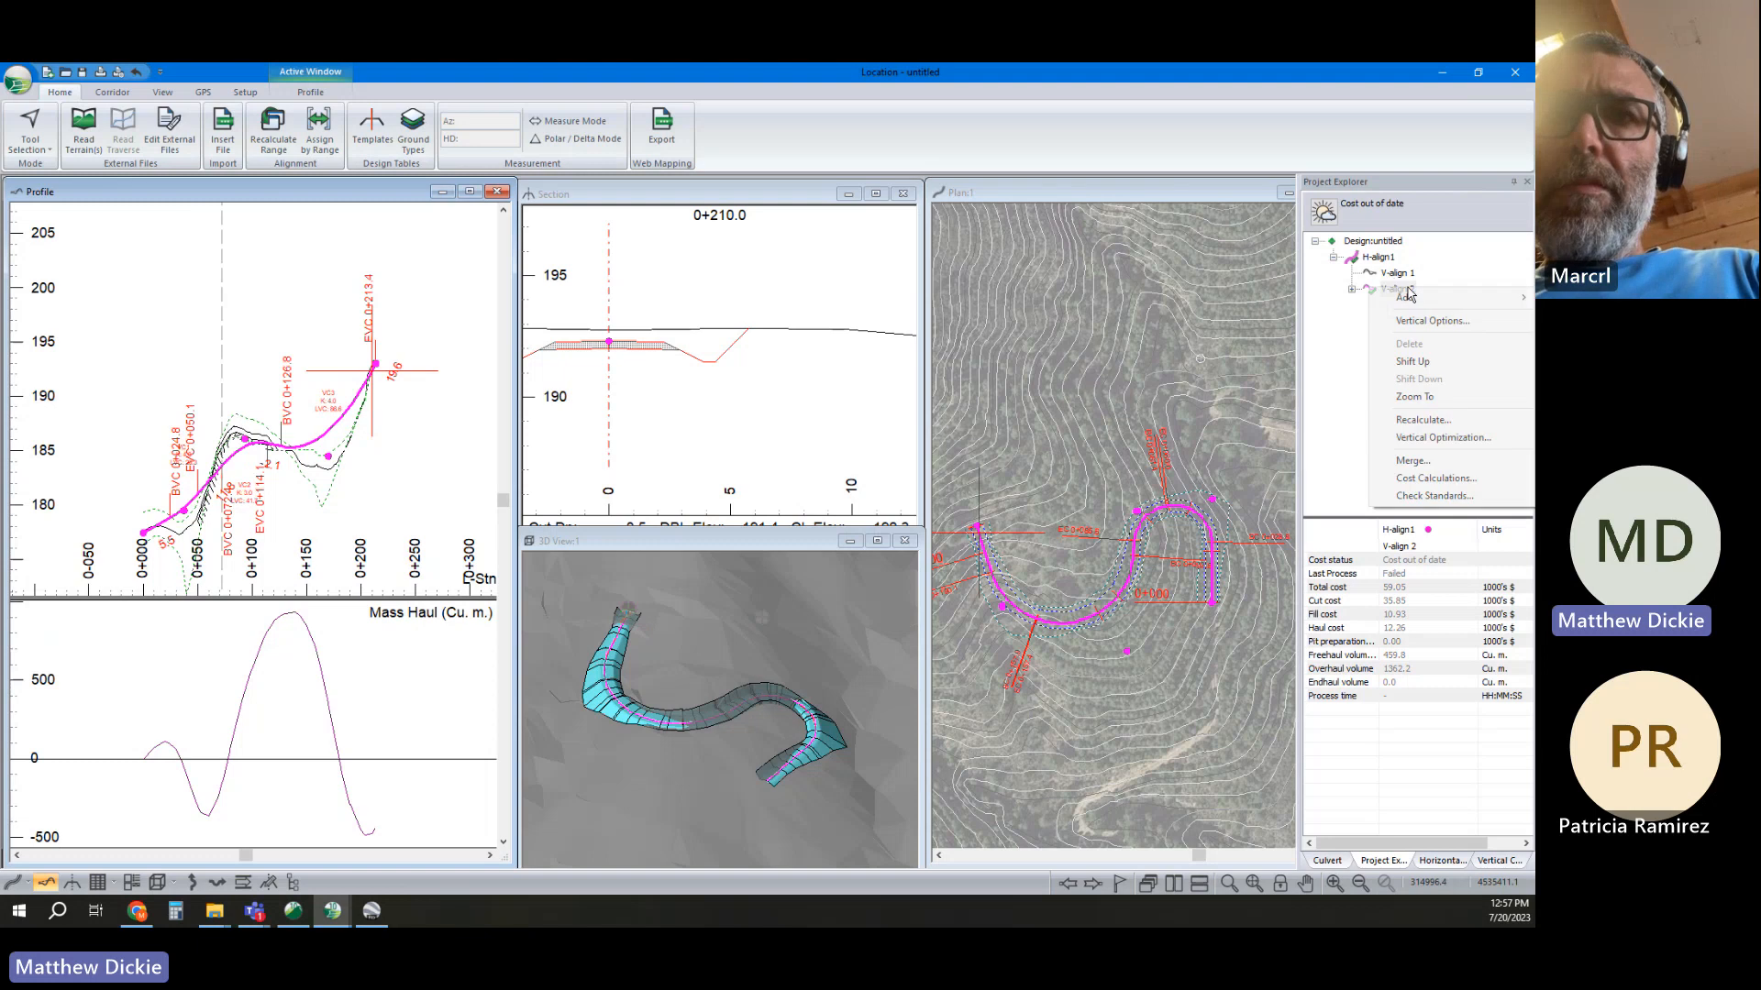
{"action": "left_click", "coordinate": [1443, 437]}
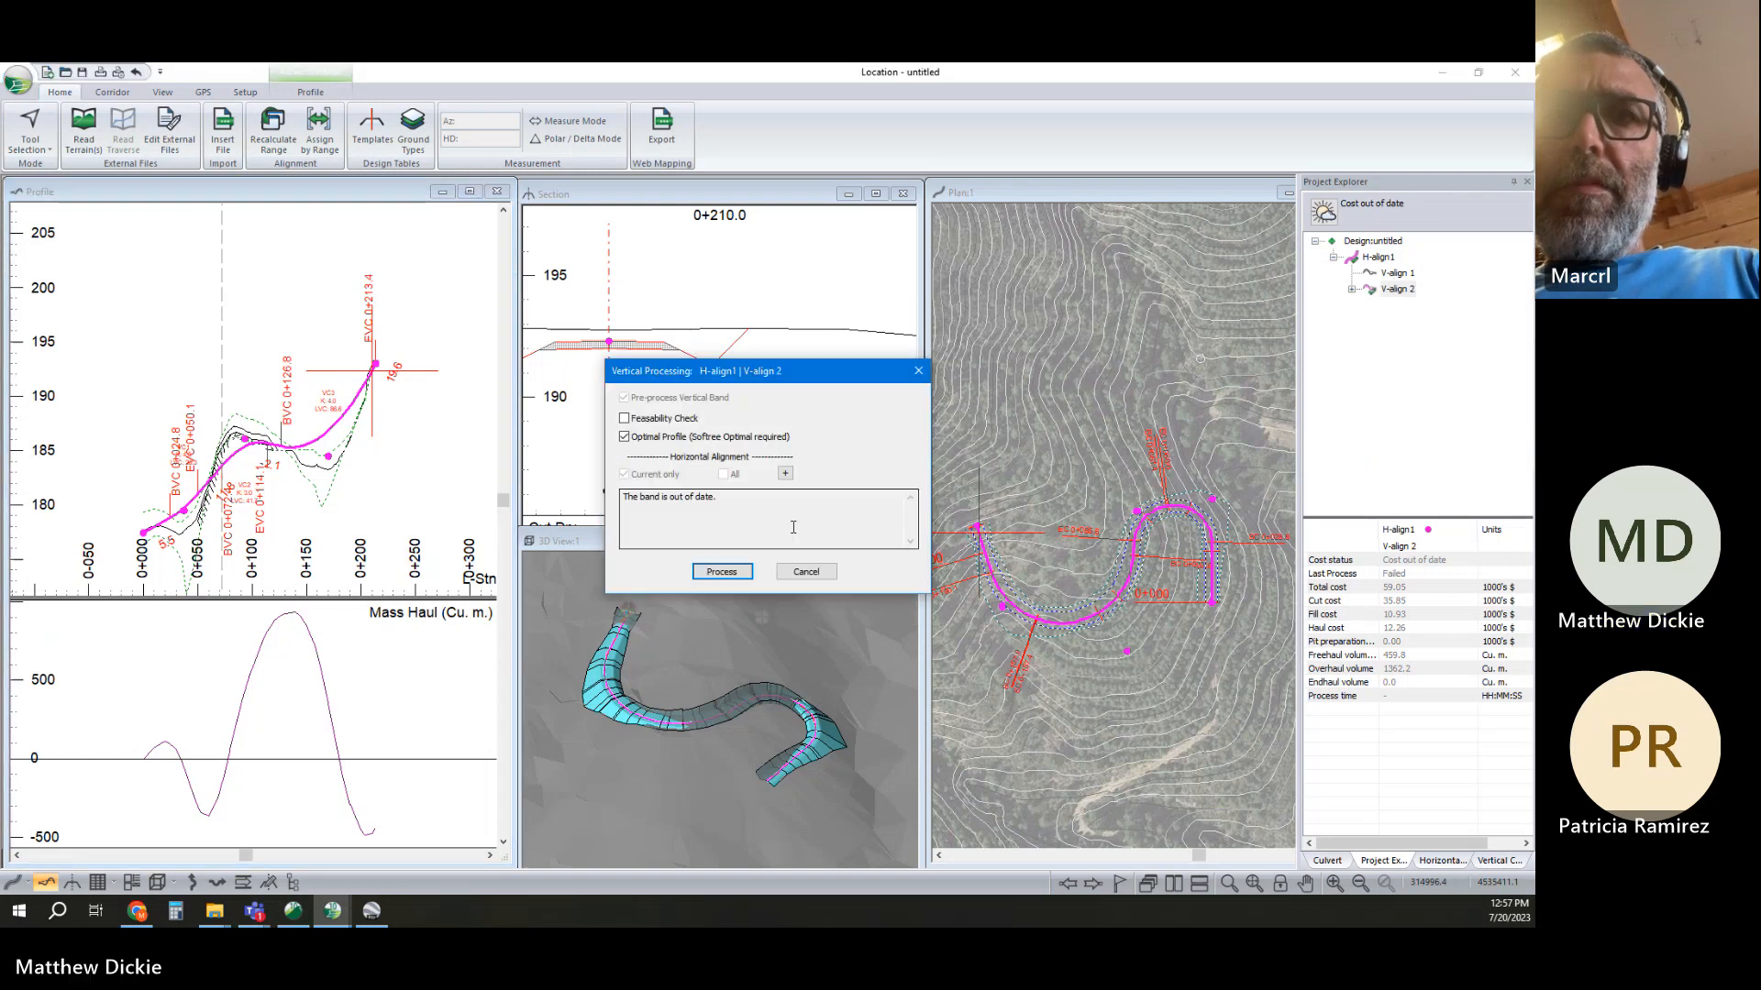
{"action": "left_click", "coordinate": [721, 578]}
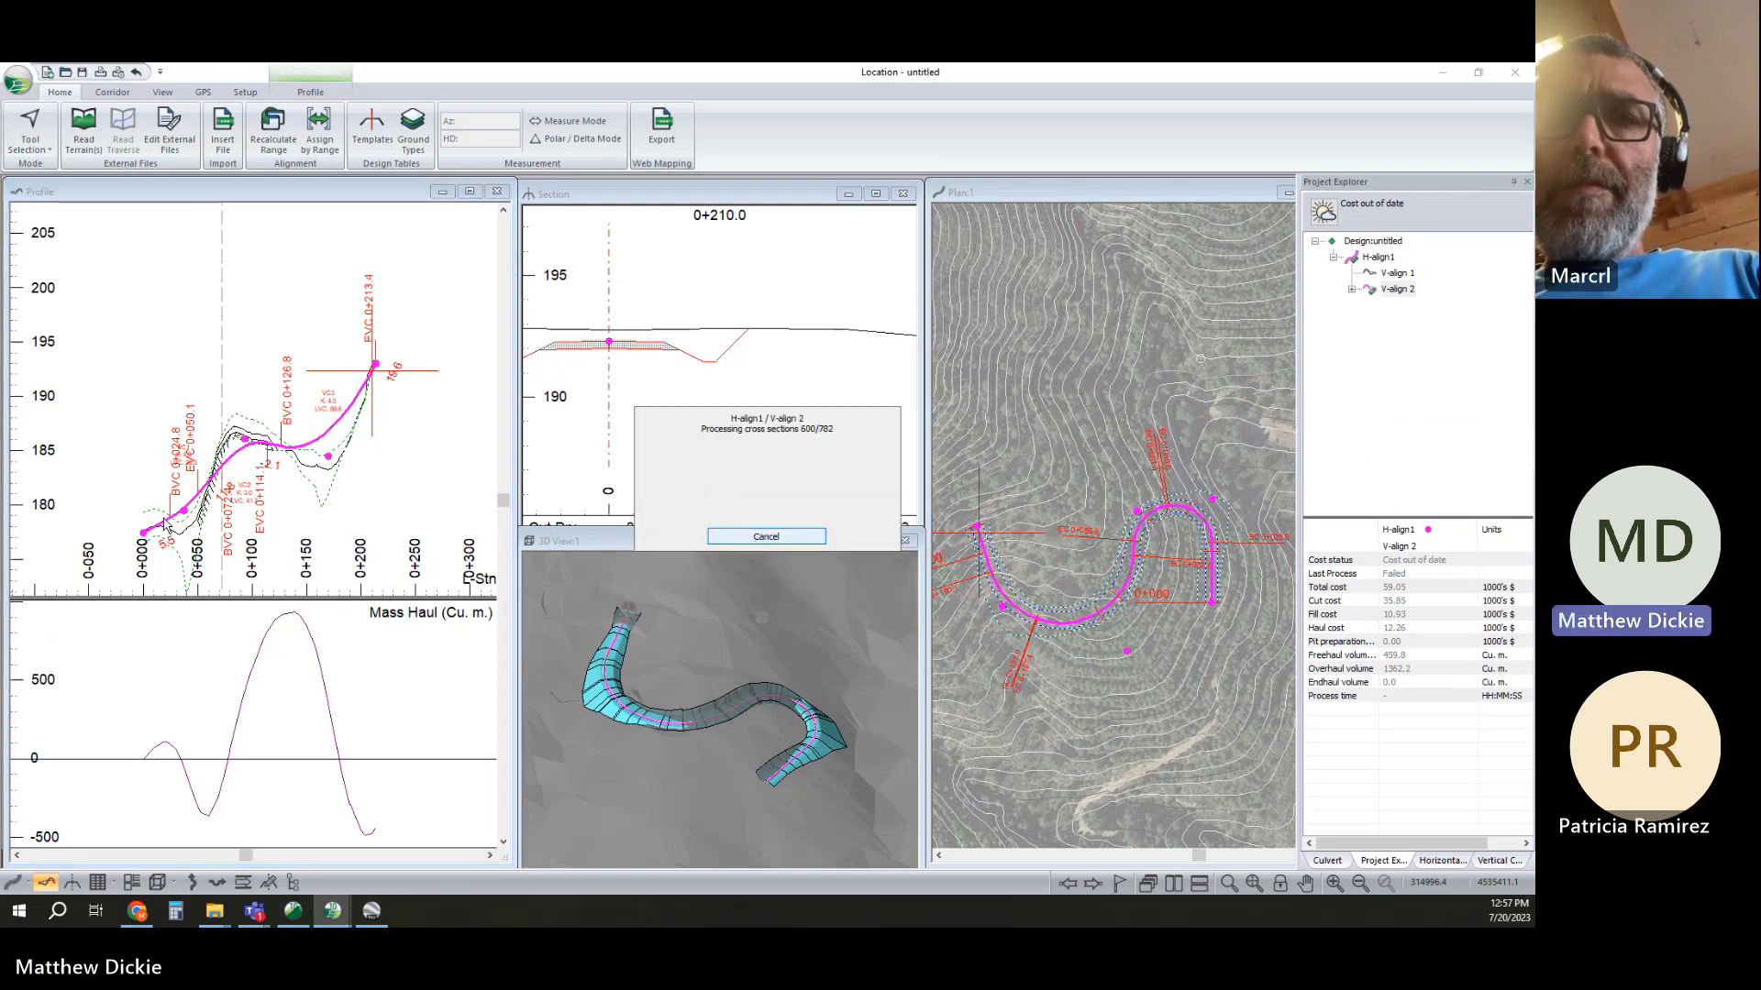
{"action": "left_click", "coordinate": [1013, 640]}
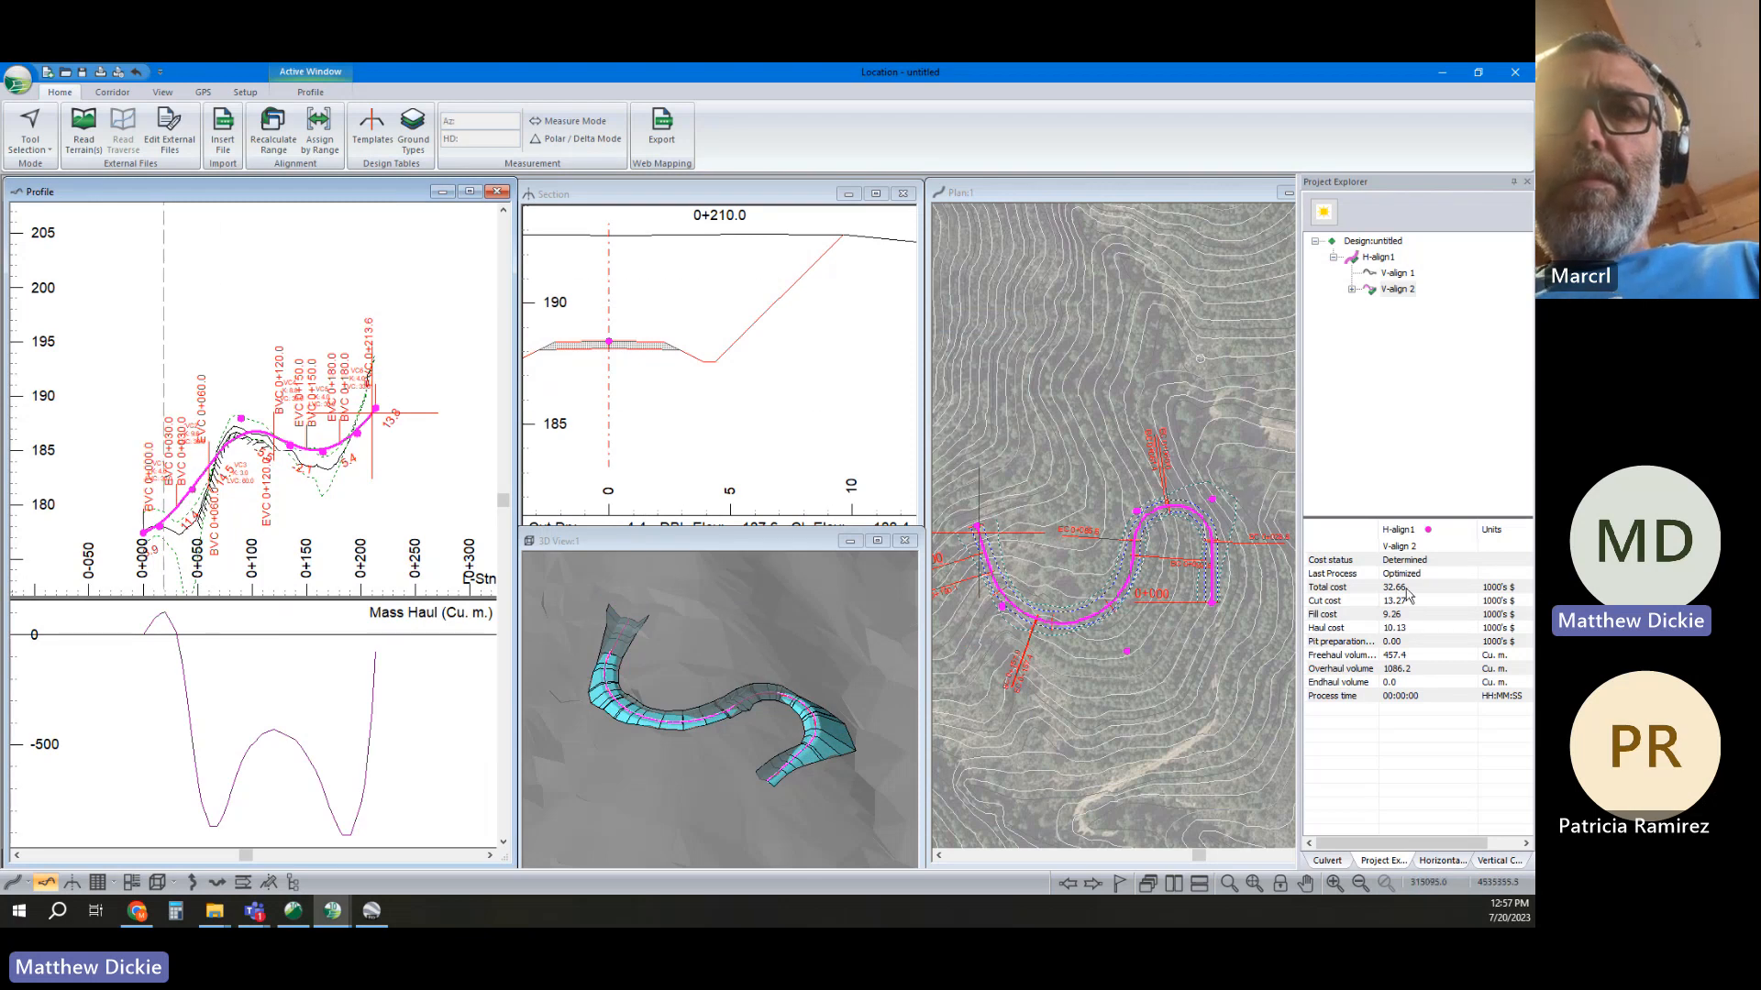
Compare the costs of V-align 1 and V-align 2 by activating each, ending on V-align 2 without recalculating
{"action": "double_click", "coordinate": [1398, 273]}
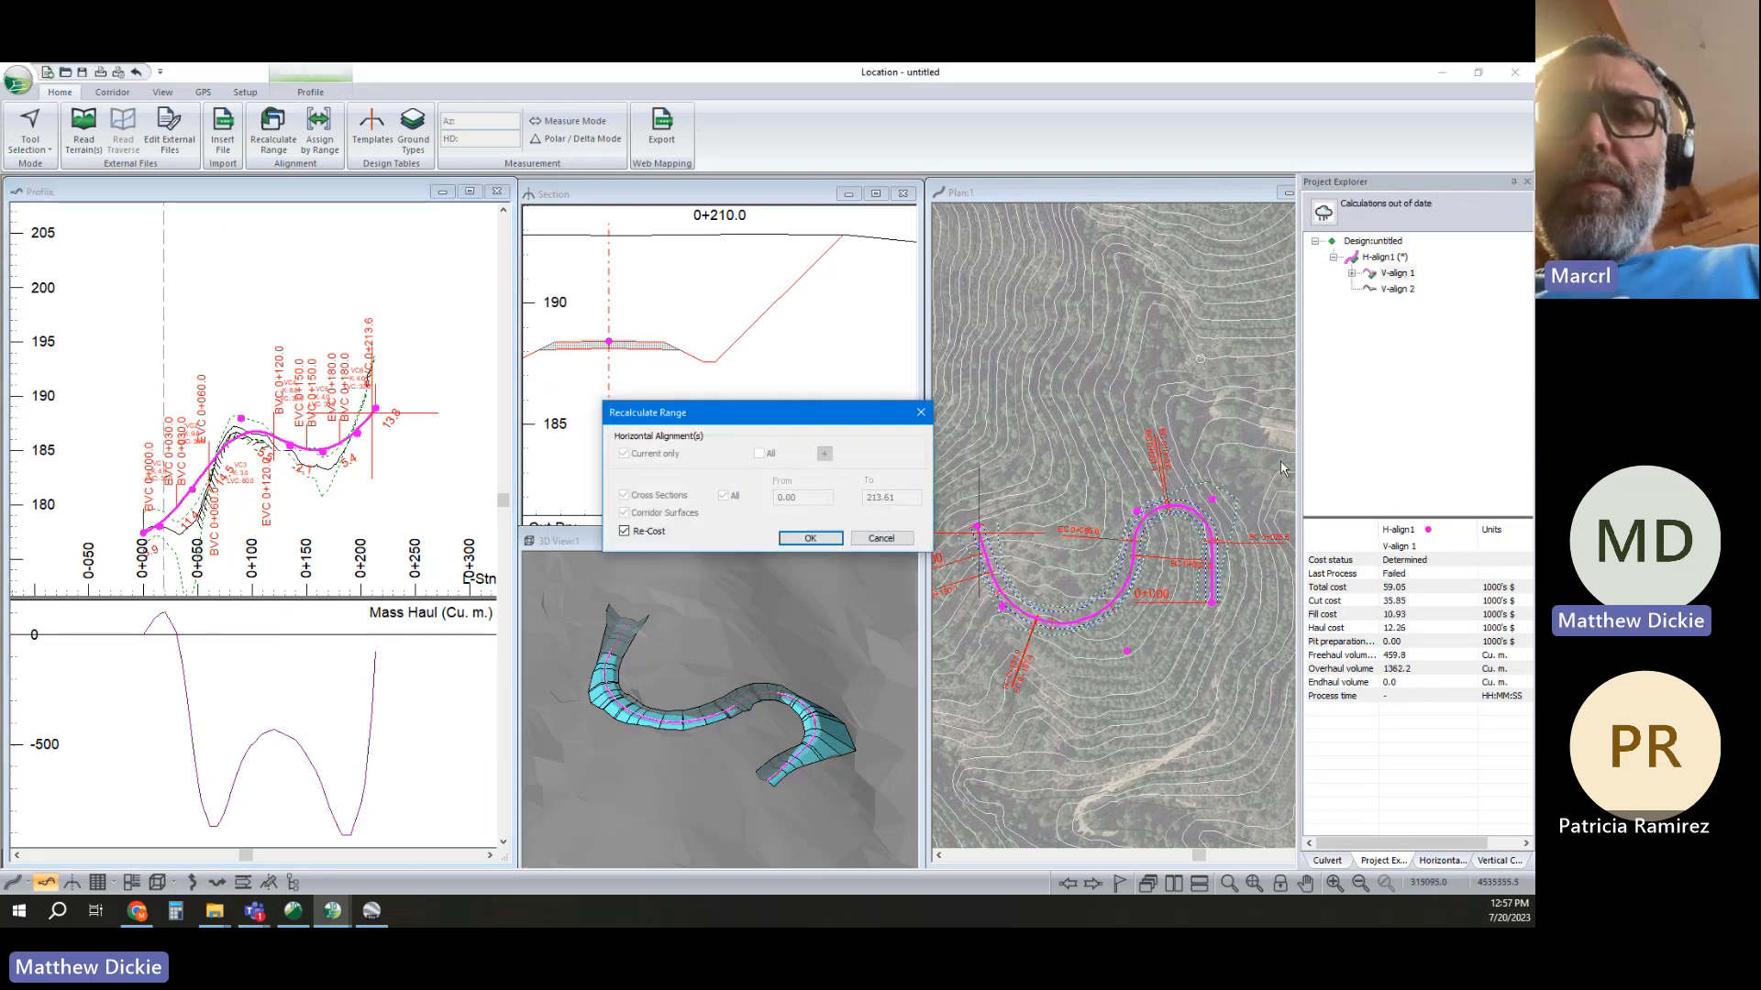
{"action": "left_click", "coordinate": [785, 540]}
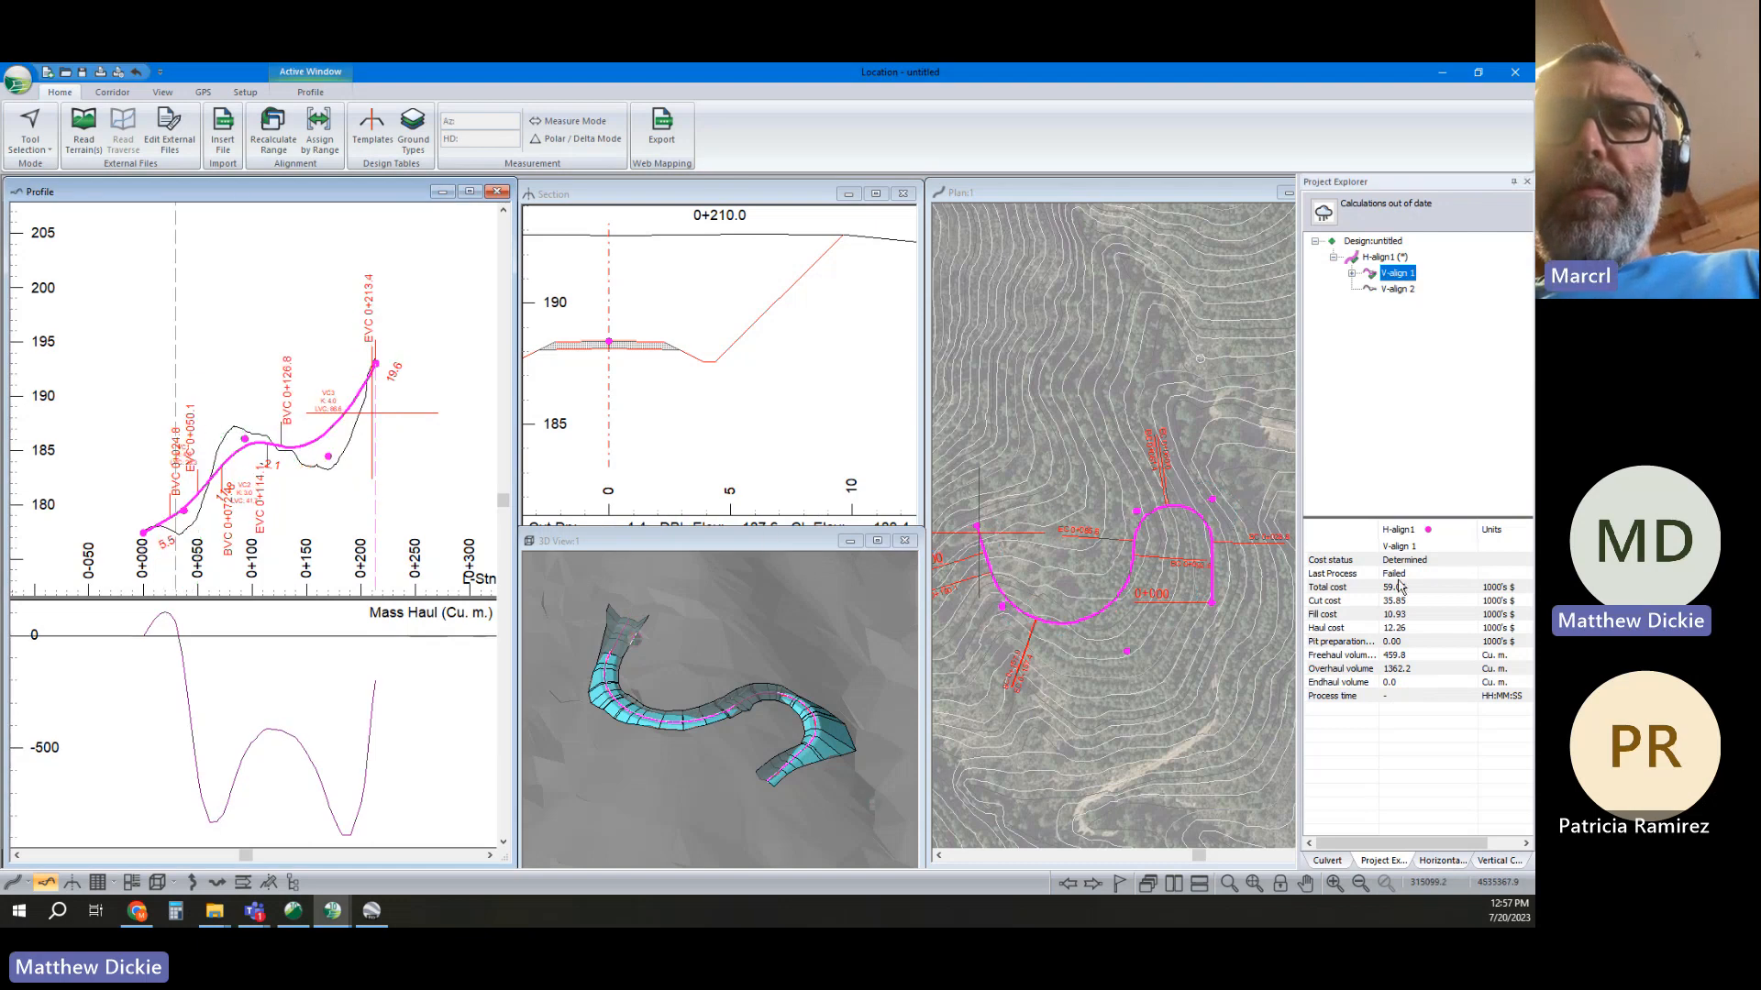
{"action": "double_click", "coordinate": [1395, 289]}
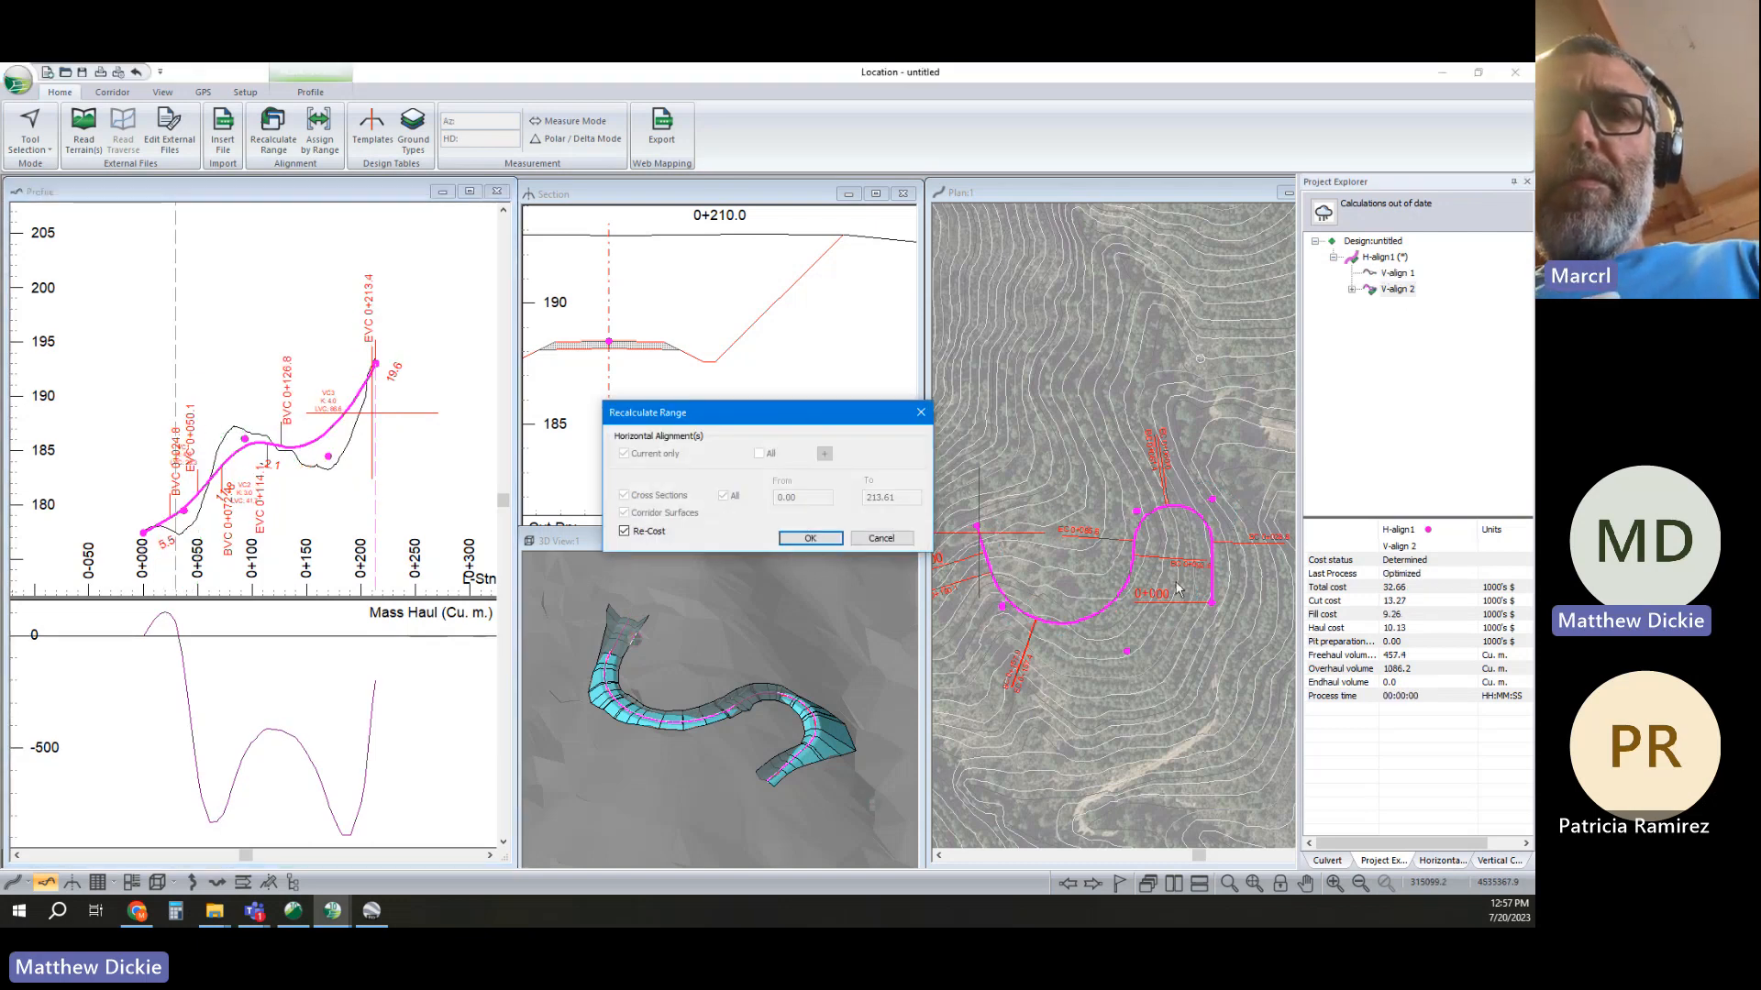
{"action": "left_click", "coordinate": [880, 540]}
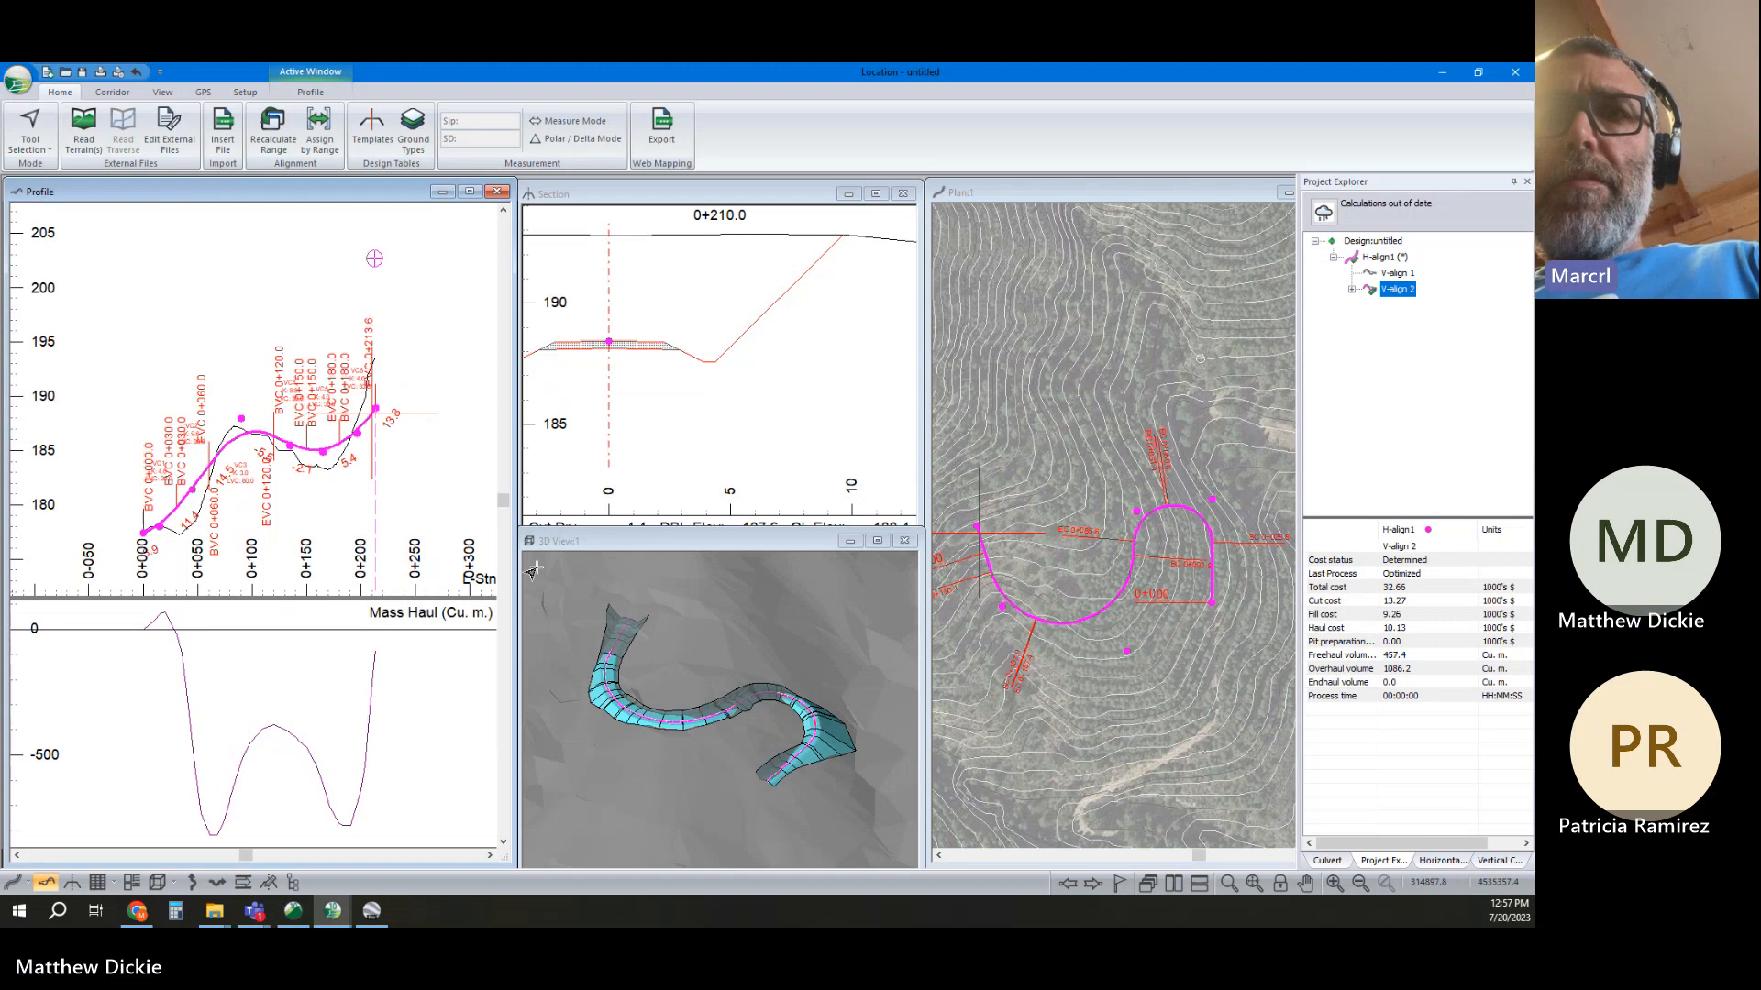
Add the Opt. Haul diagram as a subwindow of the profile window alongside Mass Haul
{"action": "left_click_drag", "start_coordinate": [748, 642], "coordinate": [635, 694]}
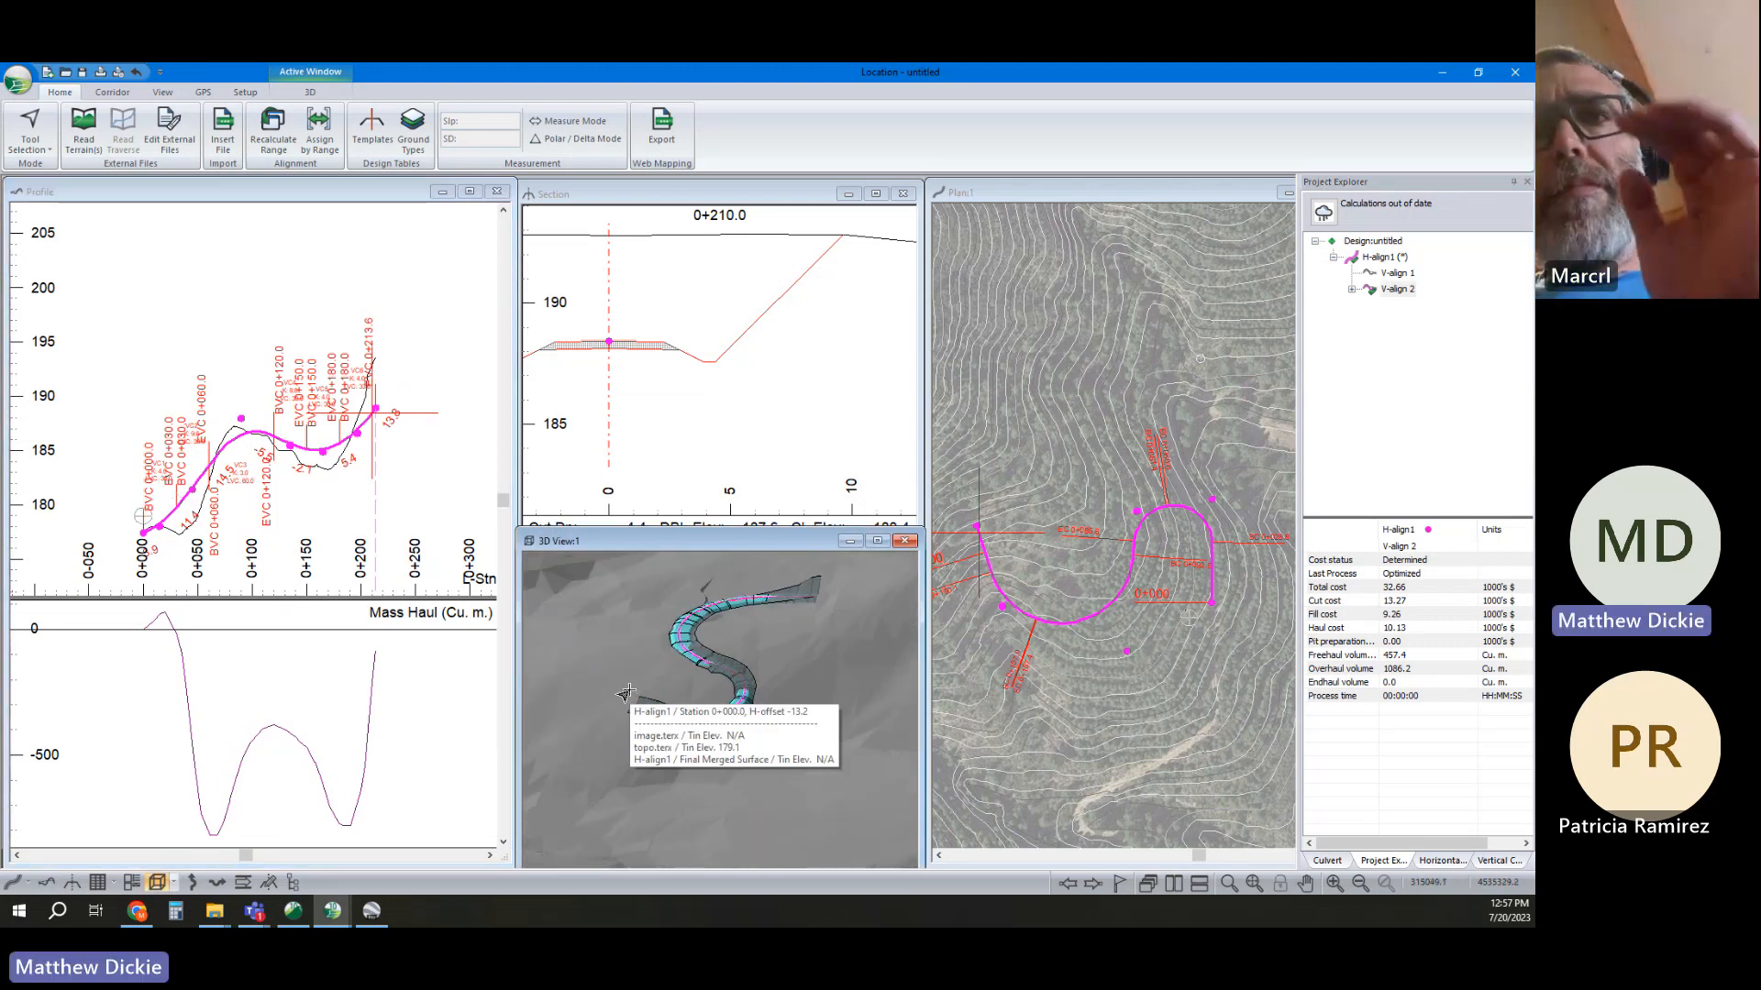
{"action": "right_click", "coordinate": [370, 653]}
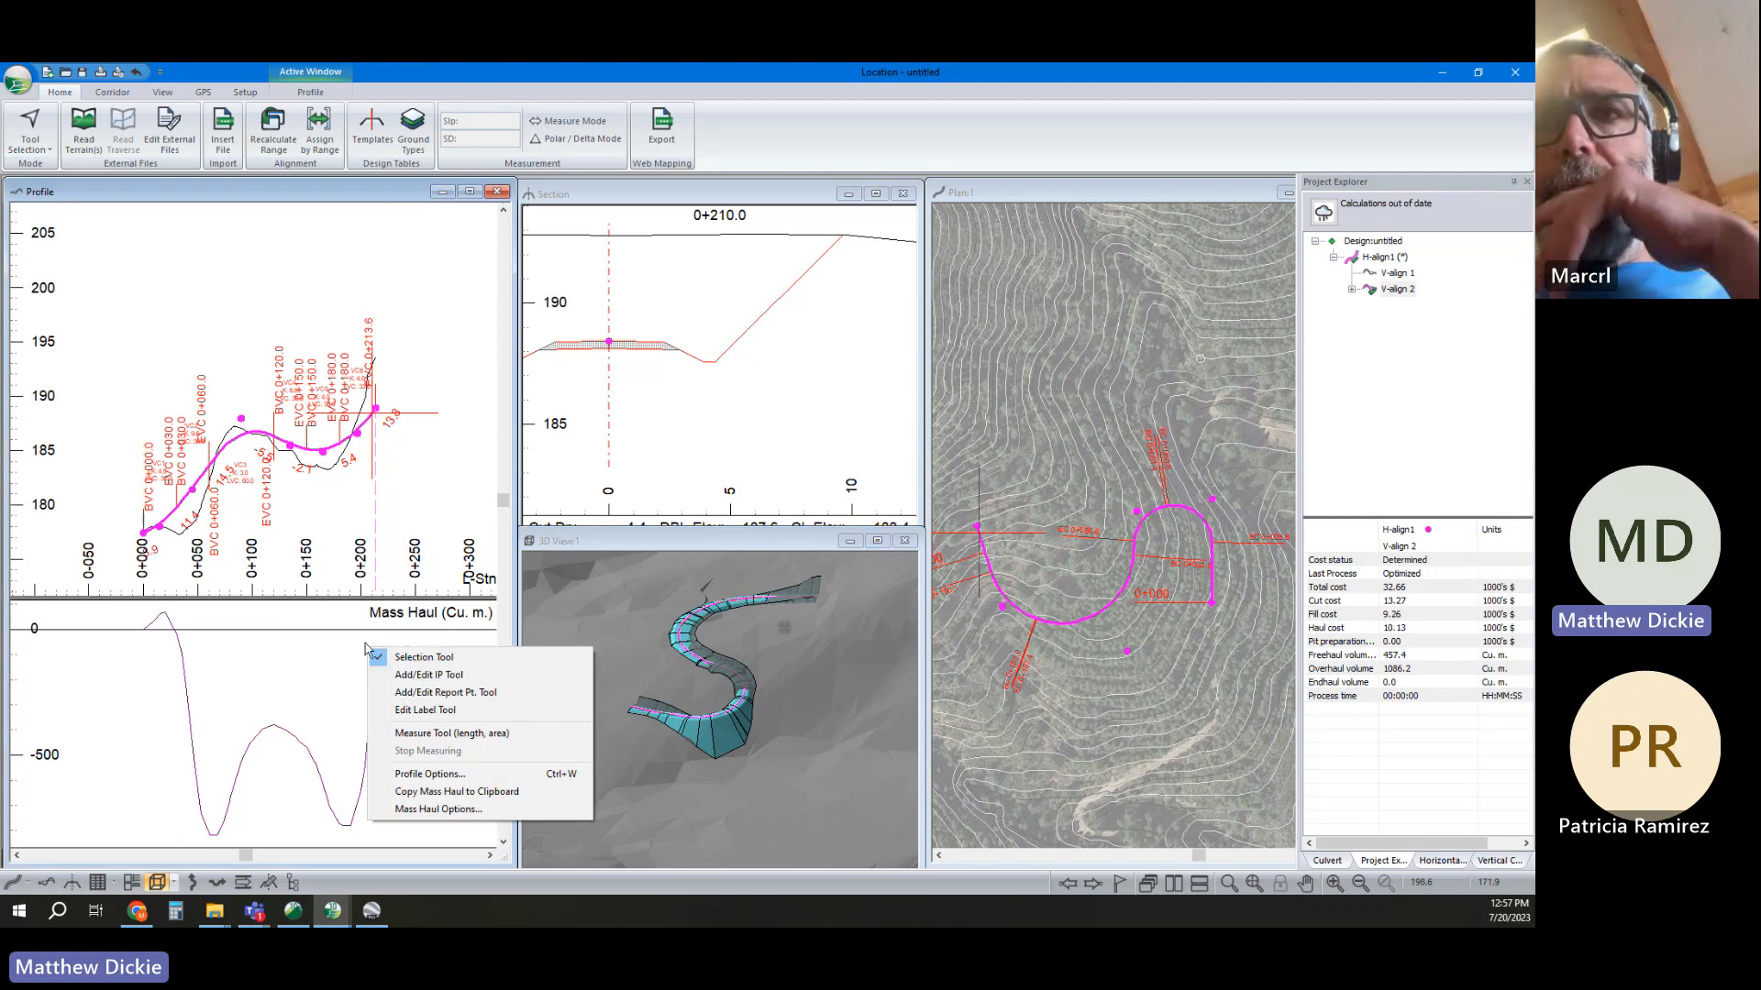
{"action": "left_click", "coordinate": [462, 778]}
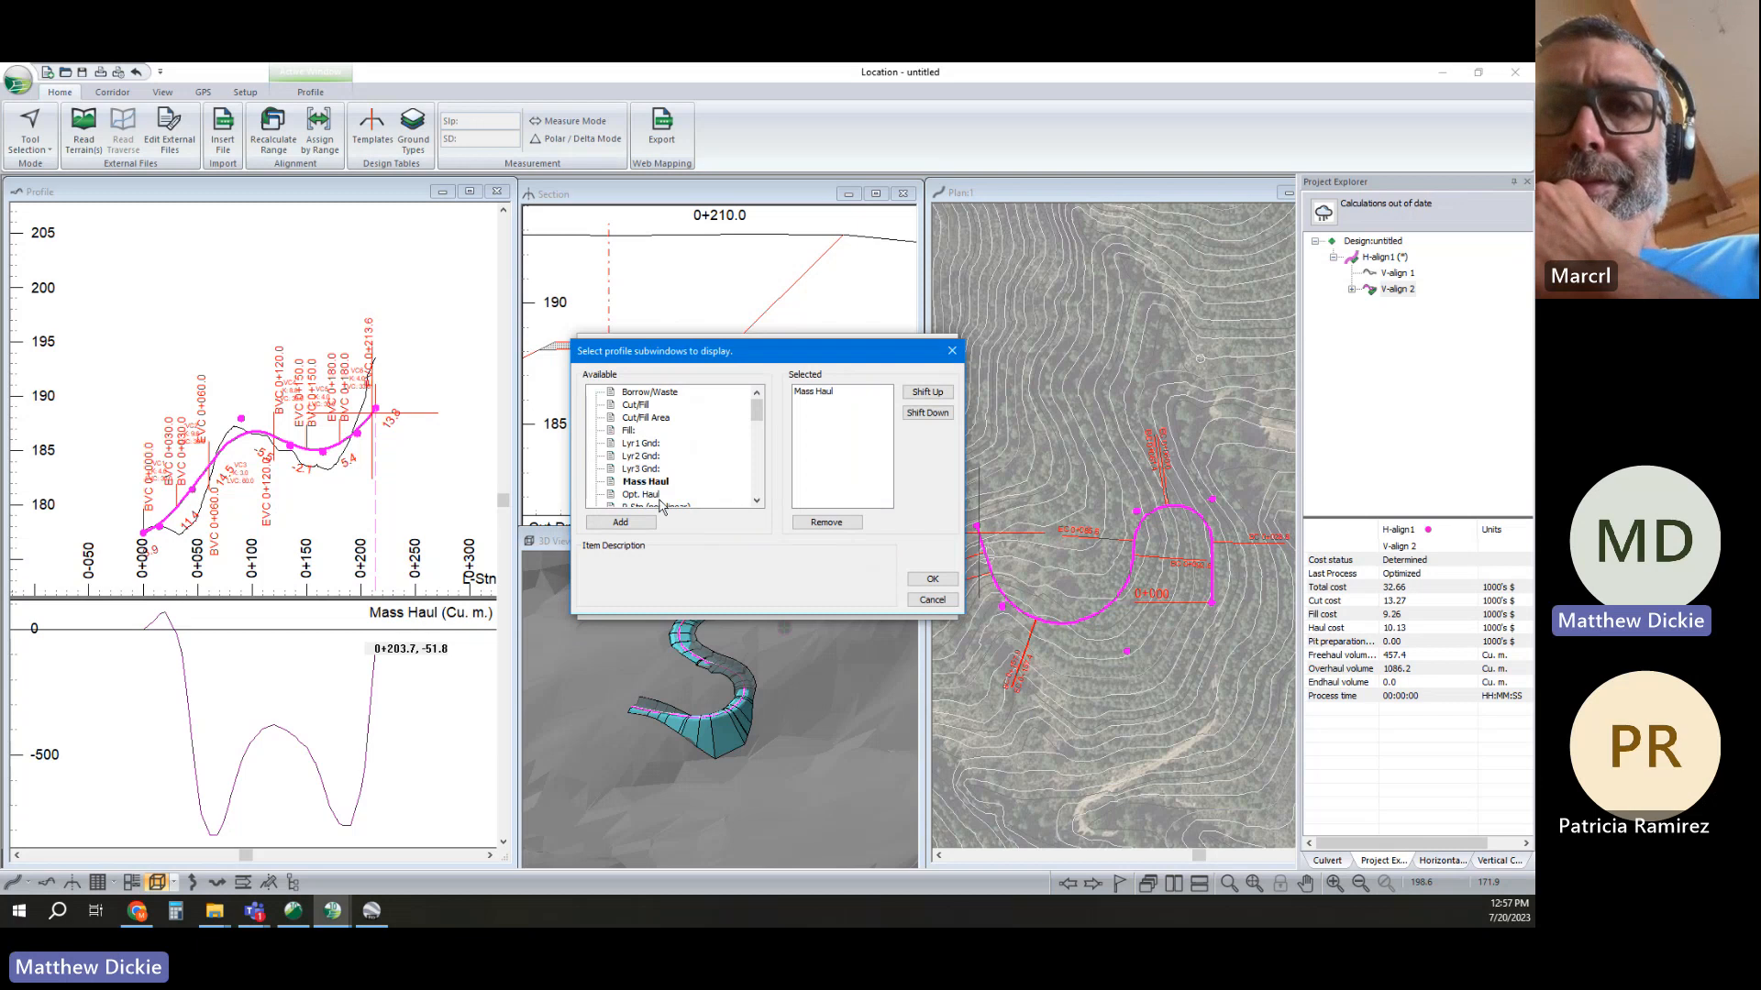
{"action": "scroll", "coordinate": [651, 477], "scroll_direction": "down", "scroll_amount": 1}
{"action": "double_click", "coordinate": [650, 458]}
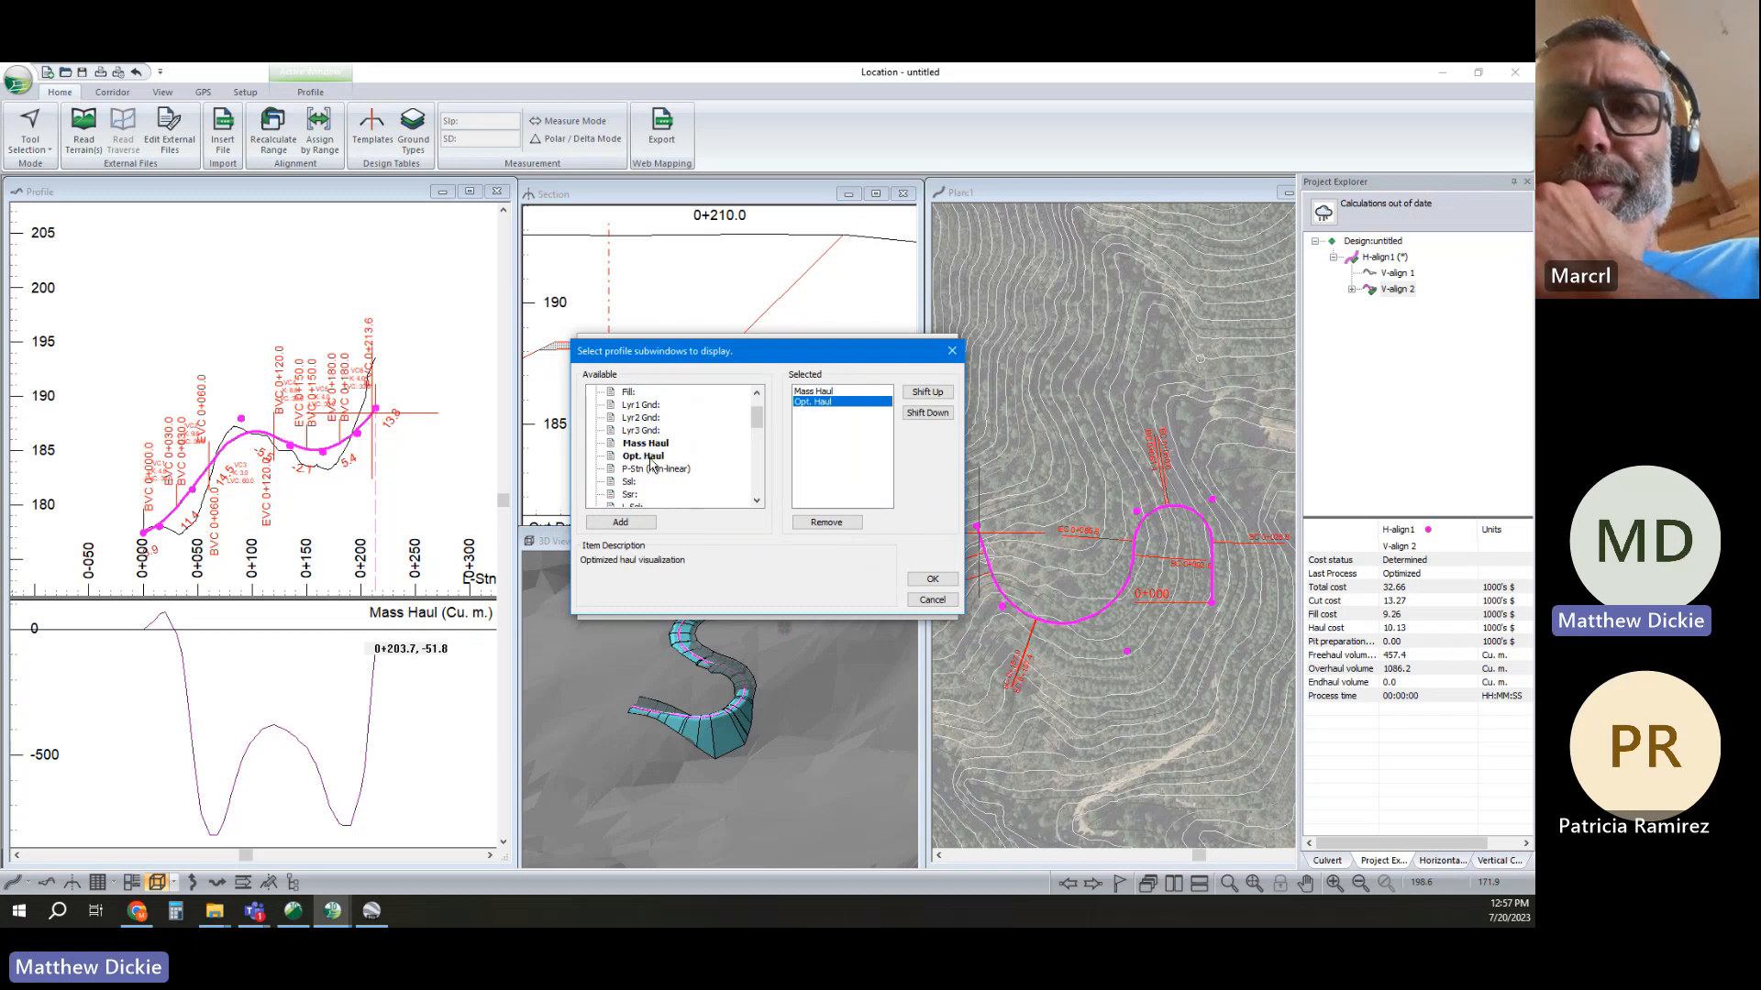
{"action": "left_click", "coordinate": [932, 578]}
{"action": "left_click", "coordinate": [826, 605]}
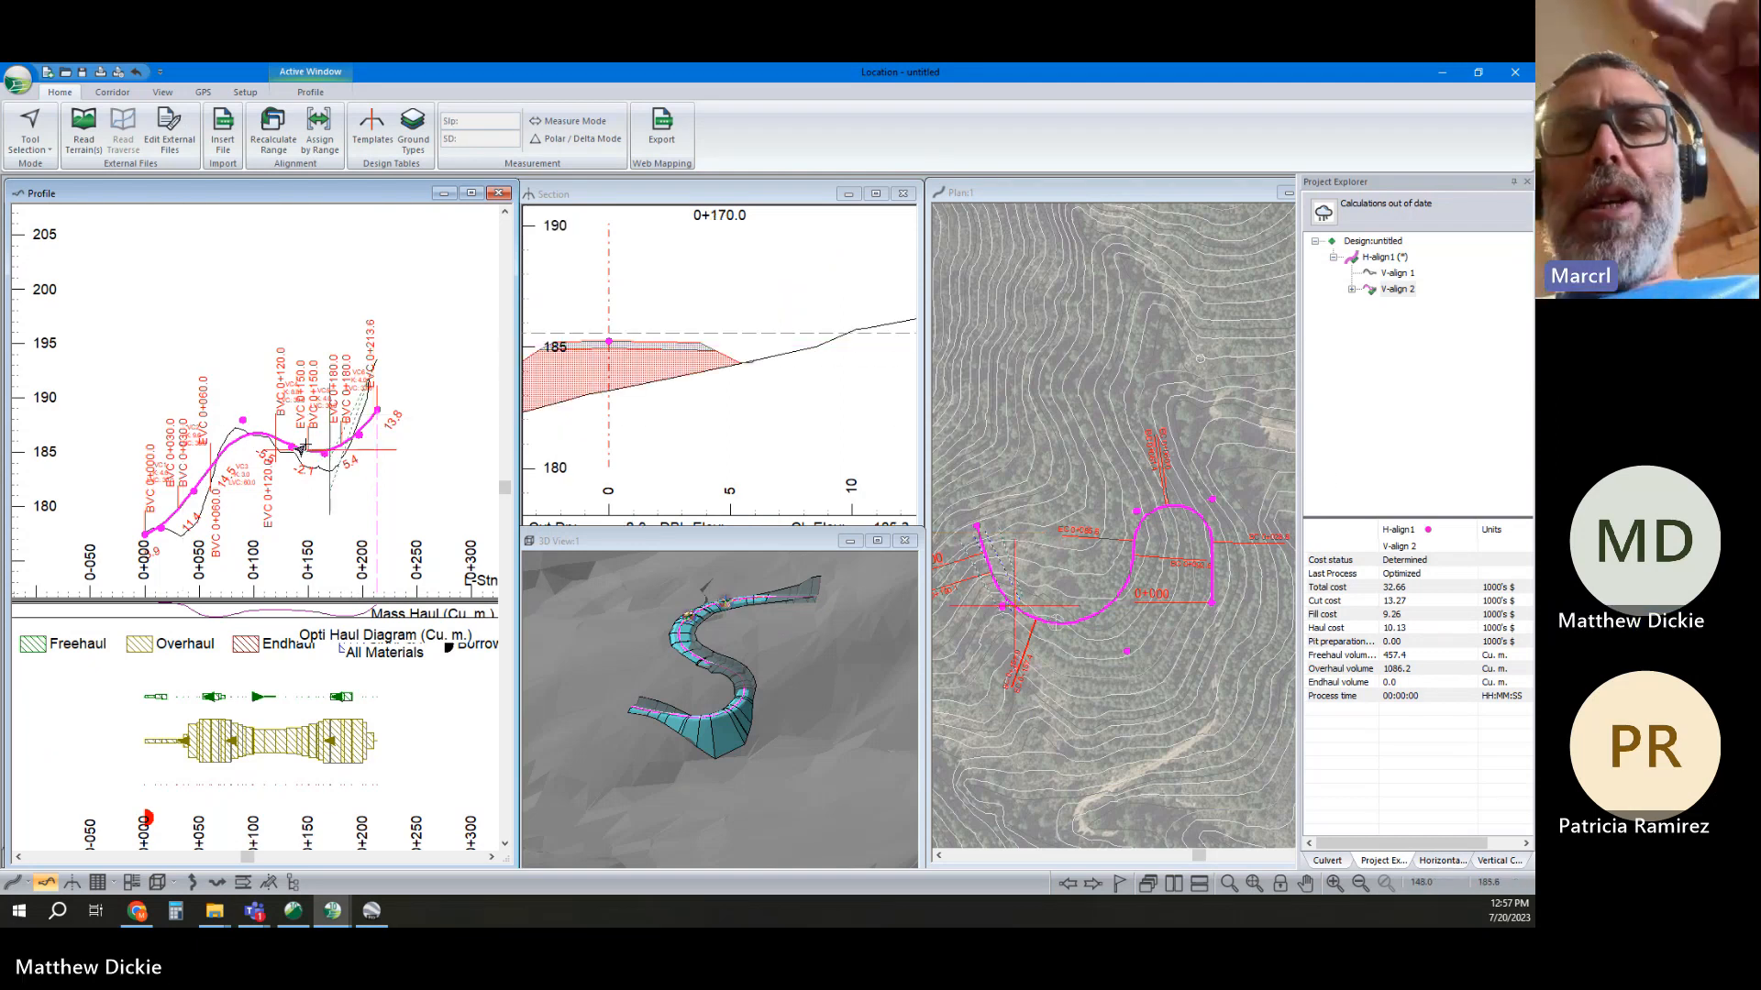
Review the Opti Haul display options and the profile window options without changing them
{"action": "mouse_move", "coordinate": [304, 447]}
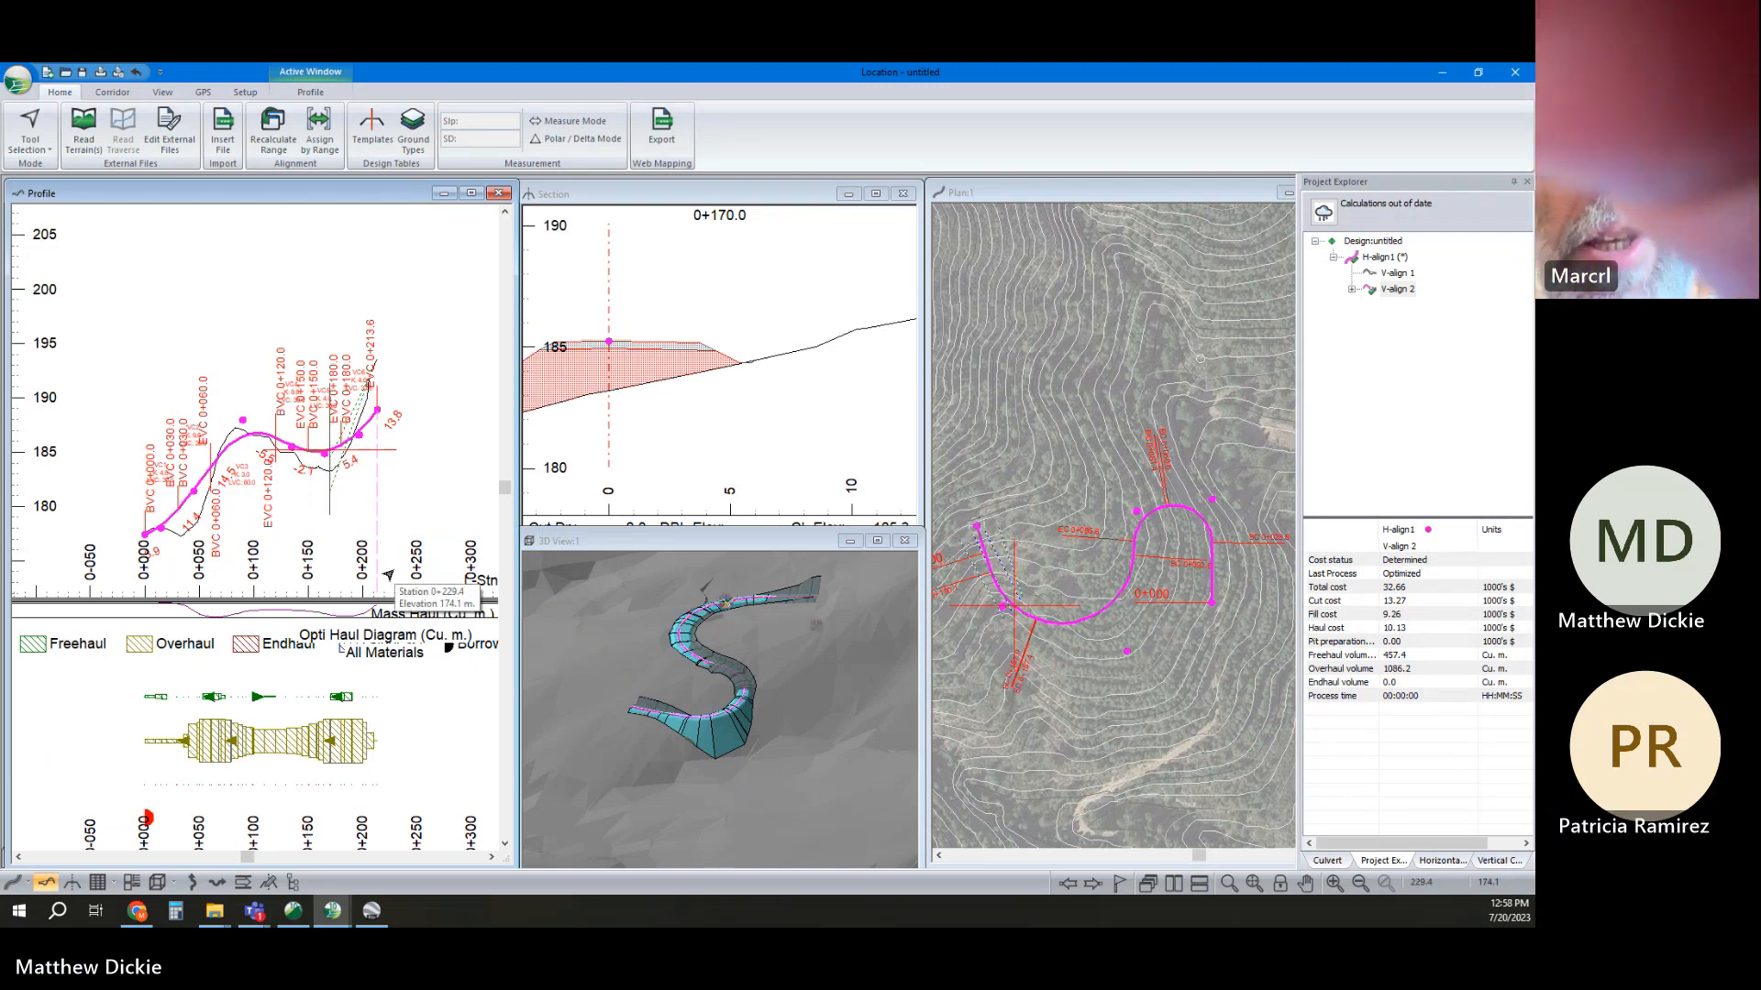
{"action": "right_click", "coordinate": [337, 694]}
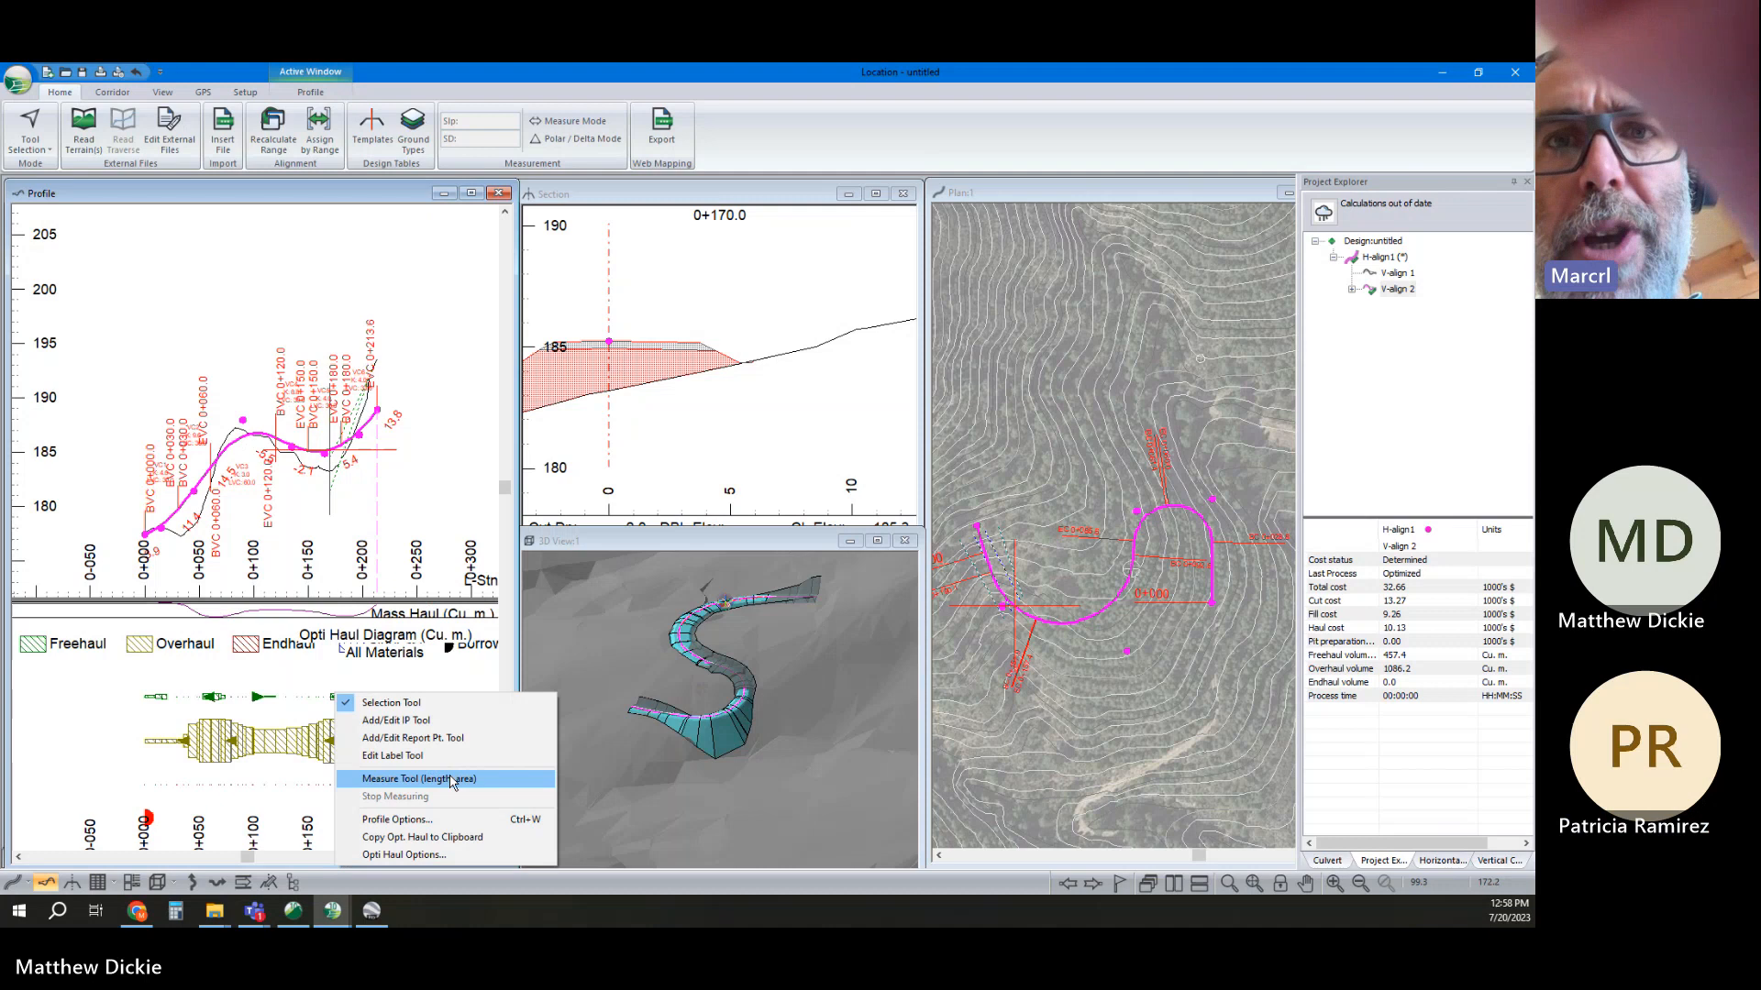
{"action": "left_click", "coordinate": [444, 855]}
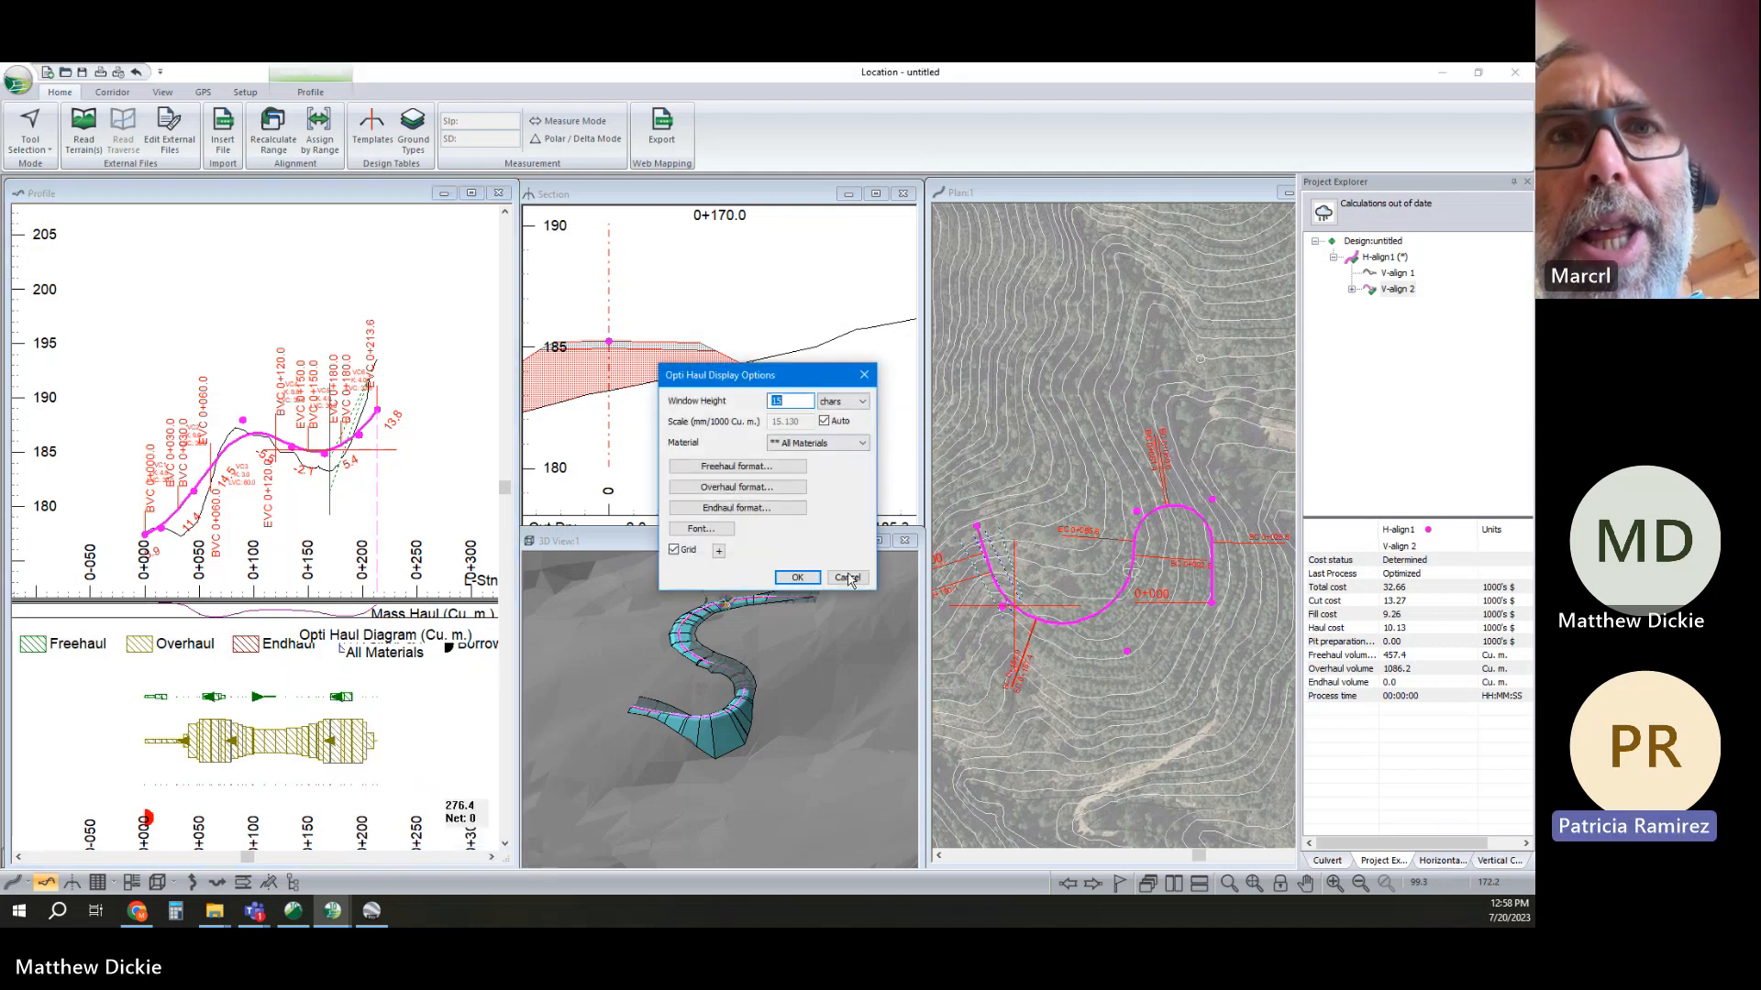
{"action": "left_click", "coordinate": [849, 578]}
{"action": "right_click", "coordinate": [394, 694]}
{"action": "left_click", "coordinate": [484, 818]}
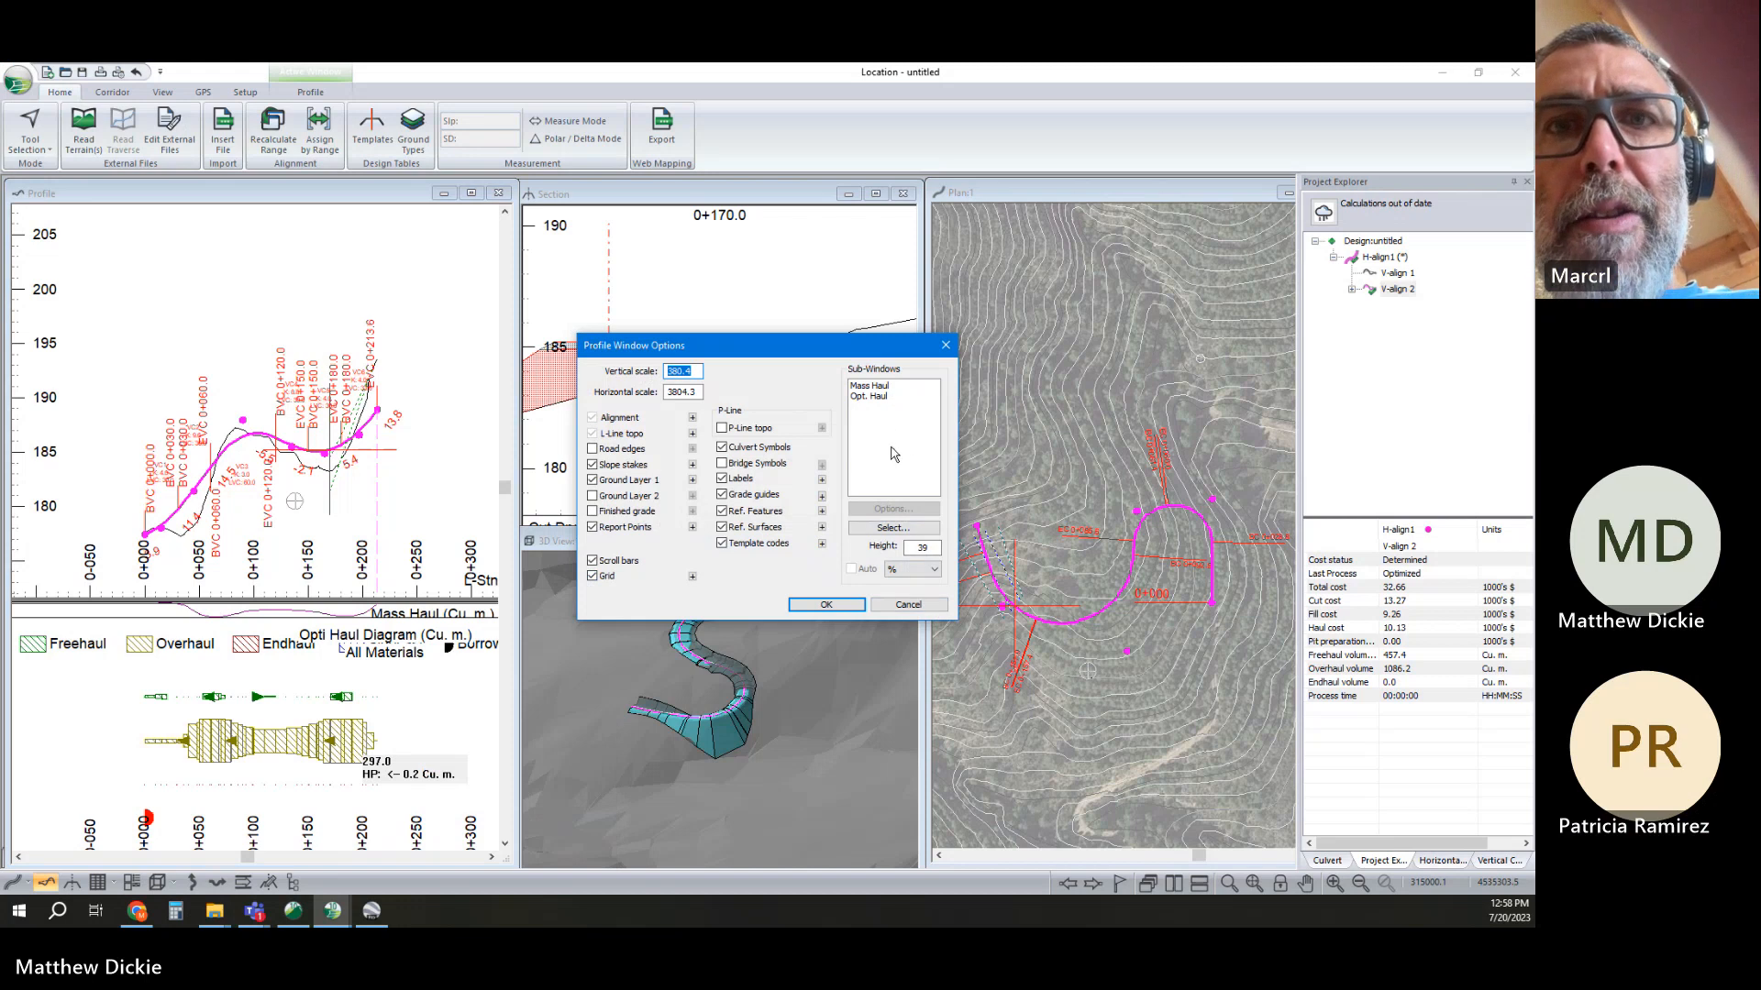
{"action": "left_click", "coordinate": [905, 604]}
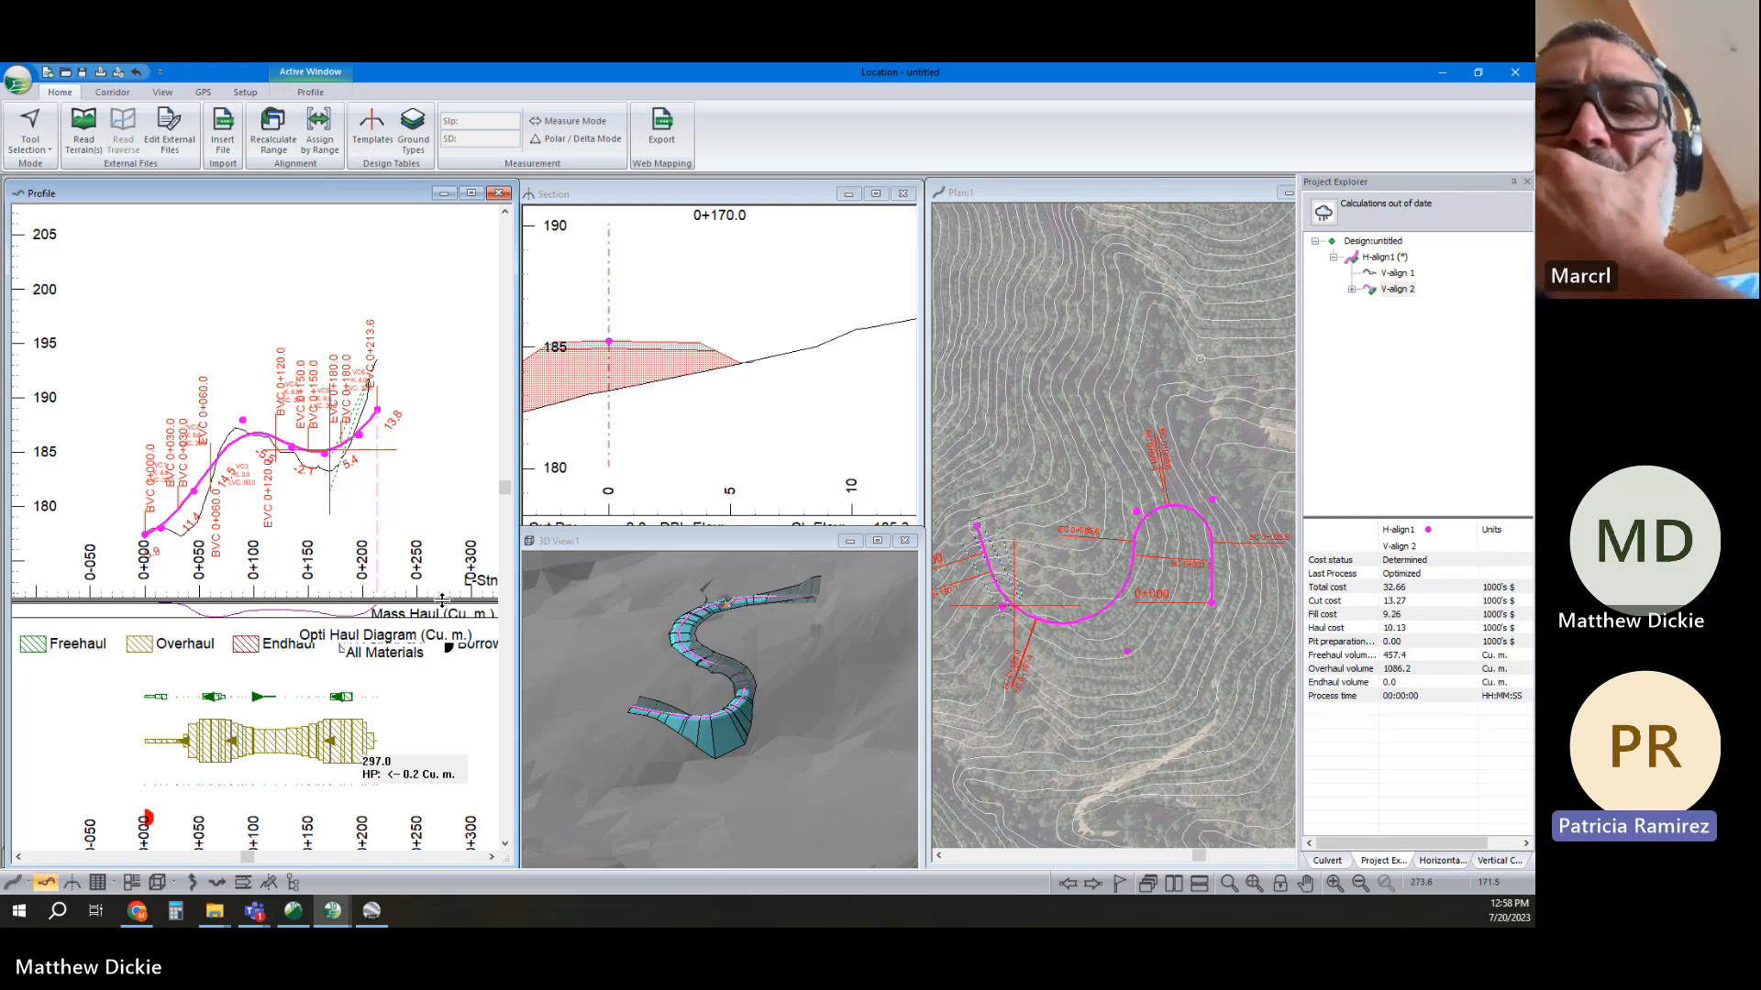
Enlarge the Mass Haul graph's area in the profile window and copy the optimized haul data with the haul summary included
{"action": "left_click_drag", "start_coordinate": [440, 528], "coordinate": [439, 509]}
{"action": "right_click", "coordinate": [331, 667]}
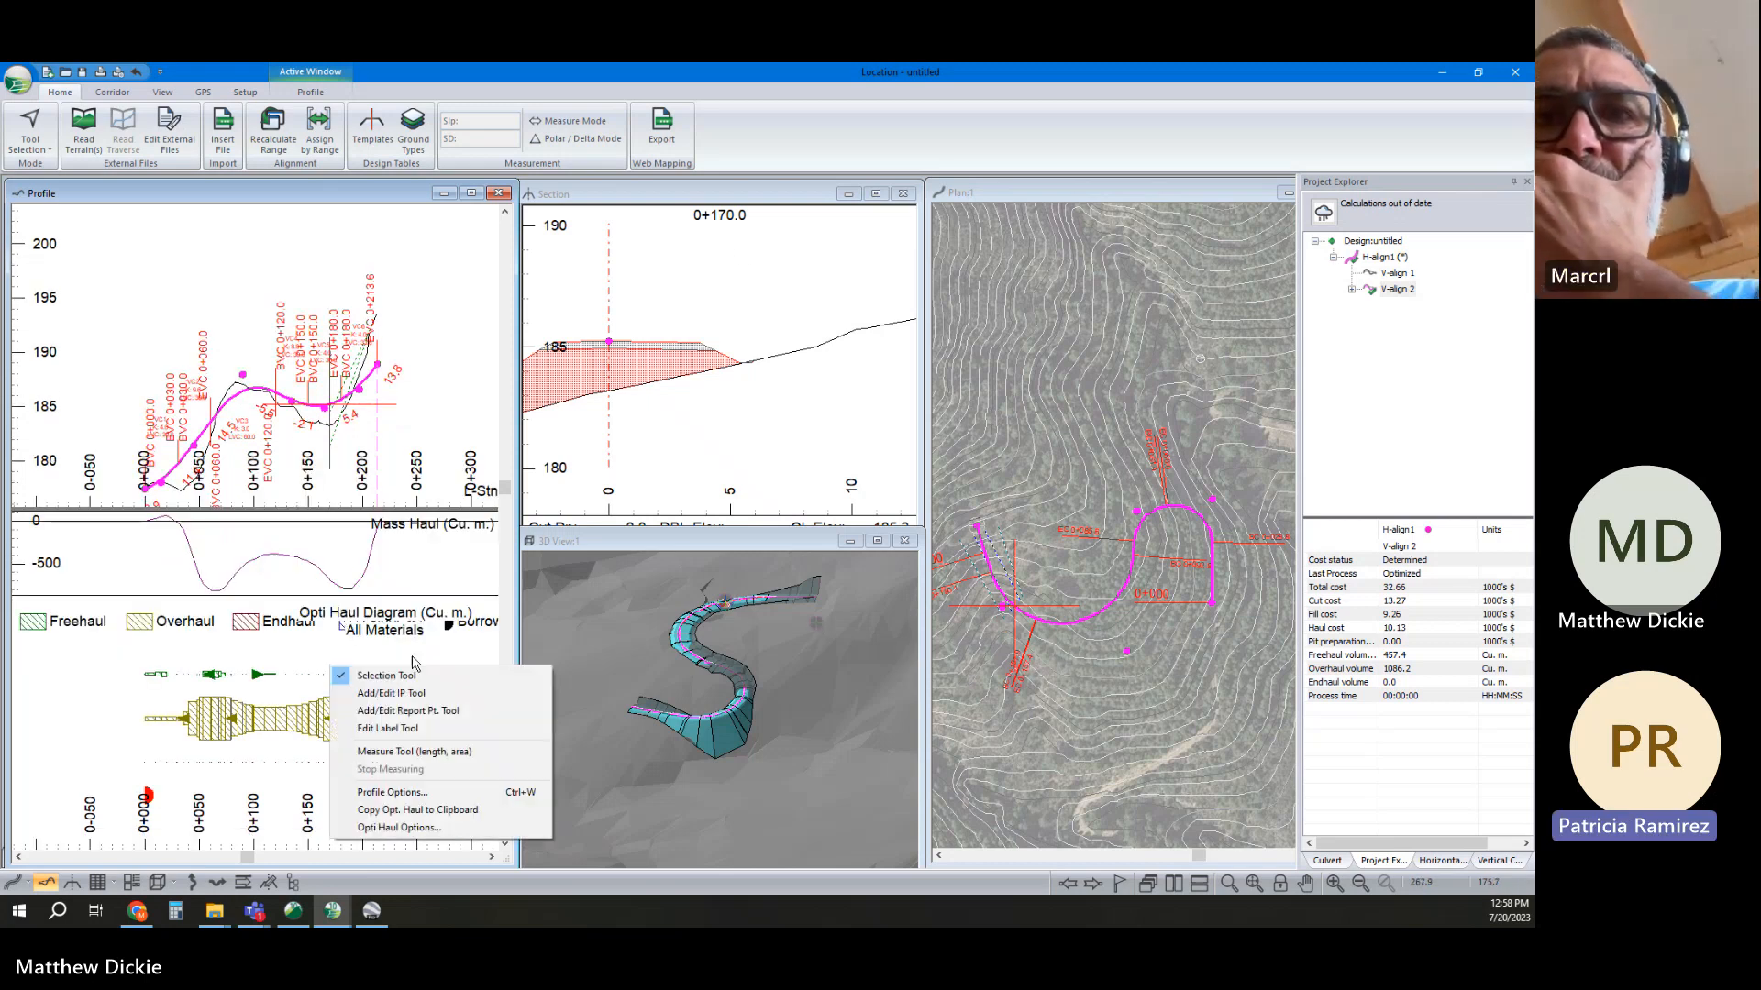
{"action": "left_click", "coordinate": [417, 811]}
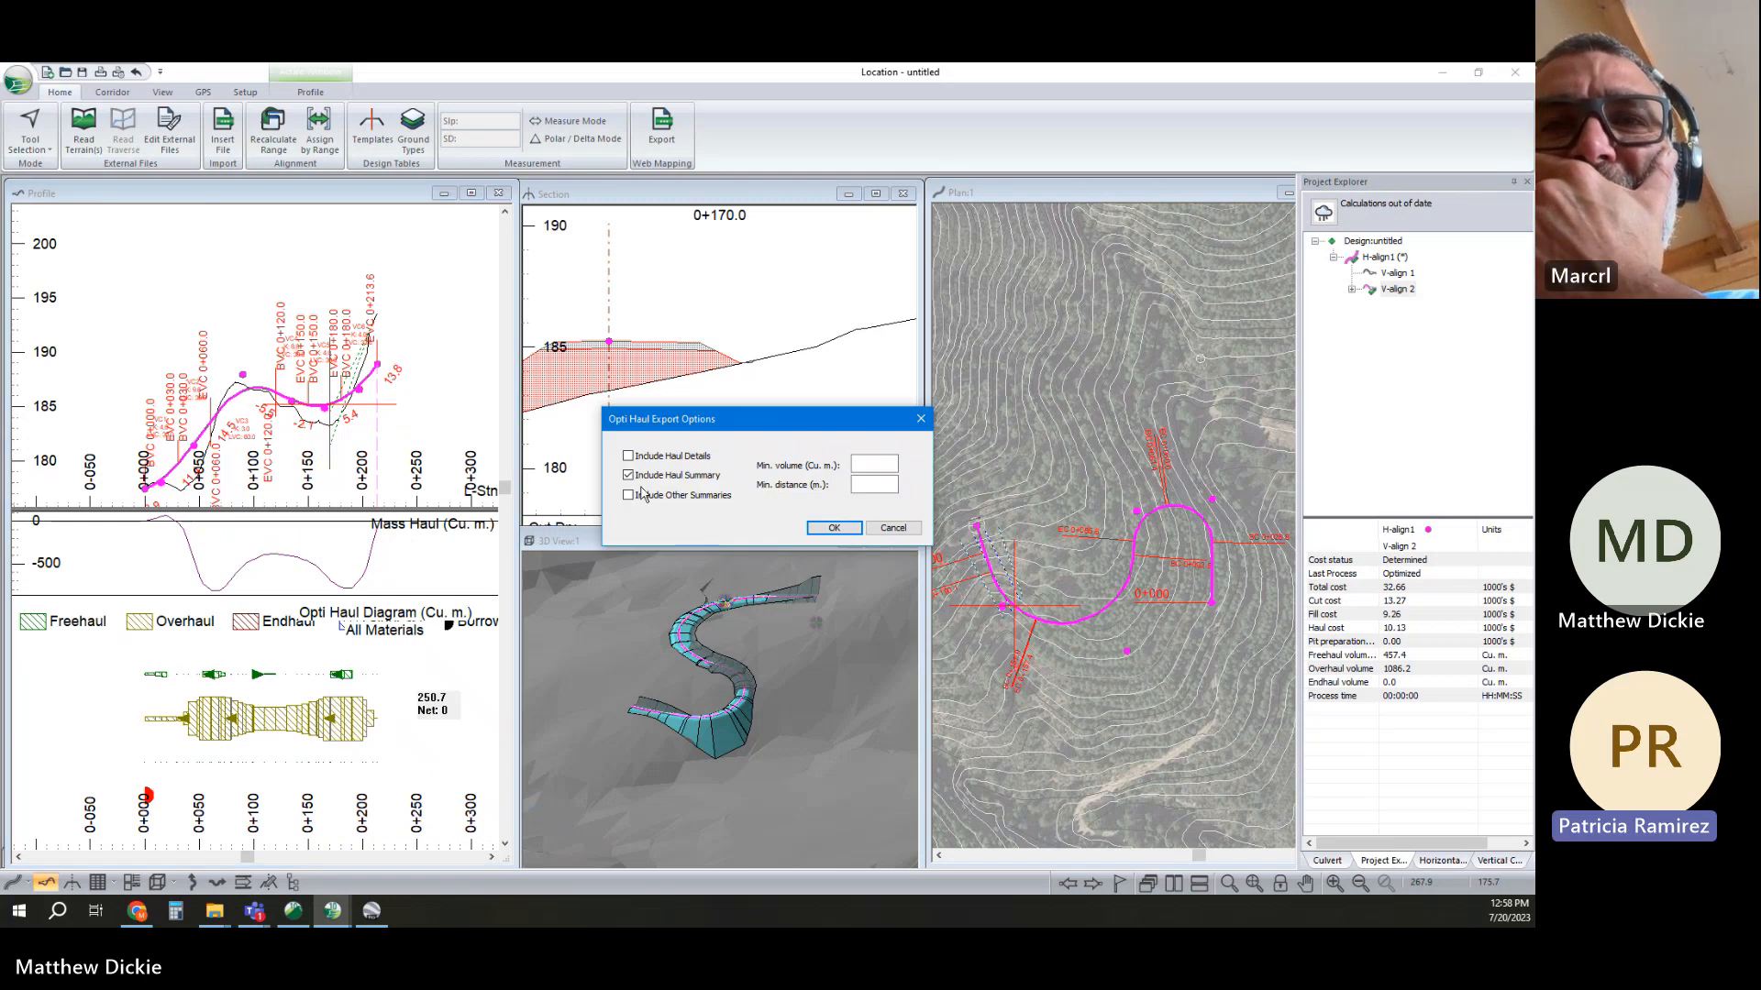
{"action": "left_click", "coordinate": [833, 528]}
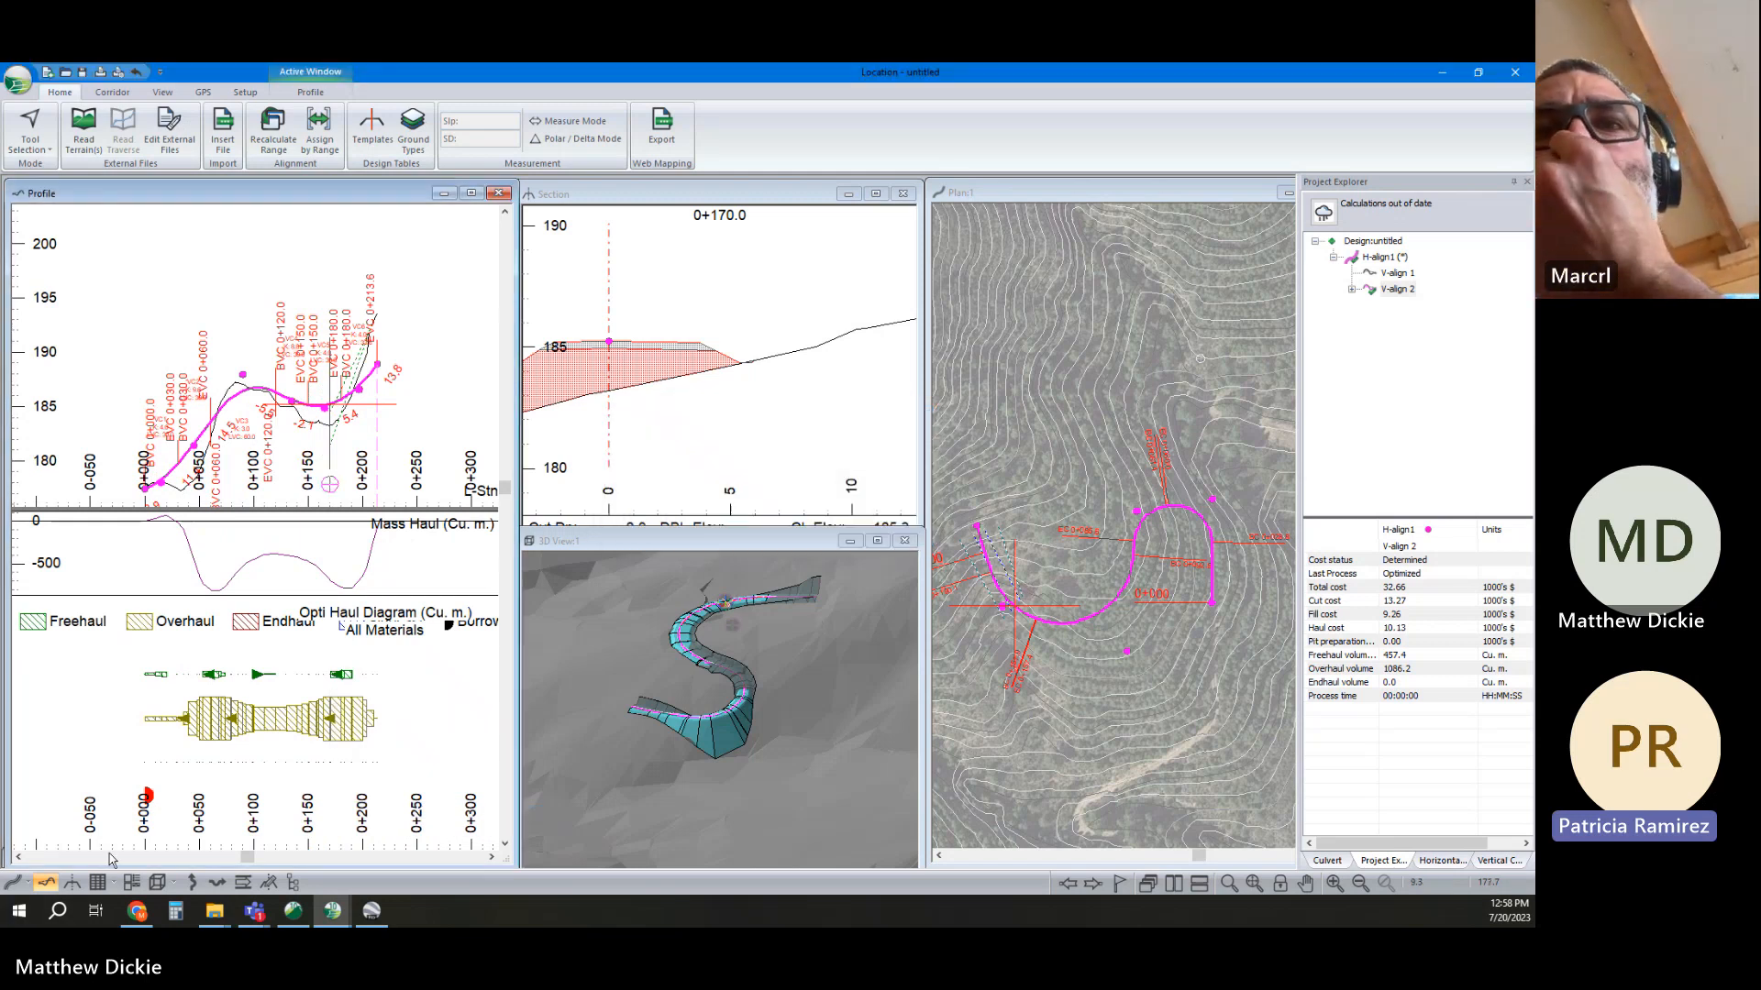
Switch to Excel, paste the copied haul data into a blank workbook at A1, look through it, and return to the road design
{"action": "left_click", "coordinate": [18, 911]}
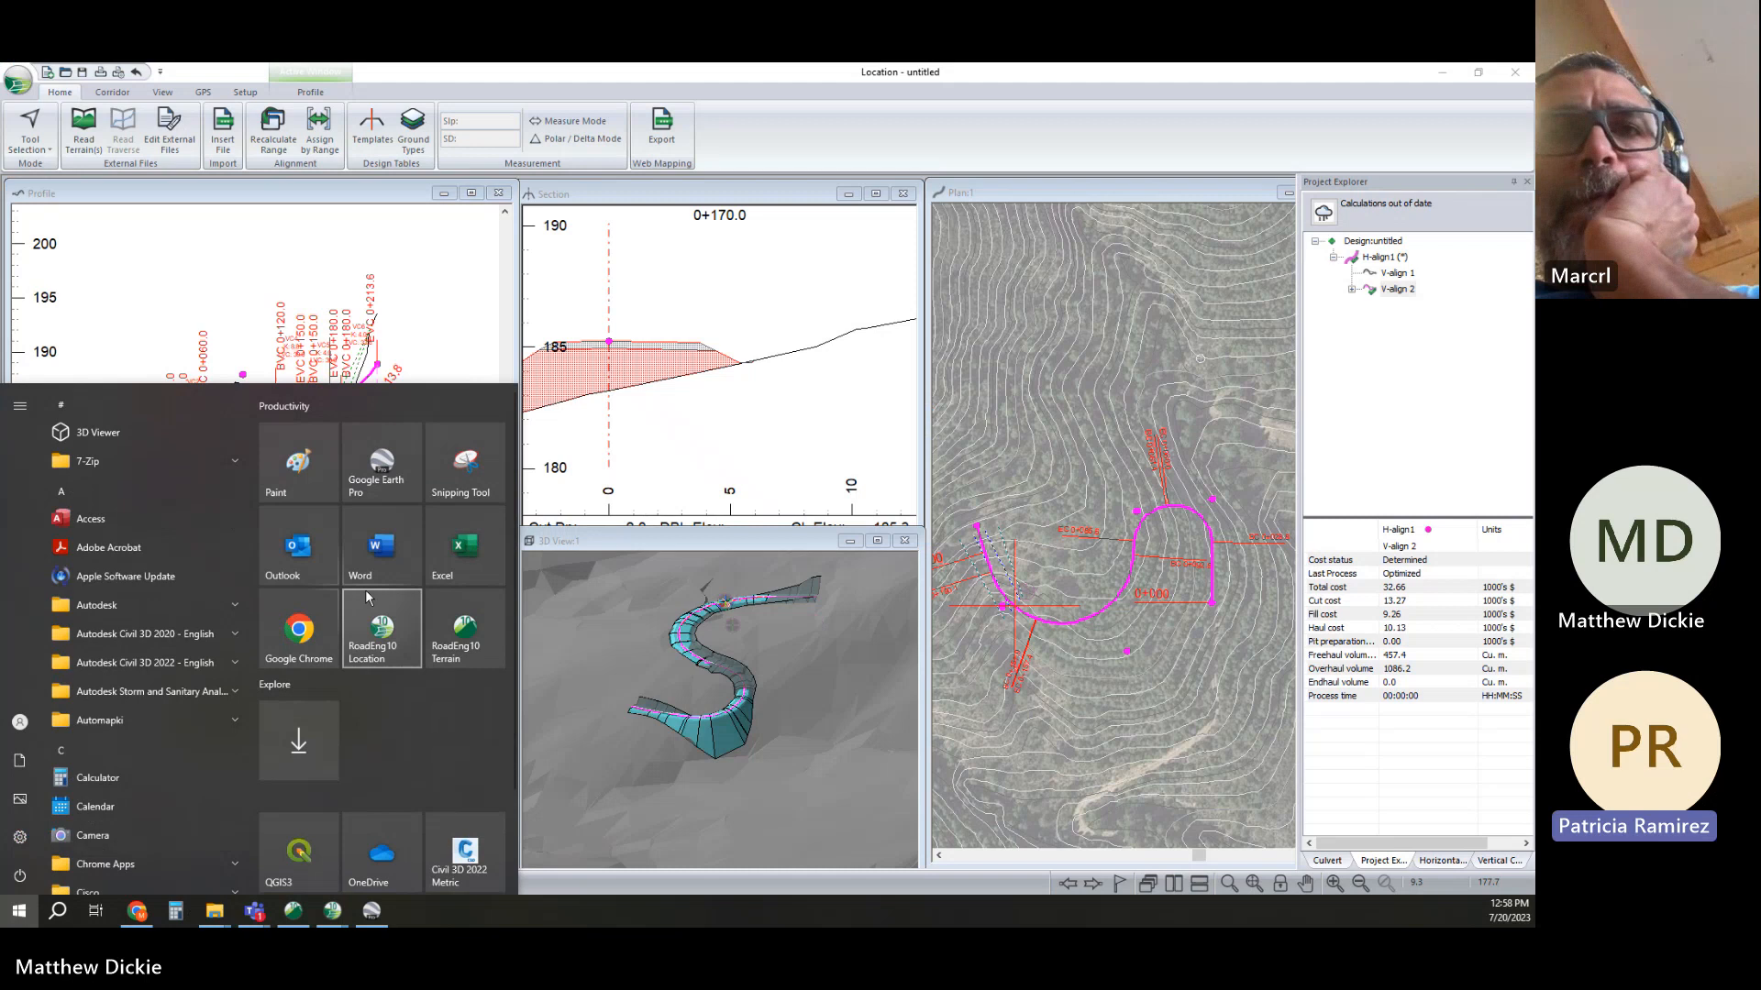
{"action": "left_click", "coordinate": [466, 543]}
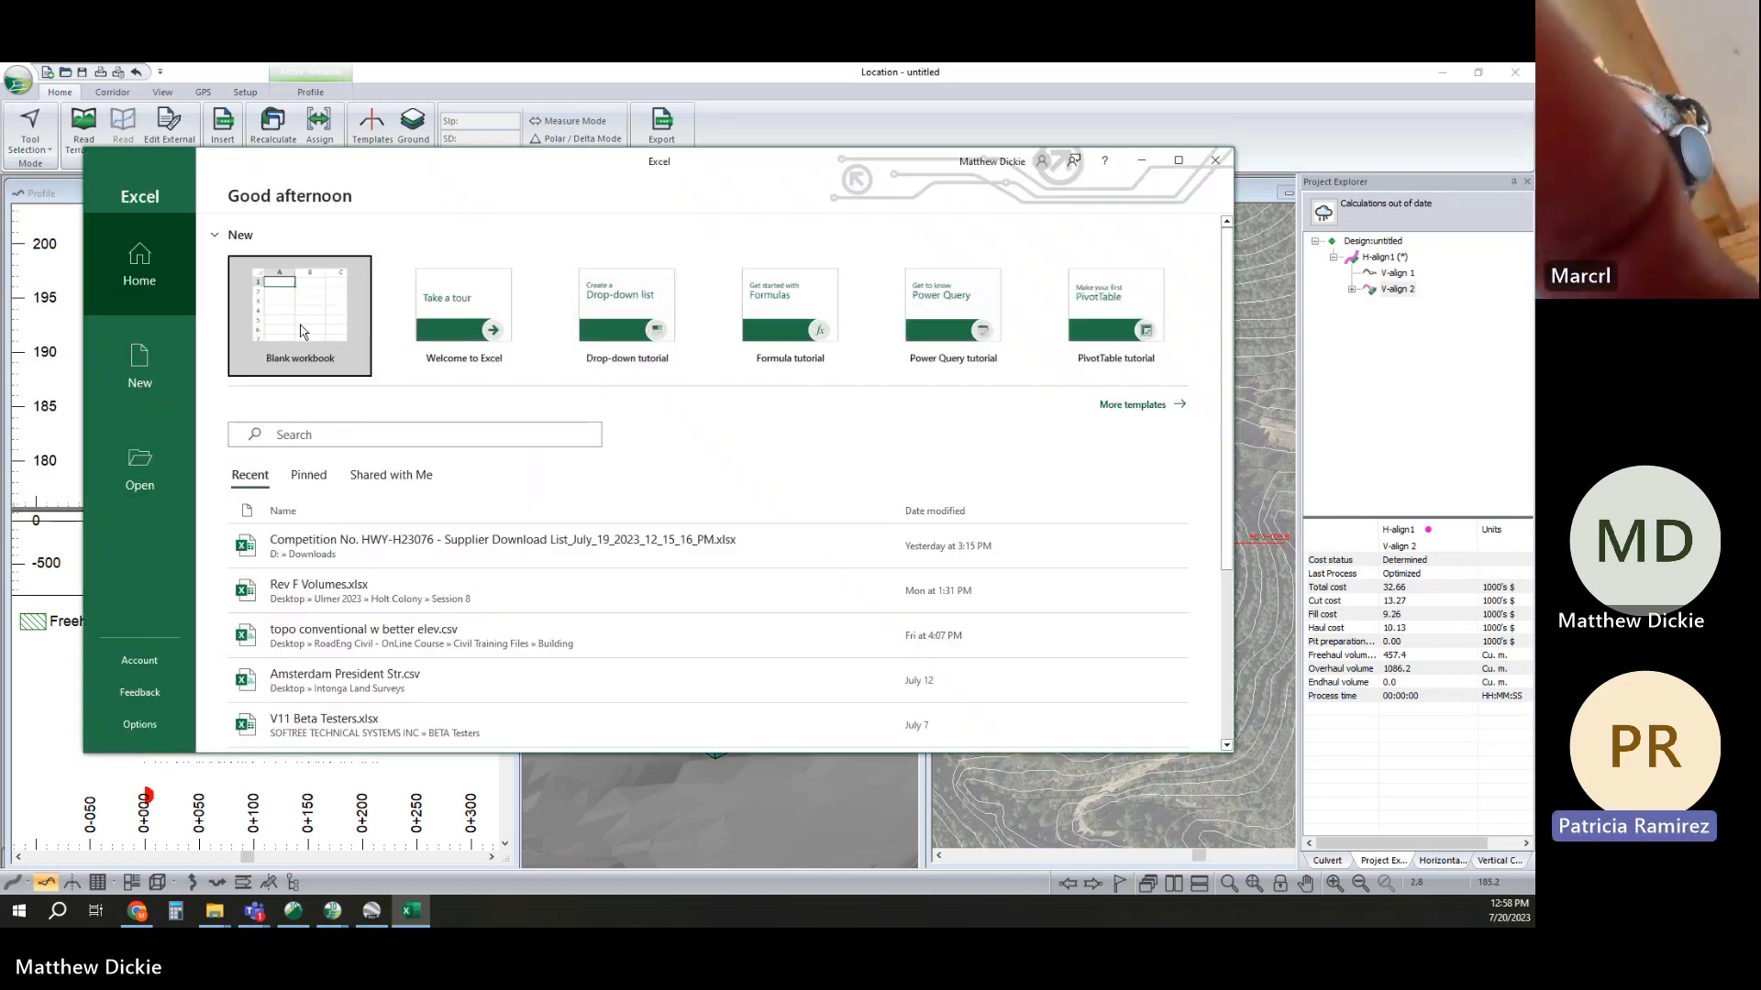
{"action": "left_click", "coordinate": [299, 325]}
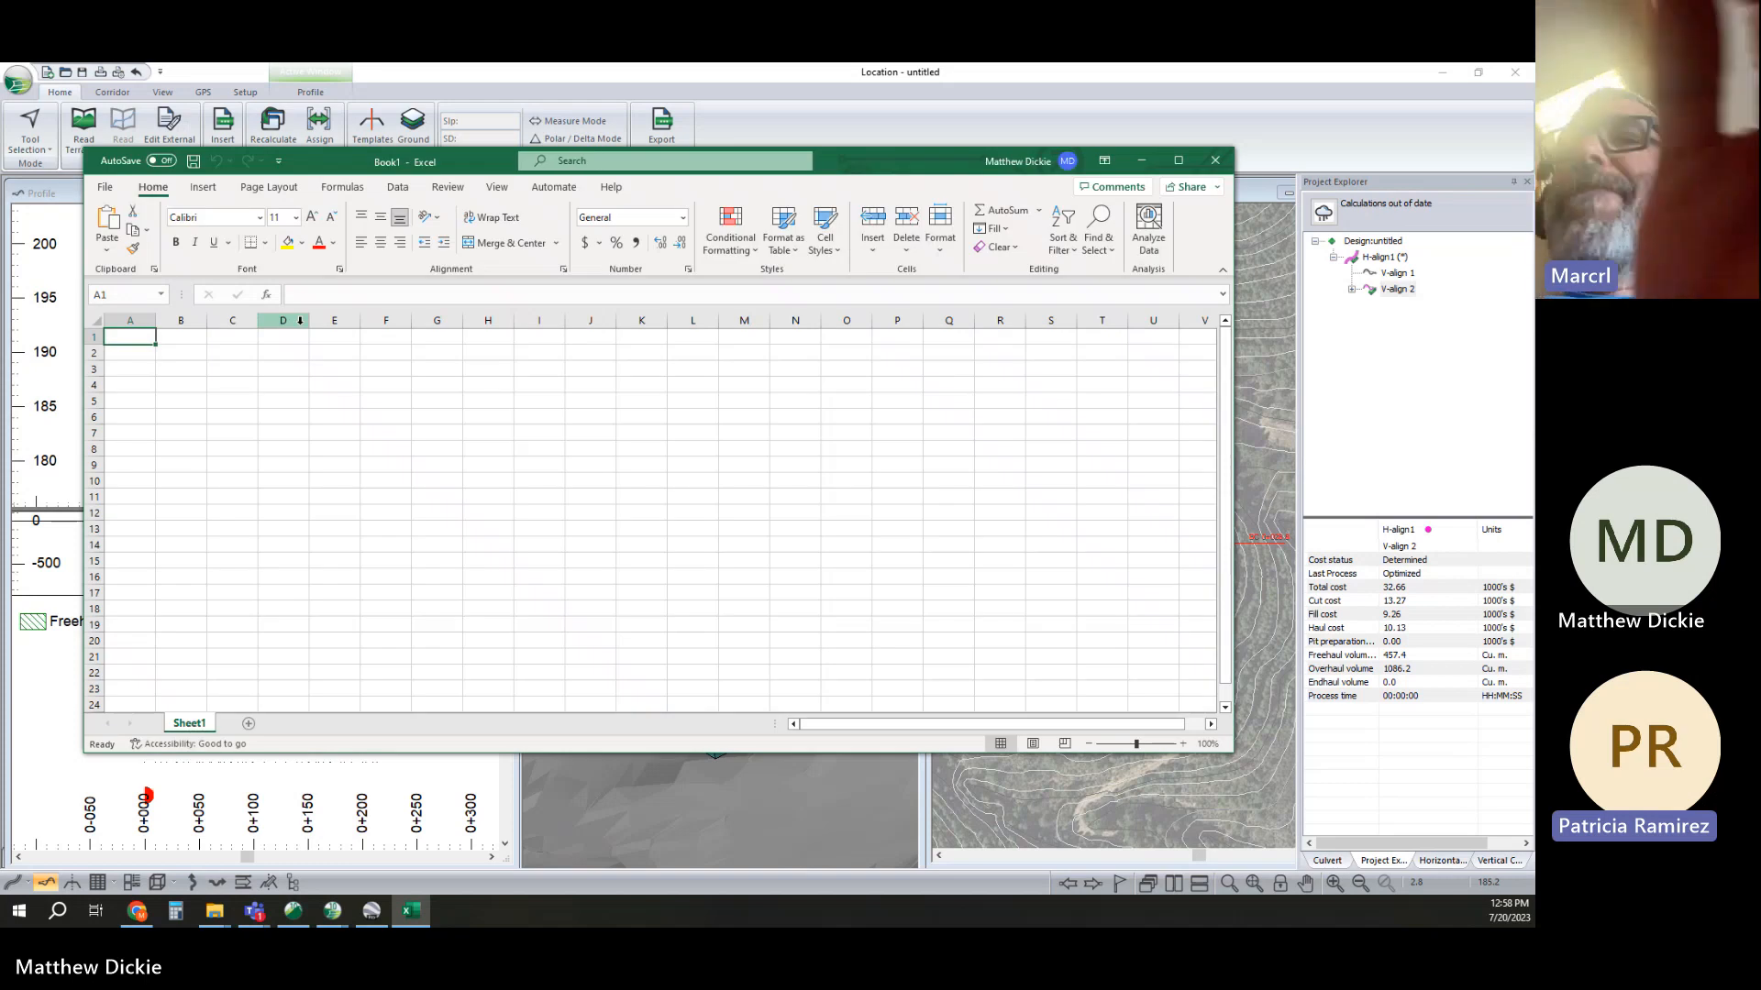
{"action": "key", "text": "ctrl+v"}
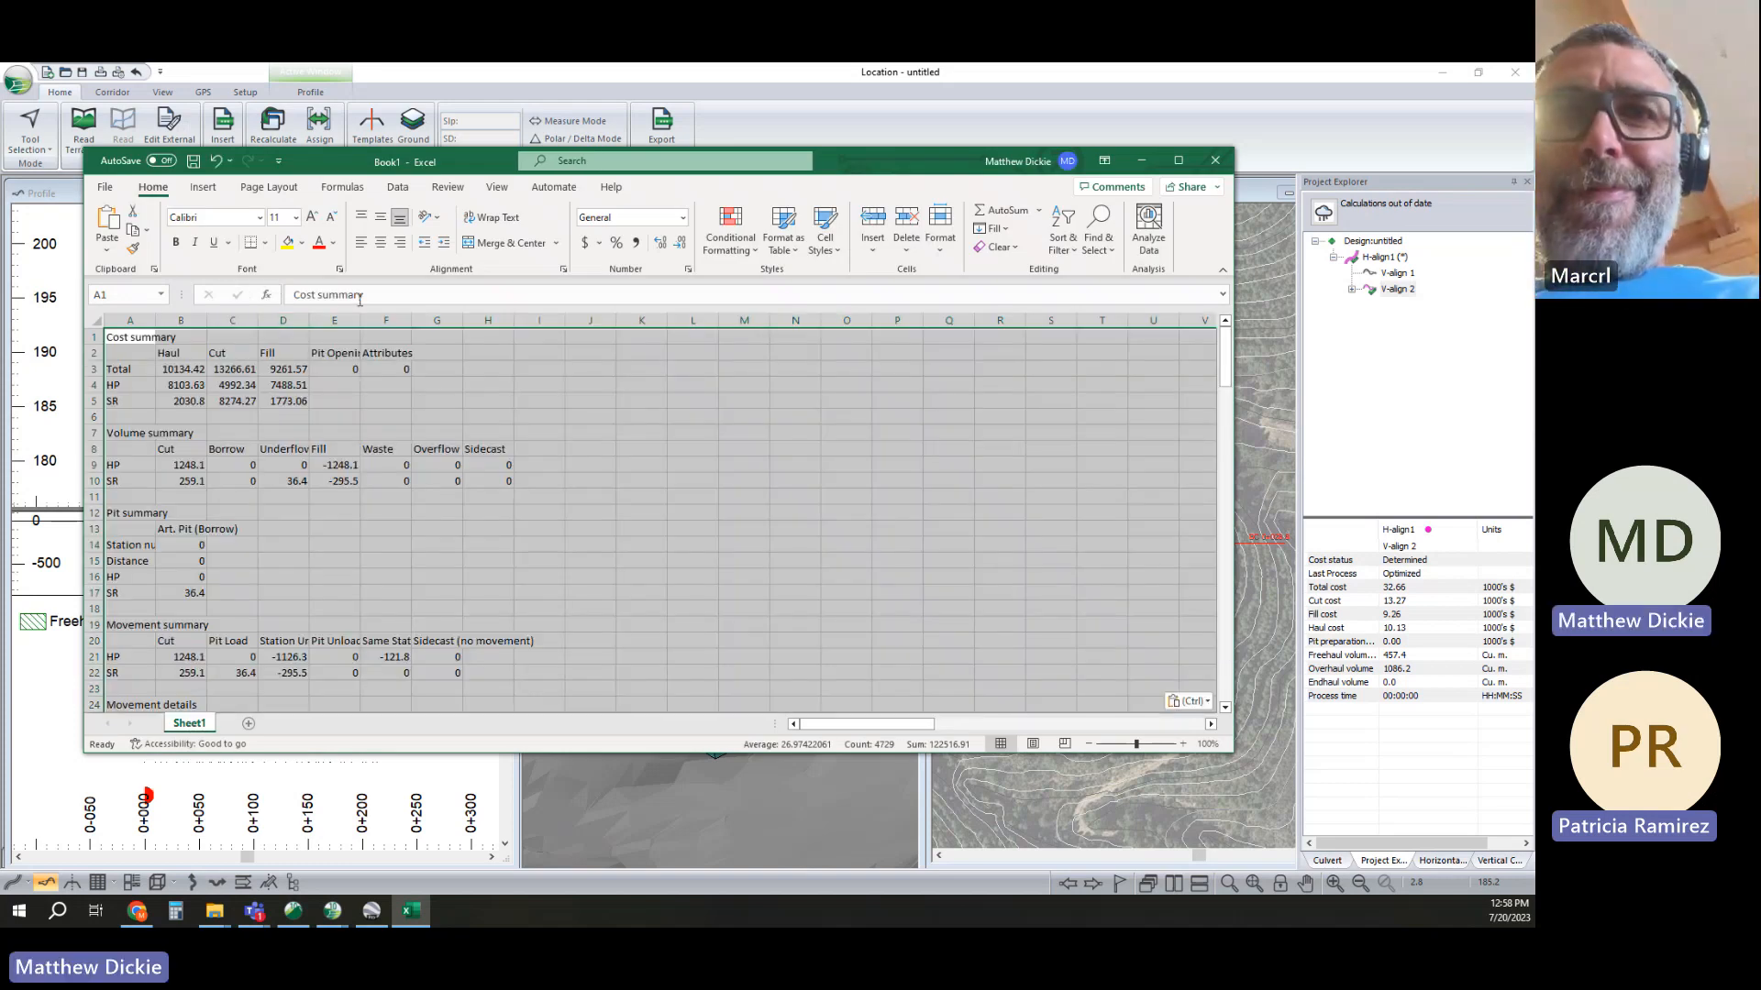
{"action": "left_click_drag", "start_coordinate": [1227, 372], "coordinate": [1257, 697]}
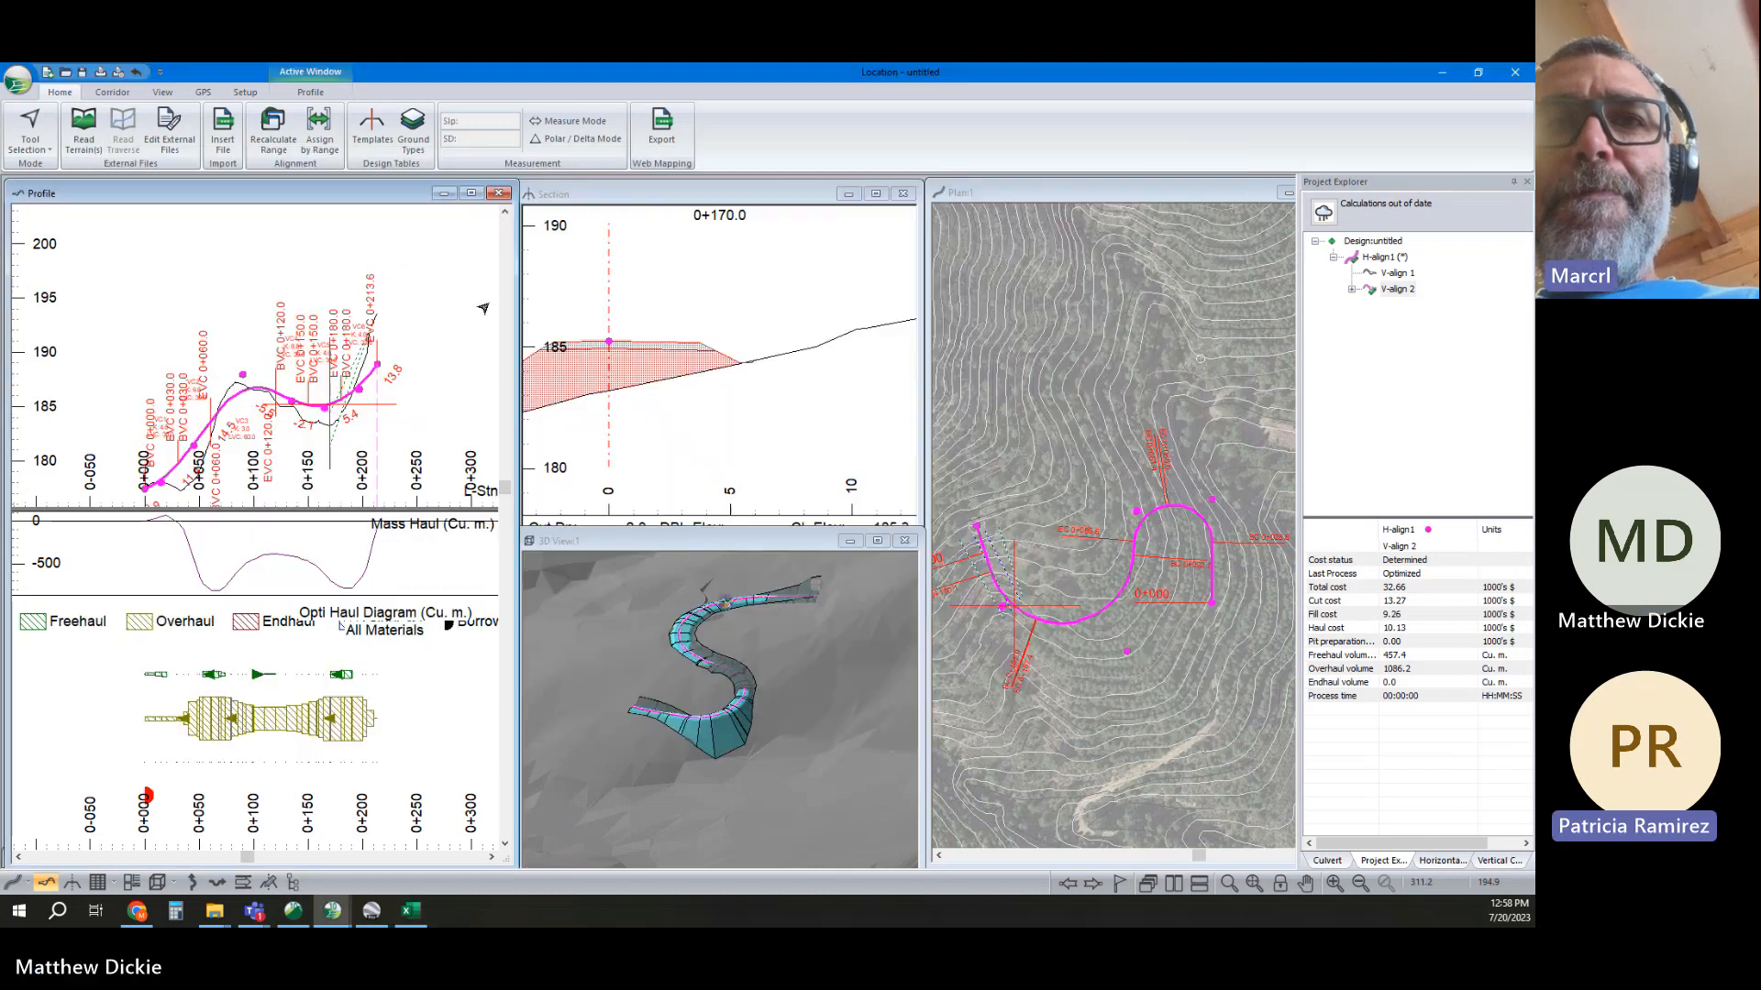
{"action": "left_click", "coordinate": [1140, 161]}
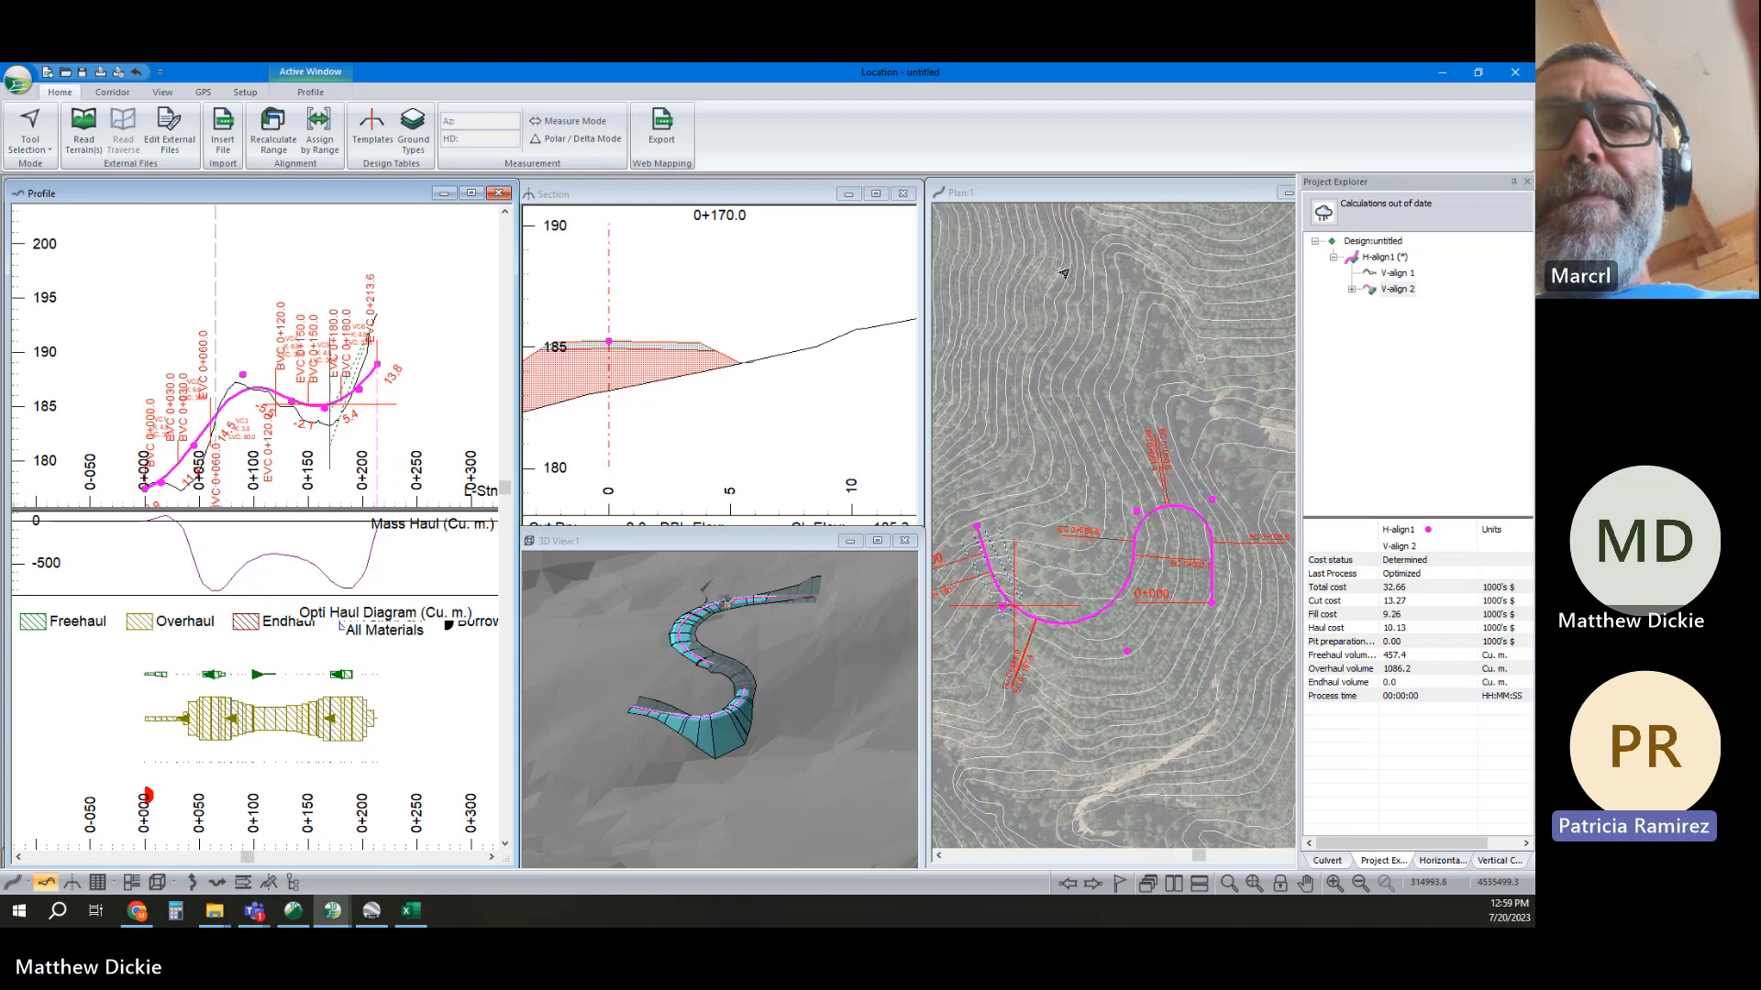
Review V-align 2's pit definitions in its vertical options and the access station choices for a new pit without adding one
{"action": "right_click", "coordinate": [1401, 290]}
{"action": "left_click", "coordinate": [1433, 323]}
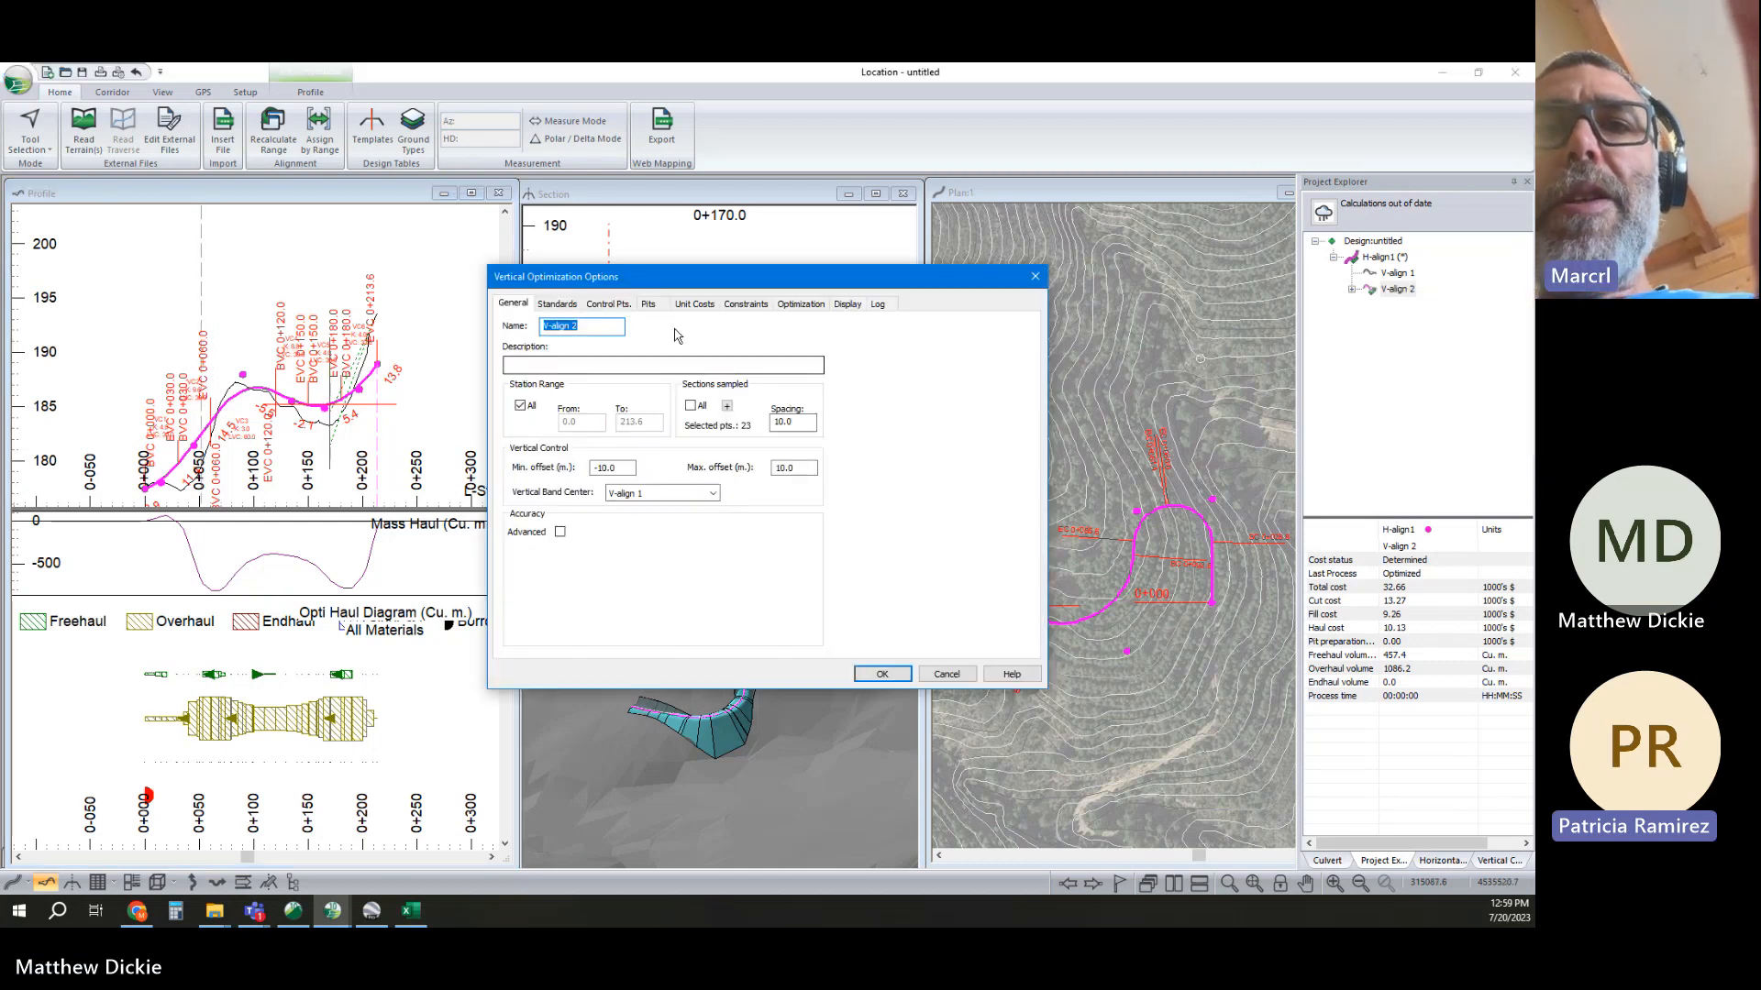
{"action": "left_click", "coordinate": [647, 304]}
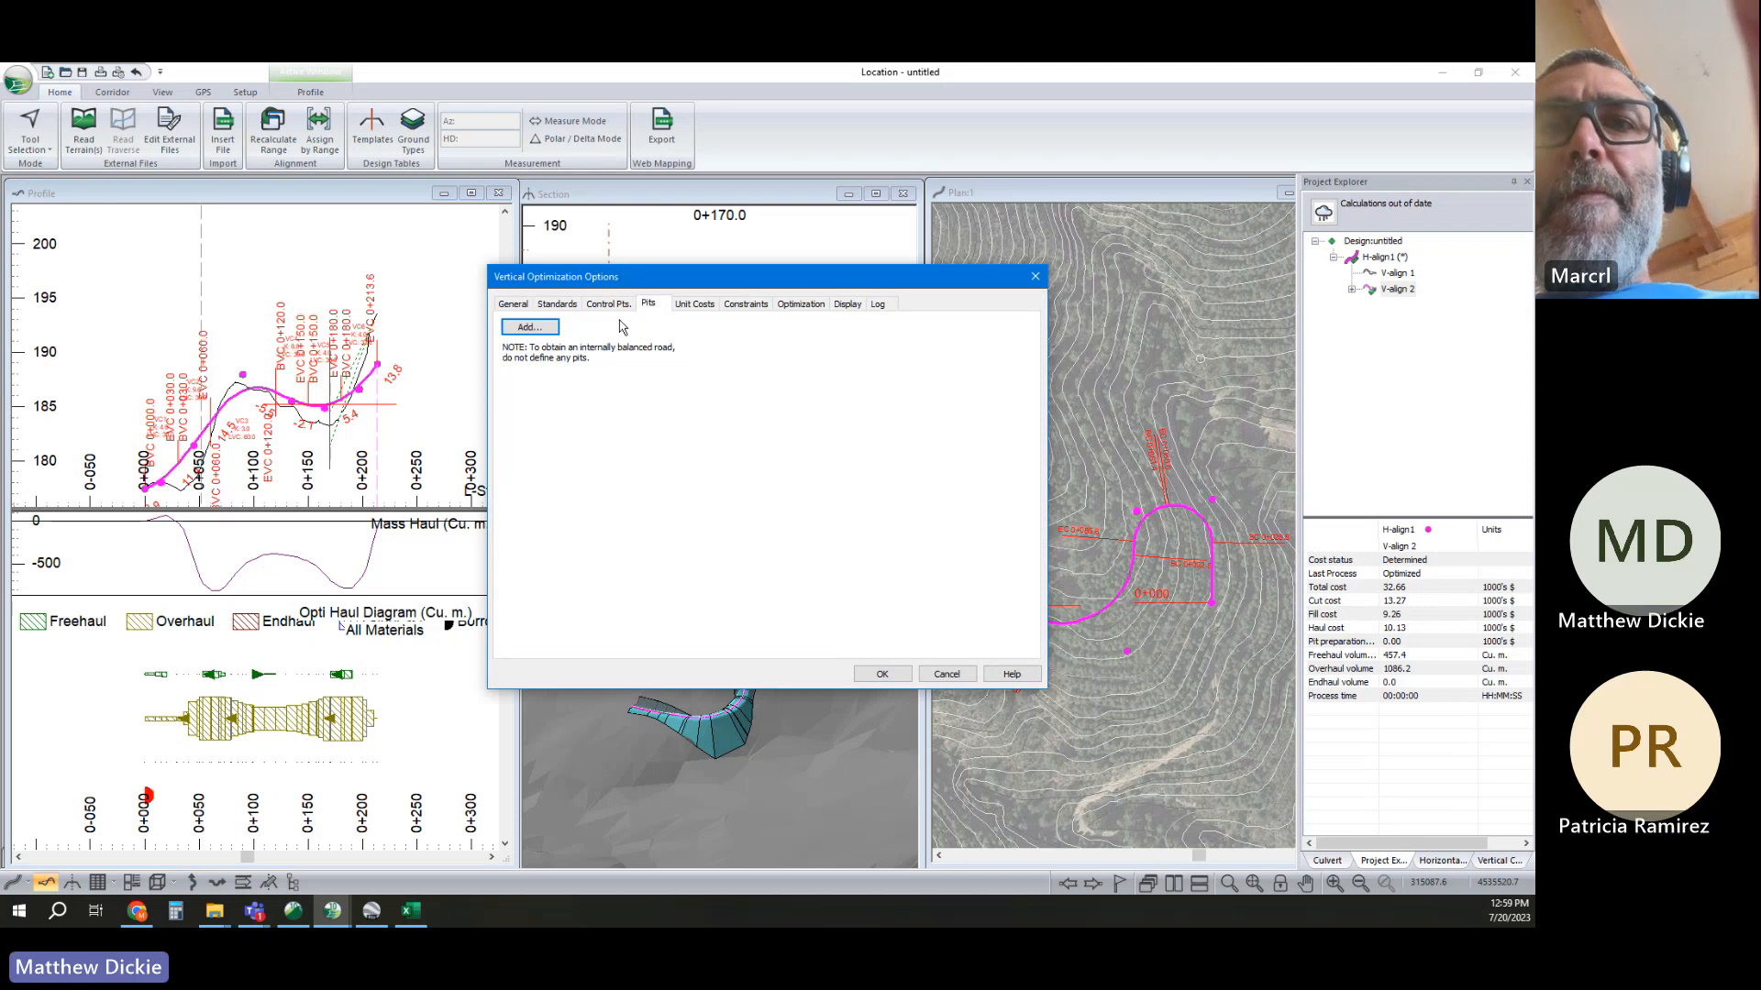
{"action": "left_click", "coordinate": [546, 327]}
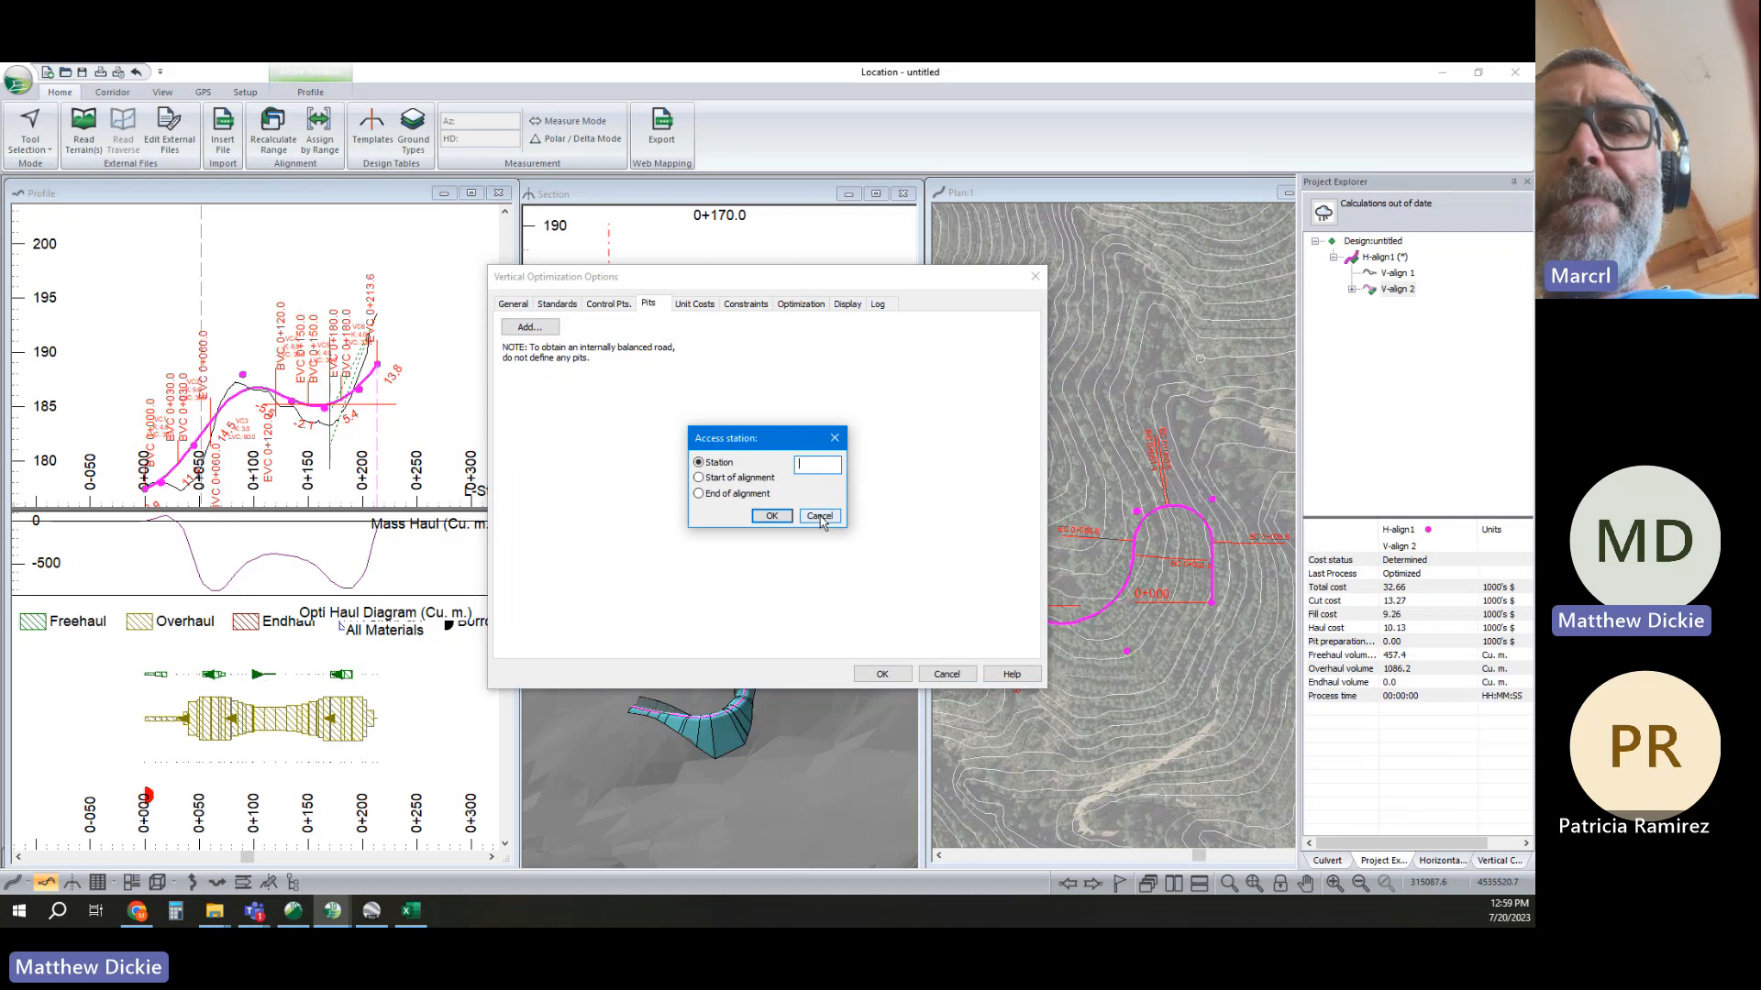
{"action": "left_click", "coordinate": [819, 516]}
Constrain V-align 2's material movement direction to Backward up to station 120, leaving the from station open
{"action": "left_click", "coordinate": [746, 304]}
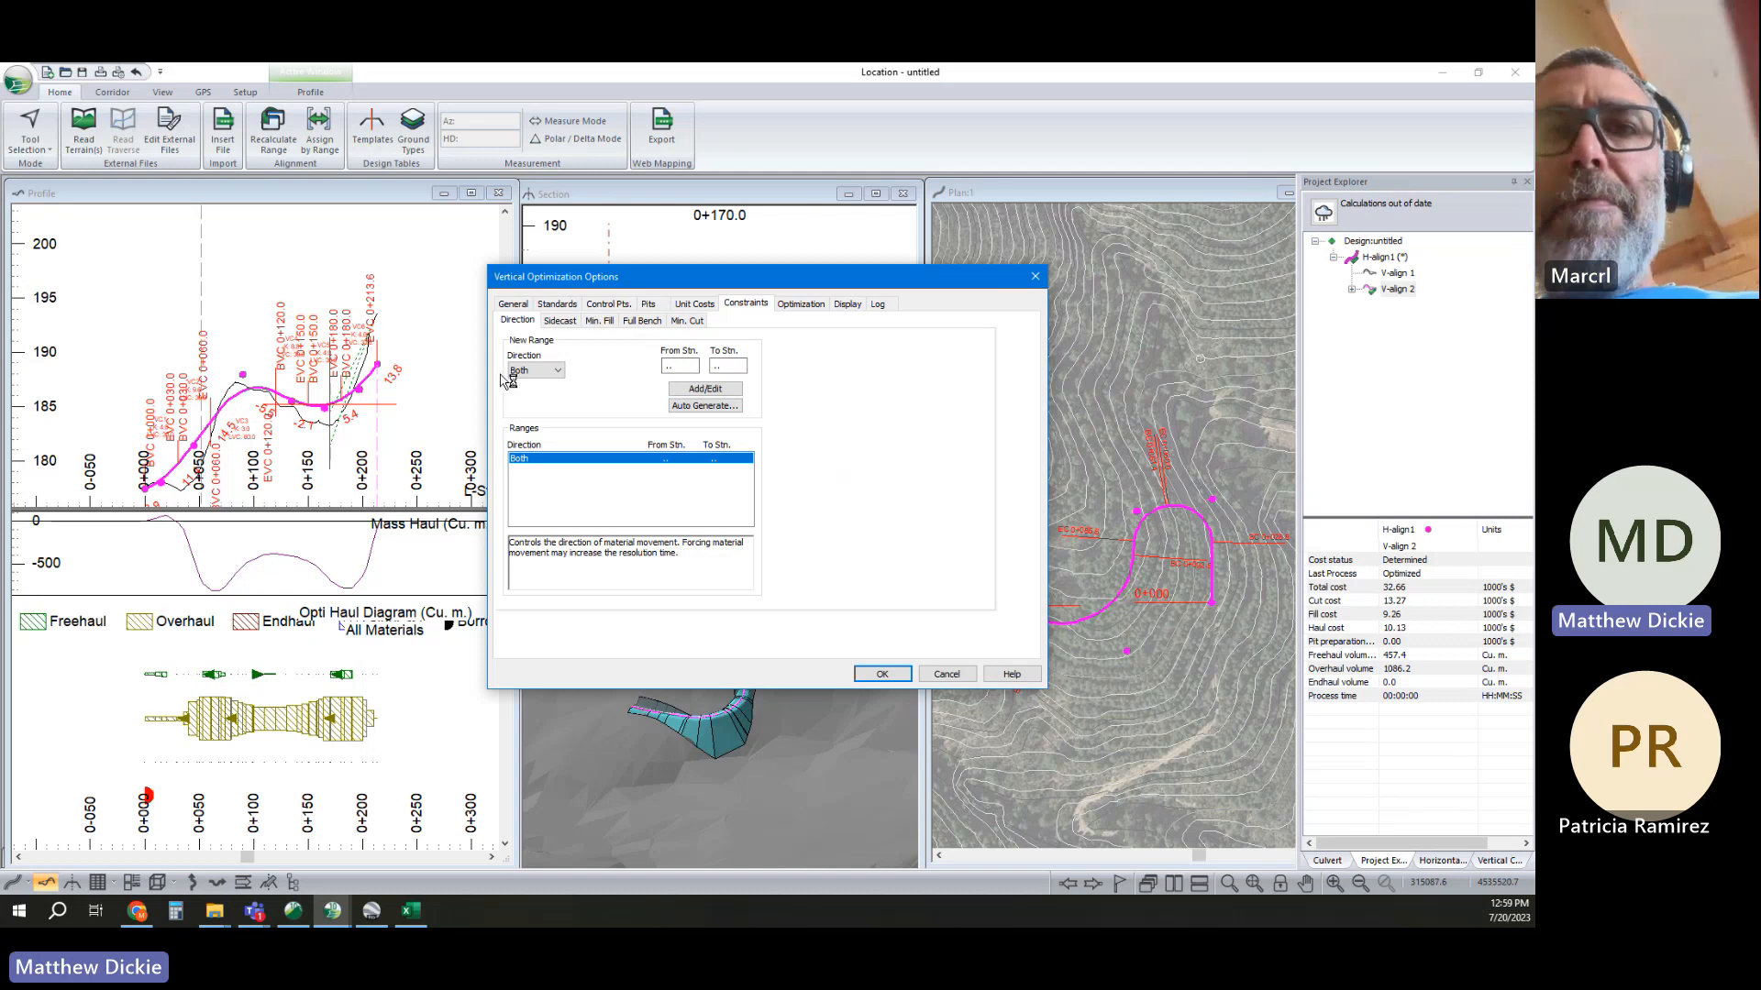
{"action": "left_click", "coordinate": [541, 370]}
{"action": "left_click", "coordinate": [519, 384]}
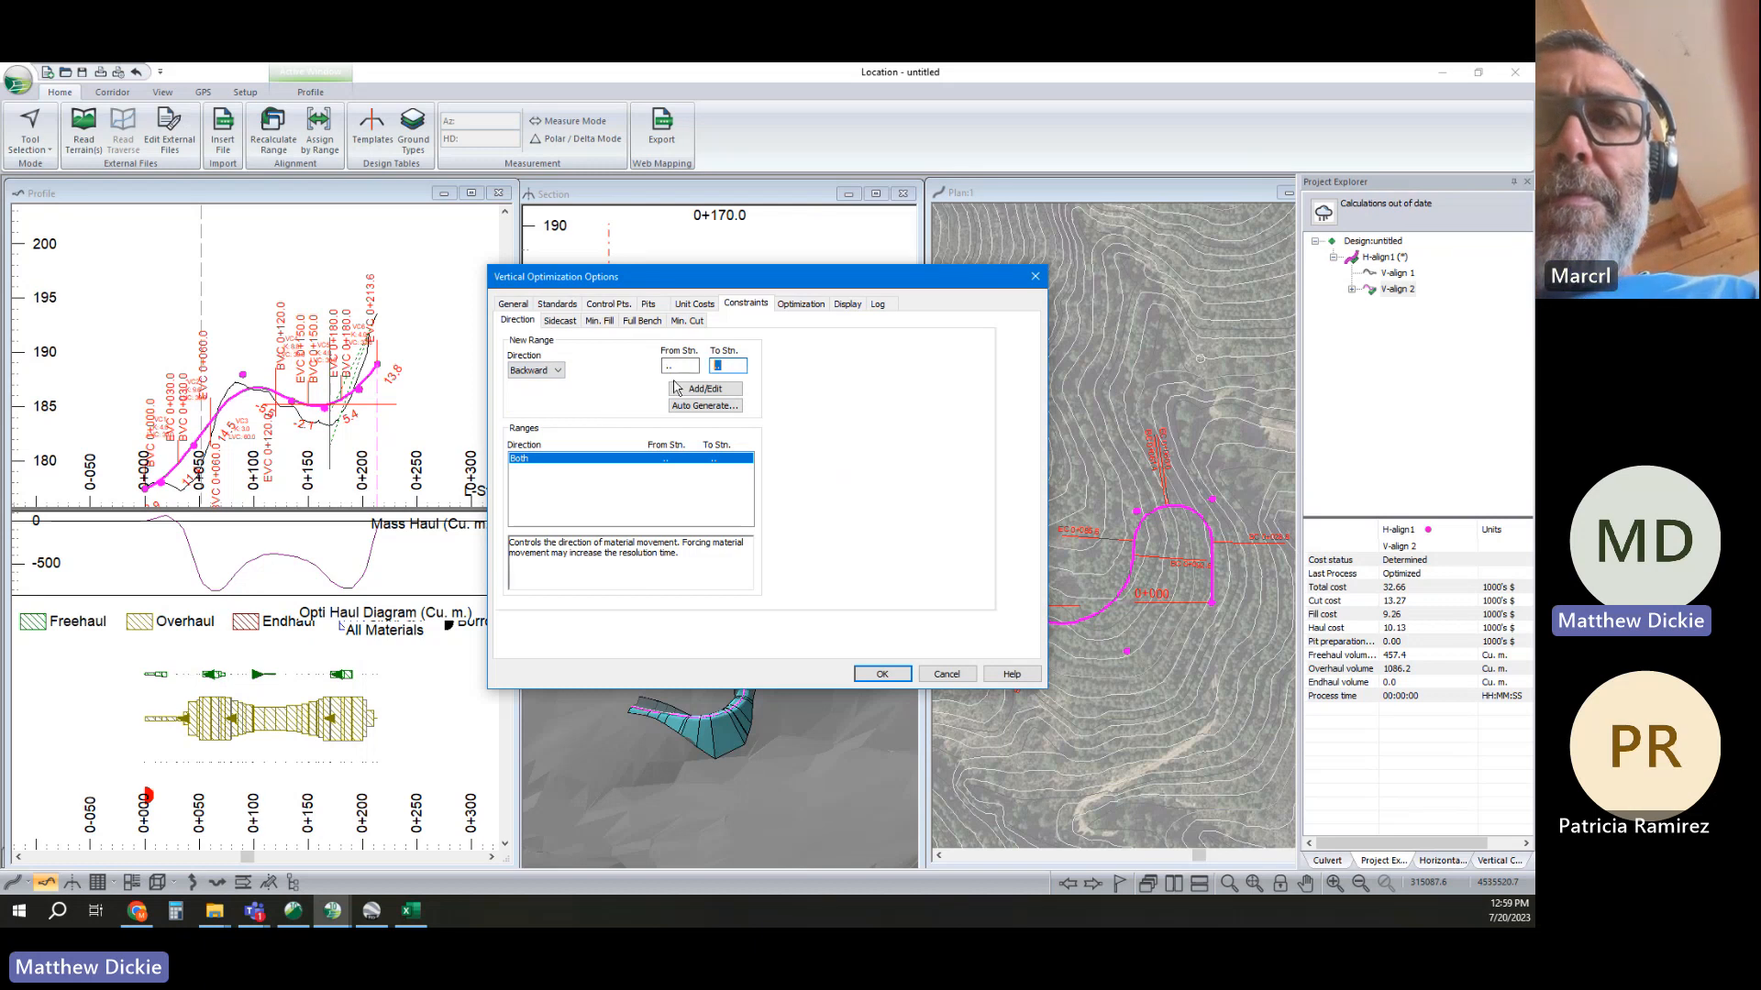
{"action": "type", "text": "120"}
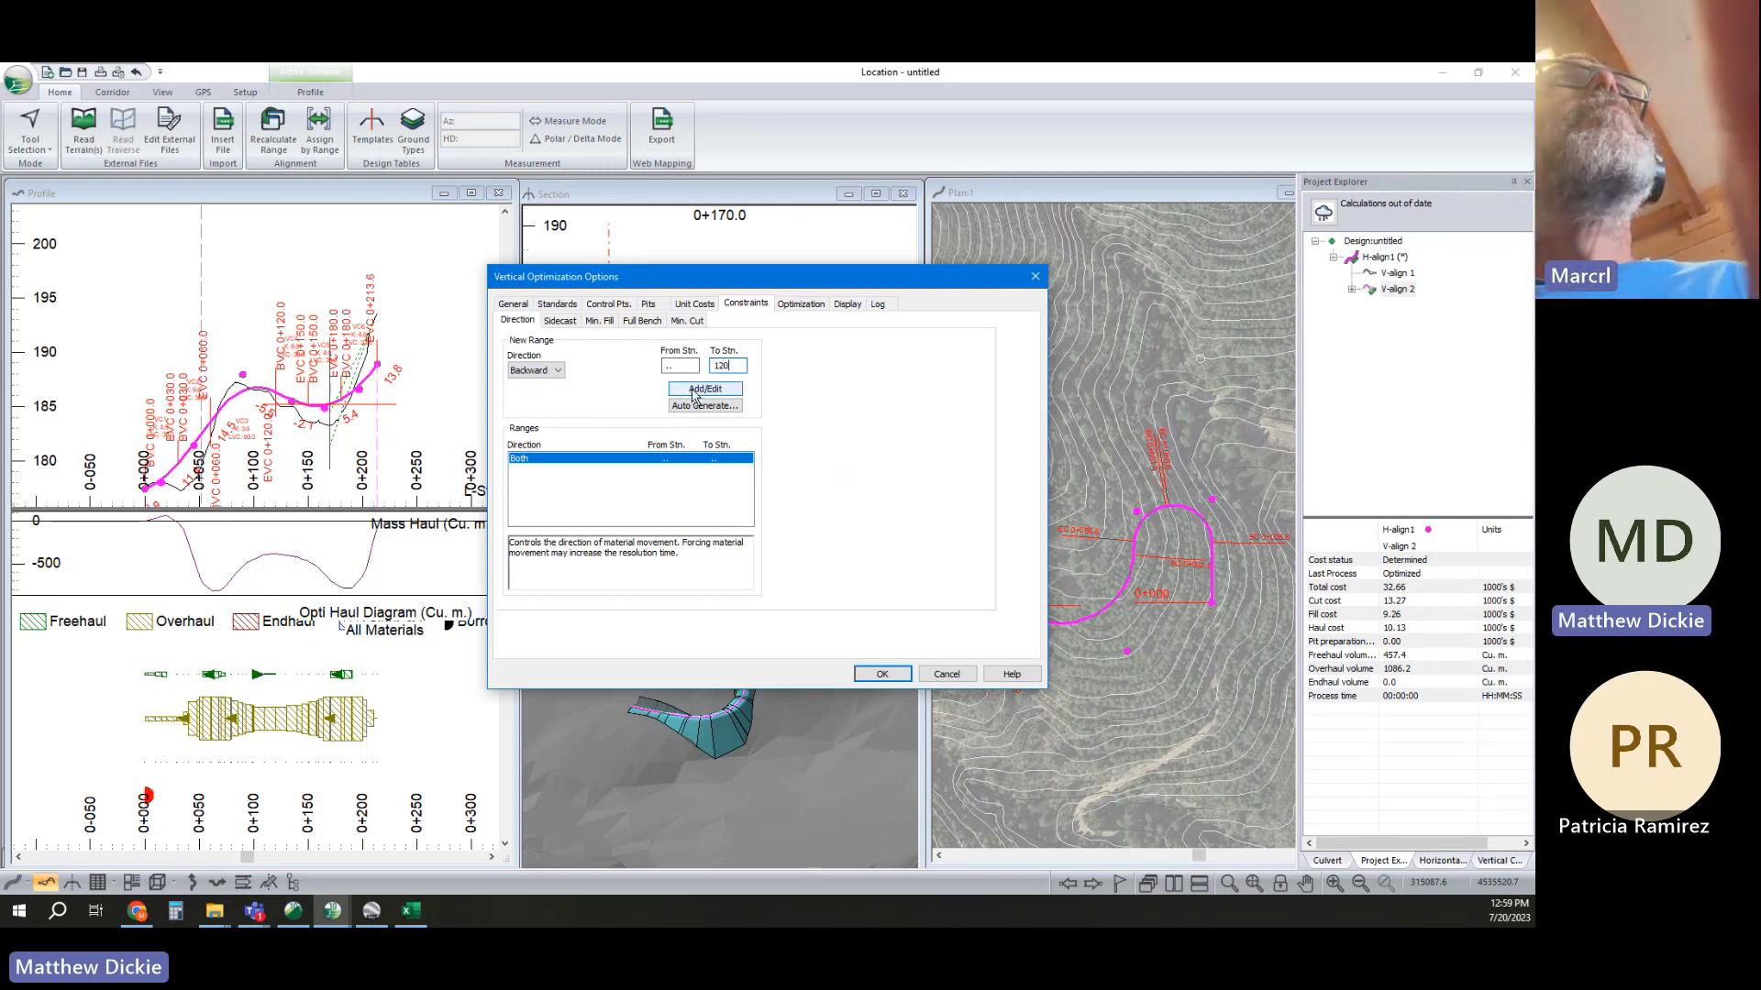
{"action": "left_click", "coordinate": [881, 674]}
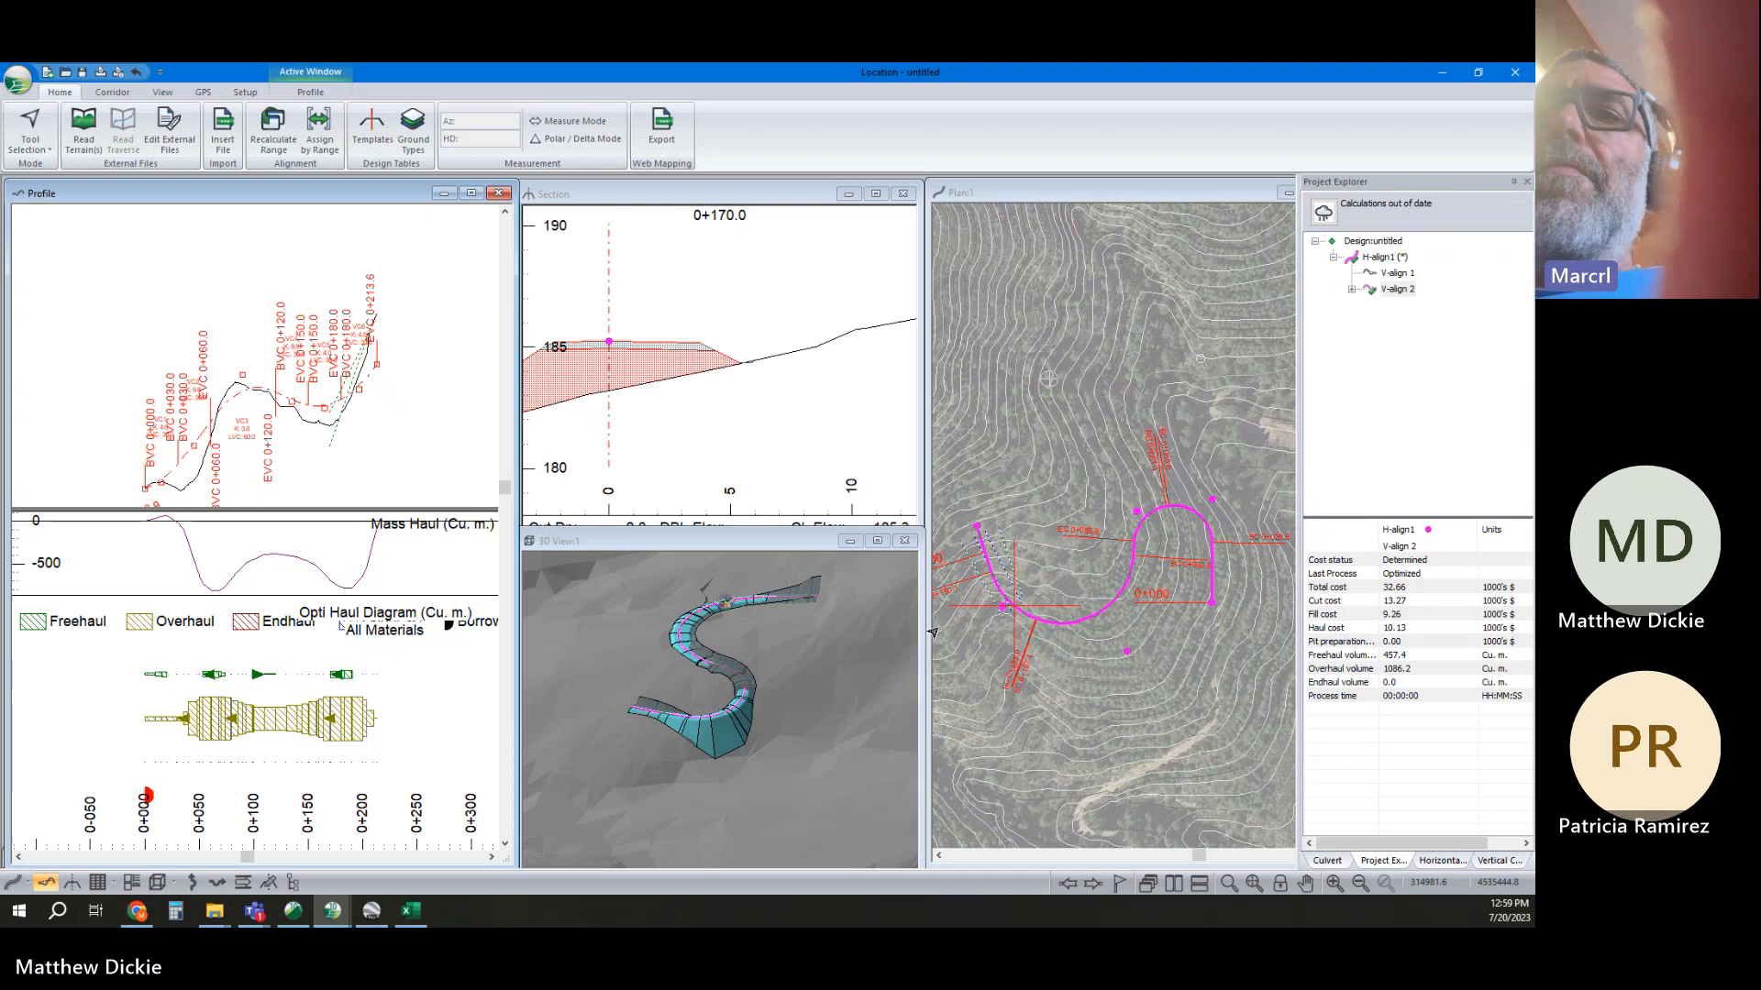
Run the vertical optimization of V-align 2 with the backward movement constraint and dismiss the log
{"action": "right_click", "coordinate": [1394, 290]}
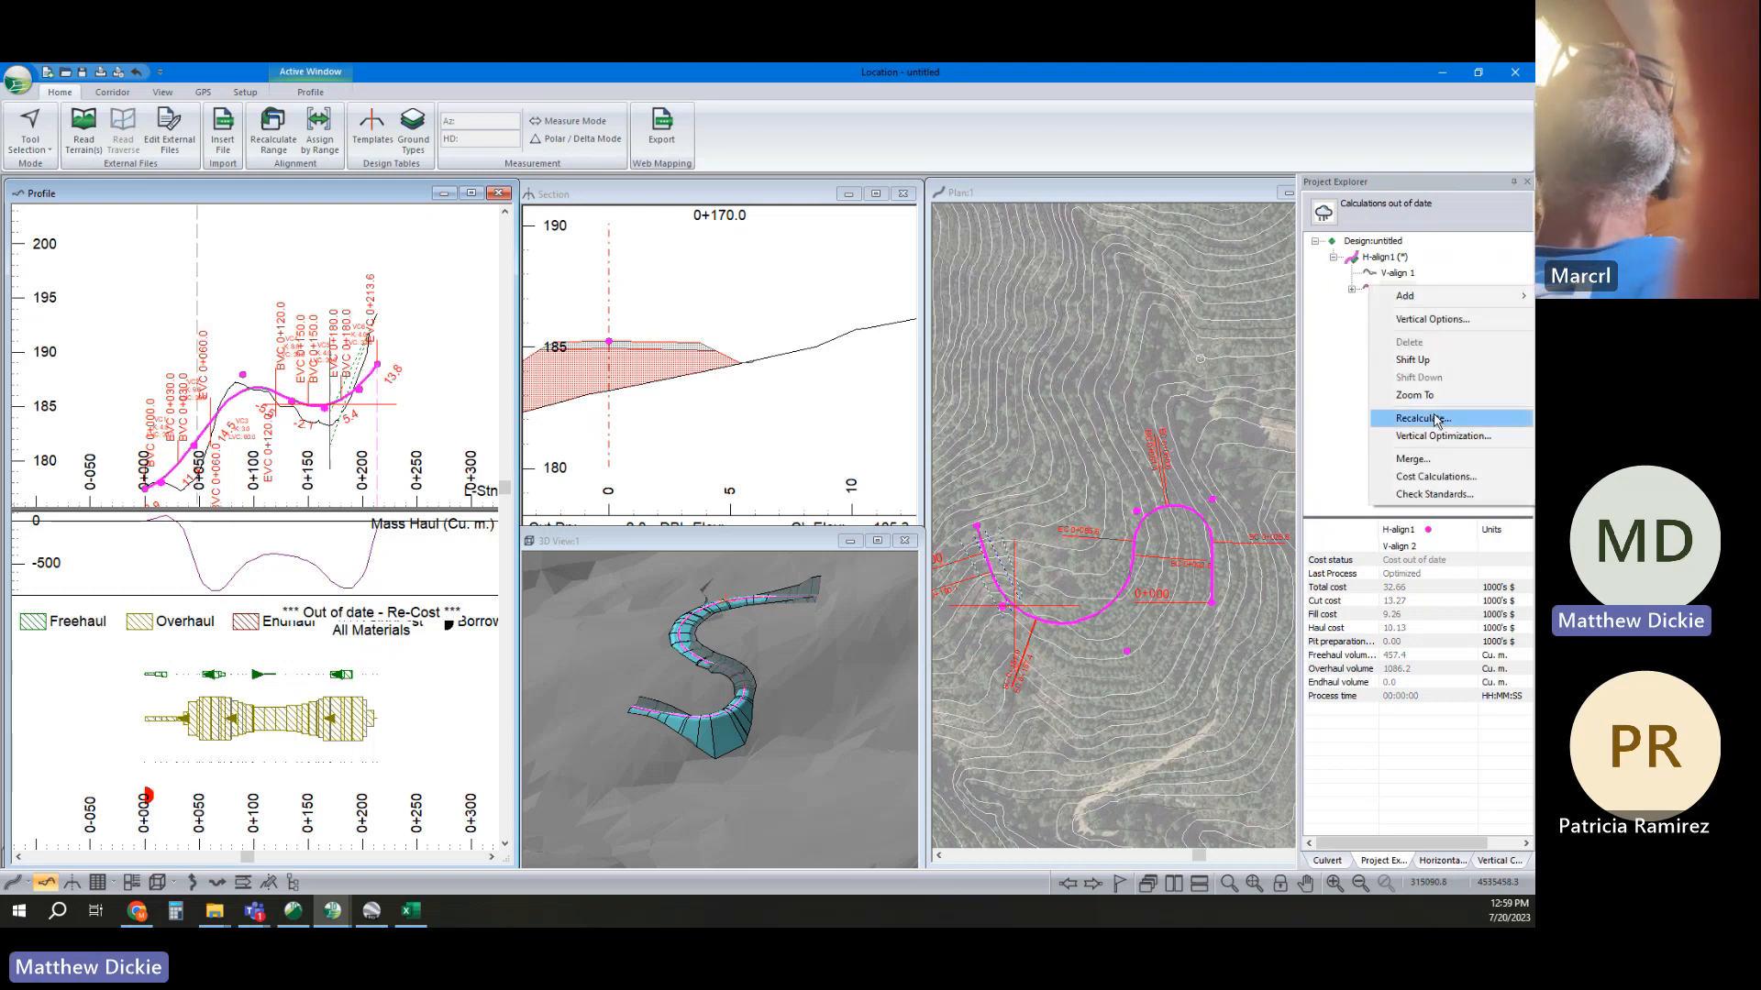
{"action": "left_click", "coordinate": [1426, 431]}
{"action": "left_click", "coordinate": [721, 572]}
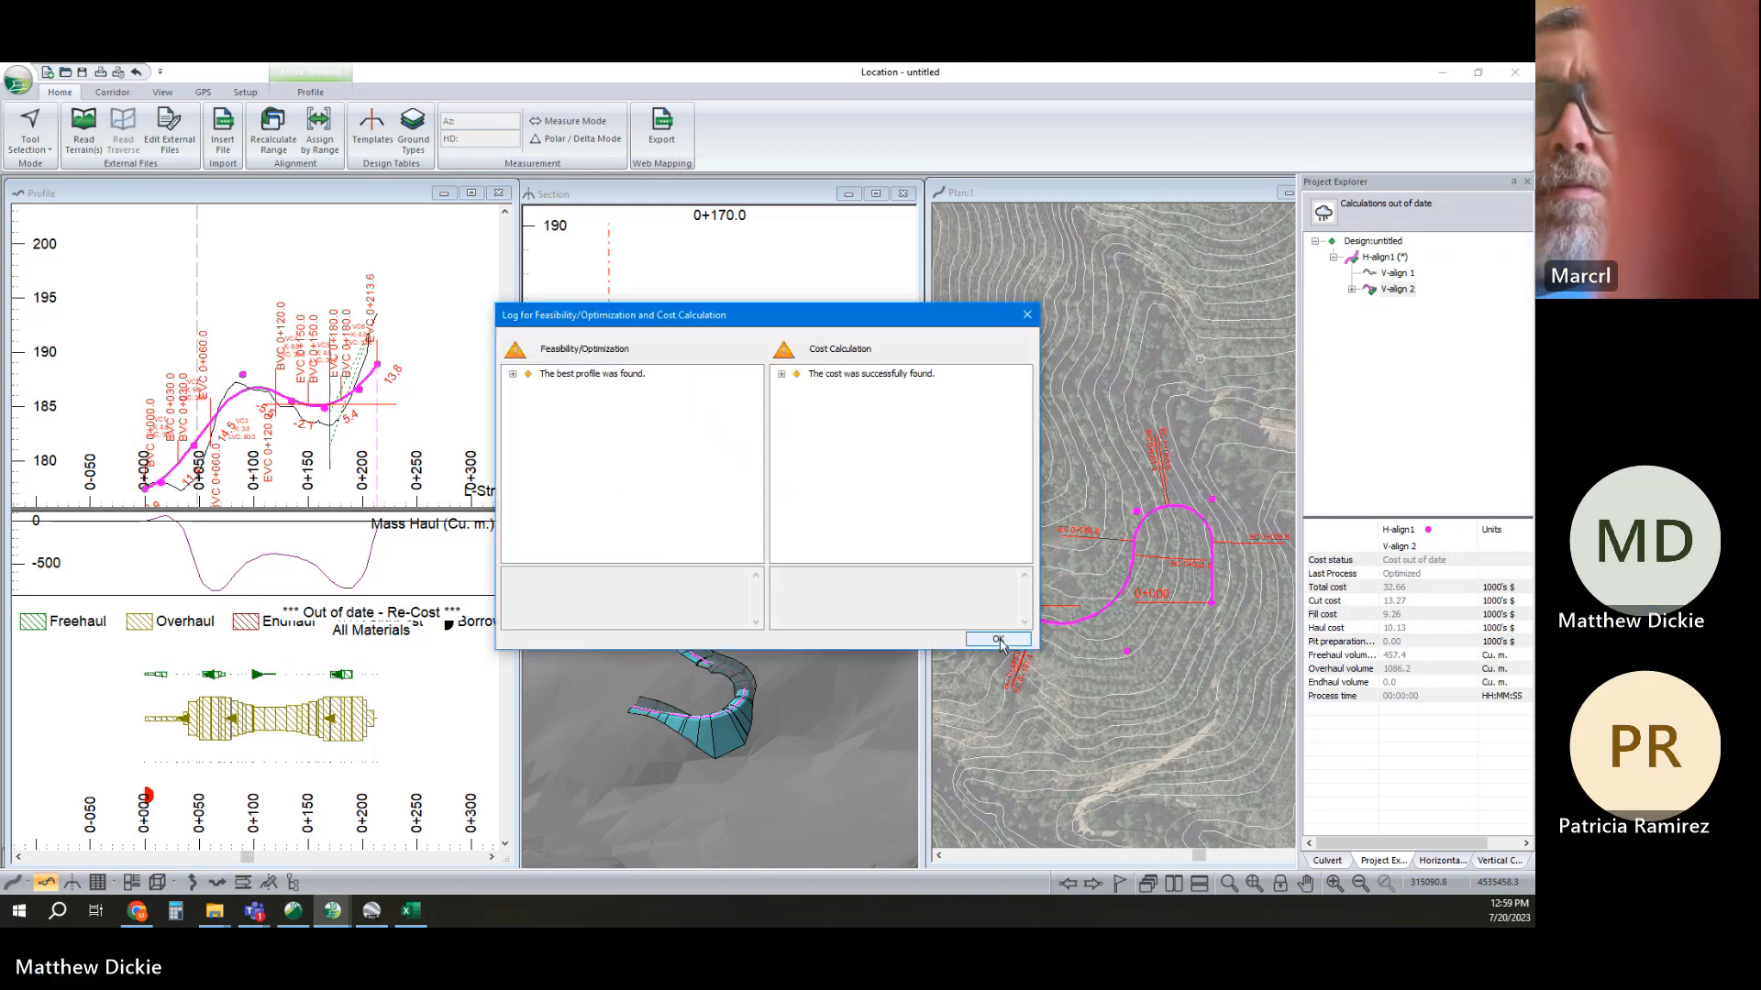
{"action": "left_click", "coordinate": [1004, 646]}
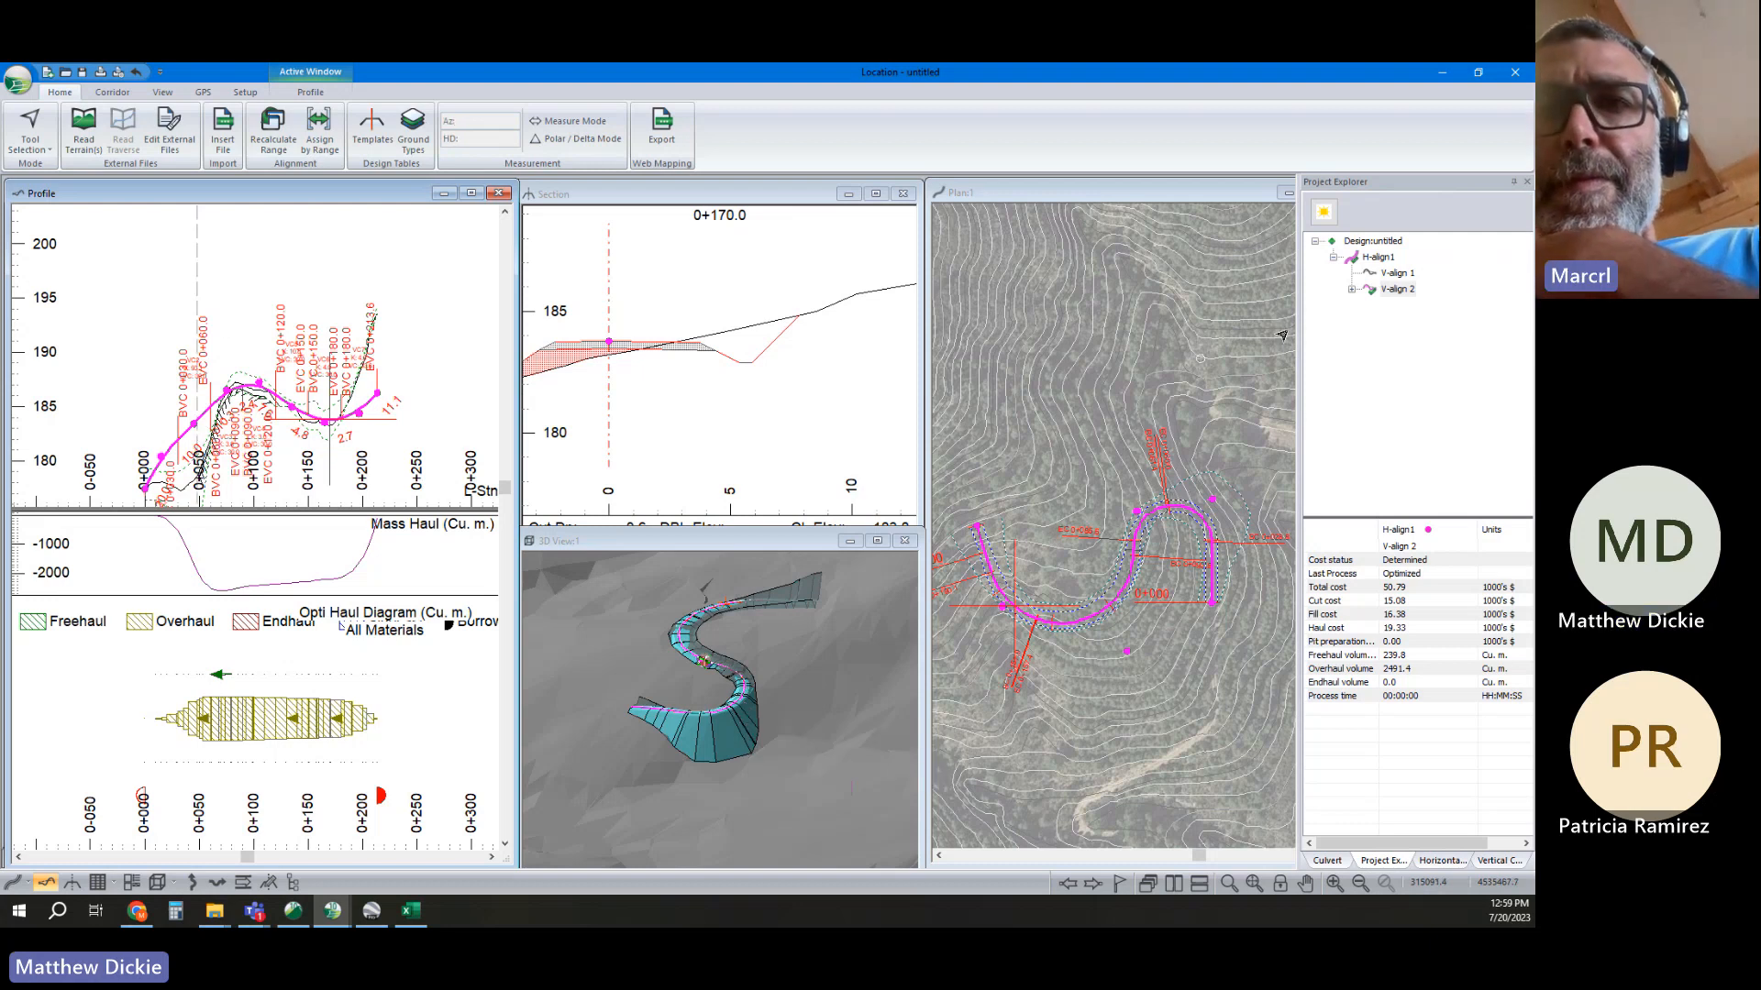
Restore V-align 2's material movement direction to Both over the whole alignment, with the from and to stations left open
{"action": "right_click", "coordinate": [1403, 290]}
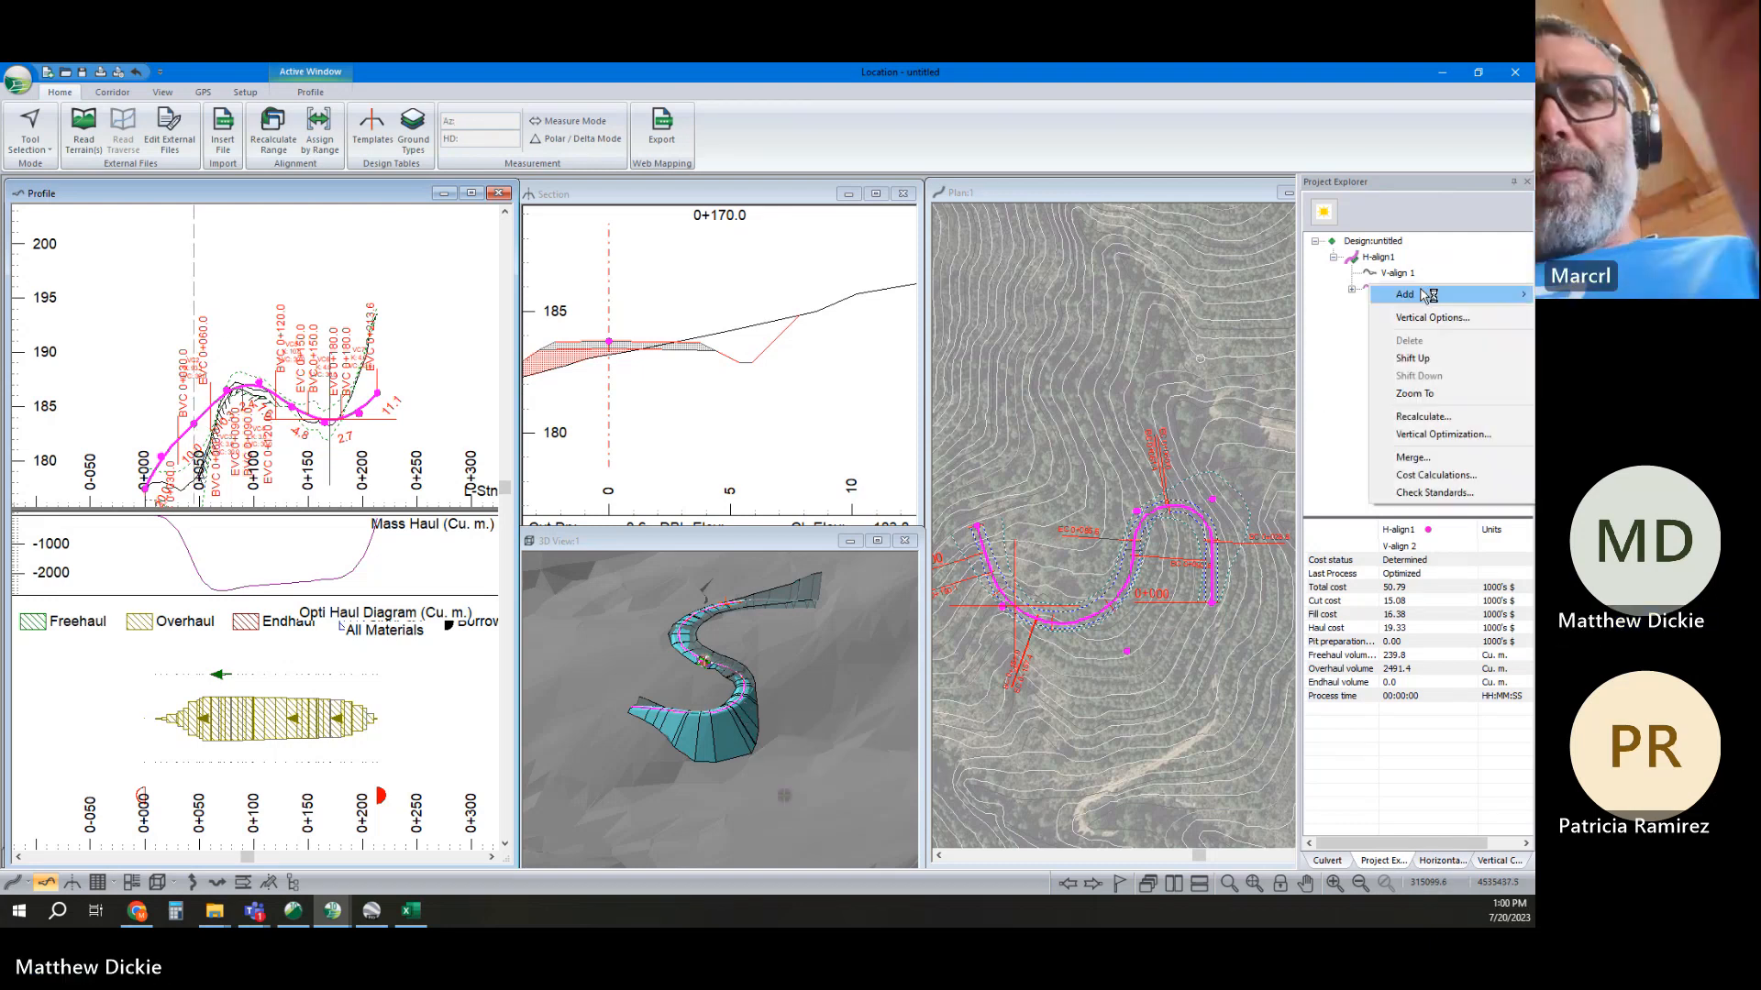
{"action": "left_click", "coordinate": [1407, 319]}
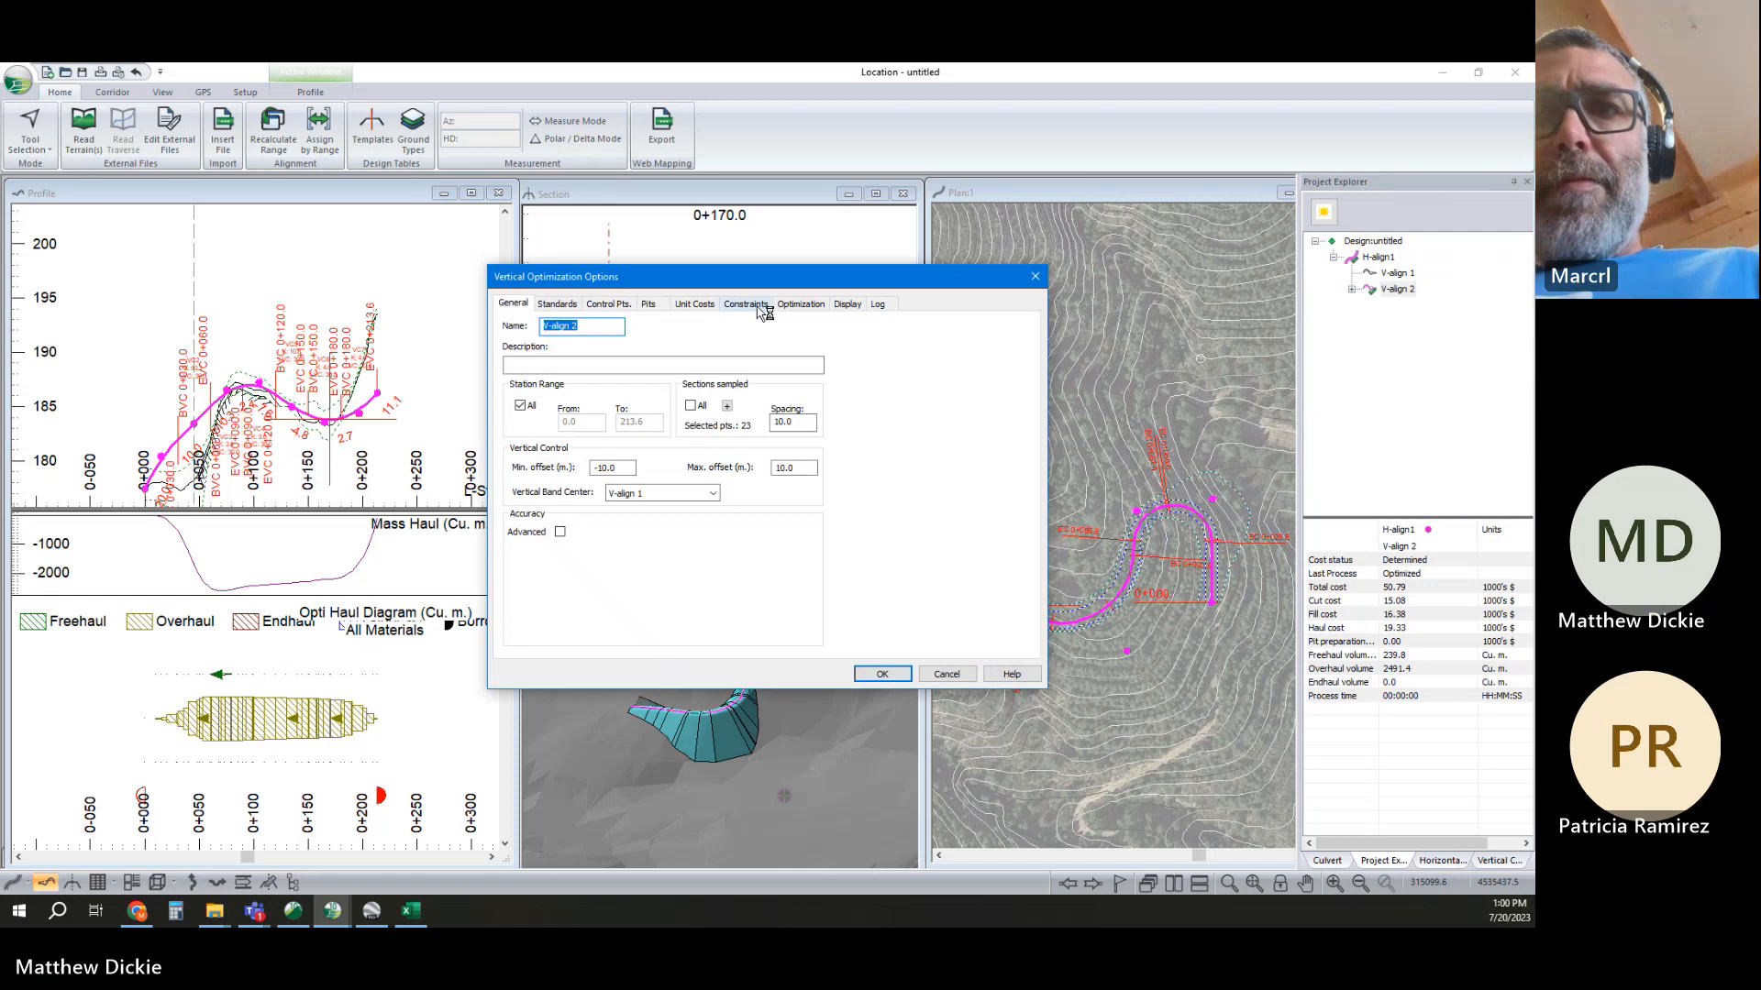
{"action": "left_click", "coordinate": [743, 305]}
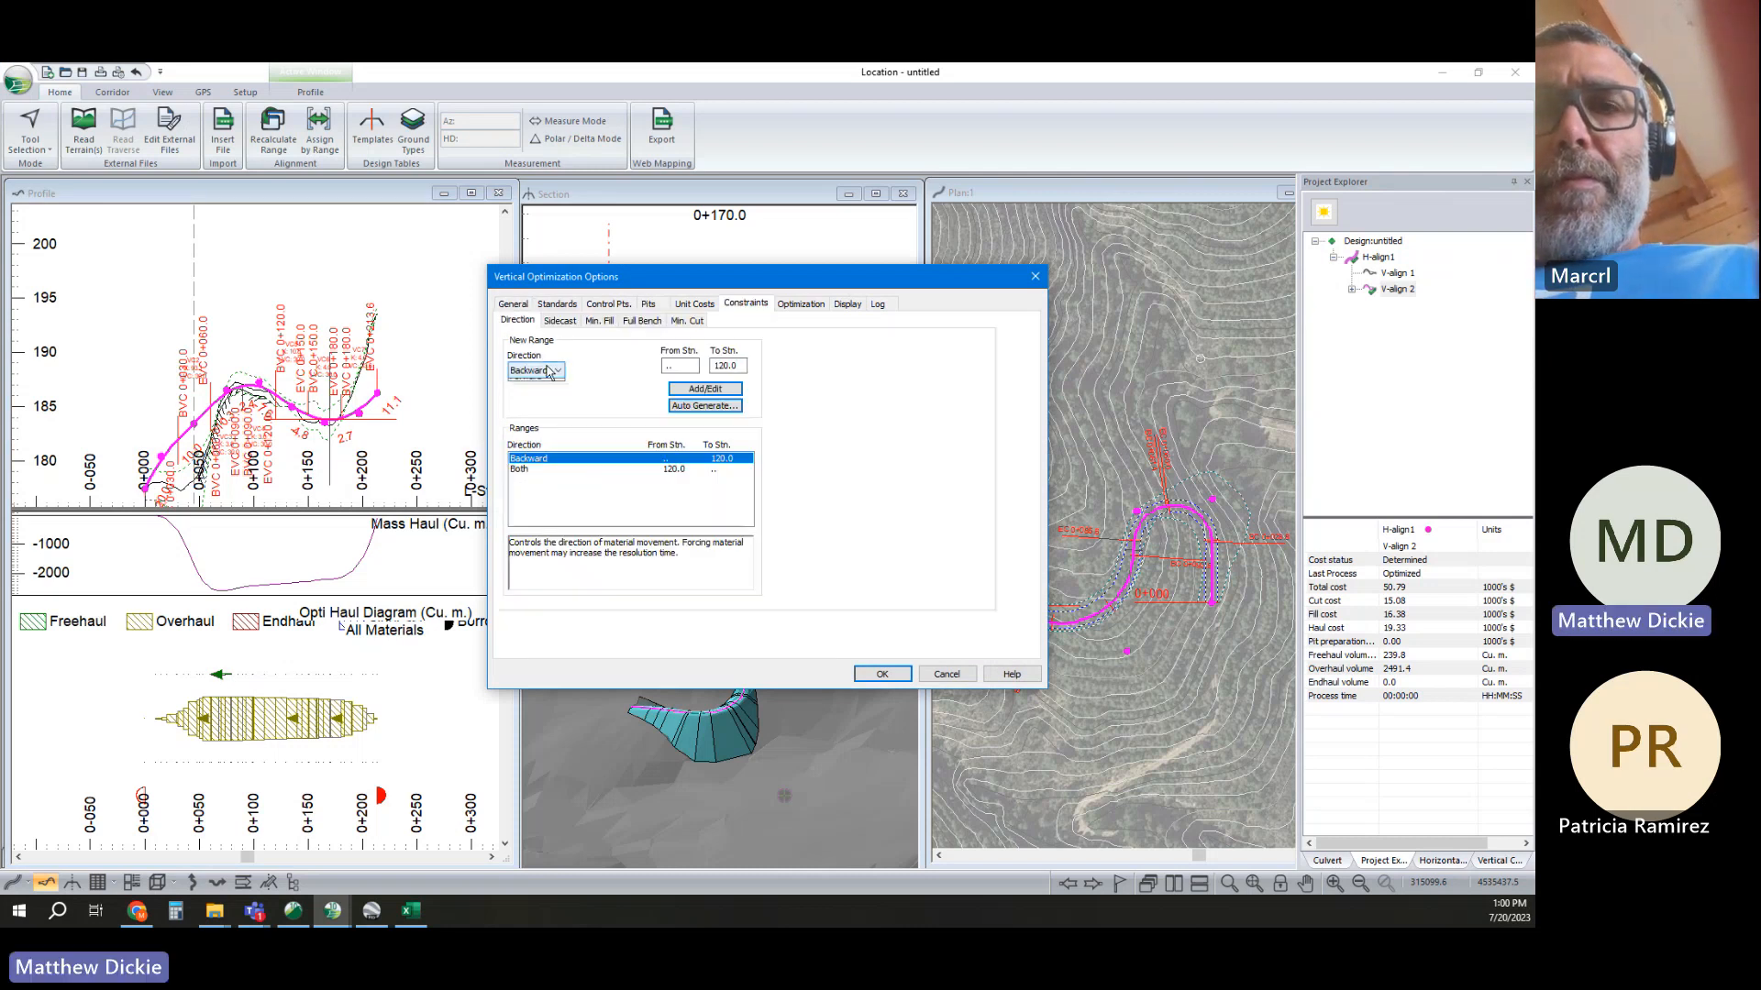
{"action": "left_click", "coordinate": [551, 370]}
{"action": "left_click", "coordinate": [606, 366]}
{"action": "left_click", "coordinate": [553, 469]}
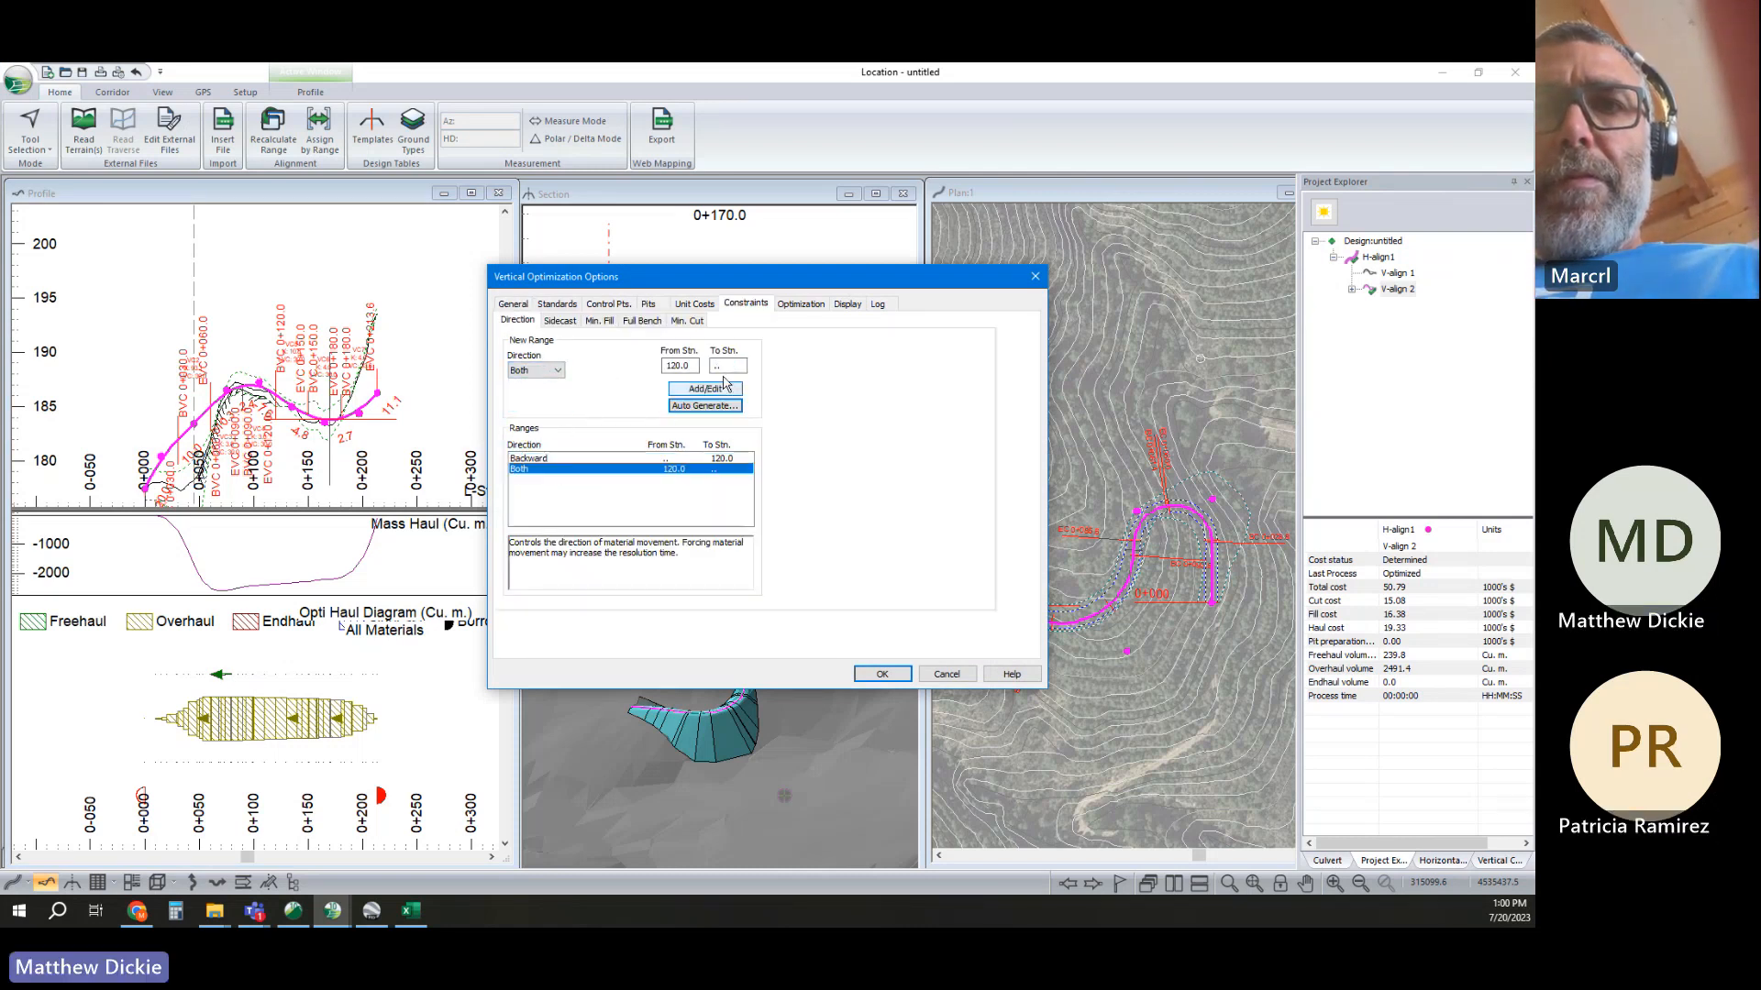
{"action": "key", "text": "Delete"}
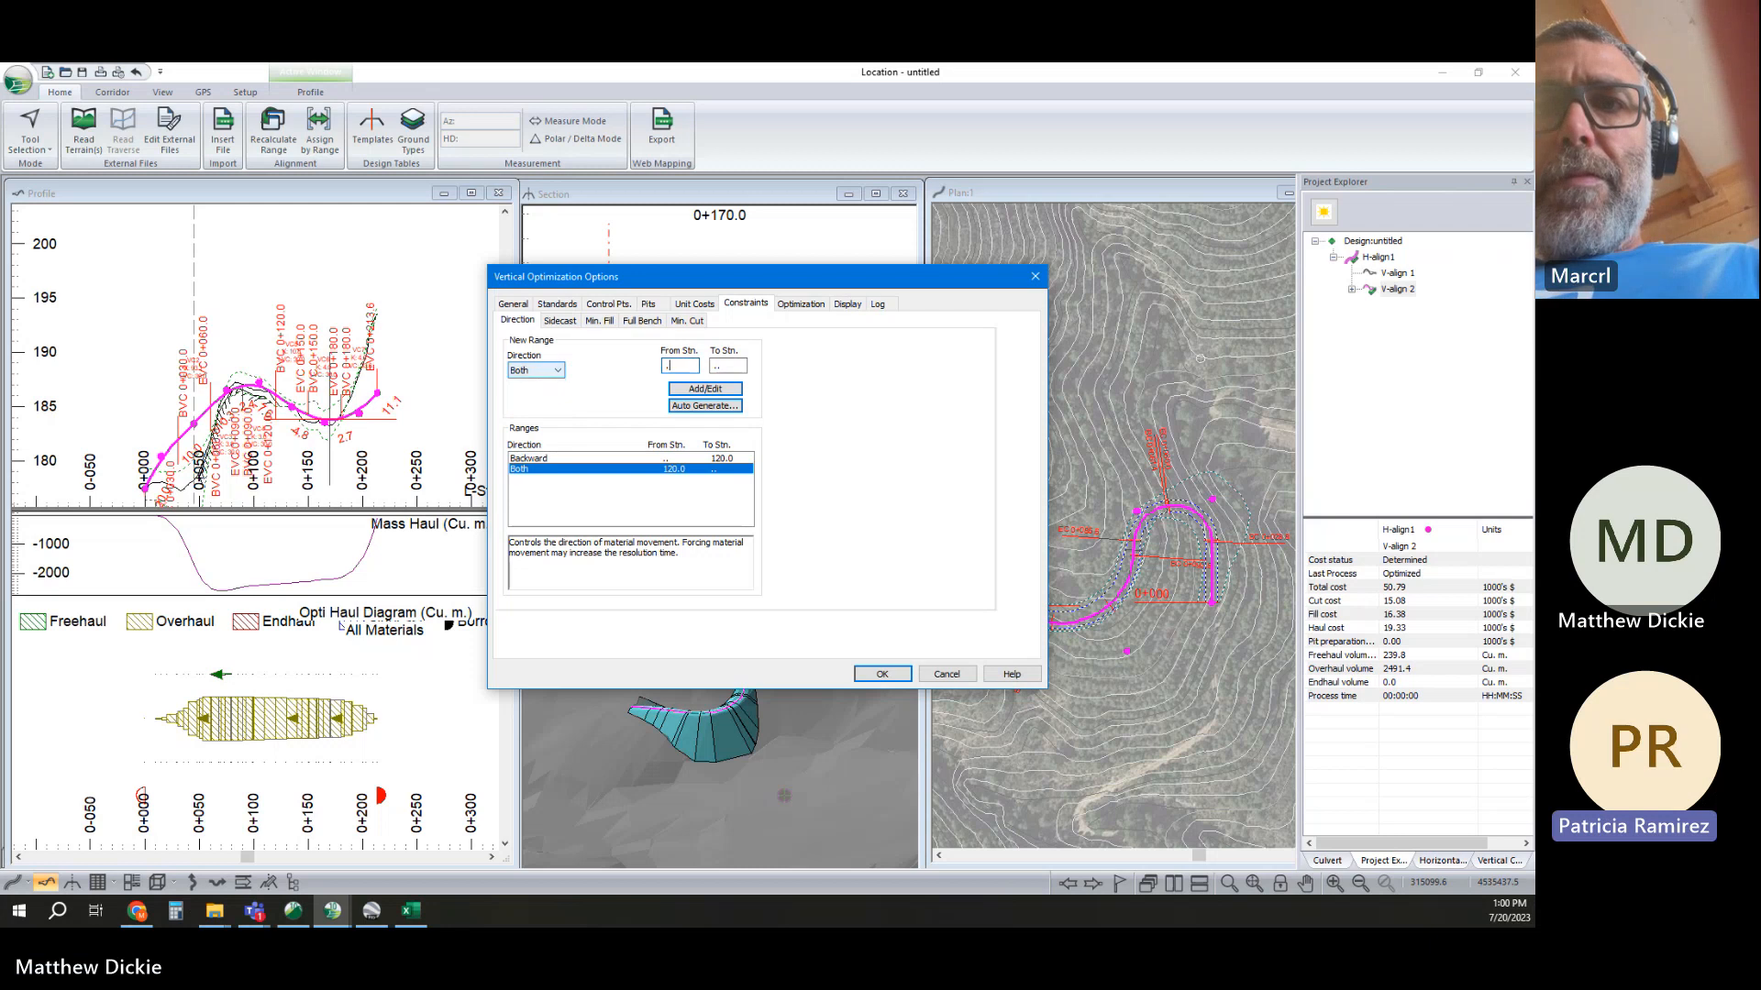
{"action": "left_click", "coordinate": [705, 389]}
{"action": "left_click", "coordinate": [879, 674]}
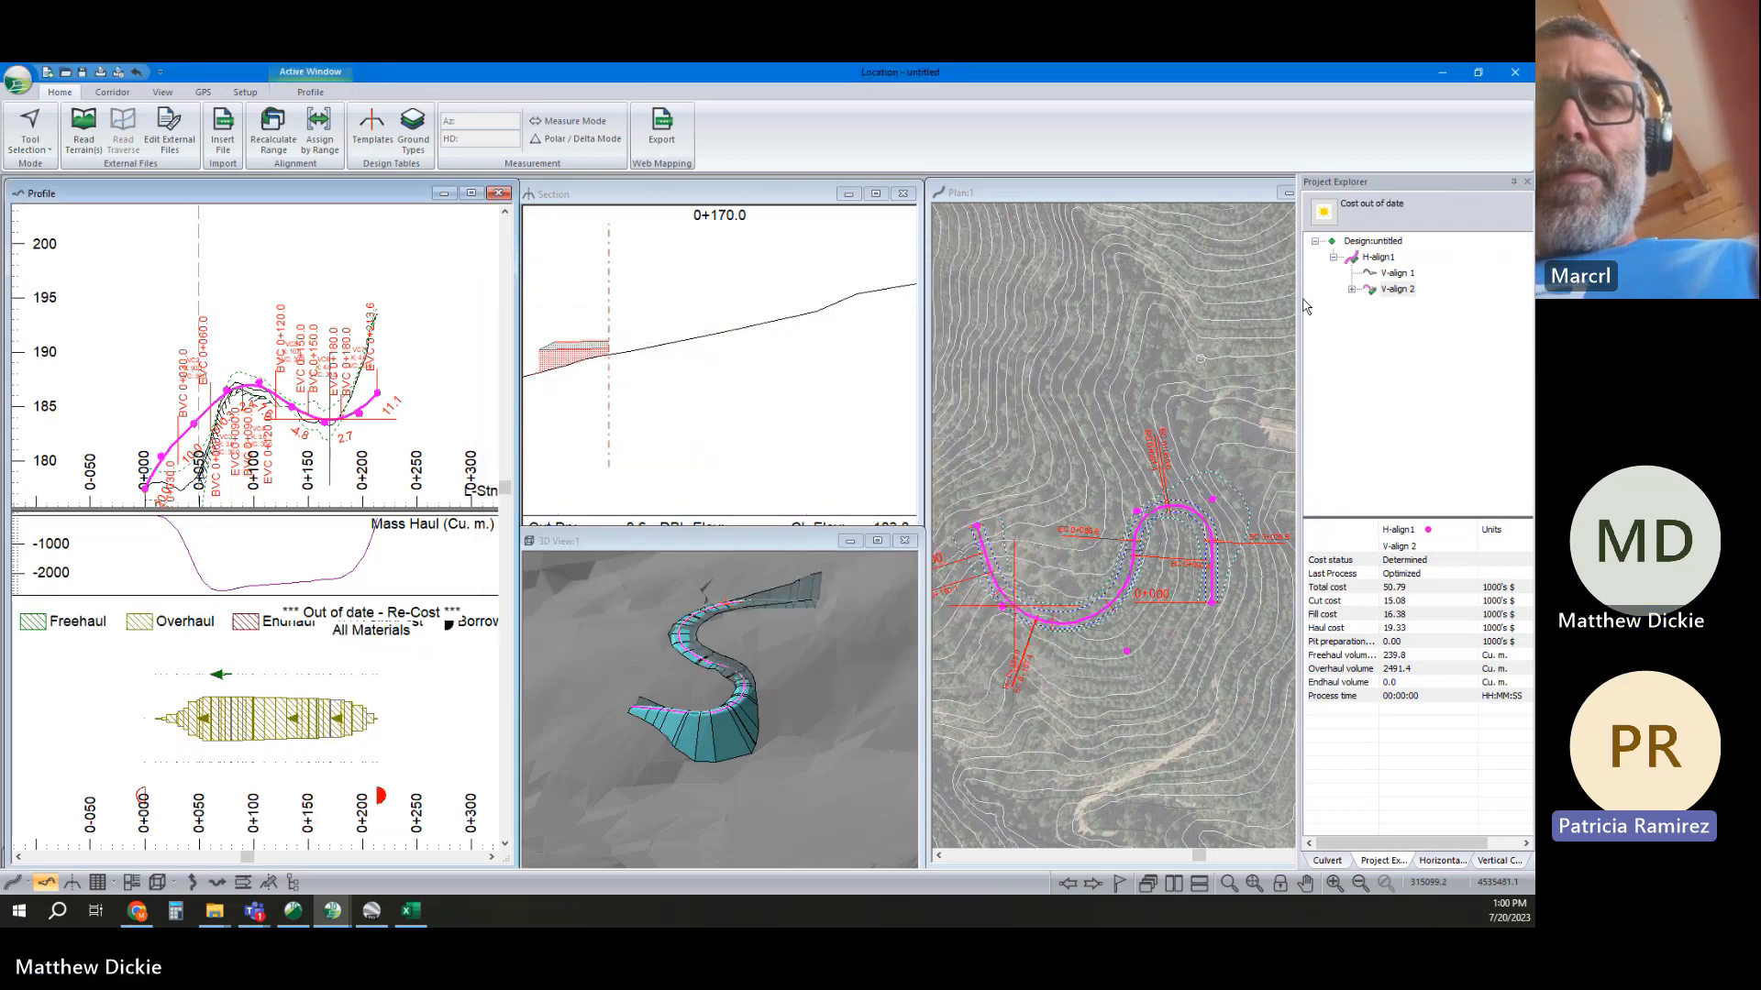
Rerun the vertical optimization of V-align 2 with material movement allowed in both directions and dismiss the log
{"action": "right_click", "coordinate": [1412, 292]}
{"action": "left_click", "coordinate": [1423, 423]}
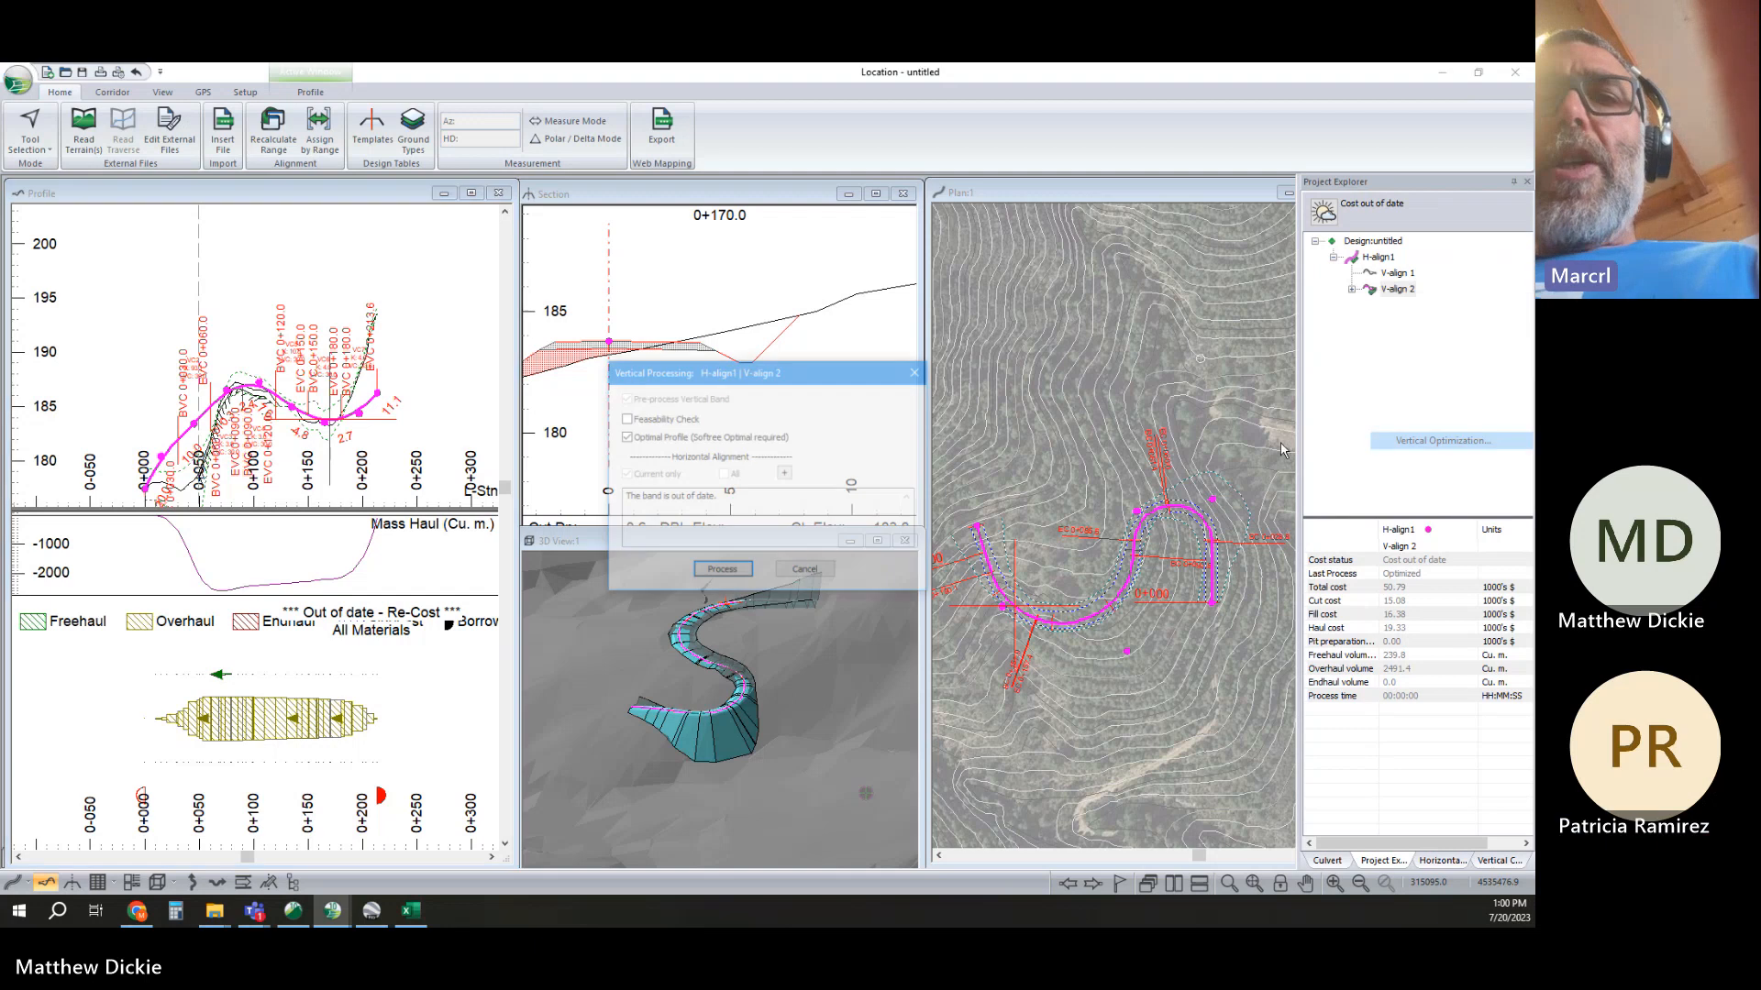
{"action": "left_click", "coordinate": [723, 573]}
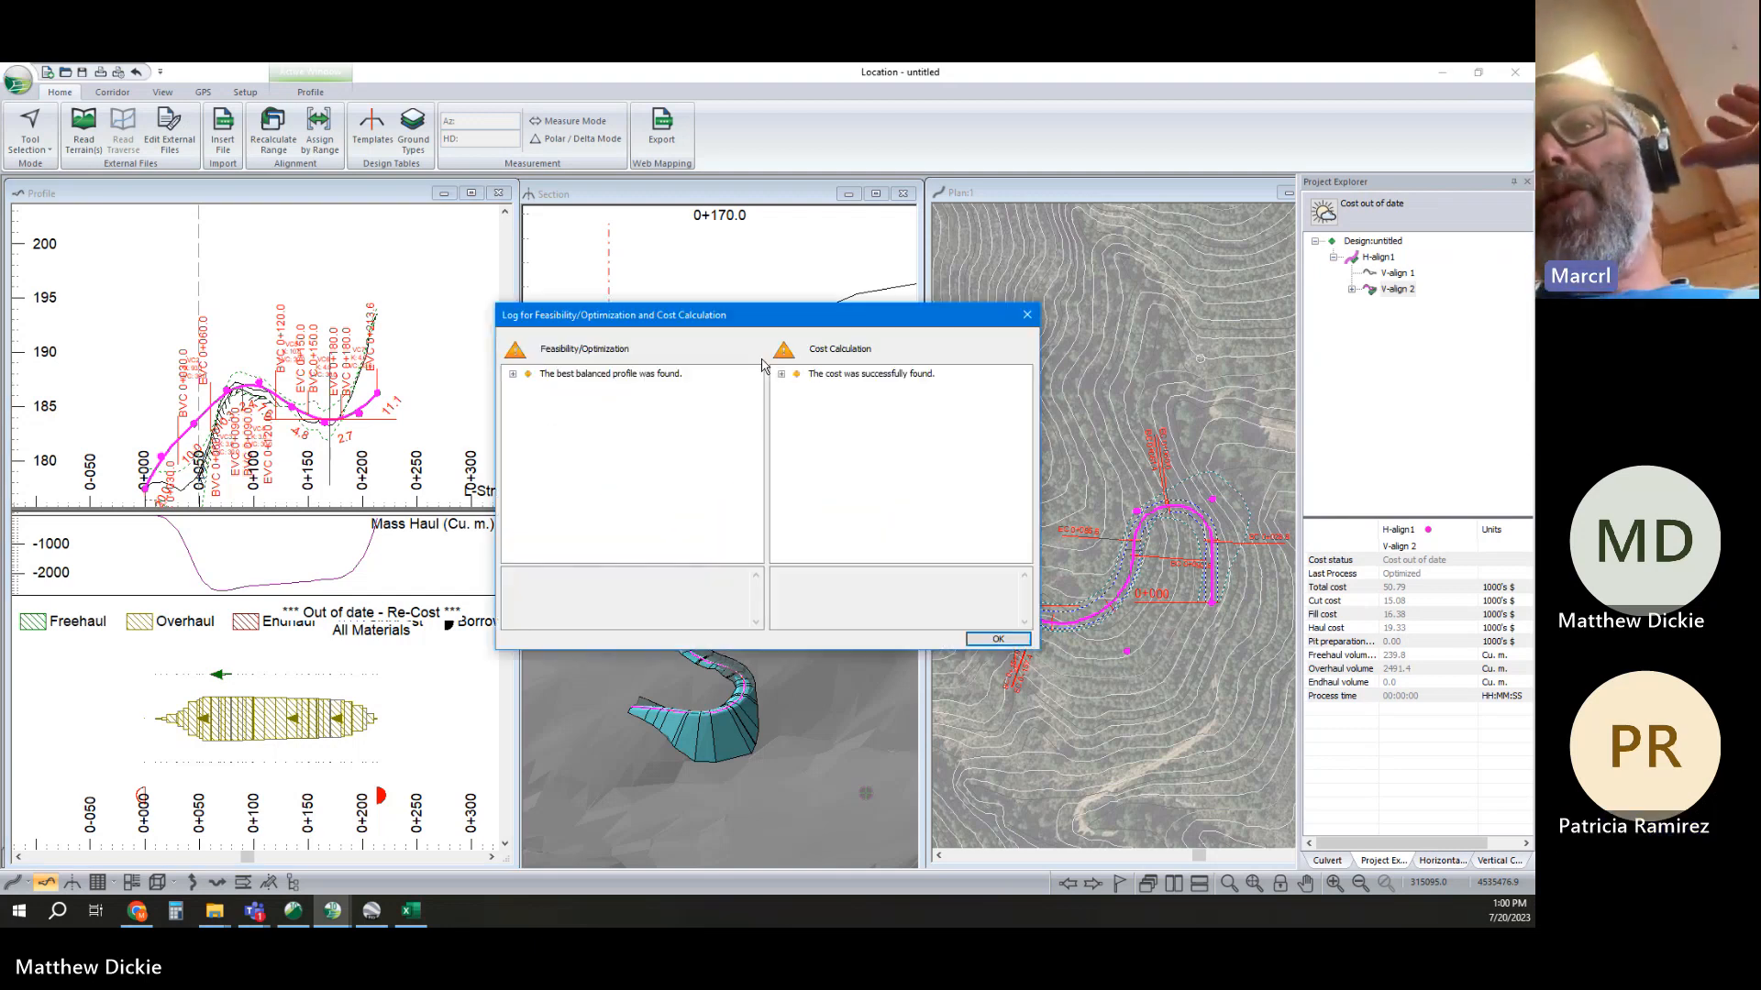
{"action": "left_click", "coordinate": [998, 639]}
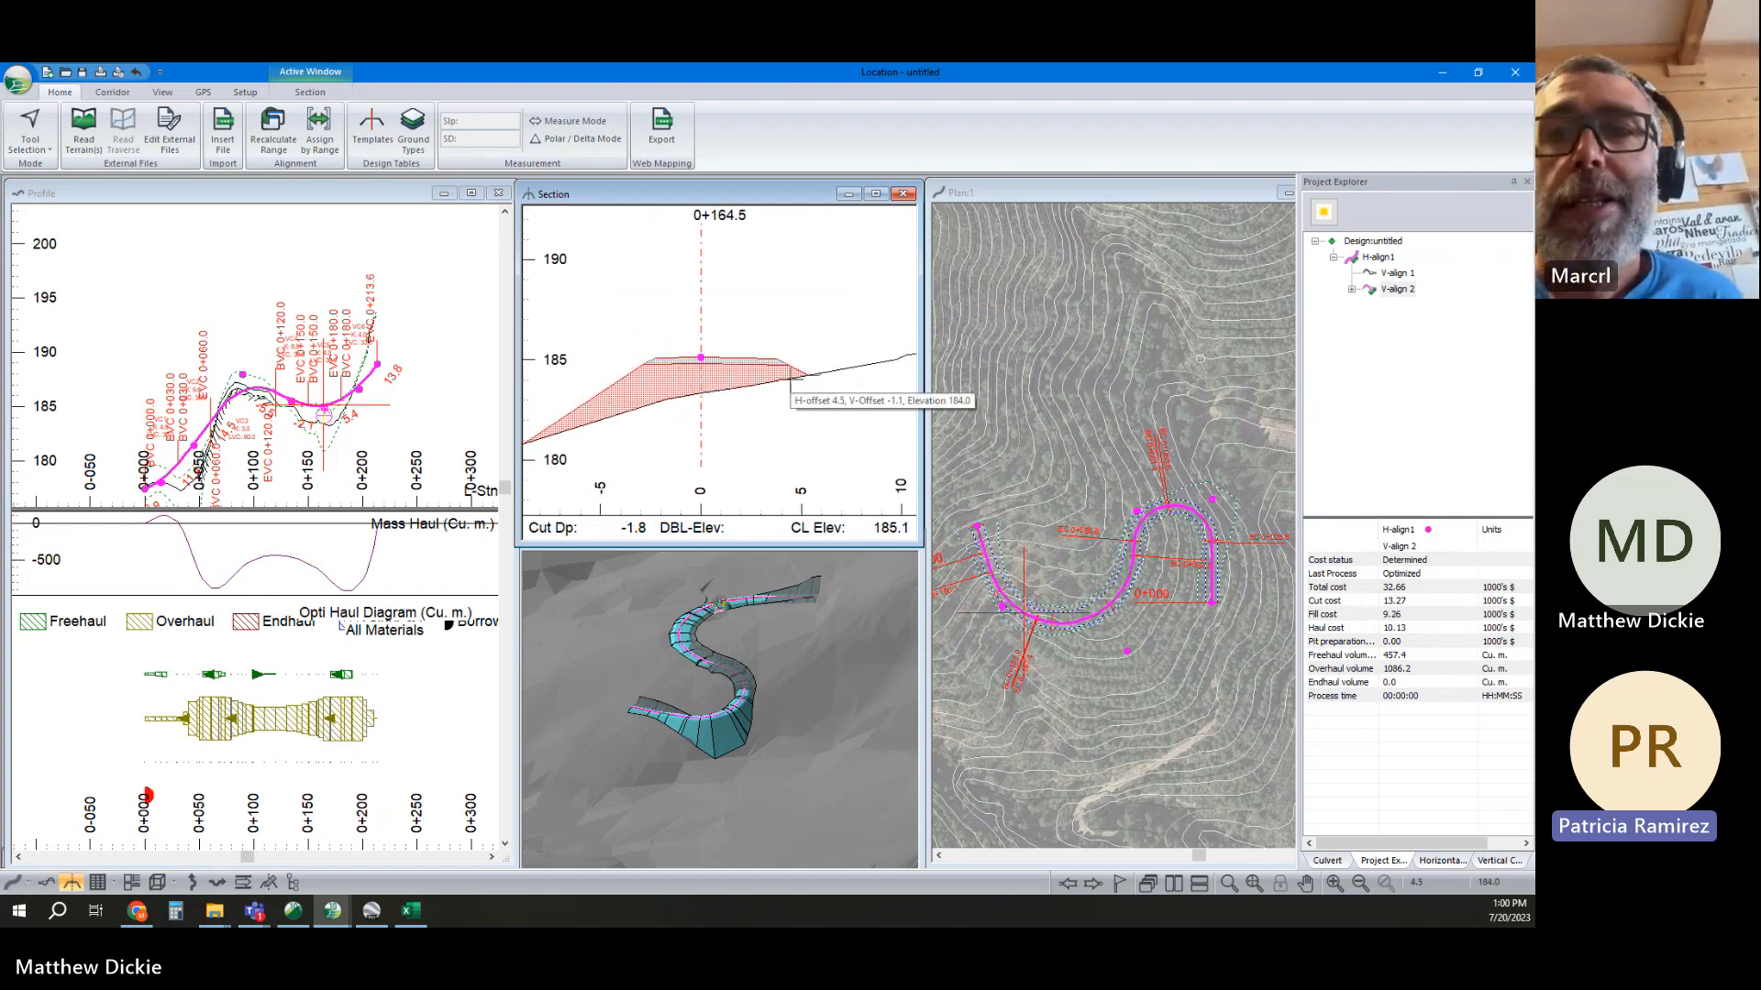
Include culverts among the current design features displayed in the 3D view
{"action": "left_click_drag", "start_coordinate": [720, 653], "coordinate": [673, 771]}
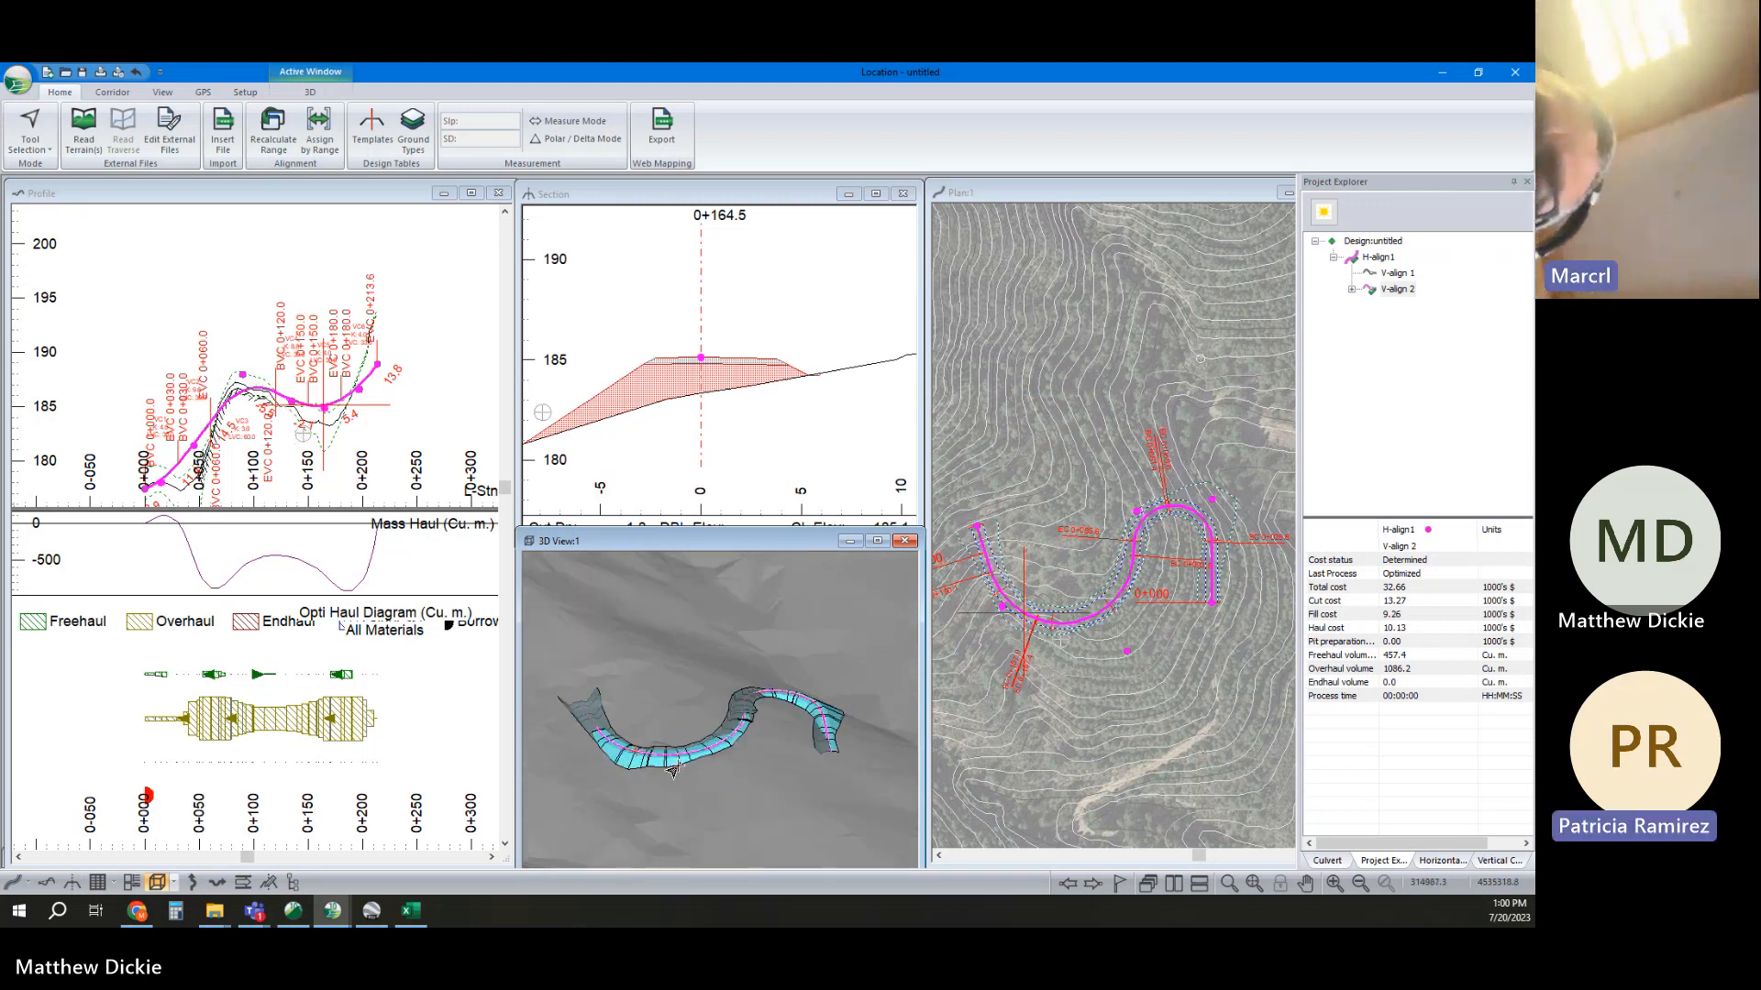
{"action": "right_click", "coordinate": [682, 728]}
{"action": "left_click", "coordinate": [711, 733]}
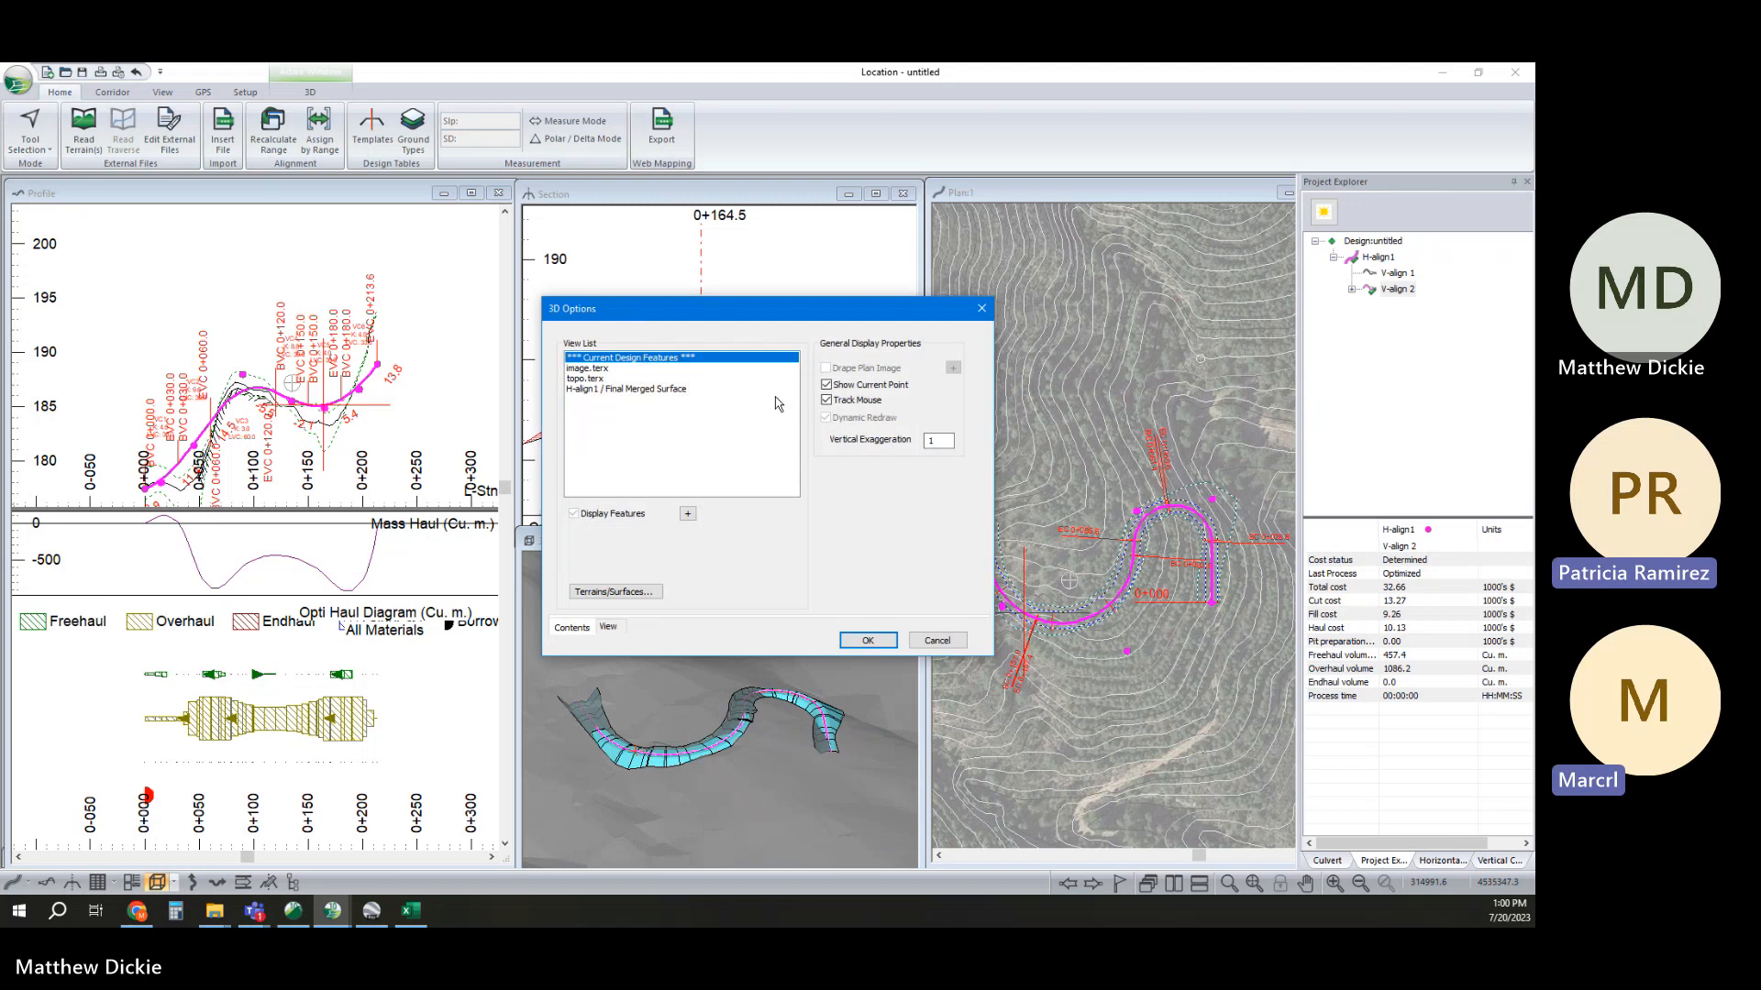
{"action": "left_click", "coordinate": [688, 513]}
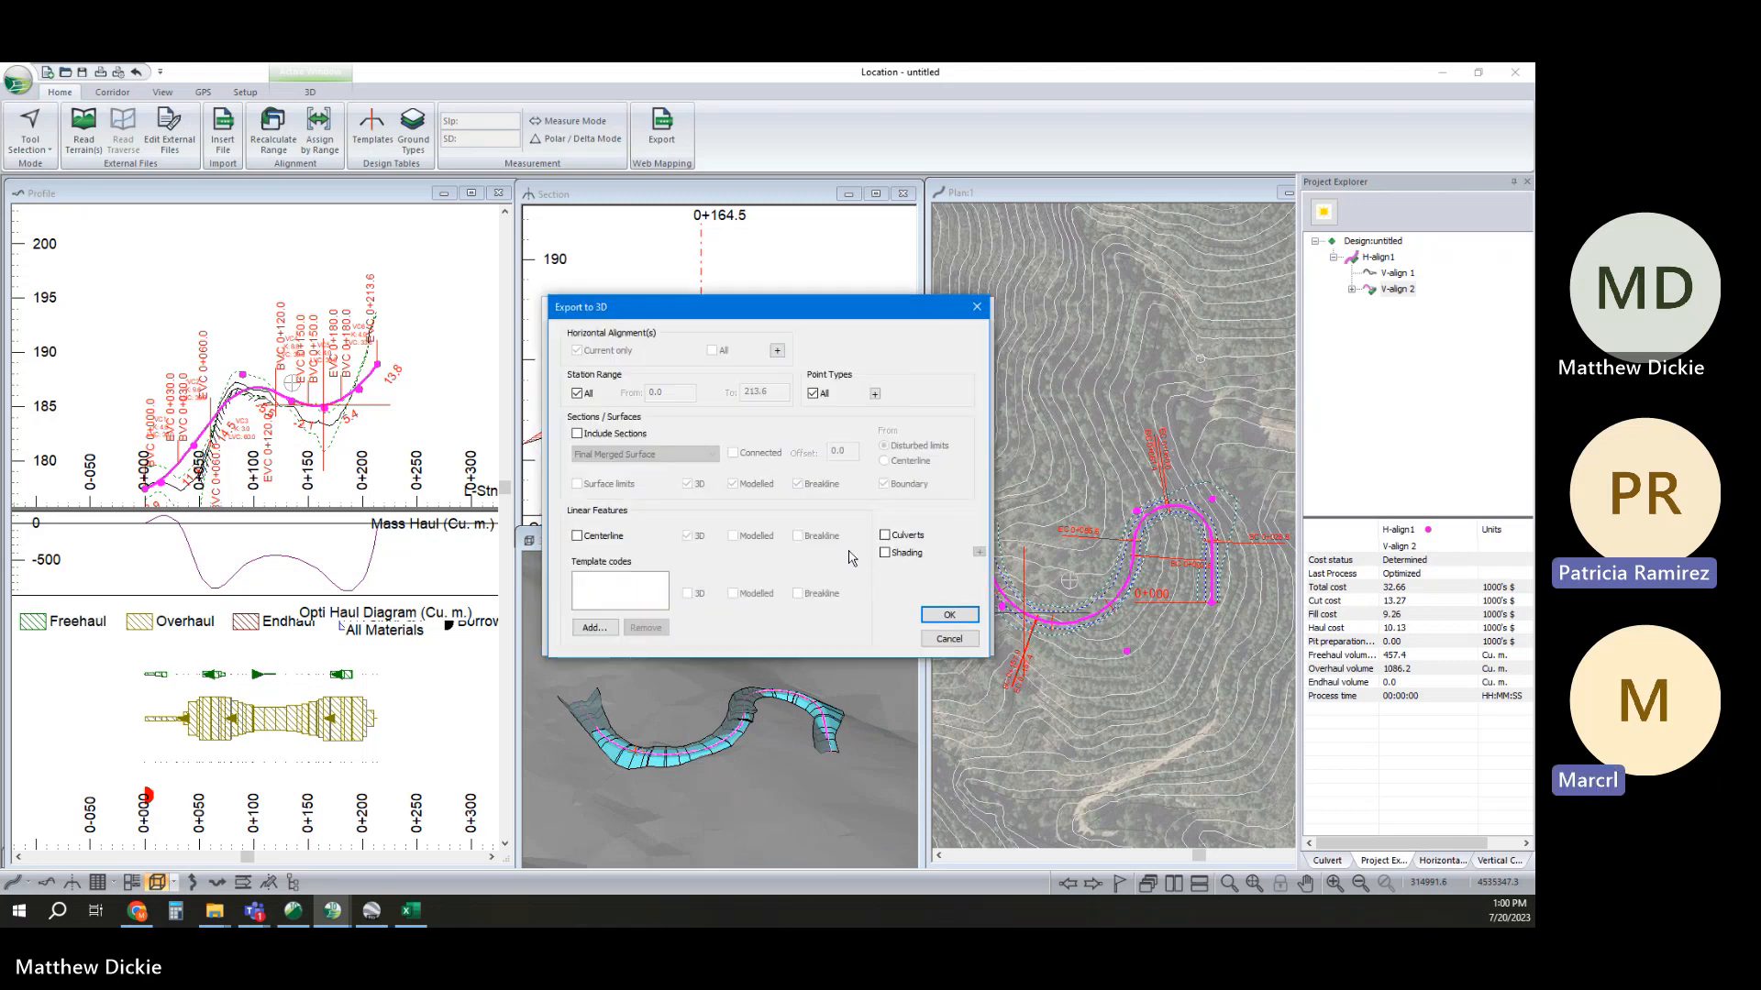
{"action": "left_click", "coordinate": [949, 615]}
{"action": "left_click", "coordinate": [872, 636]}
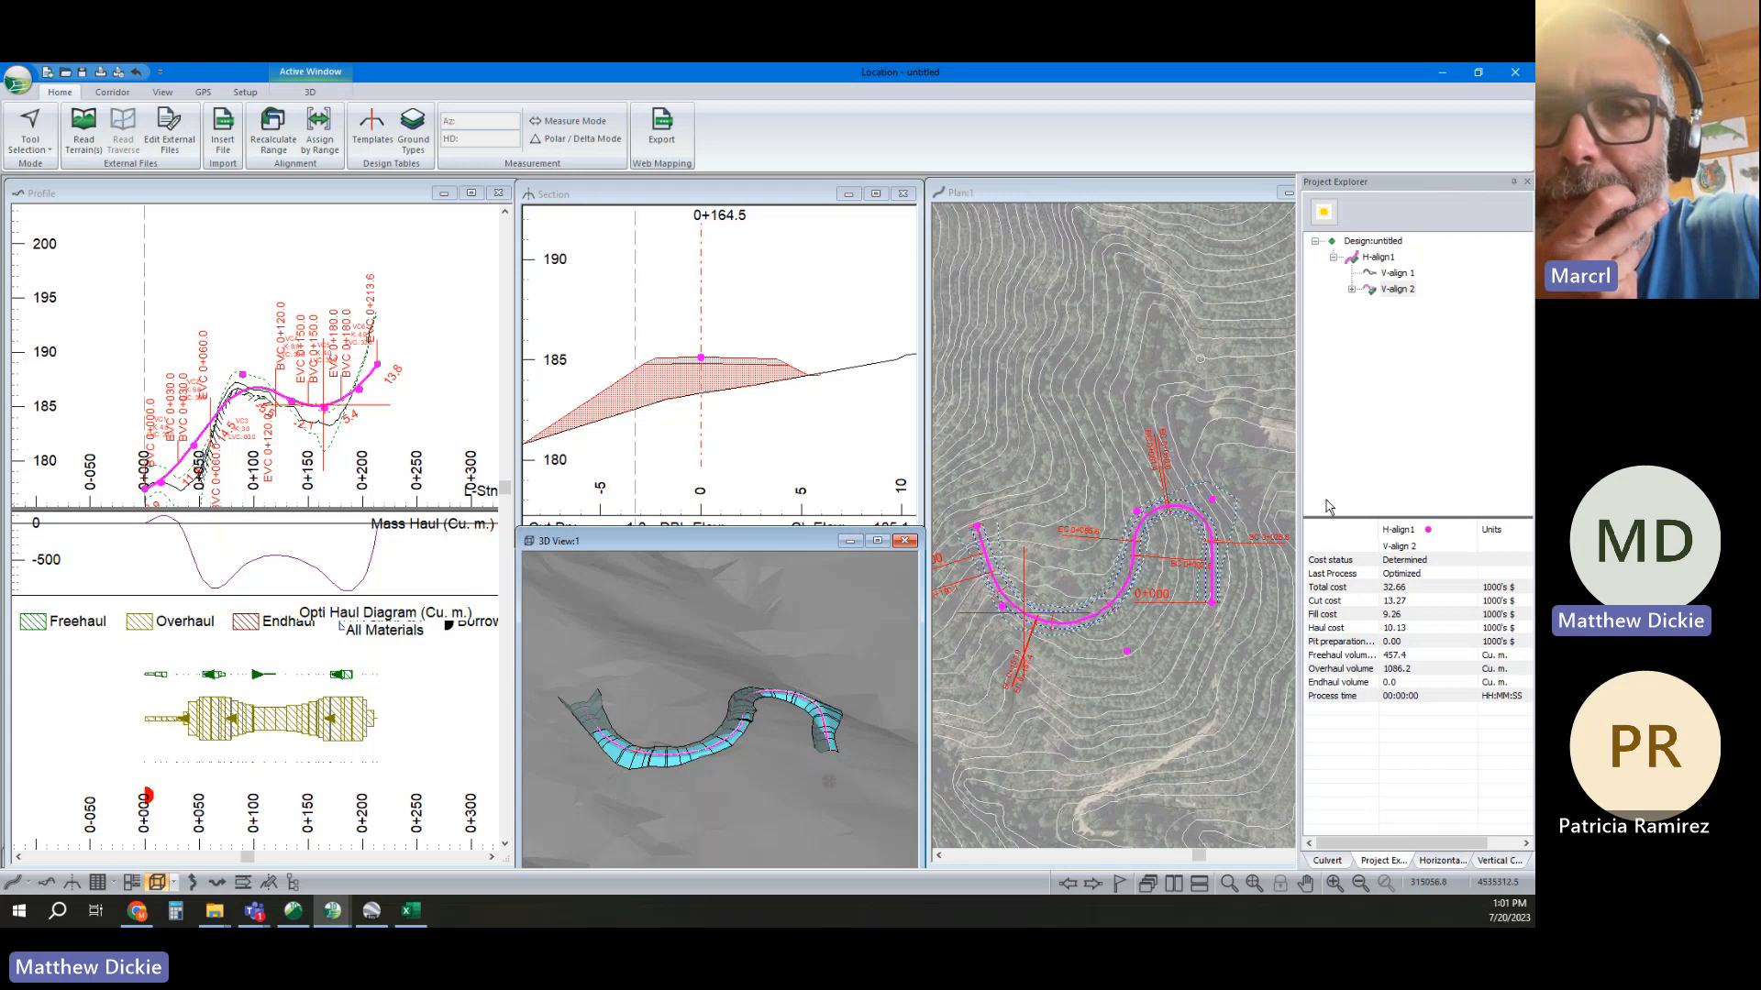
Add a cross drain culvert at station 164.5 without additional culverts
{"action": "left_click", "coordinate": [1332, 862]}
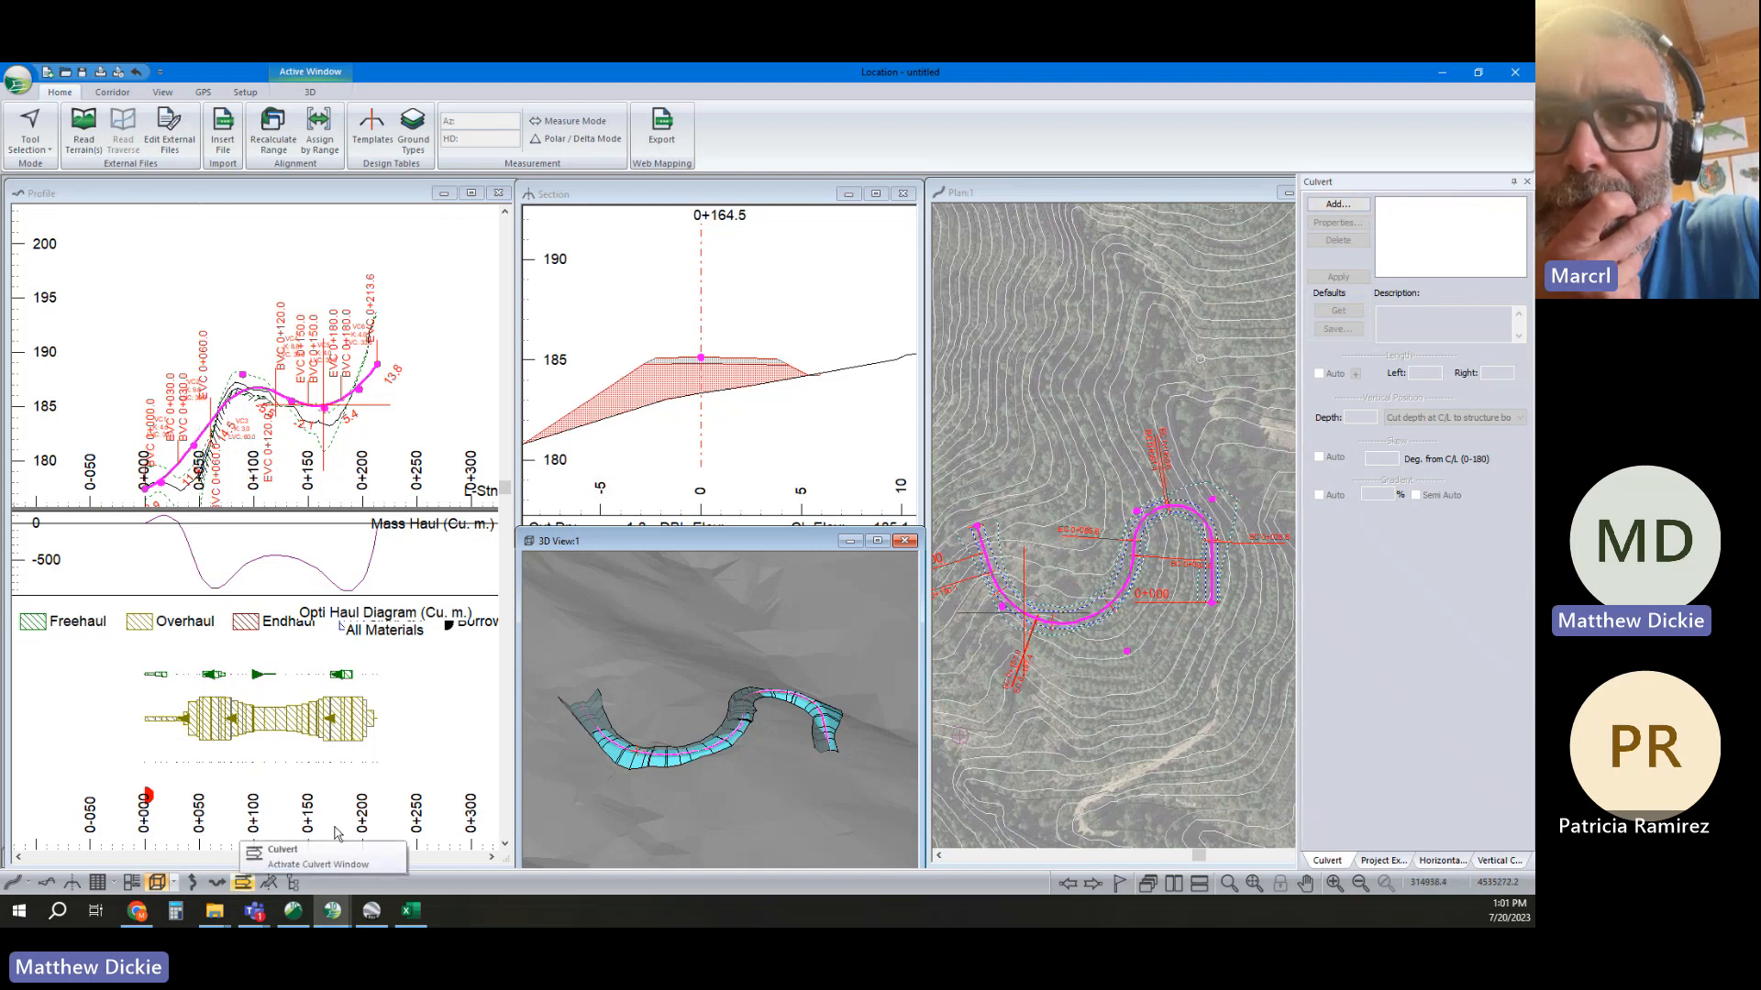
{"action": "left_click", "coordinate": [1337, 203]}
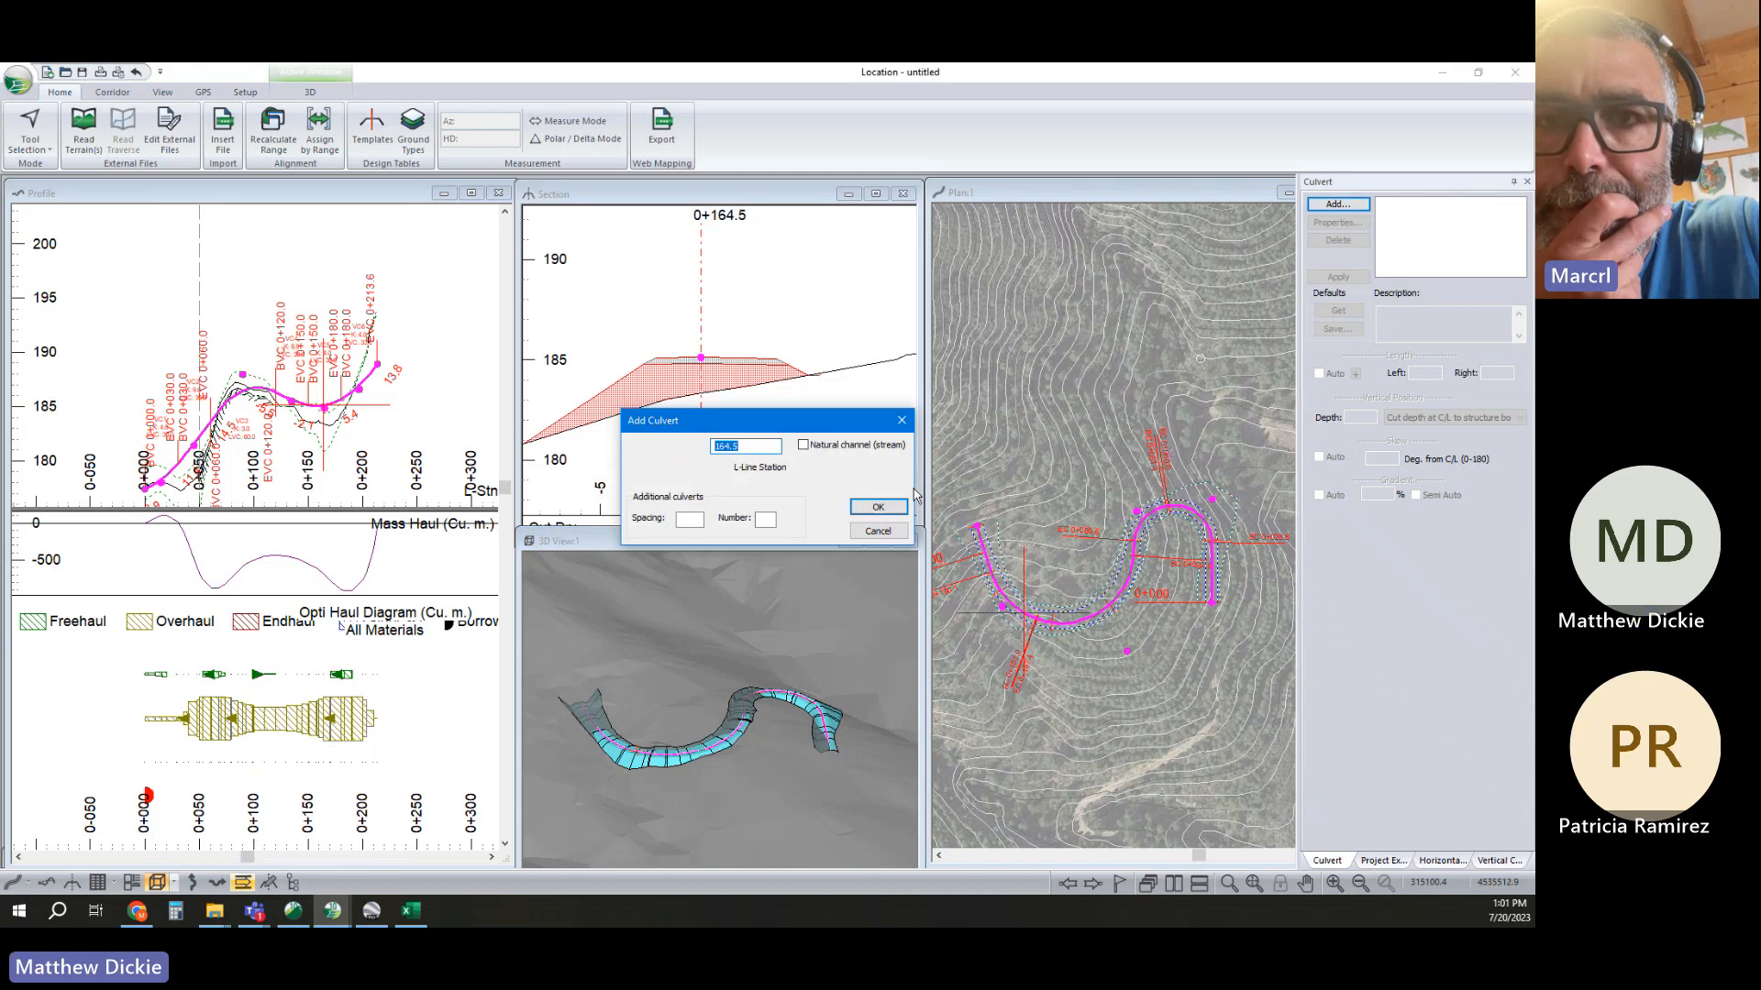
{"action": "left_click", "coordinate": [877, 508]}
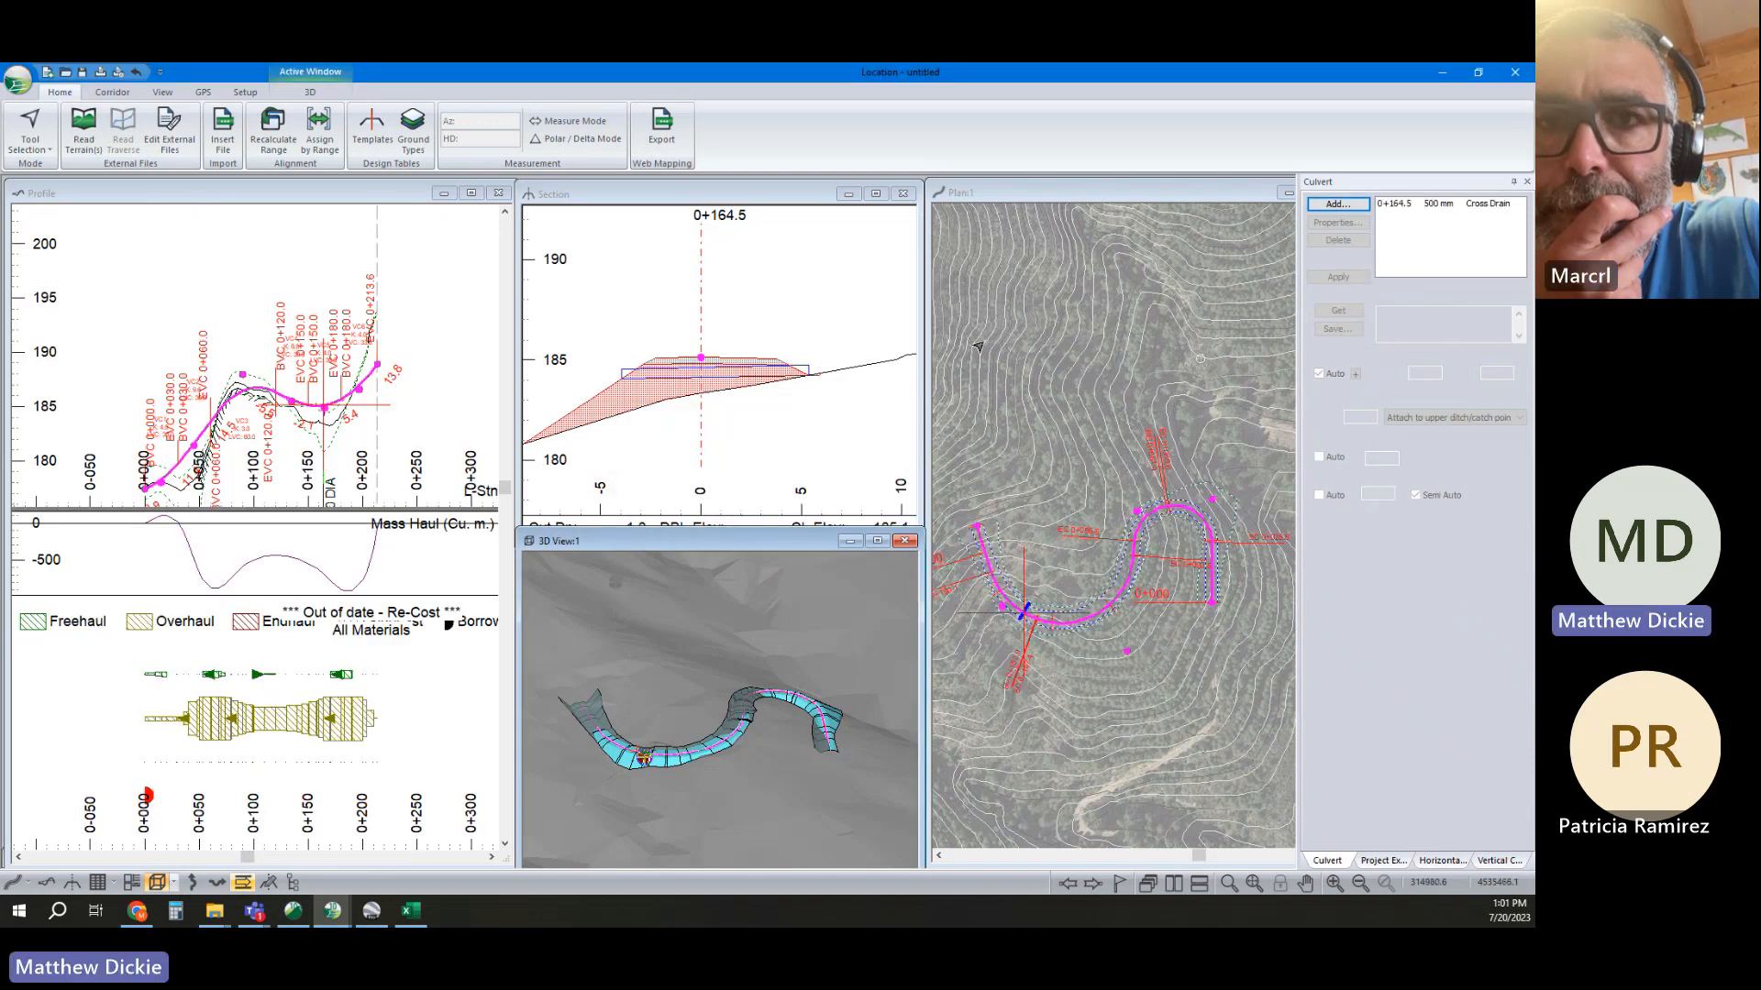
Set the culvert's diameter to 450 mm and inspect it up close in the 3D view
{"action": "double_click", "coordinate": [1419, 205]}
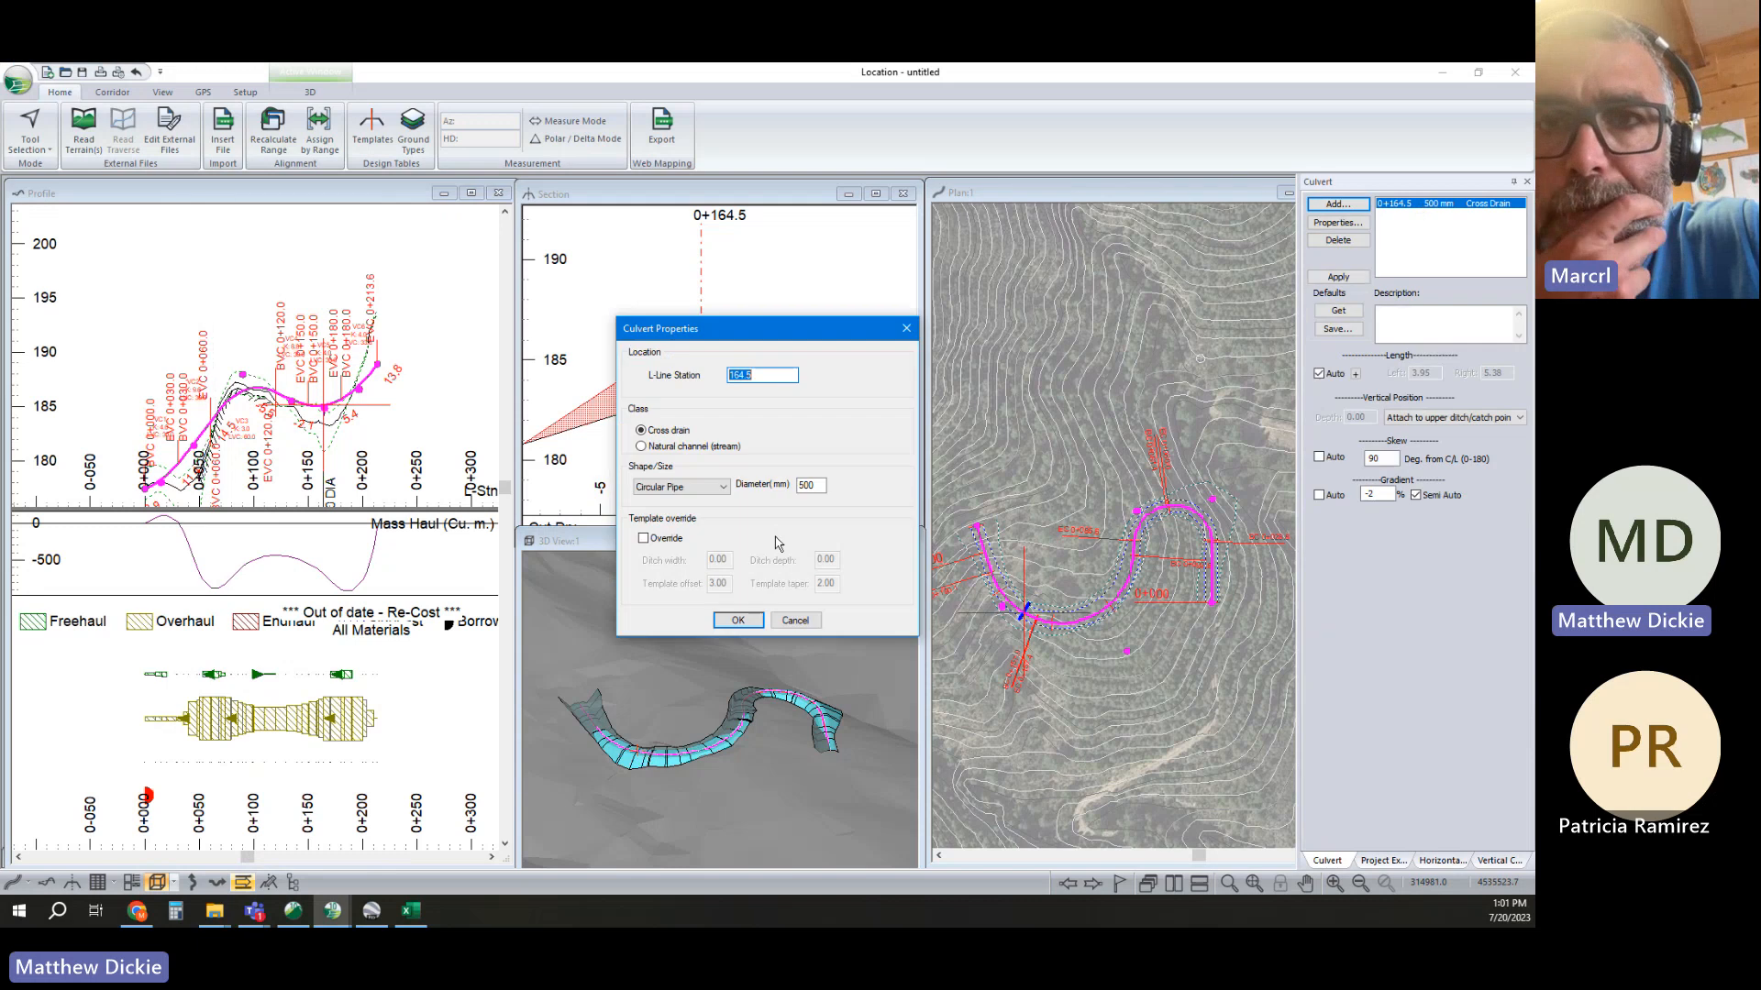
{"action": "double_click", "coordinate": [810, 485]}
{"action": "type", "text": "4"}
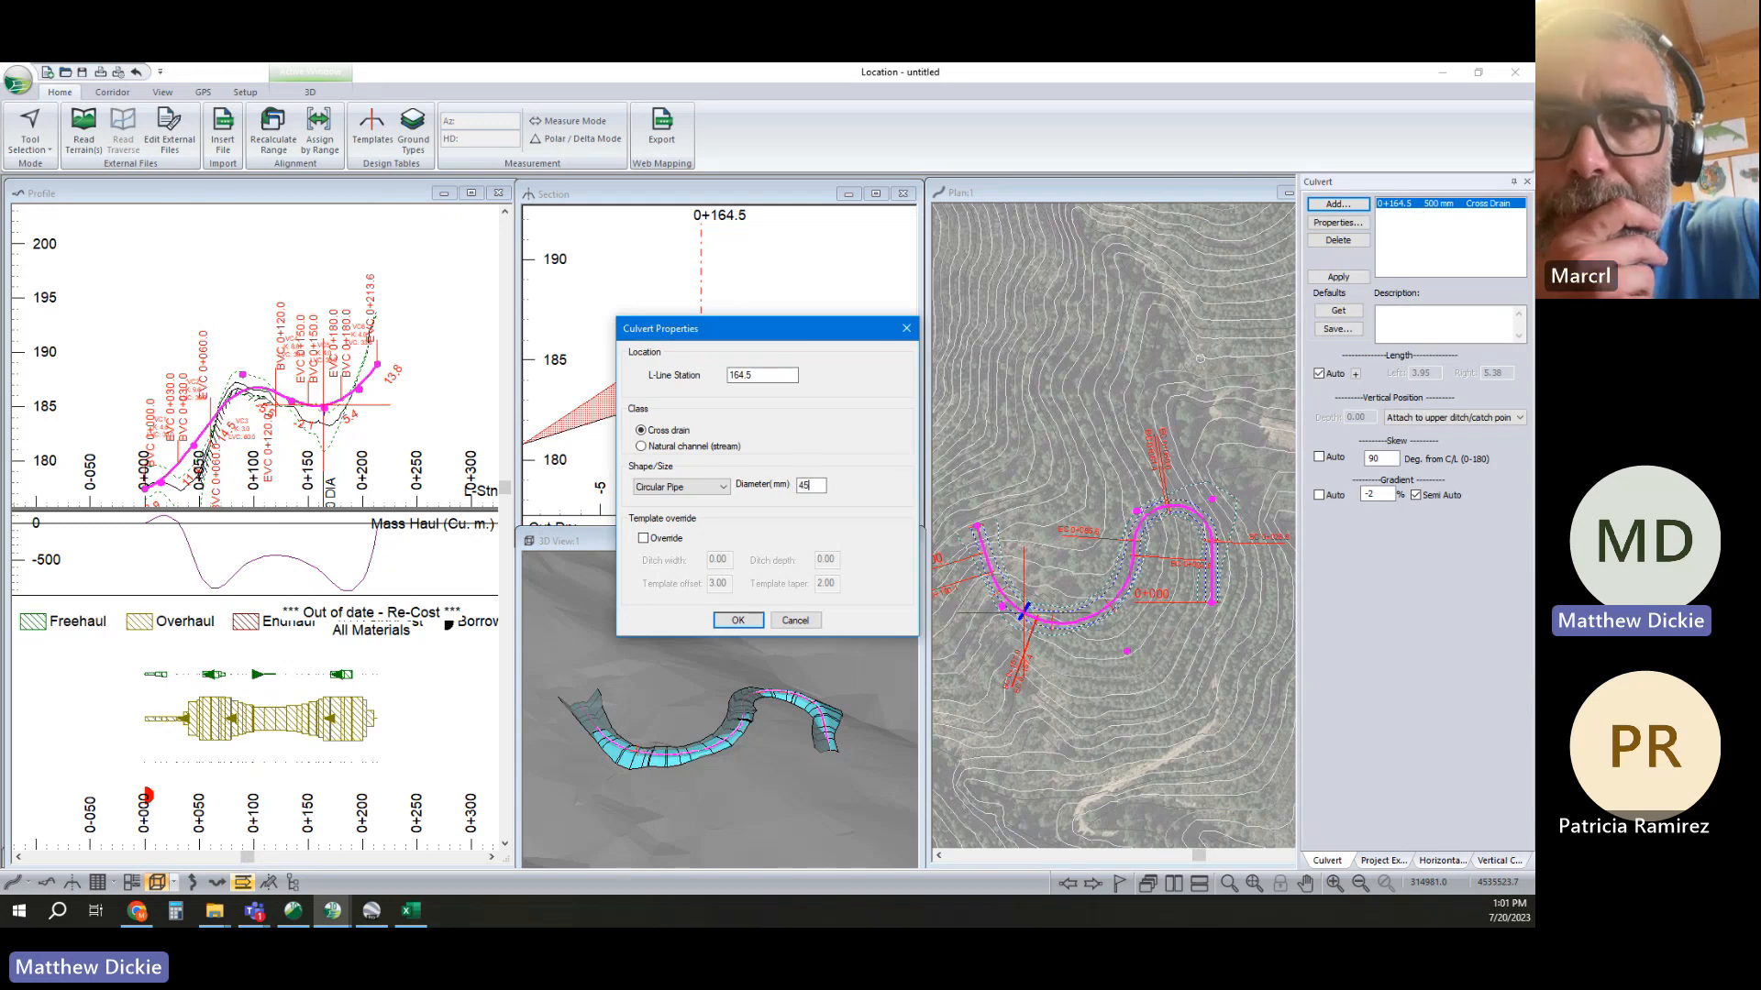
{"action": "left_click", "coordinate": [738, 620]}
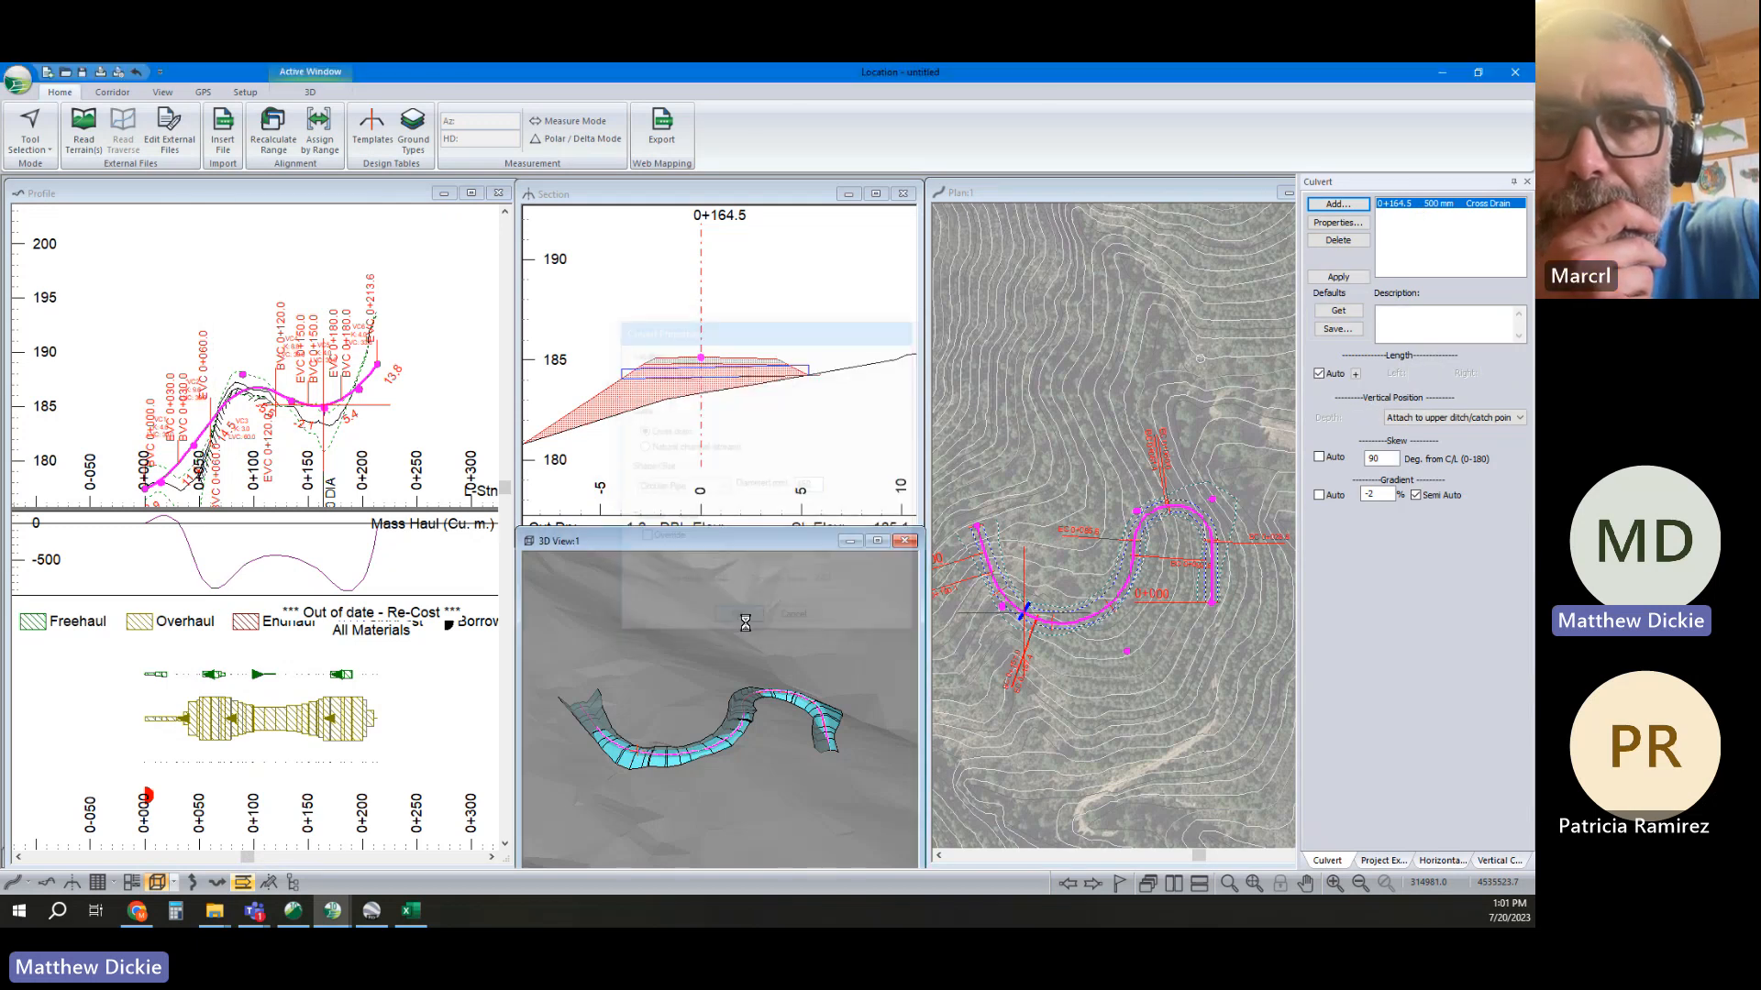
{"action": "scroll", "coordinate": [667, 775], "scroll_direction": "up", "scroll_amount": 2}
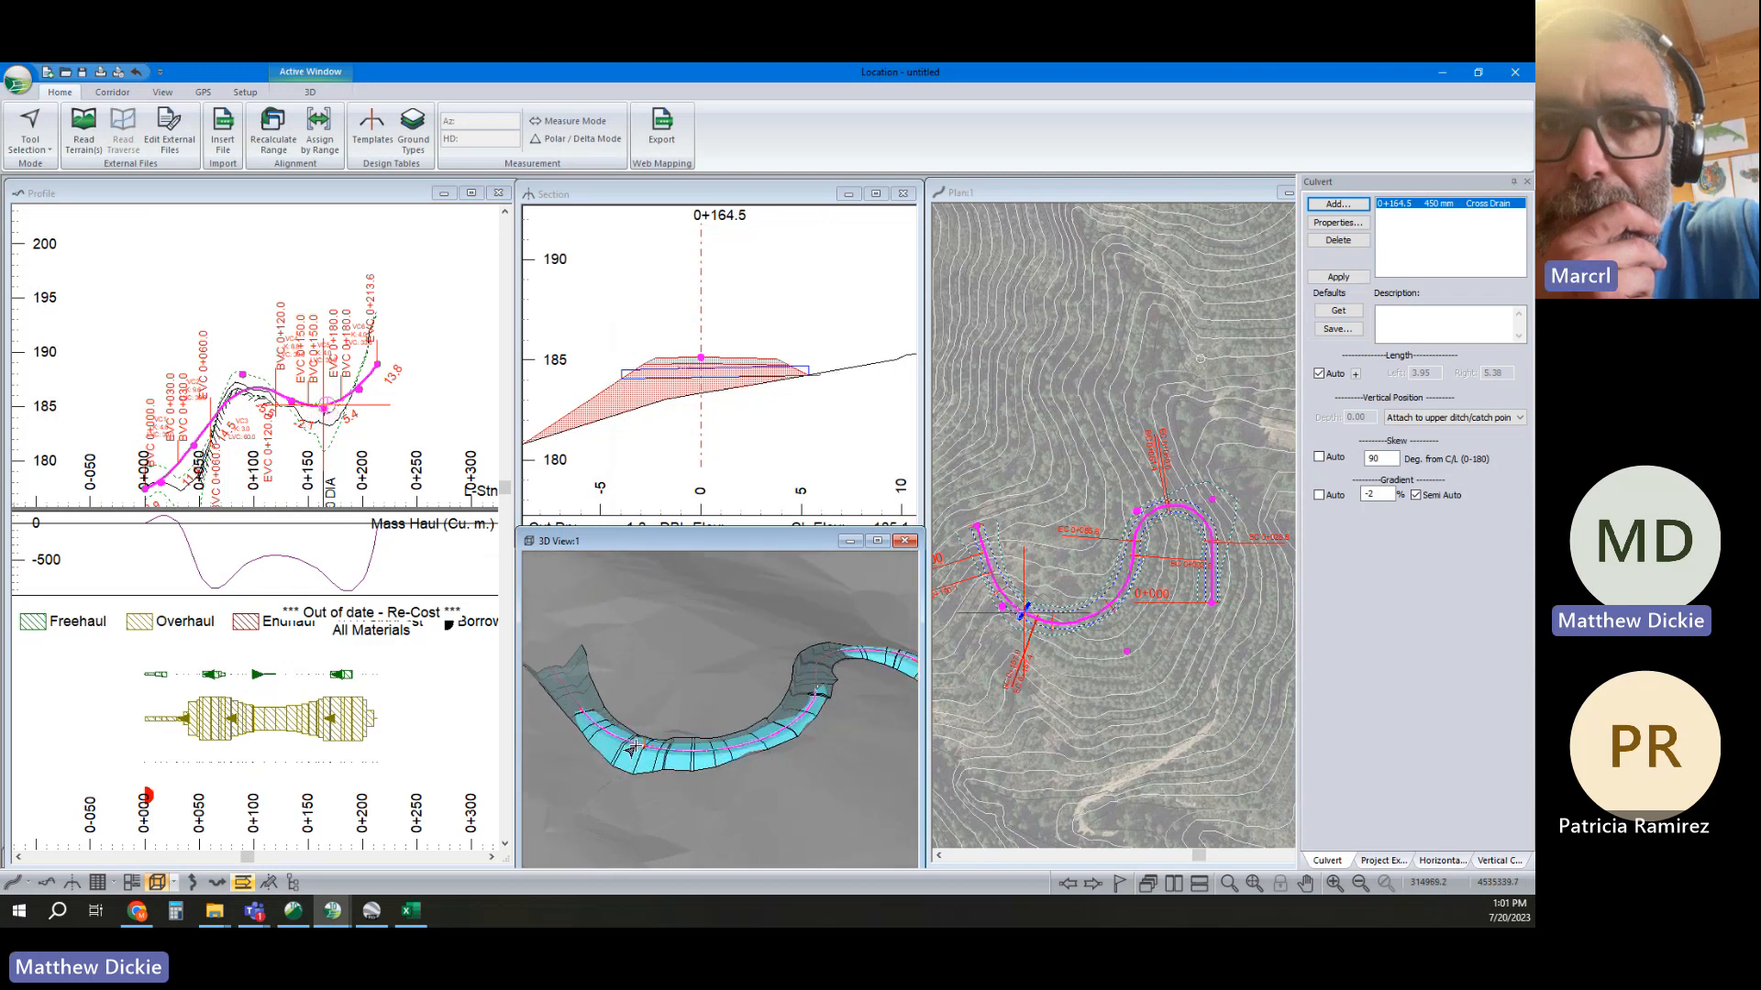
{"action": "scroll", "coordinate": [647, 722], "scroll_direction": "up", "scroll_amount": 2}
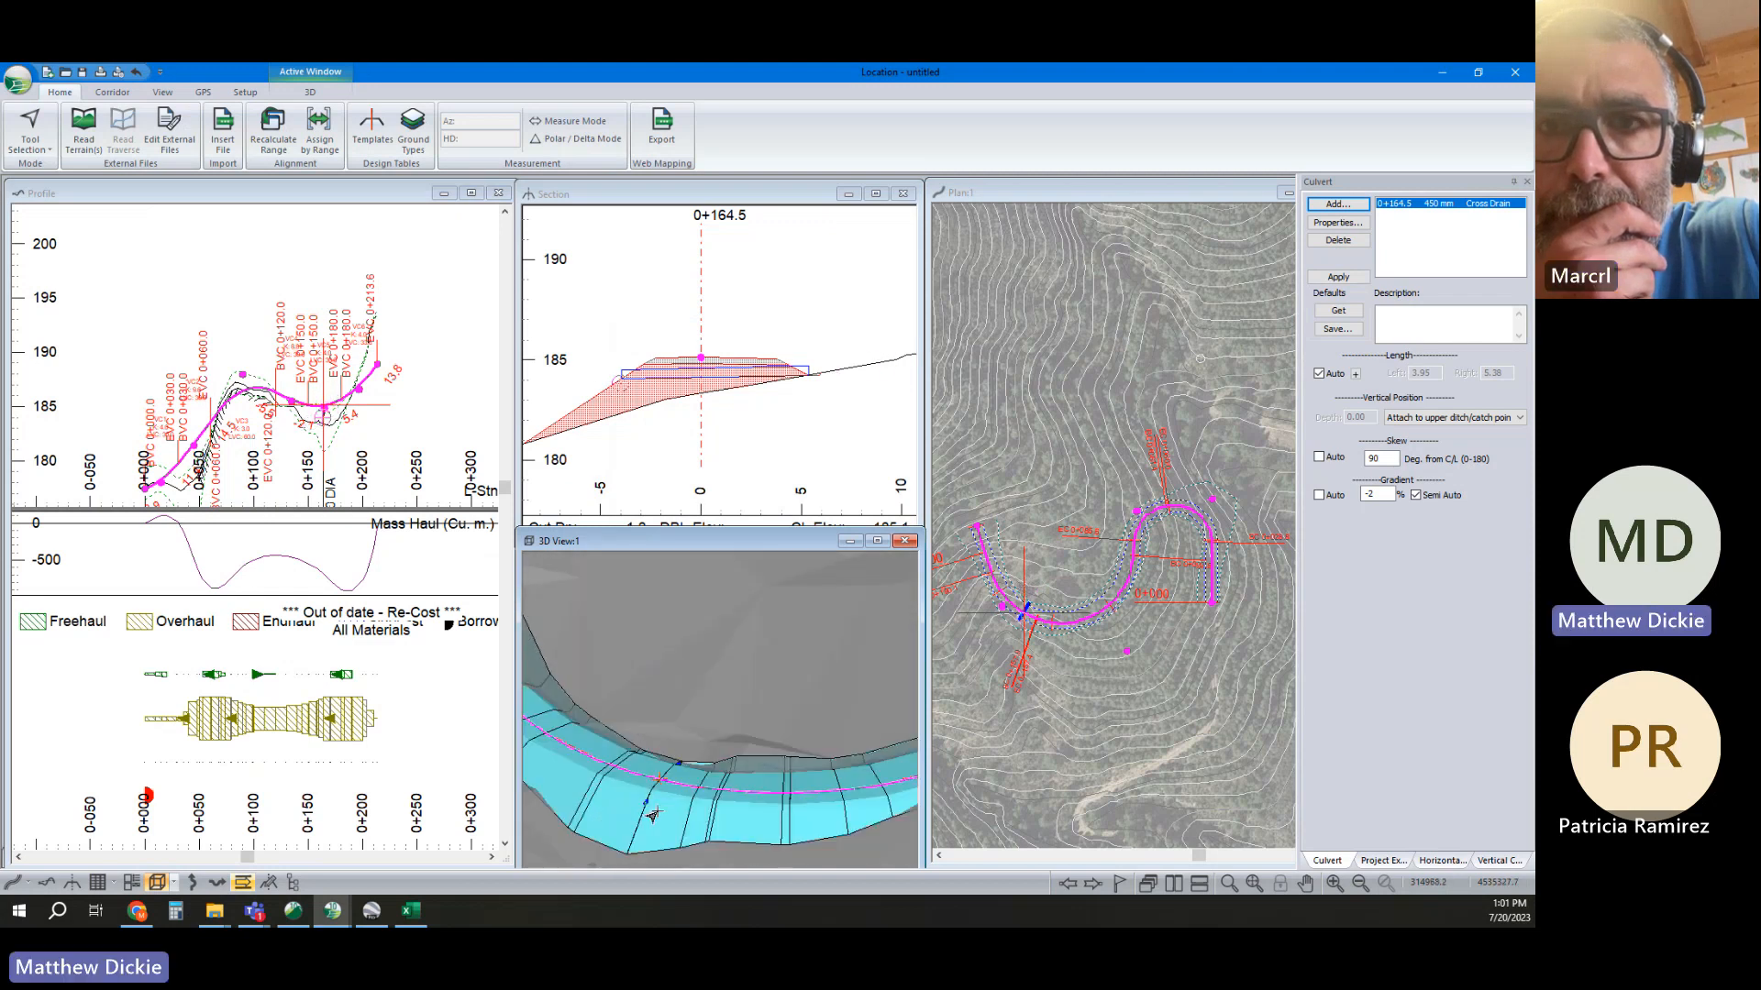
{"action": "scroll", "coordinate": [670, 742], "scroll_direction": "up", "scroll_amount": 2}
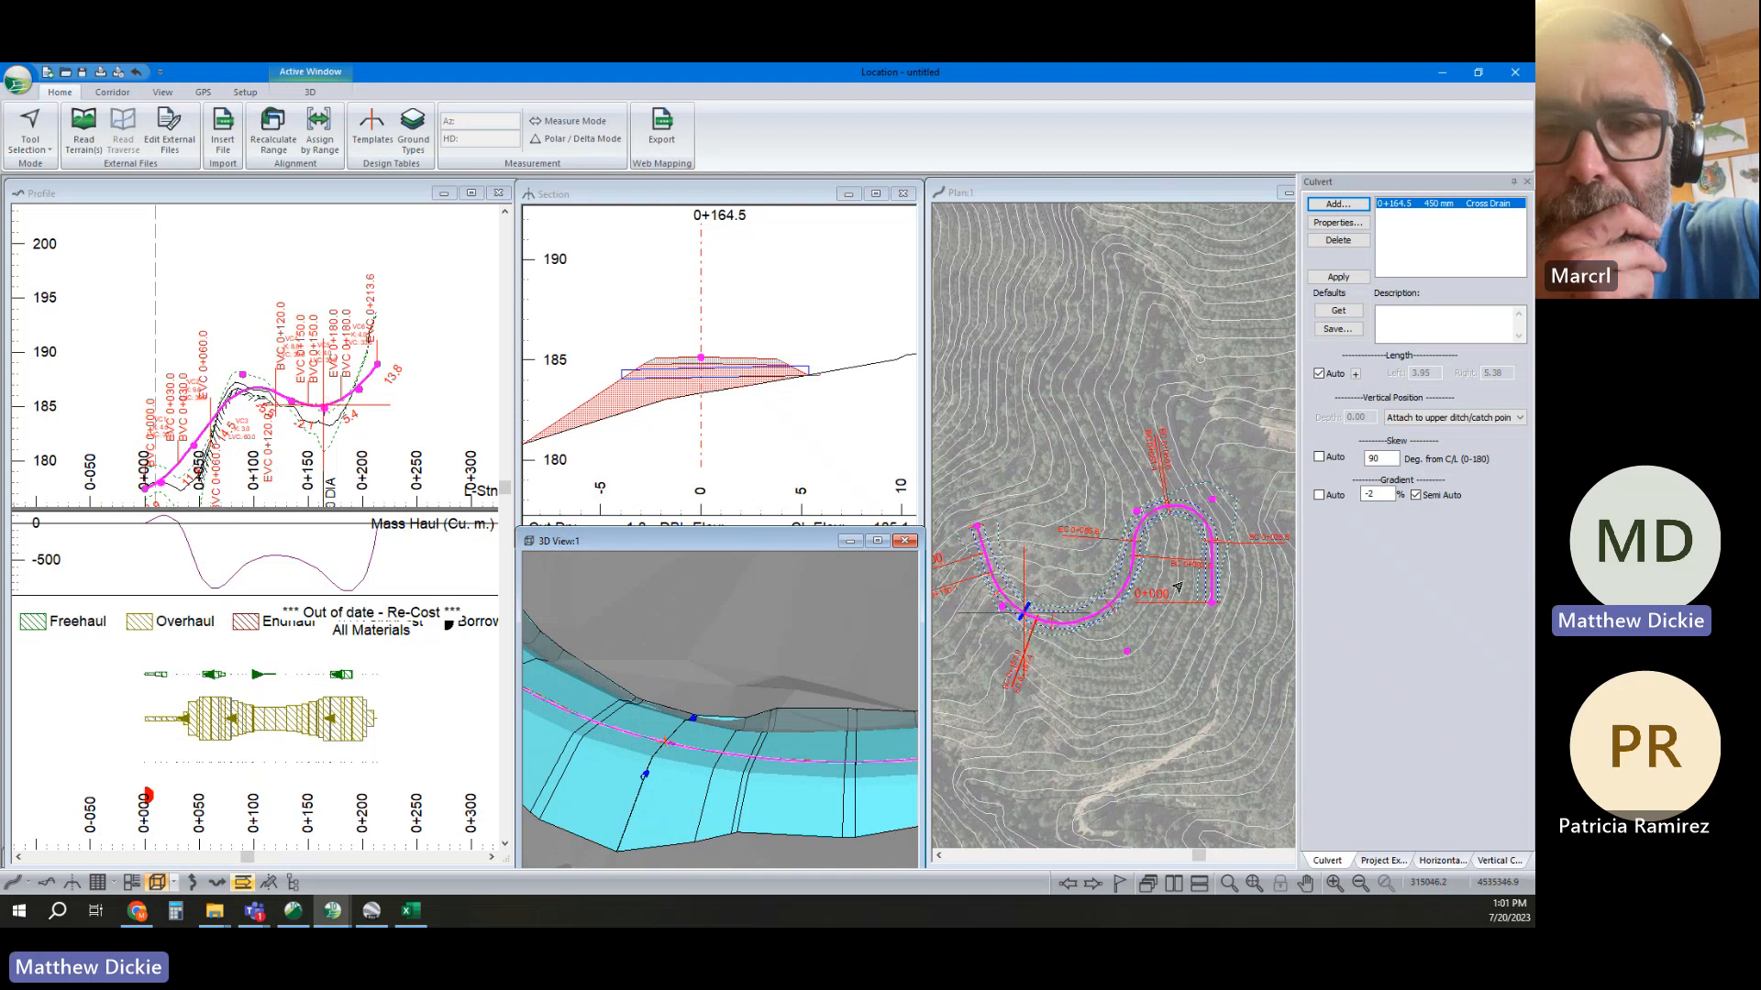
Apply an automatic gradient to the culvert and check its full length in the cross-section
{"action": "left_click", "coordinate": [1319, 495]}
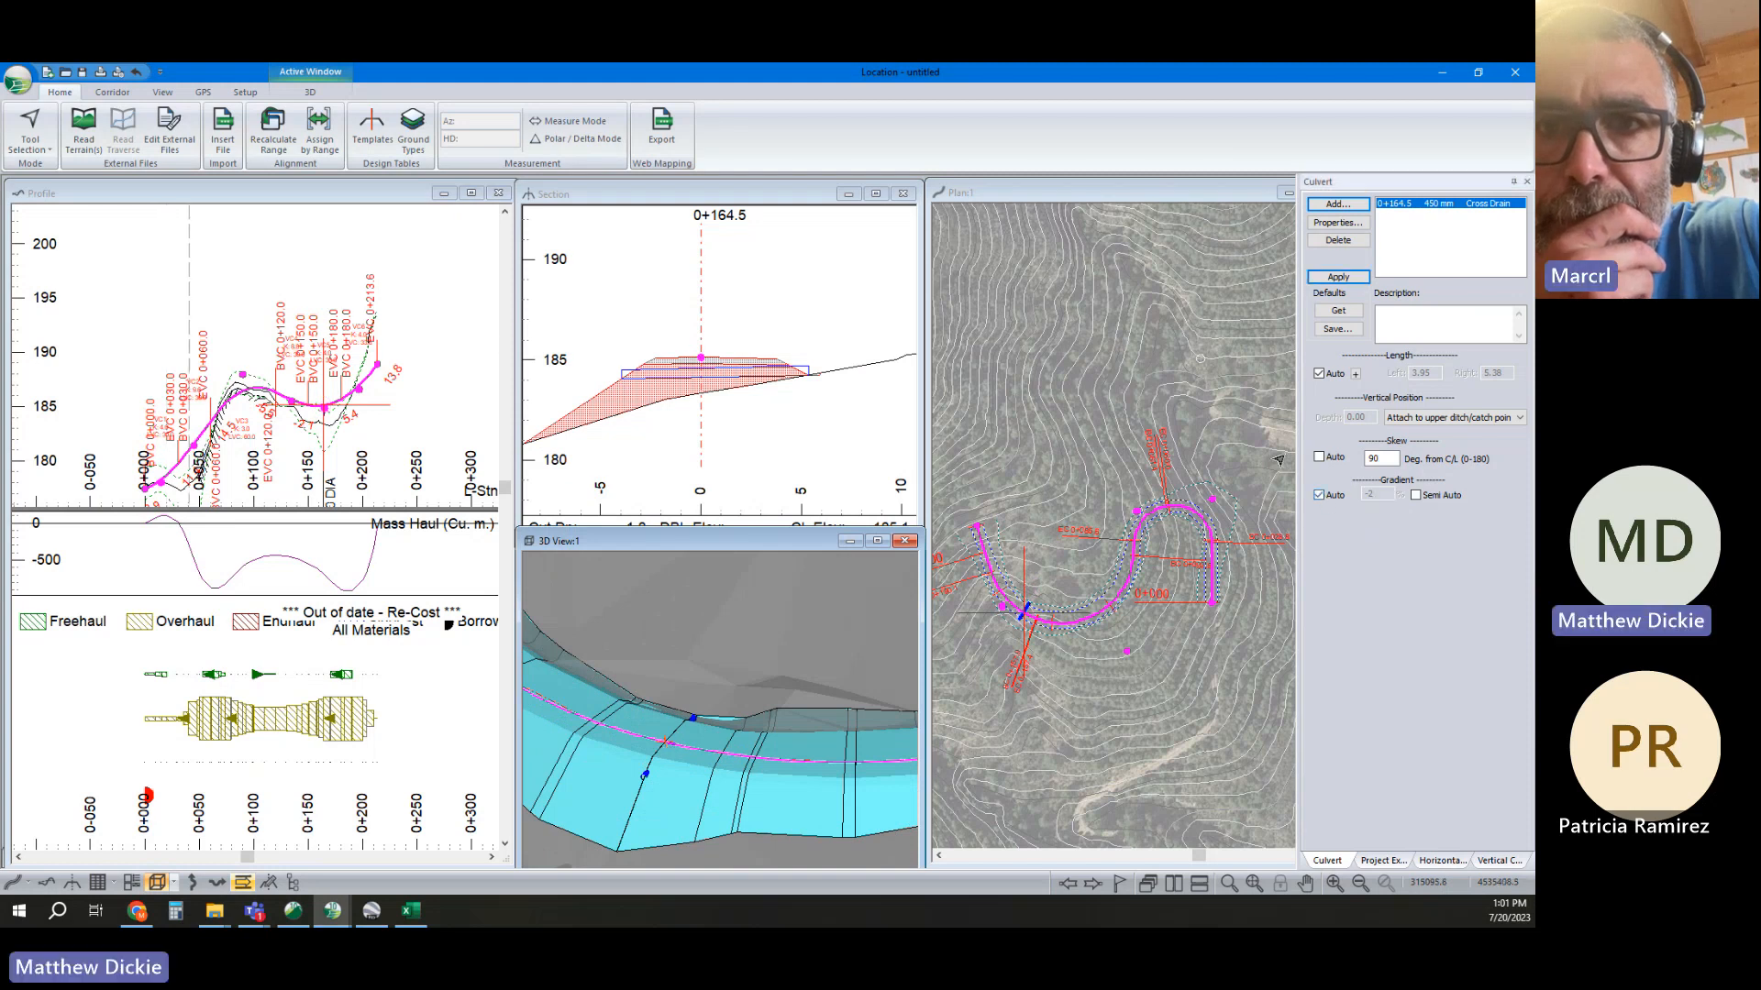
{"action": "left_click", "coordinate": [1338, 276]}
{"action": "middle_click_drag", "start_coordinate": [592, 436], "coordinate": [688, 421]}
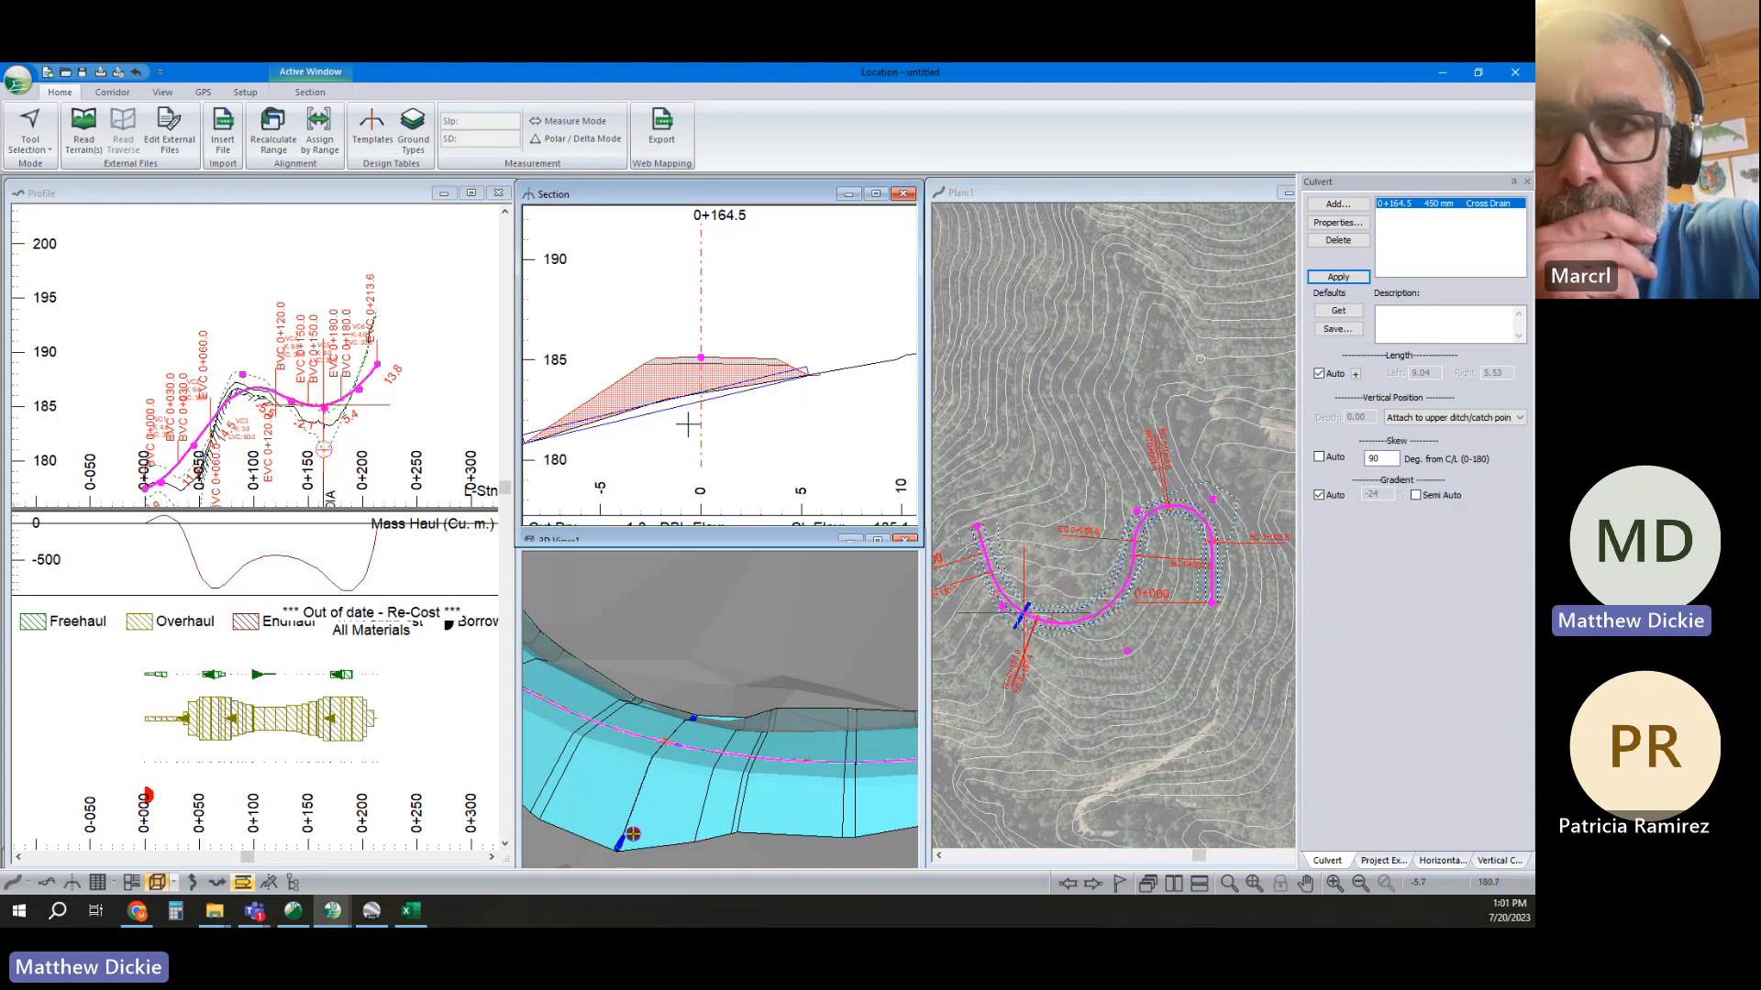
Turn off the culvert's automatic gradient and set its gradient to -5%
{"action": "left_click", "coordinate": [1318, 496]}
{"action": "double_click", "coordinate": [1373, 495]}
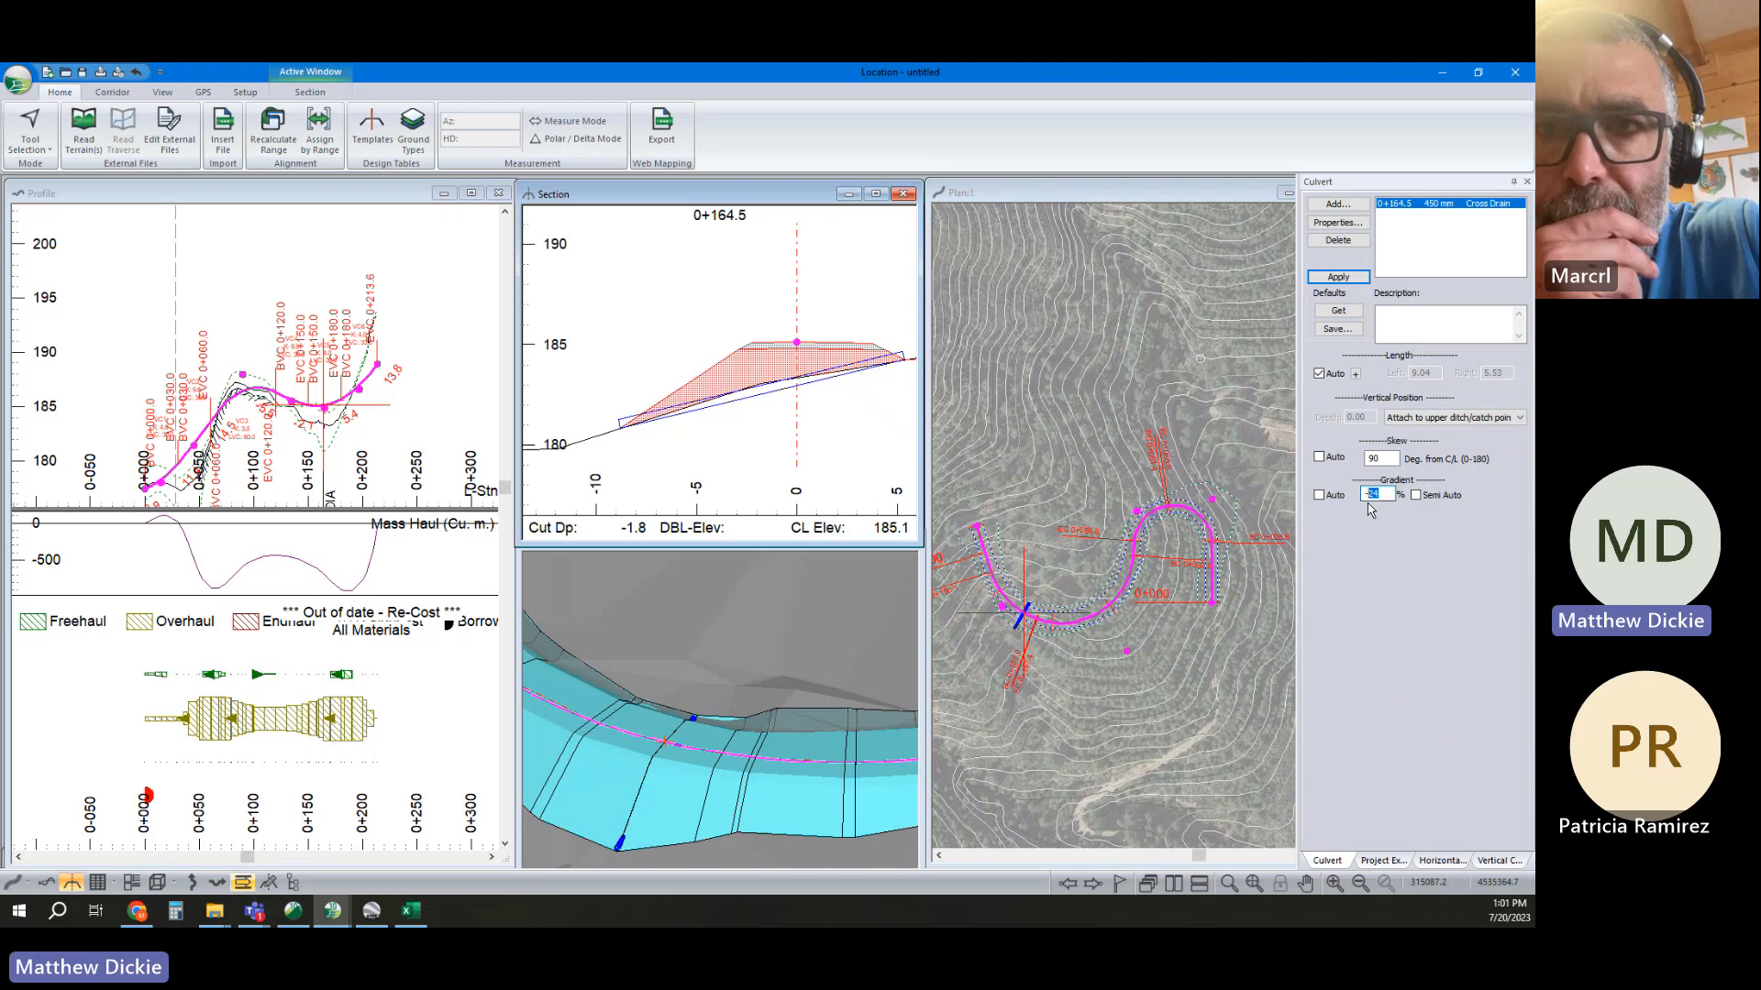
{"action": "type", "text": "-5"}
{"action": "key", "text": "Return"}
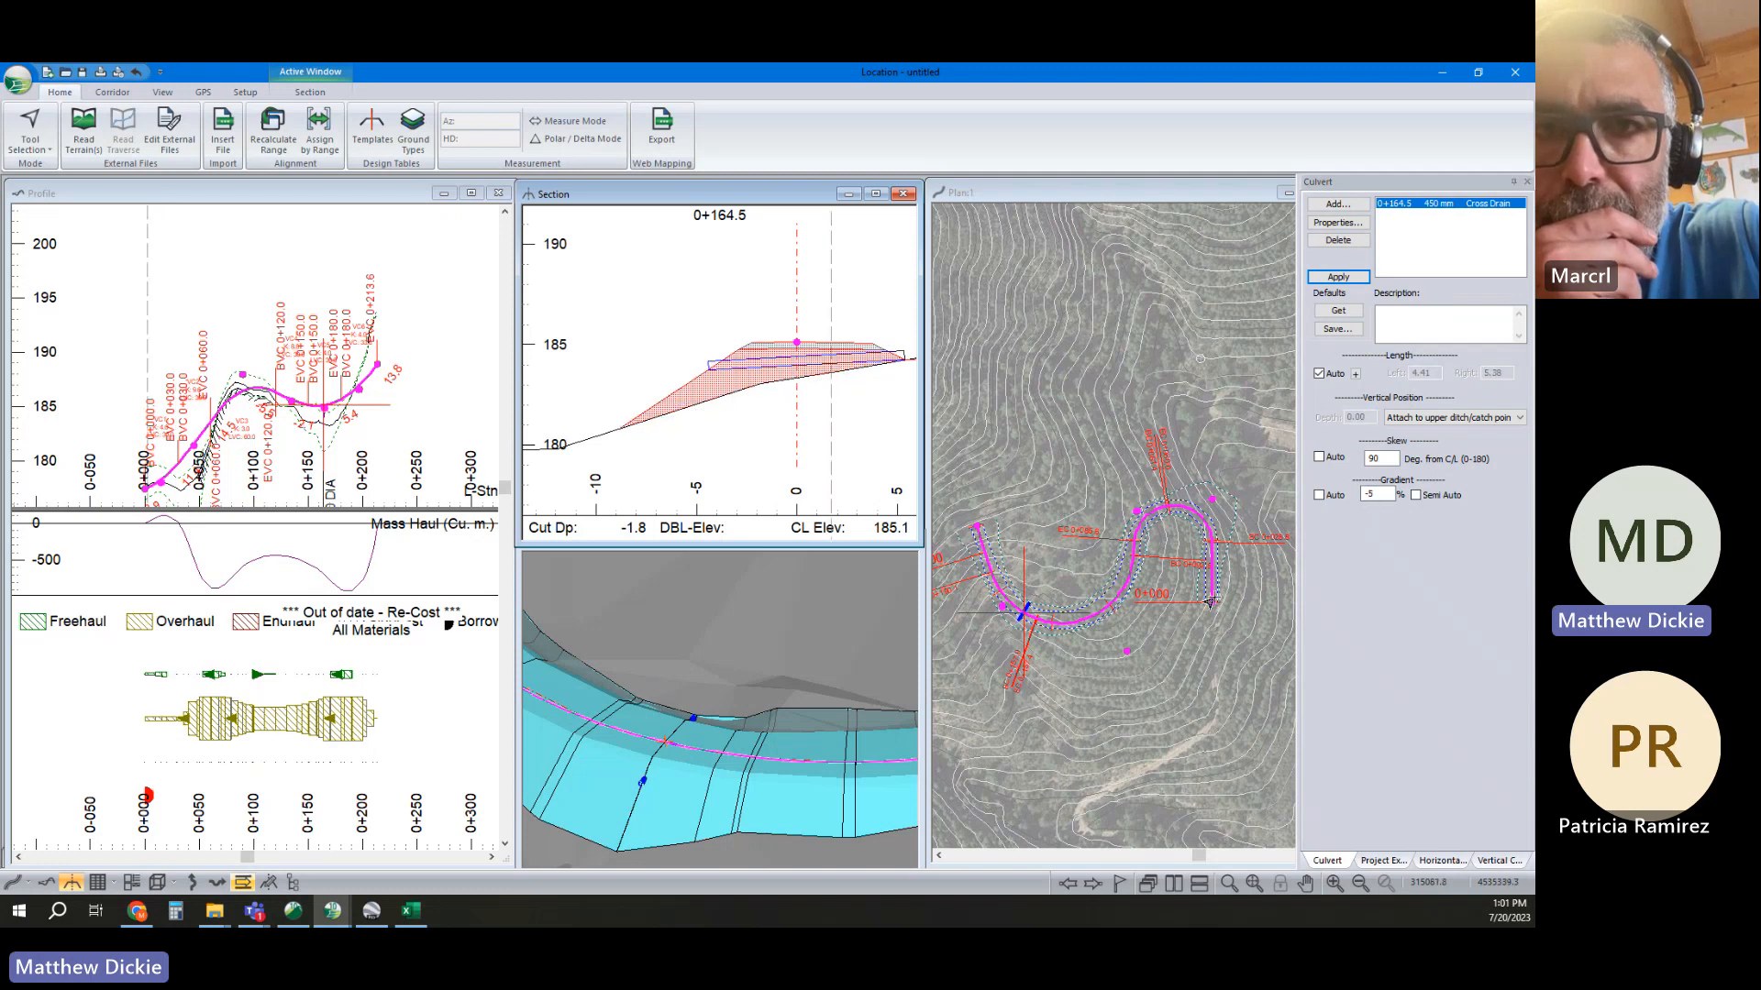
Override the culvert's automatic length with 5.00 on the left side and 6.00 on the right side
{"action": "left_click", "coordinate": [1318, 373]}
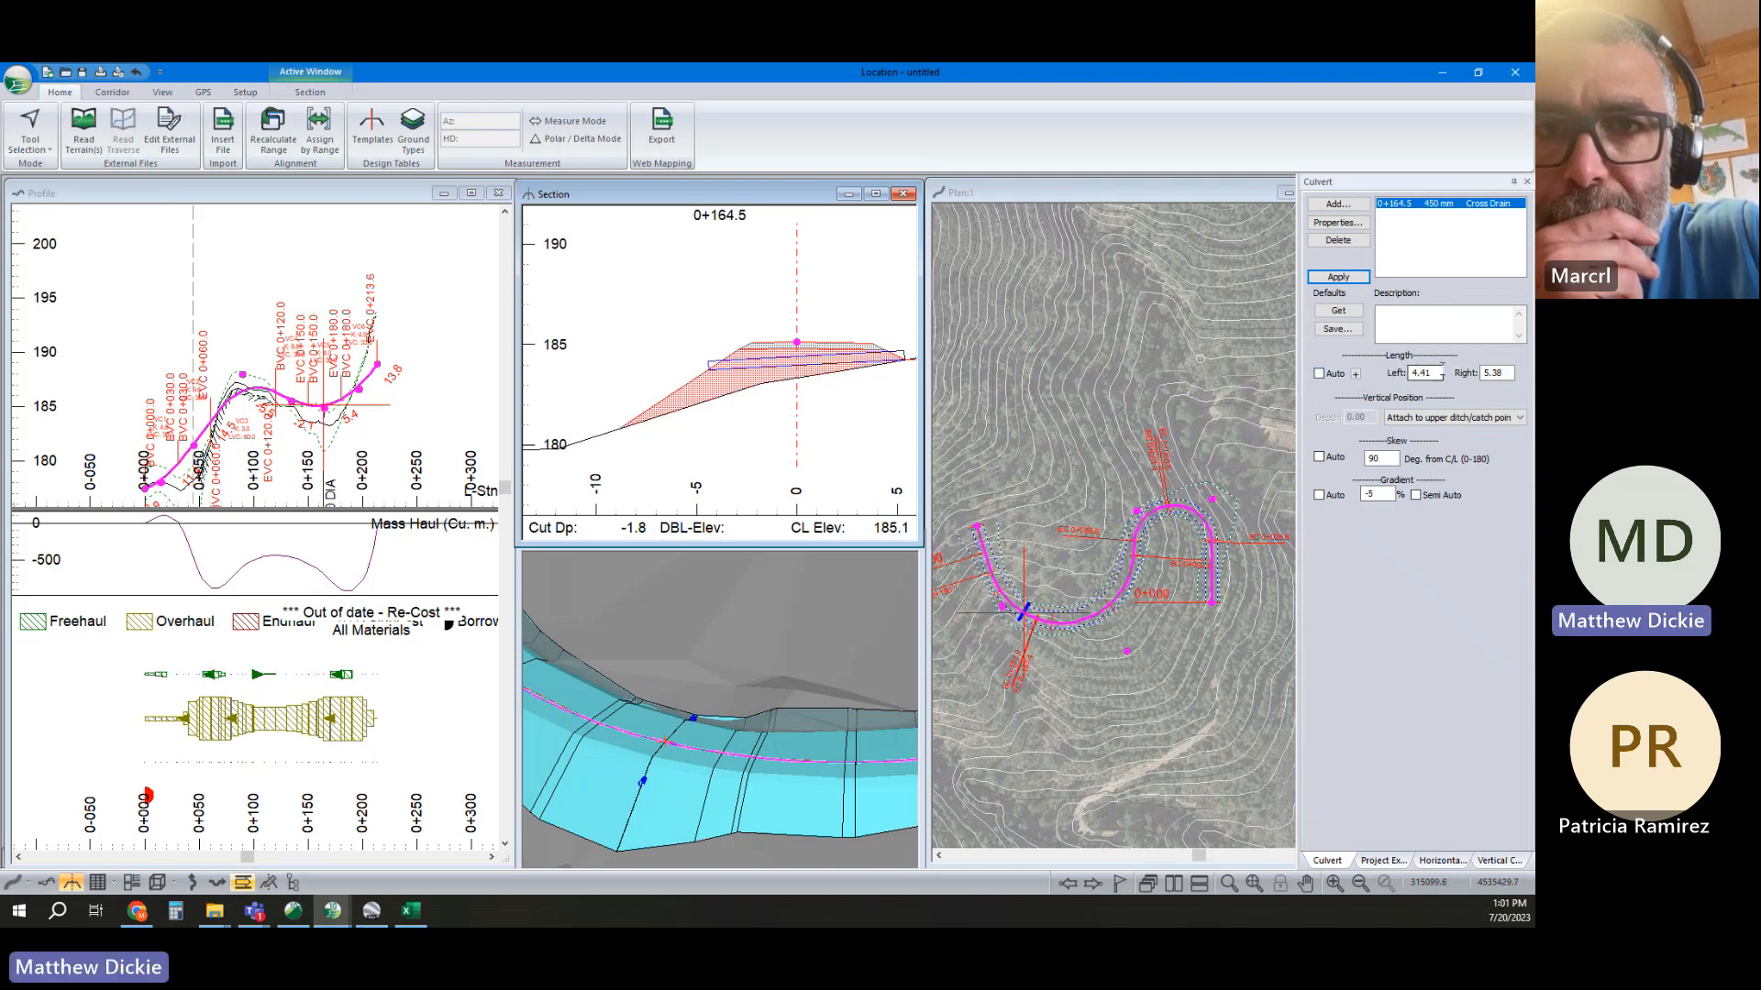
{"action": "double_click", "coordinate": [1434, 374]}
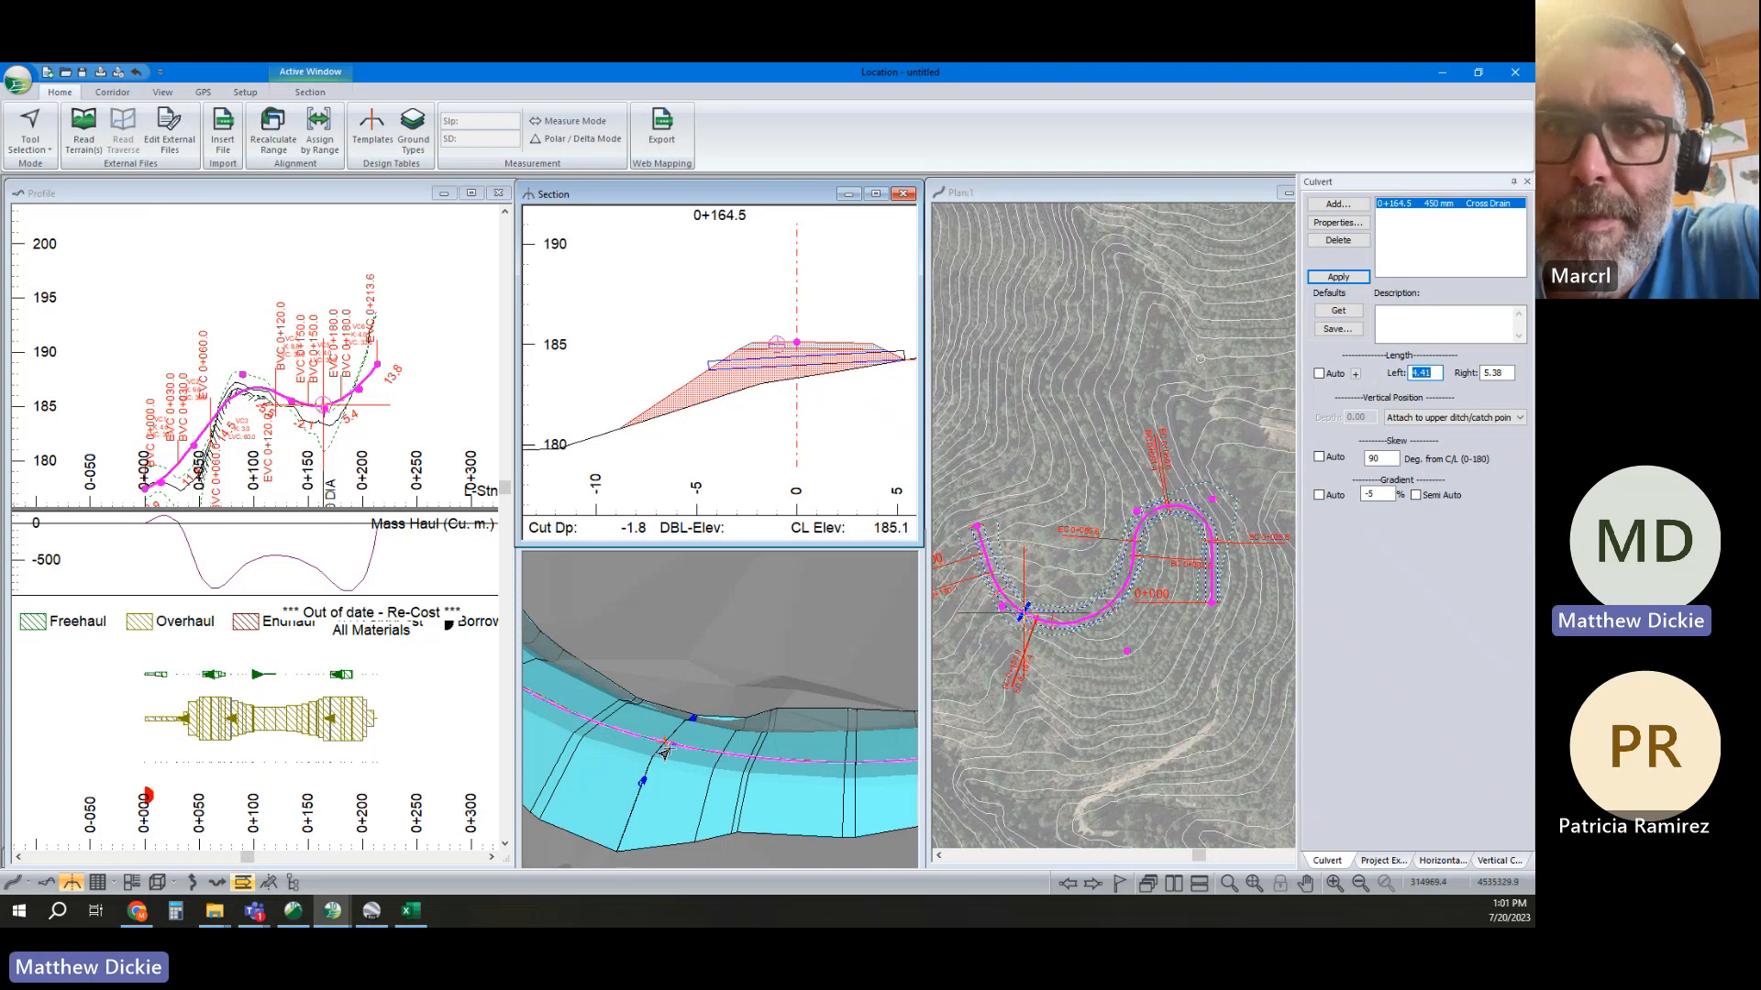
{"action": "double_click", "coordinate": [1494, 373]}
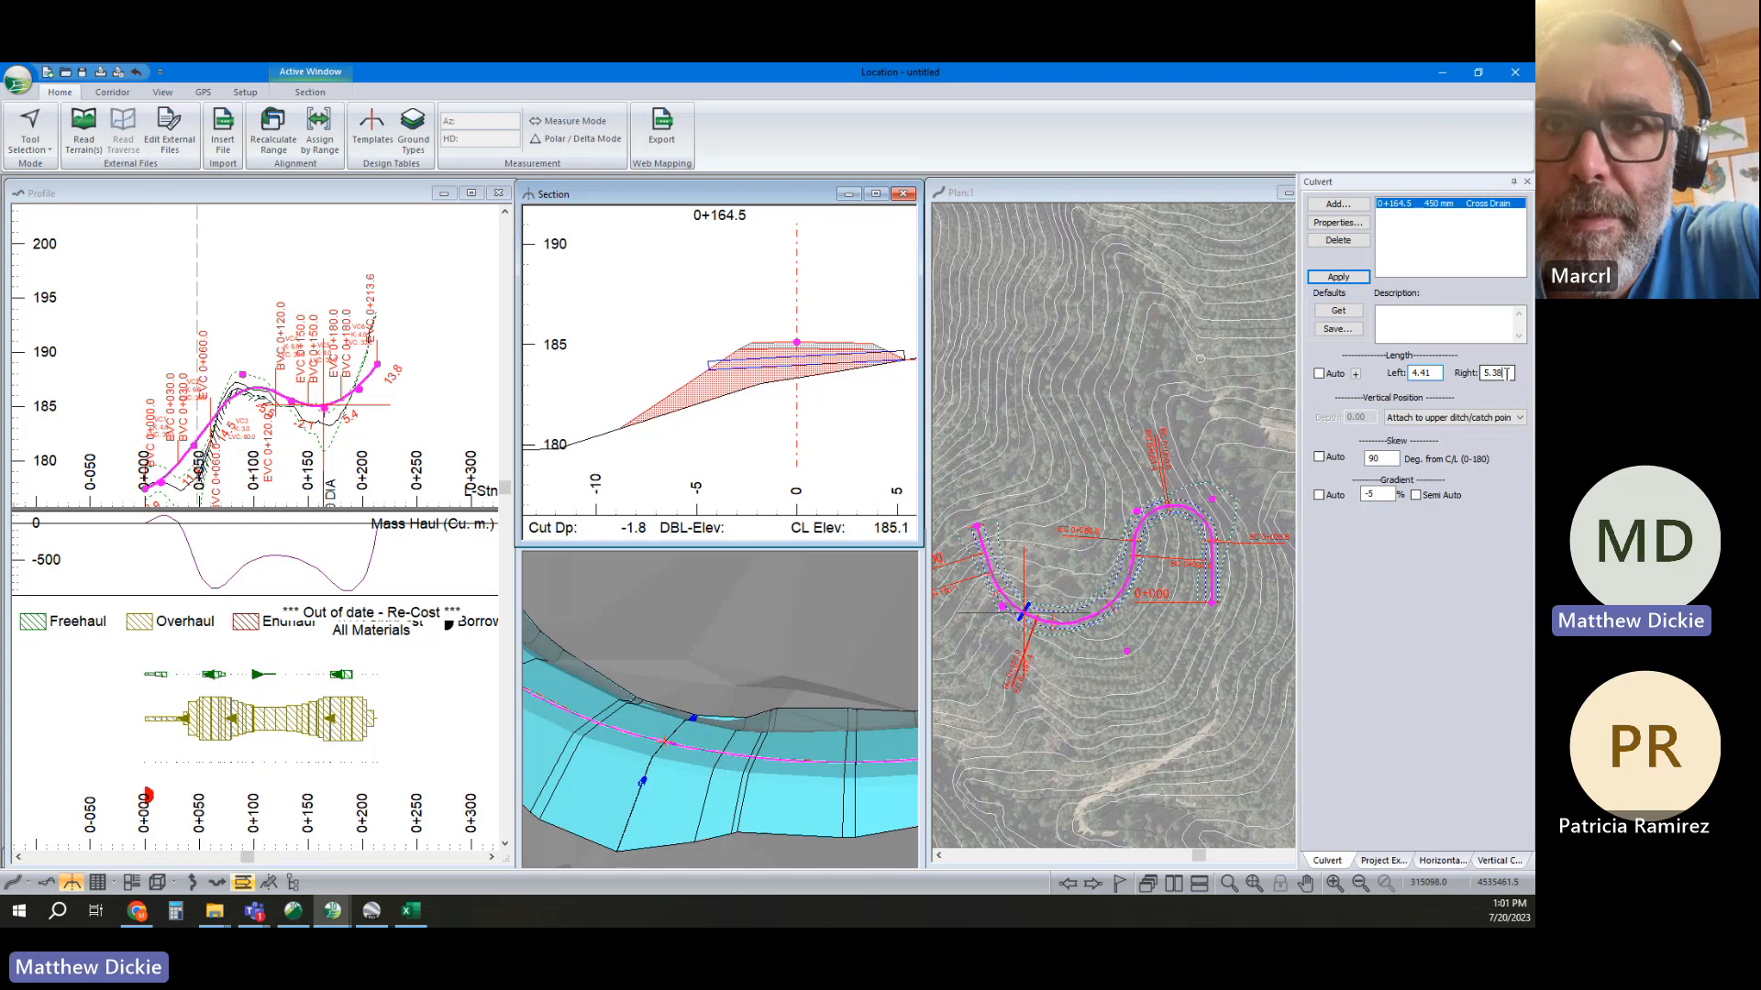
{"action": "double_click", "coordinate": [1427, 374]}
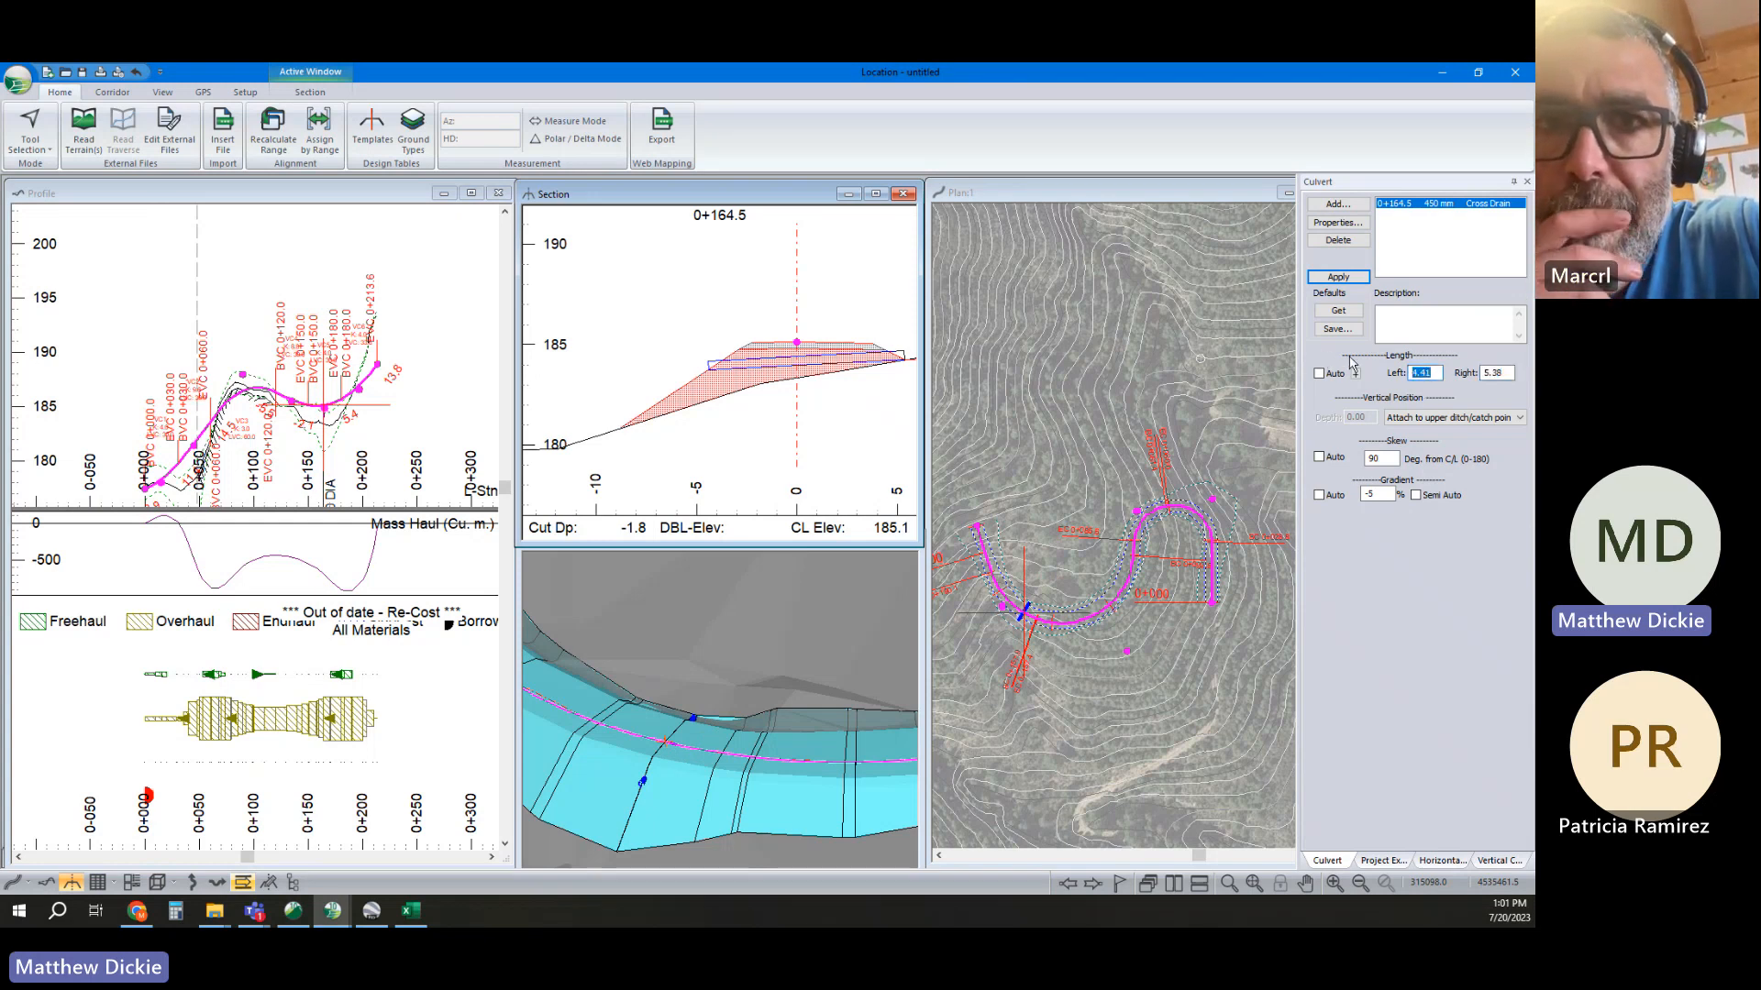
{"action": "type", "text": "5"}
{"action": "key", "text": "Tab"}
{"action": "type", "text": "6"}
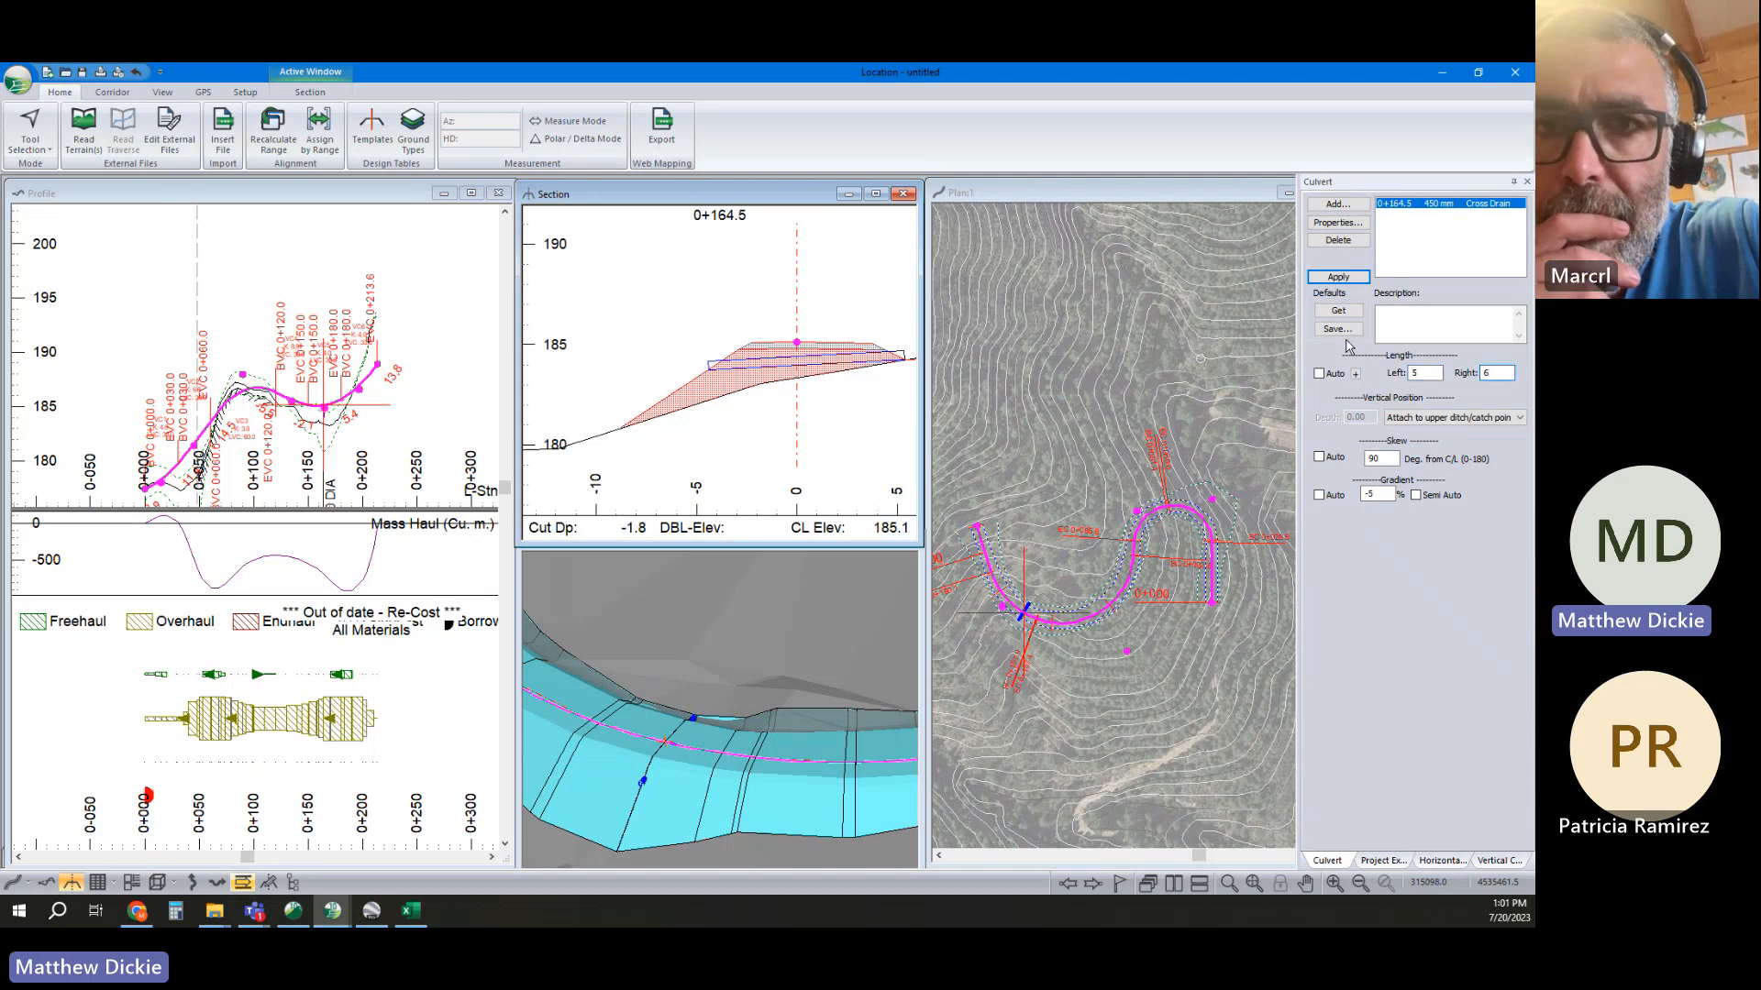
{"action": "left_click", "coordinate": [1338, 276]}
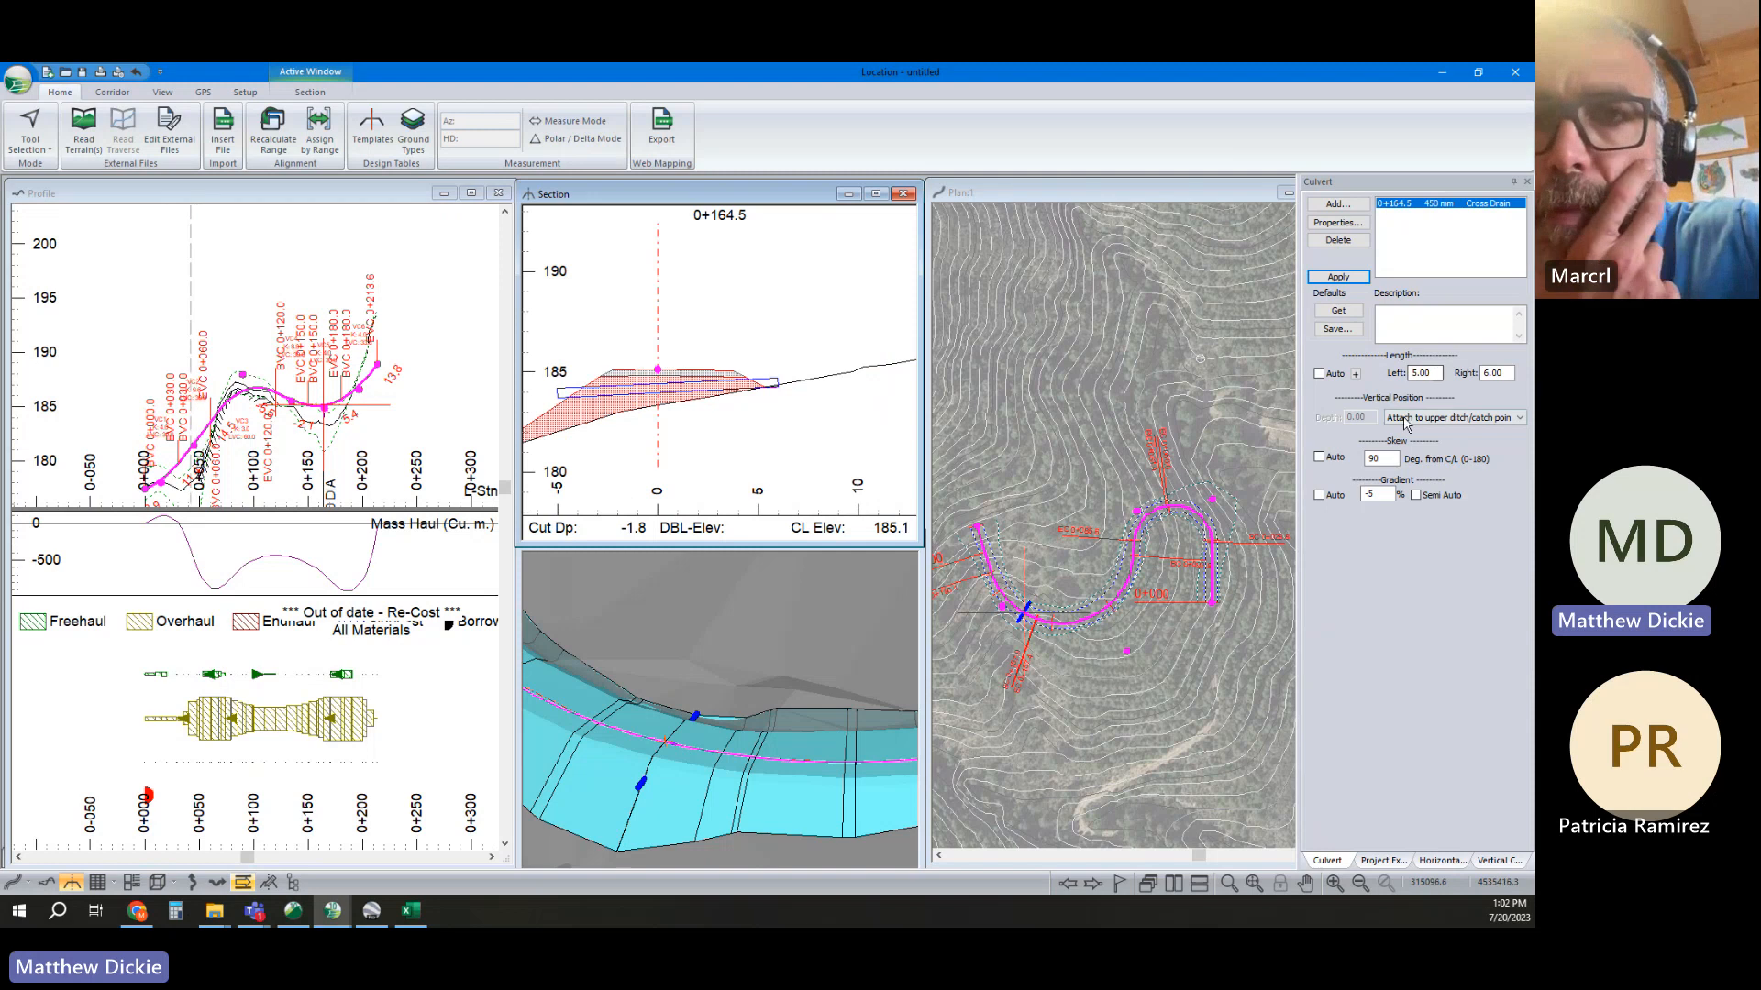
Set the culvert's skew to 80 degrees after trying 100 degrees, and restore its automatic length
{"action": "left_click_drag", "start_coordinate": [1385, 458], "coordinate": [1307, 461]}
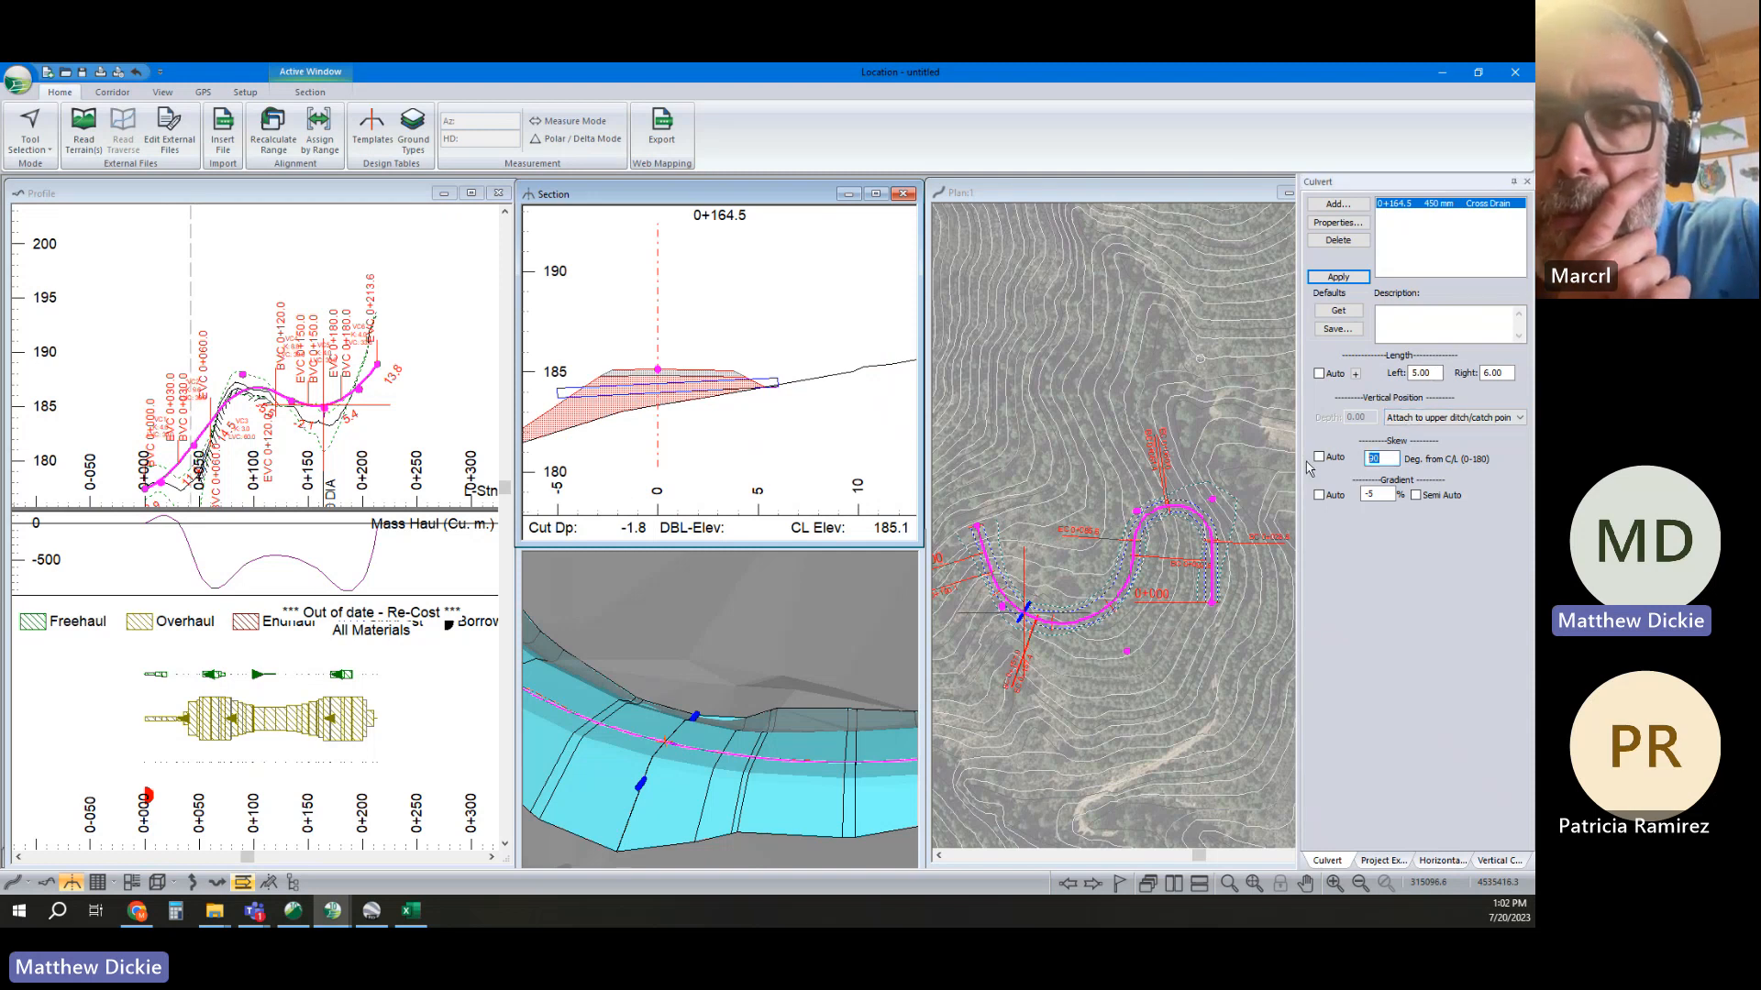
{"action": "type", "text": "100"}
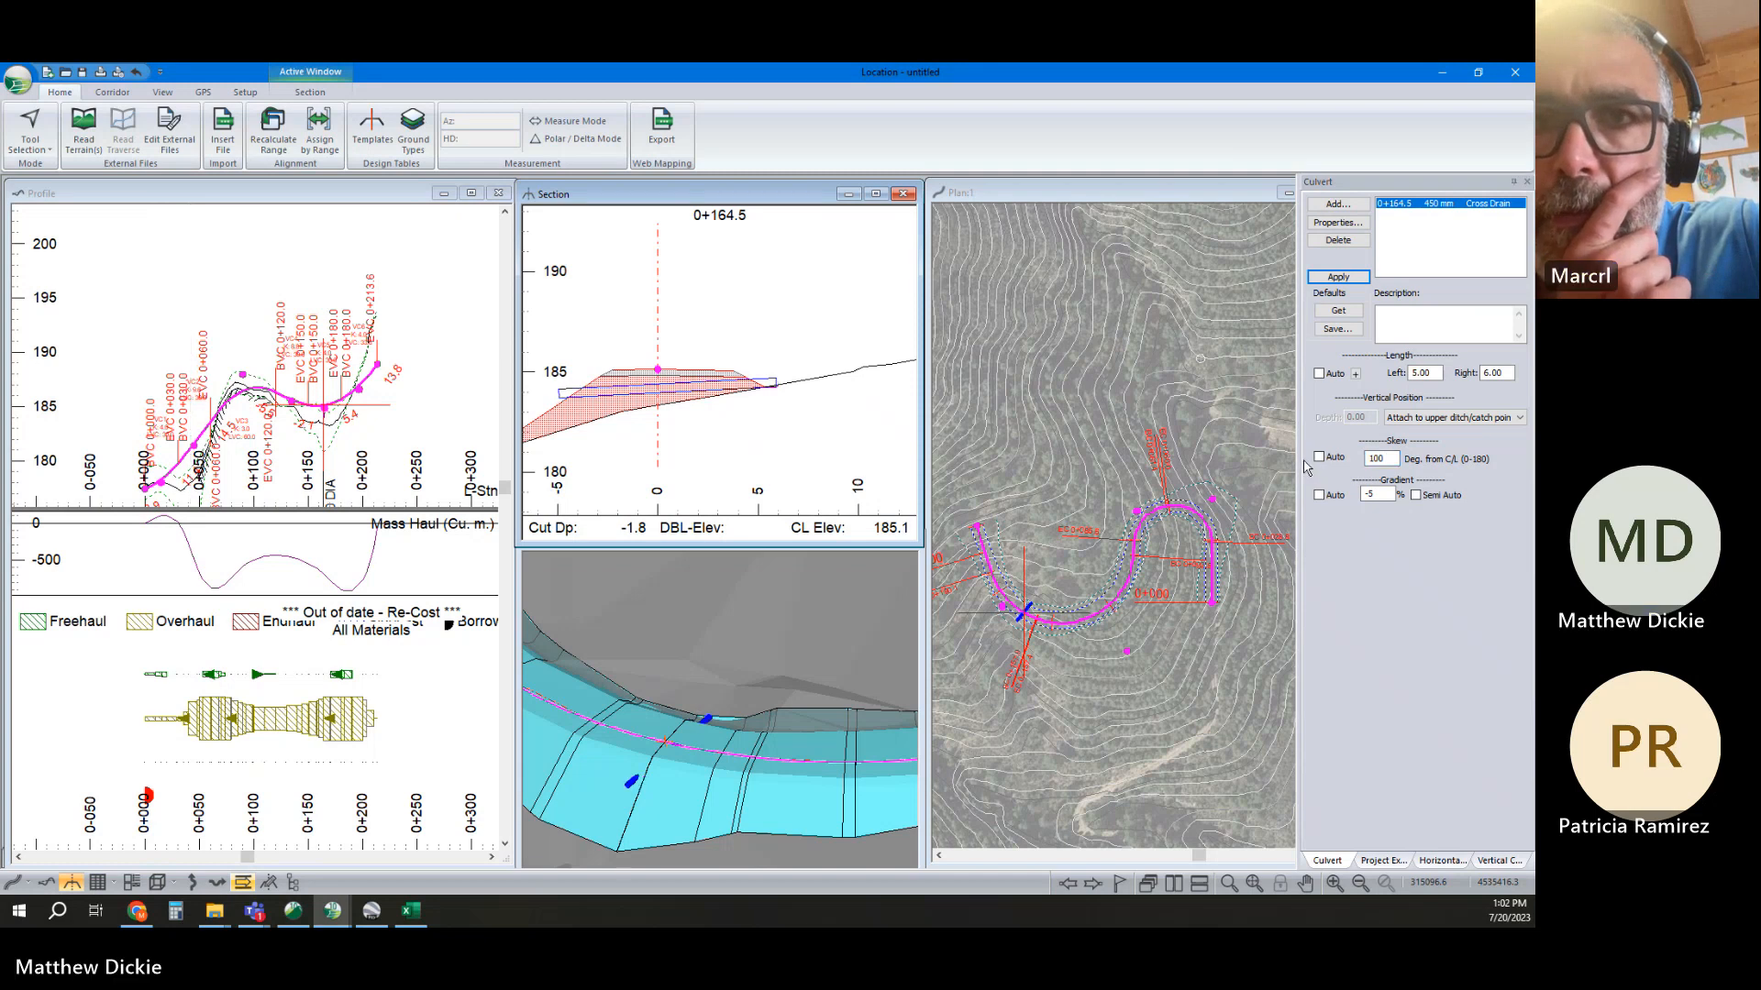
{"action": "left_click_drag", "start_coordinate": [1389, 458], "coordinate": [1129, 461]}
{"action": "type", "text": "80"}
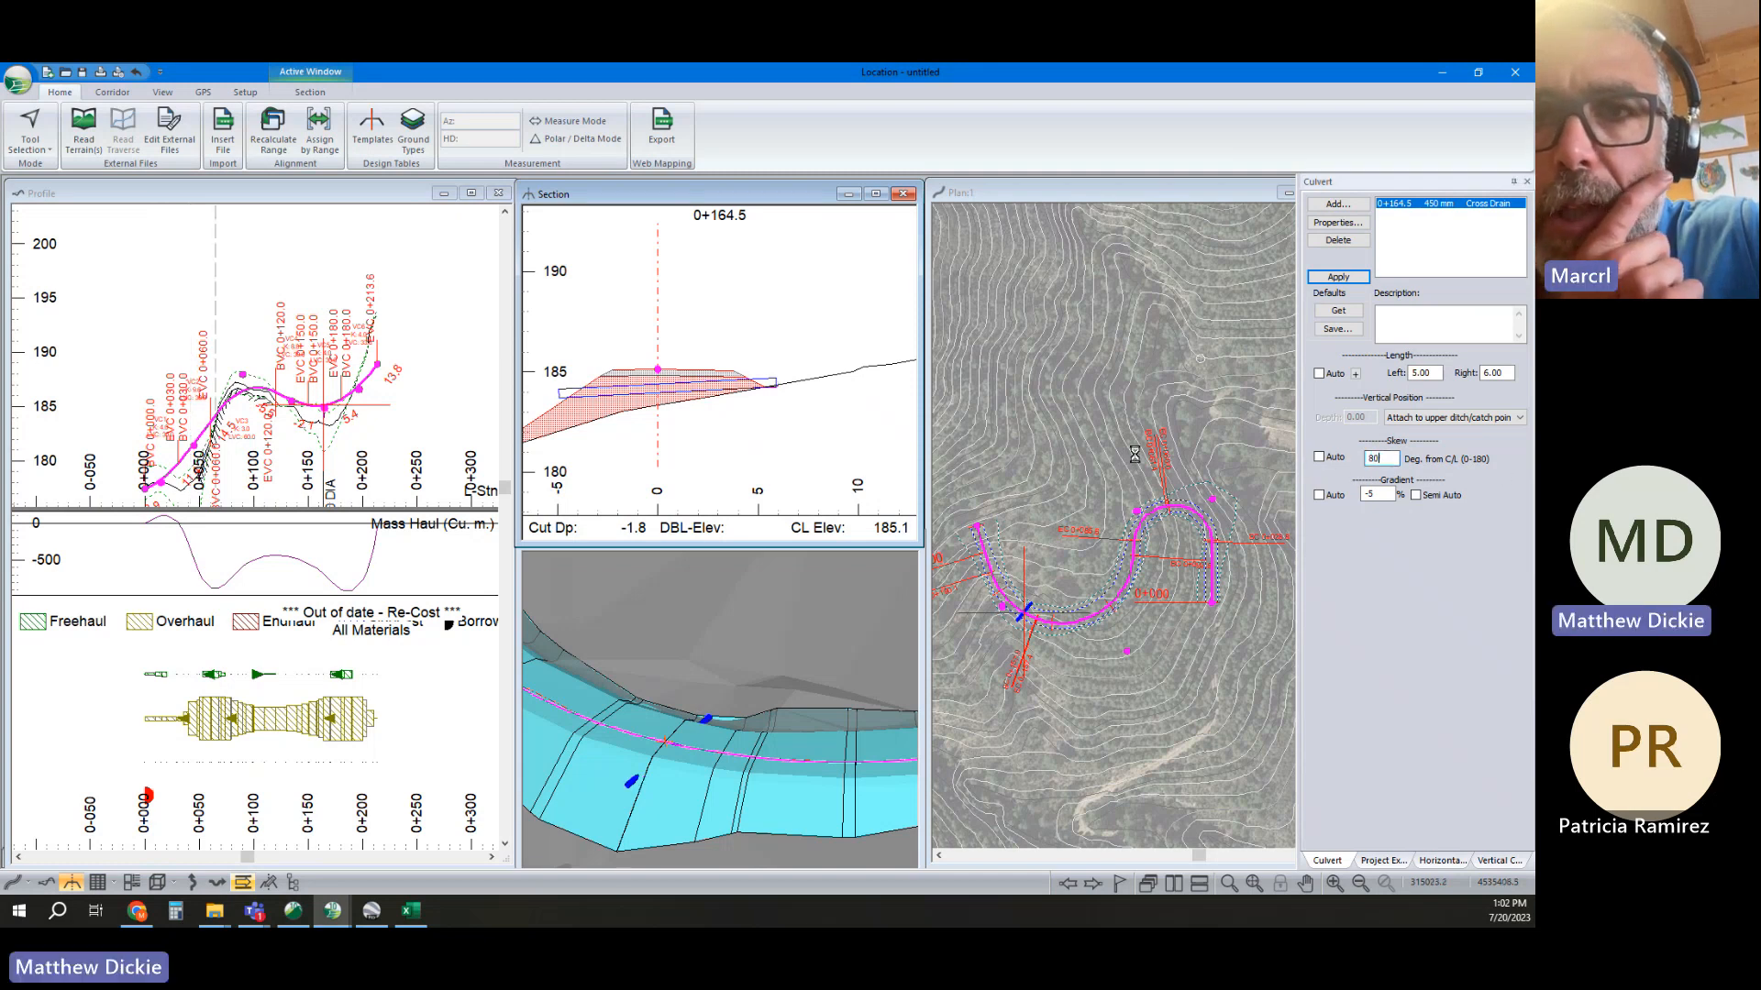
{"action": "scroll", "coordinate": [1014, 606], "scroll_direction": "up", "scroll_amount": 3}
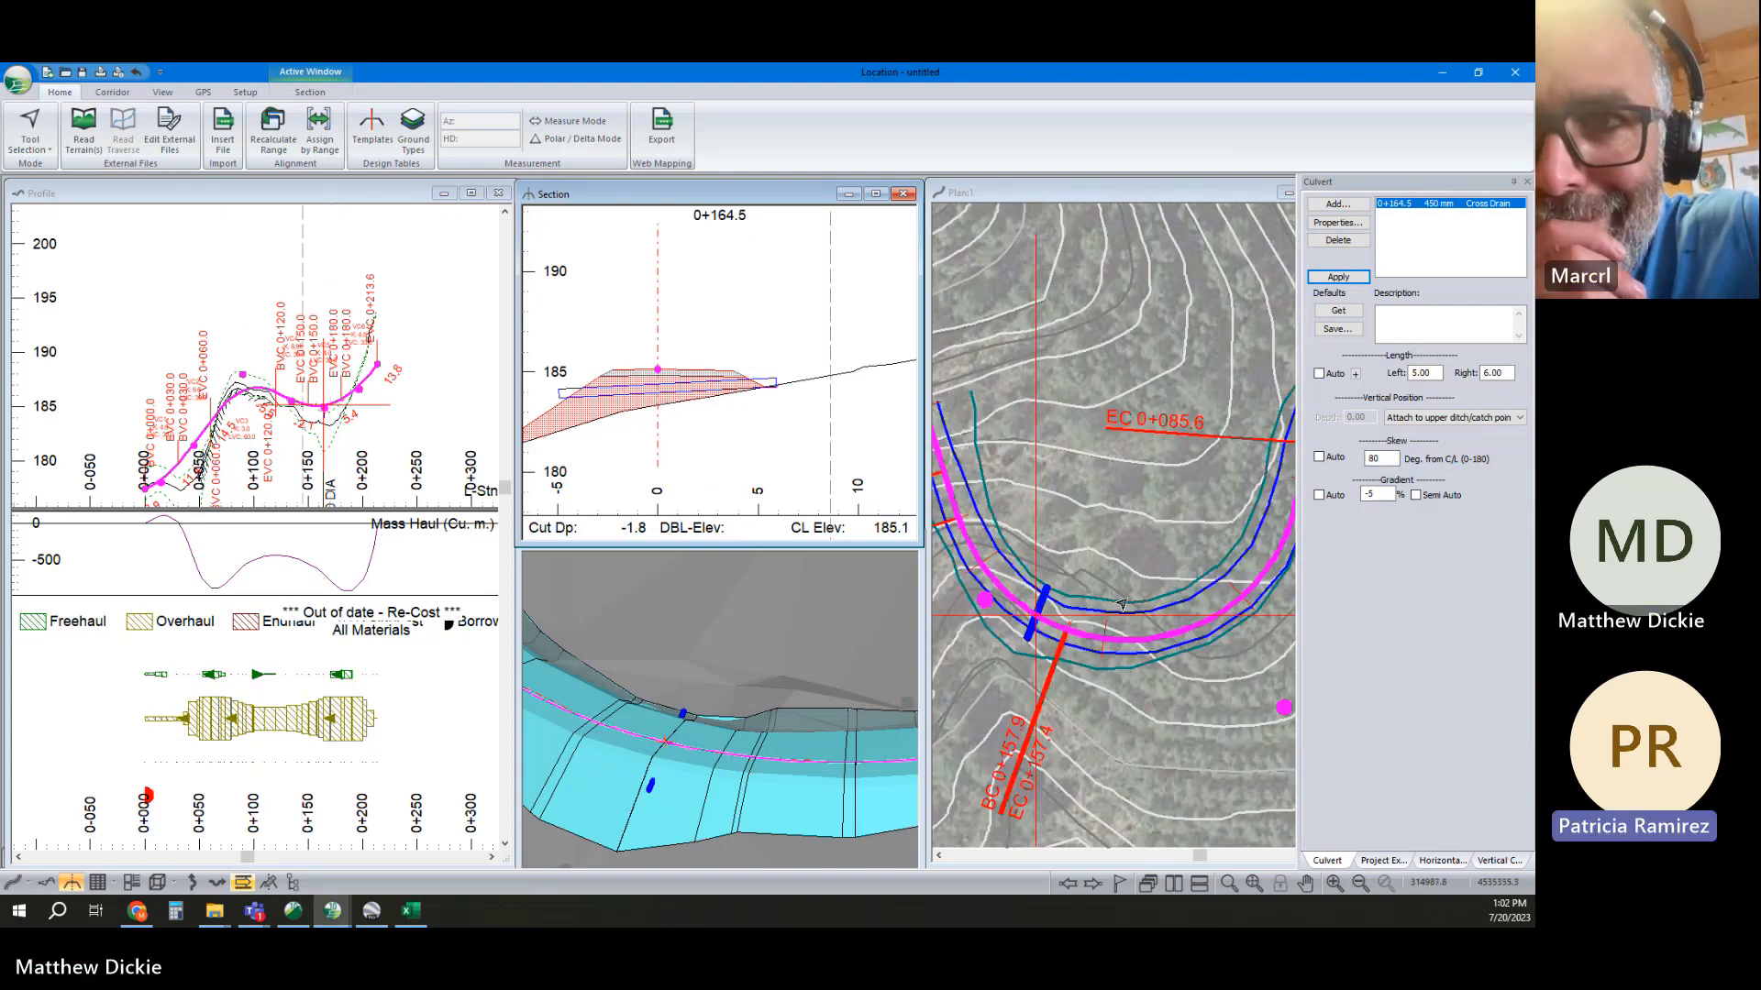
{"action": "left_click", "coordinate": [1331, 376]}
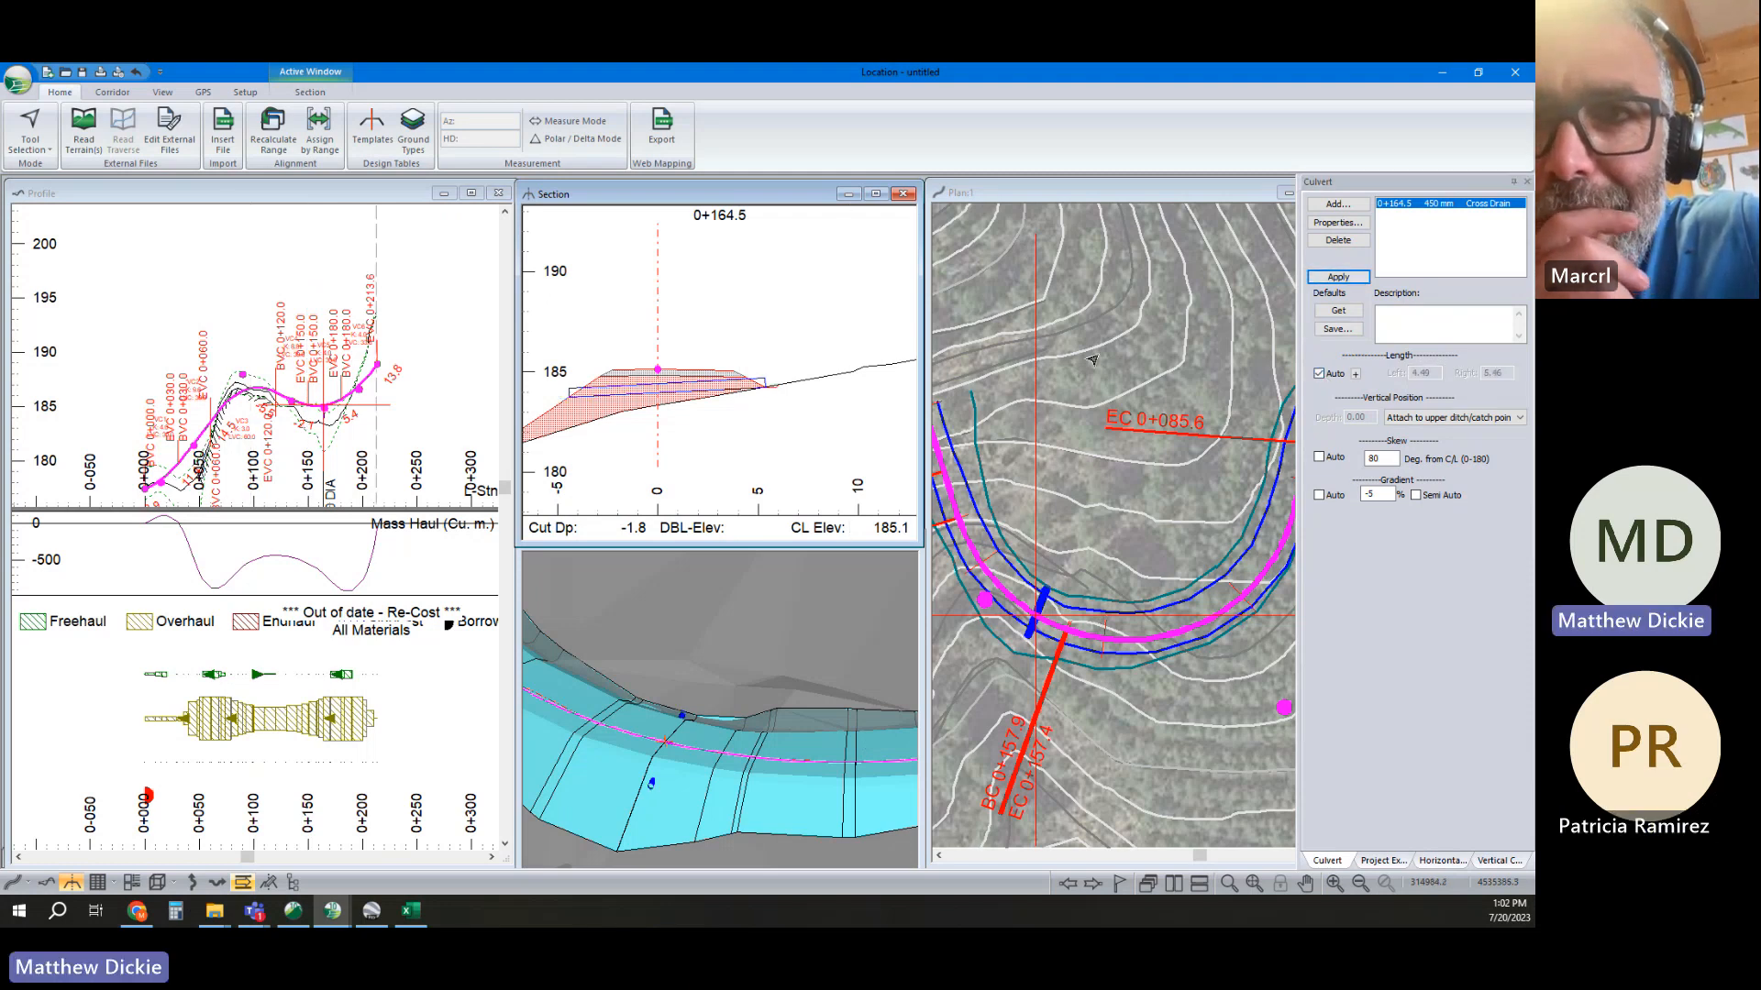
{"action": "mouse_move", "coordinate": [1089, 360]}
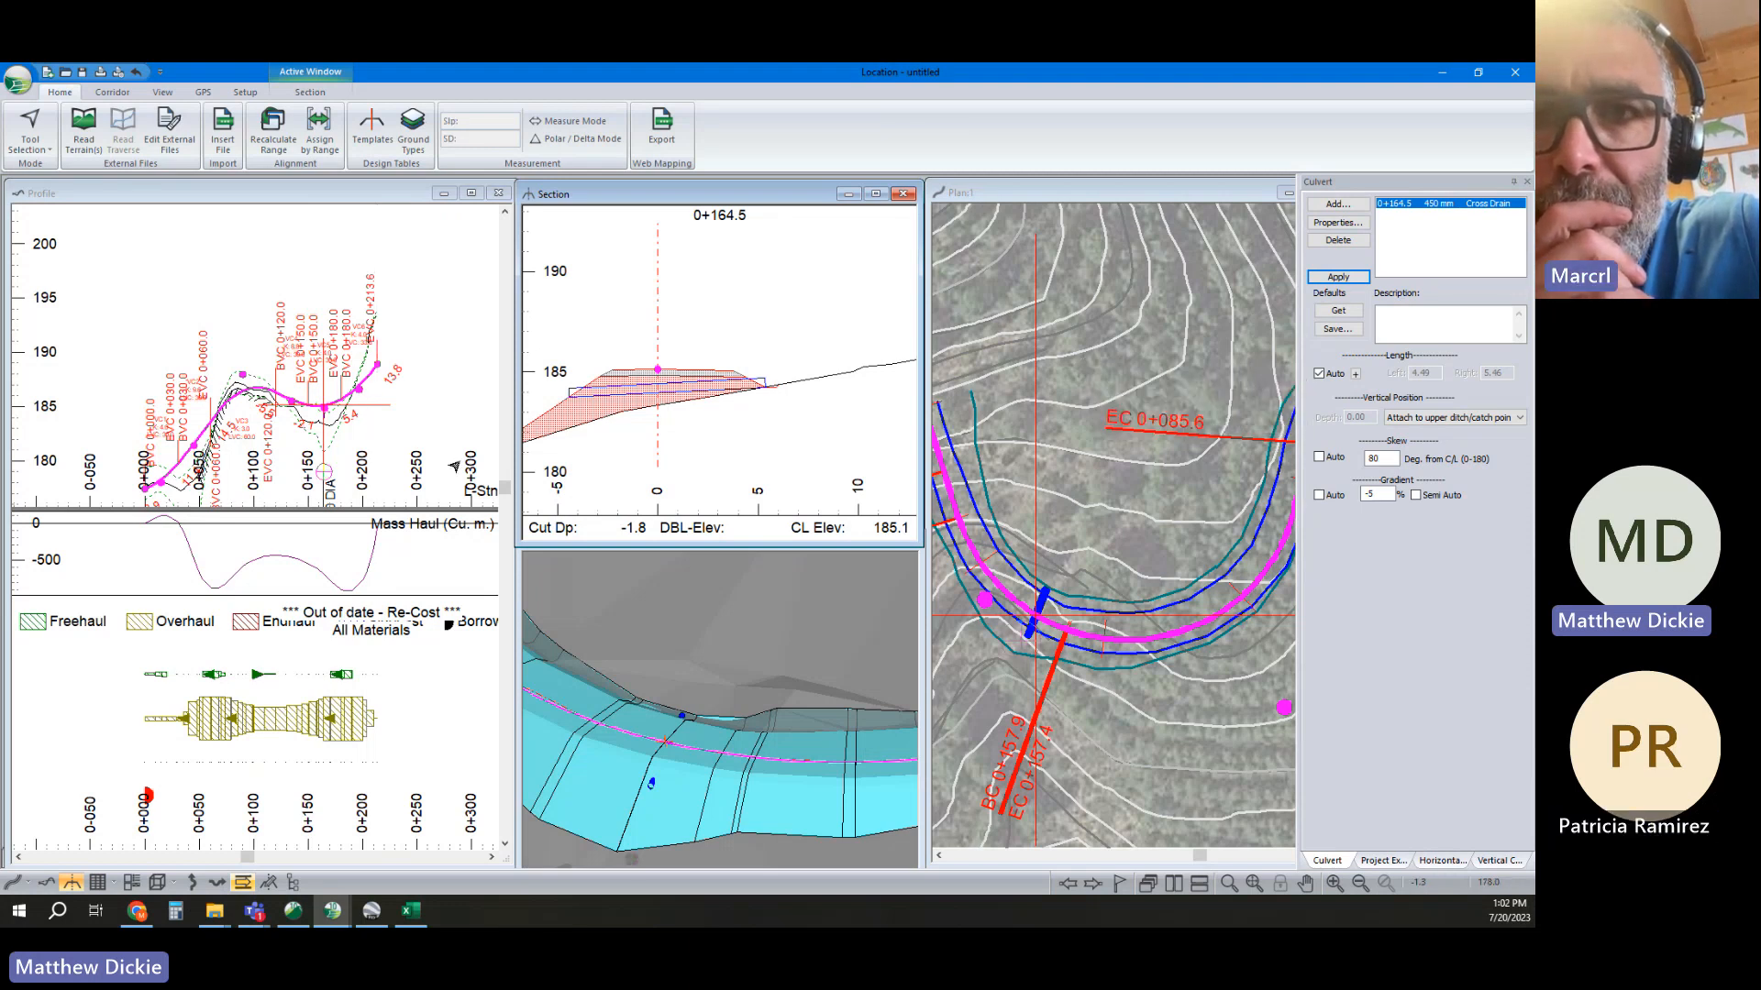
Open the alignment data table and remove all its selected columns except the L-Stn station
{"action": "left_click", "coordinate": [96, 882]}
{"action": "right_click", "coordinate": [876, 510]}
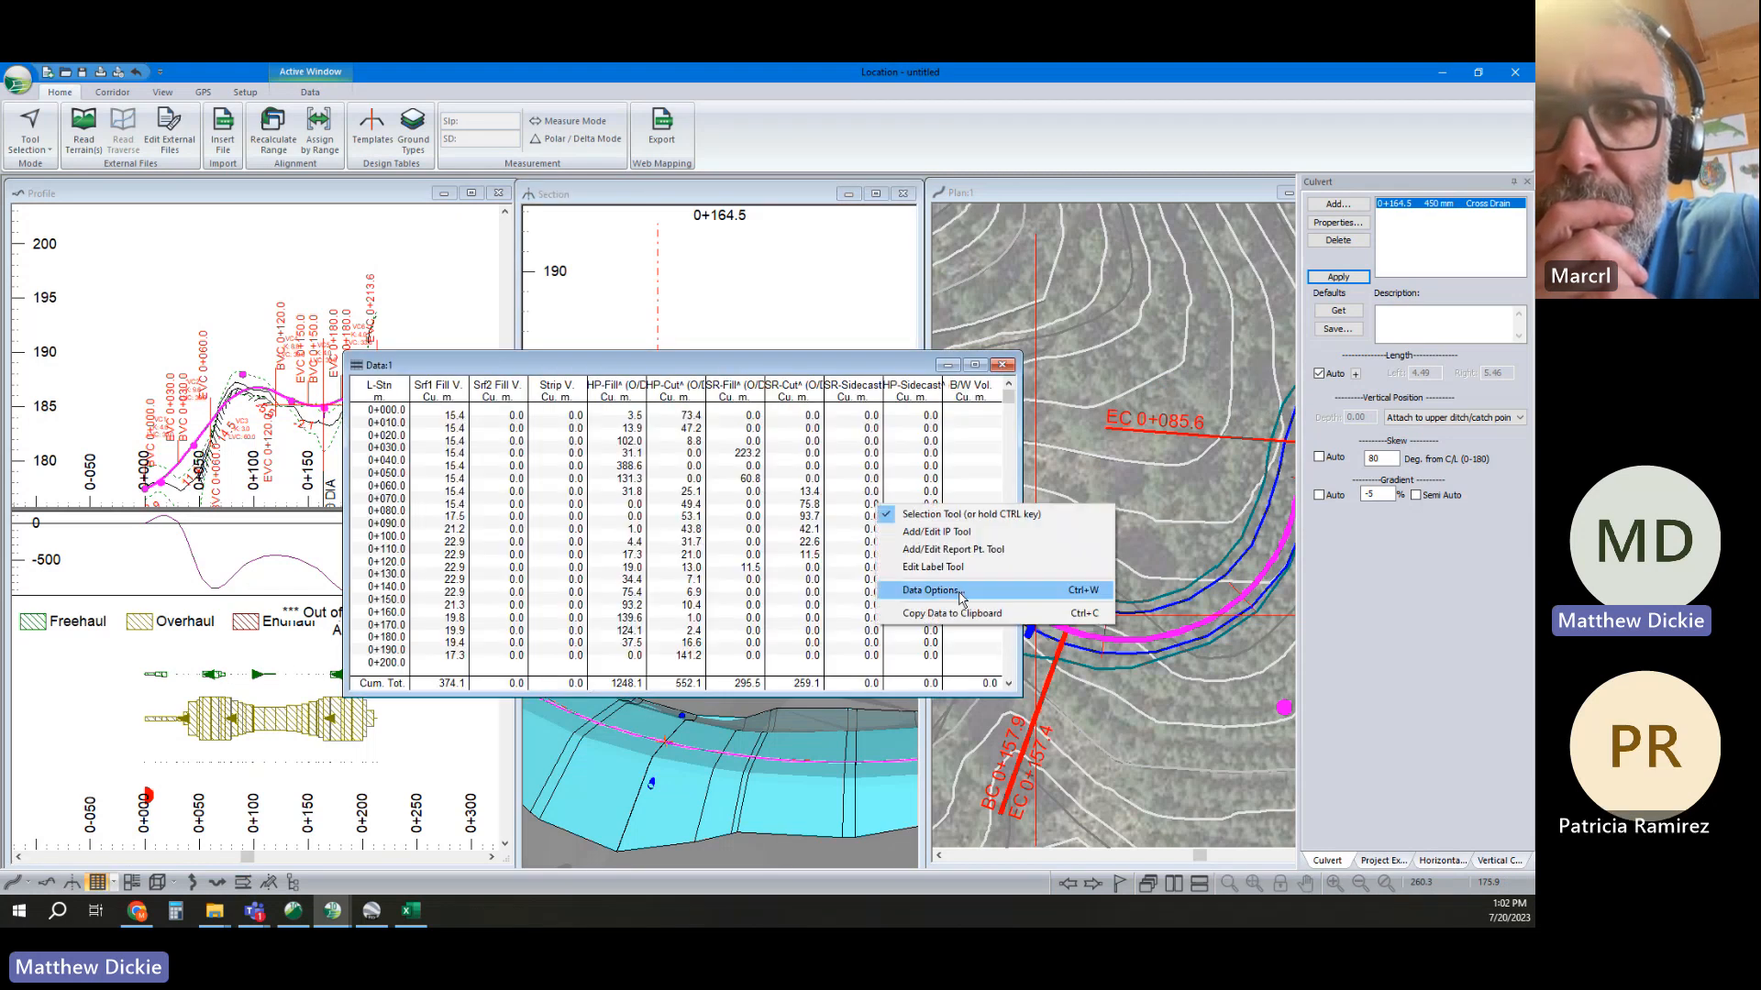
{"action": "left_click", "coordinate": [972, 591]}
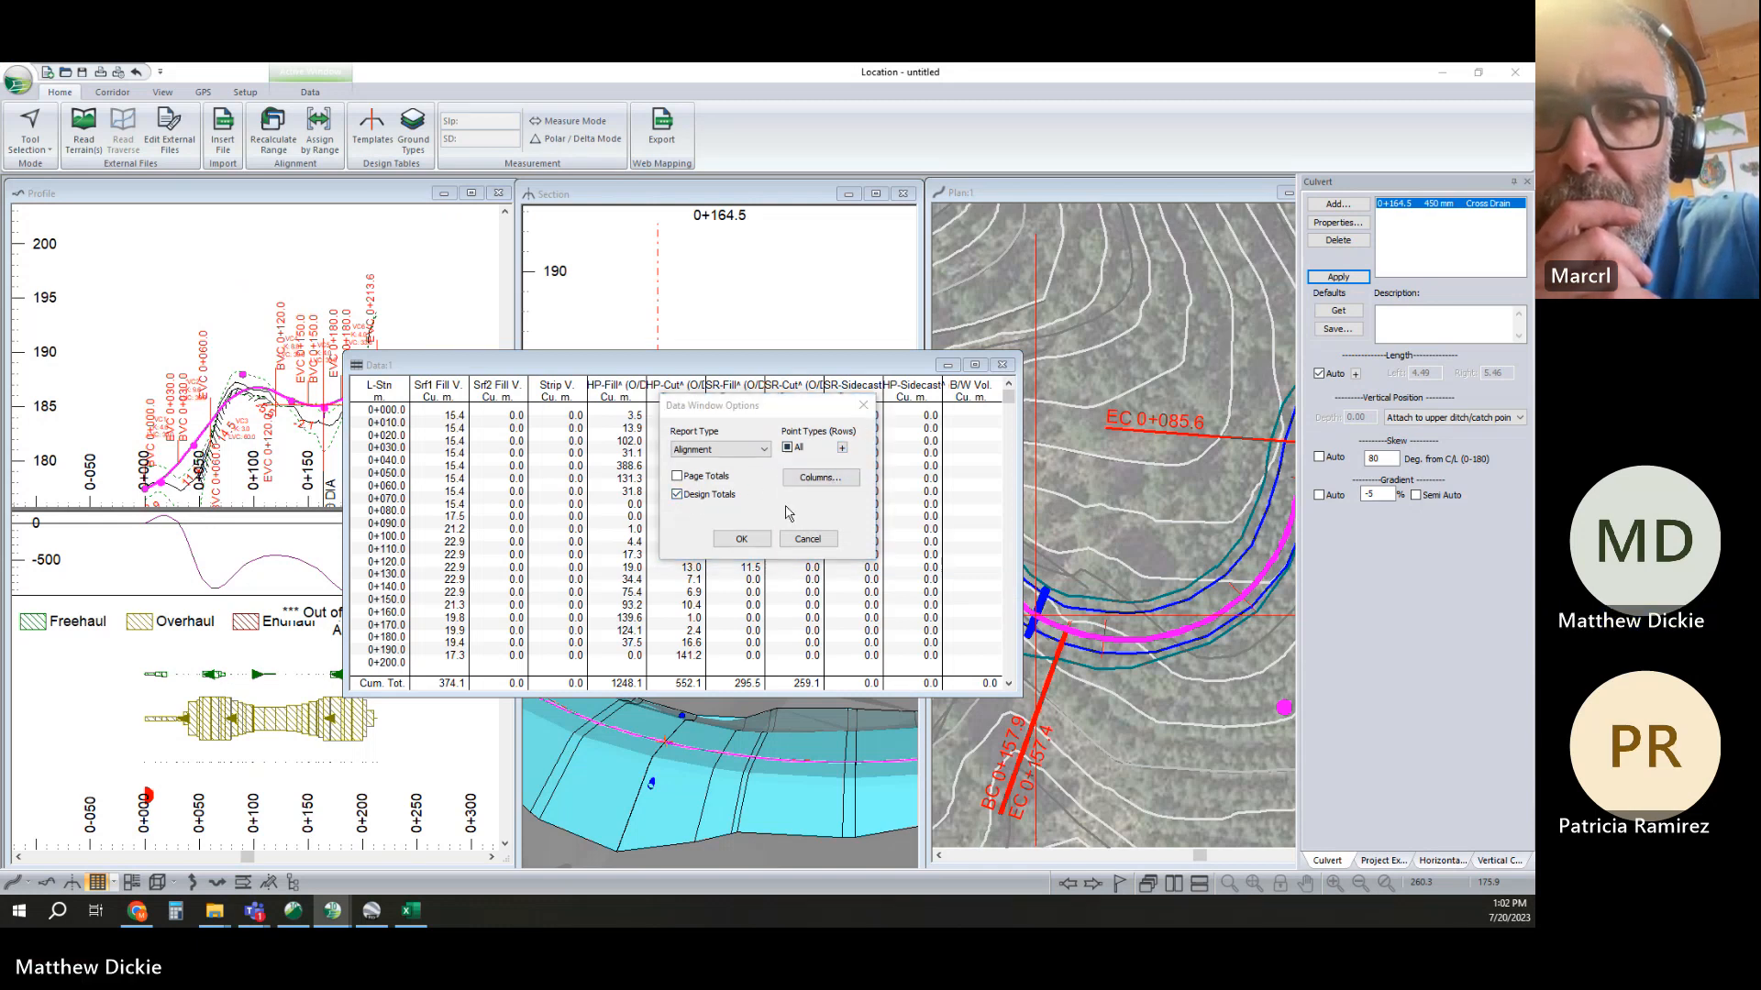
{"action": "left_click", "coordinate": [820, 477]}
{"action": "left_click", "coordinate": [820, 486]}
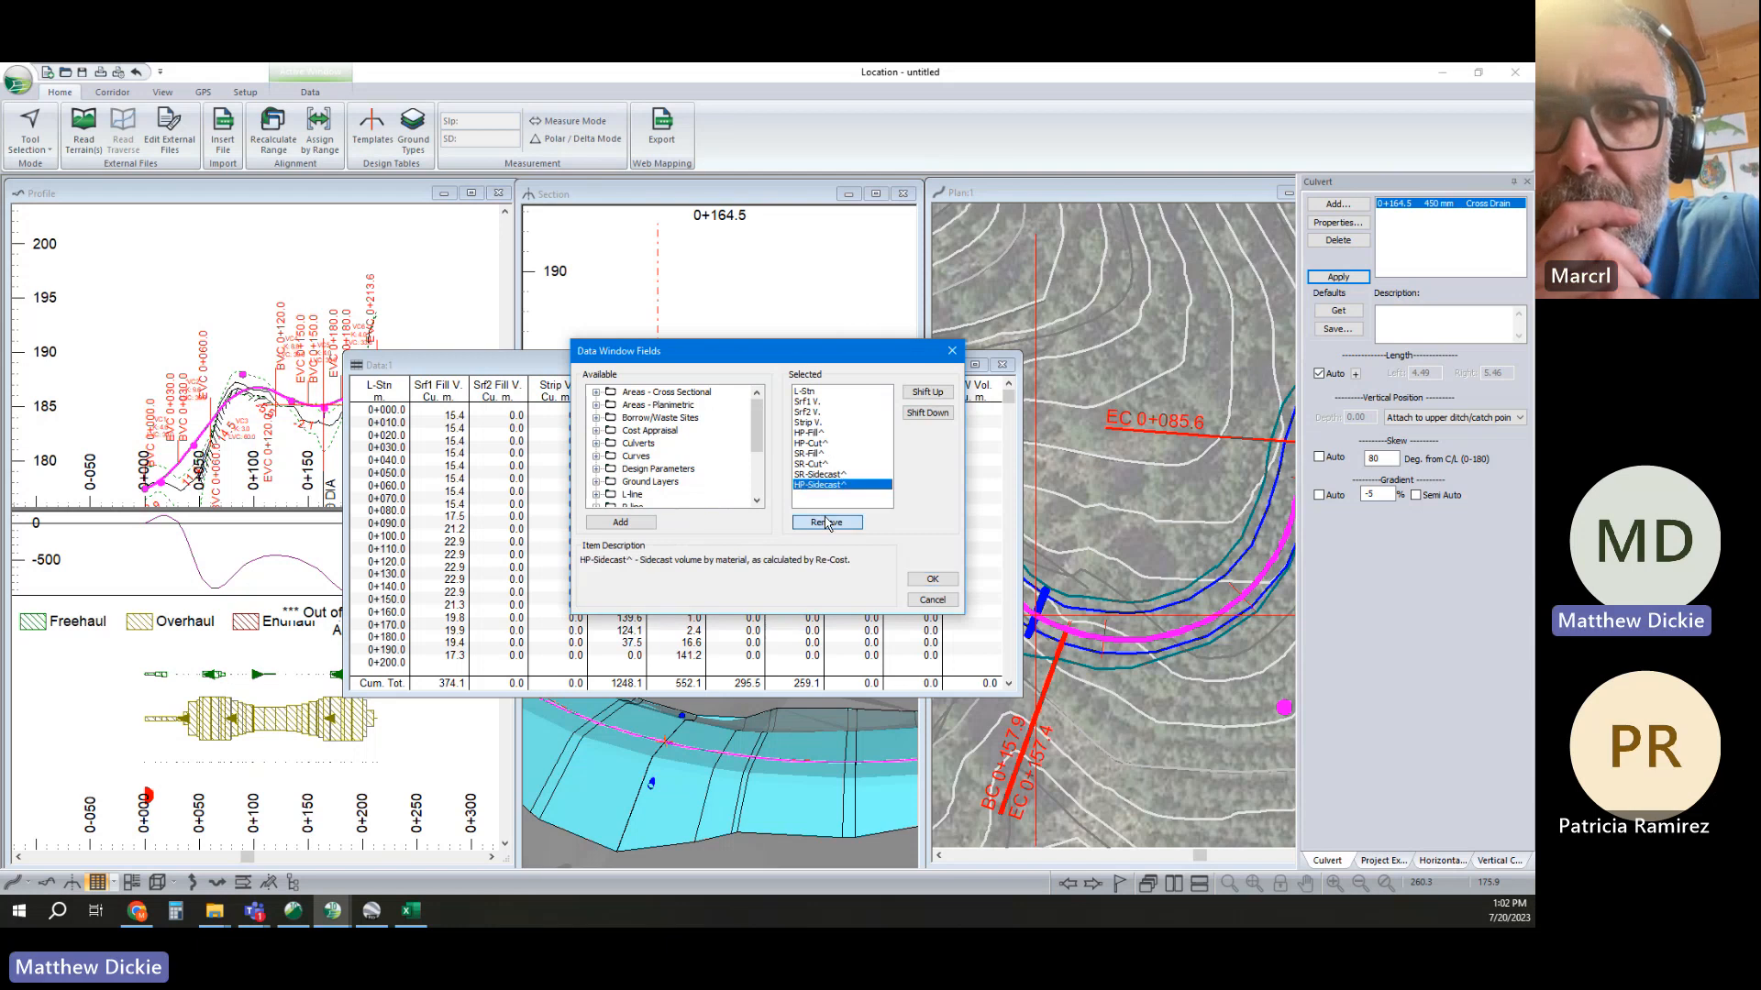
{"action": "left_click", "coordinate": [827, 523]}
{"action": "left_click", "coordinate": [827, 523]}
{"action": "left_click", "coordinate": [827, 523]}
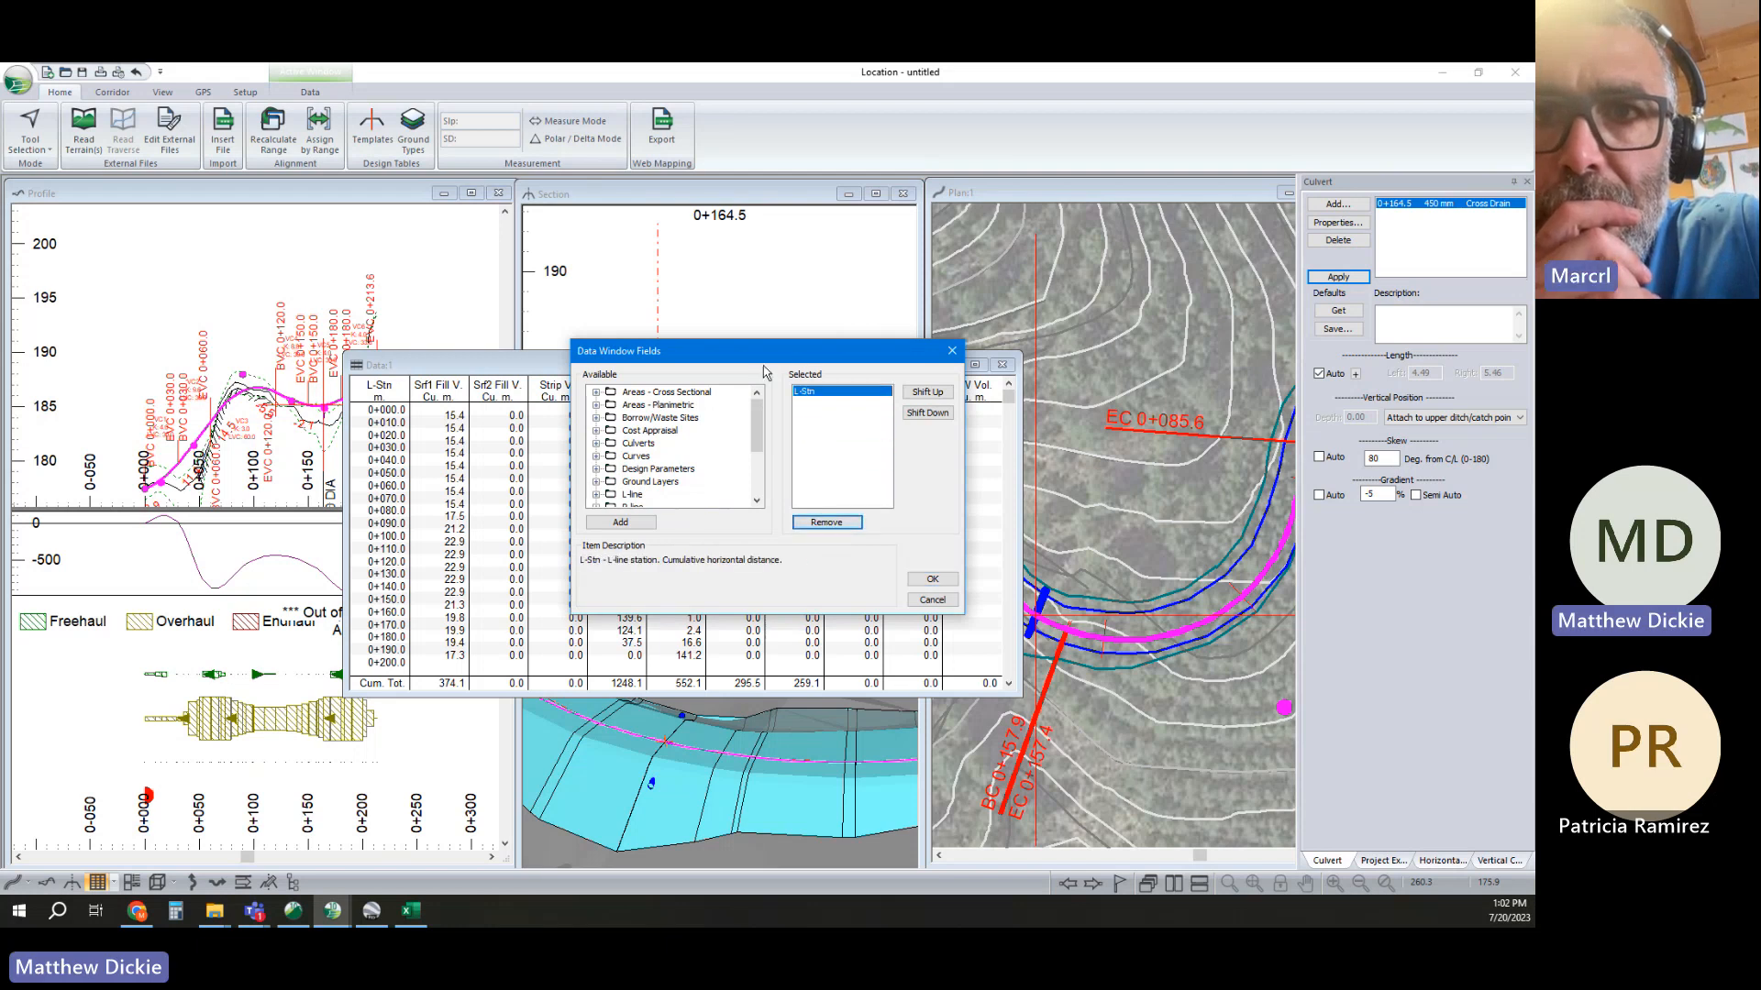
Add the general Cut V. and Fill V. volumes and the OptHaul HP-Cut and SR-Cut volumes as table columns
{"action": "scroll", "coordinate": [656, 477], "scroll_direction": "down", "scroll_amount": 3}
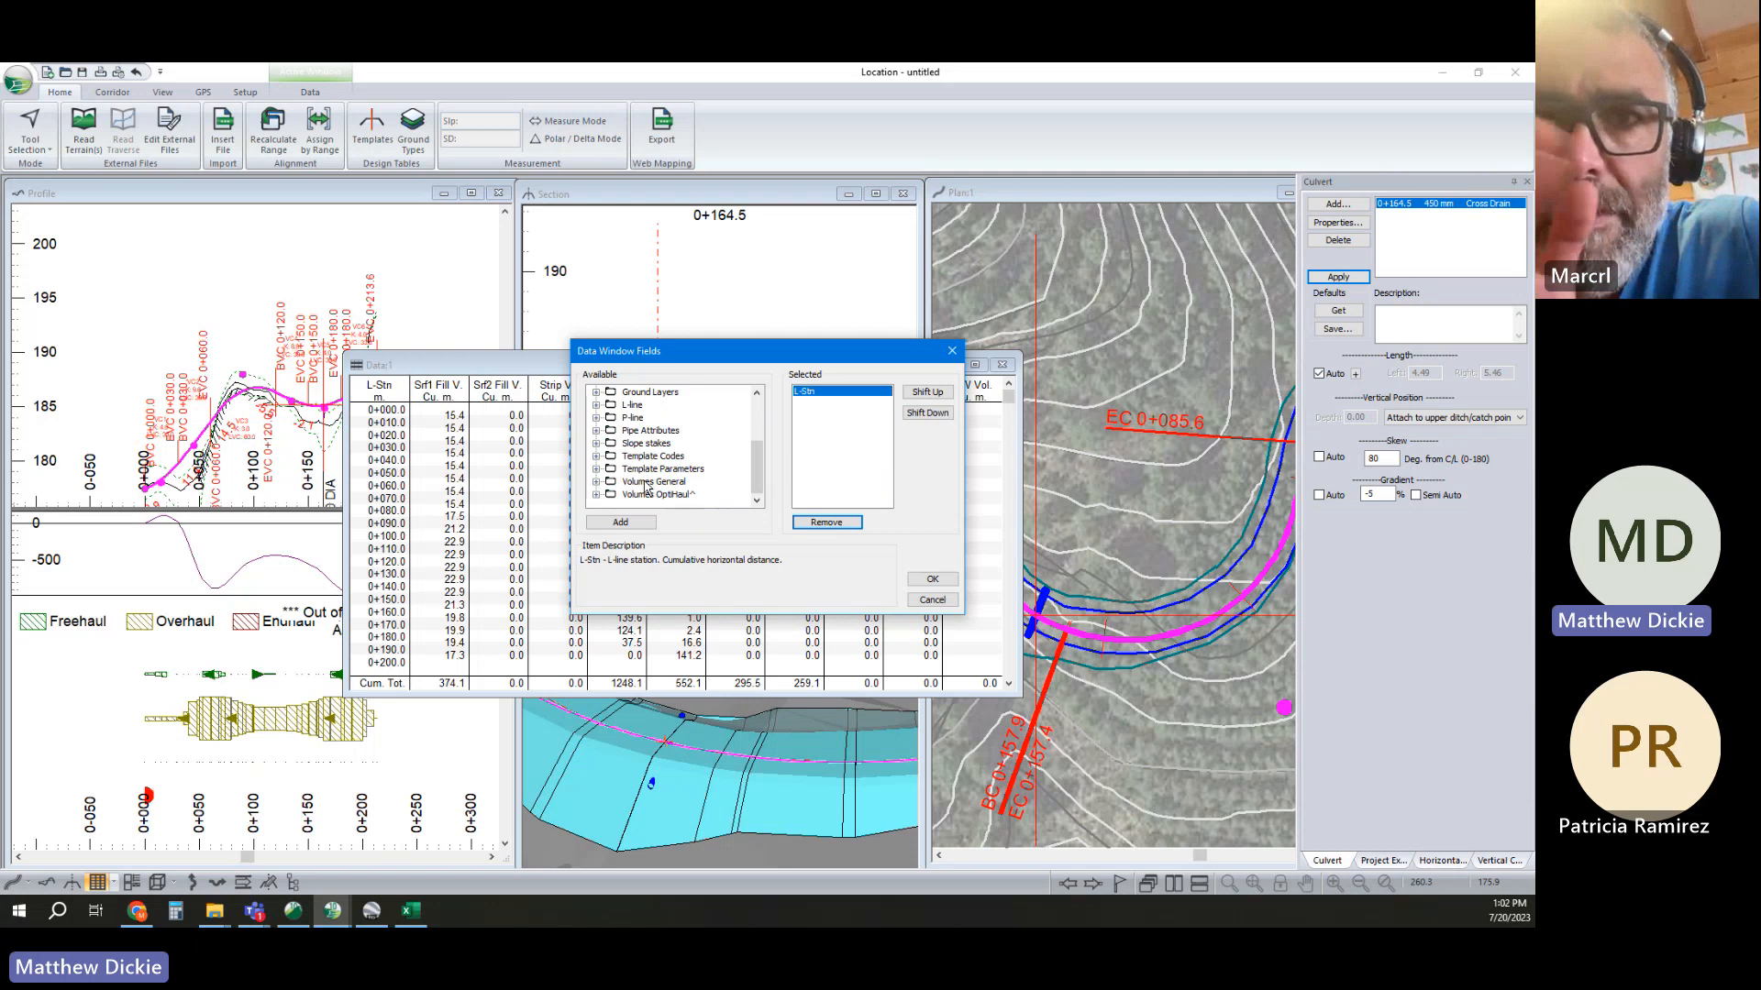
{"action": "left_click", "coordinate": [597, 482]}
{"action": "double_click", "coordinate": [649, 417]}
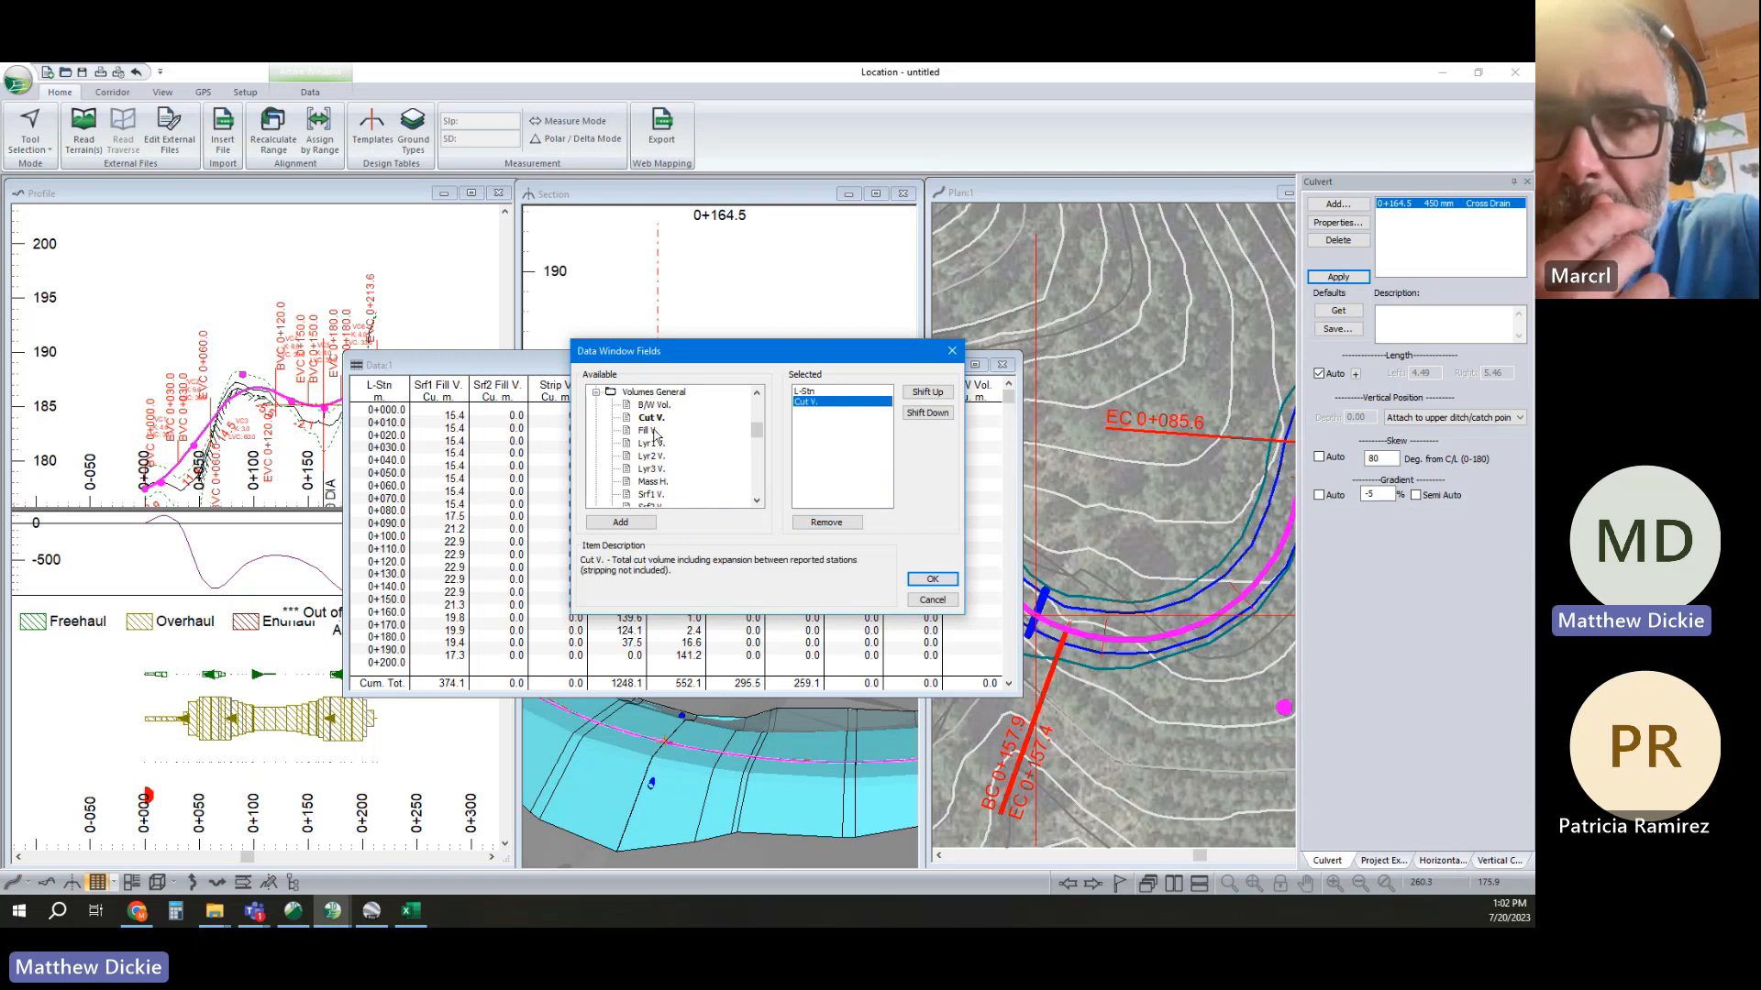
{"action": "double_click", "coordinate": [650, 430]}
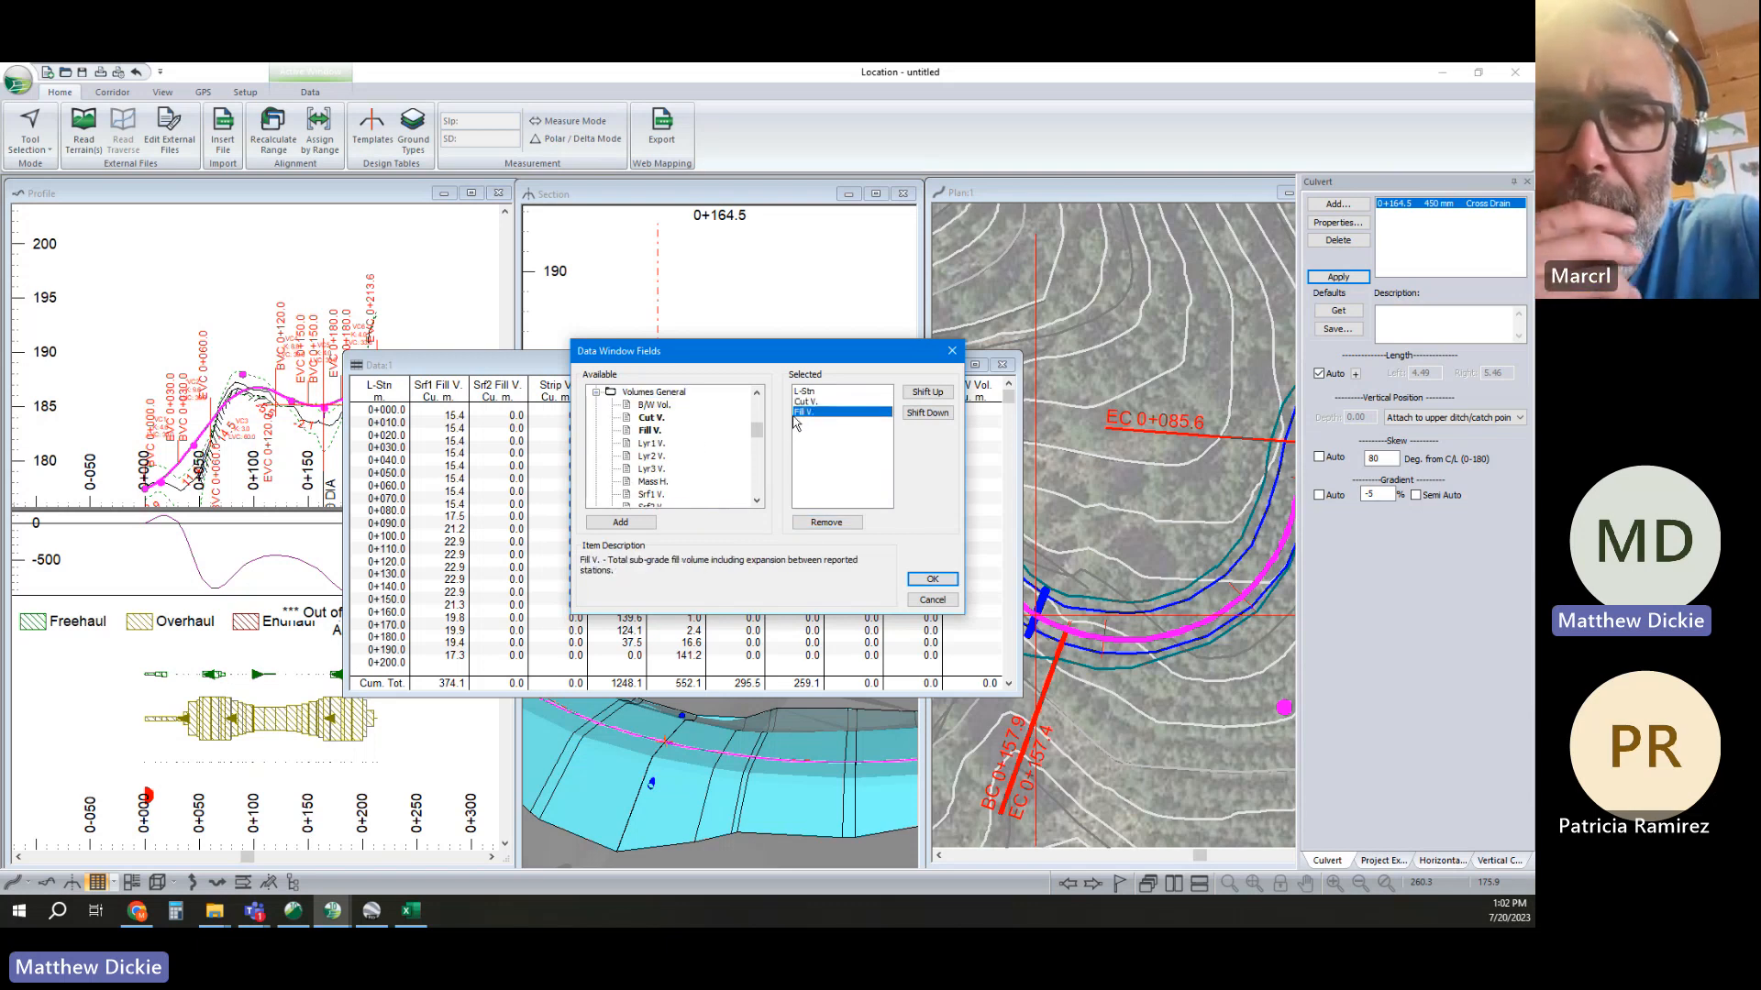
{"action": "scroll", "coordinate": [692, 441], "scroll_direction": "down", "scroll_amount": 10}
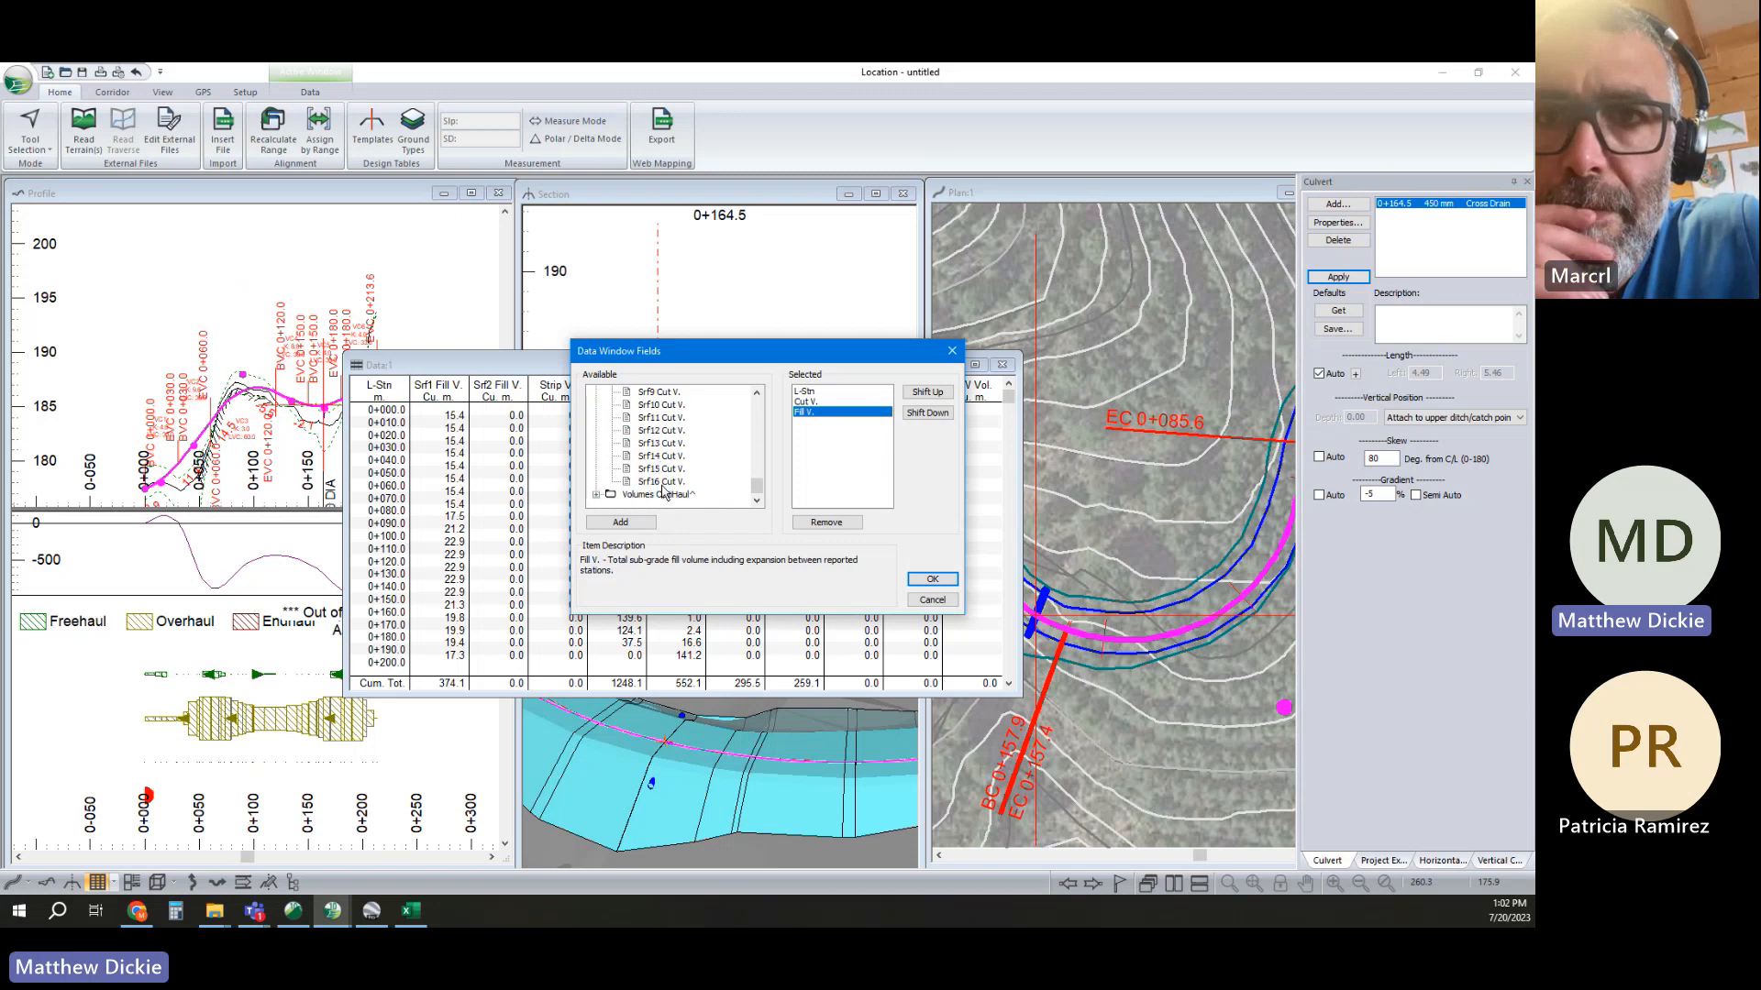
{"action": "left_click", "coordinate": [596, 495]}
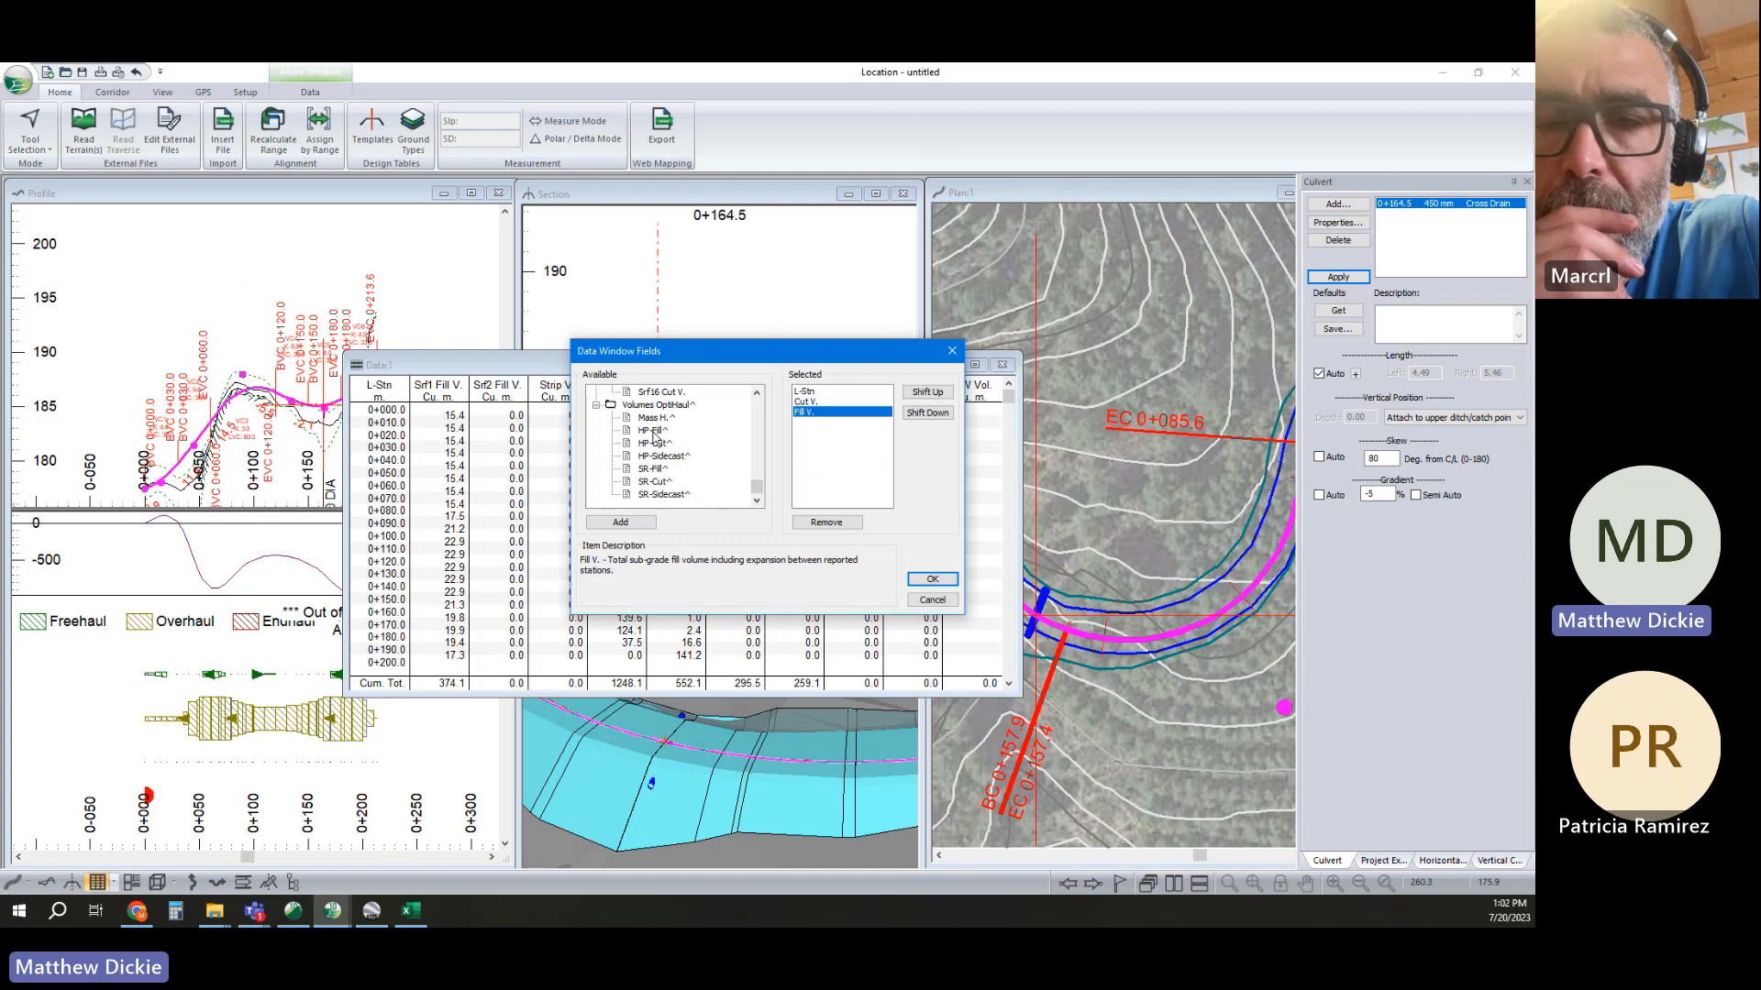
{"action": "double_click", "coordinate": [657, 444]}
{"action": "double_click", "coordinate": [657, 483]}
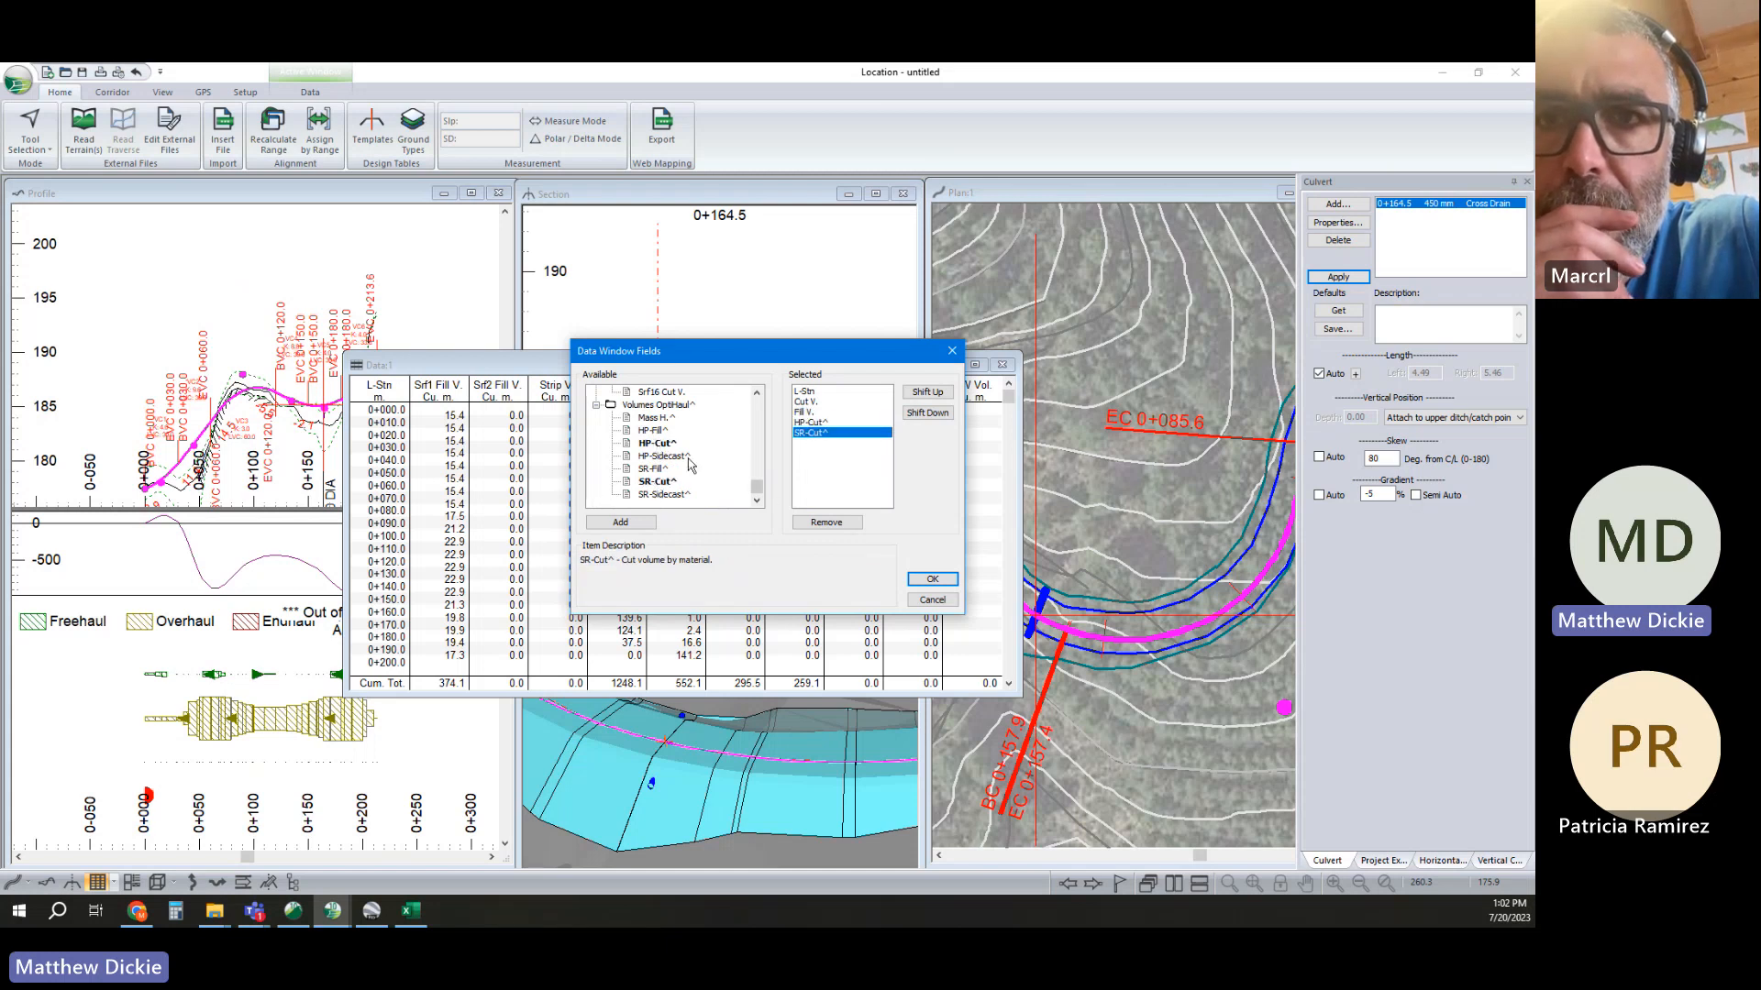
{"action": "left_click", "coordinate": [933, 582]}
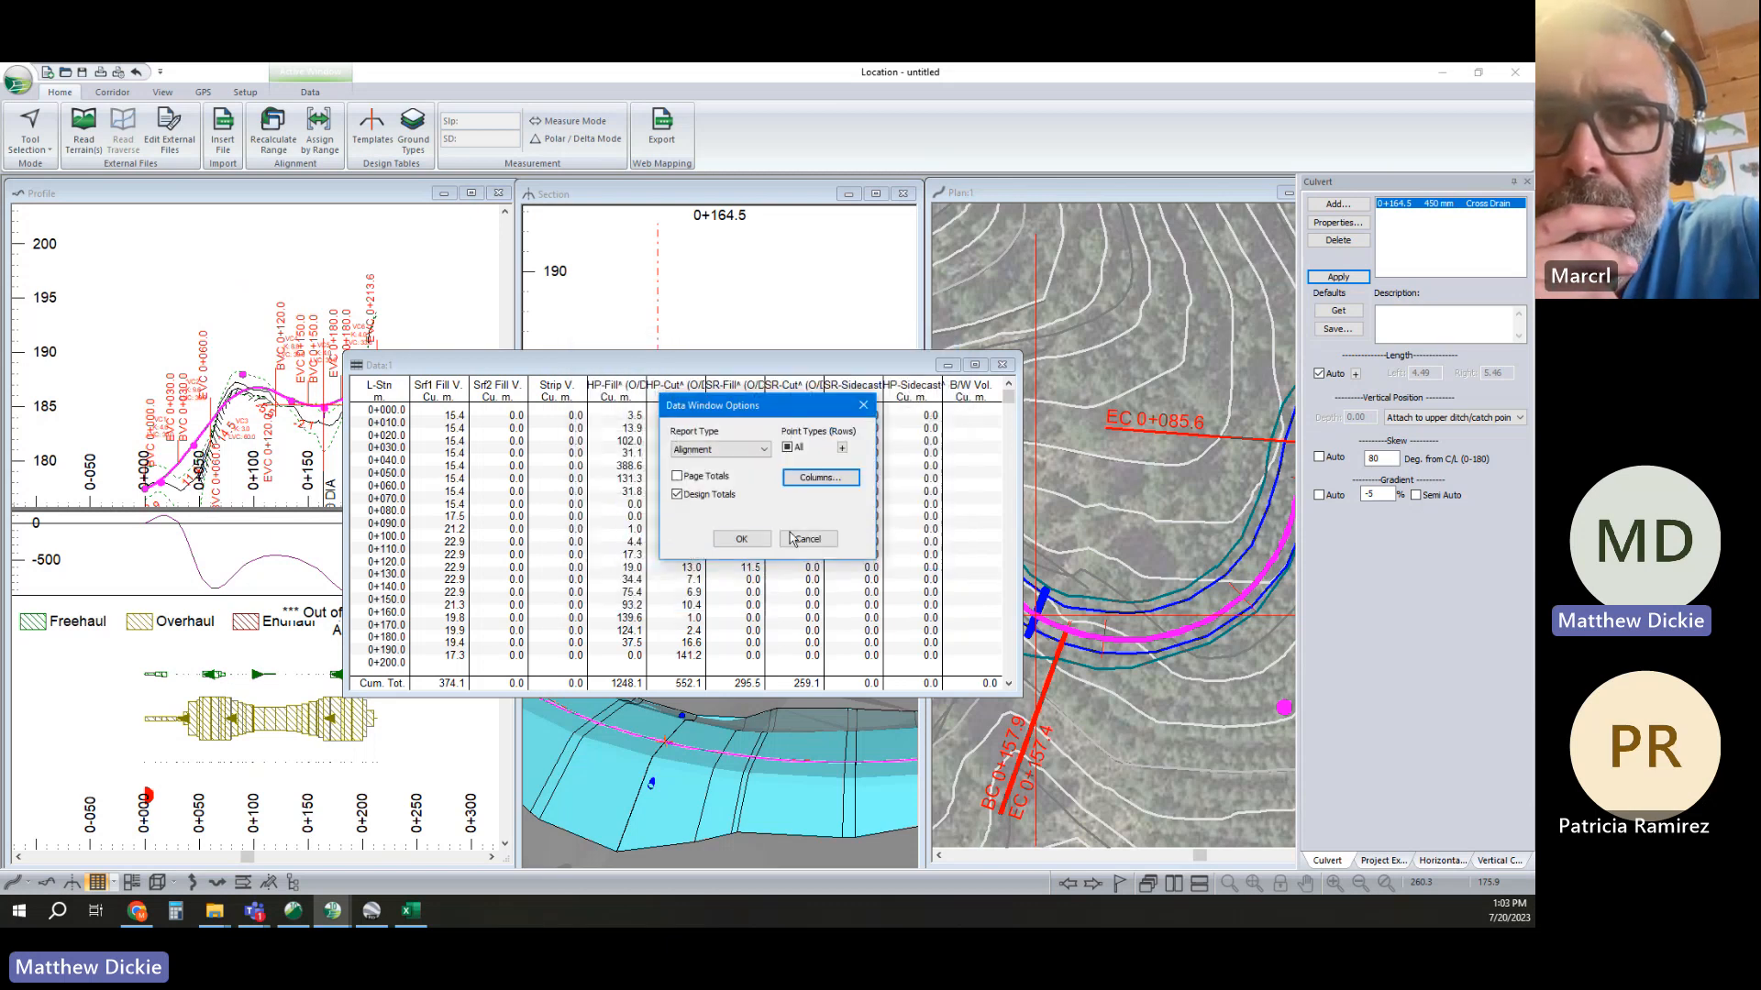
{"action": "left_click", "coordinate": [741, 541]}
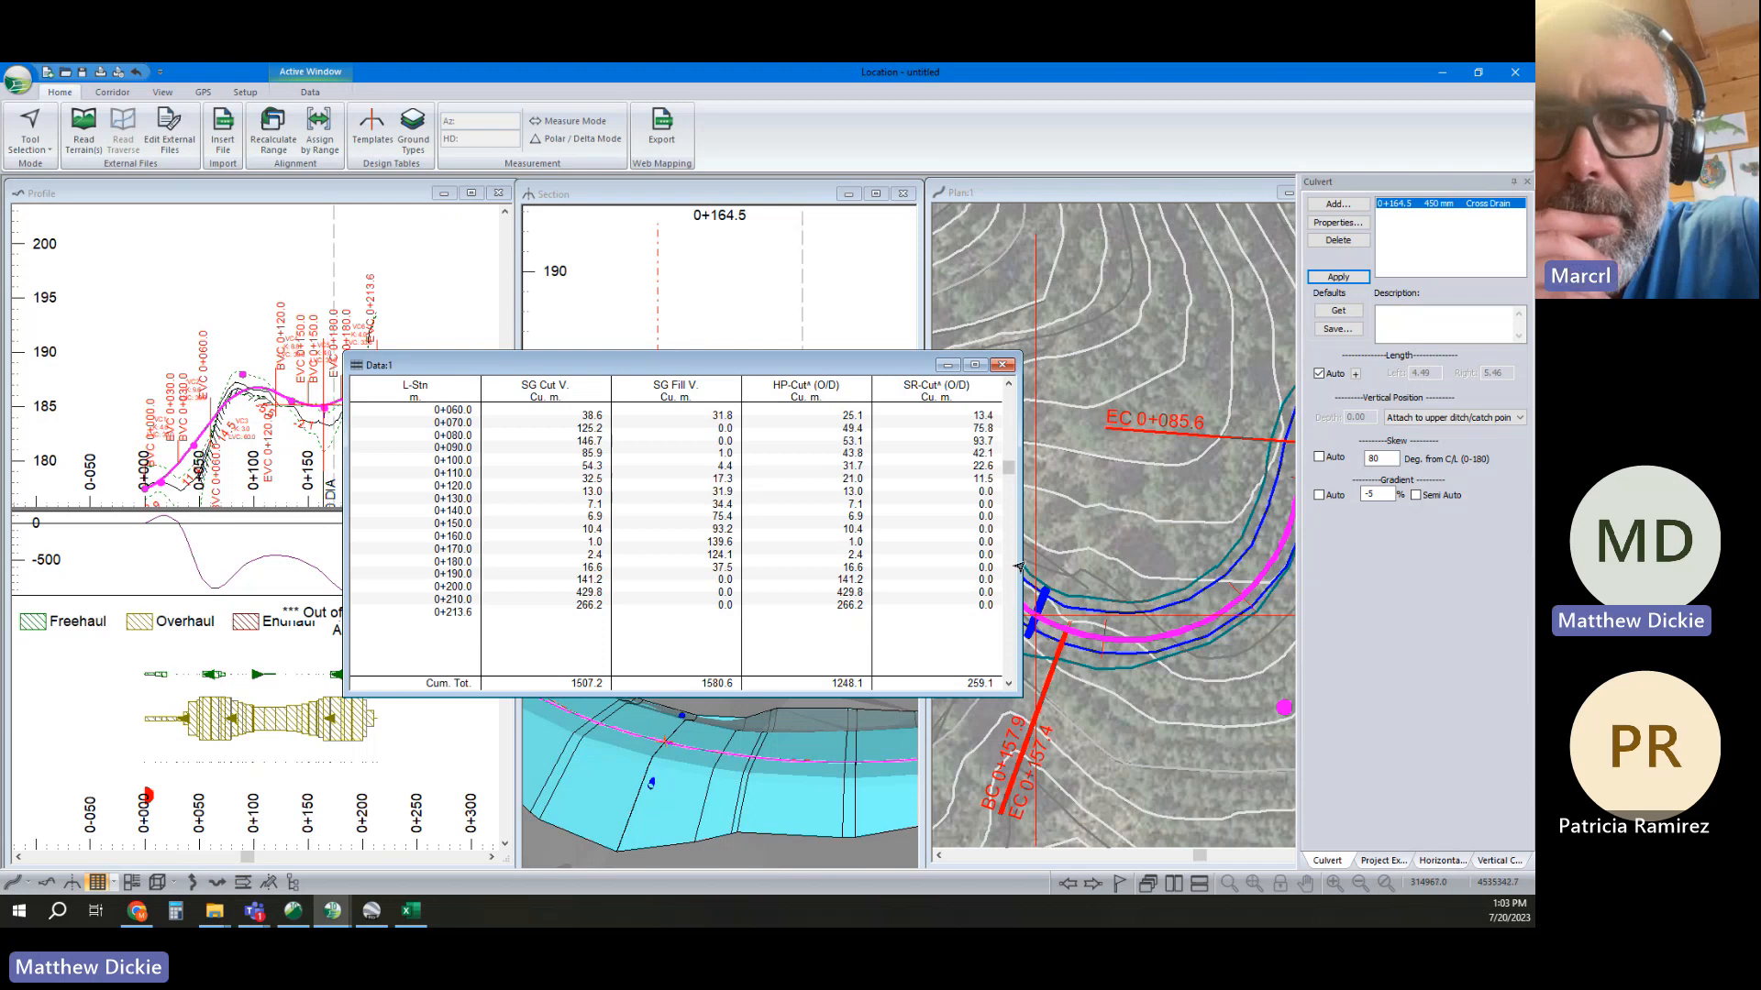
Widen the volume table and review which sub-horizon ground layers are assigned to each station range
{"action": "left_click_drag", "start_coordinate": [1020, 573], "coordinate": [1163, 573]}
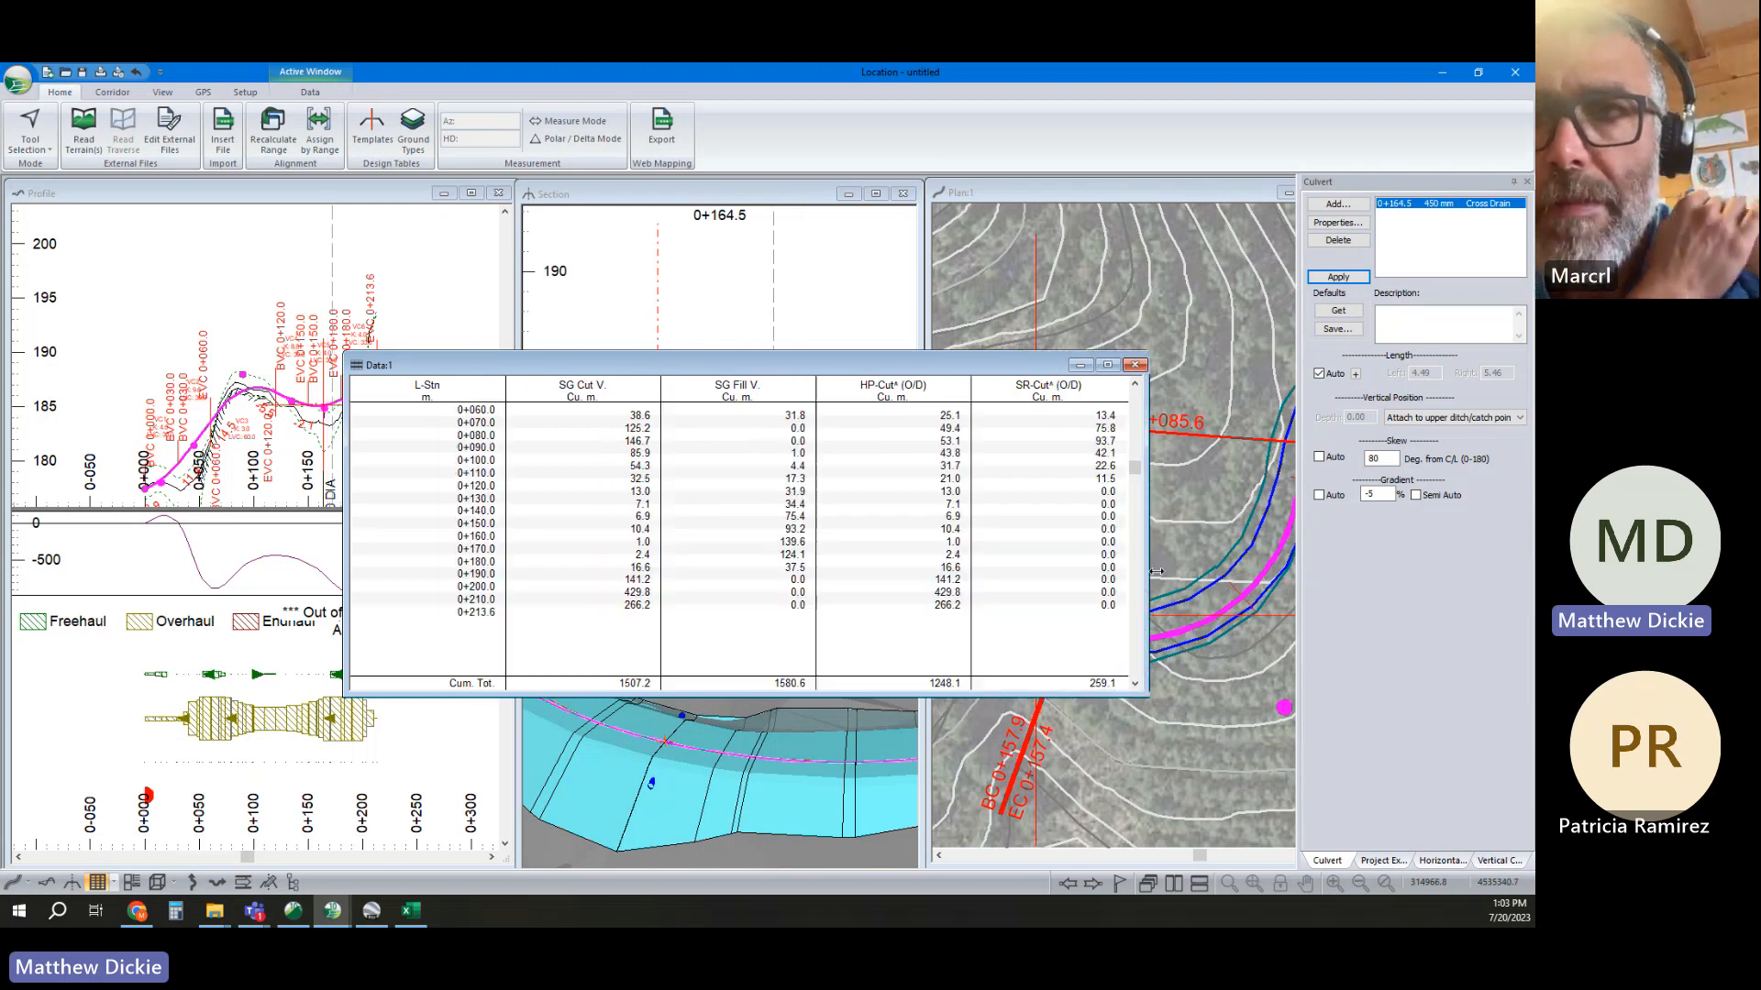
{"action": "left_click", "coordinate": [319, 128]}
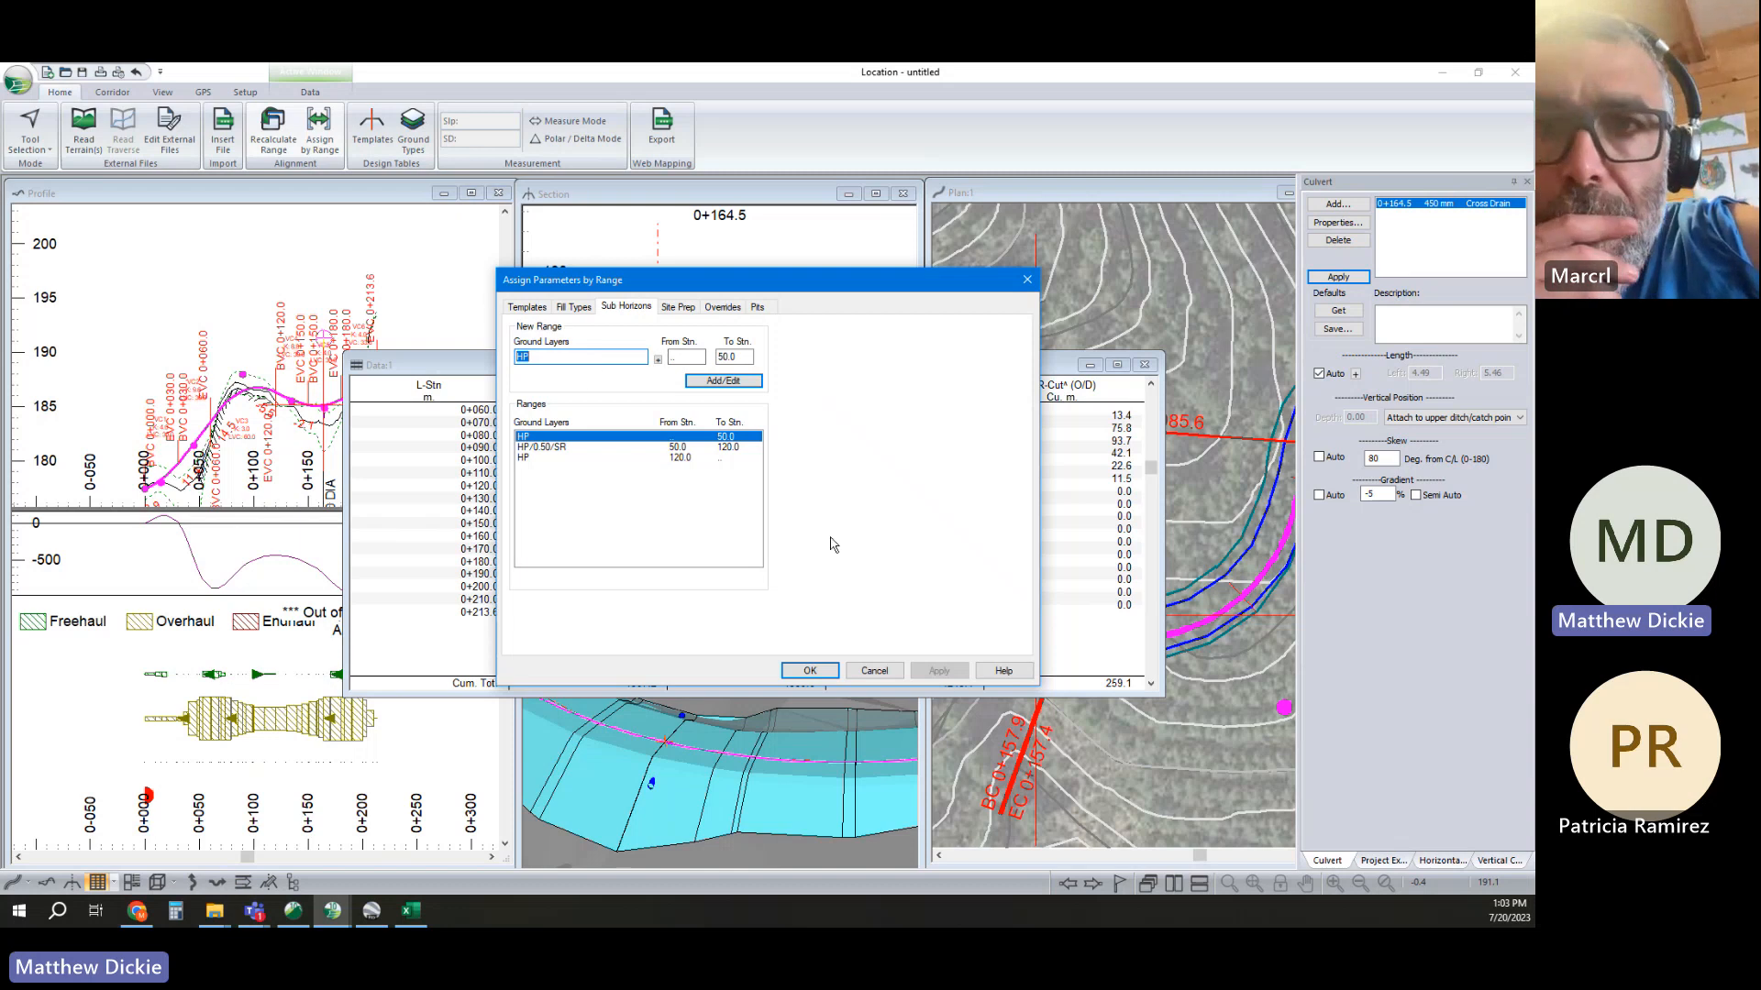
{"action": "left_click", "coordinate": [873, 671]}
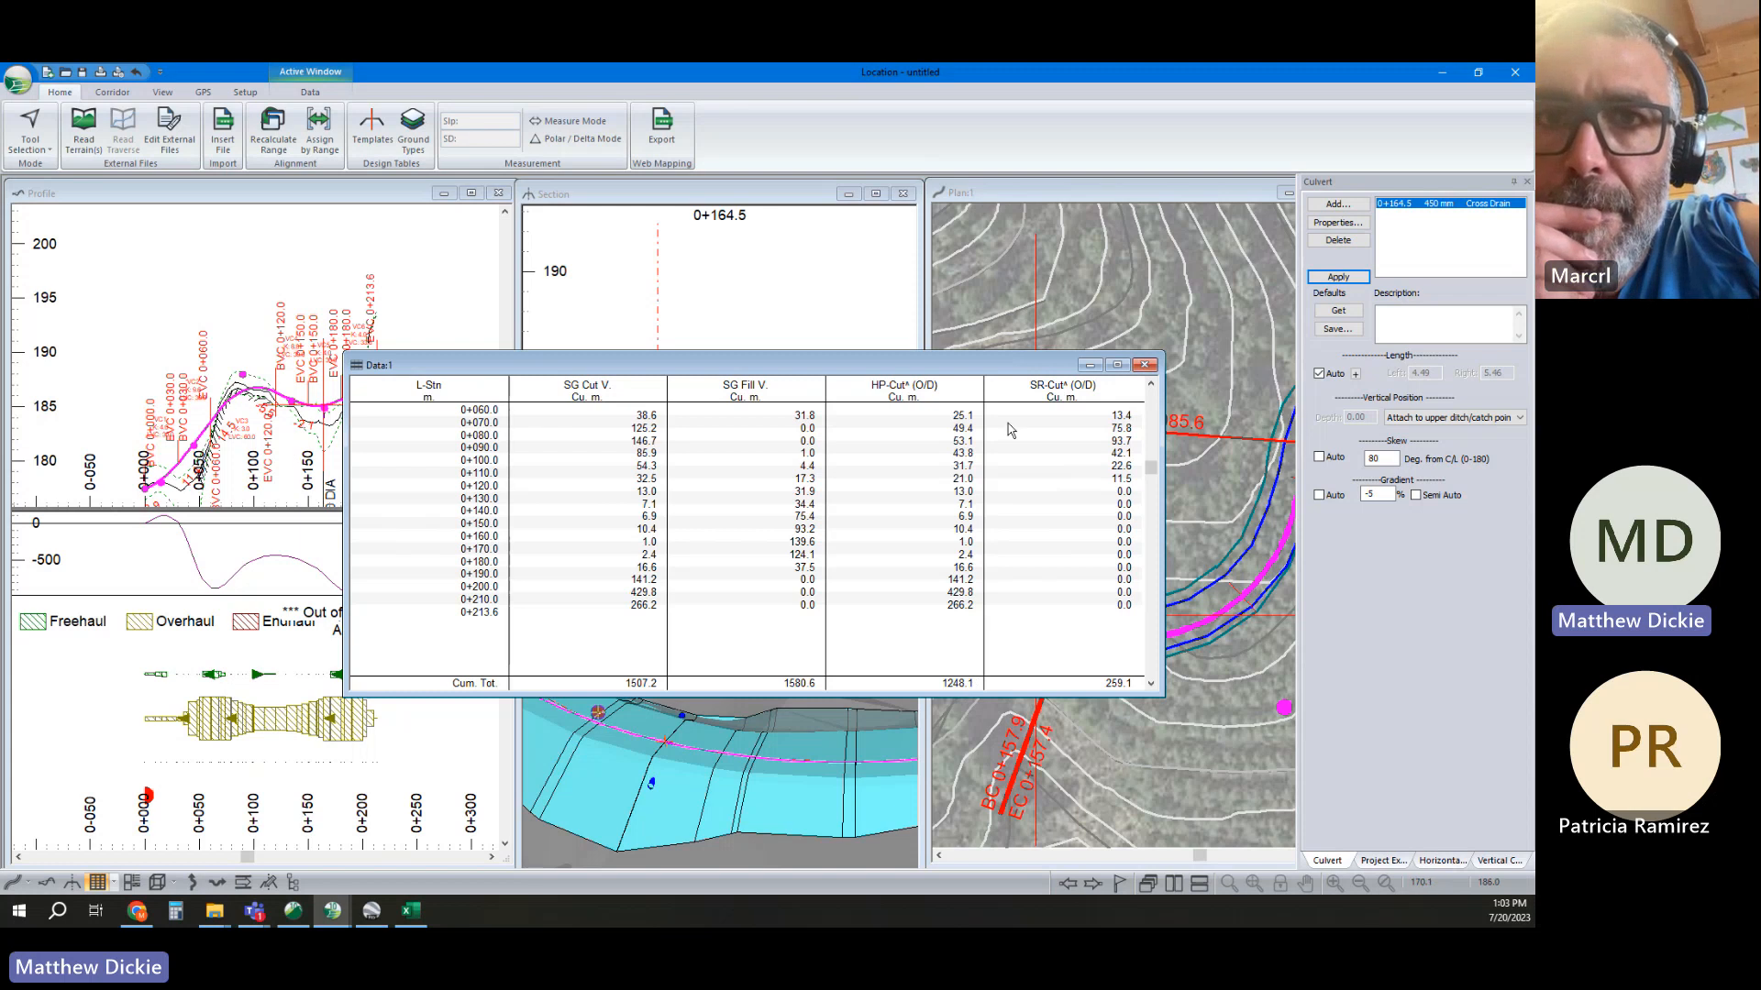
Open the horizontal curves data table and change its report type to Alignment
{"action": "left_click", "coordinate": [131, 881]}
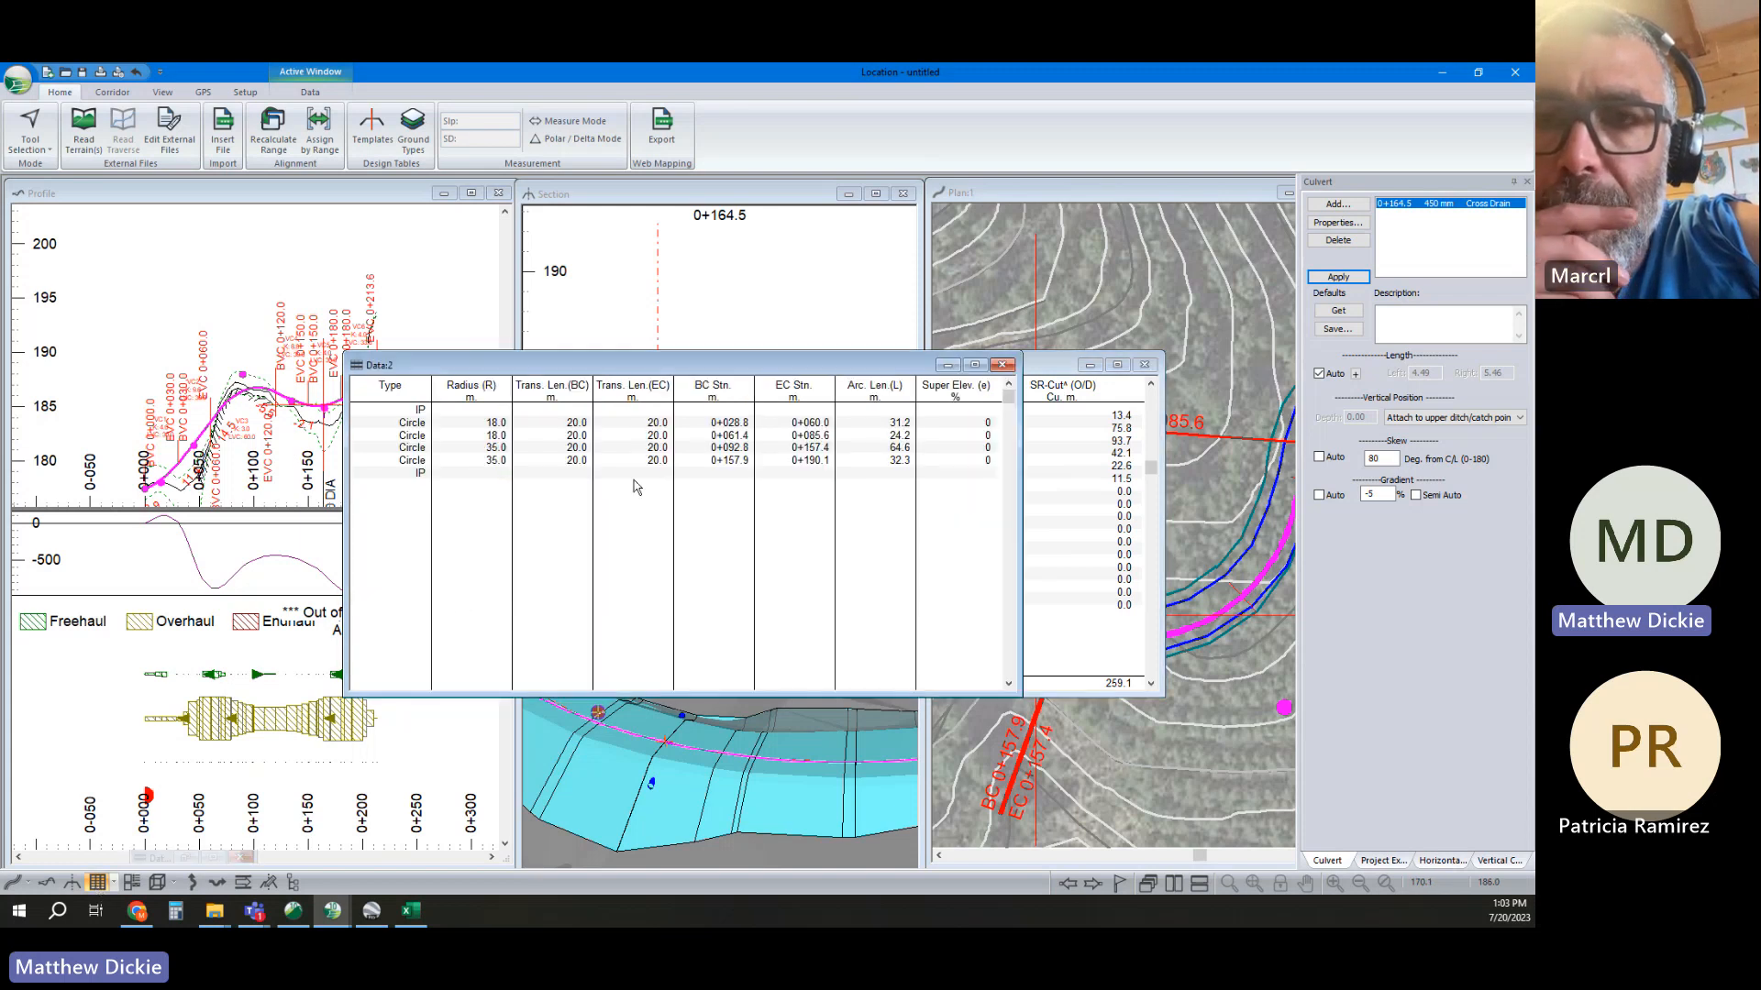
{"action": "right_click", "coordinate": [635, 482]}
{"action": "left_click", "coordinate": [720, 565]}
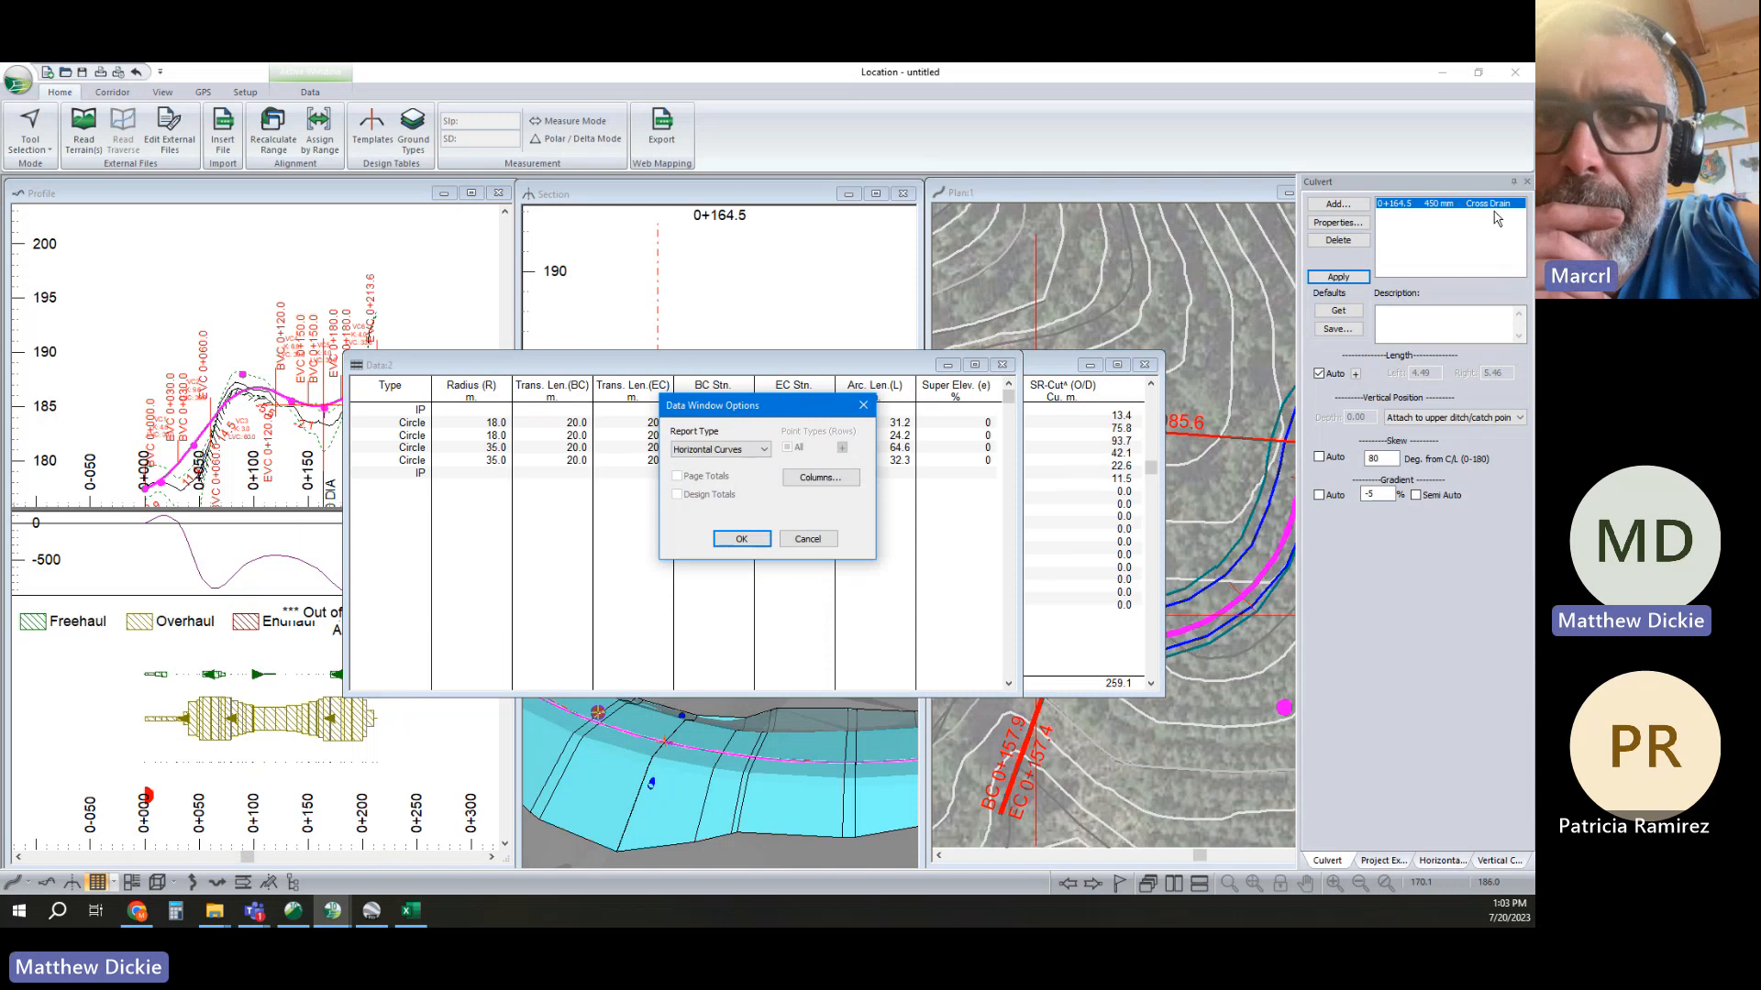
{"action": "left_click", "coordinate": [720, 449]}
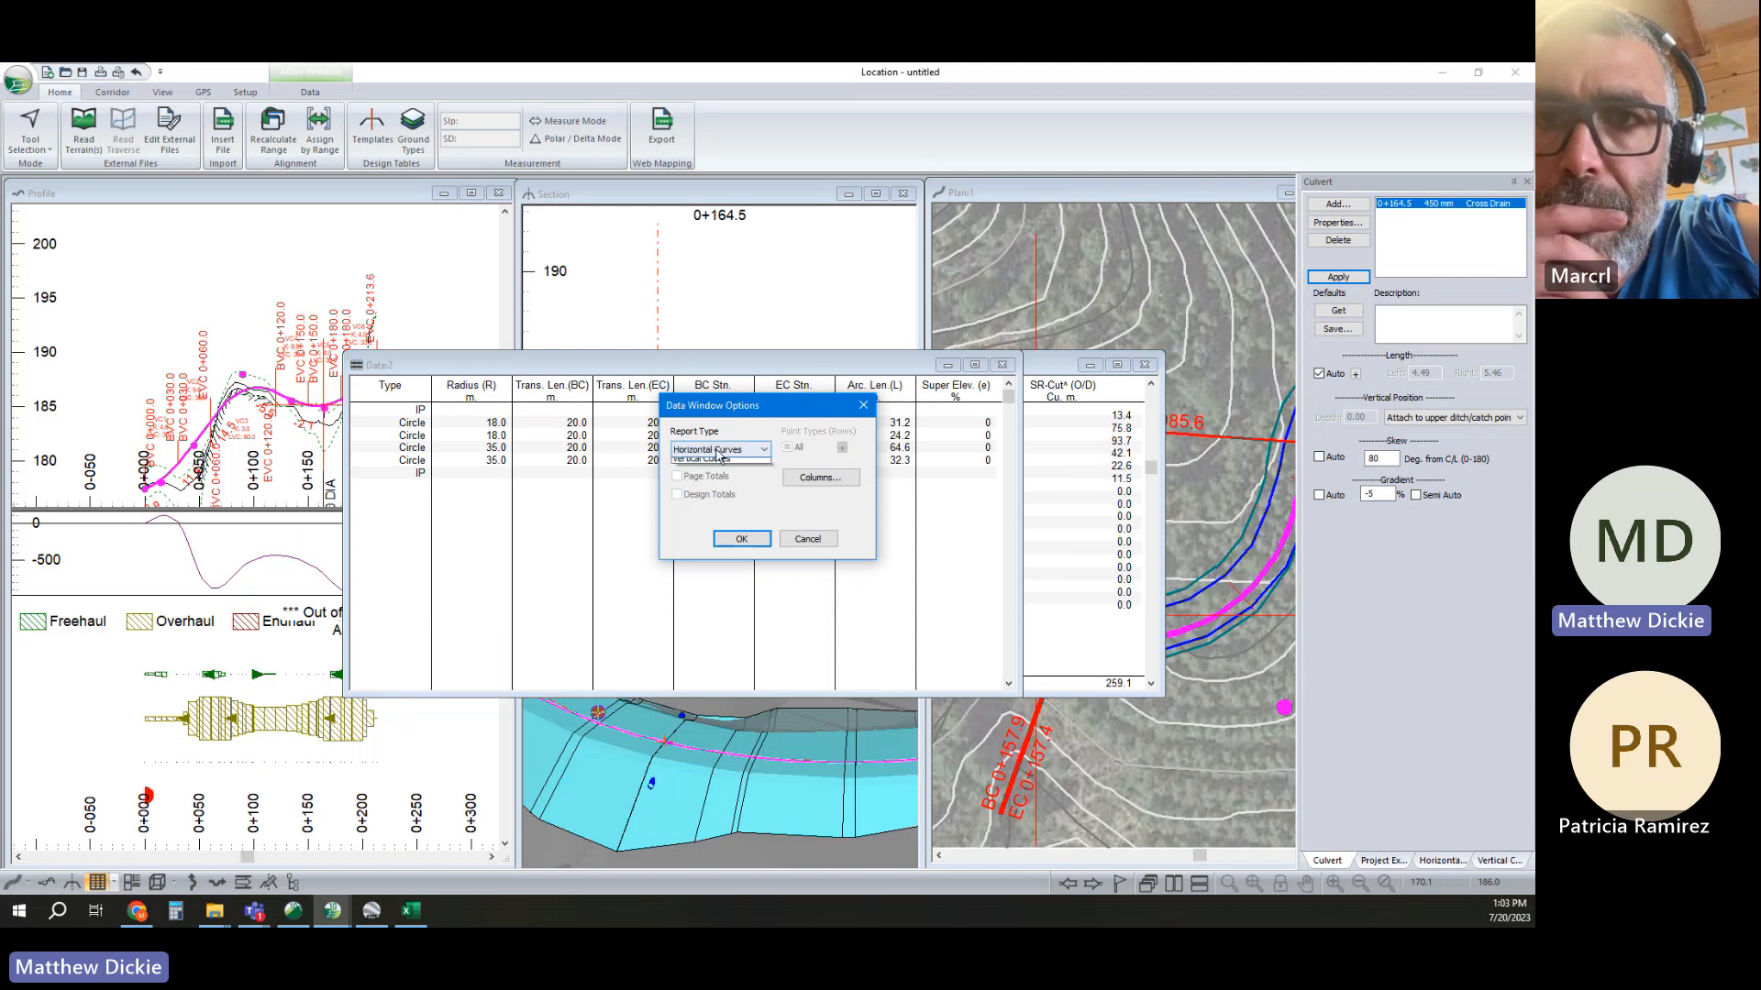
{"action": "left_click", "coordinate": [704, 460]}
Add the culvert fields Cul DIA and Cul Len as columns of the second data table
{"action": "left_click", "coordinate": [820, 477]}
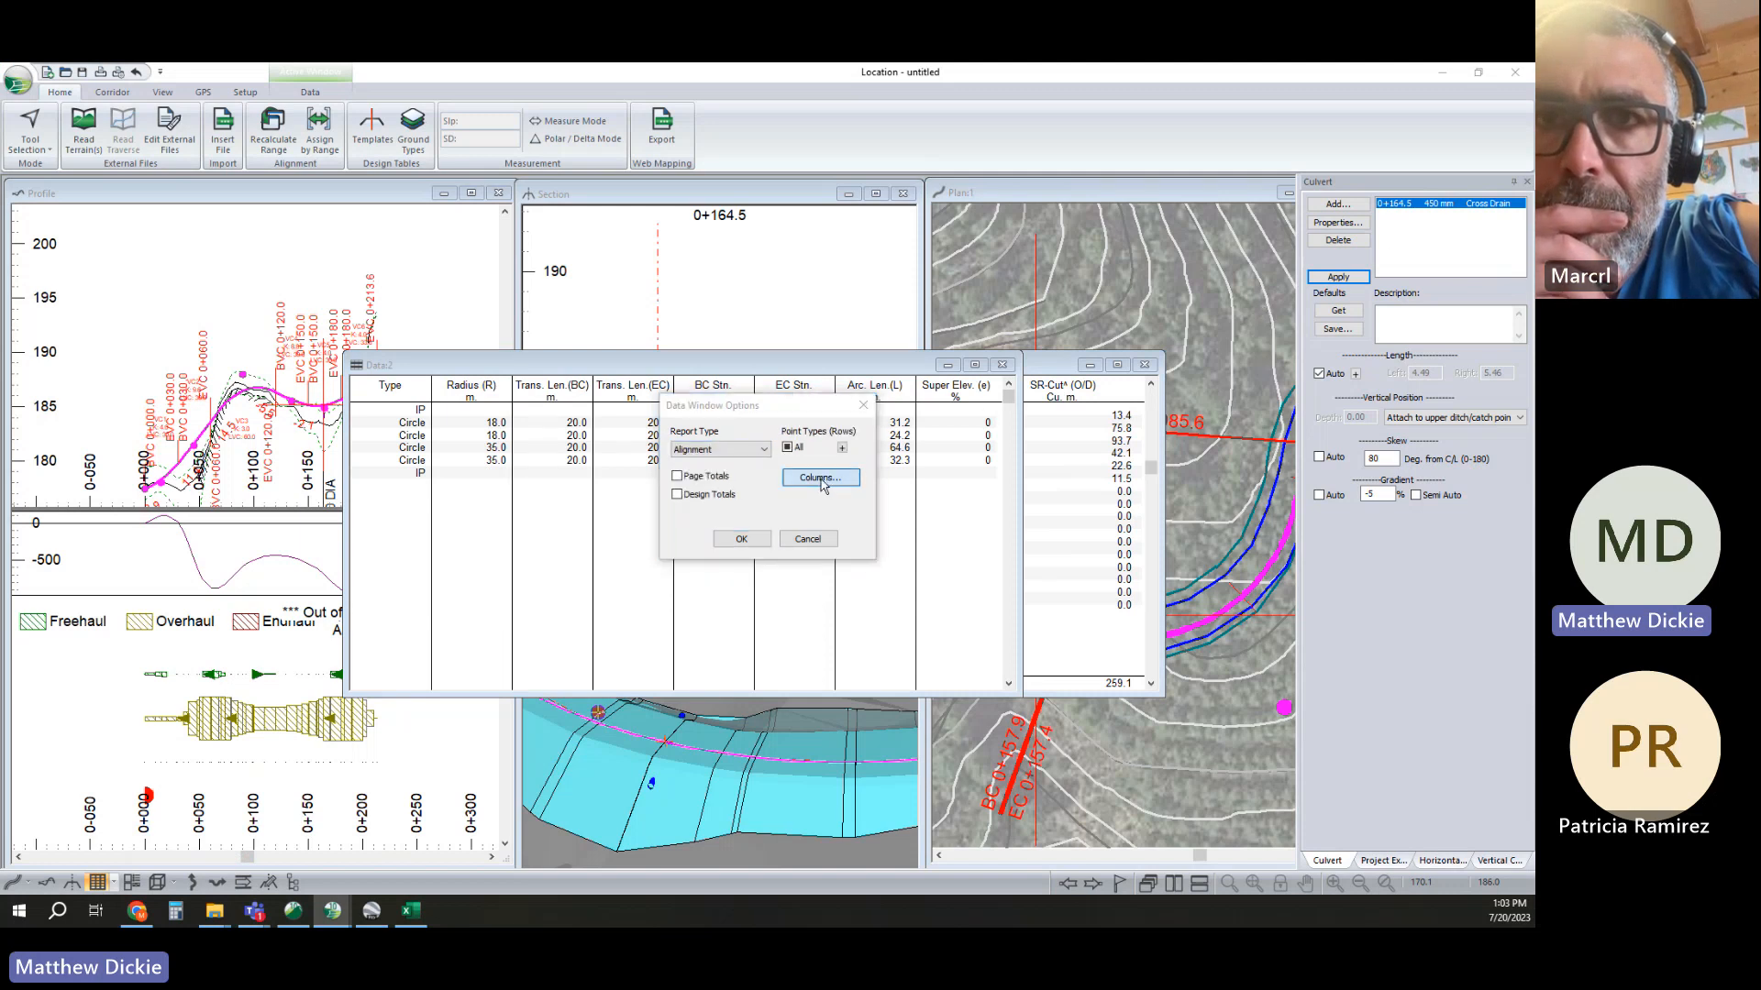
{"action": "scroll", "coordinate": [682, 452], "scroll_direction": "down", "scroll_amount": 3}
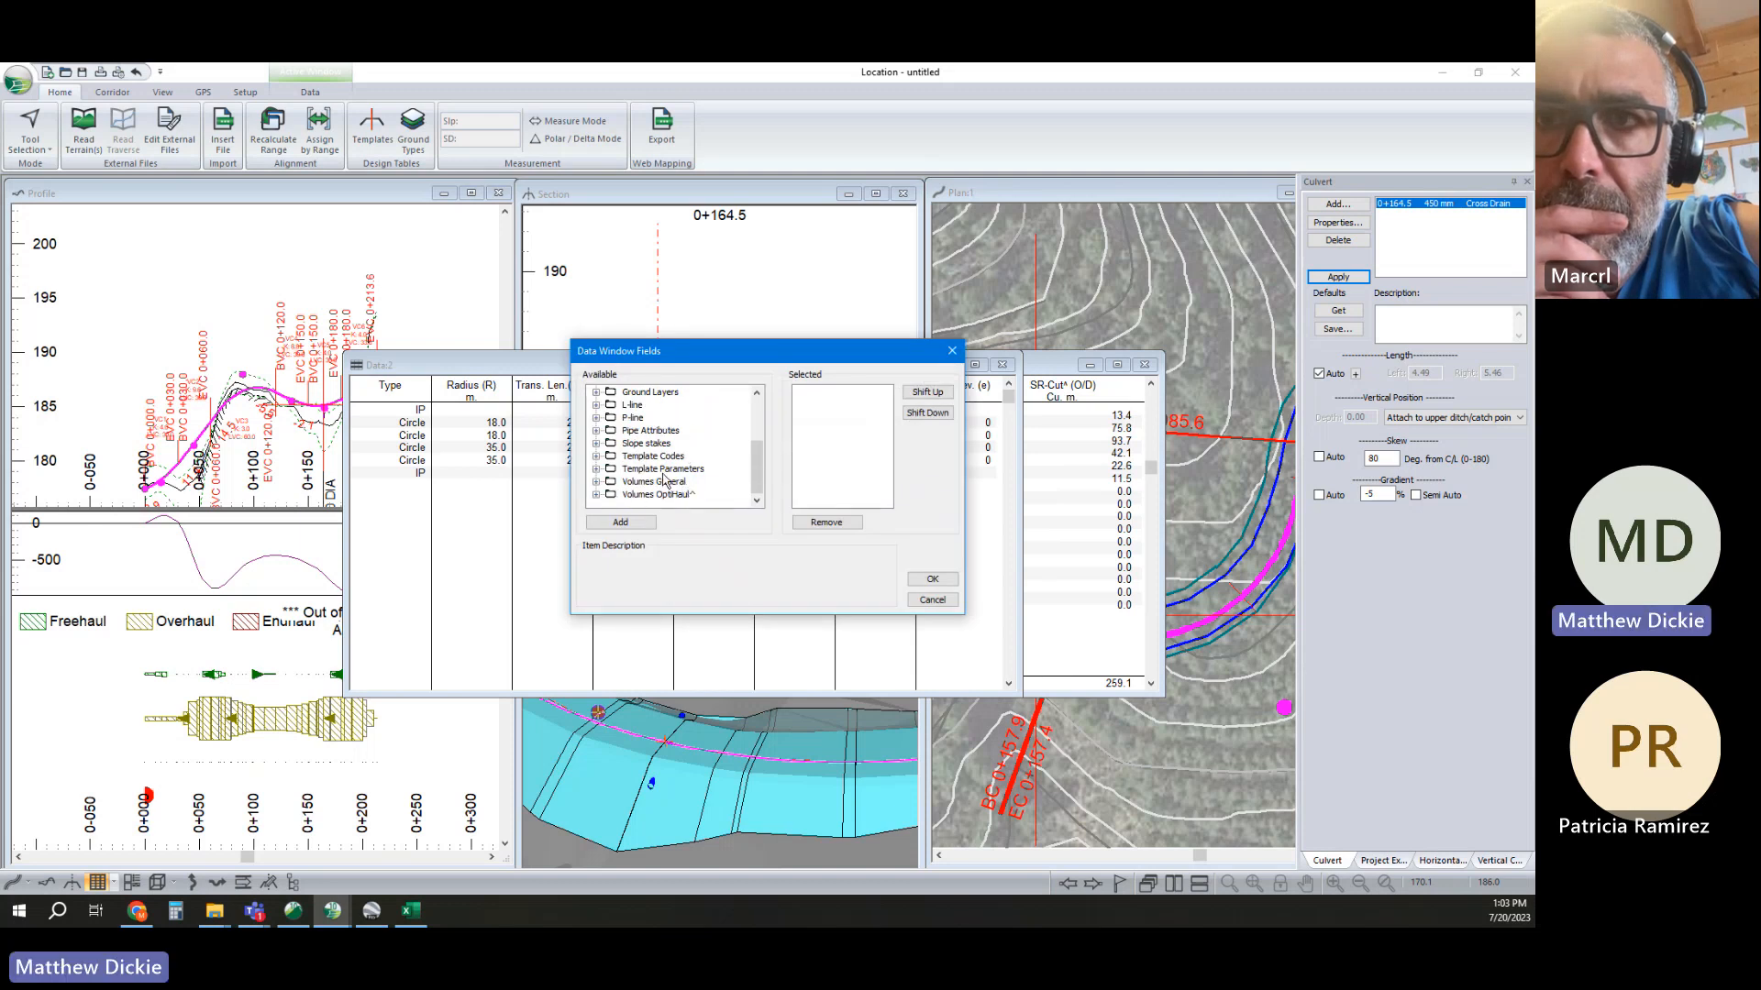
{"action": "scroll", "coordinate": [602, 433], "scroll_direction": "up", "scroll_amount": 2}
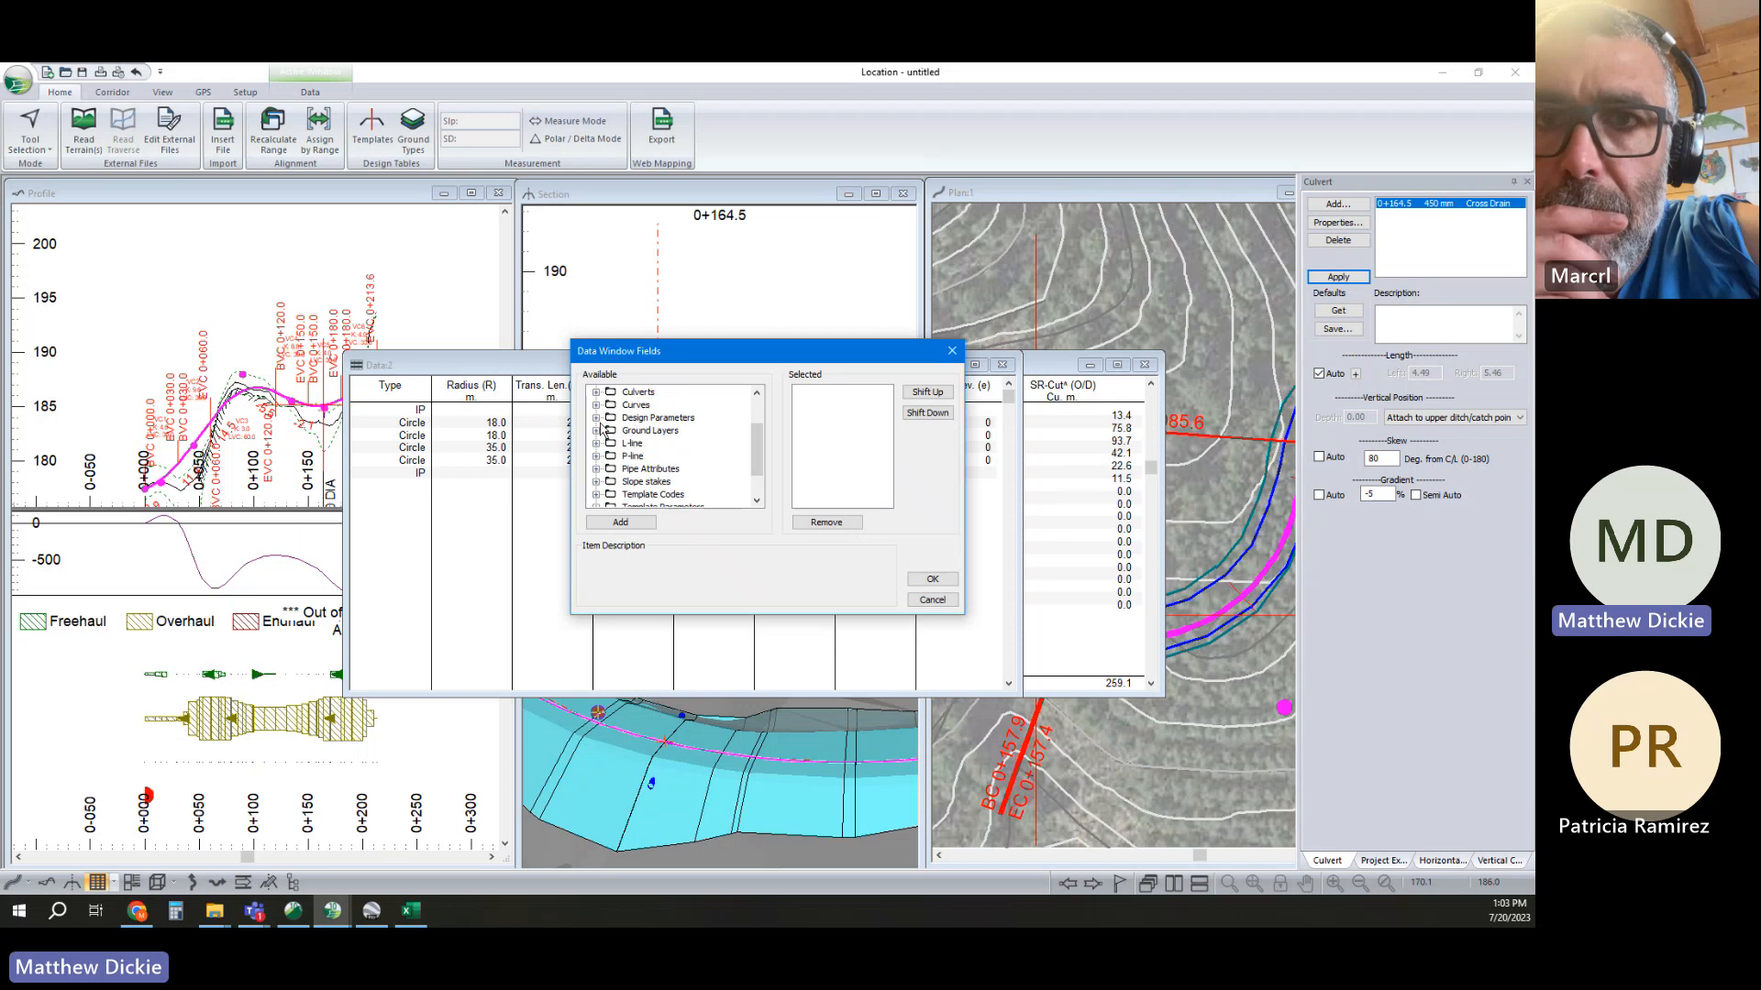
{"action": "left_click", "coordinate": [596, 430]}
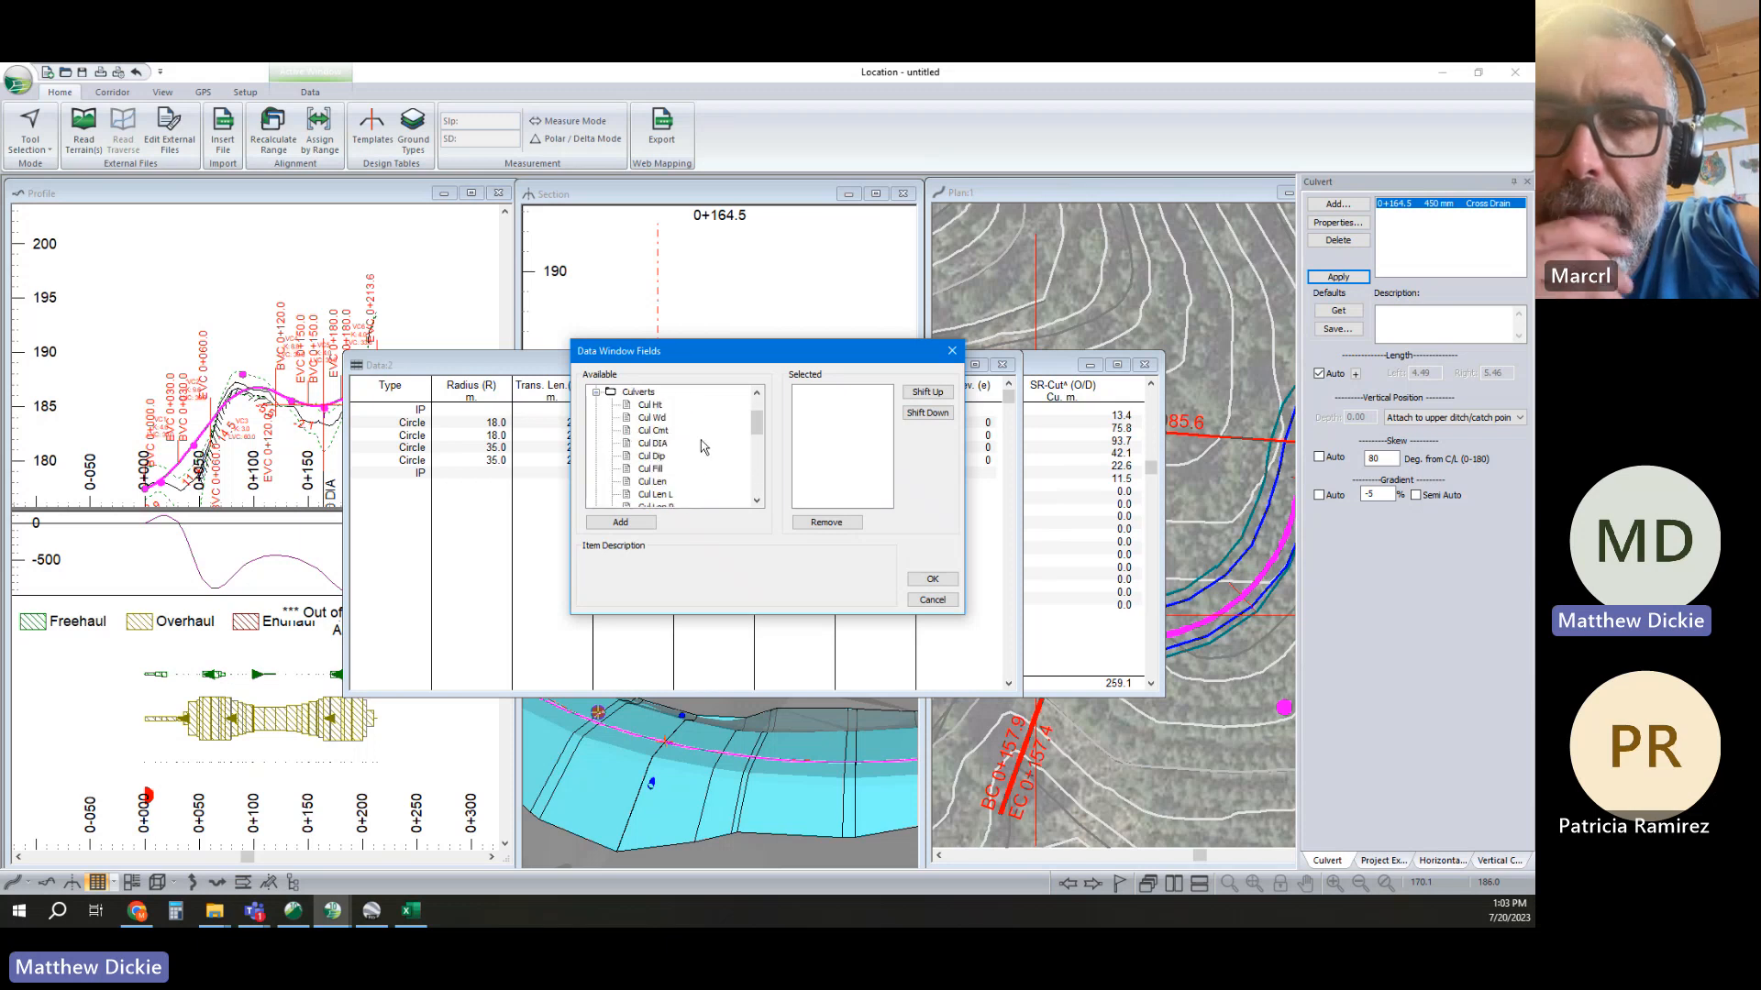
{"action": "double_click", "coordinate": [655, 444]}
{"action": "double_click", "coordinate": [655, 481]}
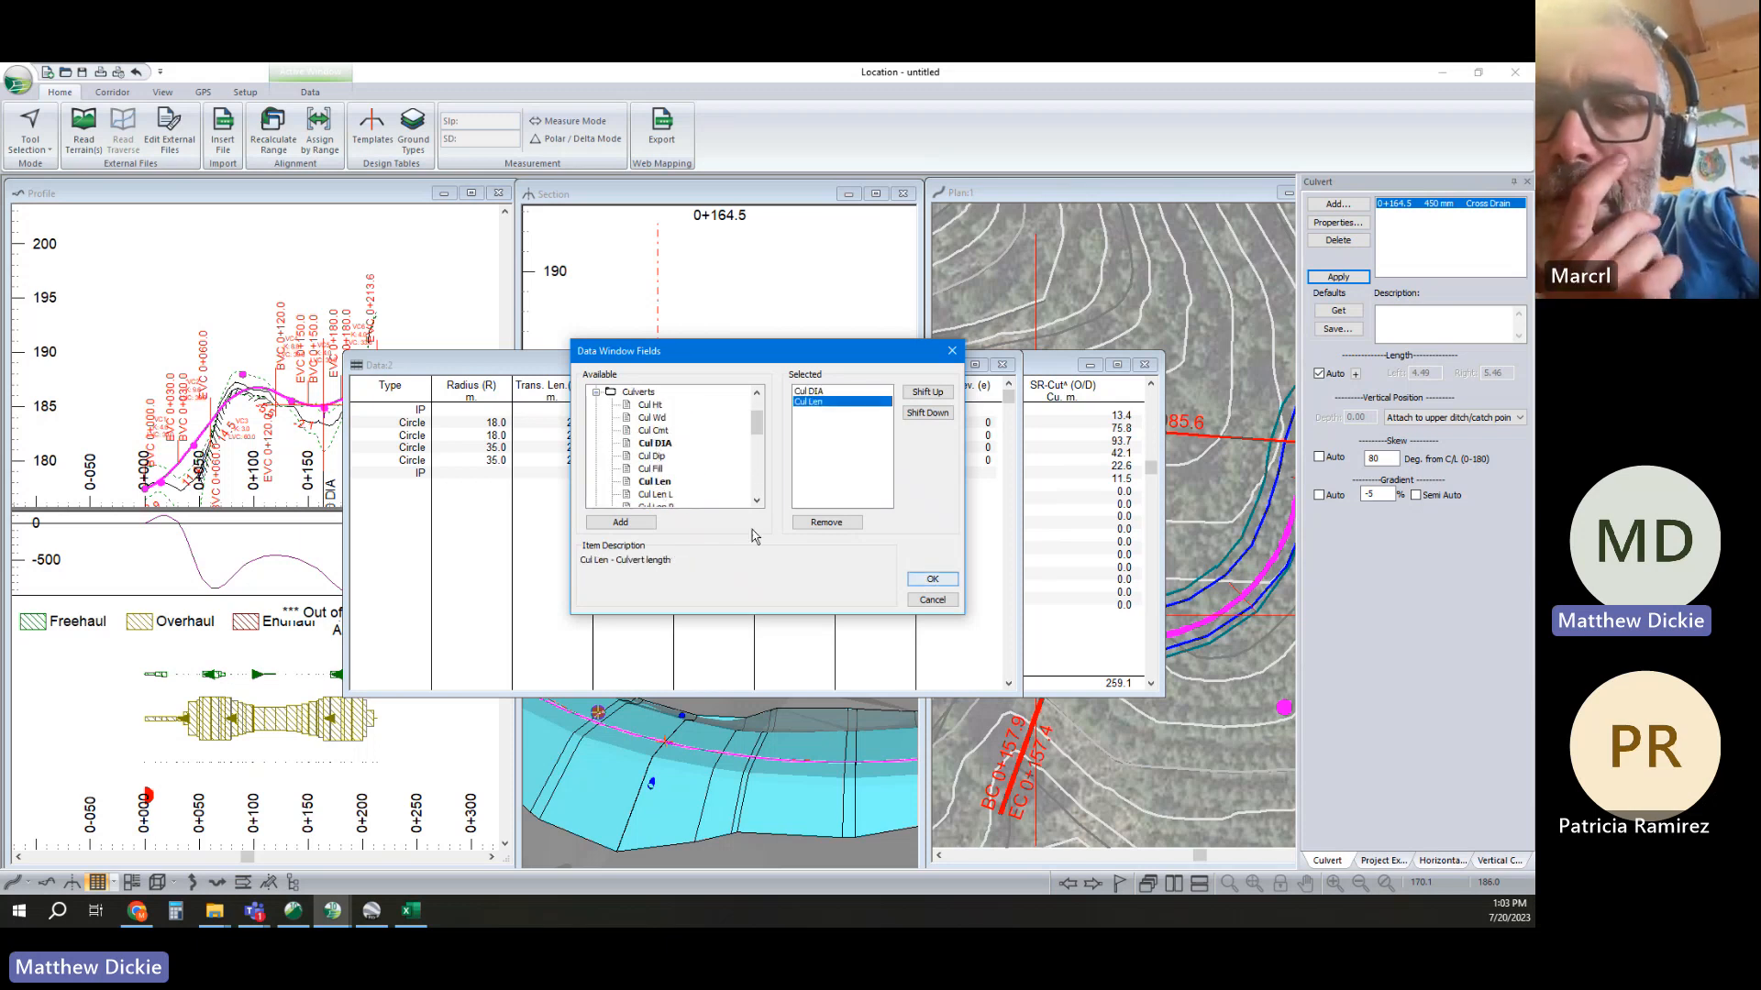
{"action": "scroll", "coordinate": [674, 449], "scroll_direction": "down", "scroll_amount": 5}
{"action": "left_click", "coordinate": [913, 578]}
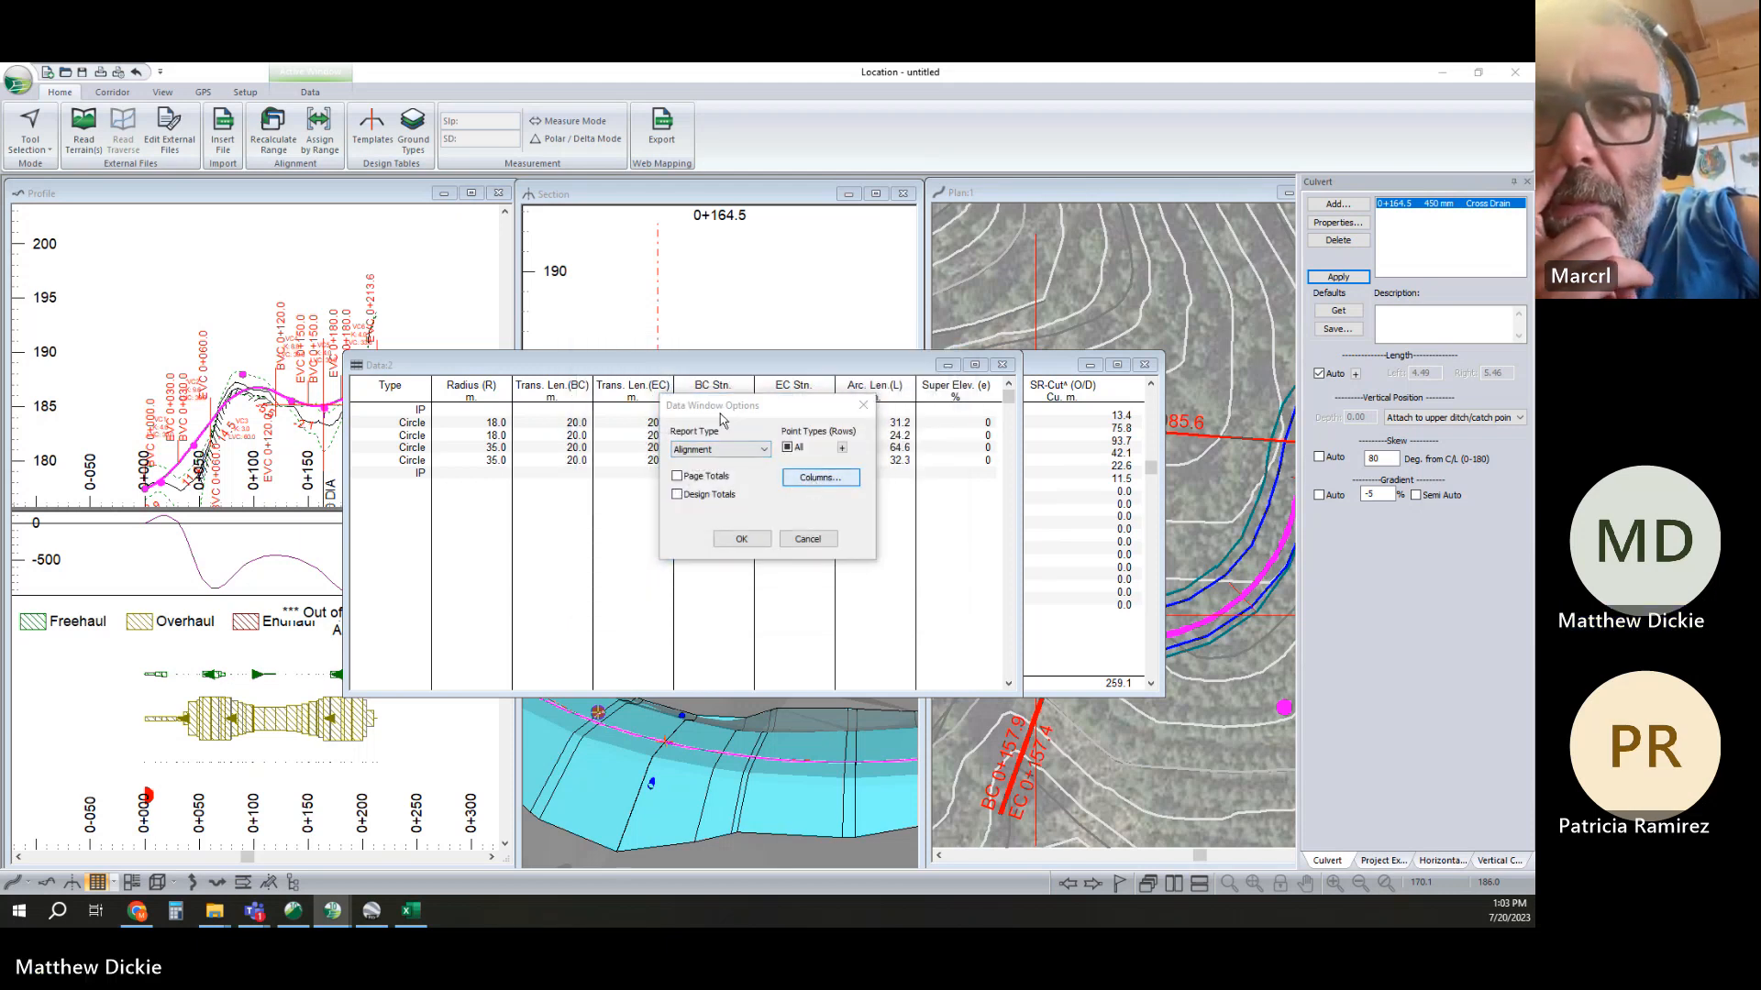
Add the L-line field L-Stn, move it above the culvert columns, and apply the table options
{"action": "left_click", "coordinate": [794, 477]}
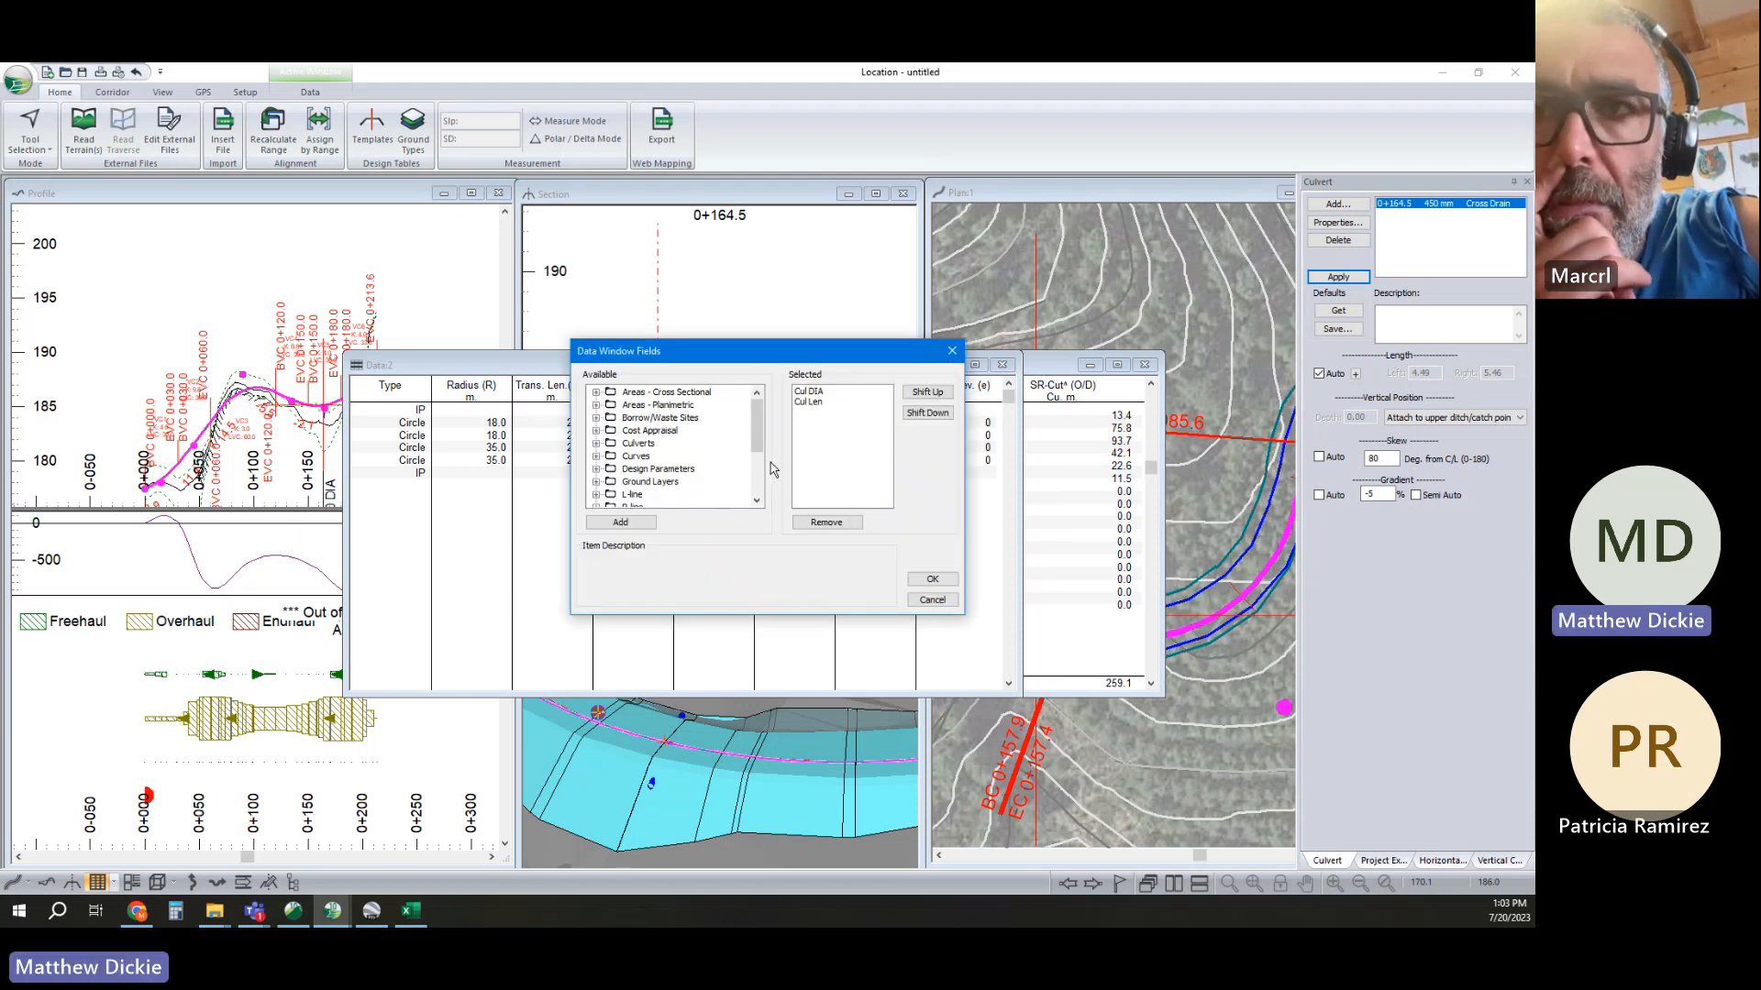
{"action": "double_click", "coordinate": [632, 495]}
{"action": "double_click", "coordinate": [648, 482]}
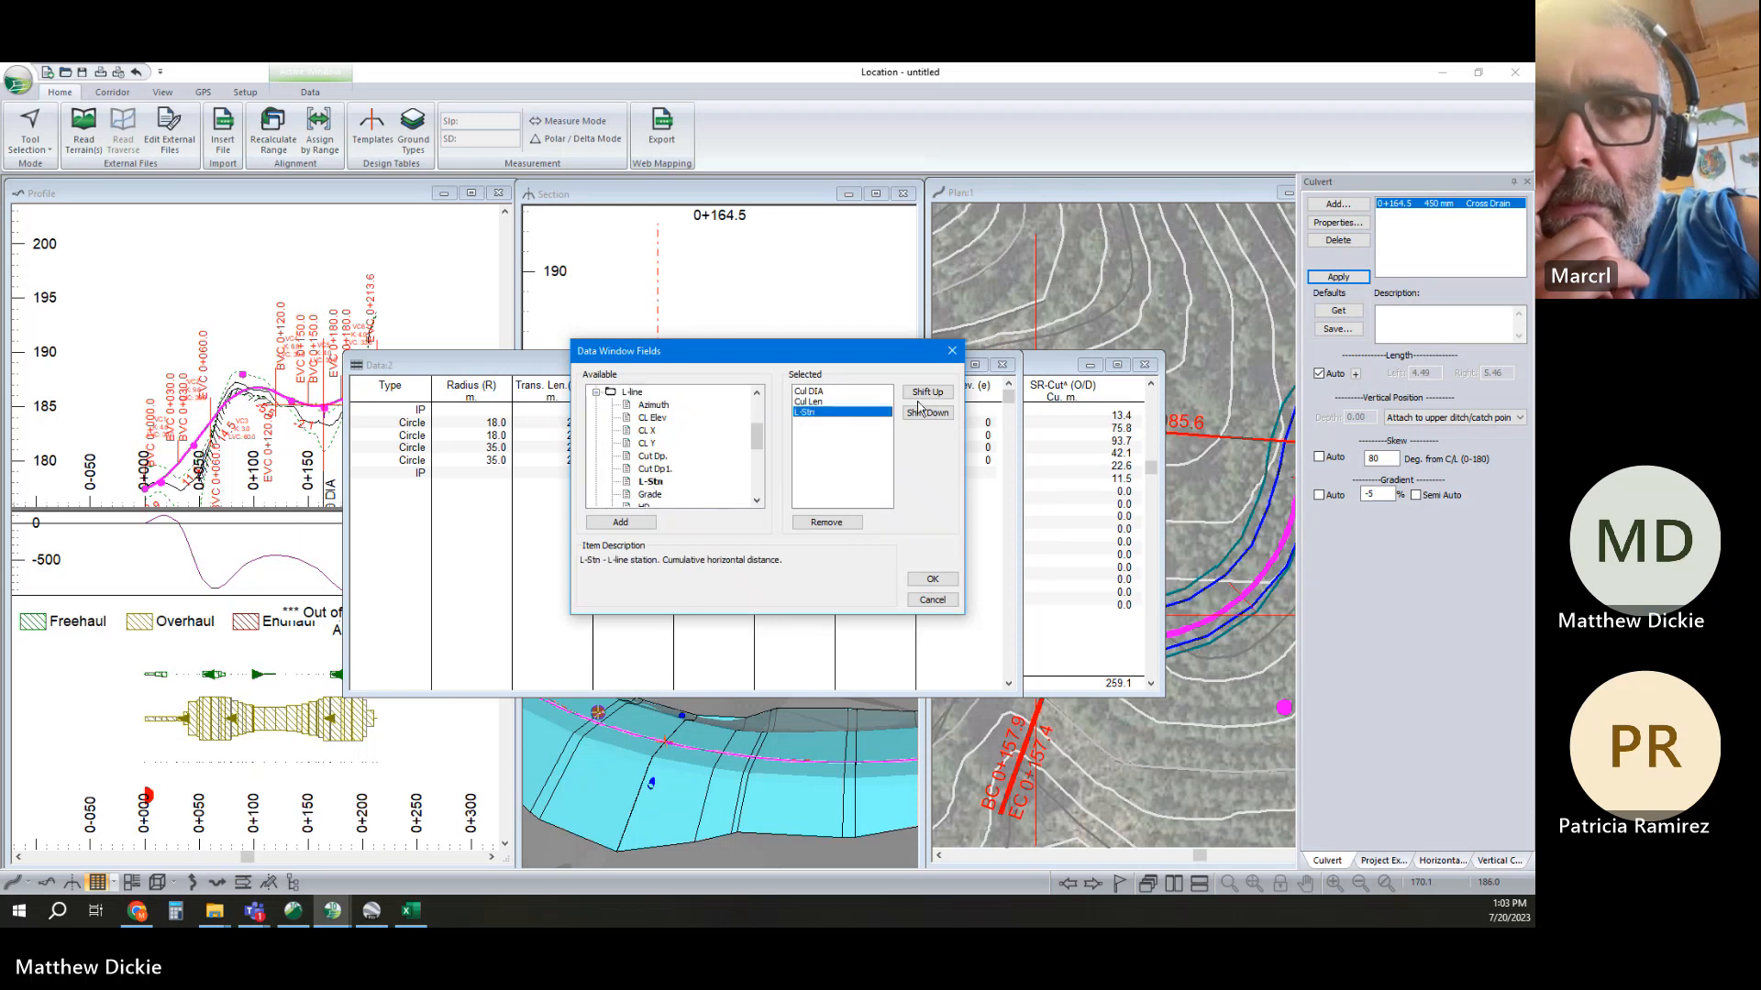
{"action": "left_click", "coordinate": [926, 393]}
{"action": "left_click", "coordinate": [926, 393]}
{"action": "left_click", "coordinate": [932, 579]}
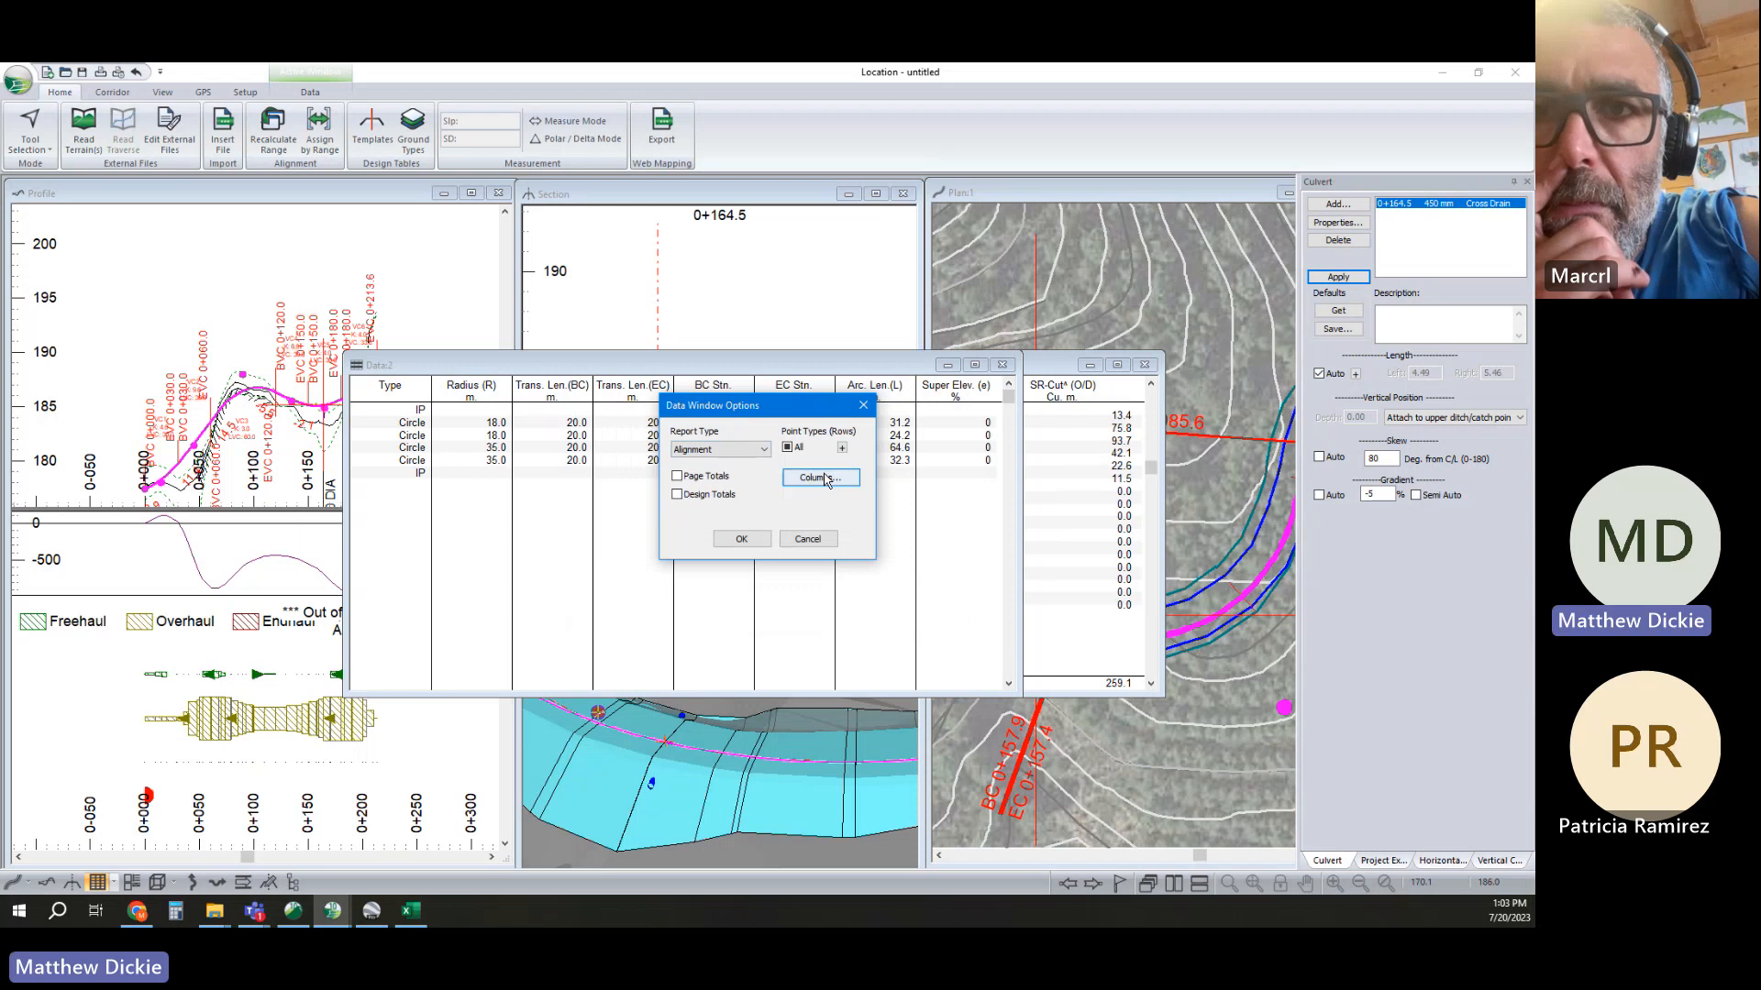
{"action": "left_click", "coordinate": [741, 539]}
Limit the culvert table's rows to culvert insertion points instead of profile points, and minimize both data tables
{"action": "right_click", "coordinate": [685, 479]}
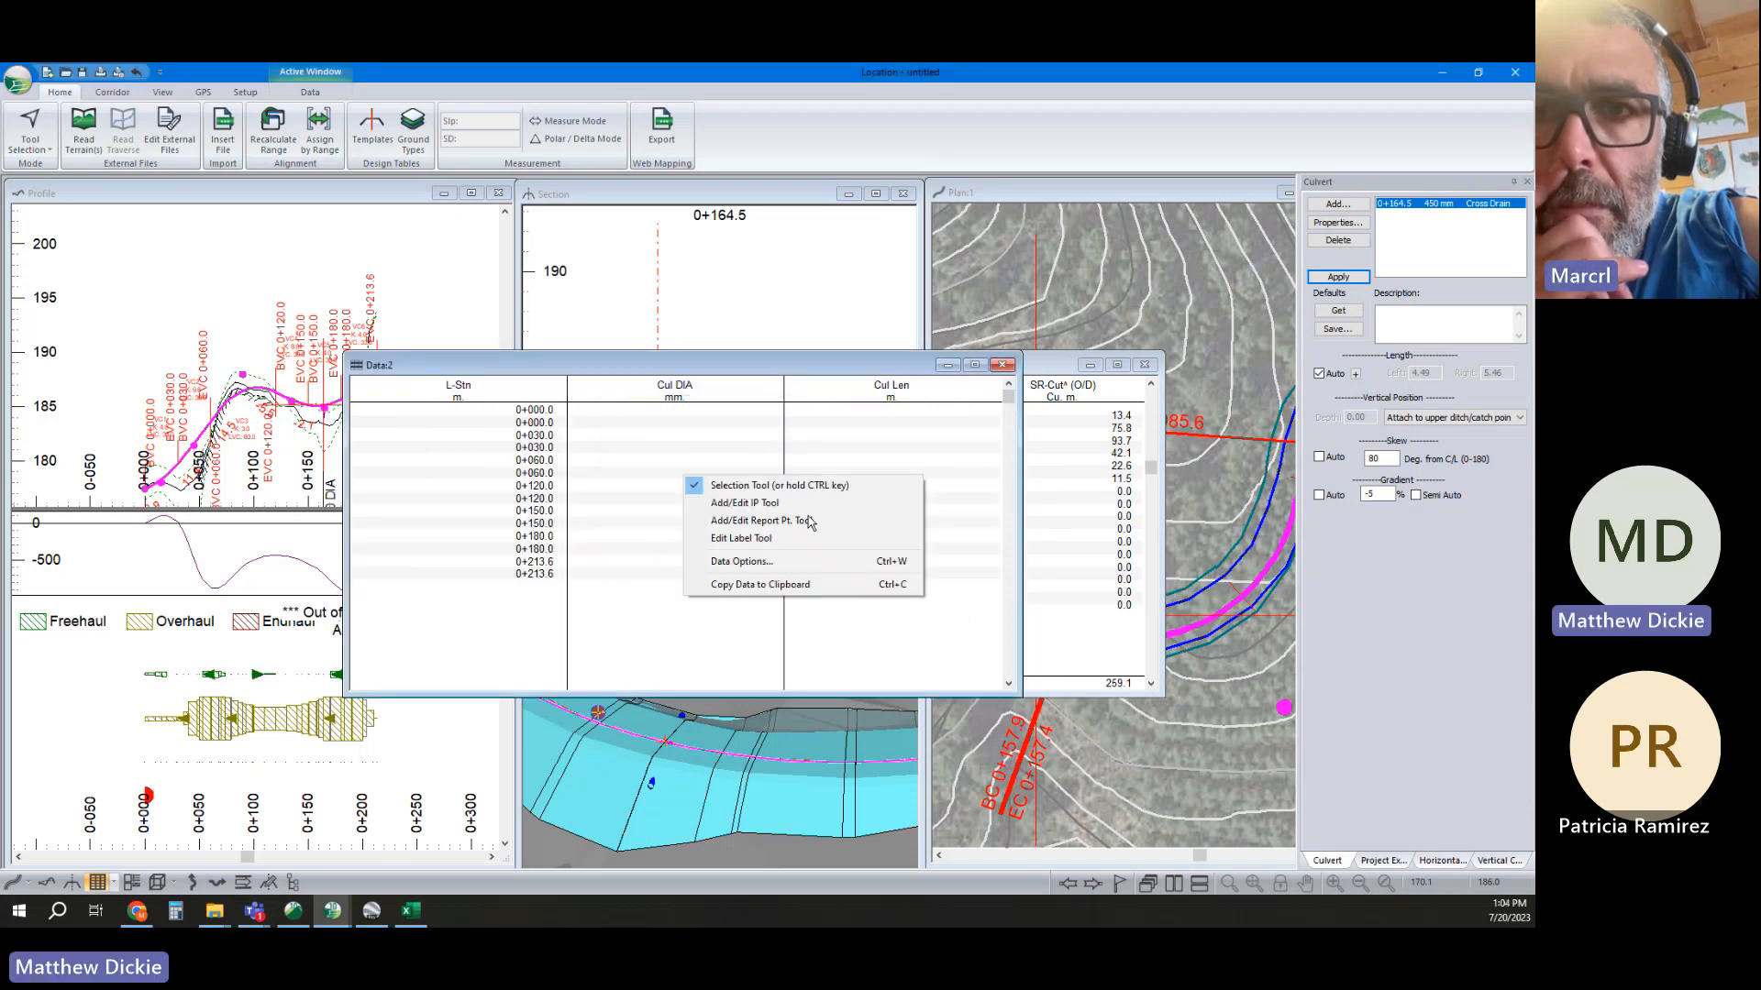
{"action": "left_click", "coordinate": [770, 561]}
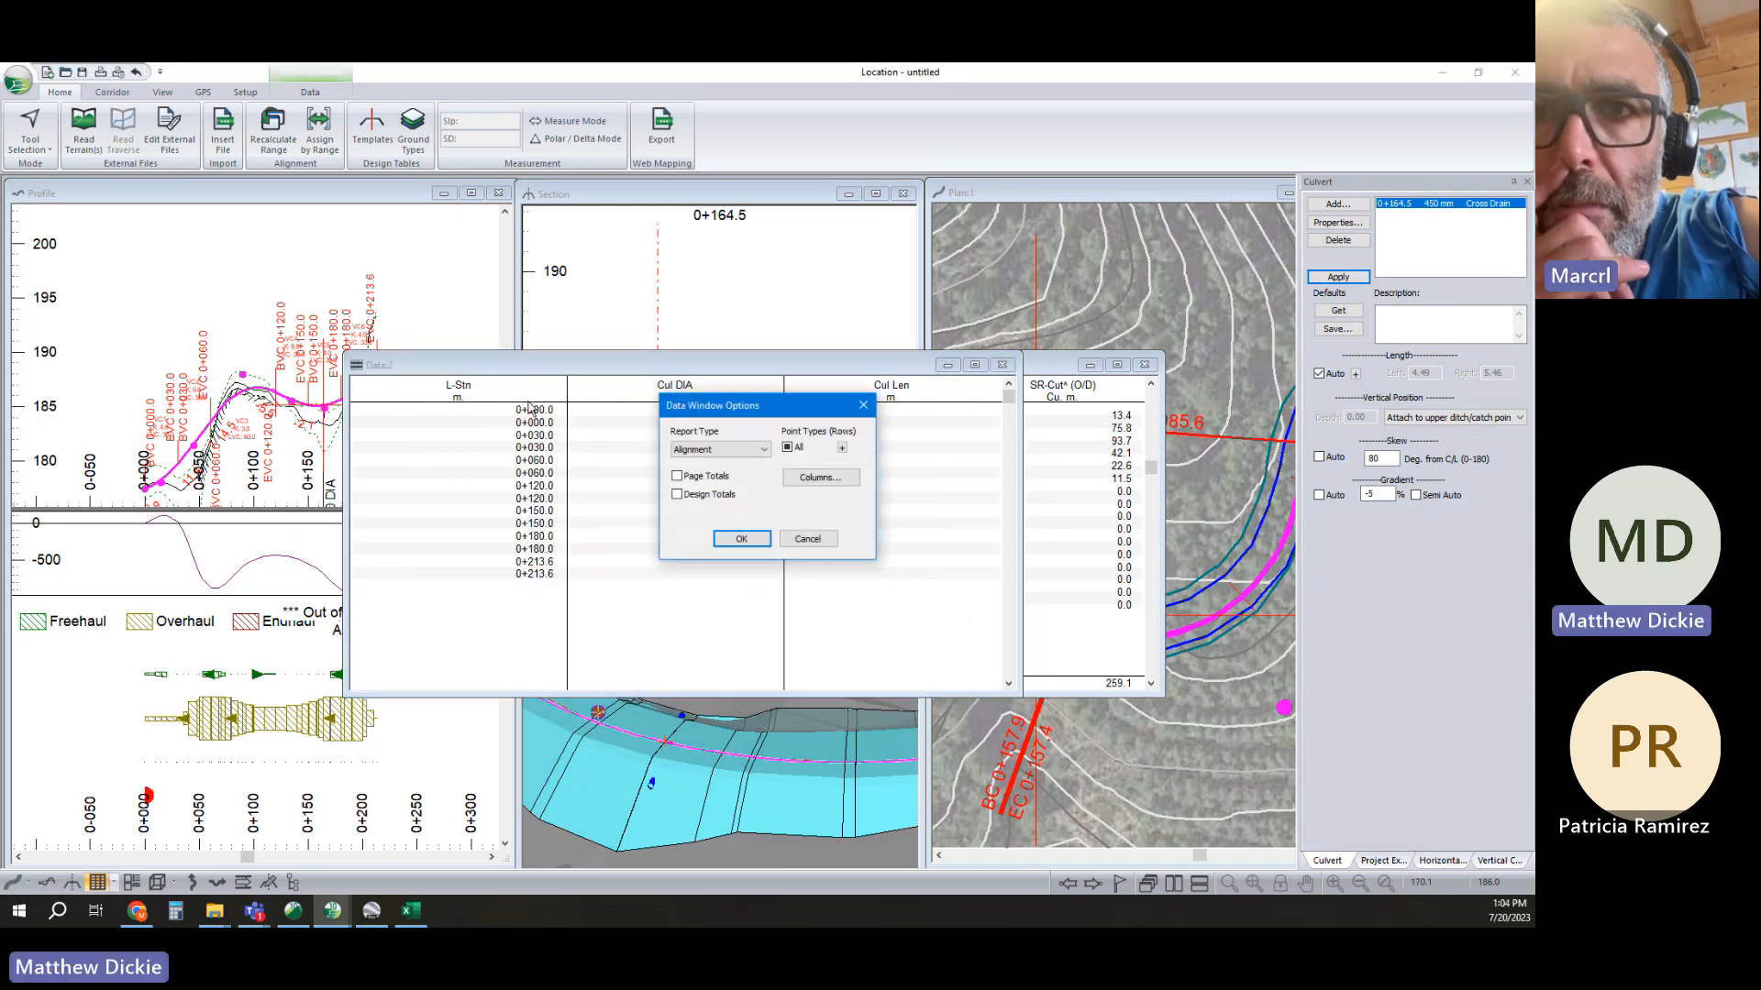
{"action": "left_click", "coordinate": [807, 480]}
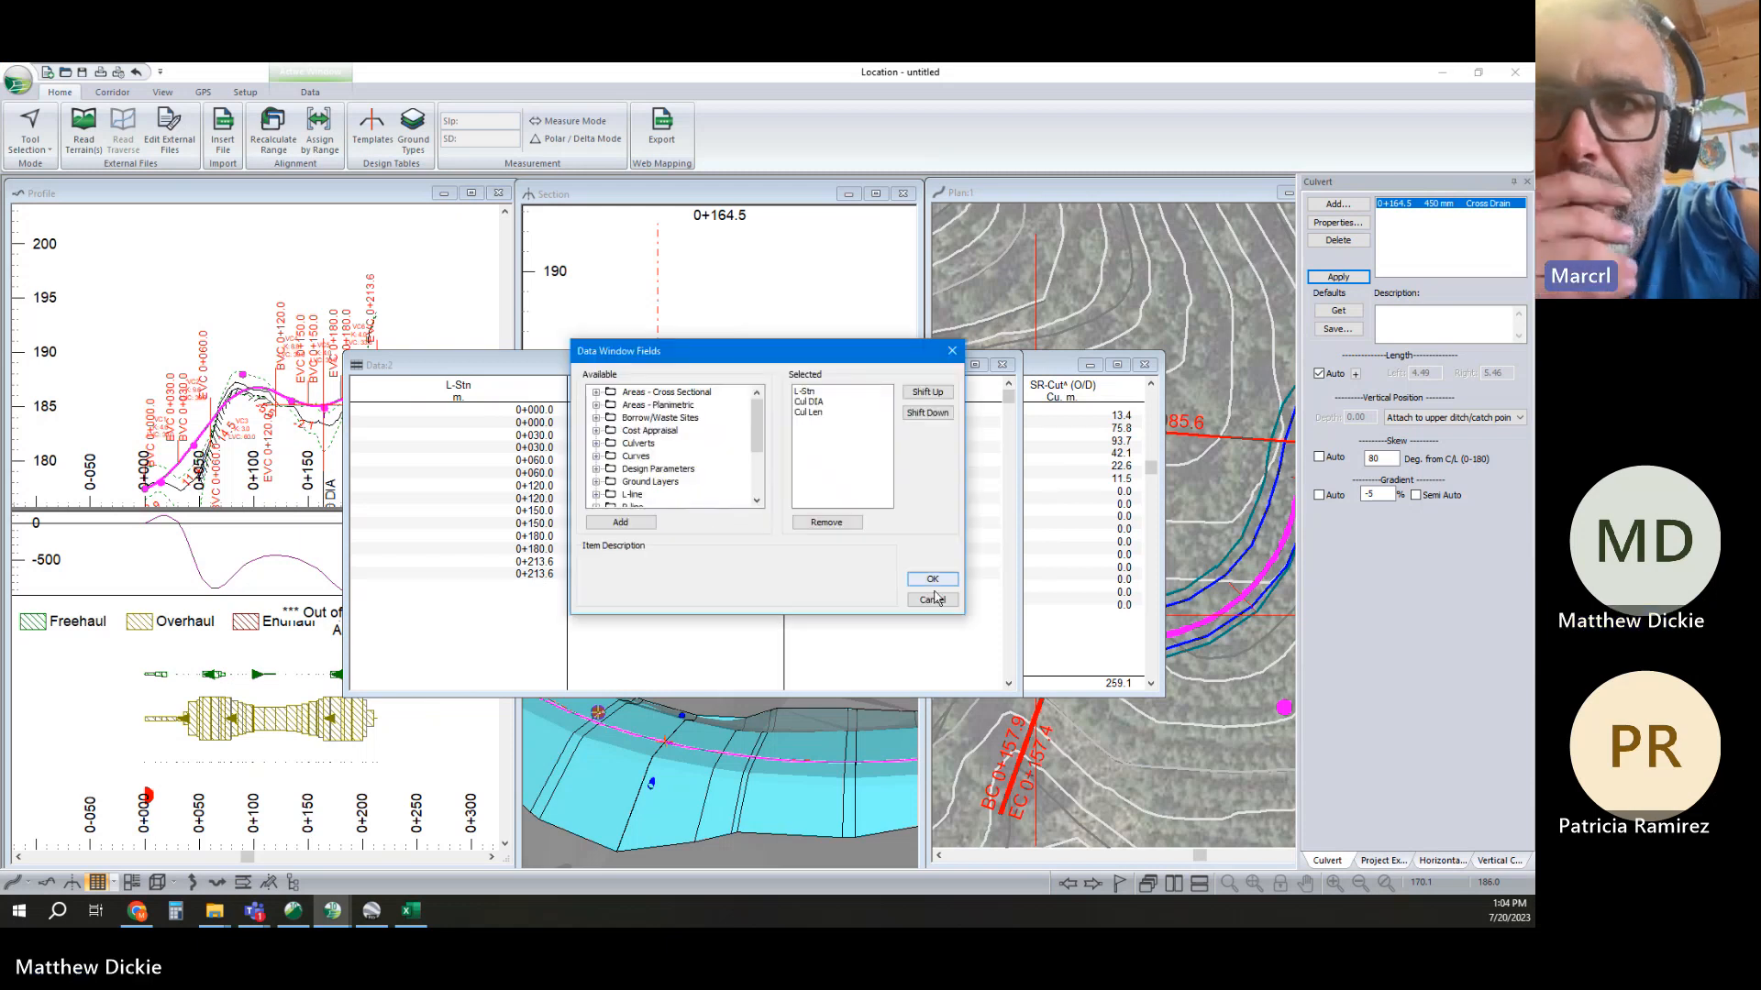
{"action": "left_click", "coordinate": [937, 586]}
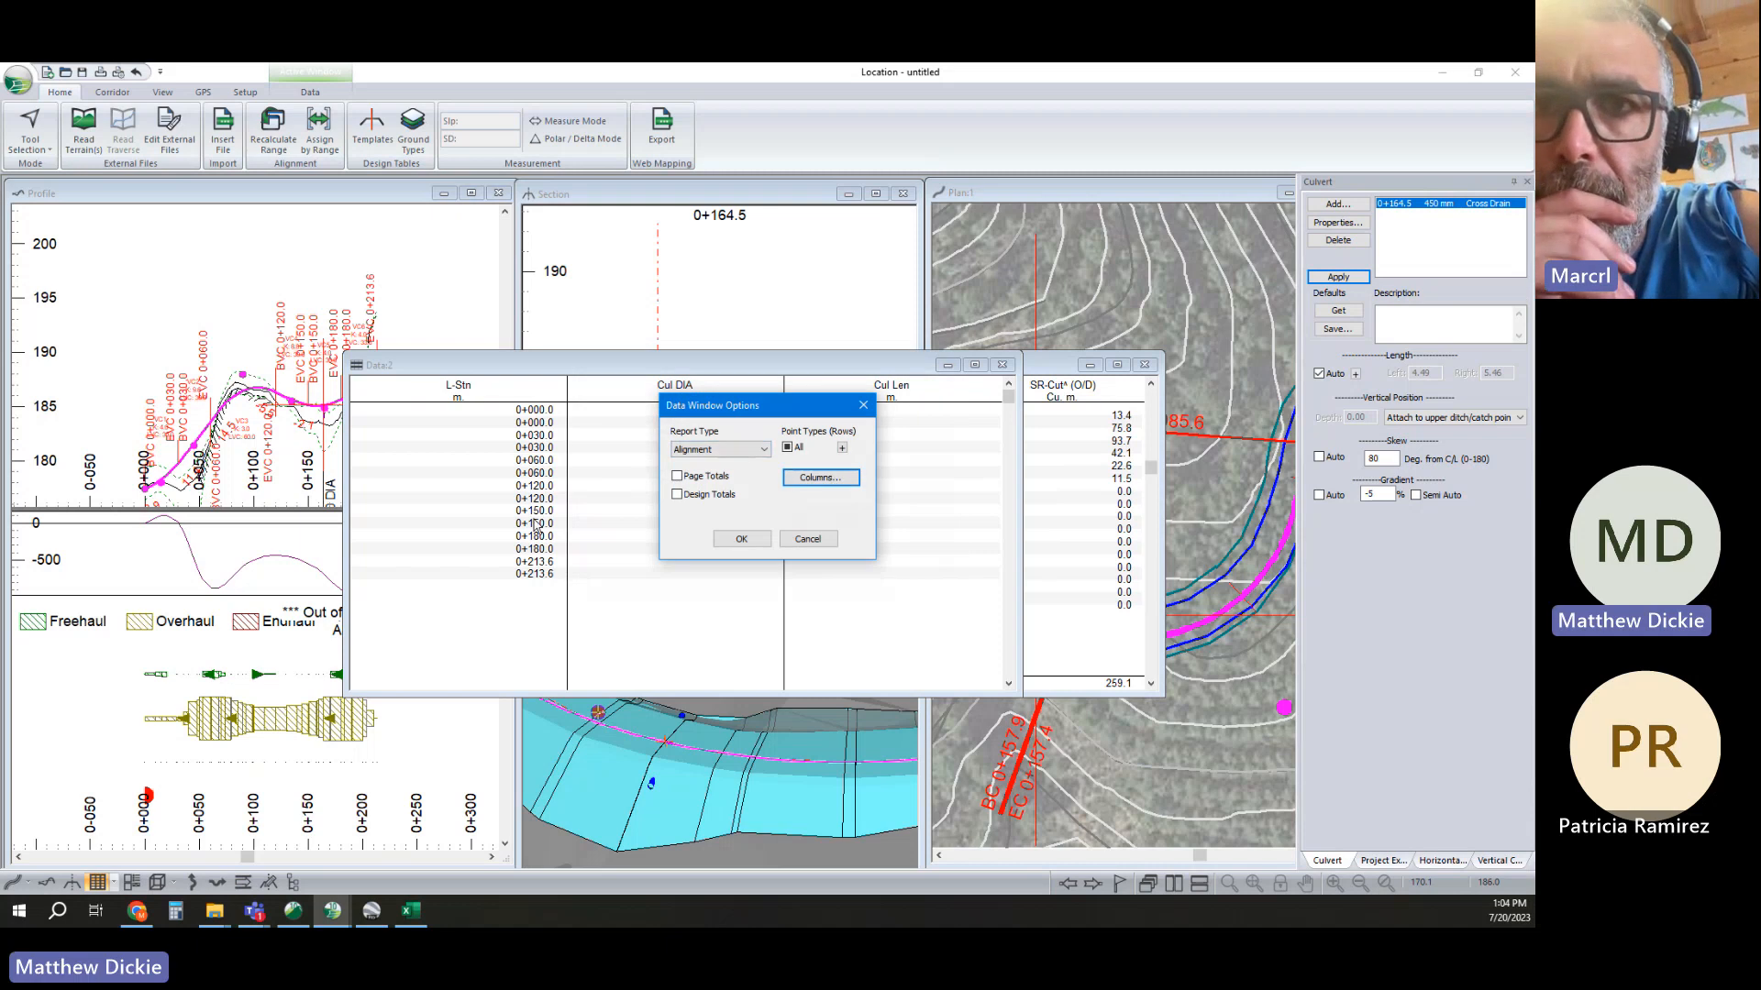
{"action": "left_click", "coordinate": [841, 450]}
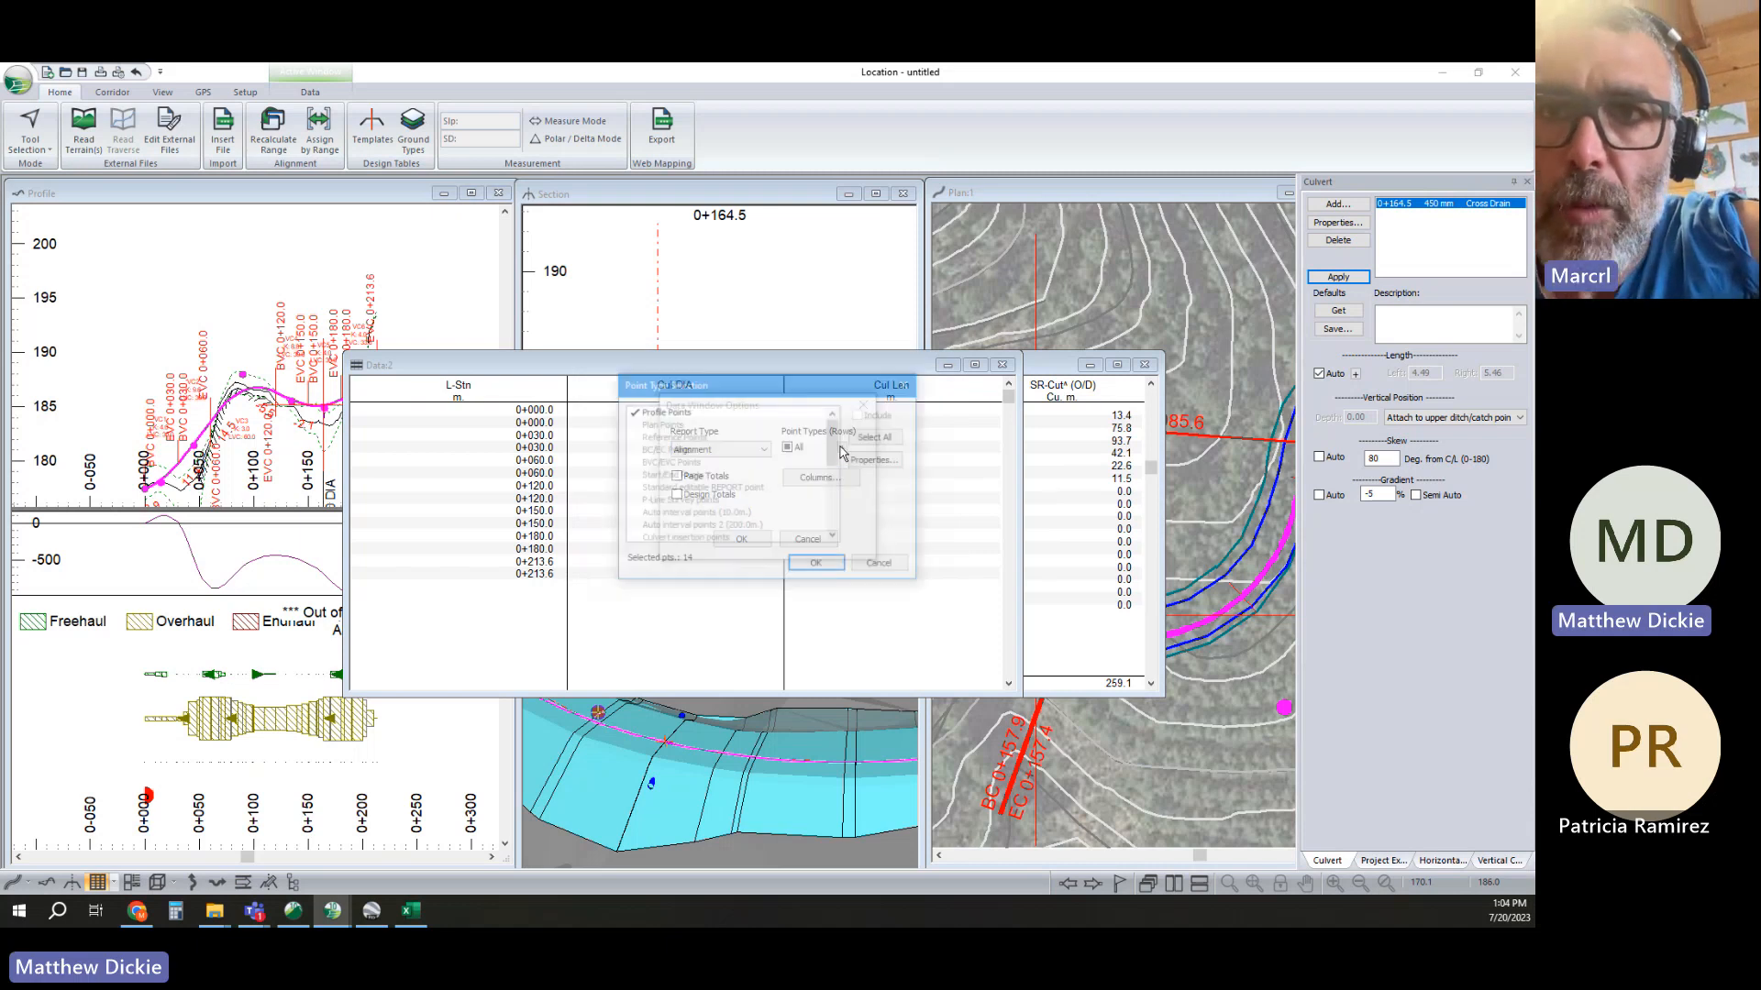
{"action": "left_click", "coordinate": [666, 414]}
{"action": "scroll", "coordinate": [699, 505], "scroll_direction": "down", "scroll_amount": 1}
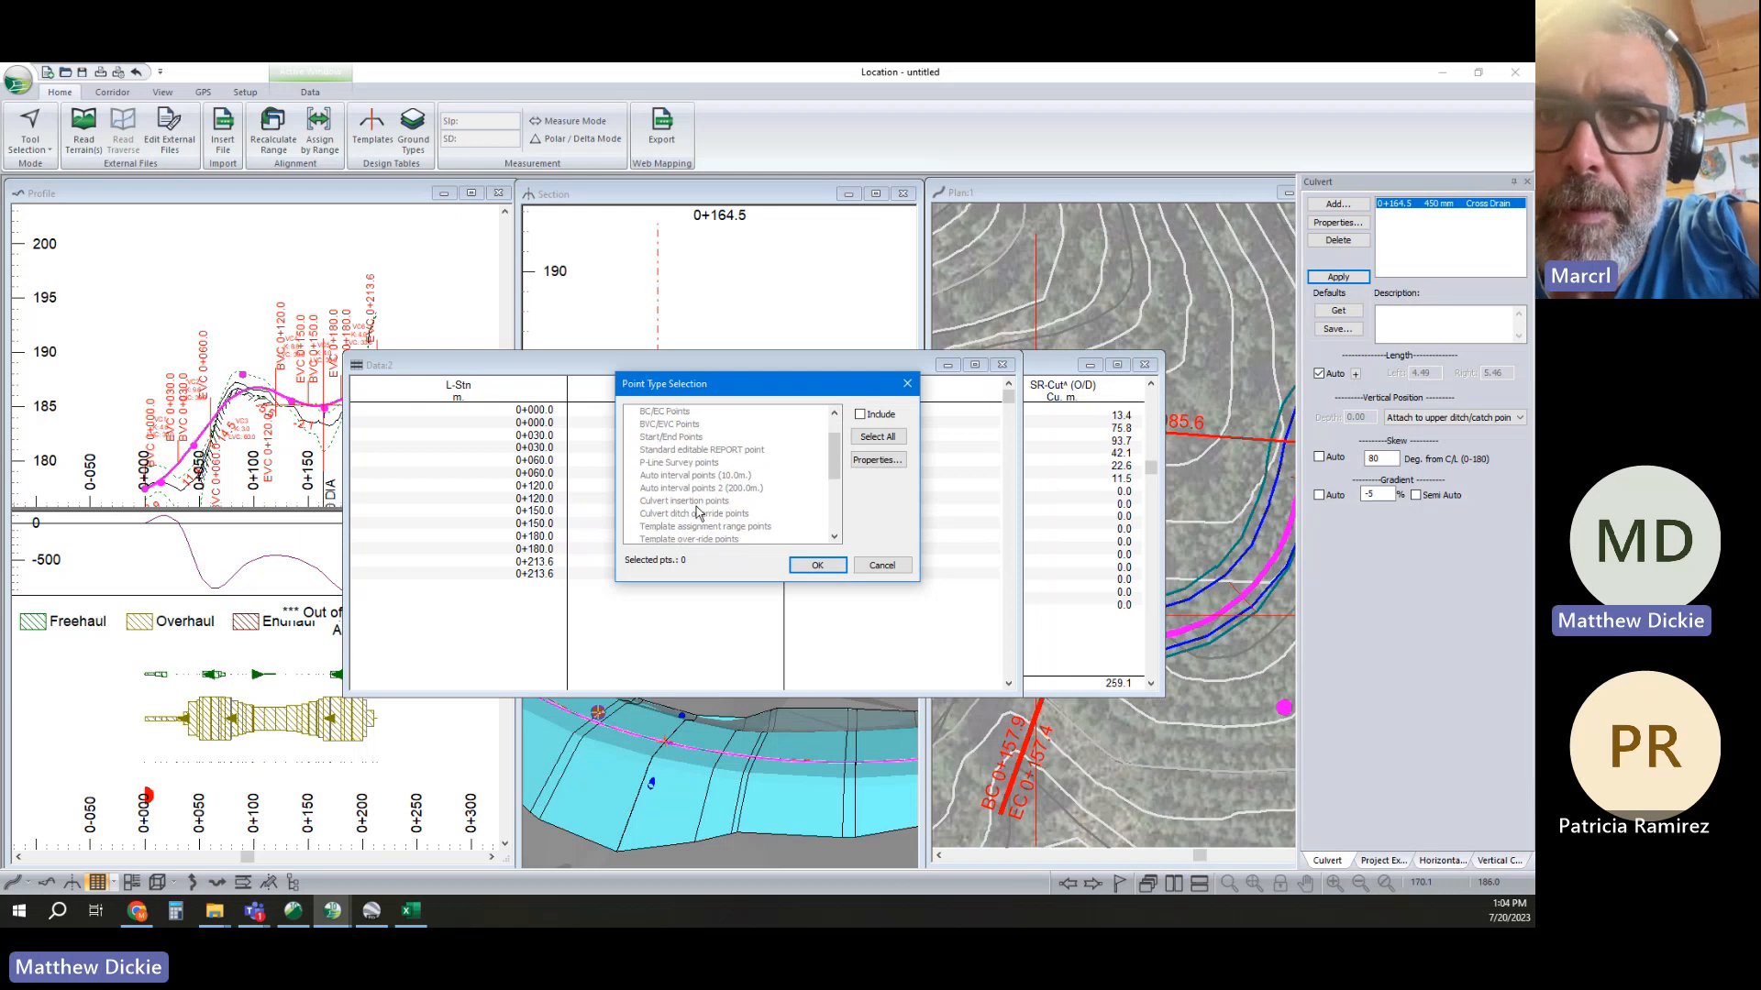
{"action": "double_click", "coordinate": [697, 501]}
{"action": "left_click", "coordinate": [816, 566]}
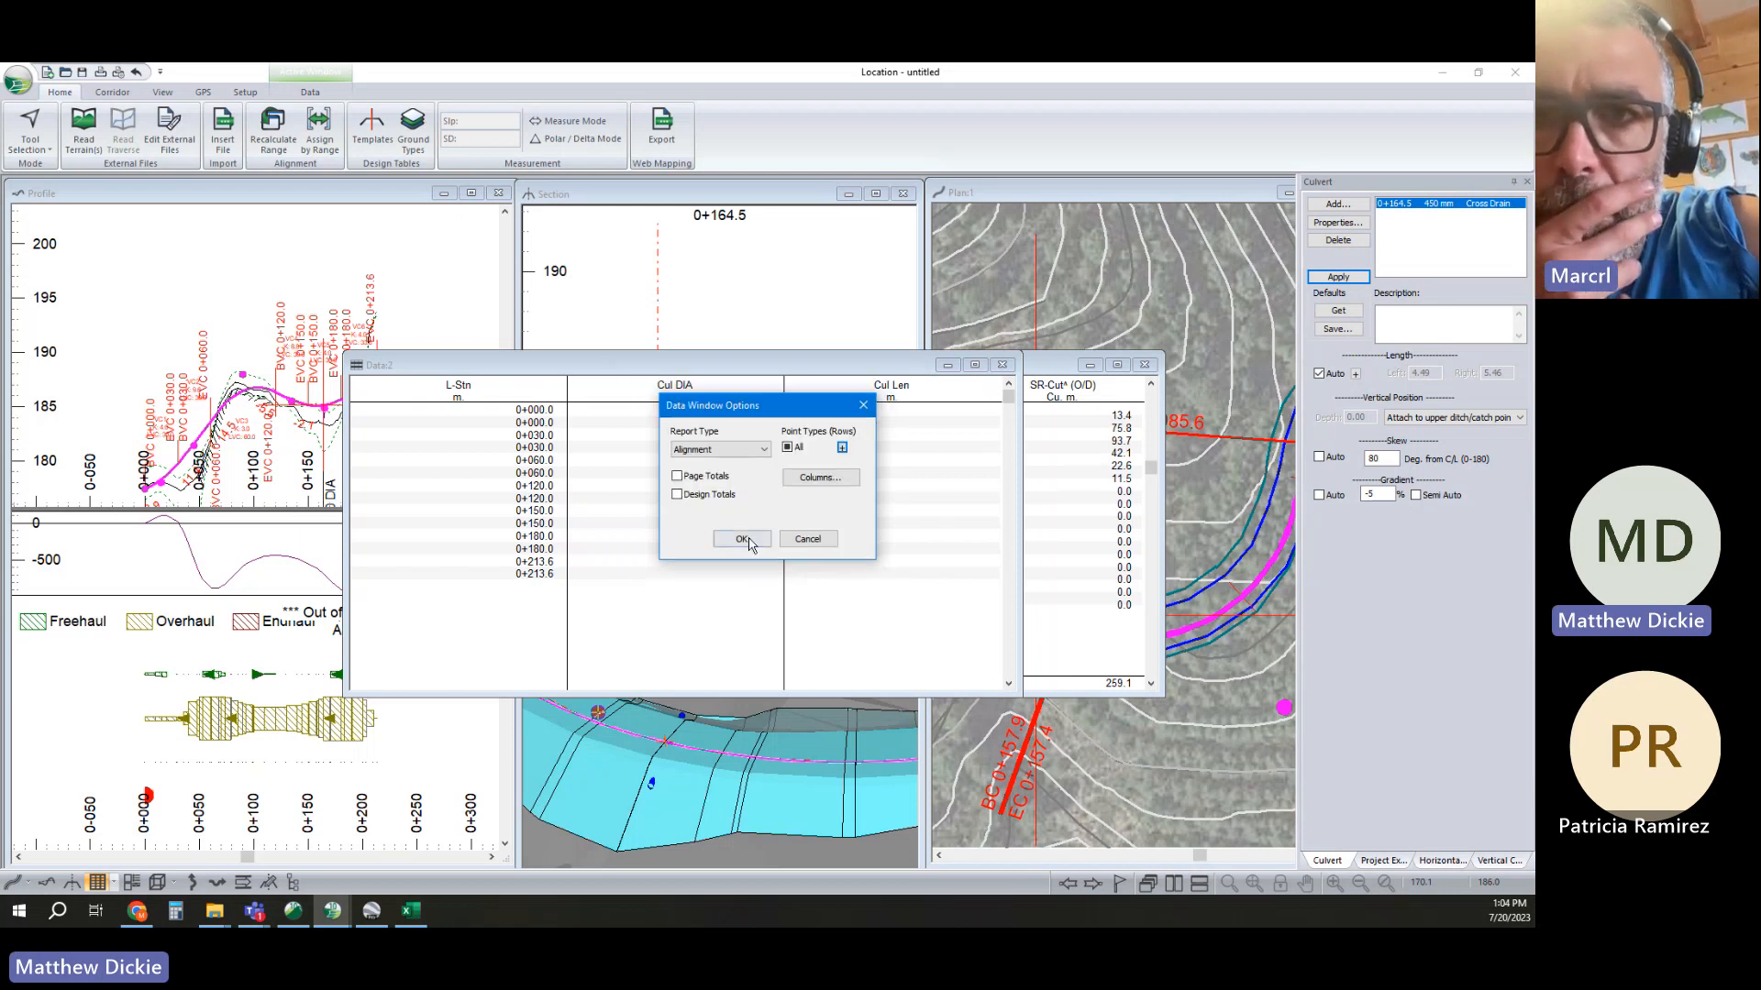
{"action": "left_click", "coordinate": [744, 541]}
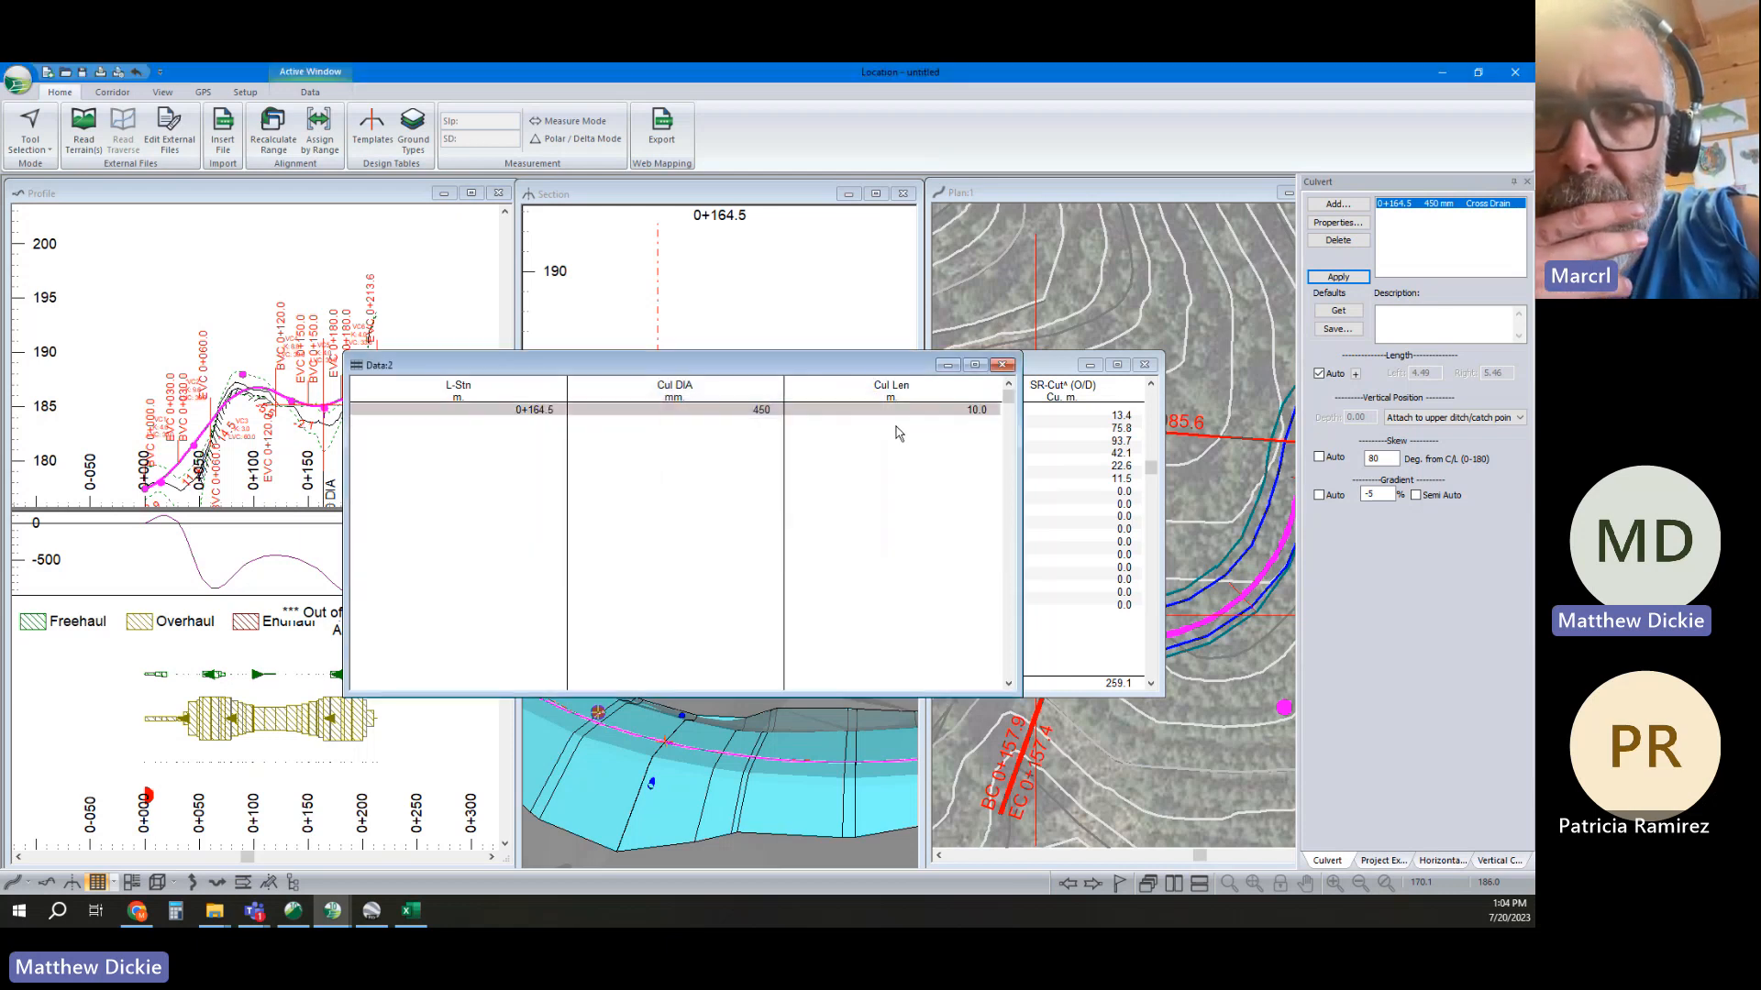
{"action": "left_click", "coordinate": [947, 366]}
{"action": "left_click", "coordinate": [1087, 366]}
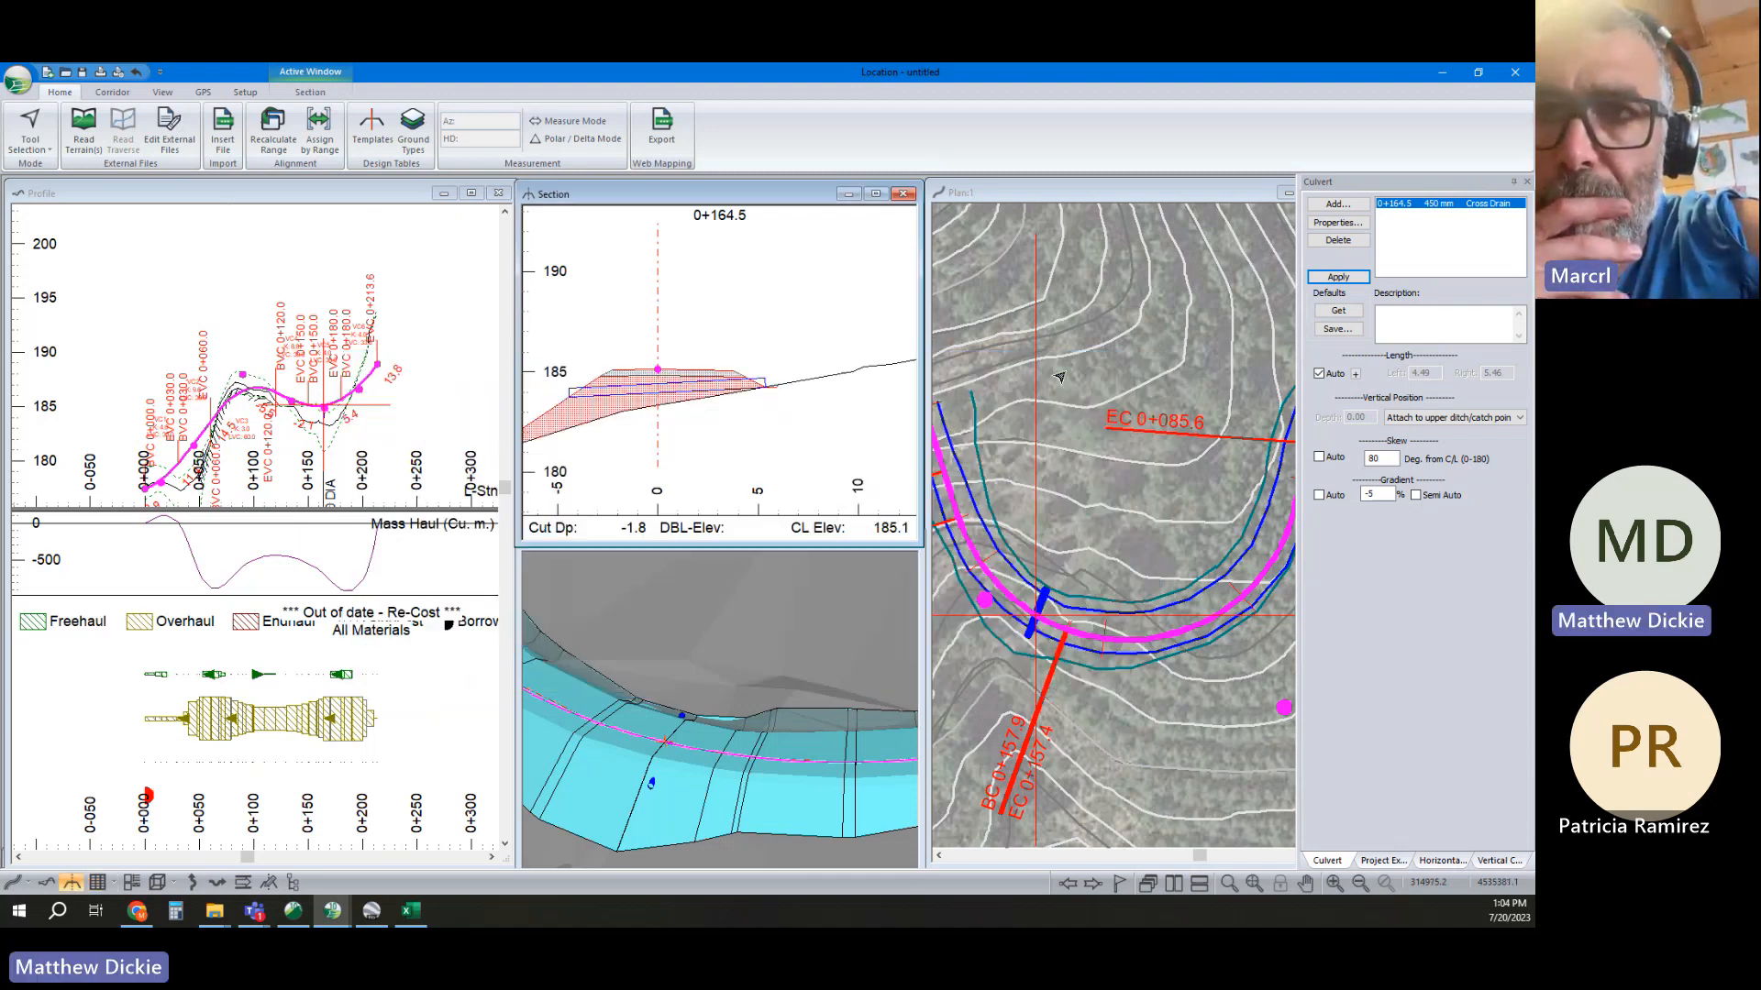
Start saving only the DF - Resource Low Volume template to a template table file, and cancel without saving
{"action": "mouse_move", "coordinate": [1059, 376]}
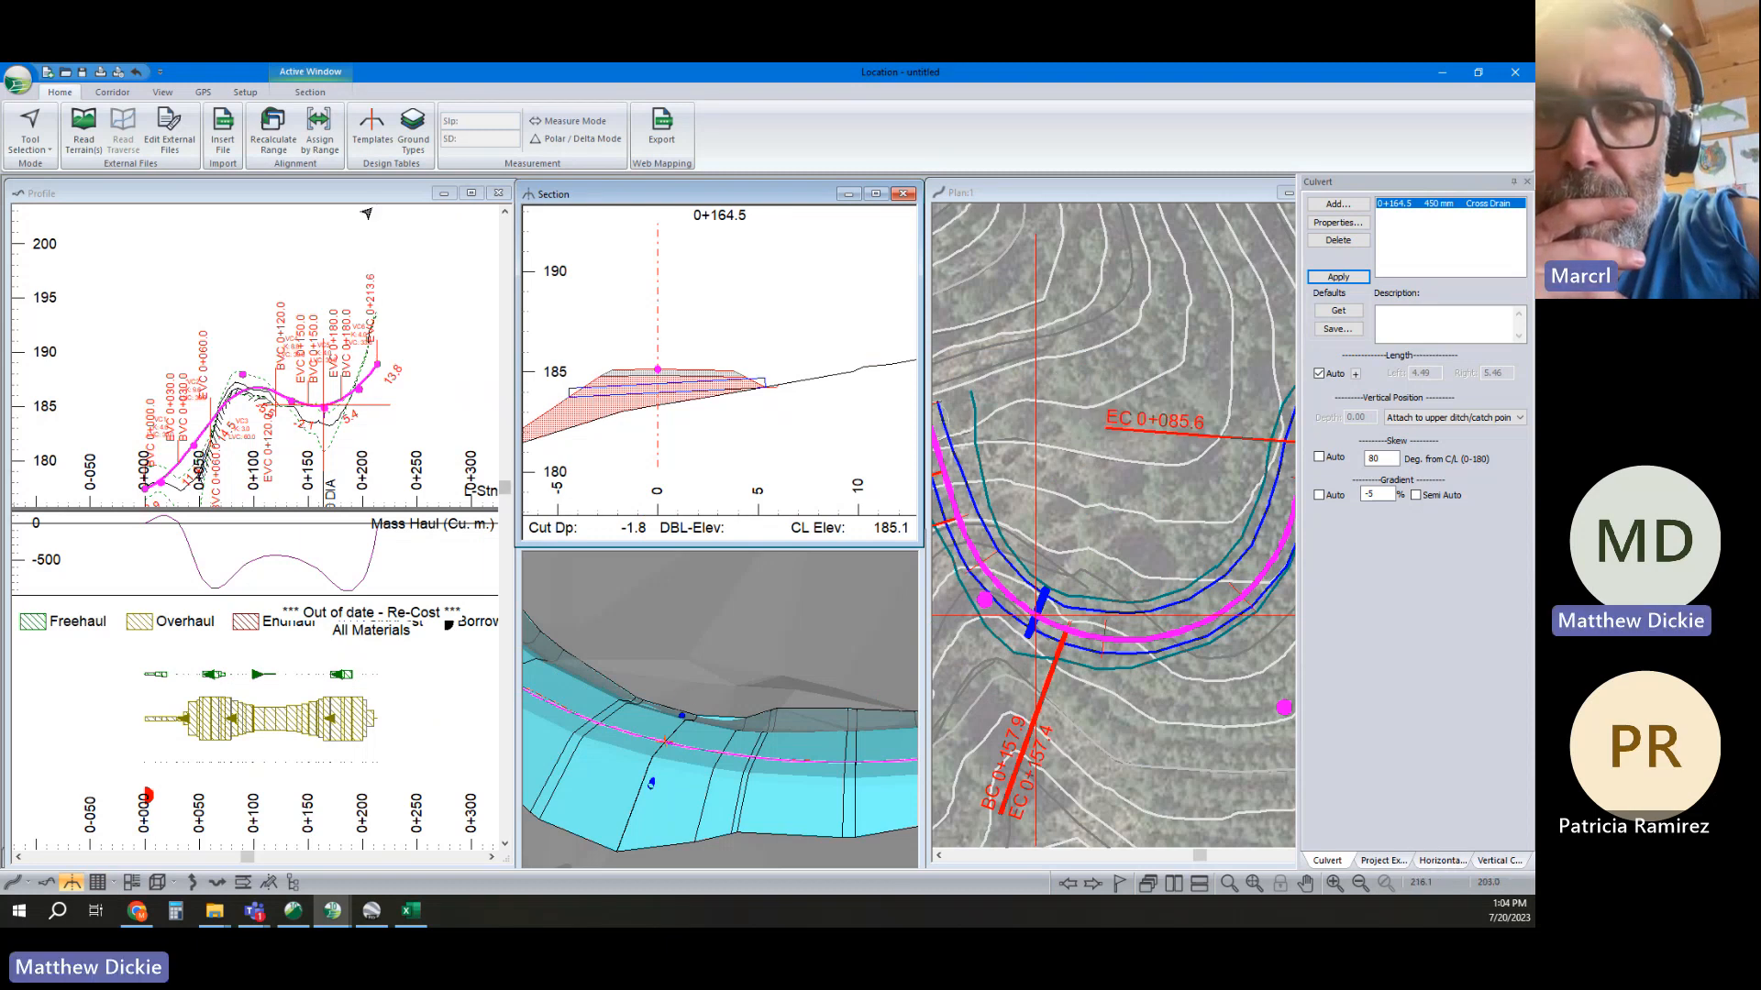
{"action": "left_click", "coordinate": [373, 131]}
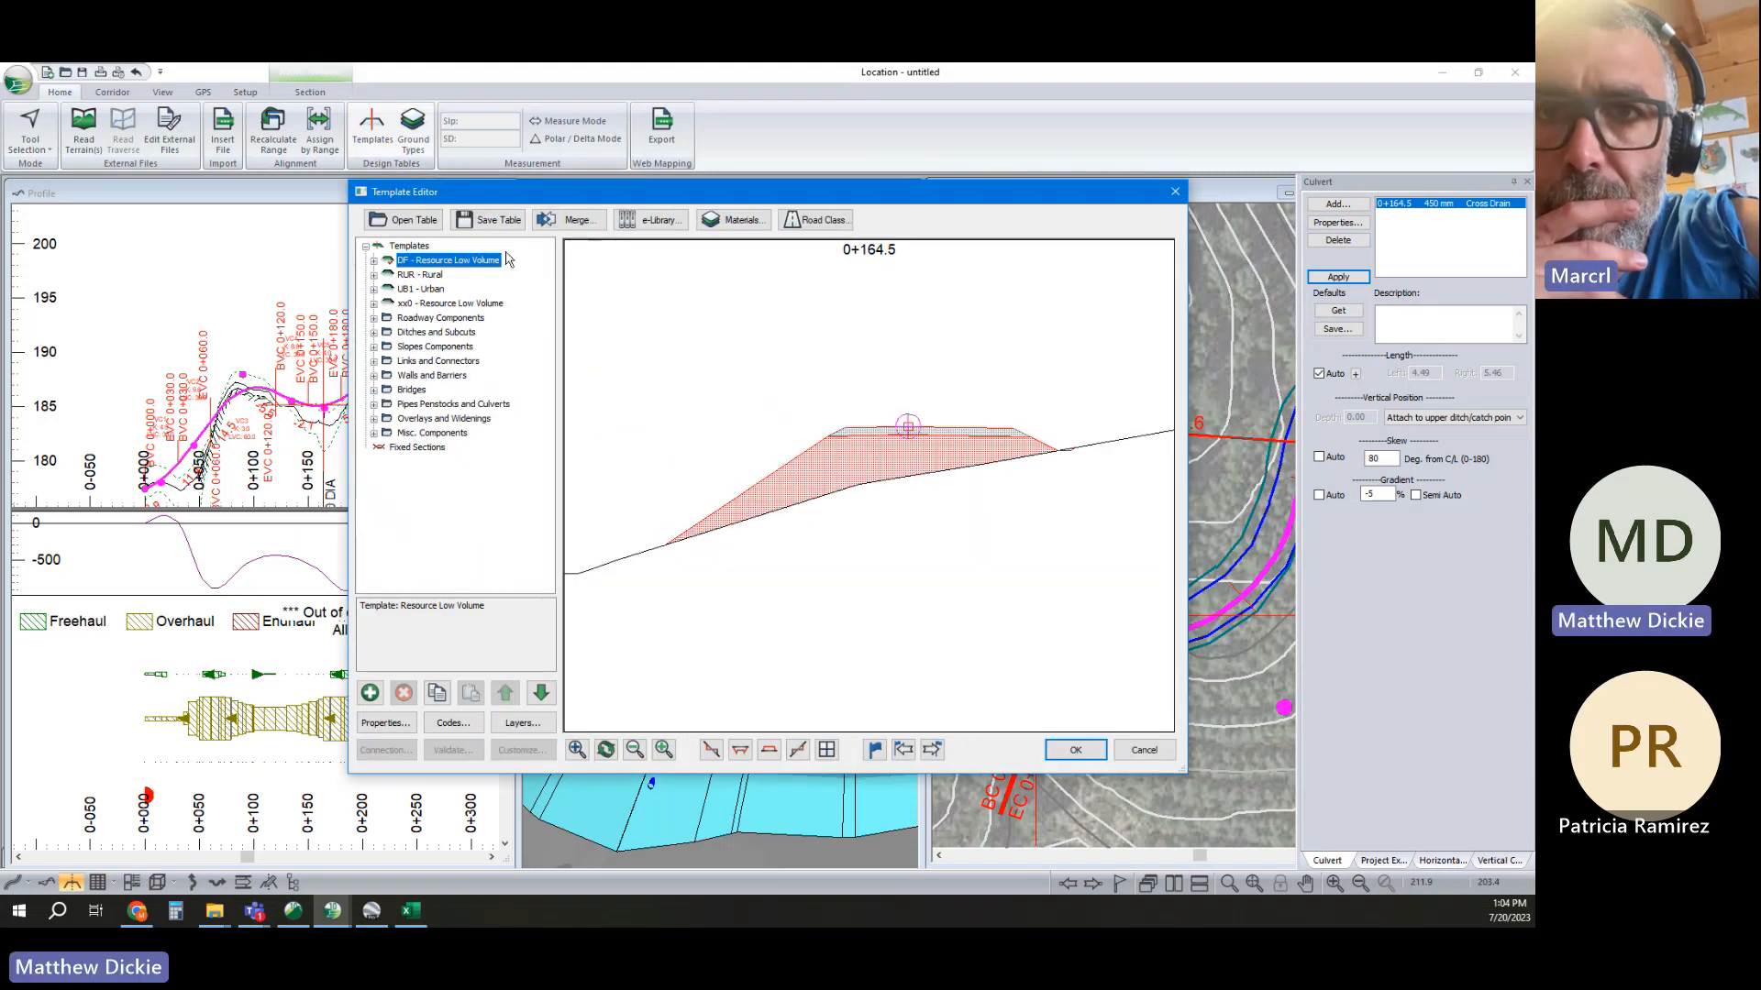
{"action": "left_click", "coordinate": [495, 226]}
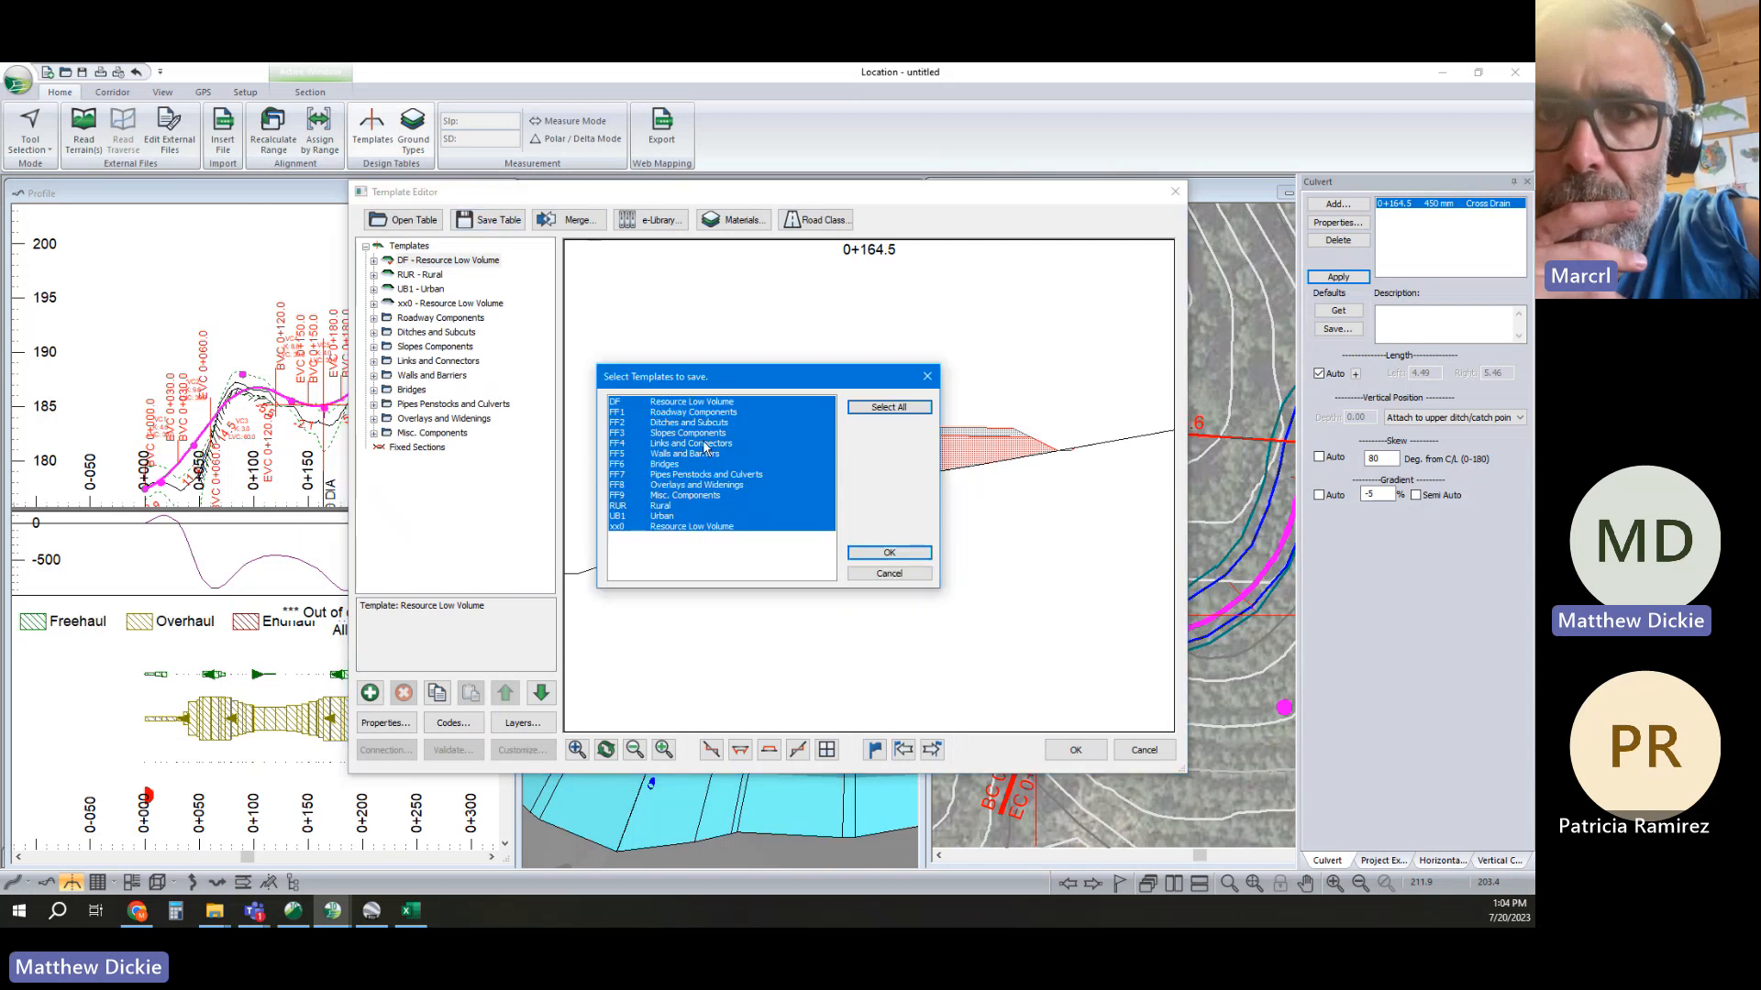
{"action": "left_click", "coordinate": [888, 552]}
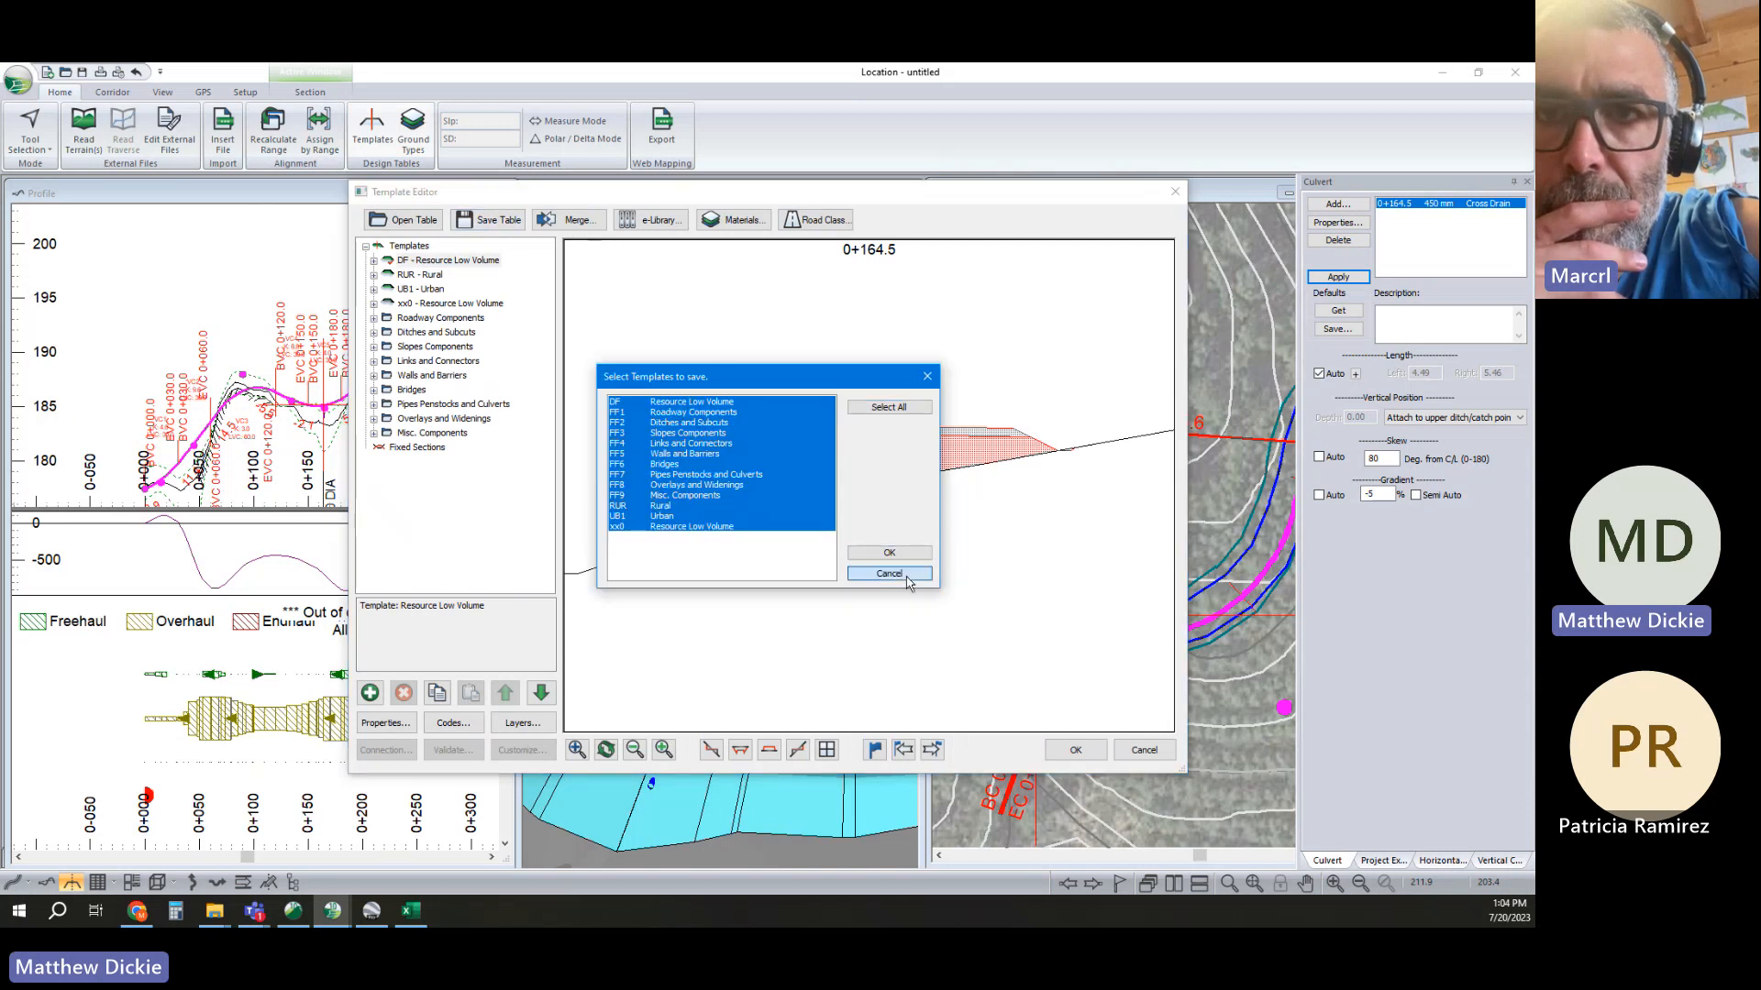
{"action": "left_click", "coordinate": [483, 226]}
{"action": "left_click", "coordinate": [658, 410]}
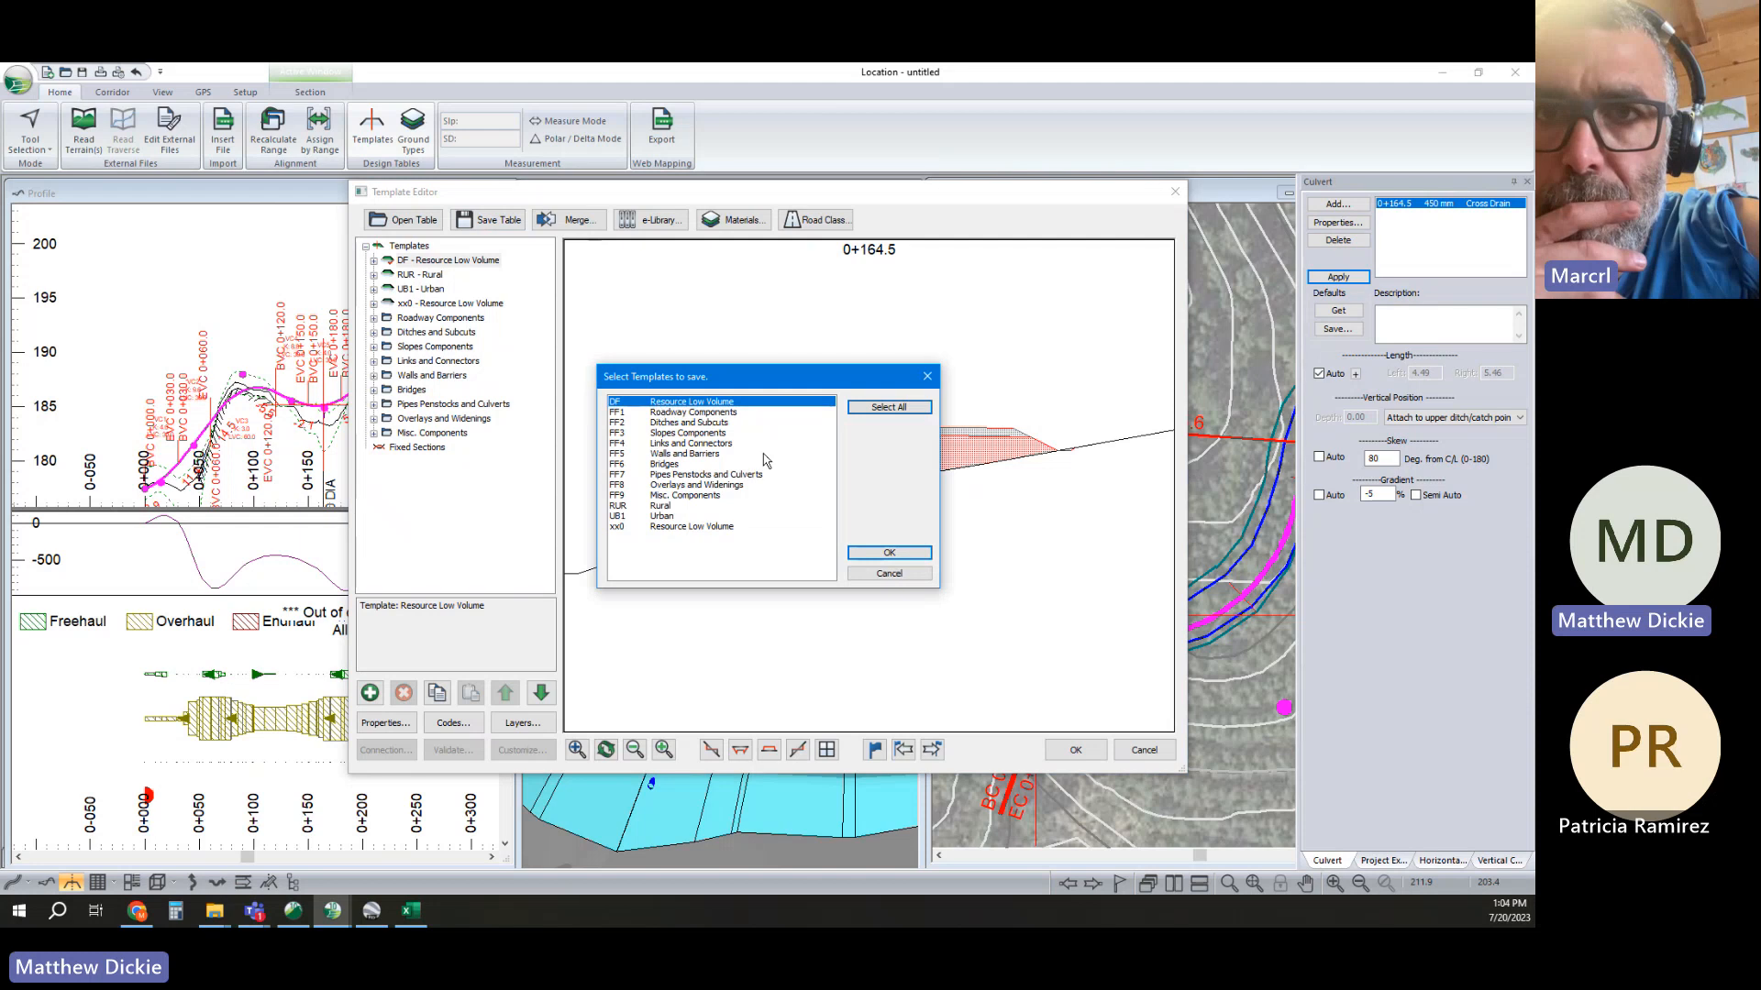
{"action": "left_click", "coordinate": [889, 552]}
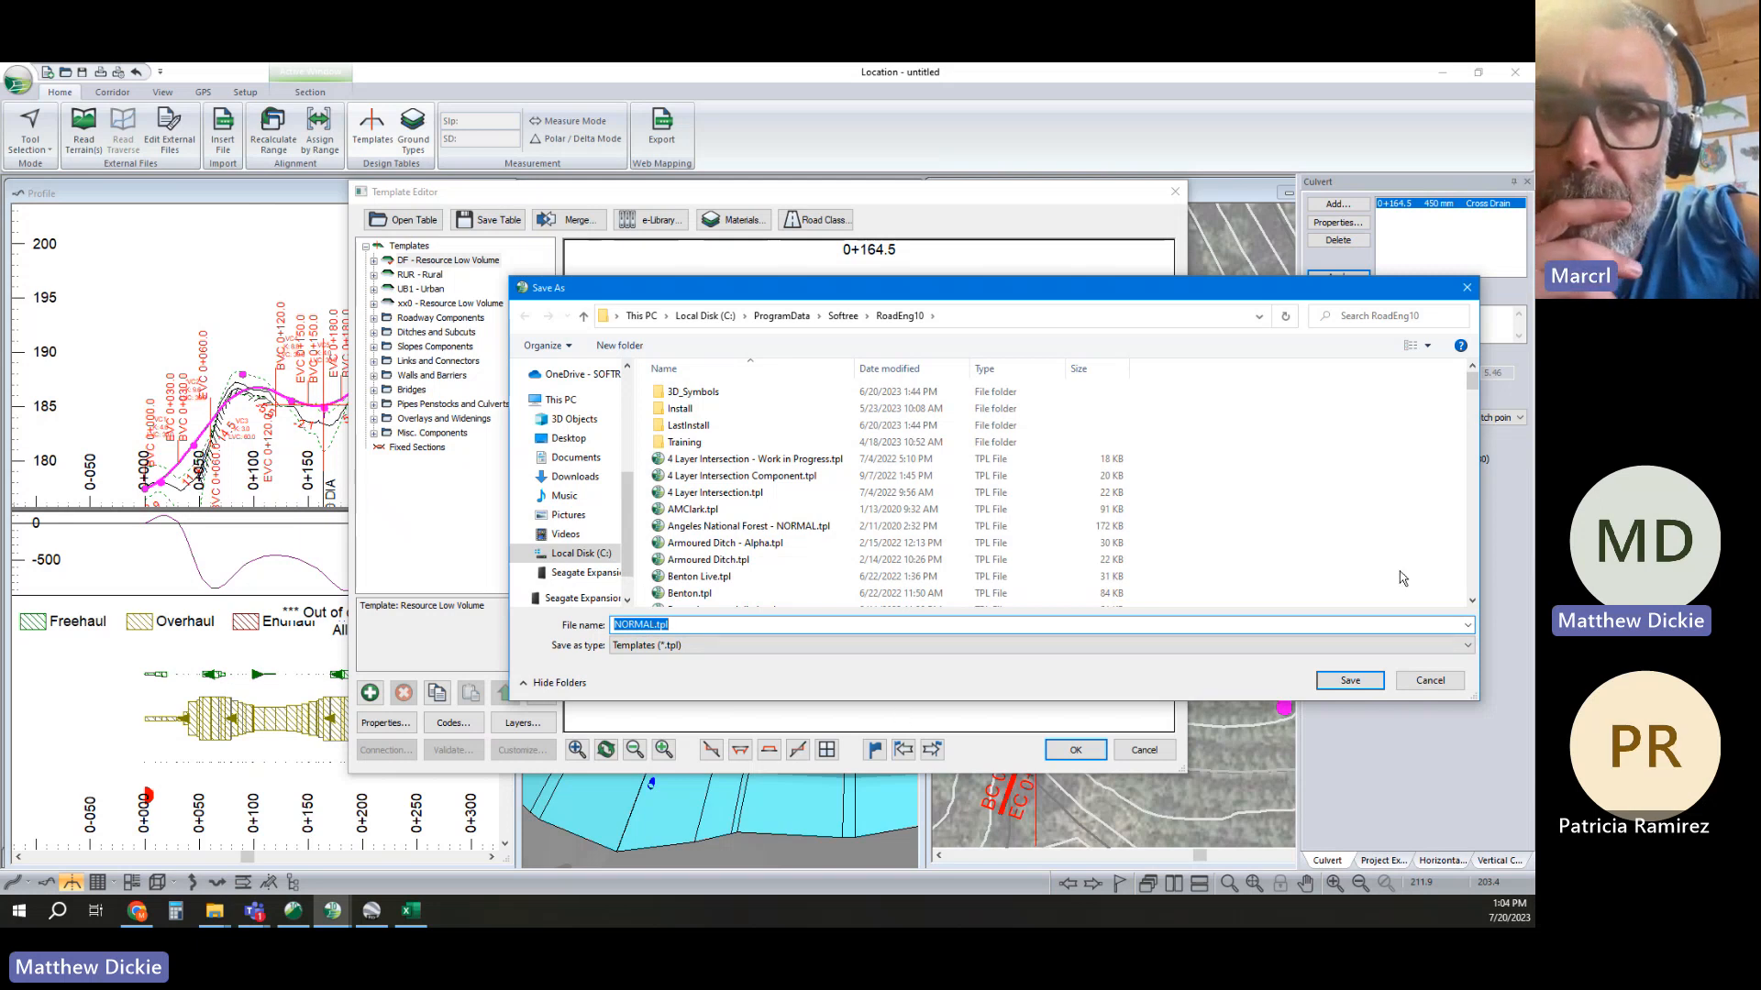
{"action": "left_click", "coordinate": [1430, 681]}
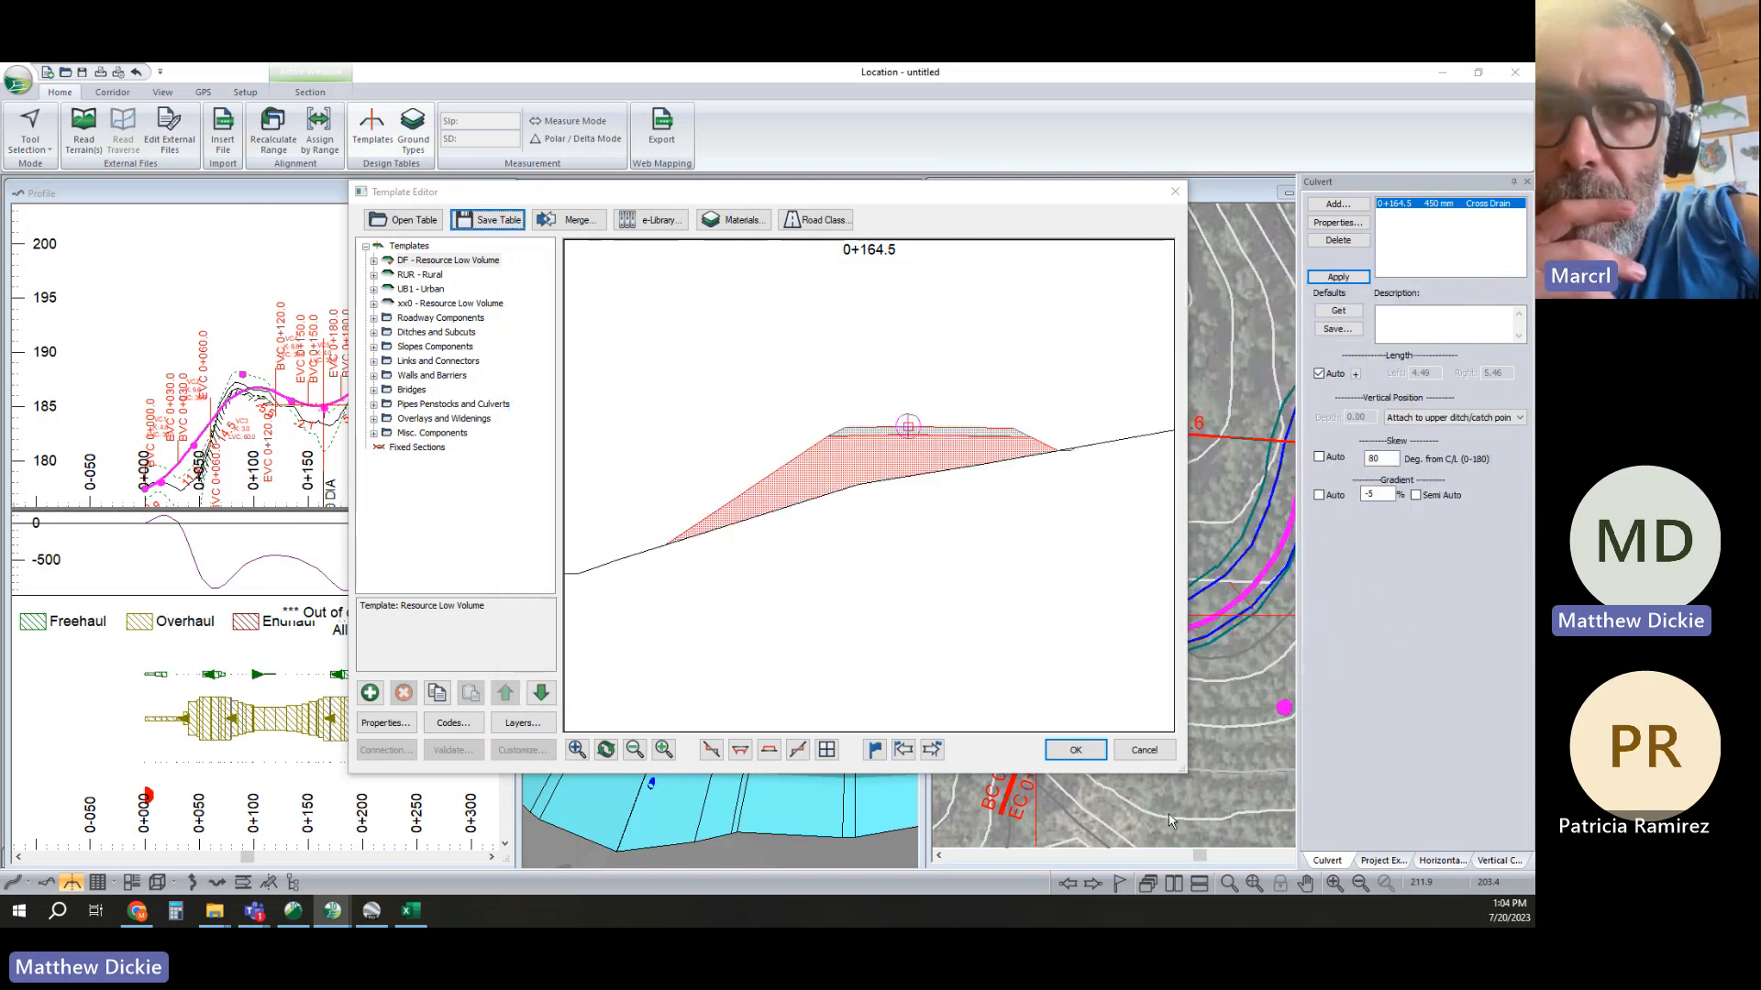
{"action": "left_click", "coordinate": [1144, 750]}
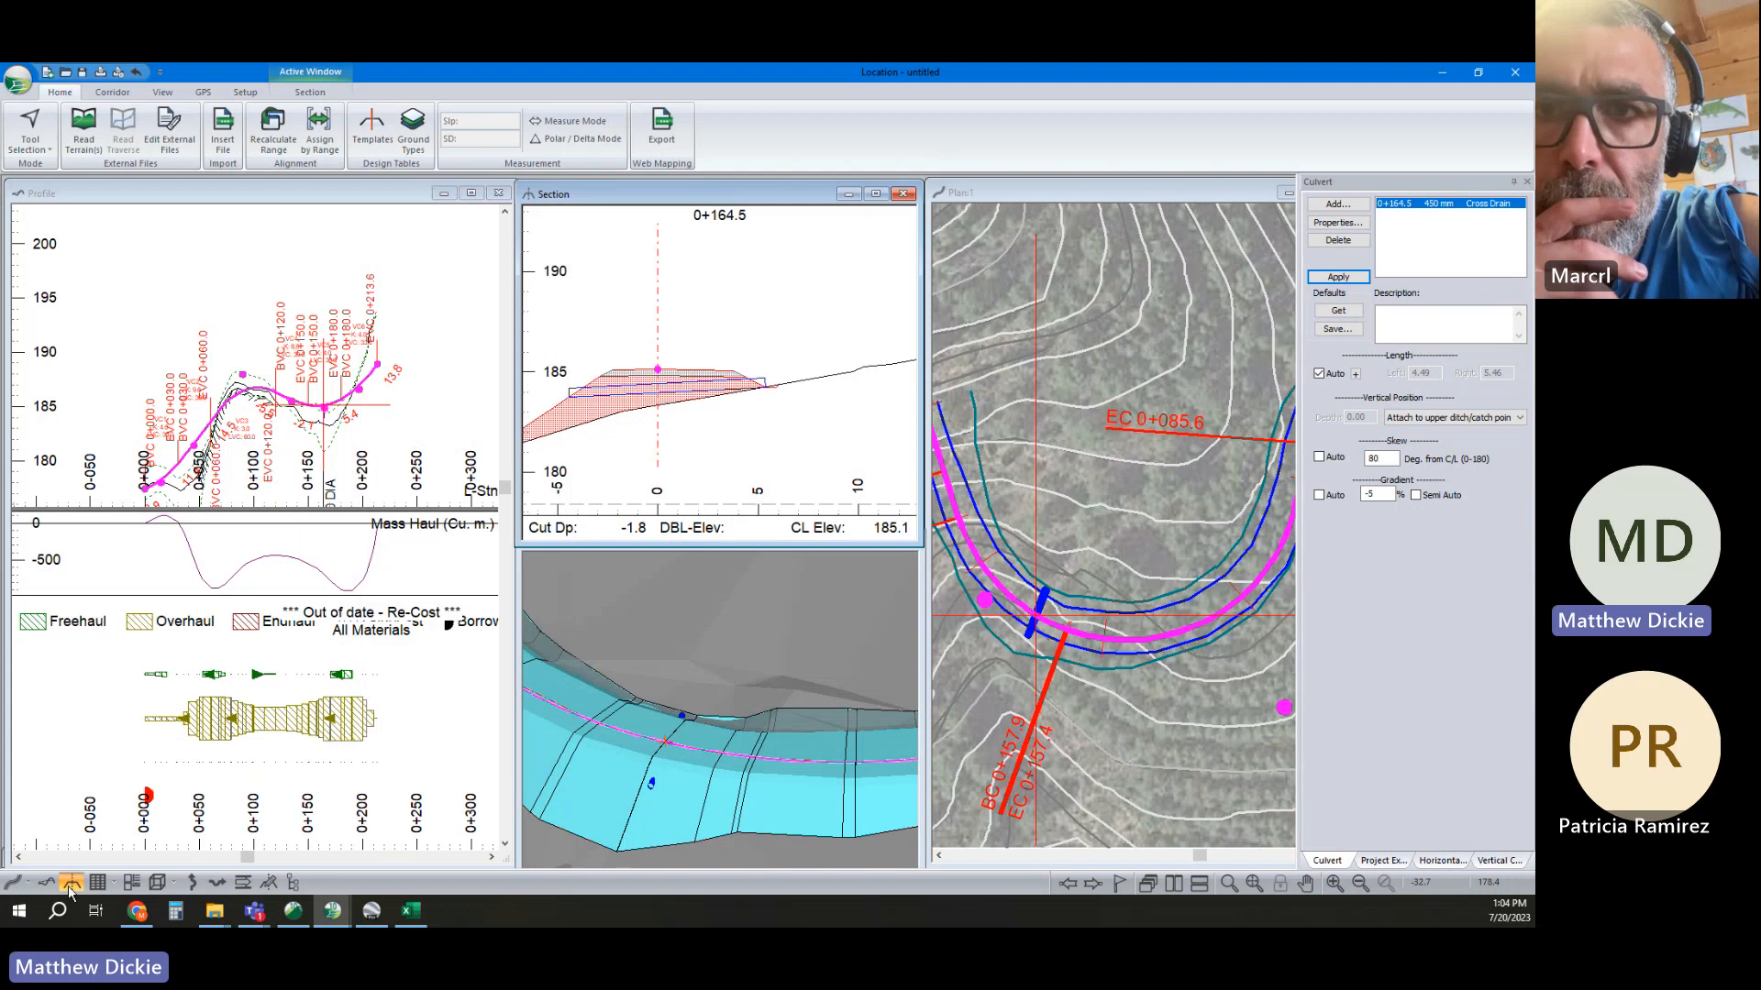
Review the vertical curve and culvert data tables, and check which screen layout is selected
{"action": "left_click", "coordinate": [96, 883]}
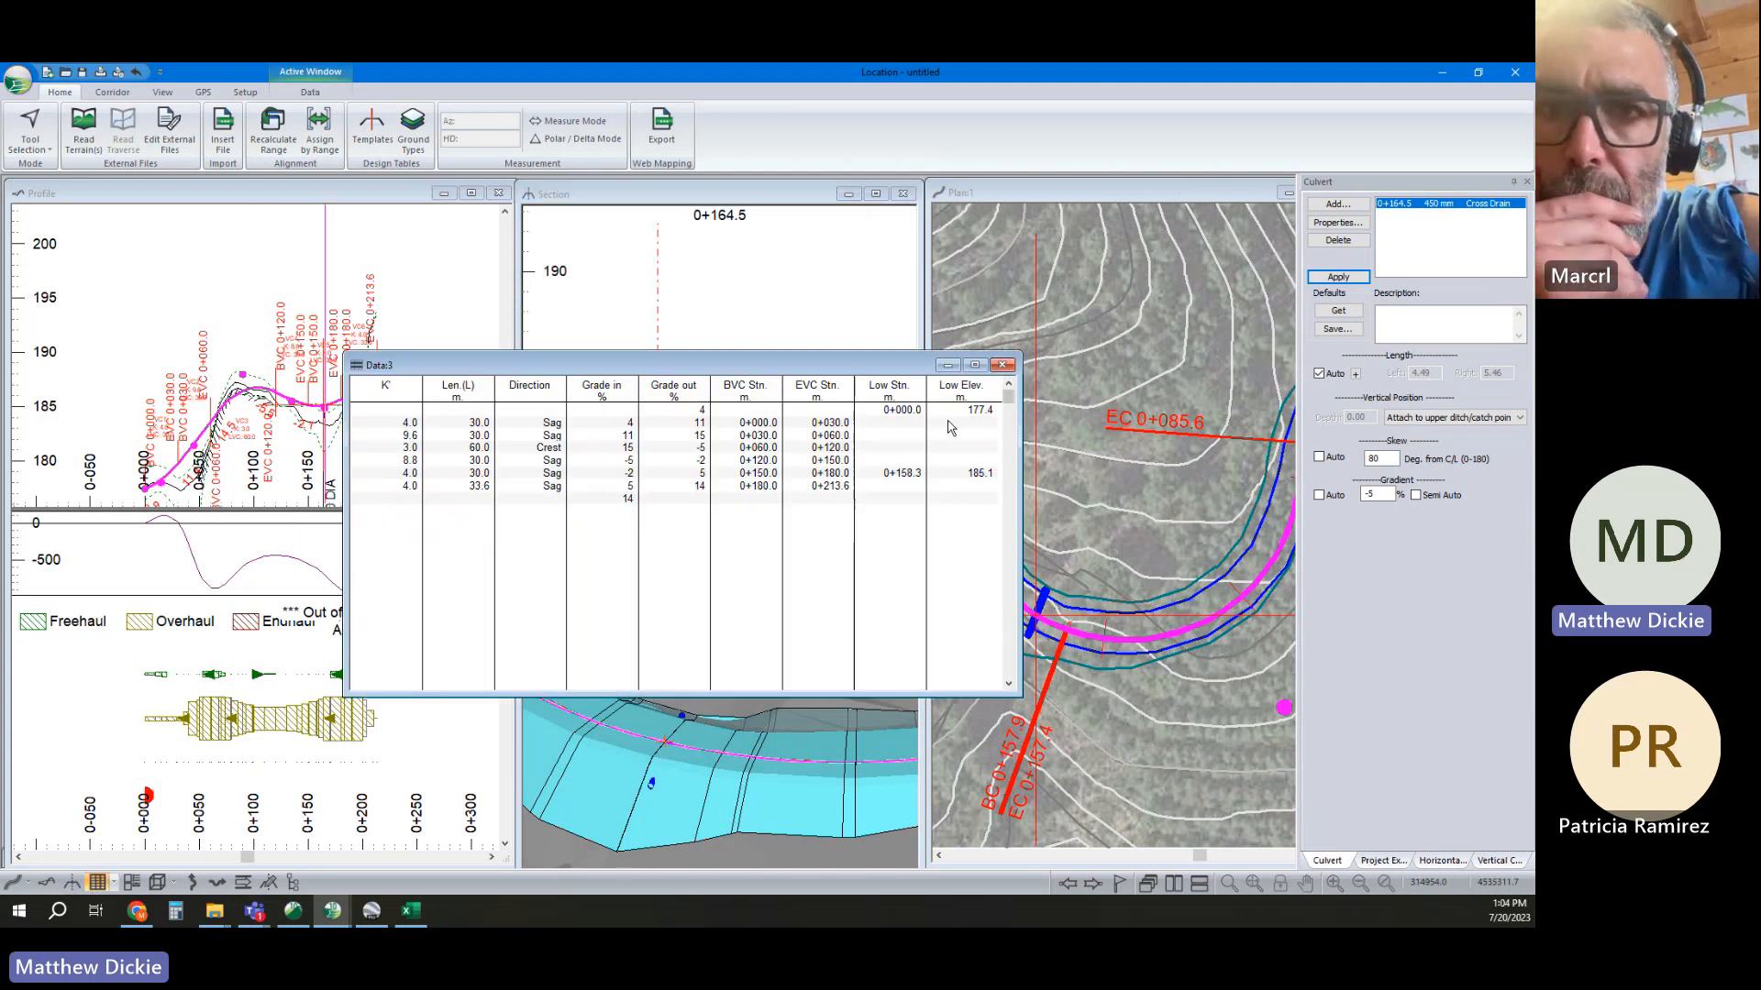
{"action": "left_click", "coordinate": [948, 365]}
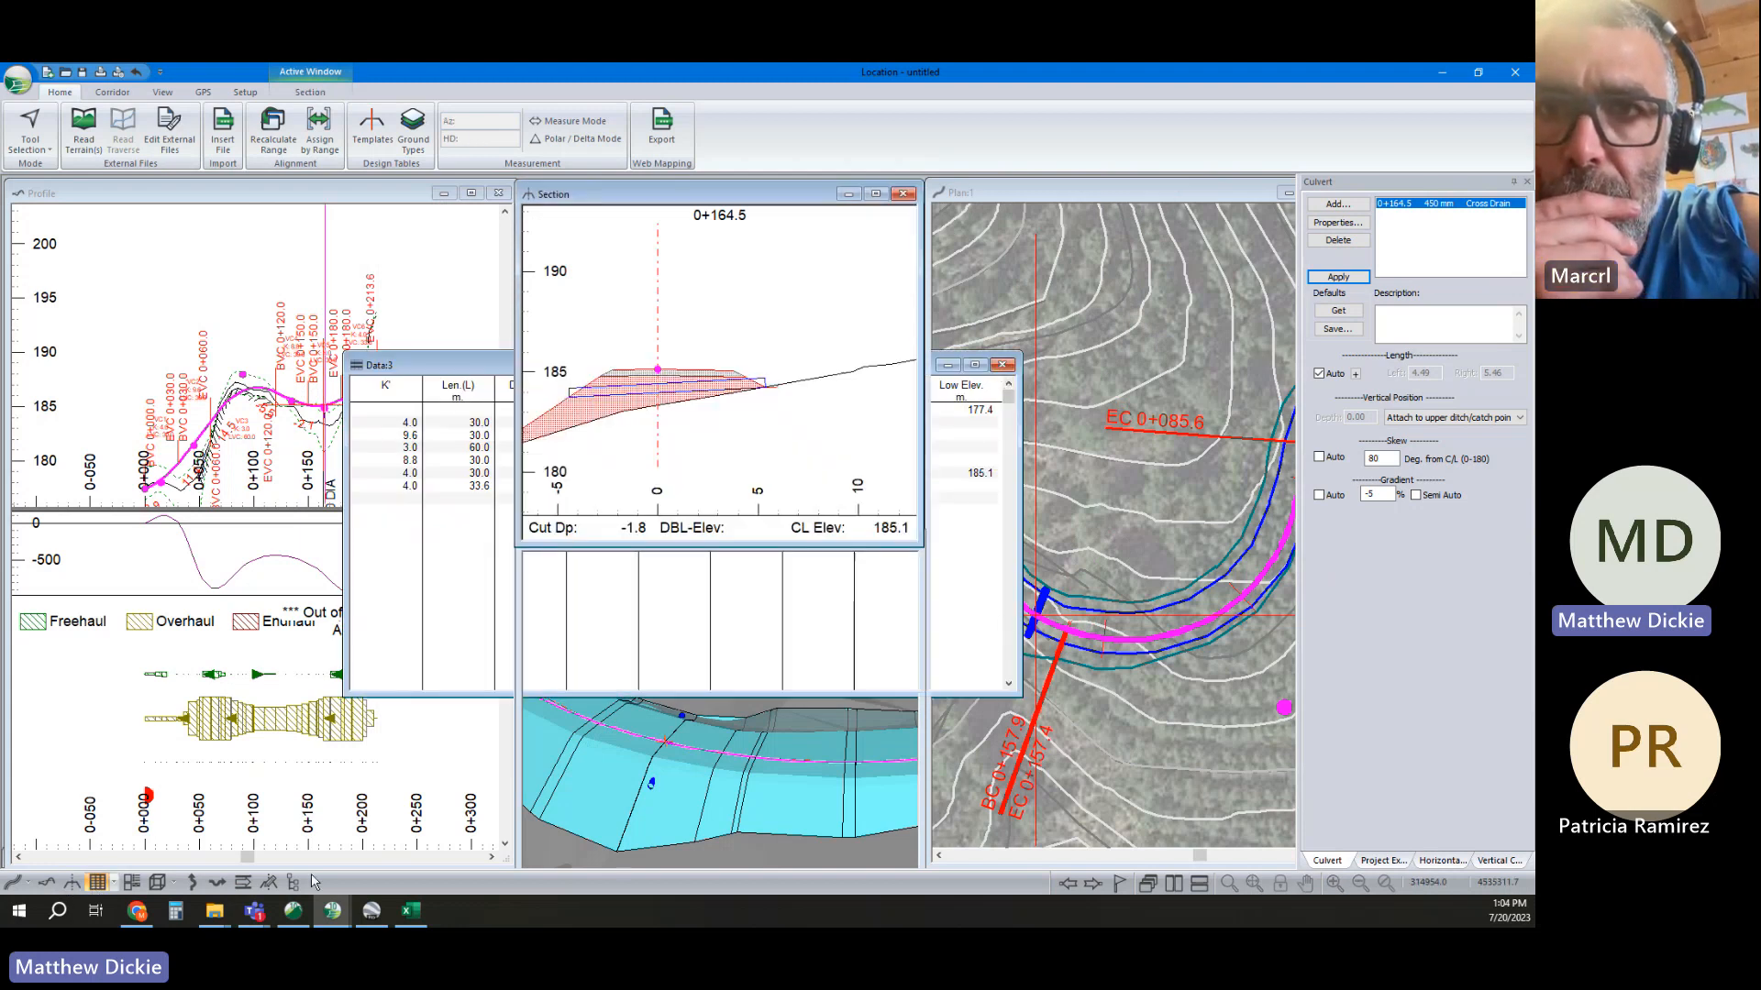
{"action": "left_click", "coordinate": [98, 883]}
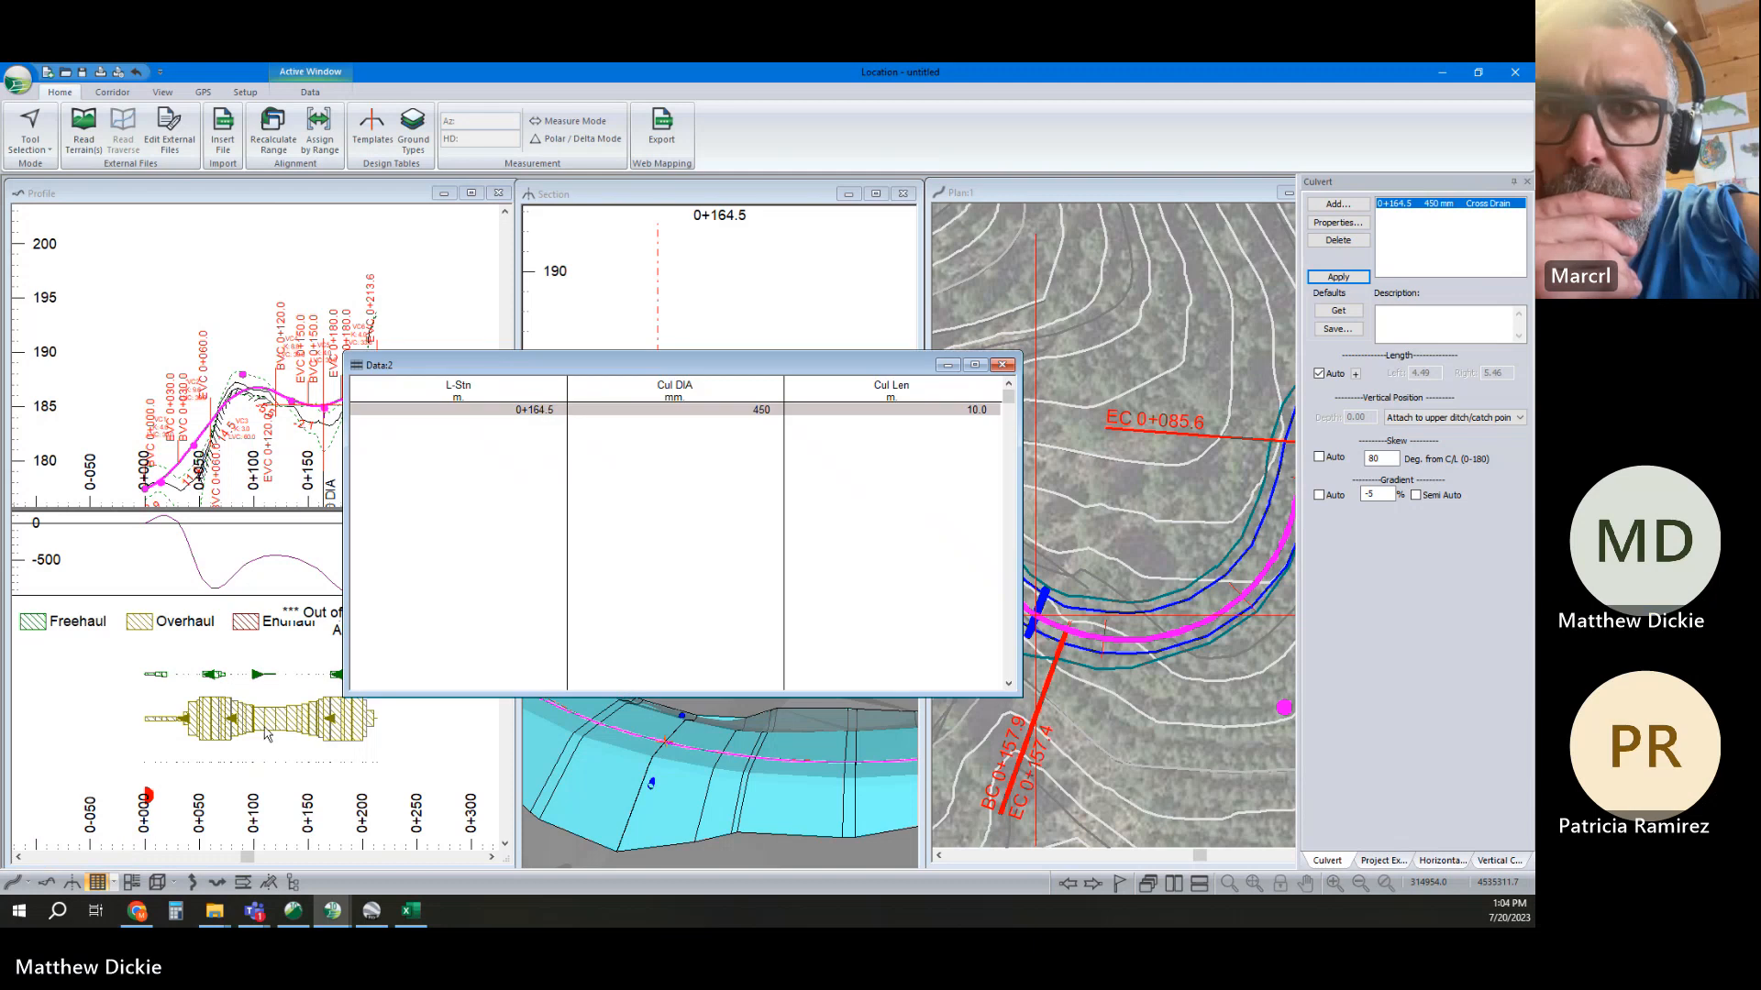
{"action": "left_click", "coordinate": [162, 92]}
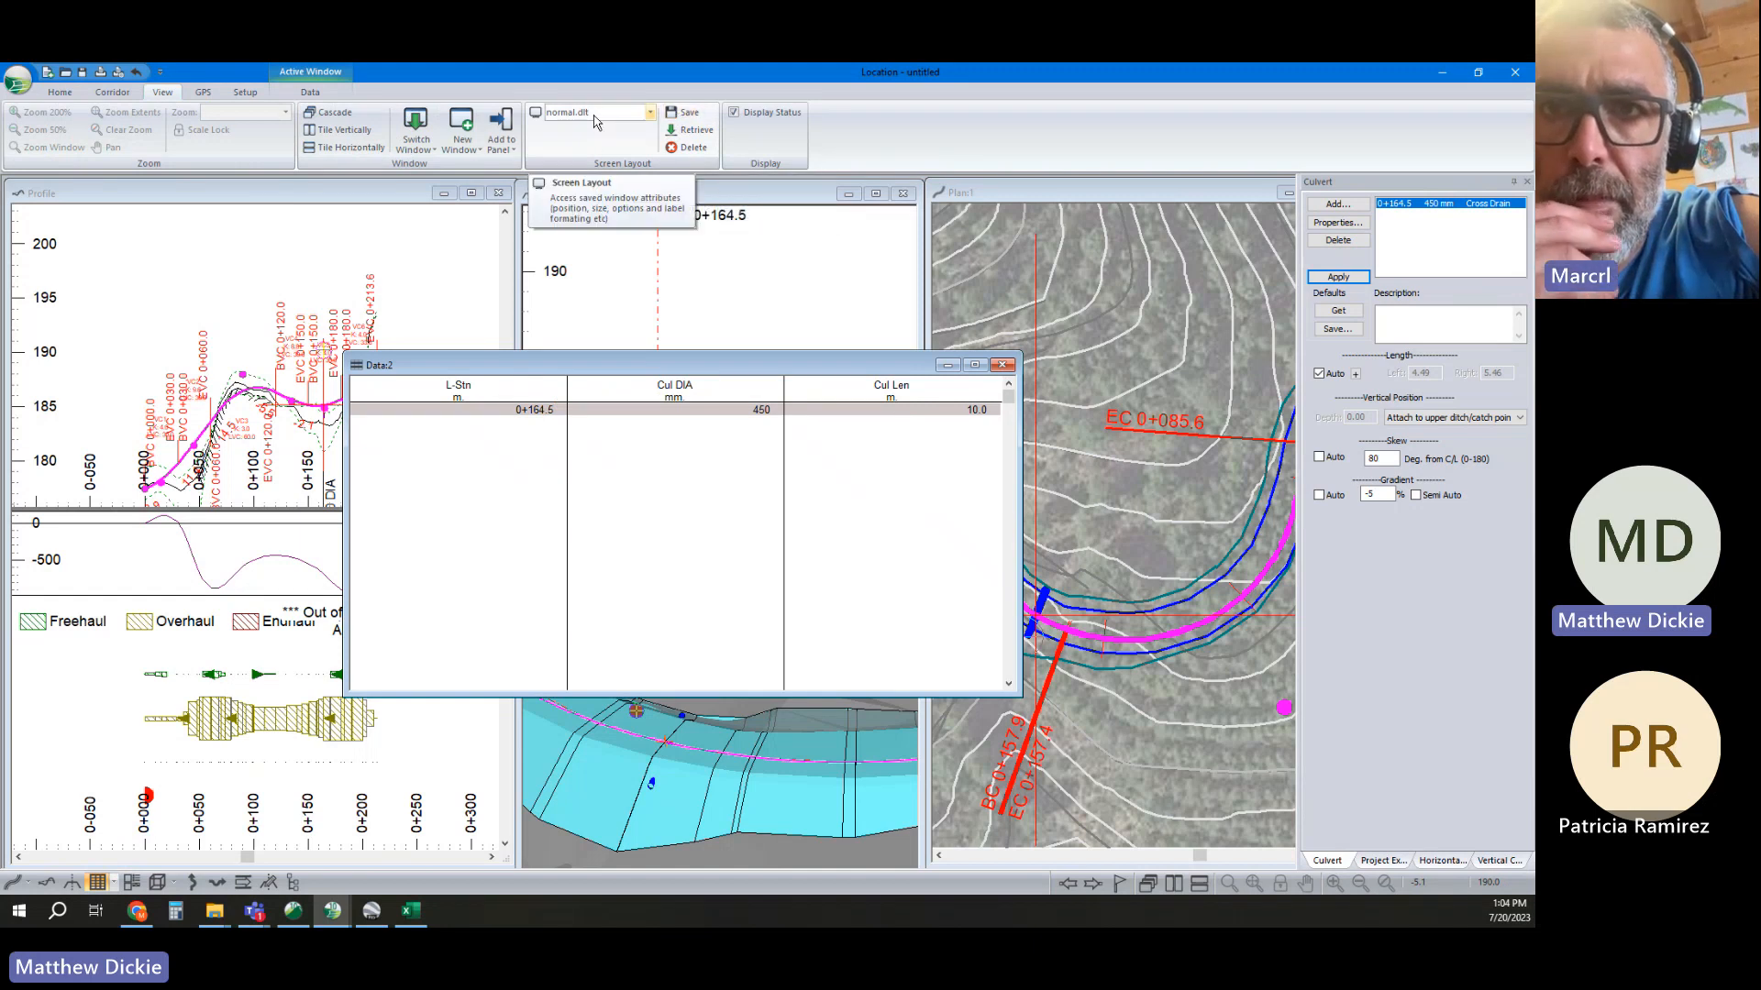
Minimize the culvert data table and open the Multi-Plot view with its page tools
{"action": "left_click", "coordinate": [948, 365]}
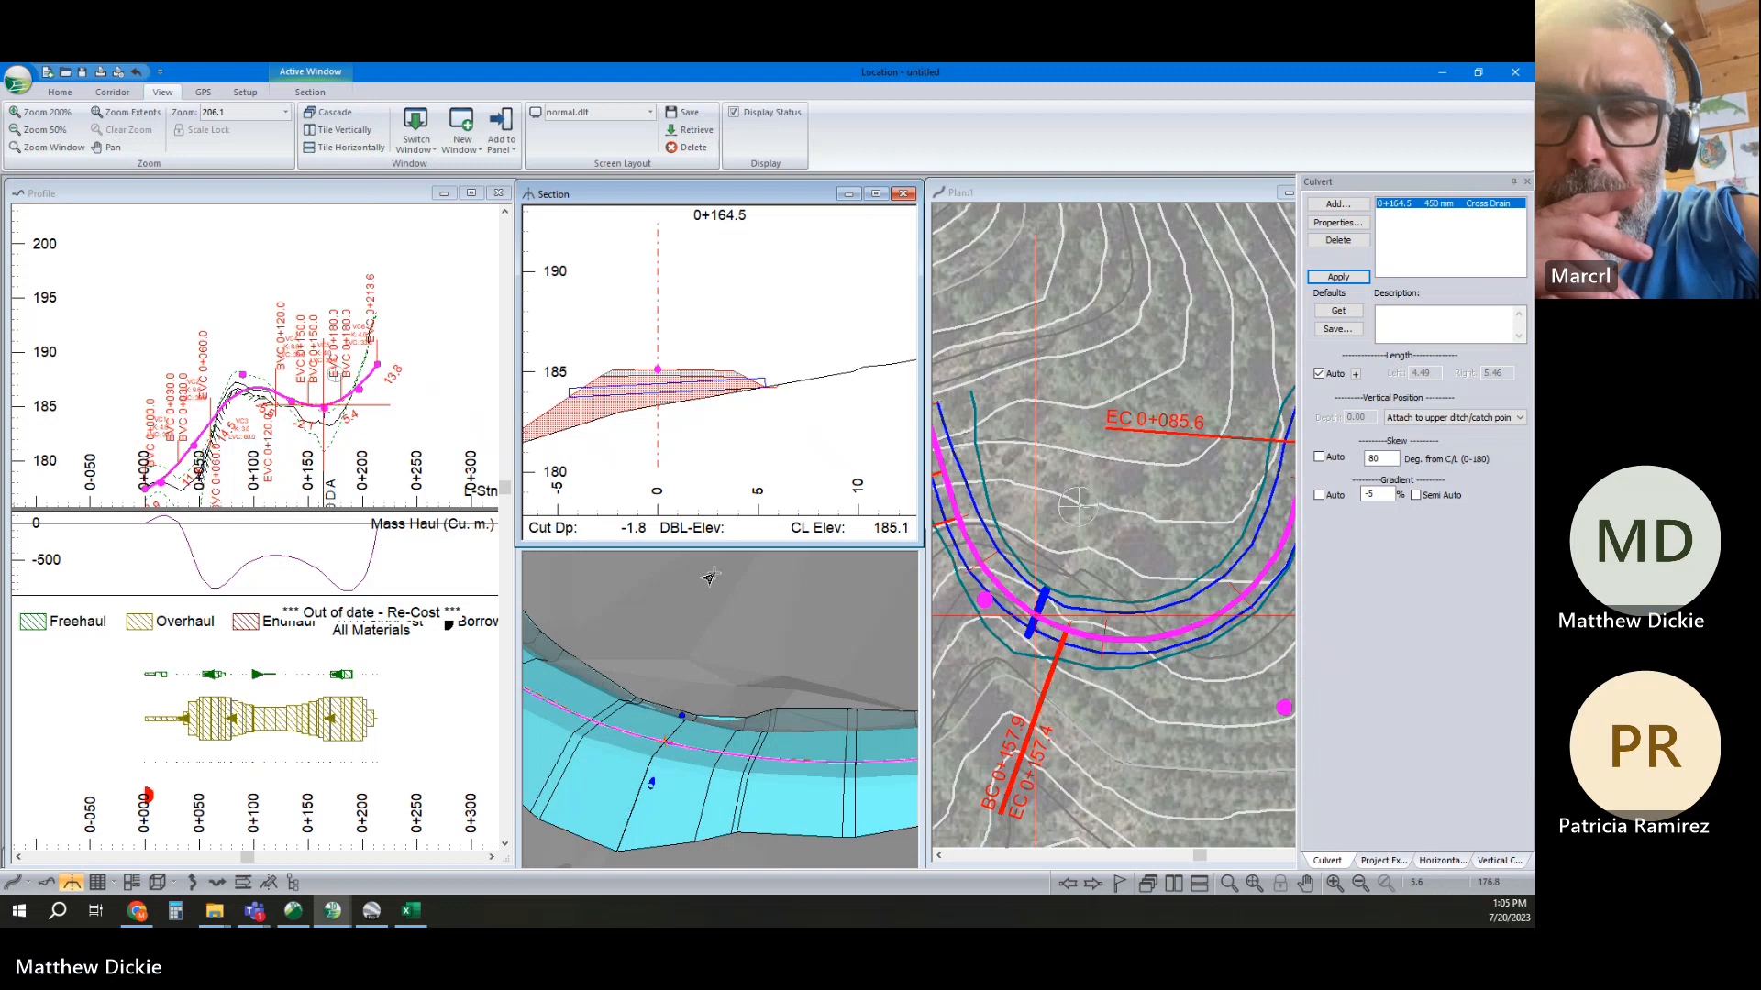
{"action": "left_click", "coordinate": [131, 882]}
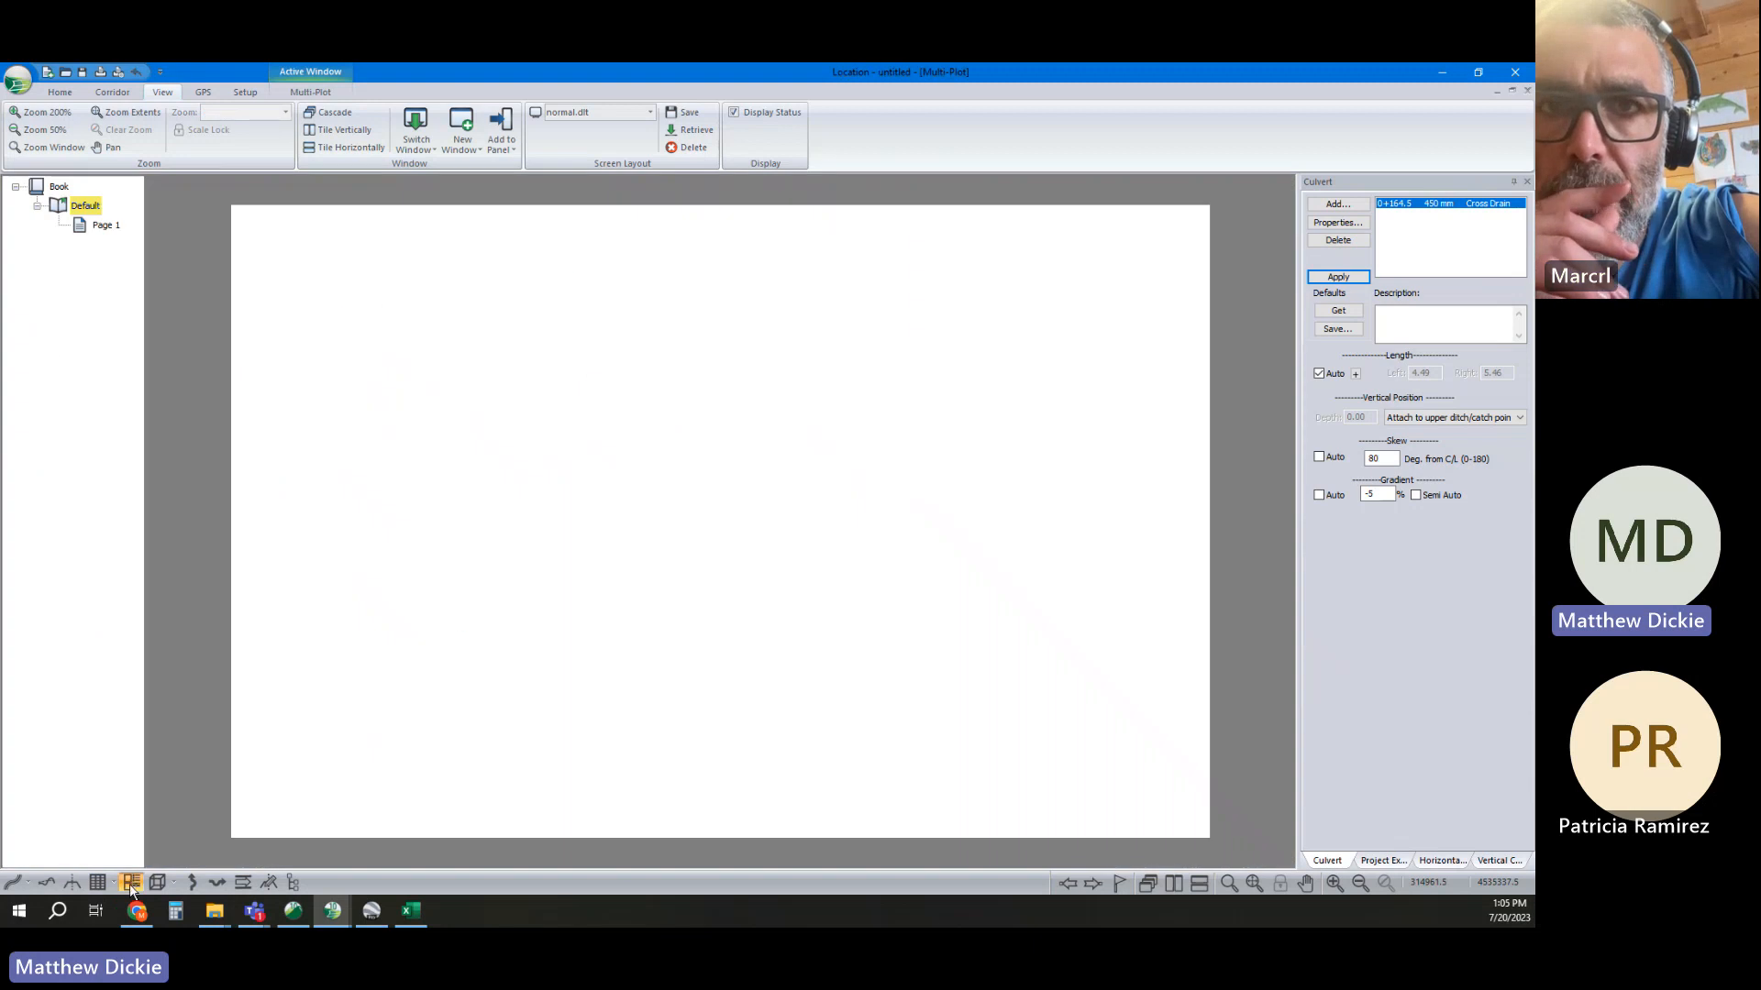
{"action": "left_click", "coordinate": [13, 80]}
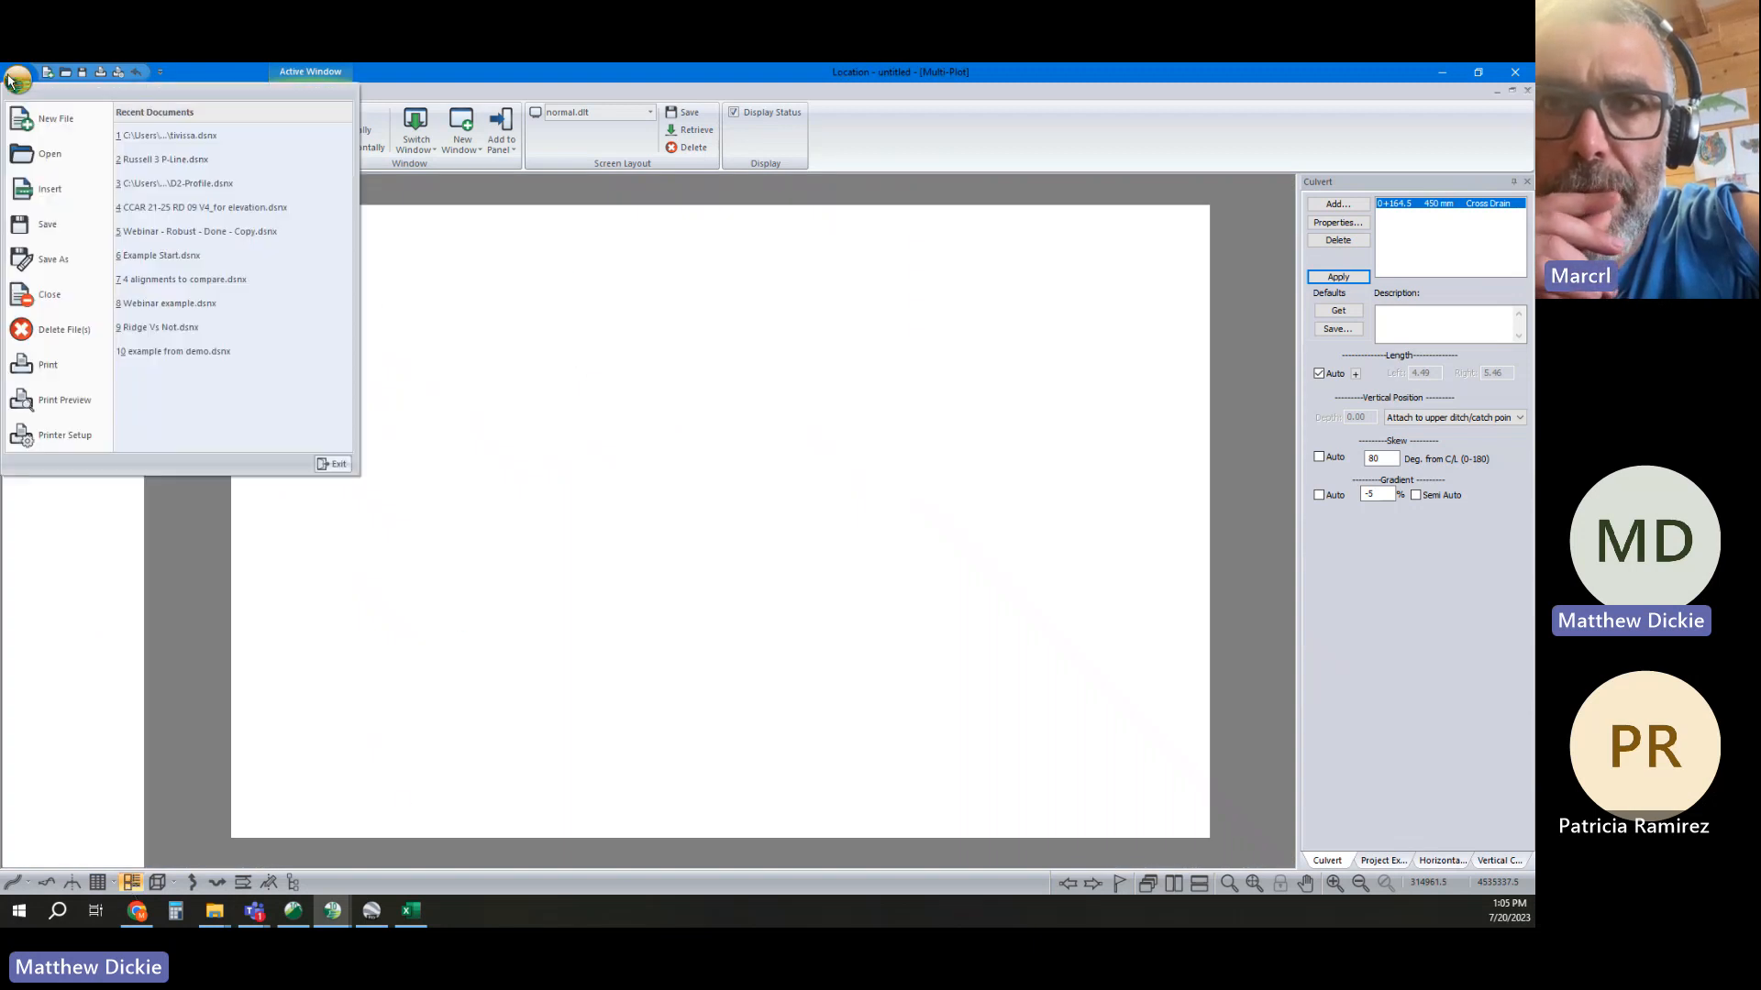
{"action": "left_click", "coordinate": [667, 93]}
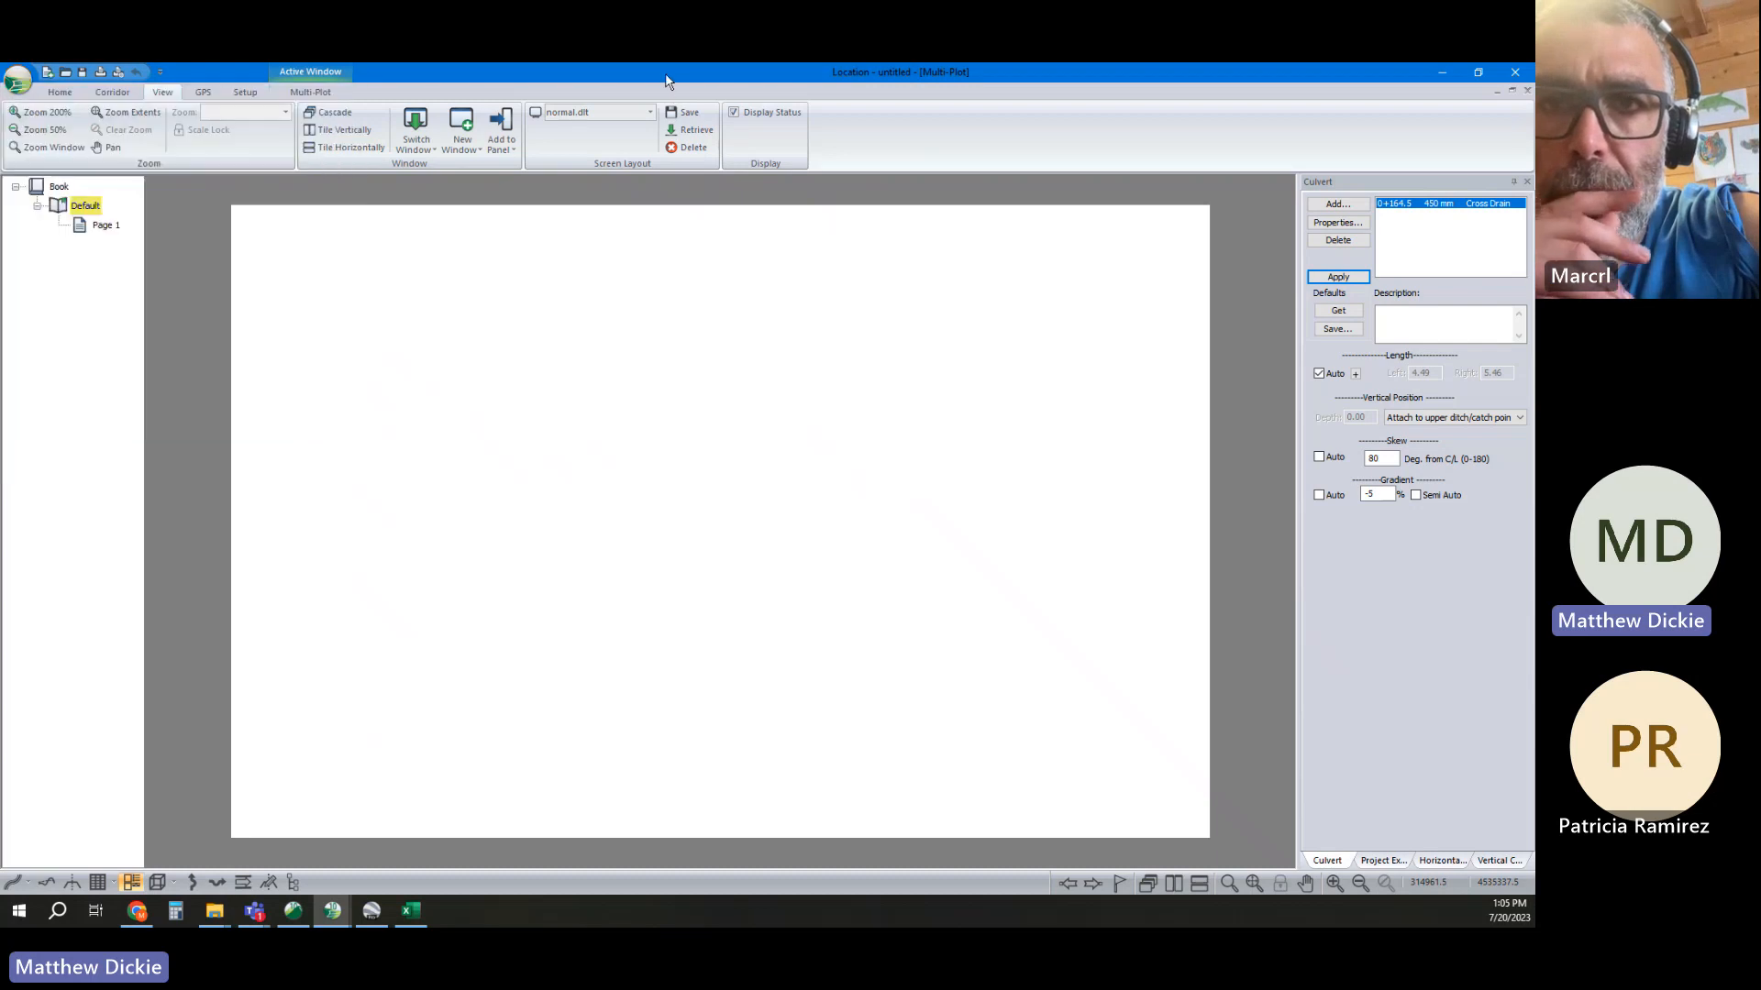
{"action": "left_click", "coordinate": [310, 92]}
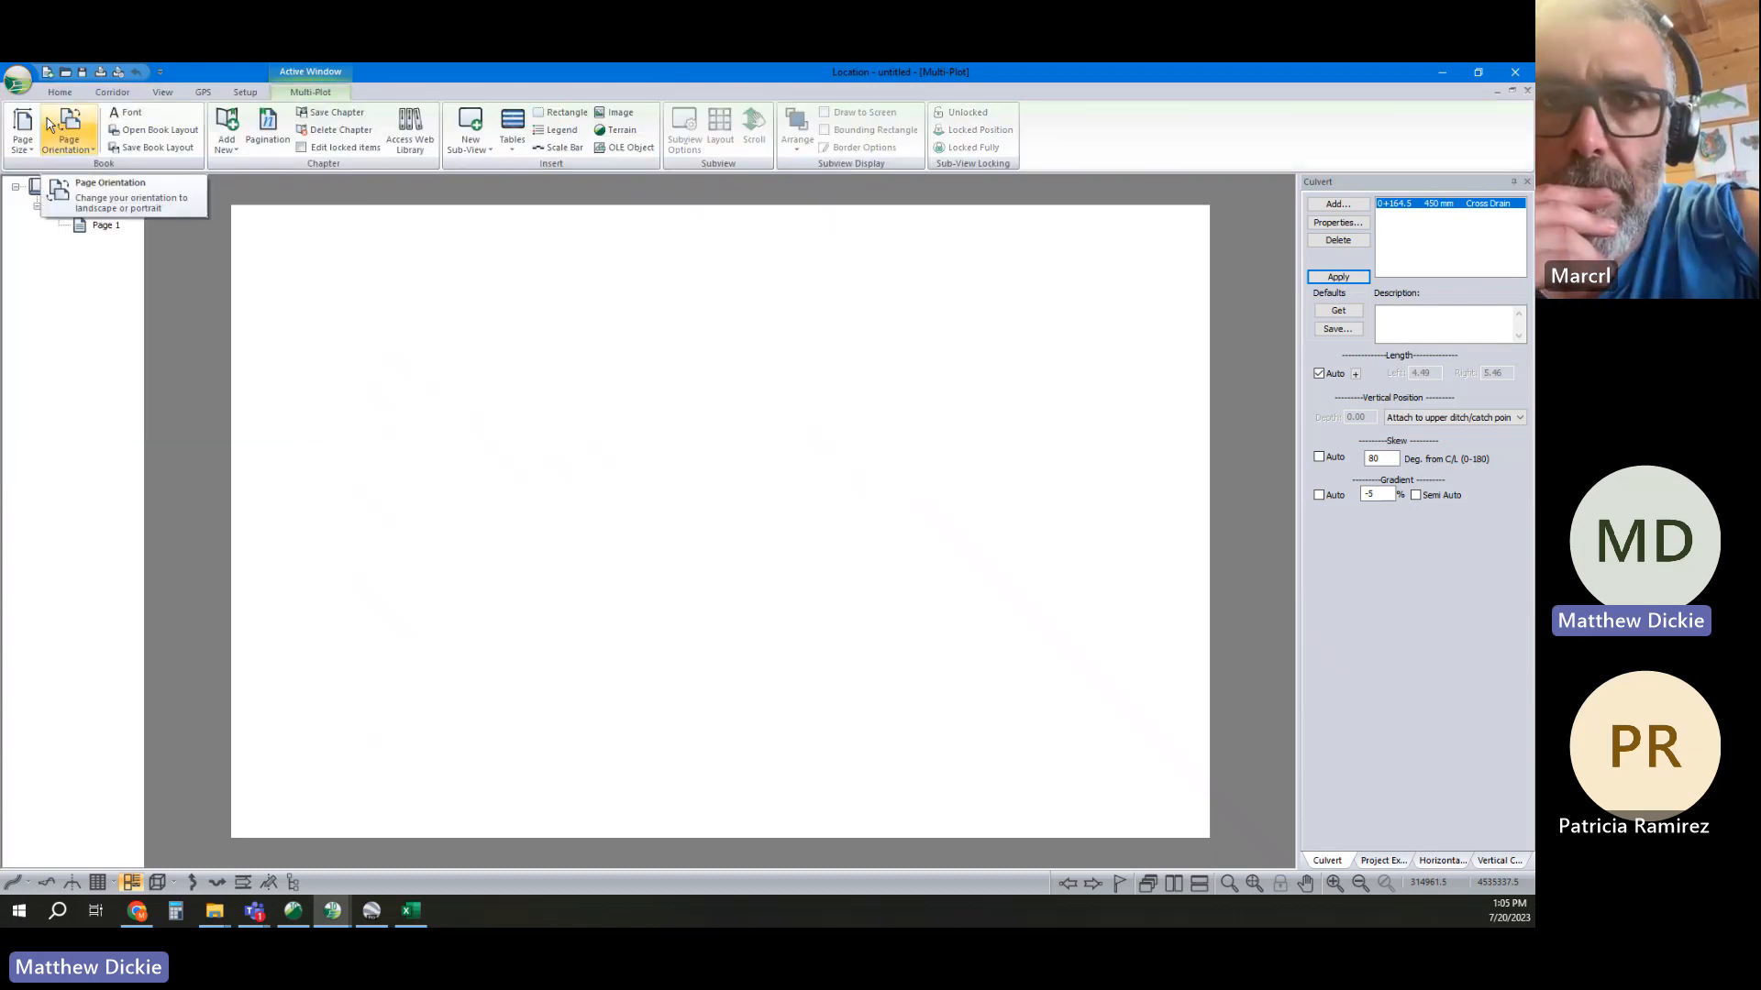
{"action": "left_click", "coordinate": [49, 124]}
{"action": "left_click", "coordinate": [57, 277]}
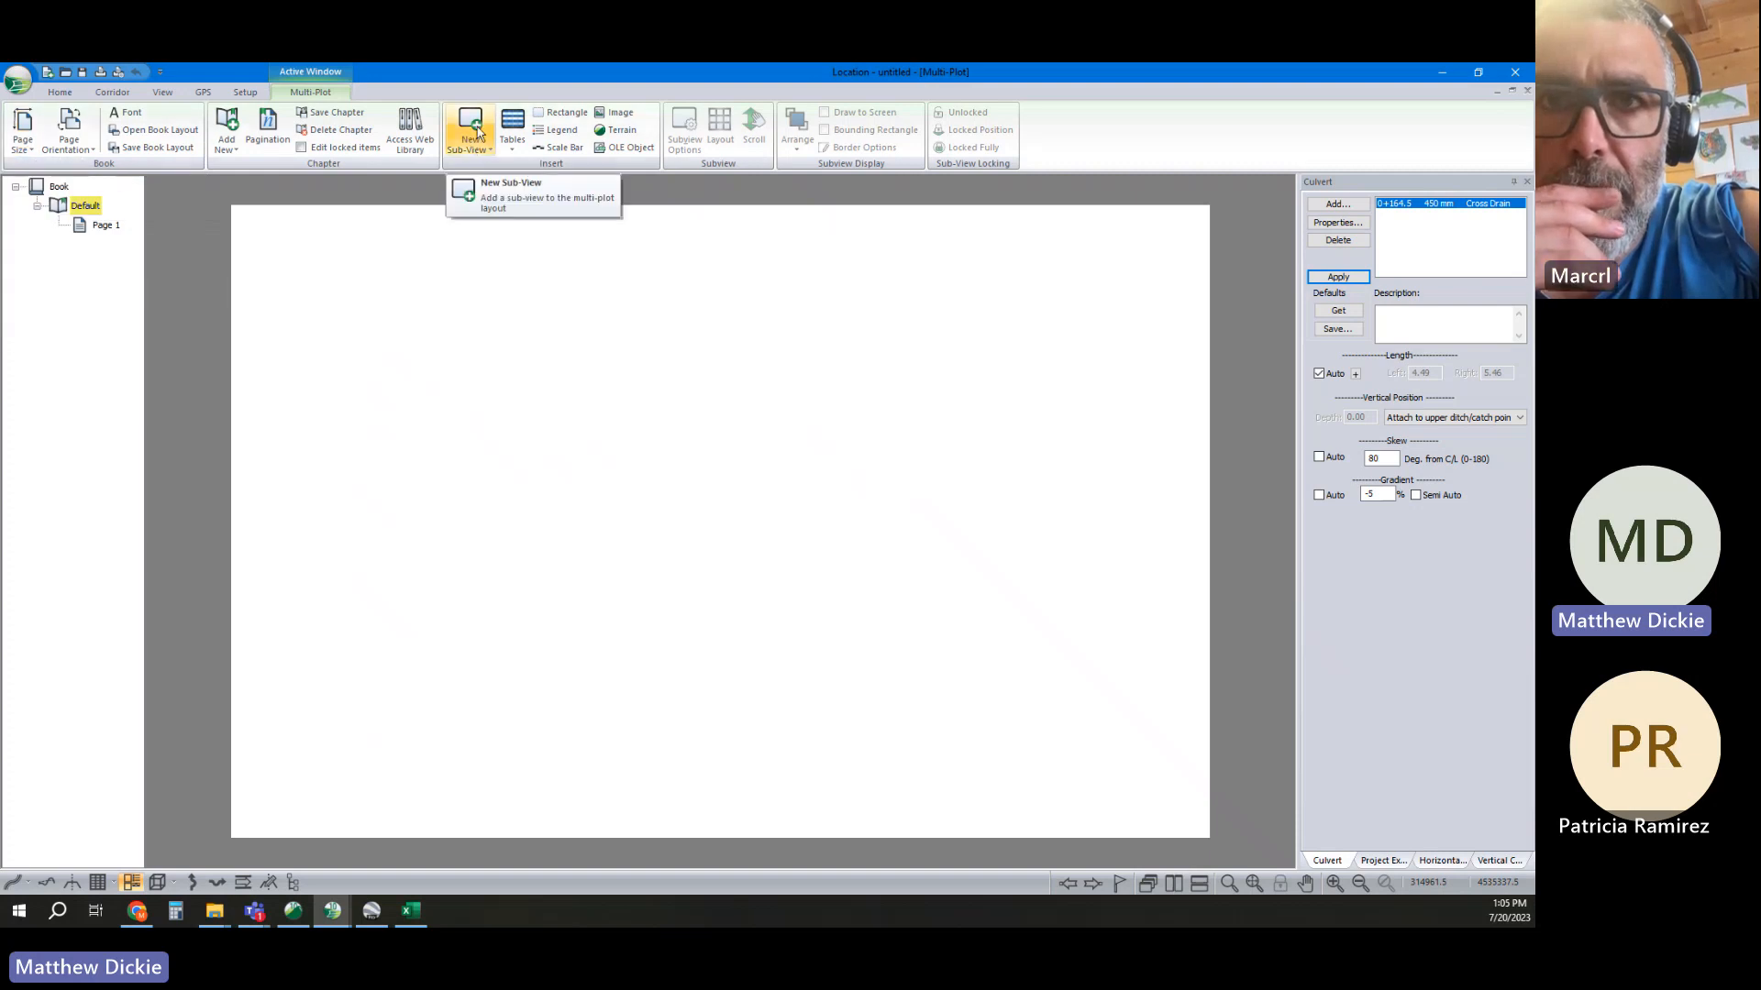
Turn on the grid and grid snapping for the blank Multi-Plot page
{"action": "double_click", "coordinate": [364, 253]}
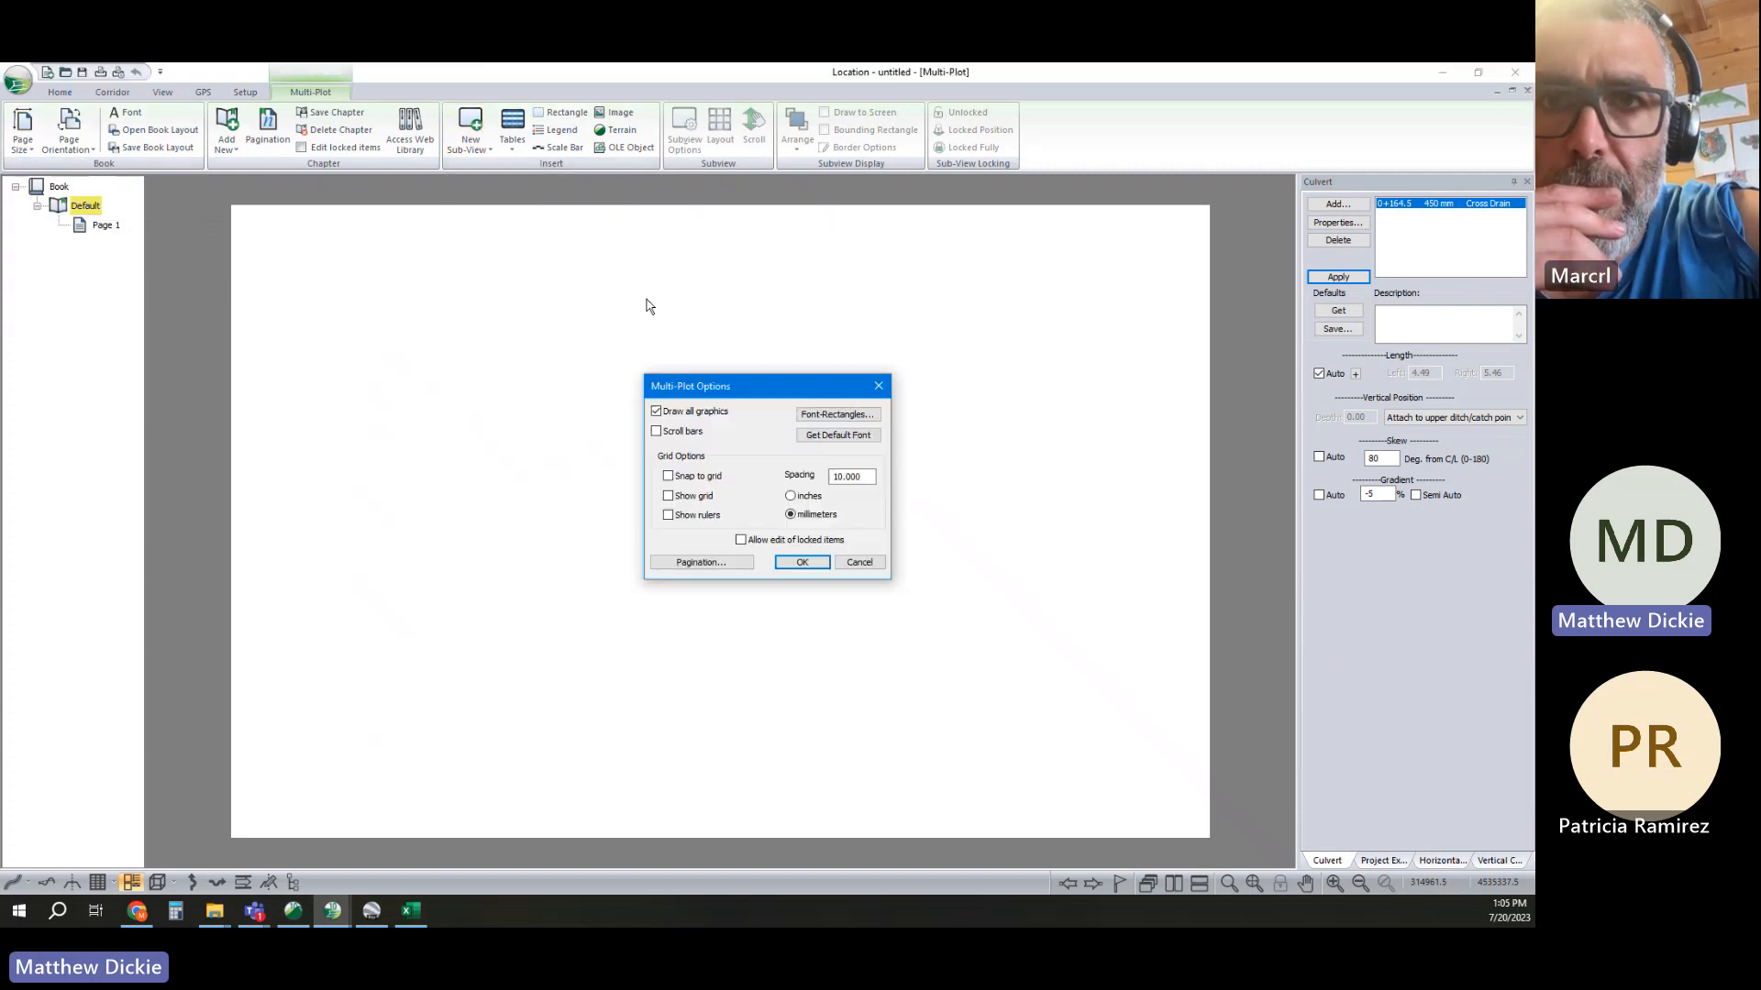
{"action": "left_click", "coordinate": [669, 477]}
{"action": "left_click", "coordinate": [779, 564]}
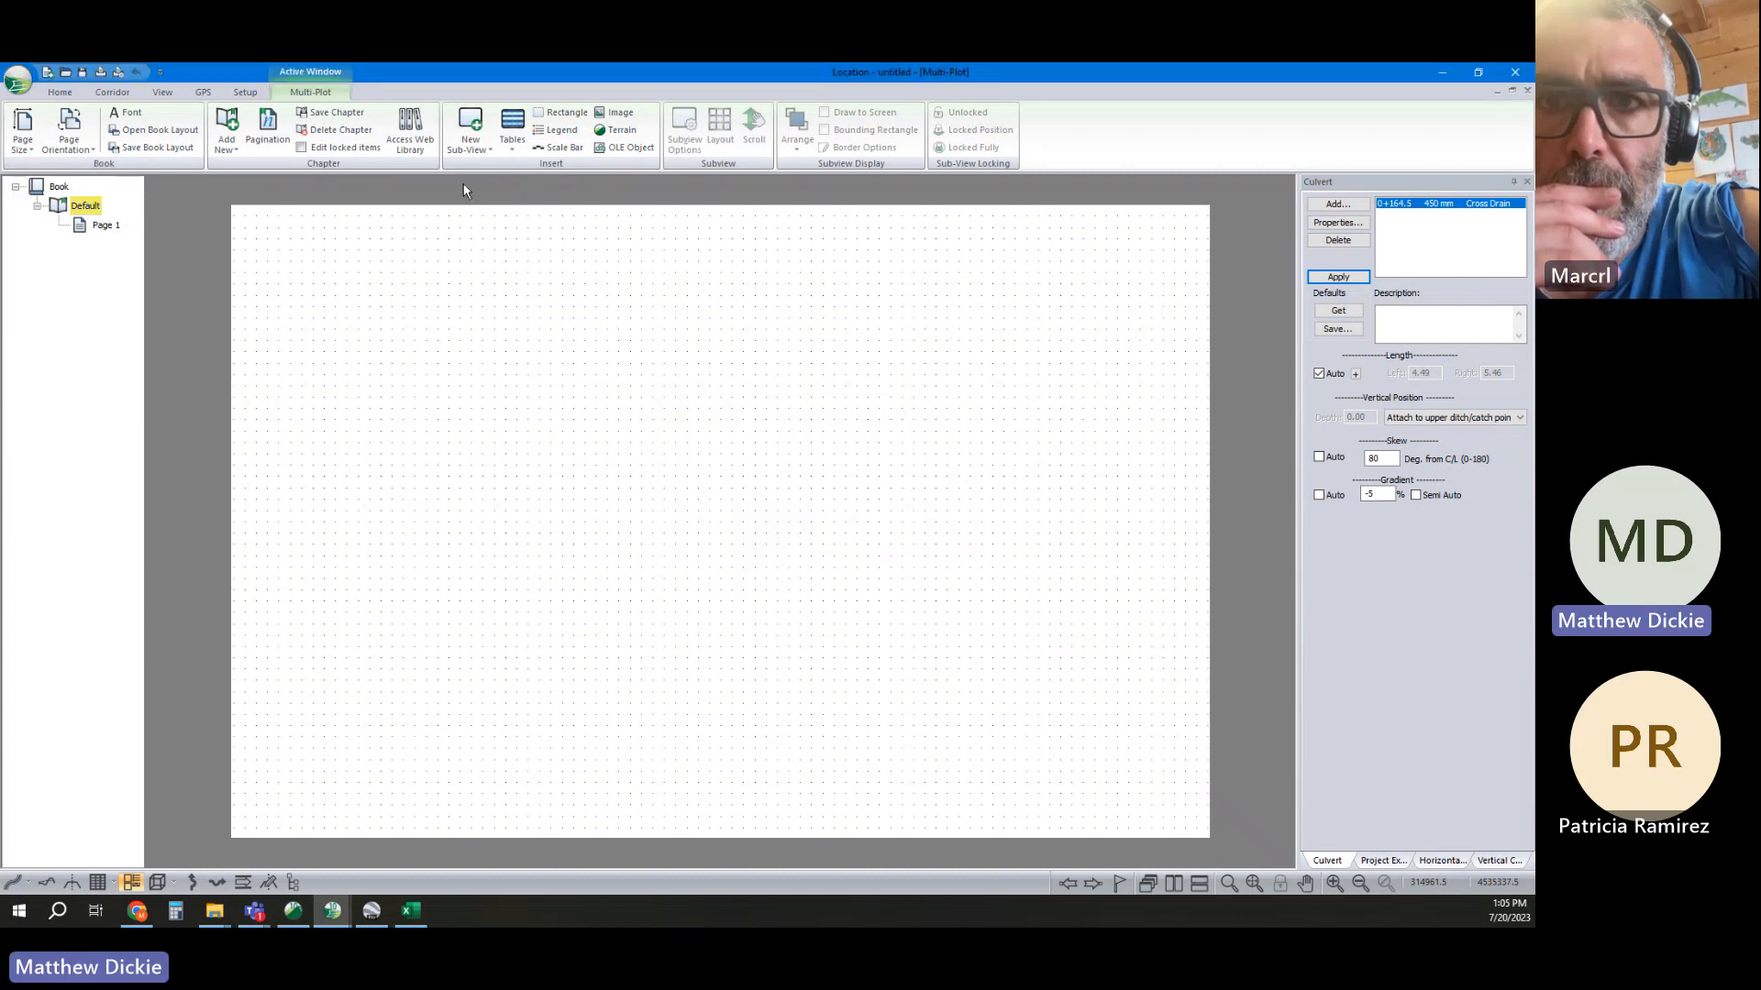
{"action": "left_click", "coordinate": [471, 142]}
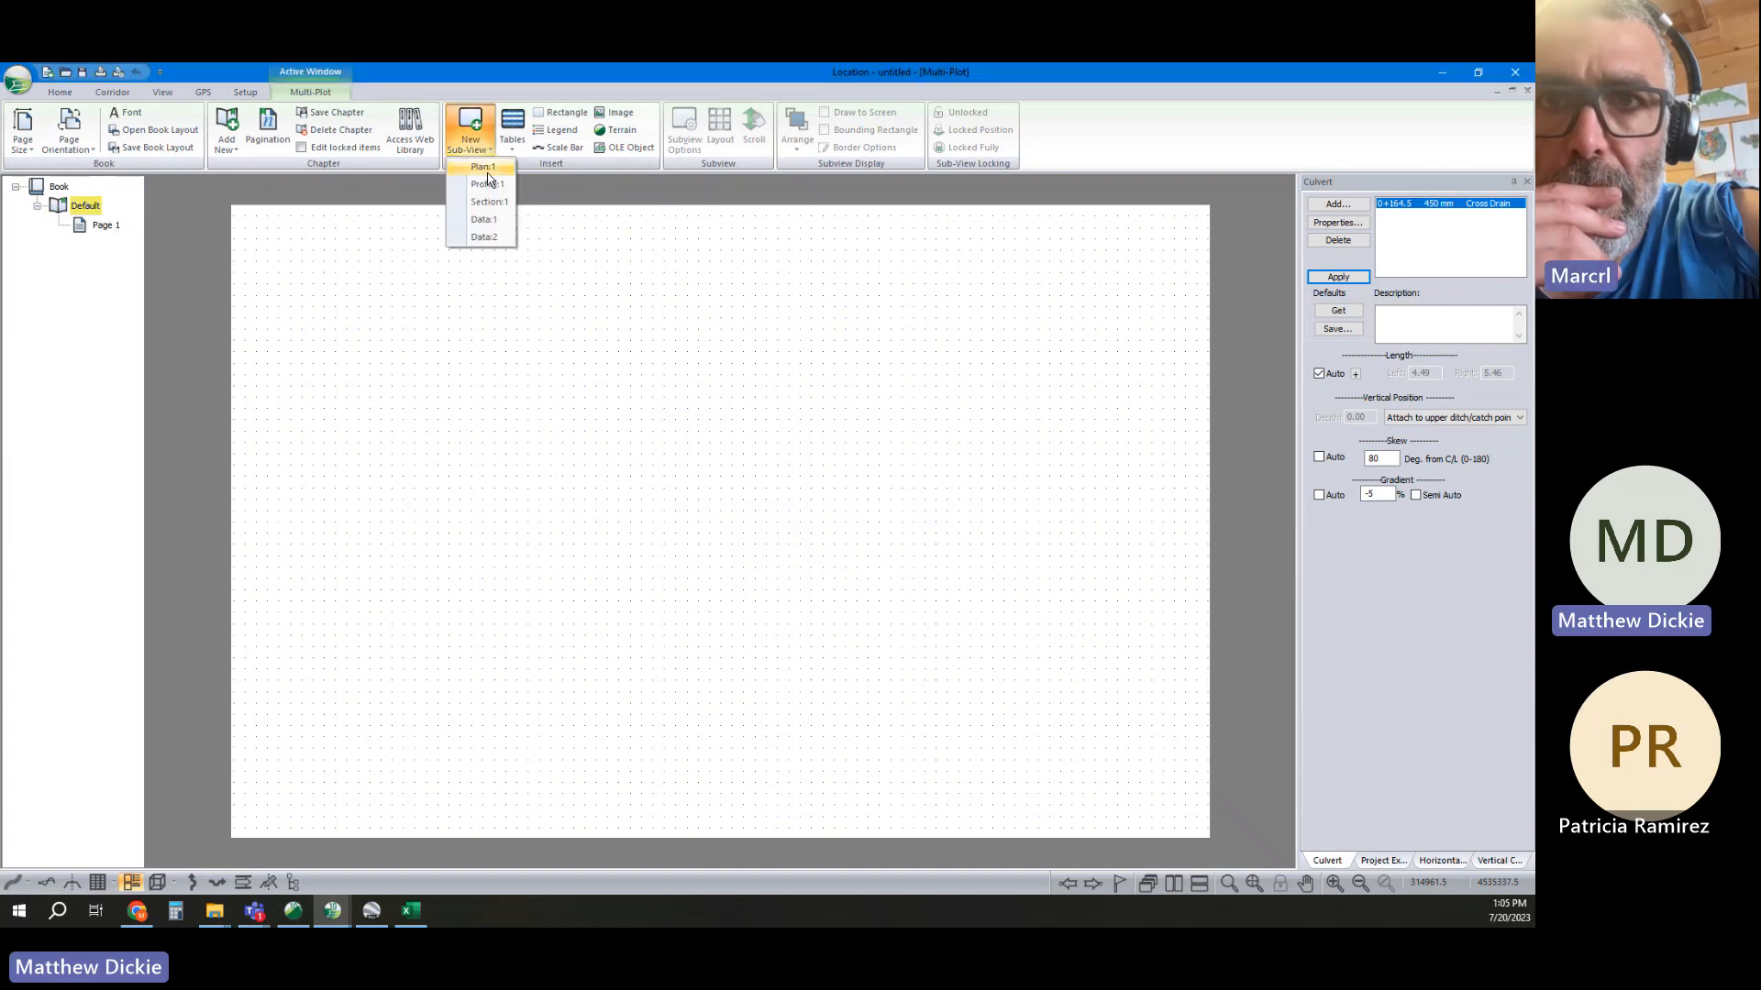
{"action": "left_click", "coordinate": [484, 168]}
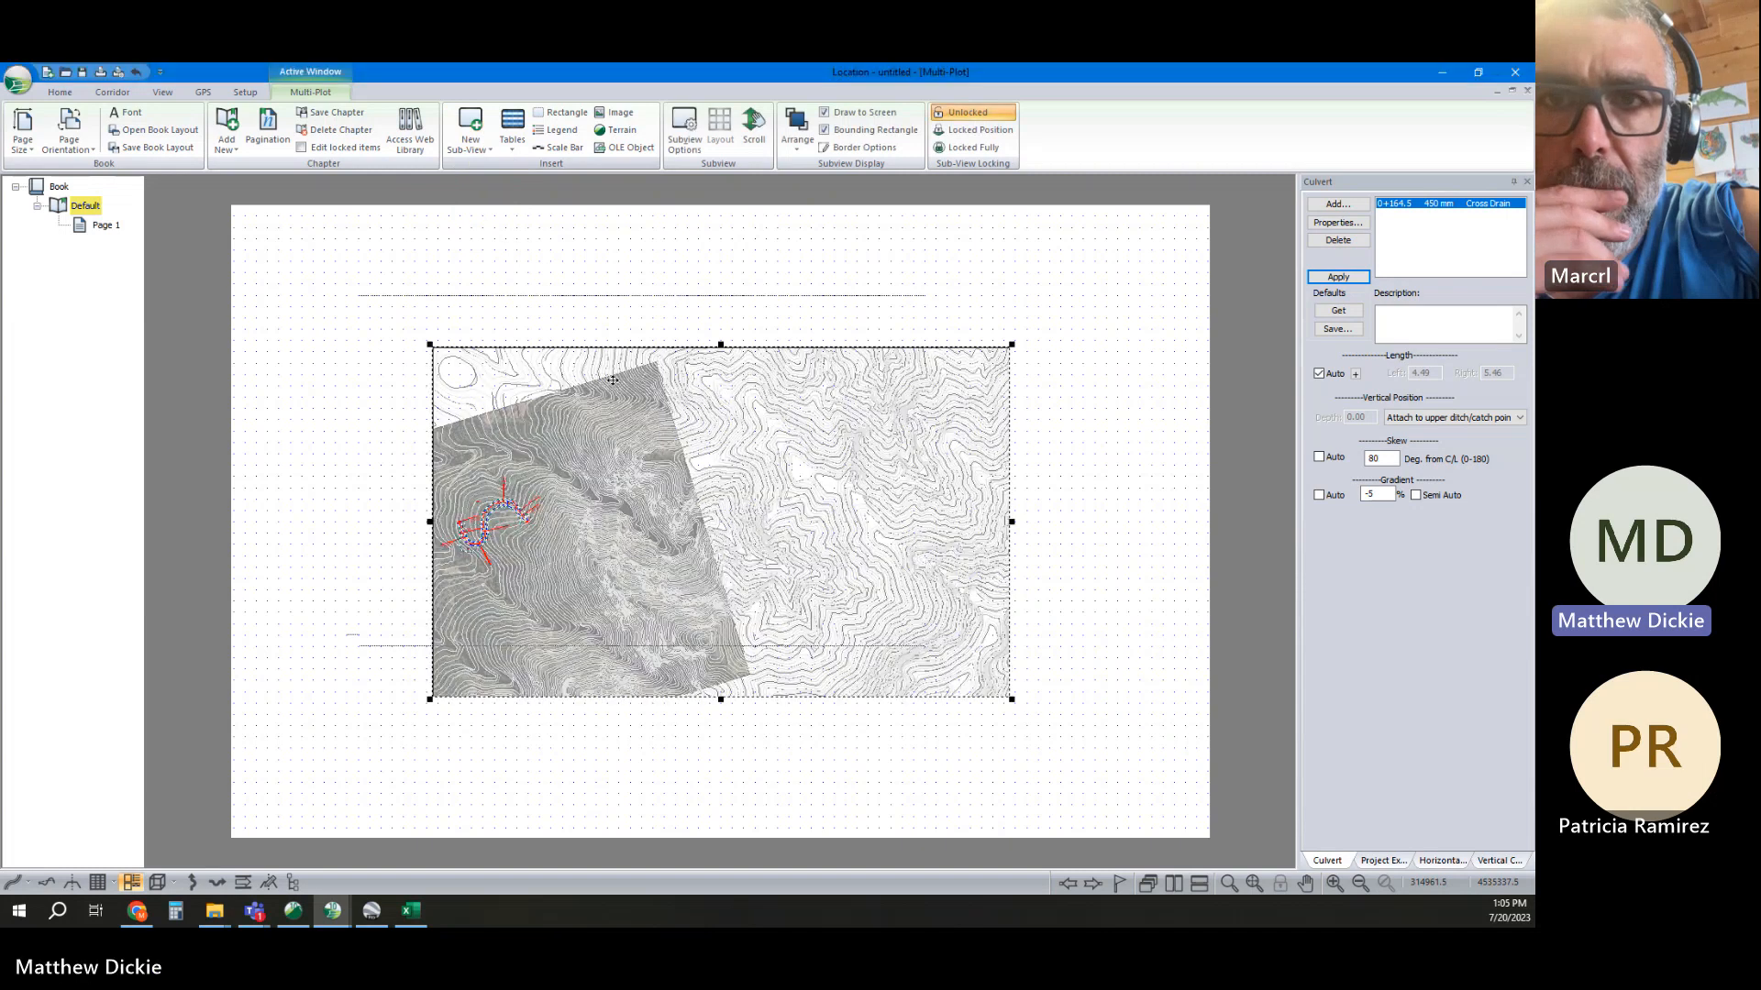
{"action": "left_click_drag", "start_coordinate": [593, 331], "coordinate": [592, 332]}
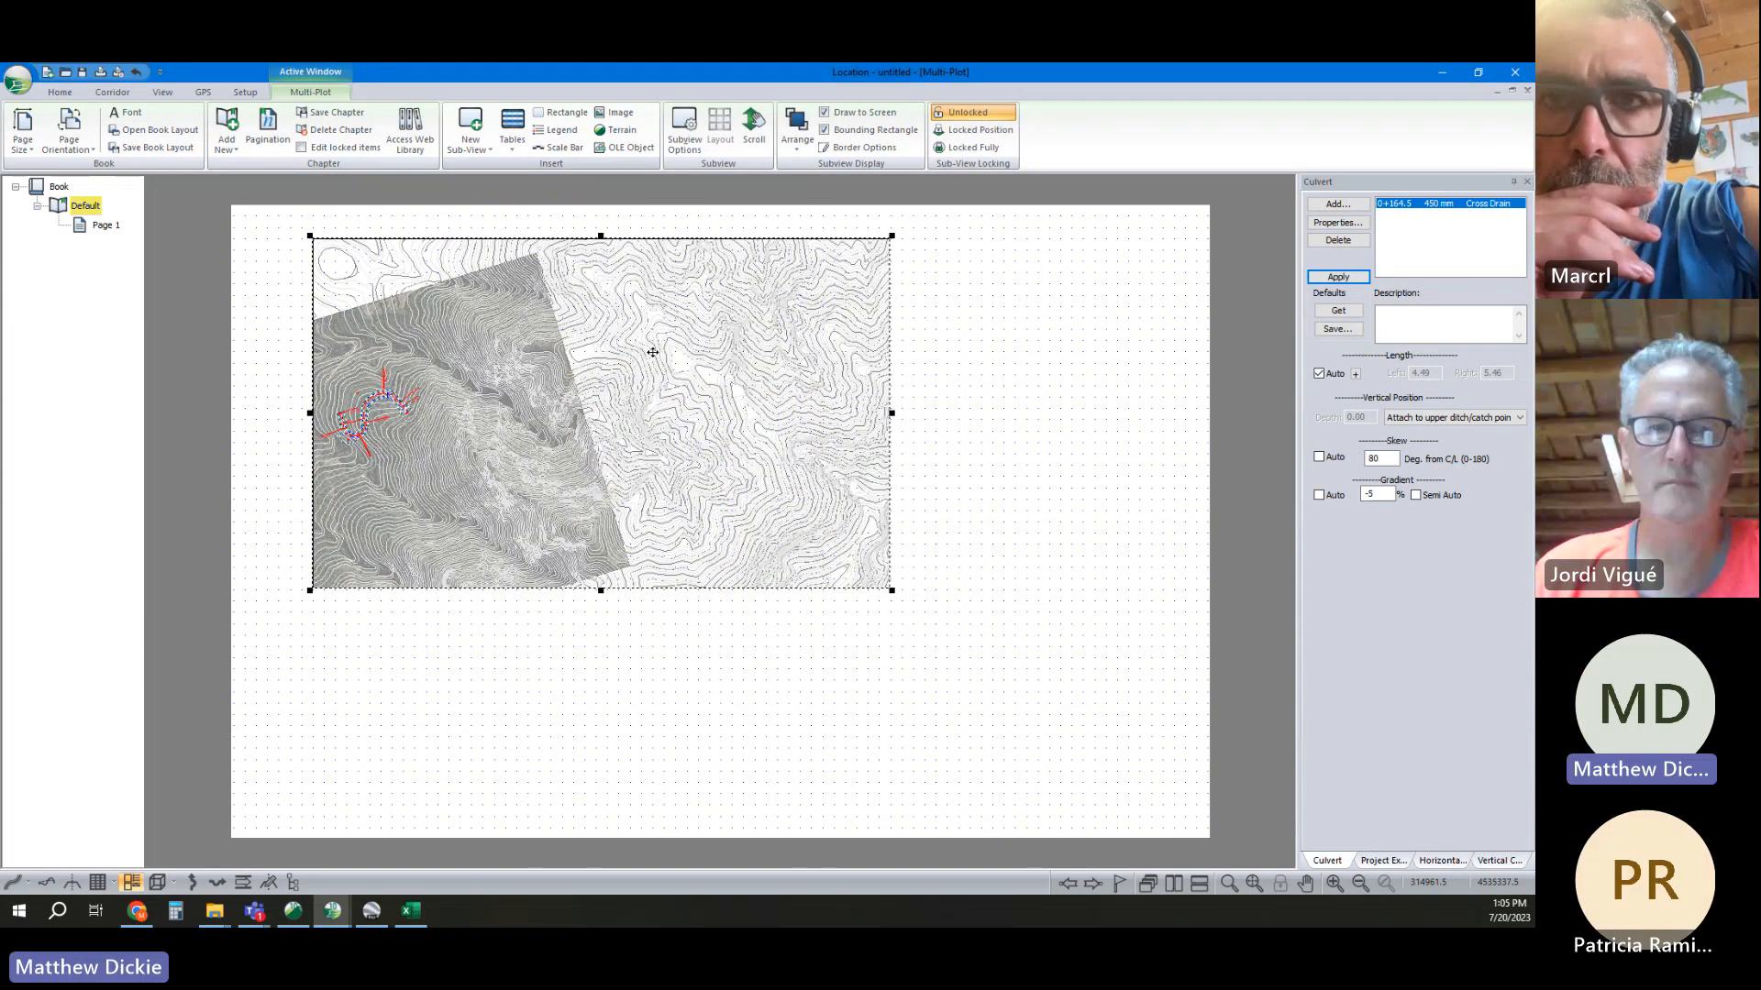
{"action": "key", "text": "Delete"}
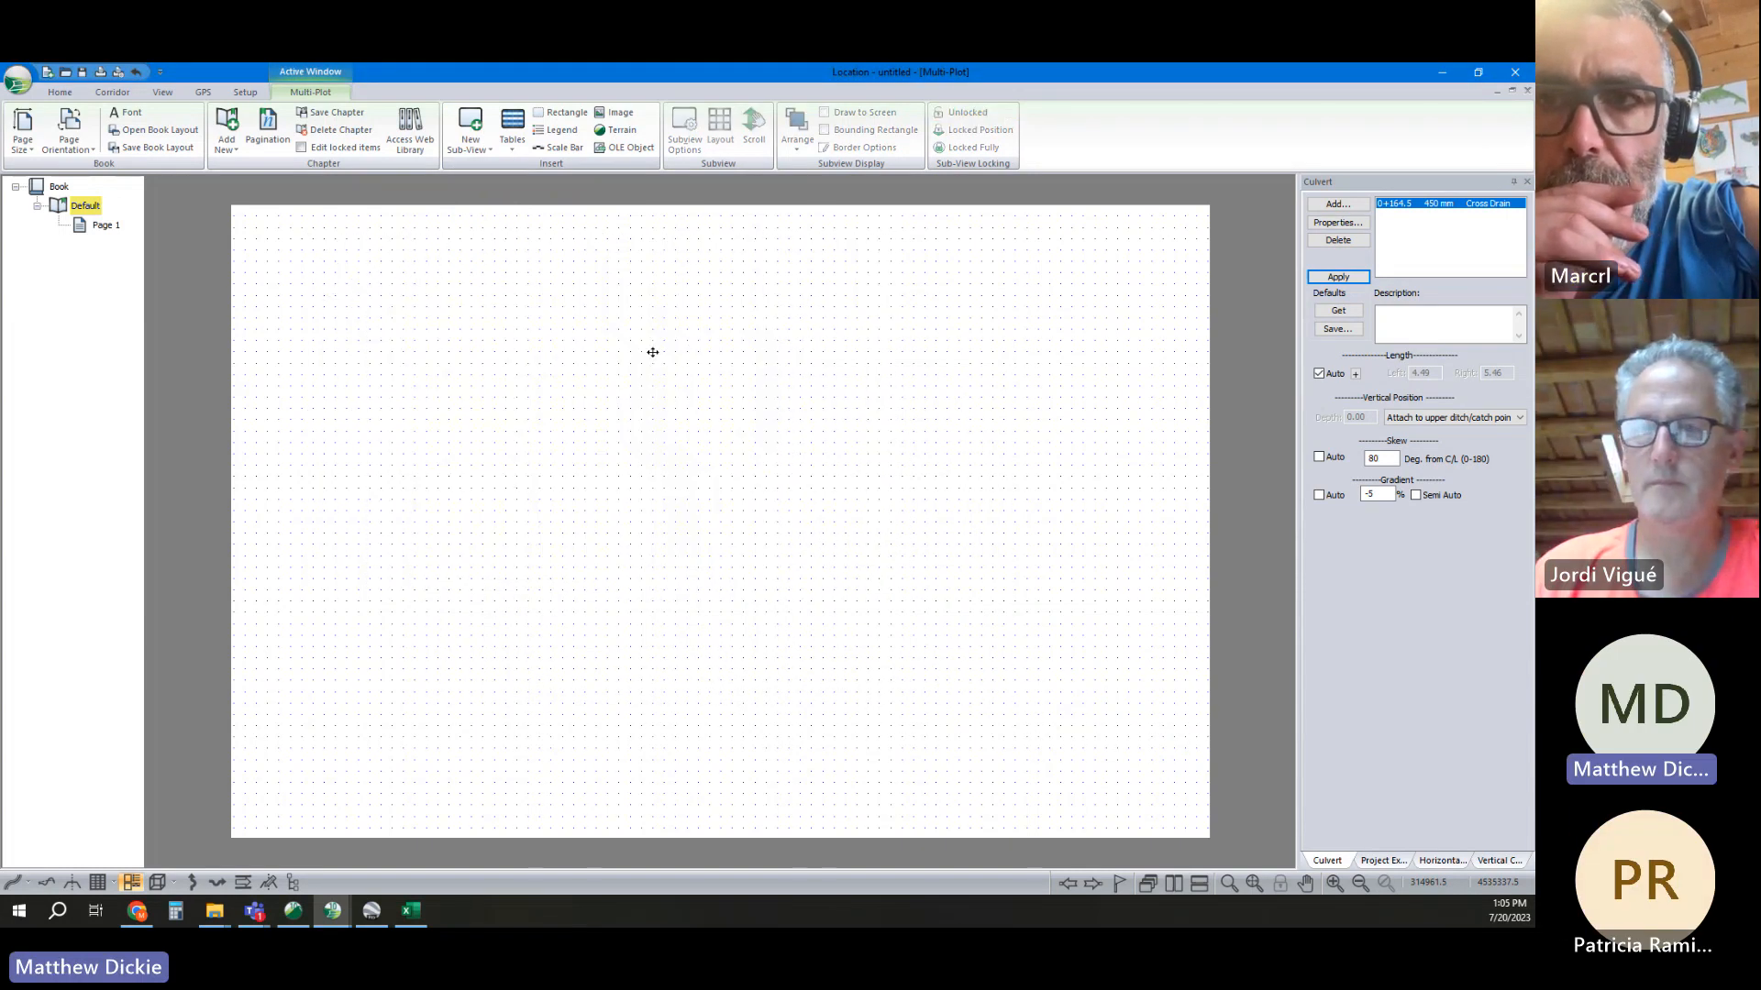
Add the D_Size_Plan_Profile-3 chapter from the web library and delete the Default chapter
{"action": "left_click", "coordinate": [411, 128]}
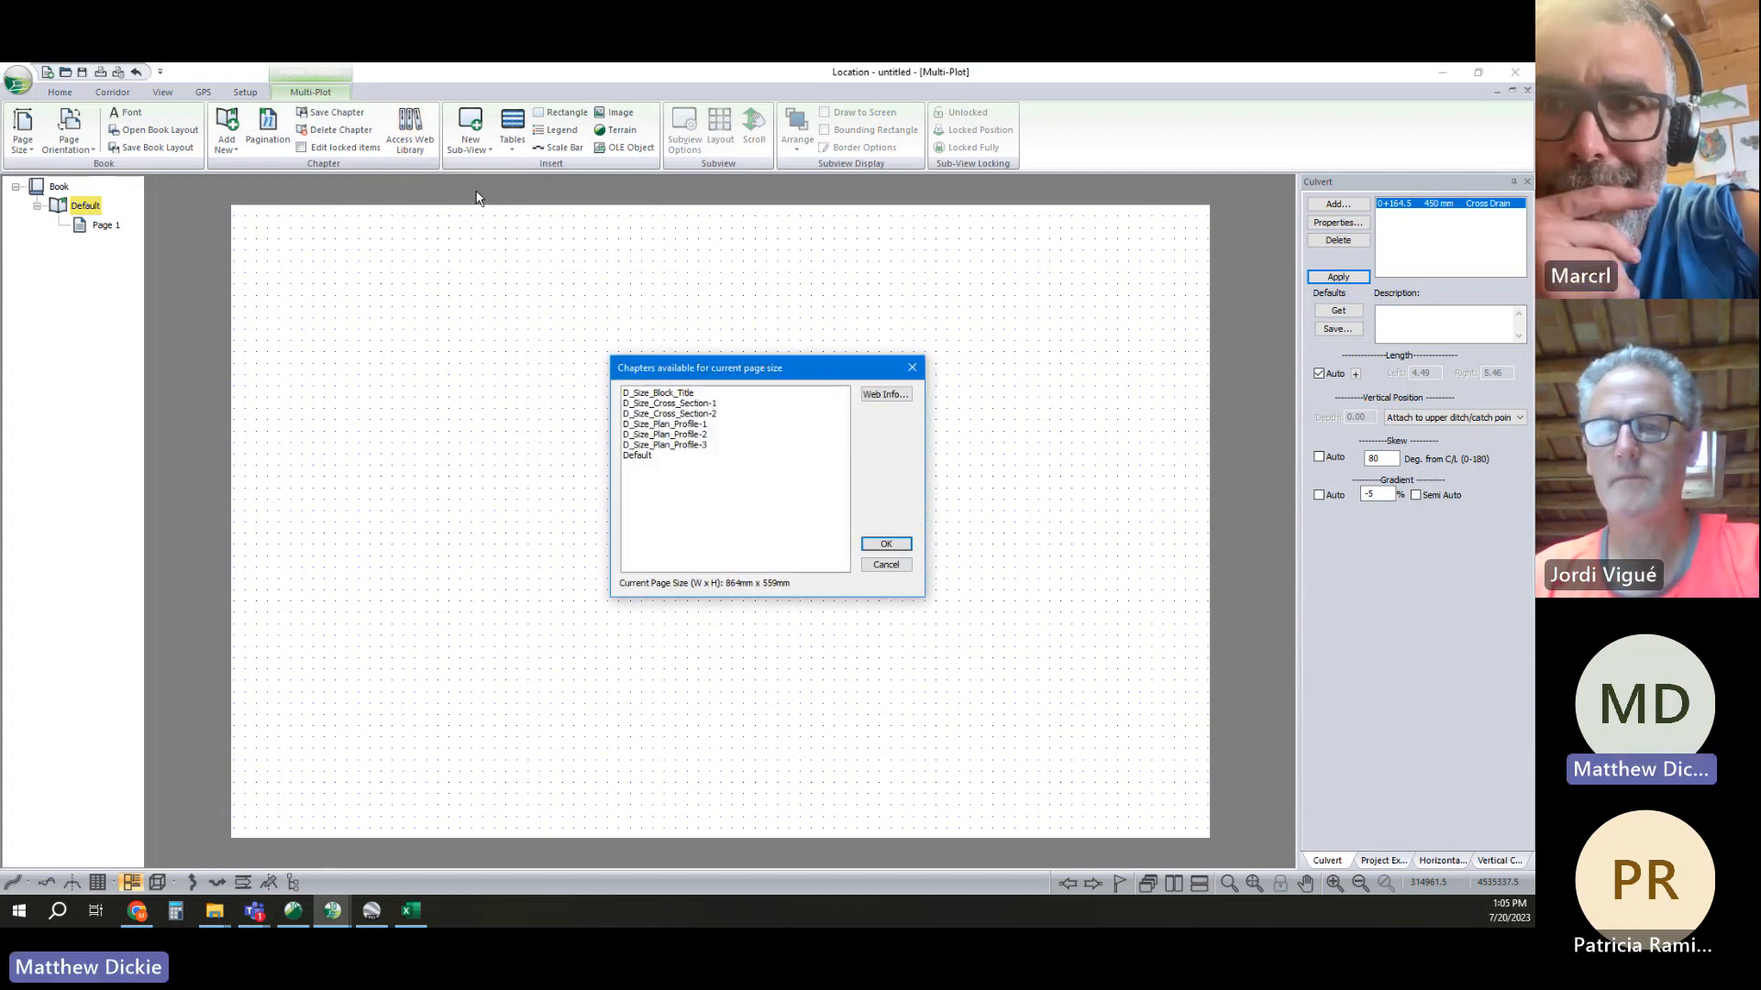
{"action": "double_click", "coordinate": [699, 445]}
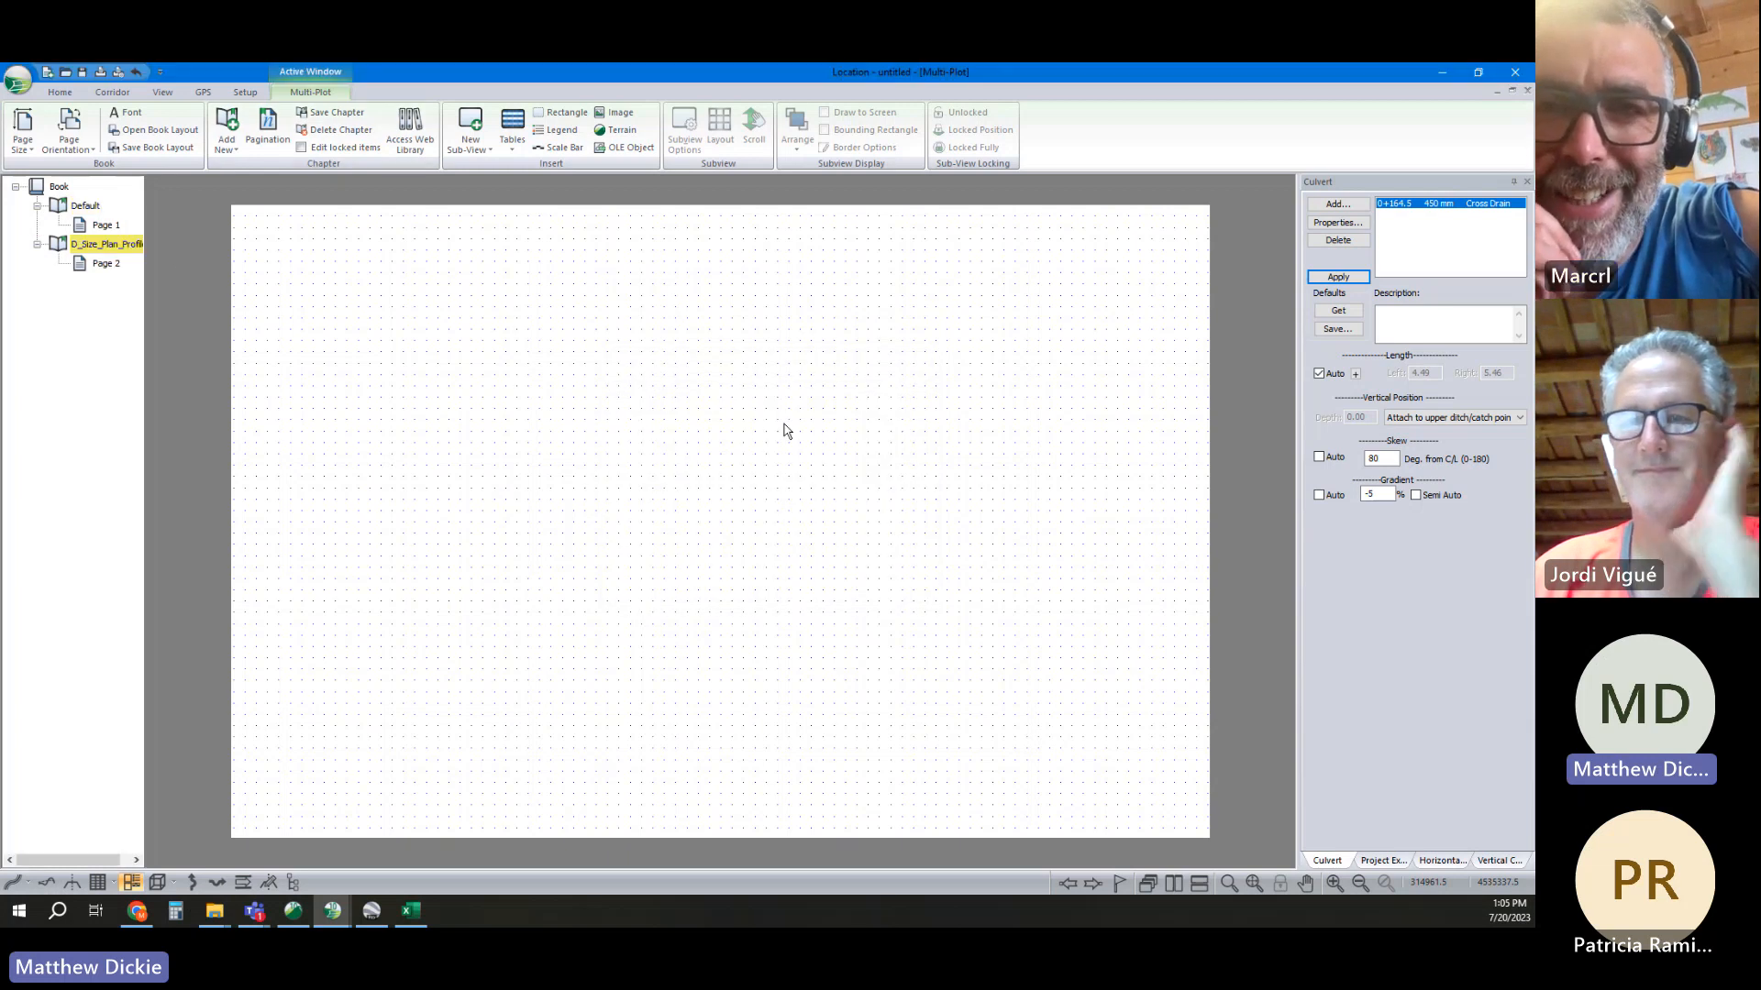
{"action": "right_click", "coordinate": [88, 208]}
{"action": "left_click", "coordinate": [126, 218]}
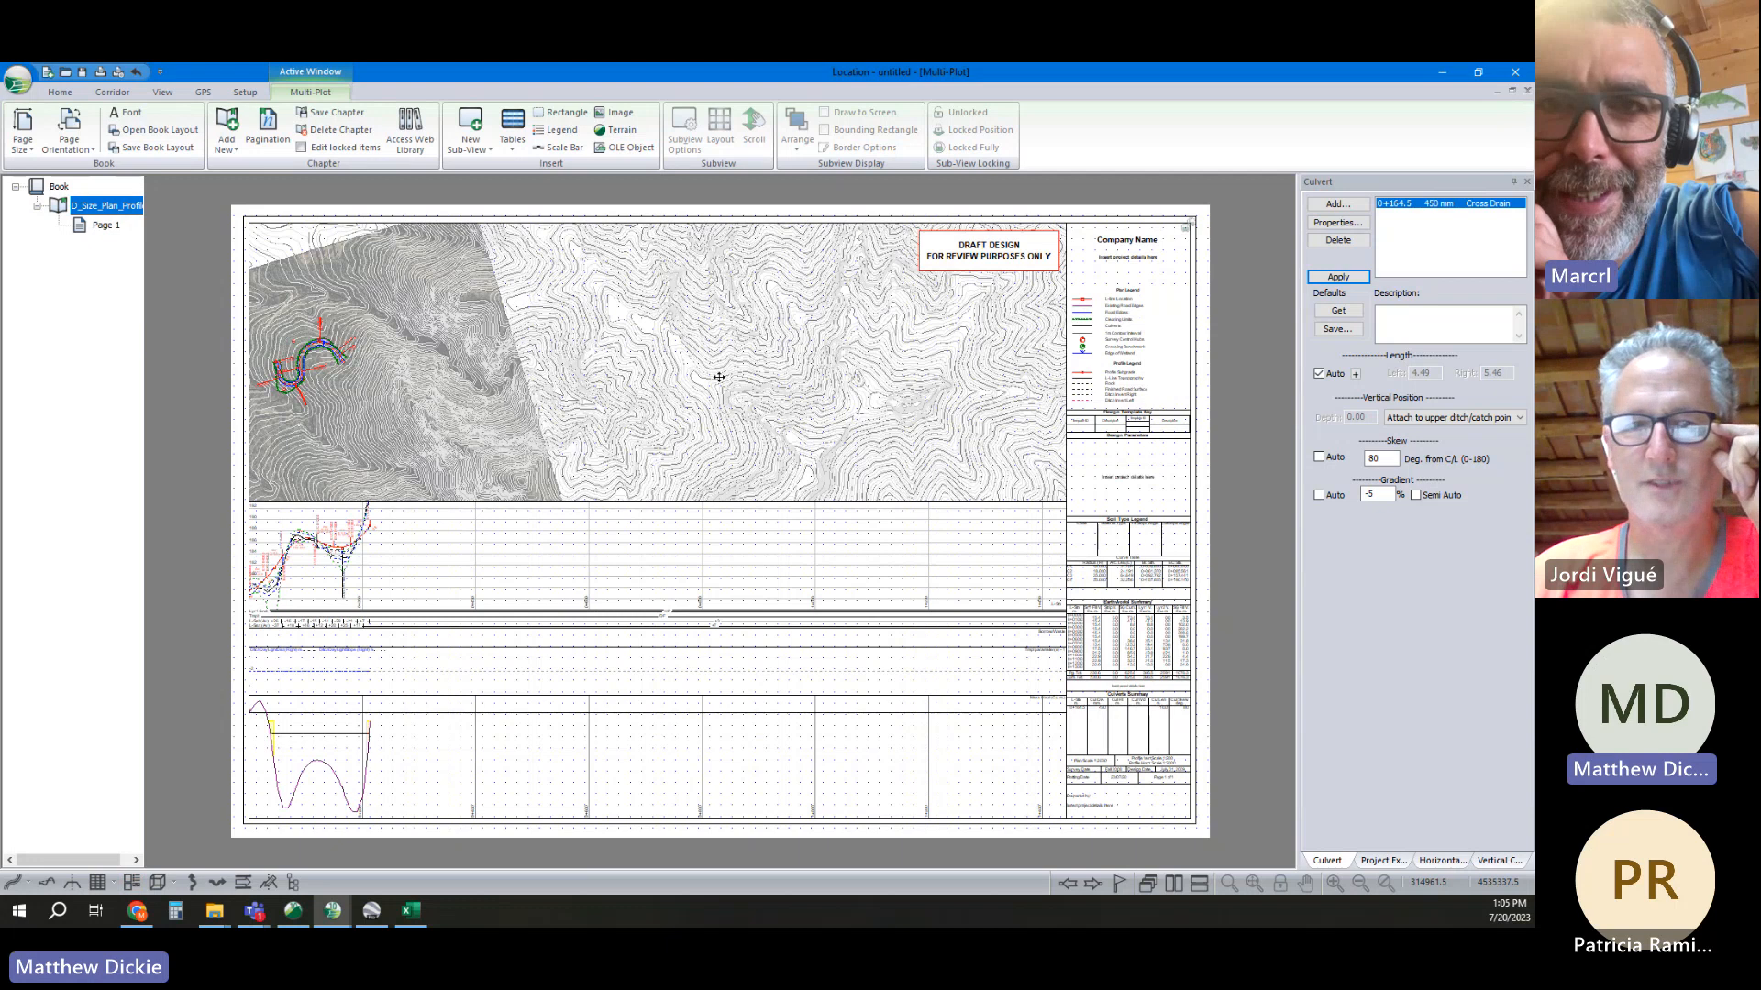
Set the plan sub-view's scale to 1:500
{"action": "double_click", "coordinate": [719, 377]}
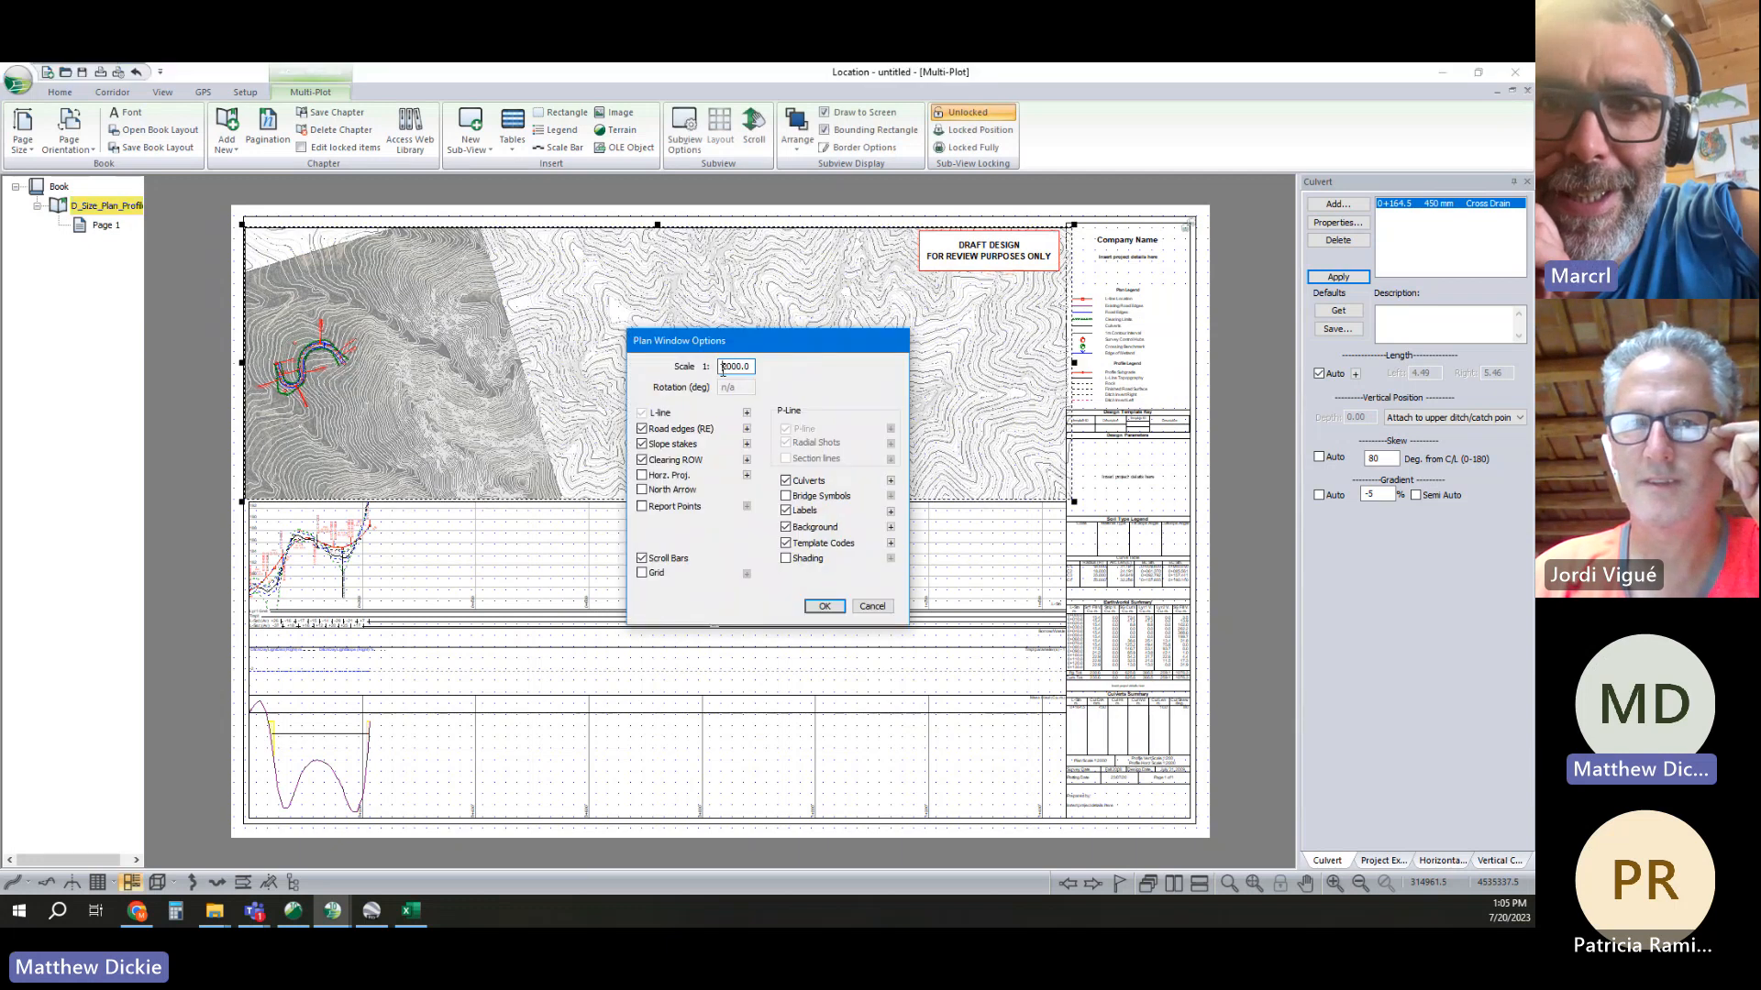
{"action": "type", "text": "5"}
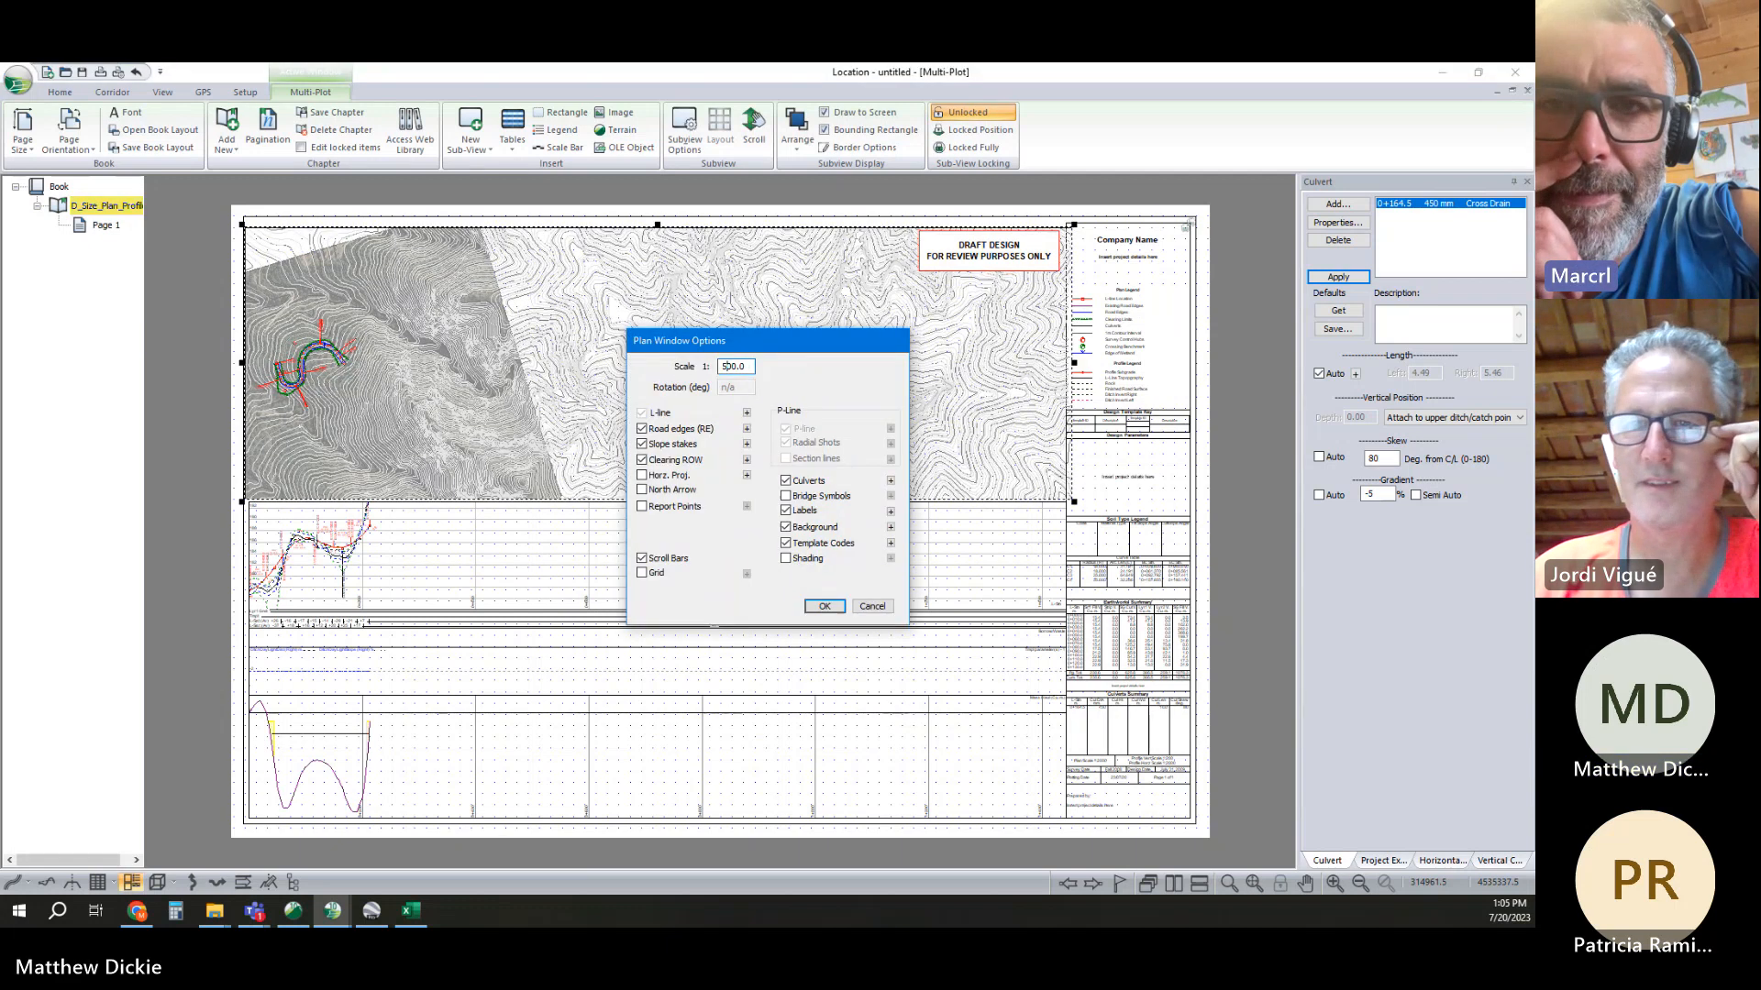
{"action": "key", "text": "Return"}
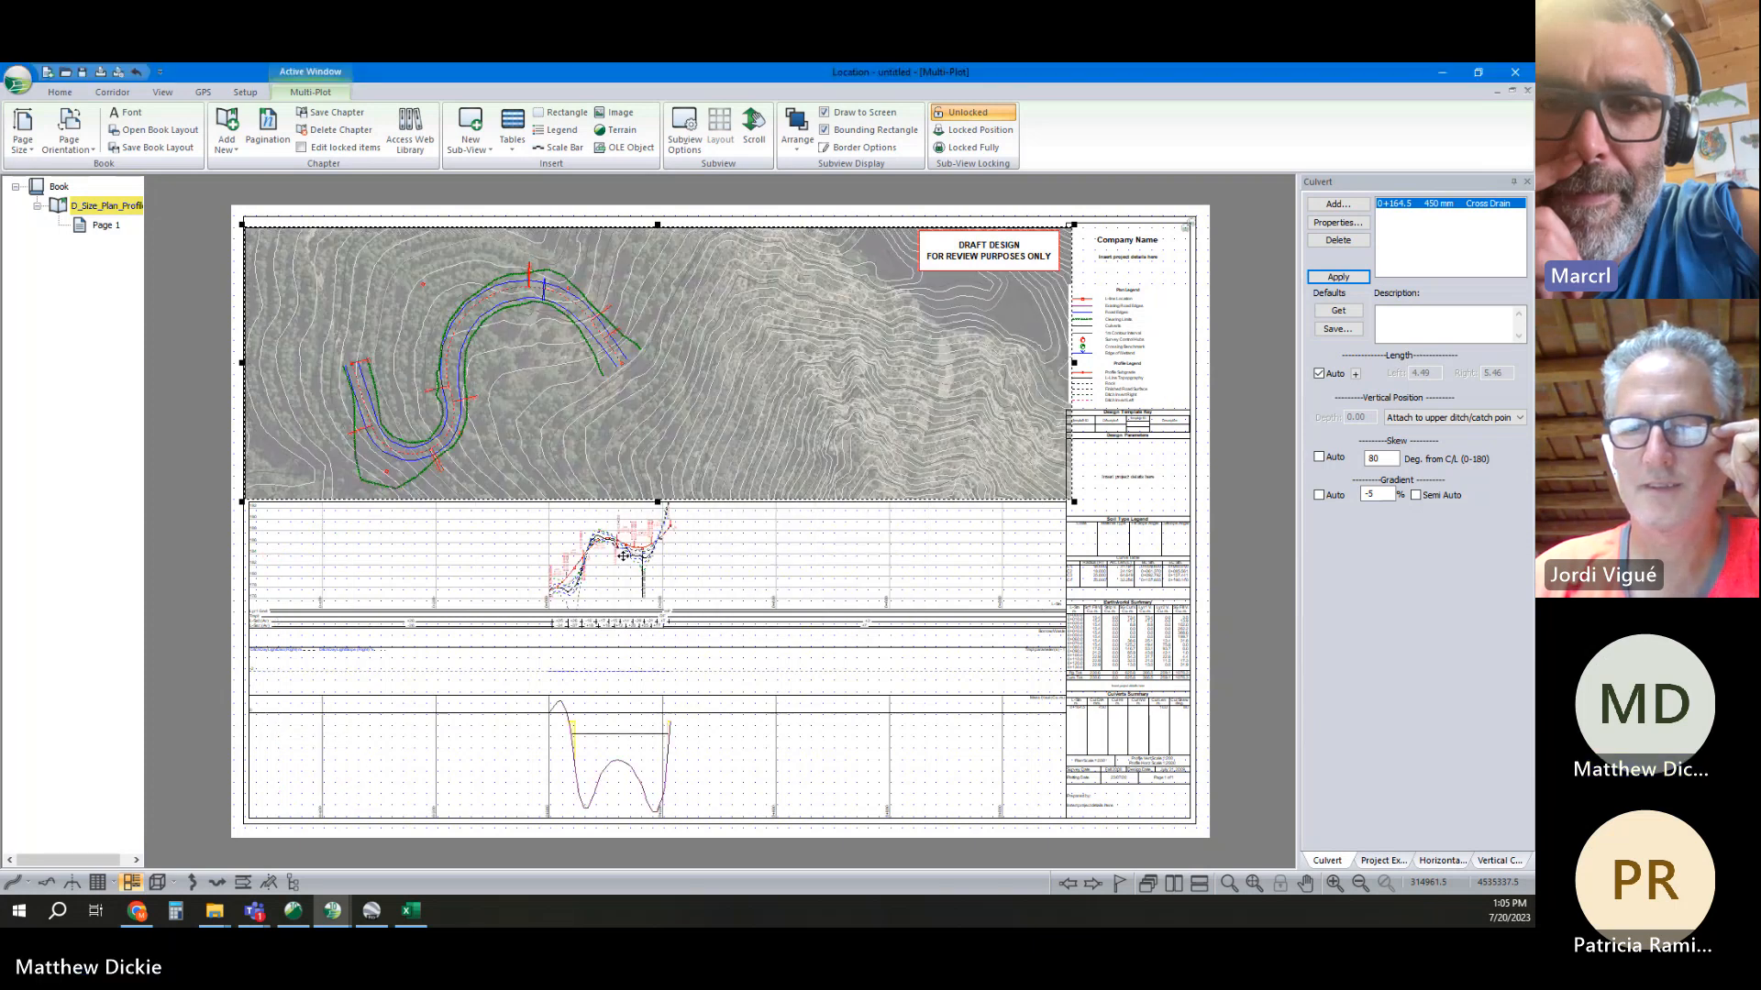
Set the profile scales to 100 vertical and 500 horizontal, and remove its Borrow/Waste, Tmpl parameter(s) - 1 and two side-slope sub-windows
{"action": "double_click", "coordinate": [621, 558]}
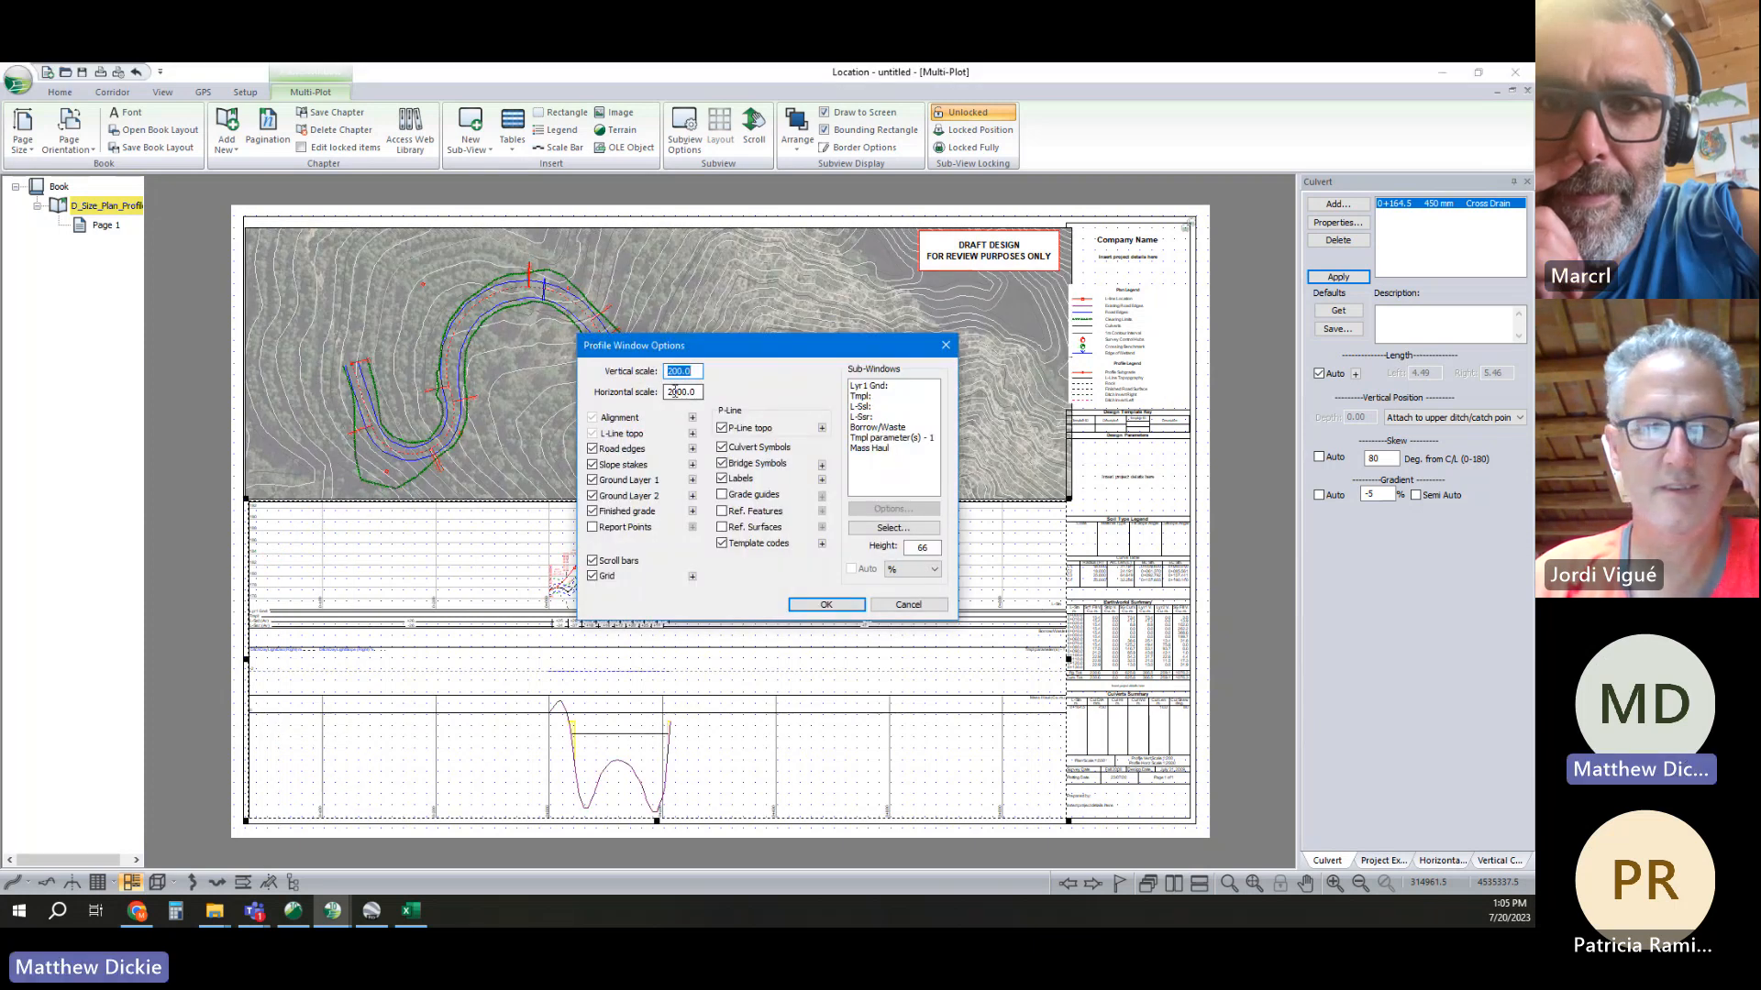
{"action": "left_click_drag", "start_coordinate": [680, 392], "coordinate": [584, 376]}
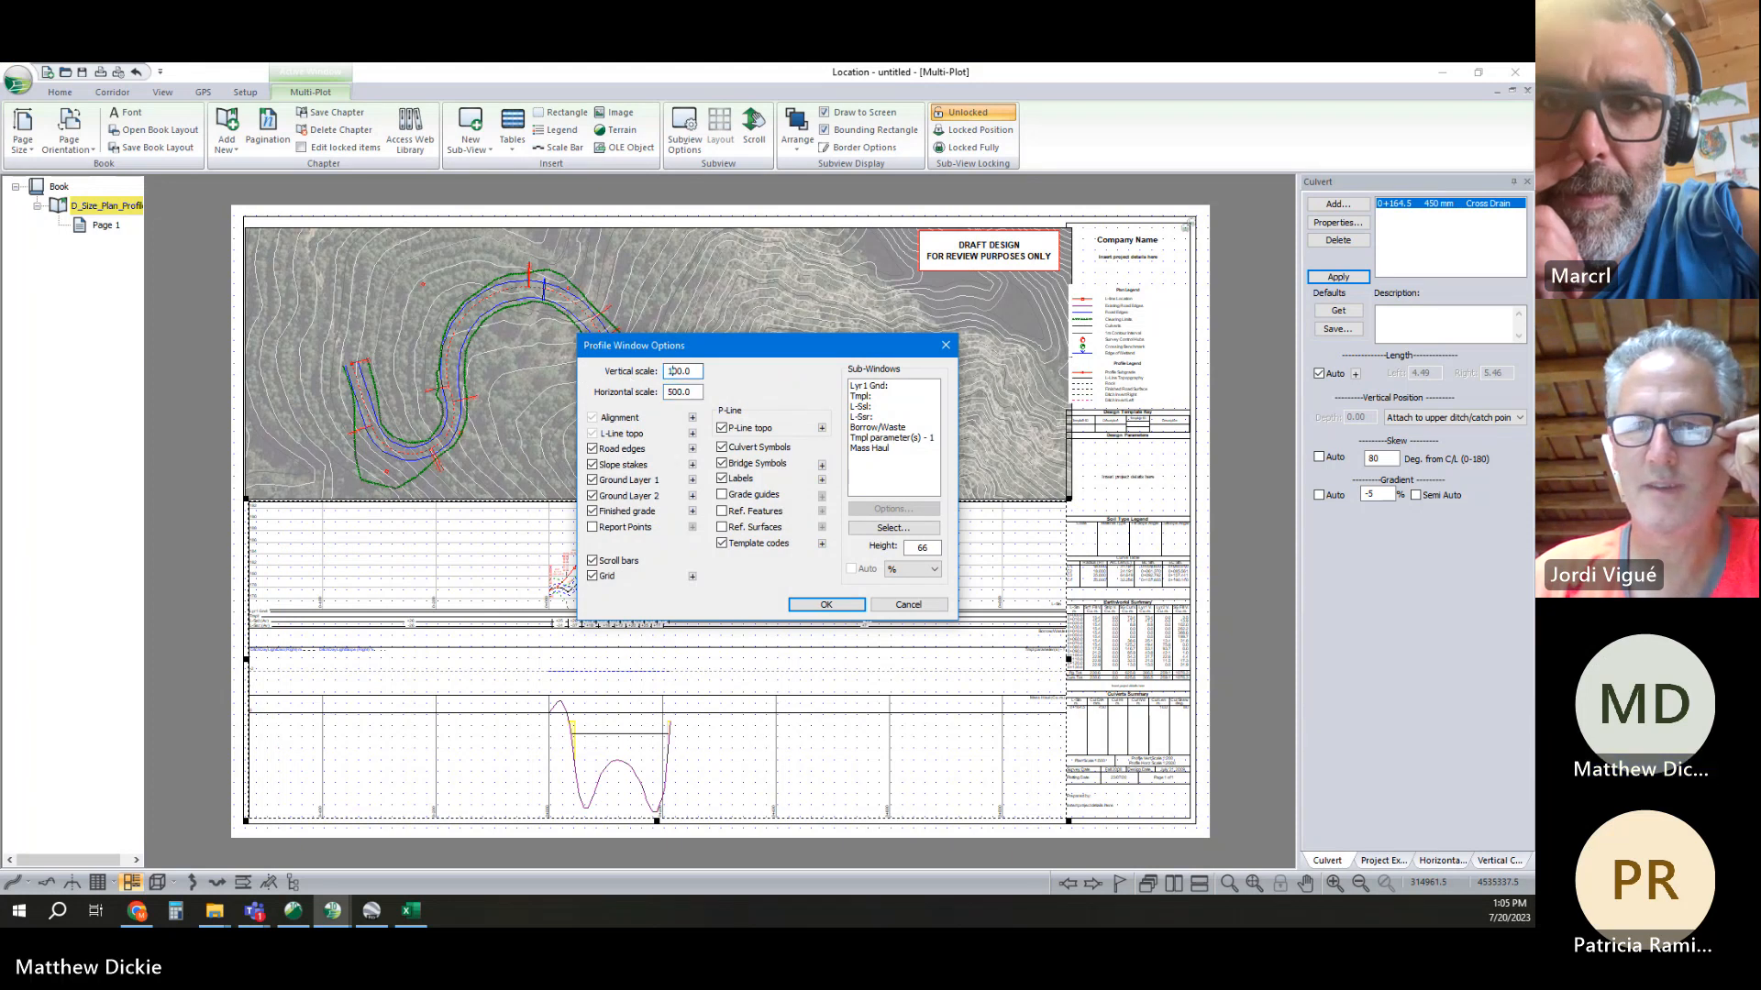
{"action": "left_click", "coordinate": [887, 527]}
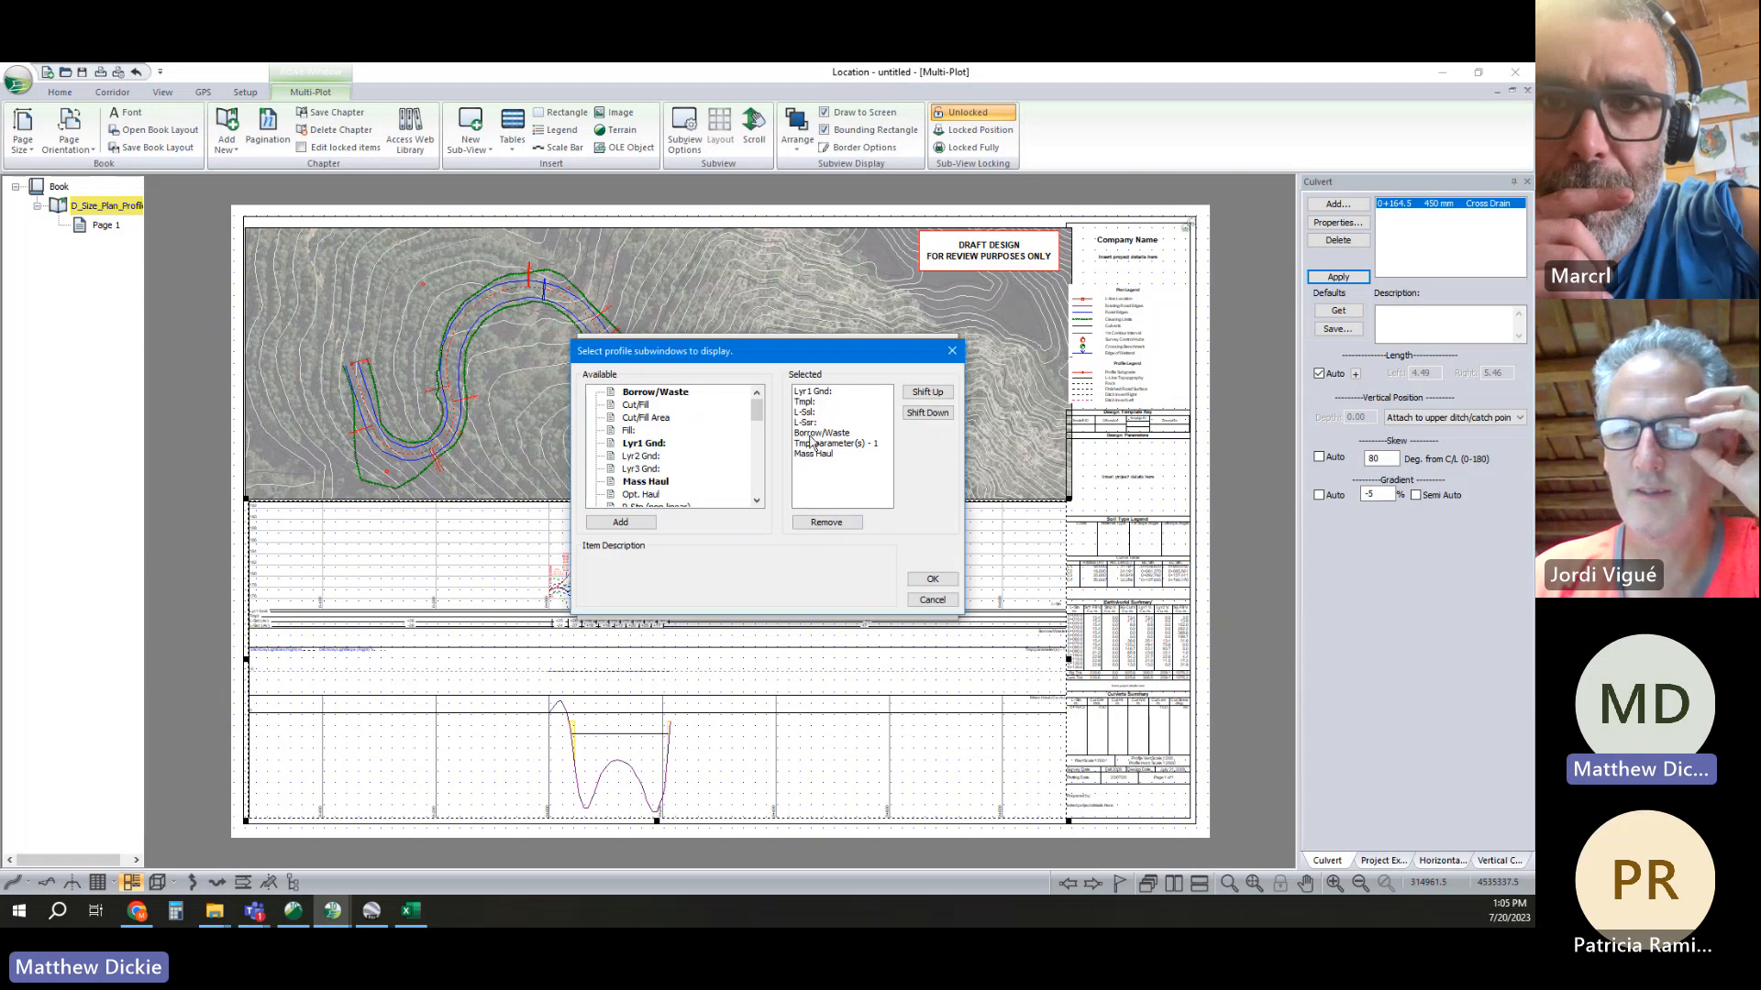
{"action": "left_click", "coordinate": [826, 433]}
{"action": "left_click", "coordinate": [834, 443]}
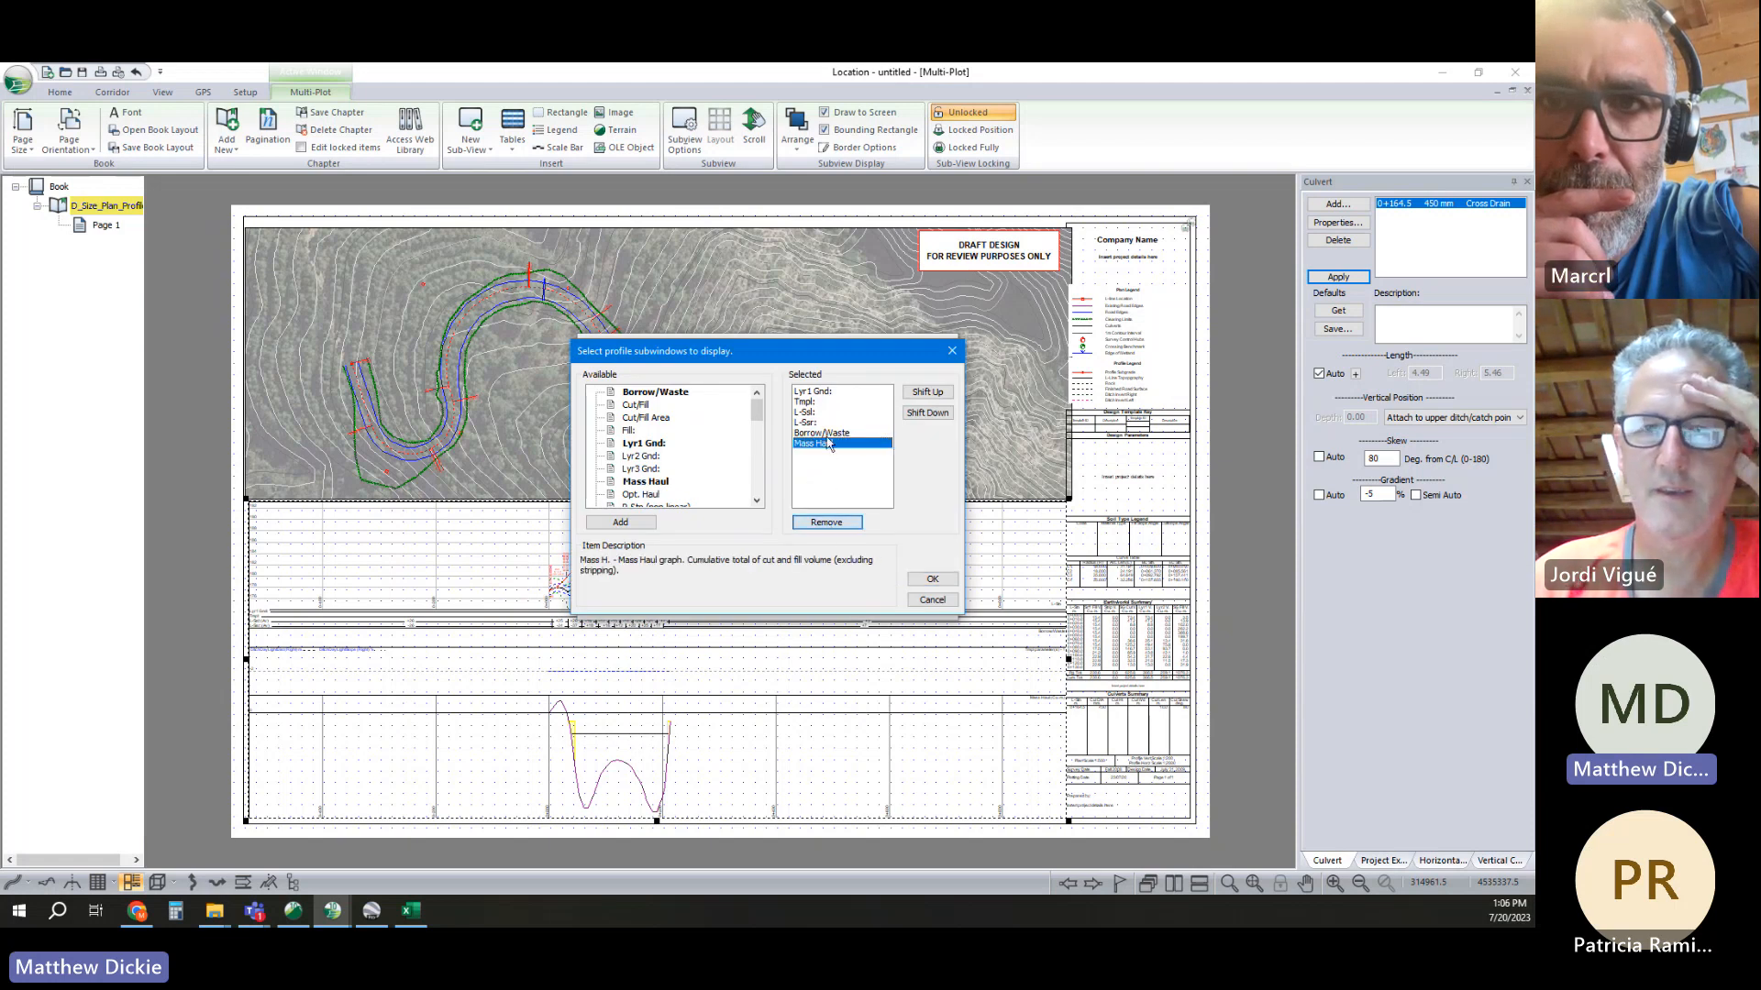
{"action": "left_click", "coordinate": [826, 521]}
{"action": "left_click", "coordinate": [827, 523]}
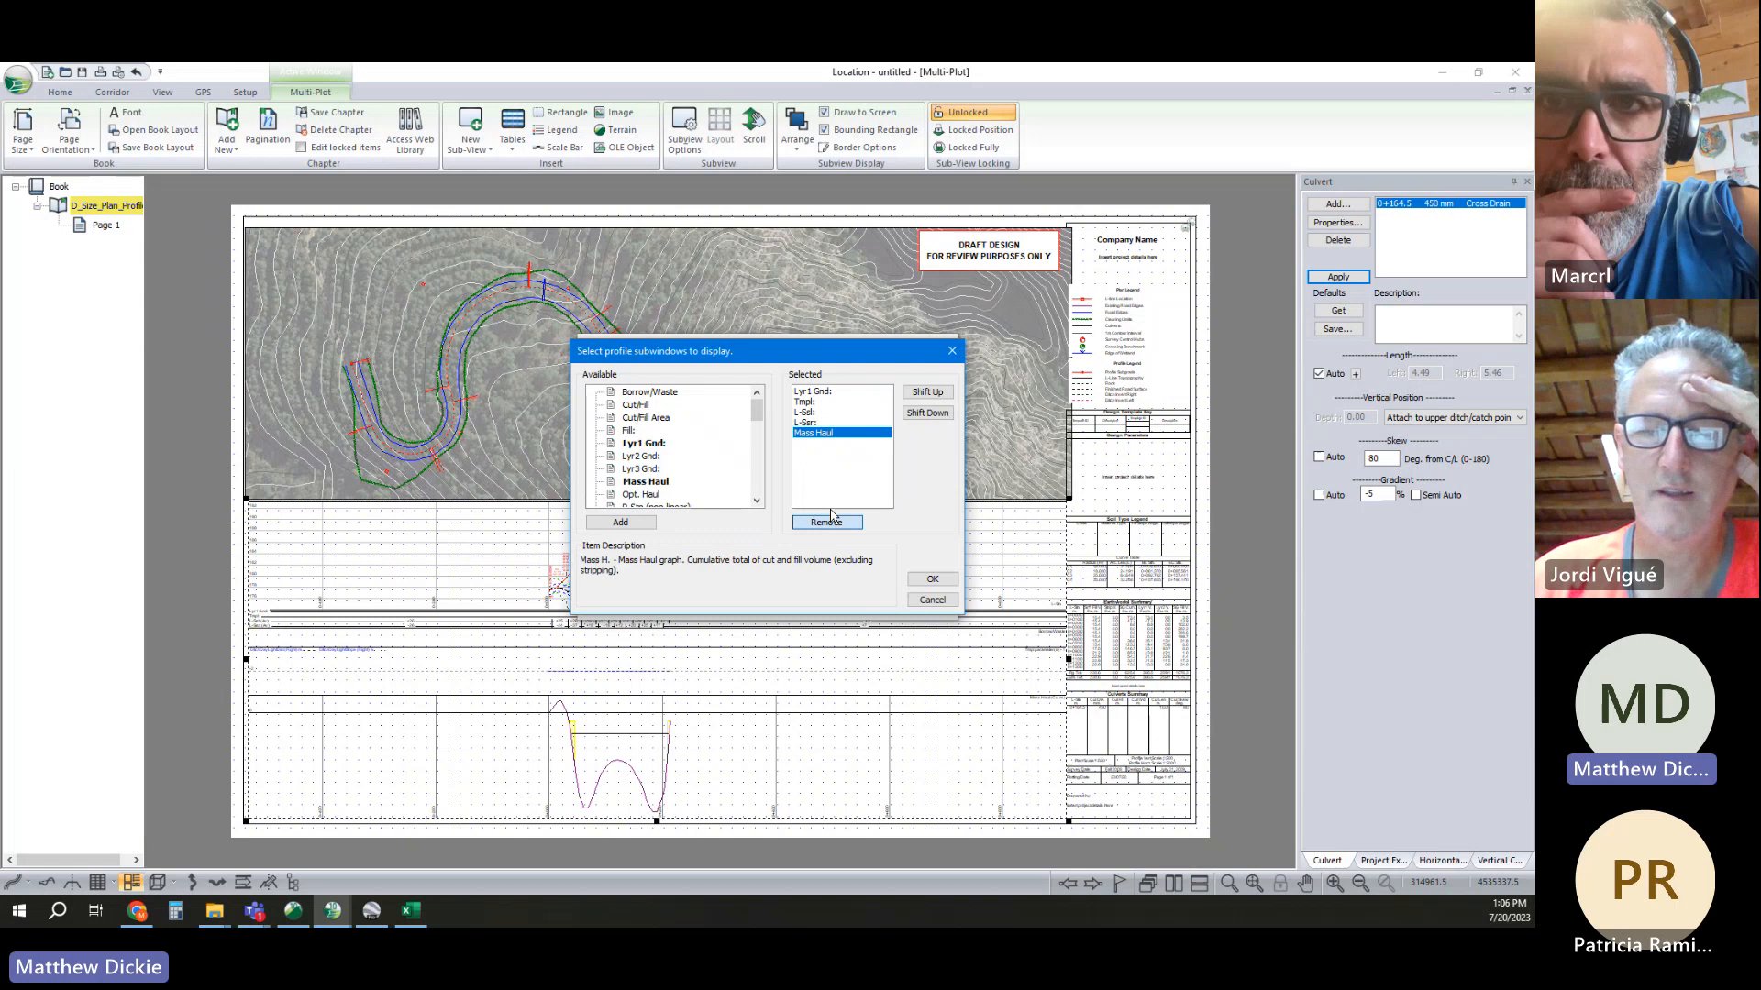
{"action": "left_click", "coordinate": [820, 414]}
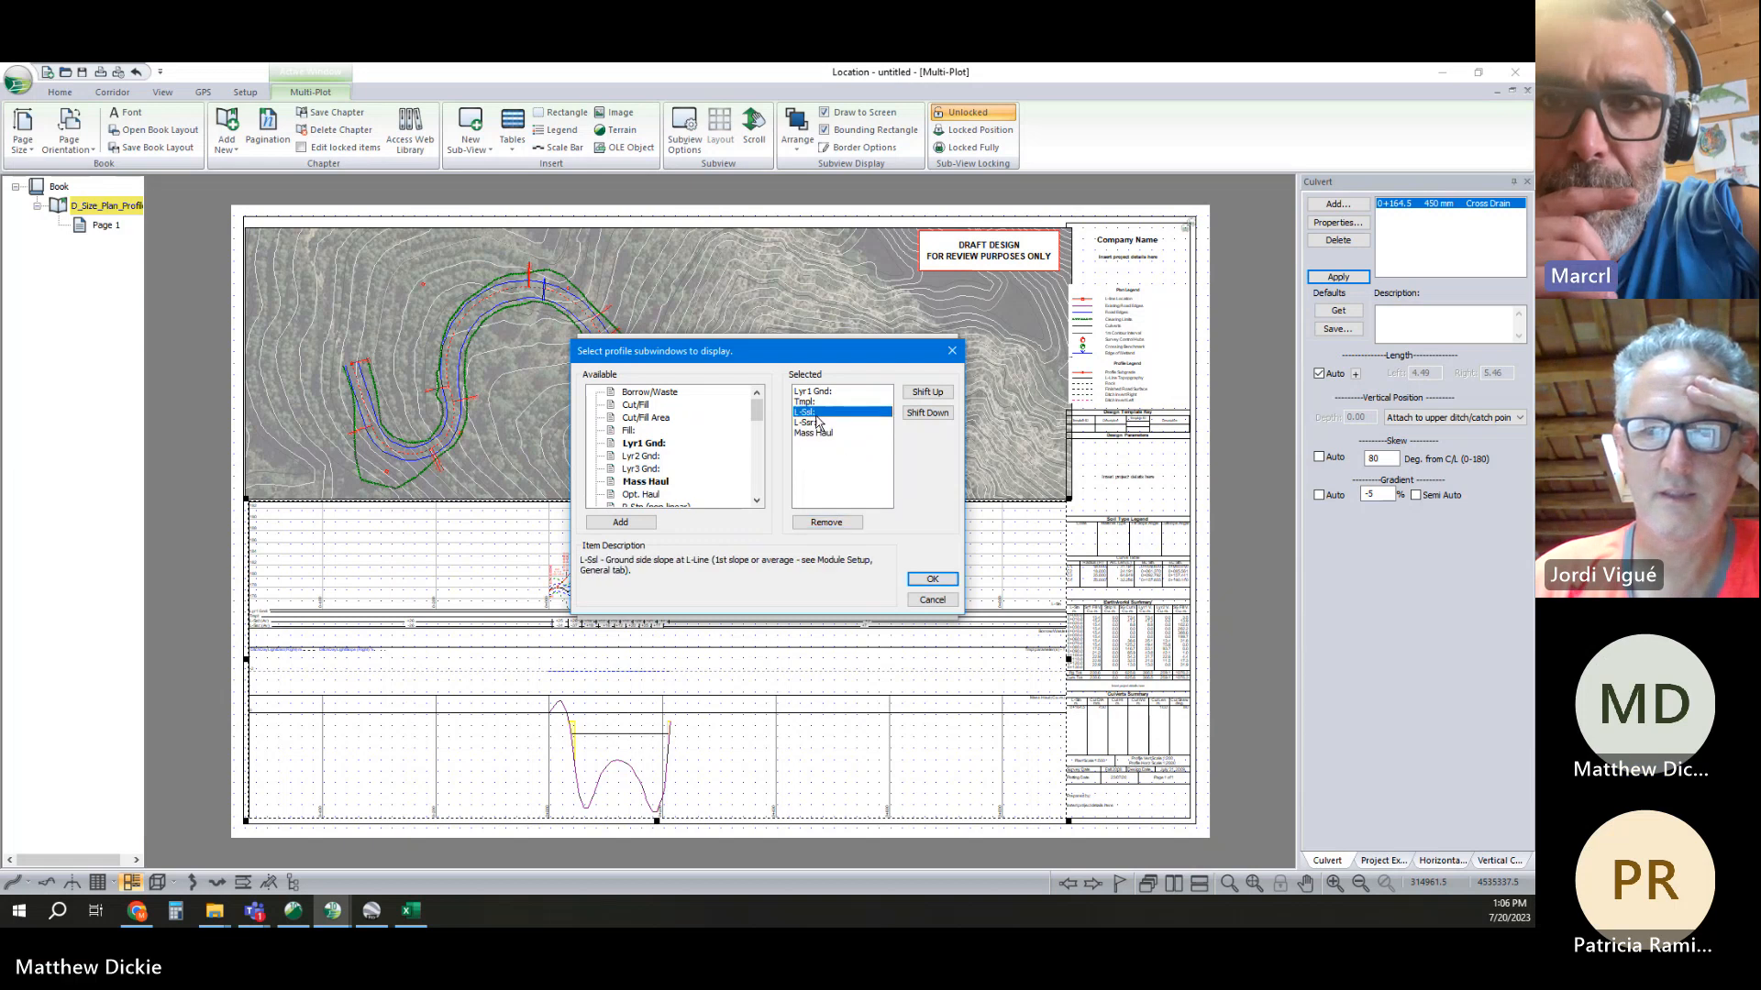
{"action": "left_click", "coordinate": [825, 522]}
{"action": "left_click", "coordinate": [825, 522]}
{"action": "left_click", "coordinate": [931, 579]}
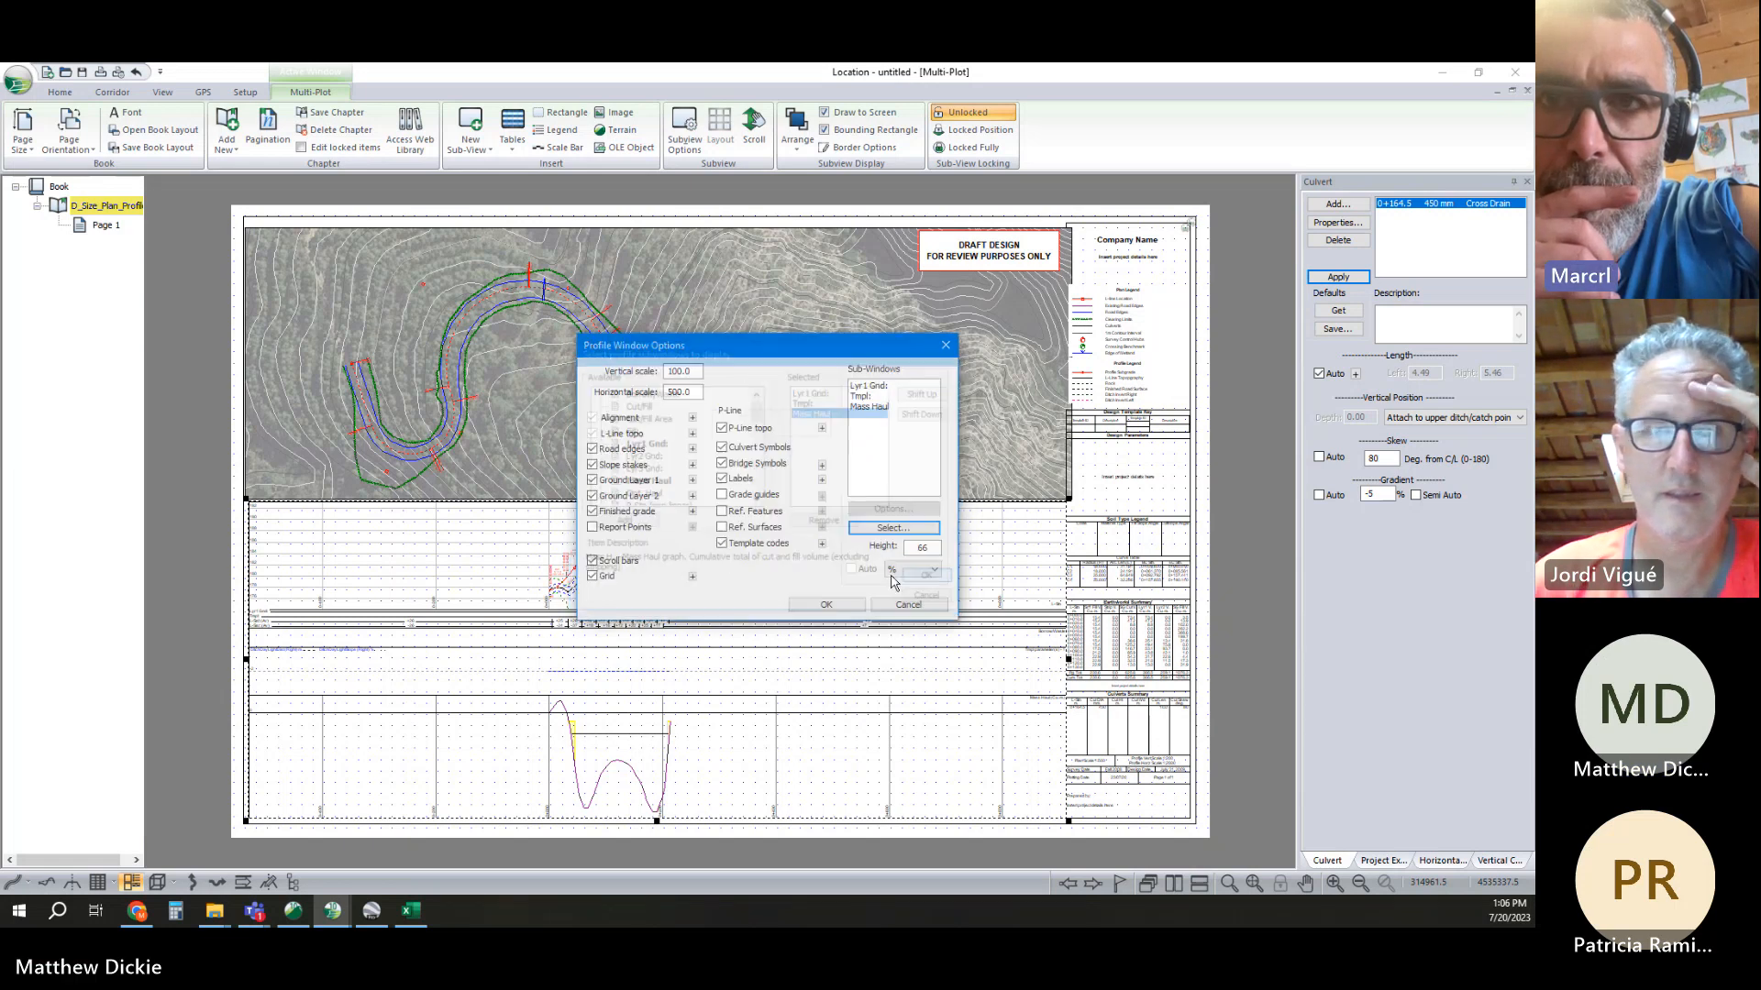
{"action": "left_click", "coordinate": [834, 602]}
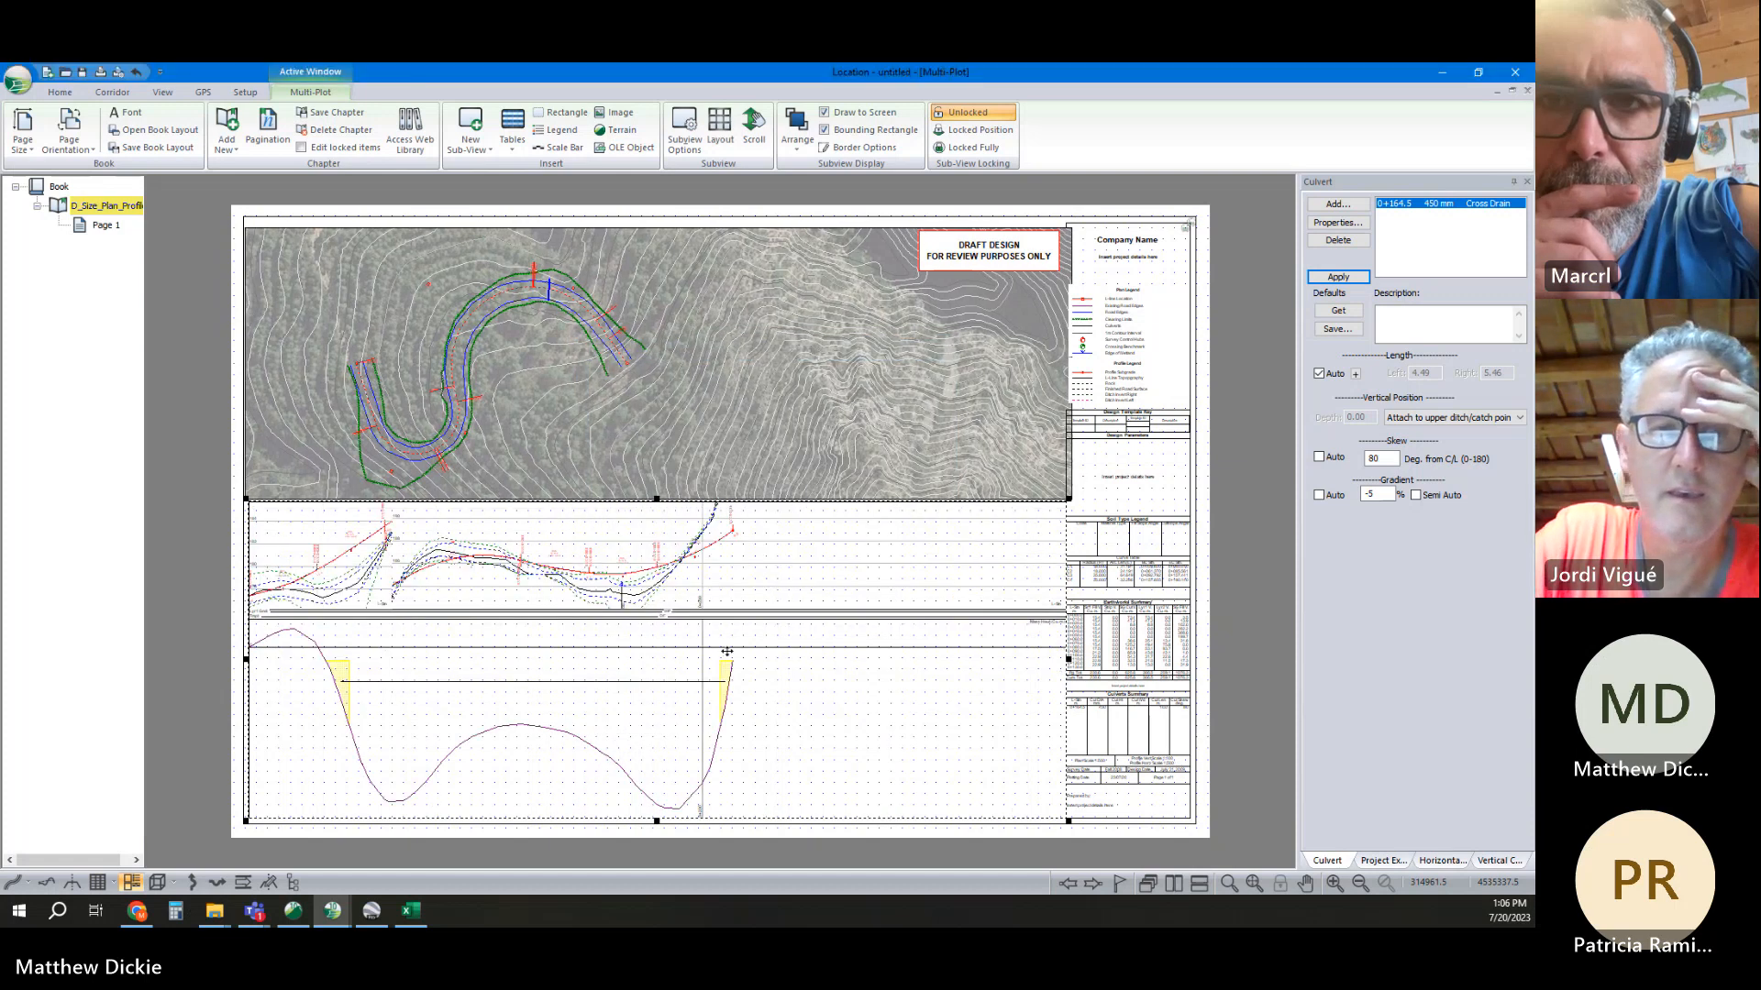
Reduce the height of the profile's sub-windows so the main profile fills more of the sub-view
{"action": "double_click", "coordinate": [745, 627]}
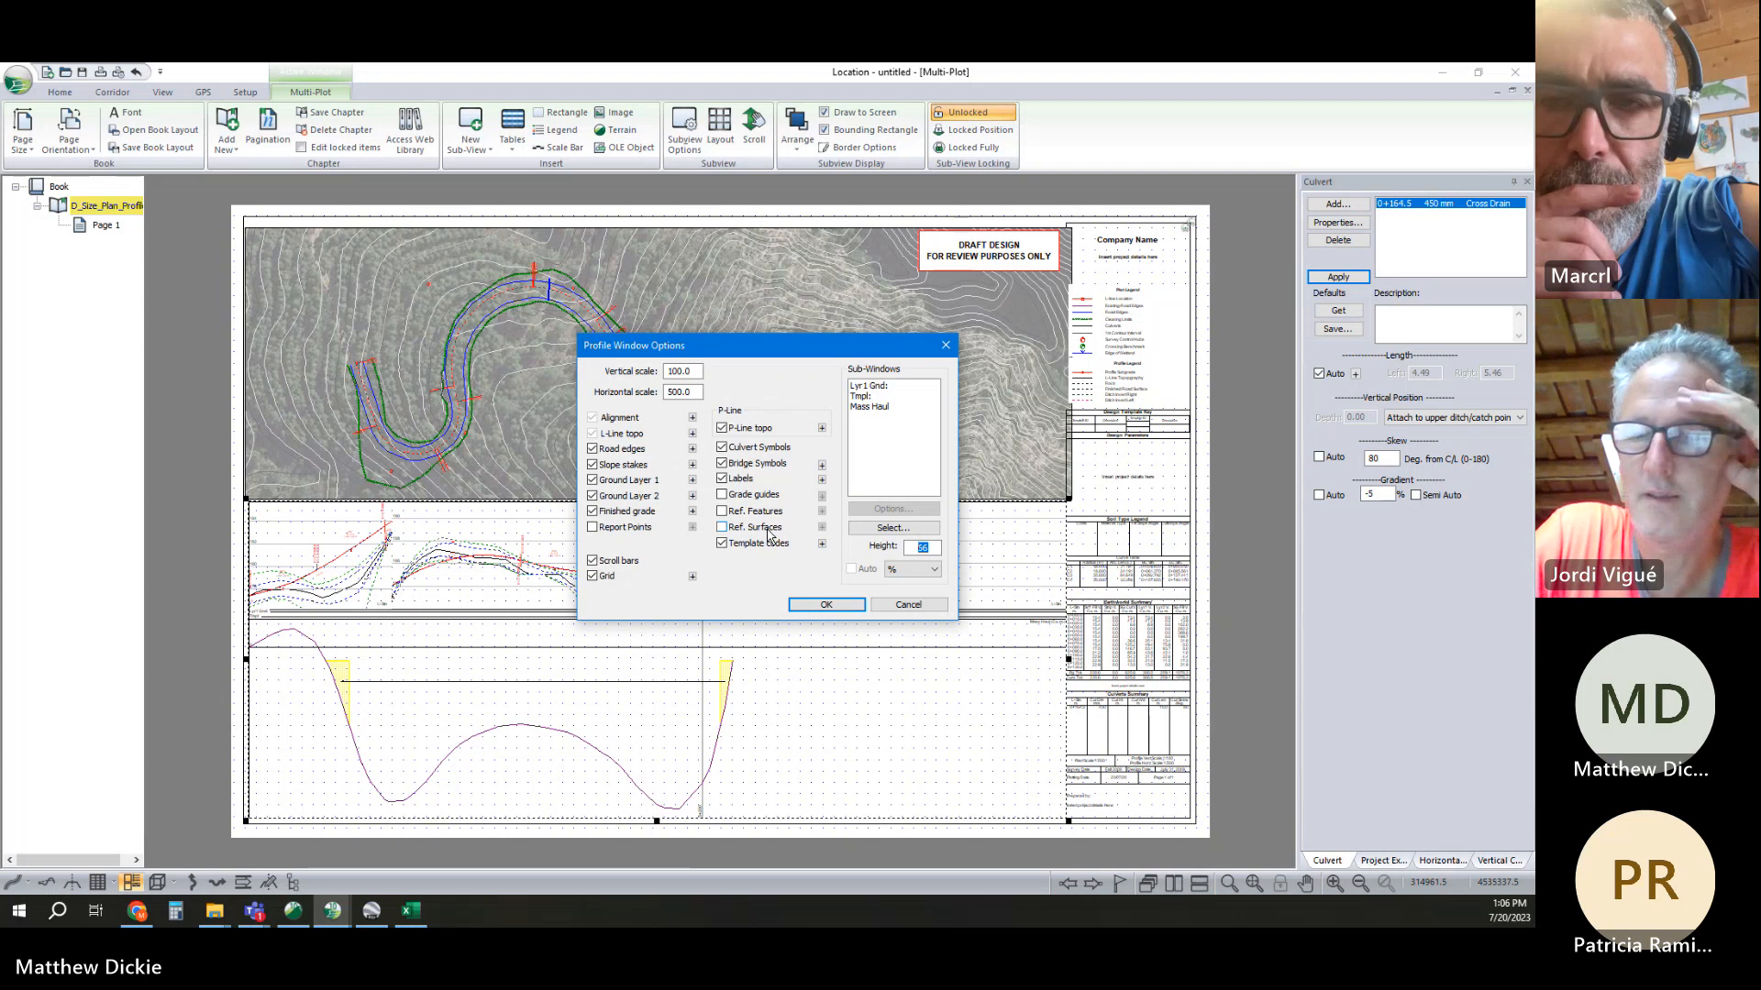
{"action": "left_click", "coordinate": [826, 605]}
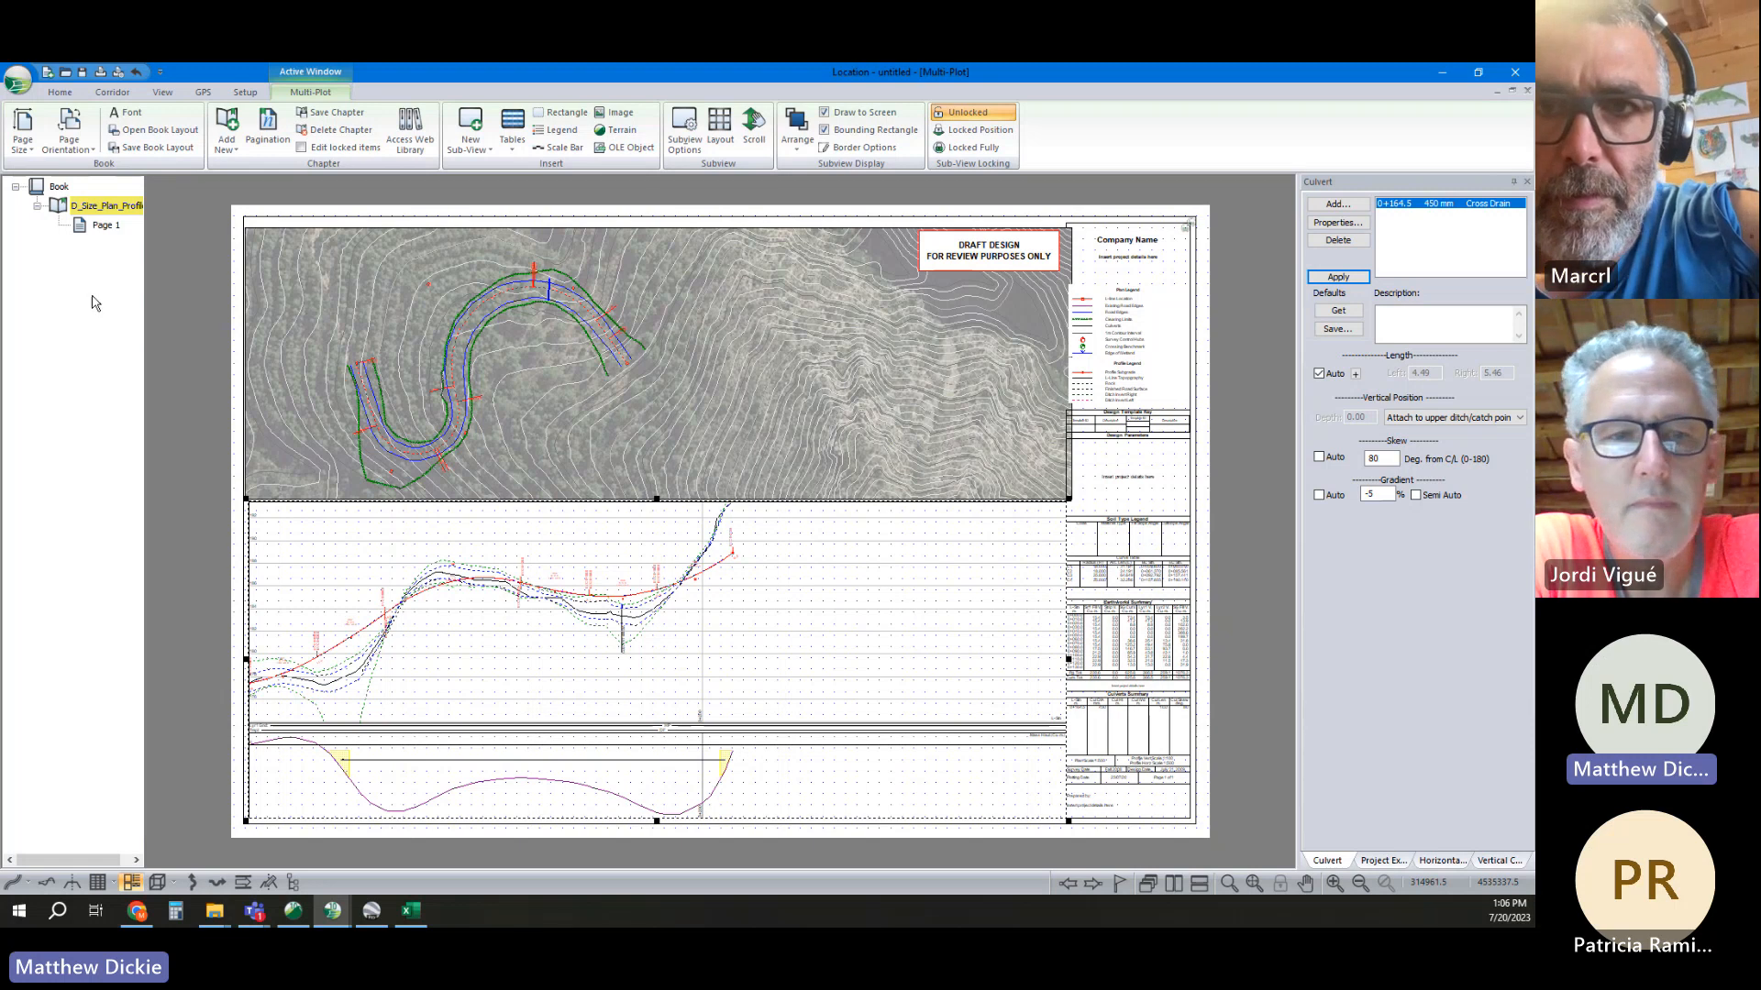
{"action": "left_click", "coordinate": [170, 292]}
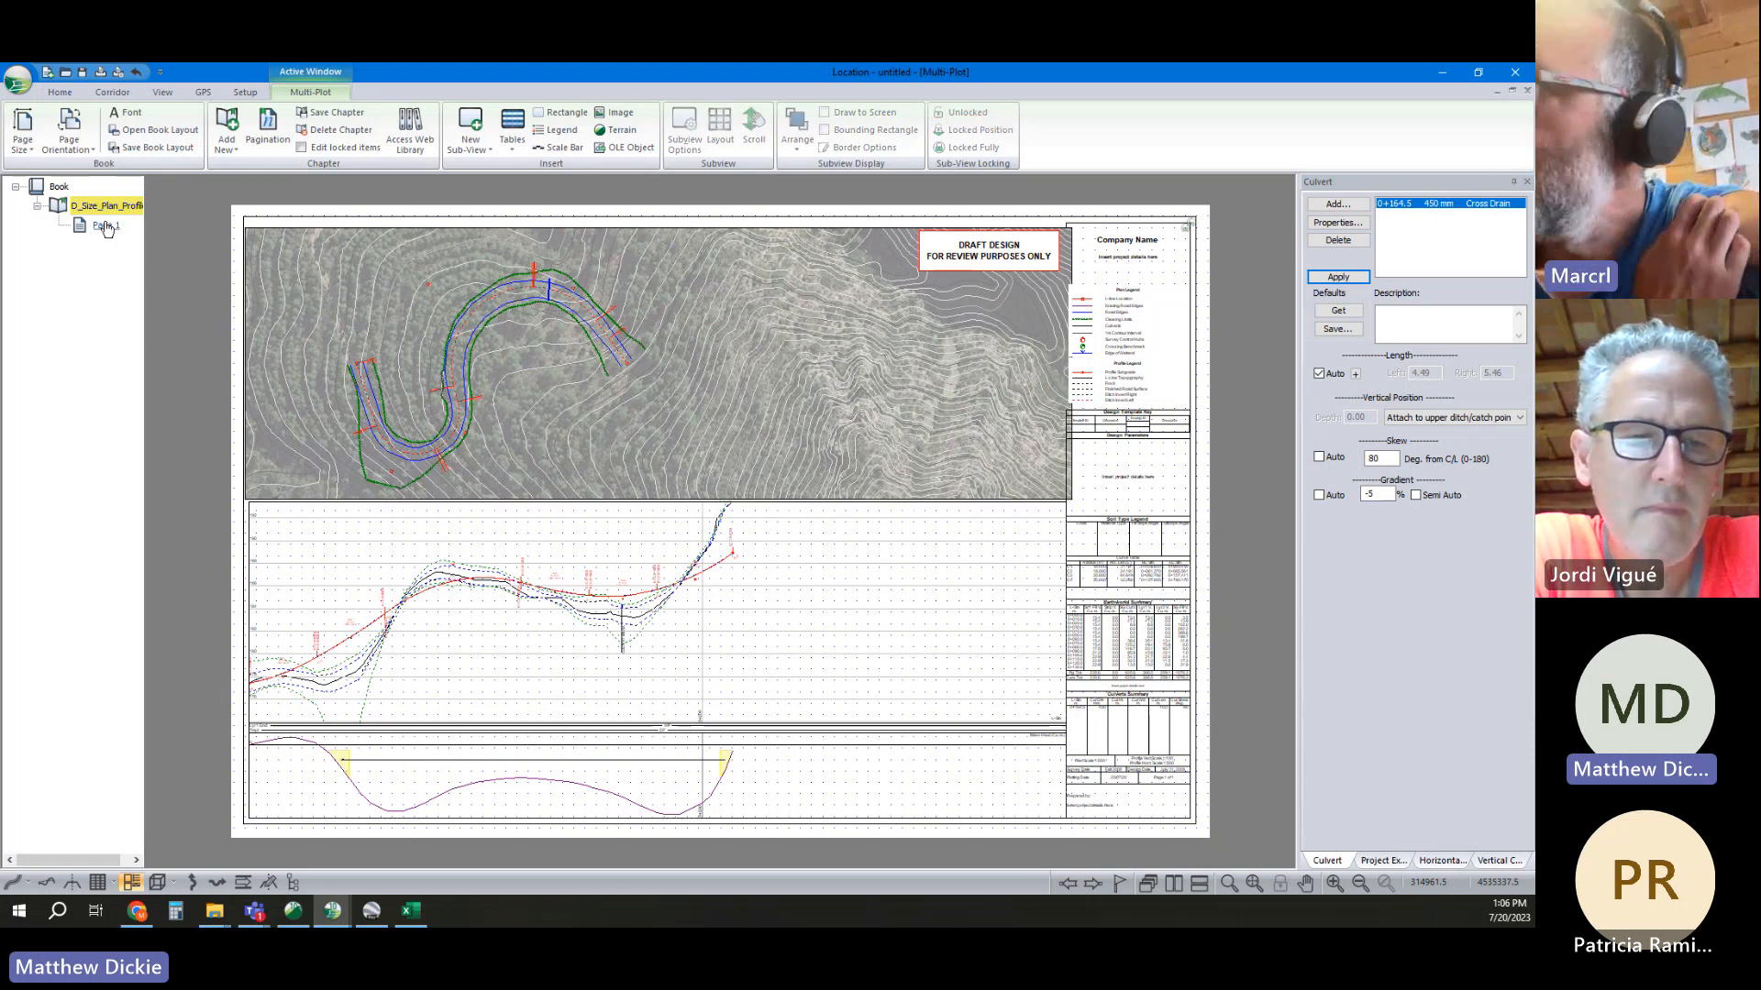
Add the D_Size_Cross_Section-2 chapter from the web library to the book
{"action": "left_click", "coordinate": [427, 136]}
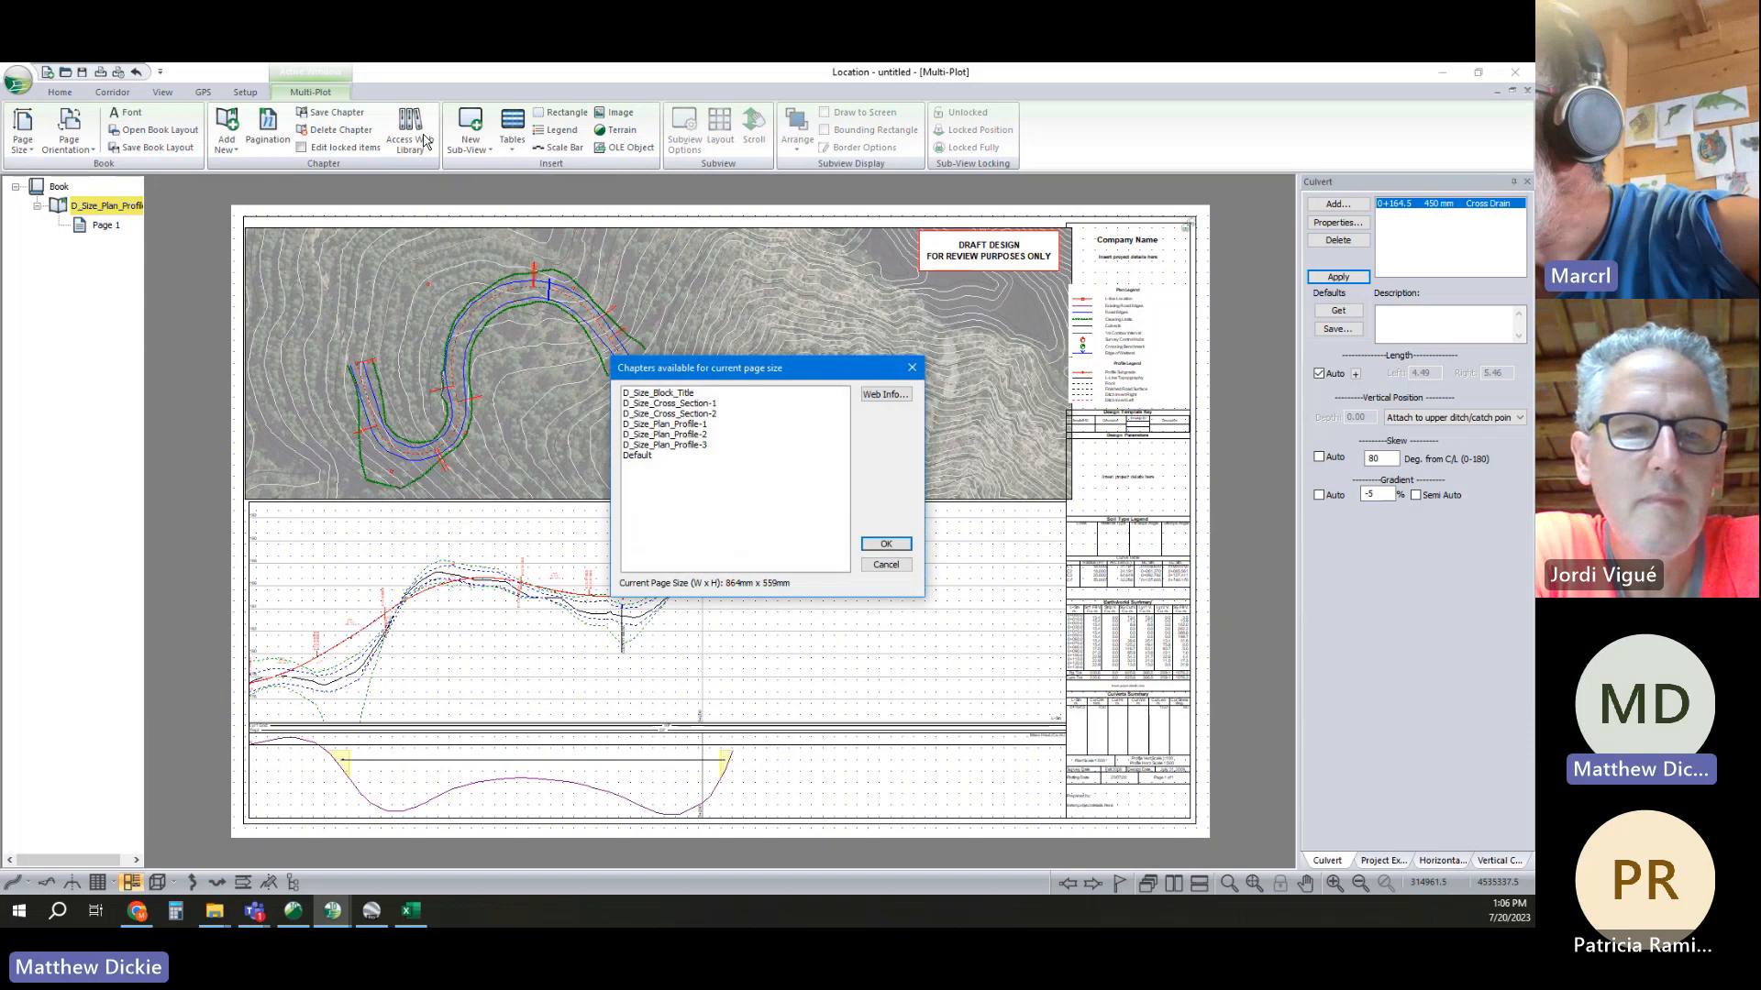
{"action": "left_click", "coordinate": [682, 414]}
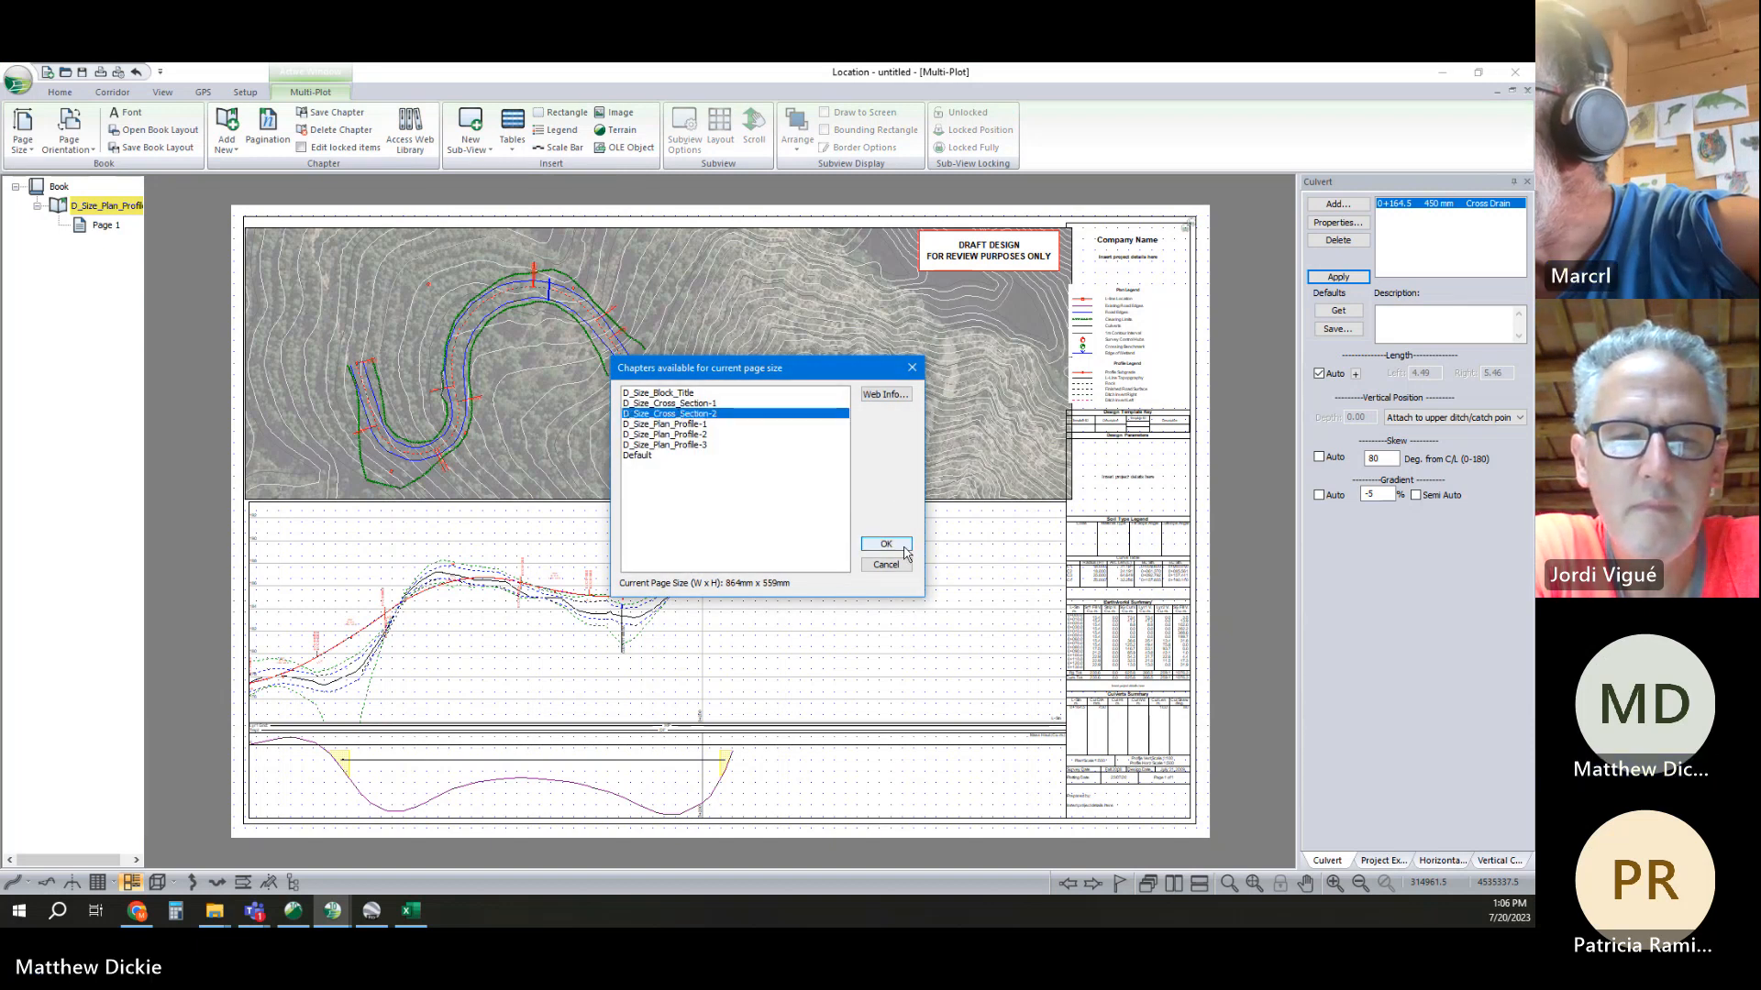
{"action": "left_click", "coordinate": [886, 544]}
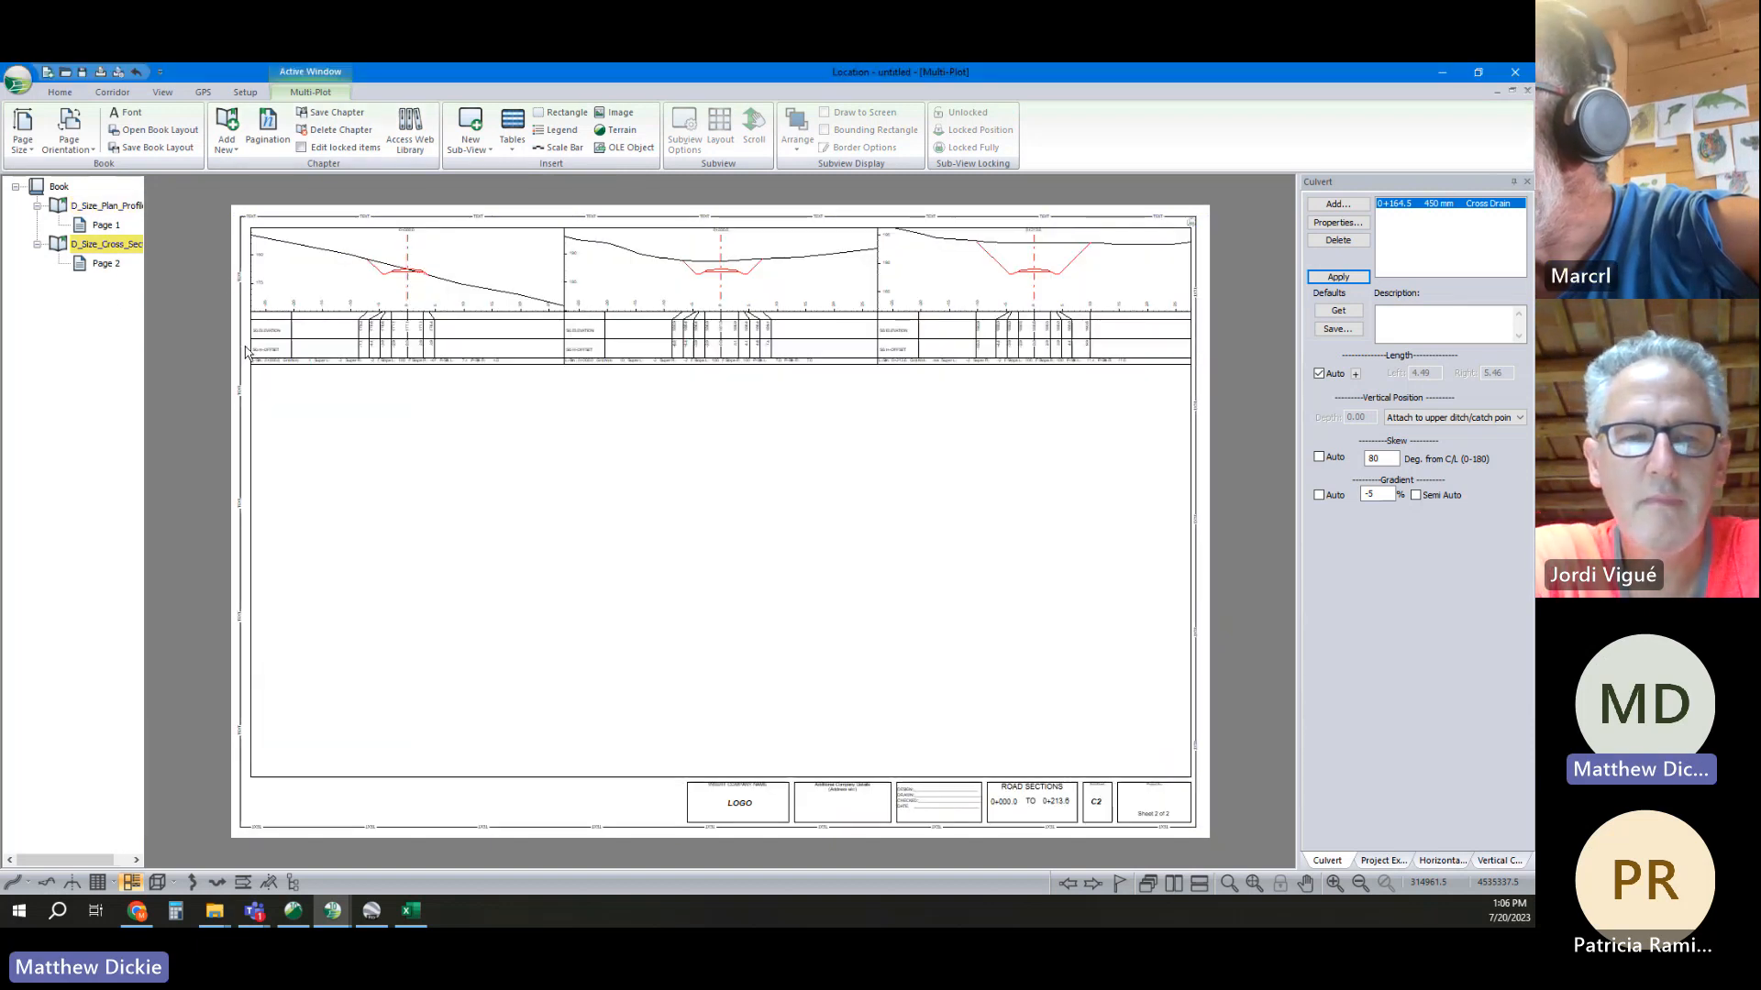
Limit the cross-section sub-view to 10 m auto interval points and culvert insertion points, excluding the 200 m interval points
{"action": "left_click", "coordinate": [772, 289]}
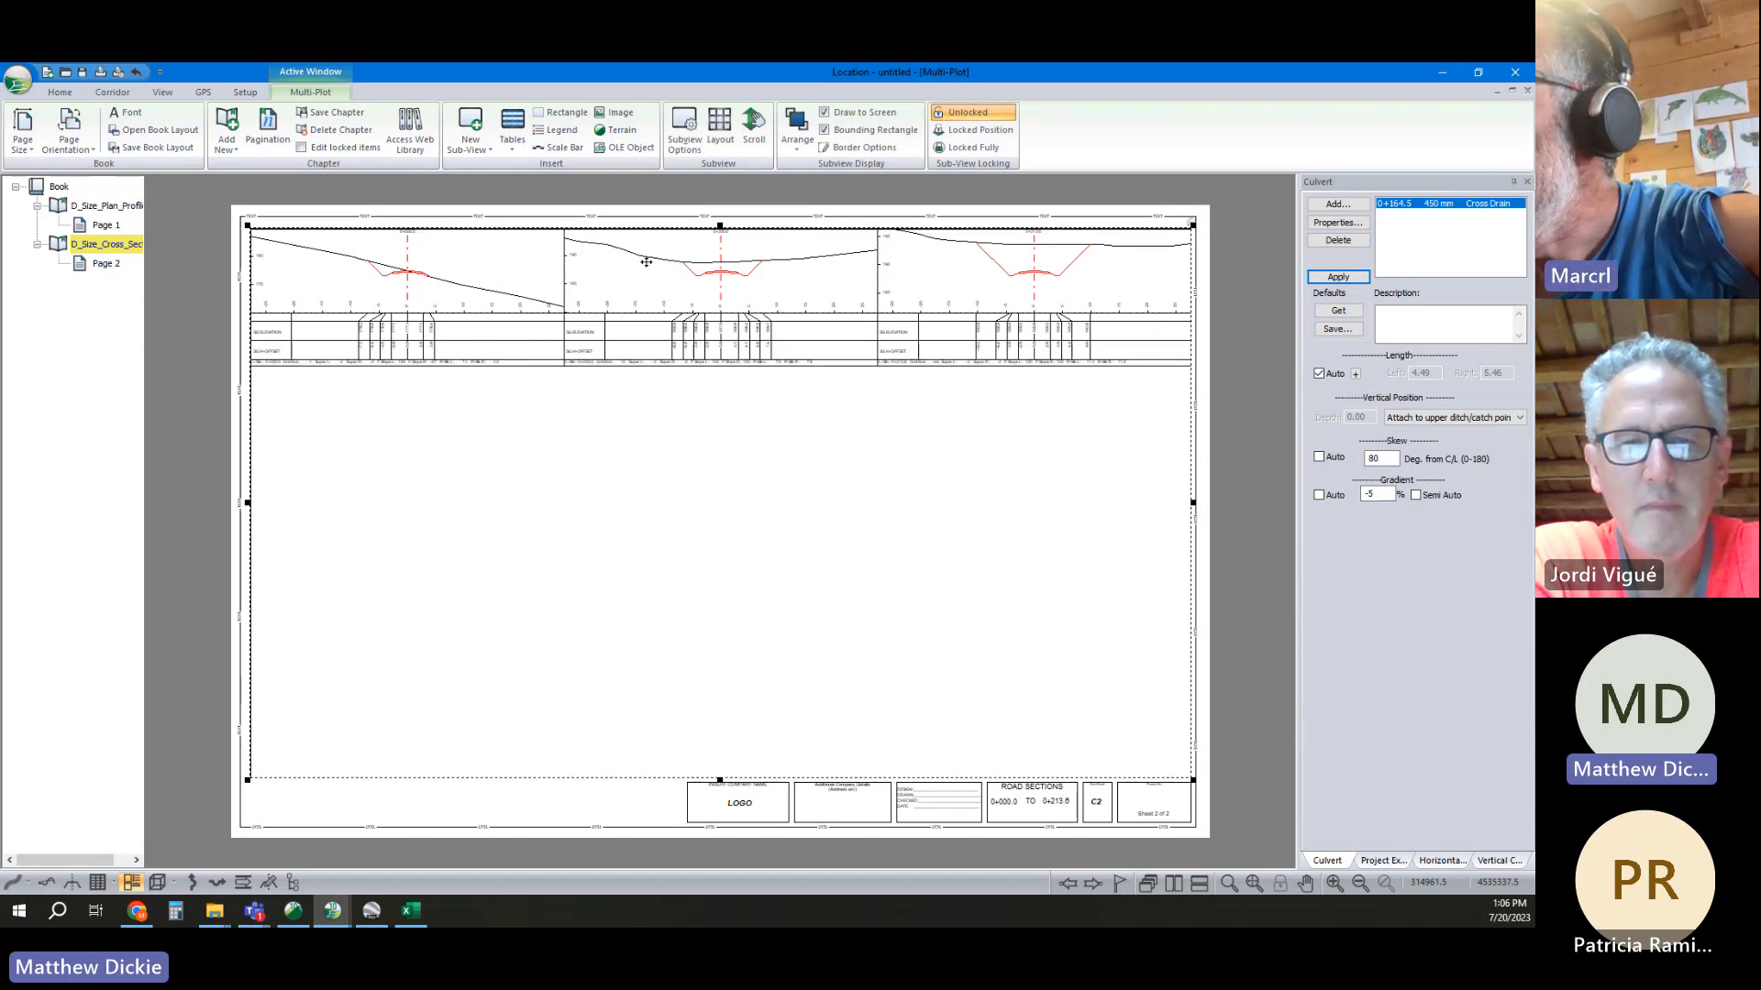
{"action": "left_click", "coordinate": [720, 129]}
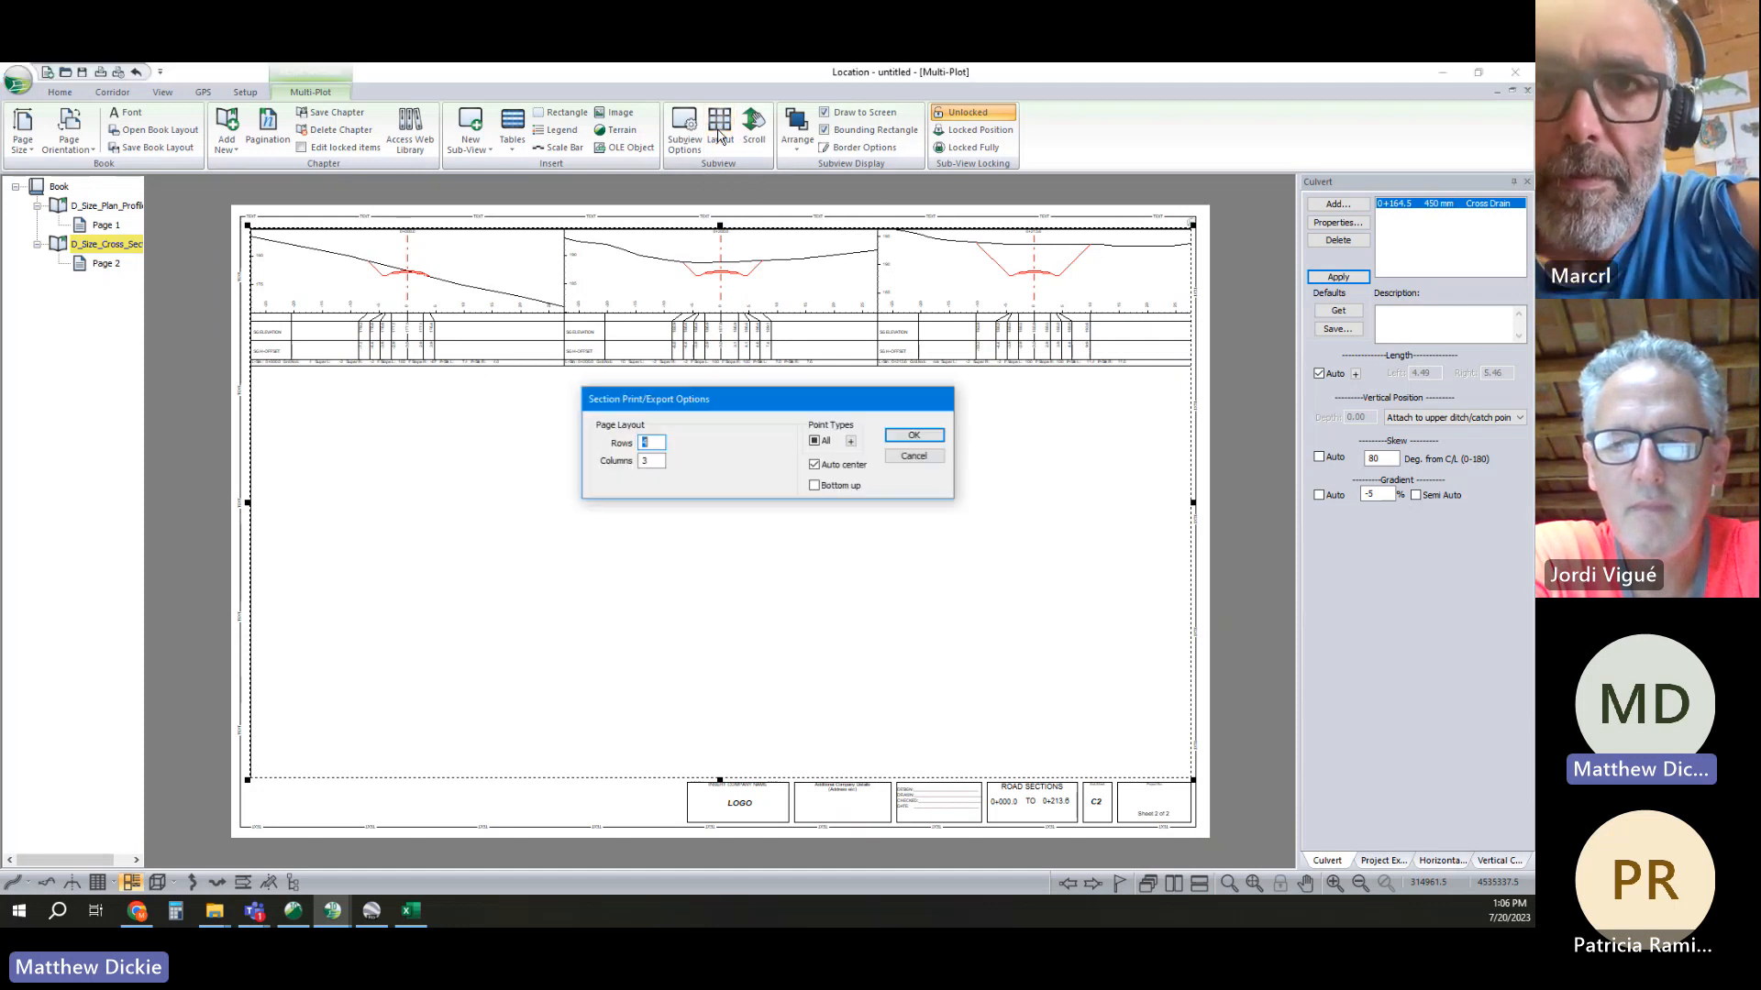
{"action": "left_click", "coordinate": [850, 441]}
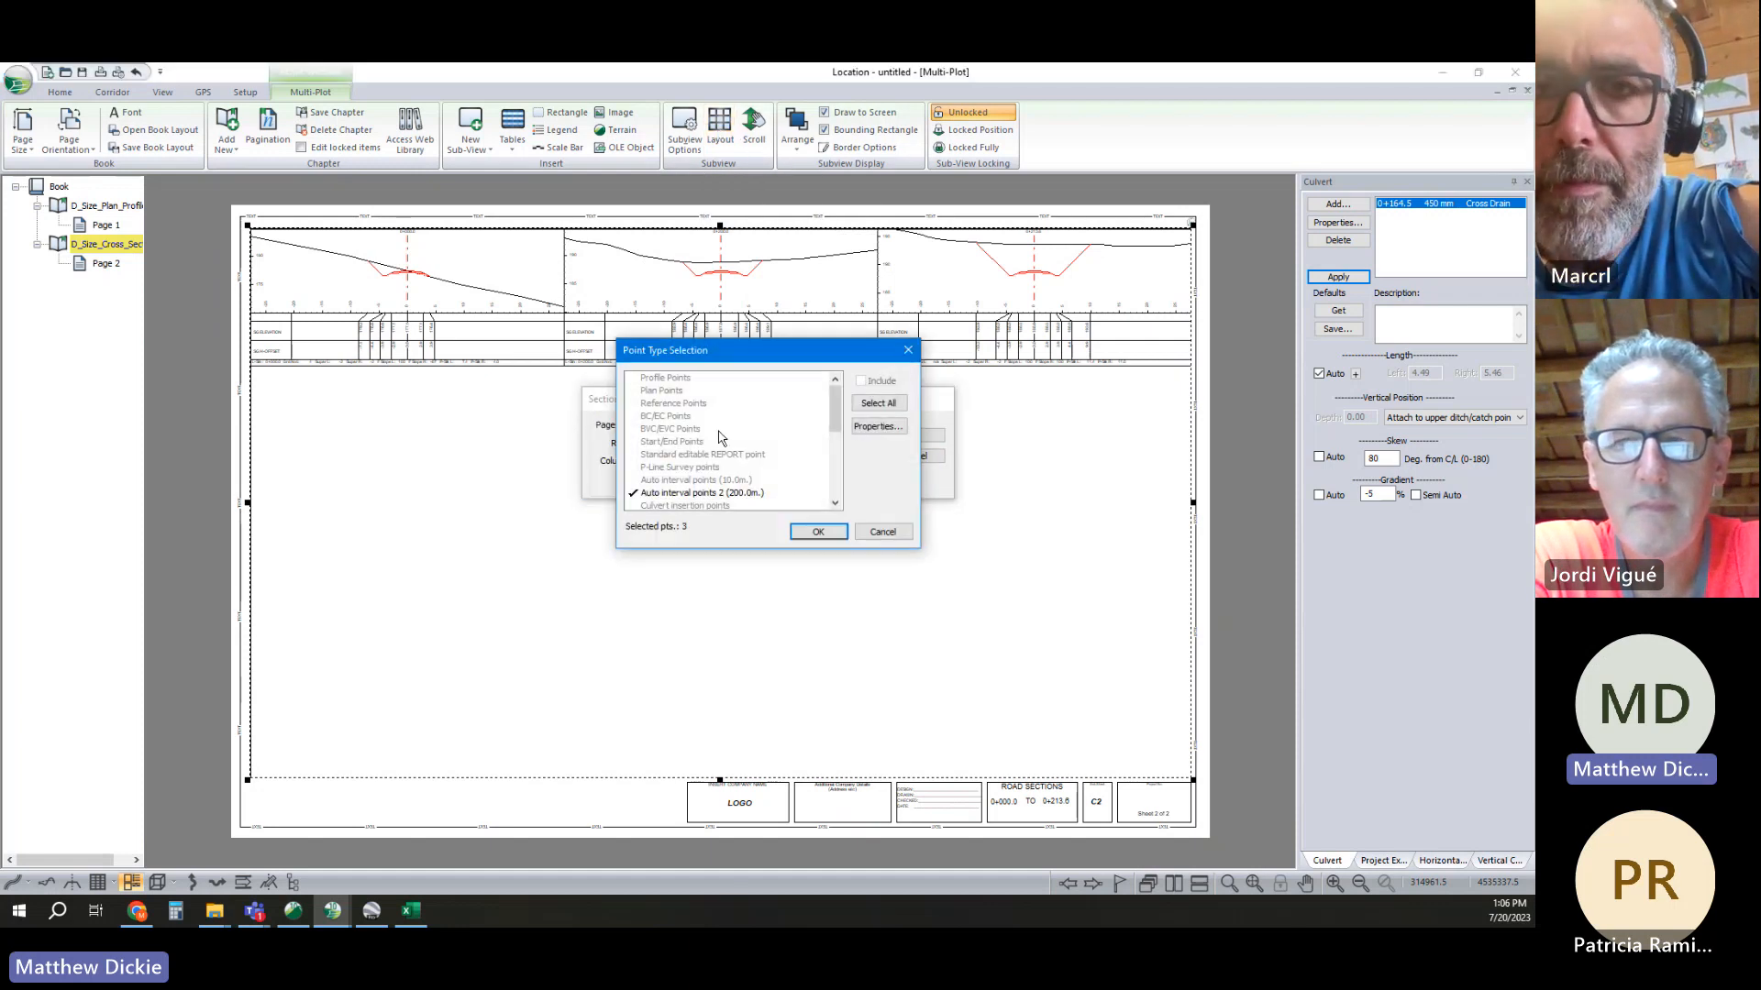
{"action": "left_click", "coordinate": [735, 495]}
{"action": "double_click", "coordinate": [735, 481]}
{"action": "scroll", "coordinate": [719, 459], "scroll_direction": "down", "scroll_amount": 2}
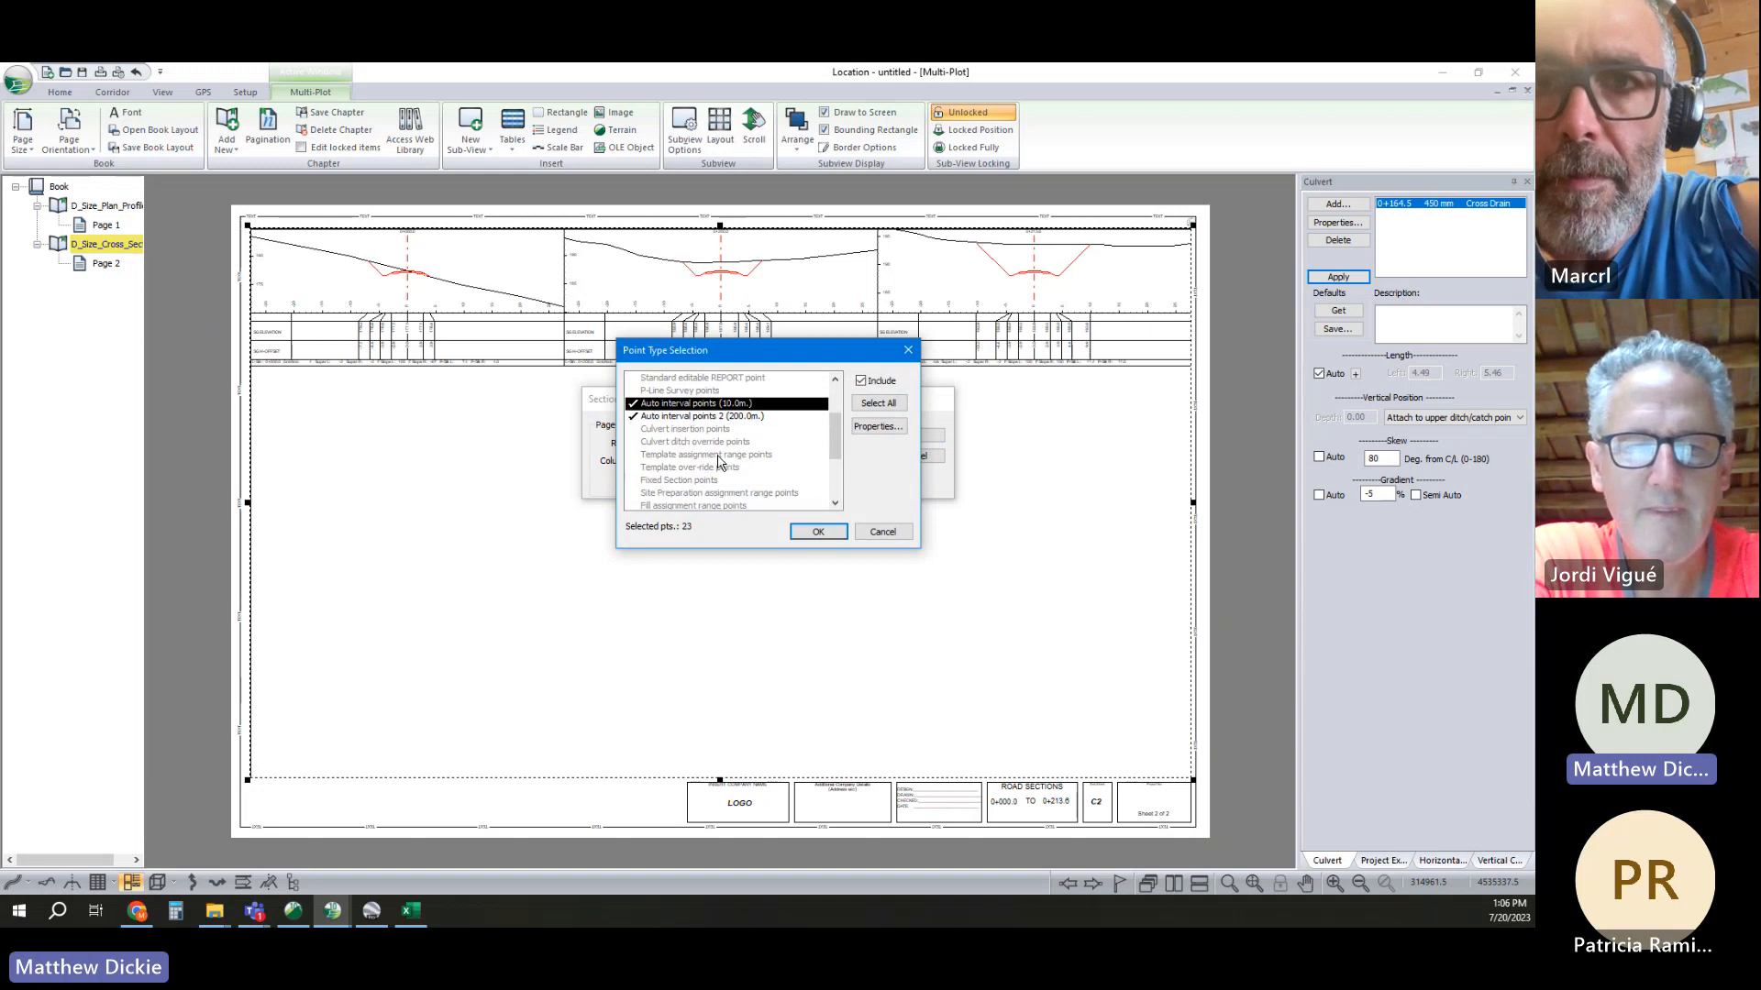
{"action": "double_click", "coordinate": [725, 416]}
{"action": "double_click", "coordinate": [725, 429]}
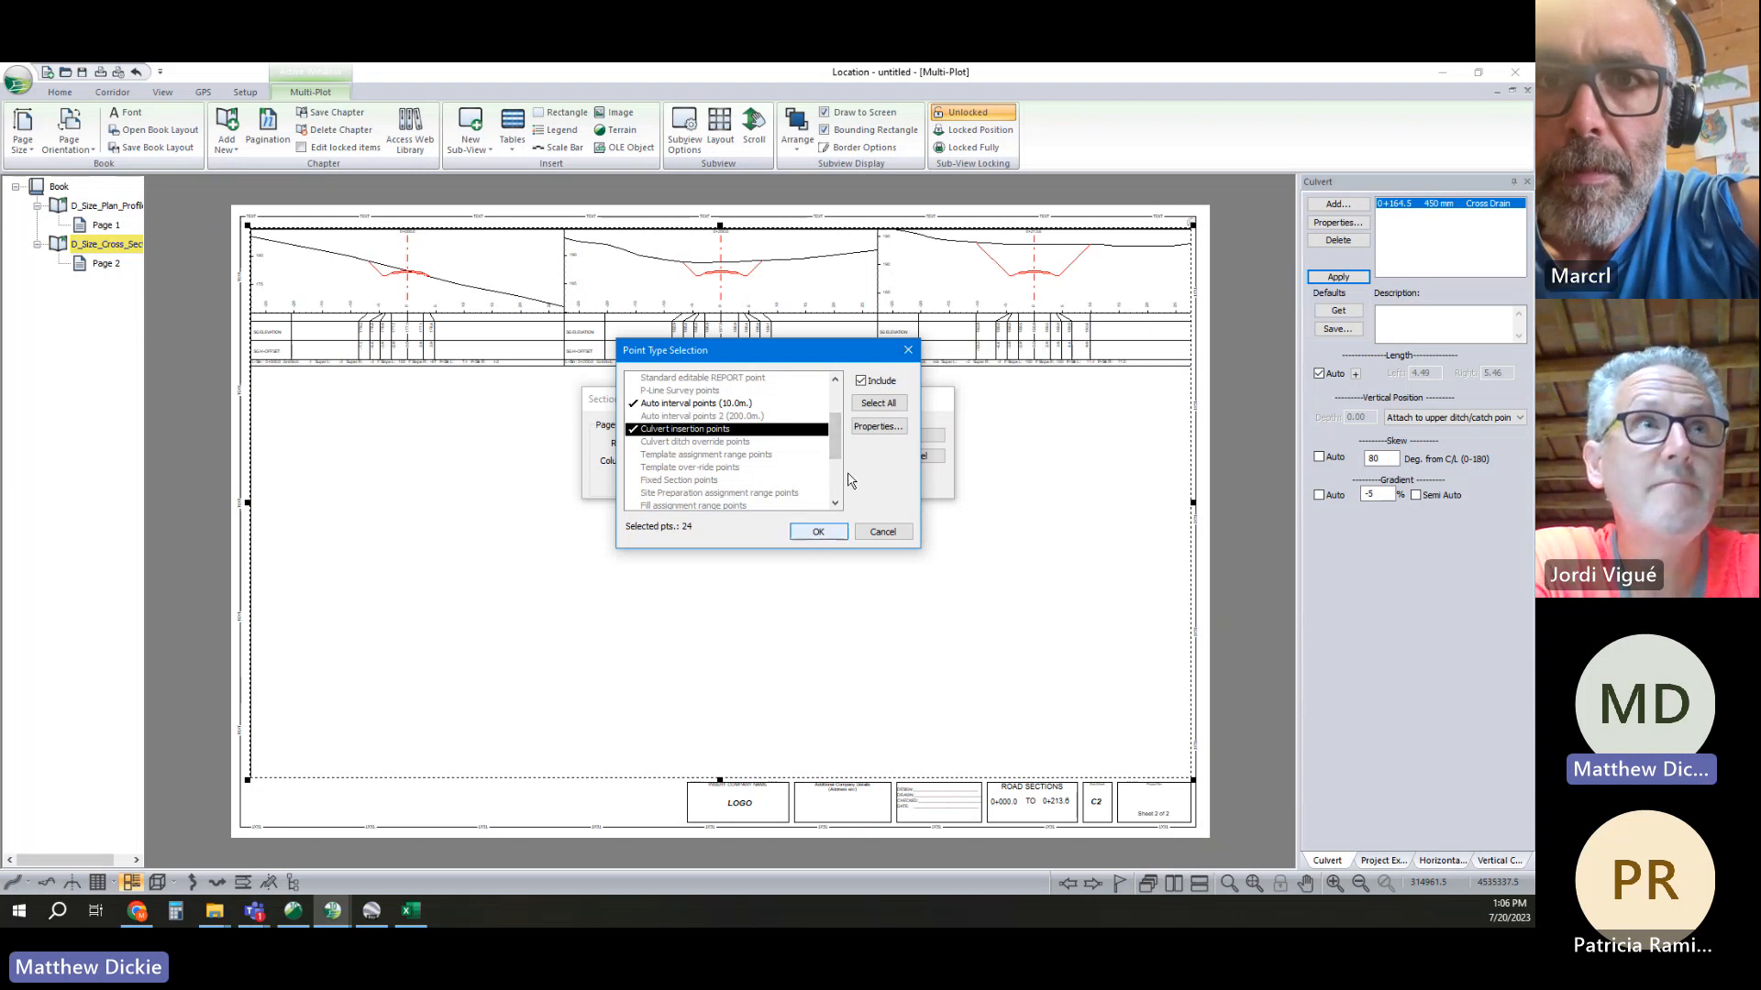
{"action": "left_click", "coordinate": [770, 405]}
{"action": "left_click", "coordinate": [878, 425]}
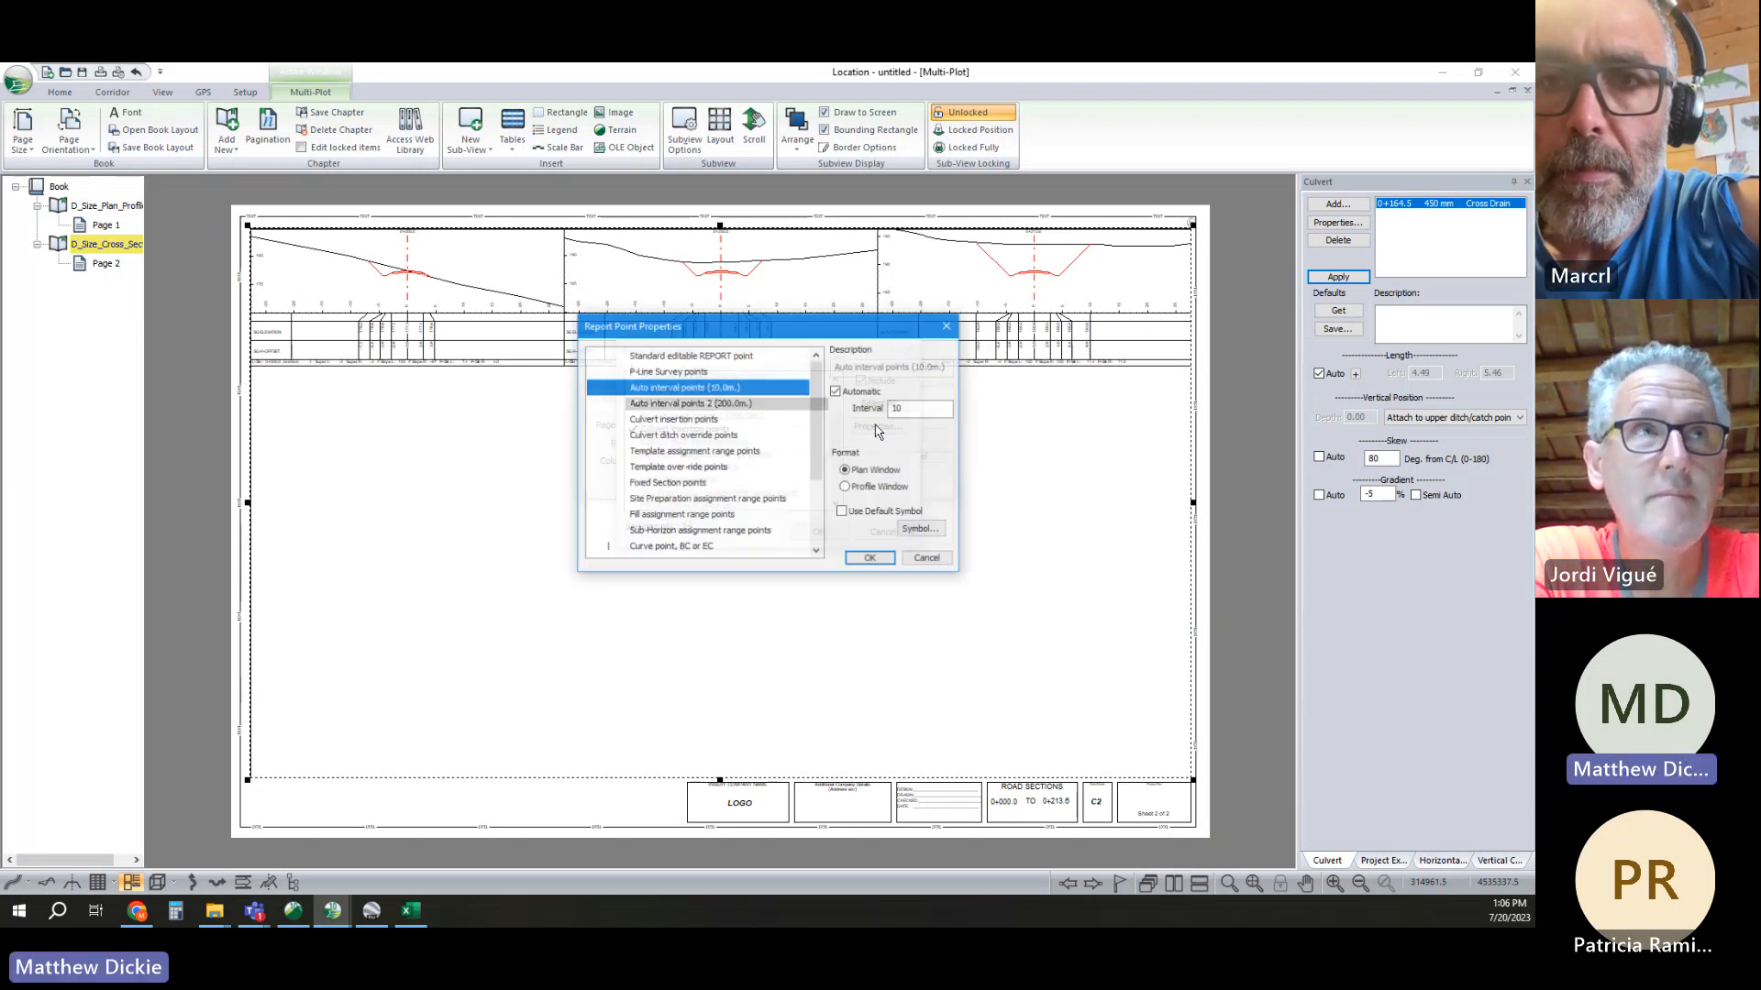
{"action": "left_click", "coordinate": [926, 555]}
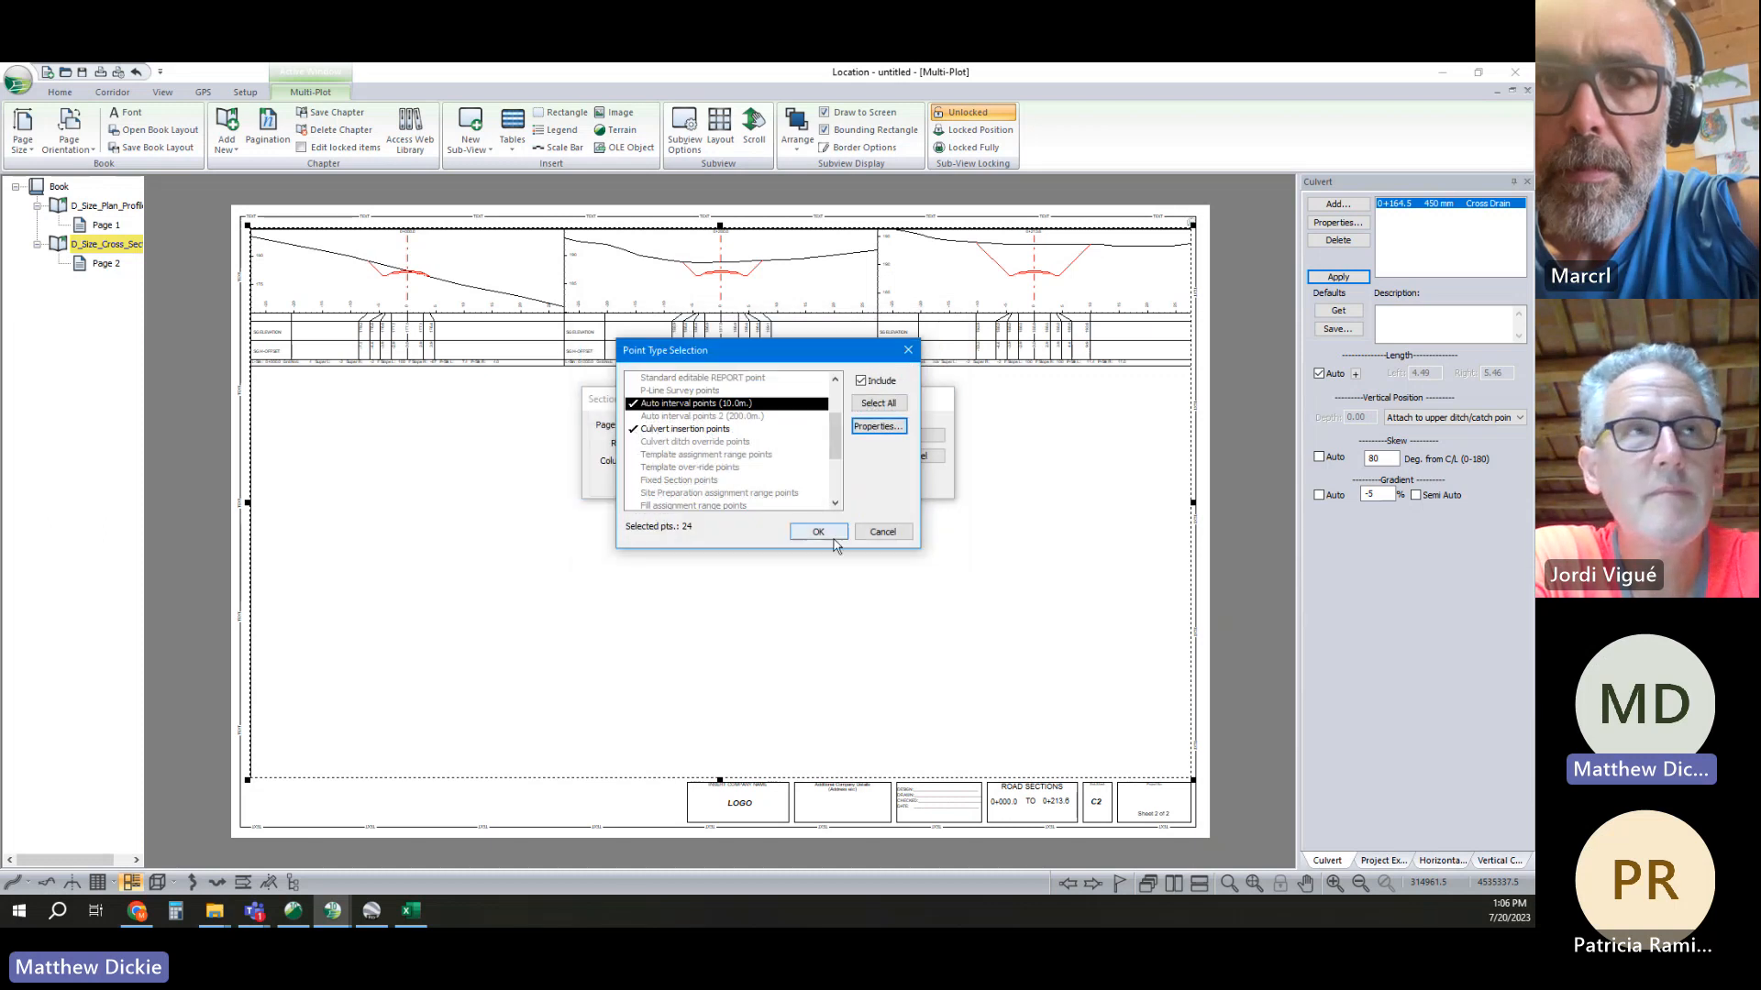
{"action": "left_click", "coordinate": [818, 532]}
{"action": "left_click", "coordinate": [902, 438]}
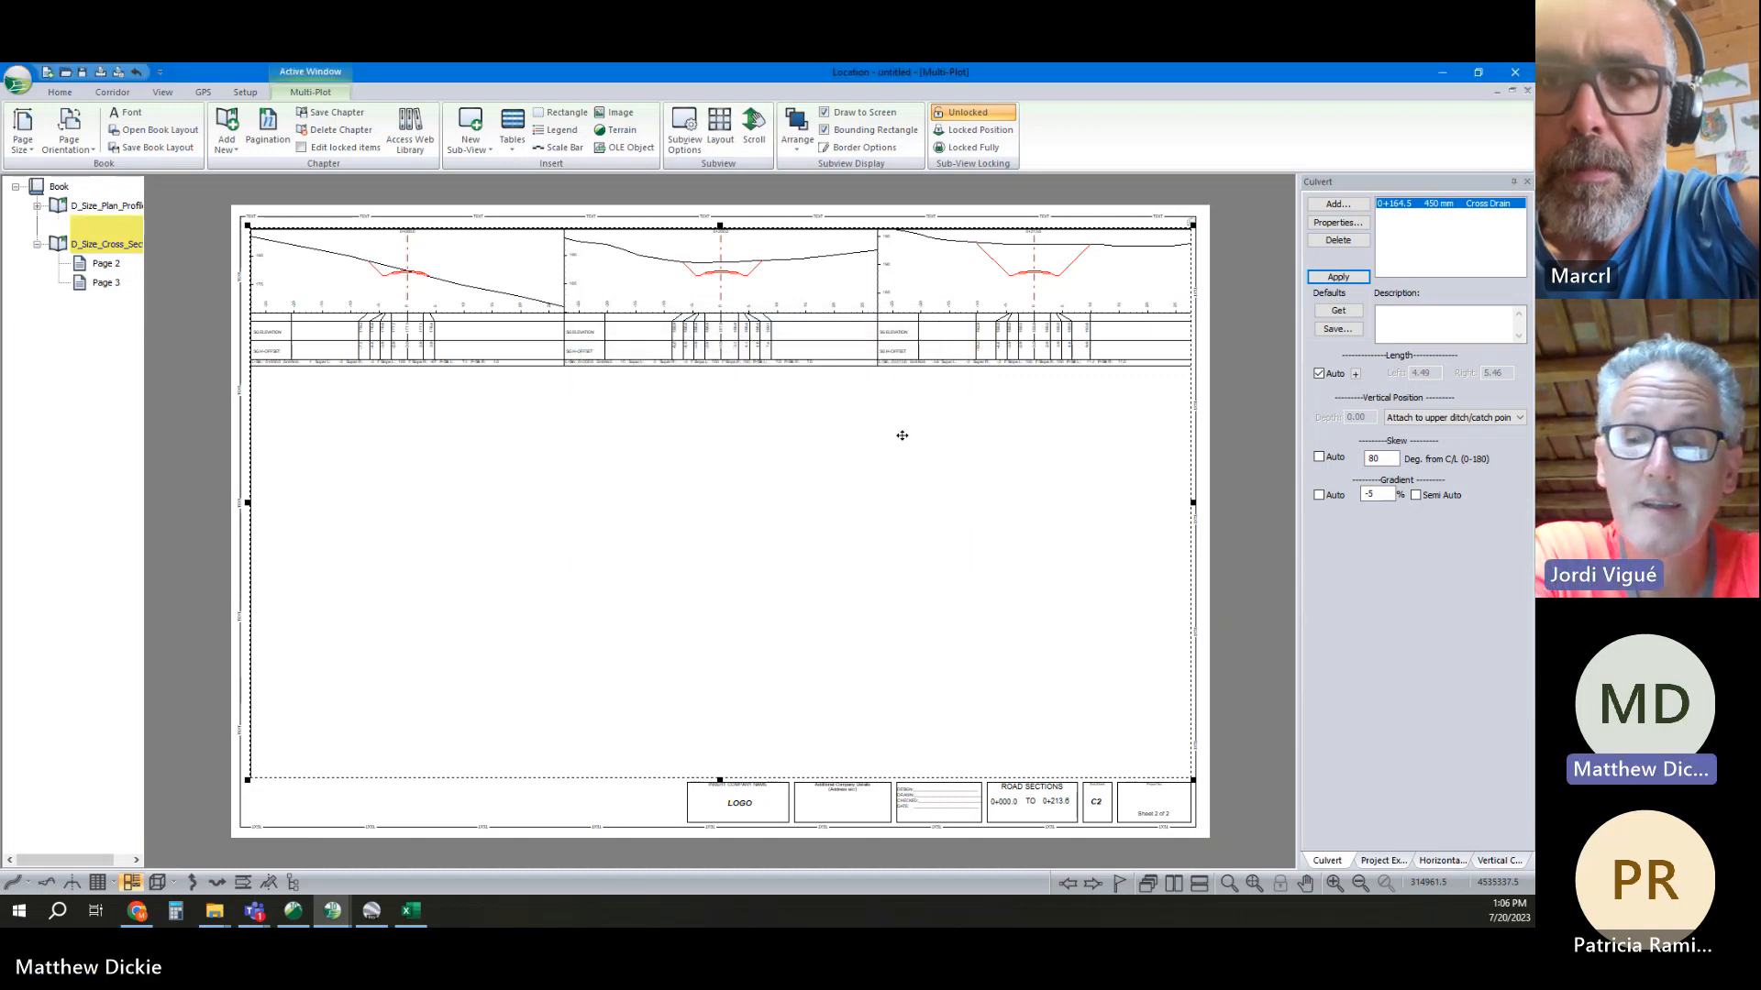